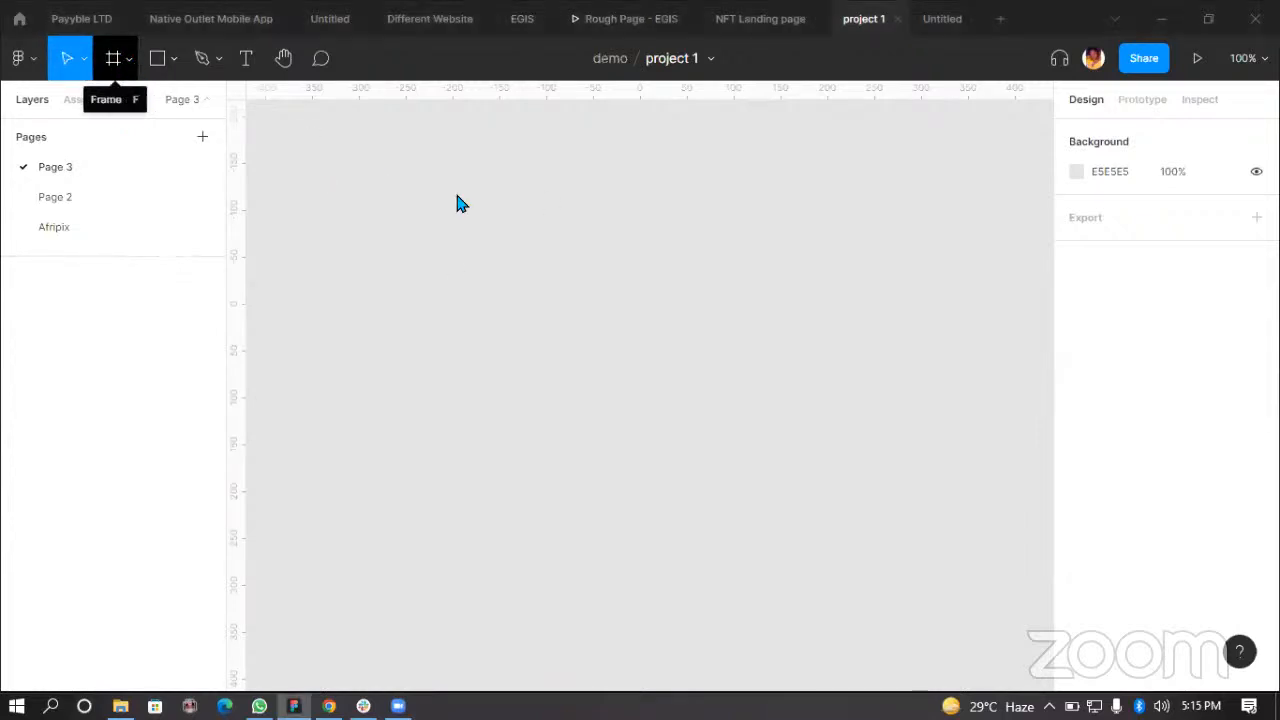
Step: Create a 1440 × 1024 Desktop frame with the Frame tool
key("f")
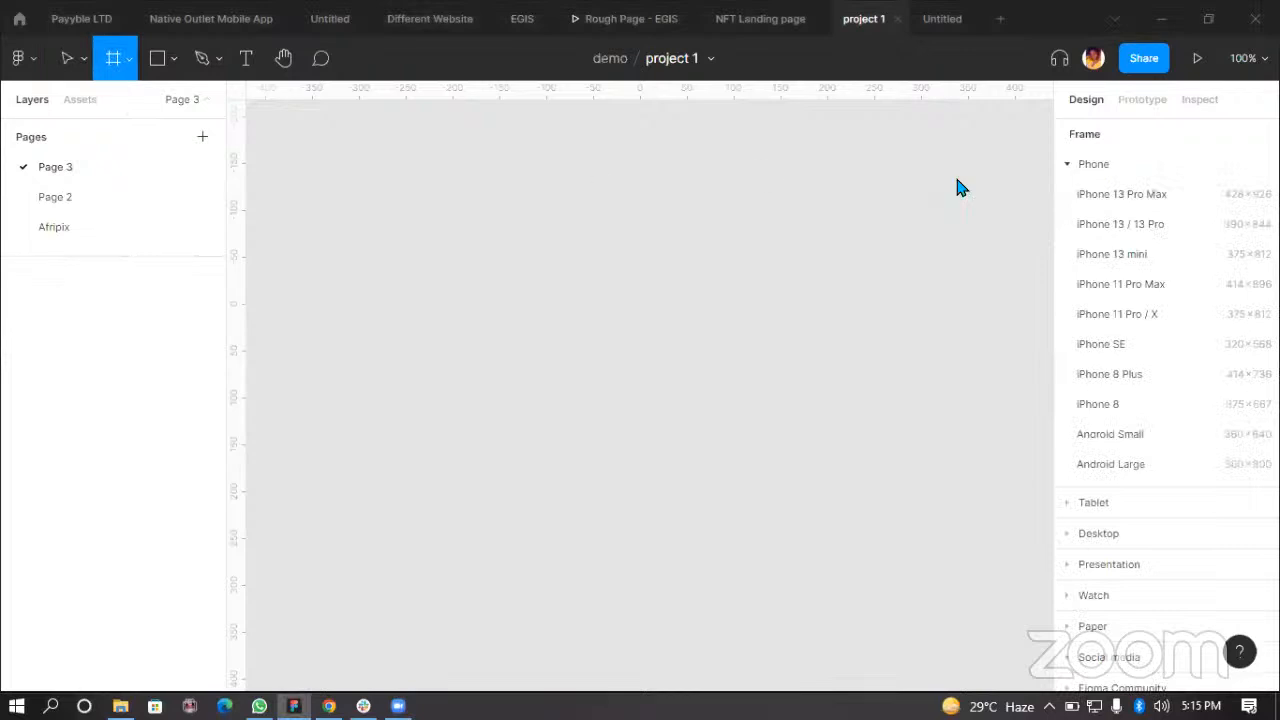
left_click(1076, 532)
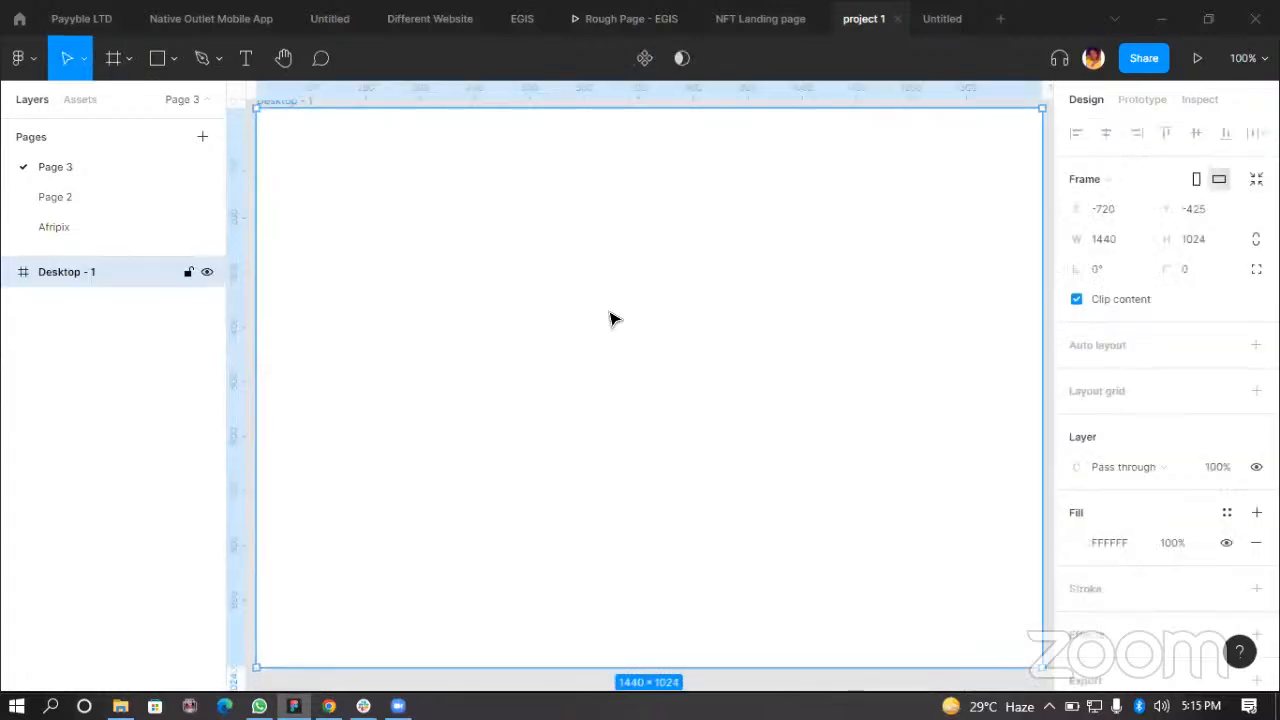
left_click_drag(639, 314, 640, 324)
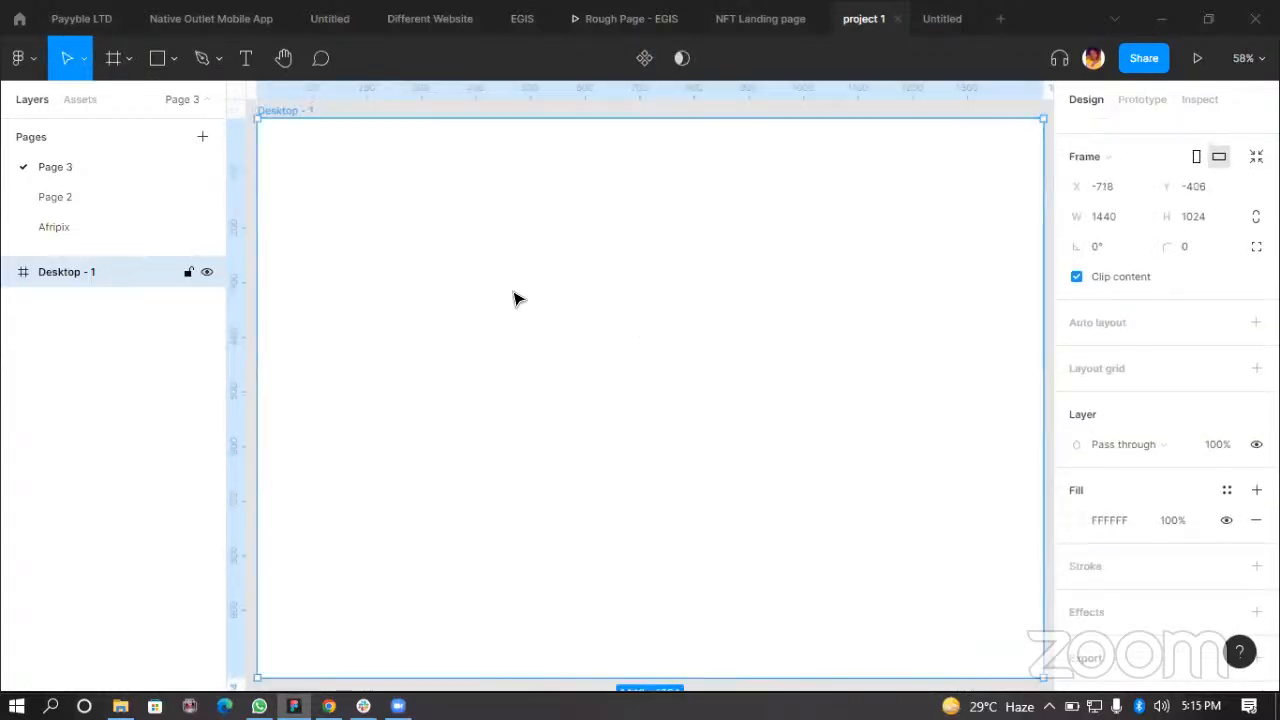
Step: Rename the frame to Landing Page
double_click(120, 276)
type("La")
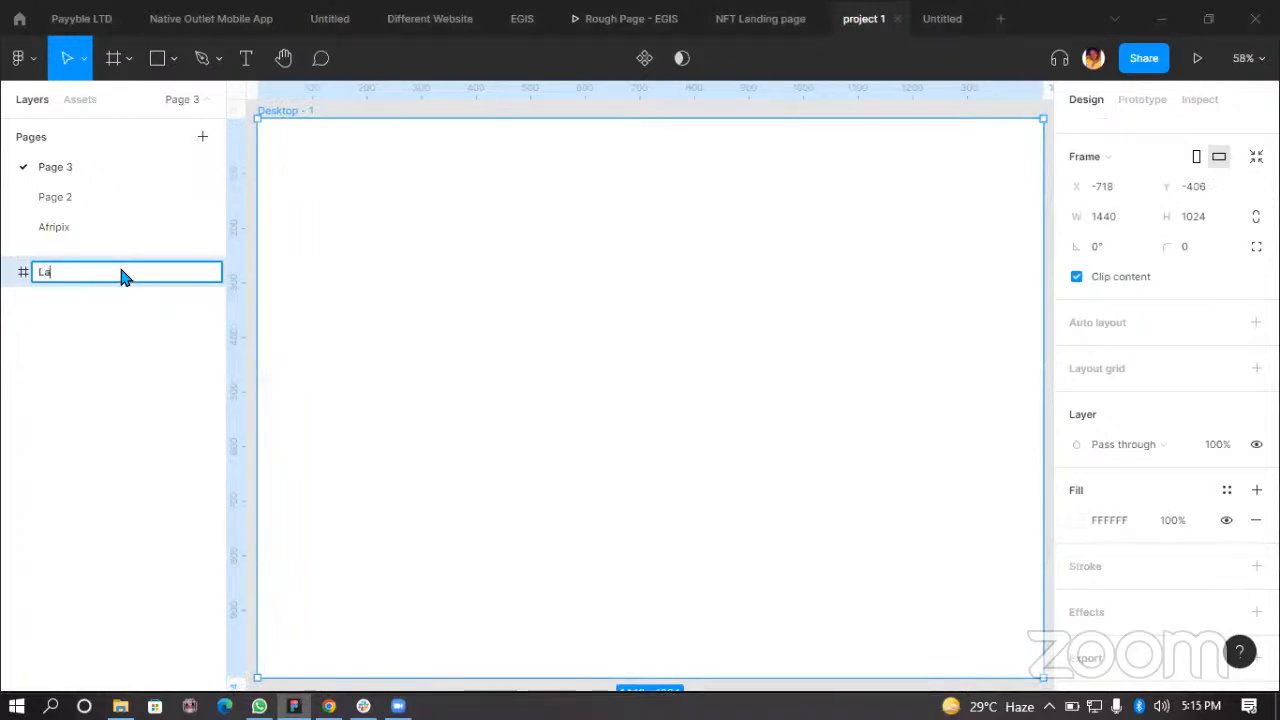
type("nding Page")
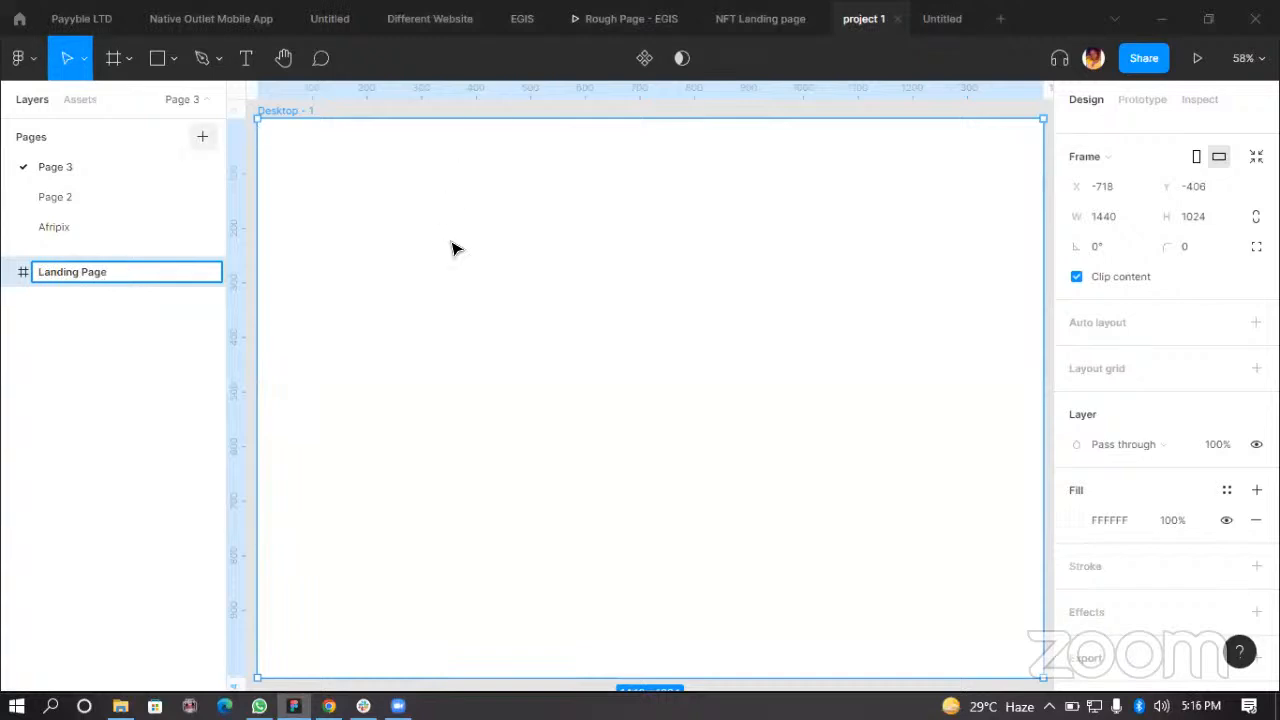
key("Return")
Step: Add a layout grid to the Landing Page frame and switch its type to Columns
left_click_drag(531, 317, 537, 327)
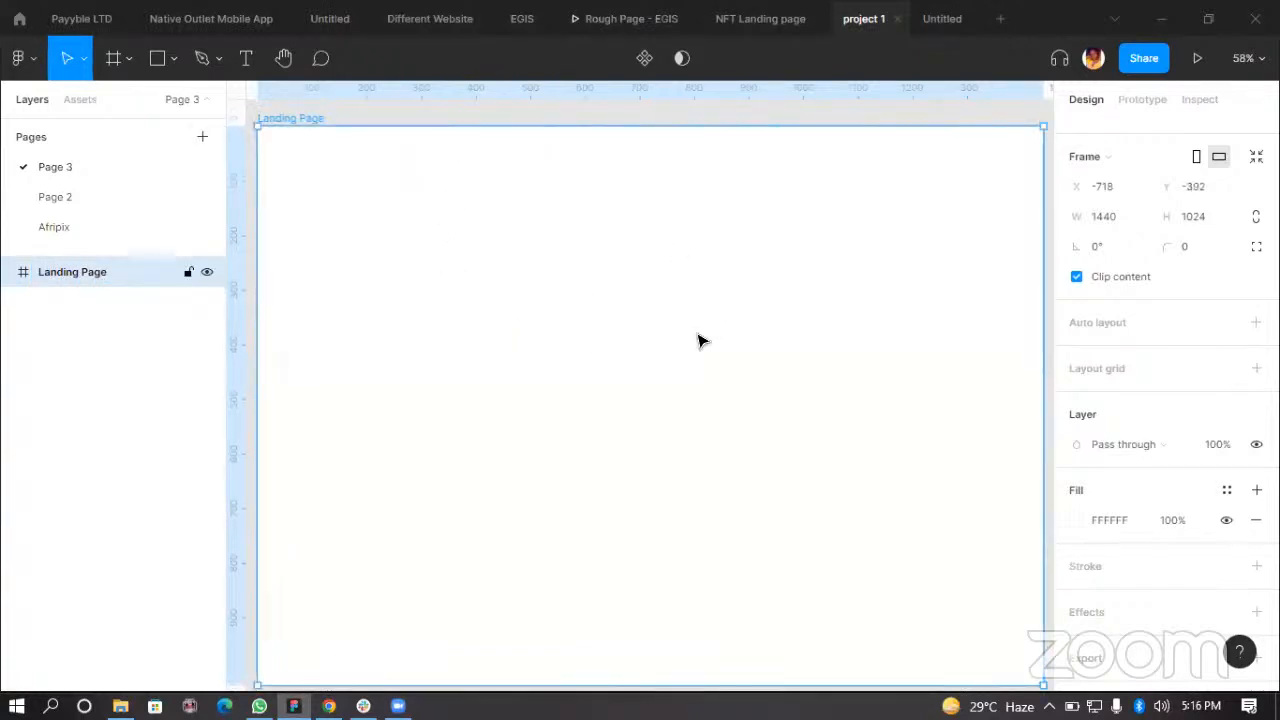
left_click_drag(626, 349, 624, 338)
scroll(448, 319, "down", 3)
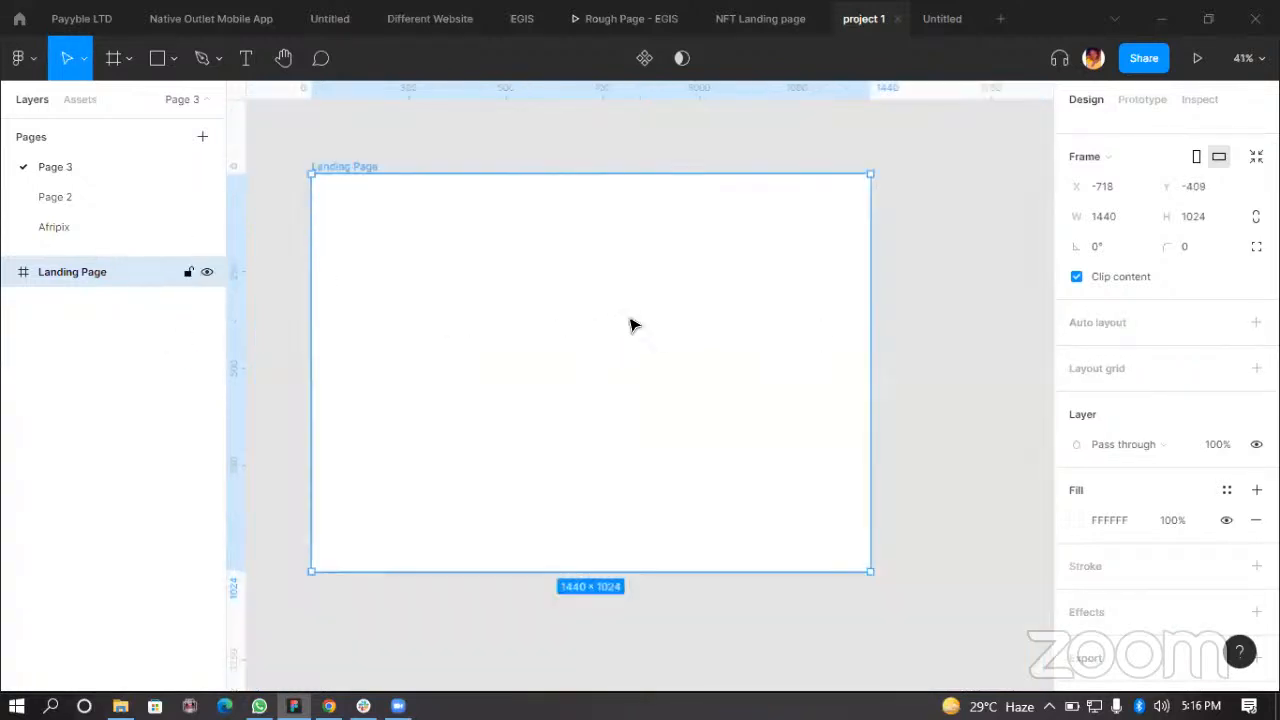
left_click_drag(491, 357, 523, 352)
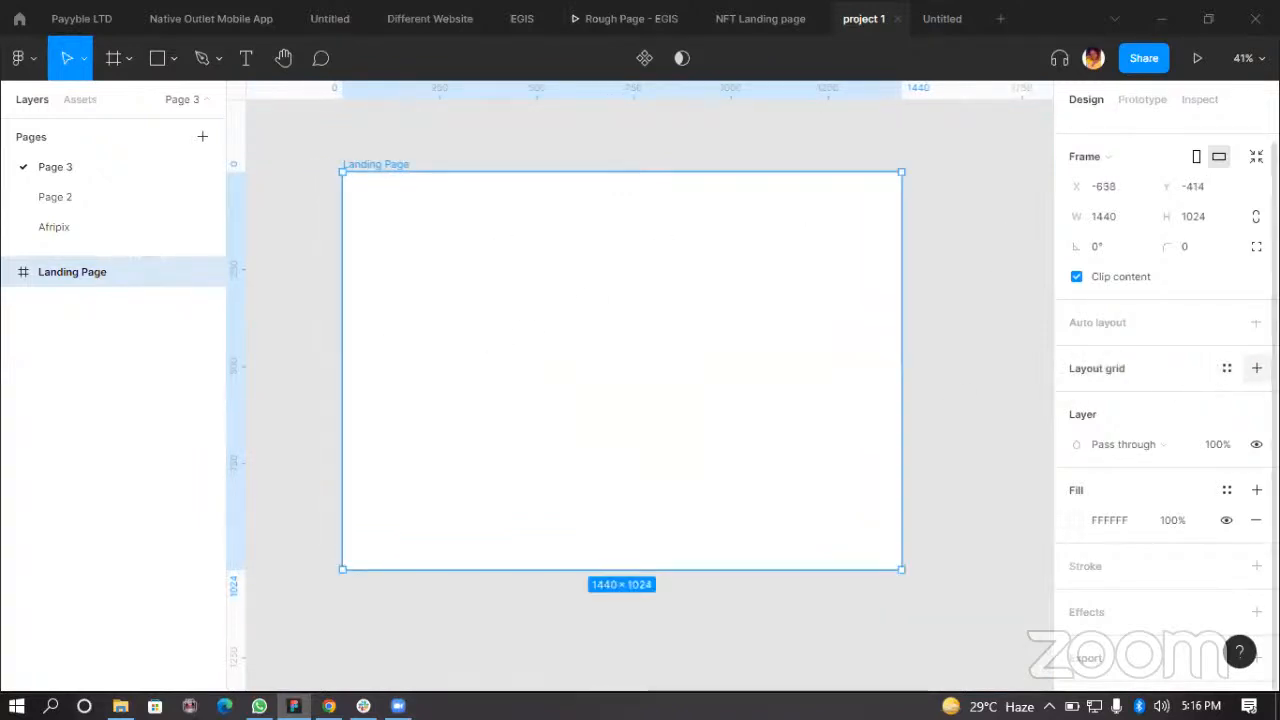
left_click(1257, 369)
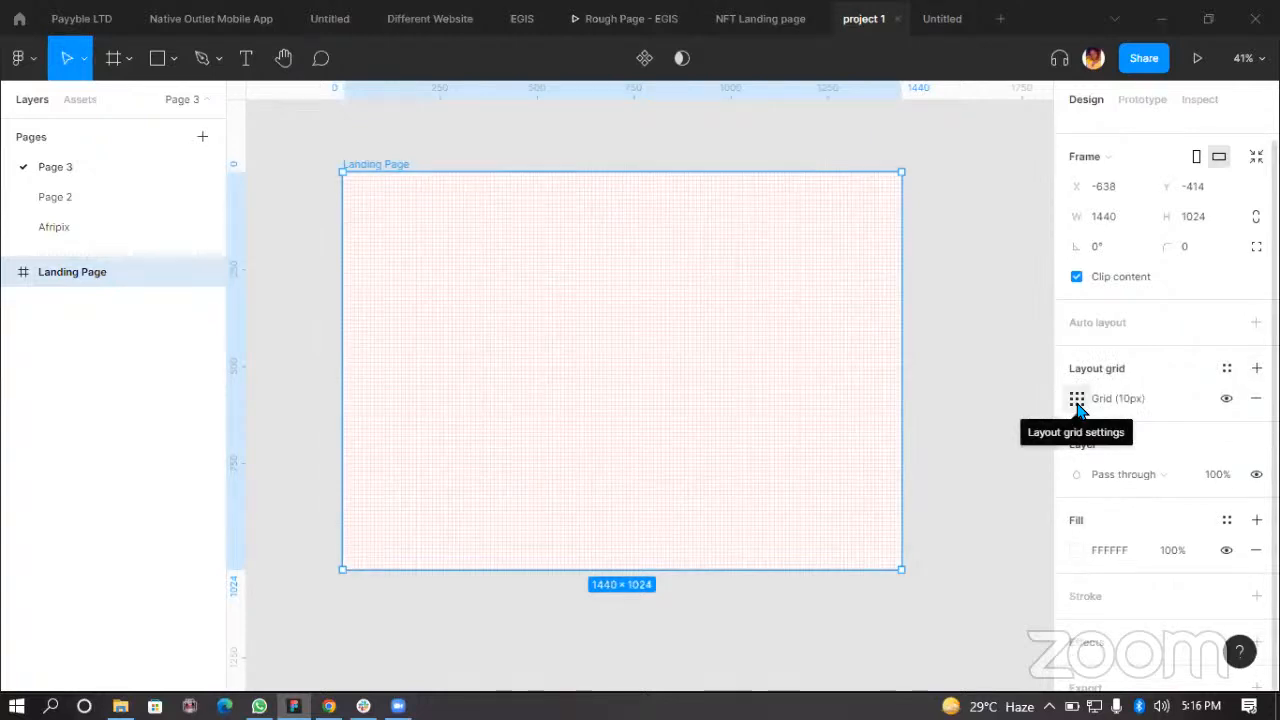
left_click(1077, 400)
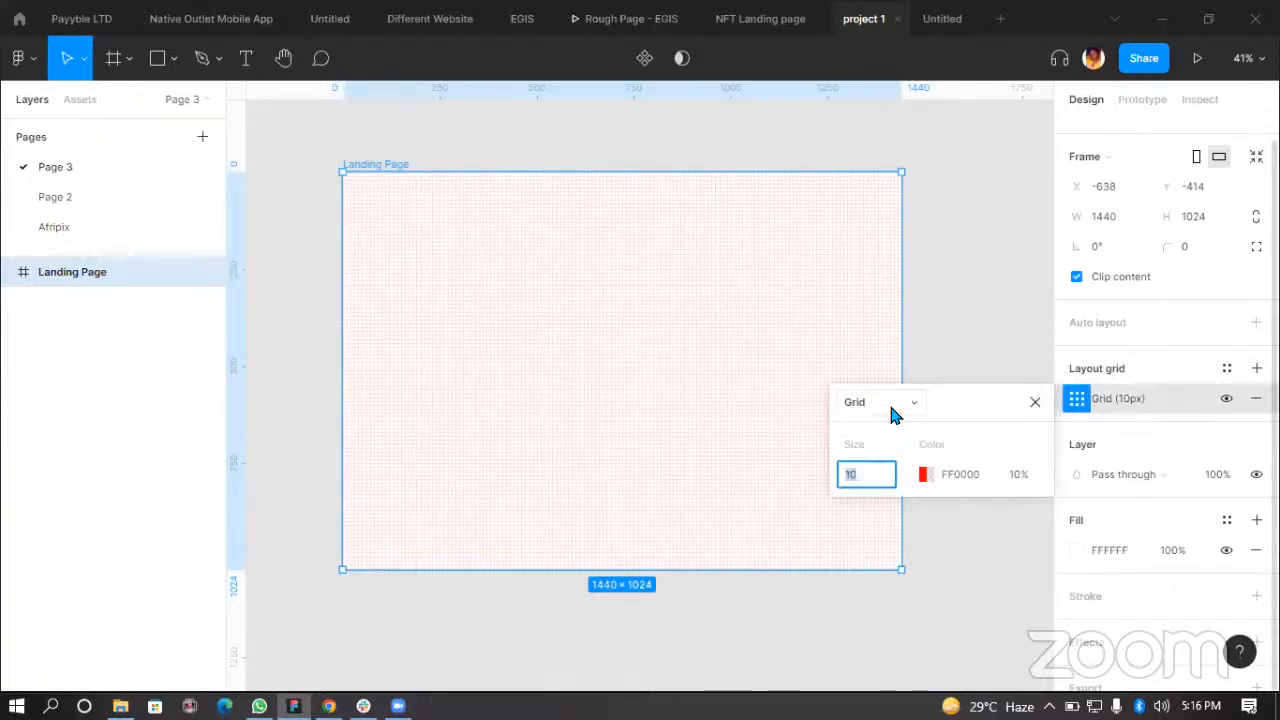
left_click(885, 404)
left_click(885, 426)
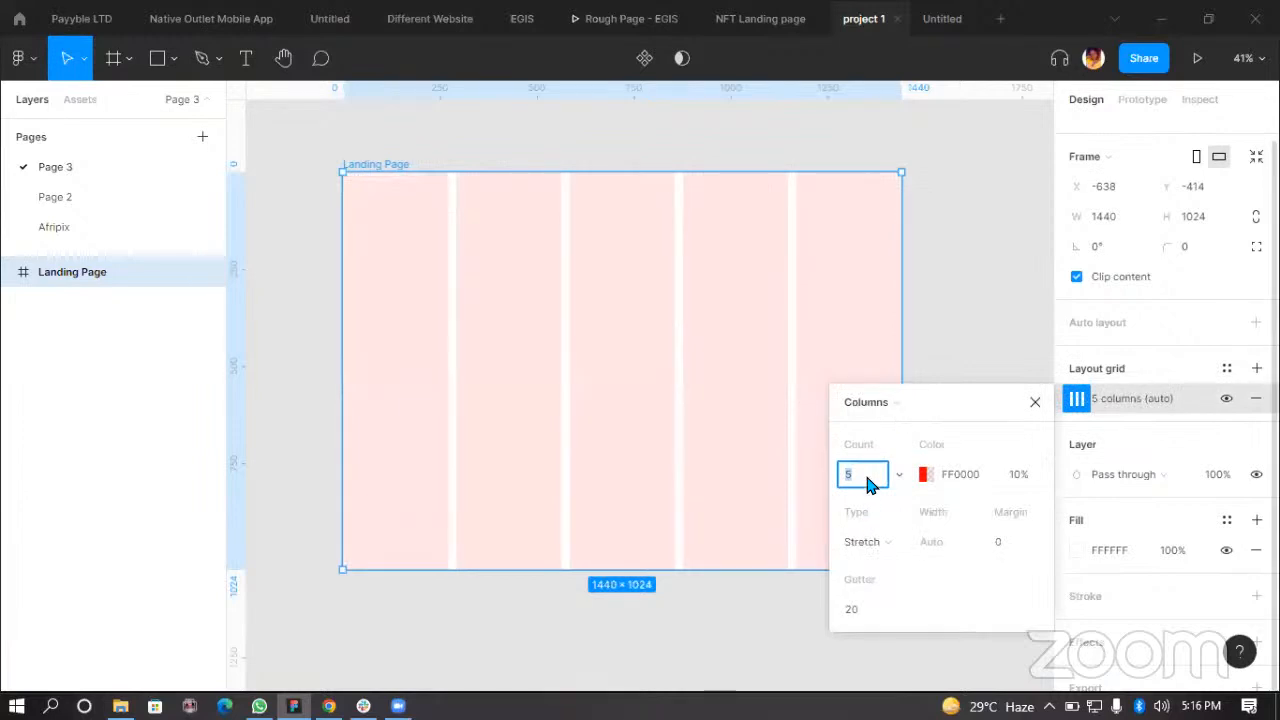
Step: Set the column grid to a count of 12 and a margin of 50
left_click_drag(615, 337, 591, 319)
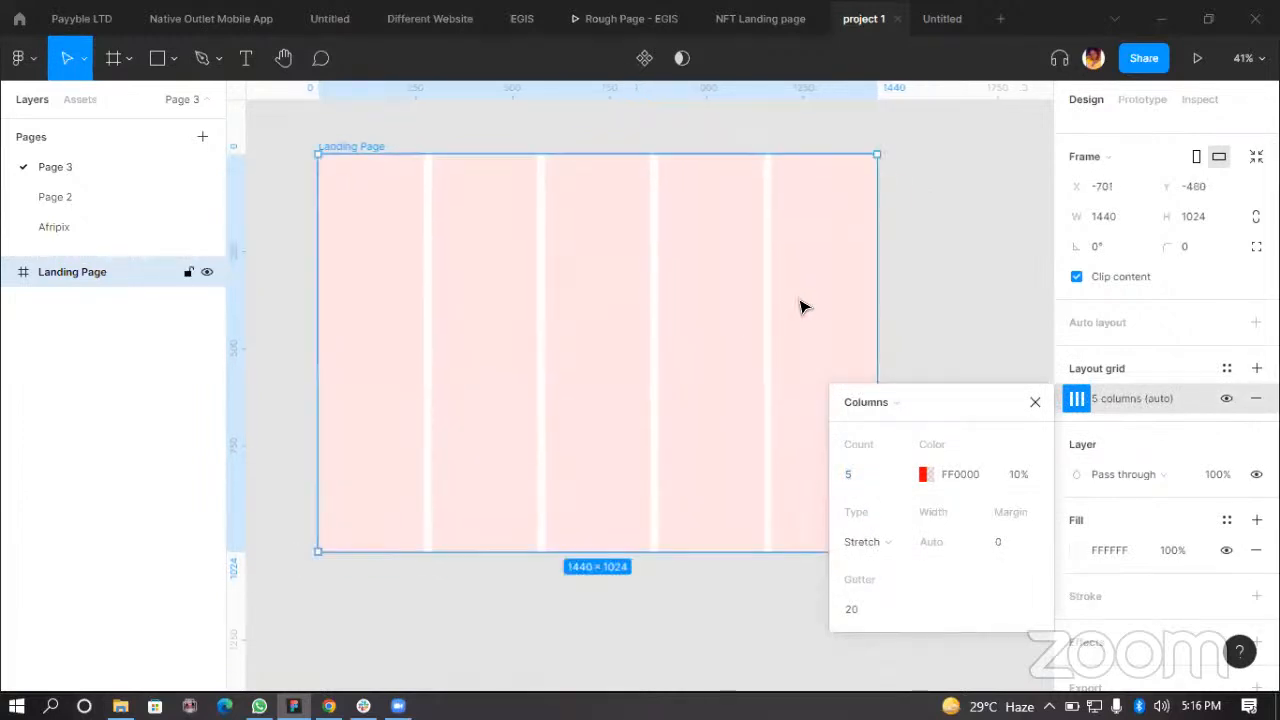
left_click(855, 480)
type("12")
left_click_drag(969, 405, 985, 358)
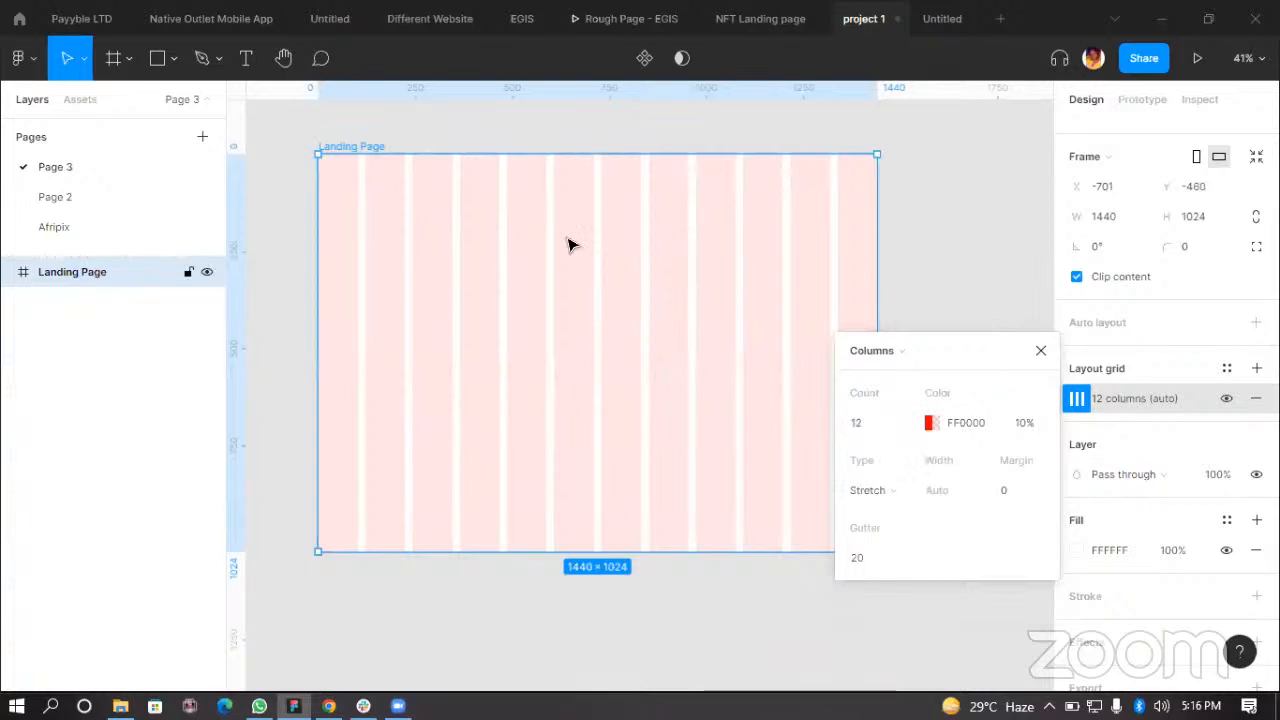
left_click_drag(686, 262, 669, 254)
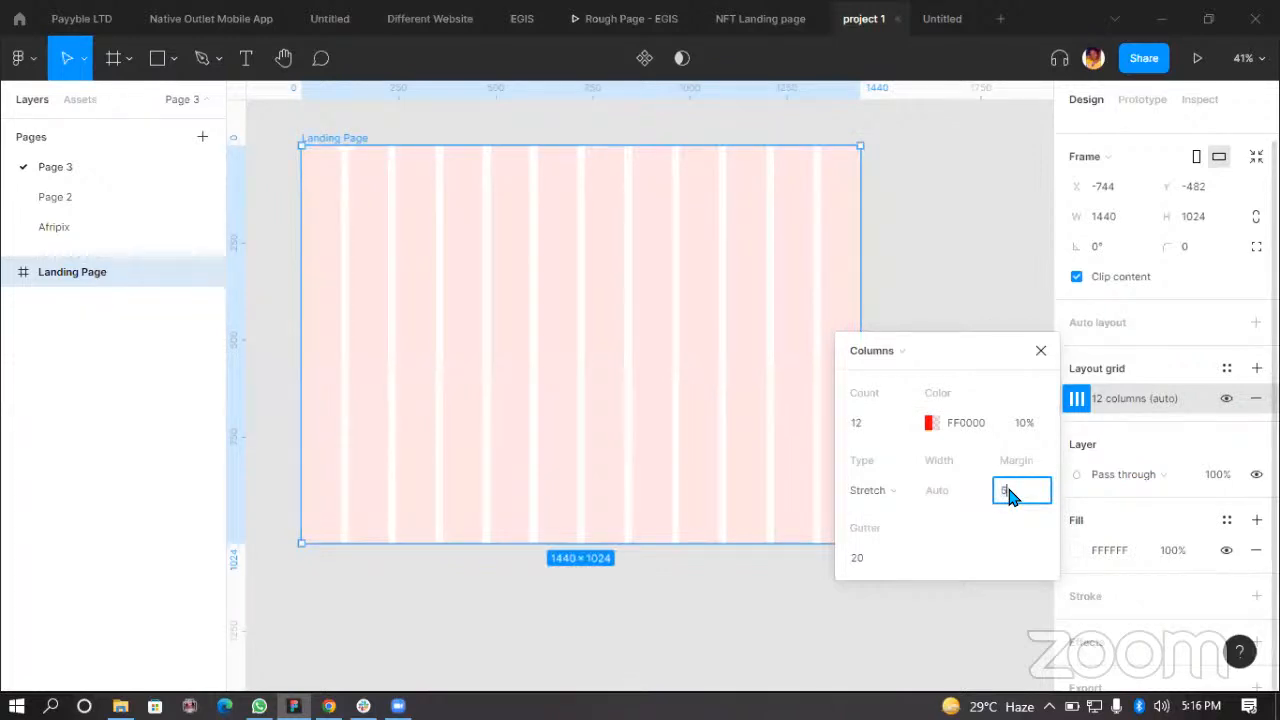
type("50")
key("Return")
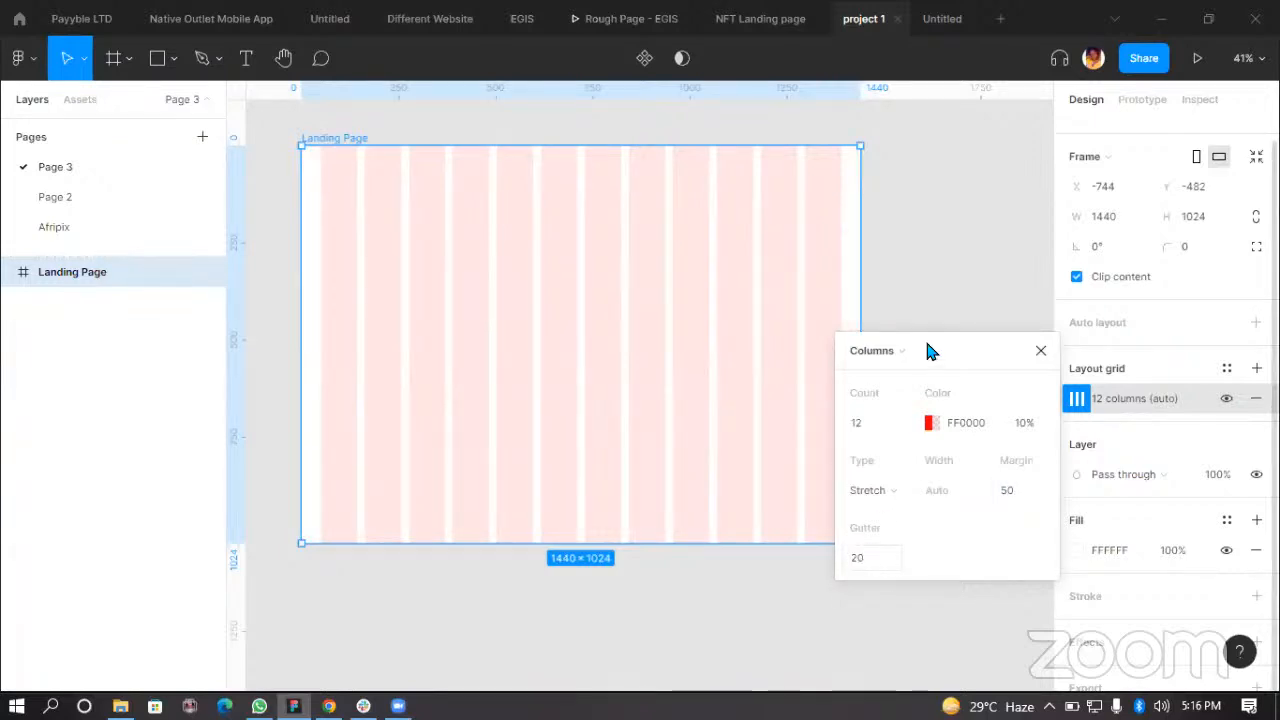
left_click_drag(958, 354, 1030, 252)
left_click_drag(572, 240, 557, 234)
left_click_drag(1031, 247, 995, 345)
left_click(957, 343)
left_click(757, 354)
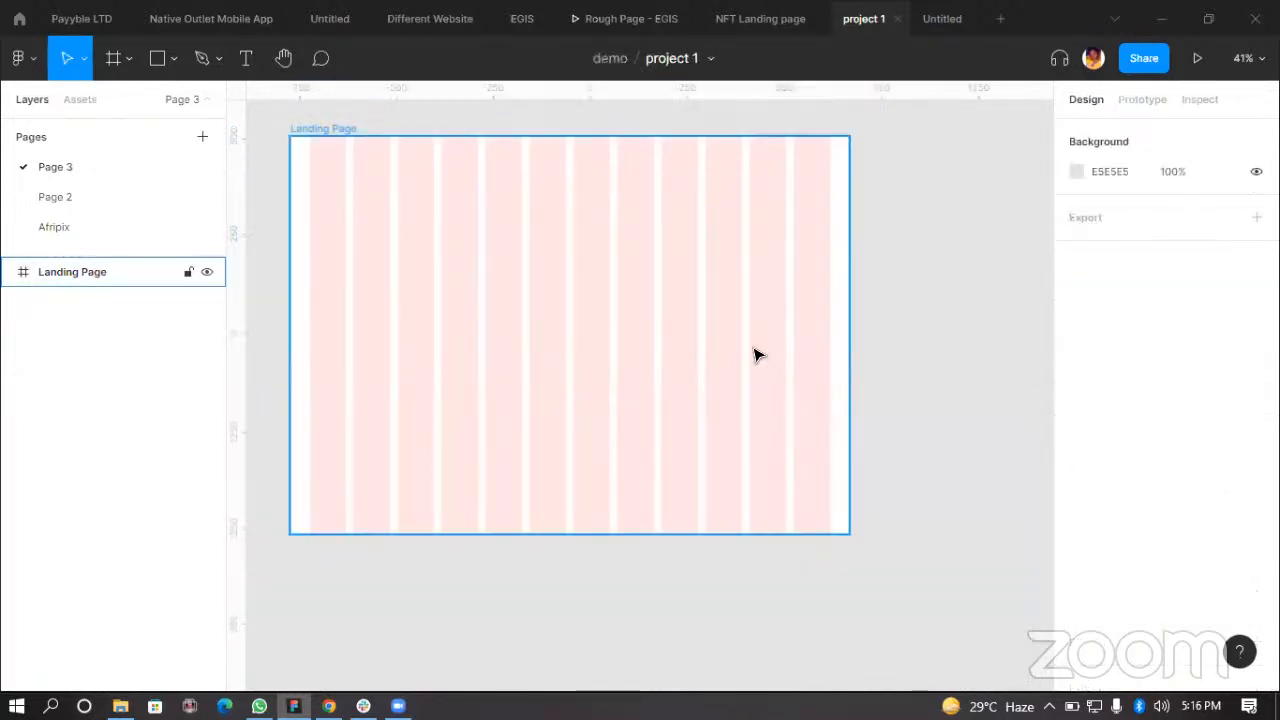
left_click(988, 365)
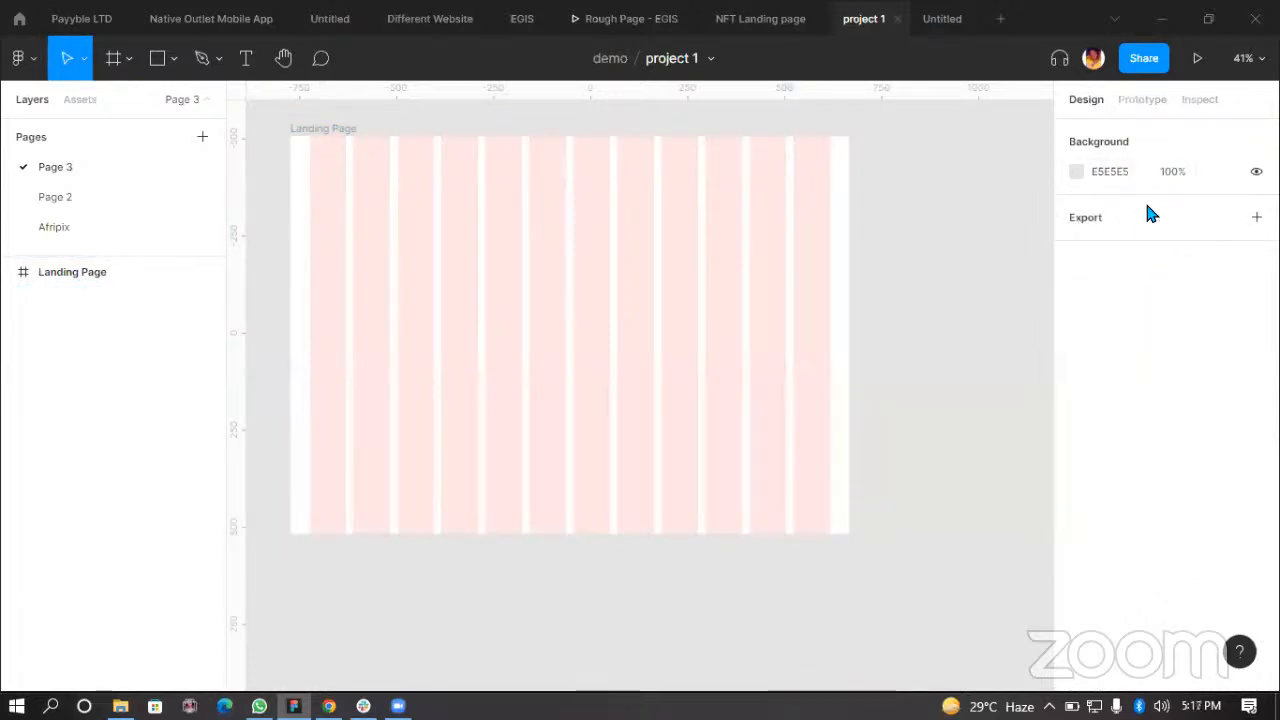
left_click_drag(516, 336, 569, 343)
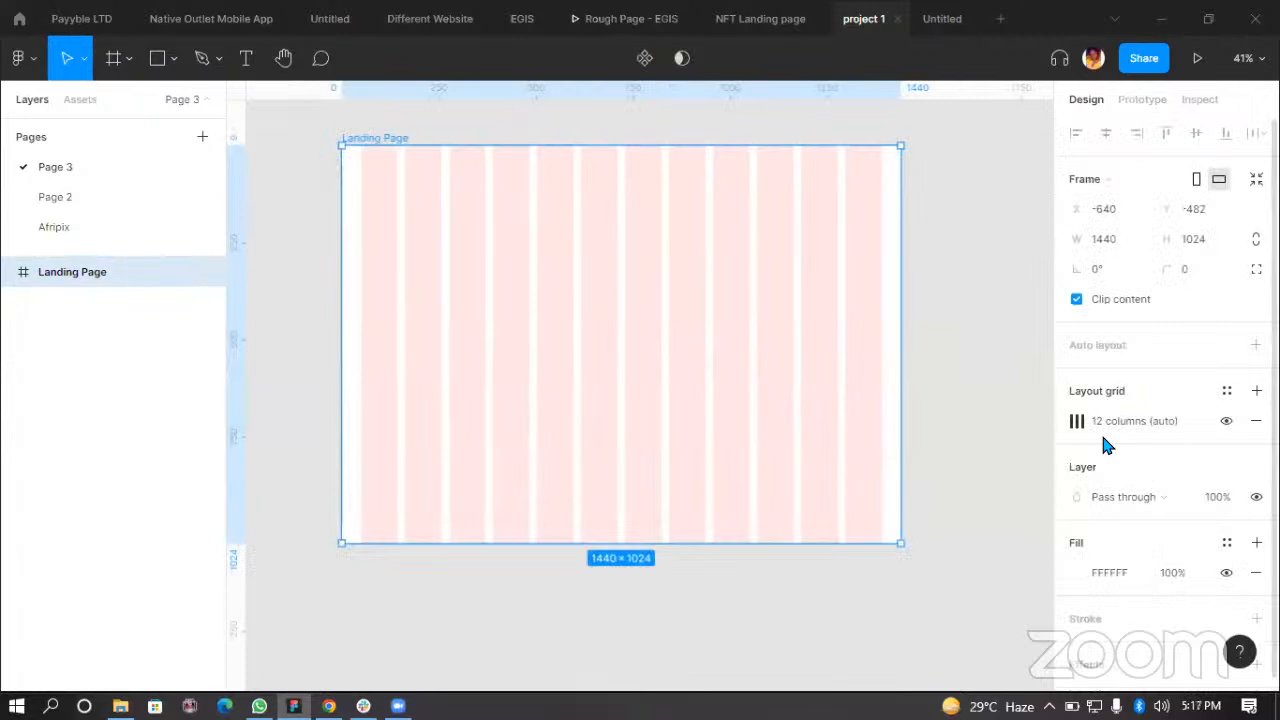
left_click(1002, 391)
left_click_drag(625, 312, 566, 300)
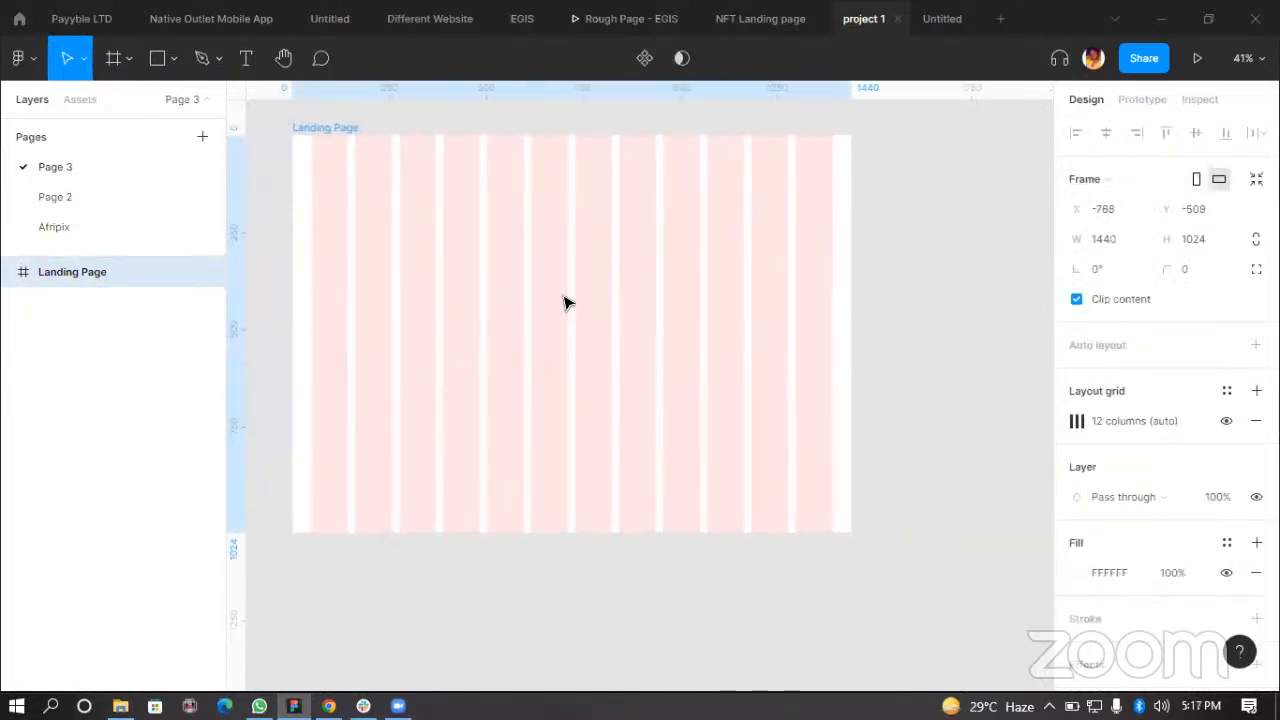
left_click(920, 466)
left_click(634, 376)
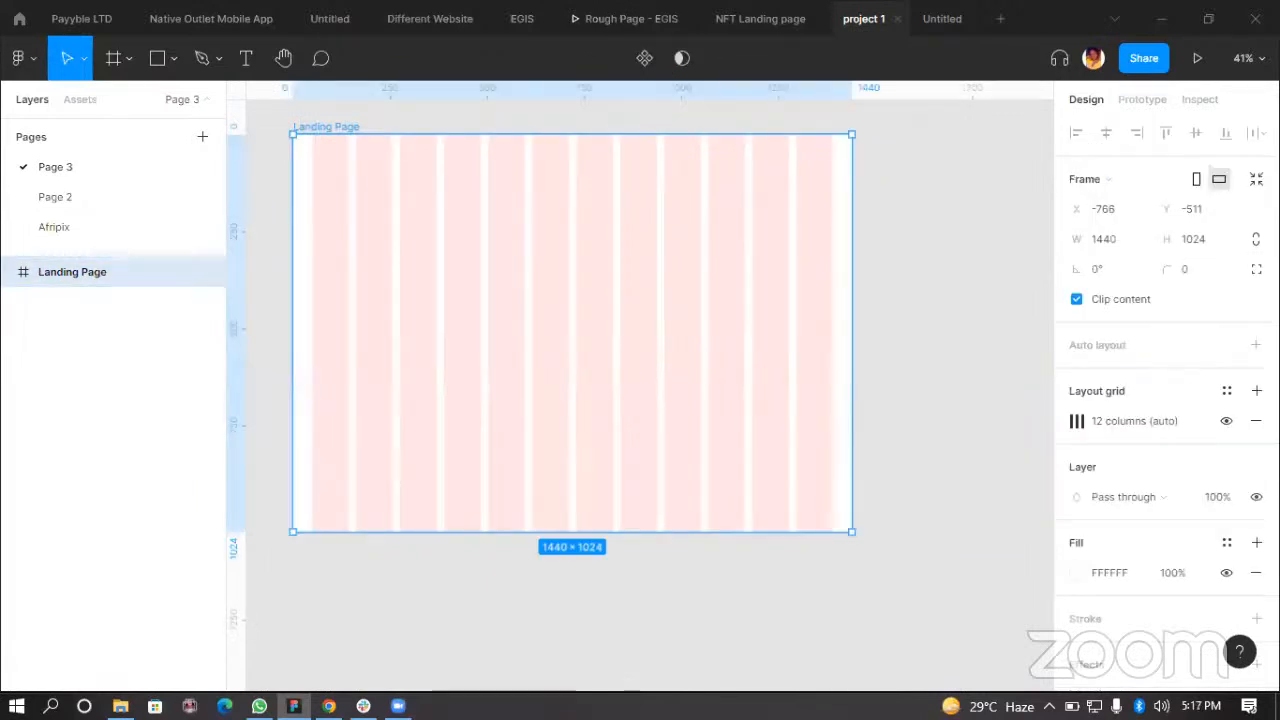
Step: Save the column layout grid as a new grid style named 12 count for web design
left_click(1227, 395)
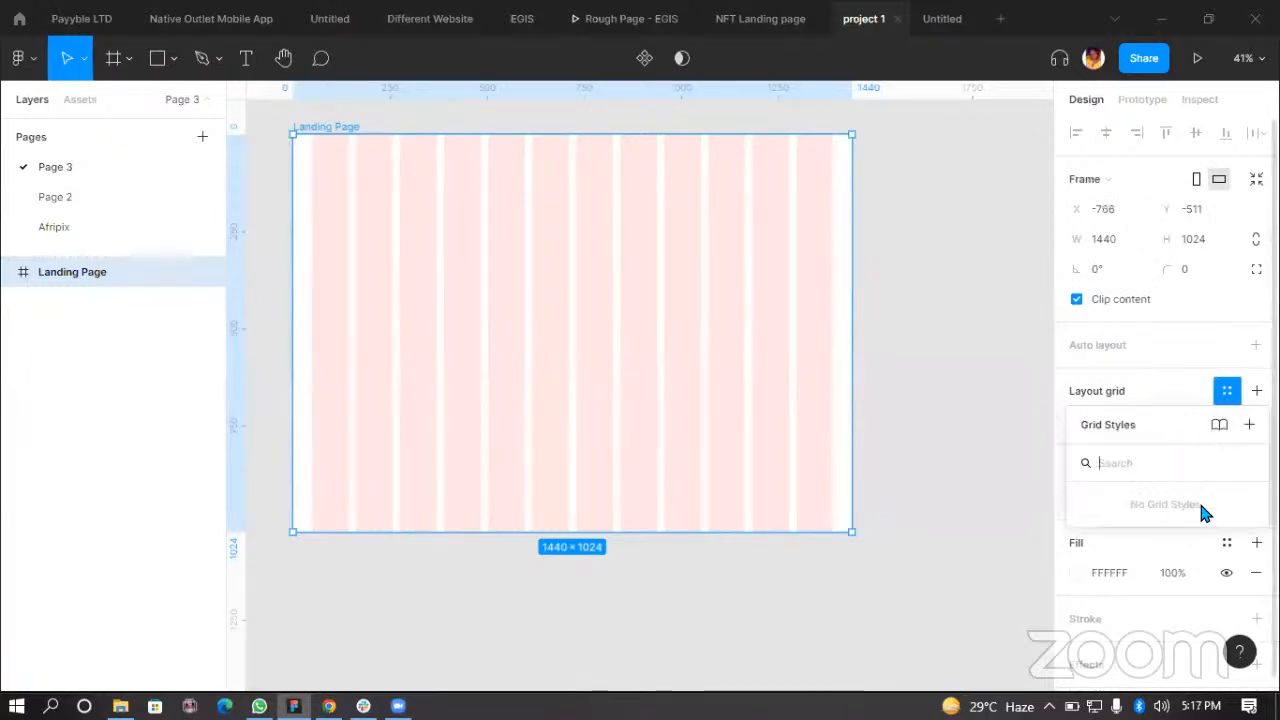
left_click(1249, 428)
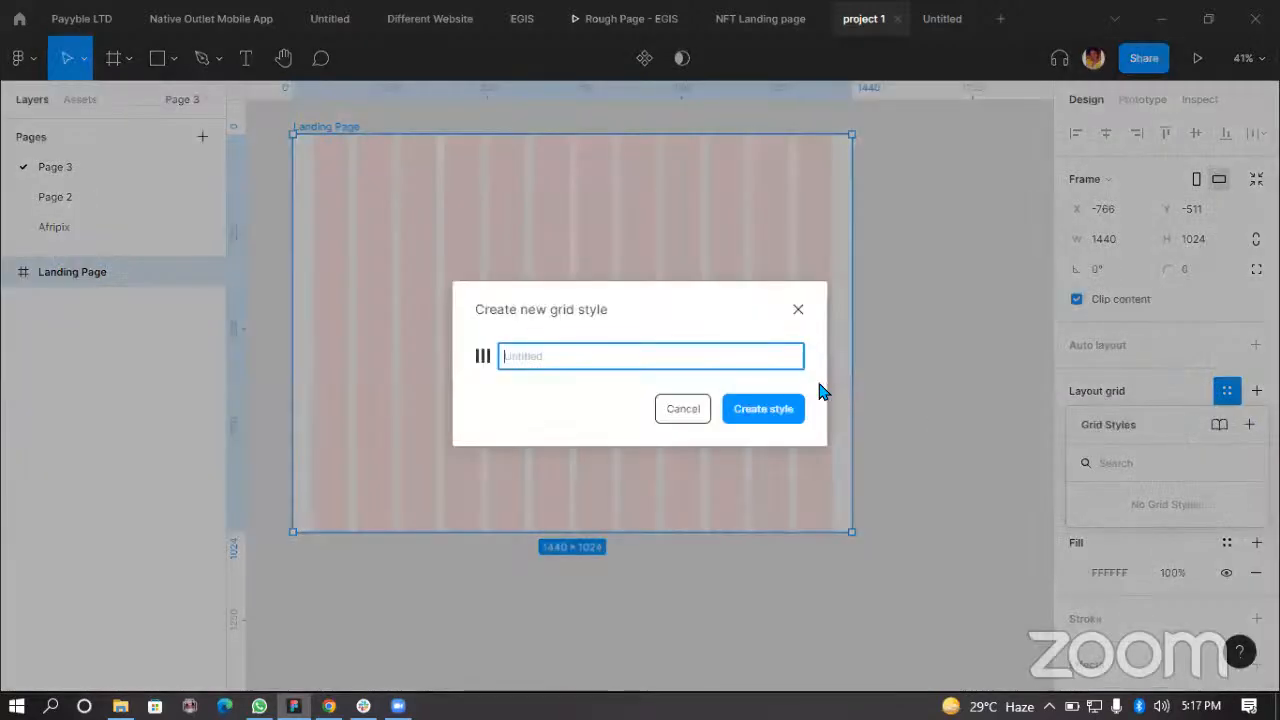
key("Tab")
left_click(548, 356)
type("12 cou")
type("nt for wa")
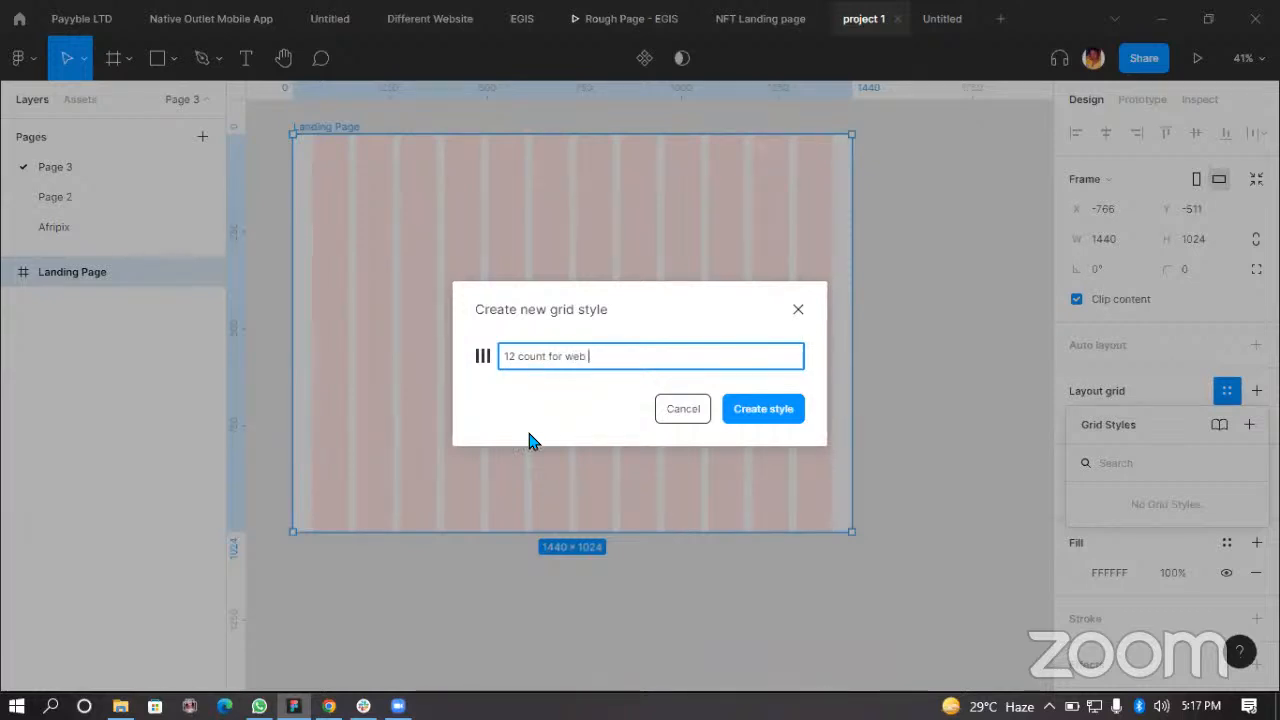
type("b design")
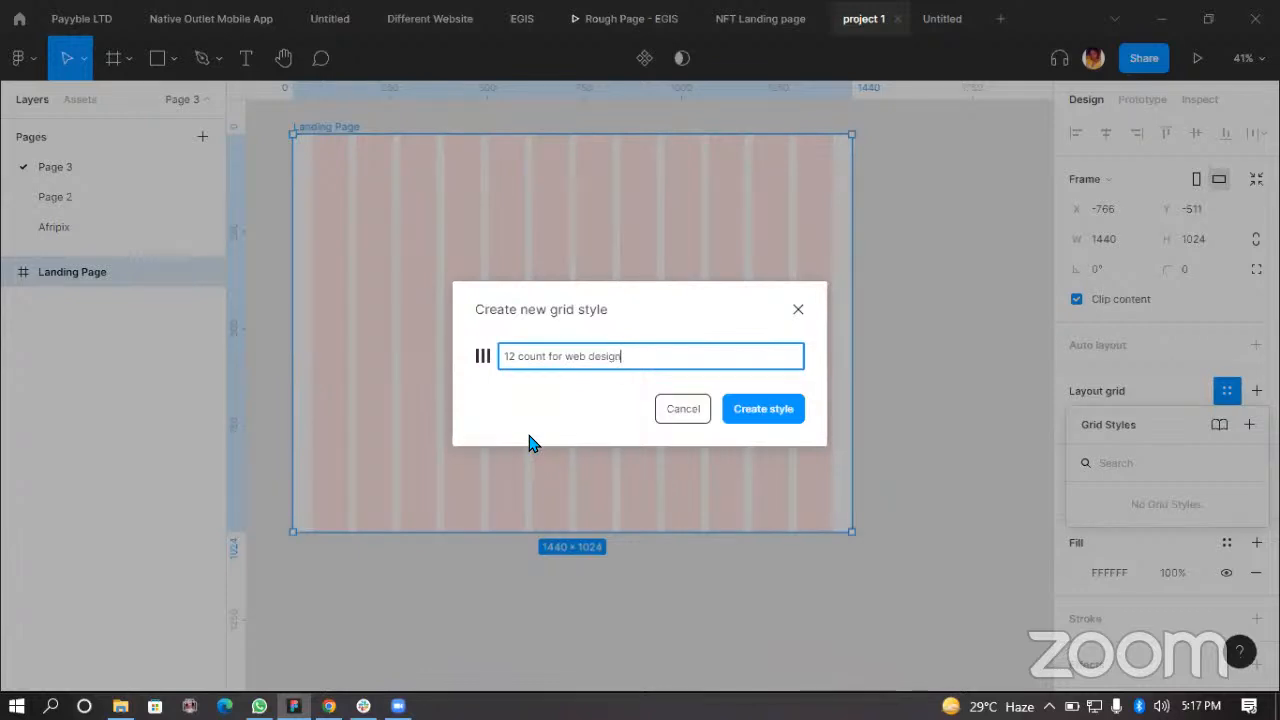
left_click(768, 418)
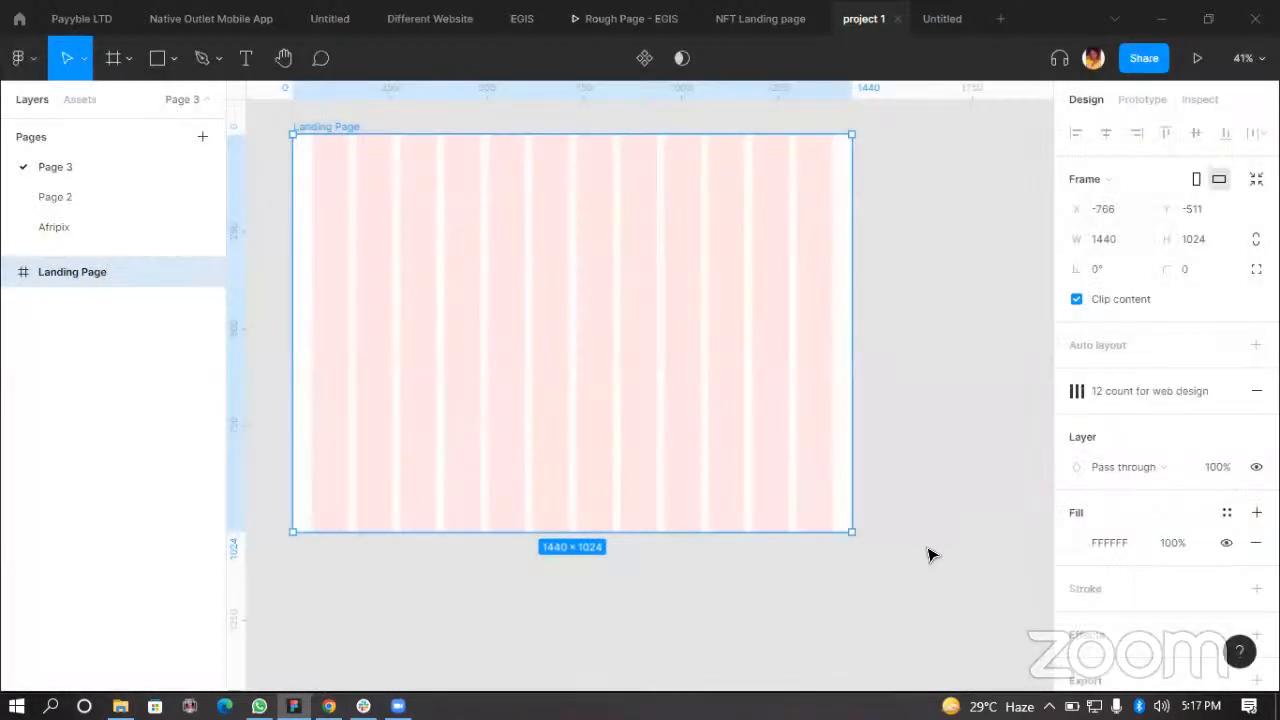
left_click(928, 555)
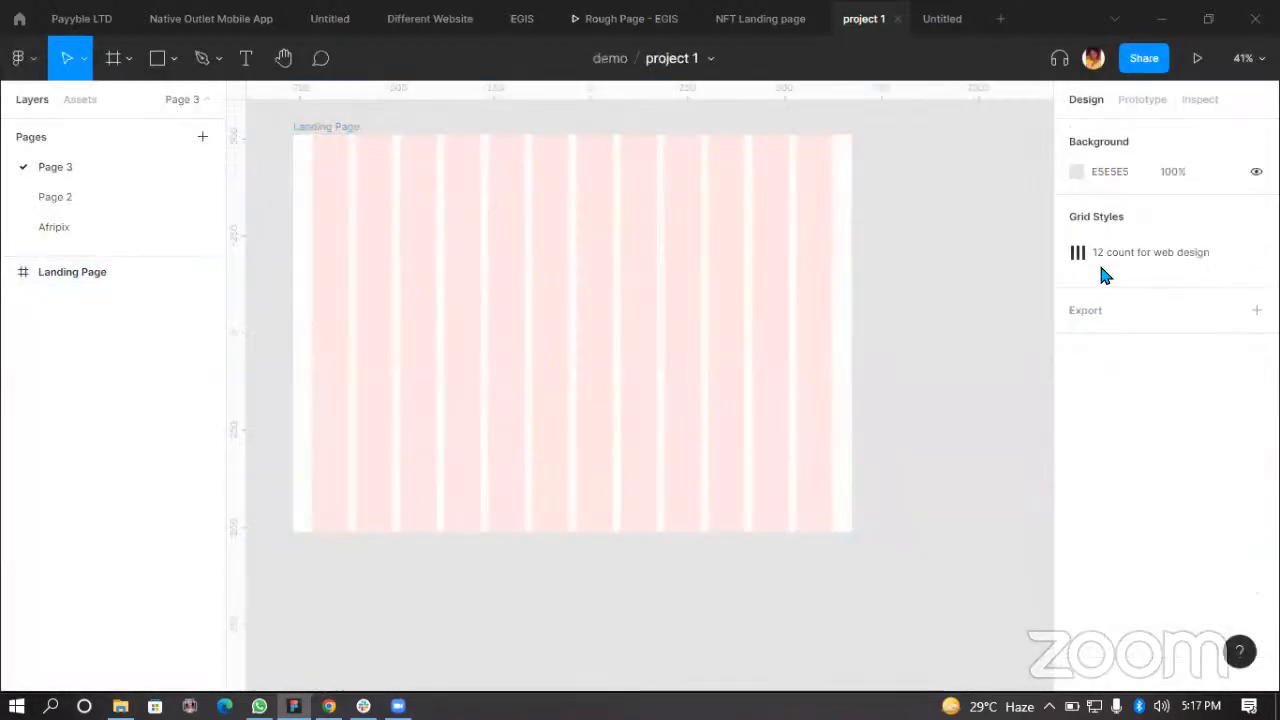
Step: Select the Landing Page frame and toggle layout grid visibility off and back on
mouse_move(1135, 260)
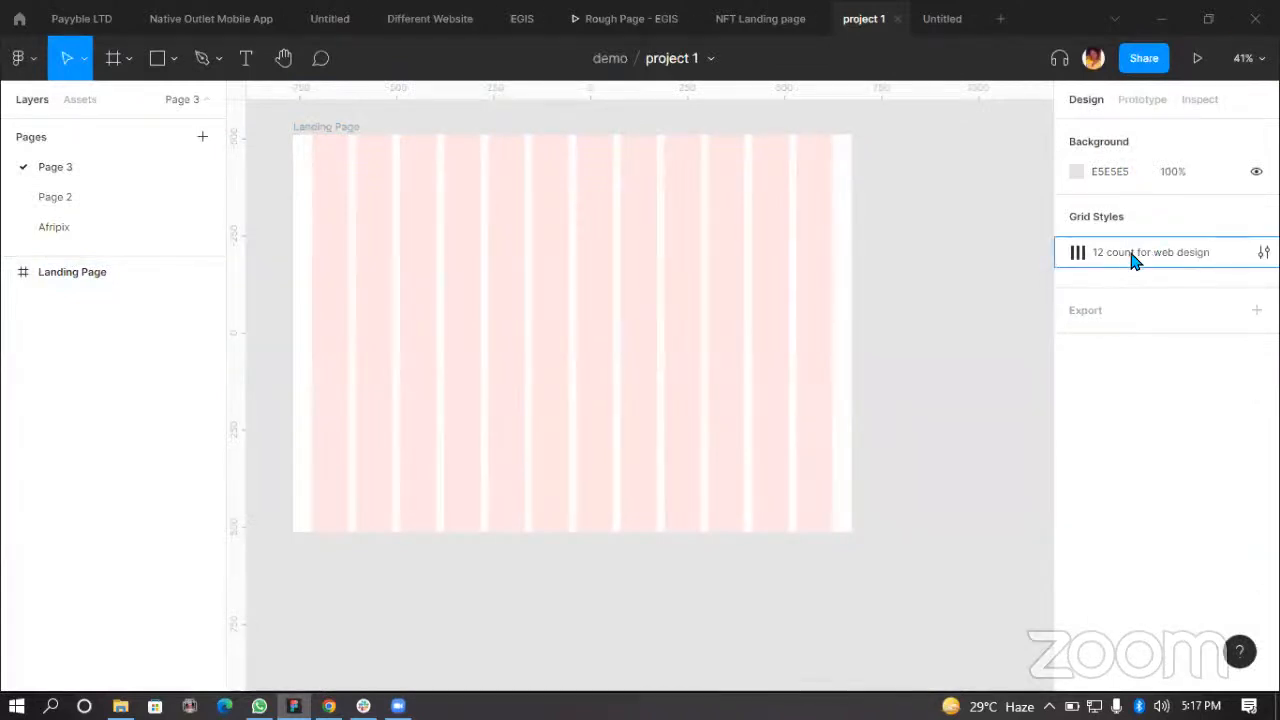
left_click(628, 352)
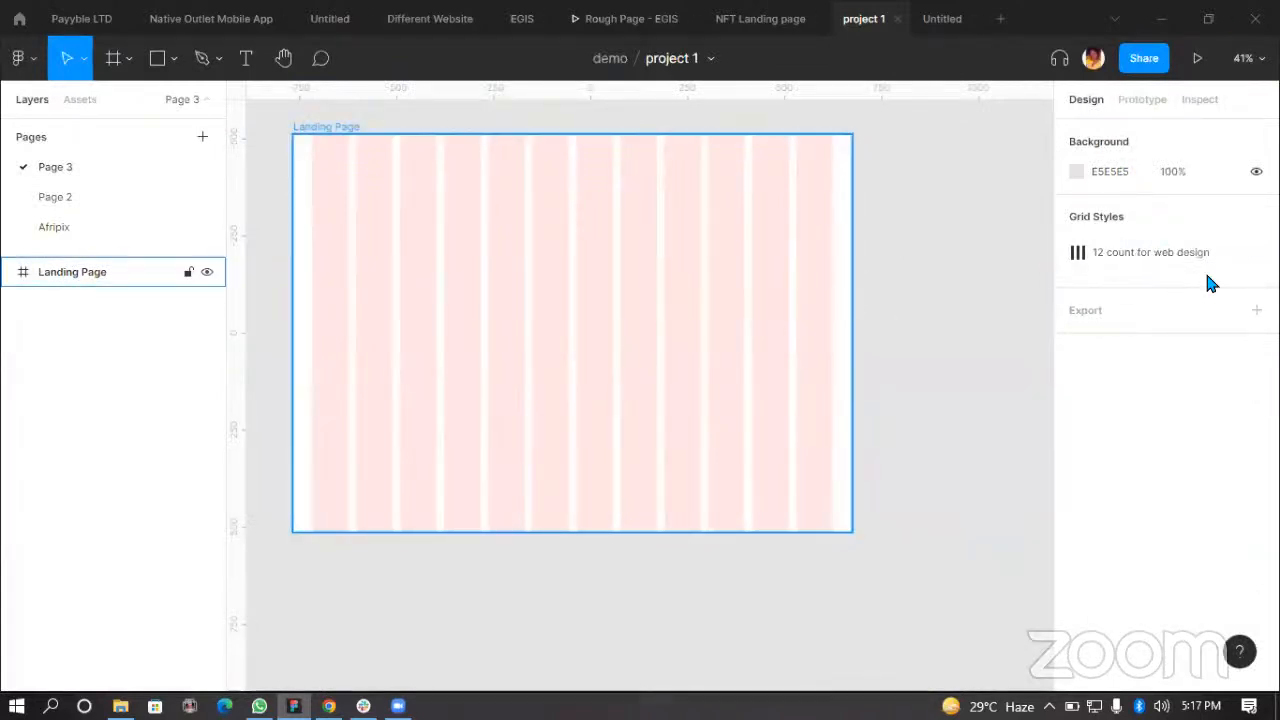
key("ctrl+shift+4")
key("ctrl+shift+4")
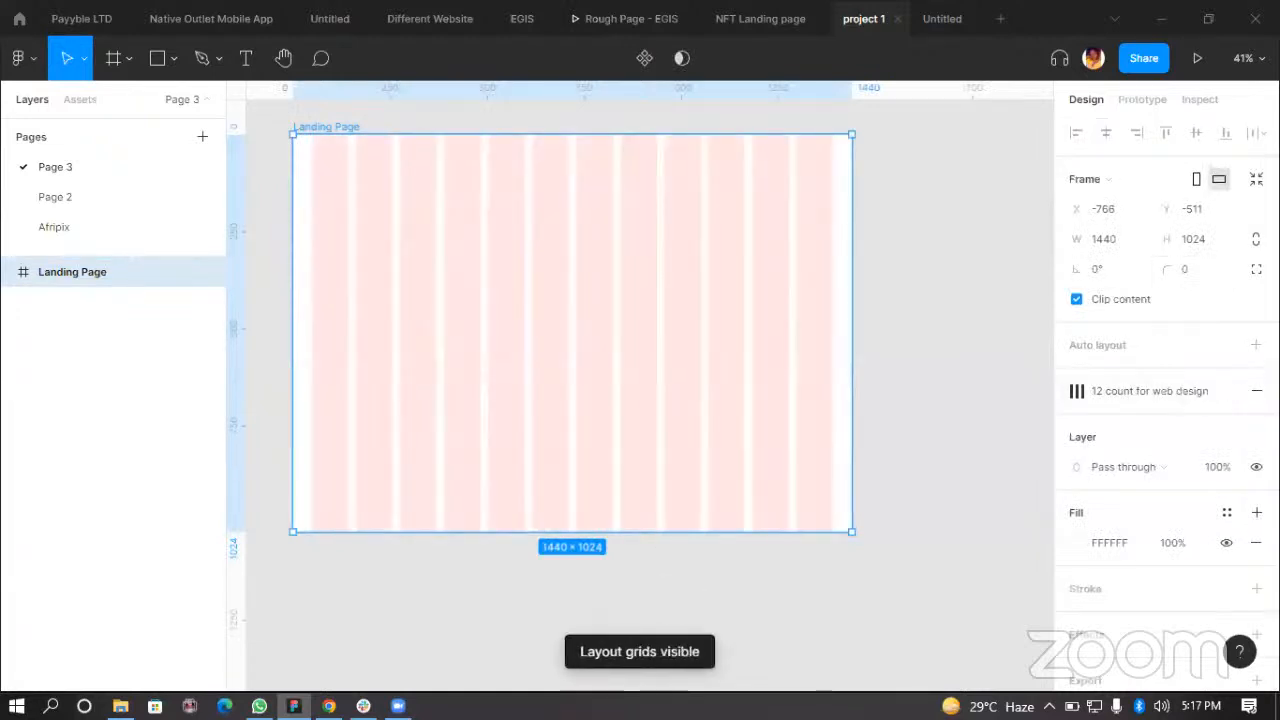
left_click_drag(662, 279, 663, 657)
scroll(665, 620, "down", 2)
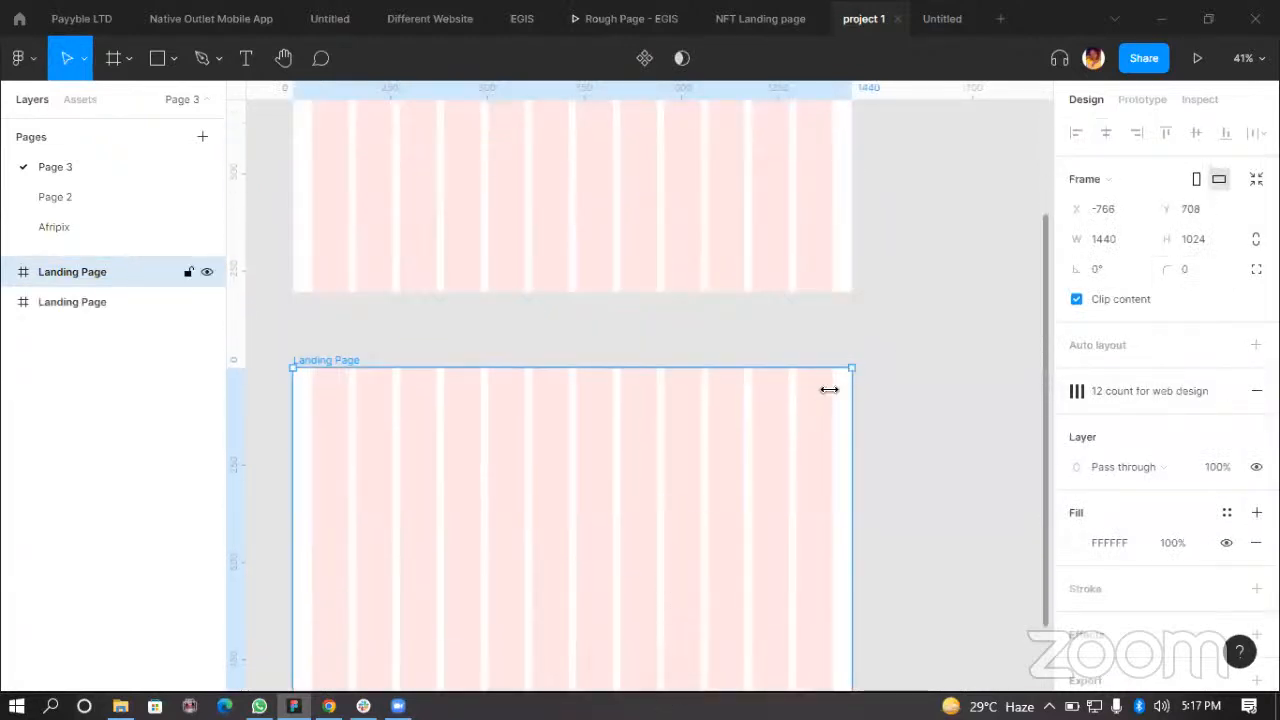
scroll(749, 406, "down", 2)
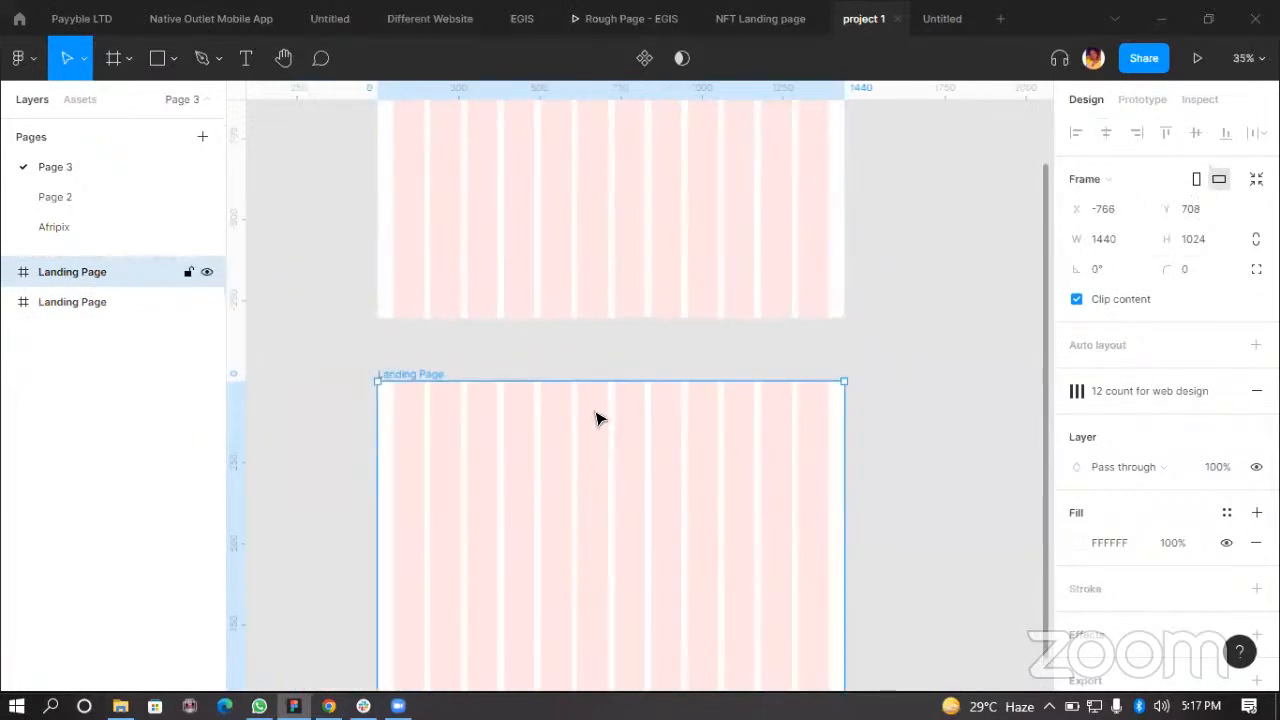
key("Delete")
Step: Create another 1440 × 1024 Desktop frame placed beside the Landing Page frame
left_click(113, 57)
left_click(1120, 316)
left_click_drag(864, 395, 891, 263)
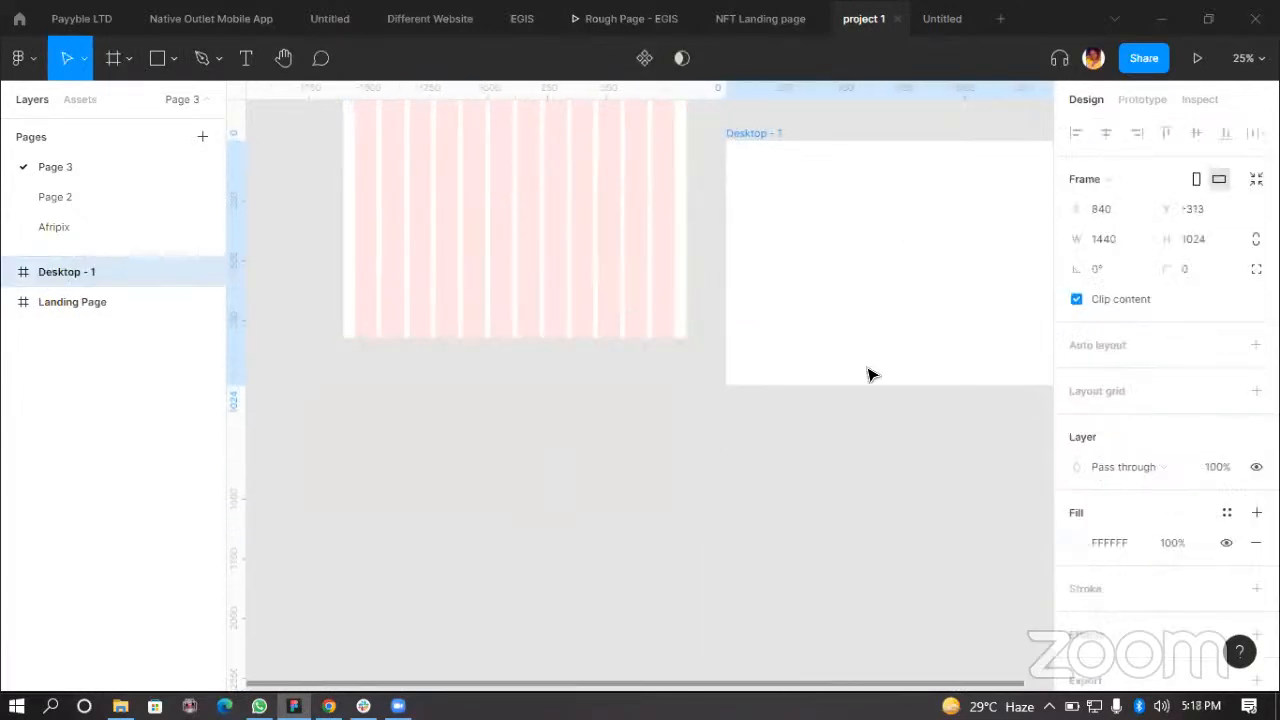
scroll(869, 371, "up", 3)
scroll(757, 553, "right", 2)
left_click_drag(856, 453, 812, 391)
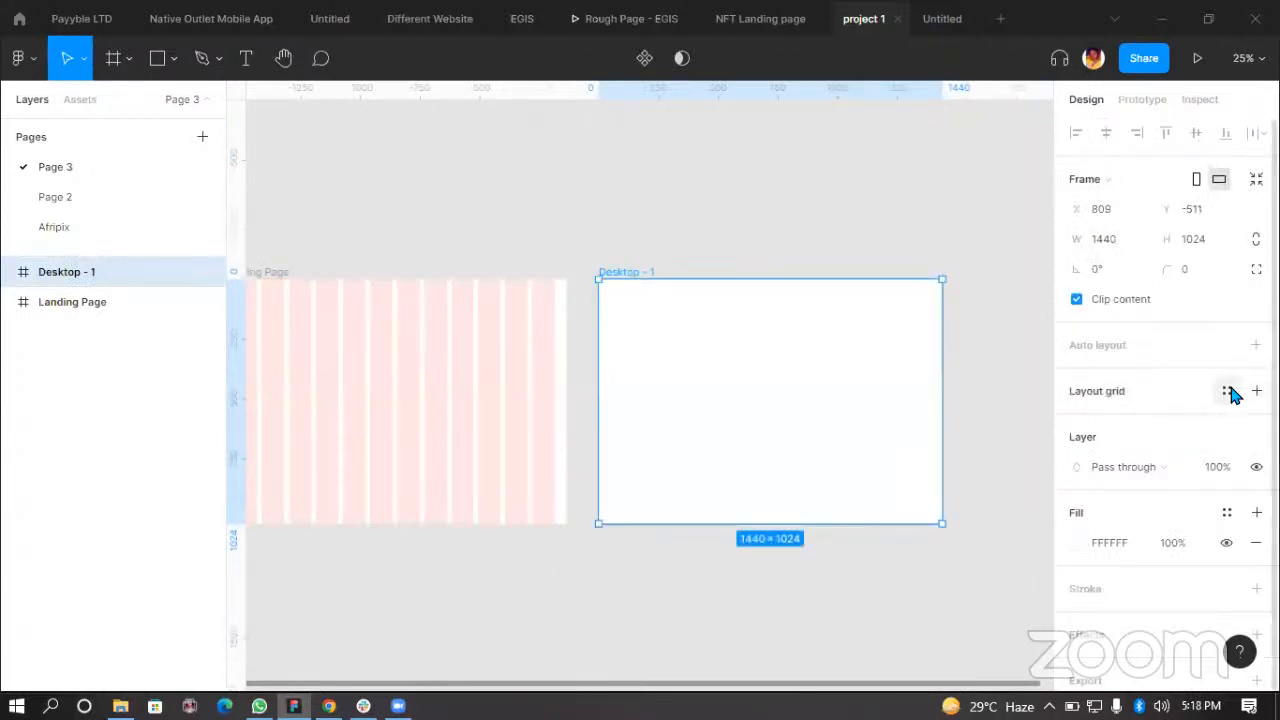
Step: Apply the 12 count for web design grid style to the new Desktop frame
left_click(1228, 391)
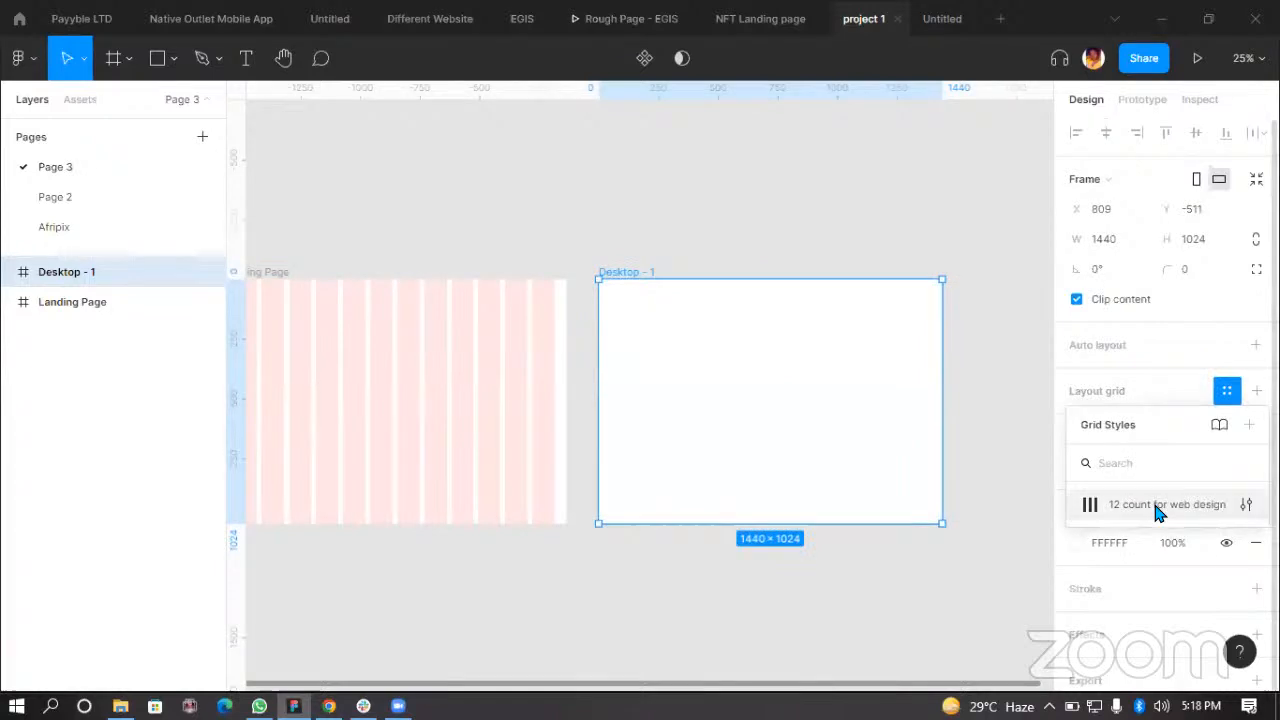
left_click(1117, 506)
left_click(800, 585)
left_click(665, 420)
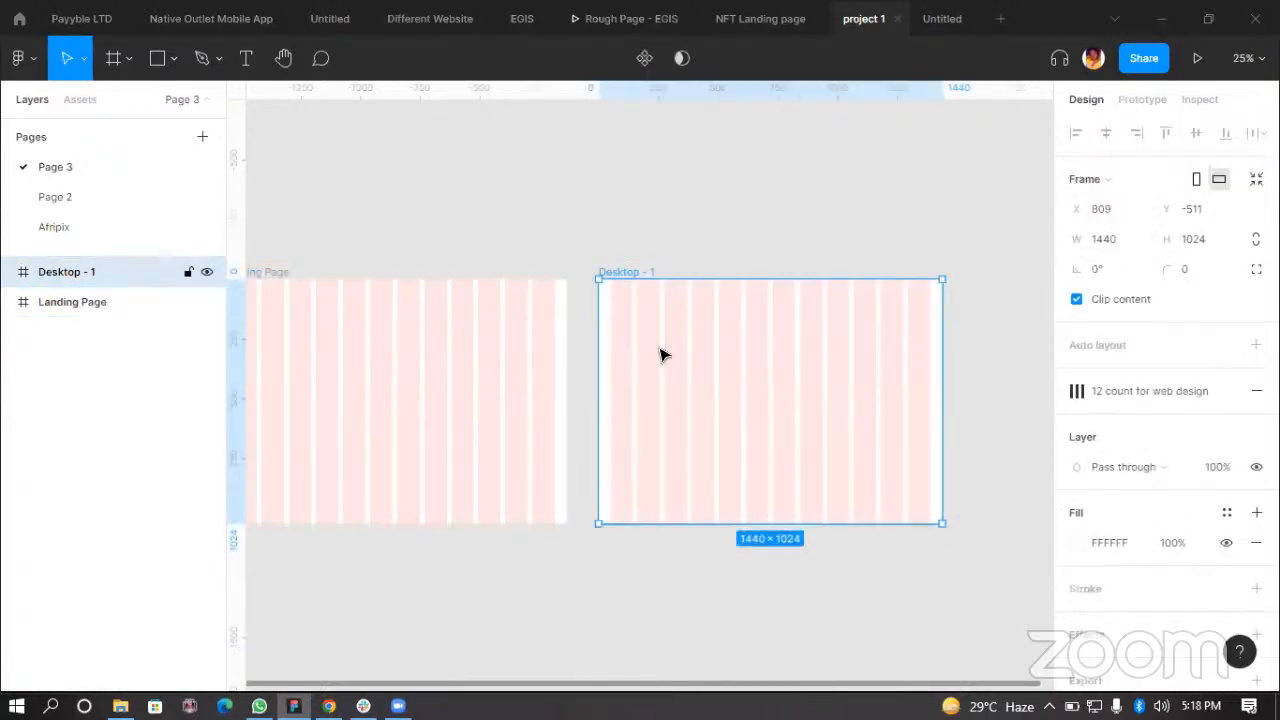
Step: Add a third 1440 × 1024 Desktop frame and apply the 12 count for web design grid style to it
left_click(107, 68)
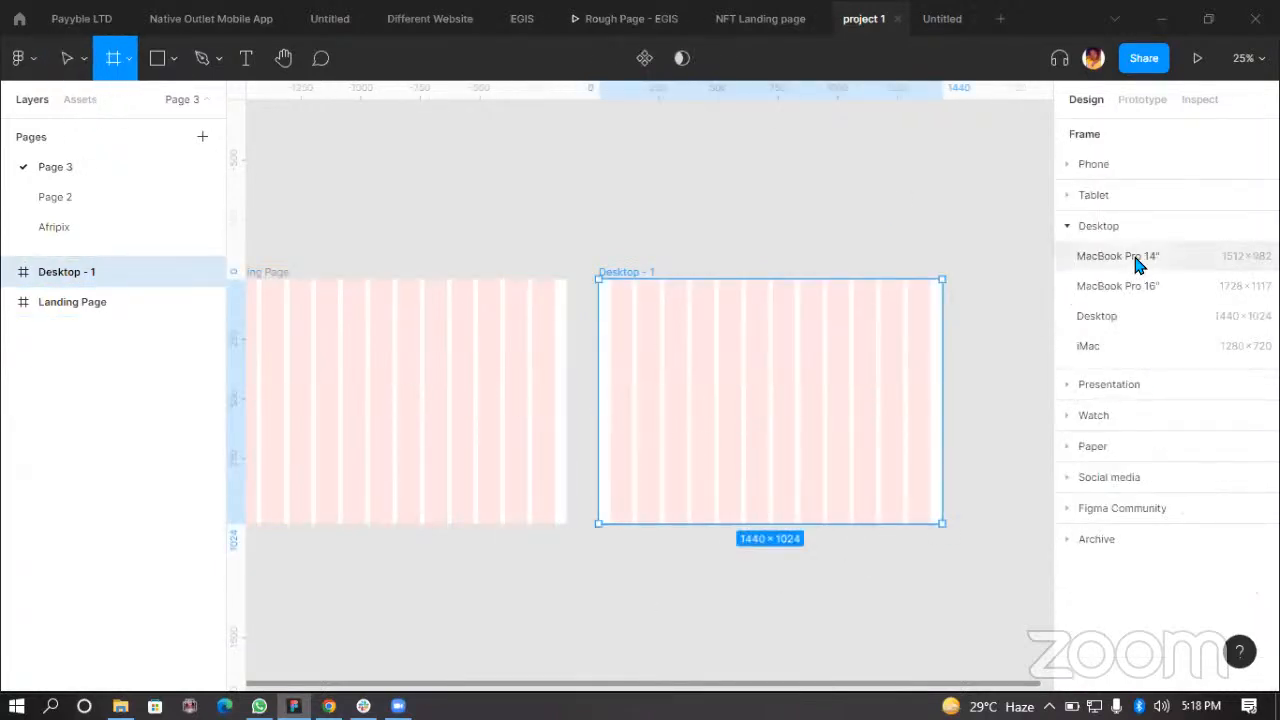
left_click(1123, 318)
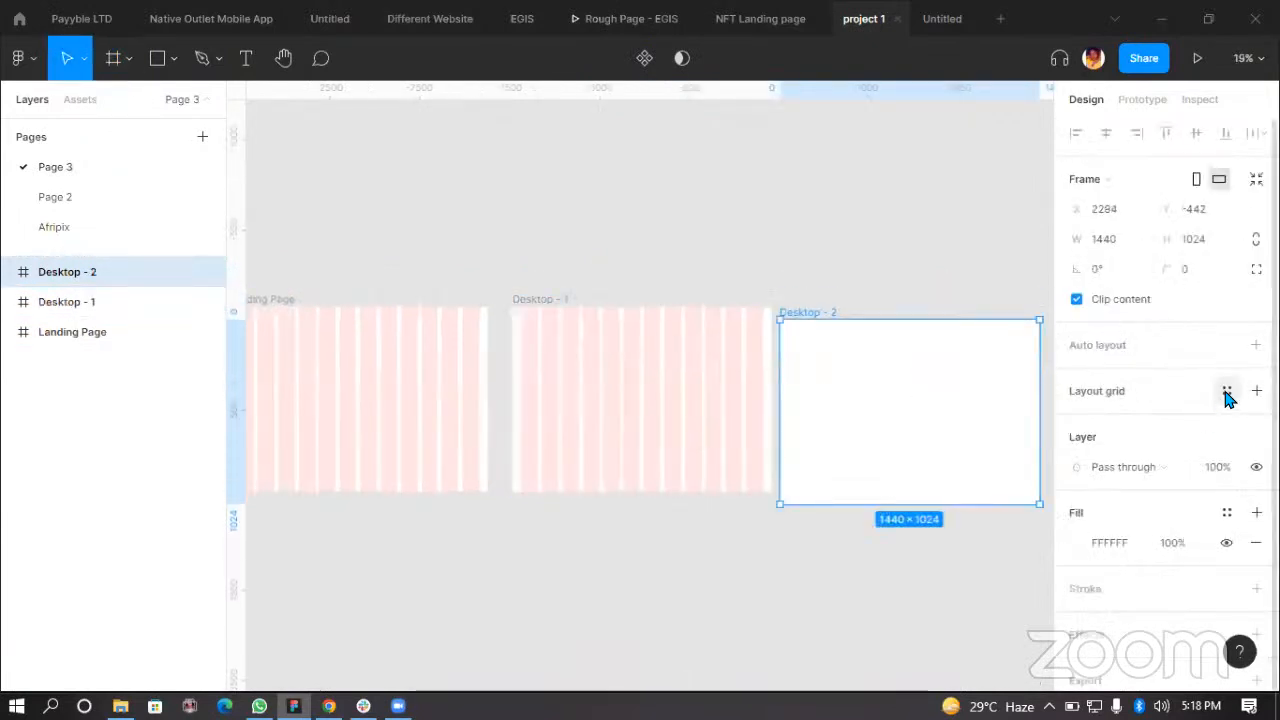
left_click(1227, 391)
left_click(1151, 498)
left_click_drag(887, 424, 895, 411)
Step: Hide the layout grids and delete both Desktop frames, leaving only the Landing Page frame
left_click(623, 412)
key("ctrl+shift+4")
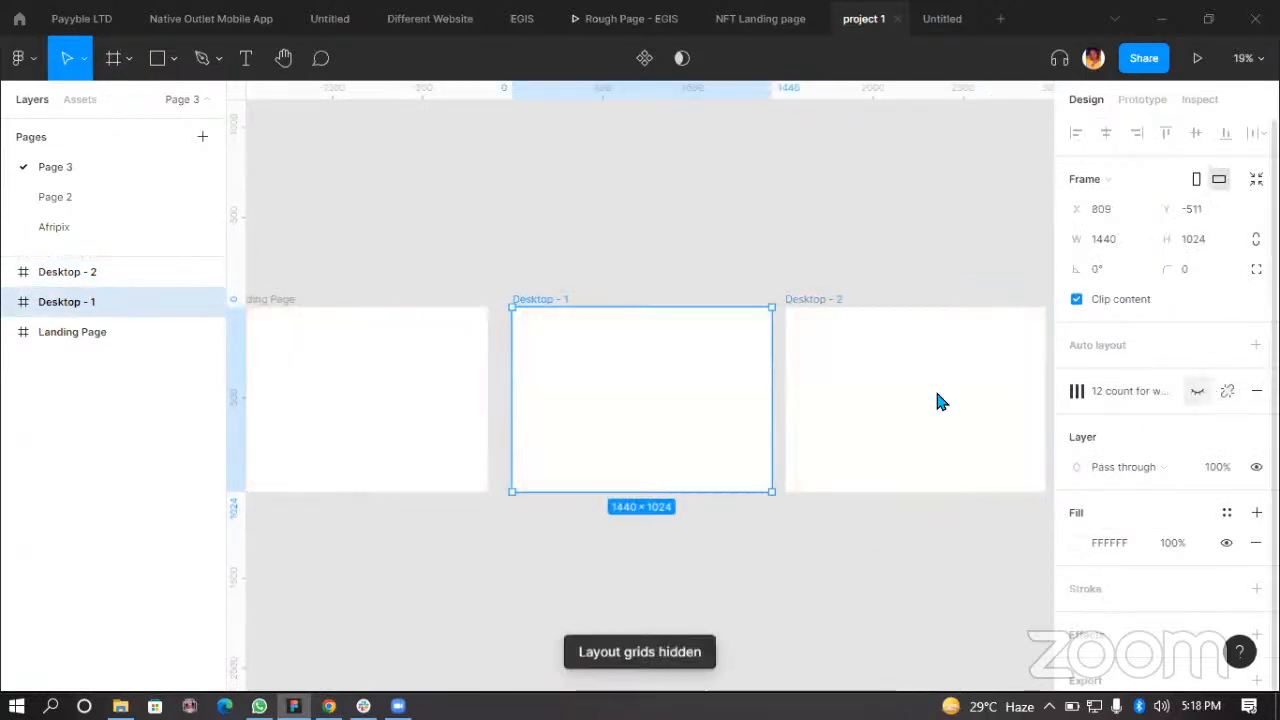
left_click(898, 370)
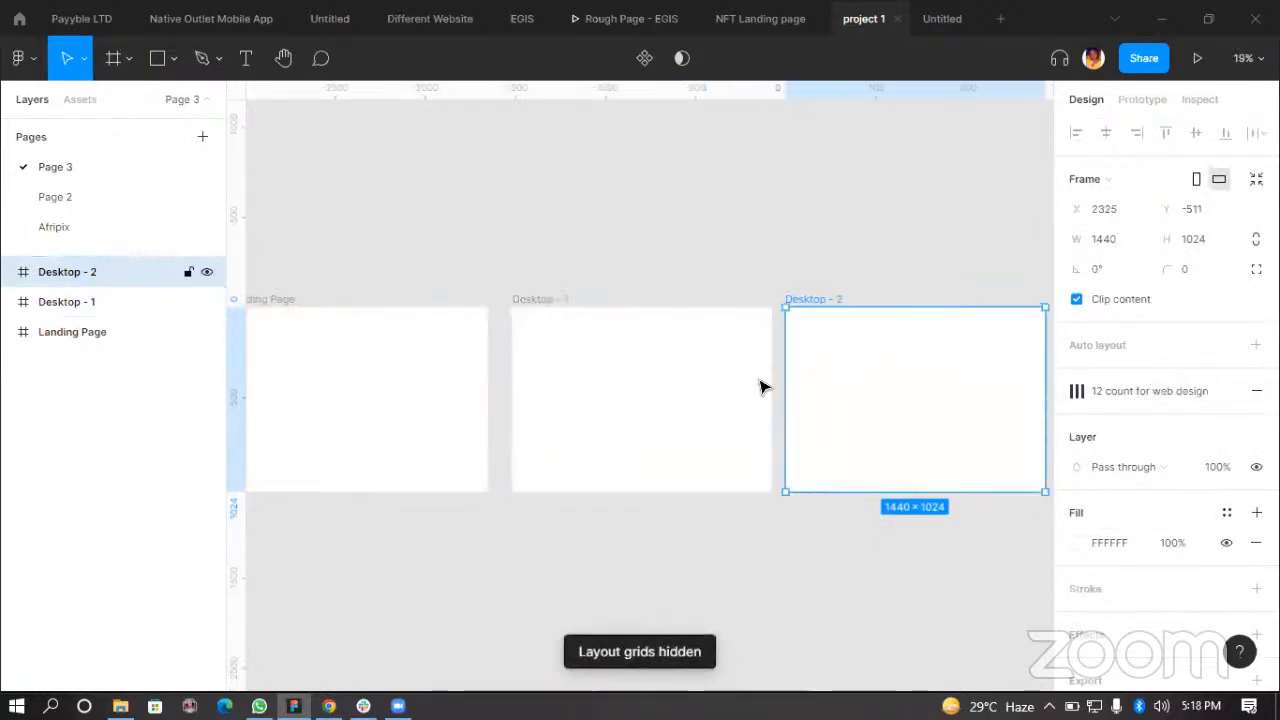
key("Delete")
left_click(692, 391)
key("Delete")
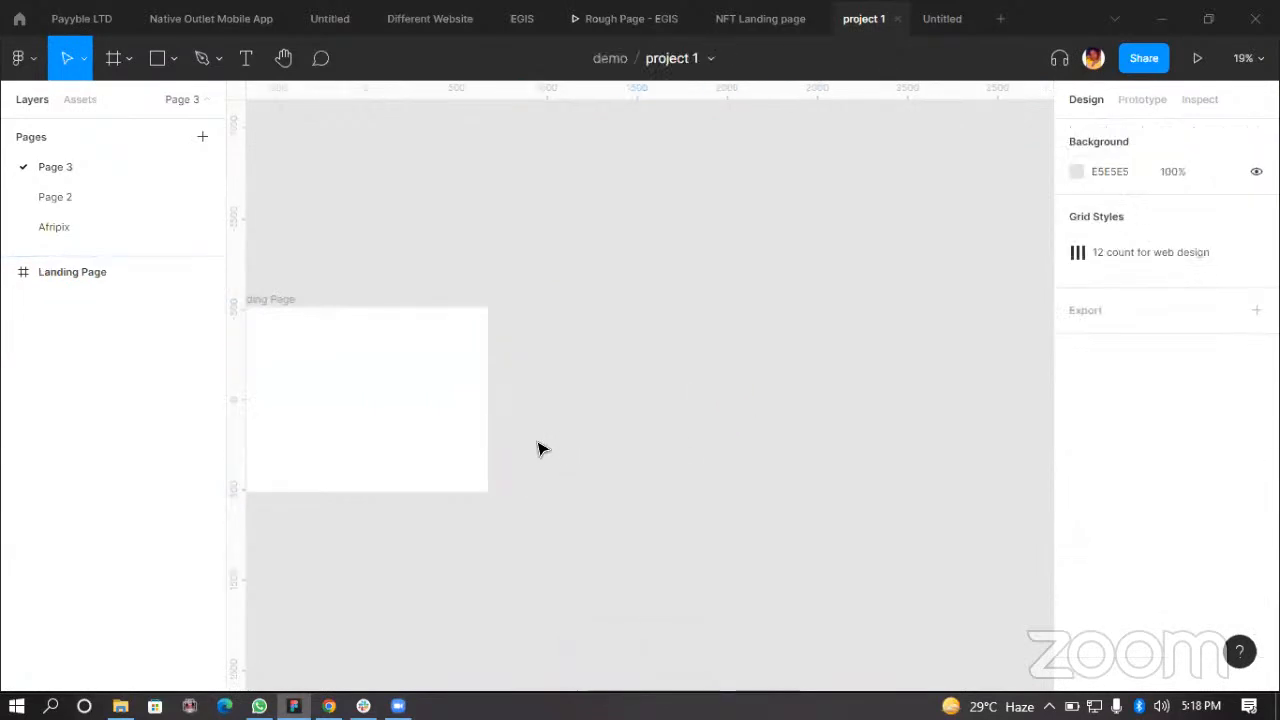
scroll(540, 449, "left", 2)
left_click_drag(557, 406, 574, 292)
left_click(987, 407)
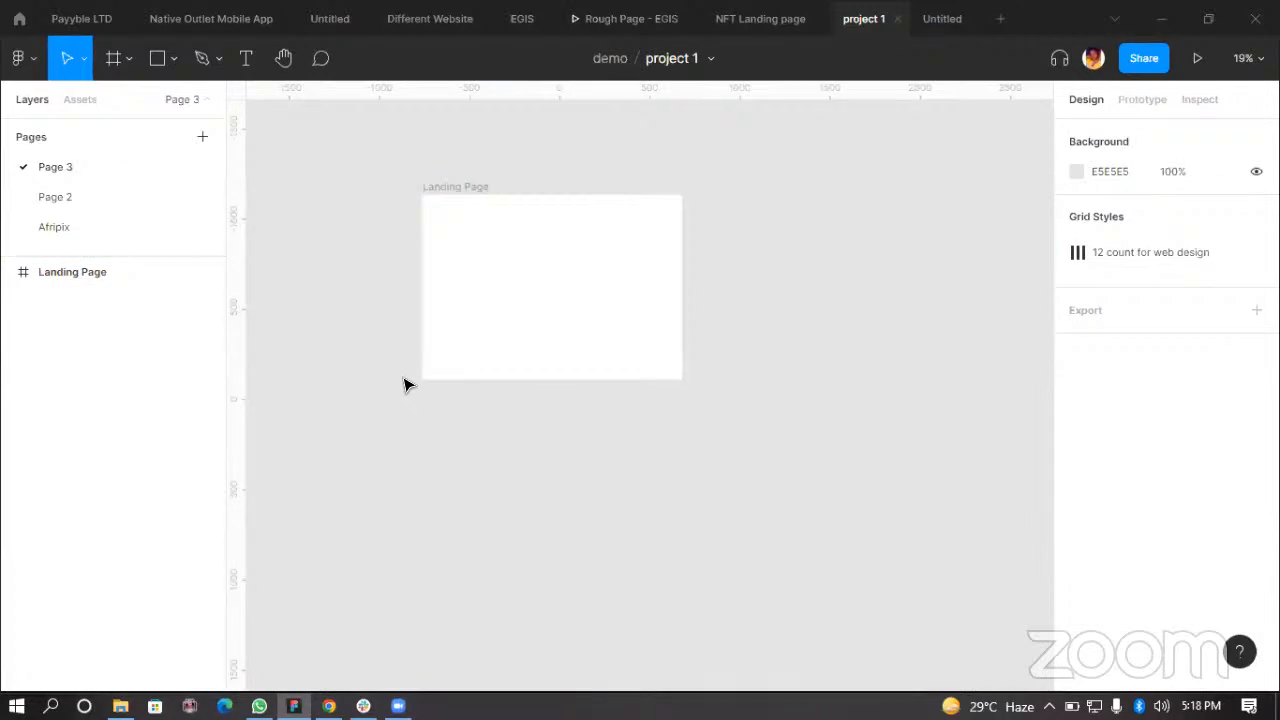
scroll(402, 387, "up", 3, "ctrl")
scroll(812, 360, "up", 2)
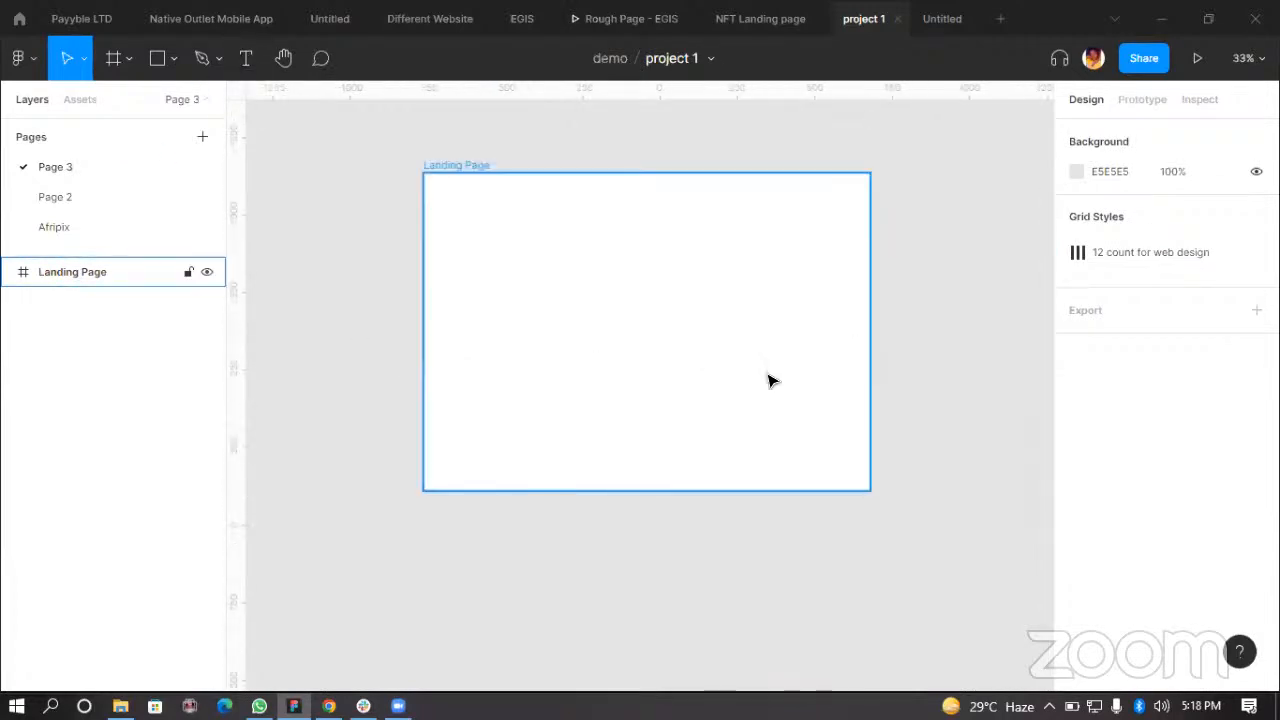
left_click(778, 380)
scroll(635, 475, "down", 3, "ctrl")
scroll(700, 520, "right", 2)
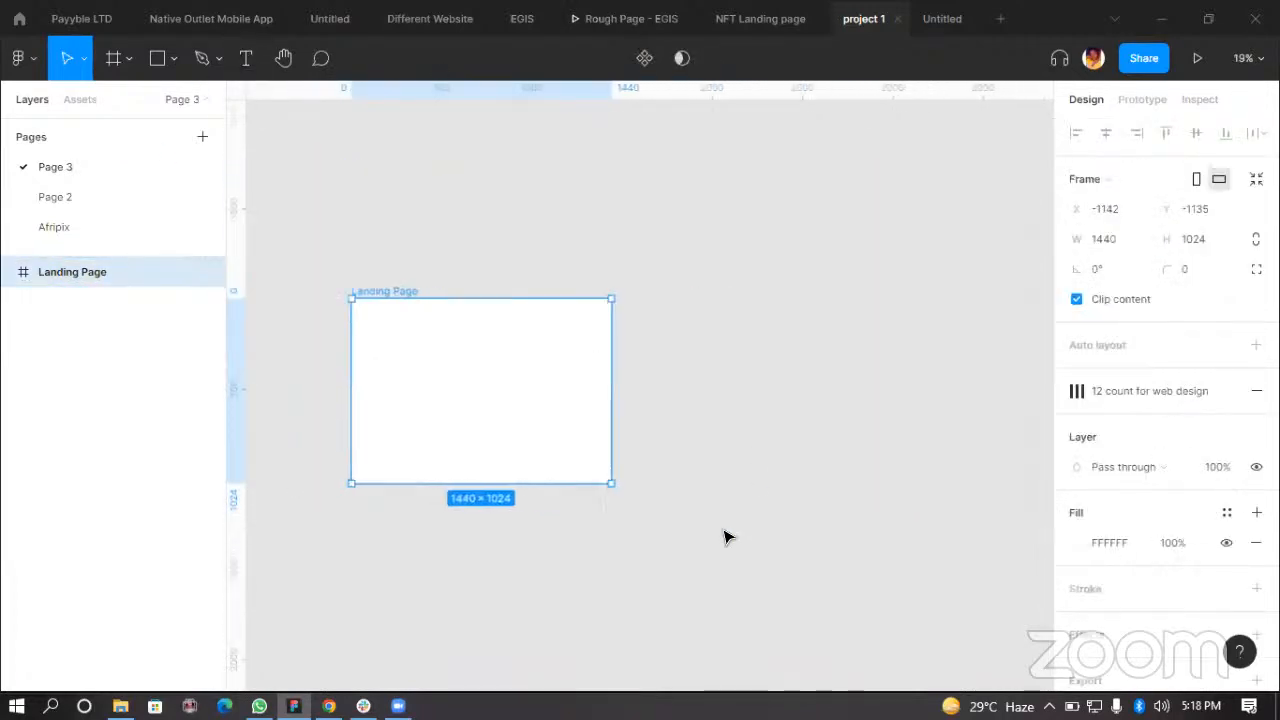
left_click(727, 538)
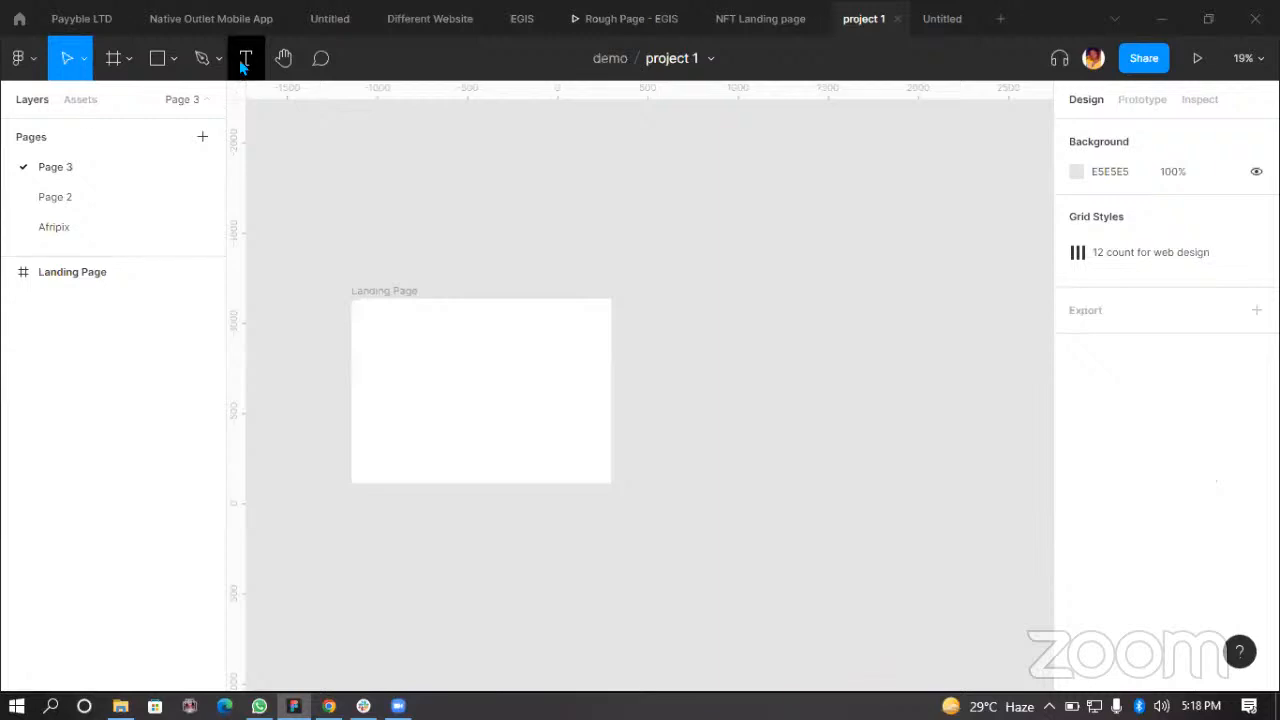
Step: Add a text layer reading Header on the canvas above the Landing Page frame
left_click(243, 62)
scroll(703, 302, "up", 3)
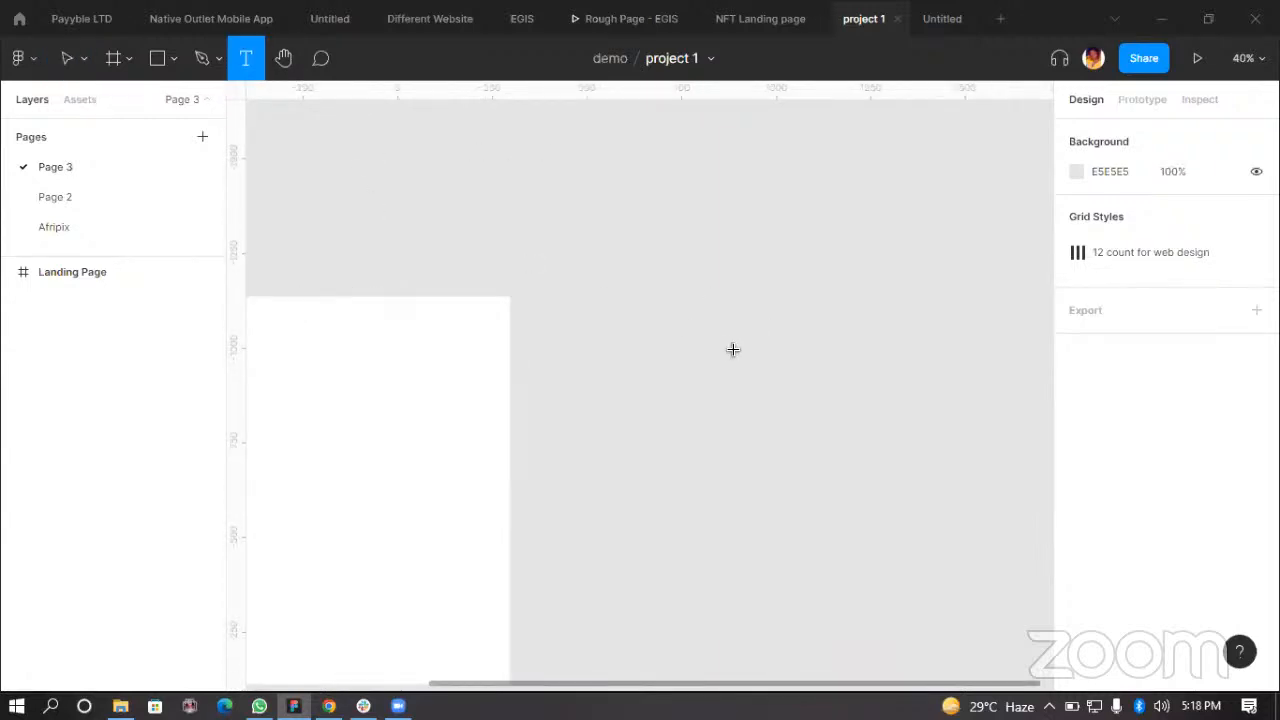
left_click(658, 326)
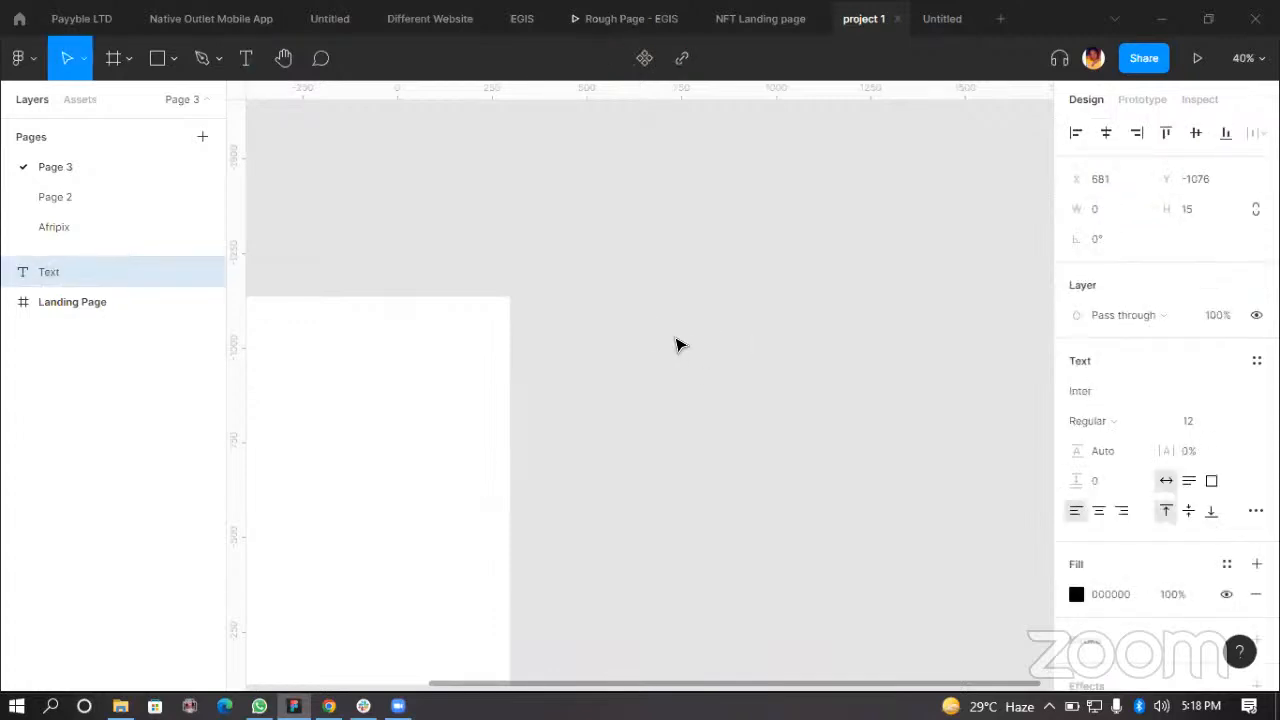
type("Header")
Step: Nudge the Header text slightly upward
scroll(676, 337, "up", 8)
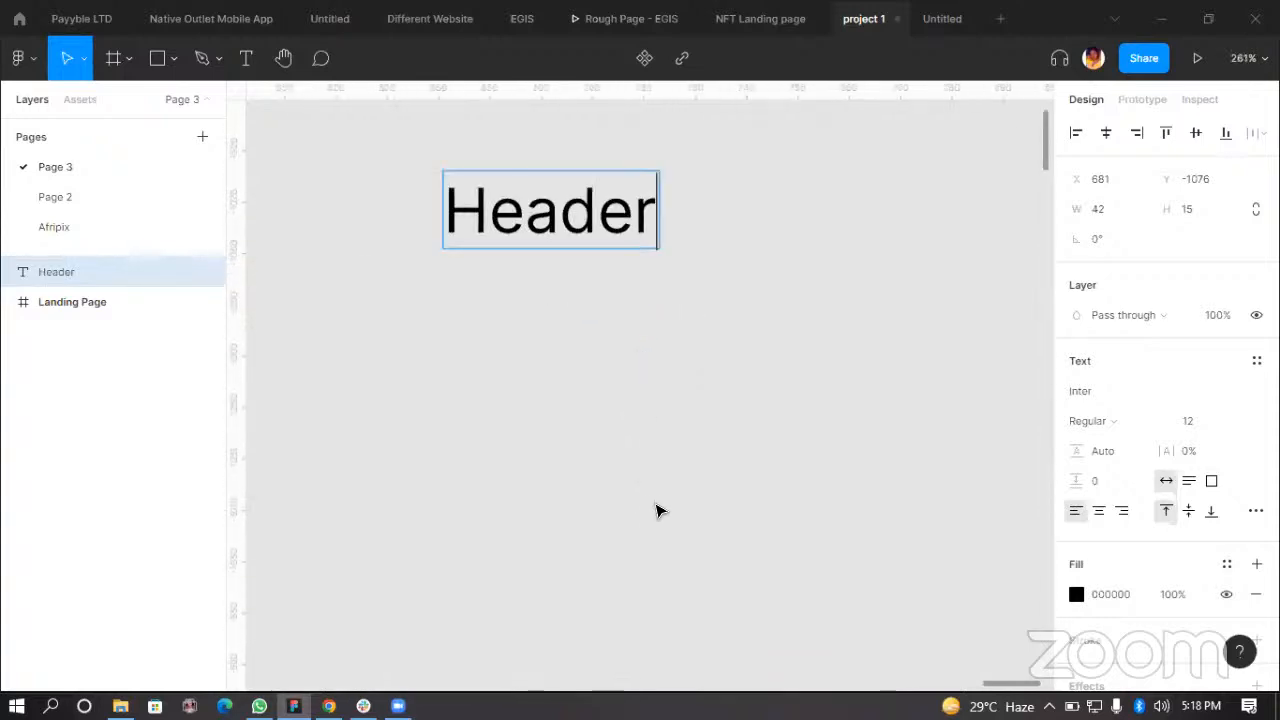
scroll(610, 494, "up", 2)
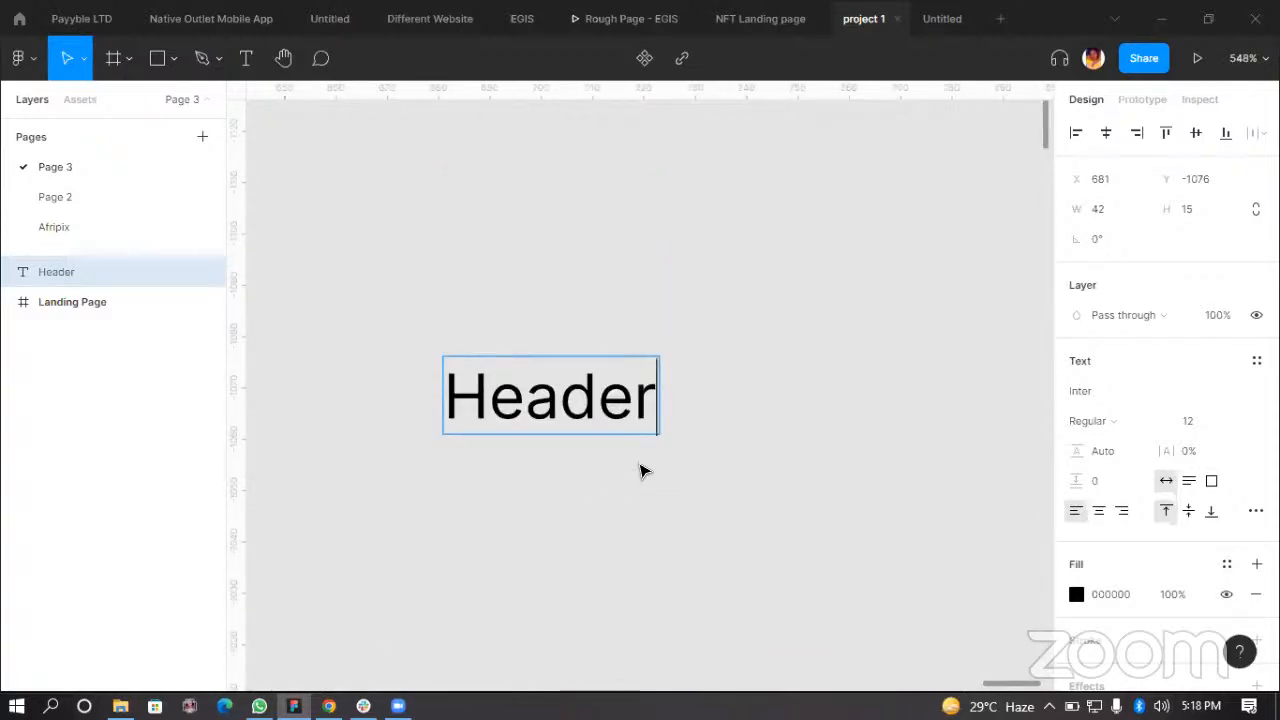
left_click(698, 477)
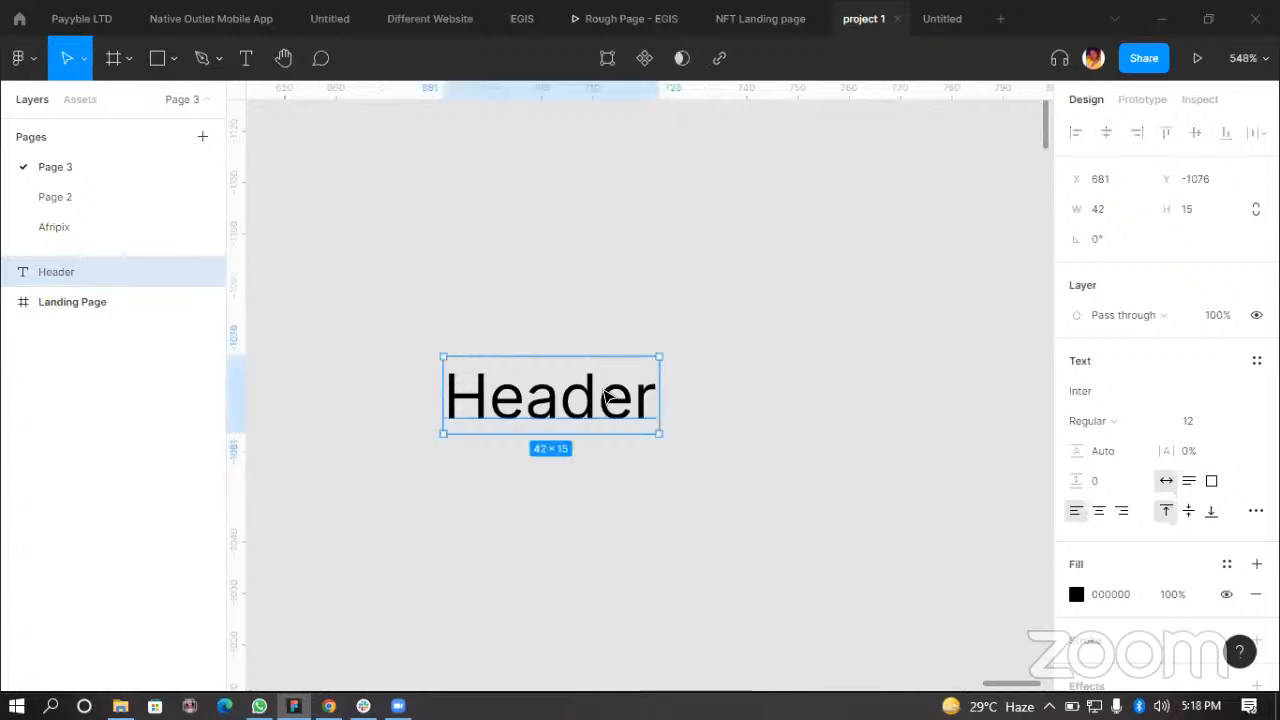
left_click_drag(607, 404, 607, 388)
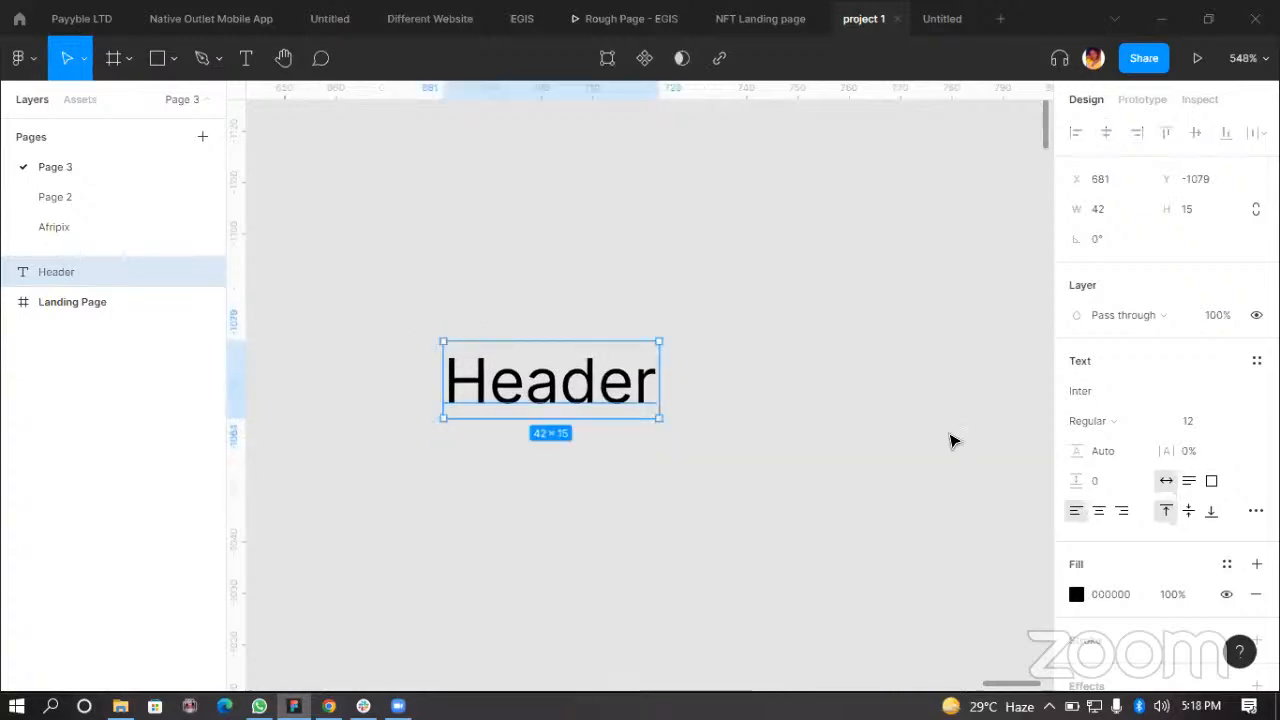
left_click(1110, 398)
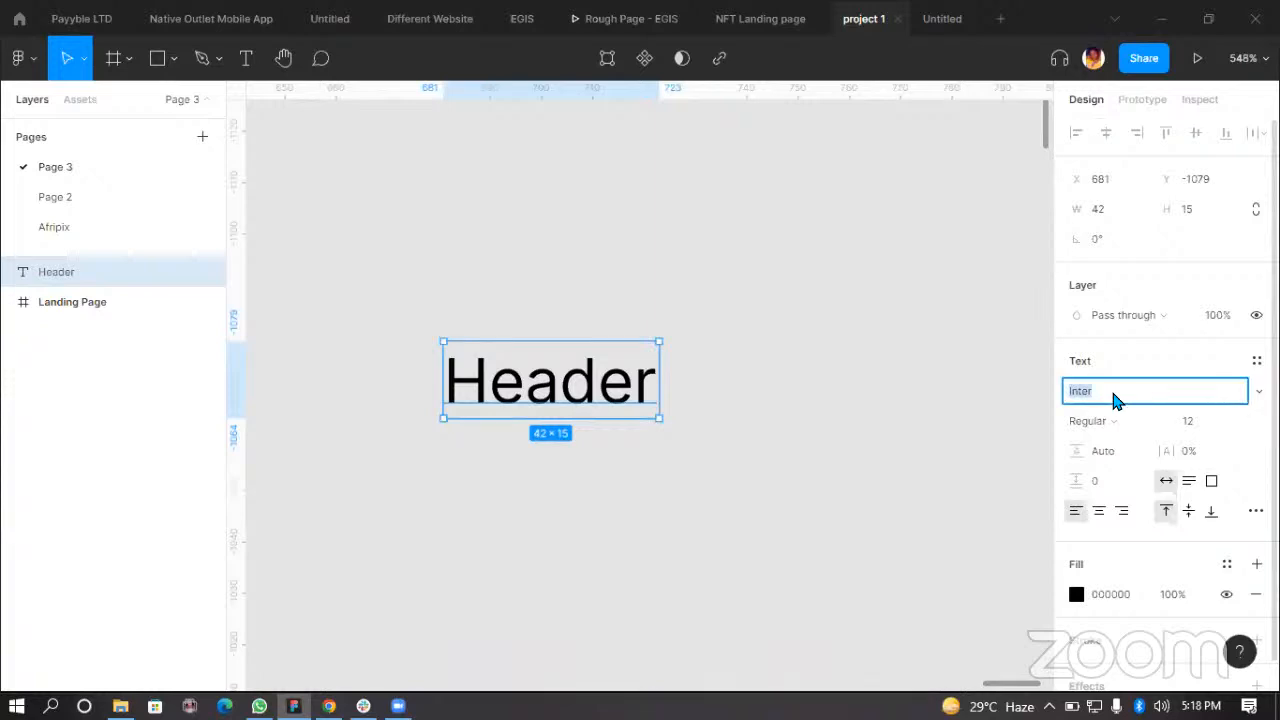
type("Montsrt")
key("BackSpace")
type("Montst")
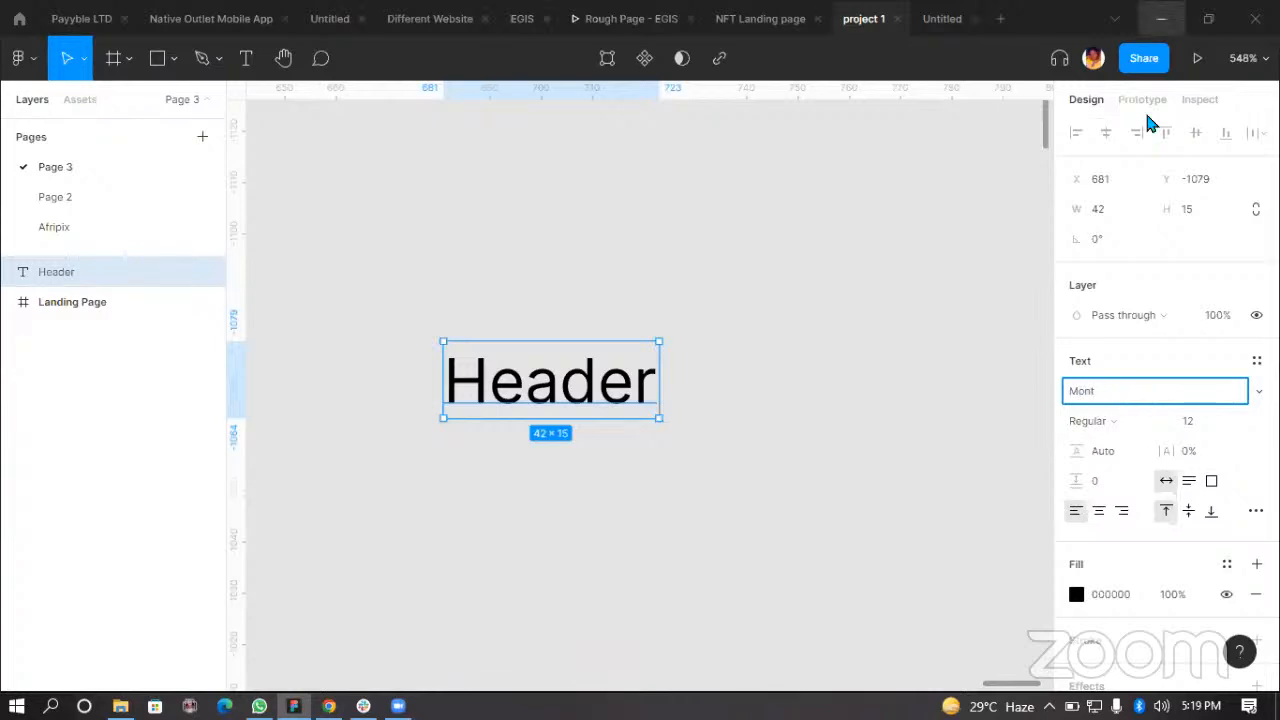
key("BackSpace")
key("BackSpace")
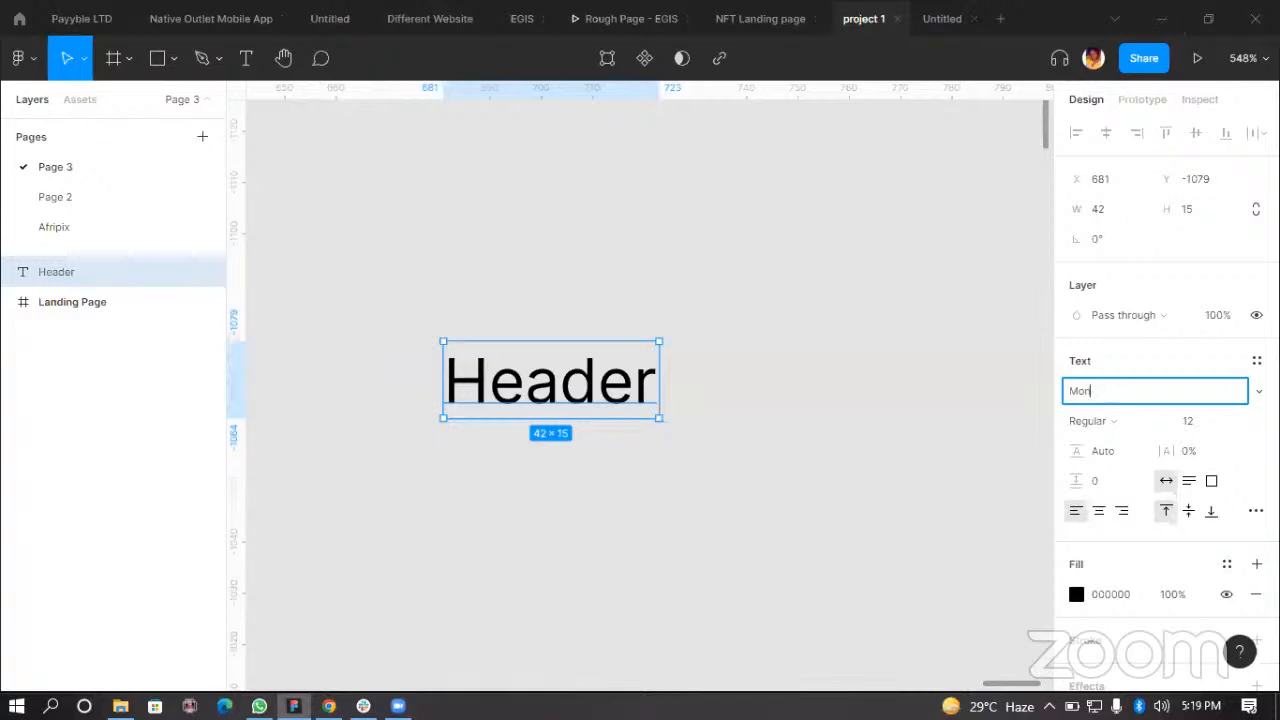
key("Escape")
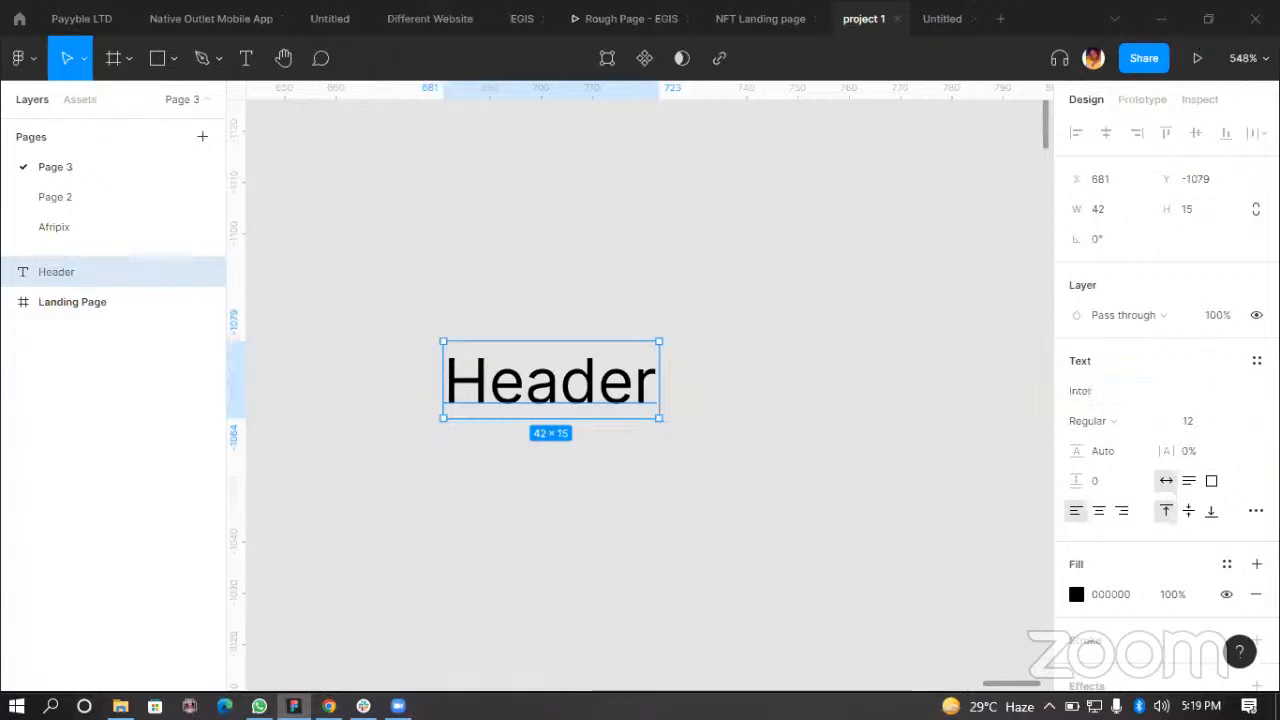
Step: Set the Header text's font to Montserrat
left_click(1126, 392)
type("Mochiy Pop One")
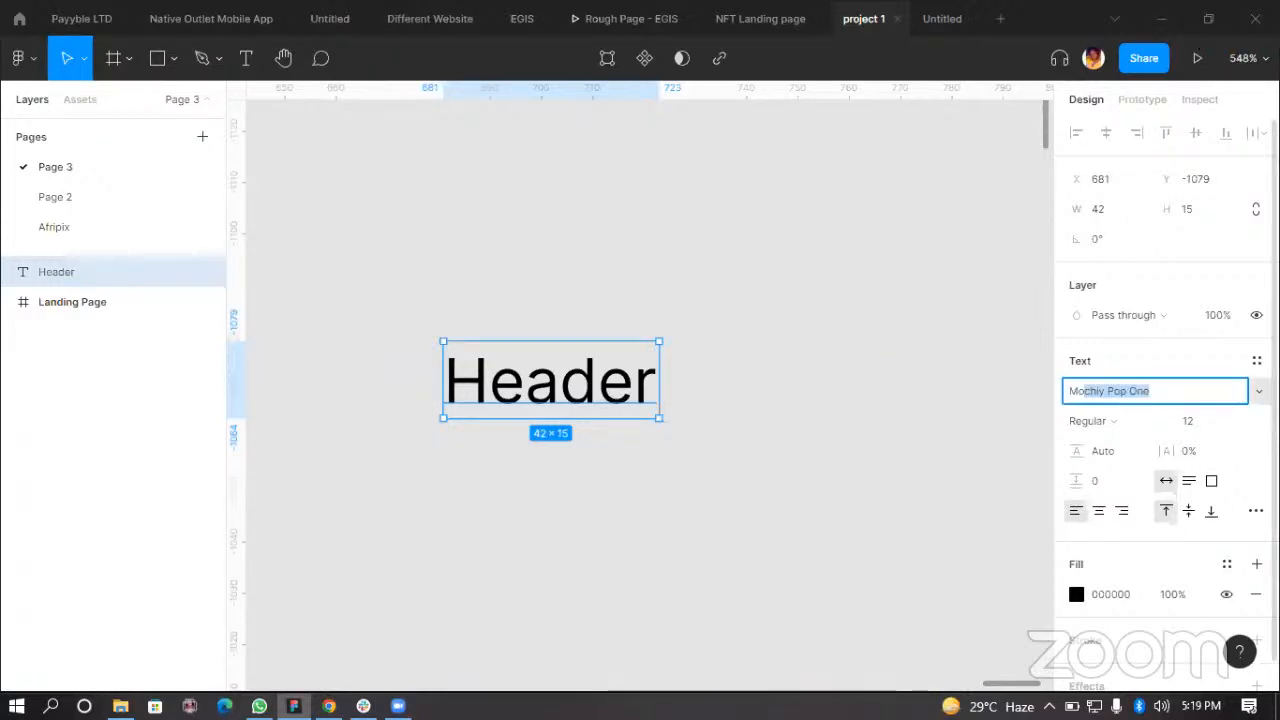
left_click(1259, 391)
scroll(1143, 575, "down", 1)
scroll(1151, 588, "down", 3)
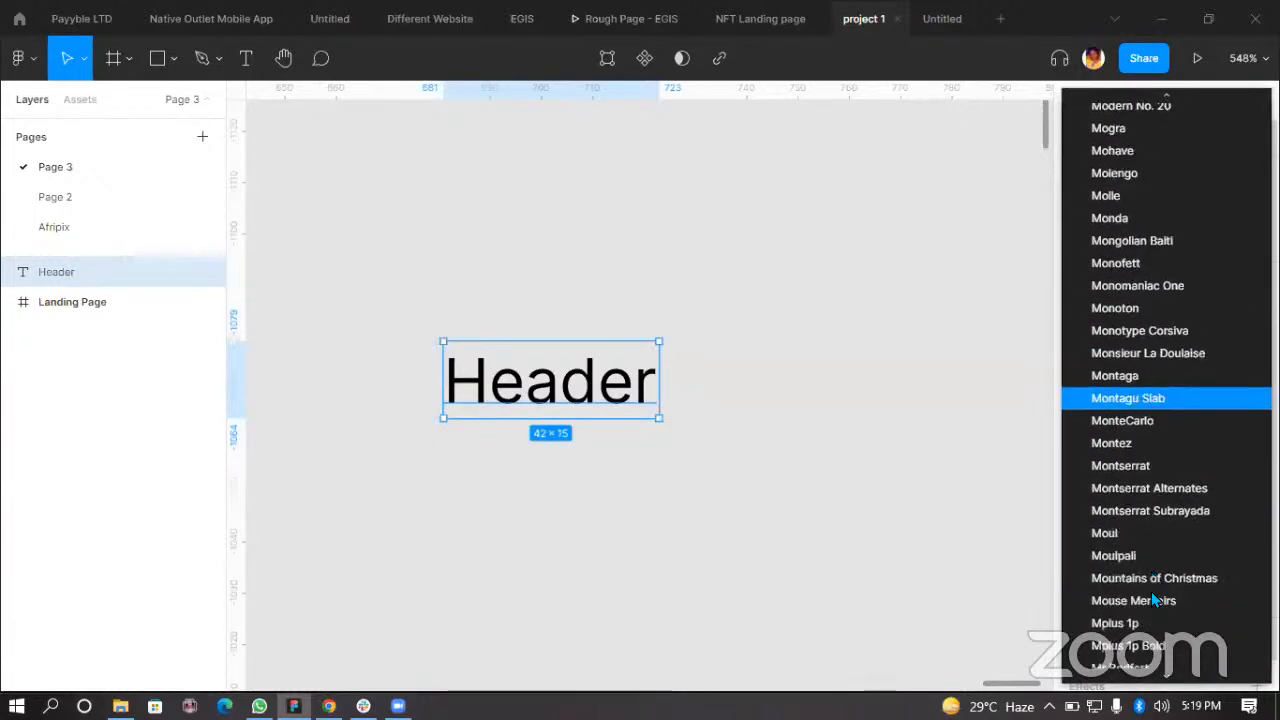
left_click(1143, 470)
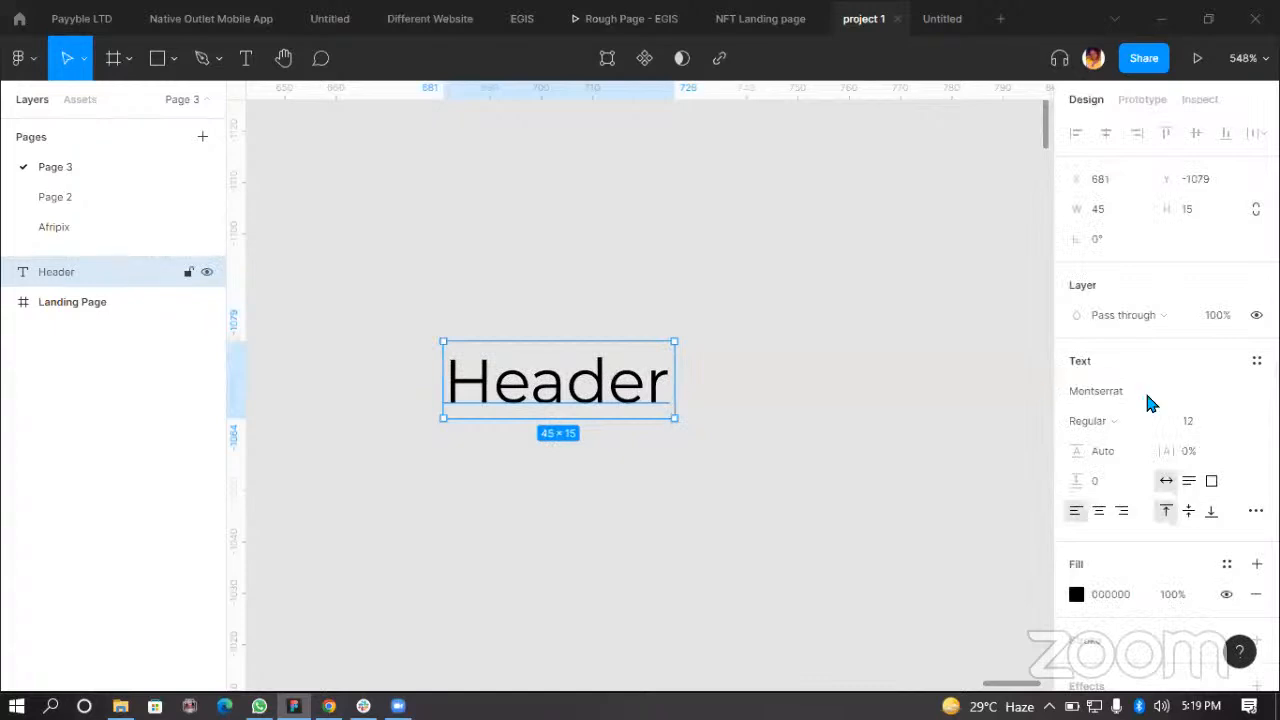
Step: Set the Header text's weight to Bold and its font size to 40
left_click(1127, 420)
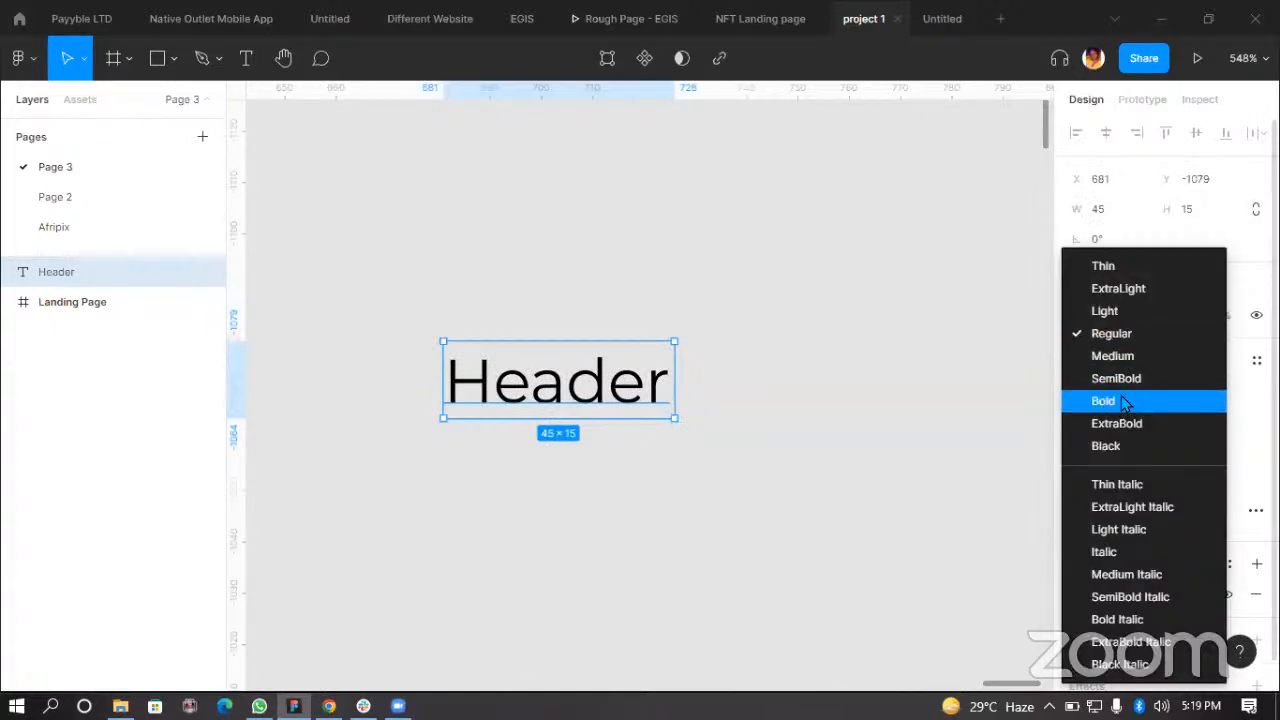
key("Return")
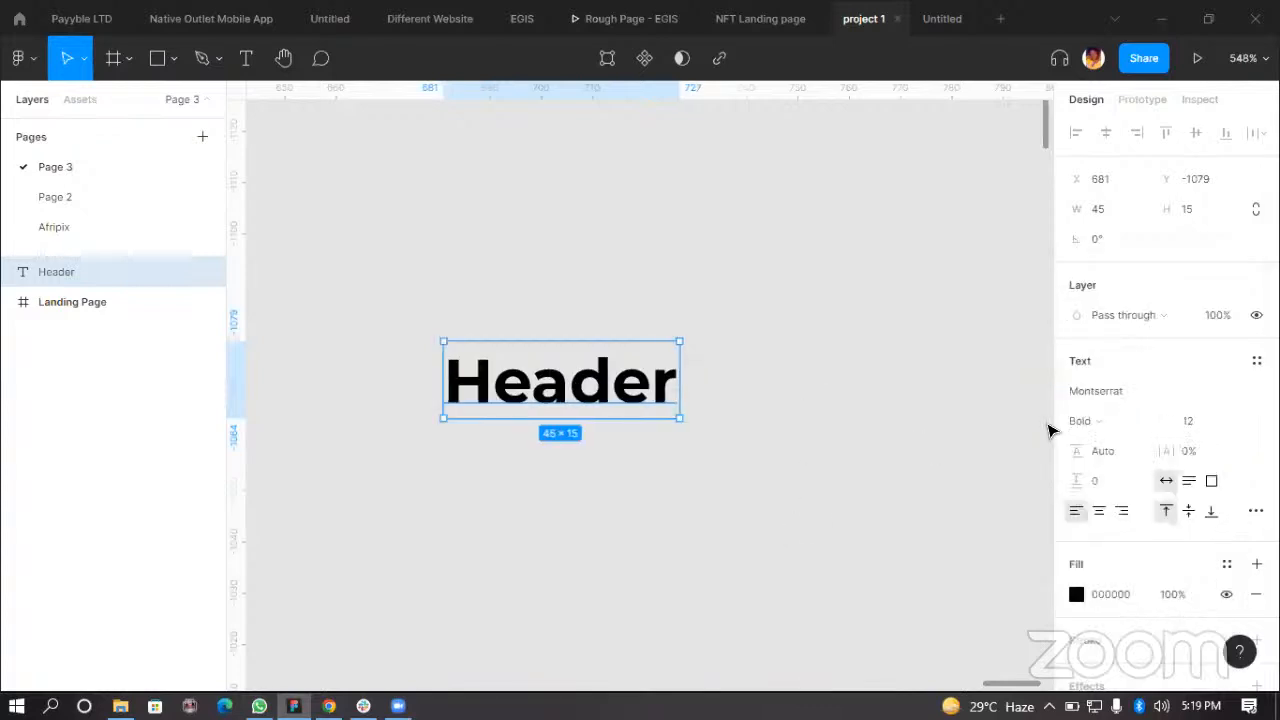
left_click(1237, 427)
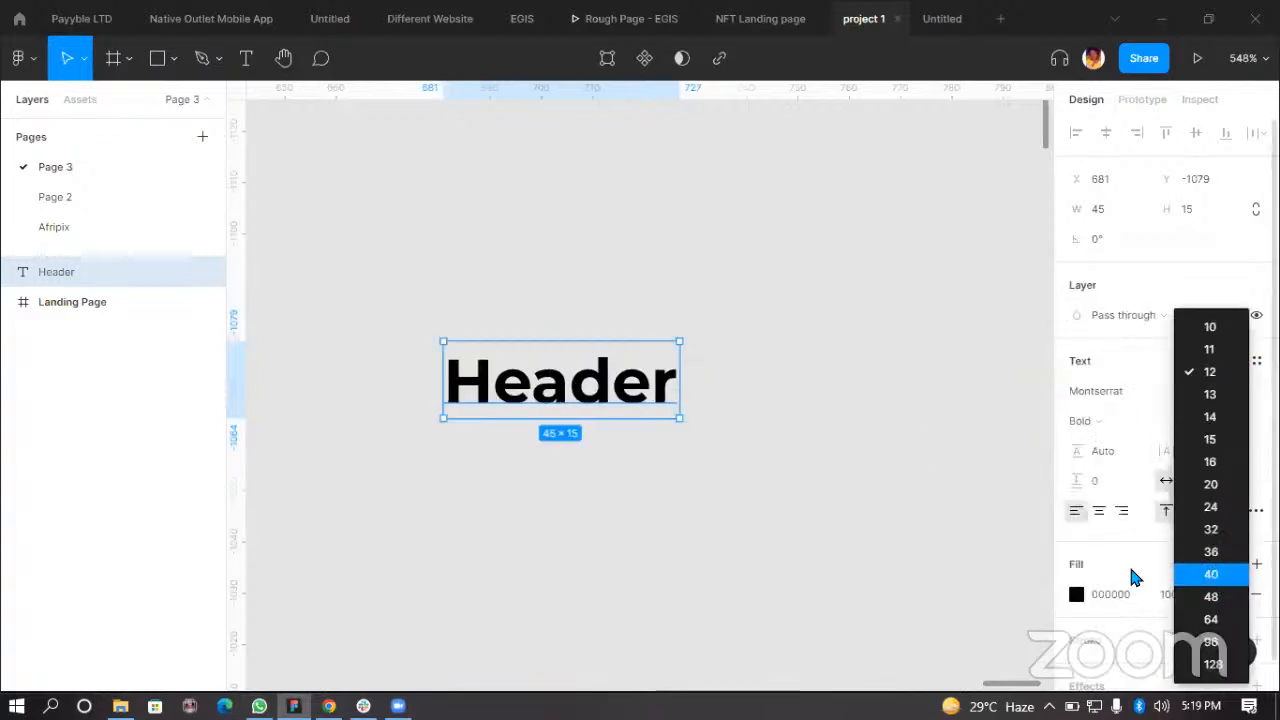
key("Return")
Step: Reposition the Header text on the canvas
scroll(763, 491, "down", 10)
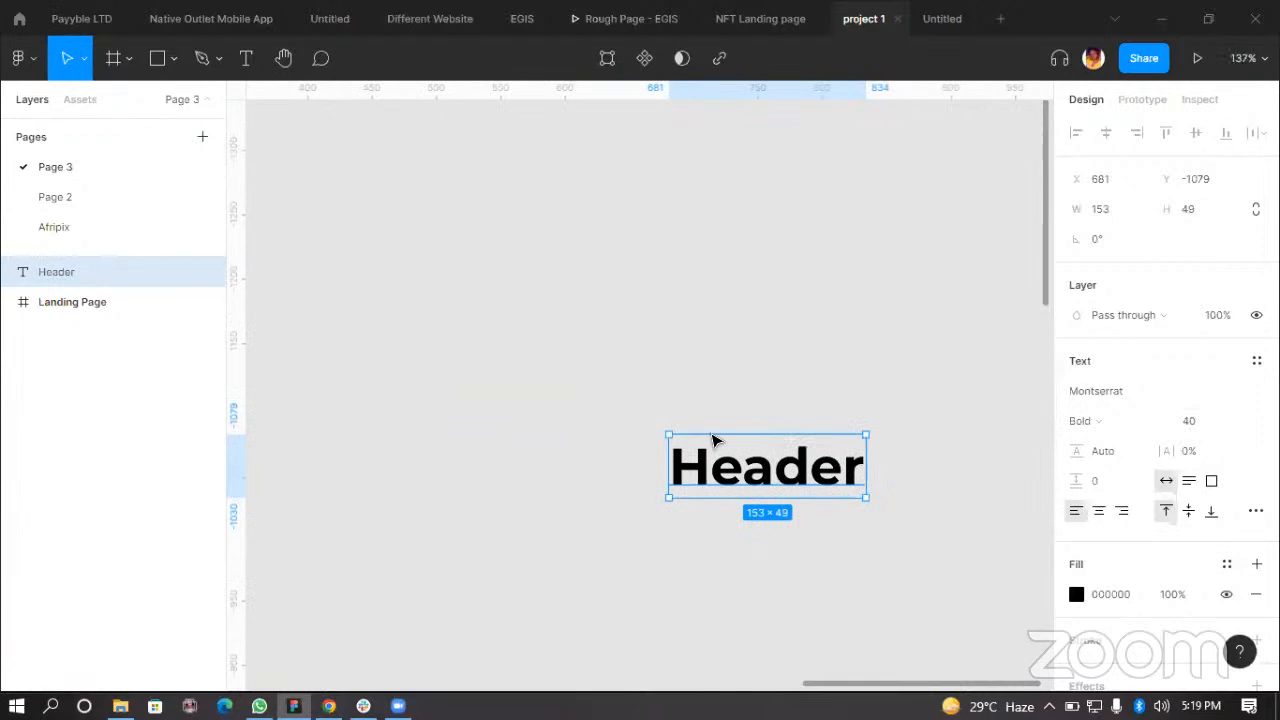
left_click_drag(713, 440, 636, 408)
scroll(705, 441, "up", 3)
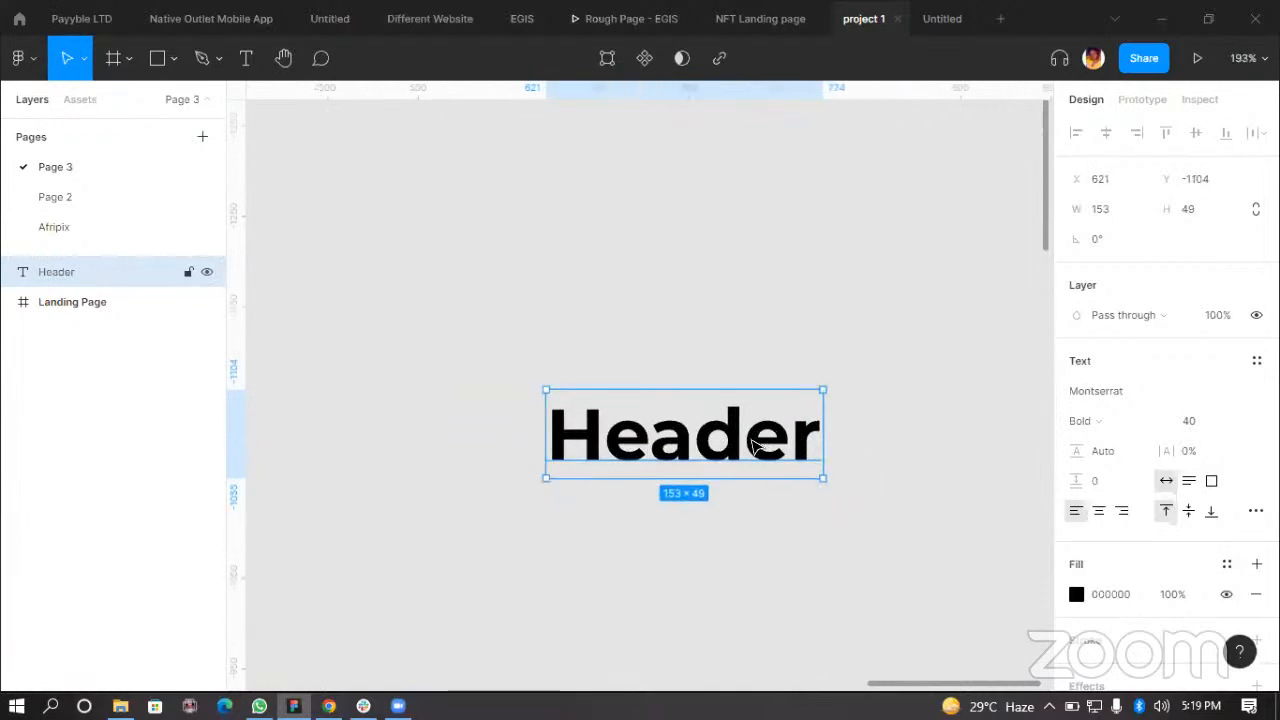
left_click(831, 500)
left_click(798, 425)
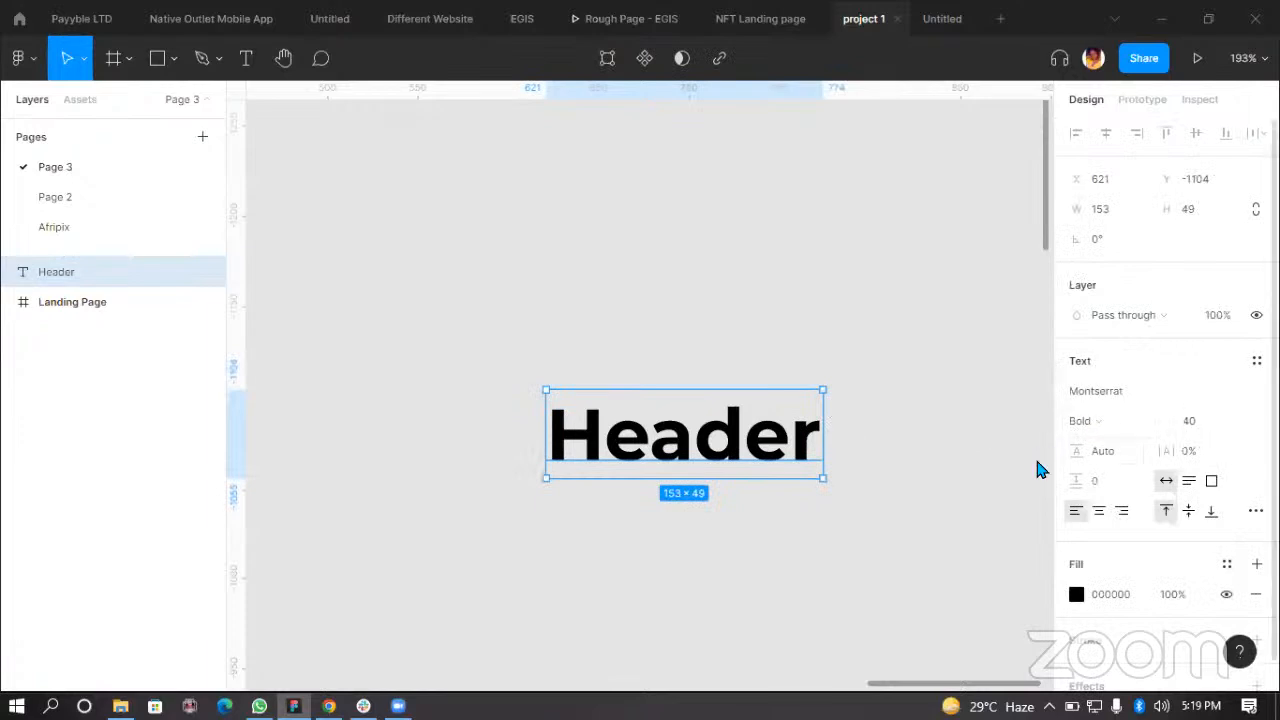
left_click(784, 567)
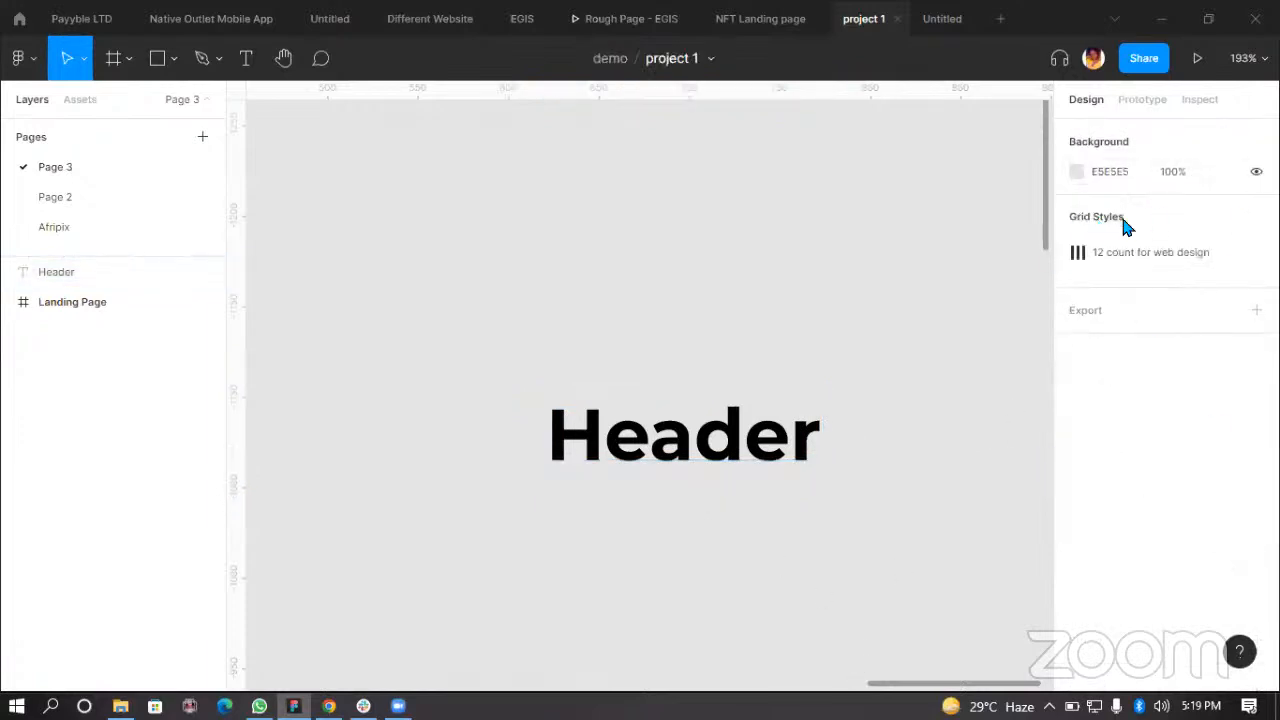
left_click(694, 438)
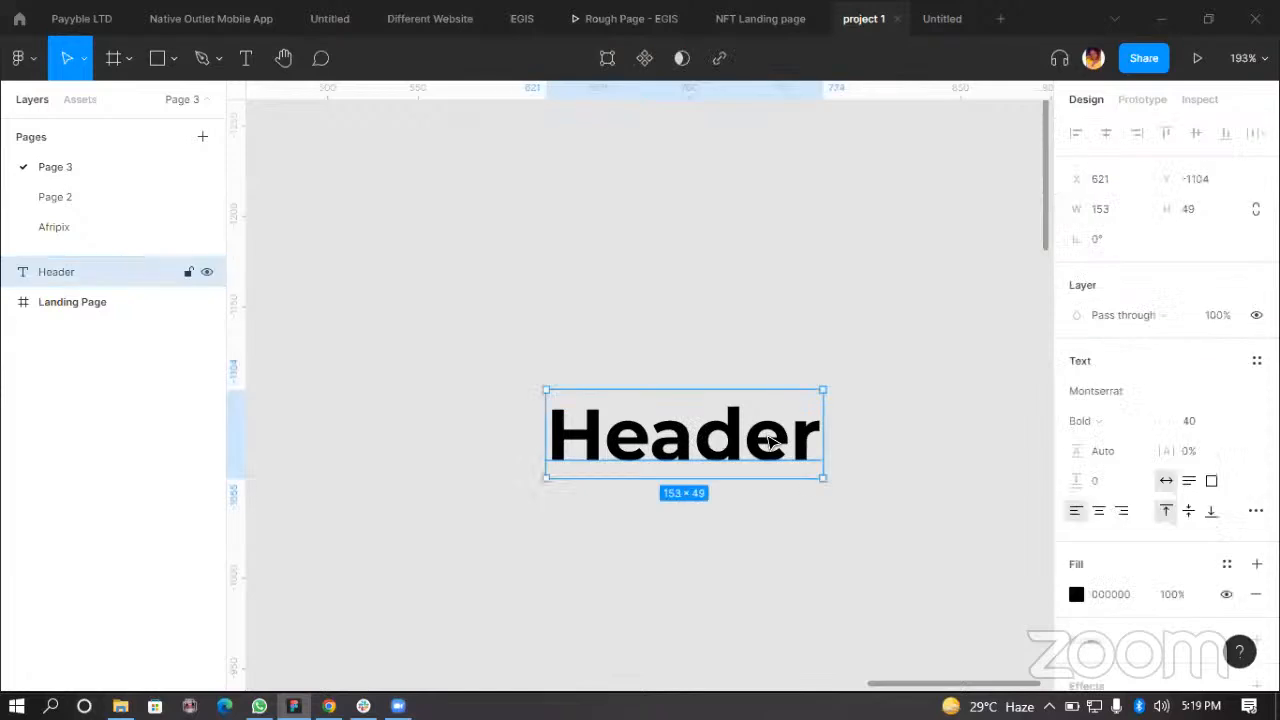
left_click_drag(699, 440, 651, 433)
left_click(555, 260)
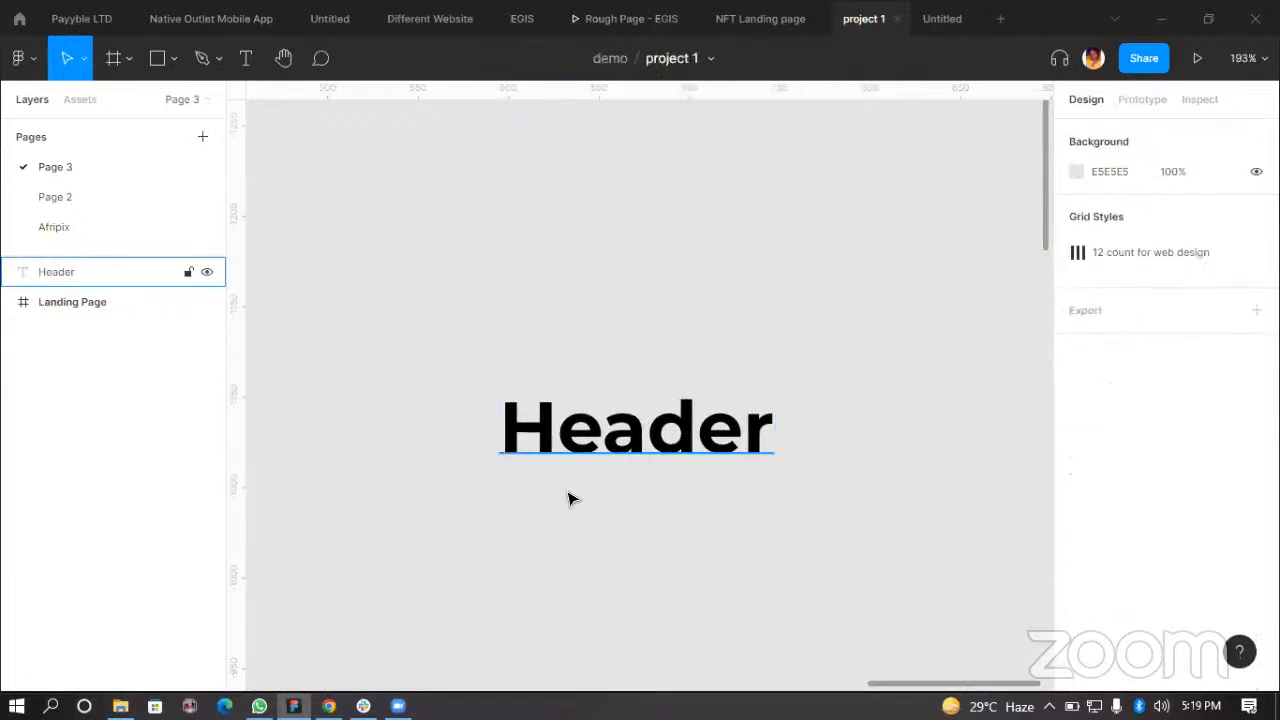
Step: Select the Landing Page frame and show the layout grids again
scroll(654, 468, "down", 3)
scroll(600, 468, "down", 3)
scroll(350, 465, "left", 6)
left_click(506, 424)
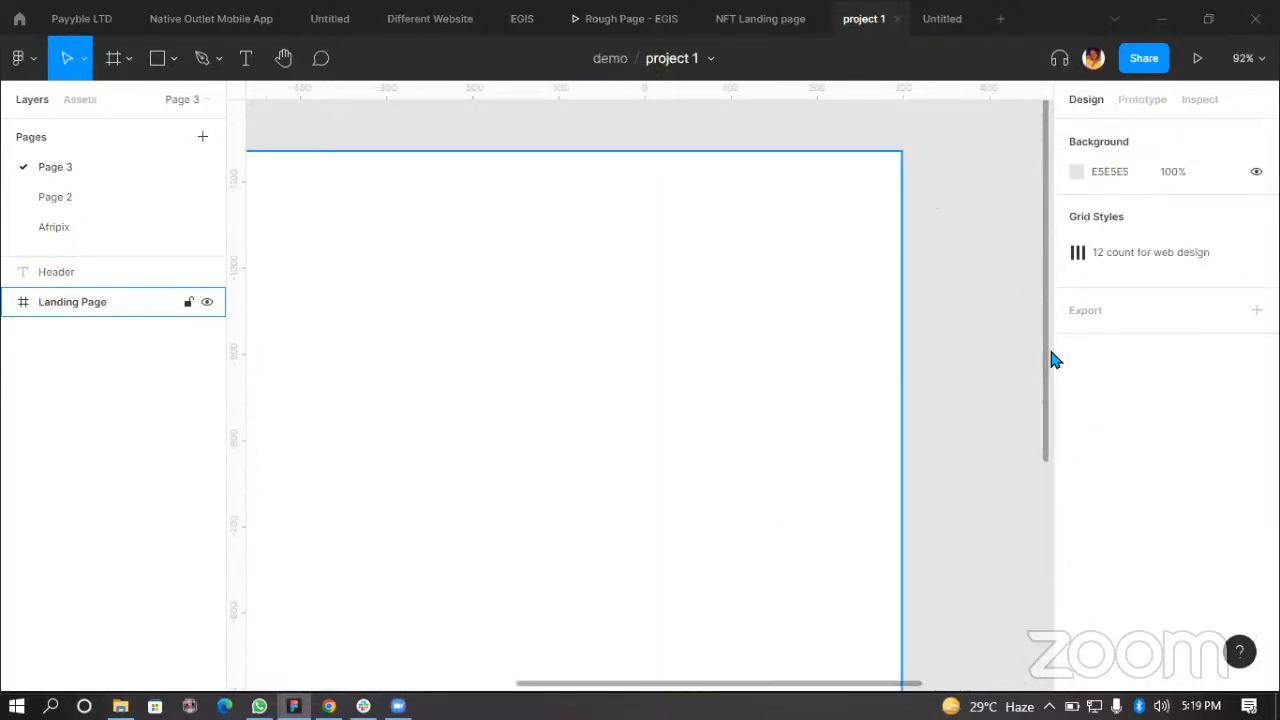
left_click(1205, 393)
scroll(740, 411, "down", 4)
scroll(766, 396, "right", 4)
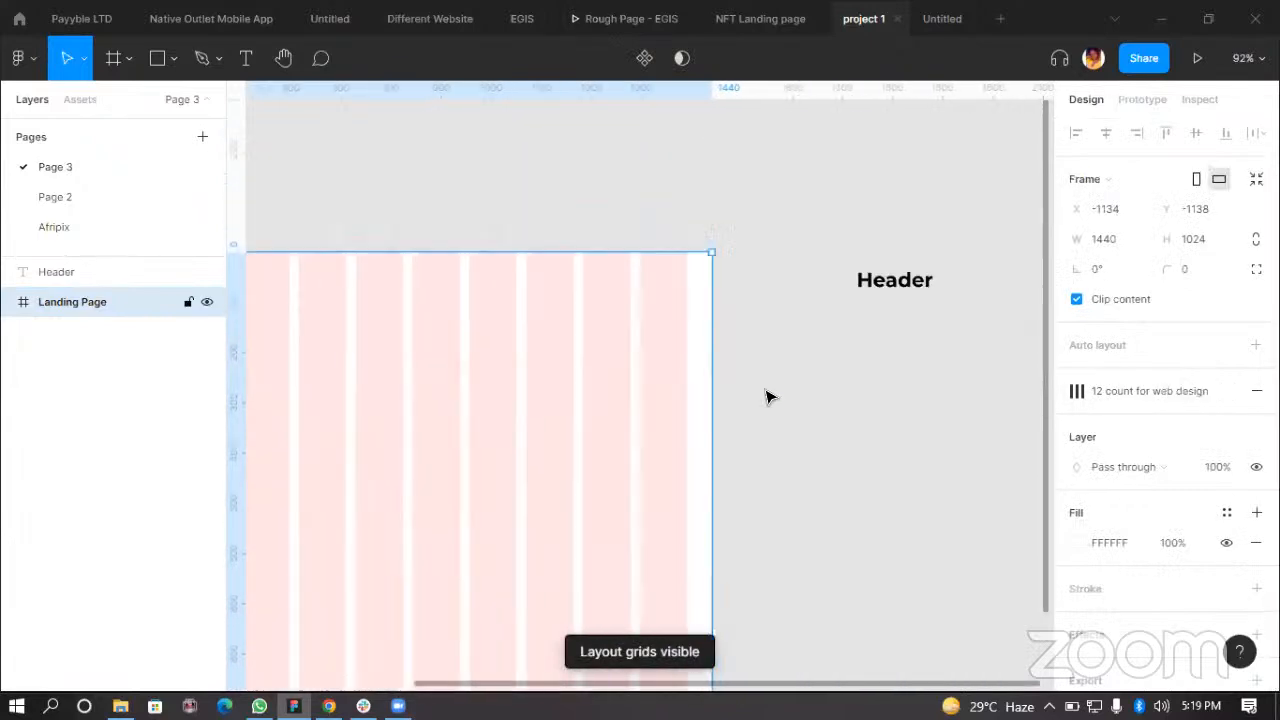
Step: Save the Header text's formatting as a new text style named 40px Header Text
scroll(682, 318, "up", 5)
left_click(718, 252)
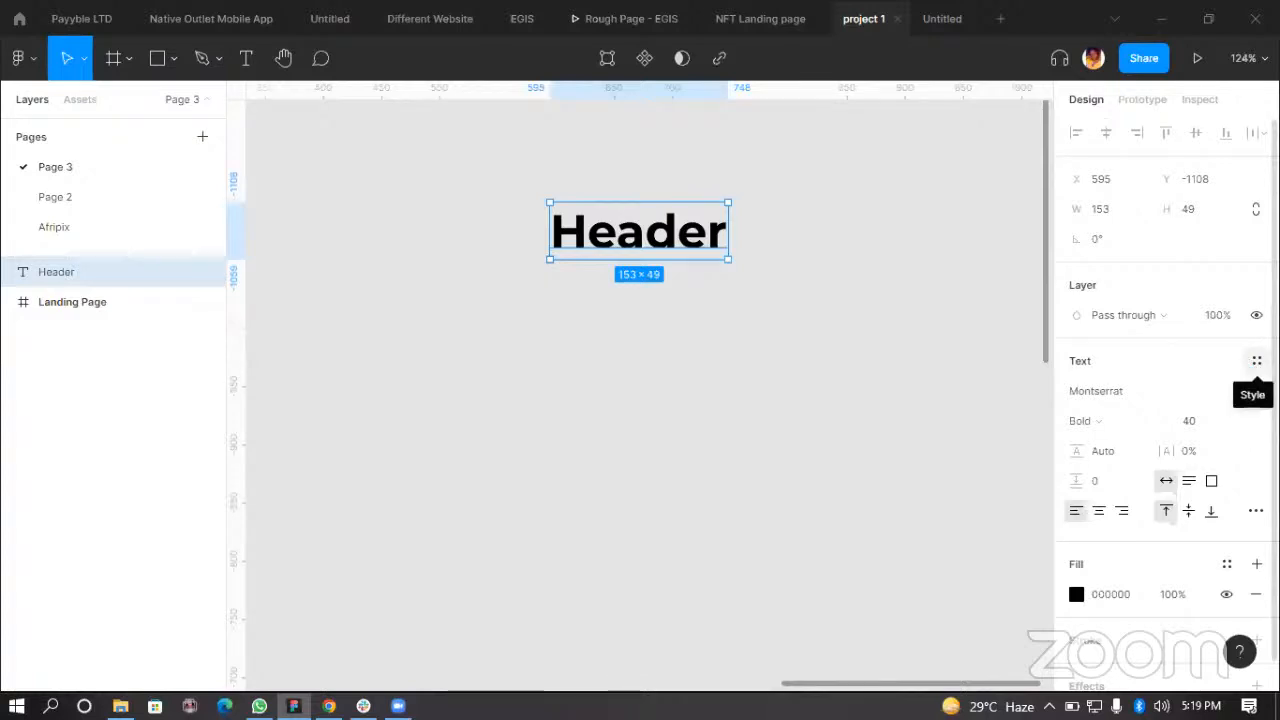
left_click(1257, 361)
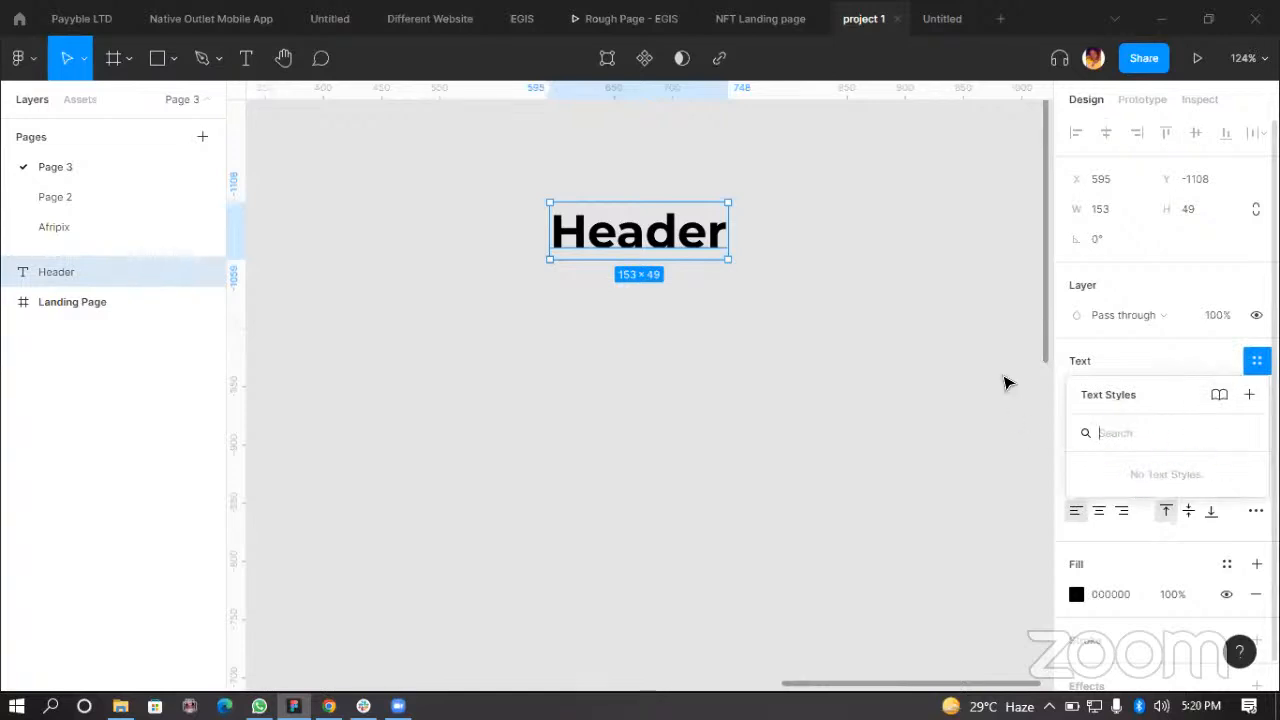
left_click(1249, 396)
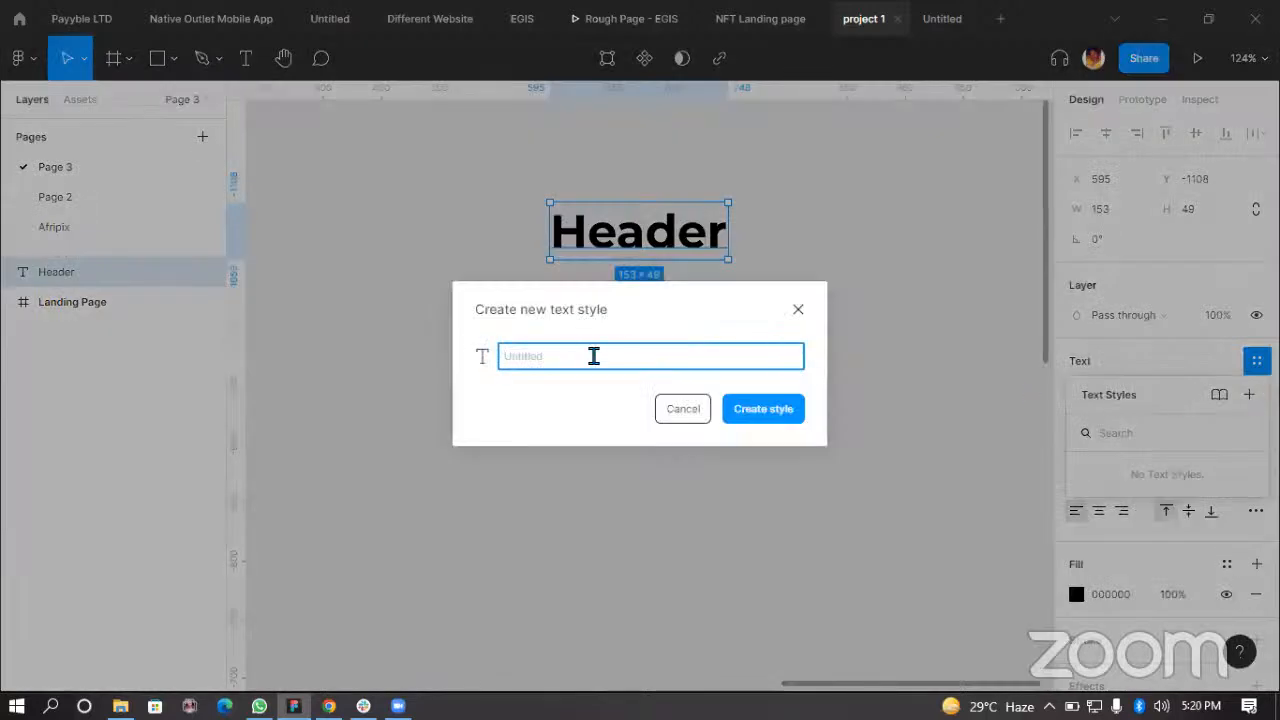
type("40px Header Text")
key("Return")
left_click(745, 360)
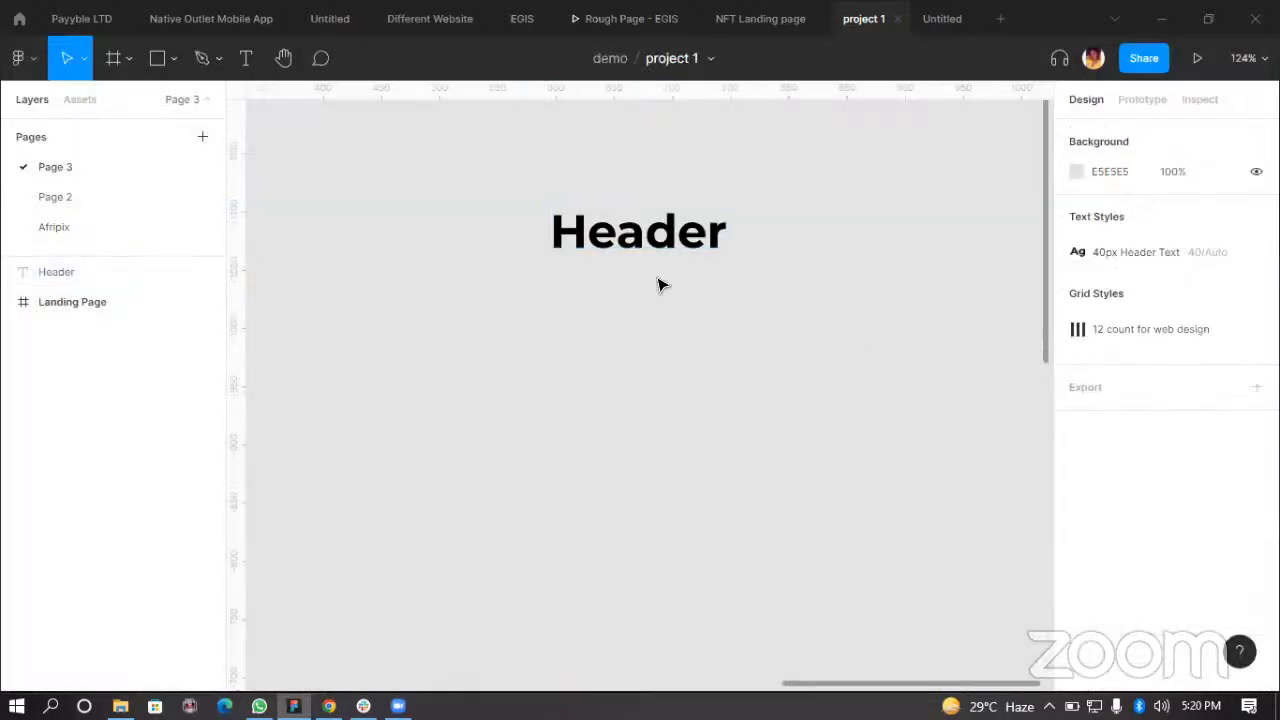
Step: Duplicate the Header text just below it and change the copy's text to SubTitle
left_click(675, 243)
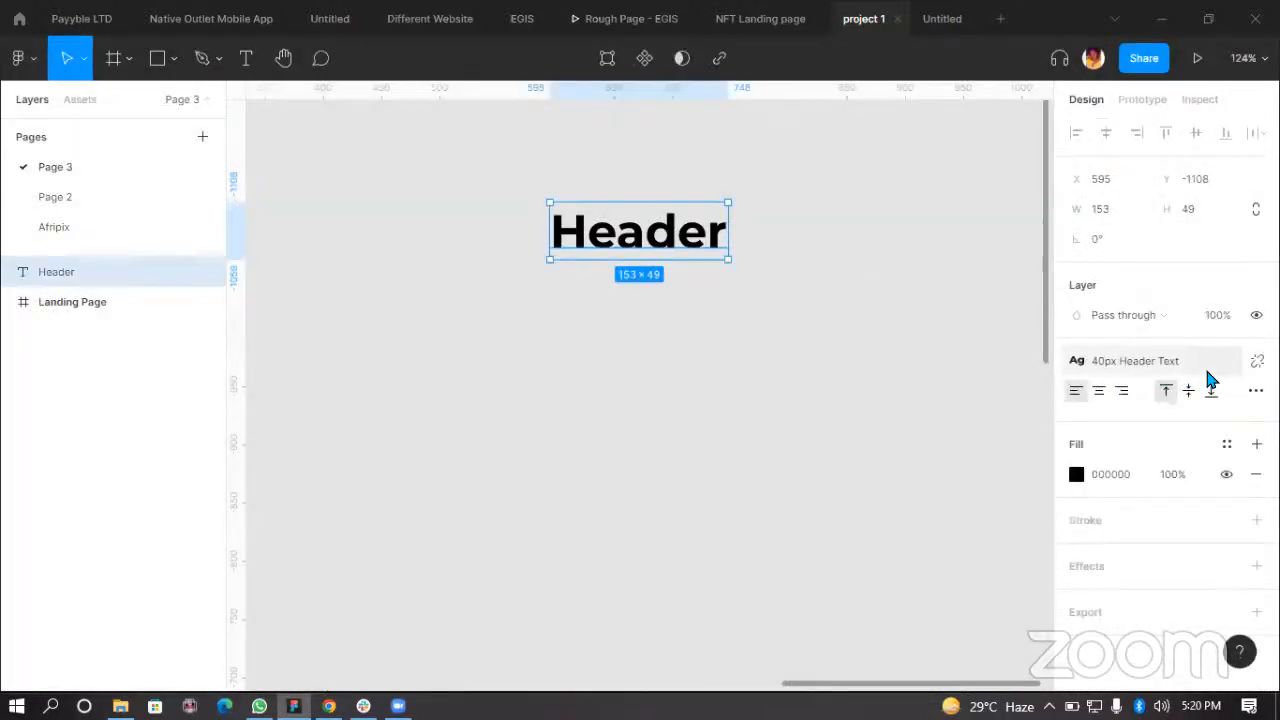
left_click(905, 405)
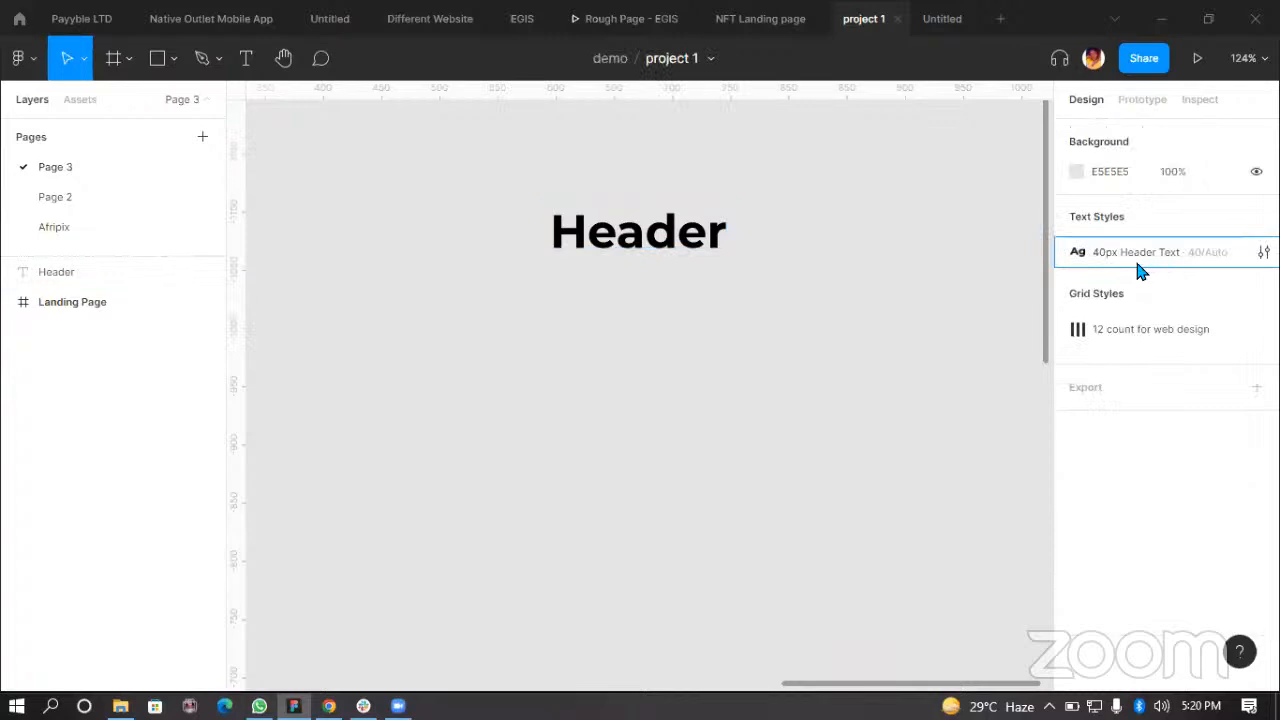
left_click(700, 247)
left_click_drag(666, 243, 667, 319)
double_click(667, 317)
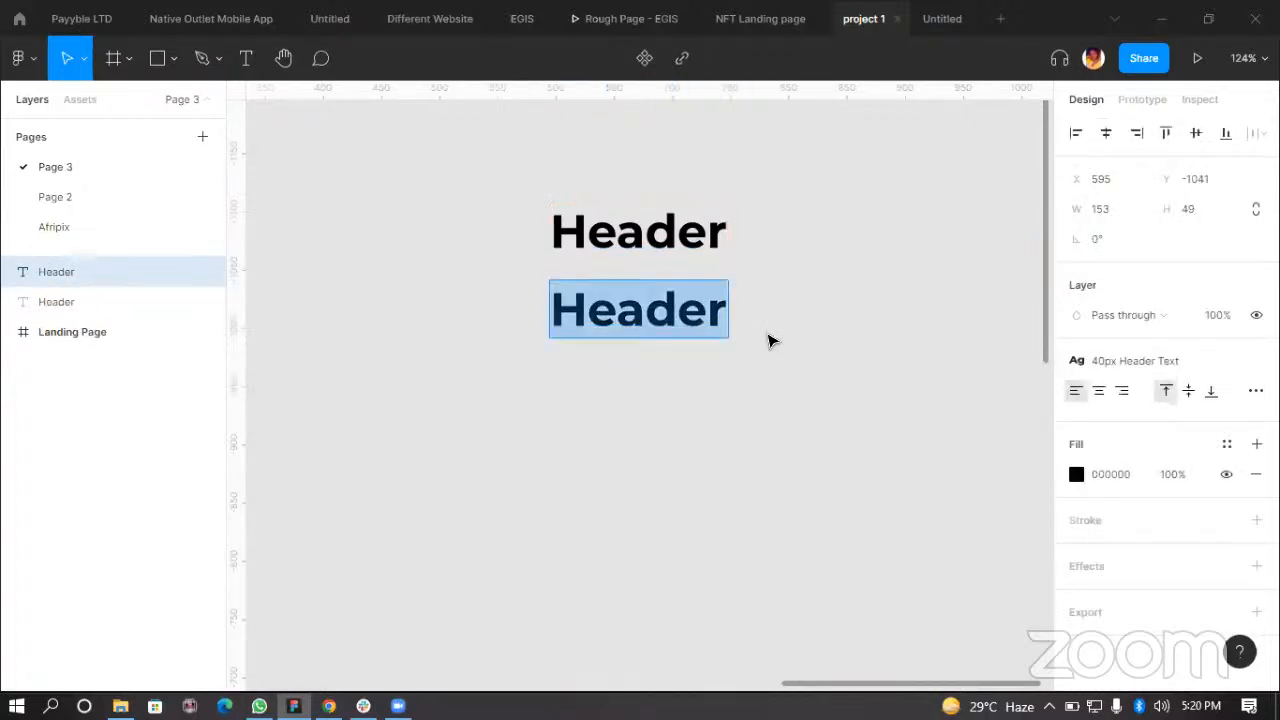
type("Sub")
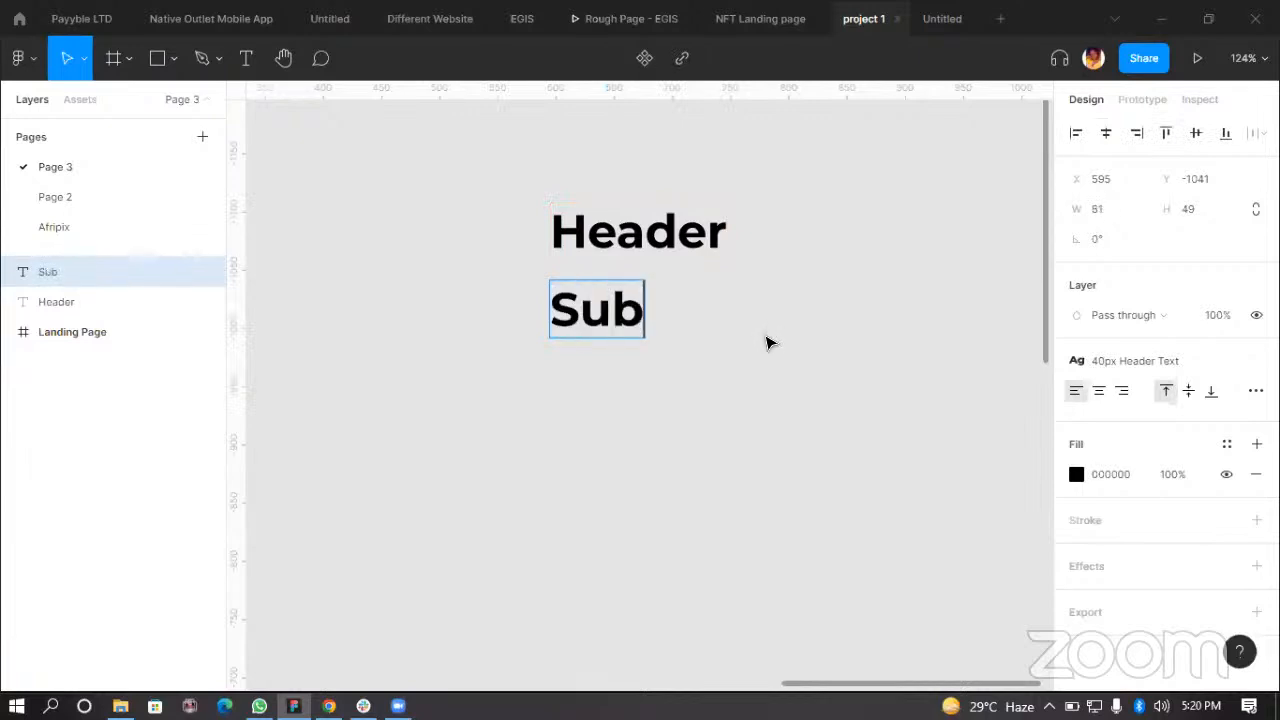
type("Title")
key("Escape")
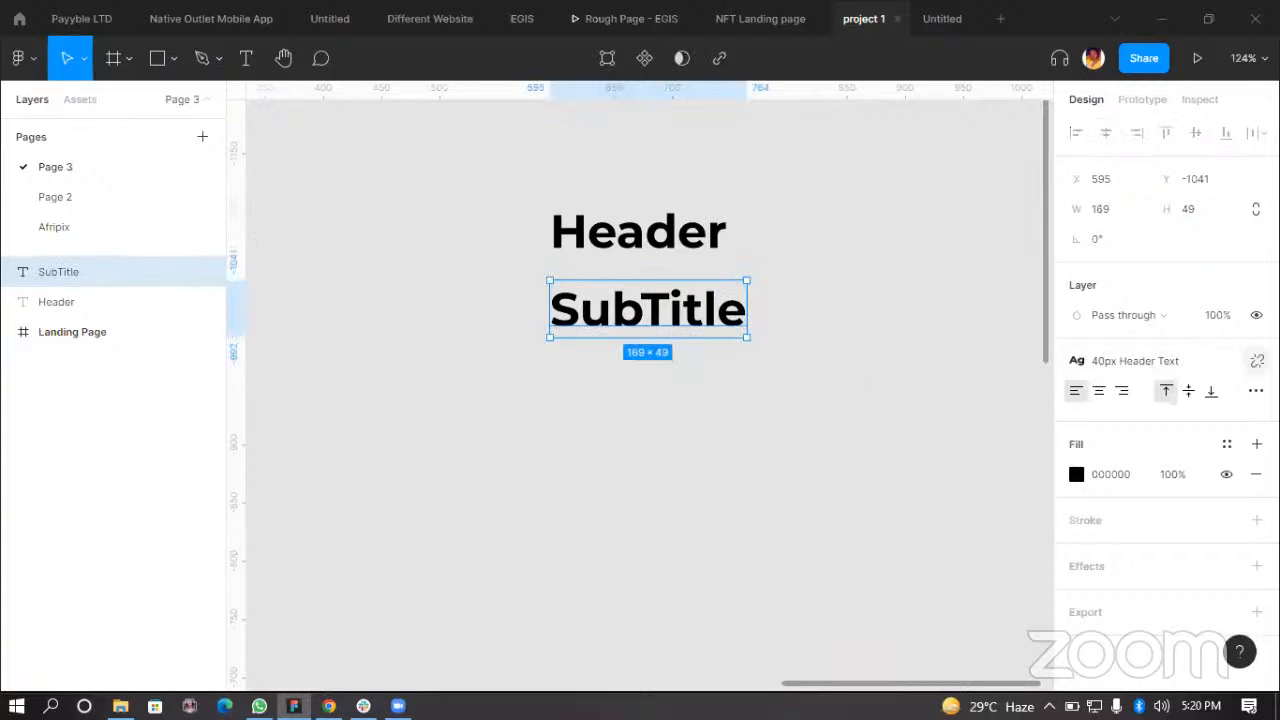
Step: Create another text layer further below reading SubTitle
left_click(683, 266)
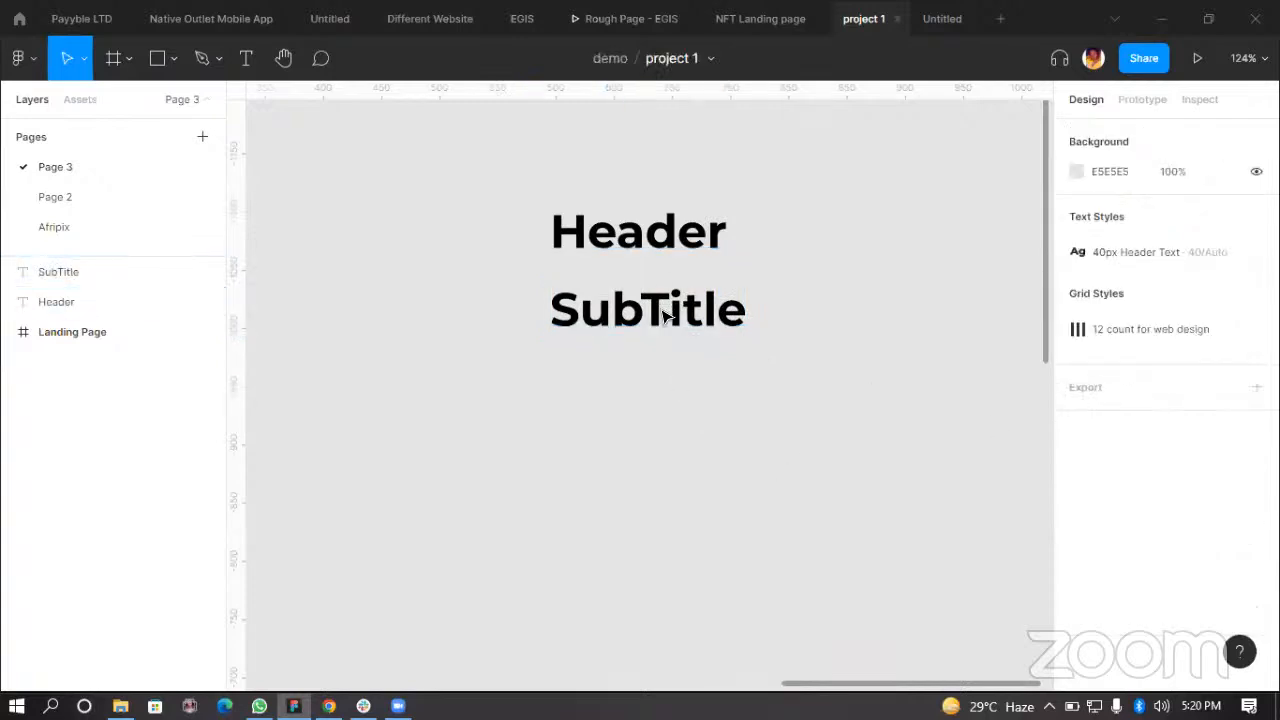
left_click(670, 315)
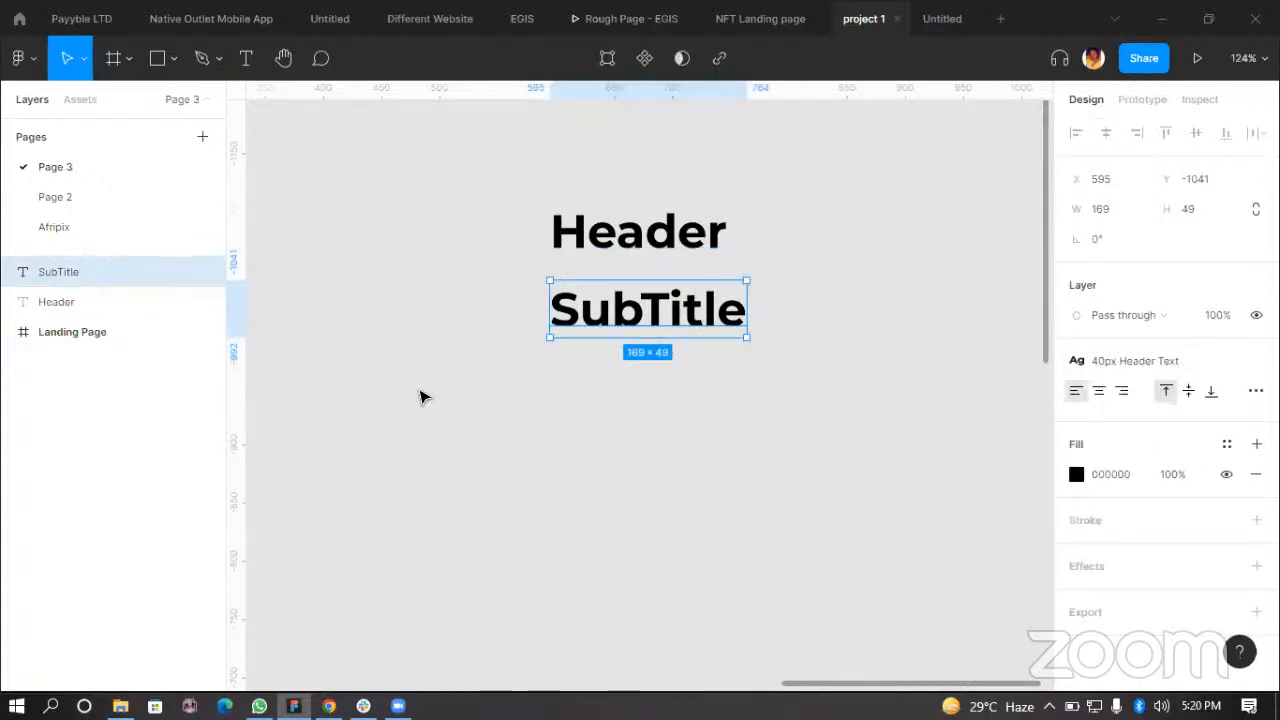
key("Return")
left_click(575, 428)
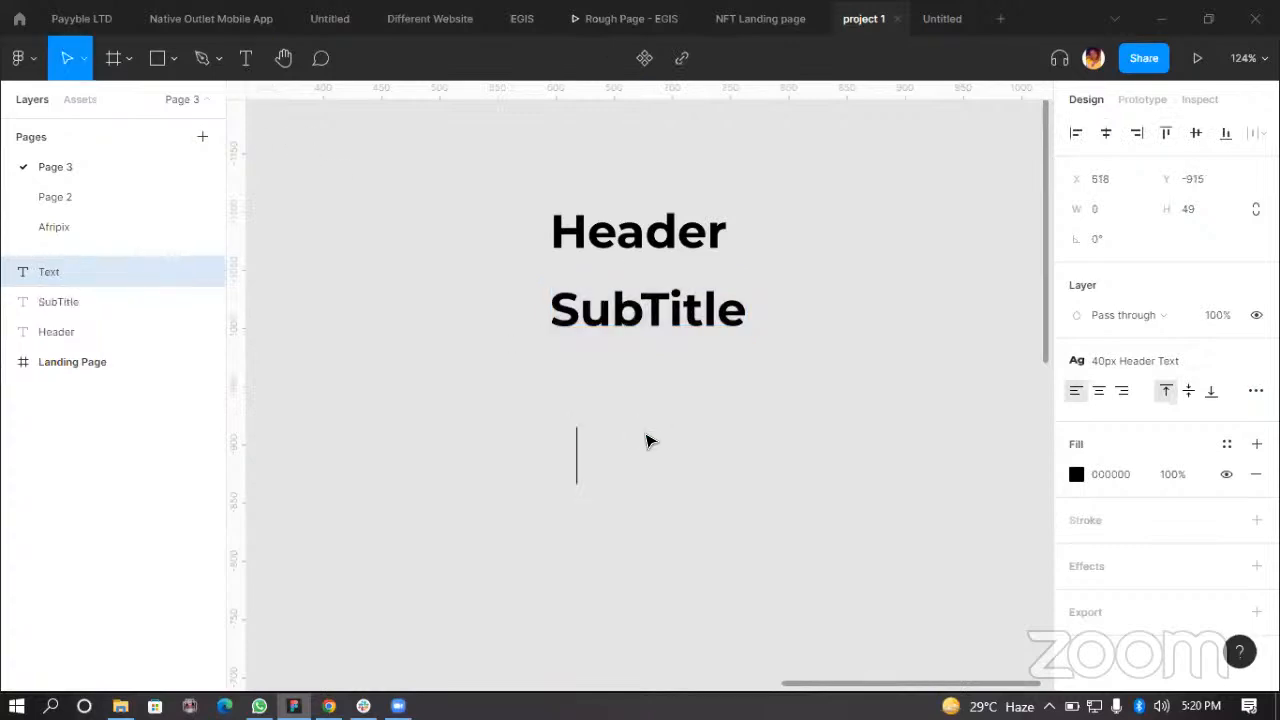
type("Sub")
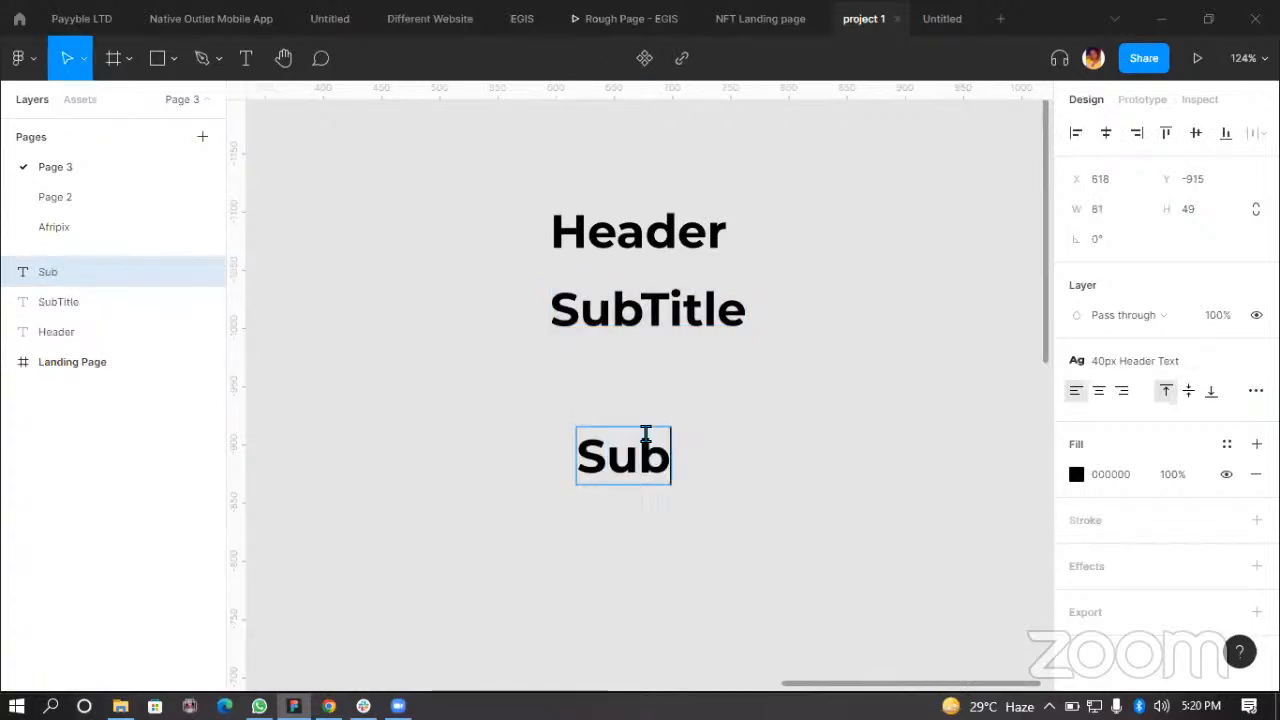
type("Title")
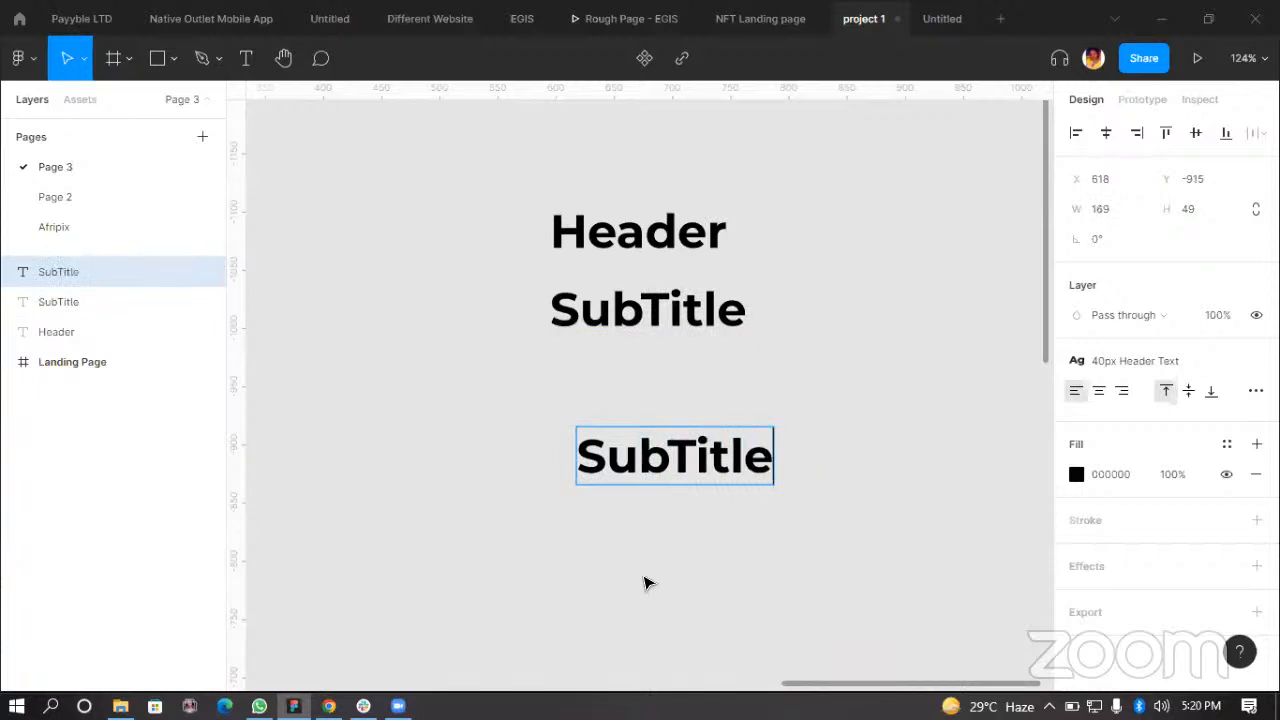
key("Escape")
Step: Detach the text style from the new SubTitle and set its weight to SemiBold and its size to 30
mouse_move(1239, 371)
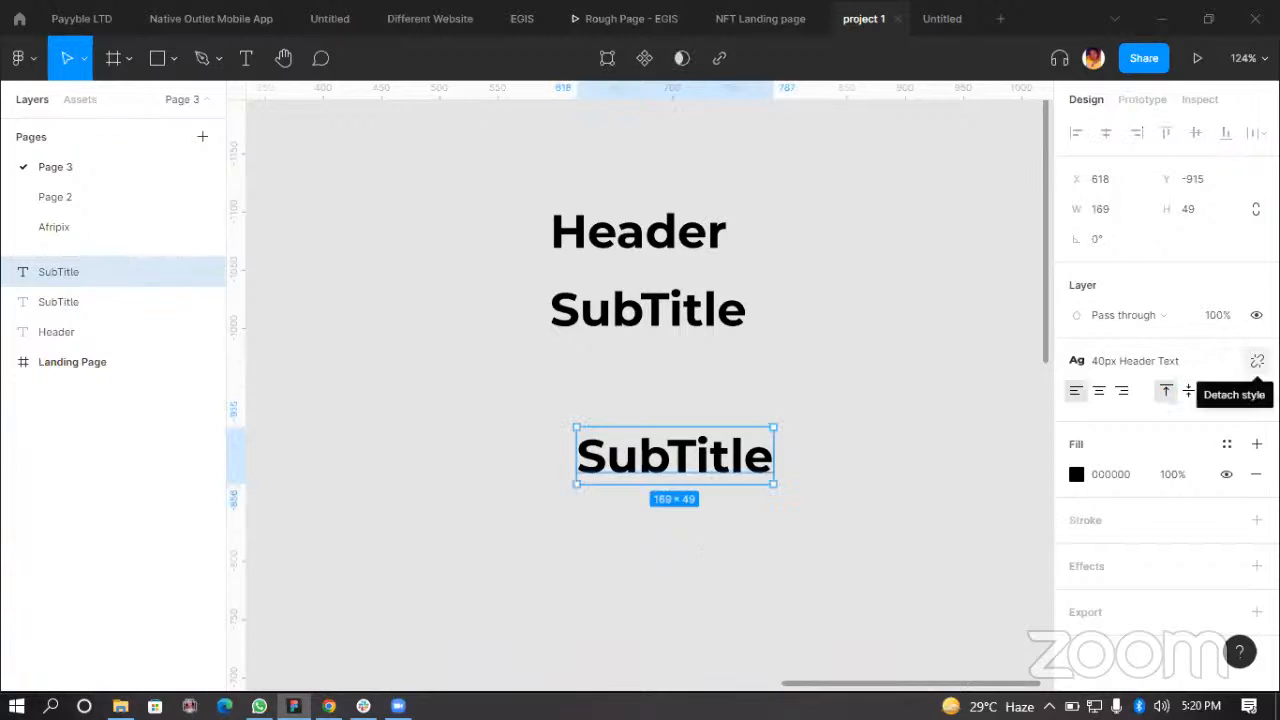
left_click(1257, 361)
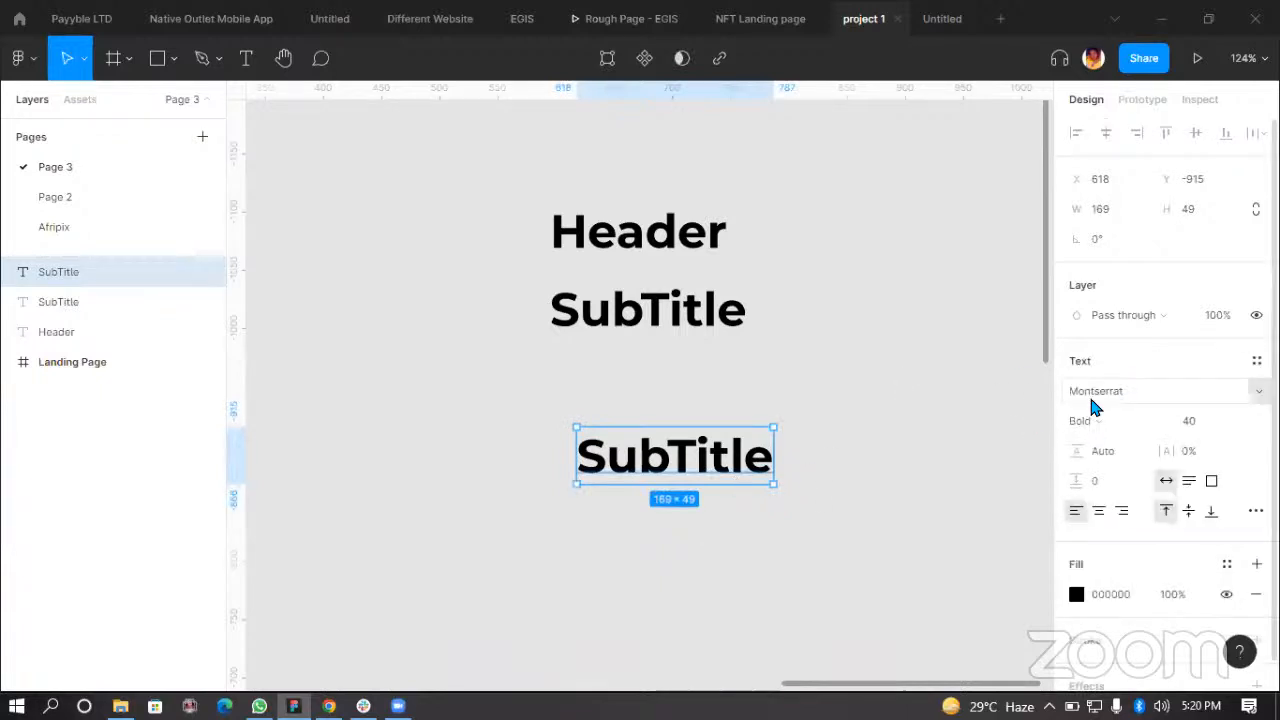
left_click(1101, 426)
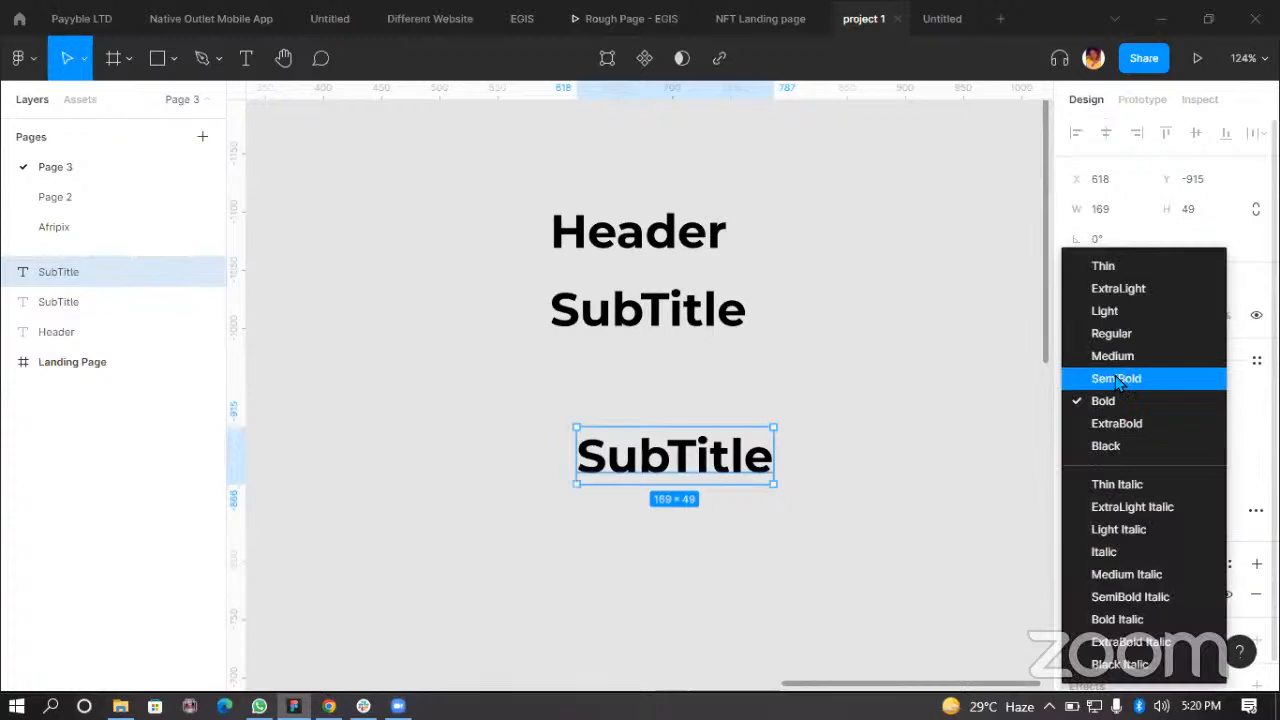
left_click(1114, 379)
left_click(1205, 424)
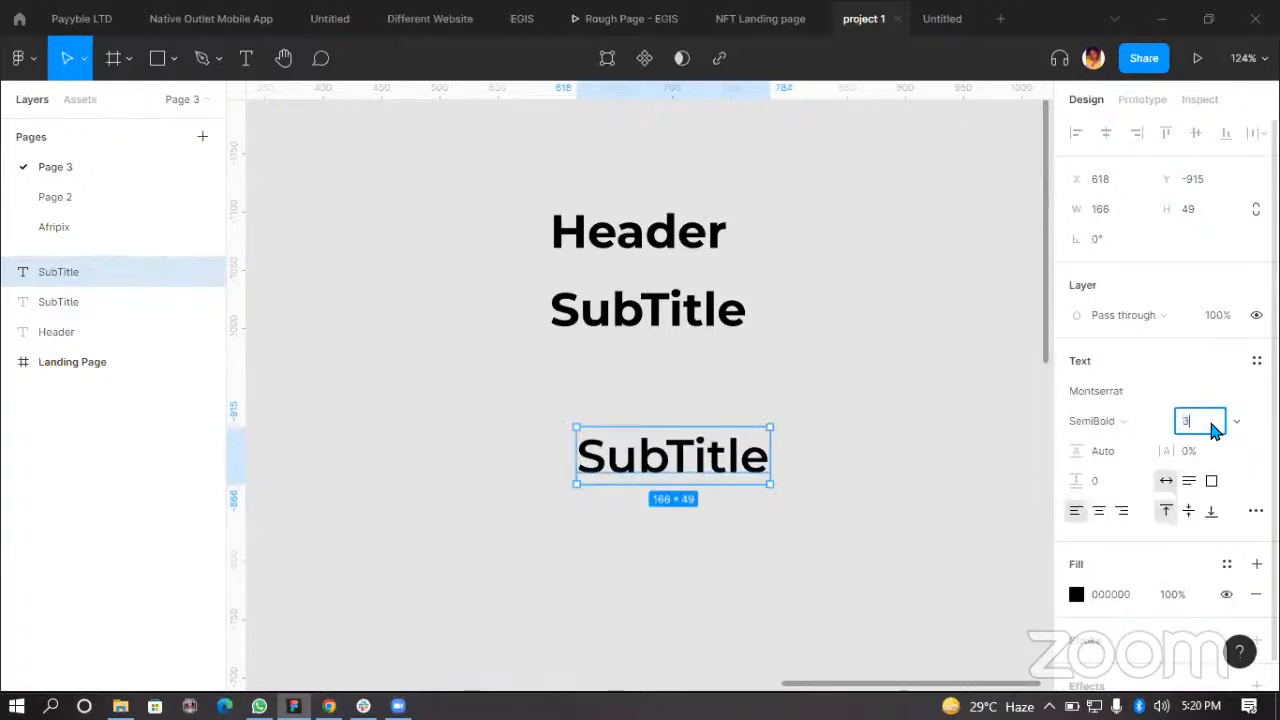
key("Return")
Step: Set the new SubTitle's weight to Medium
left_click(657, 562)
left_click(668, 450)
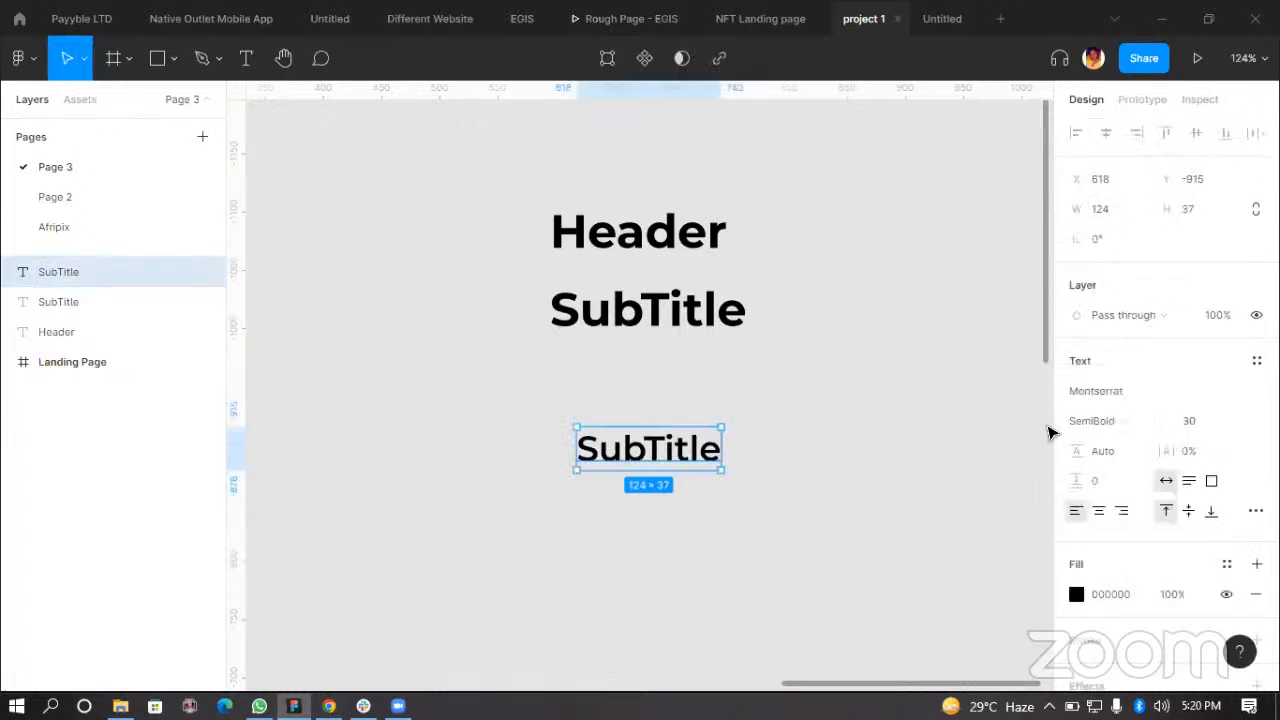
left_click(1092, 423)
left_click(1106, 360)
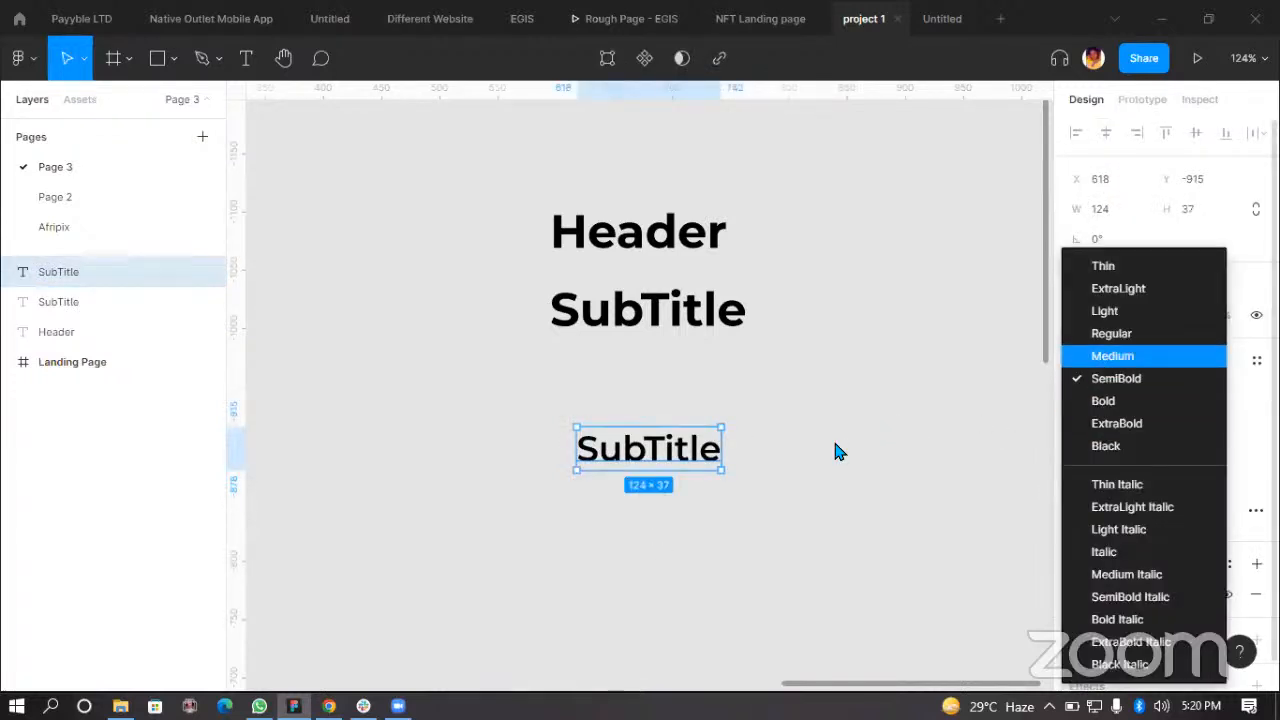
left_click(680, 545)
Step: Delete the 40px SubTitle copy and move the smaller SubTitle up into its place below the Header
left_click(646, 312)
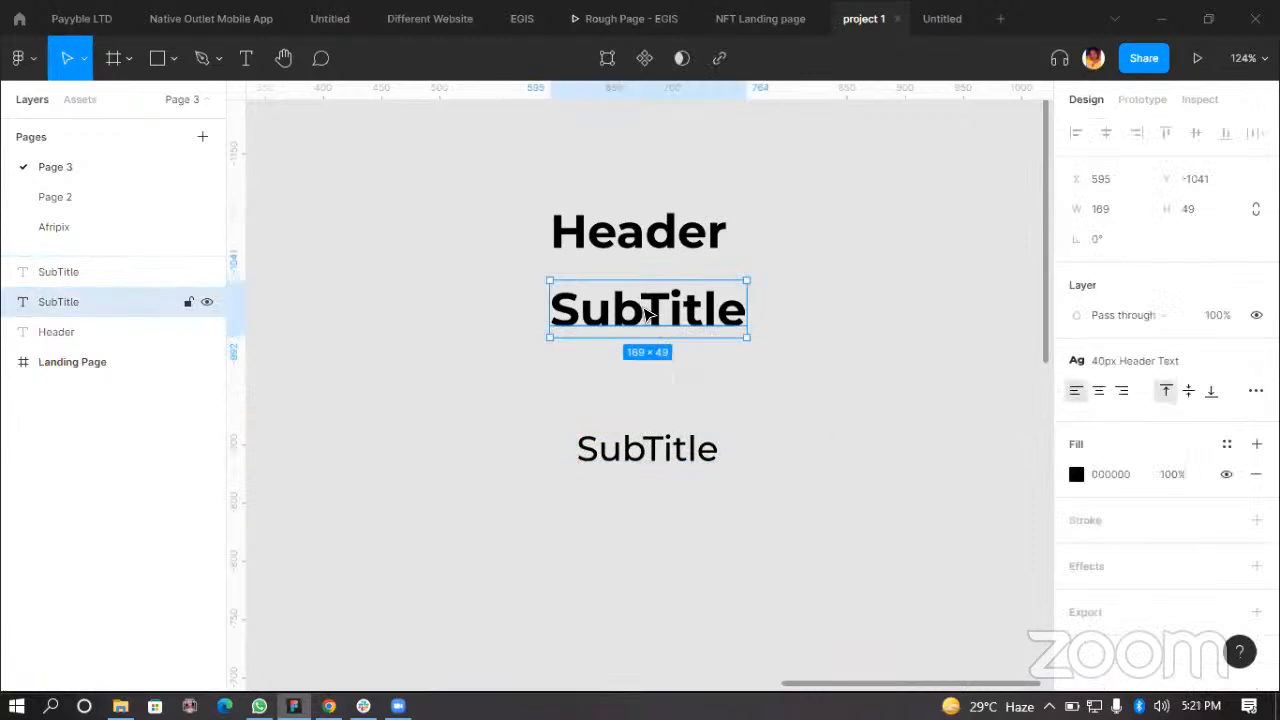
key("Delete")
left_click_drag(646, 458, 627, 336)
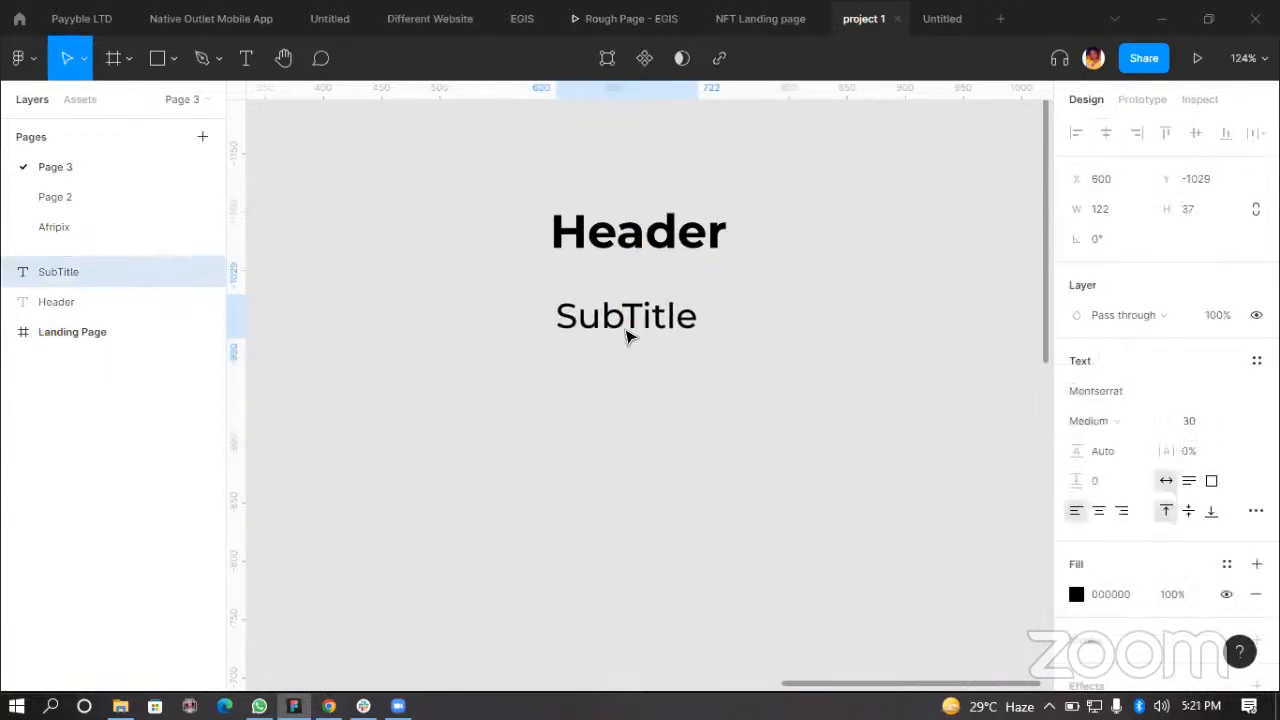
left_click(660, 395)
Step: Set the SubTitle's weight to SemiBold
left_click(663, 330)
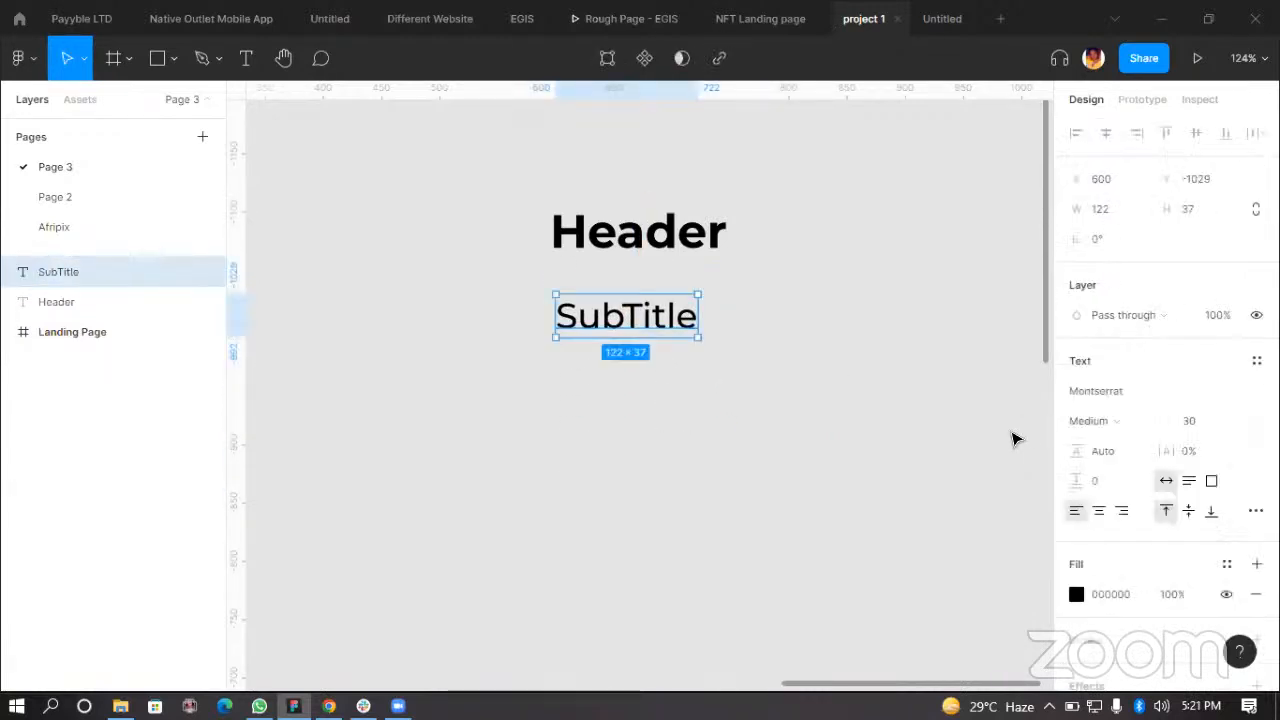
left_click(1118, 420)
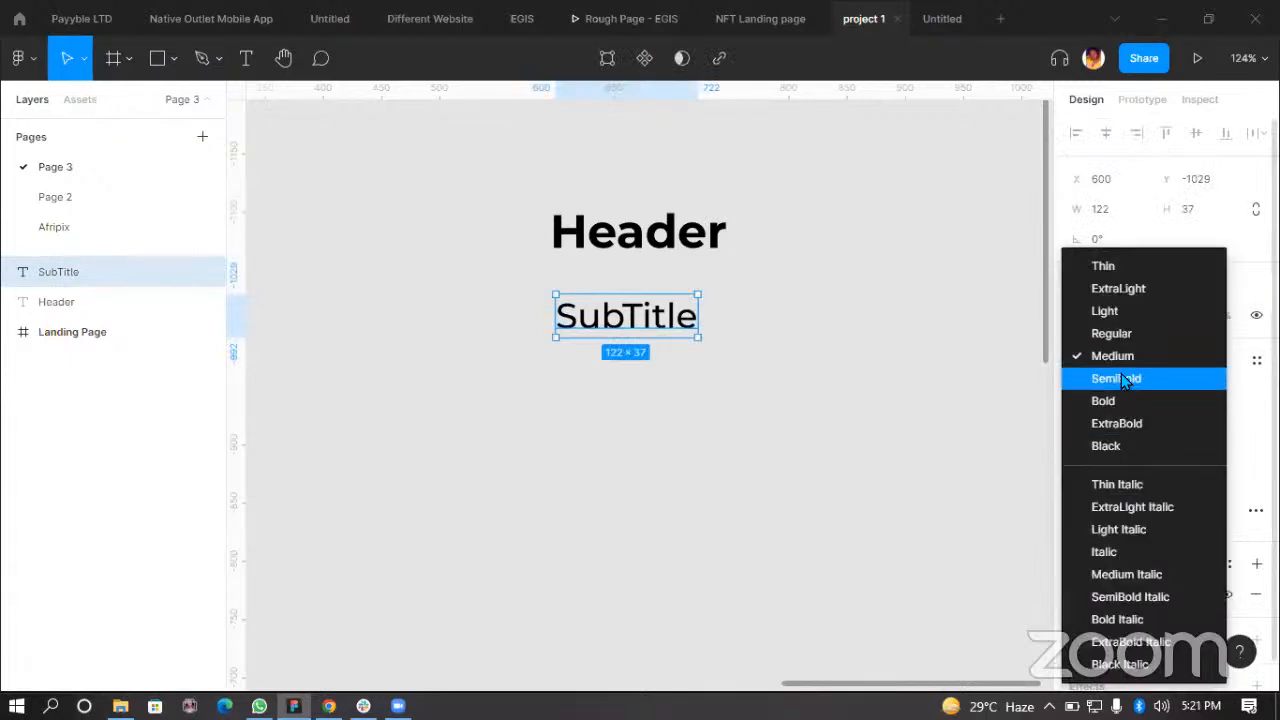
left_click(1121, 373)
left_click(641, 387)
Step: Save the SubTitle's formatting as a new text style named 30px Subtitle
left_click(657, 318)
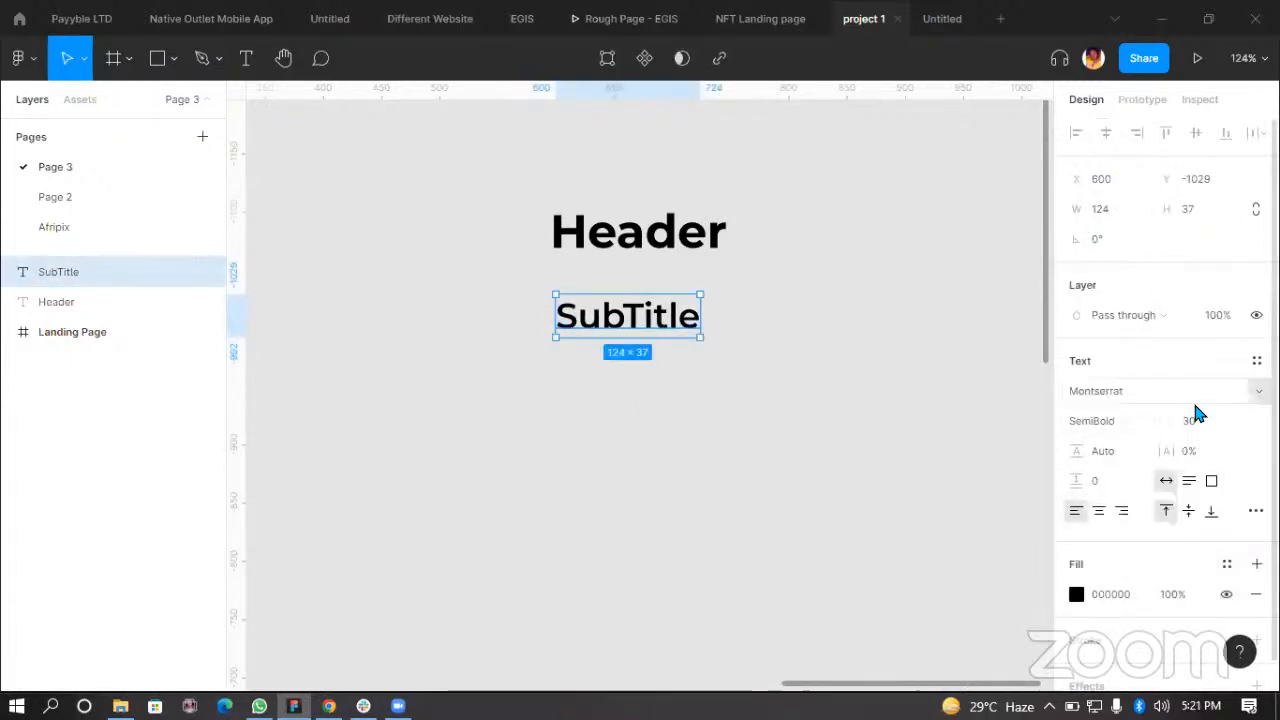
left_click(1256, 361)
left_click(1249, 394)
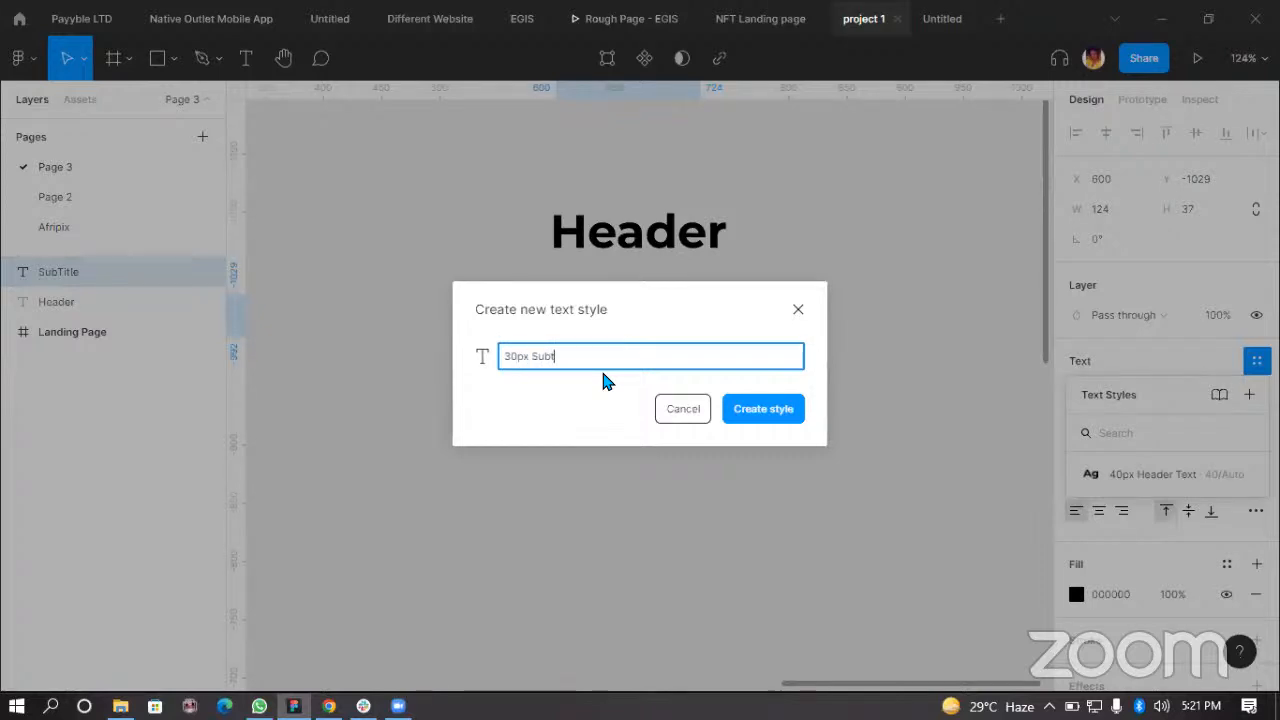
left_click(778, 408)
left_click(648, 341)
left_click(650, 333)
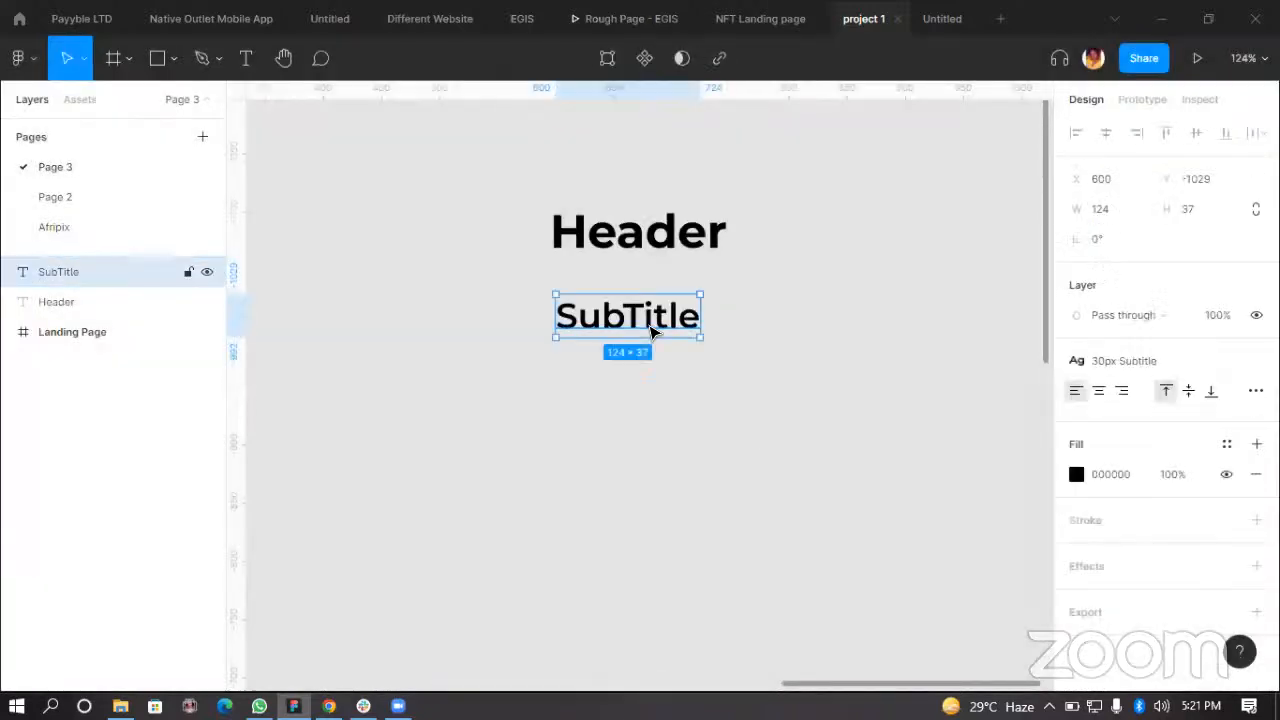
Step: Duplicate the SubTitle just below it and detach the copy's text style
left_click_drag(650, 333, 653, 385)
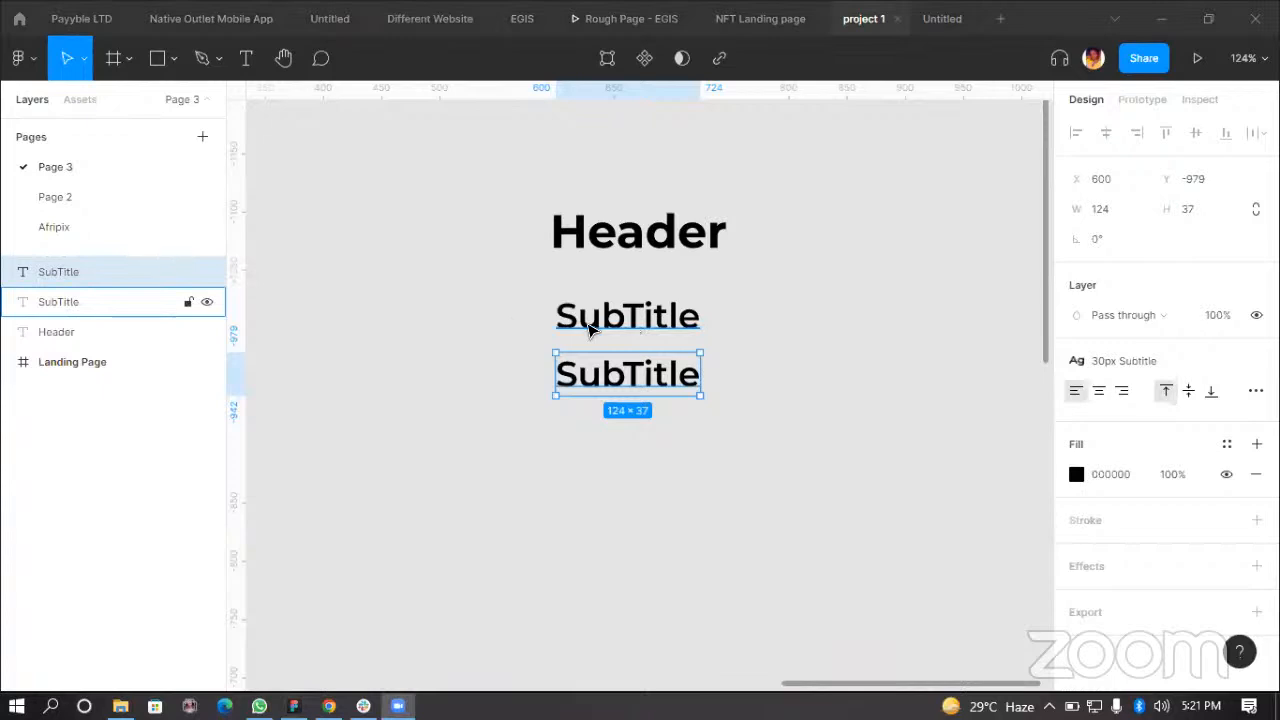
left_click(1254, 360)
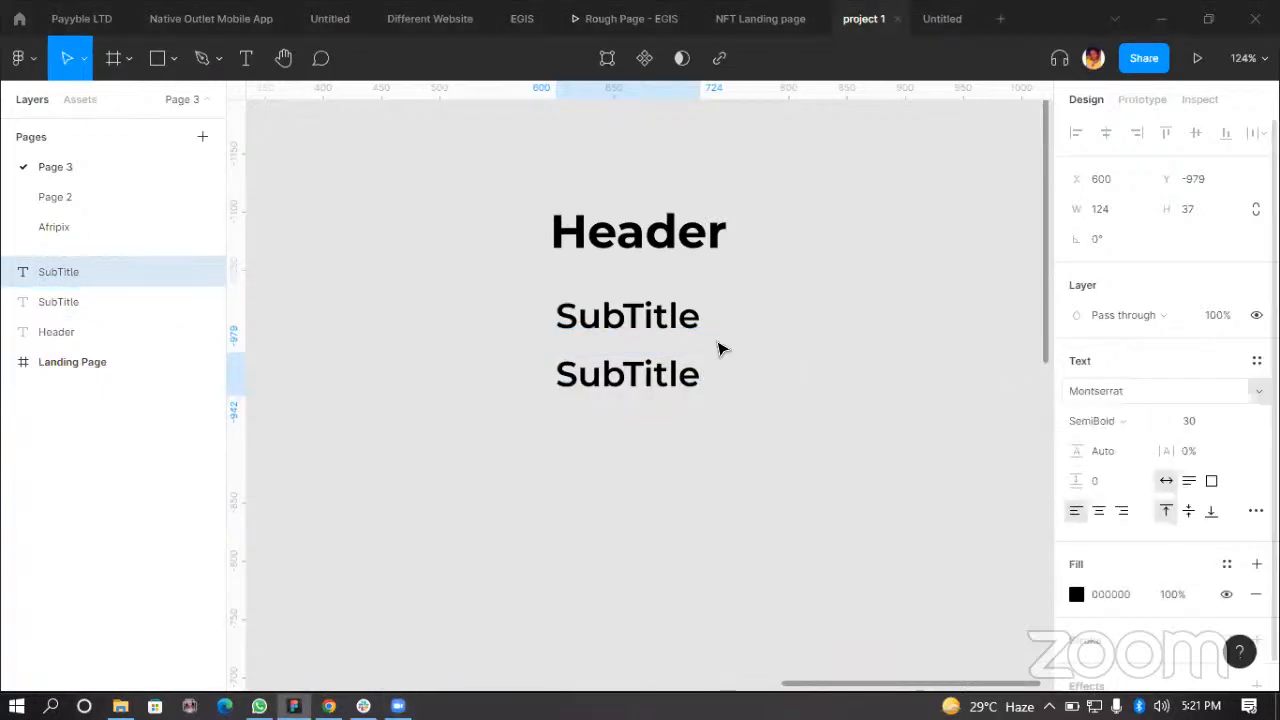
left_click_drag(634, 373, 640, 393)
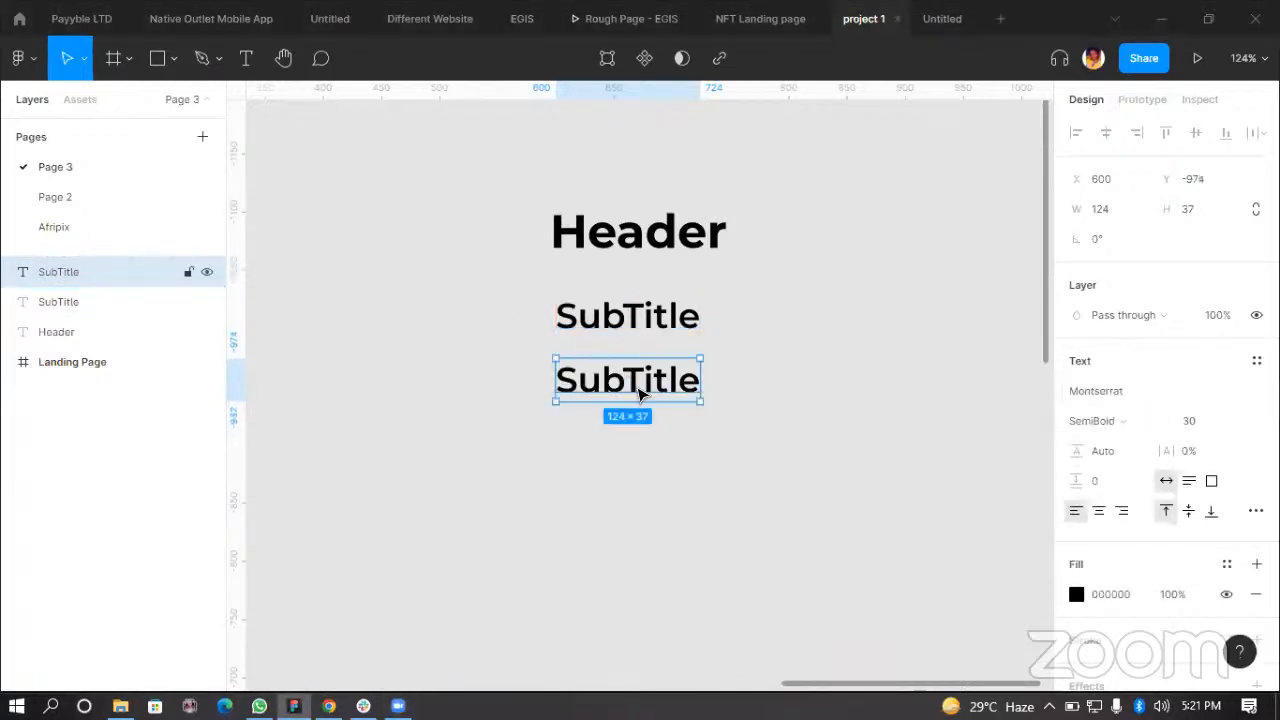
Step: Change the duplicated text's content to Text
double_click(640, 389)
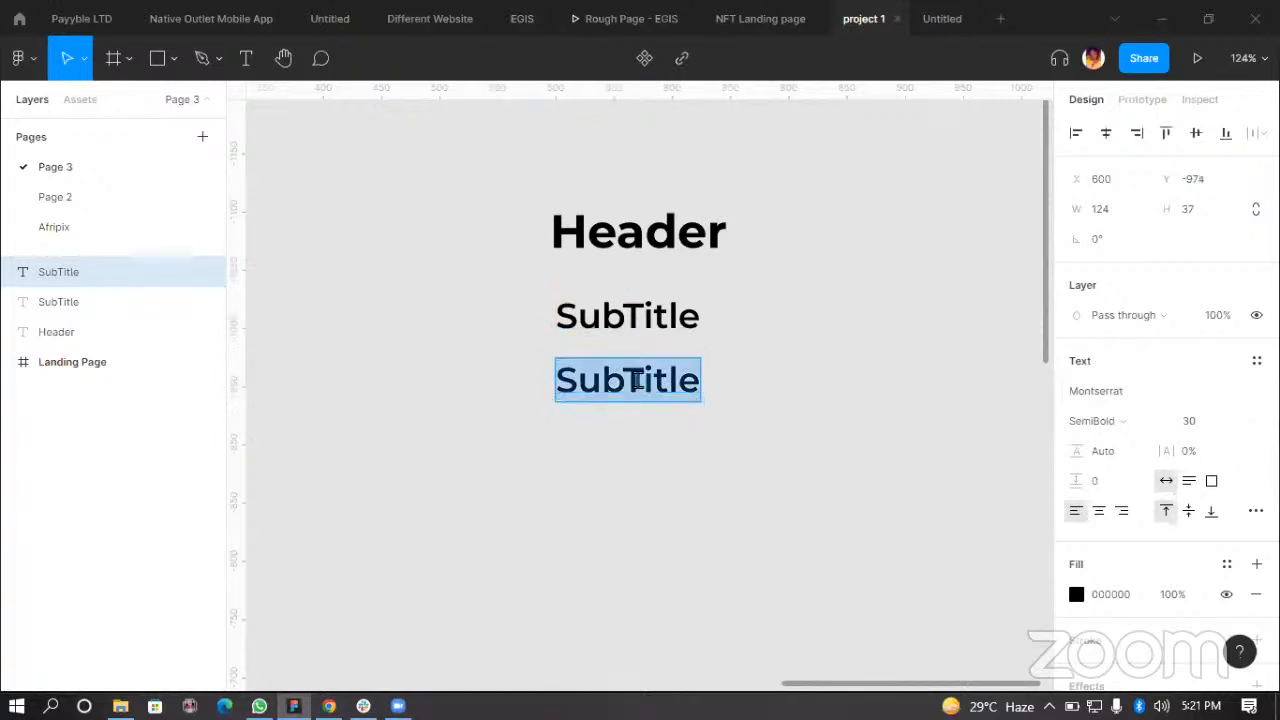
type("T")
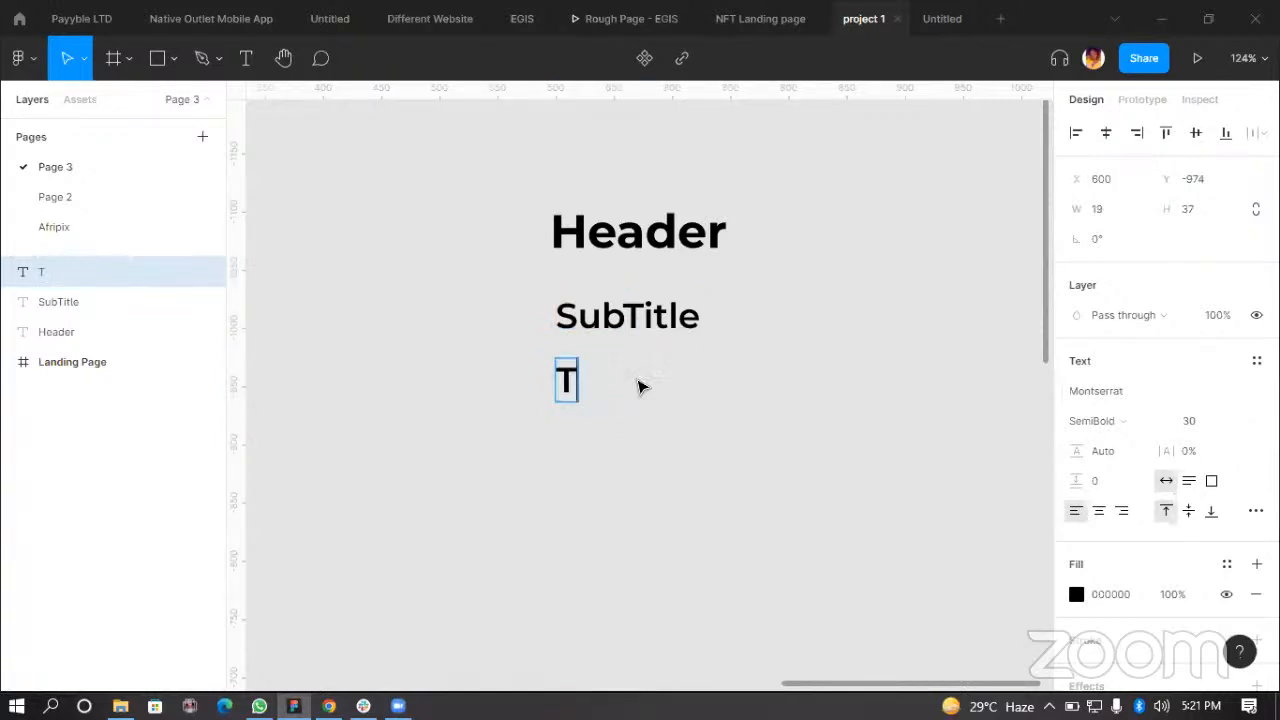
type("ext")
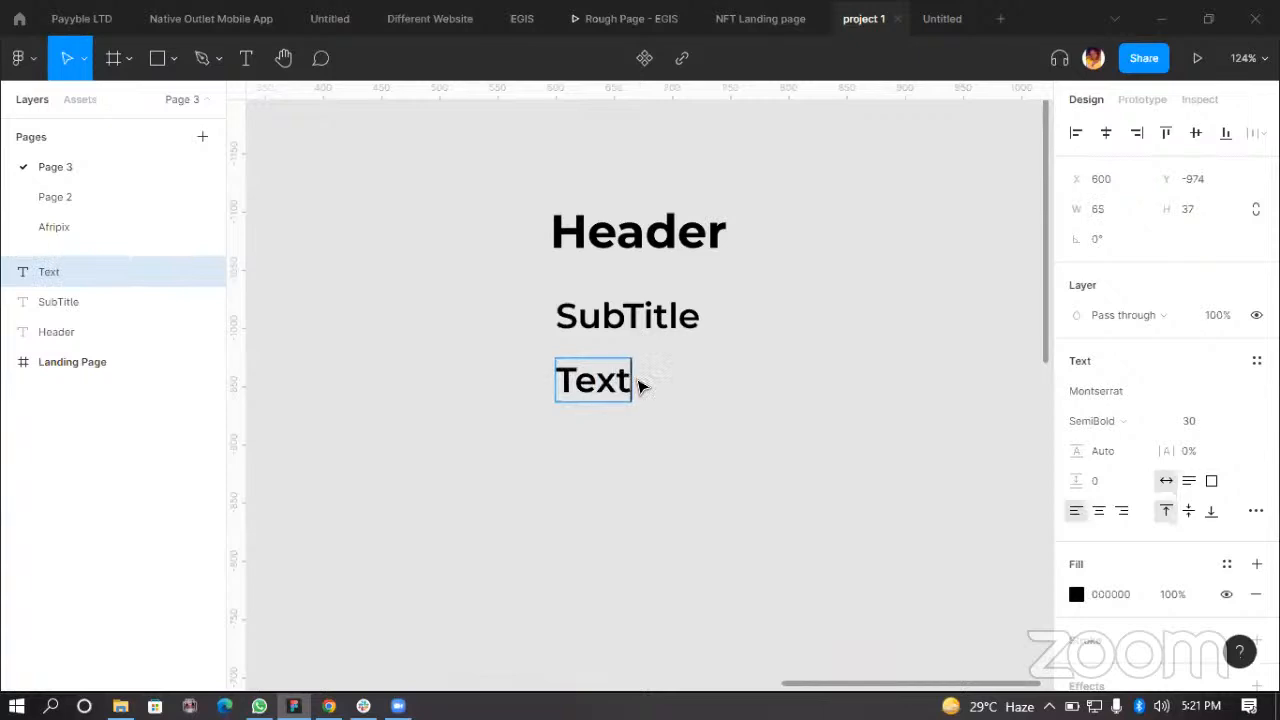
key("Escape")
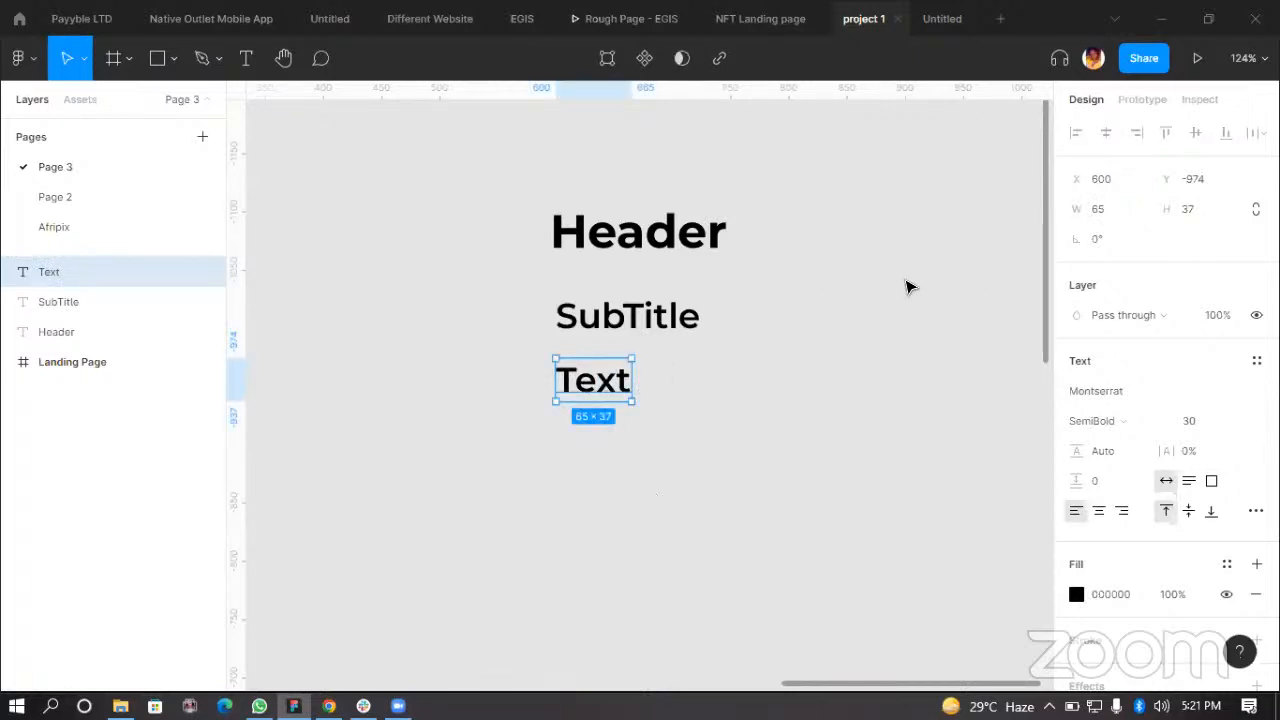
Step: Set the copy's weight to Medium and change its content to Title
left_click(1153, 423)
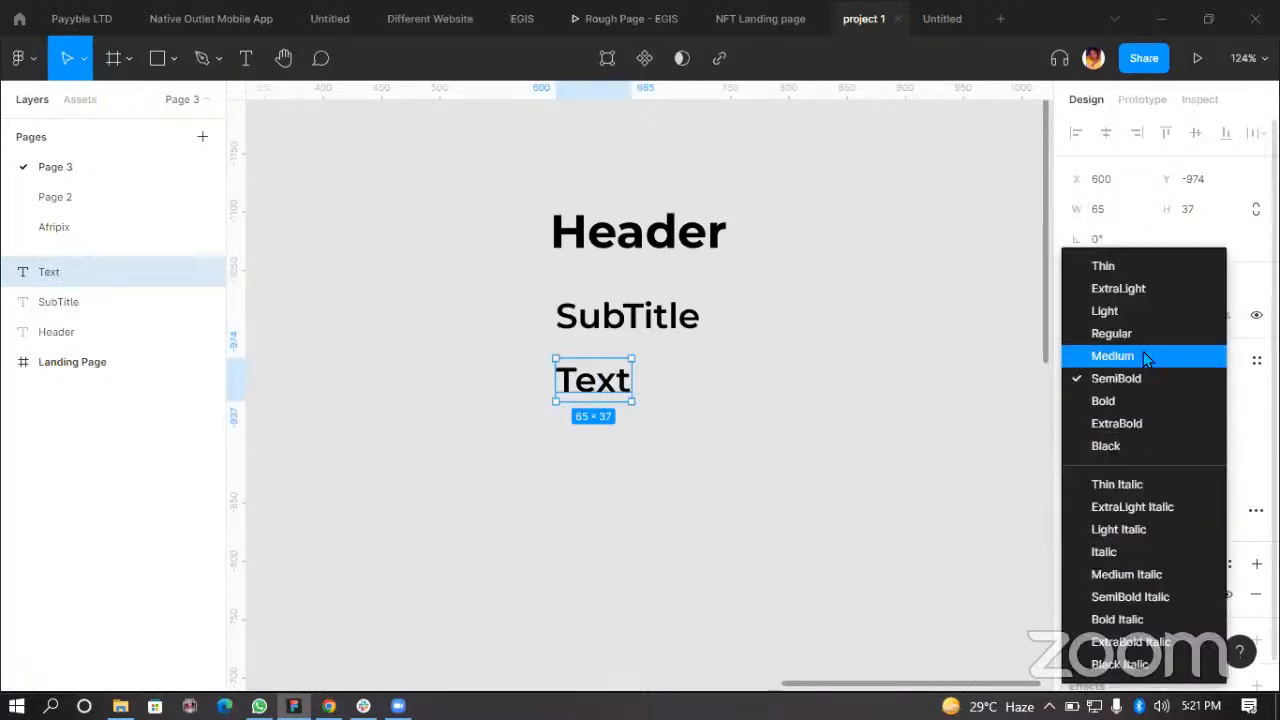
left_click(1143, 354)
double_click(608, 387)
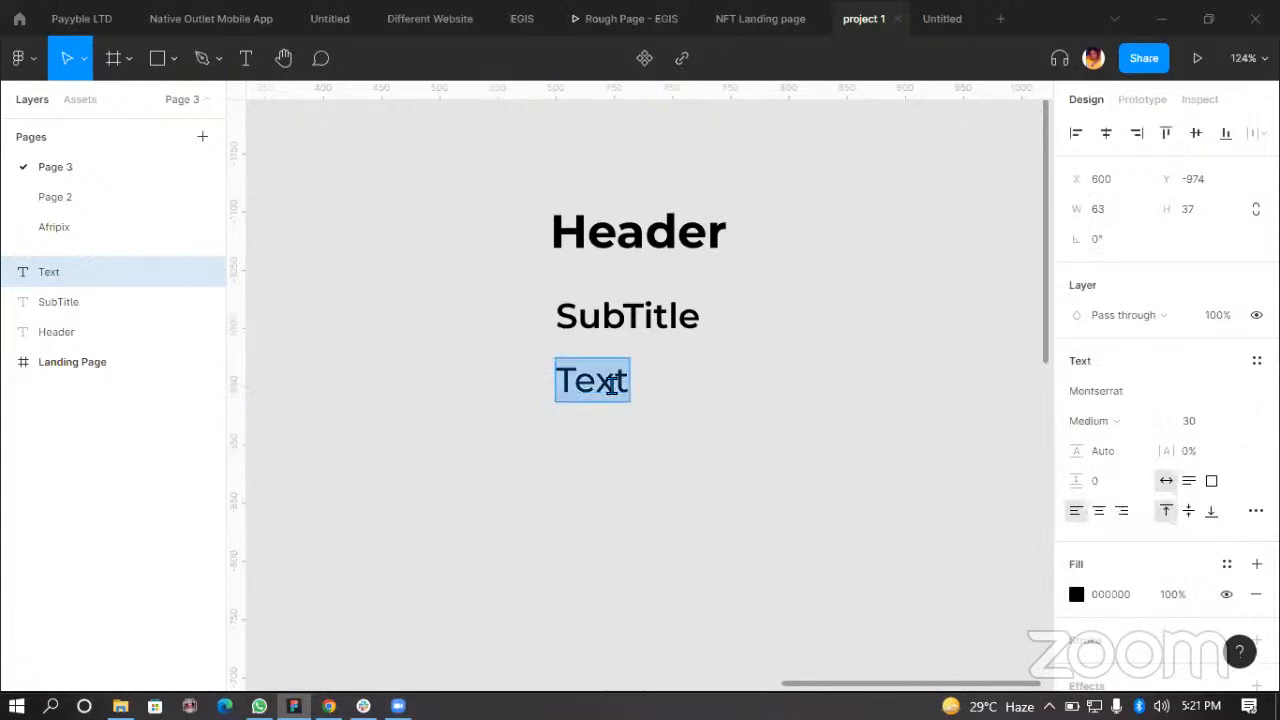
key("Left")
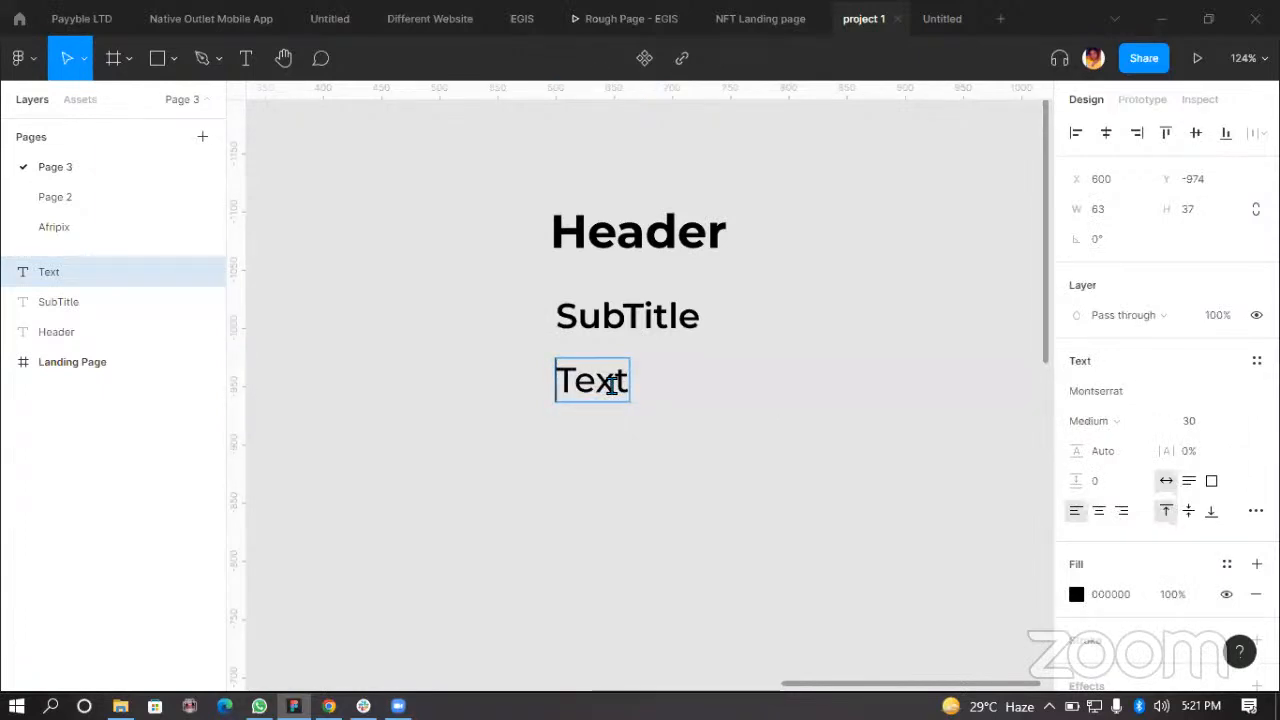
key("BackSpace")
key("BackSpace")
key("BackSpace")
type("t")
key("BackSpace")
type("itle")
key("Escape")
Step: Set the Title text's font size to 24
left_click(1203, 425)
type("24")
key("Return")
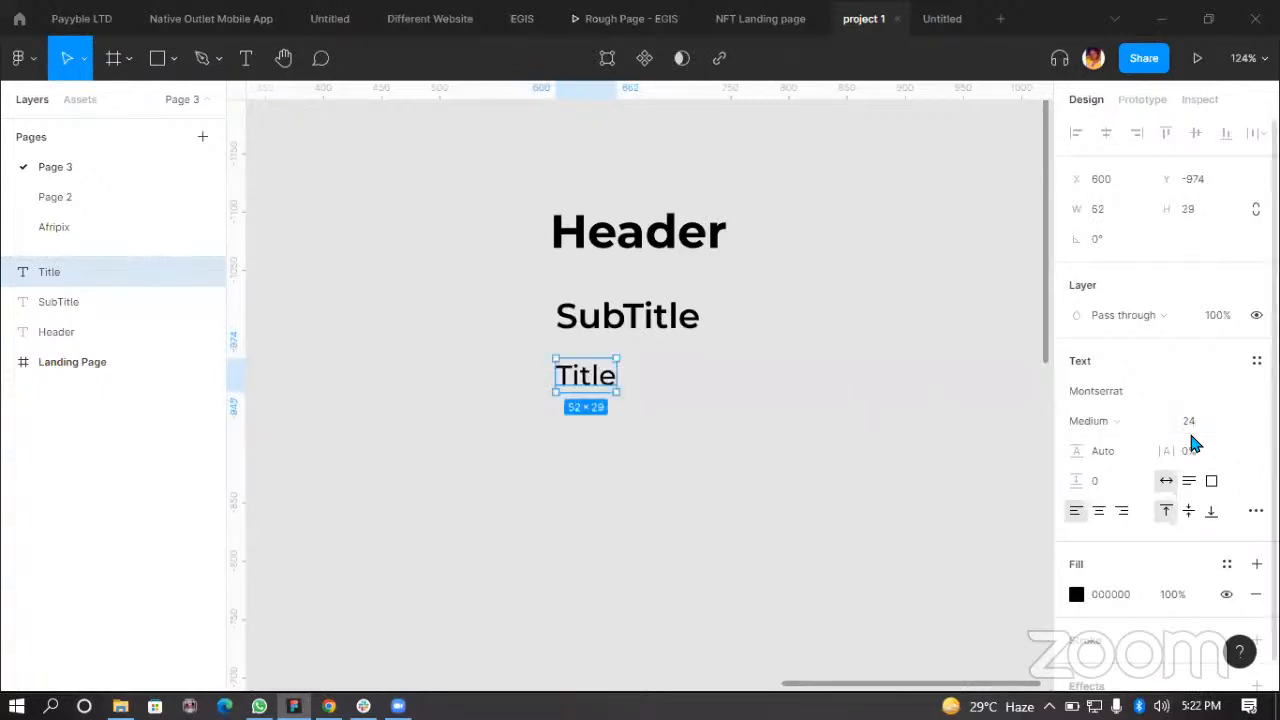
left_click(640, 443)
left_click(611, 380)
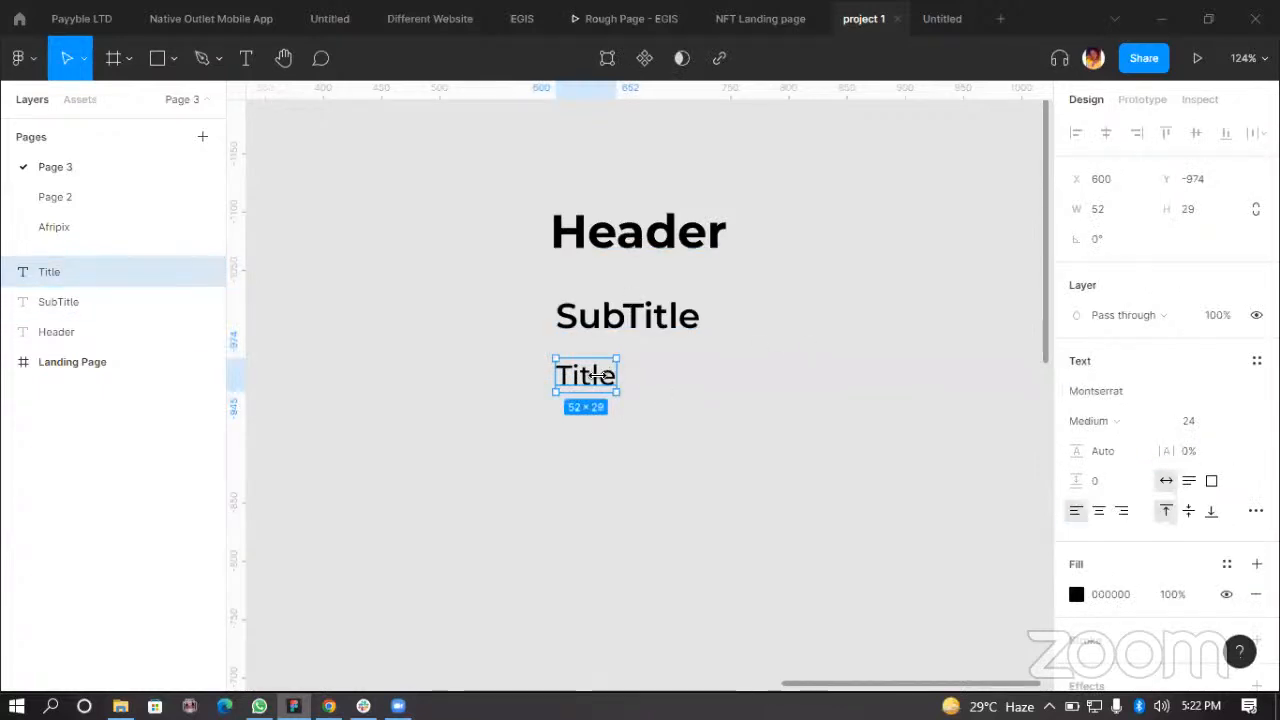
Step: Save the Title's formatting as a new text style named 24px Title
left_click(1257, 361)
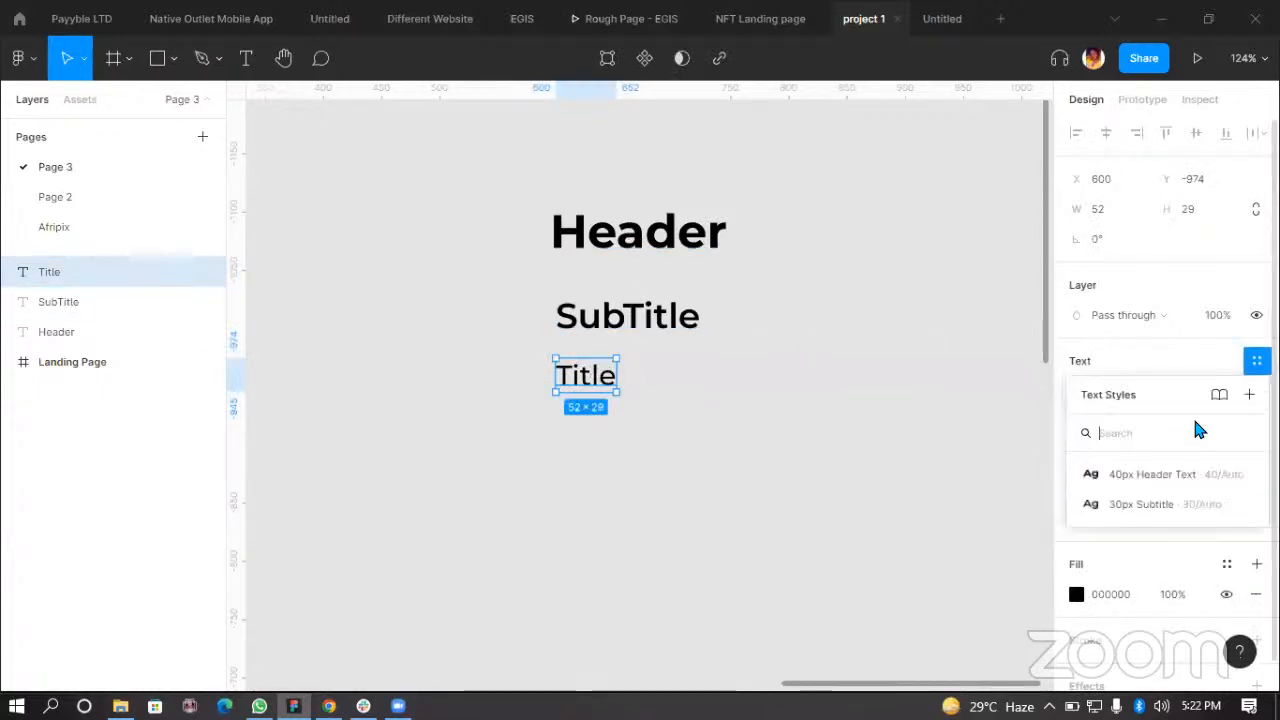
left_click(1248, 396)
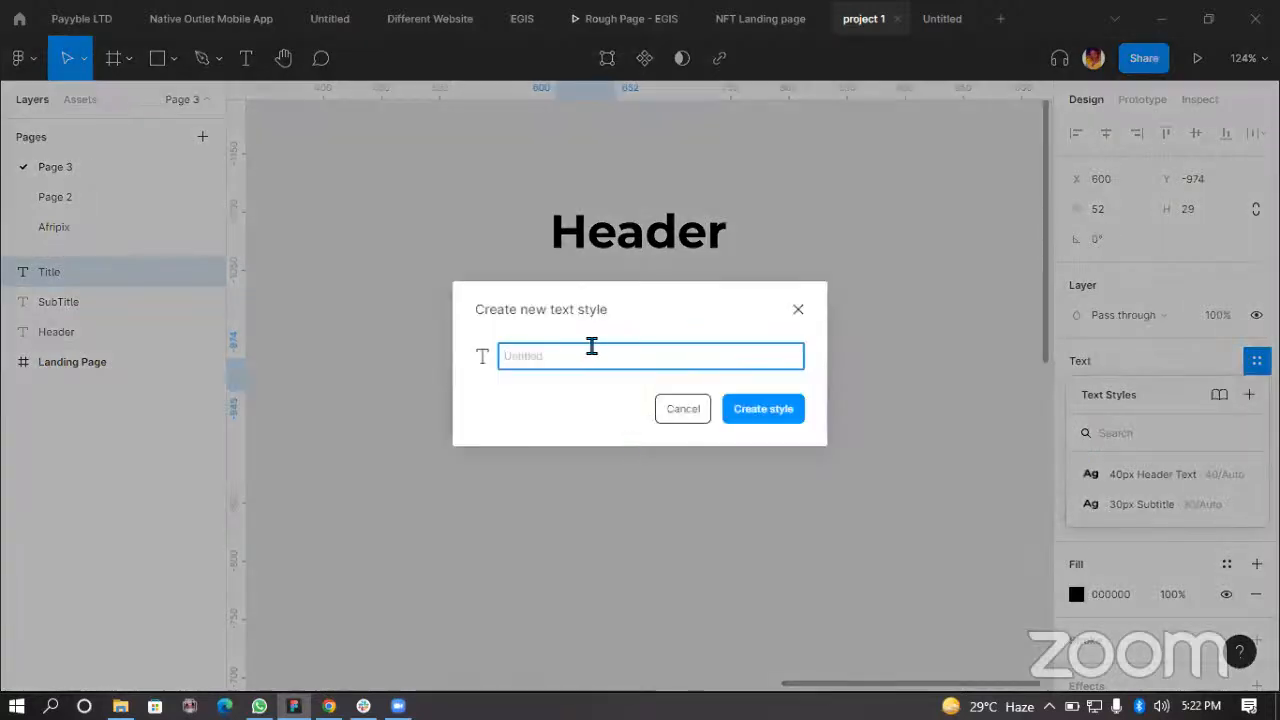
type("24px Title")
left_click(740, 410)
left_click(863, 520)
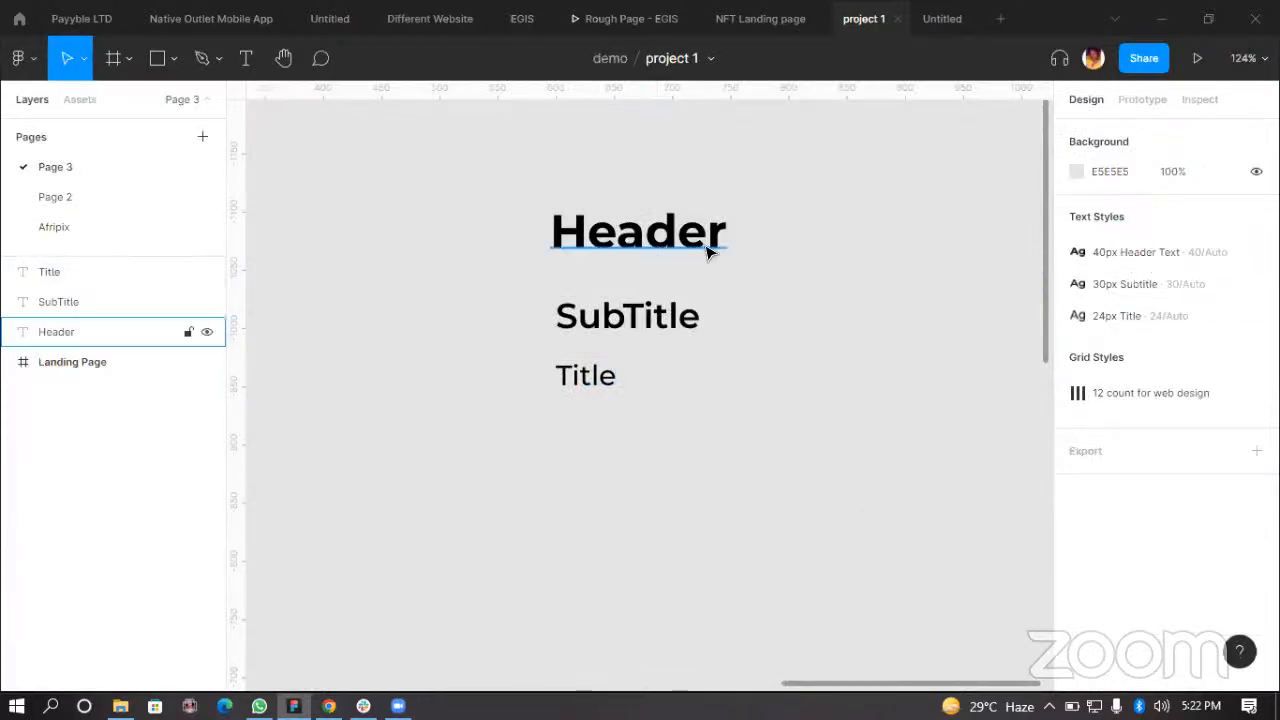
Step: Duplicate the Title just below it and change the copy's content to Text
left_click(590, 388)
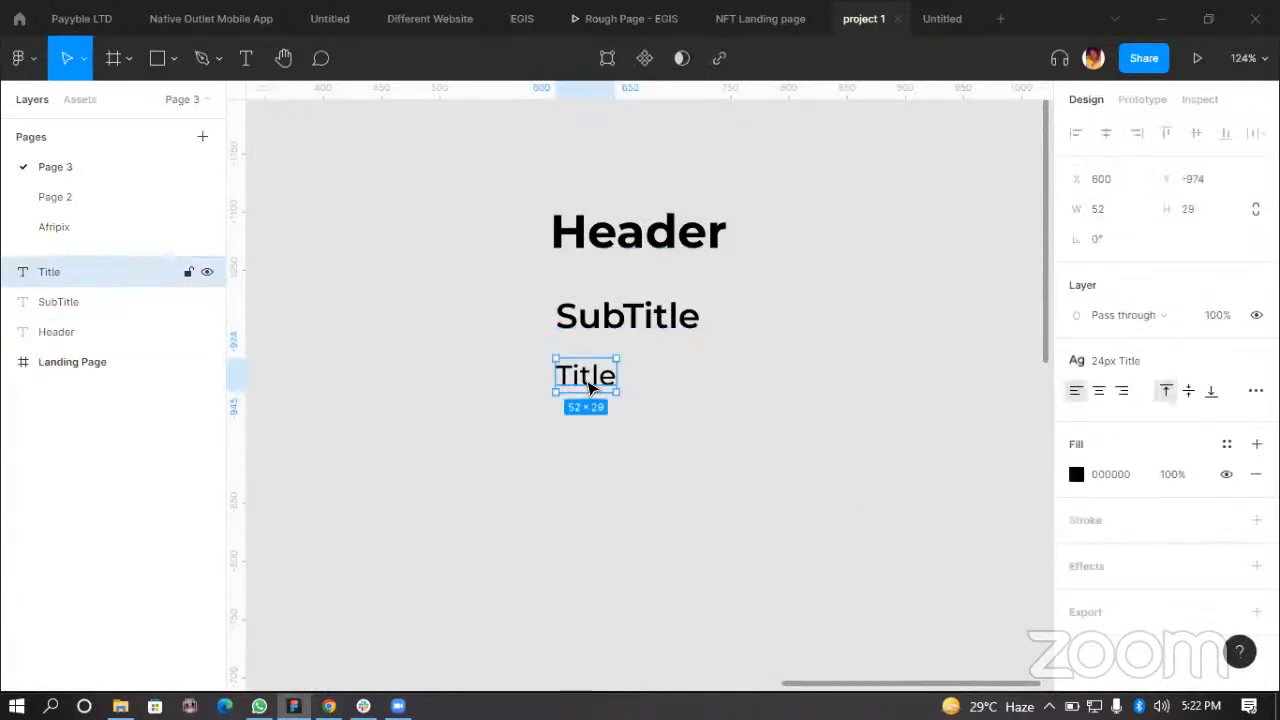
left_click_drag(589, 386, 588, 451)
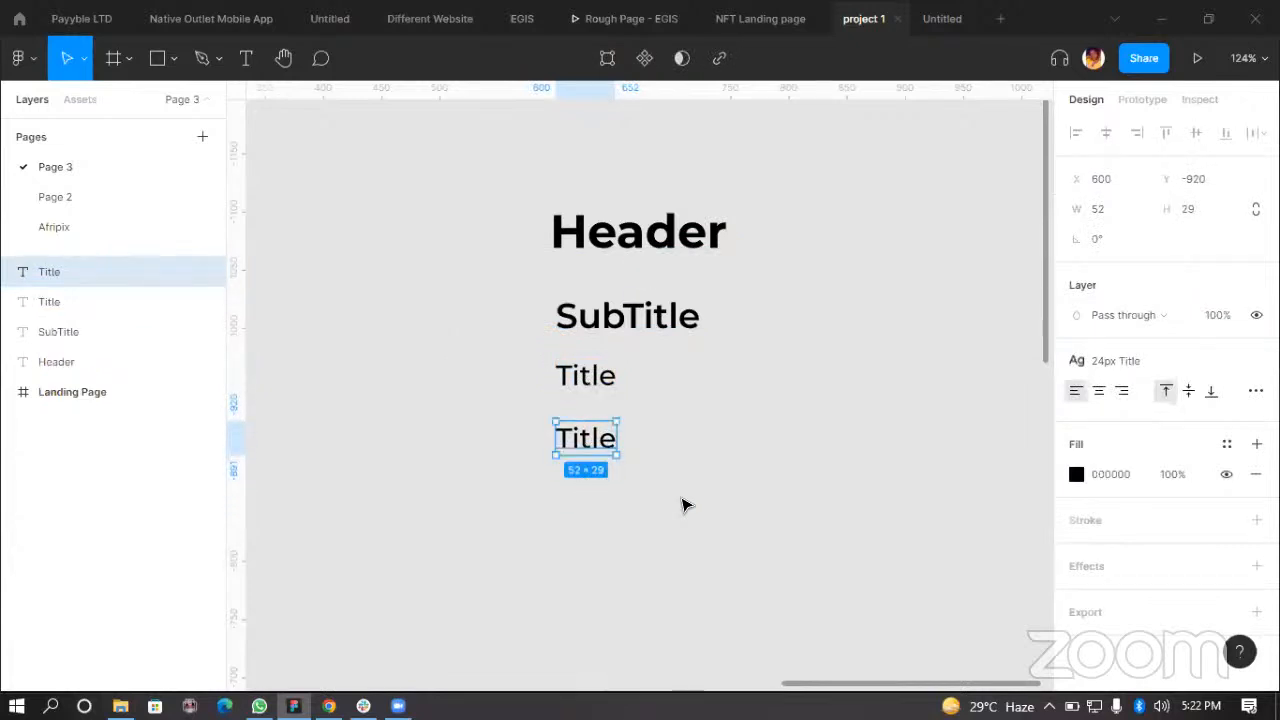
double_click(593, 440)
left_click(591, 439)
key("BackSpace")
key("BackSpace")
key("BackSpace")
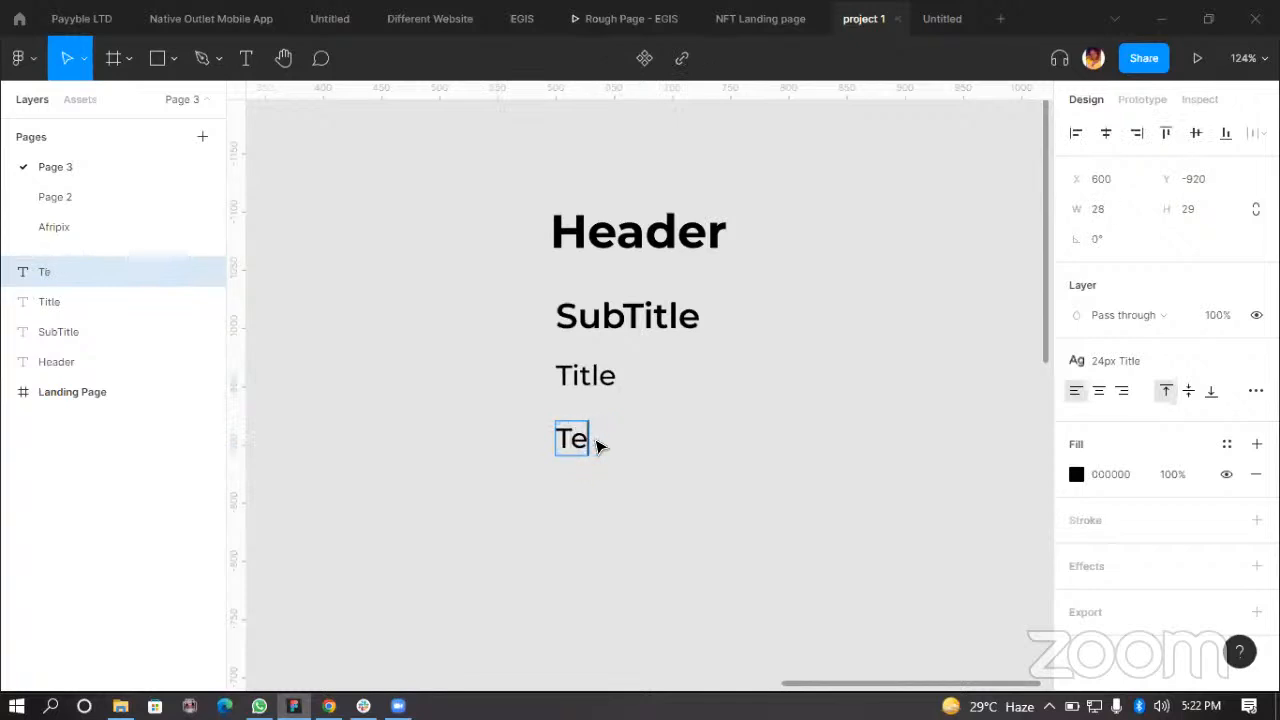
type("xt")
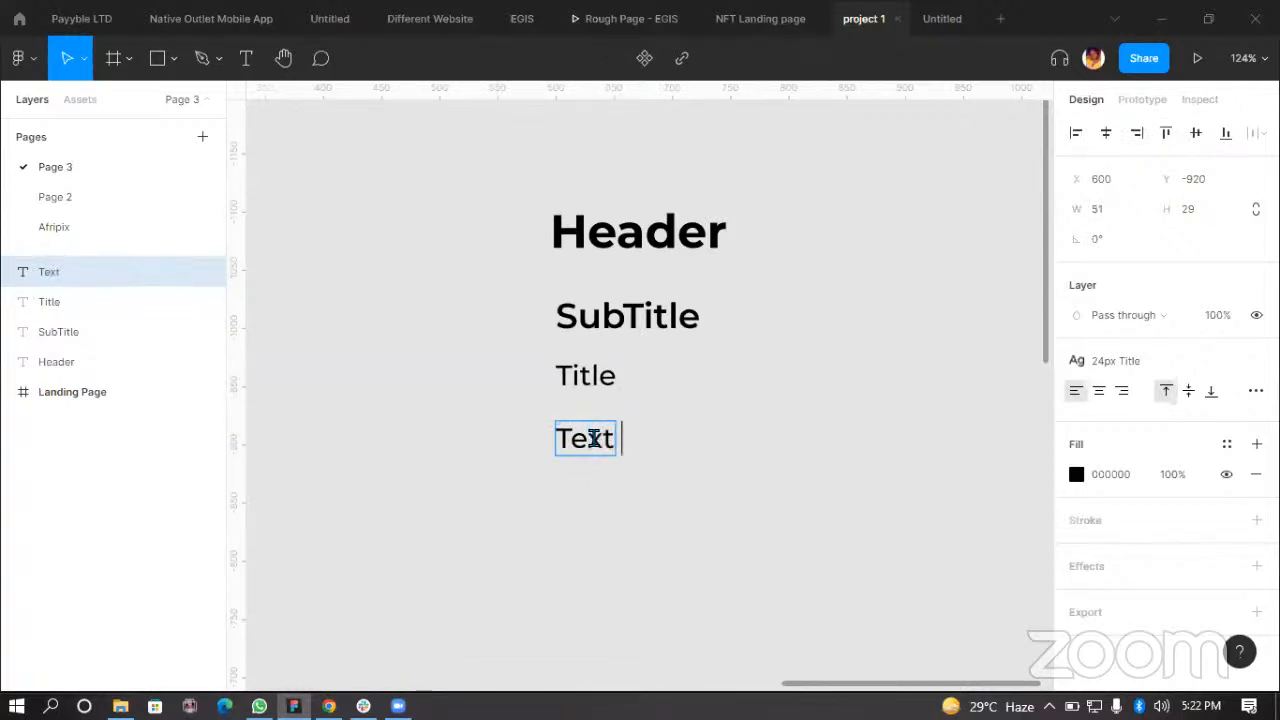
key("Escape")
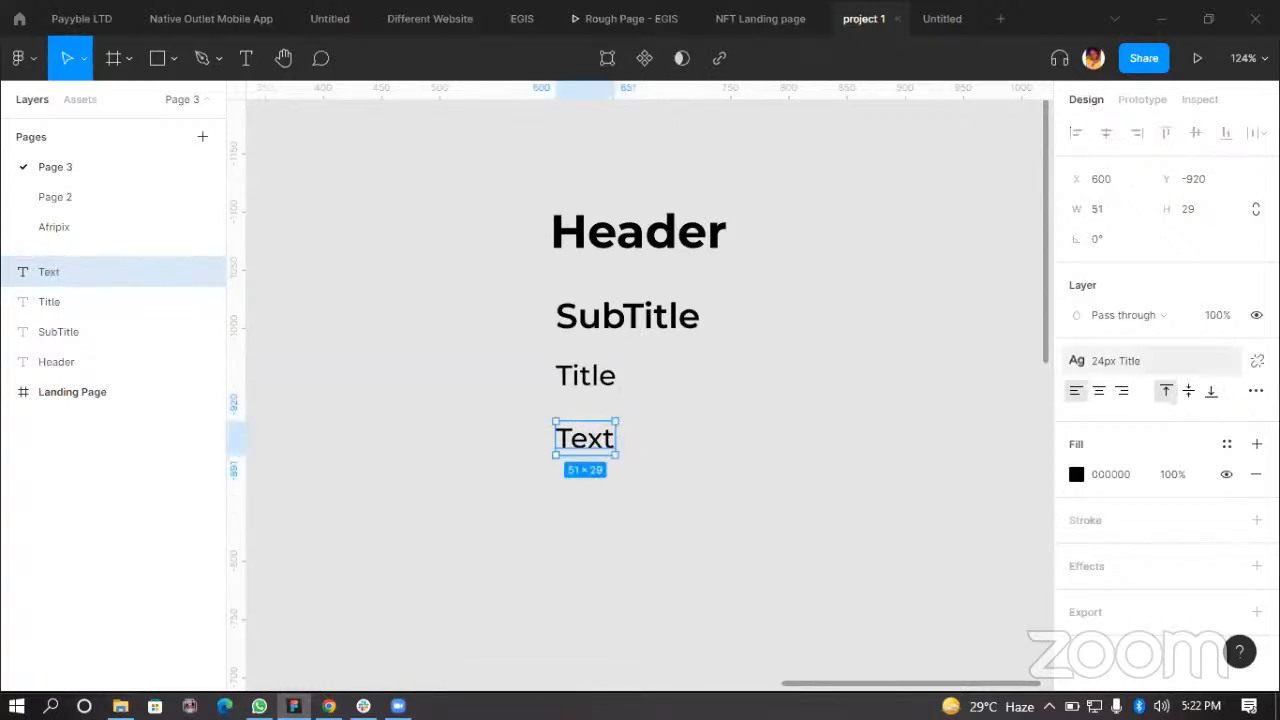
Step: Detach the copy's text style and set its weight to Regular and size to 18
left_click(1124, 378)
left_click(1094, 449)
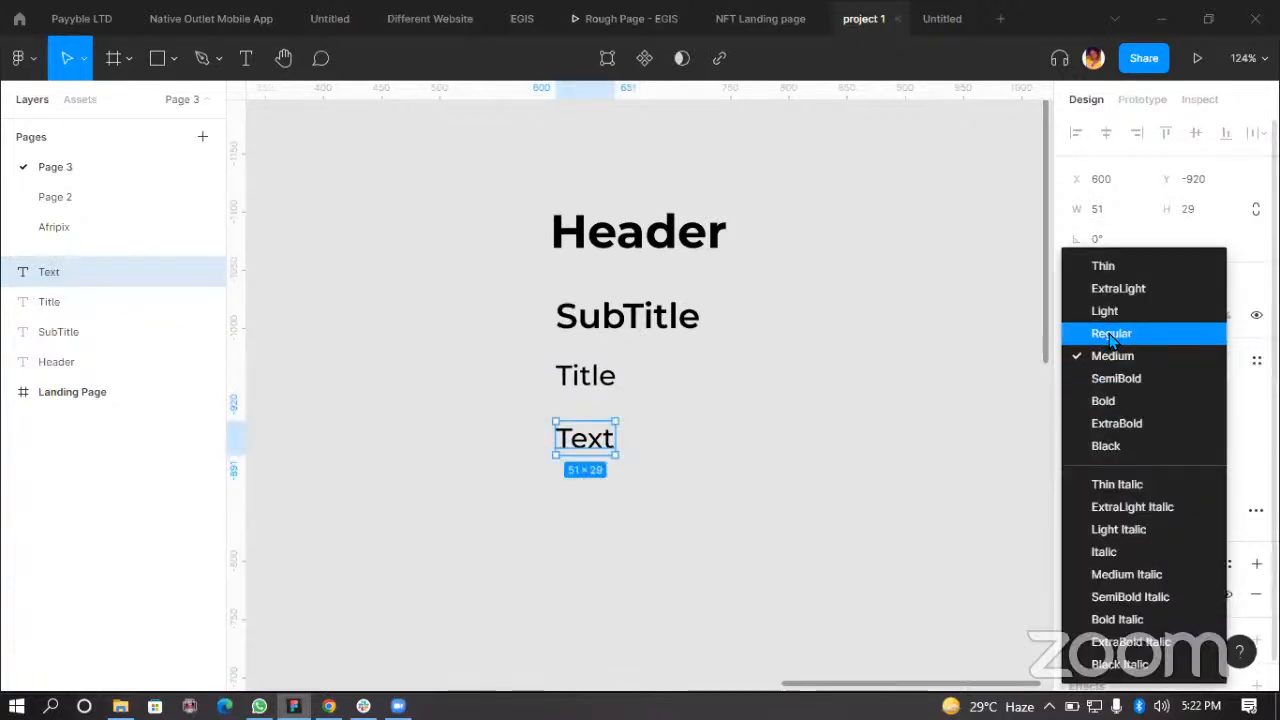
left_click(1108, 334)
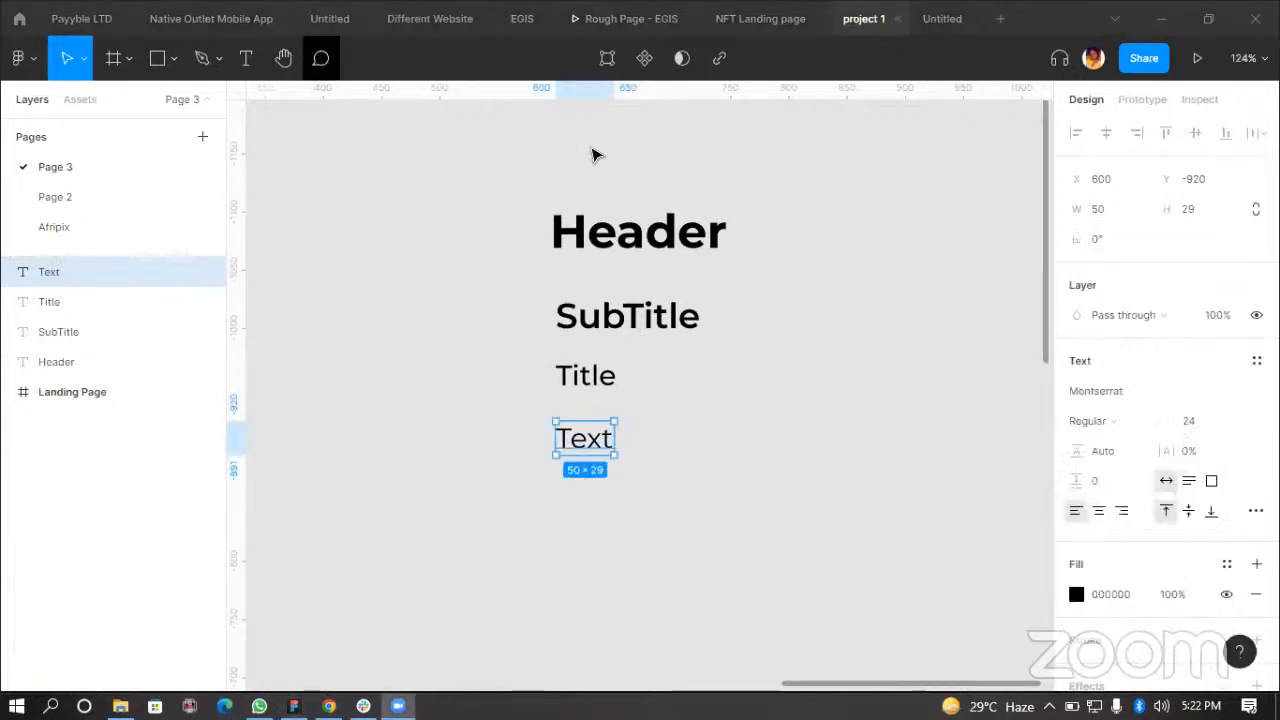
left_click(1190, 421)
type("18")
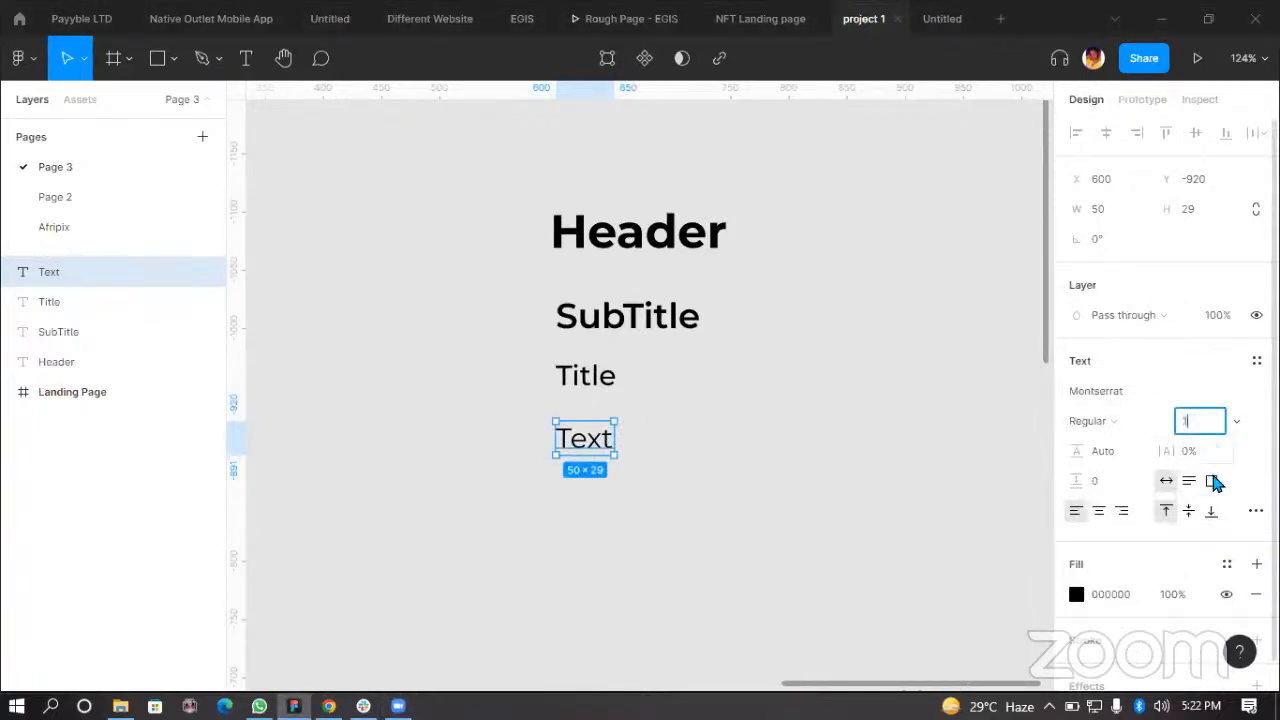
key("Return")
left_click(758, 555)
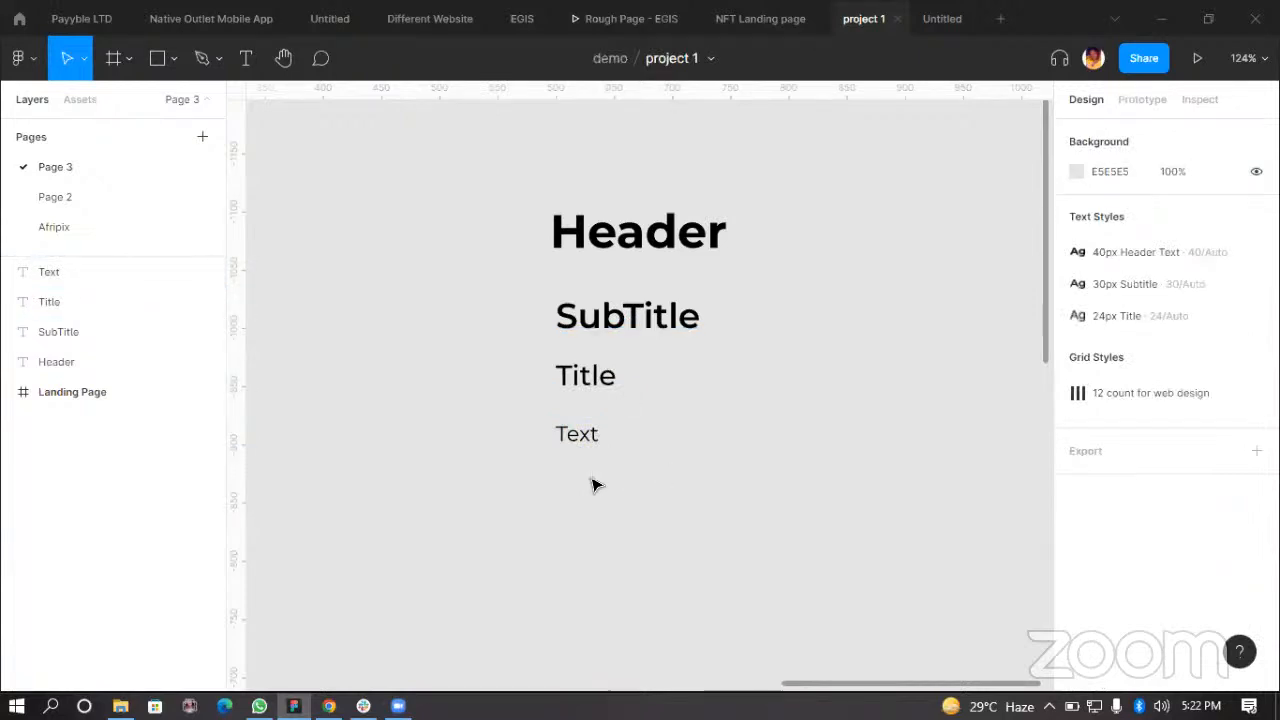
Step: Nudge the Text layer slightly upward toward the Title
left_click(578, 433)
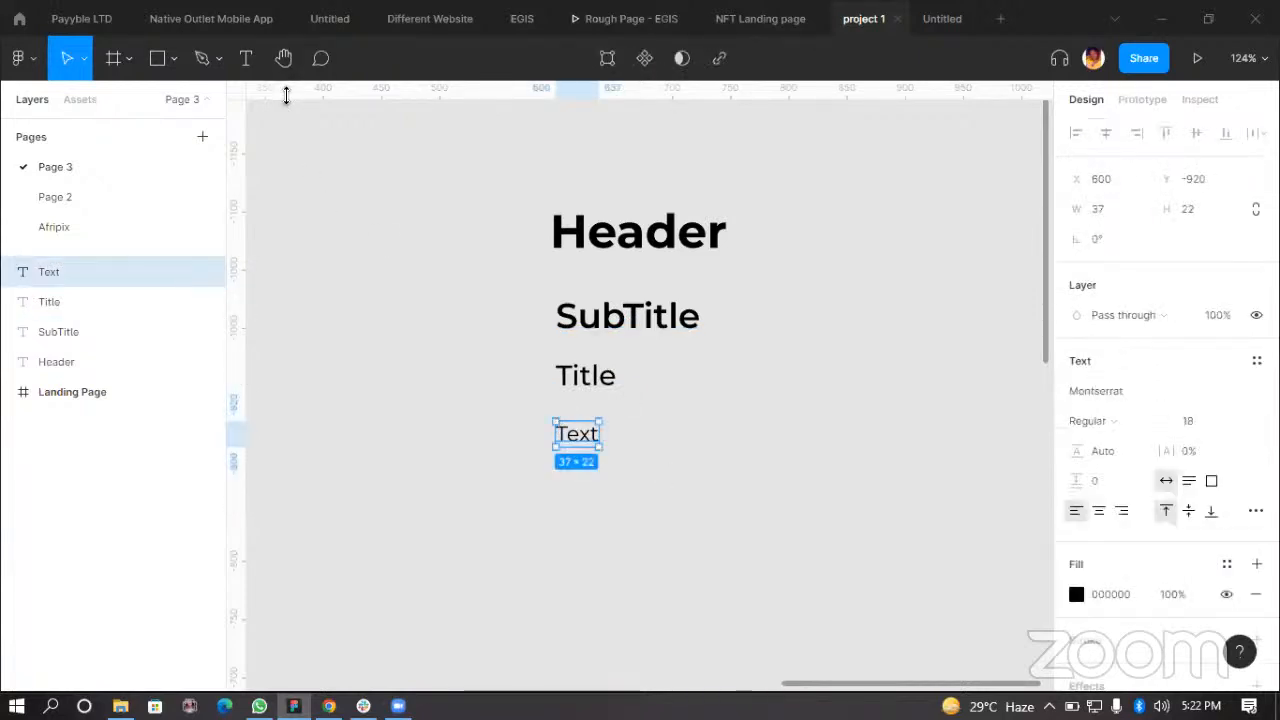
scroll(630, 435, "up", 5, "ctrl")
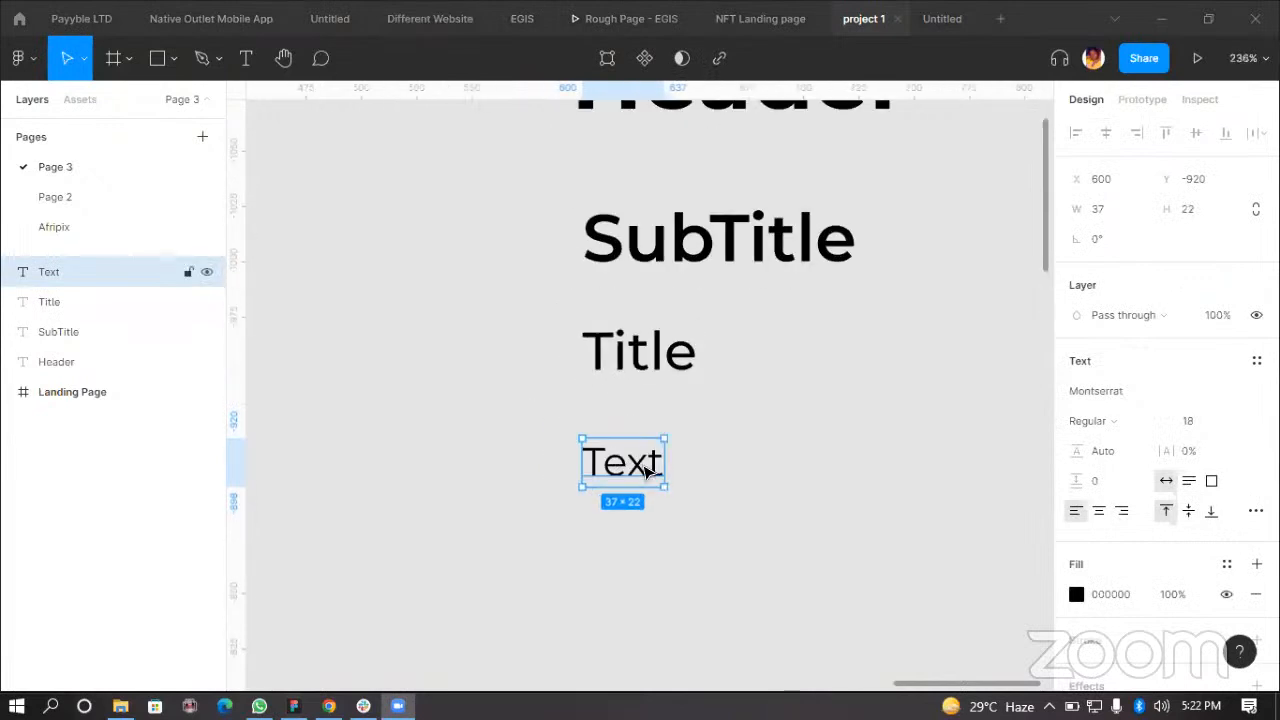
mouse_move(650, 458)
left_mouse_down()
mouse_move(636, 447)
mouse_move(634, 463)
mouse_move(640, 452)
left_mouse_up()
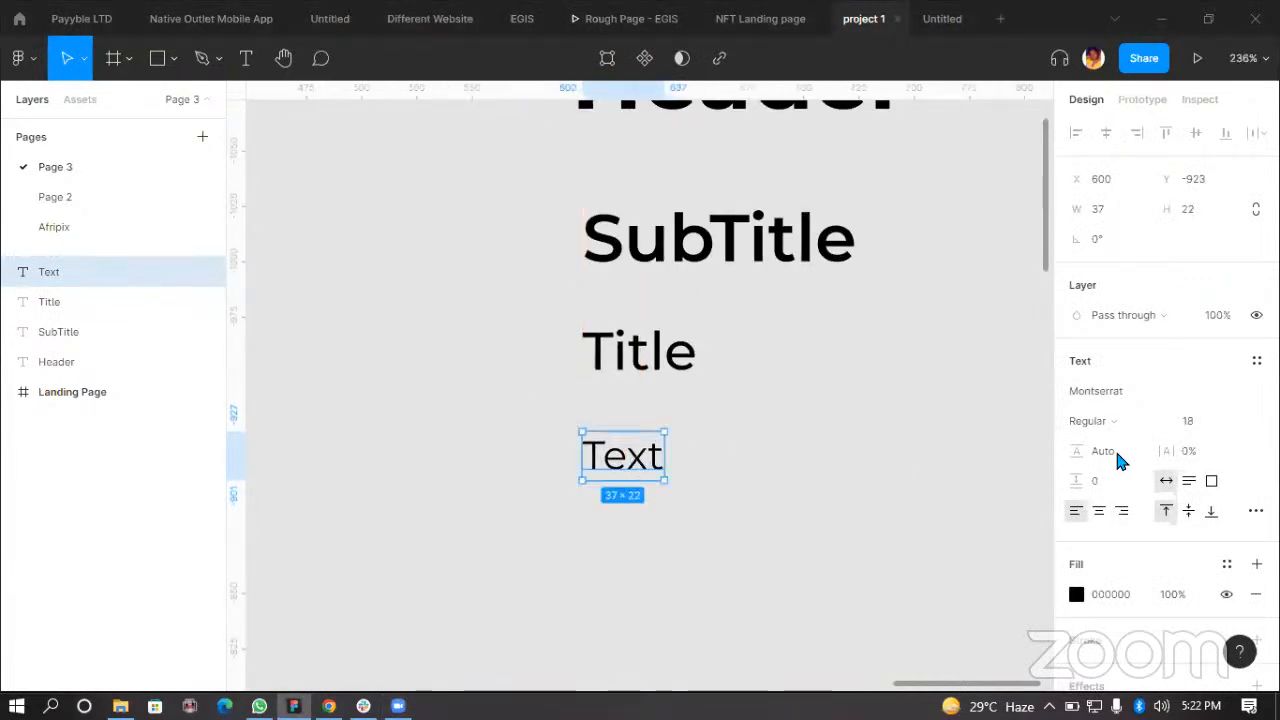
left_click(760, 500)
scroll(766, 510, "down", 4, "ctrl")
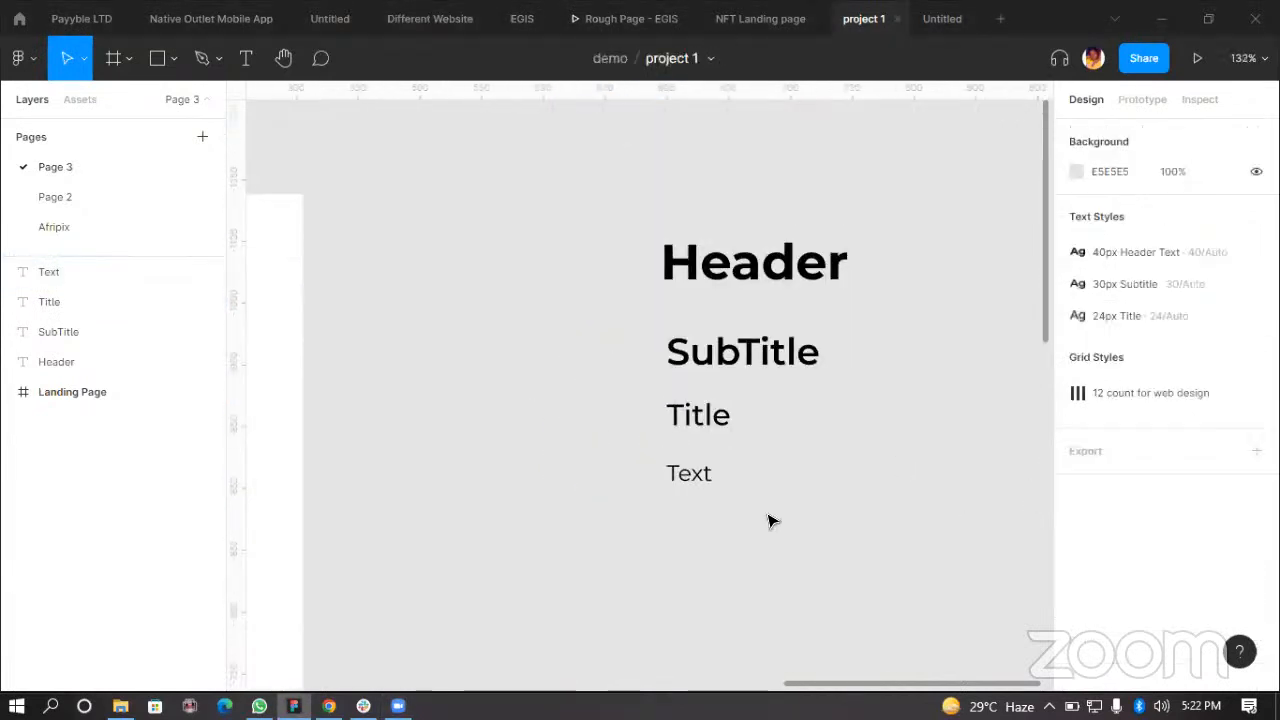
left_click(700, 476)
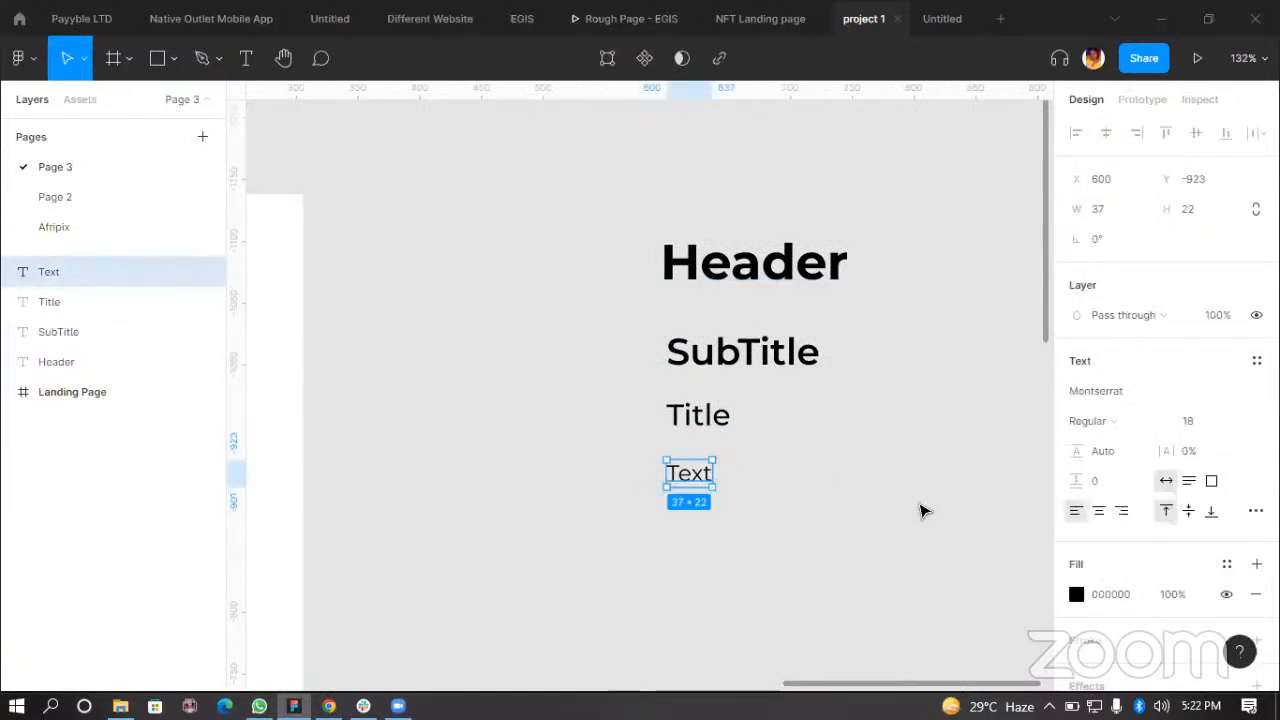
left_click(862, 448)
Step: Save the Text layer's formatting as a new text style named 18px Text
left_click(692, 478)
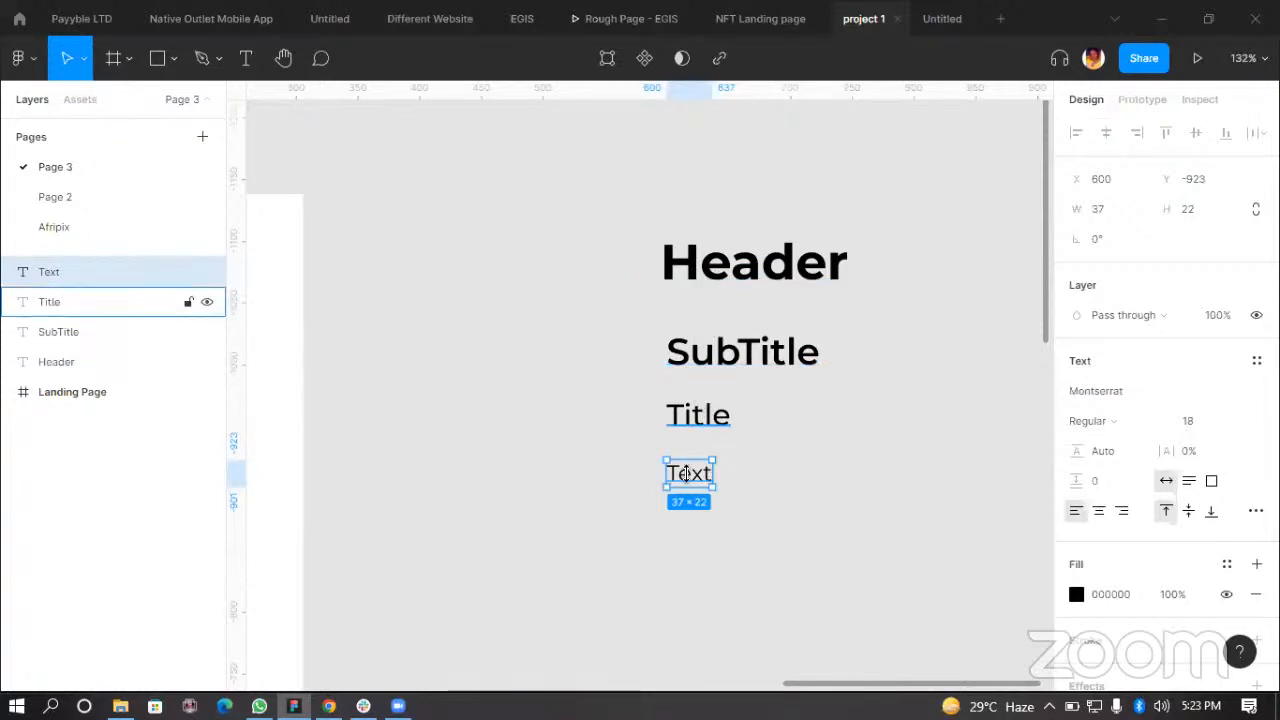
left_click(1257, 361)
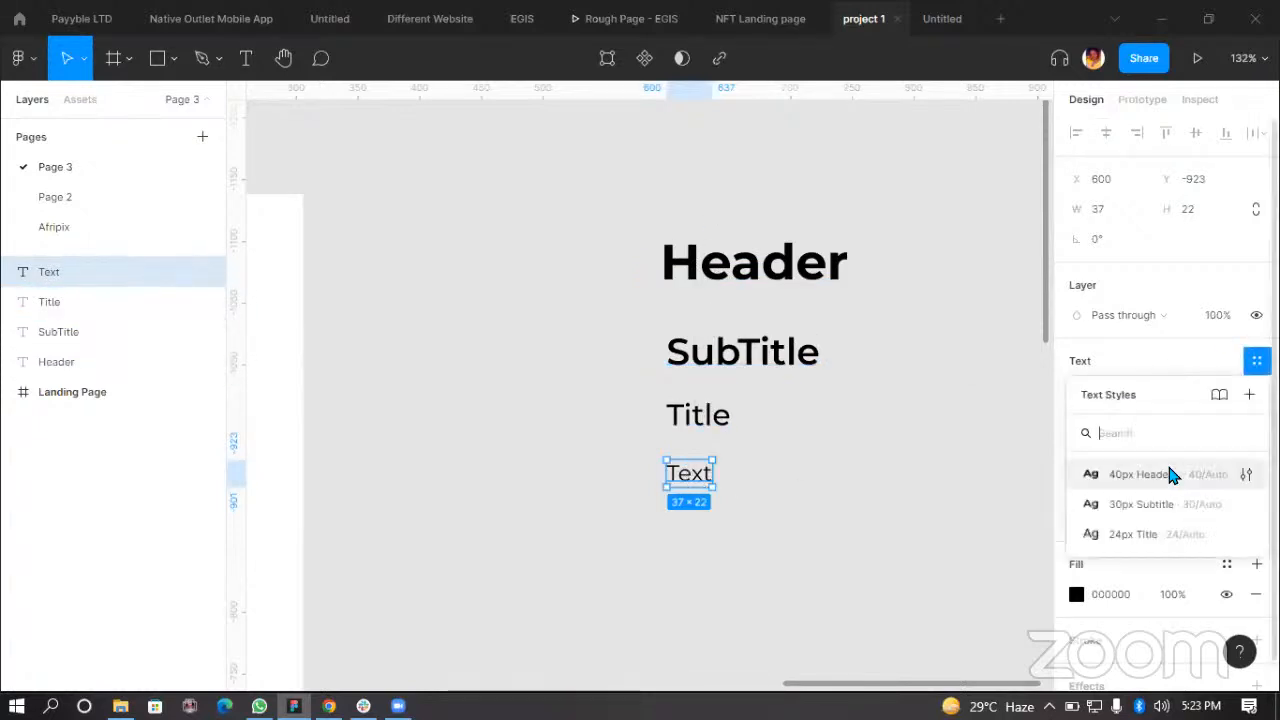
left_click(1249, 394)
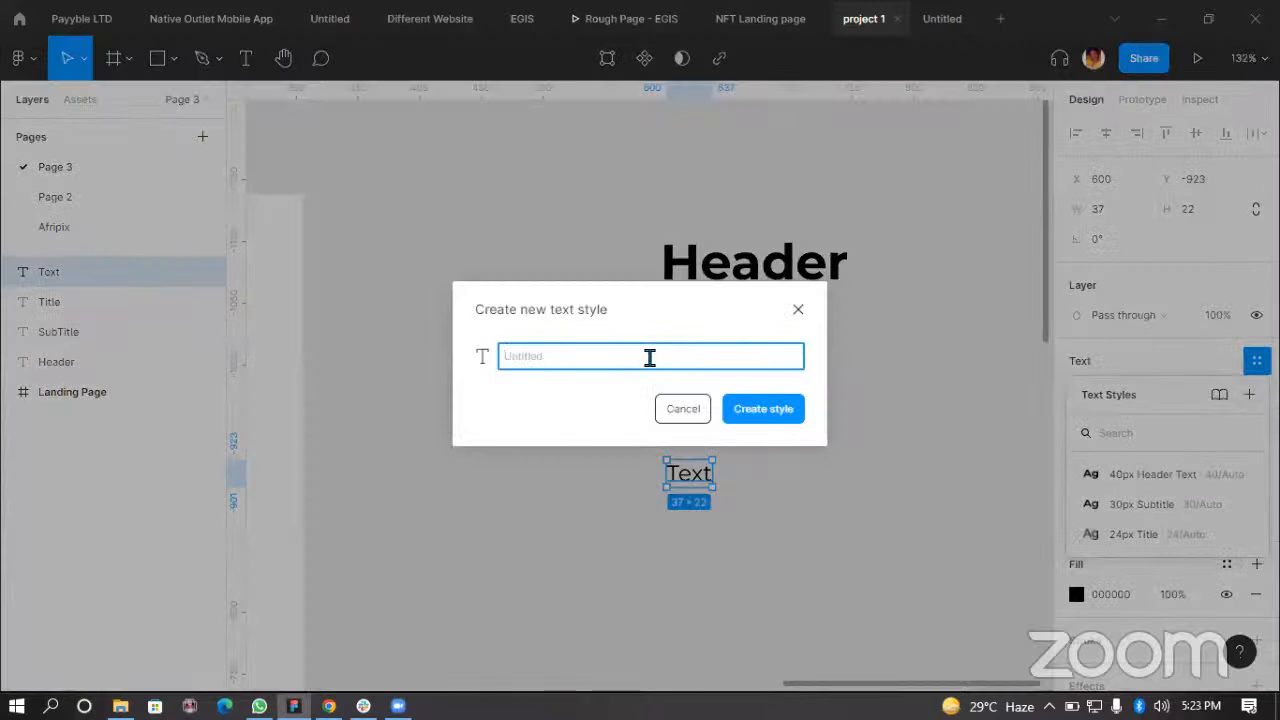
type("18")
key("BackSpace")
key("BackSpace")
key("BackSpace")
key("Return")
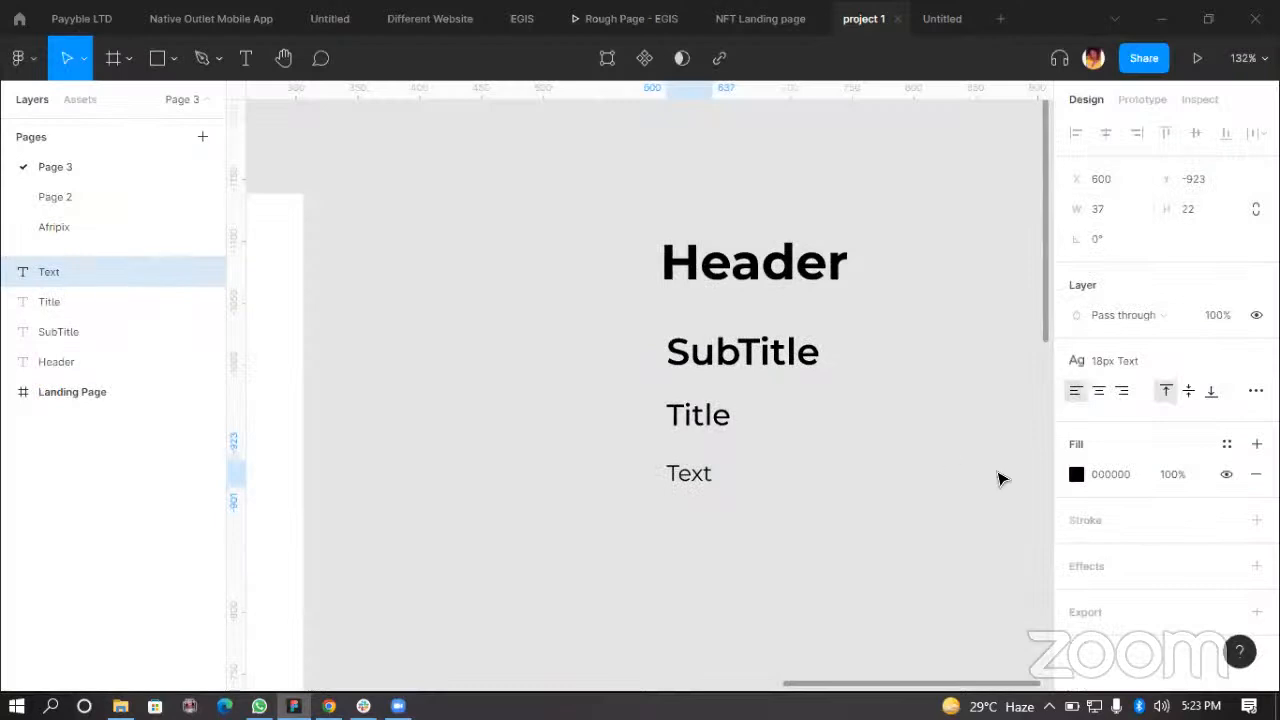
left_click(963, 475)
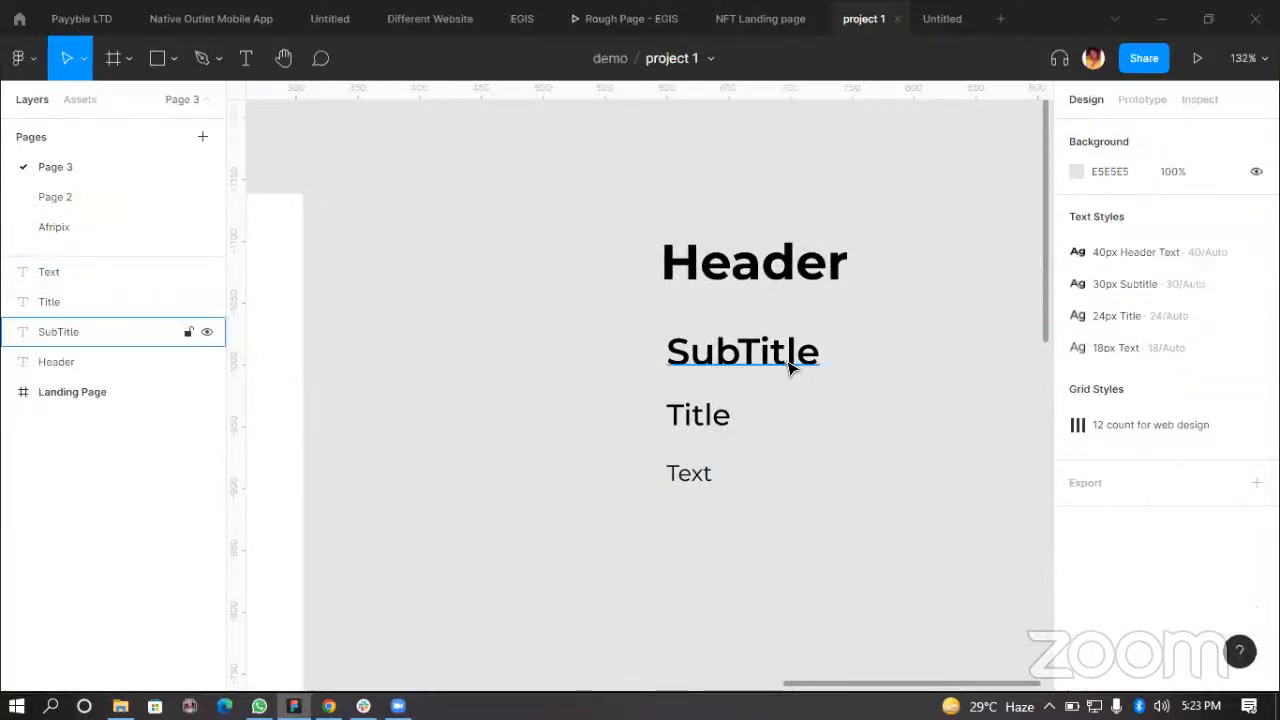
Step: Select all four text layers and move them together to the left
left_click_drag(583, 202, 908, 528)
left_click_drag(754, 335, 493, 298)
left_click(827, 483)
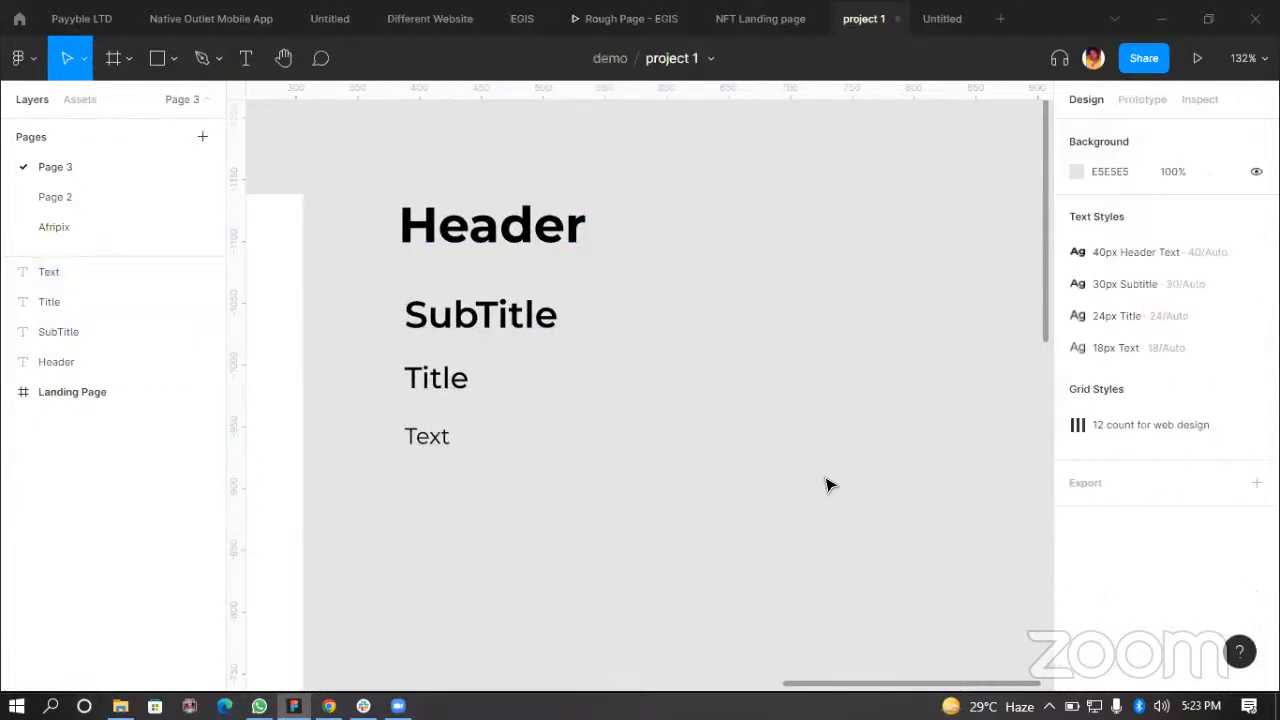
Step: Move the Header text down closer to the SubTitle
scroll(797, 434, "down", 6)
scroll(817, 417, "up", 3)
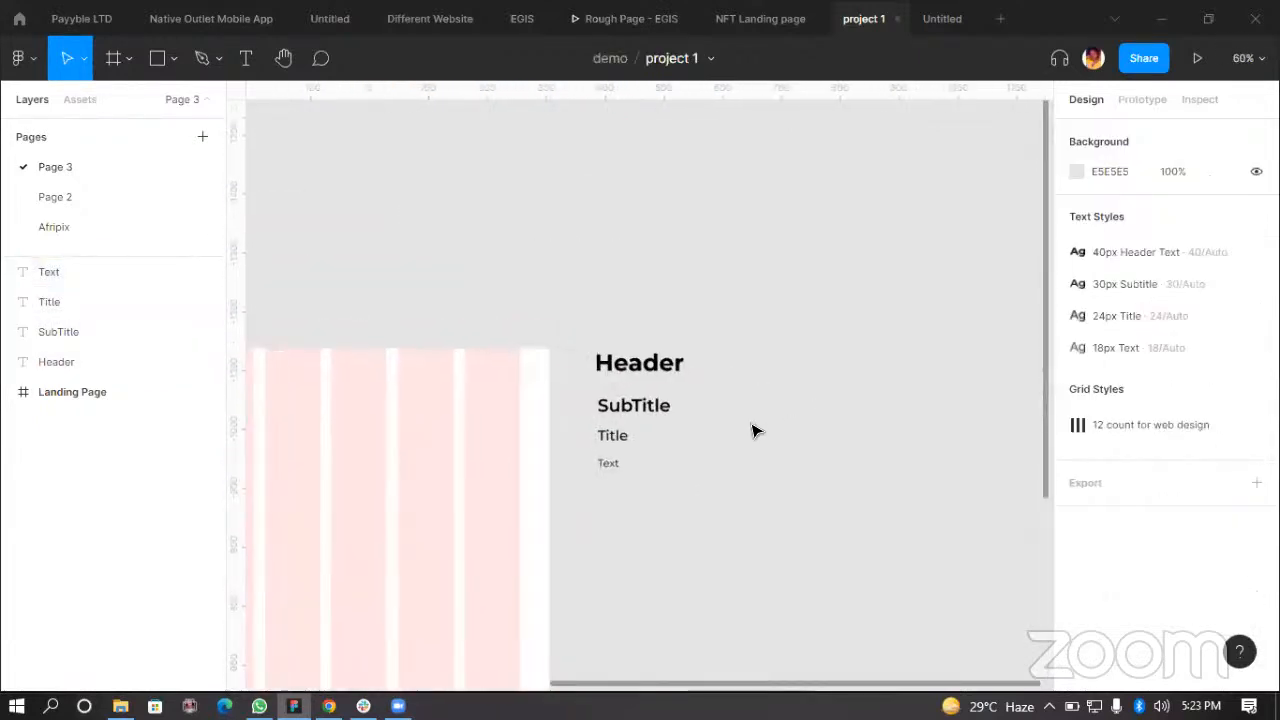
scroll(755, 431, "up", 4)
left_click_drag(508, 303, 508, 335)
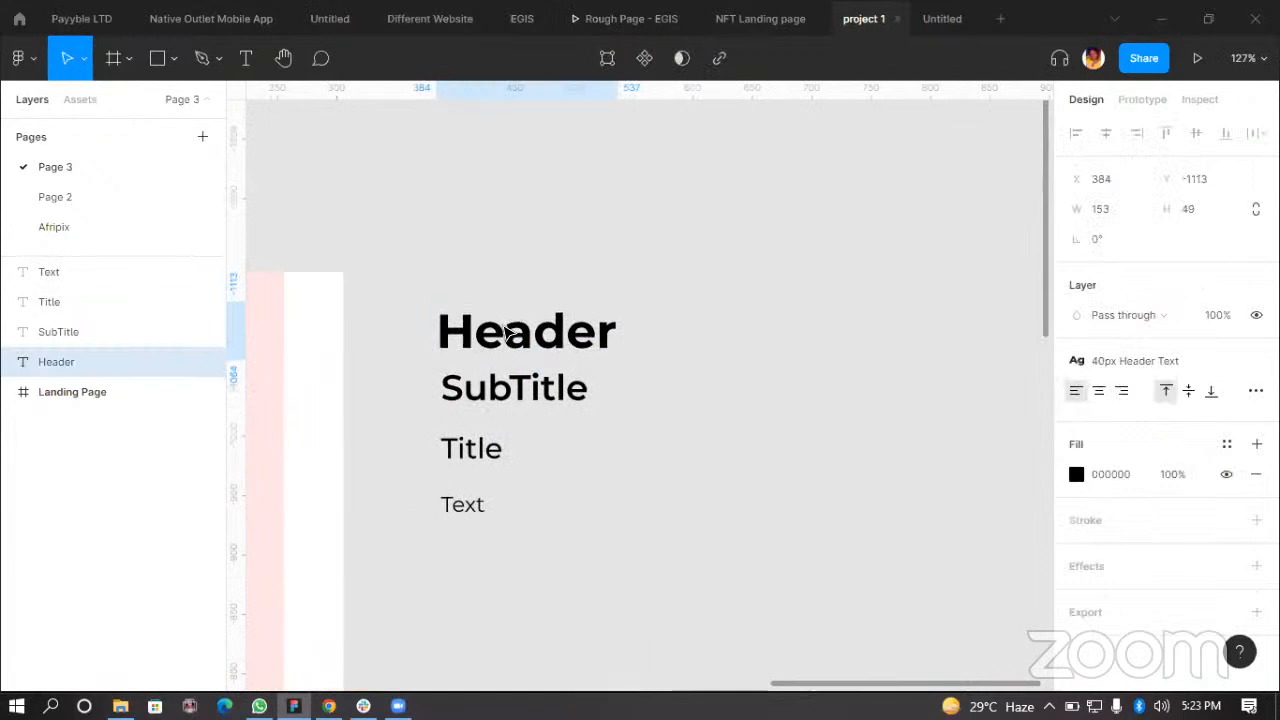
left_click(657, 457)
Step: Move all four text layers up together so the Header aligns with the frame's top edge
scroll(657, 457, "right", 1)
left_click_drag(630, 547, 640, 561)
left_click_drag(508, 383, 502, 353)
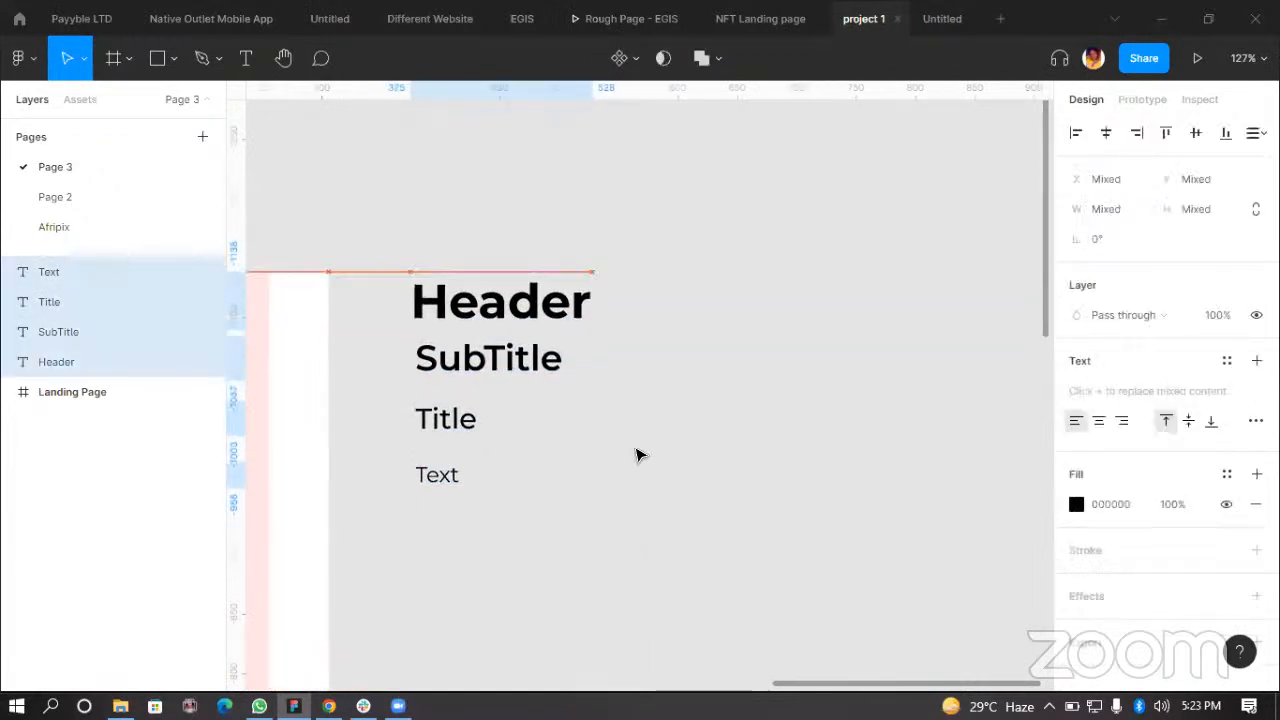
left_click(563, 564)
scroll(563, 522, "right", 2)
Step: Draw a rectangle about 94 × 73 px beside the text layers and fill it blue 0F59E8
key("r")
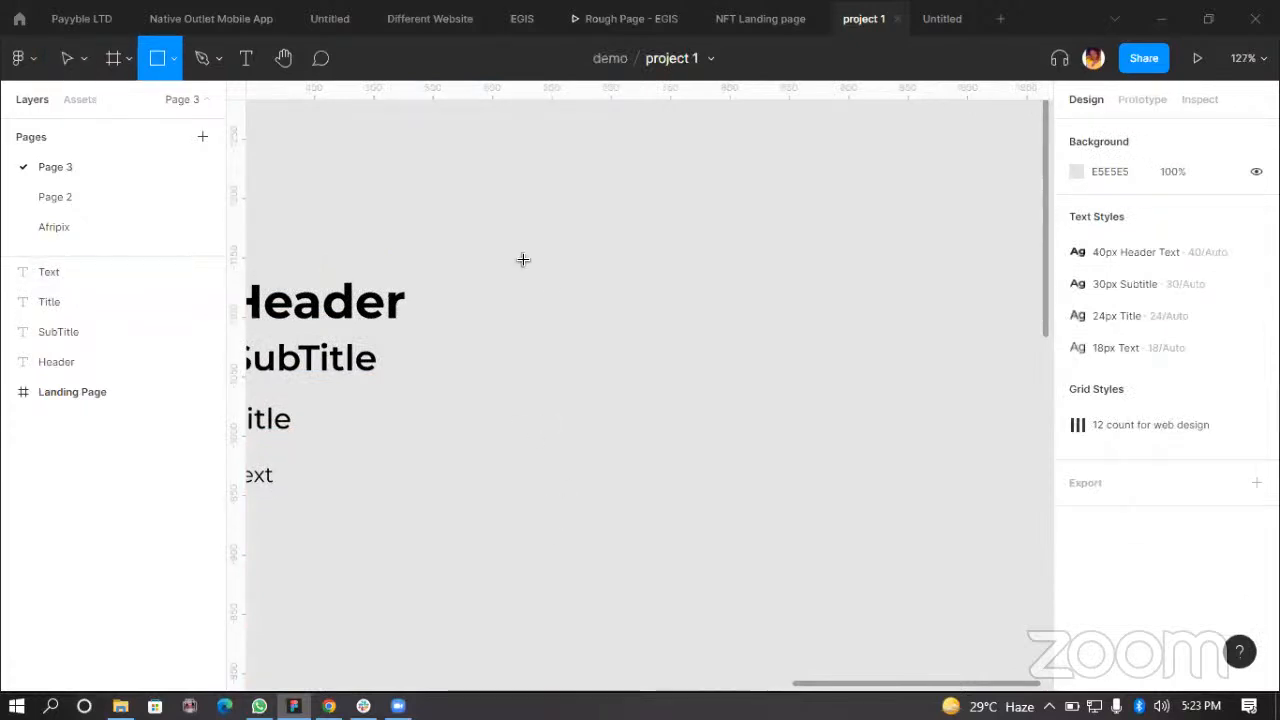
mouse_move(526, 260)
left_mouse_down()
mouse_move(638, 346)
mouse_move(580, 340)
mouse_move(567, 307)
left_mouse_up()
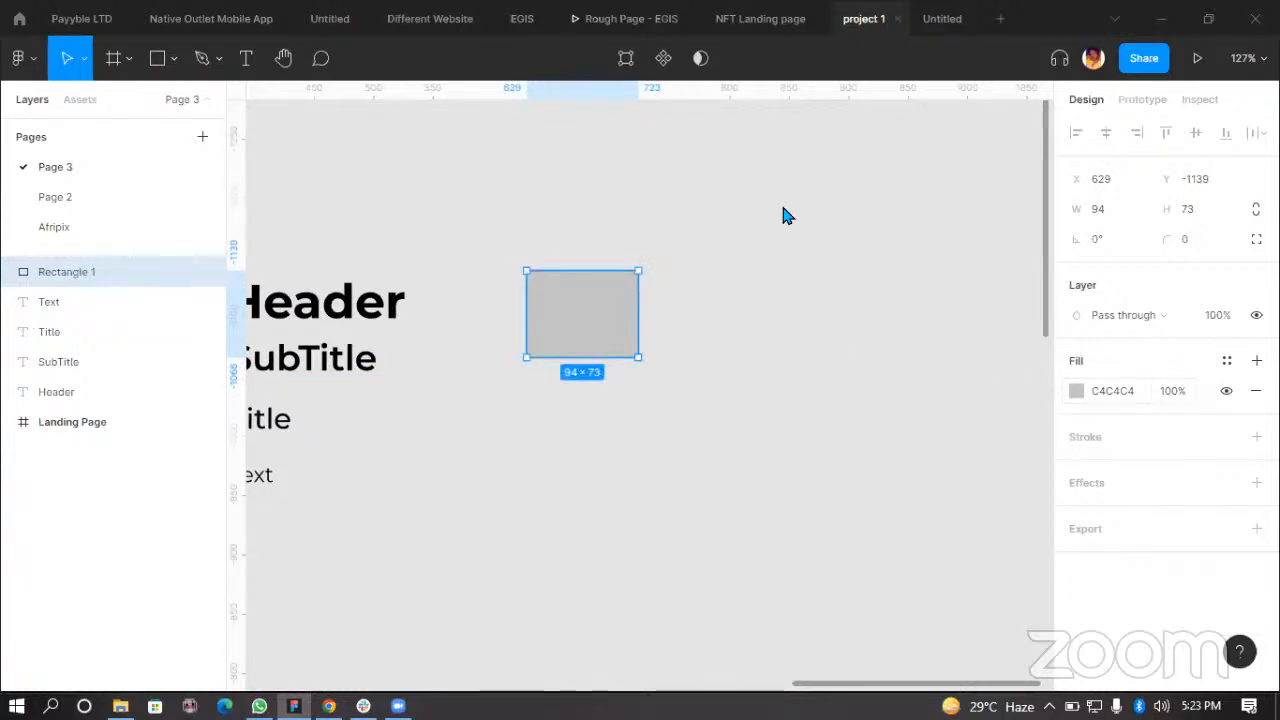
left_click(1076, 391)
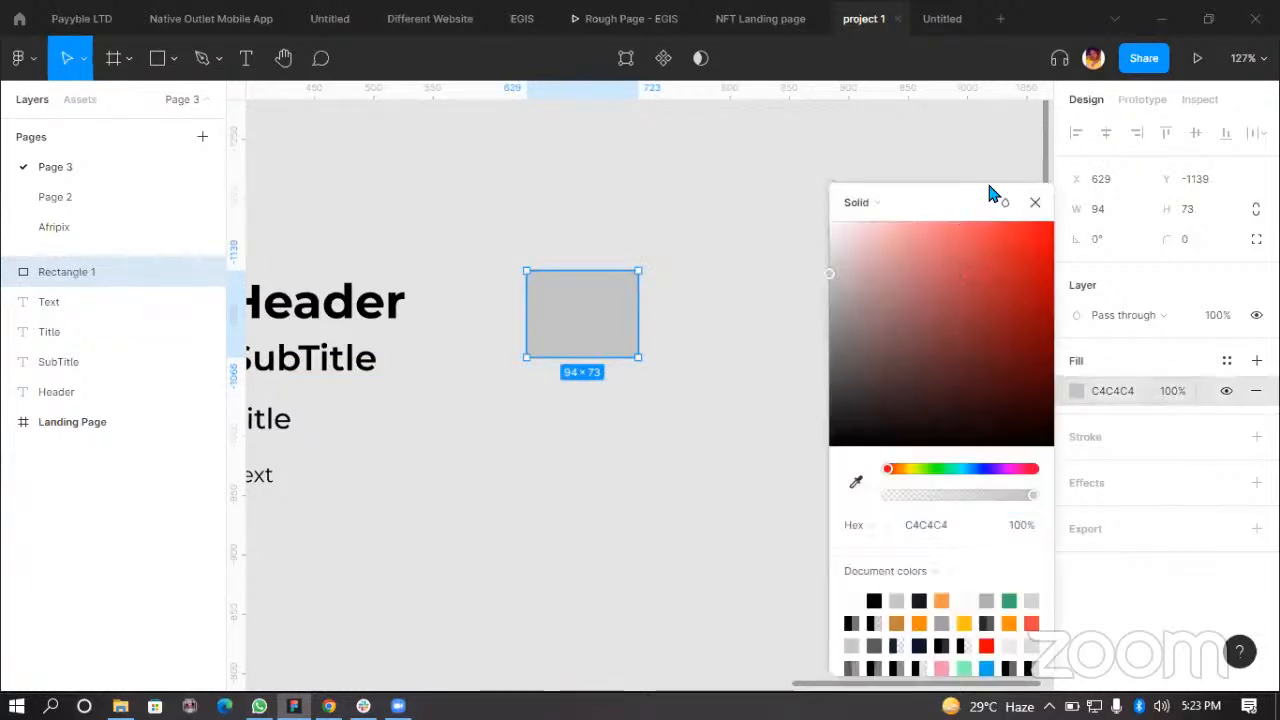
left_click_drag(990, 193, 1038, 142)
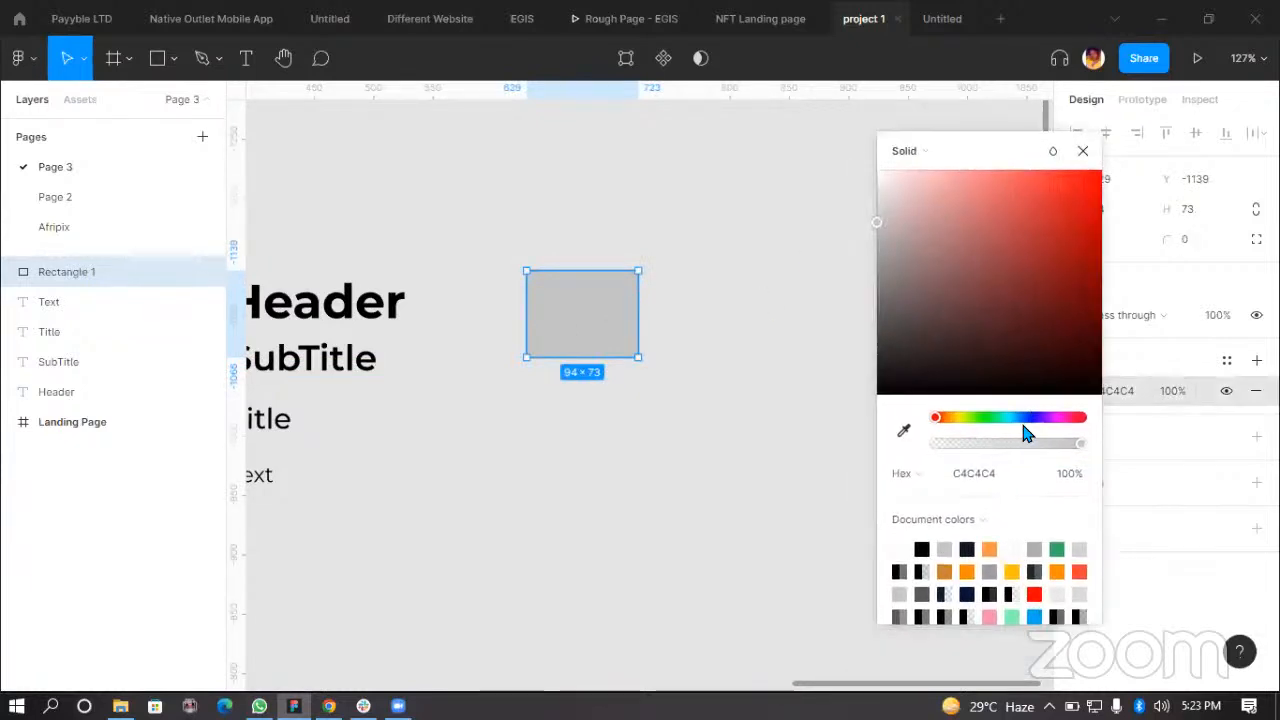
left_click_drag(879, 225, 1082, 200)
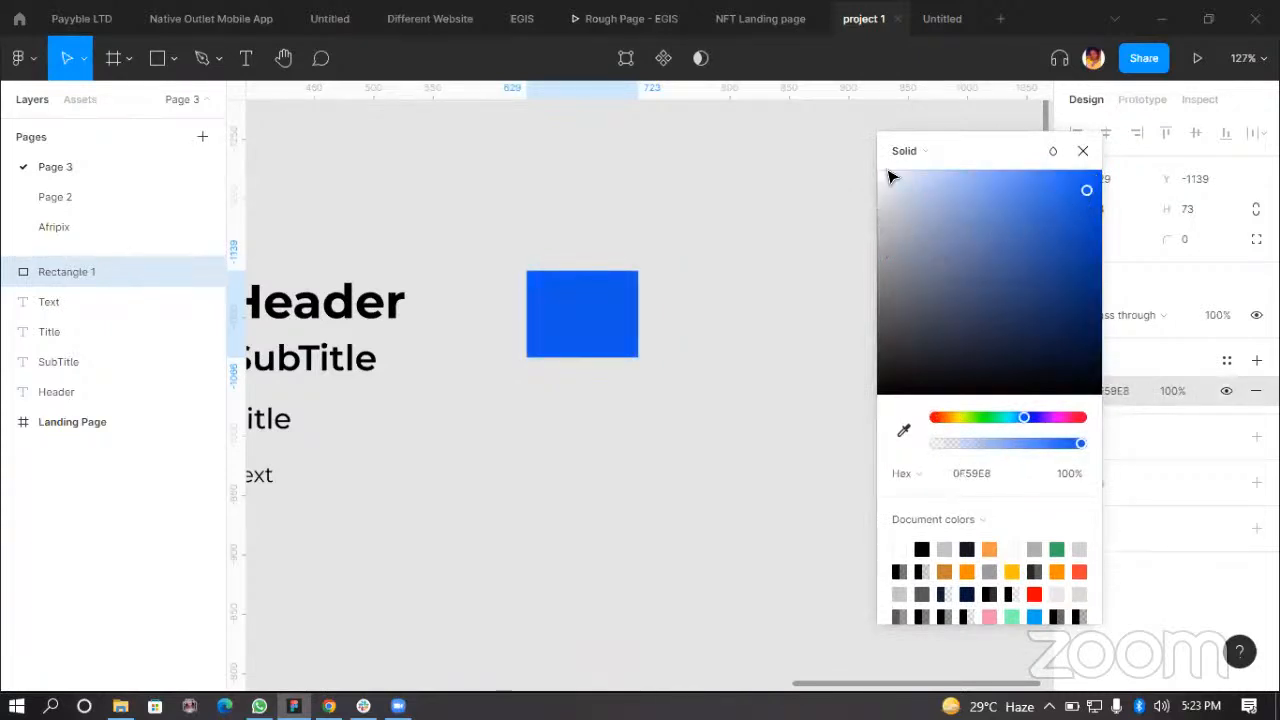
Step: Duplicate the blue rectangle directly below the original
left_click(590, 341)
left_click_drag(590, 341, 590, 459)
left_click(1136, 398)
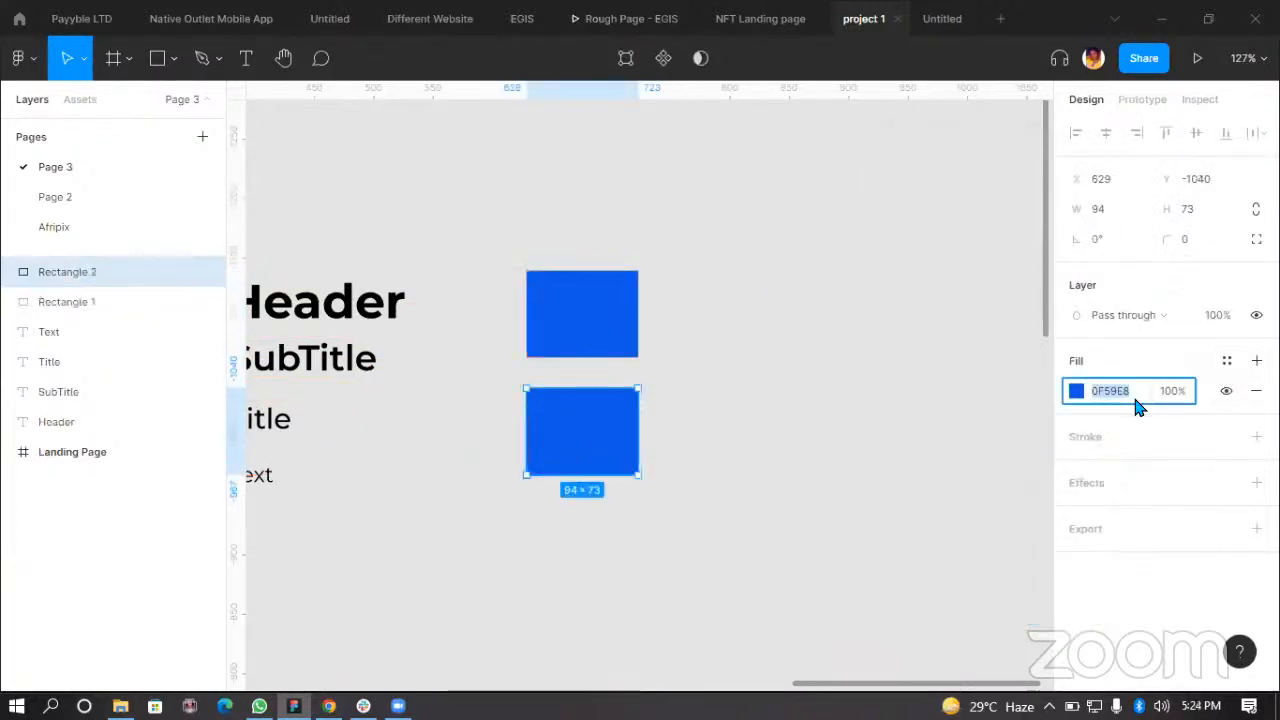
left_click(1226, 360)
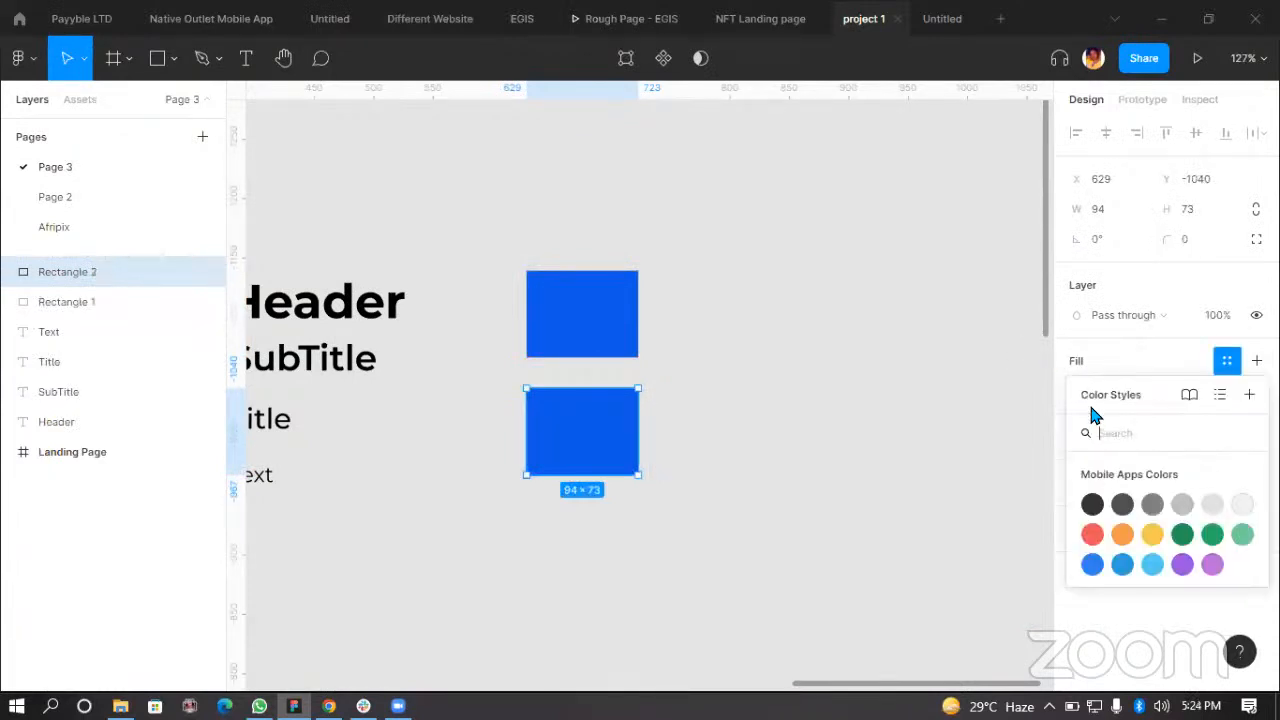
left_click(1040, 420)
left_click(634, 420)
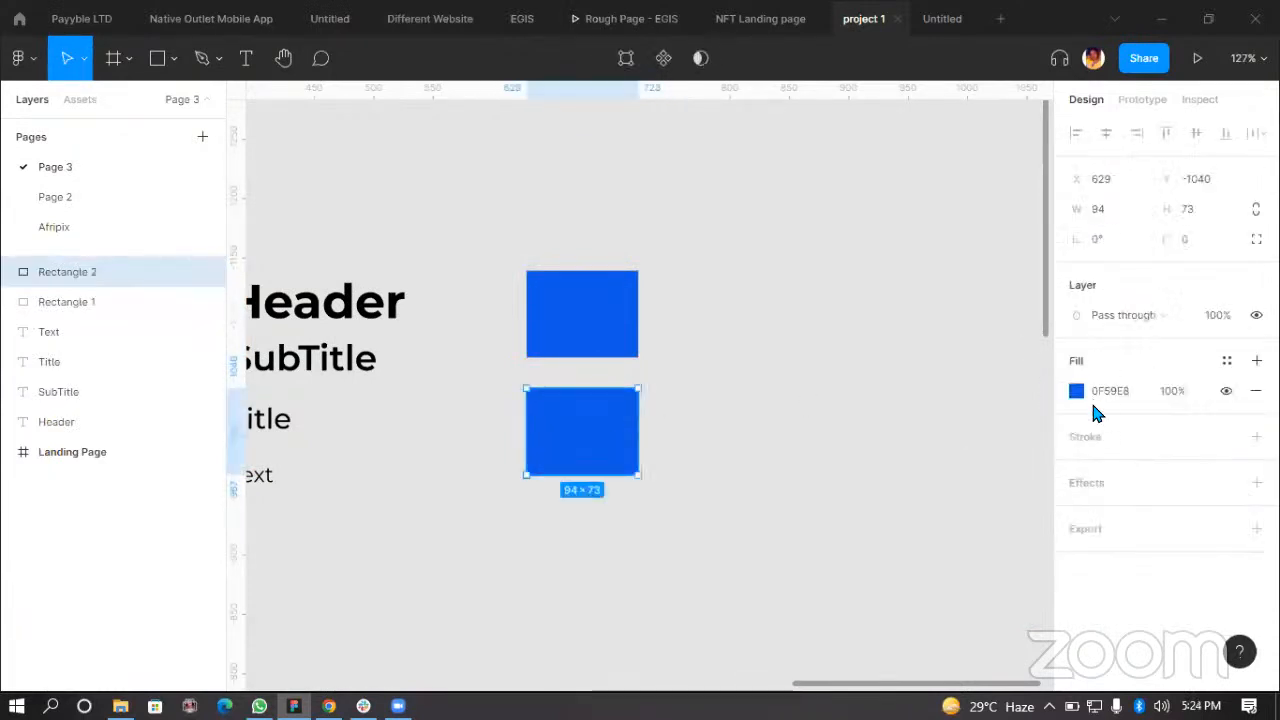
Step: Change the lower rectangle's fill to dark blue-grey 2E3442
left_click(1075, 391)
left_click_drag(1039, 245, 946, 316)
left_click_drag(910, 395, 899, 395)
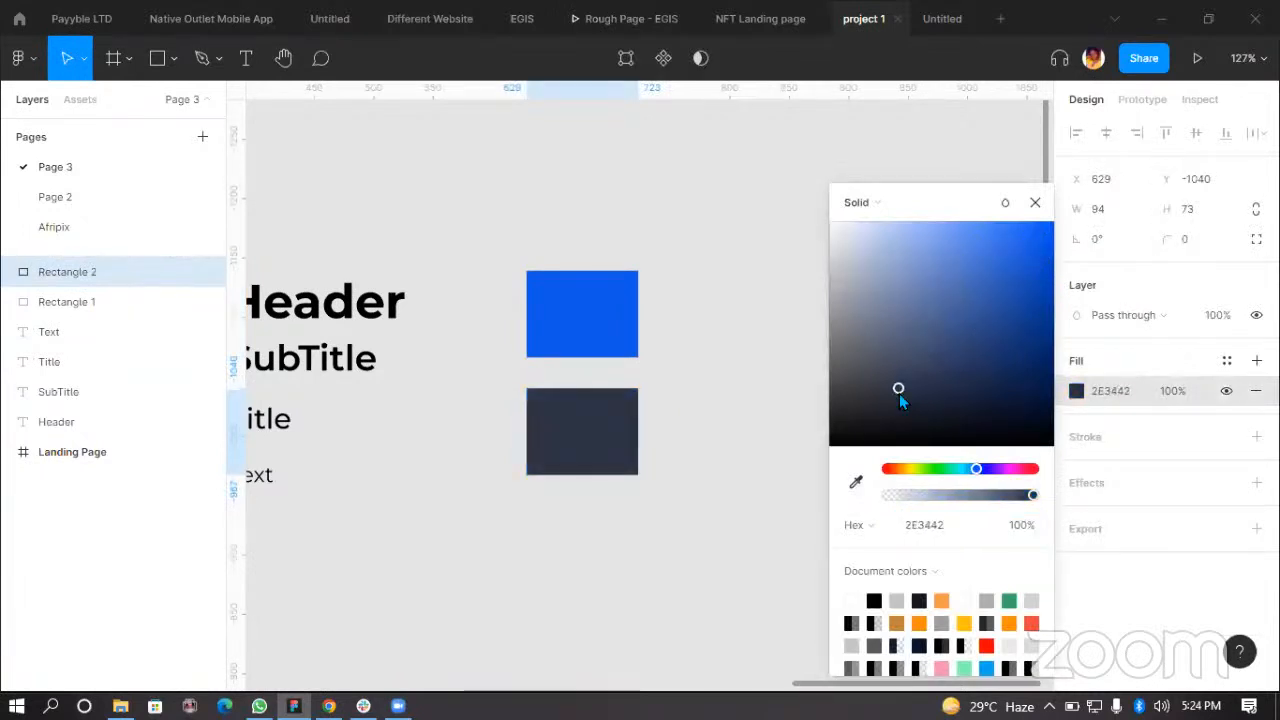
left_click(800, 280)
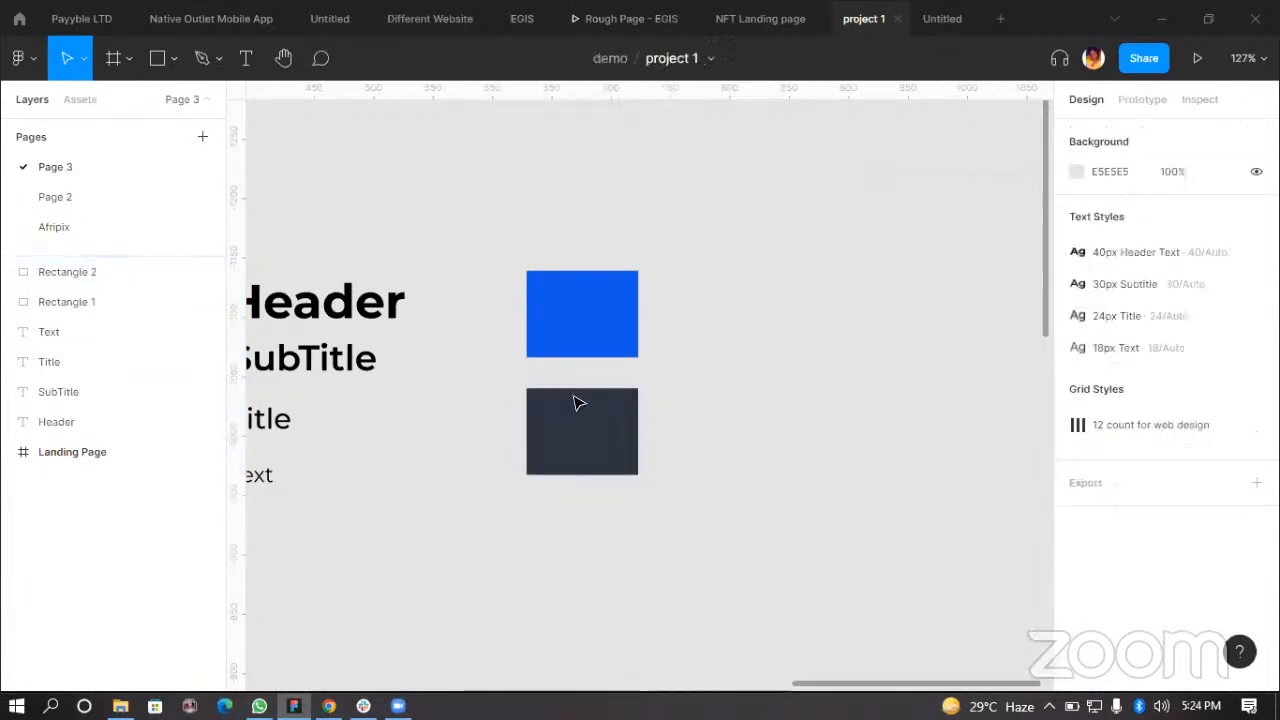
Step: Duplicate the dark rectangle to its right and fill the copy white FFFFFF
left_click(572, 432)
left_click_drag(620, 432, 745, 431)
left_click(1076, 391)
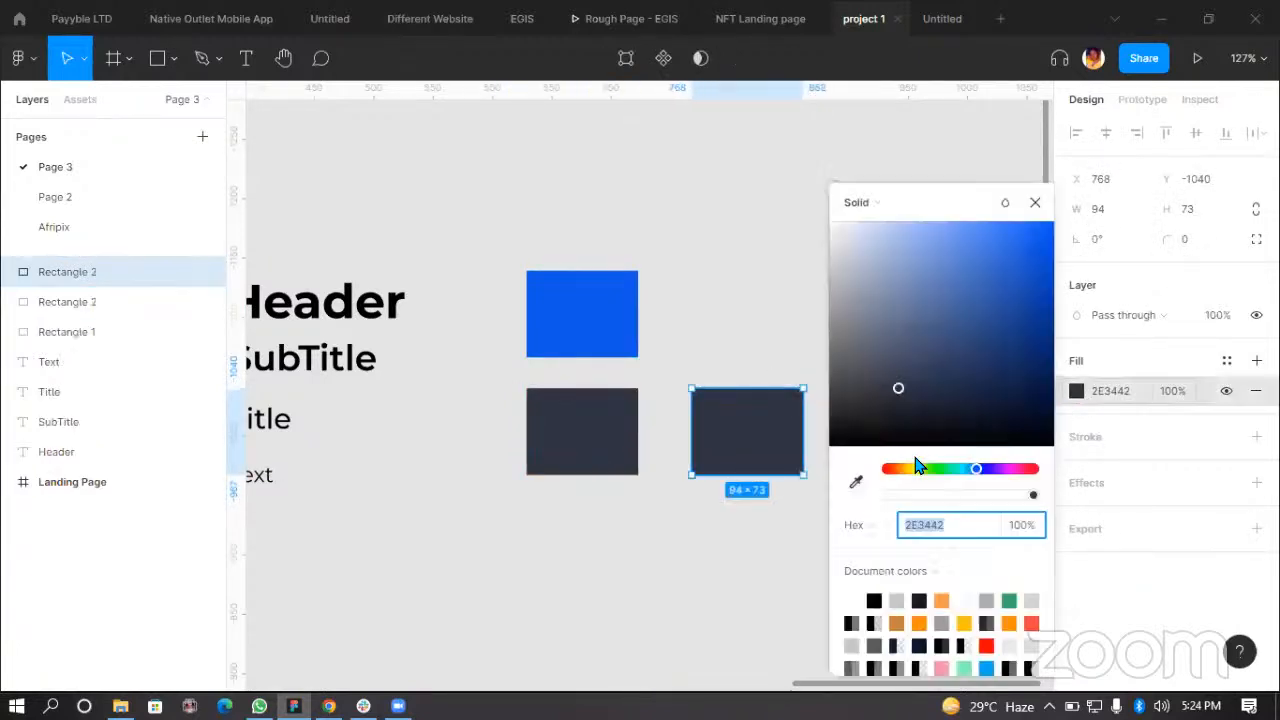
left_click_drag(897, 390, 828, 200)
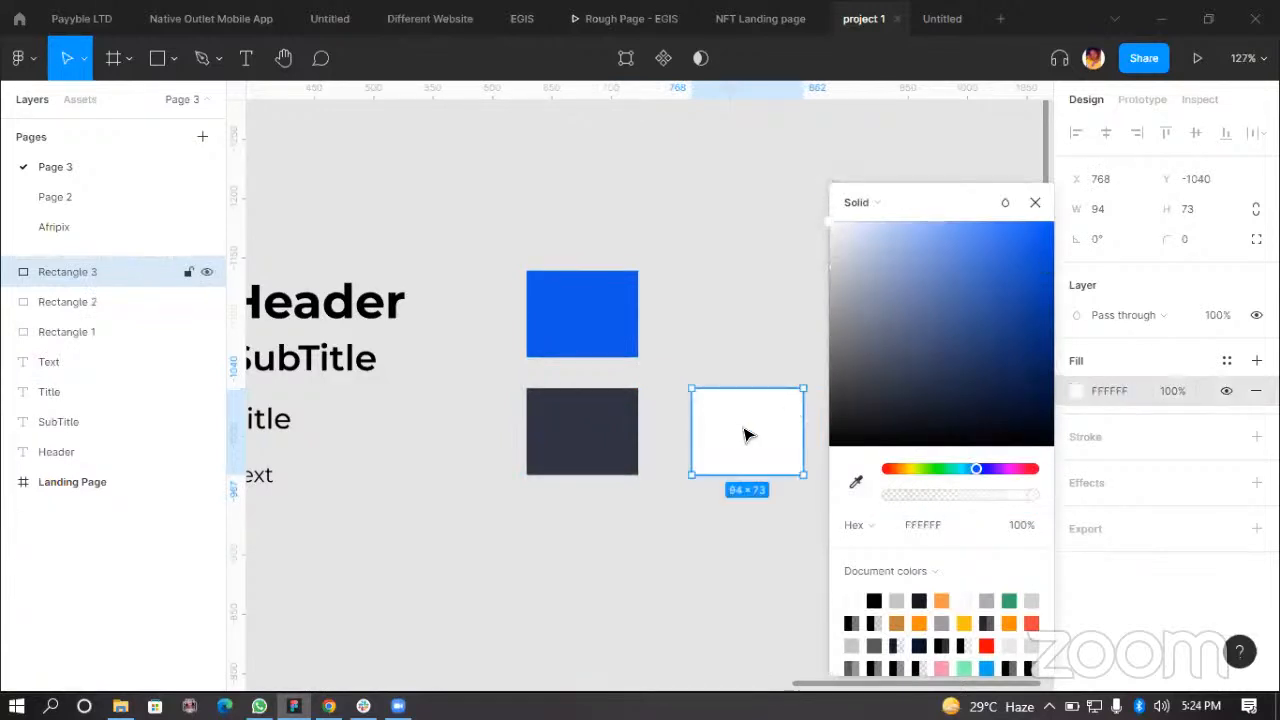
left_click(1035, 202)
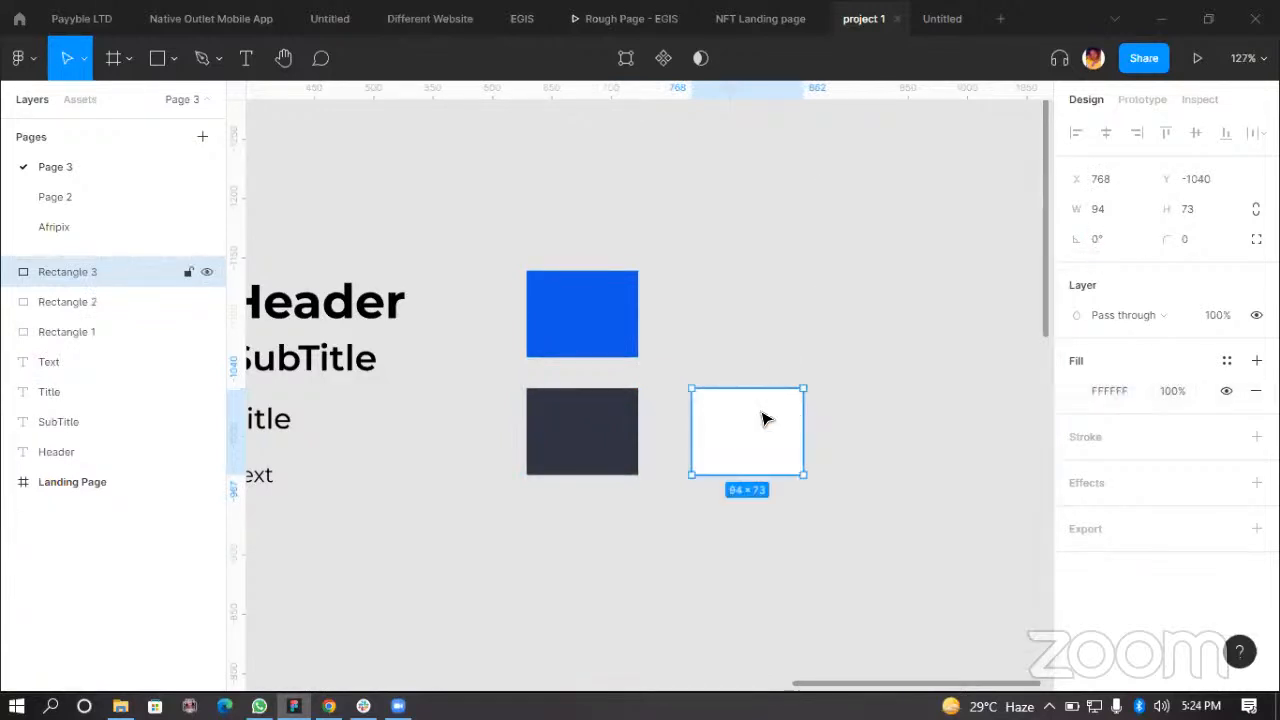
Step: Duplicate the white rectangle above itself and fill the copy light grey D9D9D9
left_click_drag(760, 400, 778, 306)
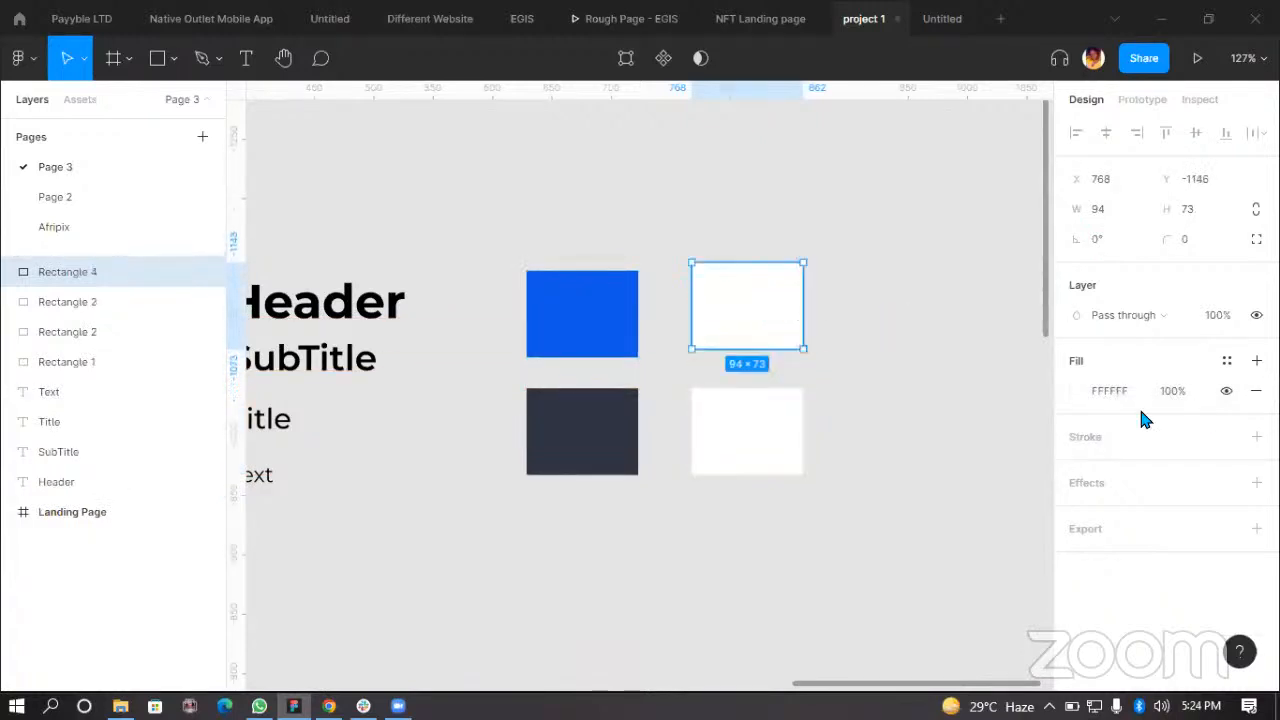
left_click(1076, 392)
left_click_drag(832, 230, 828, 262)
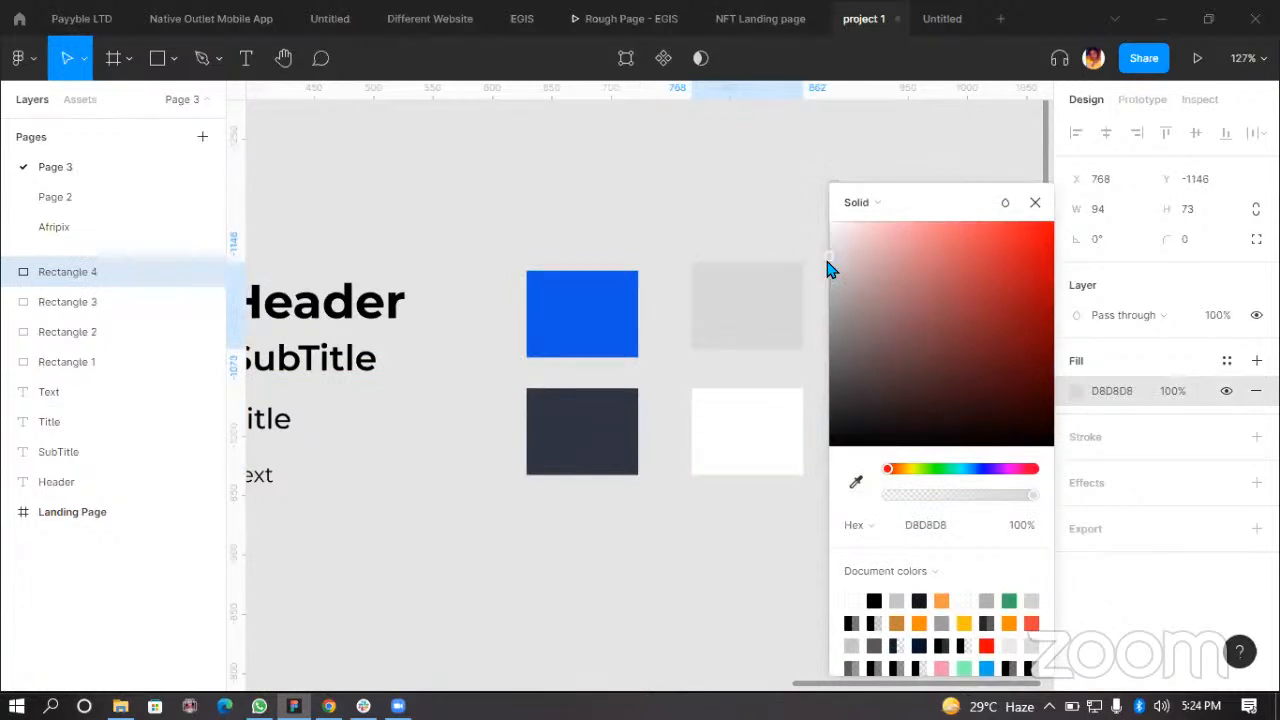
left_click(1035, 202)
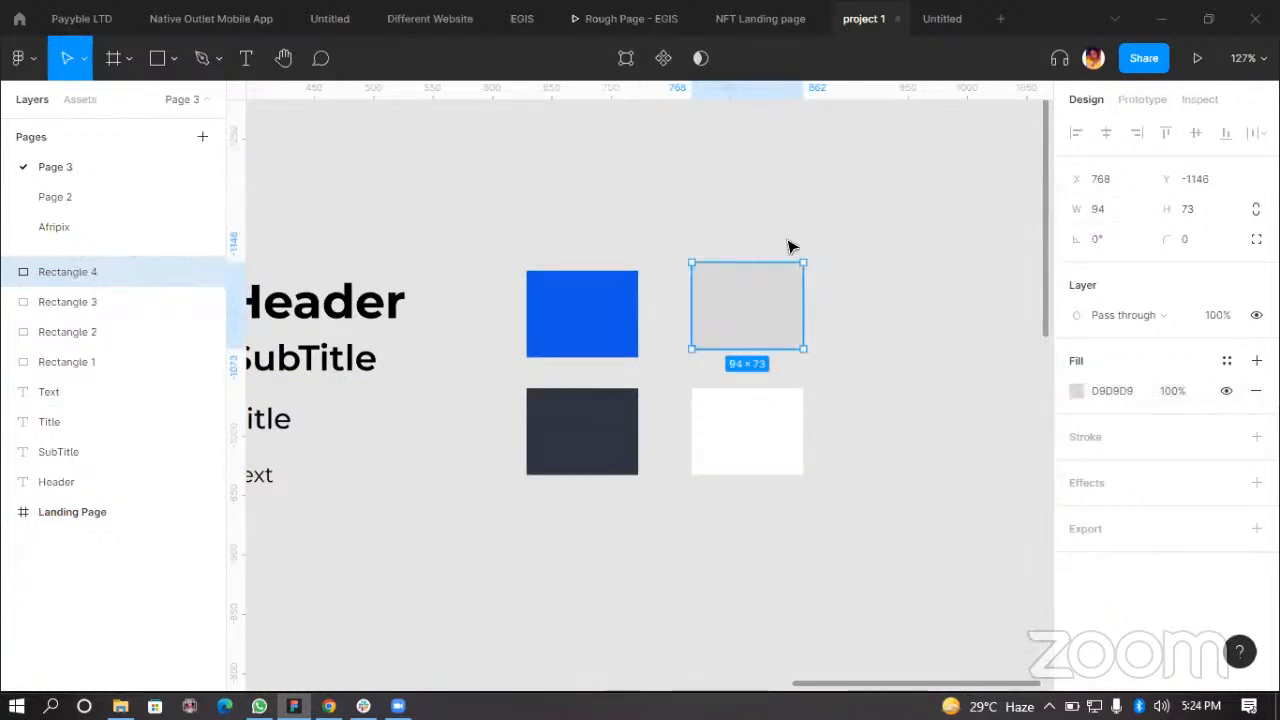
left_click(838, 352)
Step: Change the lower-left rectangle's fill to near-black 151618
scroll(851, 343, "up", 4)
scroll(854, 348, "down", 2)
scroll(866, 455, "down", 4)
scroll(866, 455, "down", 2)
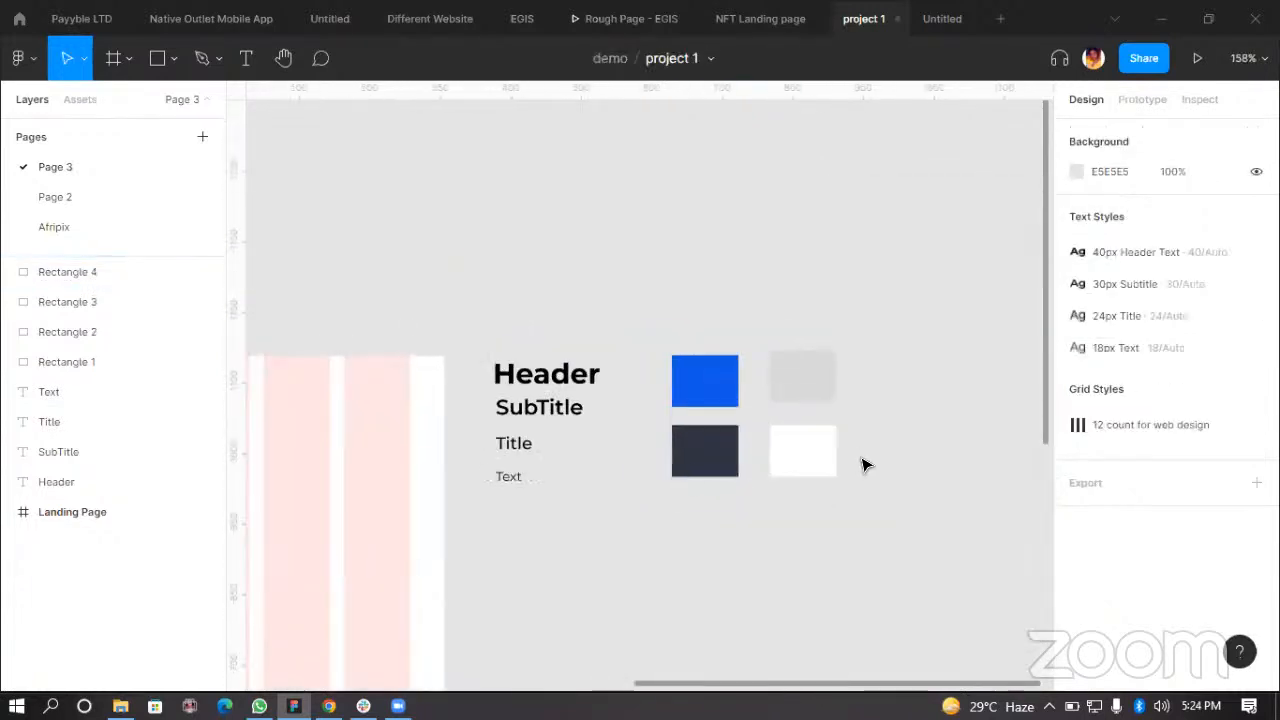
scroll(729, 357, "up", 3)
left_click(720, 471)
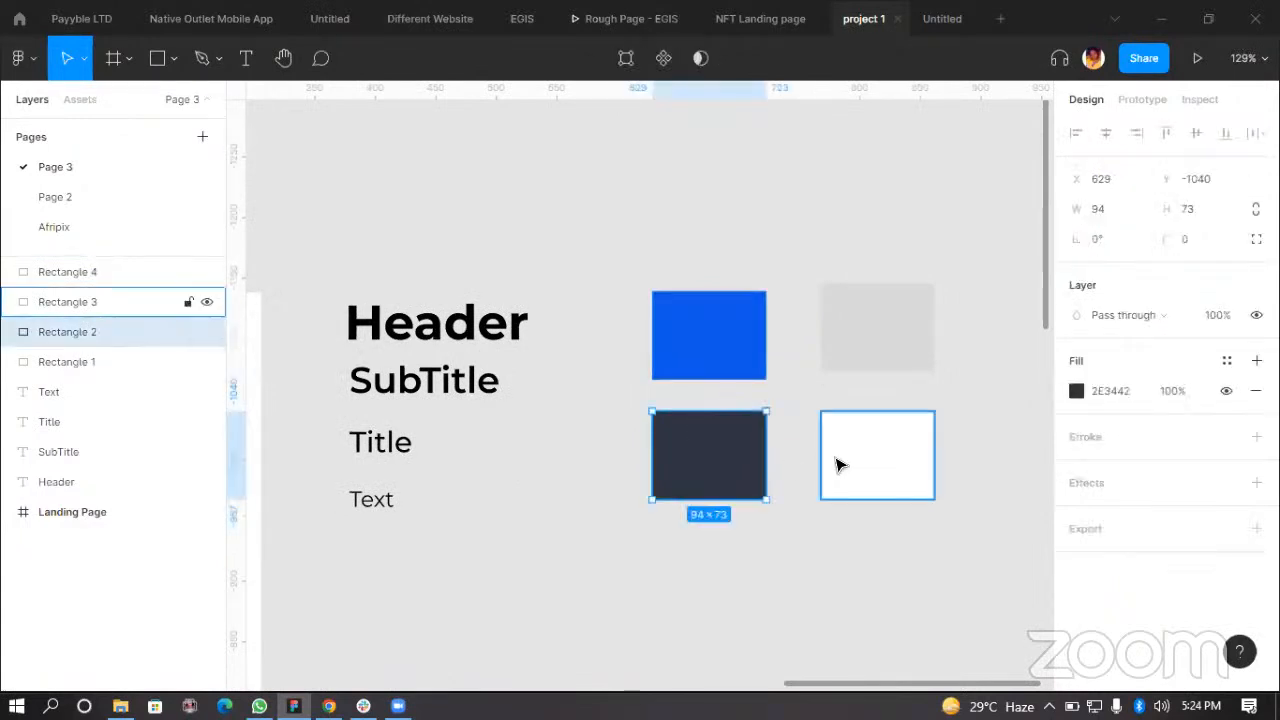
left_click(1076, 391)
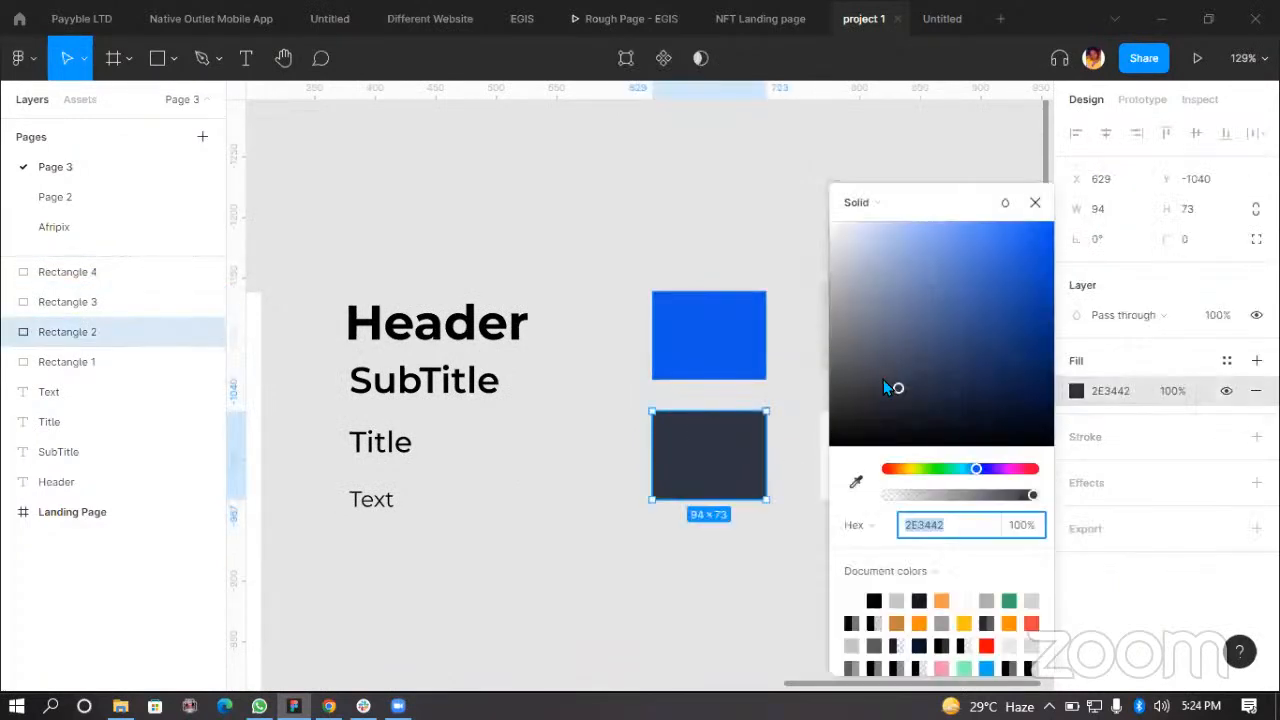
left_click_drag(897, 389, 867, 426)
left_click(1035, 203)
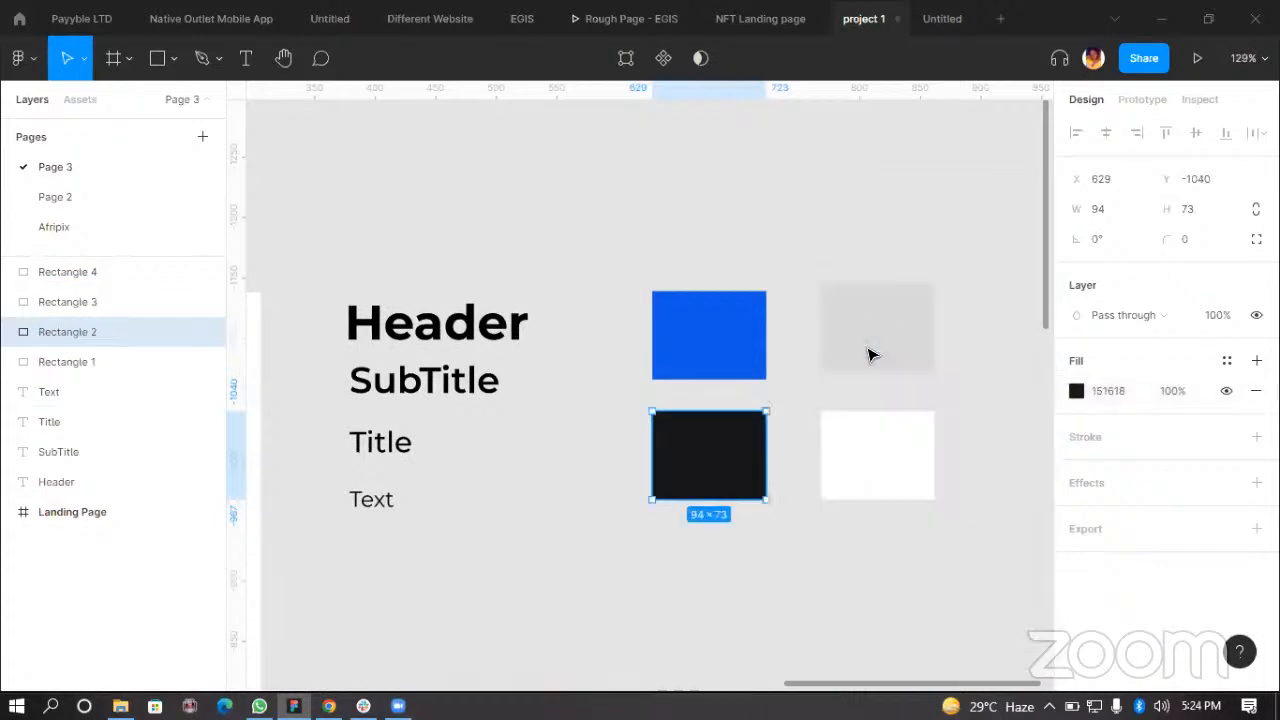
Step: Recolor the upper-right rectangle to grey 898B8E and nudge it slightly upward
left_click(866, 352)
left_click(1076, 391)
left_click_drag(834, 257, 834, 250)
left_click_drag(489, 194, 373, 179)
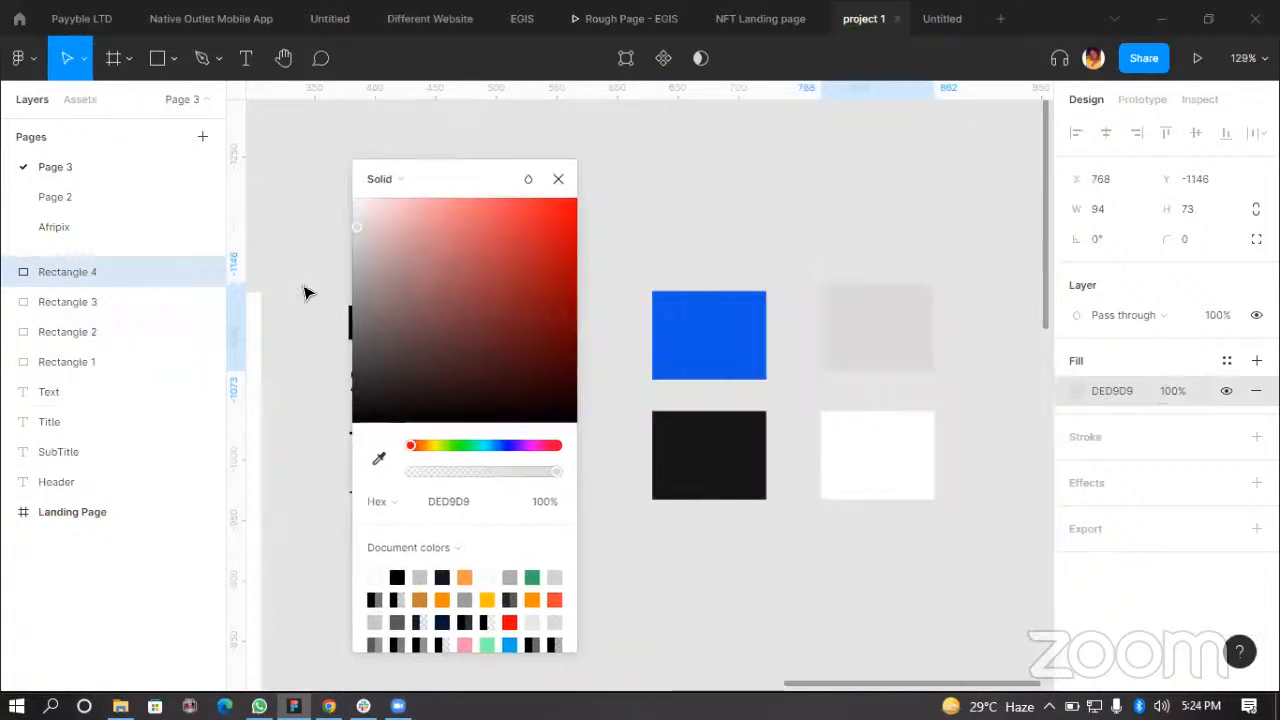
left_click(379, 458)
left_click(704, 345)
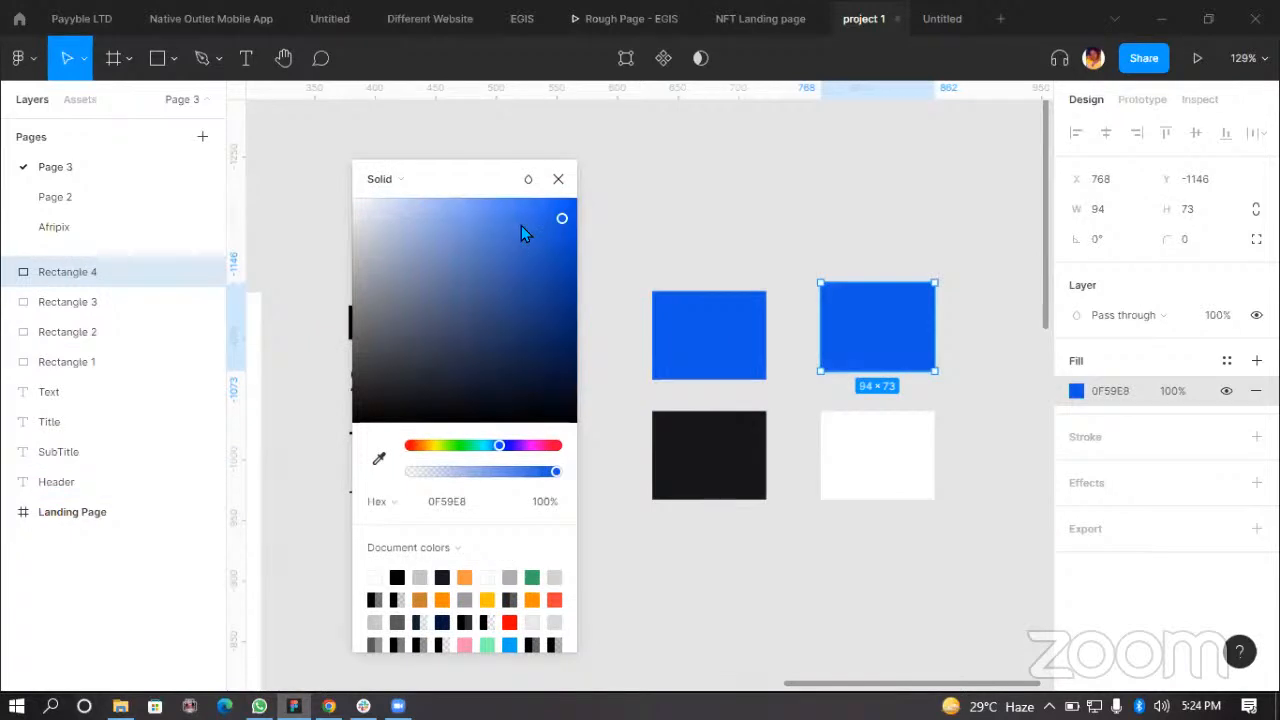
left_click_drag(555, 223, 361, 303)
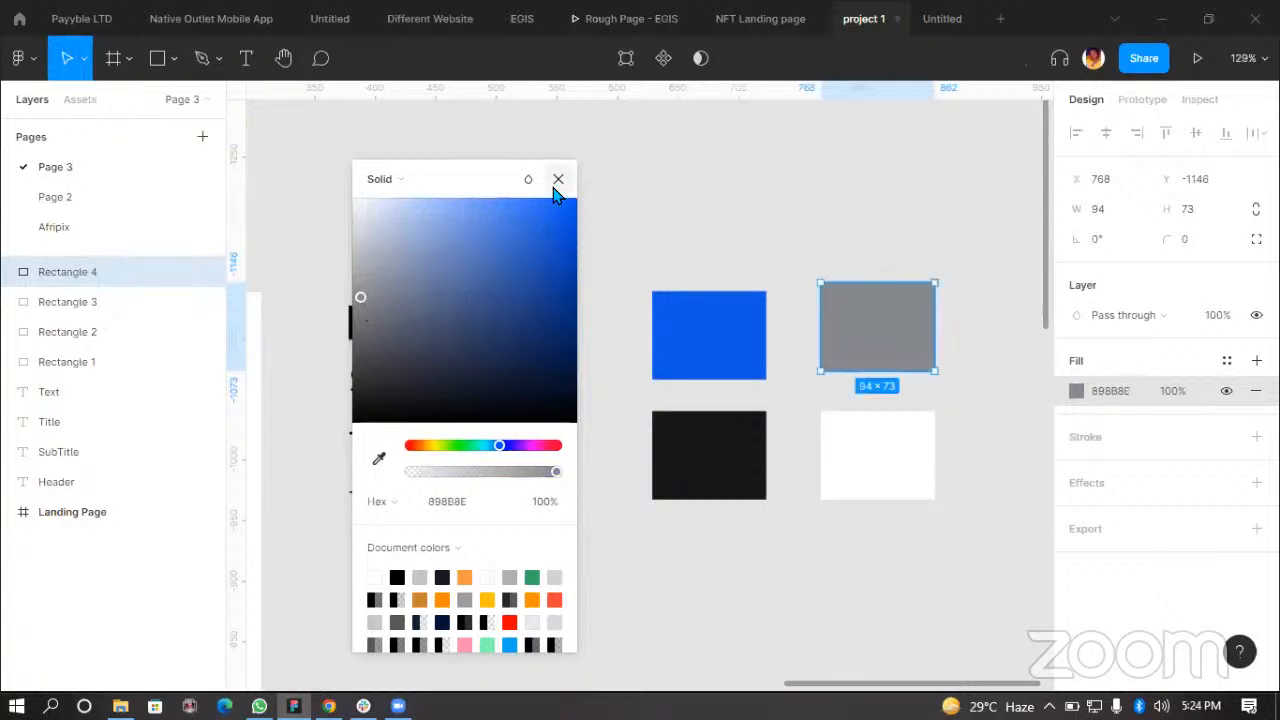
left_click(911, 222)
left_click_drag(885, 329, 892, 298)
left_click(990, 246)
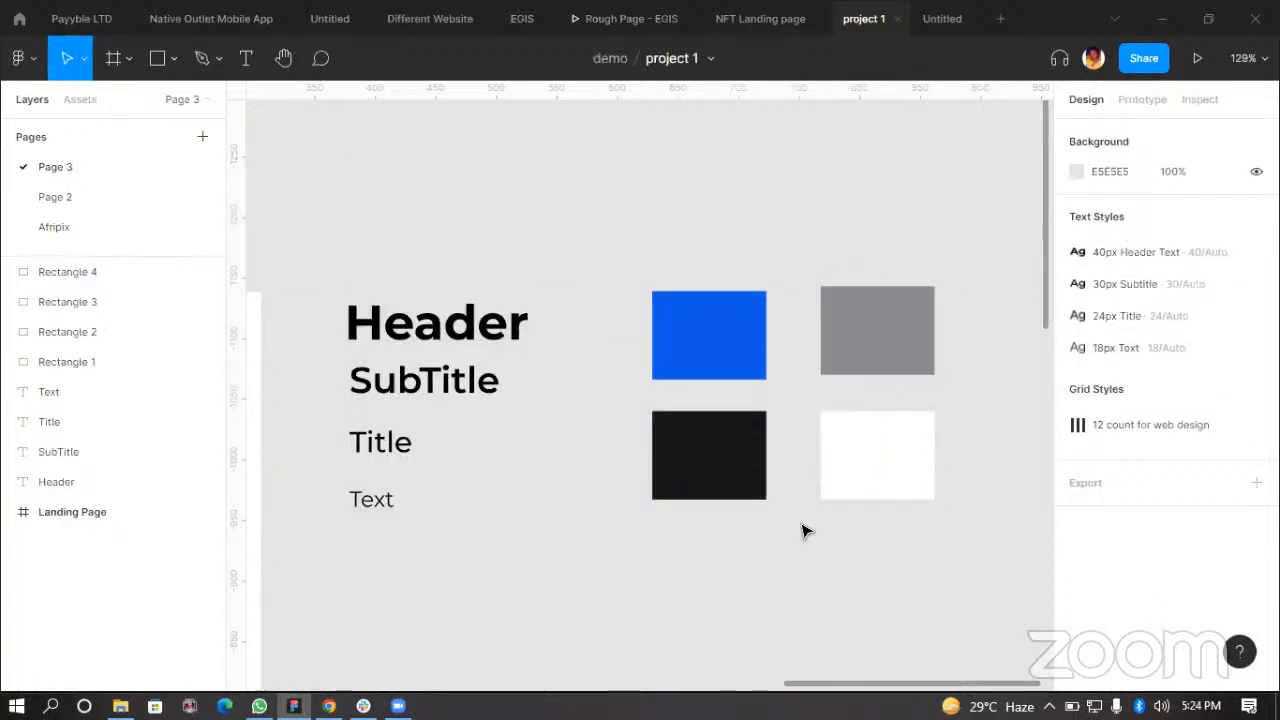
Step: Nudge the blue rectangle slightly upward
scroll(766, 354, "up", 2, "ctrl")
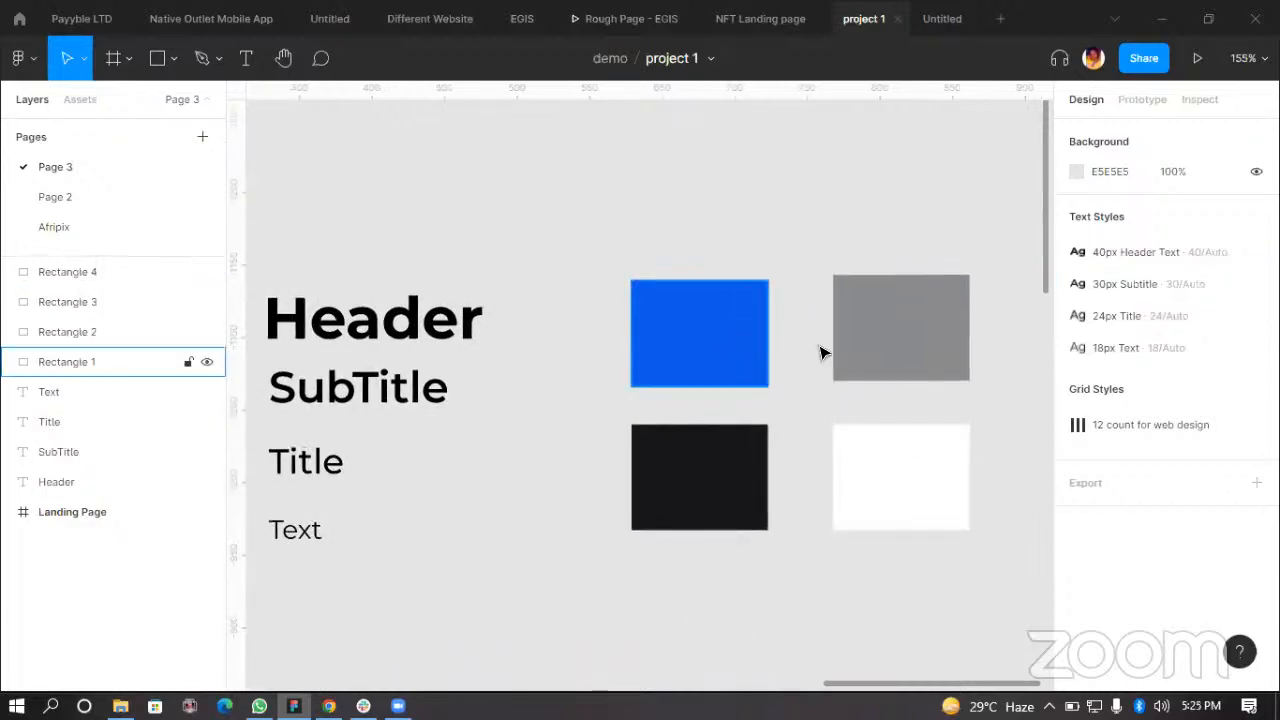
left_click(762, 356)
scroll(348, 388, "down", 3, "ctrl")
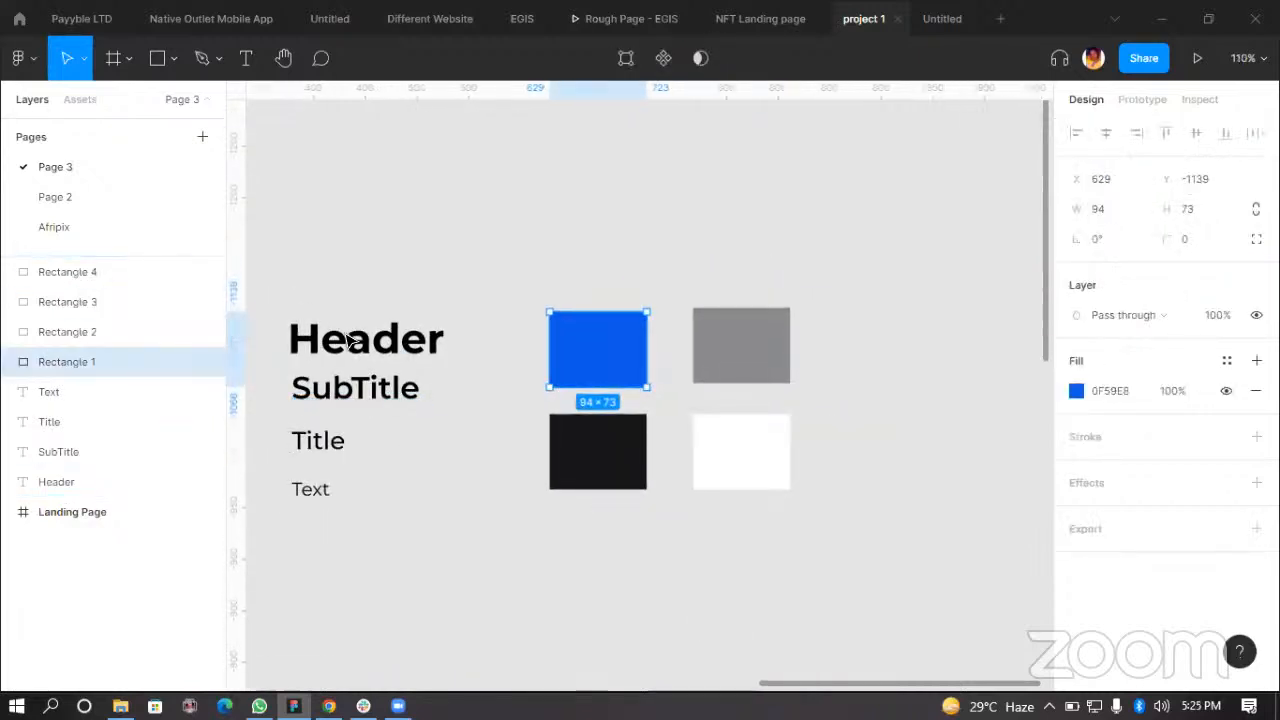
scroll(370, 480, "left", 3)
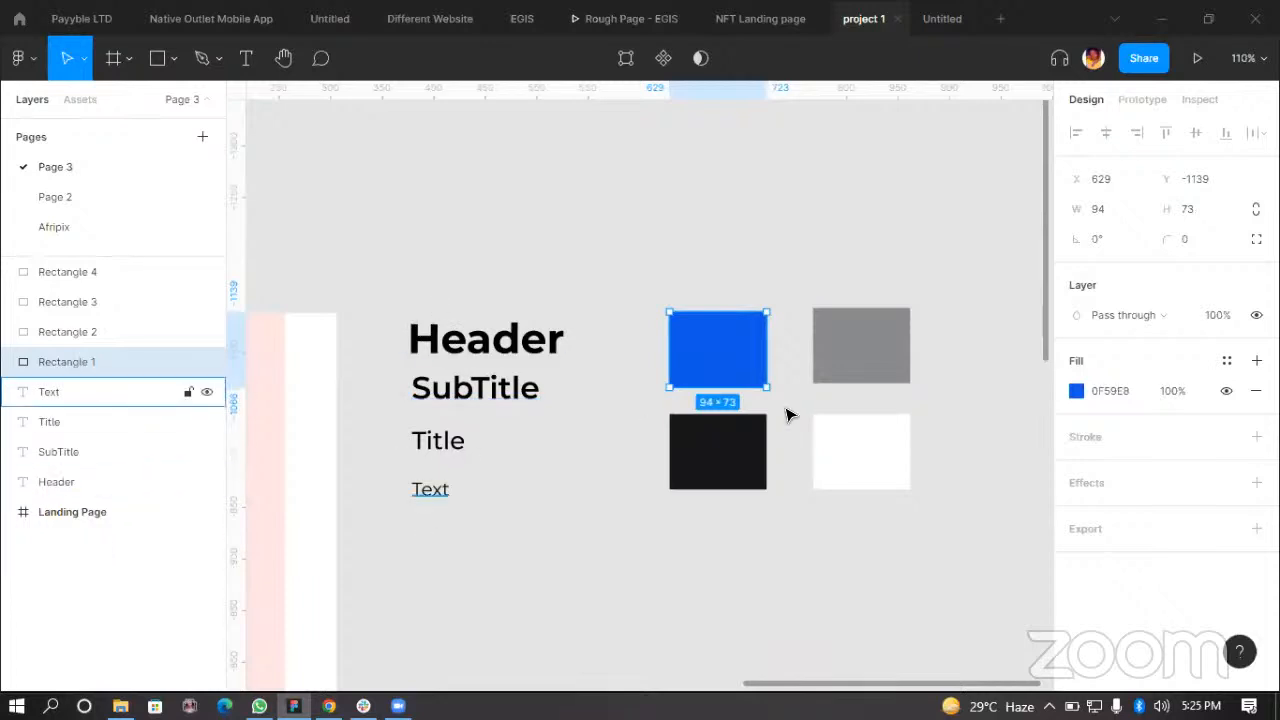
scroll(820, 337, "up", 5, "ctrl")
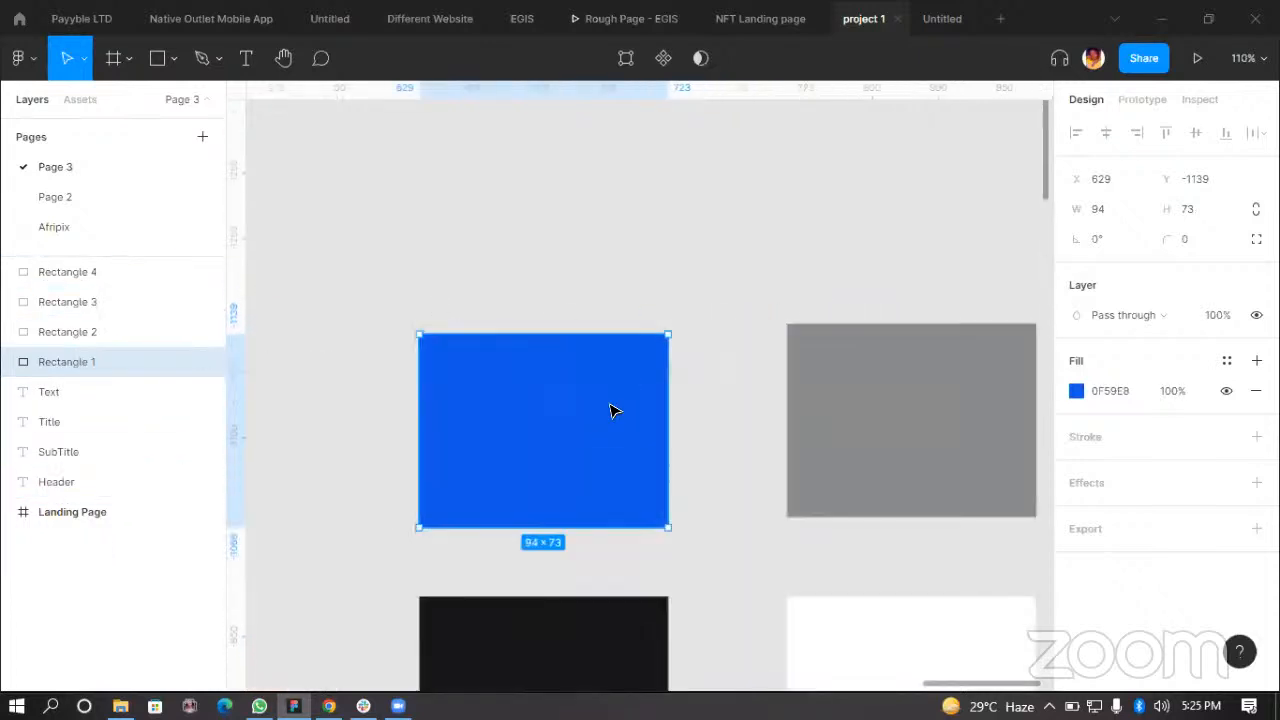
mouse_move(563, 406)
left_mouse_down()
mouse_move(677, 405)
mouse_move(551, 388)
left_mouse_up()
scroll(560, 405, "down", 3, "ctrl")
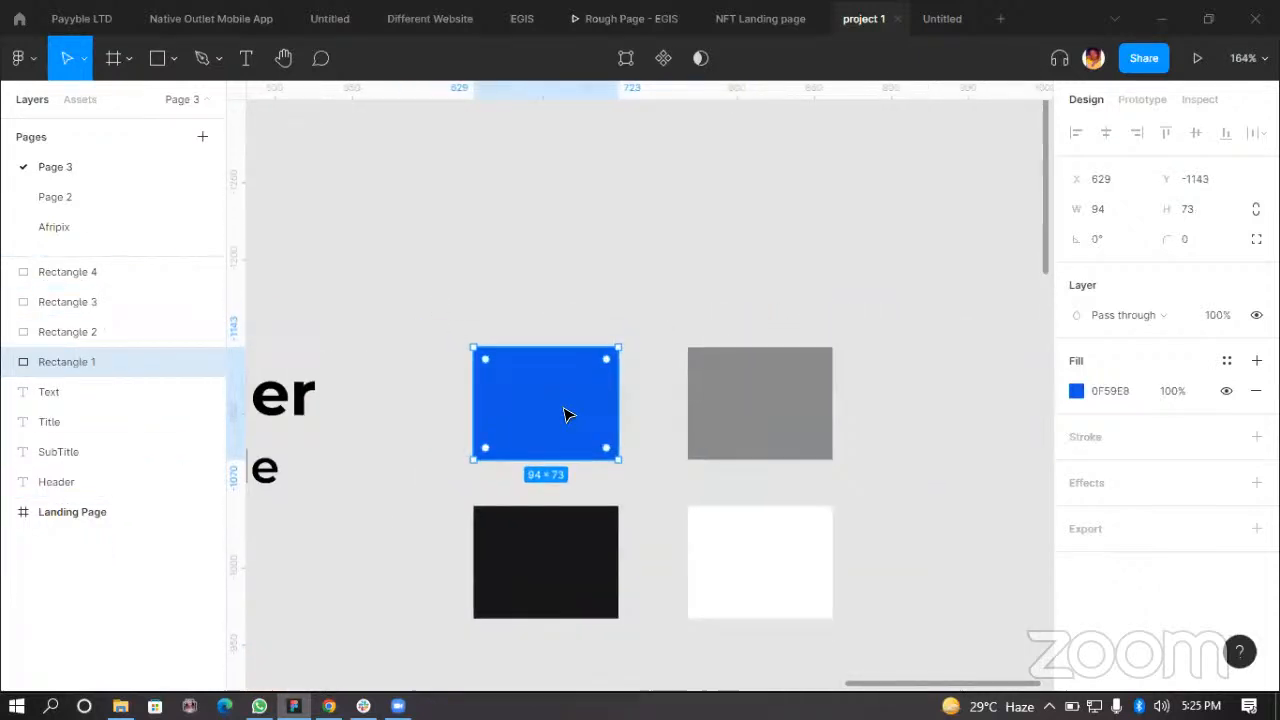
left_click(1228, 361)
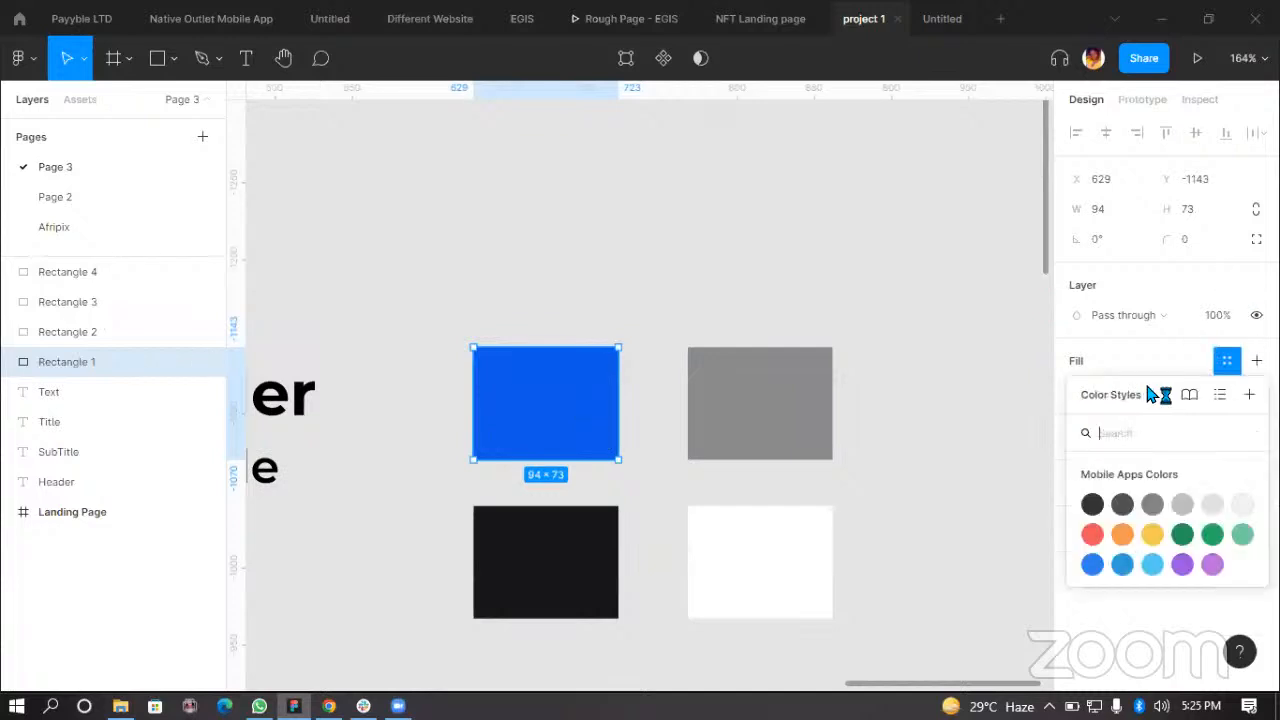
left_click(653, 392)
left_click(590, 392)
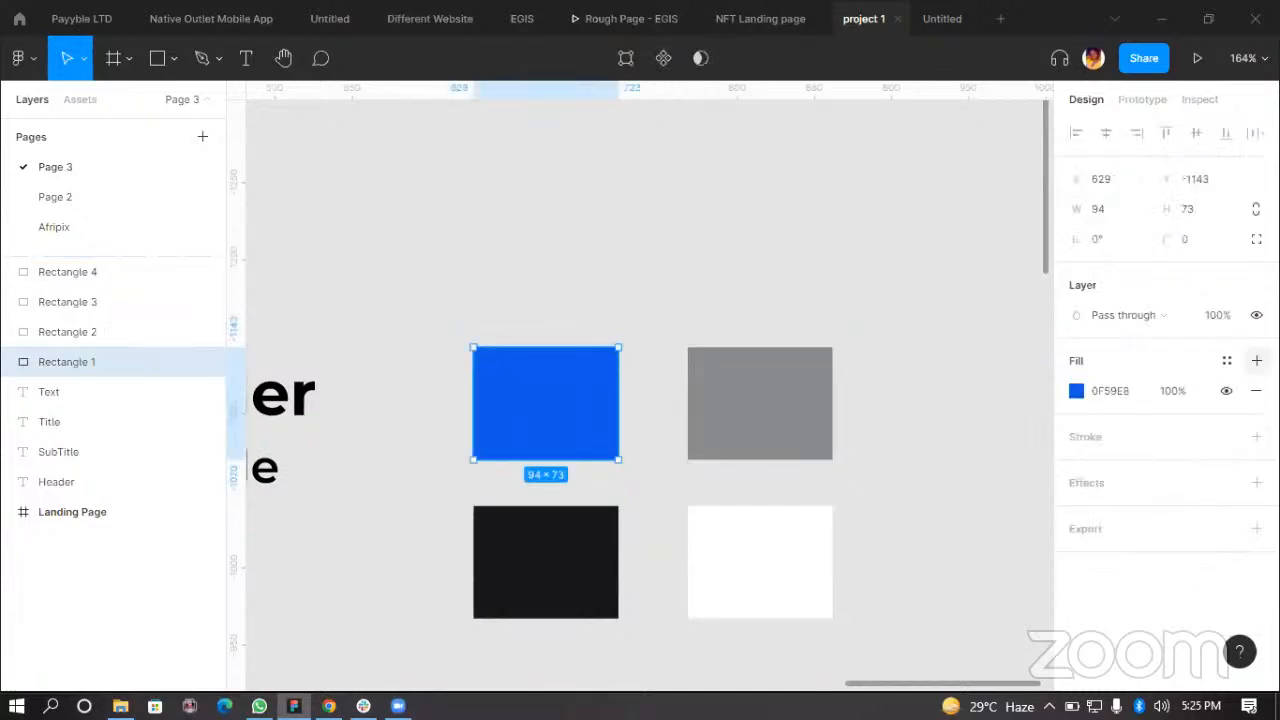
left_click(1257, 360)
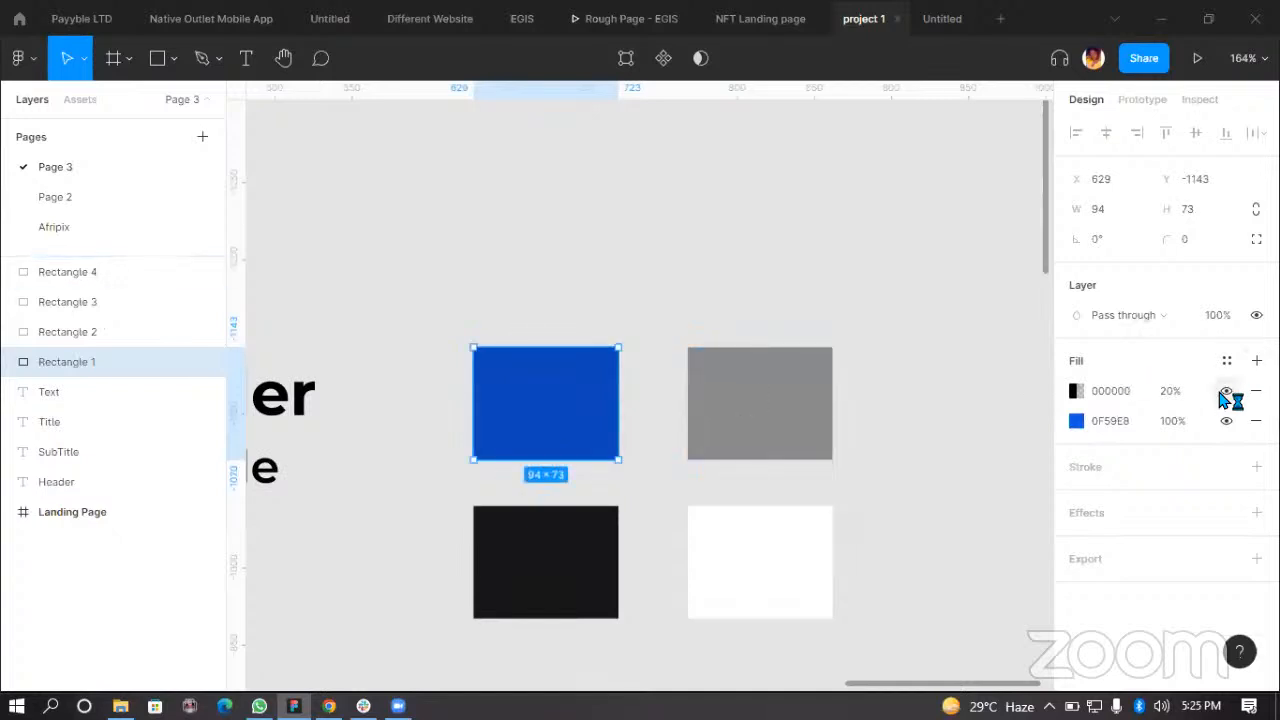
left_click(1256, 390)
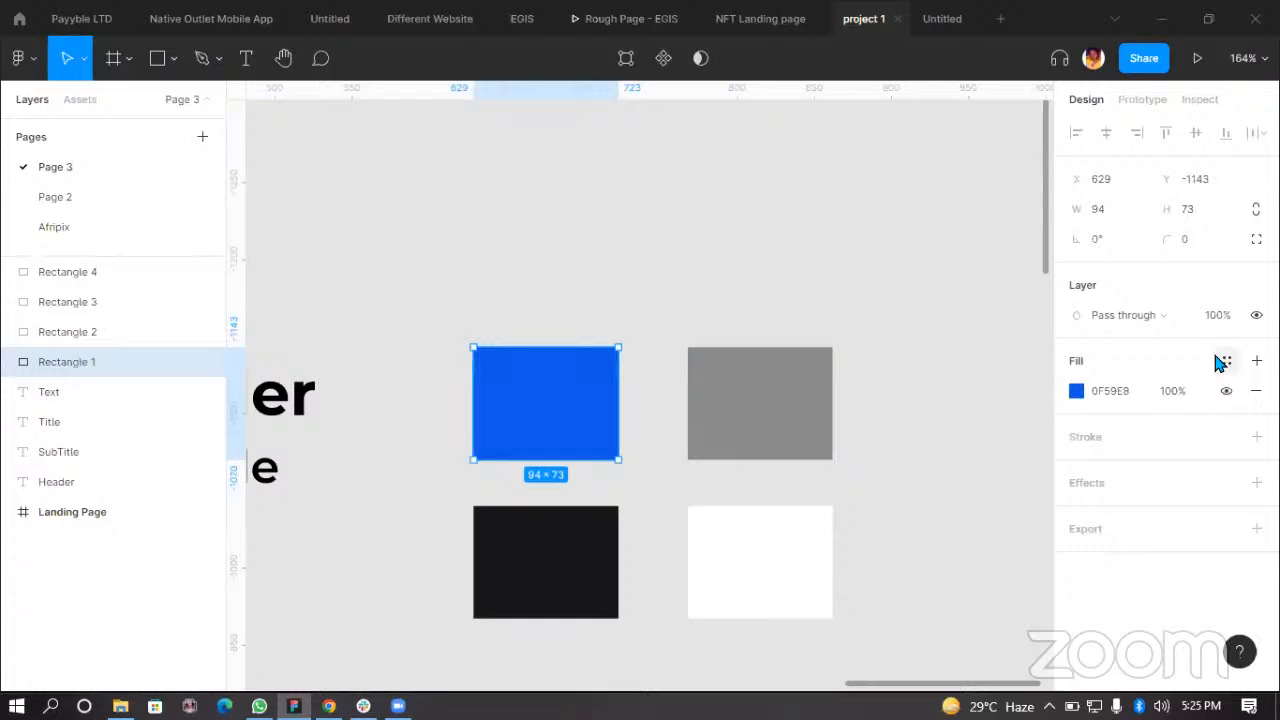
Step: Save the blue rectangle's fill as a new color style named Primary Color
left_click(1227, 360)
left_click(1247, 395)
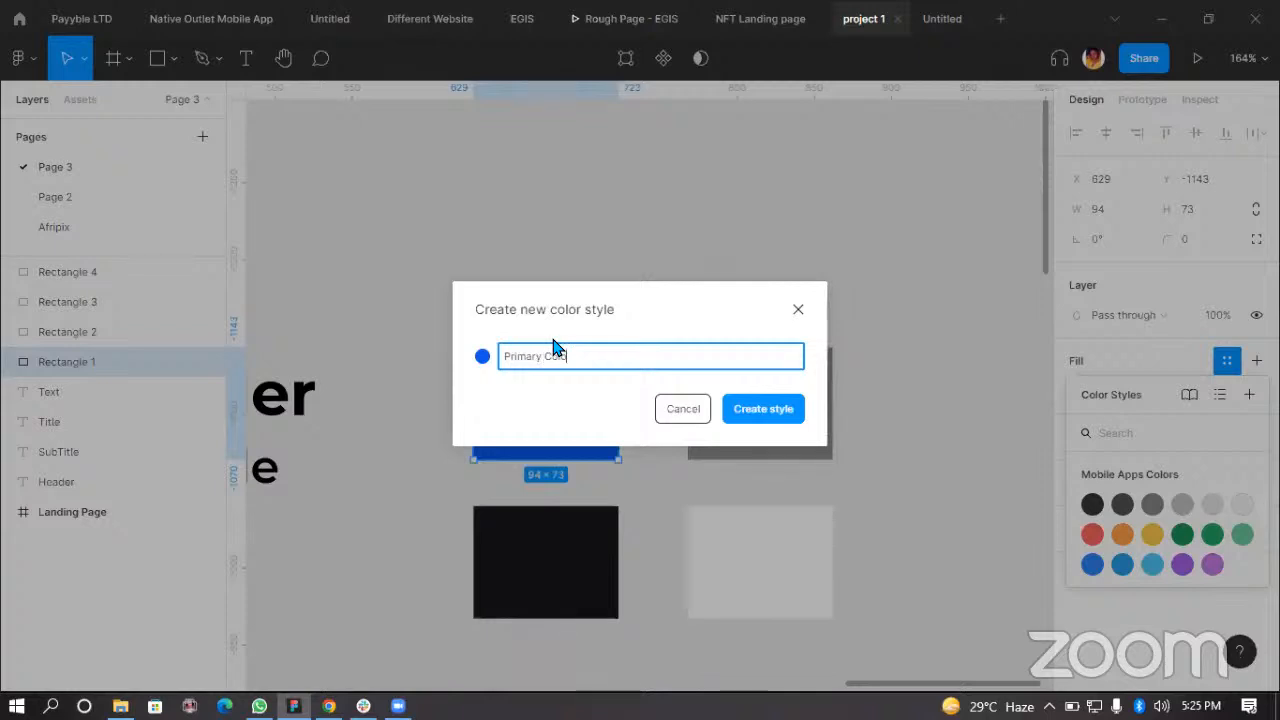
left_click(762, 409)
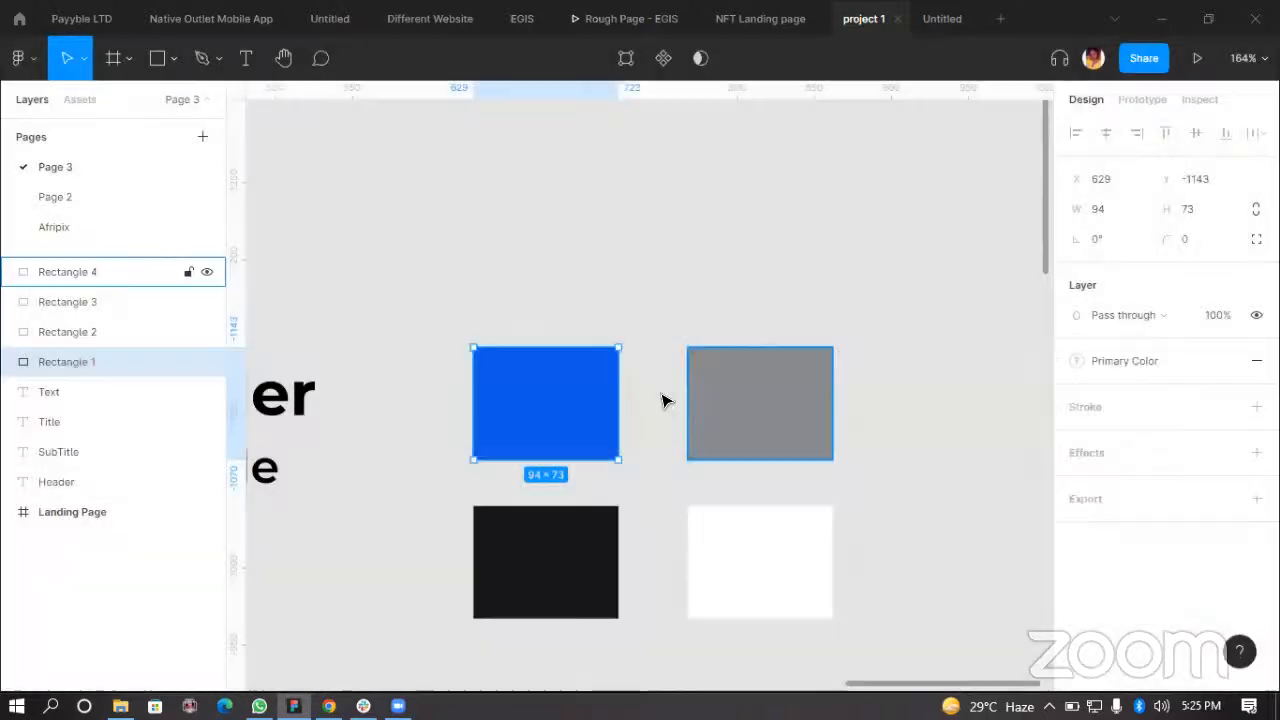
Step: Save the near-black rectangle's fill as a new color style named Secondary color
left_click(1015, 315)
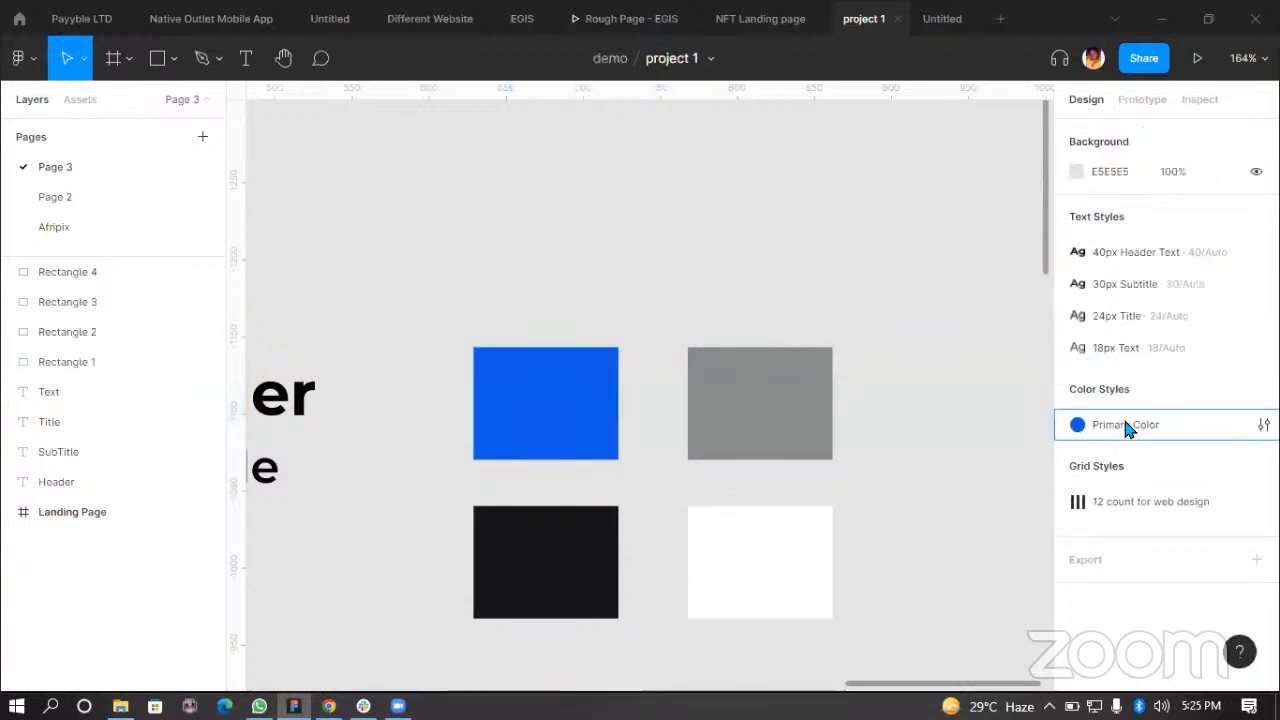
left_click(600, 545)
left_click(1227, 360)
left_click(1248, 395)
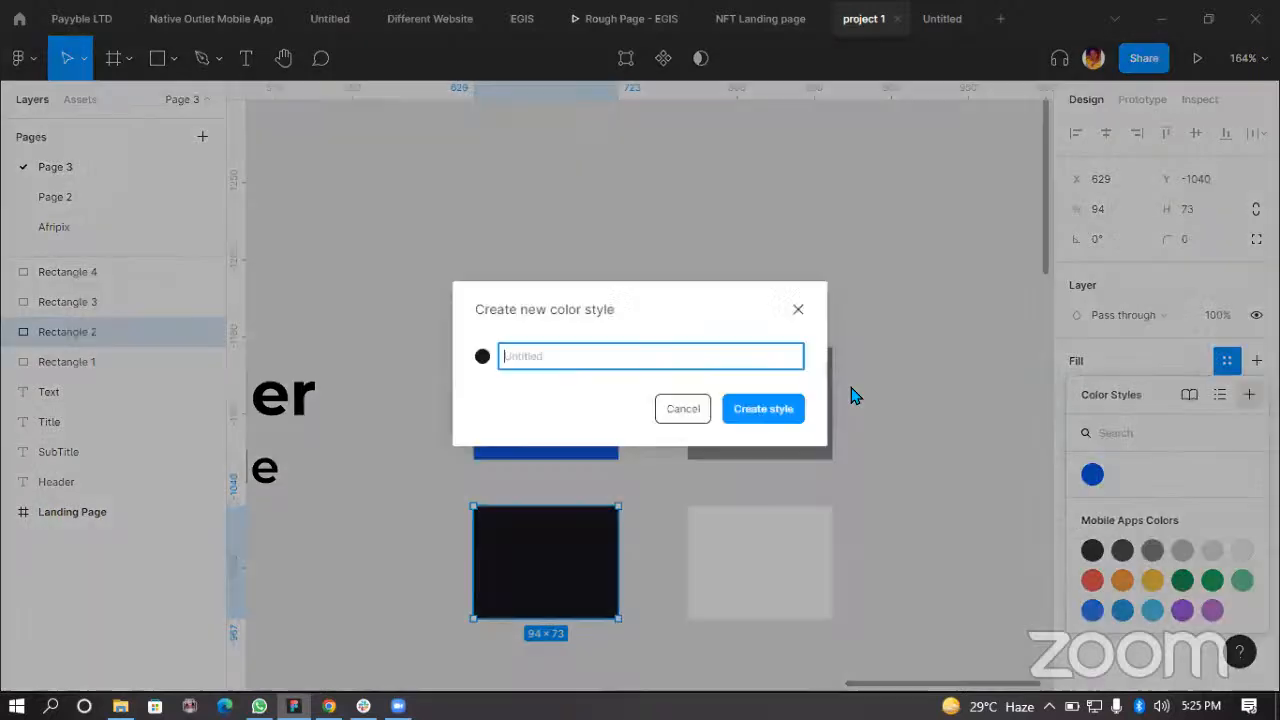
type("Secondary color")
key("Return")
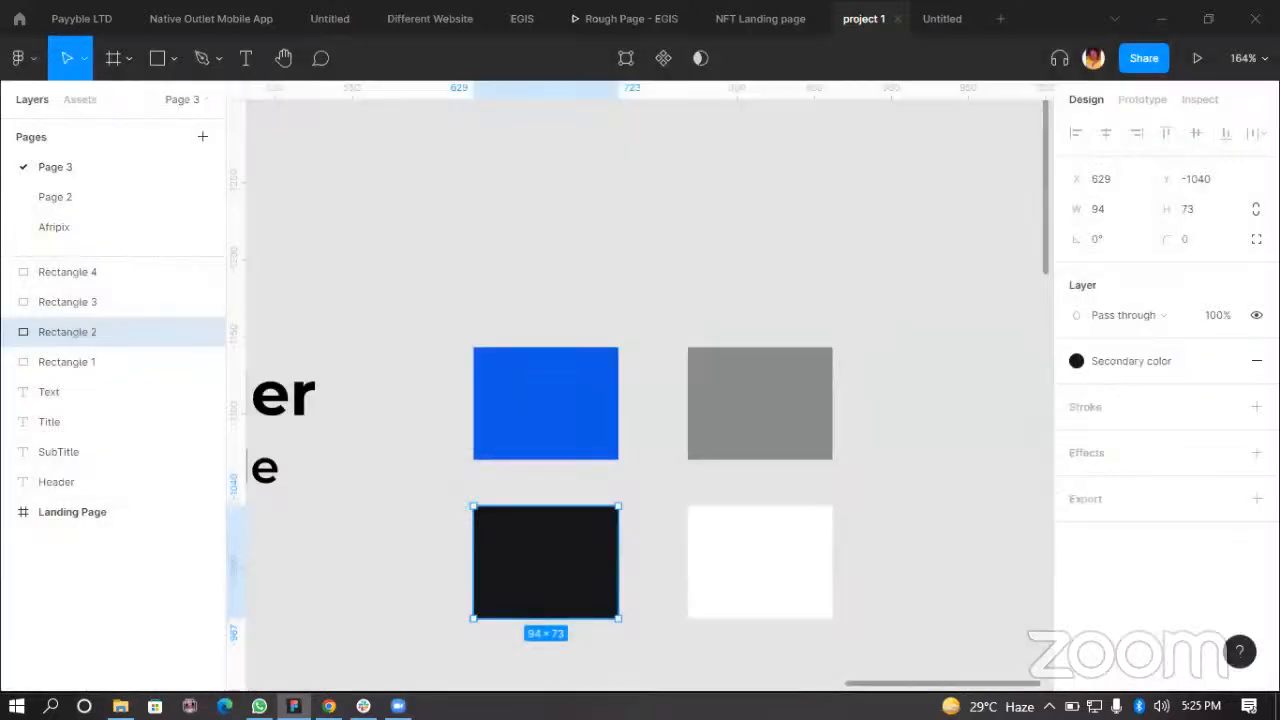
Step: Save the grey rectangle's fill as a new color style named Body Text Color
left_click(780, 420)
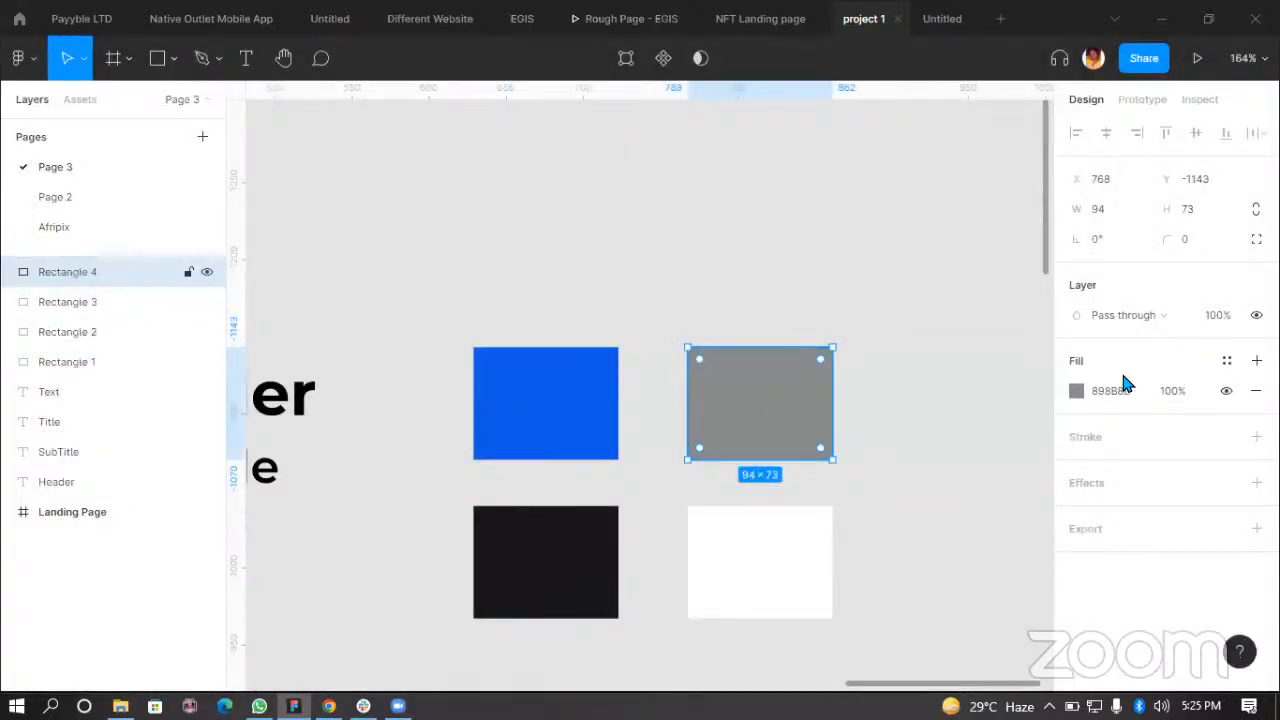
left_click(1226, 361)
left_click(1249, 394)
type("Body Text Color")
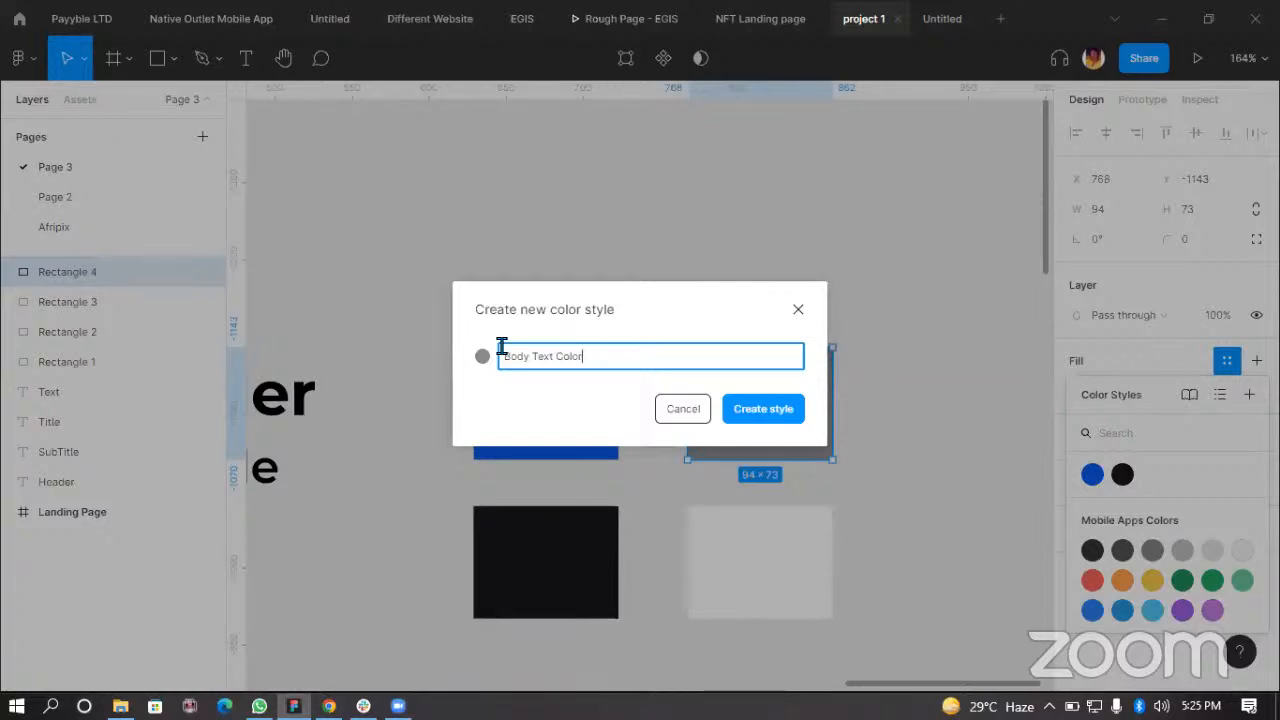
key("Return")
left_click(848, 578)
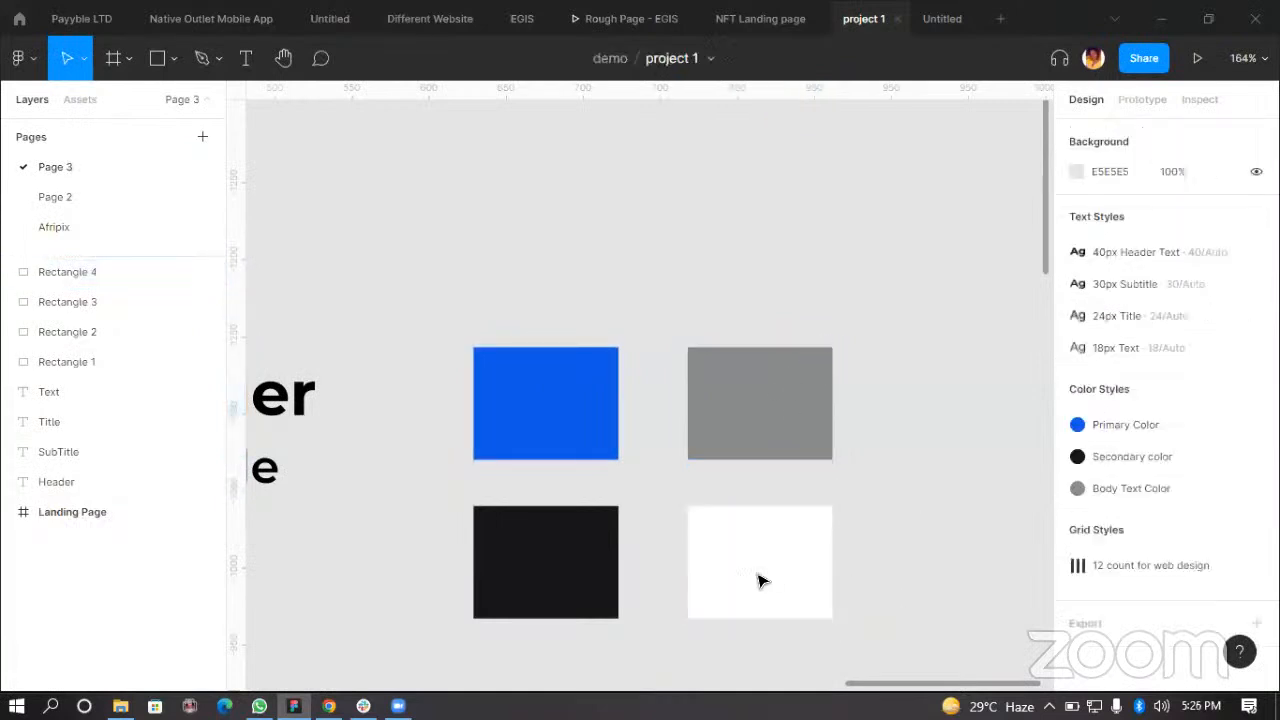
Step: Save the white rectangle's fill as a new color style named White color
left_click(760, 583)
left_click(1227, 360)
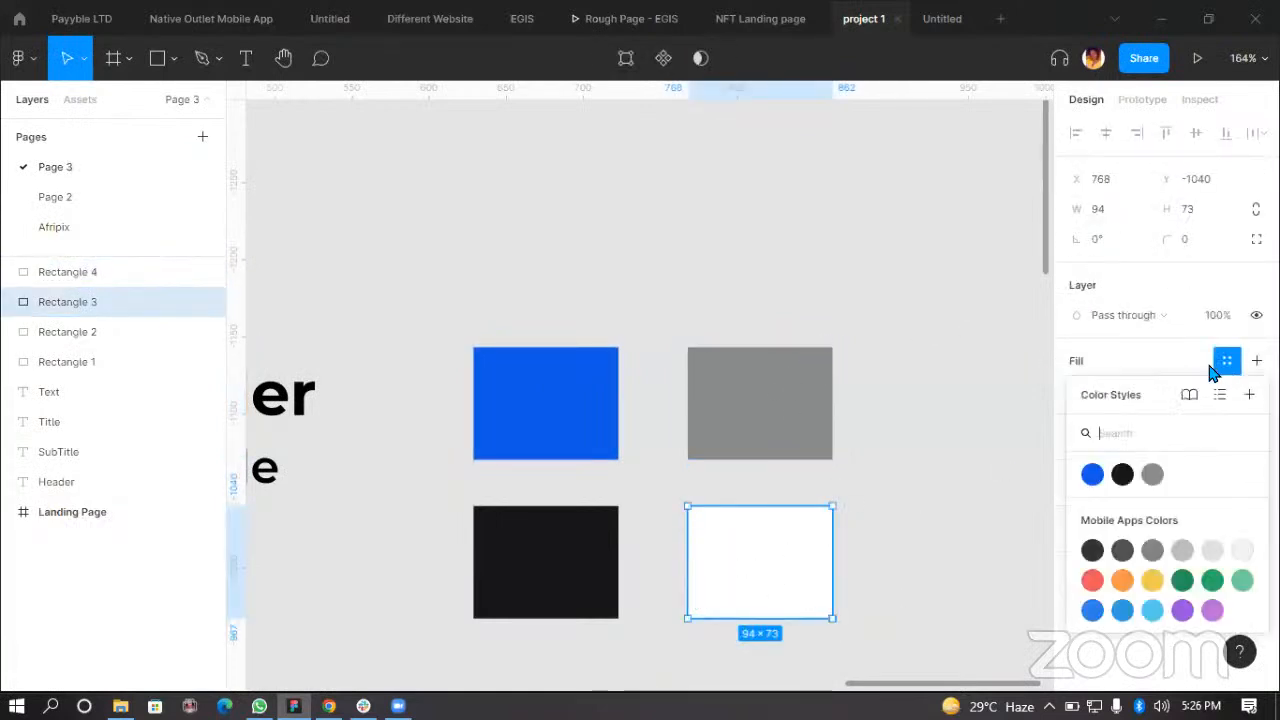
left_click(1248, 395)
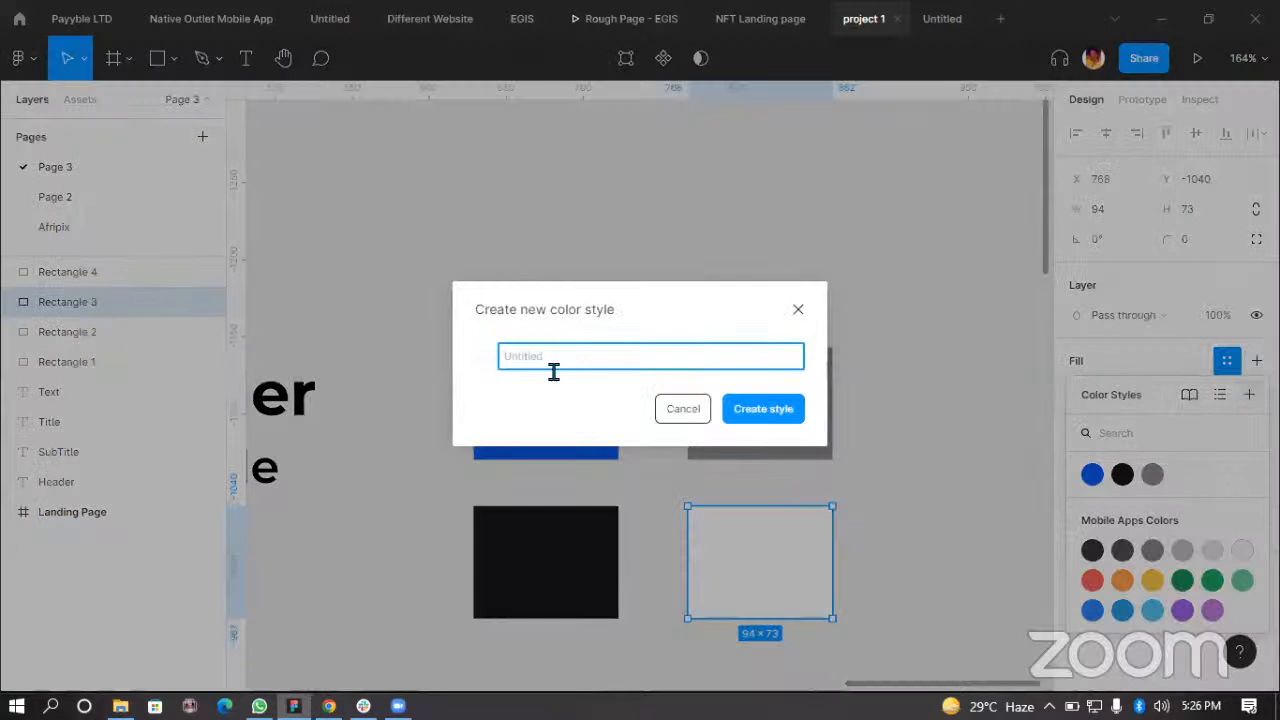
type("White color")
key("Return")
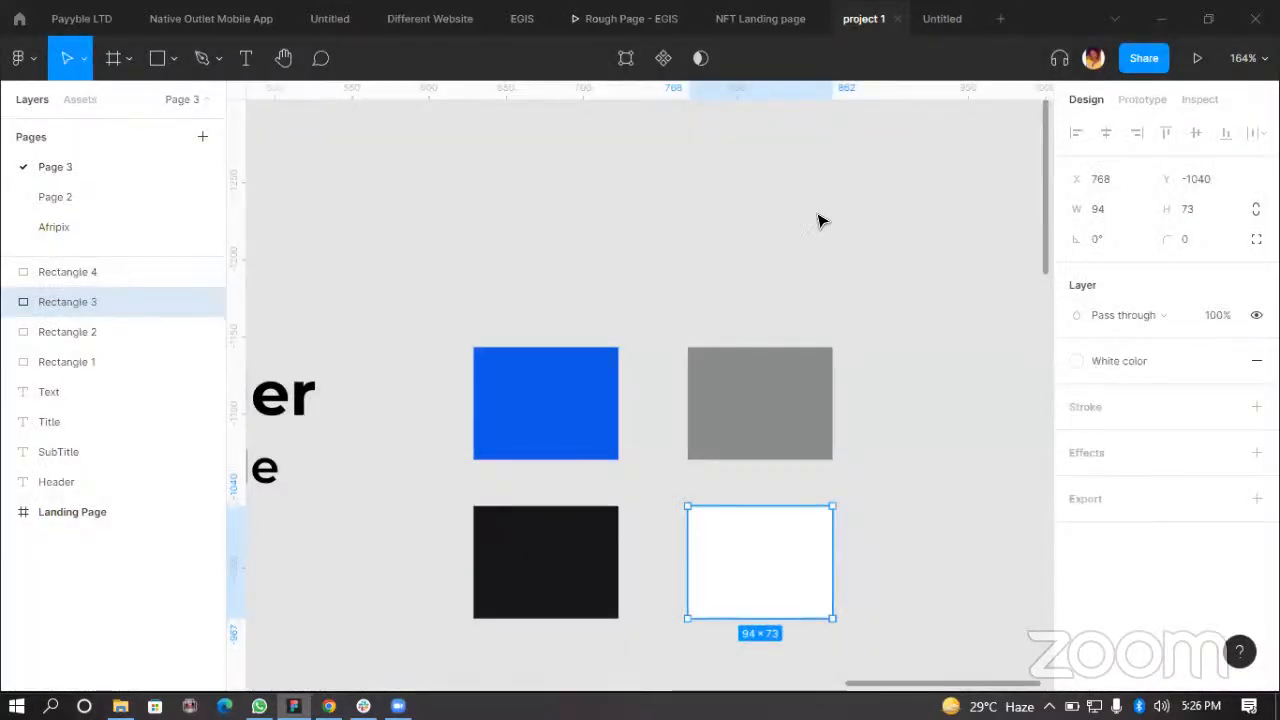
left_click(648, 279)
Step: Shift the four color swatch rectangles slightly left so they sit closer together
scroll(683, 271, "down", 3)
scroll(571, 314, "up", 3)
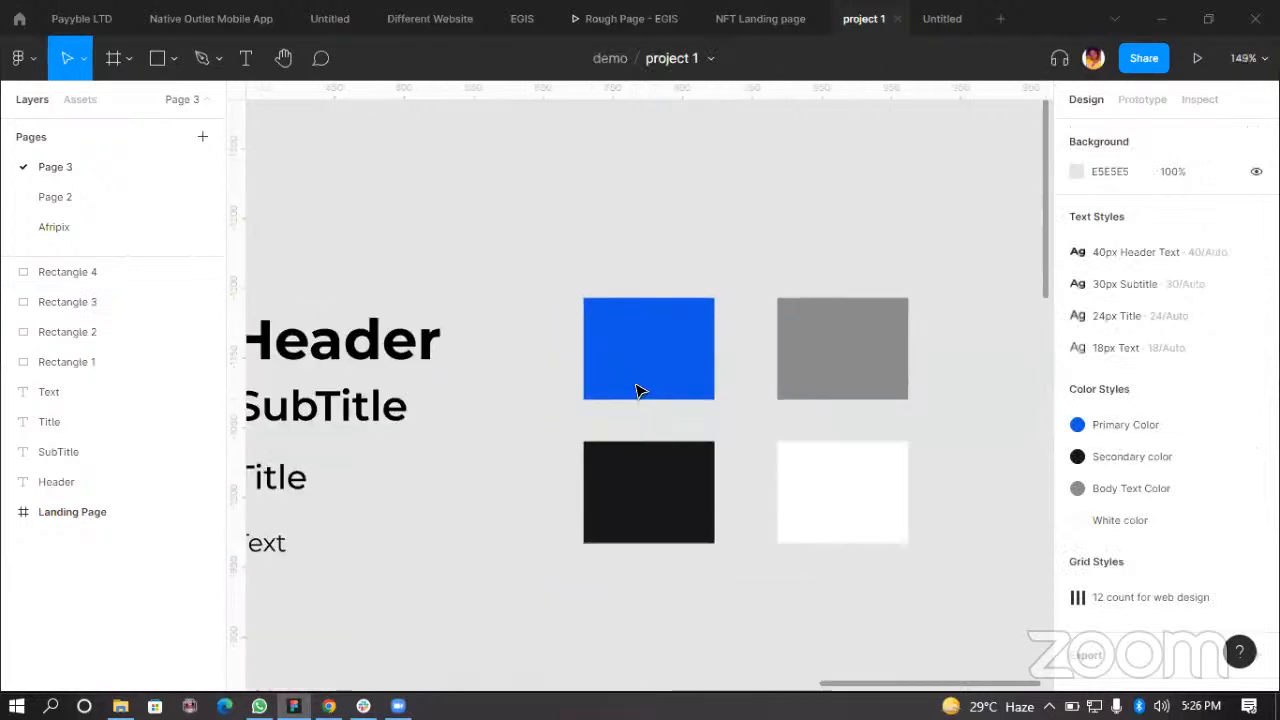
left_click_drag(613, 361, 564, 361)
left_click_drag(789, 360, 738, 360)
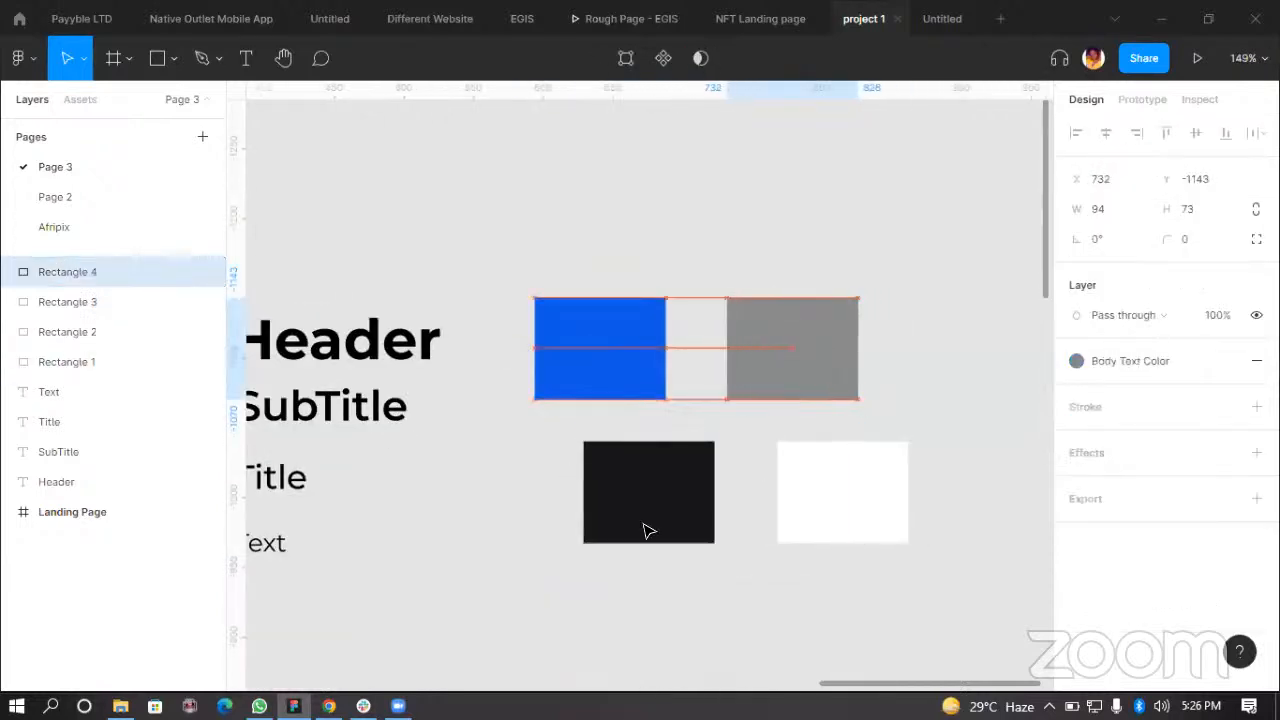
left_click_drag(609, 529, 591, 526)
mouse_move(849, 534)
left_mouse_down()
mouse_move(812, 522)
mouse_move(837, 523)
left_mouse_up()
left_click(1035, 555)
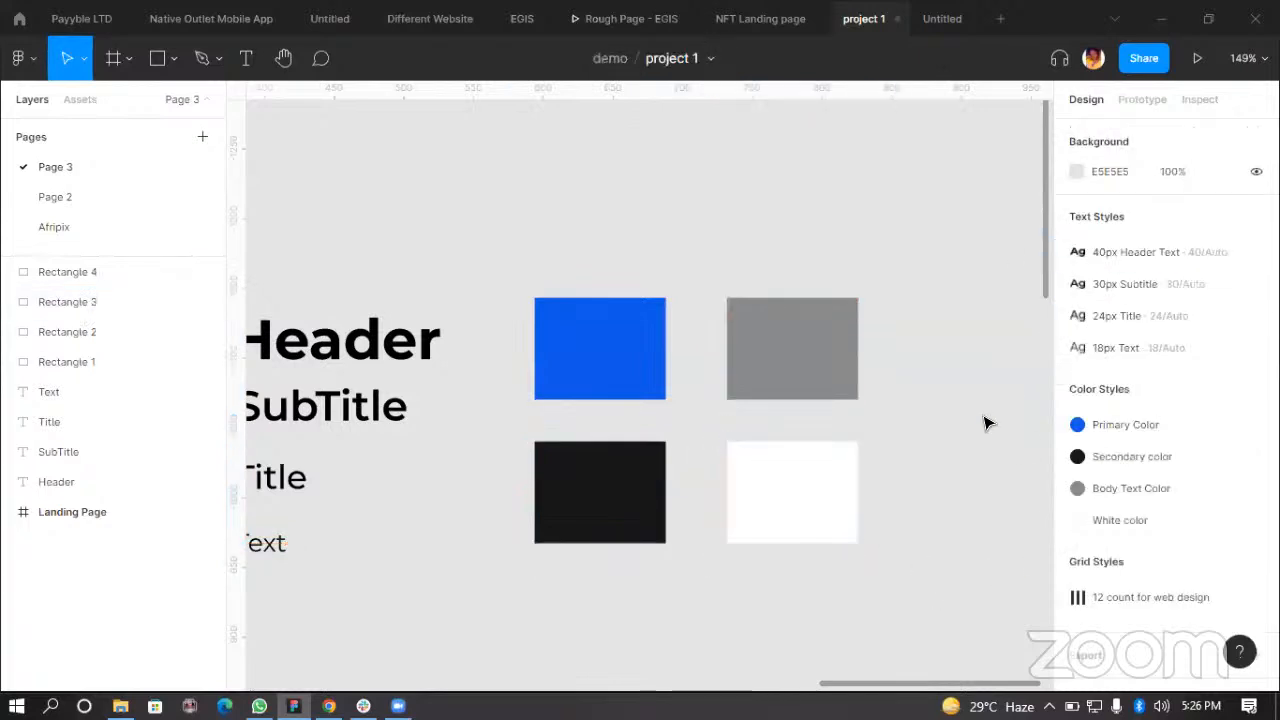
scroll(966, 426, "down", 5)
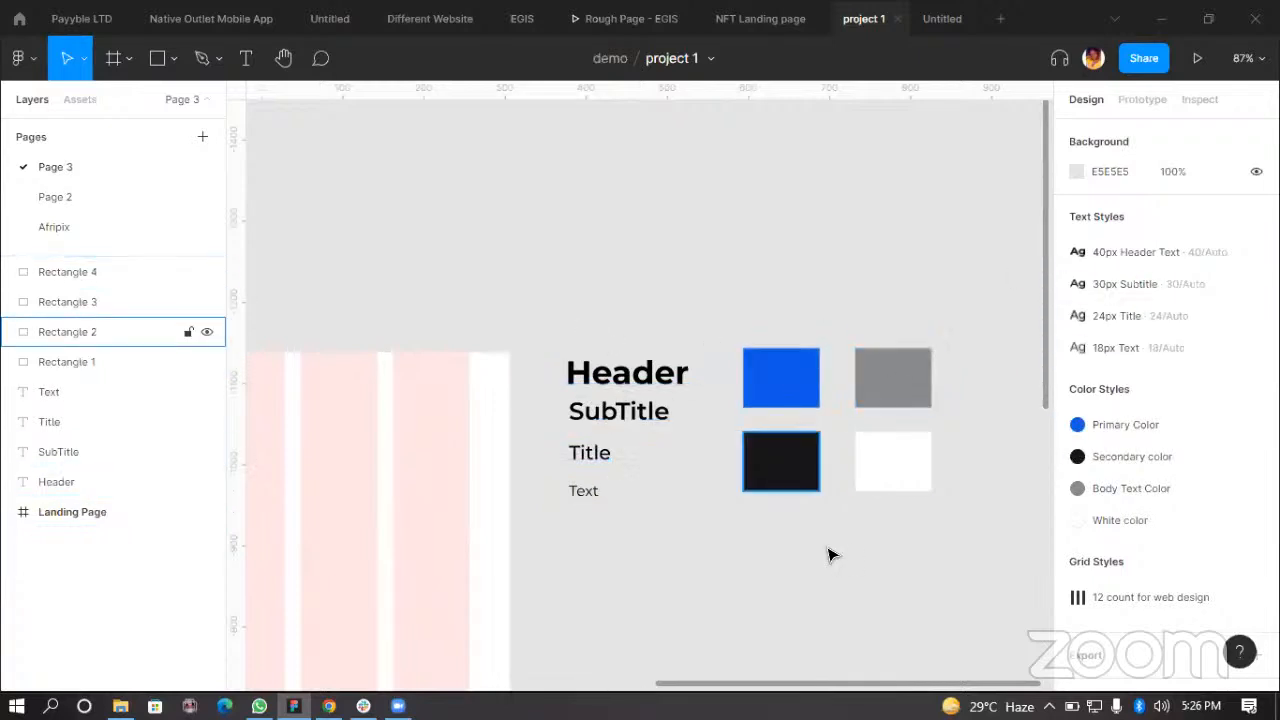
scroll(800, 555, "down", 2)
scroll(785, 425, "down", 3)
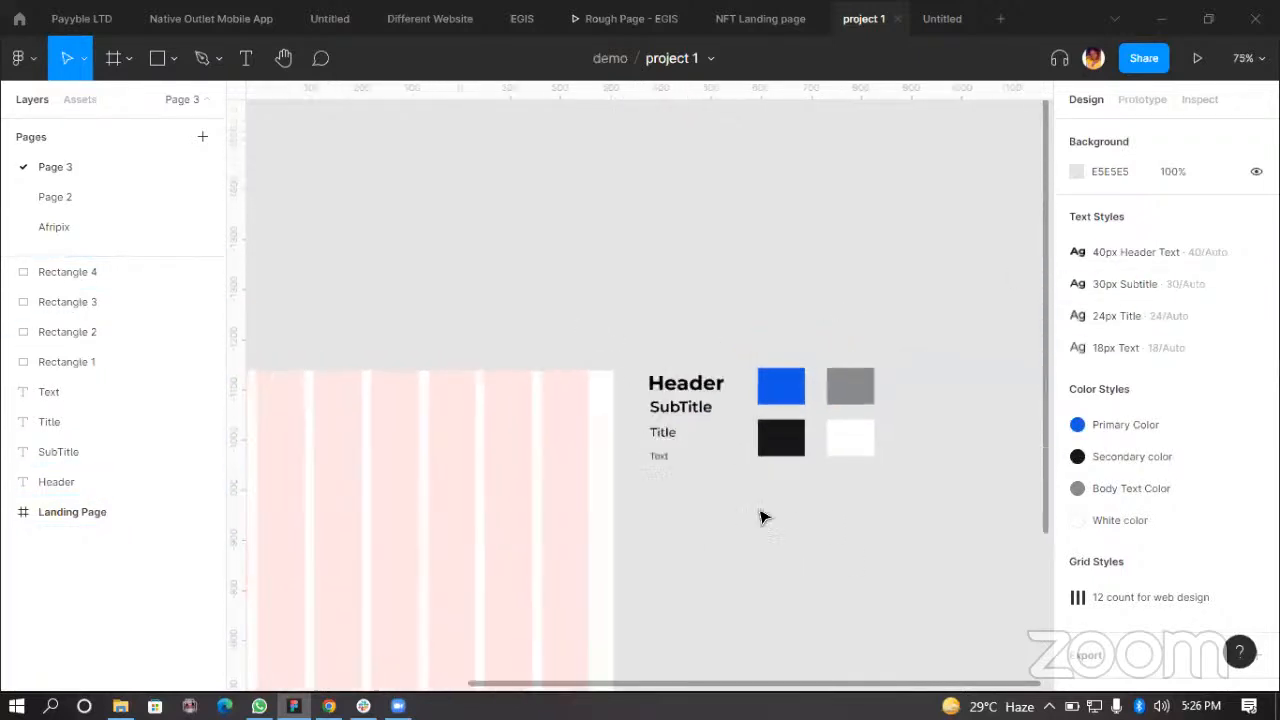
scroll(740, 550, "right", 3)
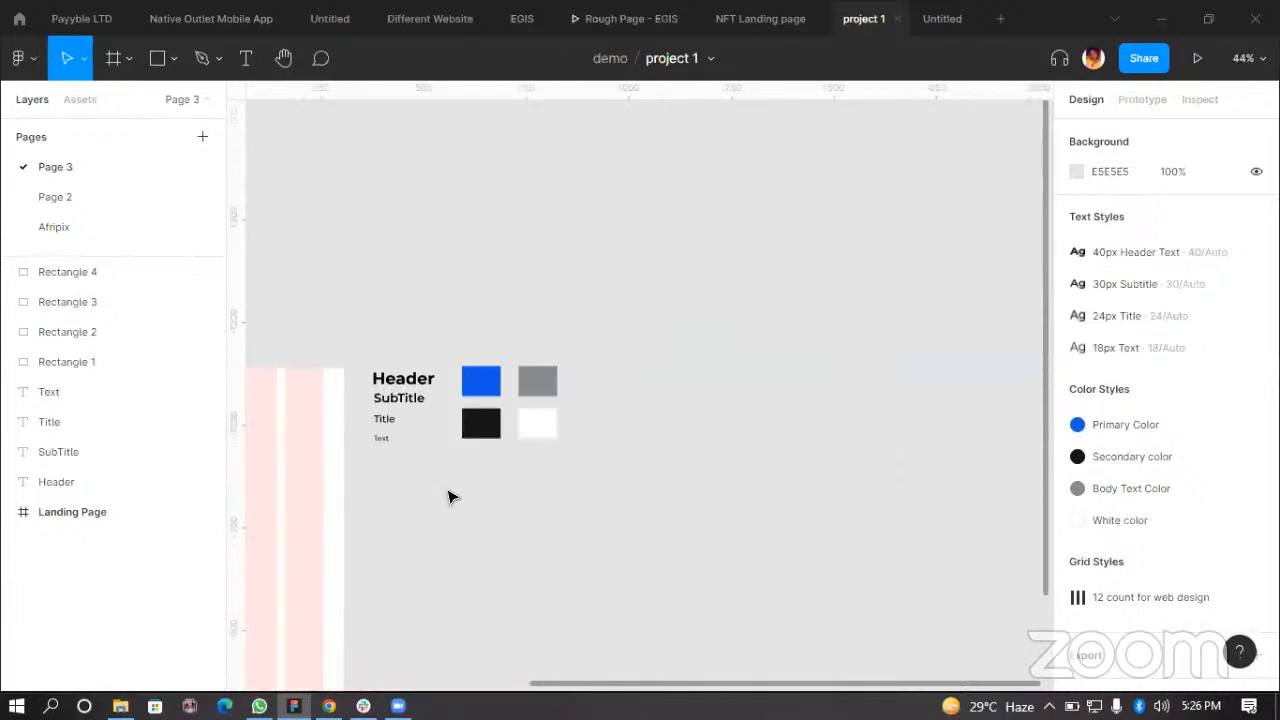
scroll(470, 540, "up", 2)
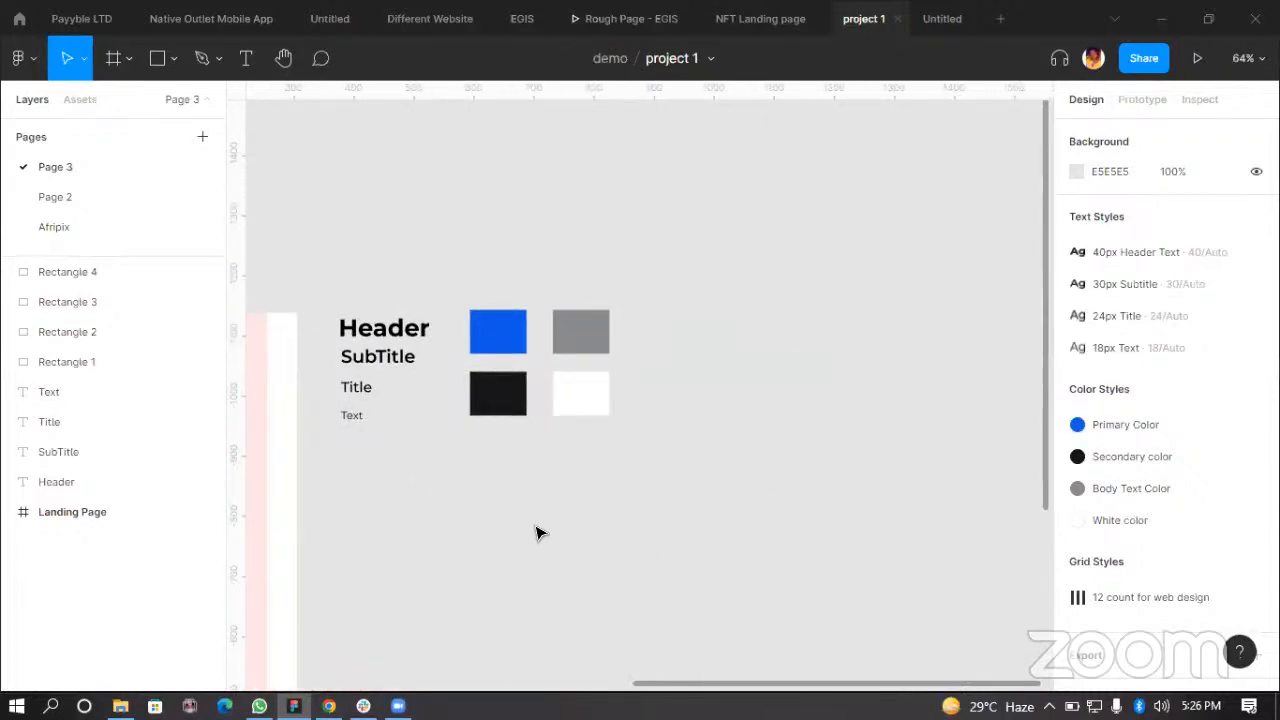
scroll(480, 480, "up", 2)
scroll(620, 556, "down", 2)
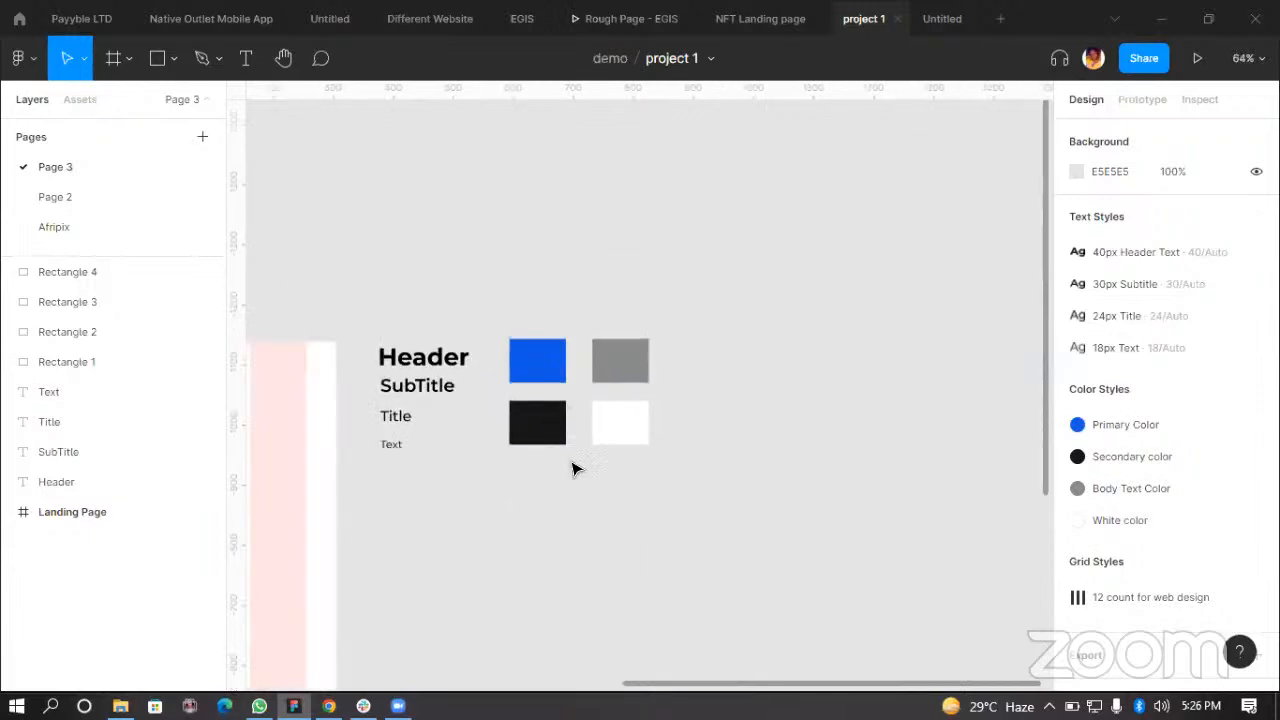
scroll(380, 470, "up", 3)
Step: Duplicate the Title text below the swatches and change the copy's text to Button
left_click(419, 384)
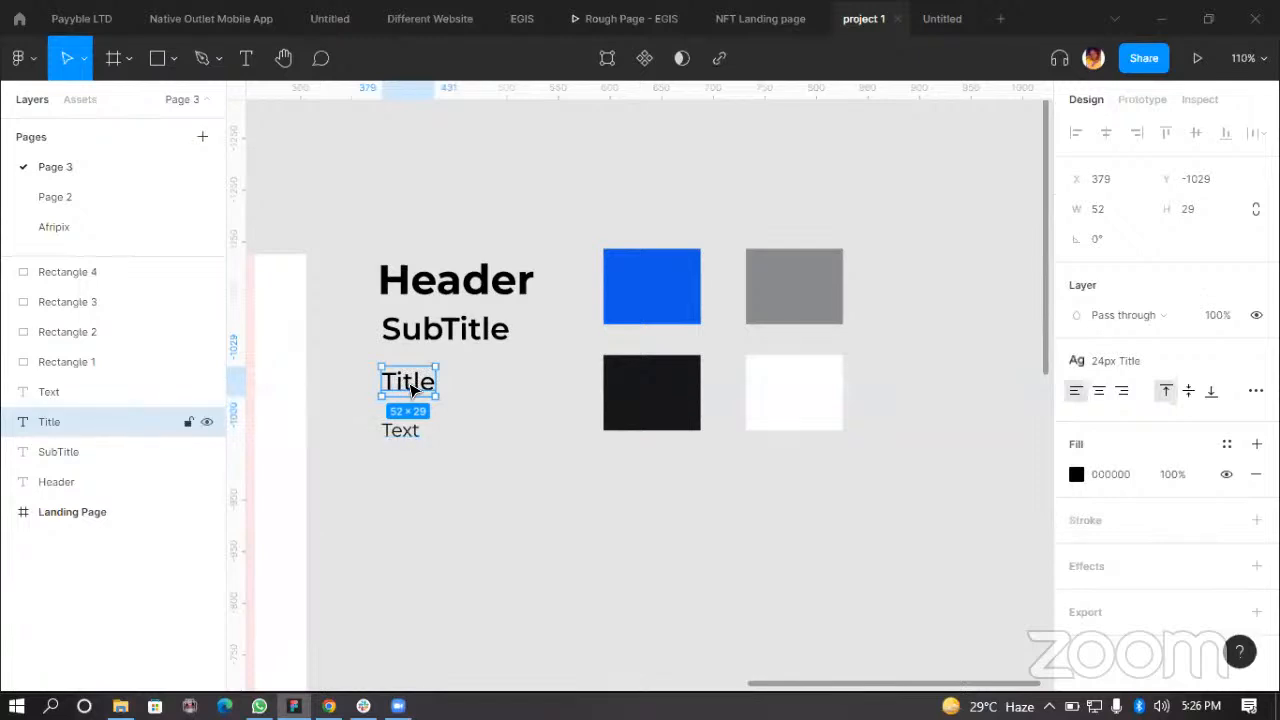
left_click_drag(412, 390, 567, 531)
scroll(567, 531, "up", 5)
double_click(601, 510)
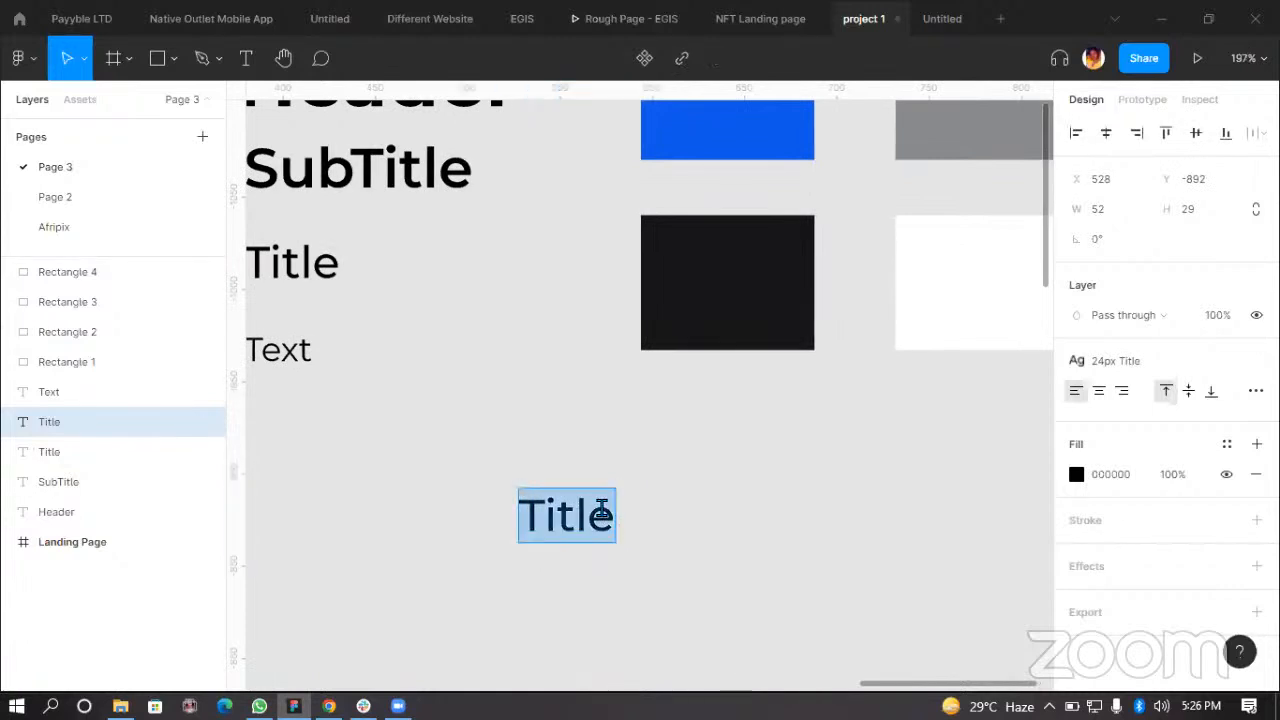
type("B")
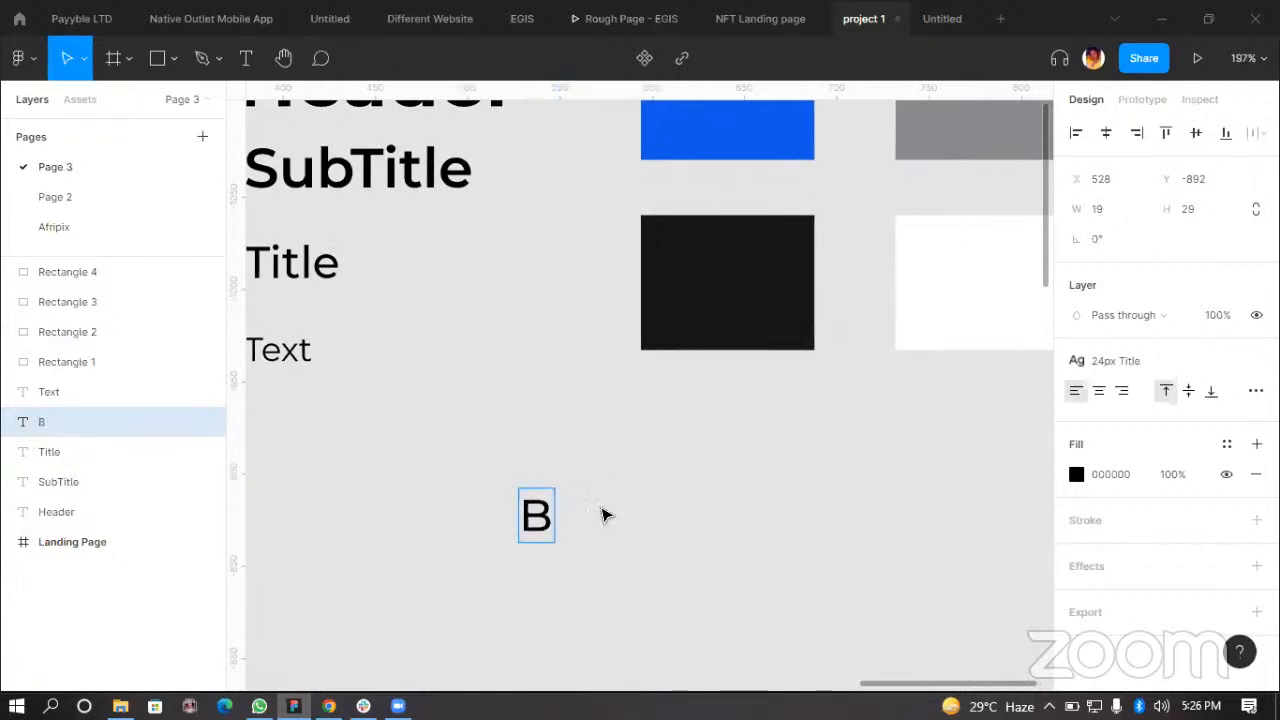
type("utton")
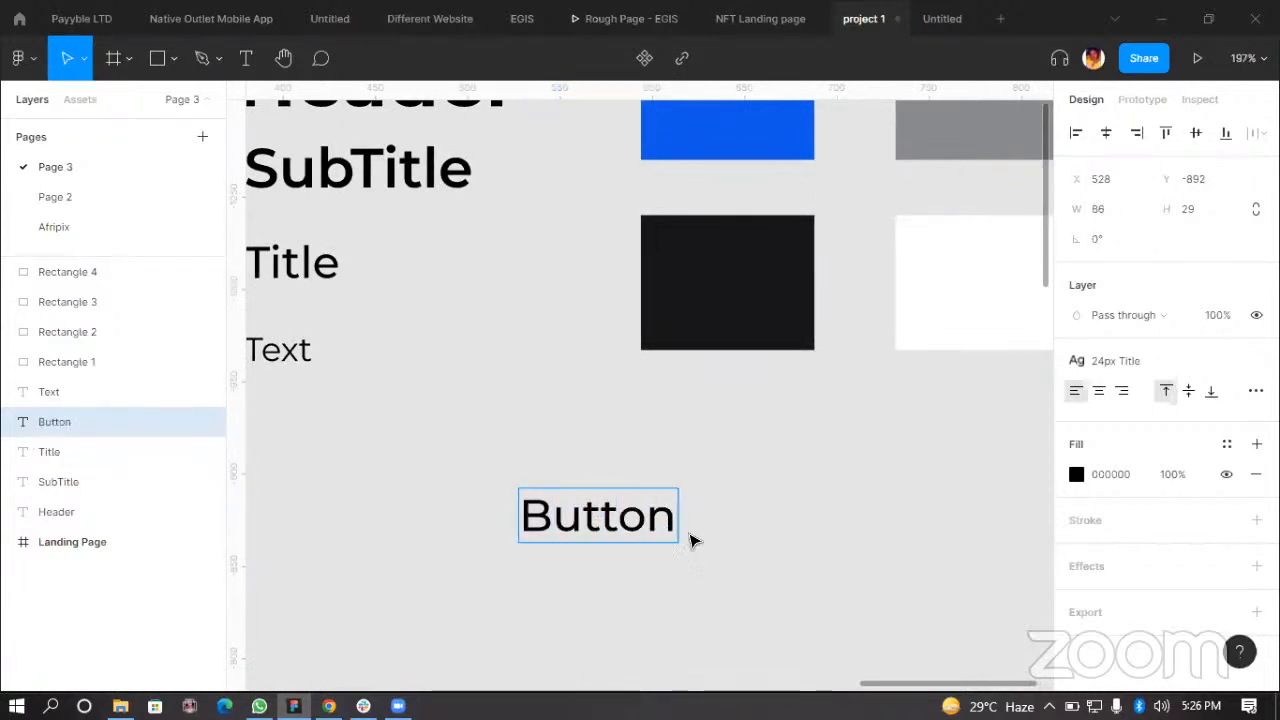
key("Escape")
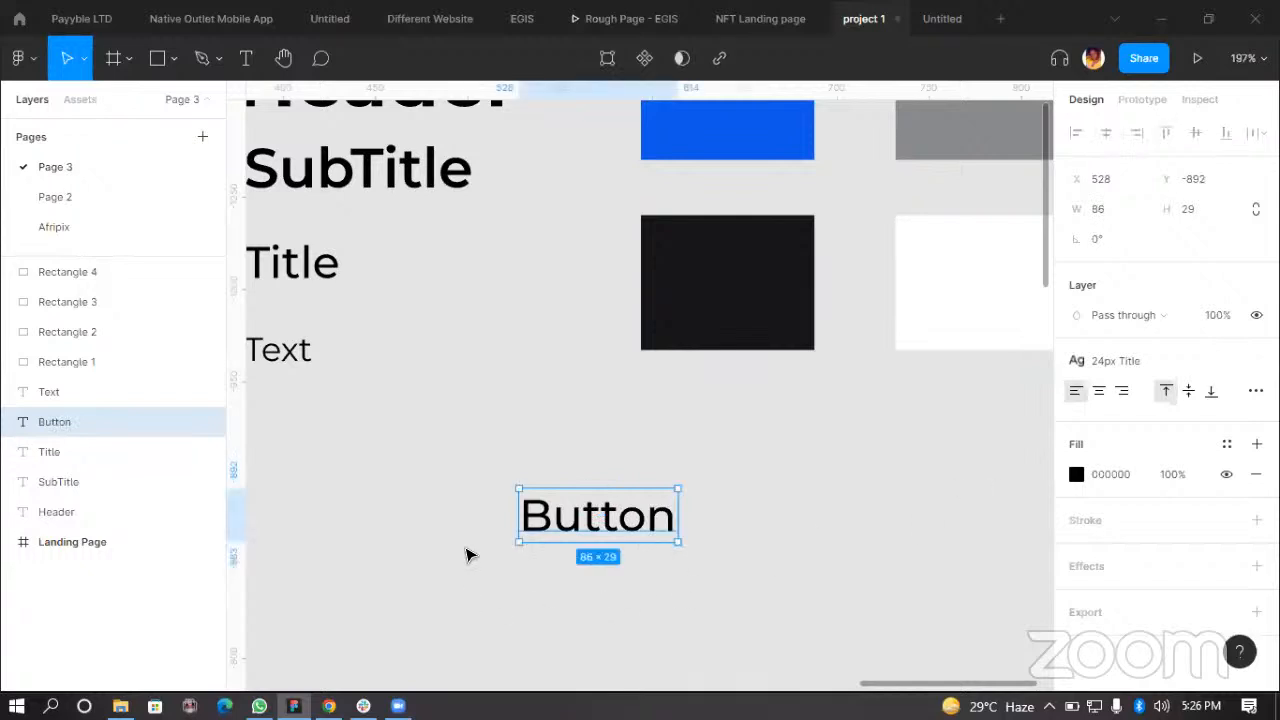
Step: Draw a rectangle about 138 × 50 around the Button text and place it behind the text
left_click(466, 598)
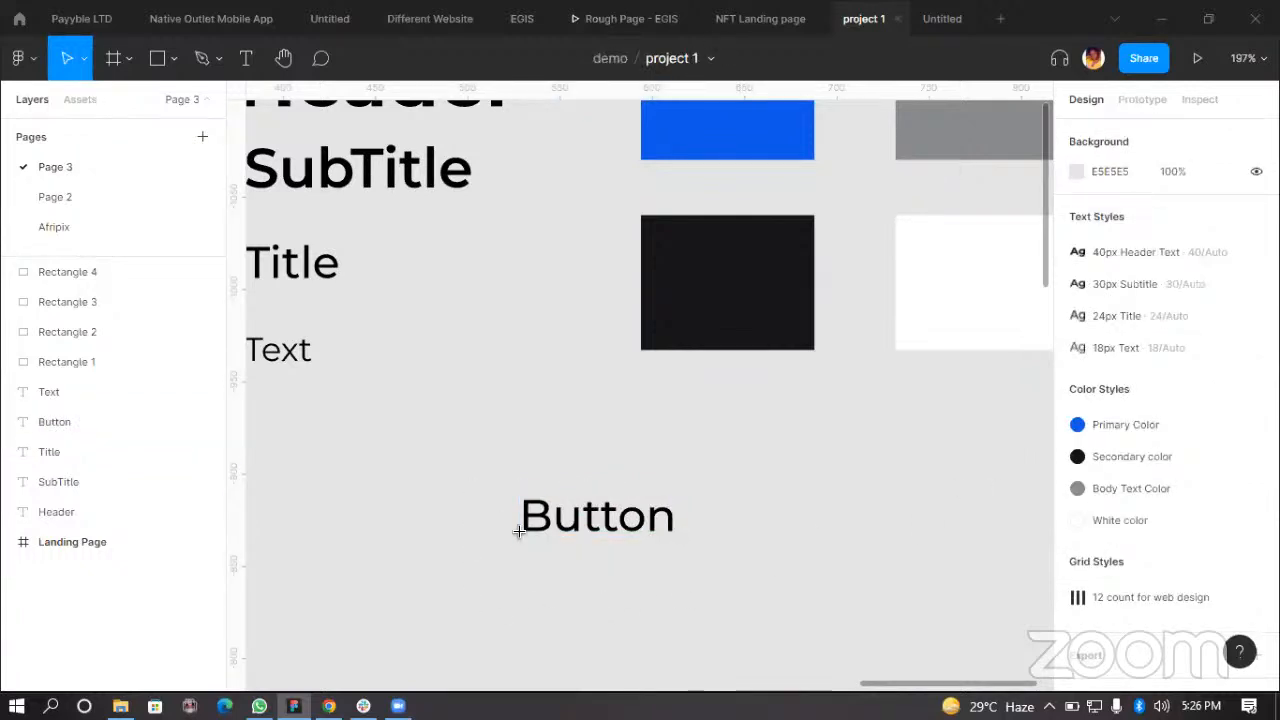
key("r")
left_click_drag(472, 477, 728, 570)
left_click_drag(78, 273, 244, 460)
scroll(620, 510, "up", 2)
left_click_drag(620, 510, 651, 499)
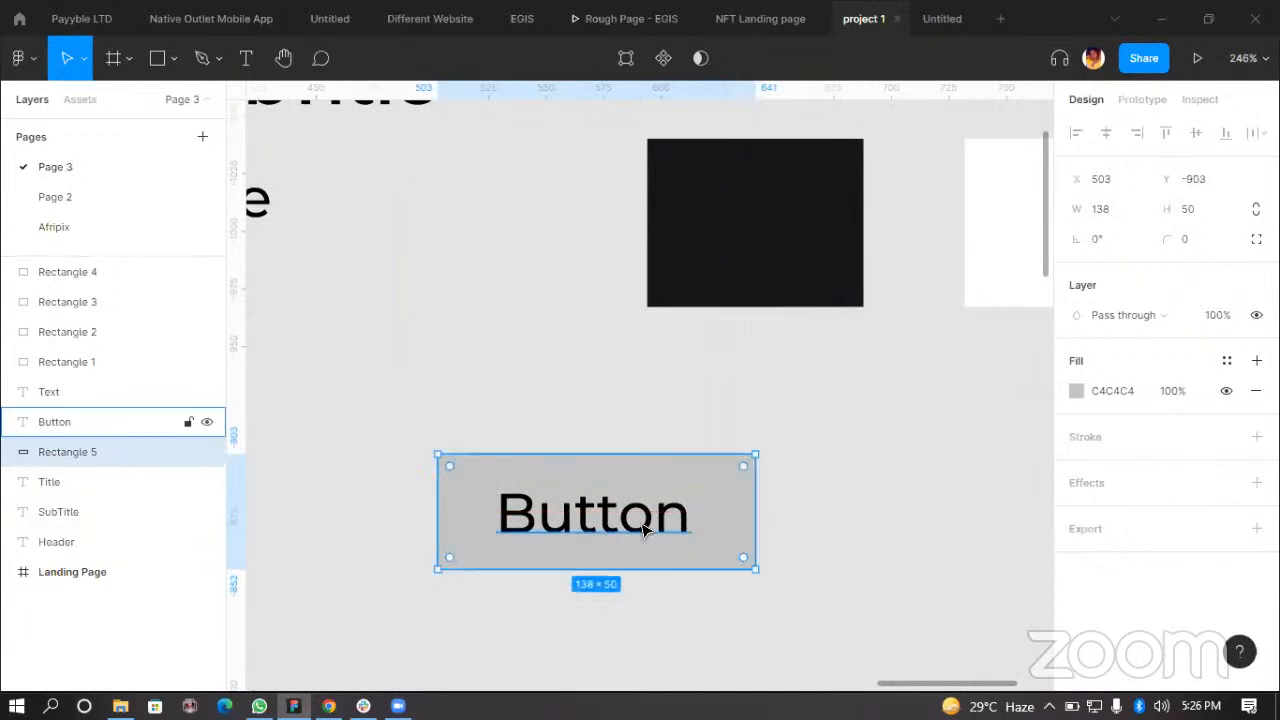
Step: Center the Button text and the rectangle on each other horizontally and vertically
left_click(622, 530)
key("alt")
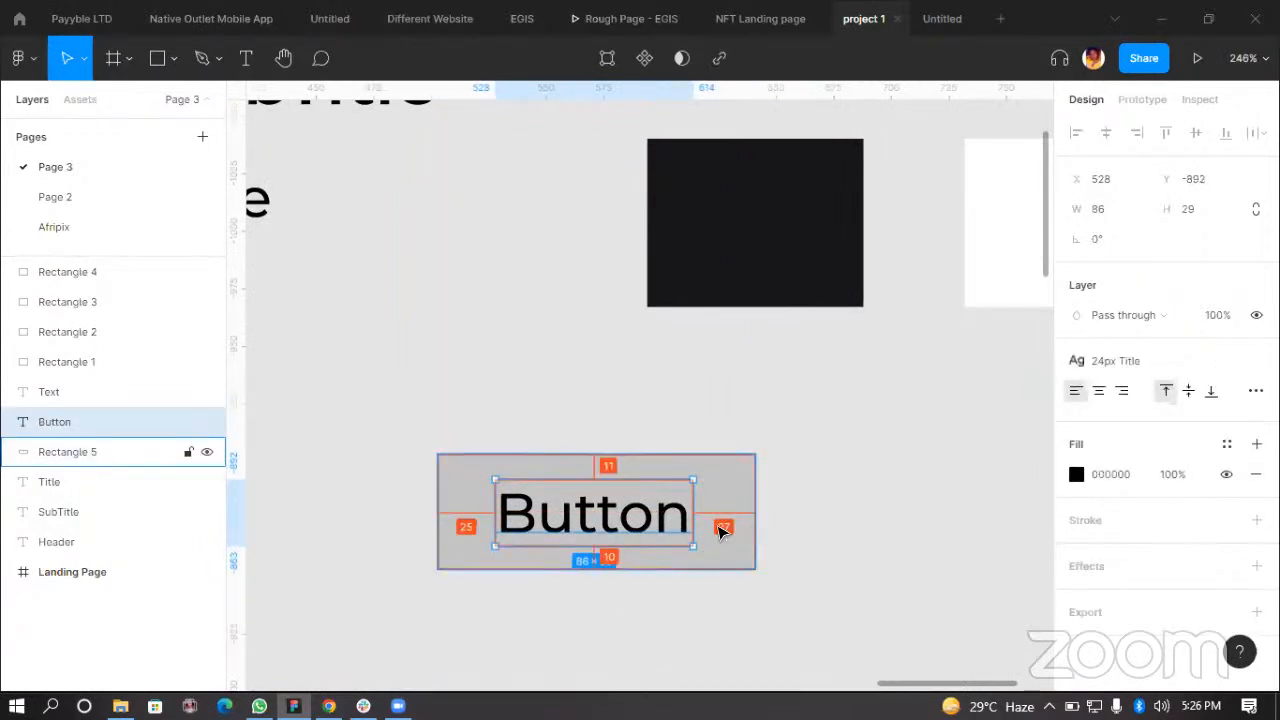
left_click(721, 498, "shift")
left_click(1111, 137)
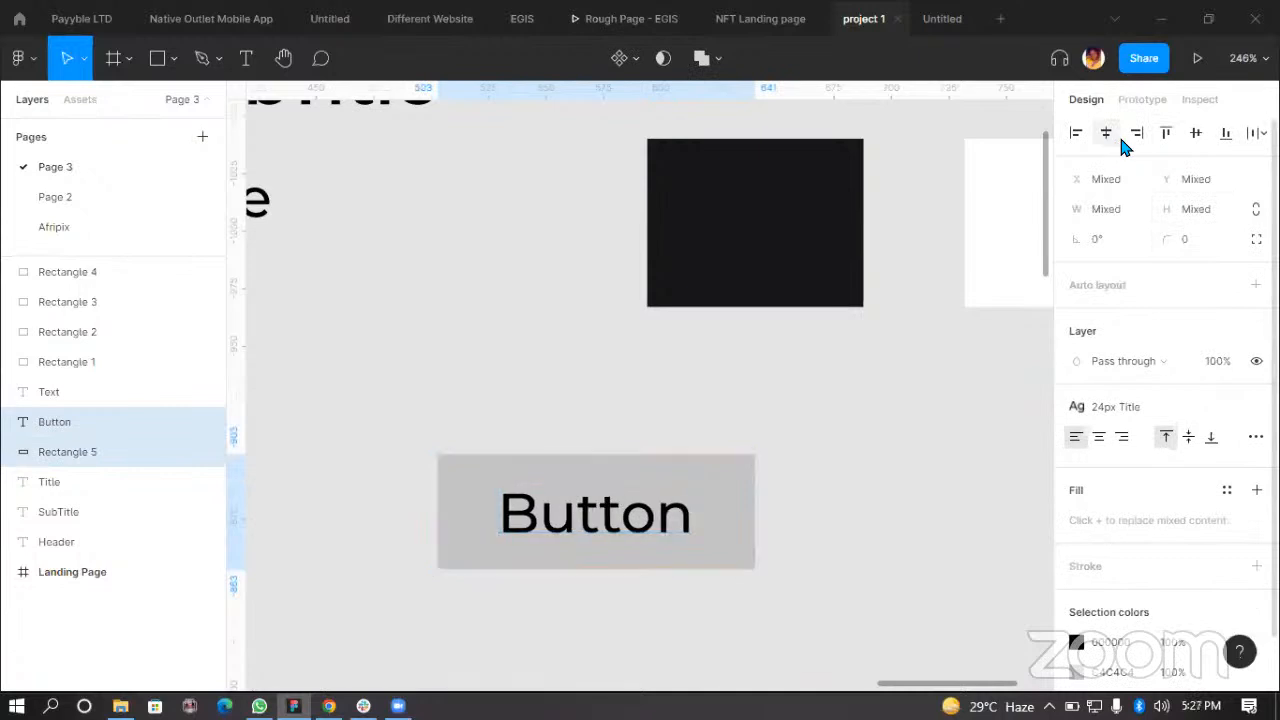
left_click(1194, 135)
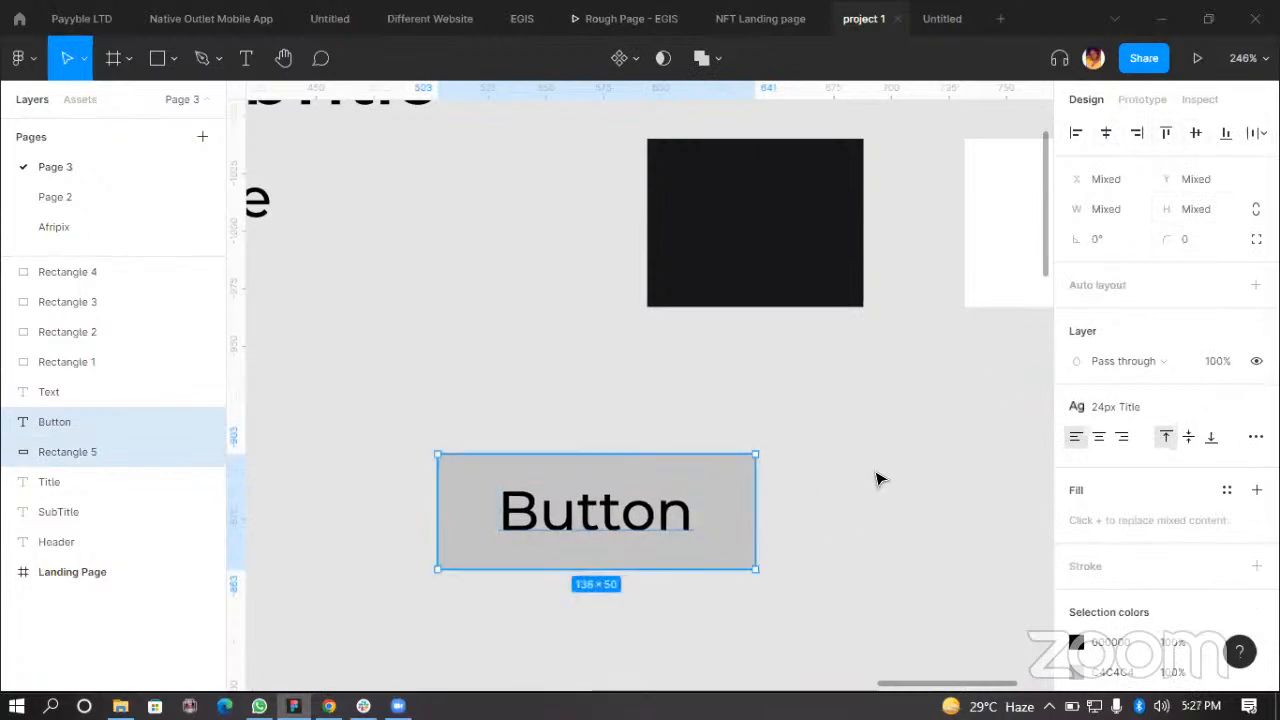
left_click(825, 525)
Step: Try wrapping the Button text and rectangle in an auto layout frame widened to about 216, and undo the changes
left_click(670, 523)
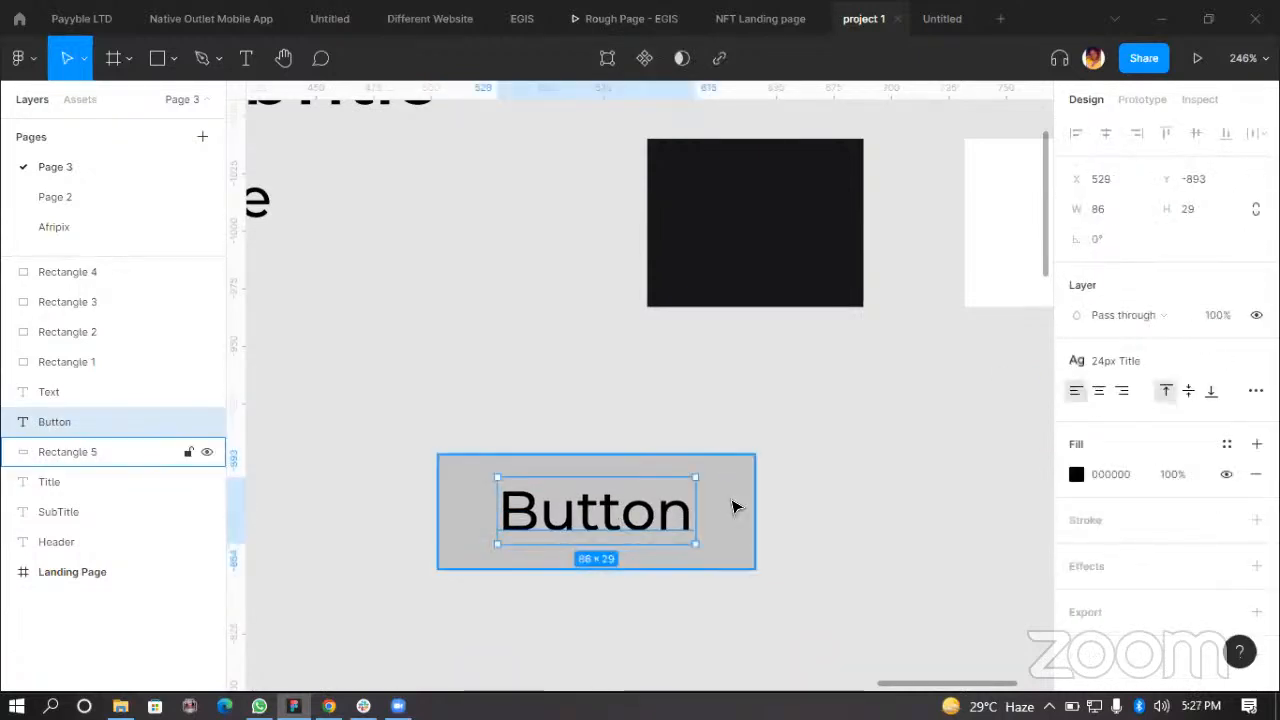
left_click(733, 507, "shift")
key("shift+a")
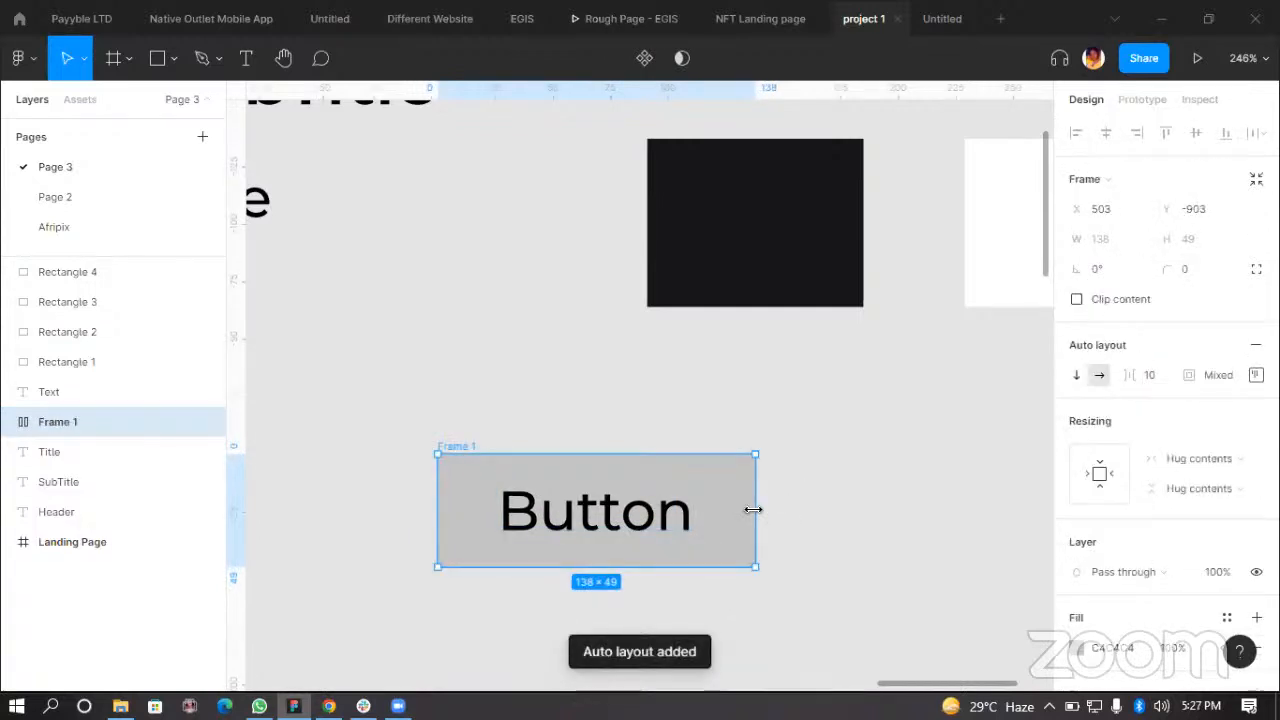
left_click_drag(752, 509, 833, 501)
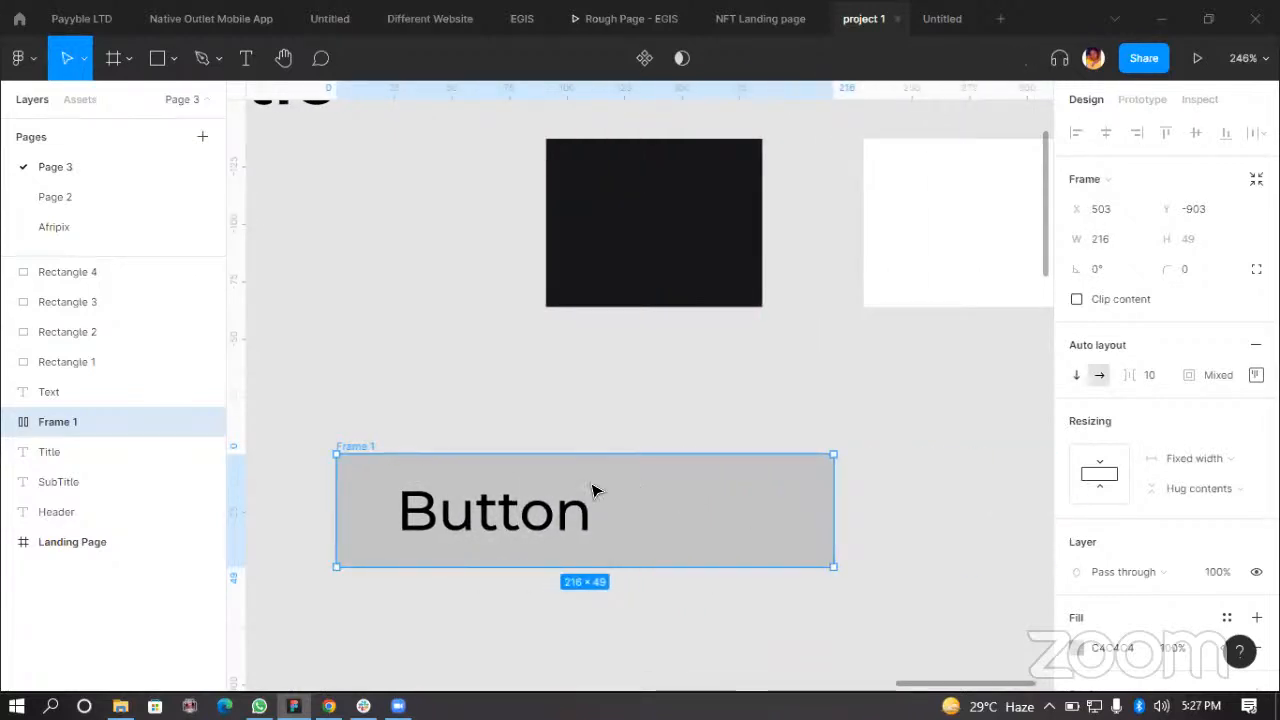
key("ctrl+z")
key("ctrl+z")
key("ctrl+z")
key("ctrl+z")
key("ctrl+z")
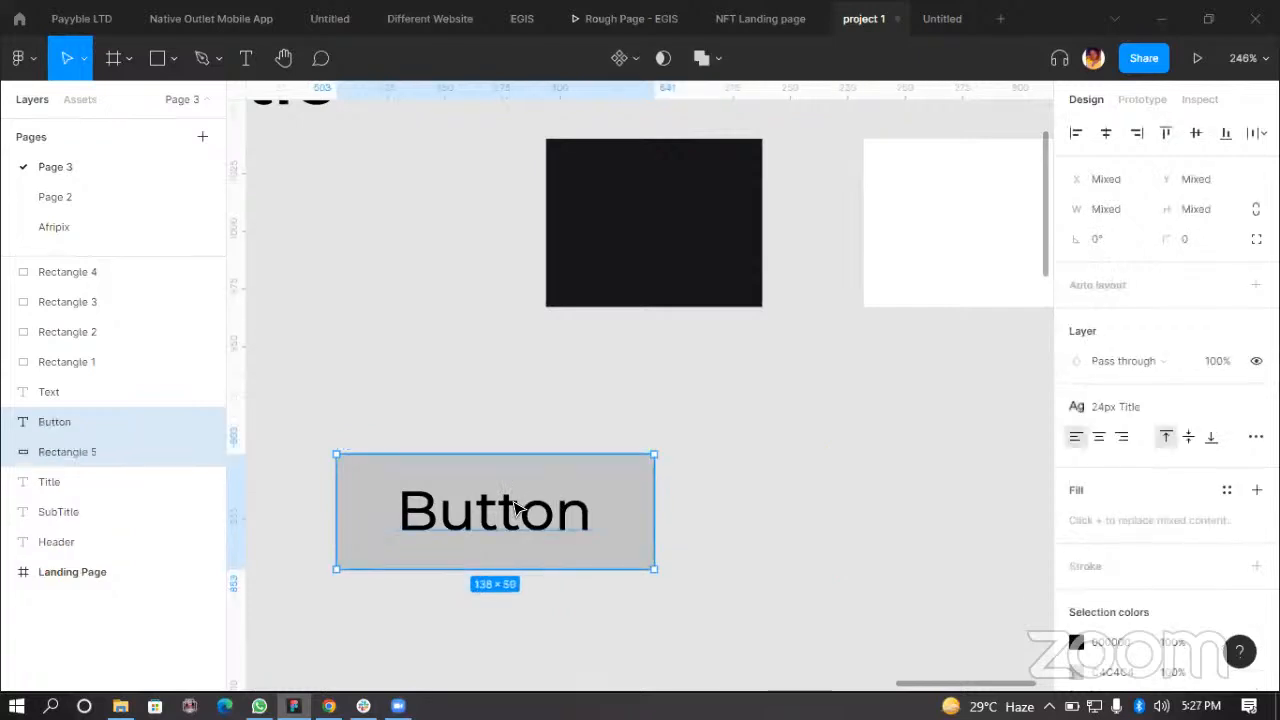
key("ctrl+z")
key("ctrl+z")
key("ctrl+z")
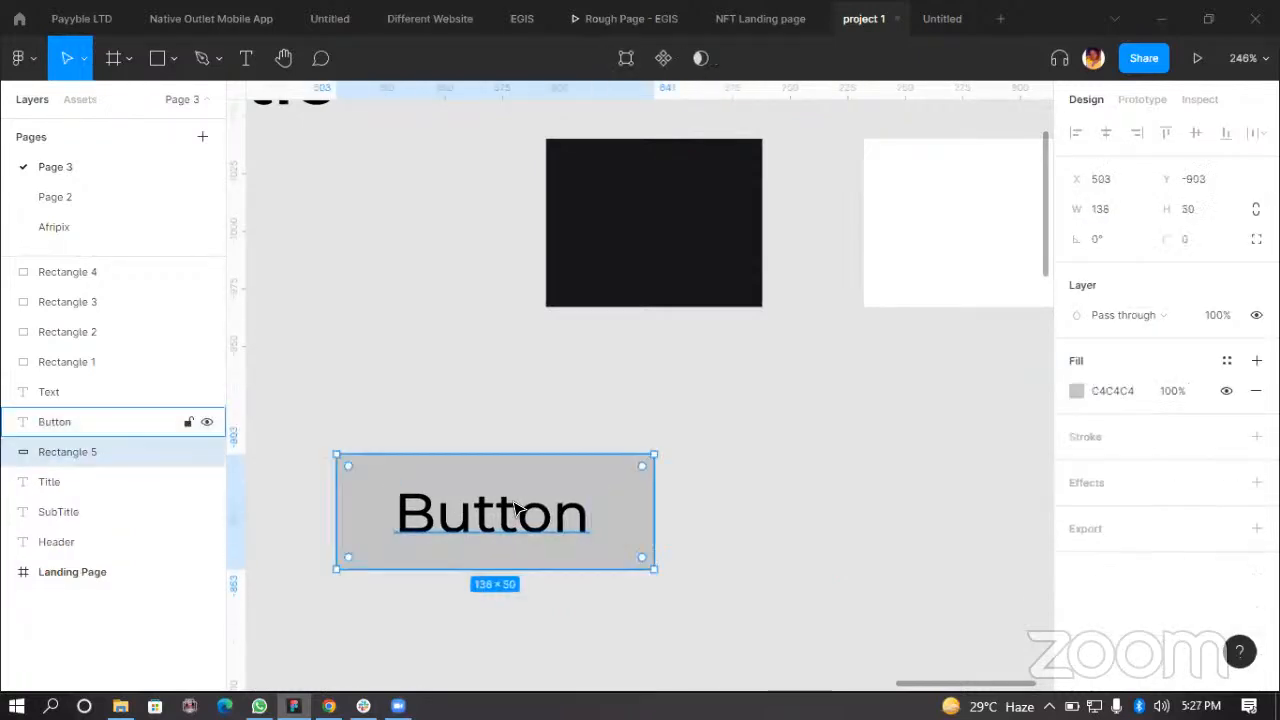
Step: Delete the rectangle behind the Button text
left_click(560, 531)
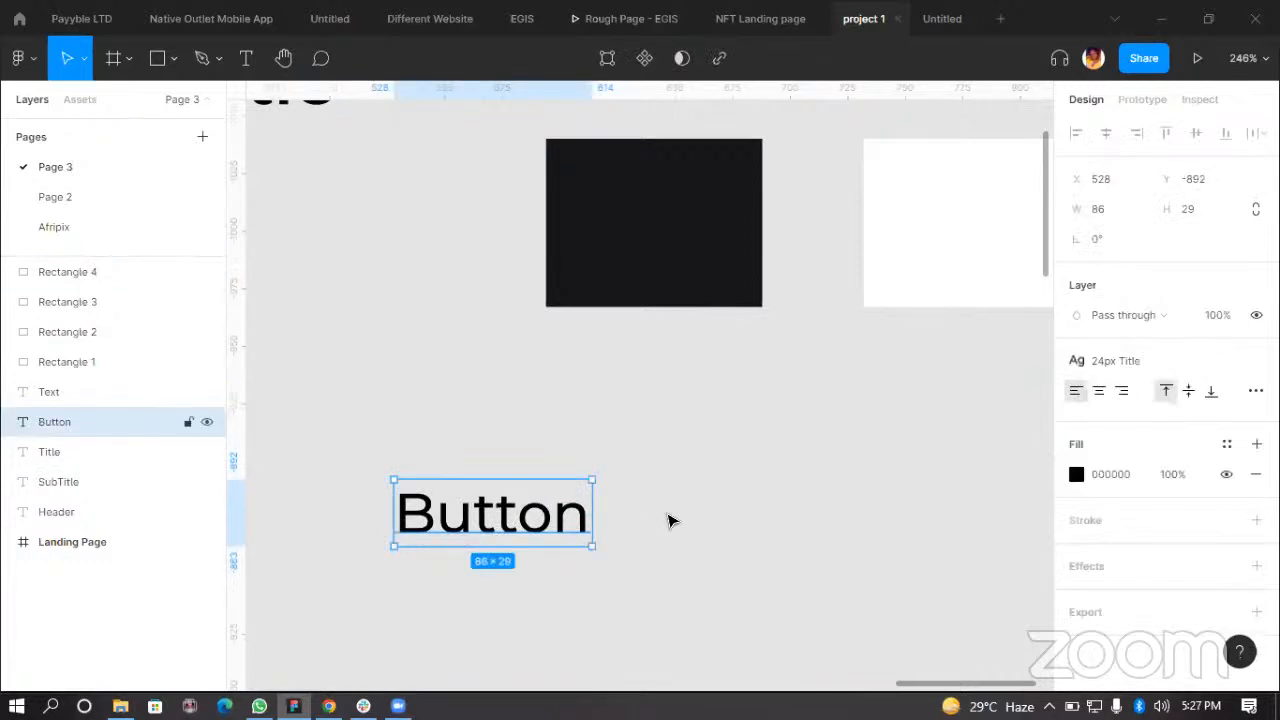
left_click(617, 508)
scroll(485, 499, "down", 5)
scroll(487, 502, "left", 3)
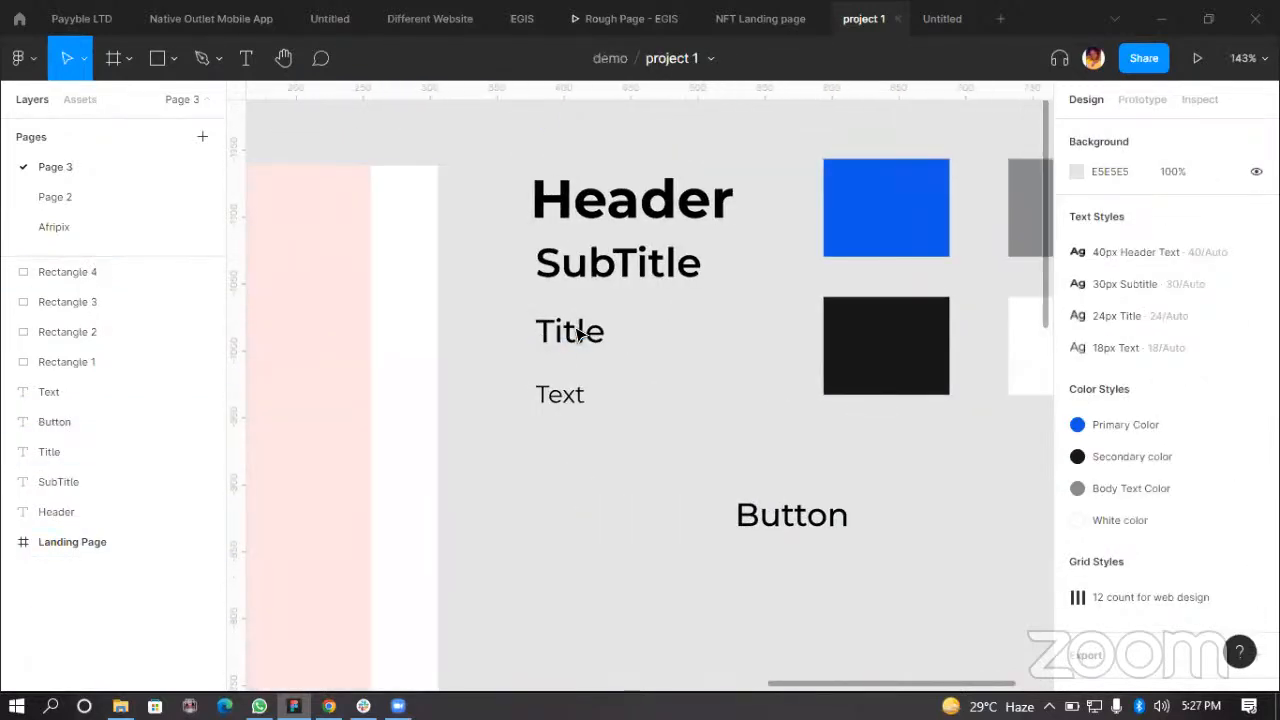
Step: Wrap the Button text in an auto layout frame and move the frame up beside the Title sample
left_click(735, 516)
scroll(757, 528, "up", 5)
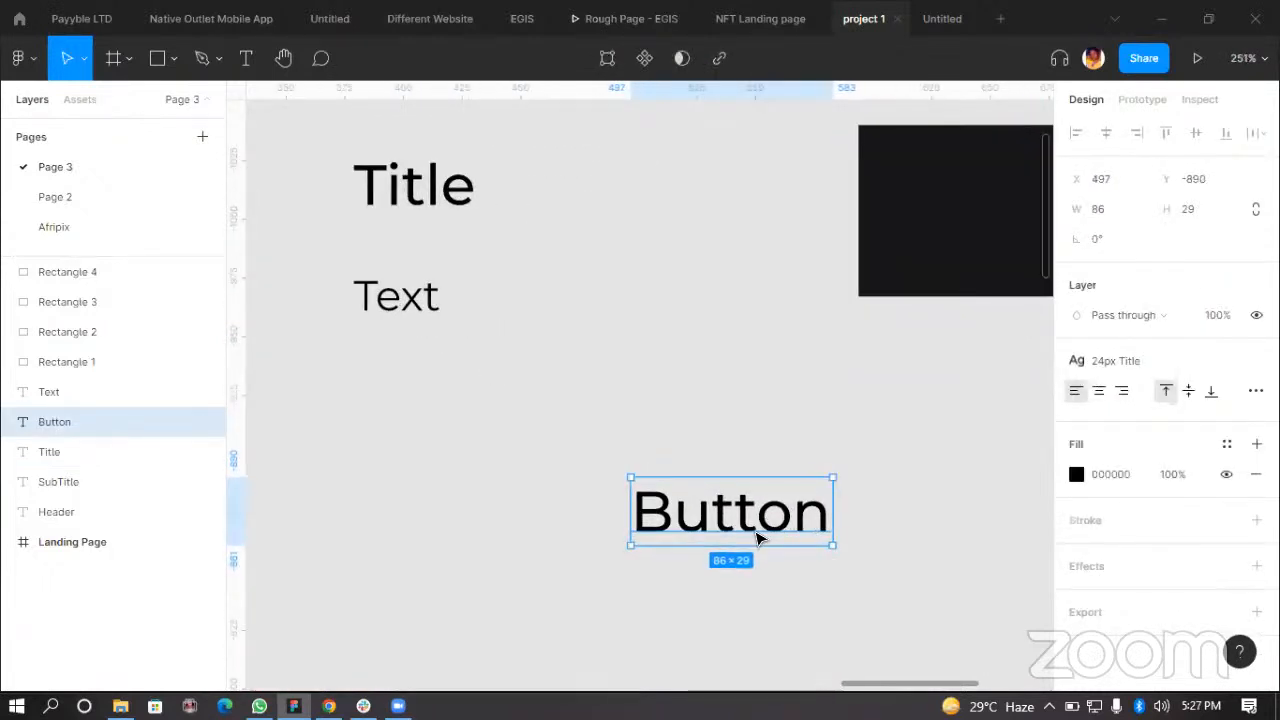
left_click_drag(782, 533, 755, 555)
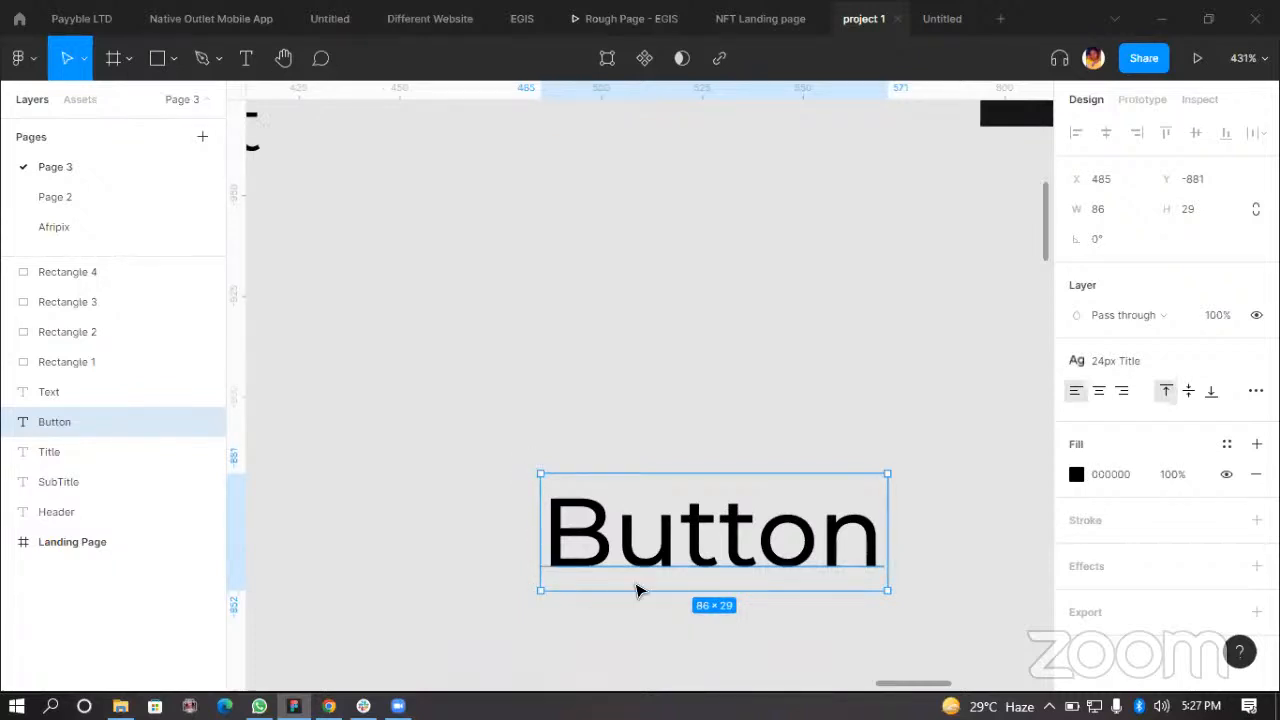
key("shift+a")
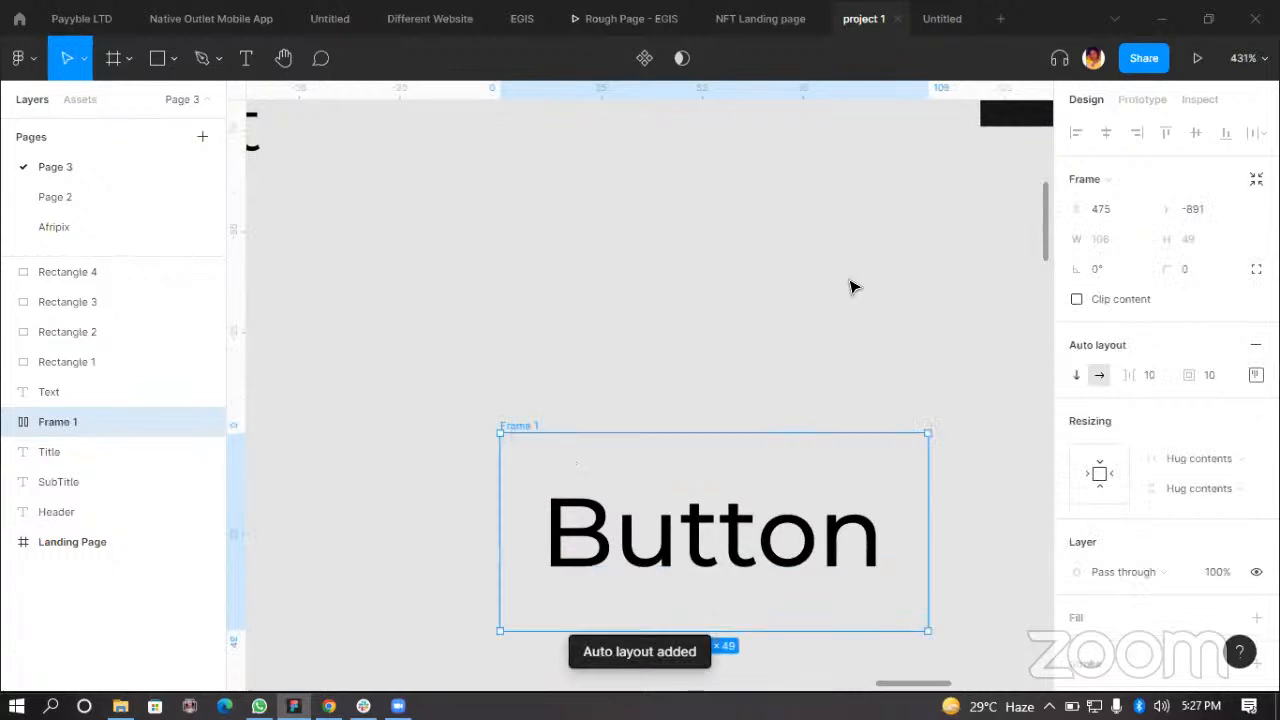
left_click(965, 408)
left_click(515, 423)
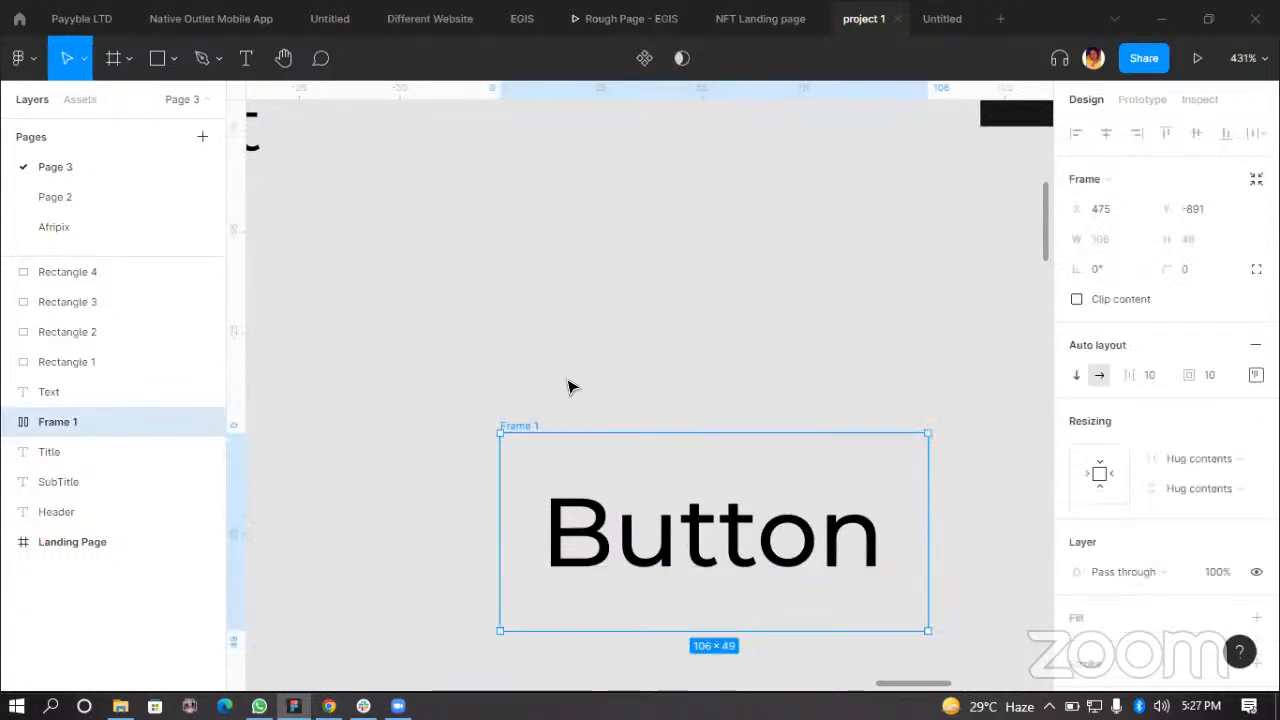
left_click_drag(713, 546, 568, 388)
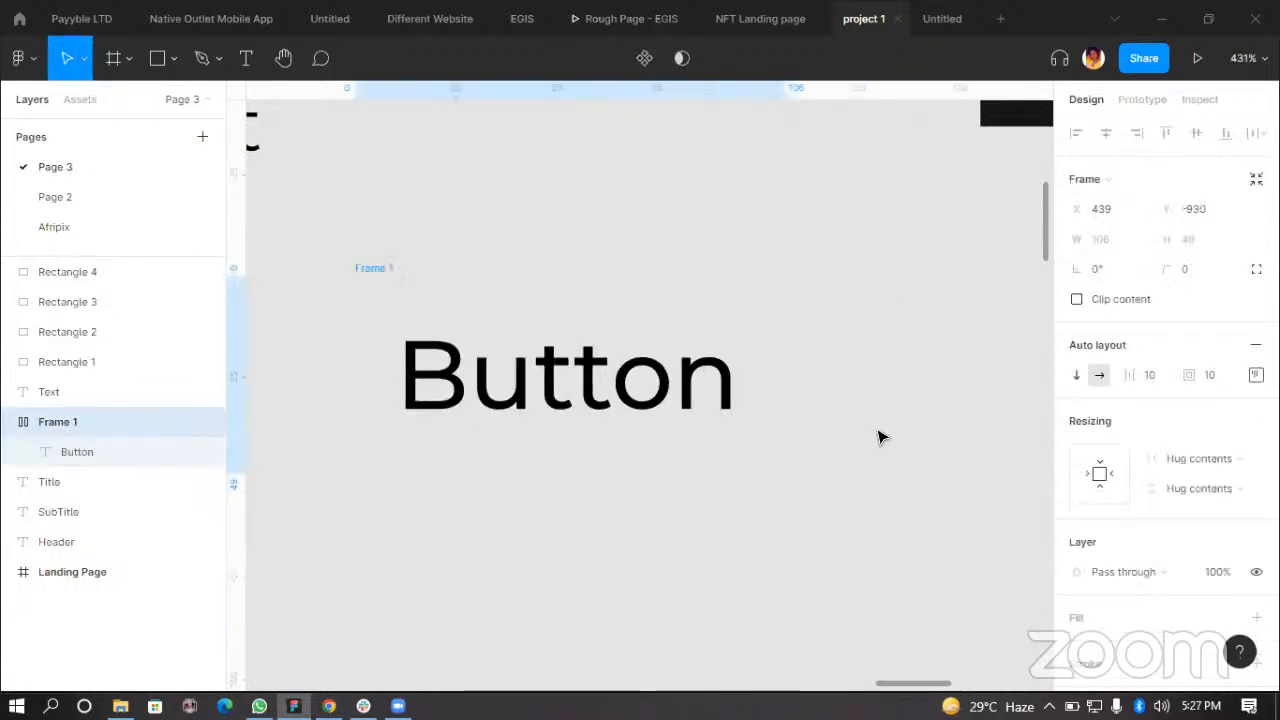
Step: Open the keyboard shortcuts reference and view the Tools shortcuts
left_click(1238, 654)
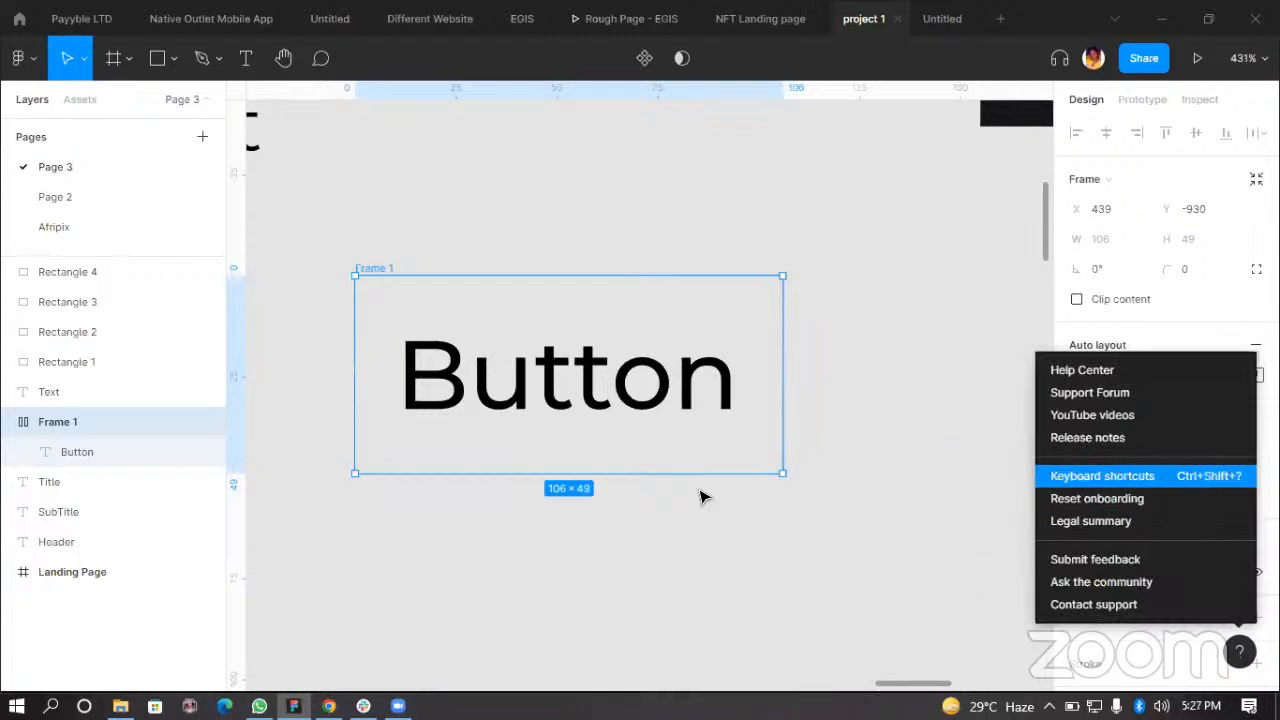
key("Return")
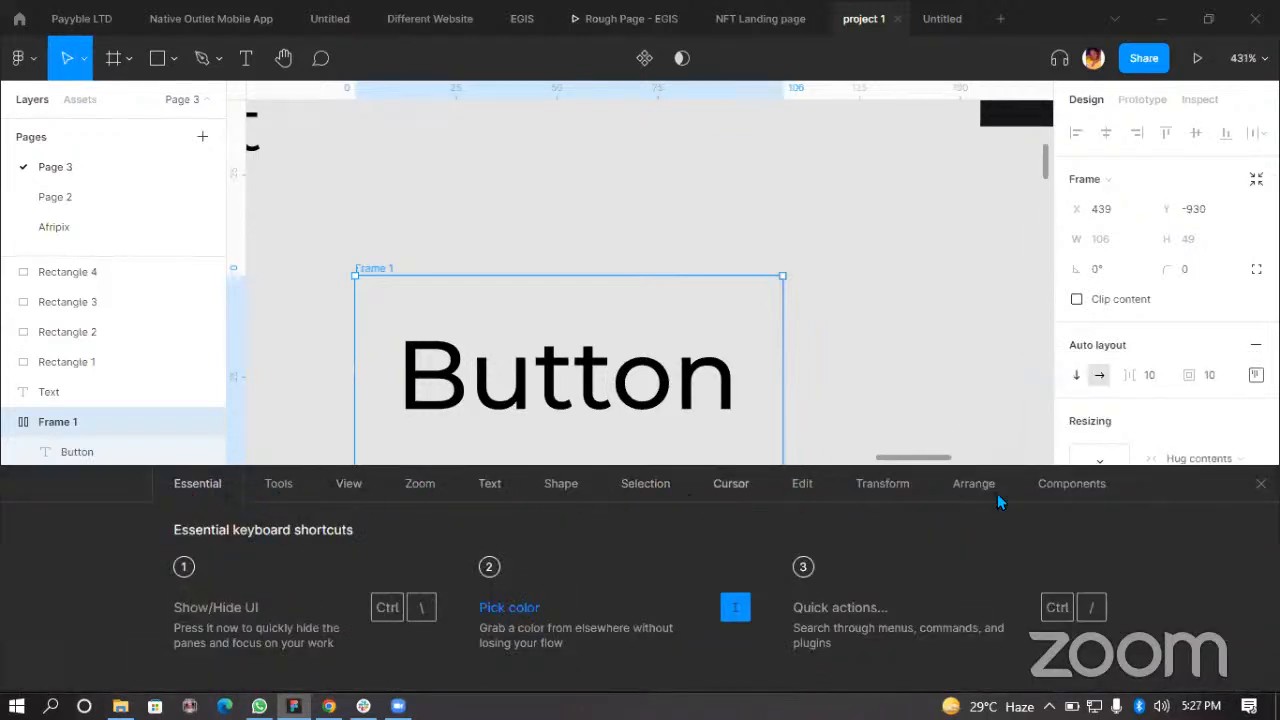
left_click(328, 485)
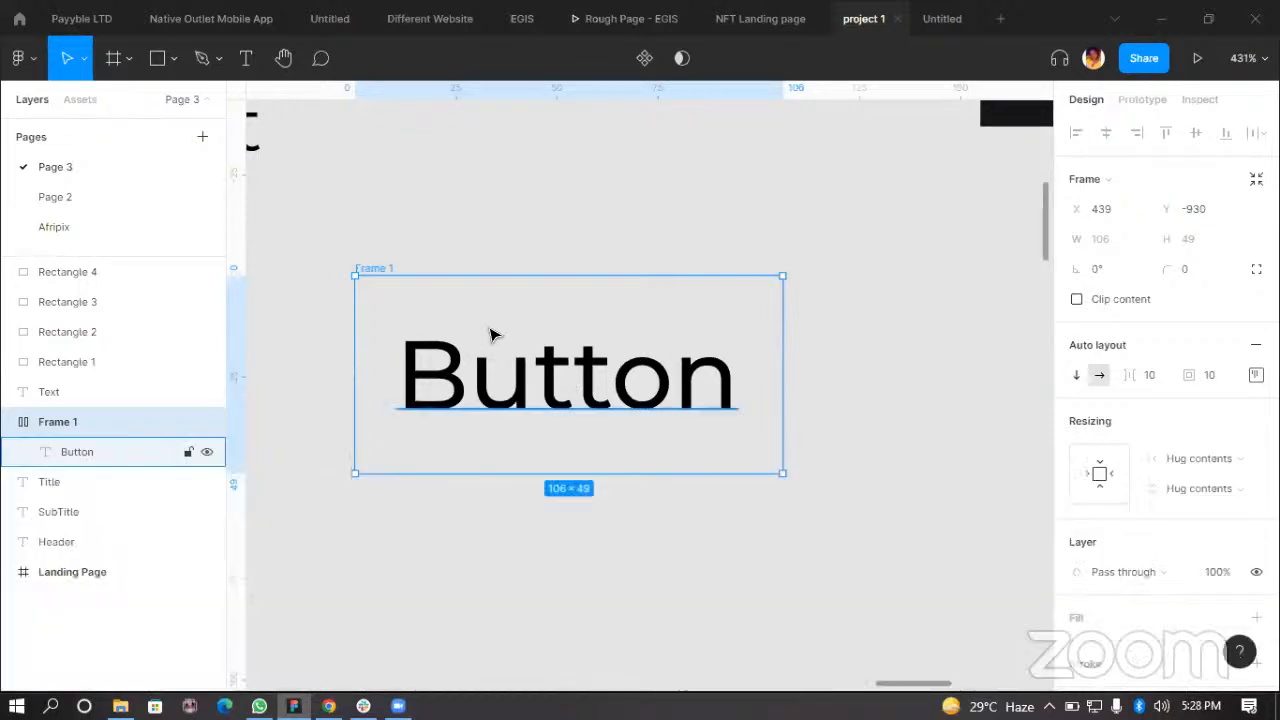
Step: Widen the auto layout frame to a fixed width of about 139
left_click_drag(469, 334, 497, 334)
left_click_drag(815, 377, 740, 403)
scroll(740, 403, "down", 3)
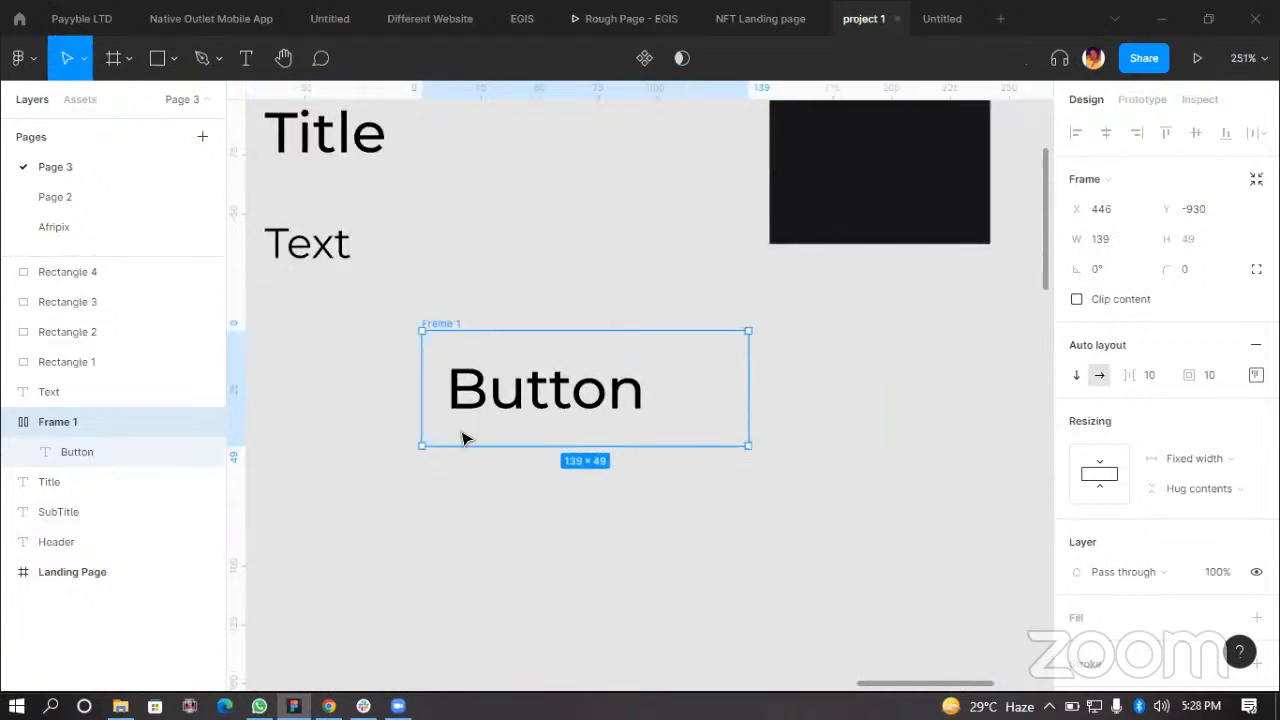
scroll(706, 437, "up", 3)
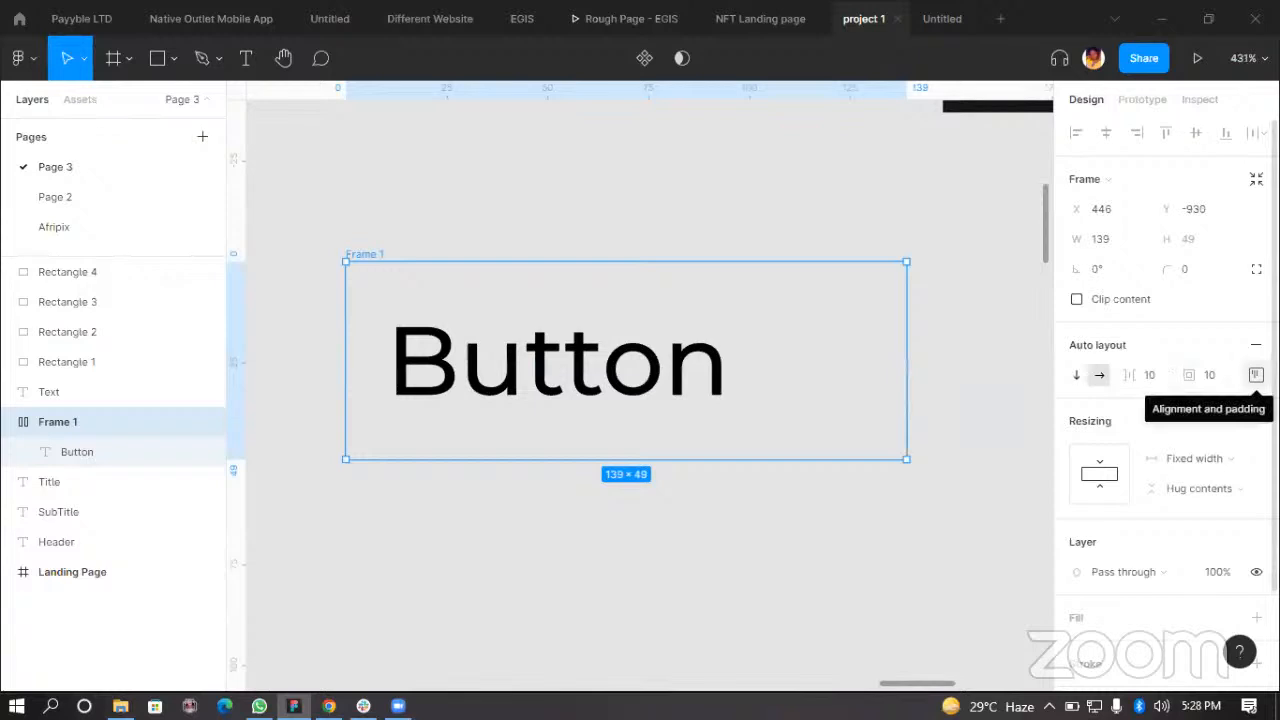
Step: Set the auto layout alignment to center so the Button text sits in the middle of the frame
left_click(1256, 375)
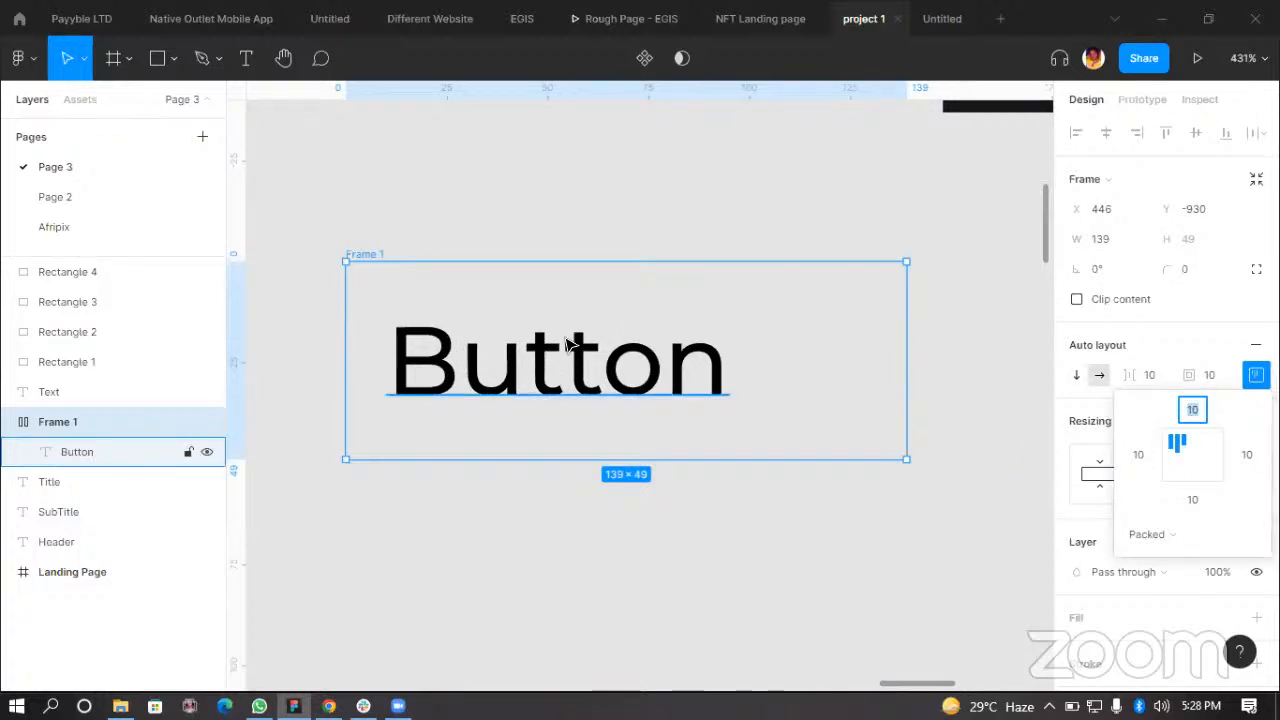
left_click(1203, 462)
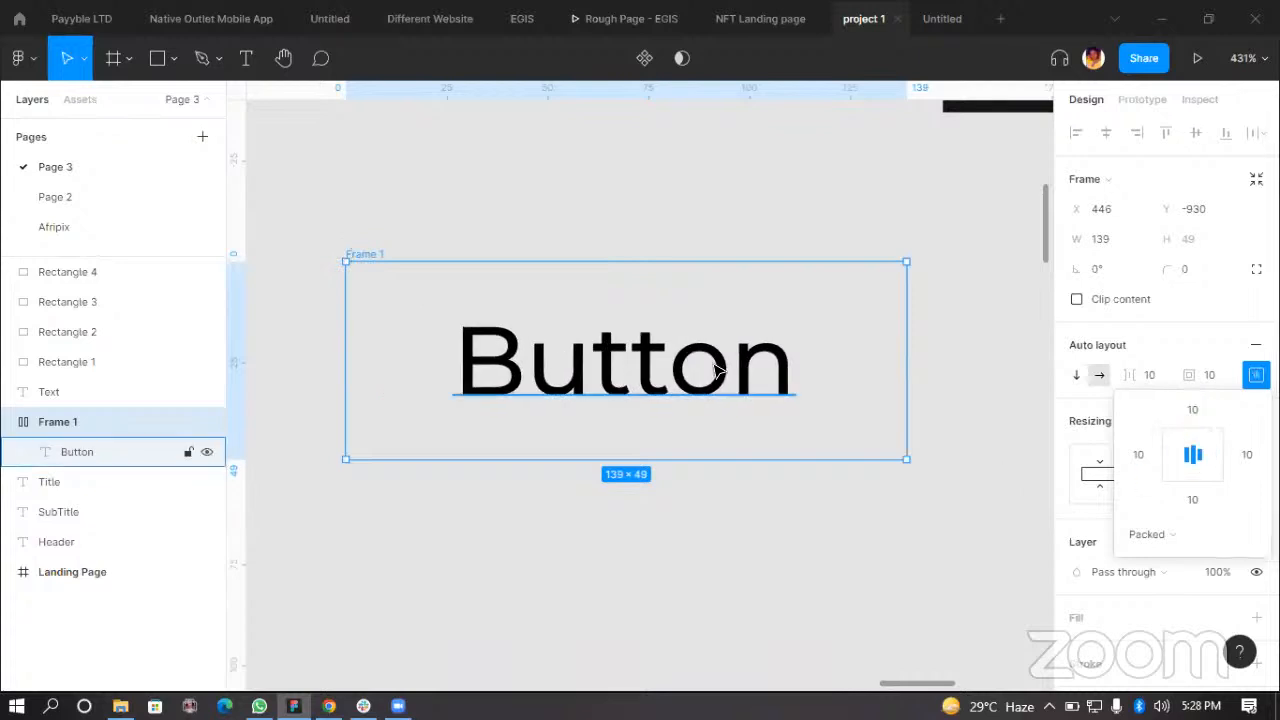
left_click(734, 510)
left_click(358, 255)
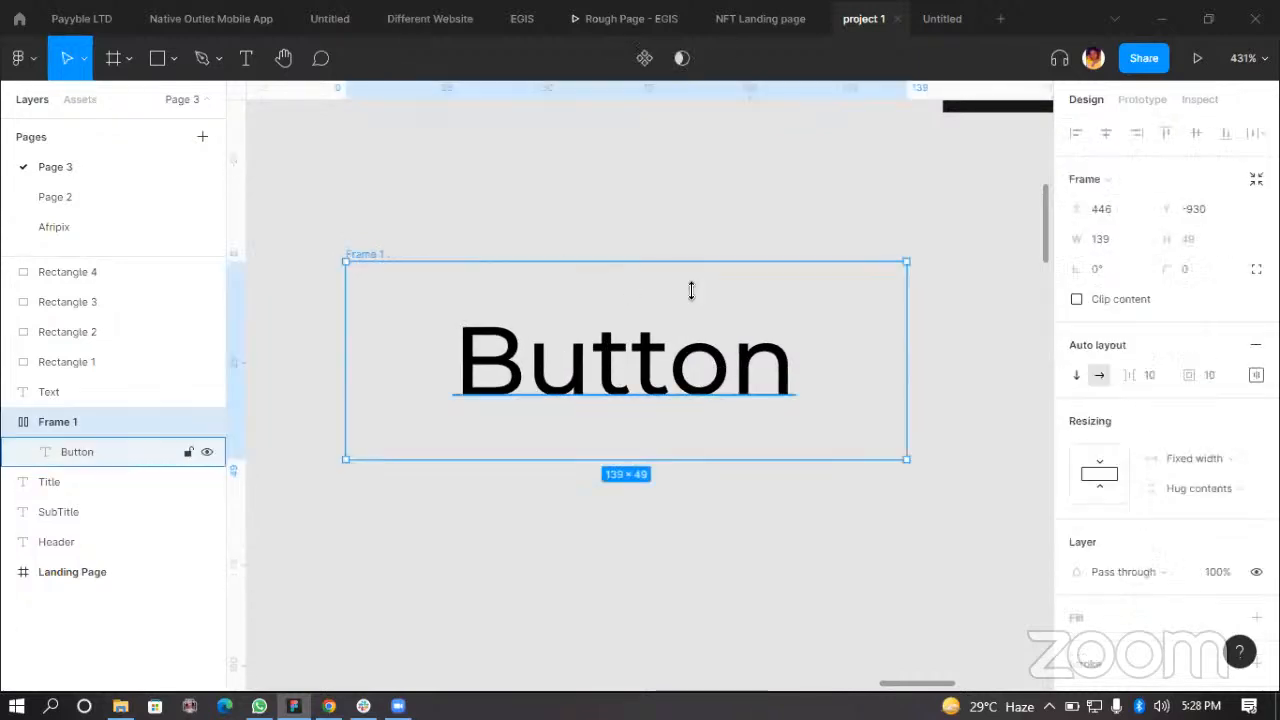
Step: Widen the button frame to about 217
scroll(760, 360, "down", 3)
left_click_drag(855, 371, 934, 386)
left_click(738, 449)
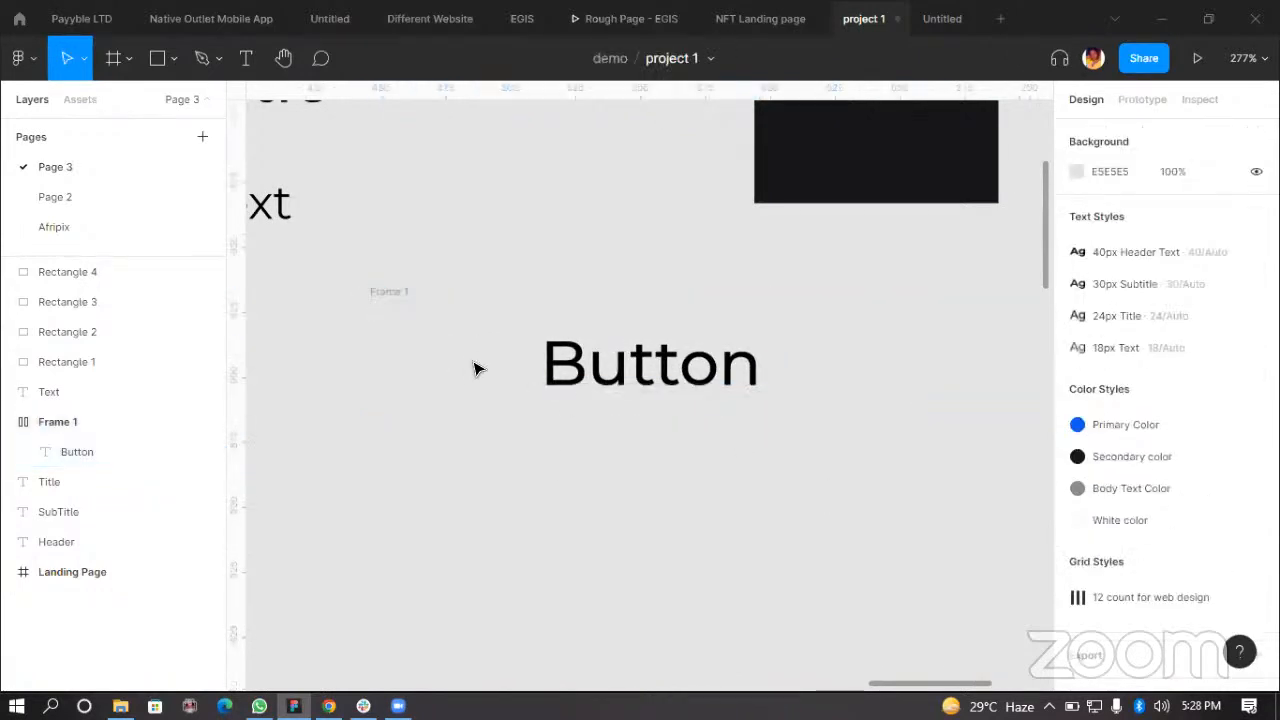
left_click(397, 294)
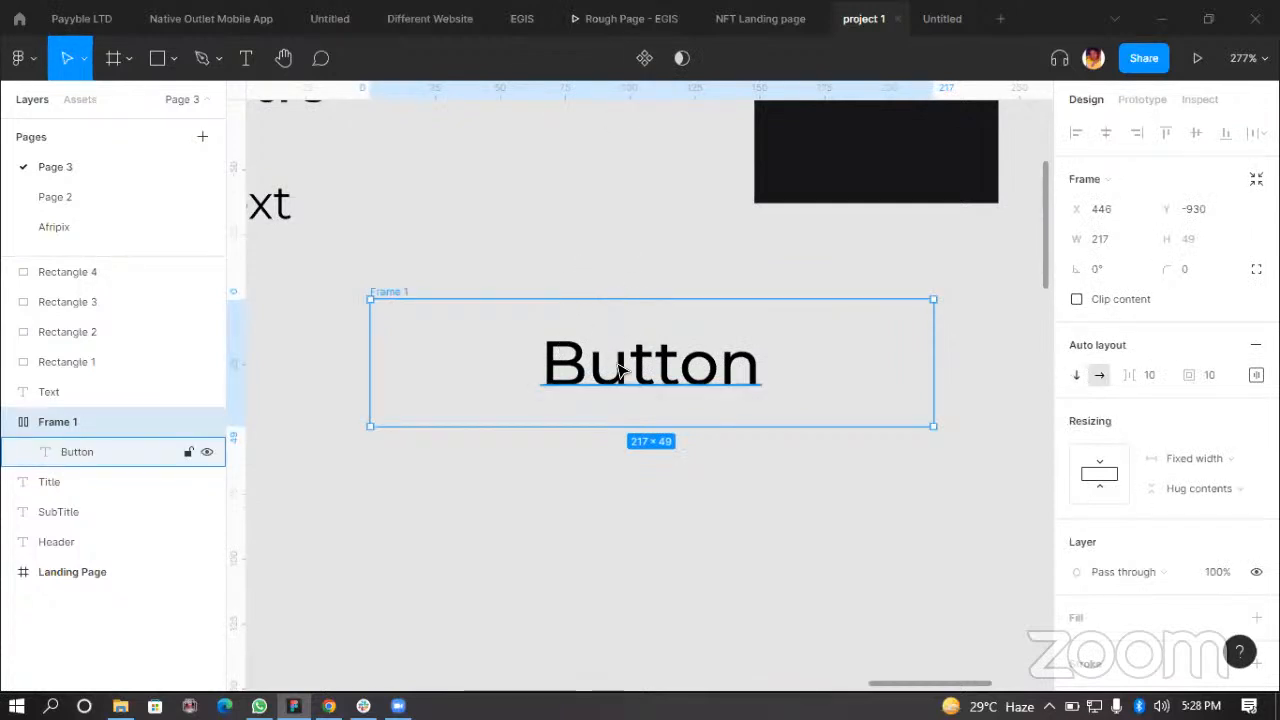
Step: Move the button frame beneath the Text sample next to the style samples
scroll(613, 362, "up", 3)
left_click(714, 367)
scroll(569, 371, "down", 2)
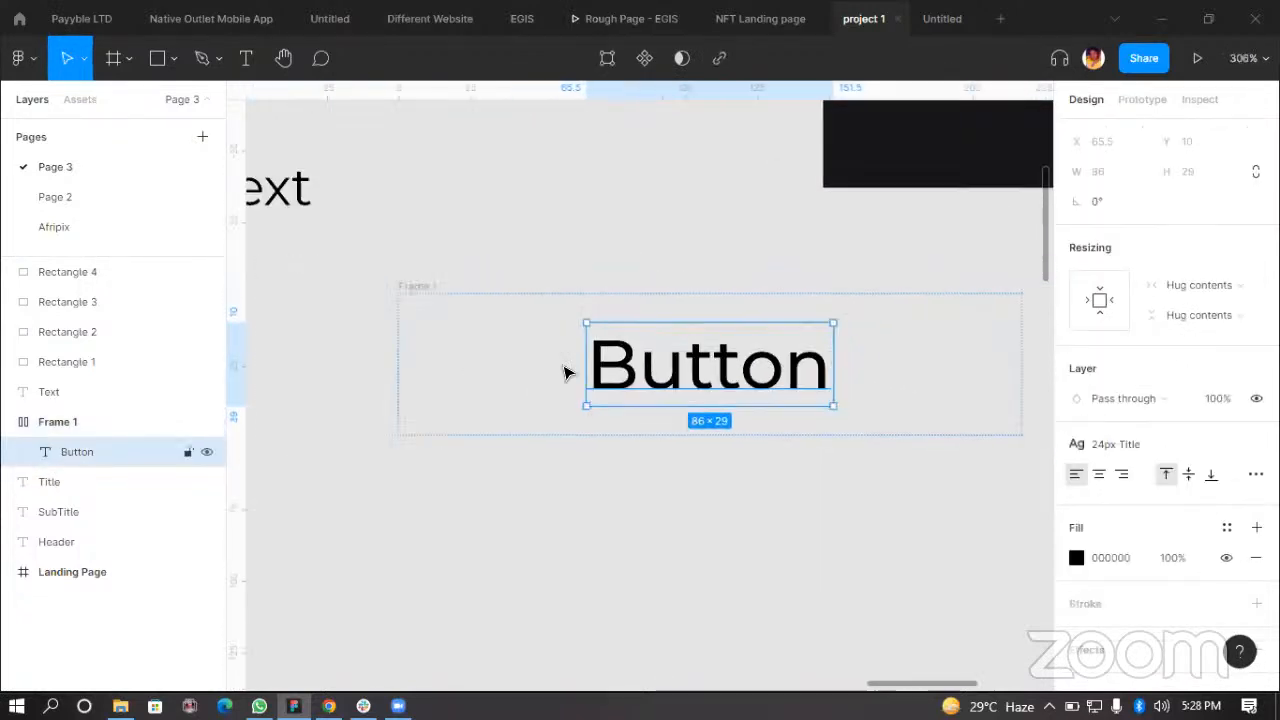
left_click(420, 288)
left_click(501, 545)
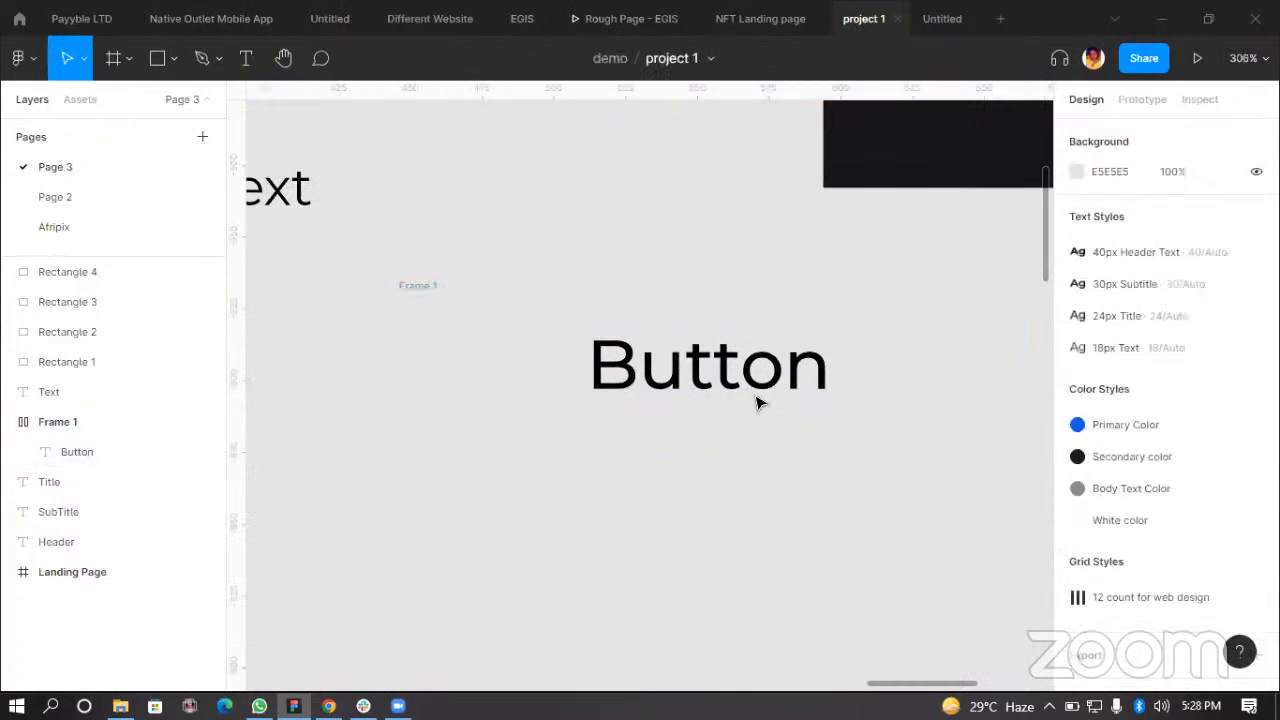
left_click(422, 289)
scroll(661, 370, "down", 1)
scroll(705, 420, "down", 2)
mouse_move(583, 403)
left_mouse_down()
mouse_move(574, 417)
mouse_move(605, 413)
left_mouse_up()
scroll(700, 480, "down", 2)
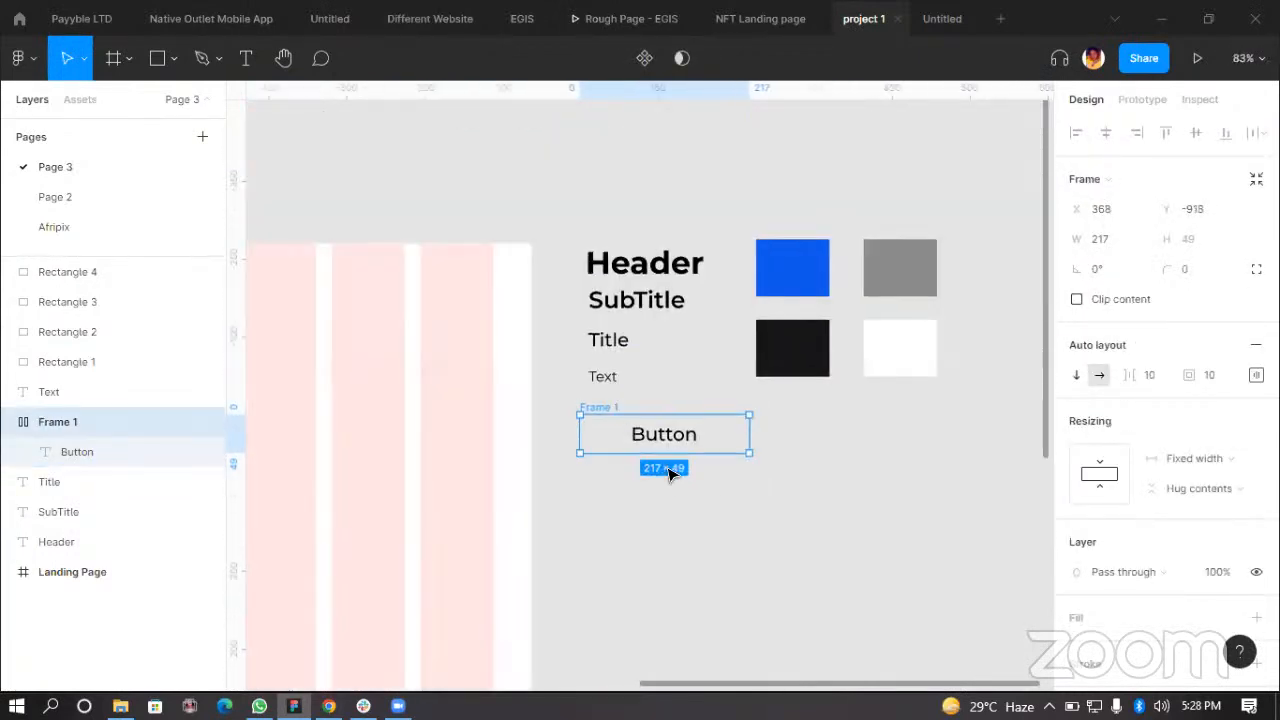
Step: Fill the button frame with the Primary Color style
scroll(685, 495, "up", 2)
scroll(700, 402, "up", 2)
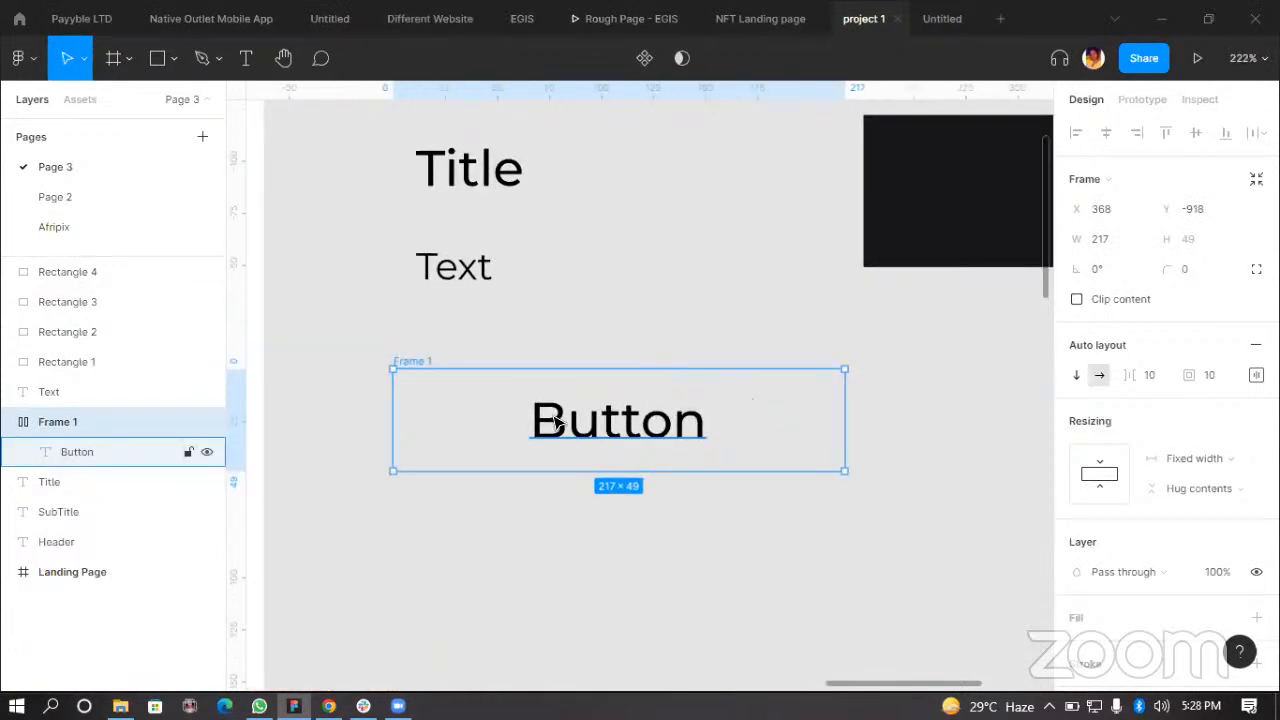
scroll(557, 402, "up", 2)
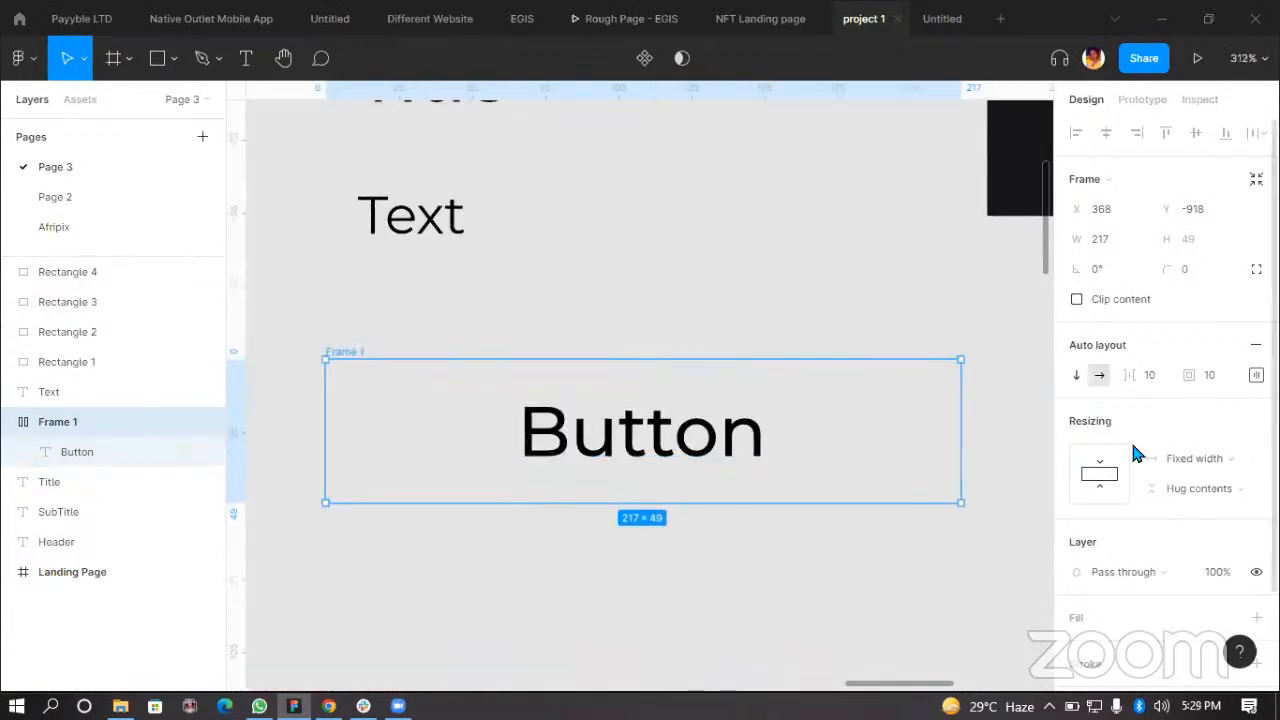
scroll(1175, 452, "down", 3)
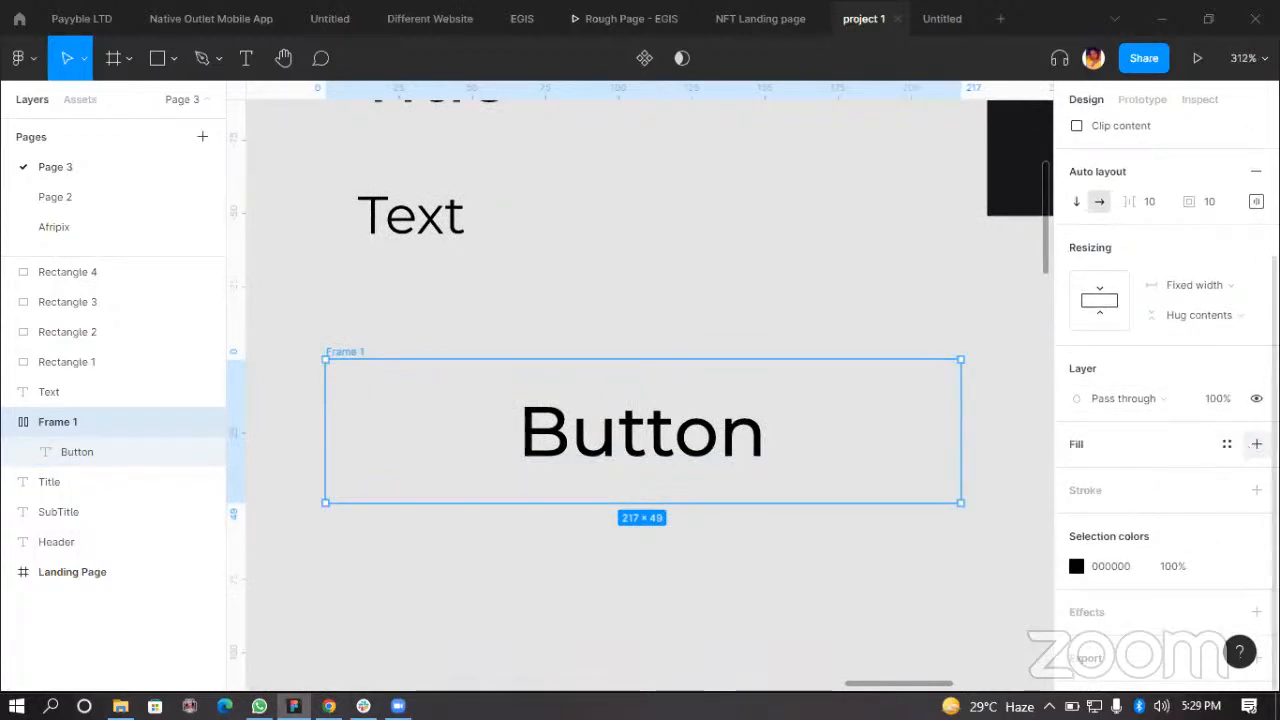
left_click(1227, 450)
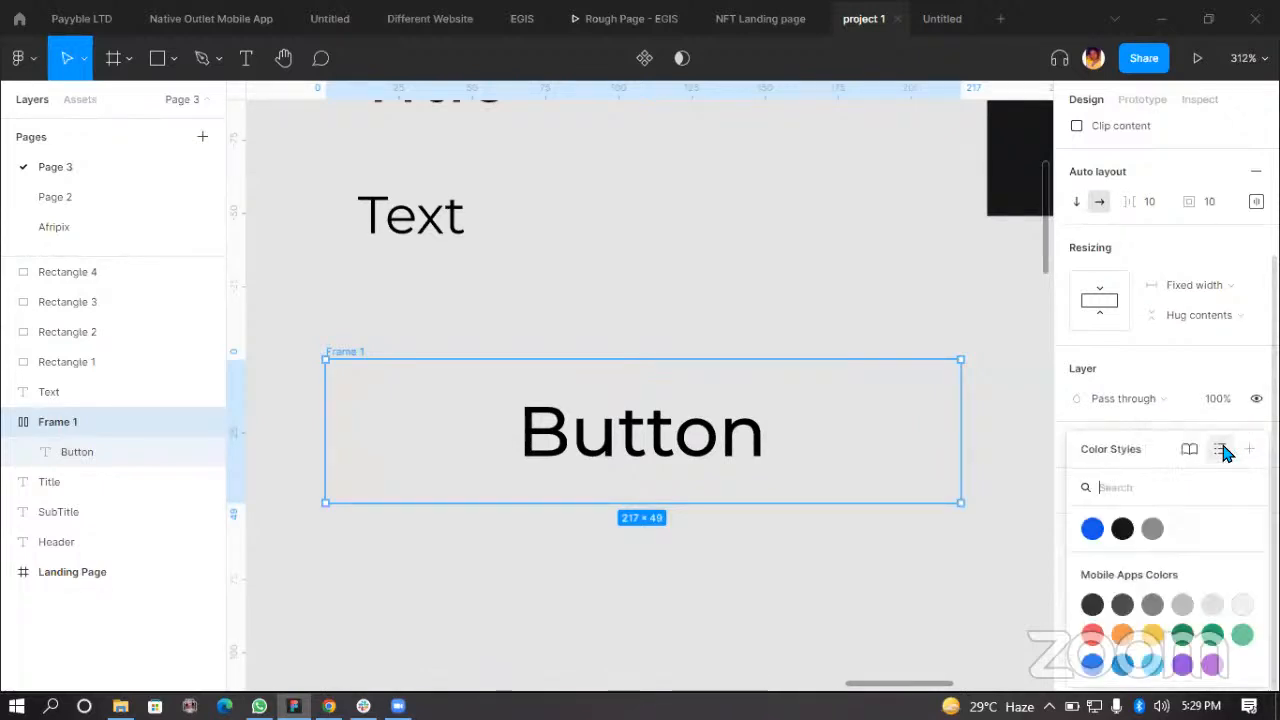
left_click(1092, 529)
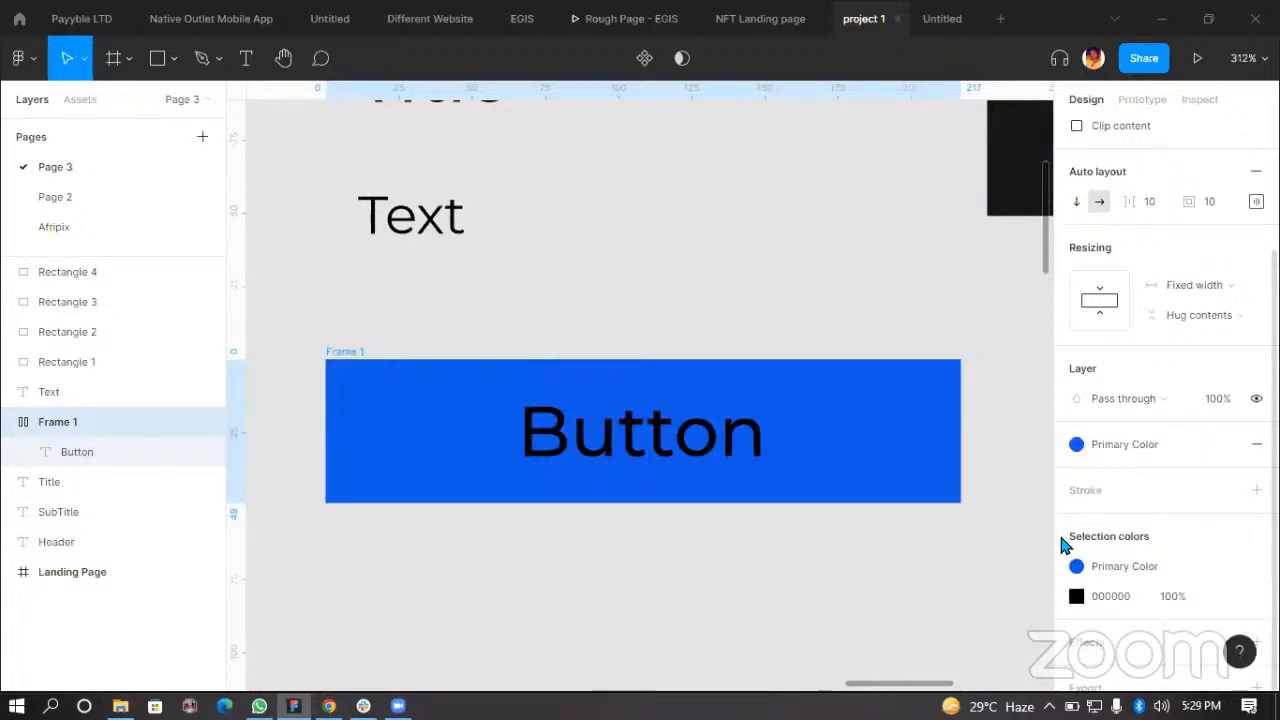
left_click(545, 579)
Step: Apply the White color style to the Button text fill
left_click(670, 438)
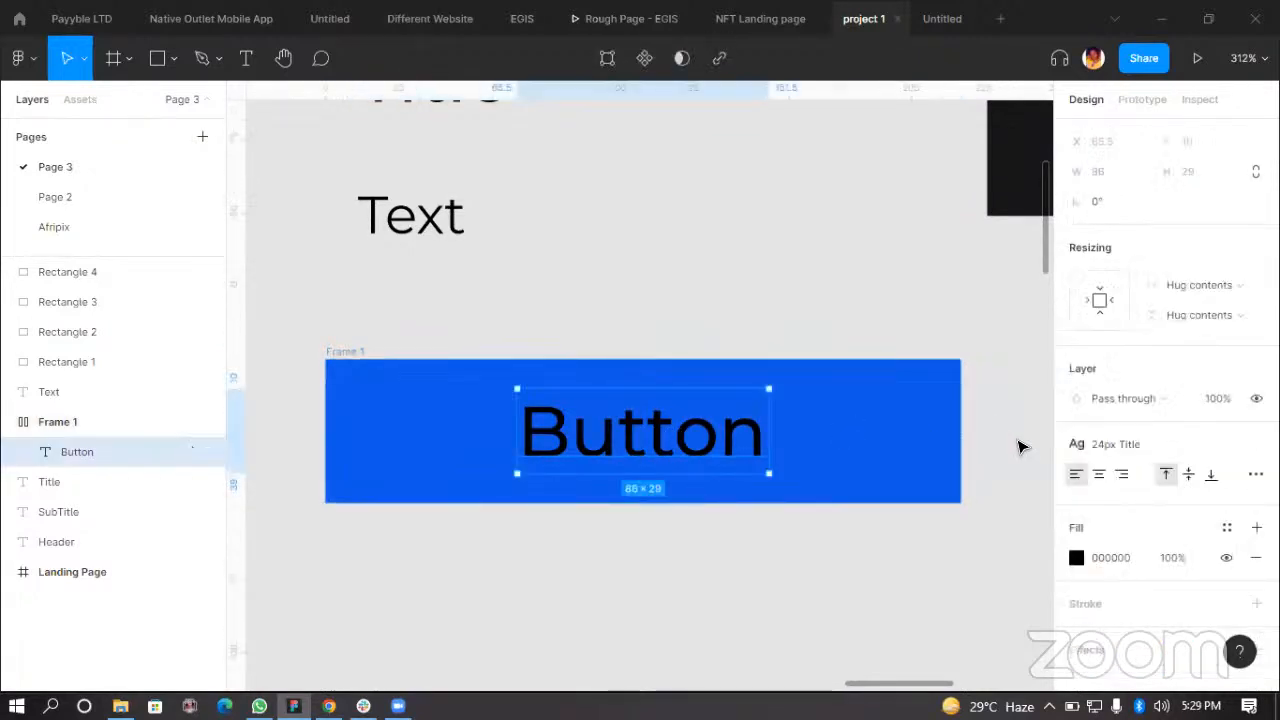
left_click(1227, 530)
left_click(1180, 528)
left_click(362, 515)
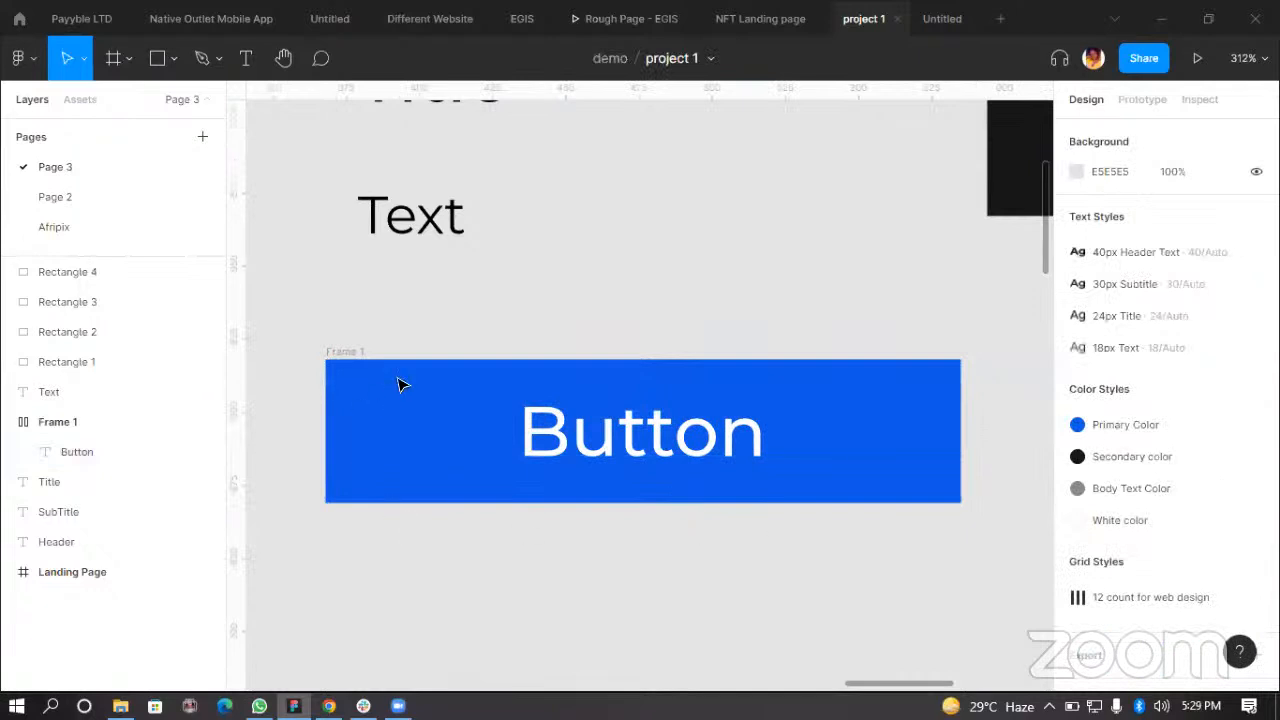
Step: Set the button frame's corner radius to 10
left_click(340, 354)
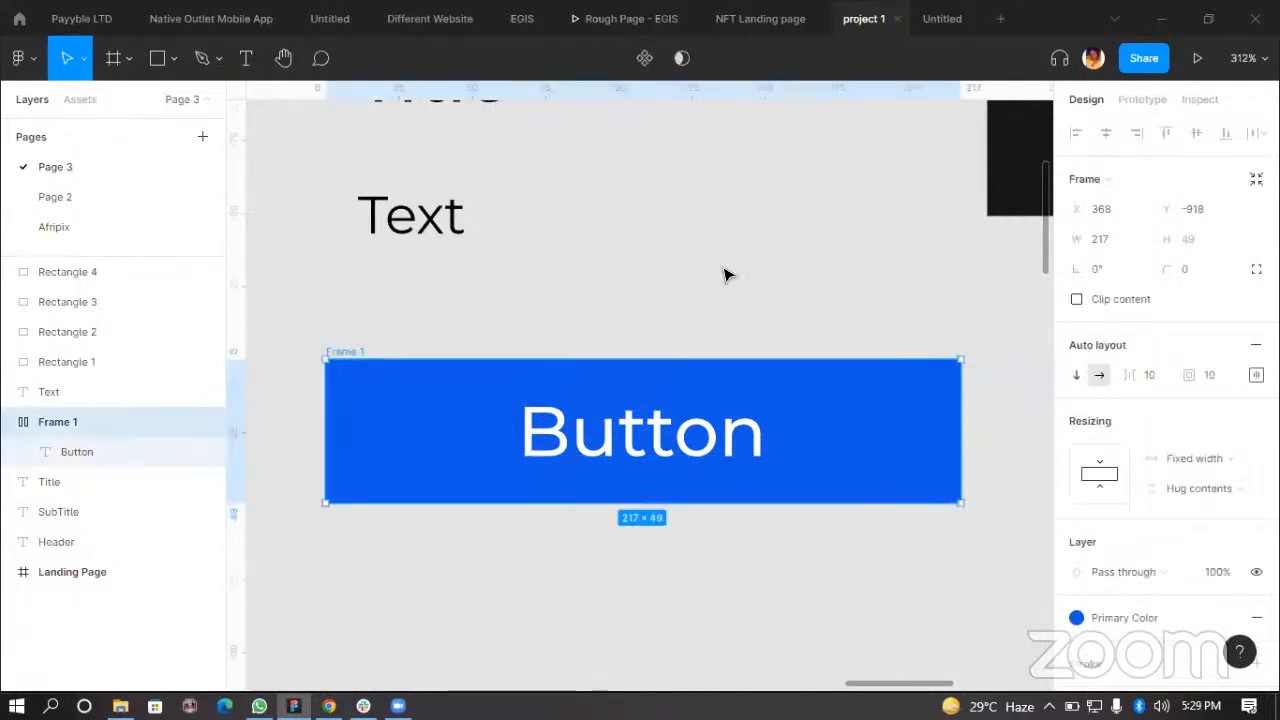
left_click(1198, 274)
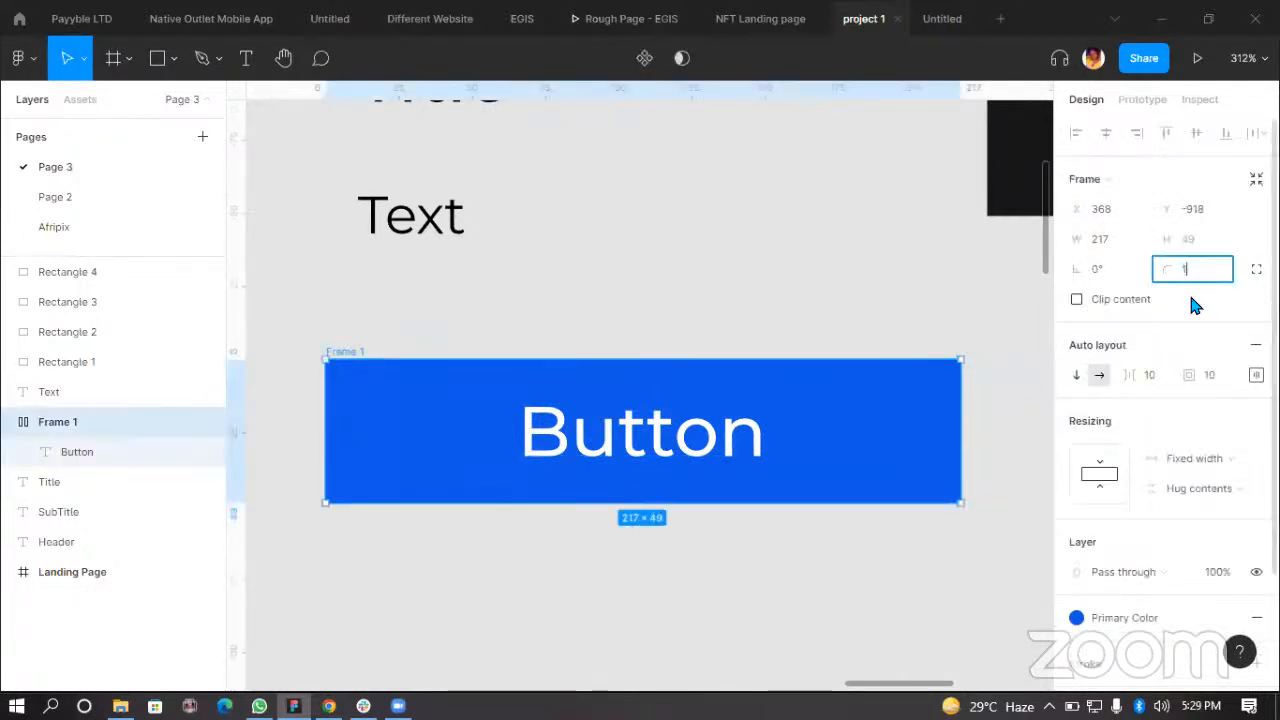
type("10")
key("Return")
left_click(834, 606)
scroll(791, 477, "down", 5)
scroll(659, 461, "up", 3)
left_click(841, 434)
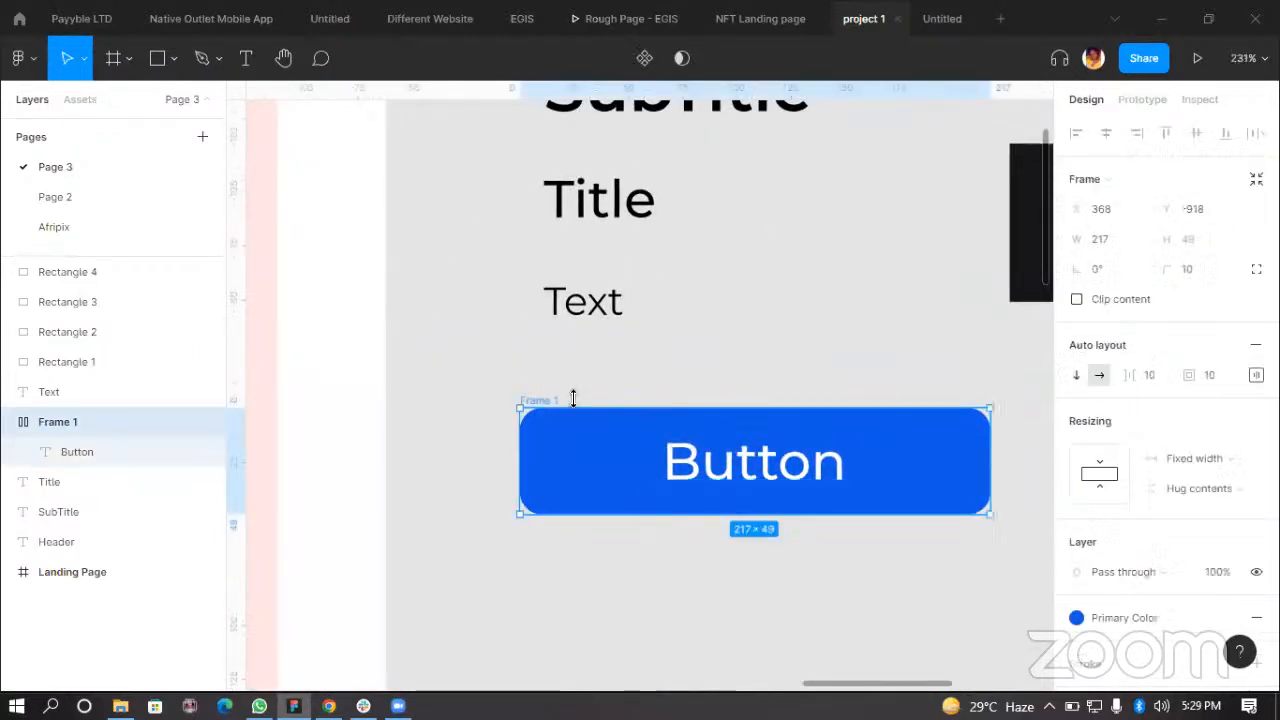
Step: Move the button frame slightly up and left, just below the Text style sample
scroll(763, 456, "right", 1)
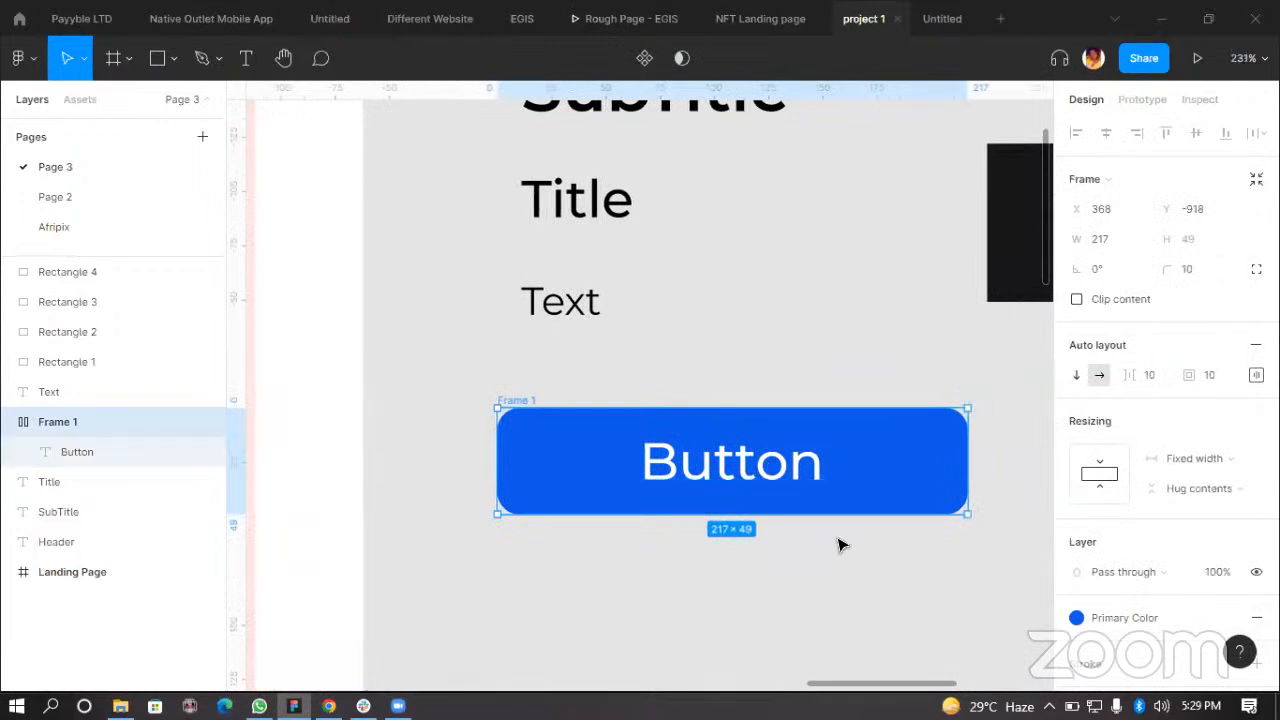
left_click_drag(865, 487, 877, 431)
scroll(640, 400, "up", 2)
scroll(826, 435, "down", 2)
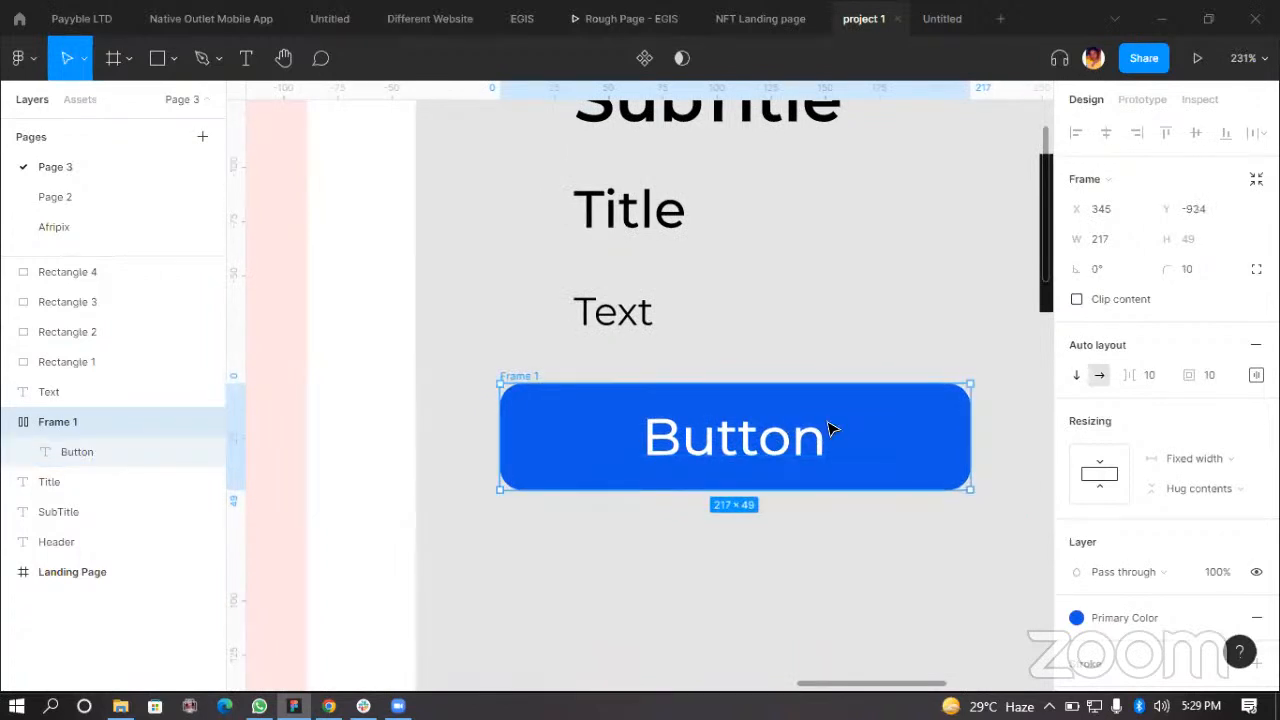
scroll(800, 432, "right", 1)
scroll(829, 463, "down", 2)
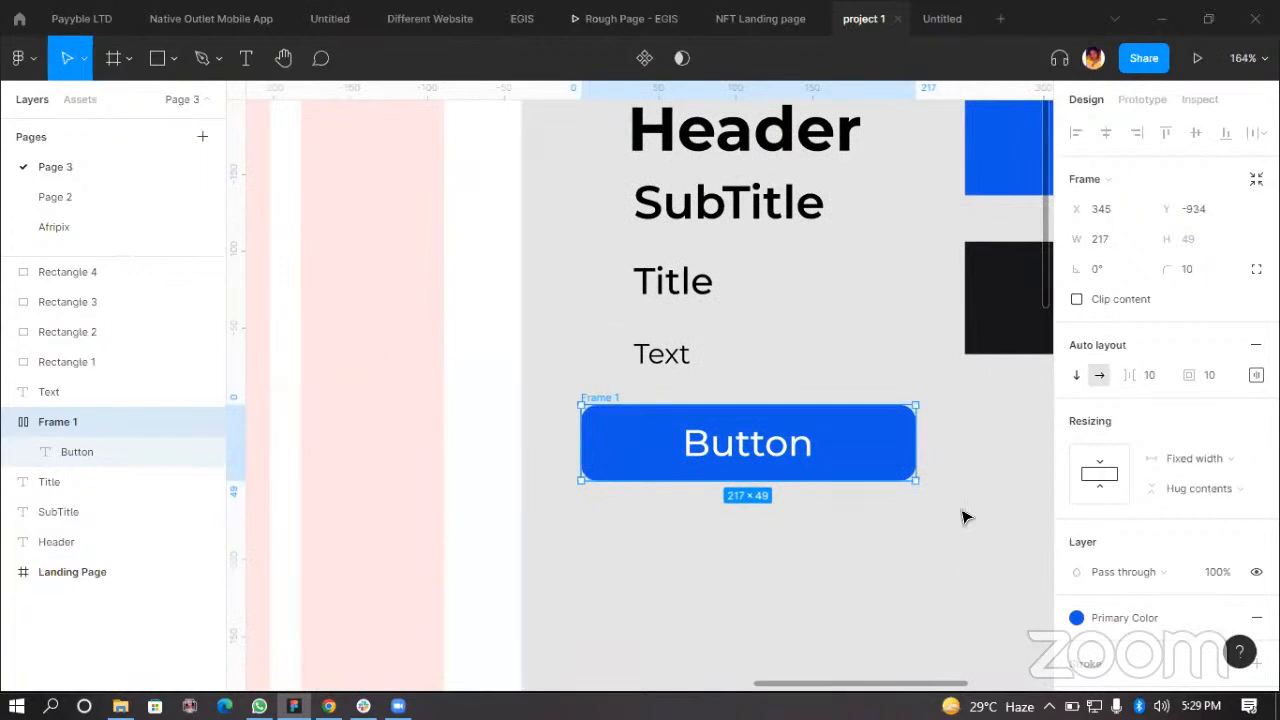
scroll(740, 535, "up", 2)
scroll(618, 522, "right", 1)
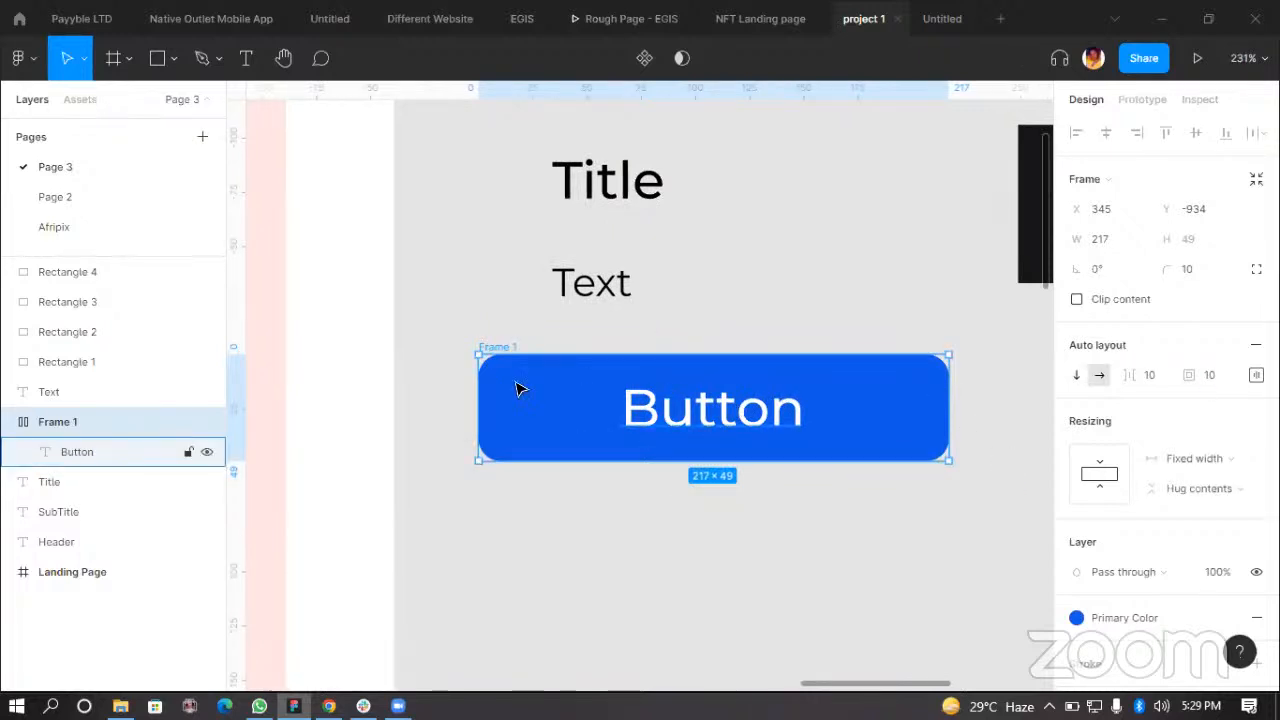
left_click_drag(632, 412, 597, 412)
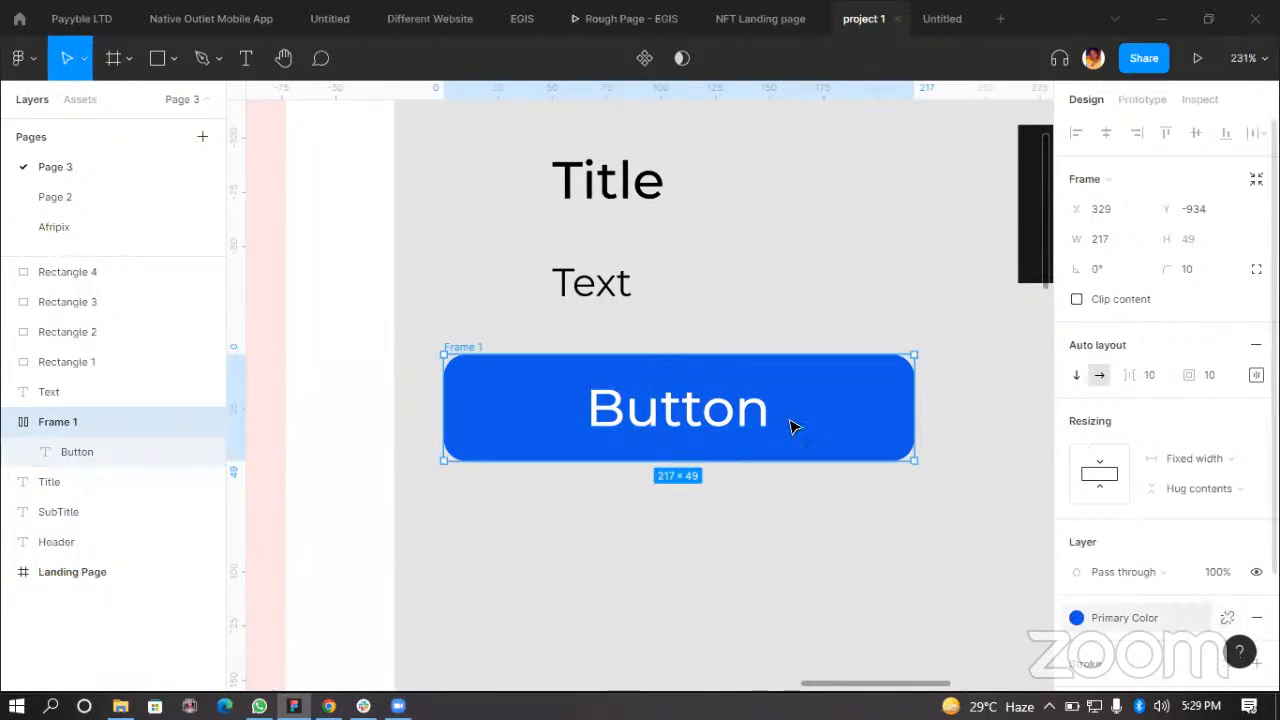
Step: Convert the button frame into a component
right_click(552, 495)
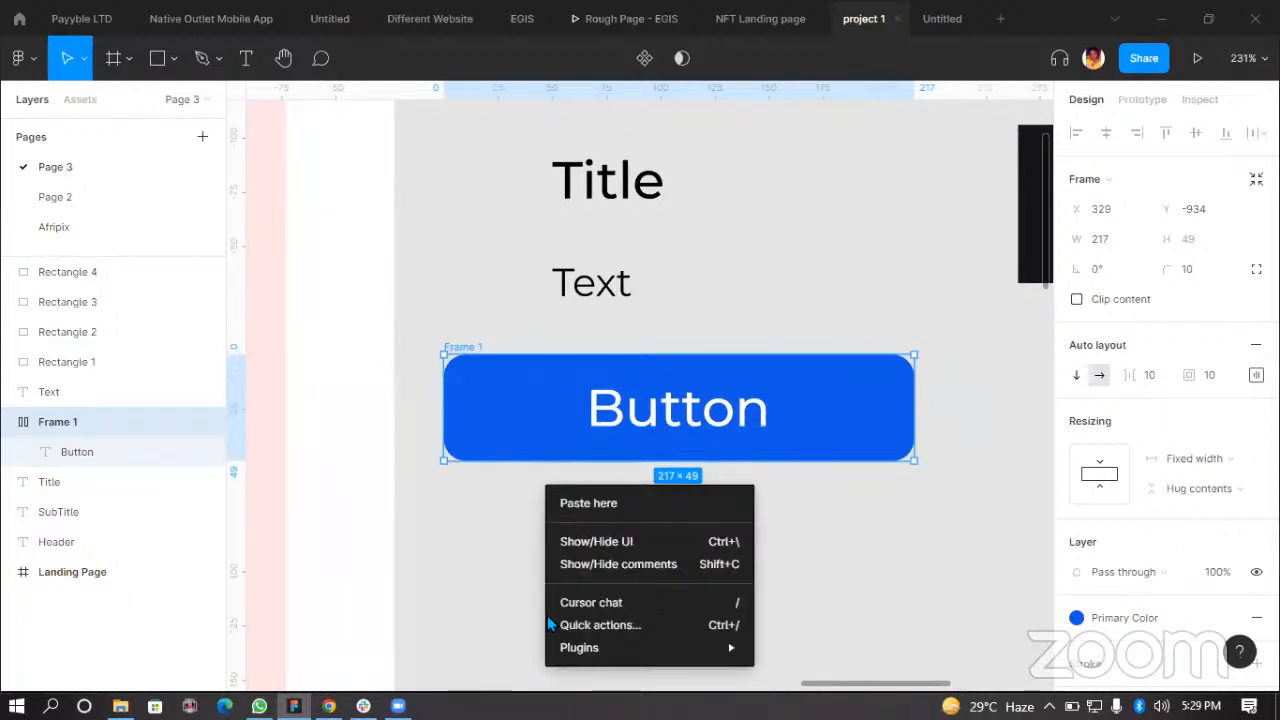
left_click(507, 397)
right_click(507, 397)
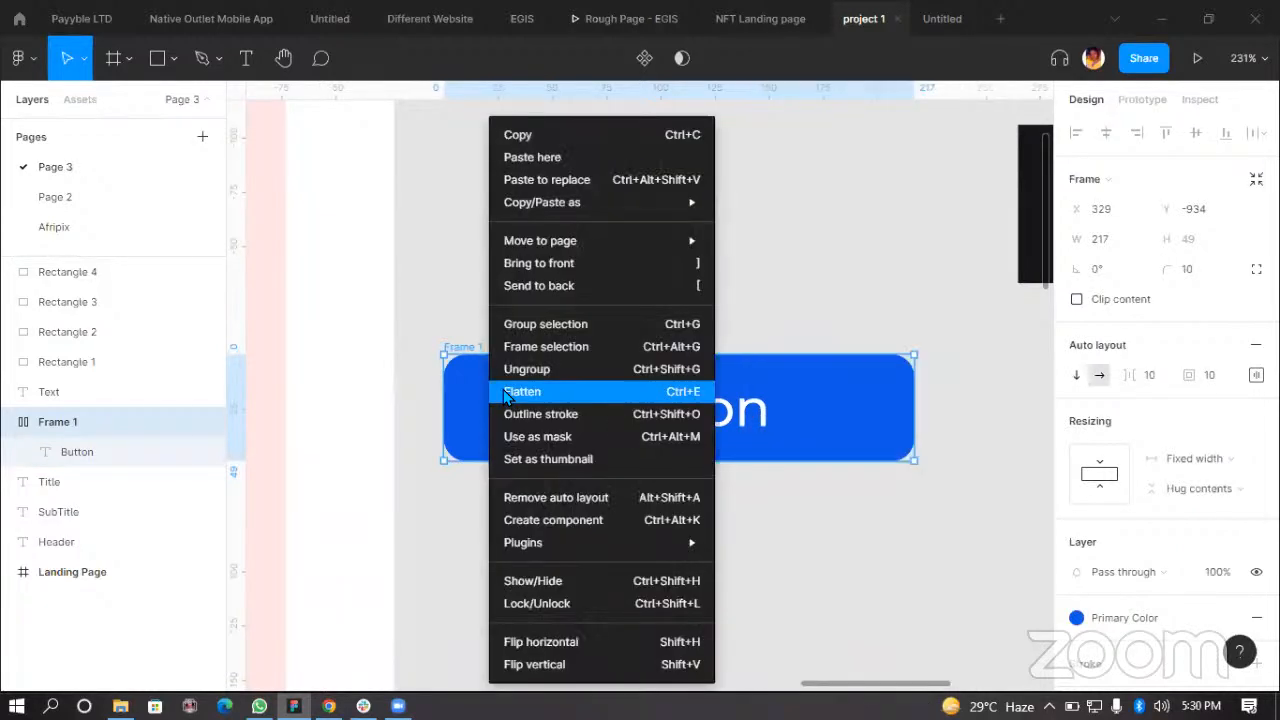
left_click(581, 520)
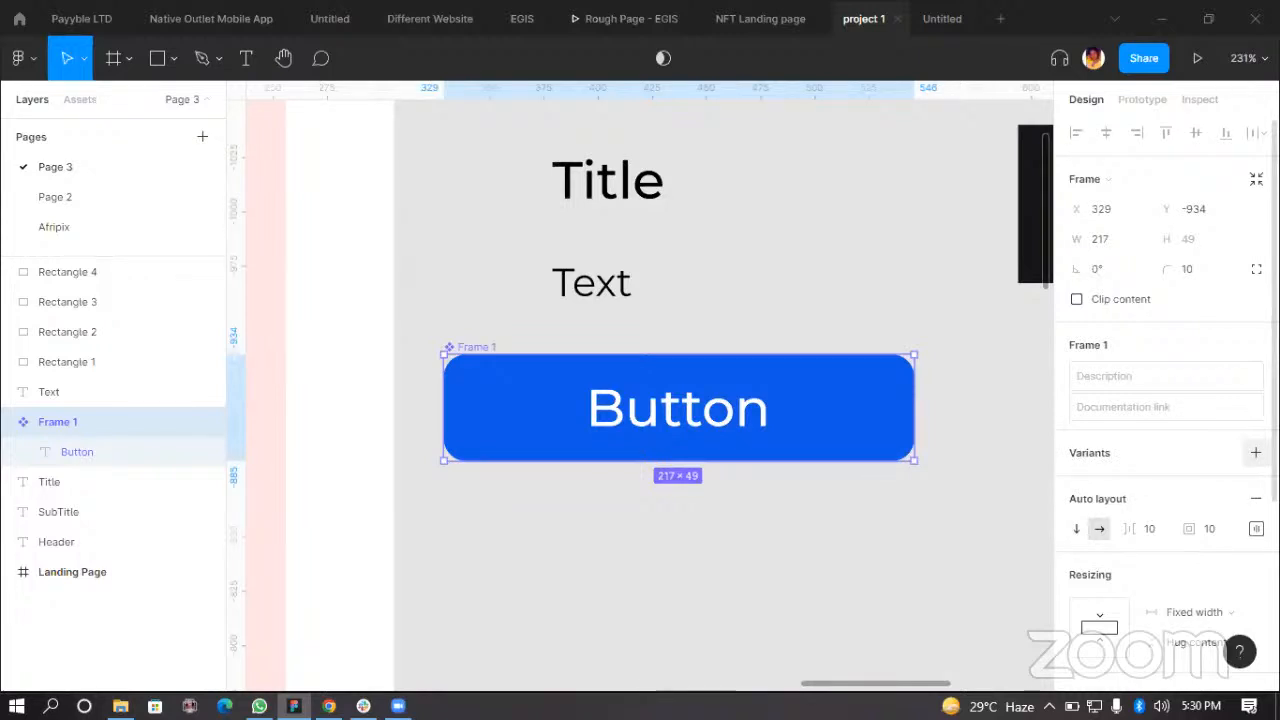
Step: Add a second variant to the button component
left_click(1255, 452)
scroll(728, 434, "down", 1)
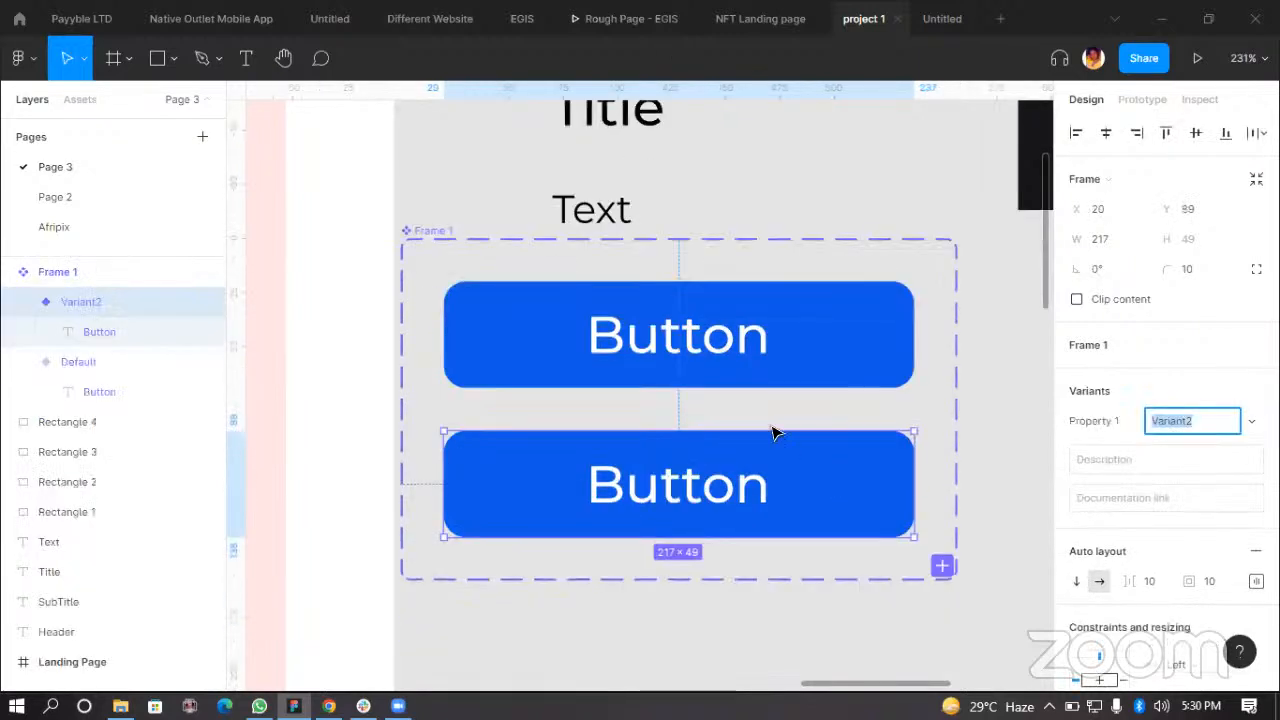
left_click_drag(840, 476, 840, 499)
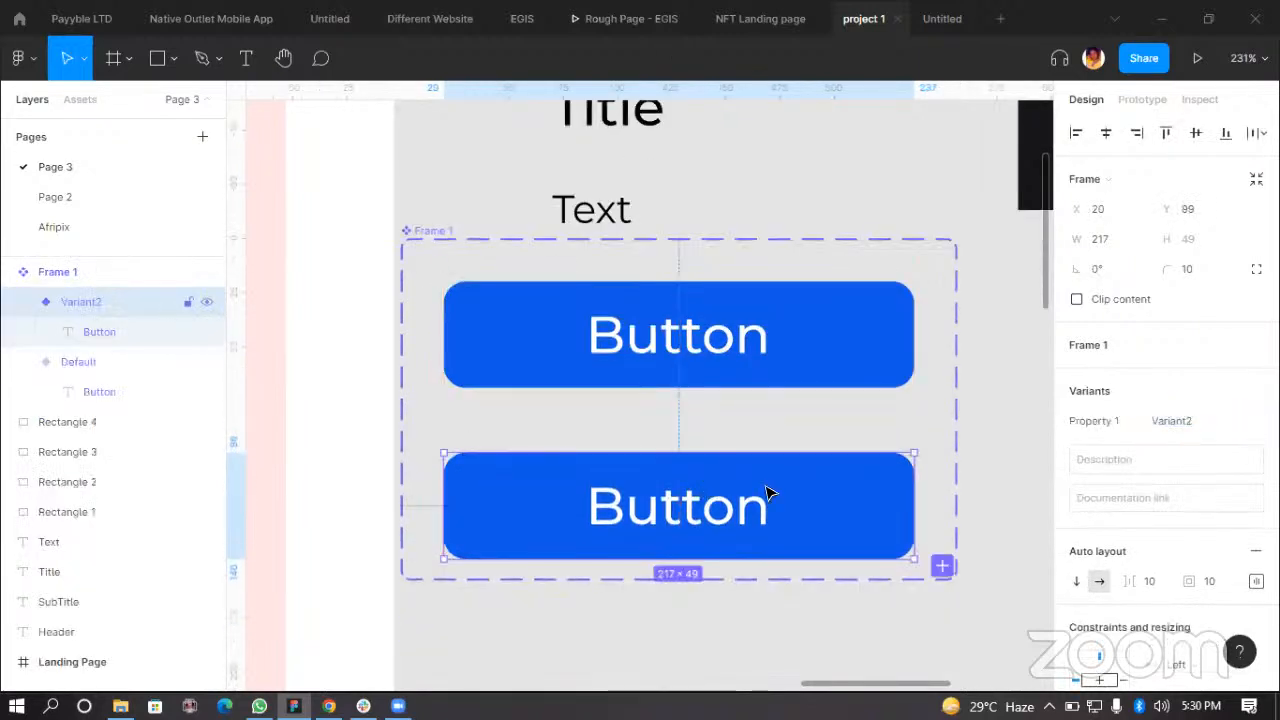
key("ctrl+z")
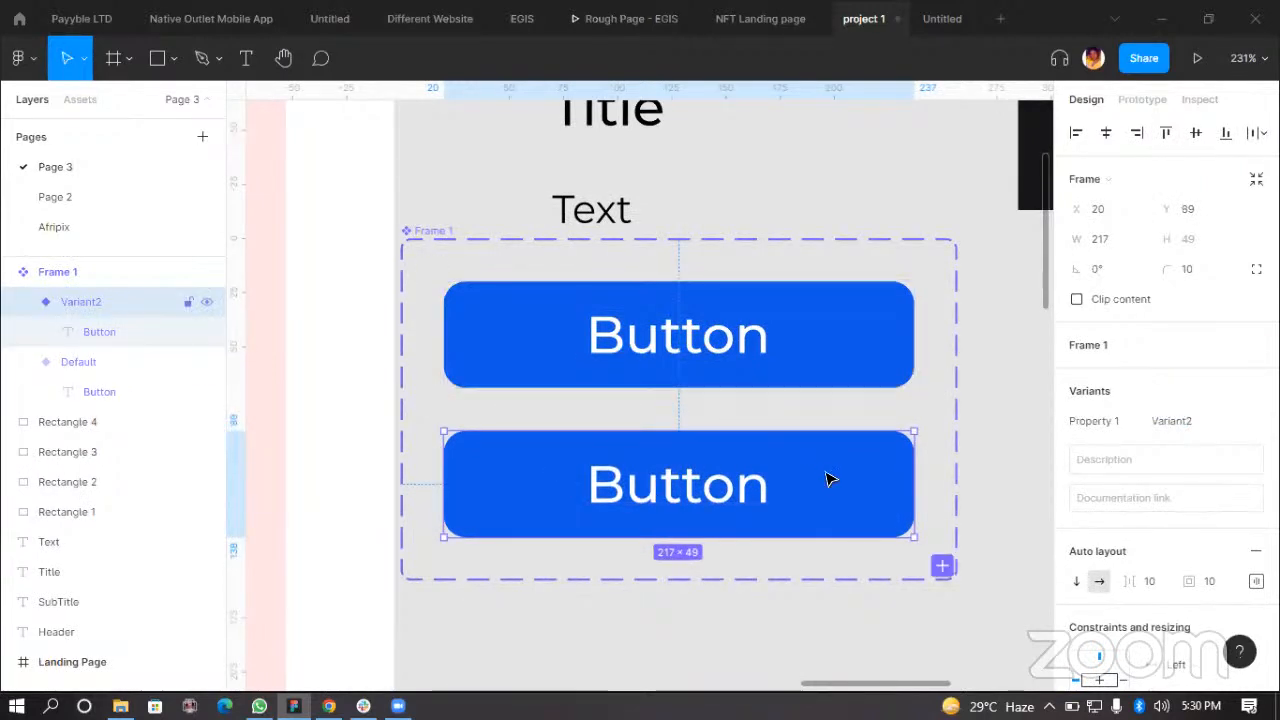
Step: Give the second variant a stroke of weight 2 and remove its fill
scroll(1203, 489, "down", 5)
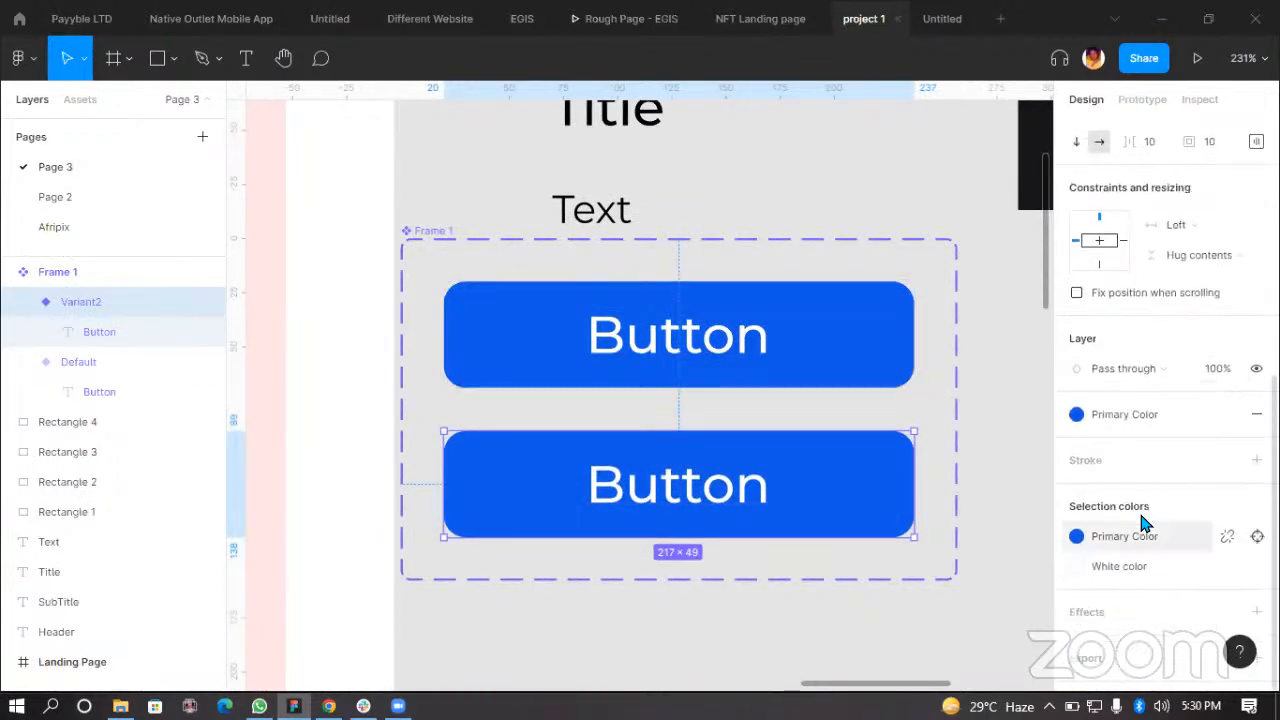
left_click(1257, 460)
left_click(1105, 518)
type("2")
key("Return")
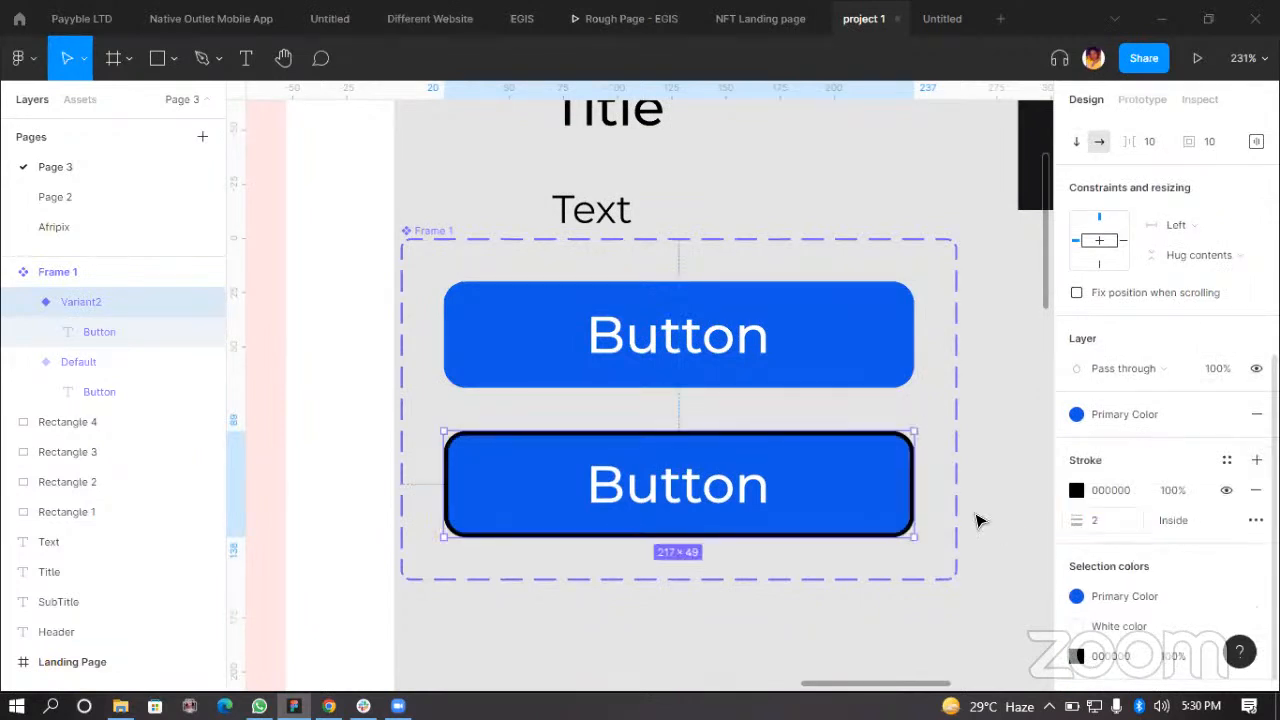
left_click(1255, 418)
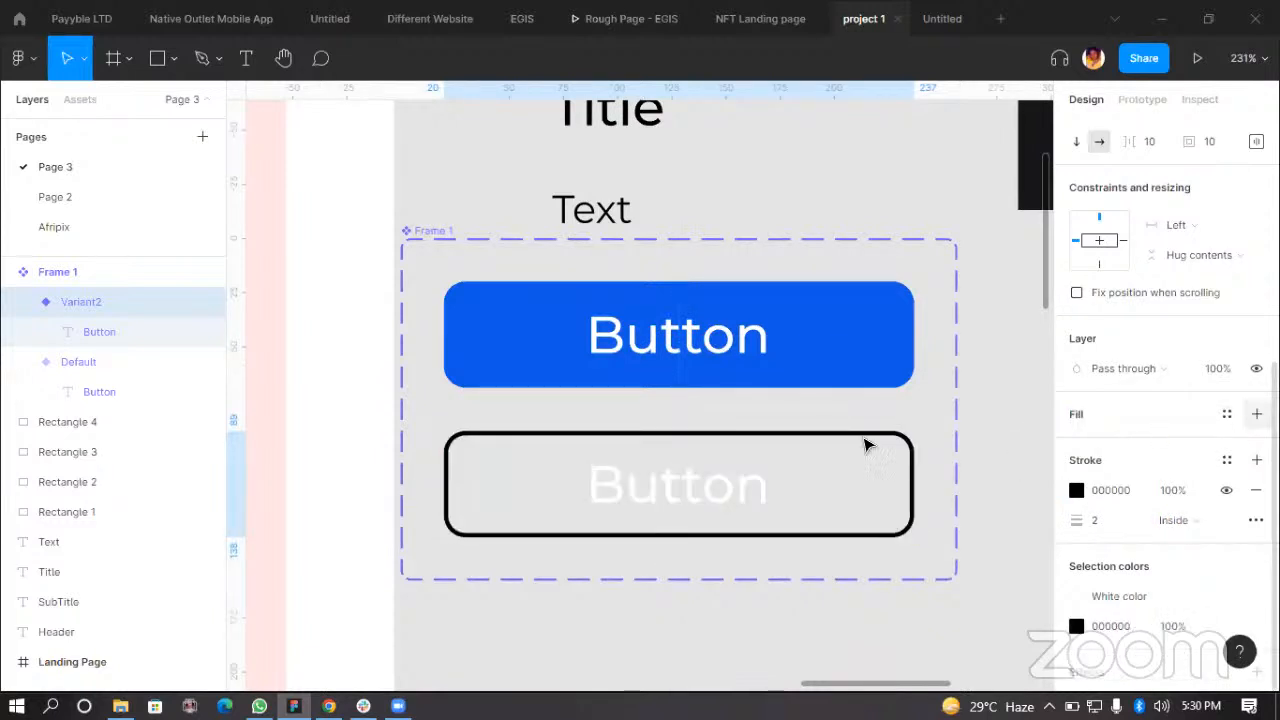
Step: Apply the Primary Color style to the second variant's stroke
left_click(1086, 459)
left_click(1092, 529)
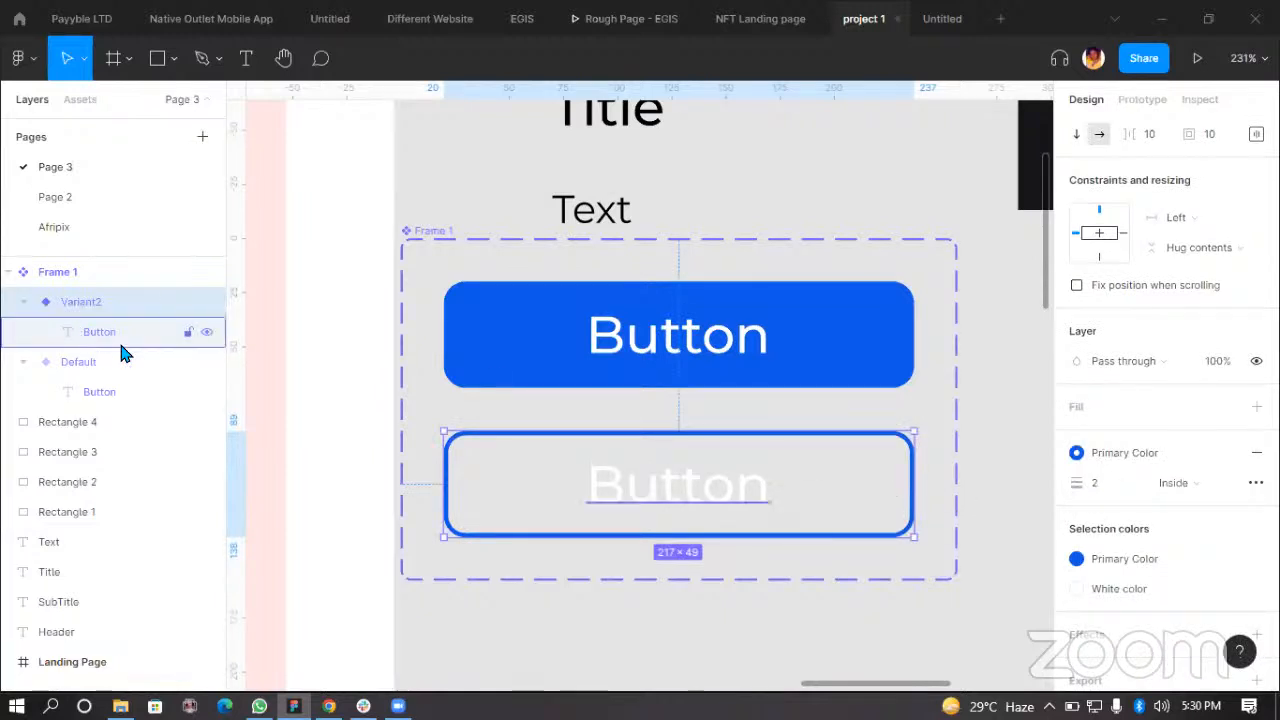
Step: Apply the Primary Color style to the second variant's Button text
key("Return")
left_click(1080, 520)
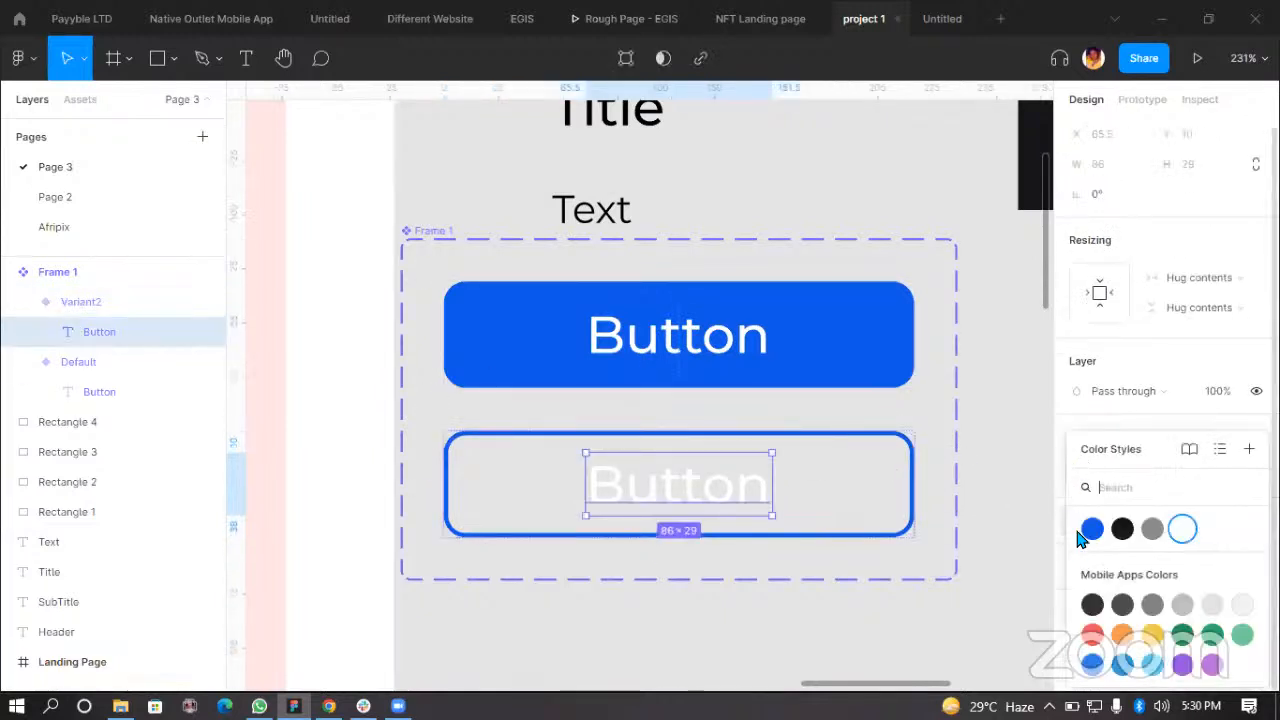
left_click(1092, 529)
left_click(840, 606)
Step: Reposition the button variants set beneath the style samples
scroll(662, 513, "down", 2)
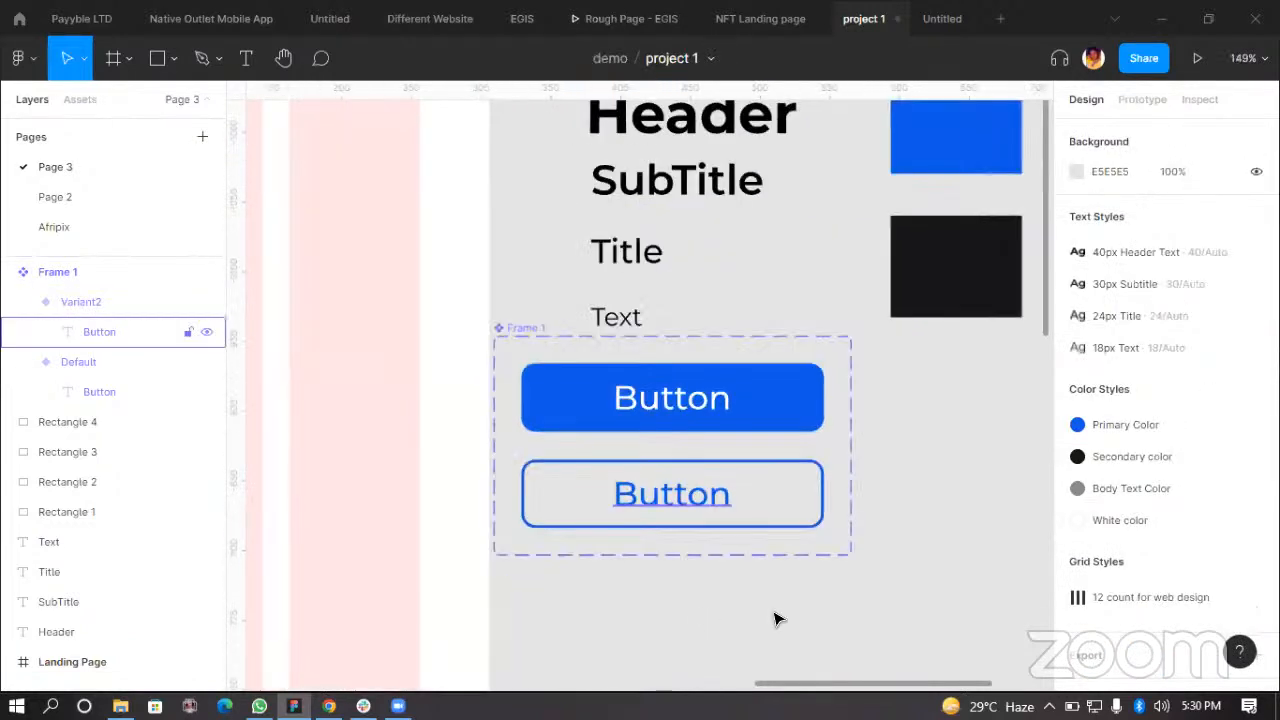
left_click(618, 351)
left_click_drag(702, 390, 921, 425)
scroll(611, 423, "down", 3)
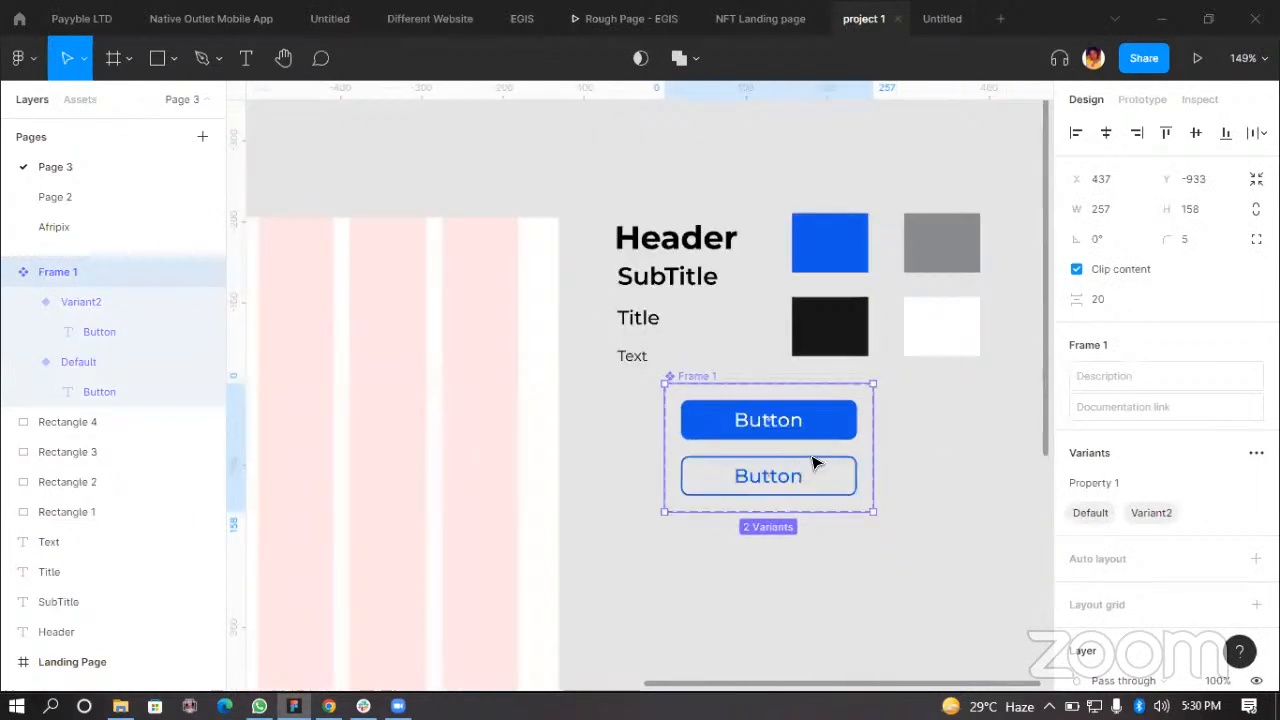
scroll(763, 402, "up", 2)
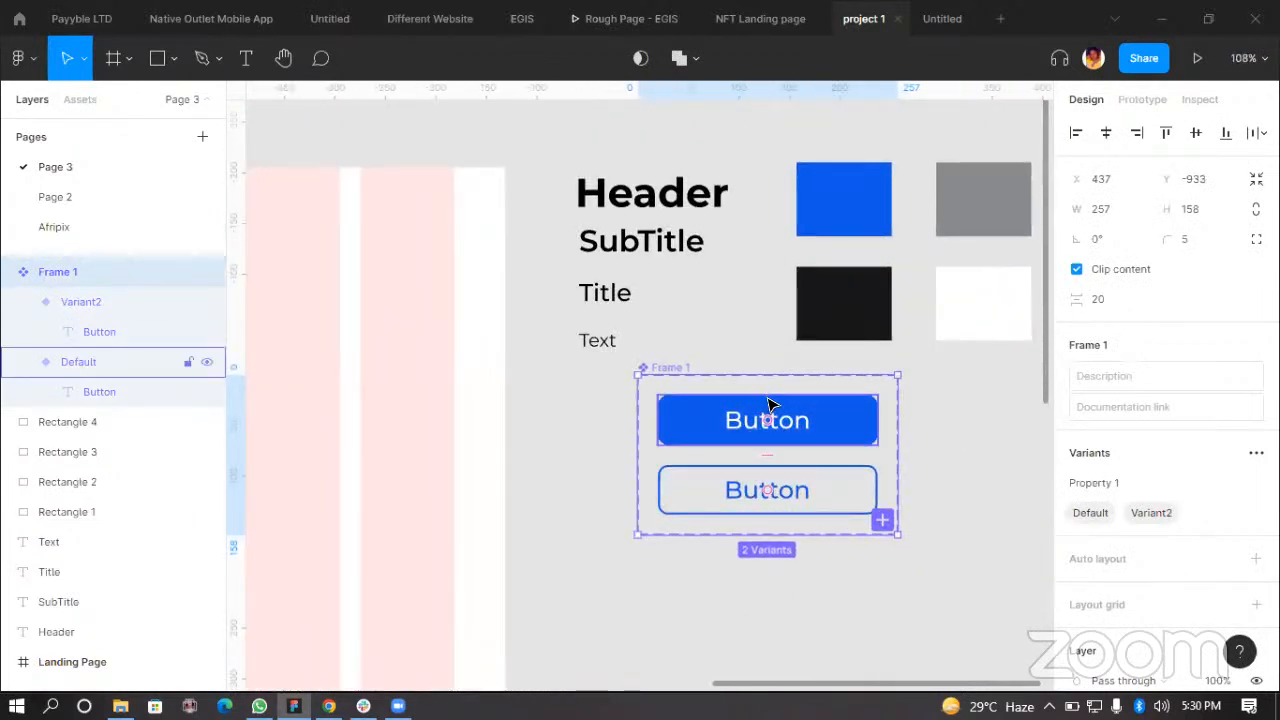
left_click_drag(773, 446, 777, 468)
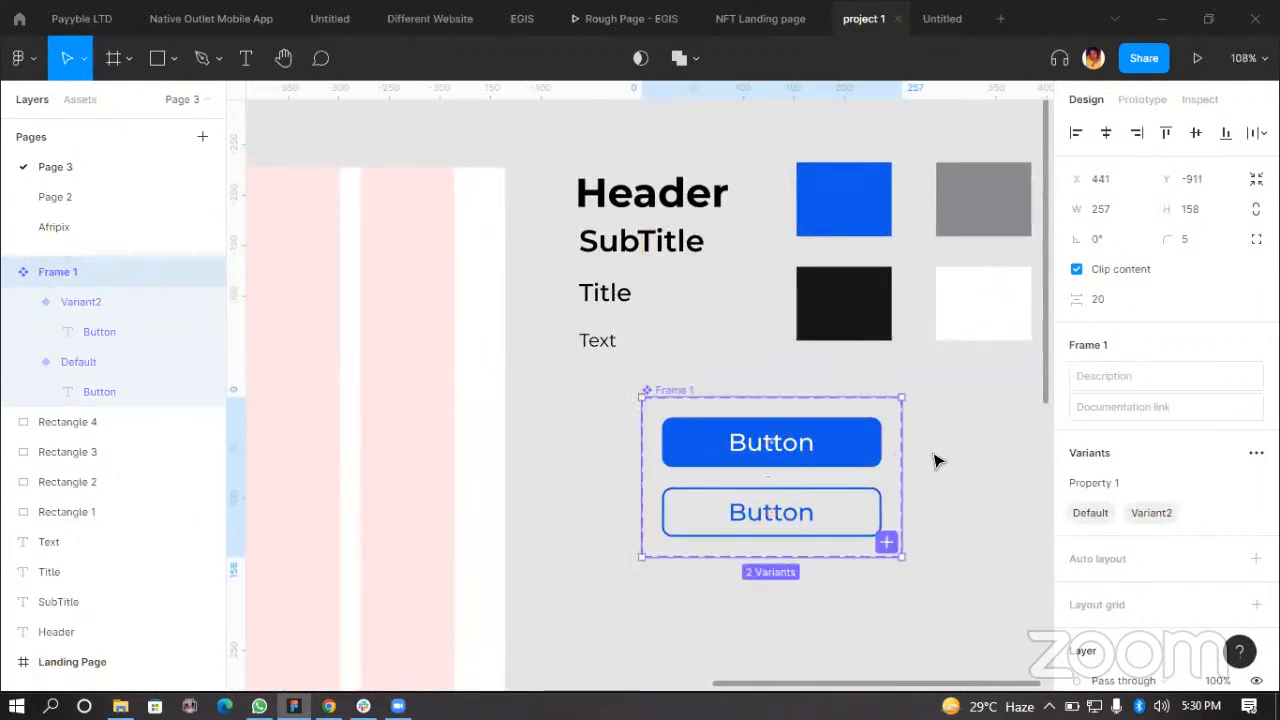
scroll(655, 400, "up", 3)
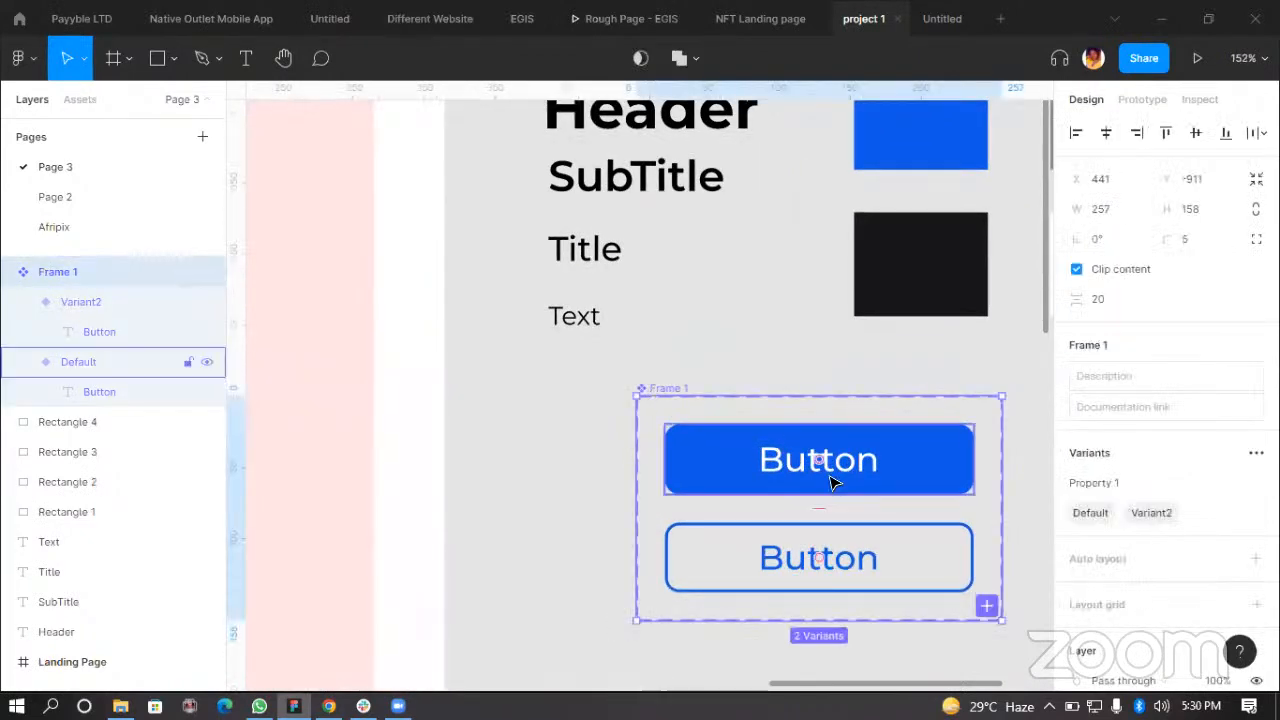
left_click(720, 341)
left_click_drag(812, 458, 775, 463)
key("ctrl+z")
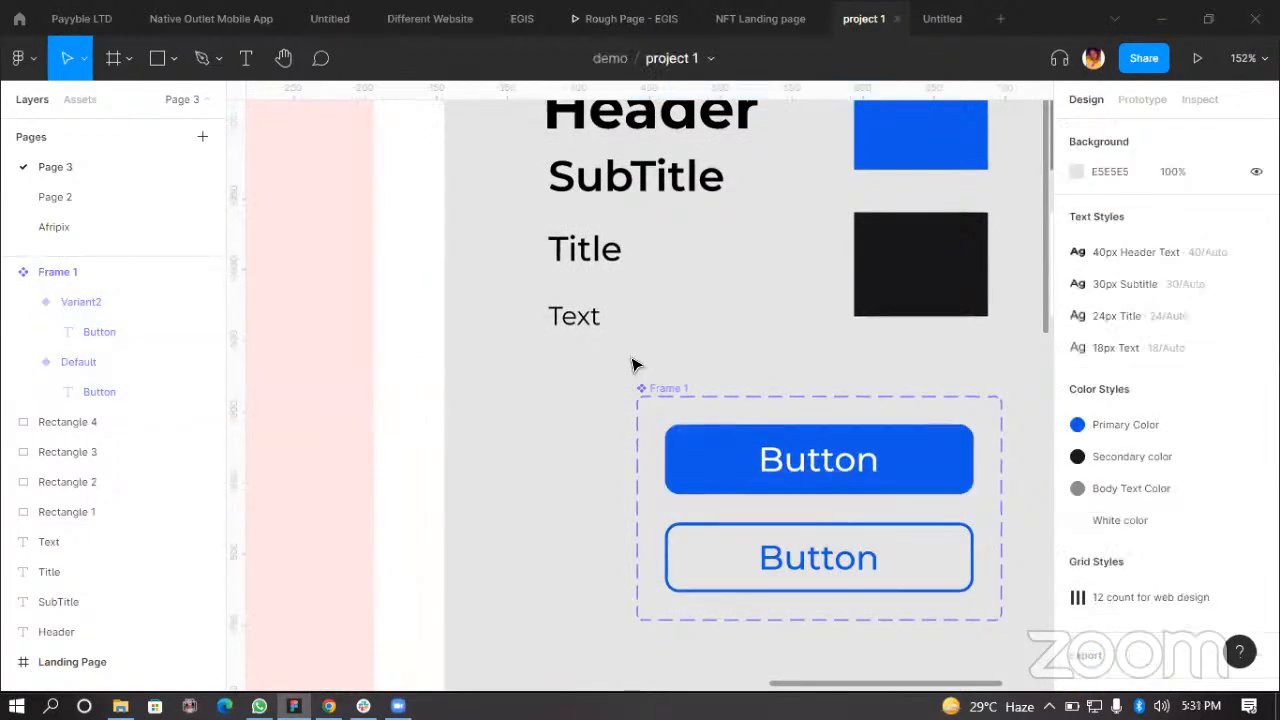
Step: Move the Landing Page frame up slightly relative to the style samples
scroll(820, 586, "down", 6)
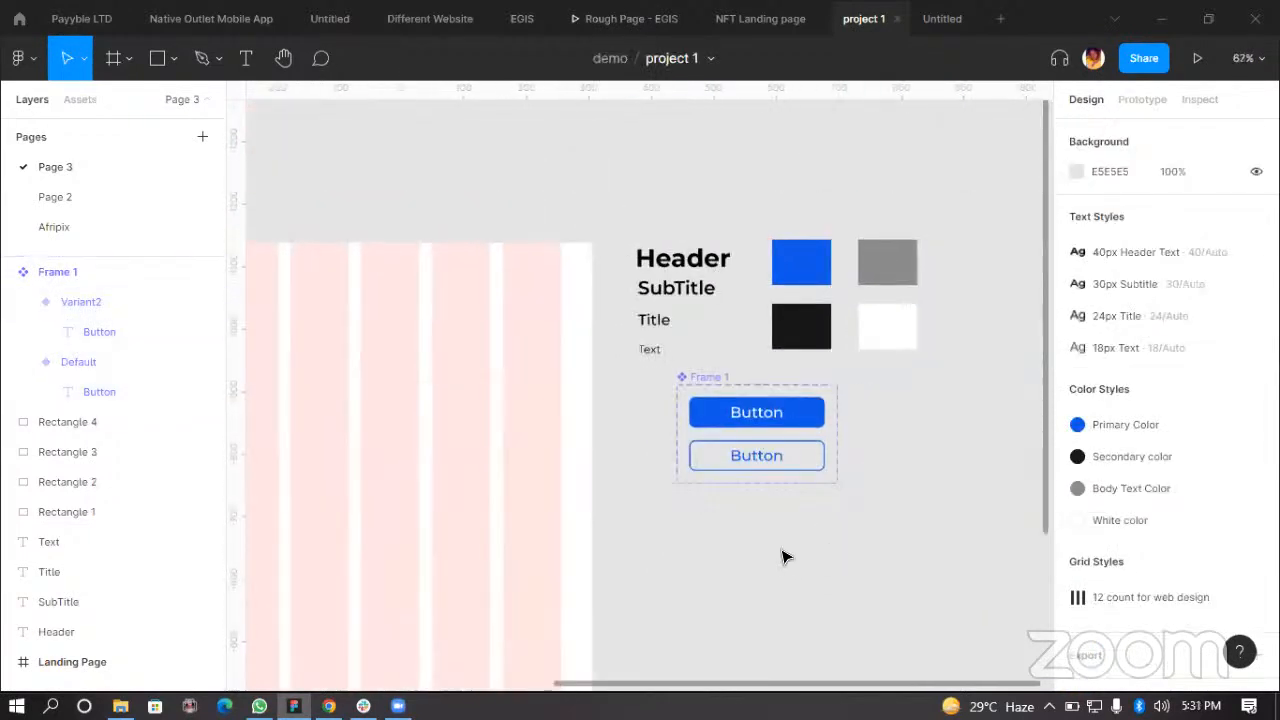
scroll(866, 525, "up", 2)
scroll(866, 525, "down", 2)
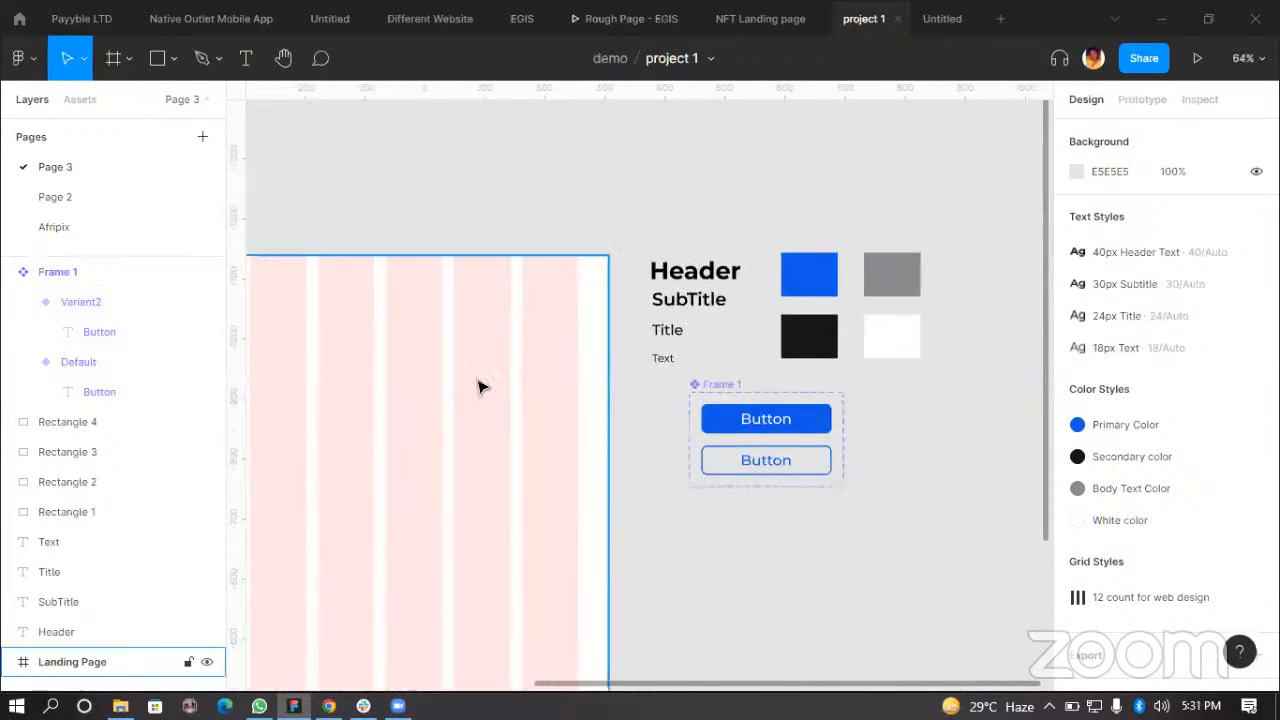
scroll(523, 391, "left", 3)
scroll(648, 477, "down", 2)
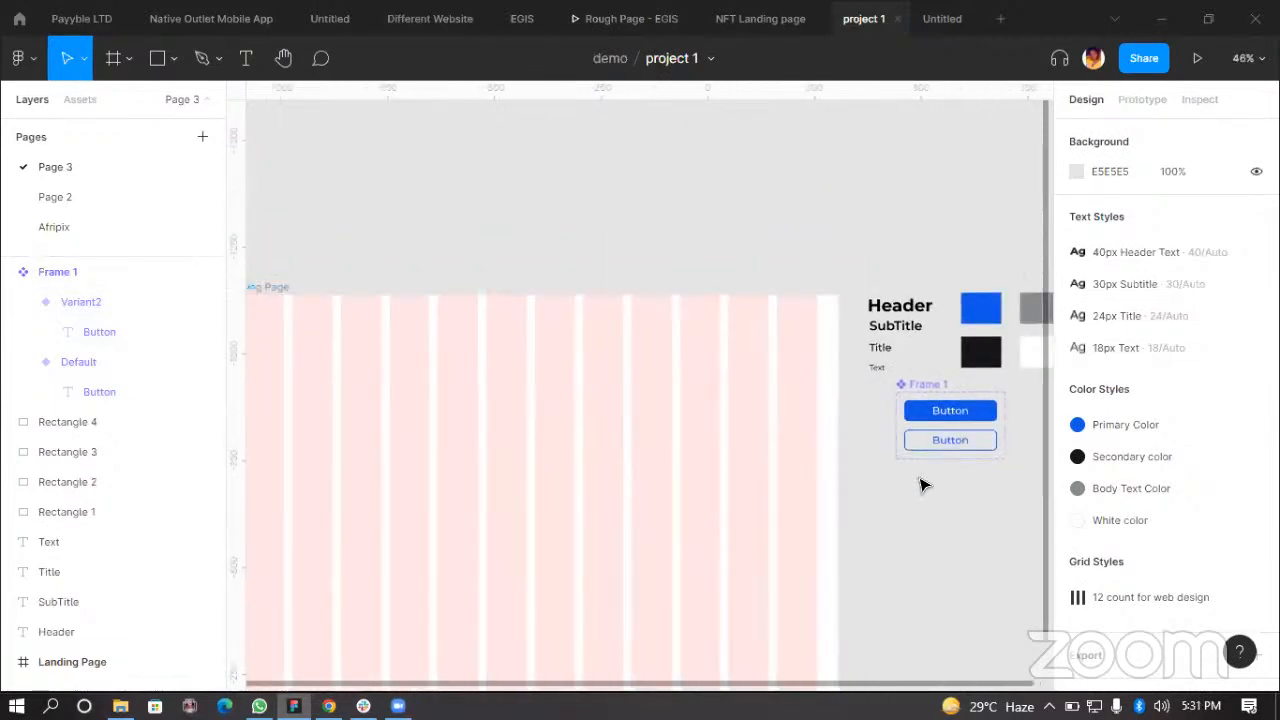
scroll(770, 357, "right", 5)
scroll(800, 440, "down", 2)
scroll(526, 426, "down", 1)
scroll(815, 503, "up", 1)
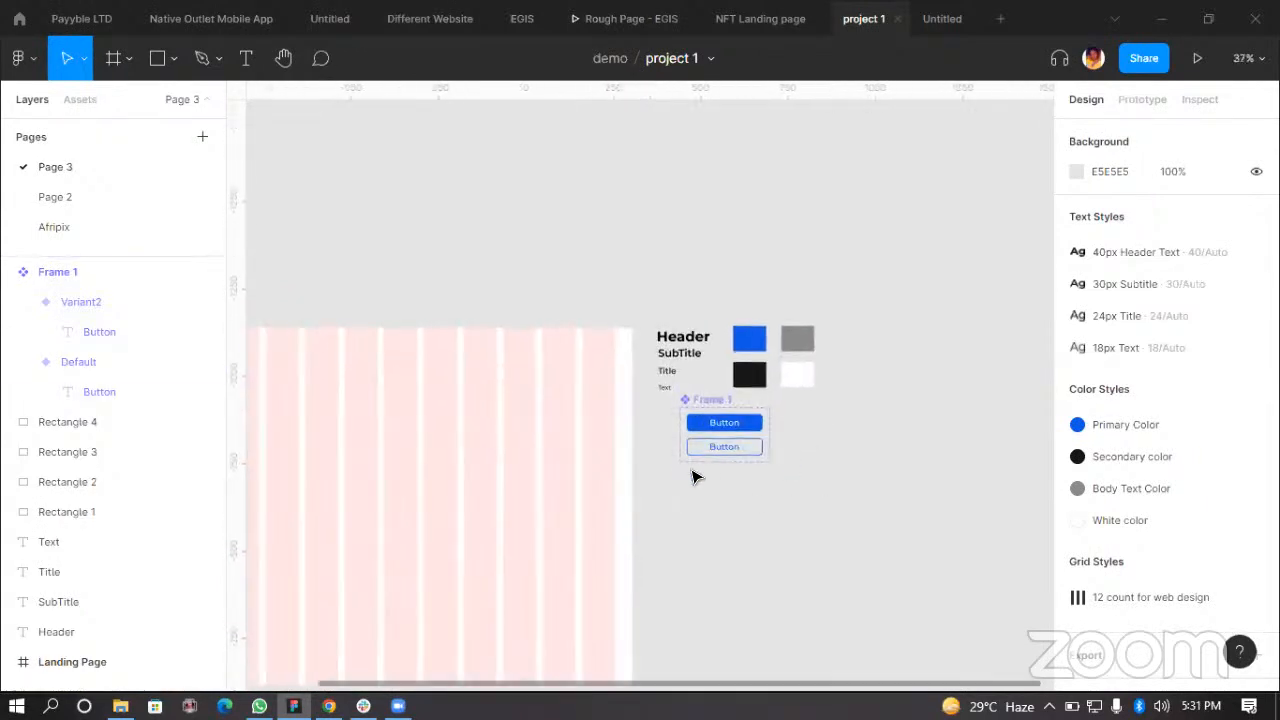
scroll(711, 471, "up", 2)
scroll(780, 455, "down", 1)
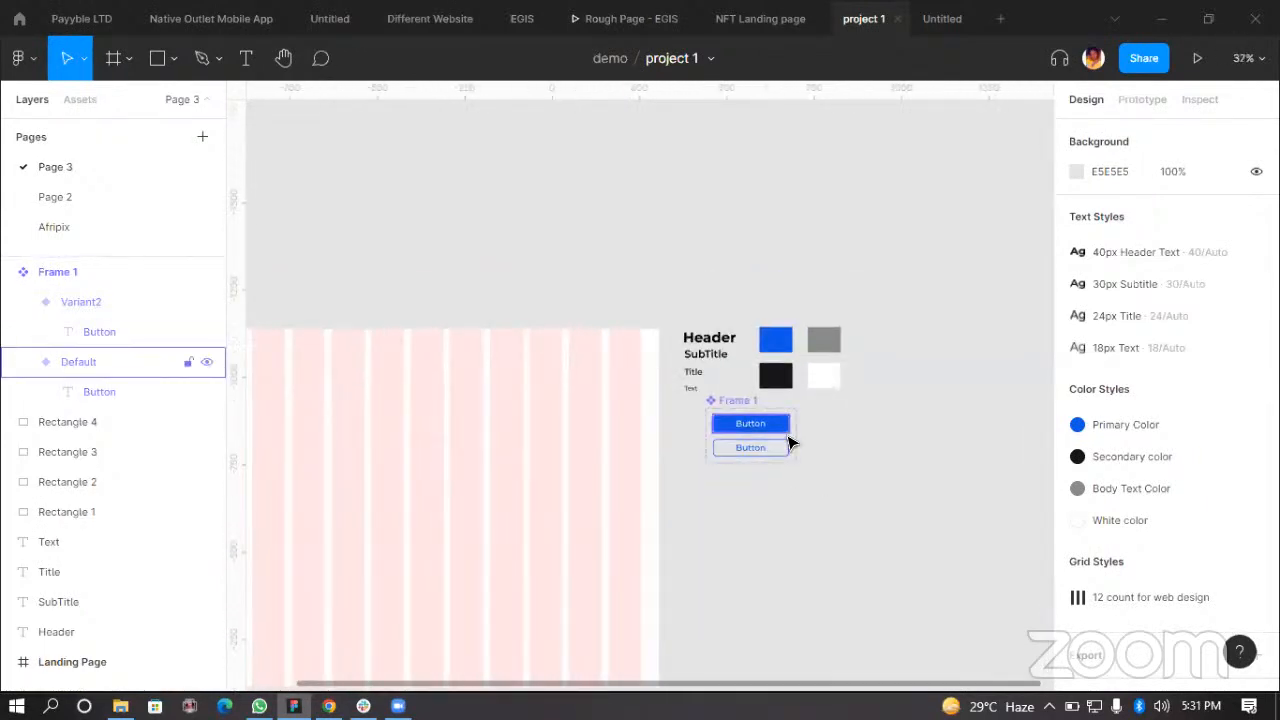
scroll(737, 489, "left", 3)
left_click_drag(622, 466, 603, 375)
scroll(974, 362, "right", 1)
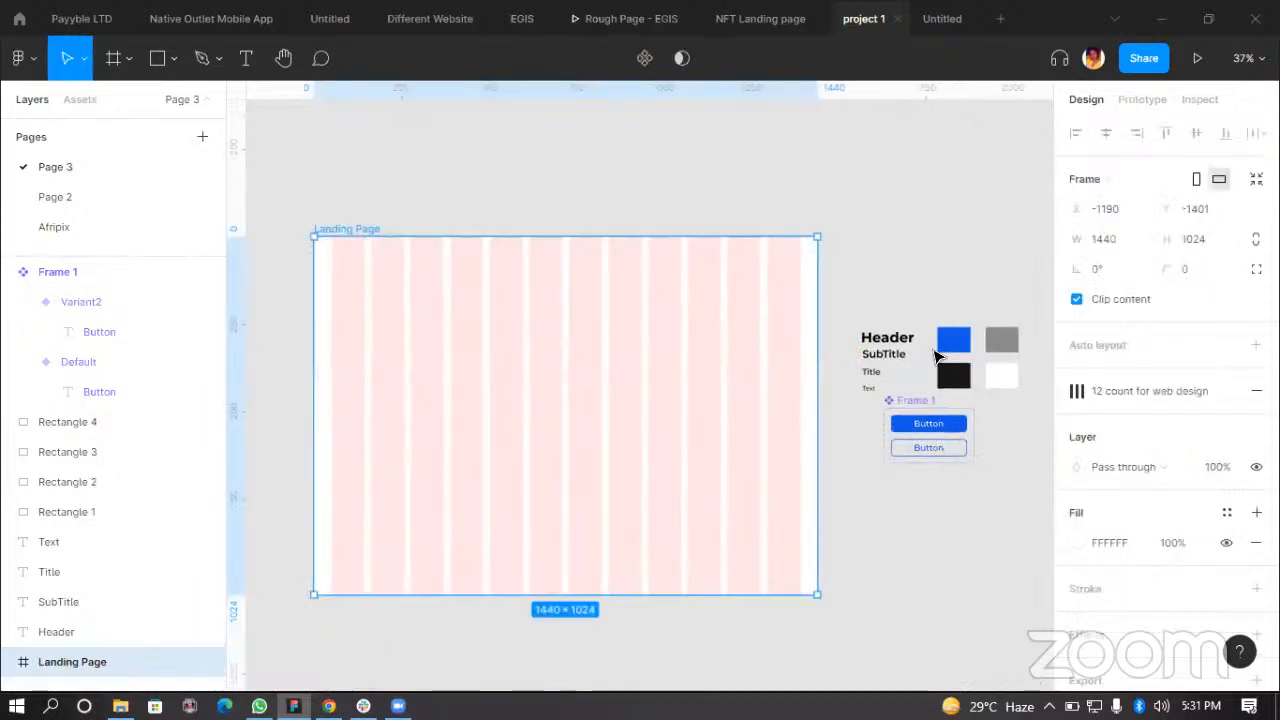
Step: Zoom in to inspect the two button variants
scroll(960, 380, "right", 2)
scroll(971, 420, "up", 5)
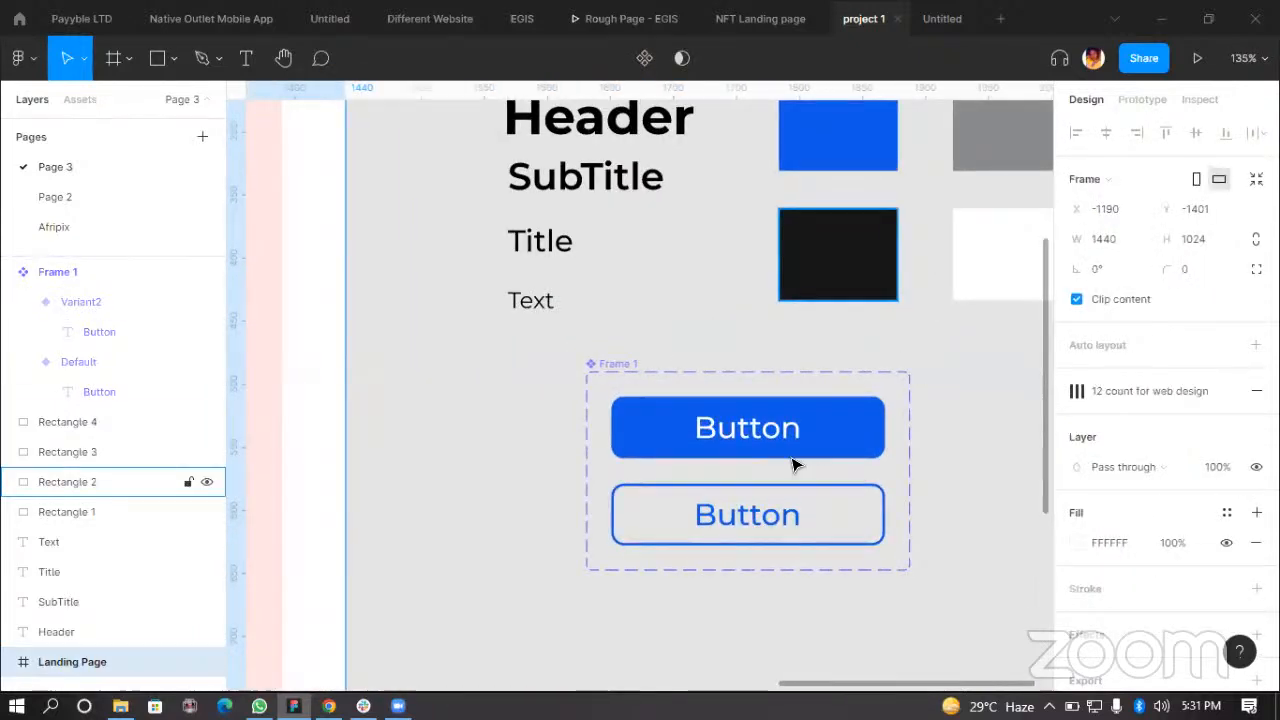
scroll(795, 465, "down", 3)
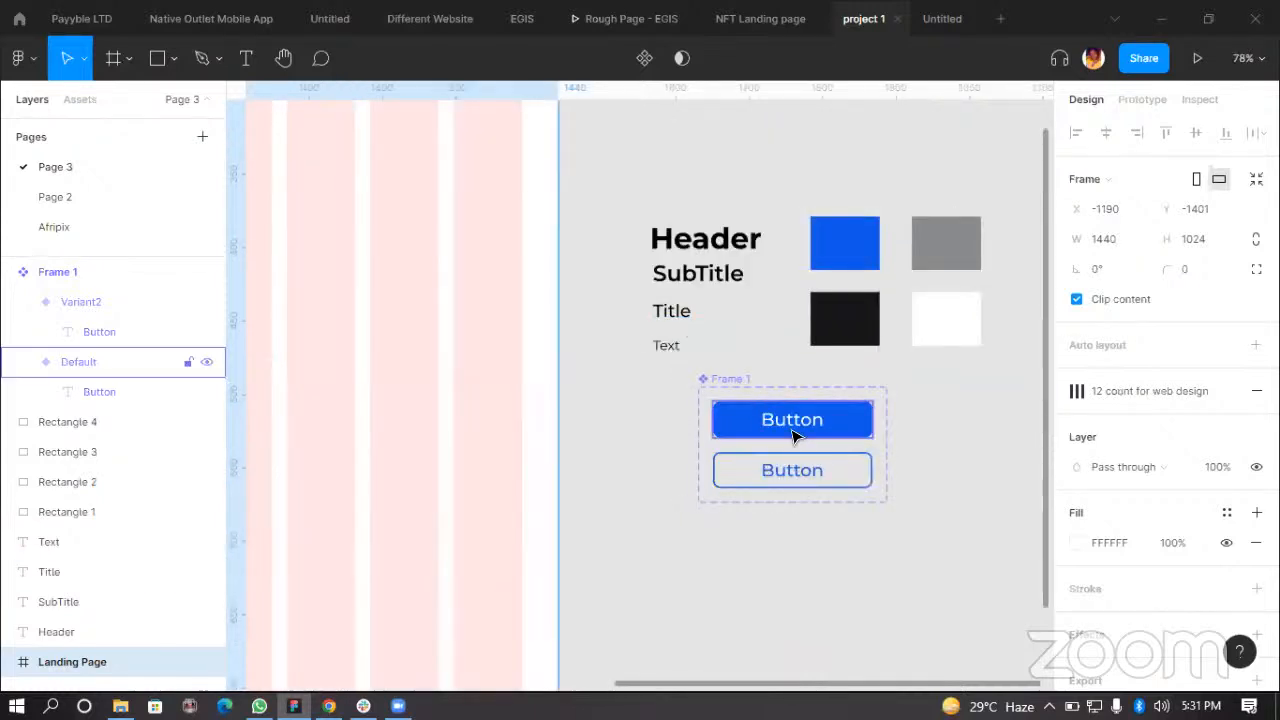
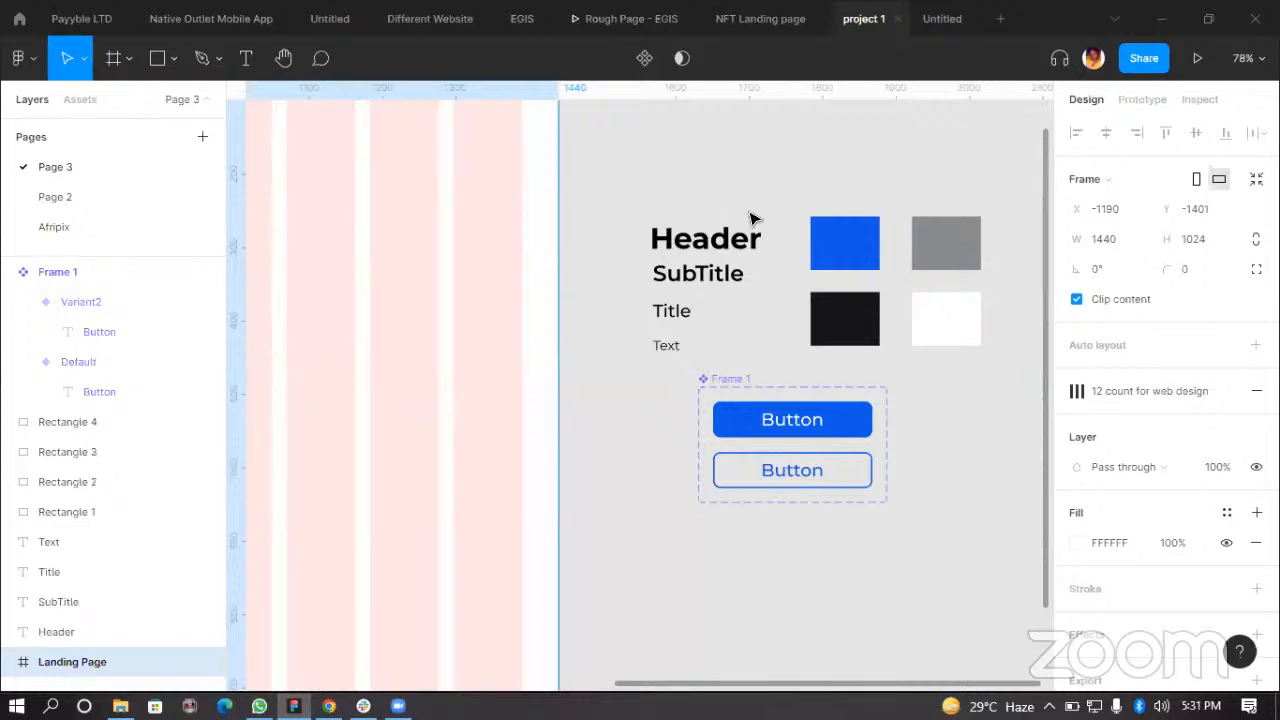
Step: Undo the button component, variants and styling back to the plain button frame, then delete that leftover frame
left_click(712, 380)
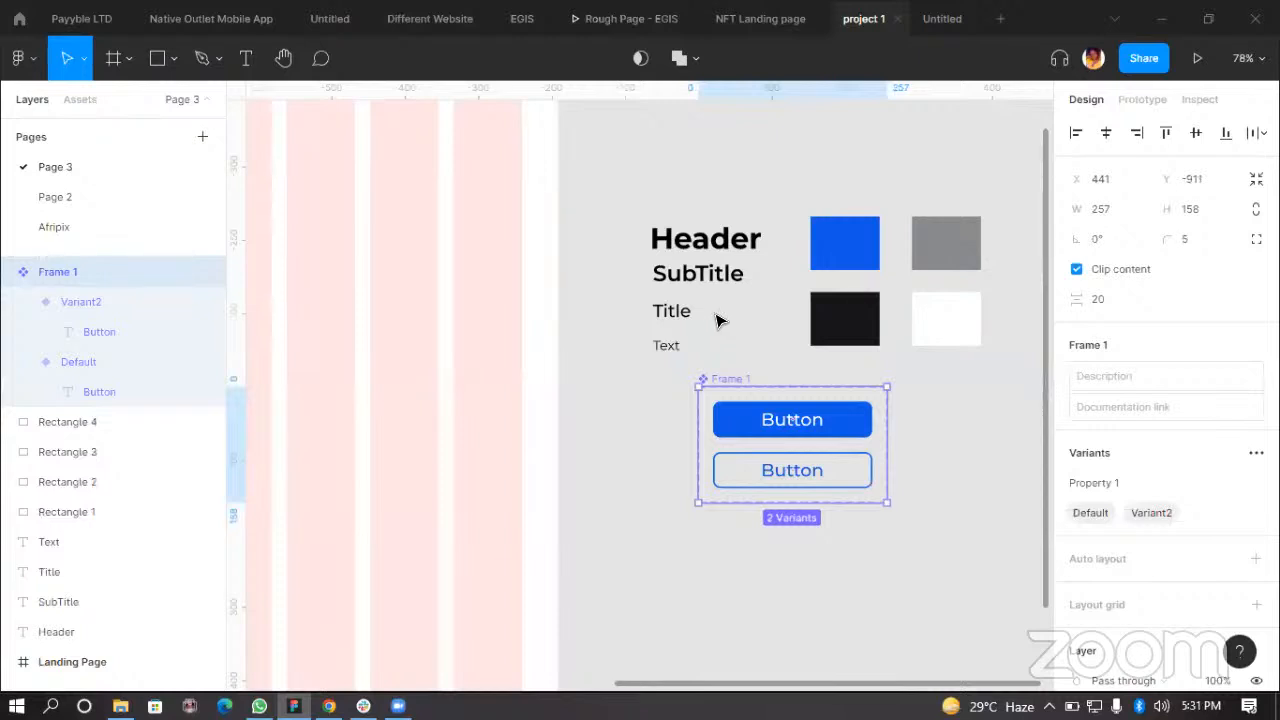
key("ctrl+z")
key("ctrl+z")
key("ctrl+z")
key("ctrl+z")
key("ctrl+z")
key("ctrl+z")
key("ctrl+z")
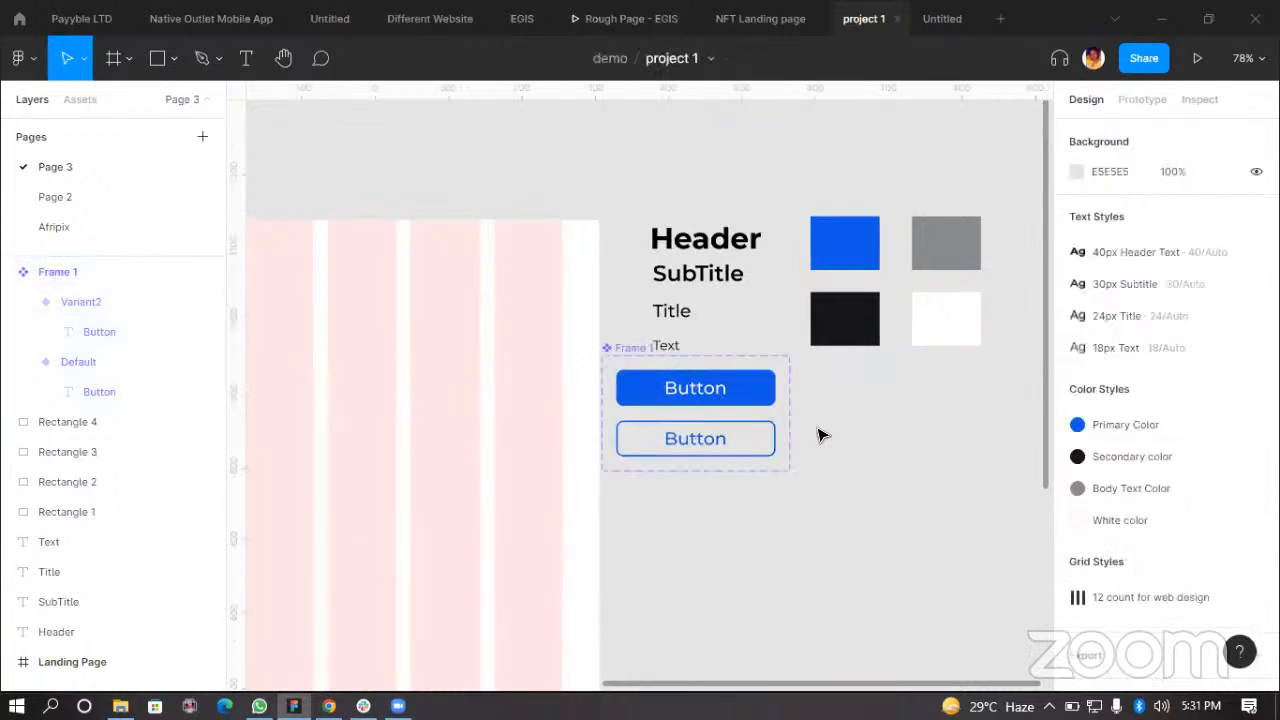
key("ctrl+z")
key("ctrl+z")
key("ctrl+z")
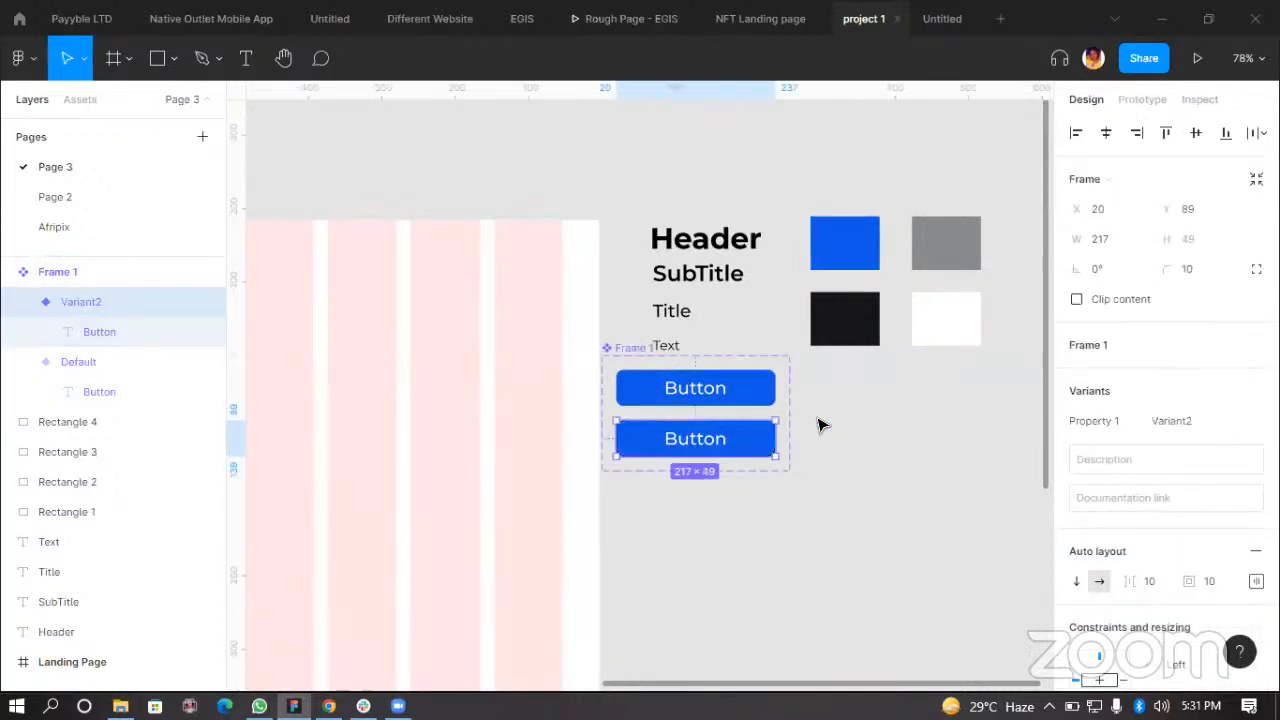
key("ctrl+z")
key("ctrl+z")
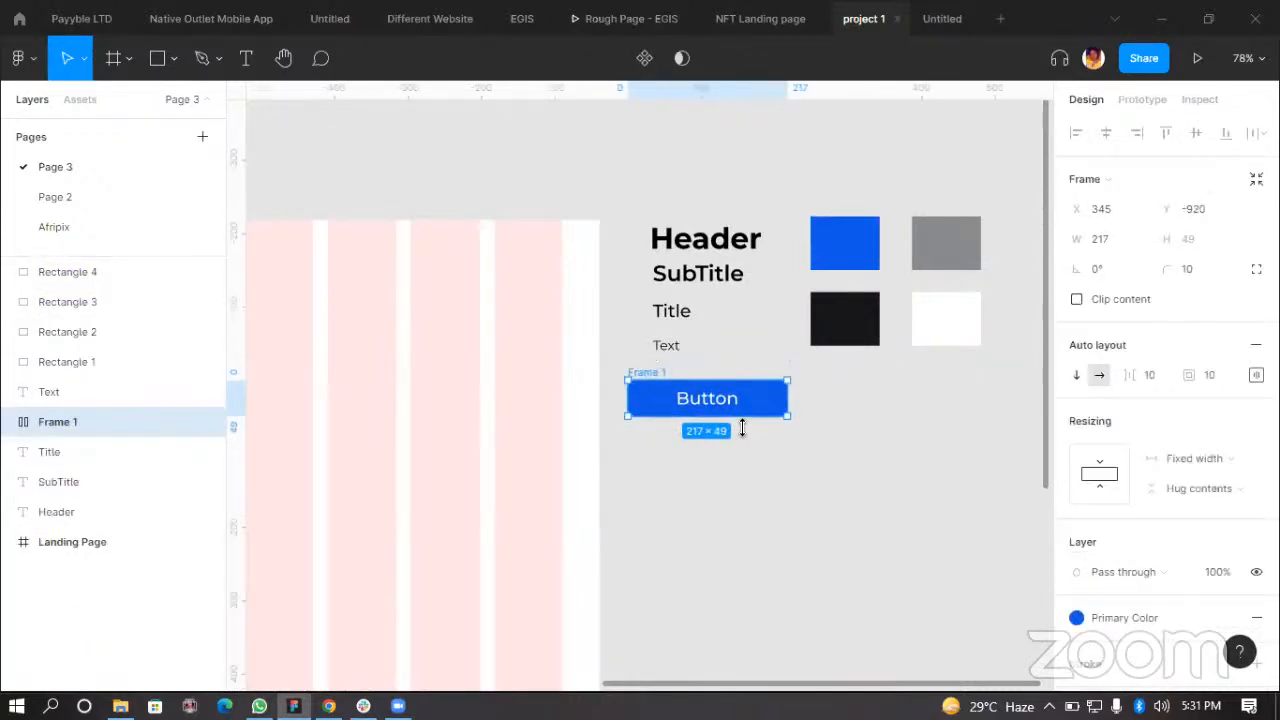
scroll(755, 472, "up", 3)
key("ctrl+z")
key("ctrl+z")
key("ctrl+z")
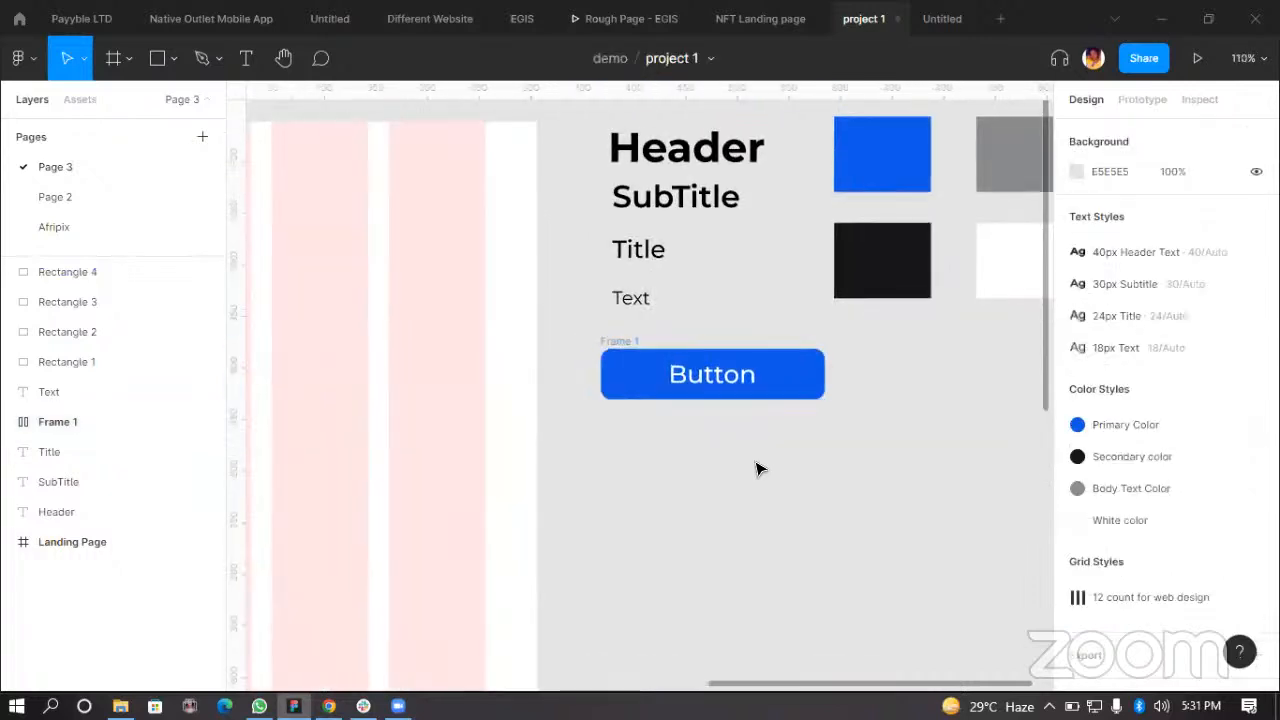
key("ctrl+z")
key("ctrl+z")
key("ctrl+z")
key("ctrl+z")
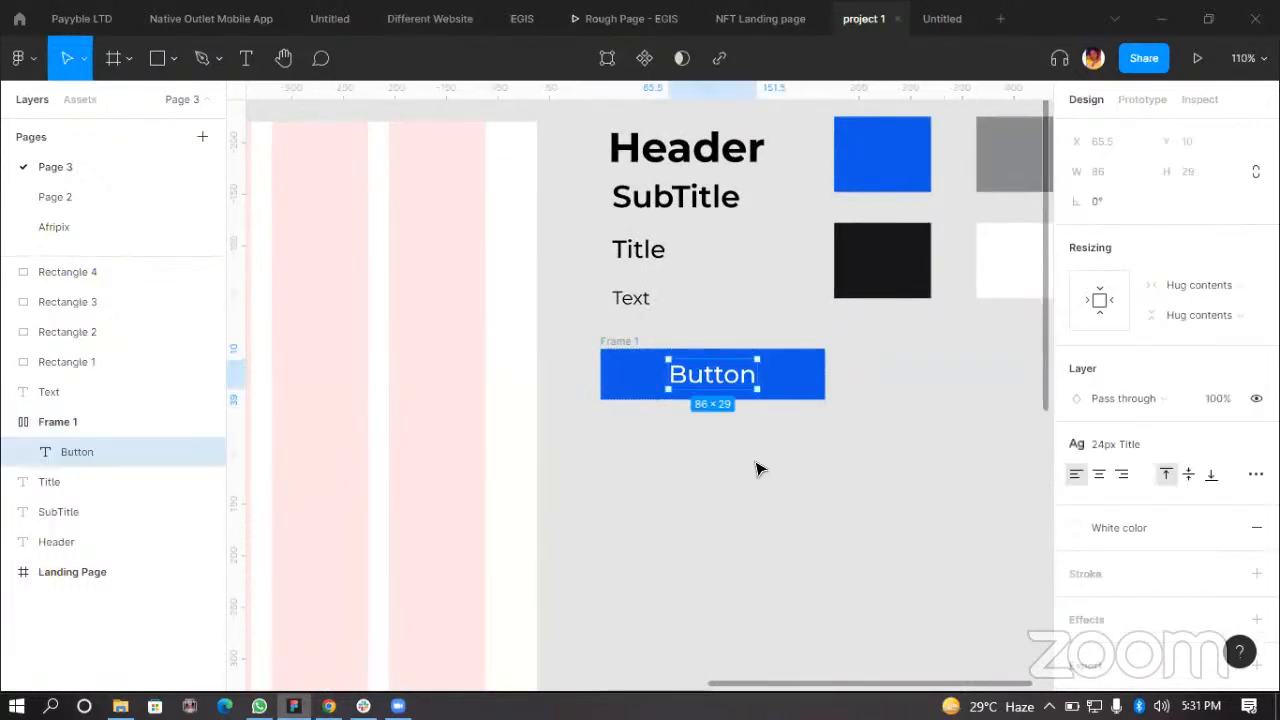
key("ctrl+z")
key("ctrl+z")
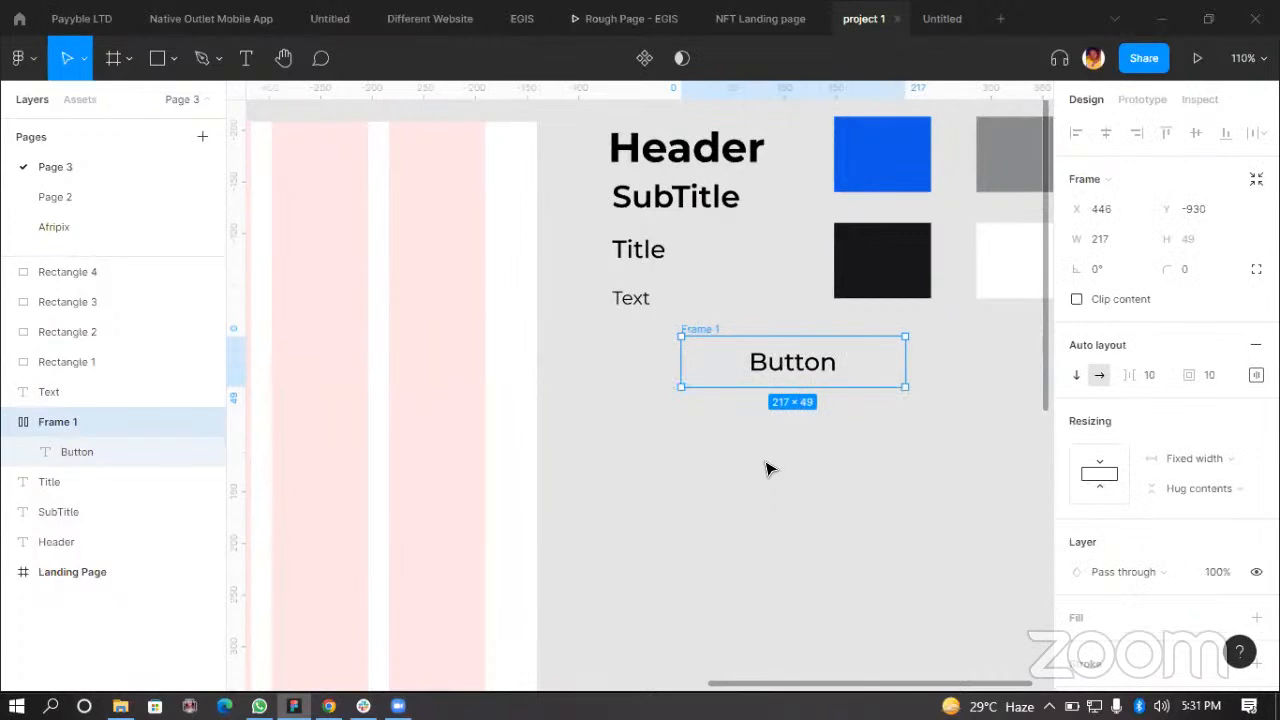
key("ctrl+z")
key("ctrl+z")
key("ctrl+z")
key("ctrl+z")
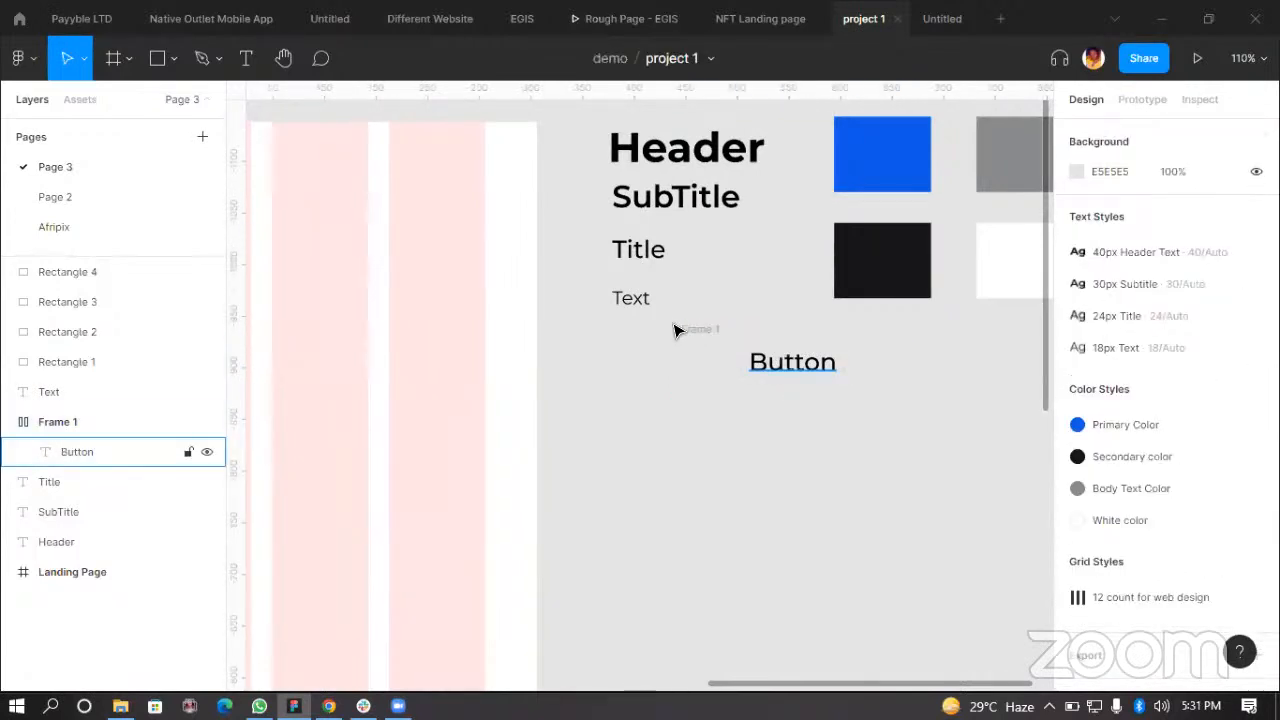
left_click(700, 371)
key("Delete")
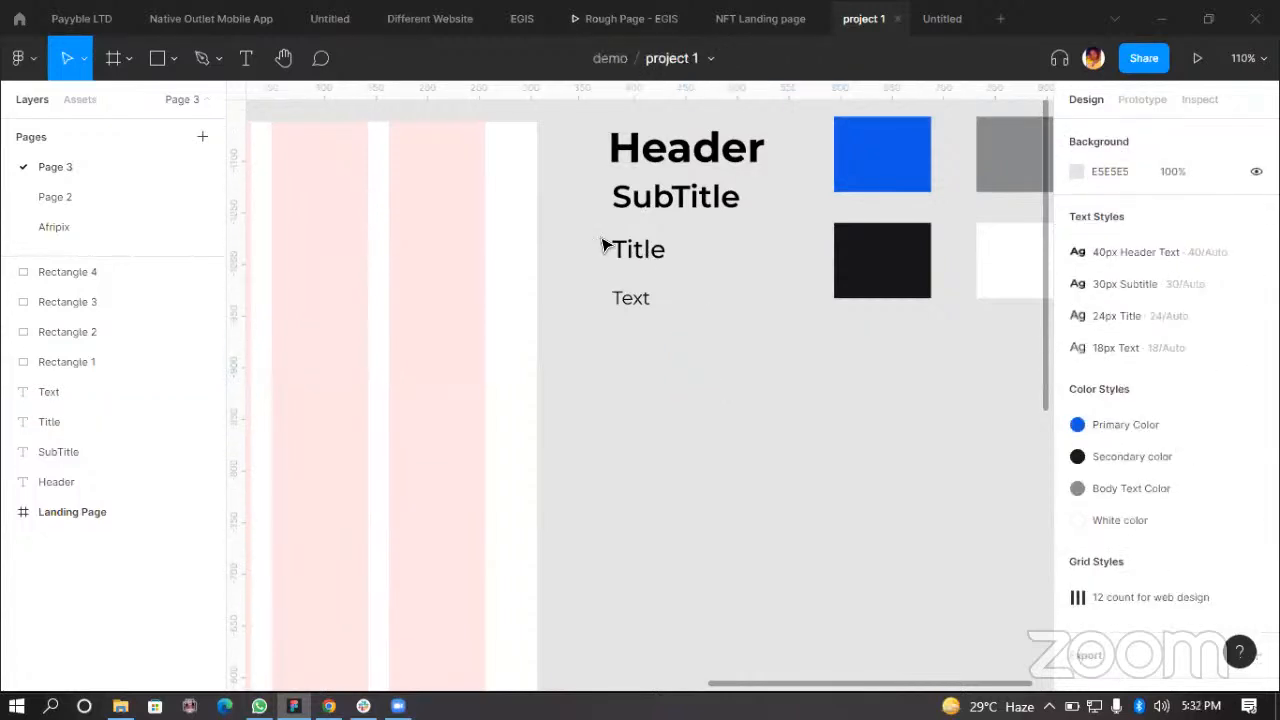
Step: Duplicate the Title text below the style samples and change the copy's text to Button
left_click(645, 258)
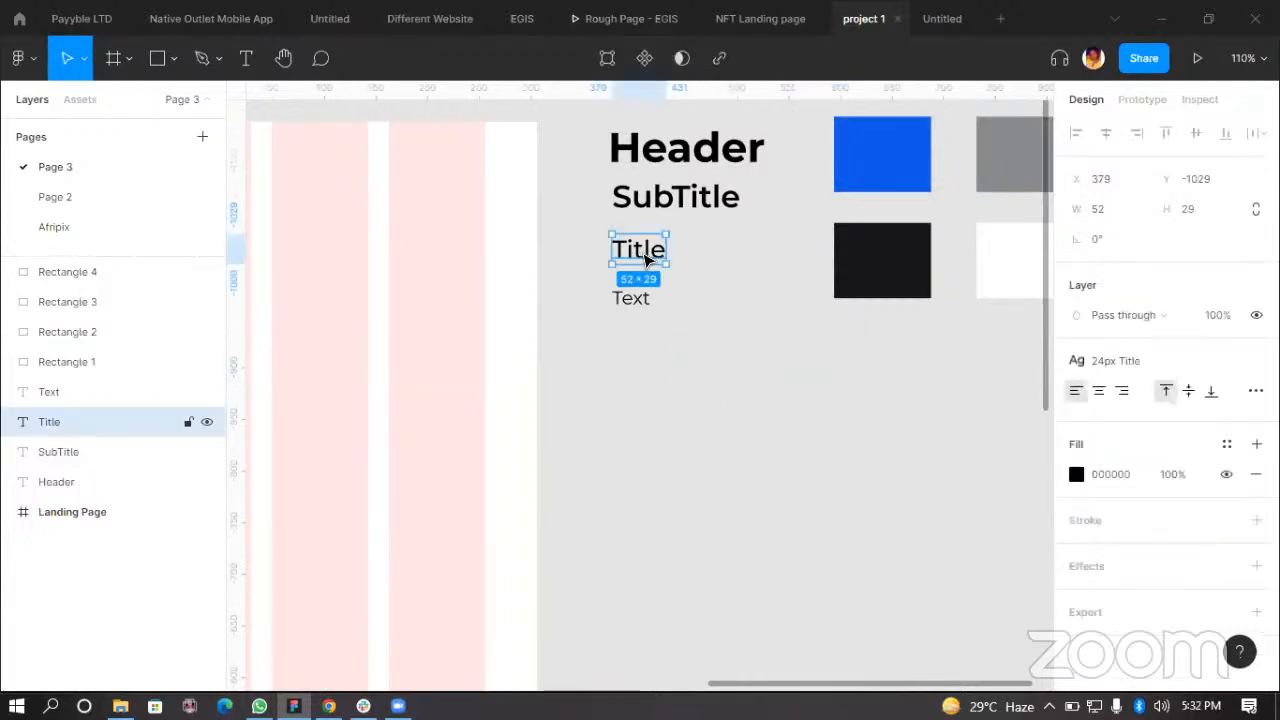
left_click(638, 298)
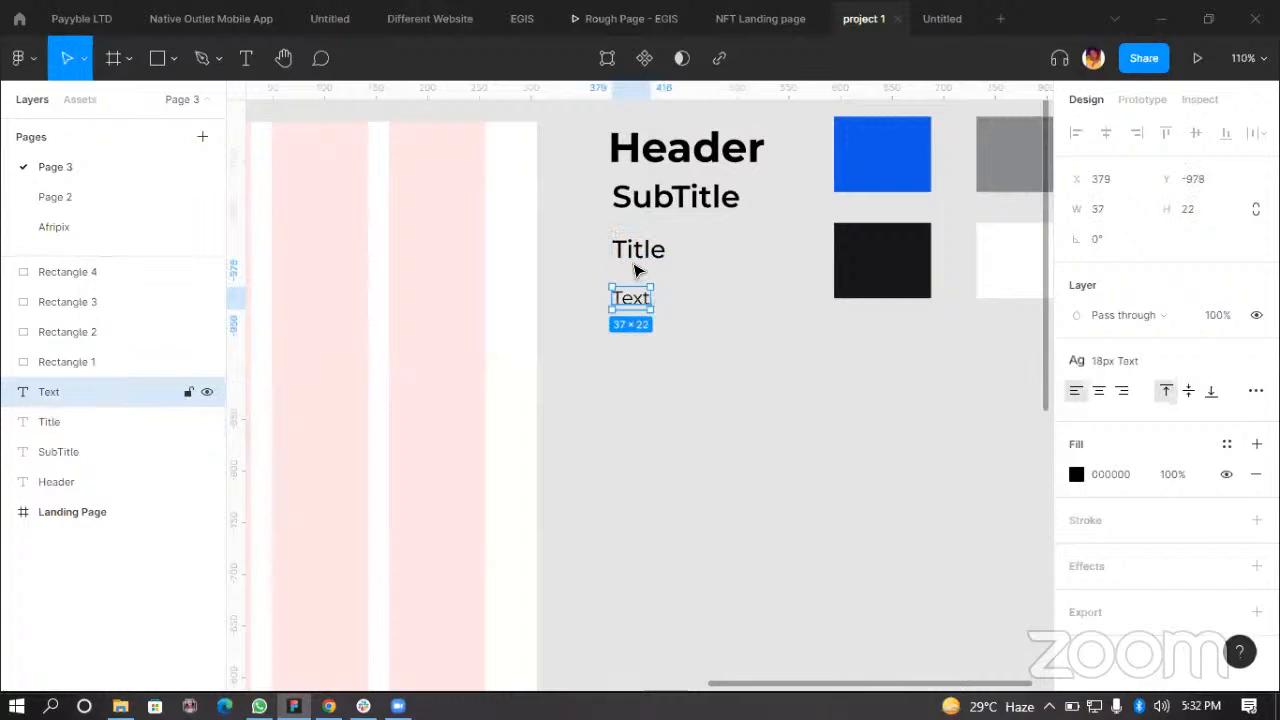
left_click(645, 258)
left_click_drag(645, 258, 700, 452)
scroll(700, 449, "up", 5)
double_click(692, 450)
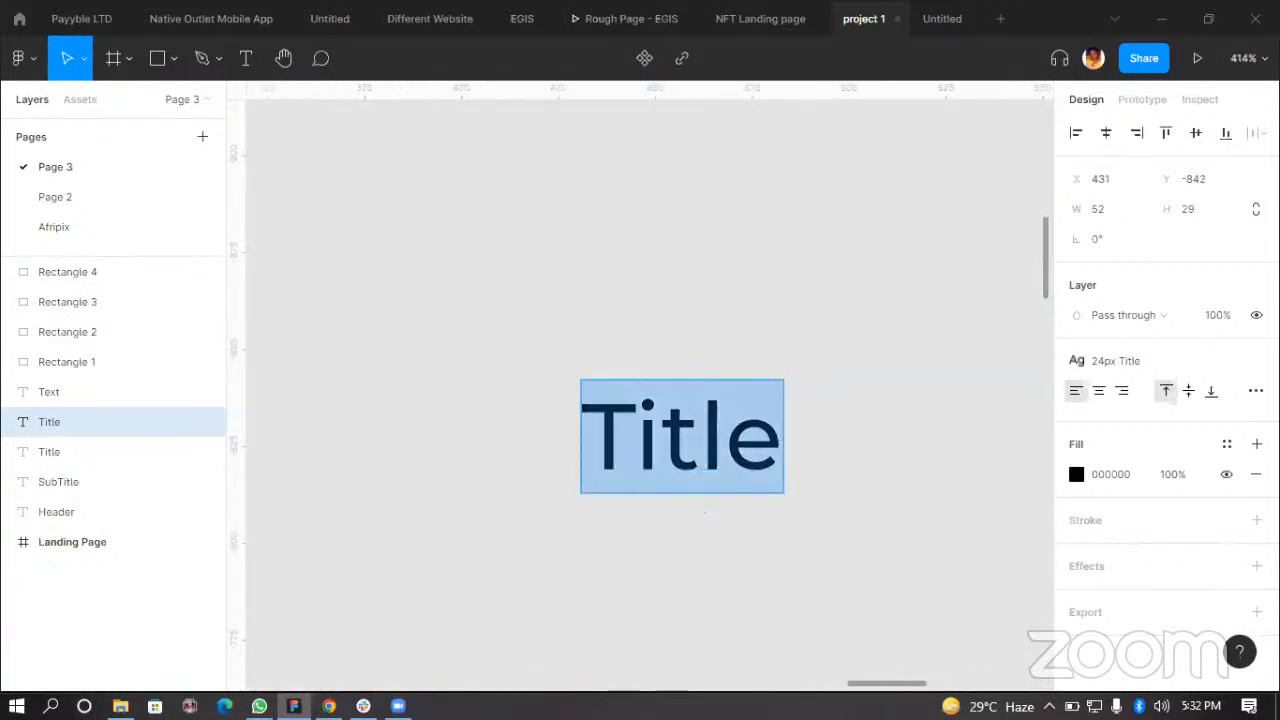
type("B")
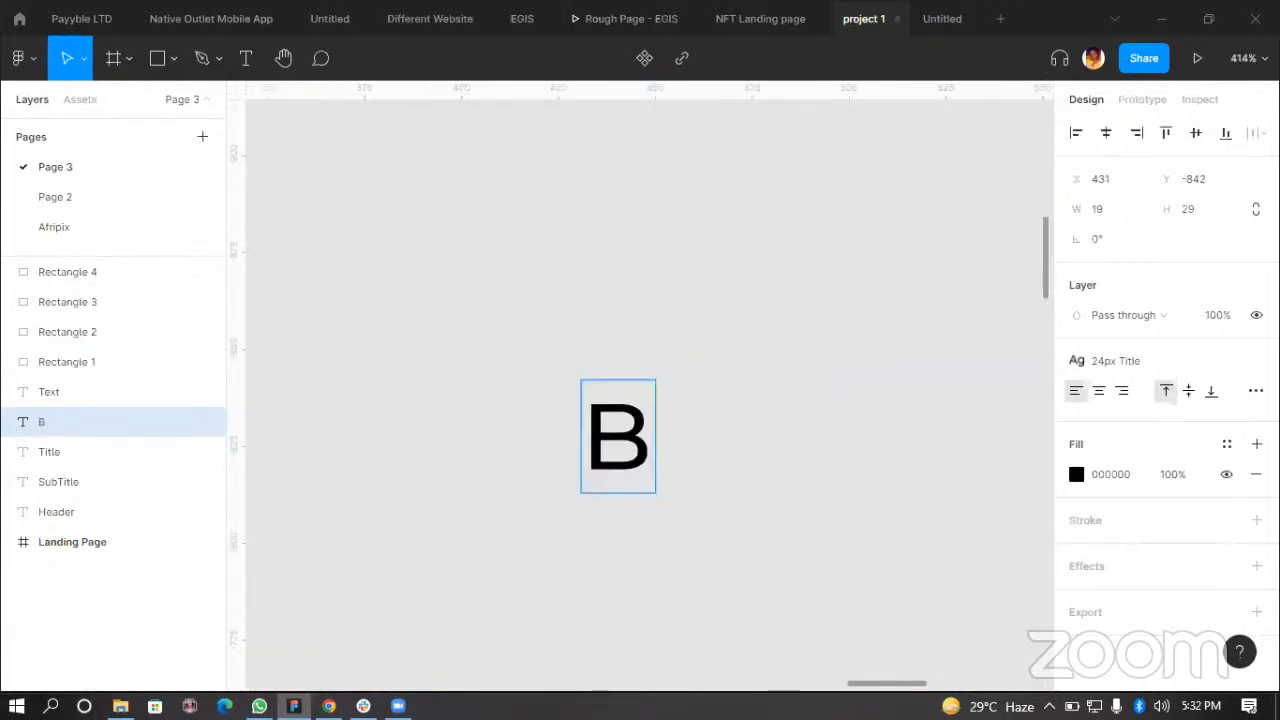
type("utton")
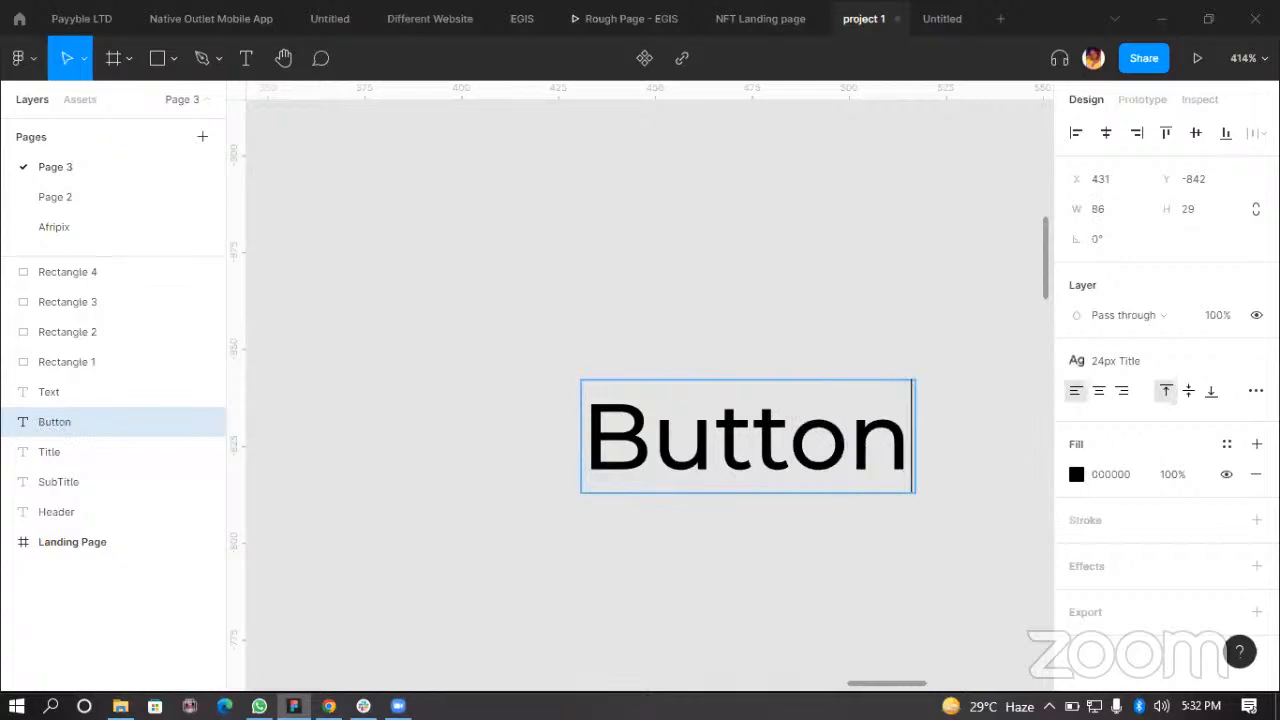
left_click(642, 573)
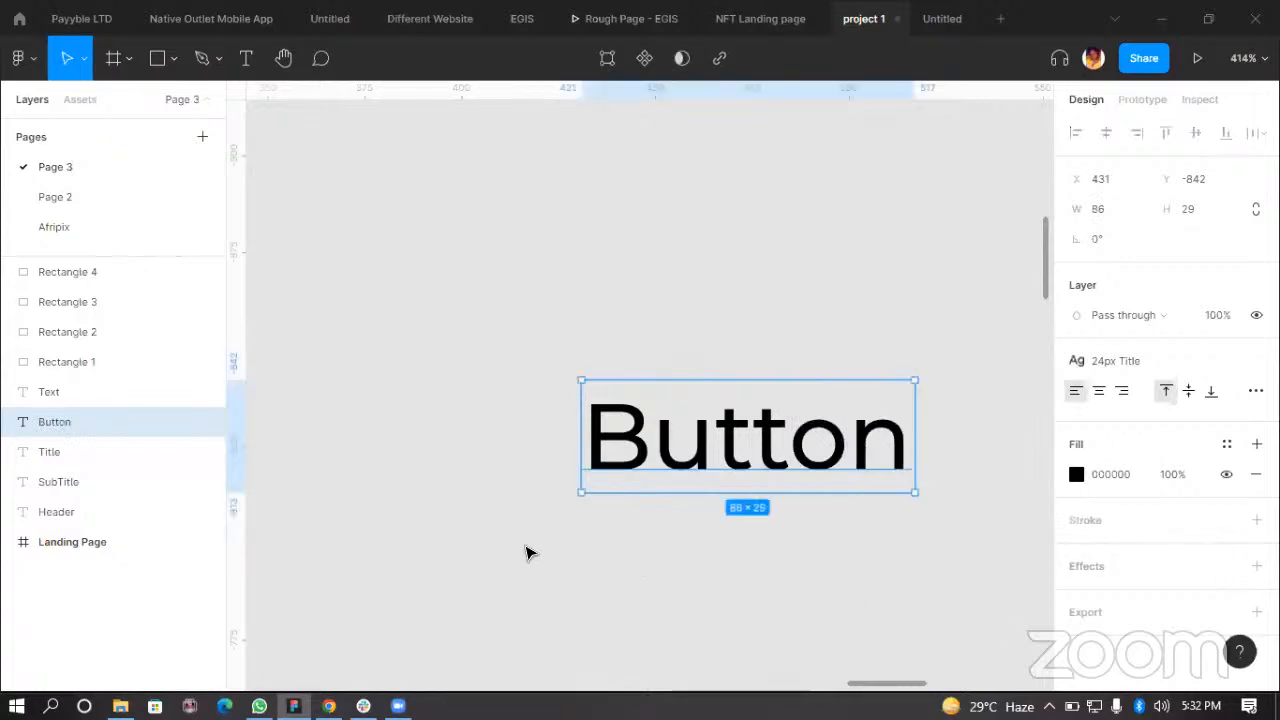
Step: Add auto layout to the Button text and nudge the resulting frame slightly up and left
scroll(572, 552, "down", 2)
left_click(606, 515)
left_click(768, 482)
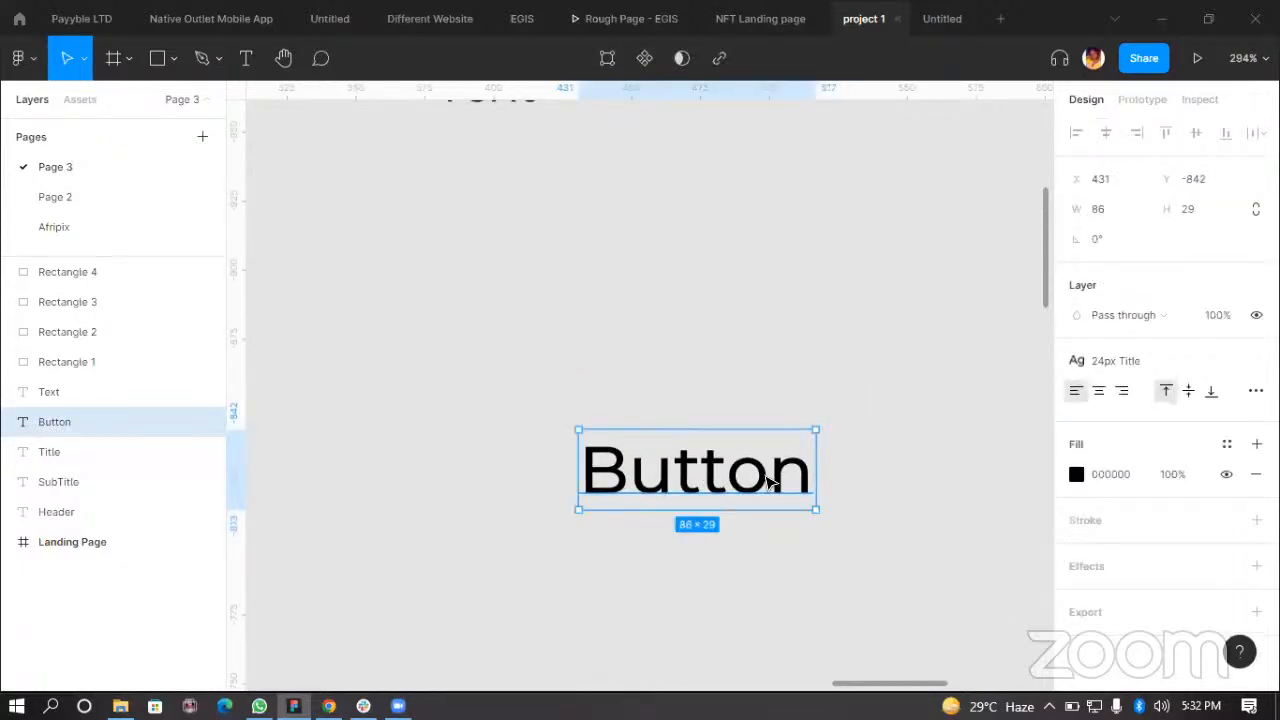
left_click(605, 344)
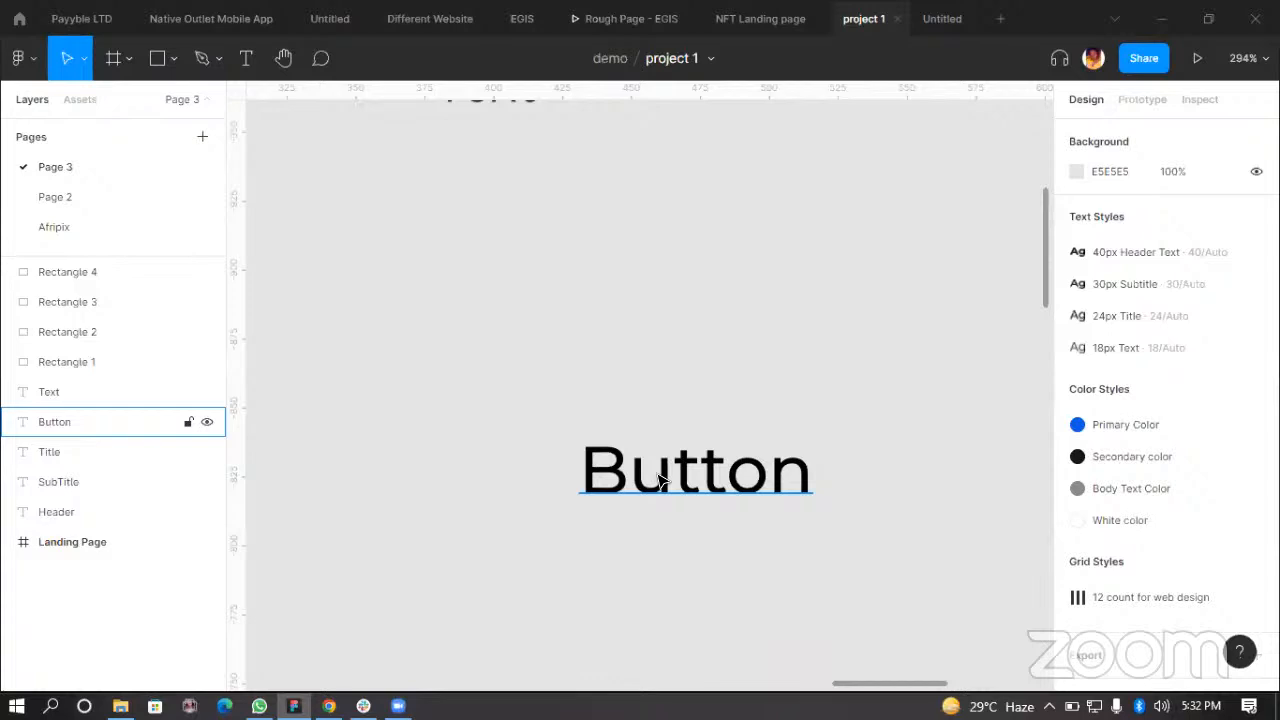
left_click(660, 480)
right_click(658, 480)
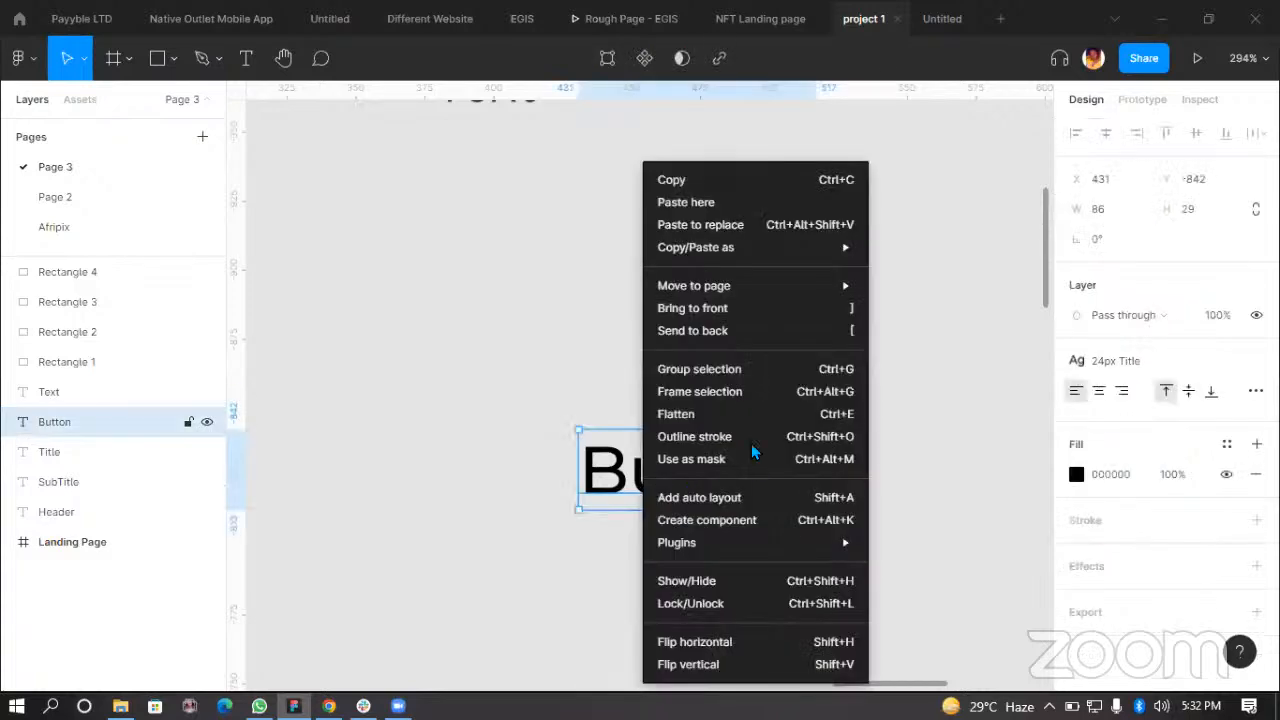
left_click(537, 376)
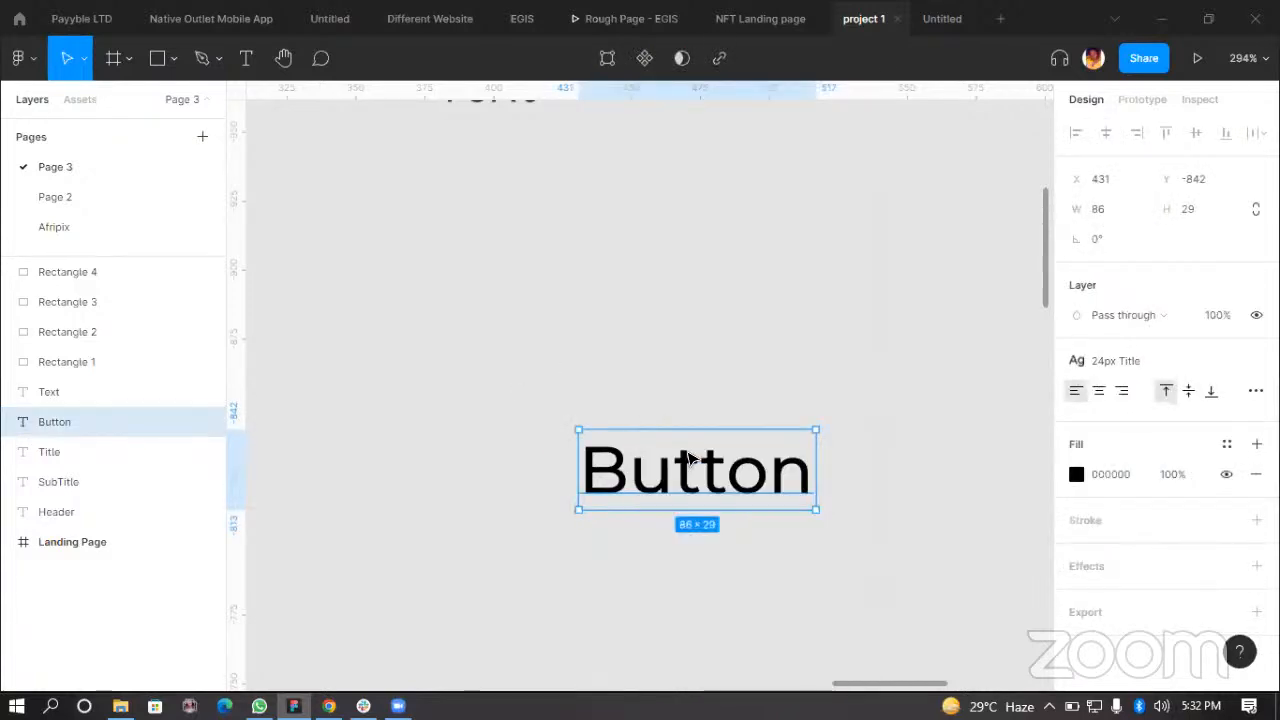
right_click(693, 460)
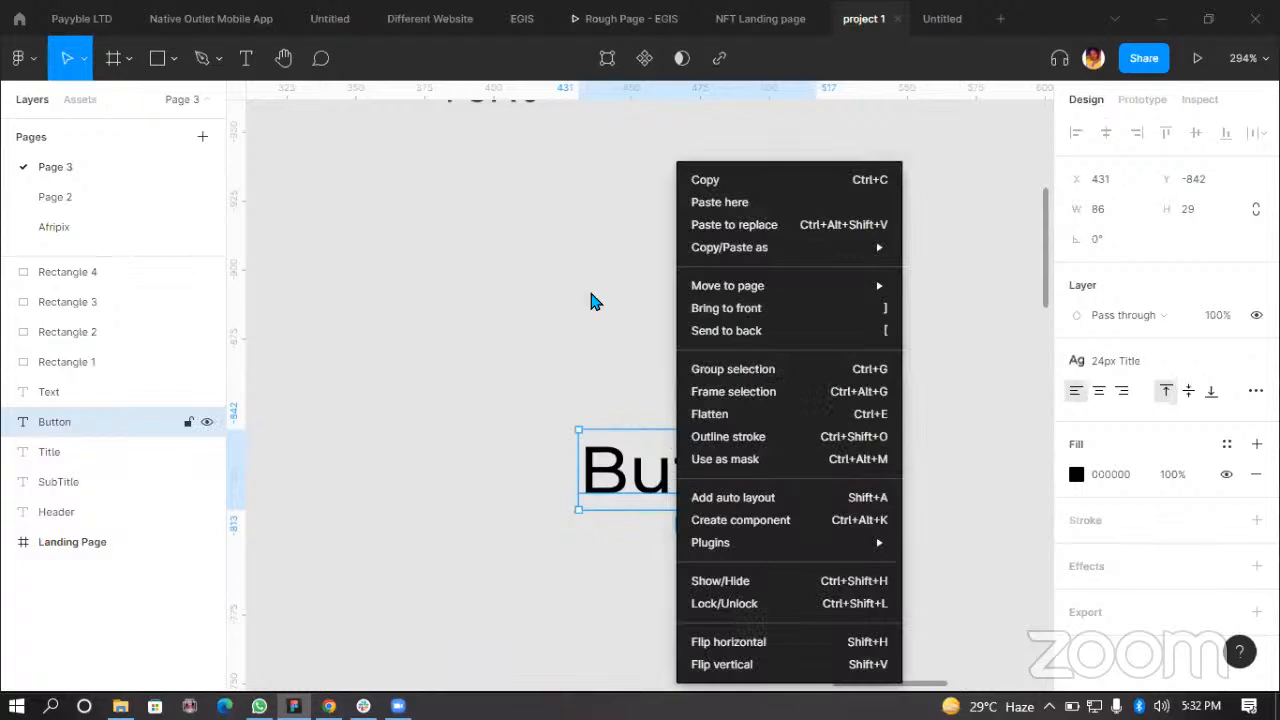
left_click(600, 318)
right_click(653, 458)
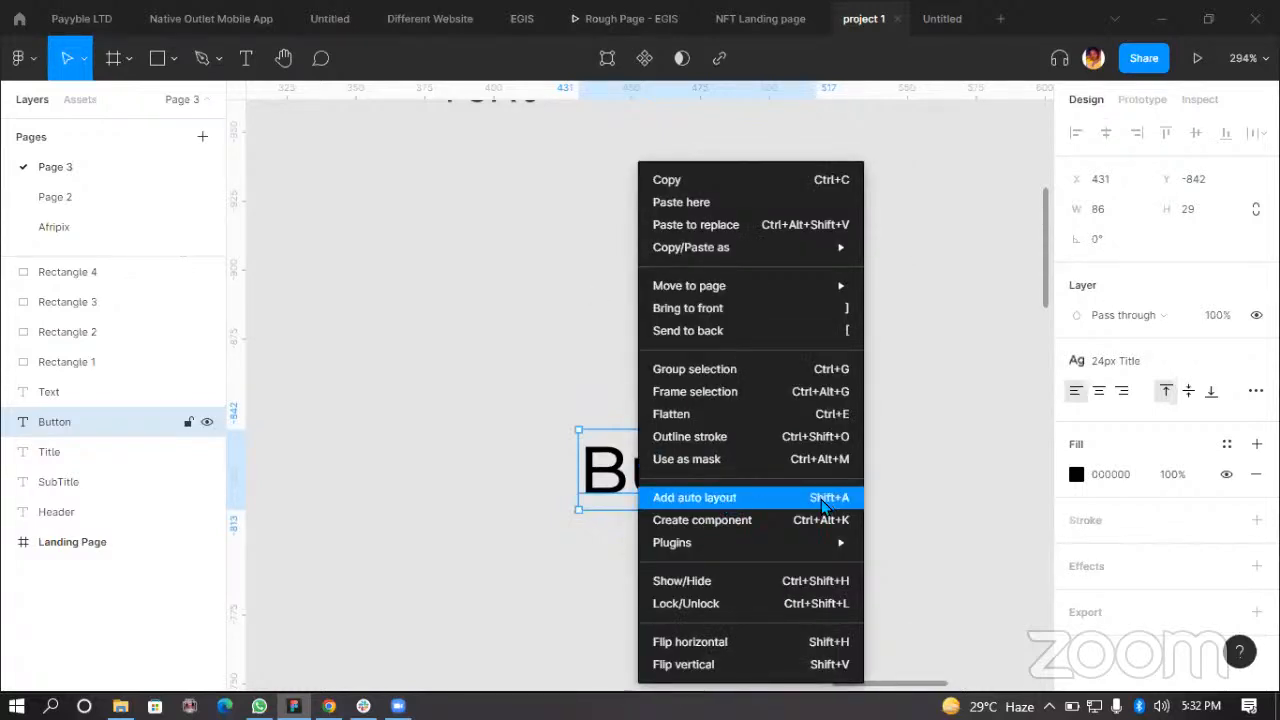
left_click(616, 177)
right_click(684, 461)
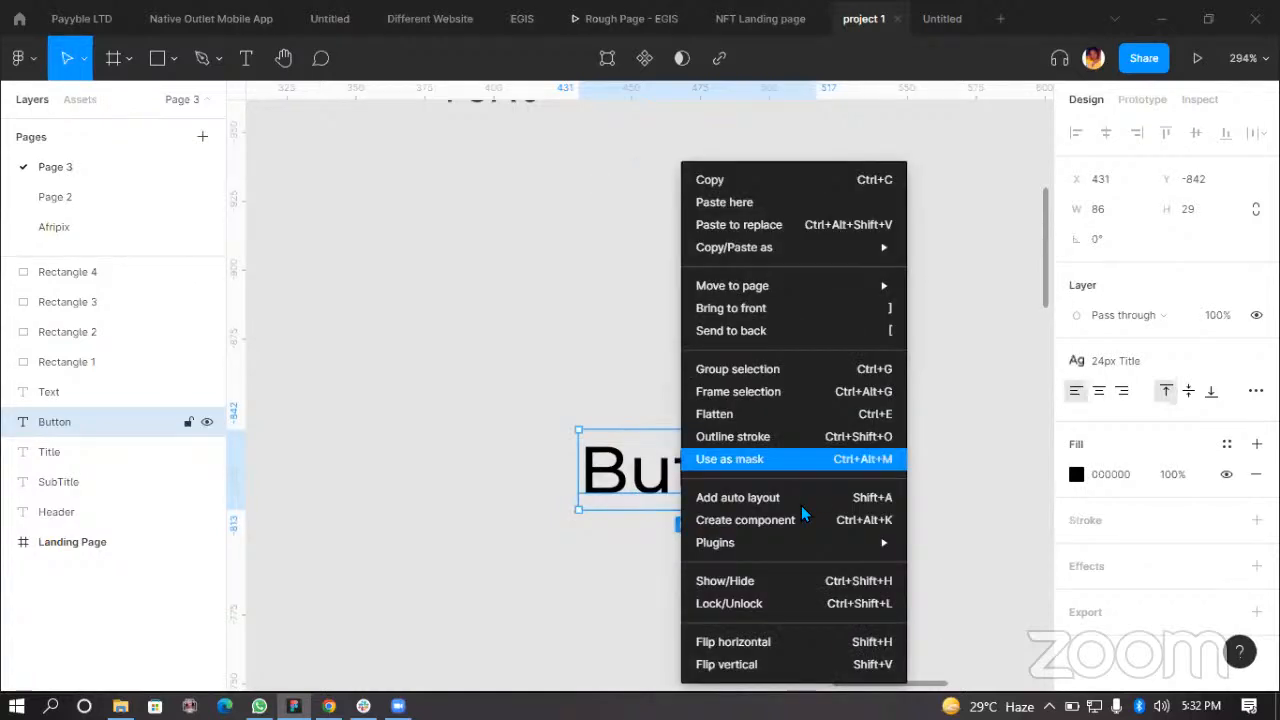
left_click(776, 506)
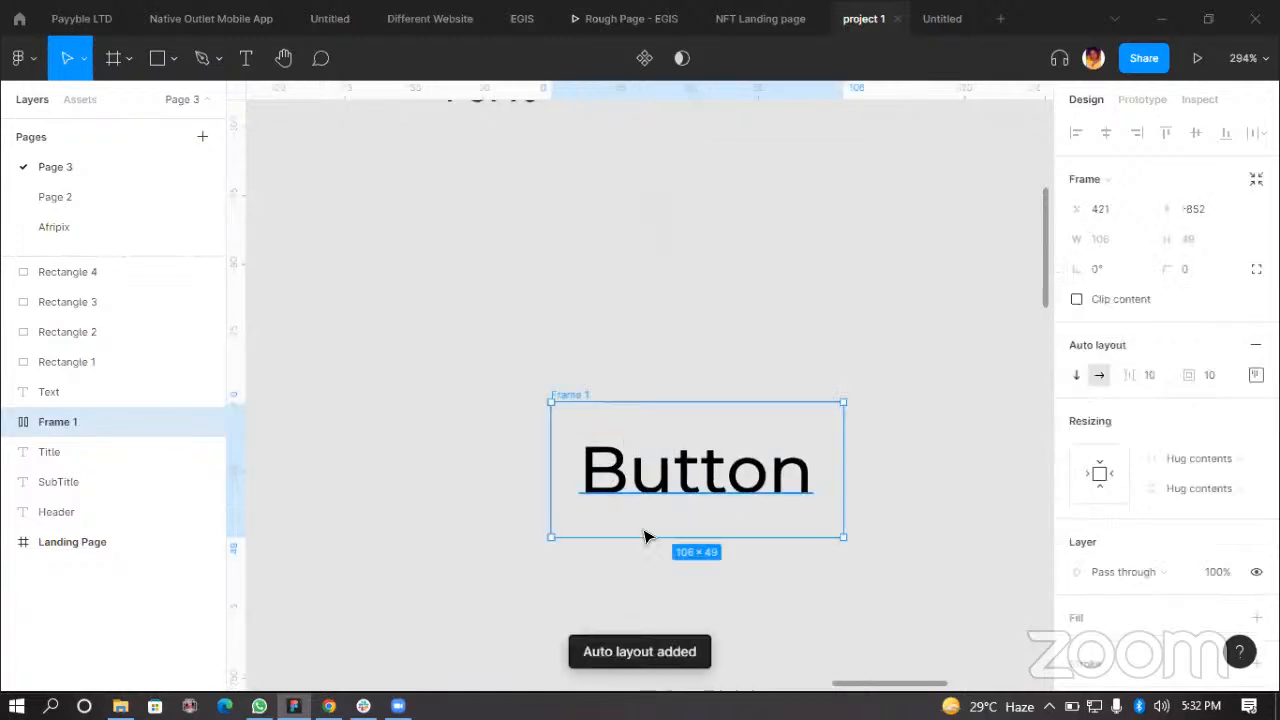
left_click_drag(590, 420, 501, 379)
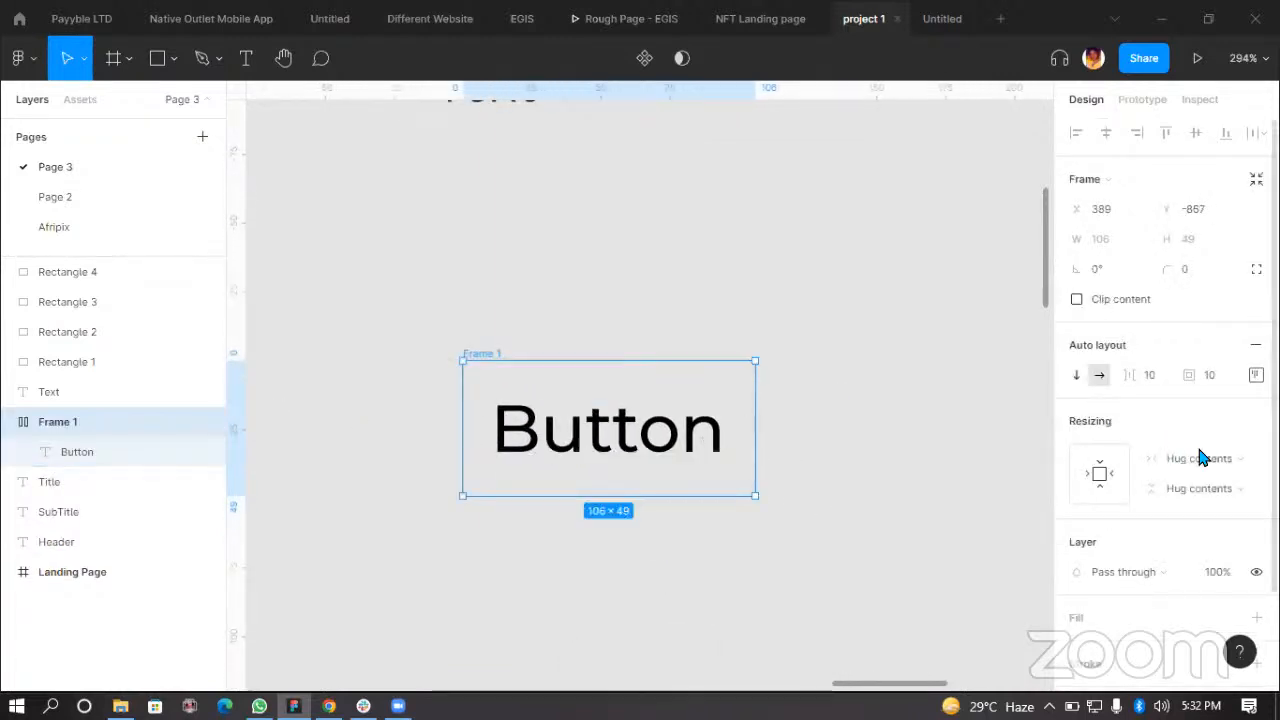
Step: Fill the auto-layout frame with the Primary Color style
scroll(1223, 457, "down", 3)
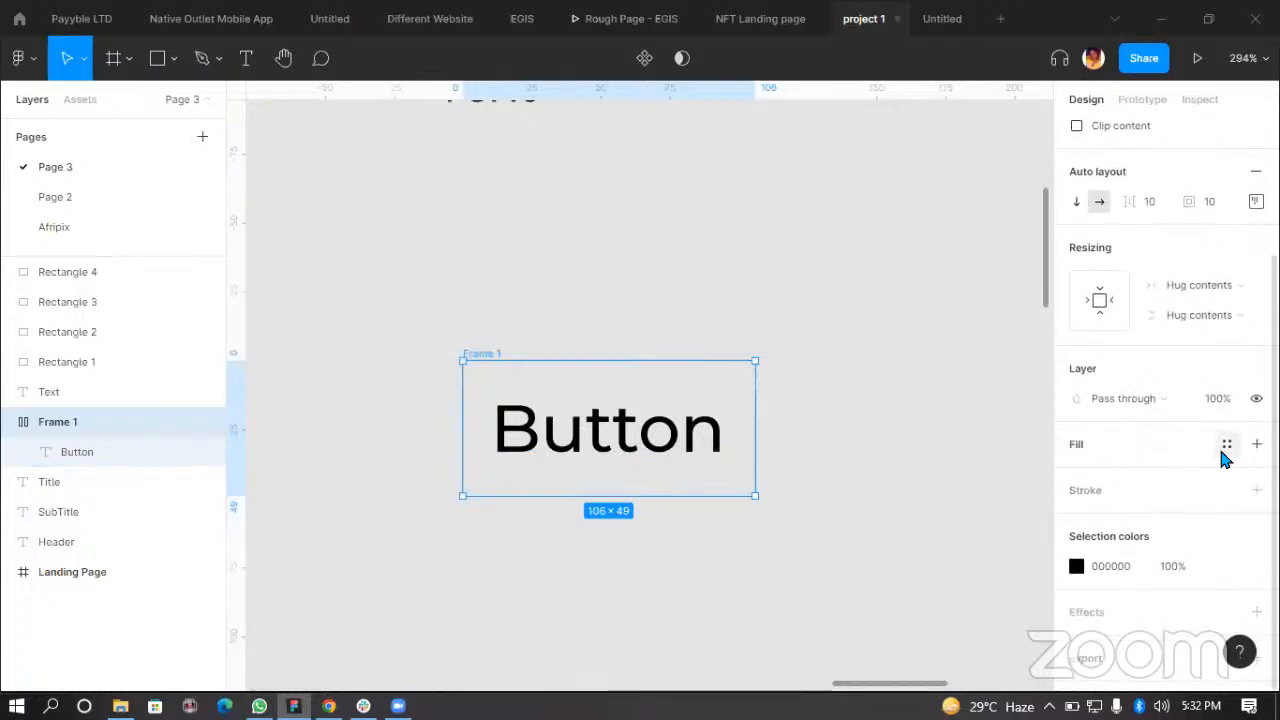
left_click(1226, 446)
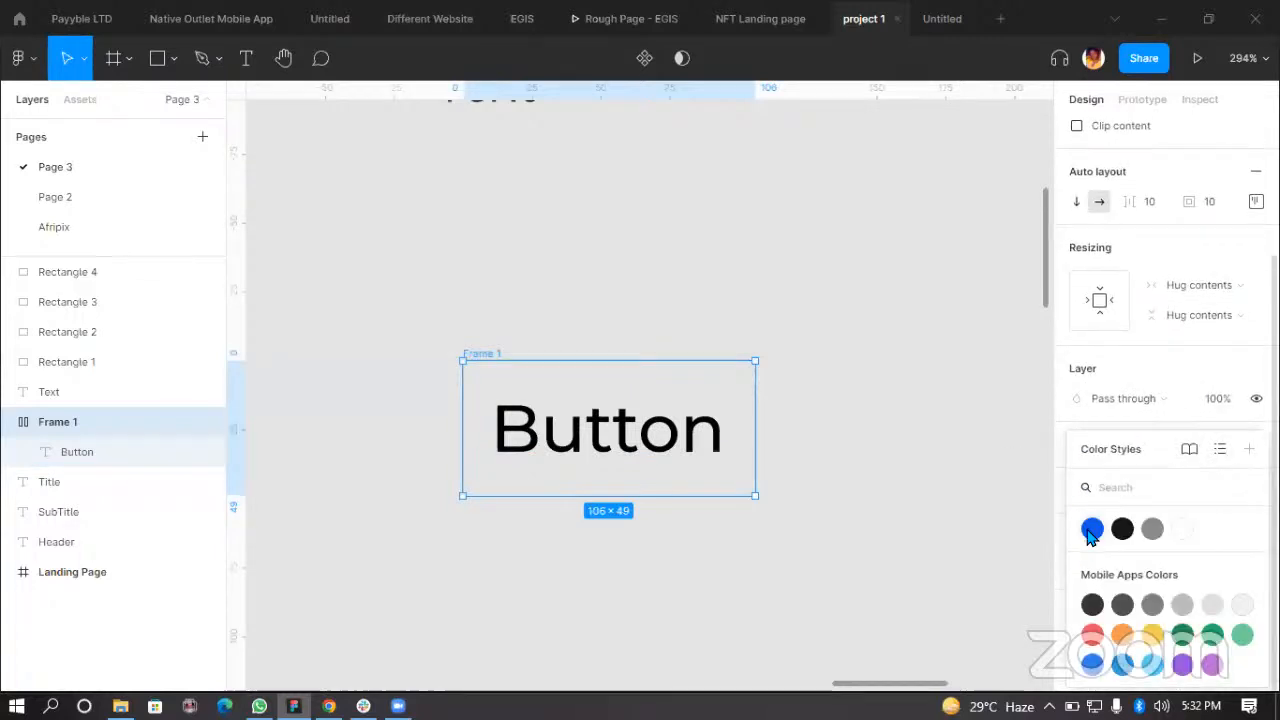
left_click(1092, 530)
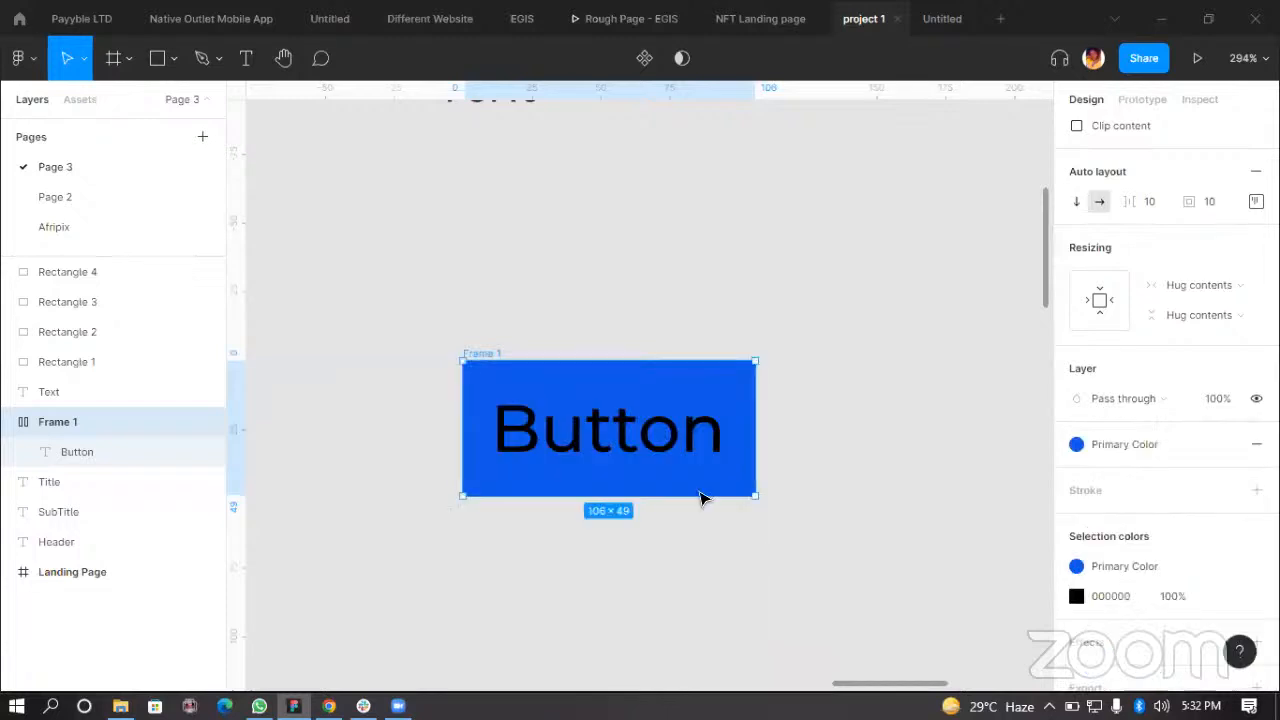
Step: Apply the White color style to the Button text inside the frame
double_click(660, 434)
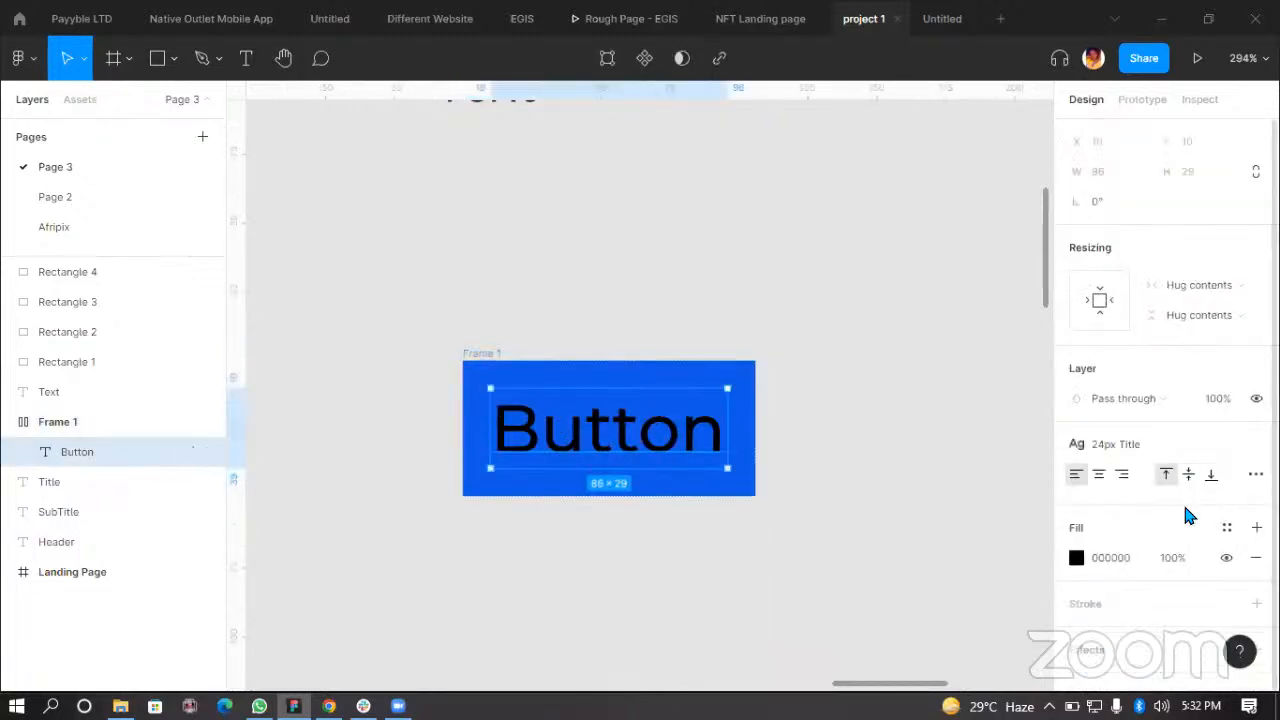
left_click(1227, 528)
left_click(1191, 543)
left_click(606, 503)
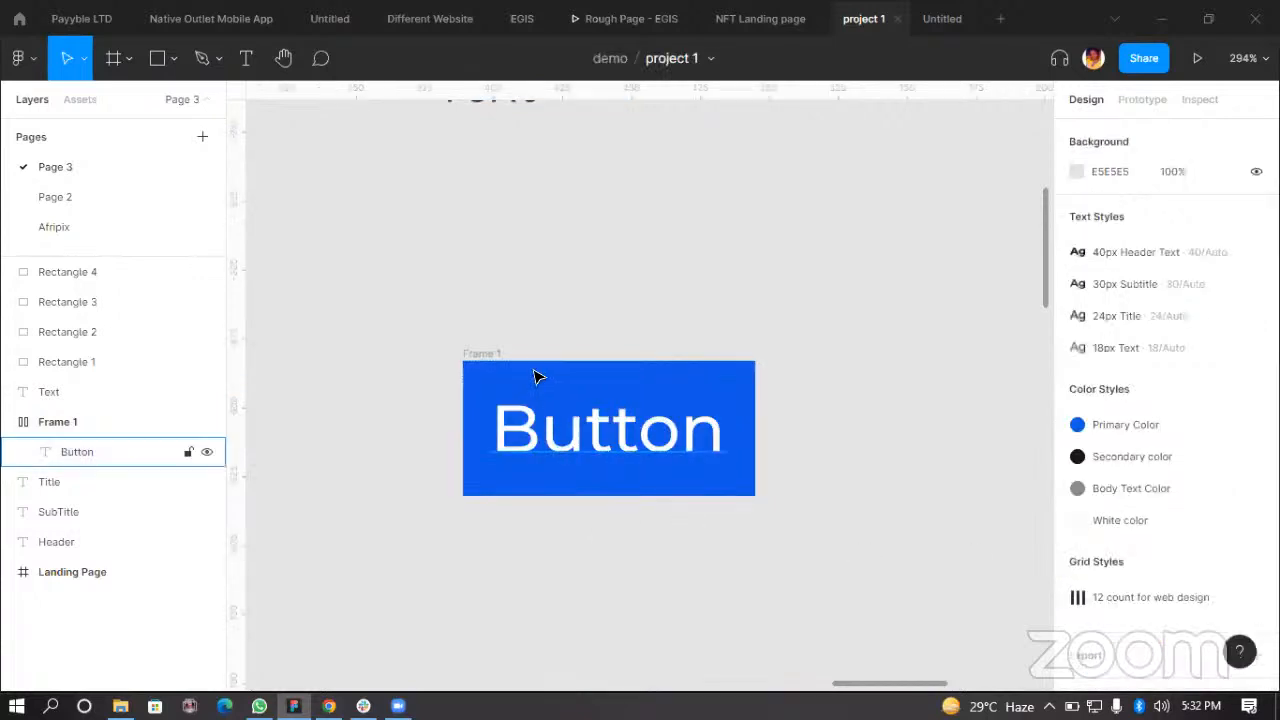
Step: Set the button frame's corner radius to 10
left_click(466, 356)
left_click(1191, 268)
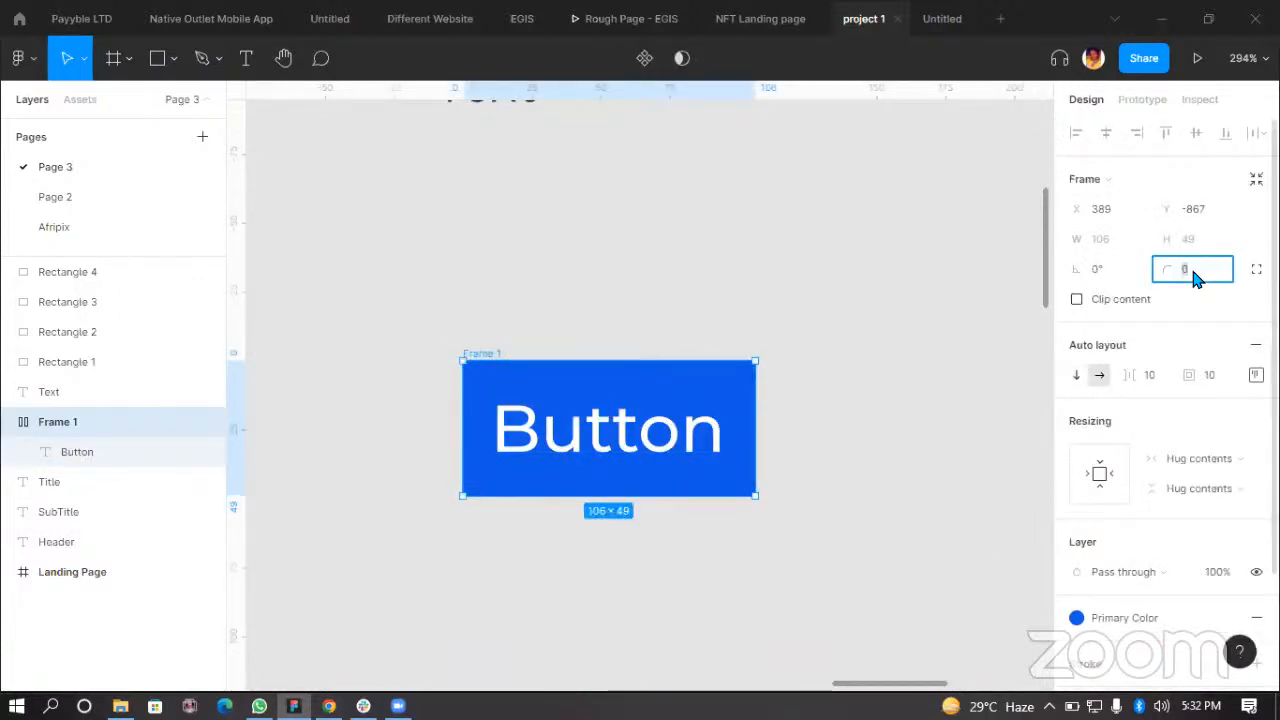
type("16")
key("Return")
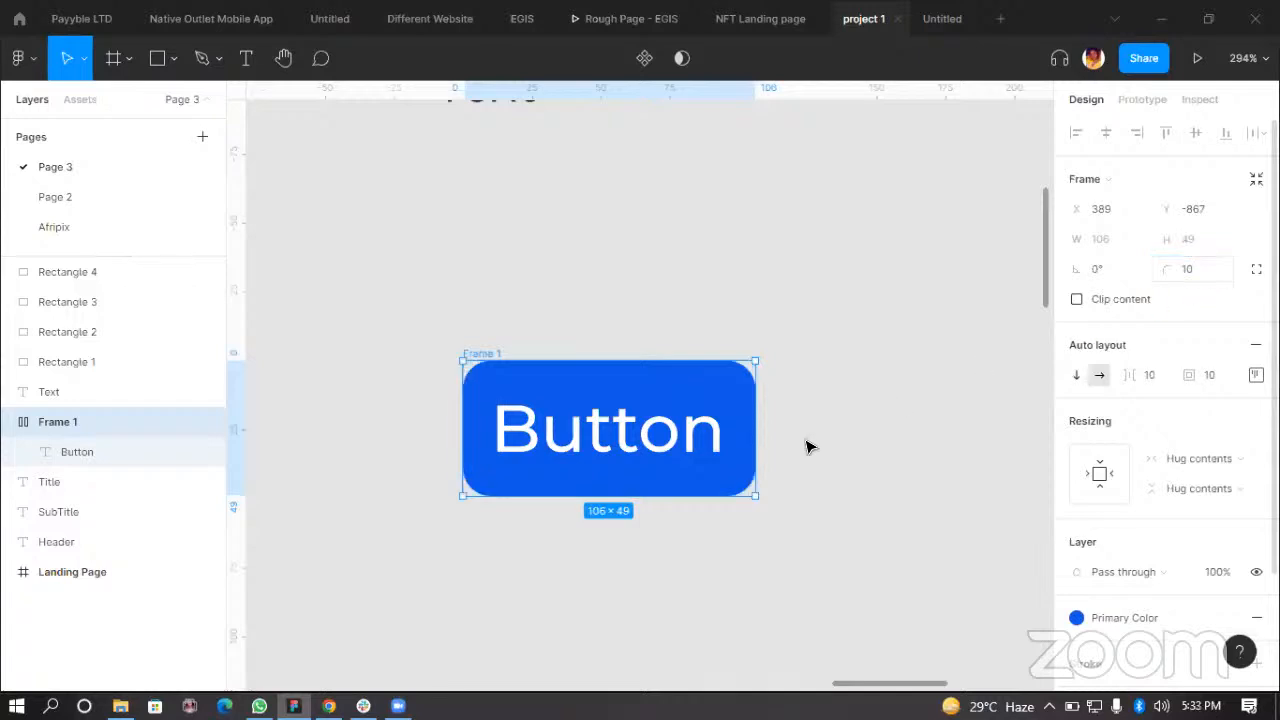
Step: Widen the button frame to about 296 px with a fixed width
left_click(806, 457)
left_click(497, 361)
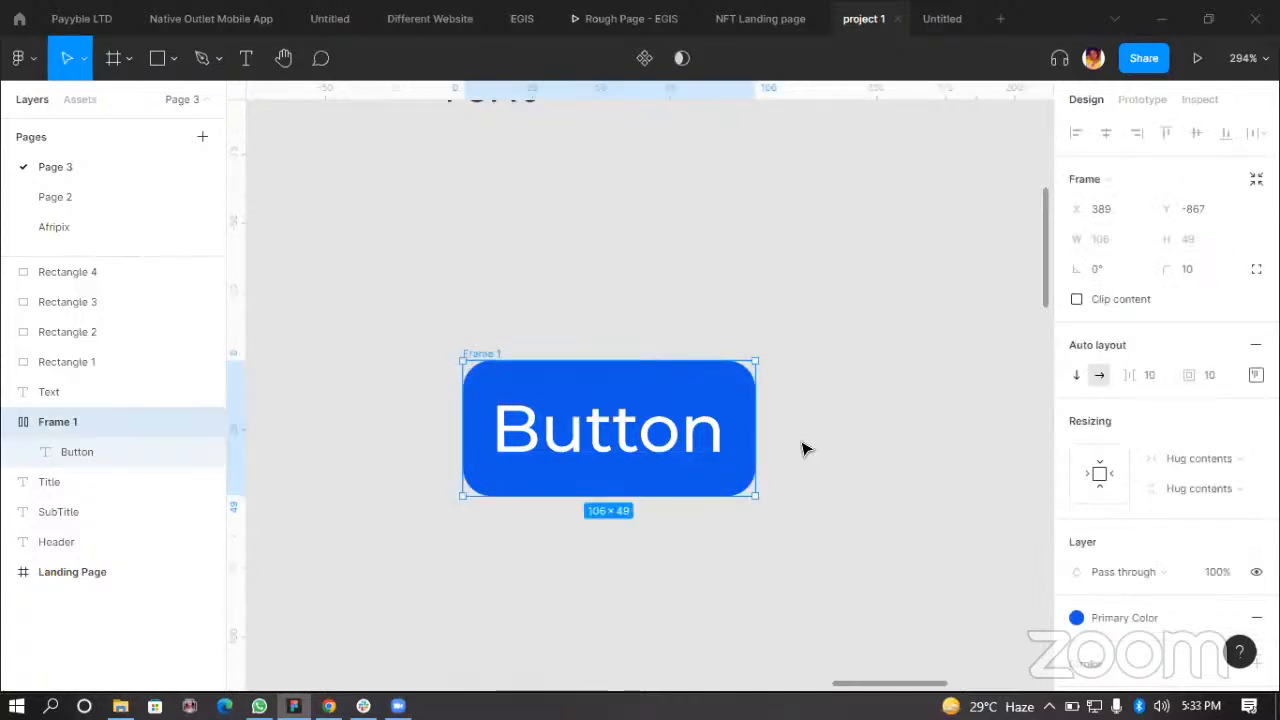
left_click_drag(825, 441, 1025, 443)
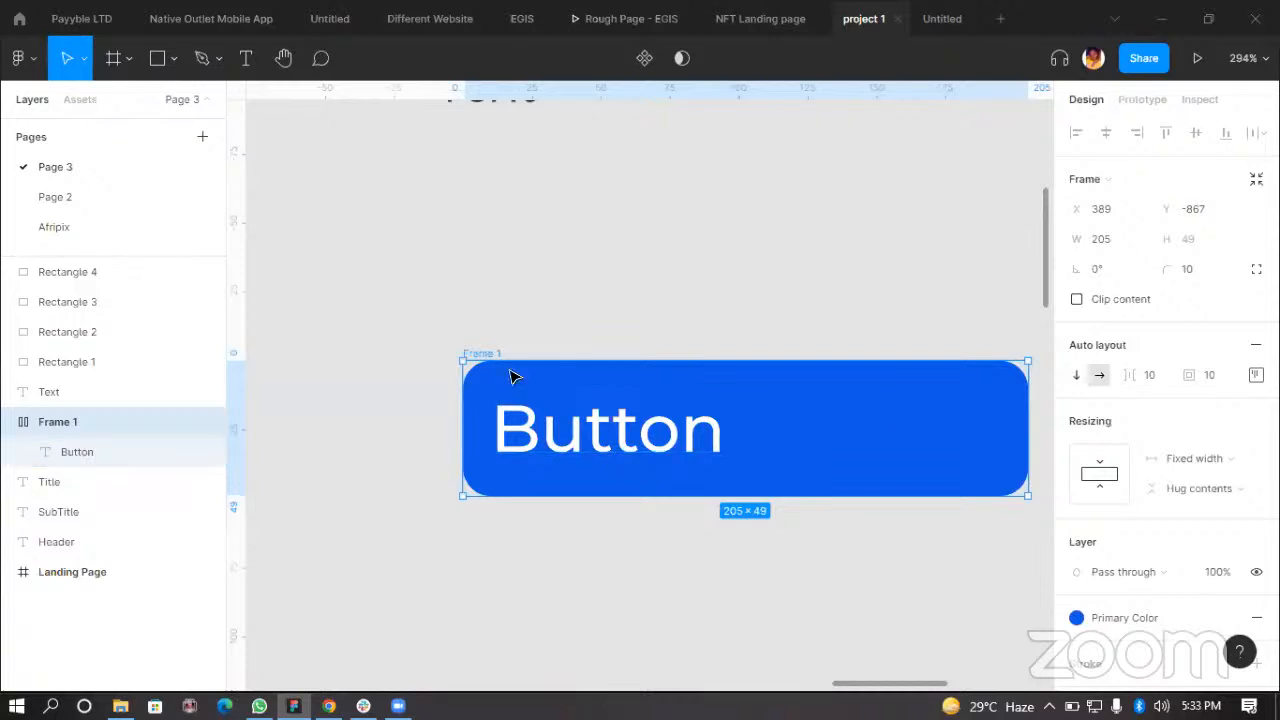
left_click_drag(903, 438, 798, 438)
left_click_drag(923, 446, 1047, 446)
left_click(806, 334)
scroll(474, 363, "down", 3)
left_click(643, 374)
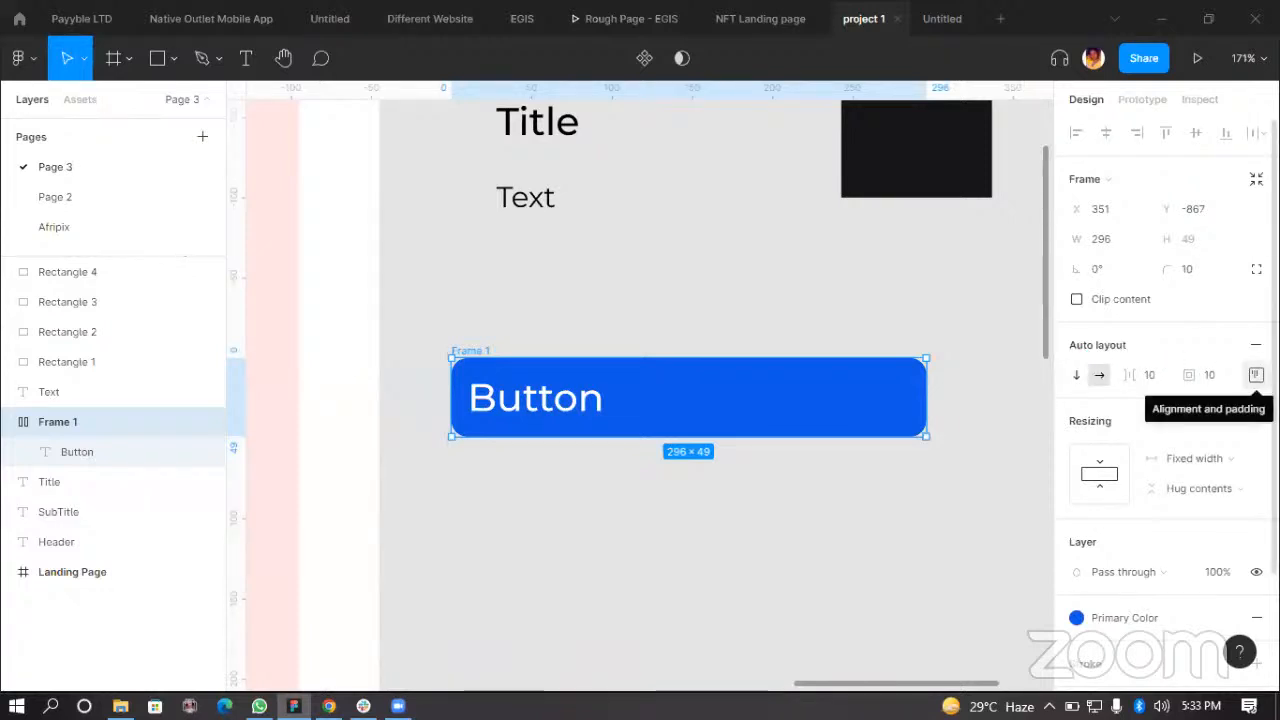
Step: Center the Button text horizontally and vertically within the auto-layout button frame
left_click(1256, 374)
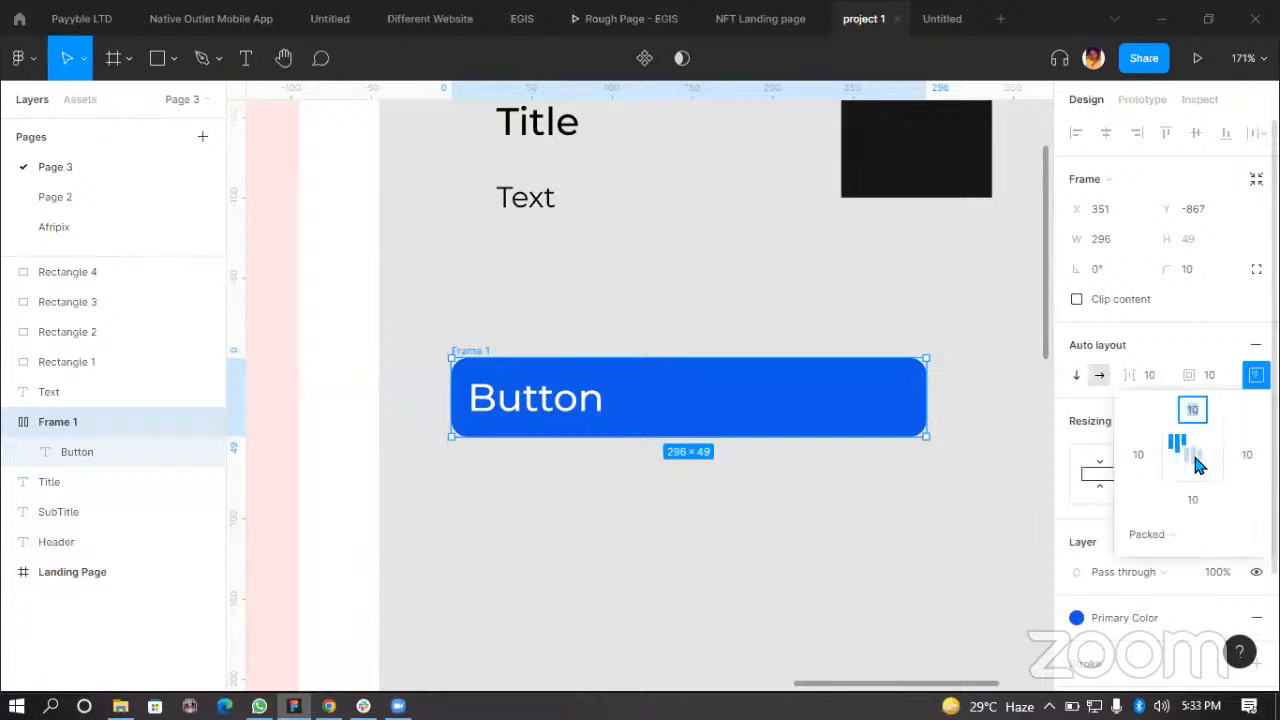
left_click(1196, 462)
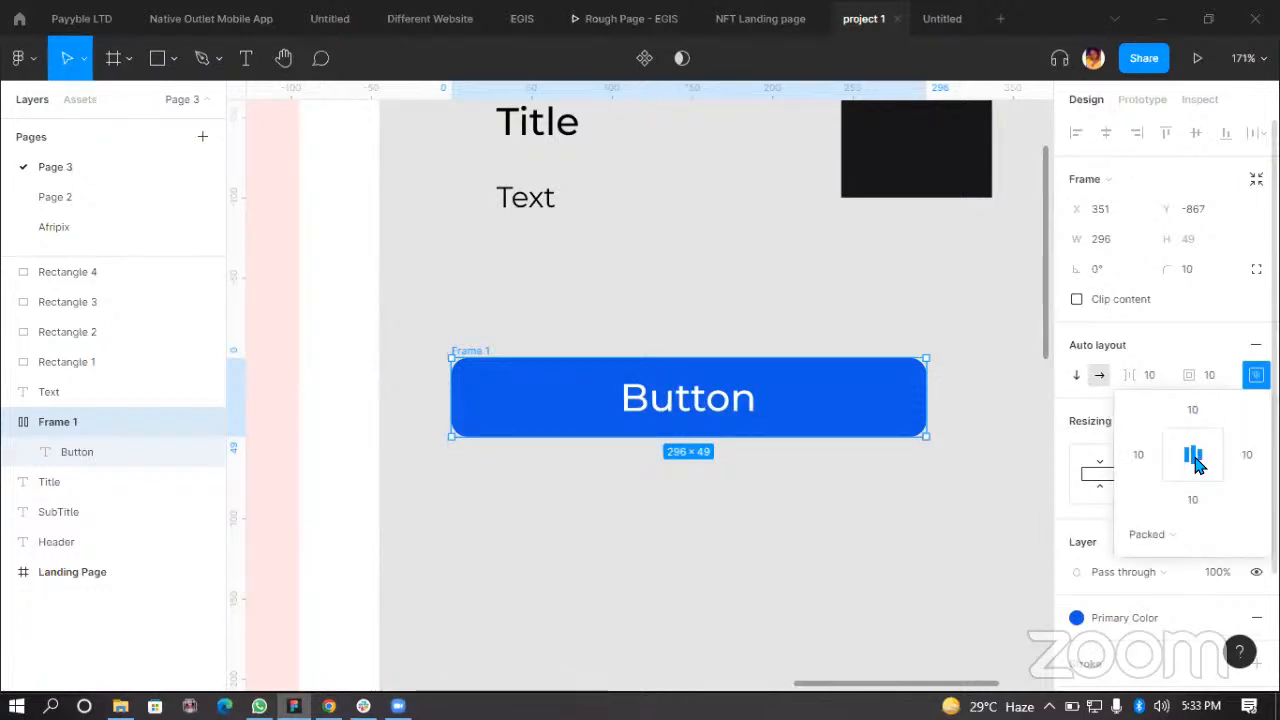
left_click(940, 498)
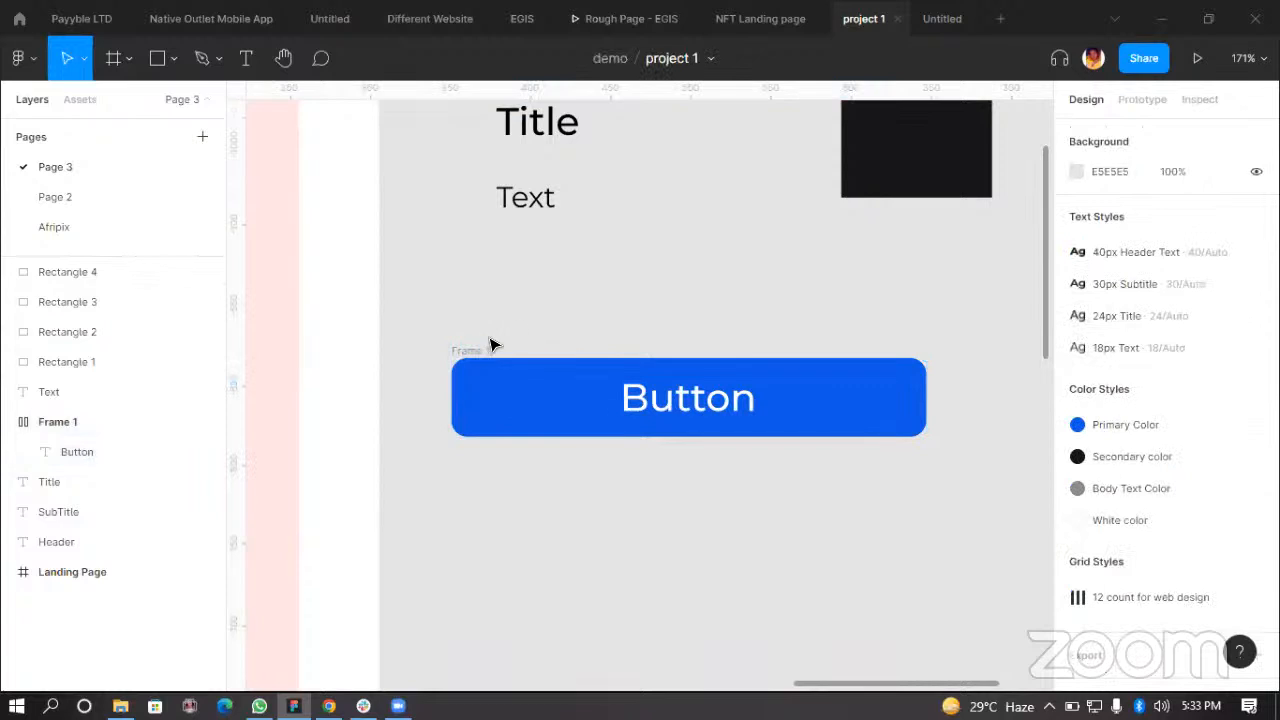
left_click(769, 385)
left_click_drag(780, 439, 931, 514)
key("ctrl+z")
key("ctrl+z")
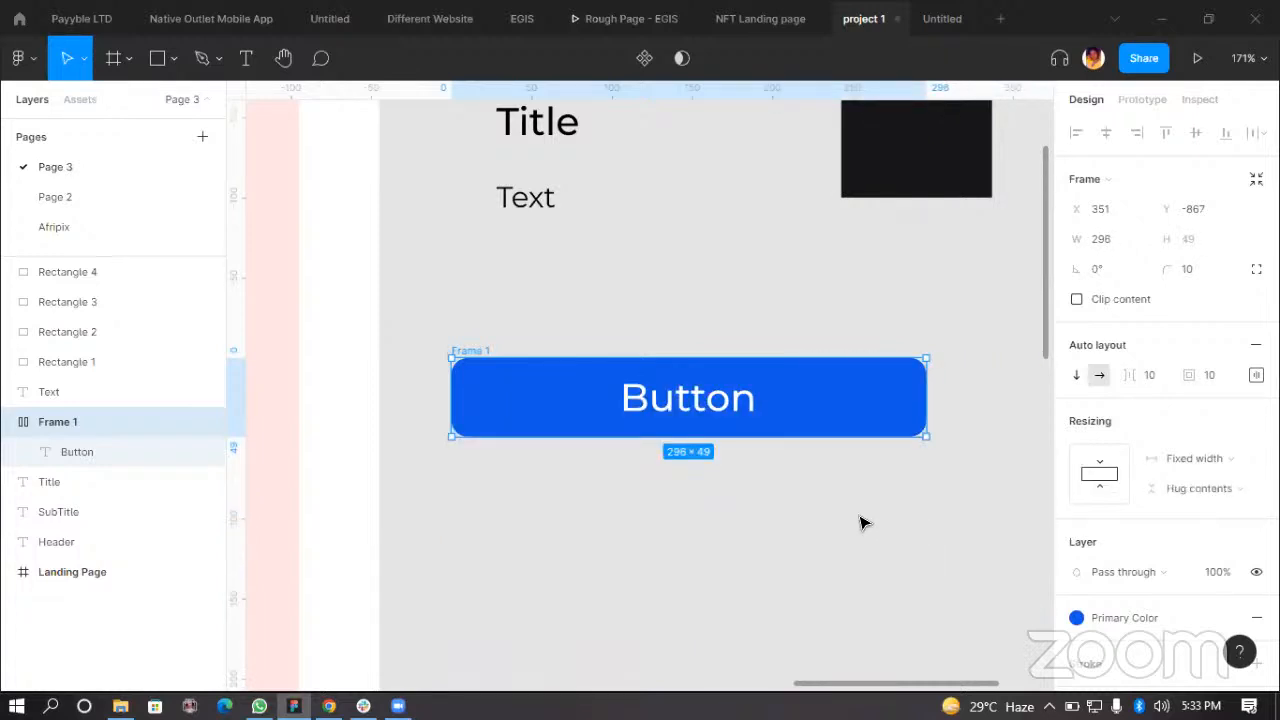
Step: Turn the button frame into a reusable component
left_click(900, 447)
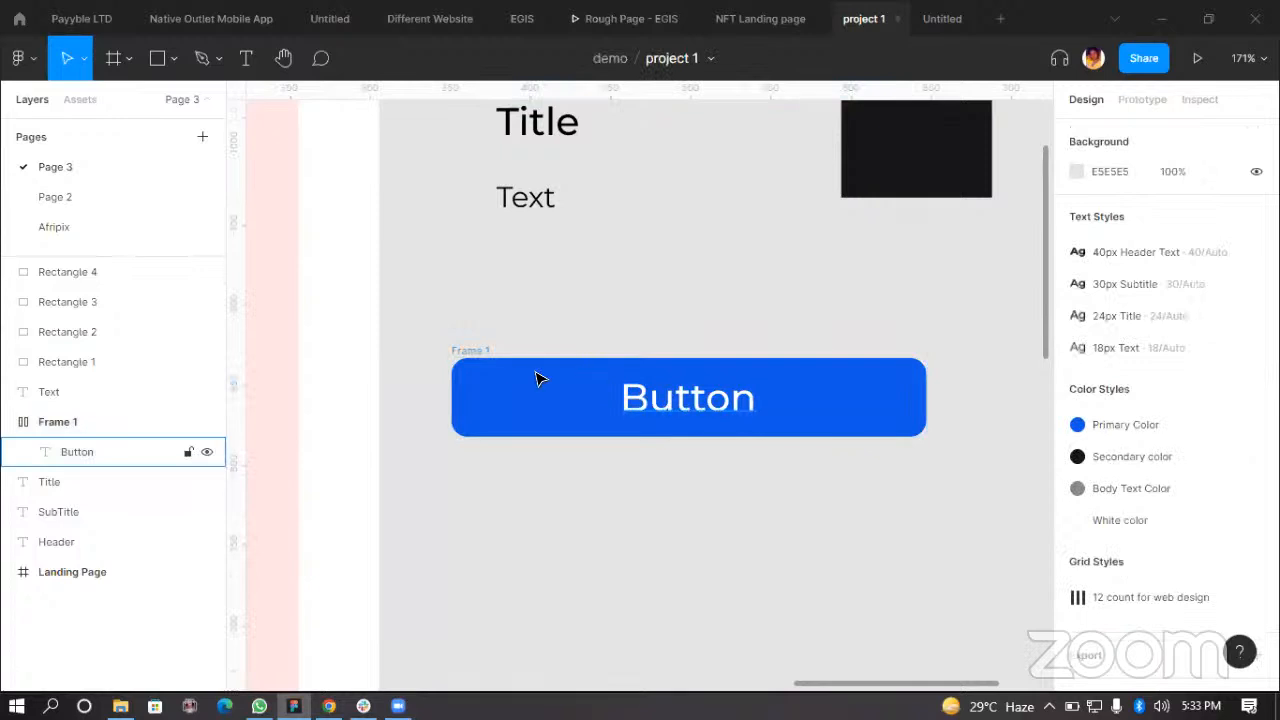
left_click(485, 358)
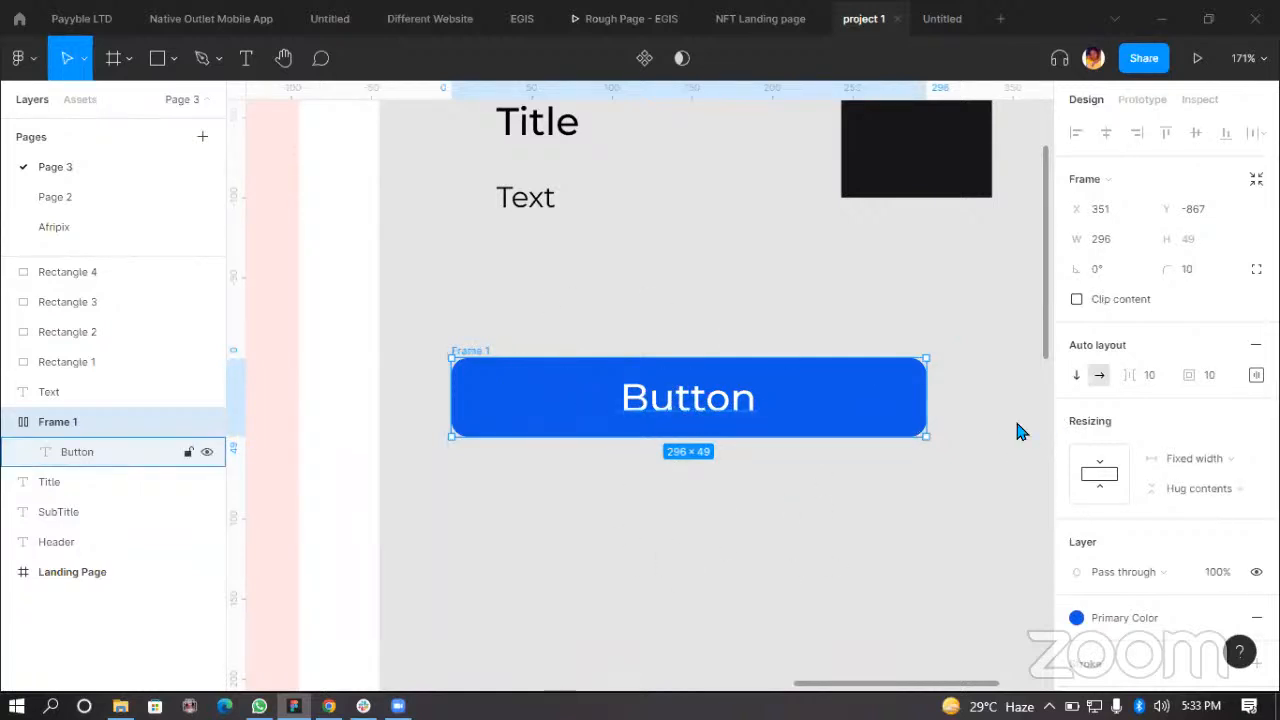
scroll(612, 424, "down", 2)
scroll(728, 421, "up", 2)
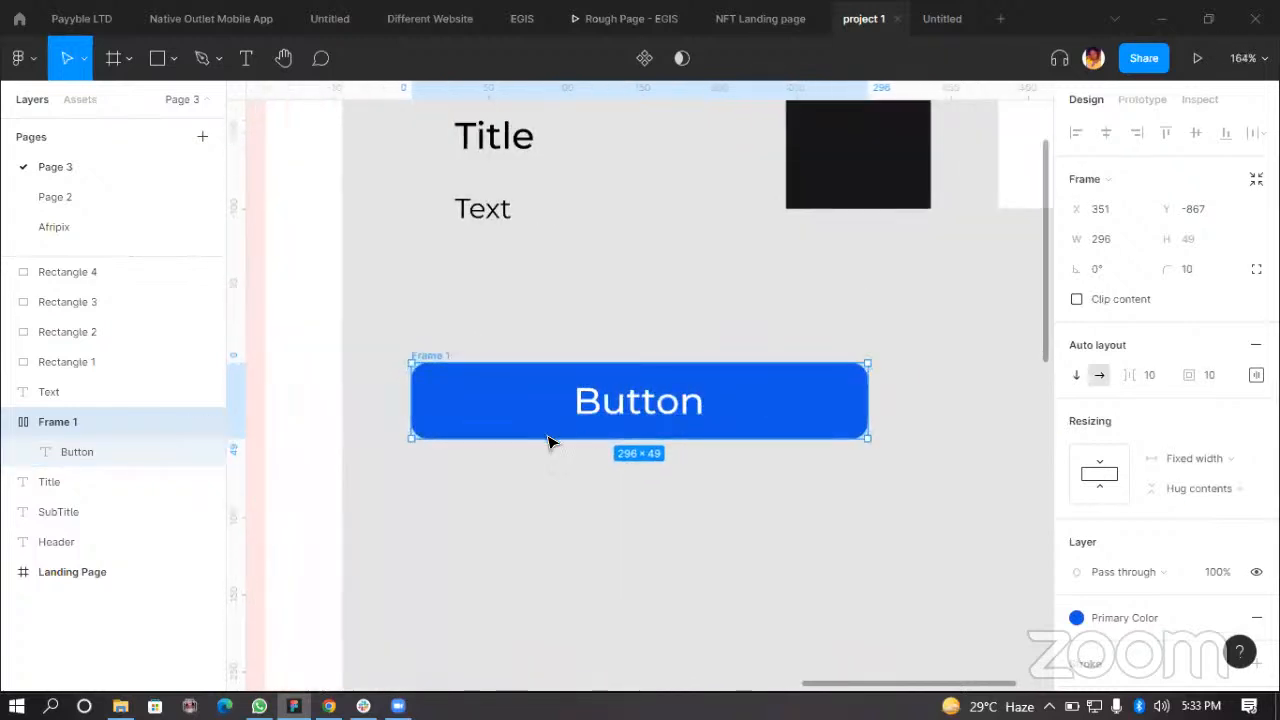
scroll(600, 450, "up", 2)
left_click(389, 414)
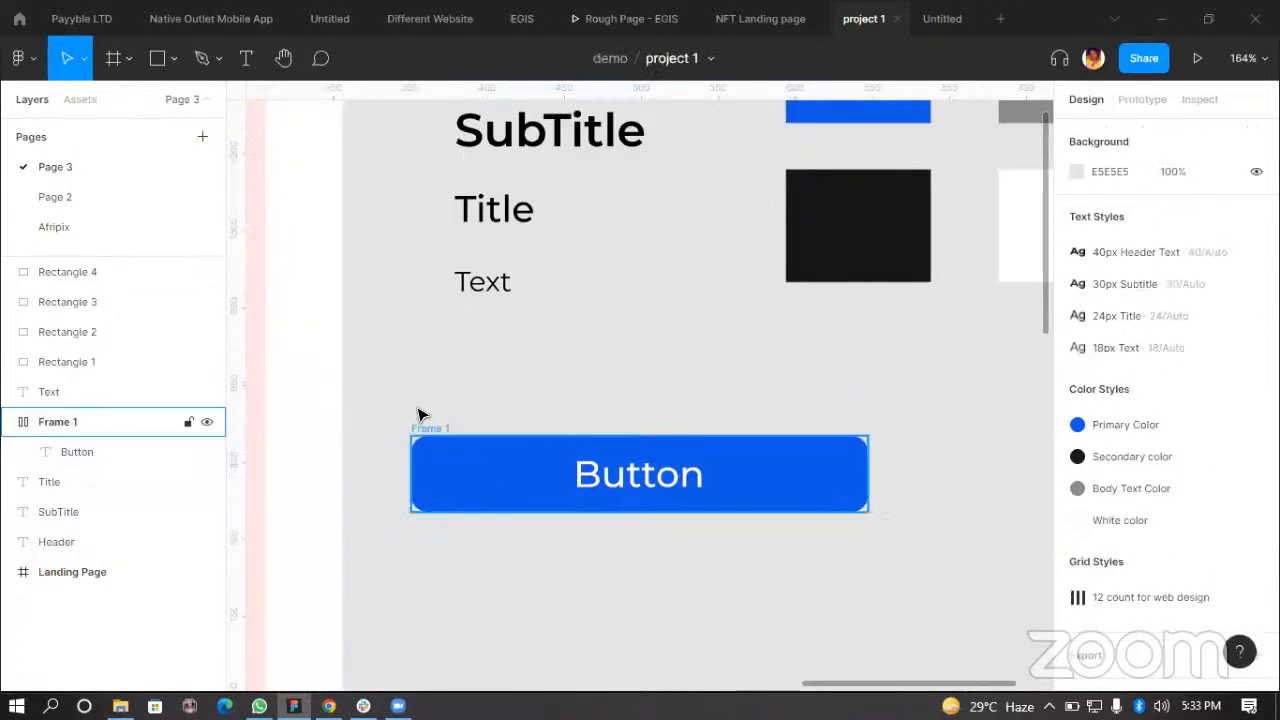
left_click(432, 437)
scroll(459, 432, "up", 3)
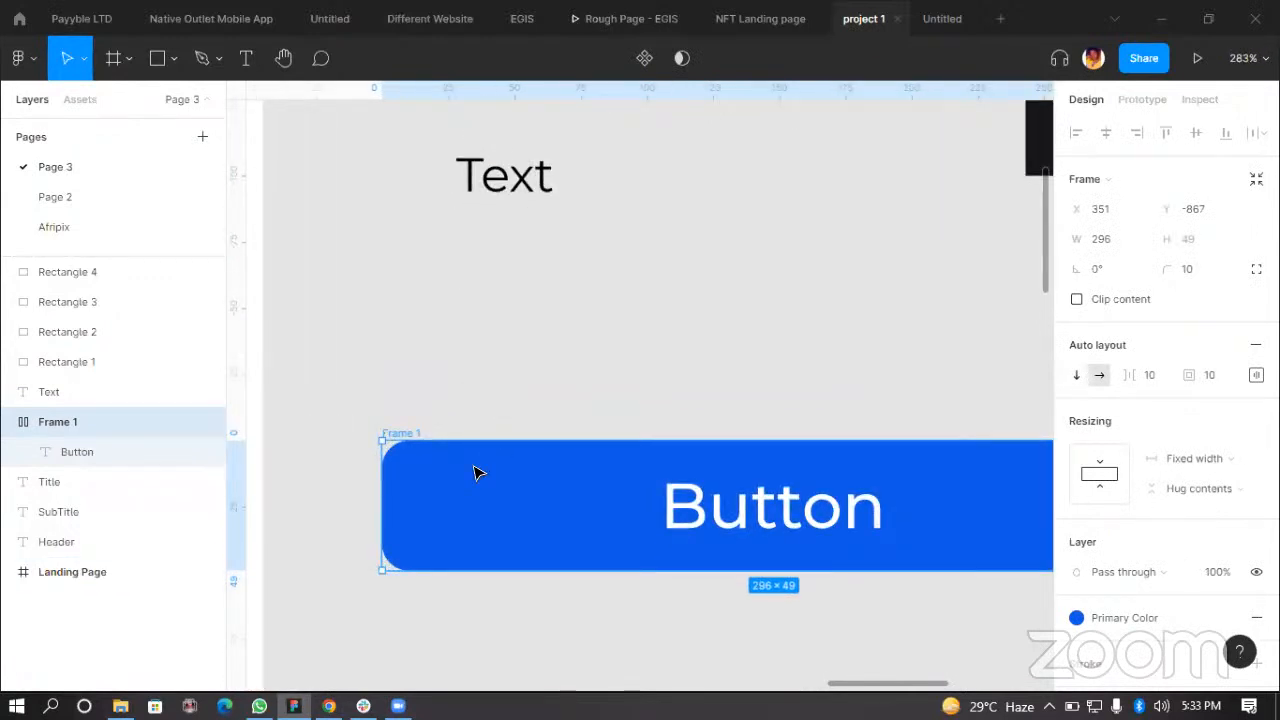
key("ctrl+alt+k")
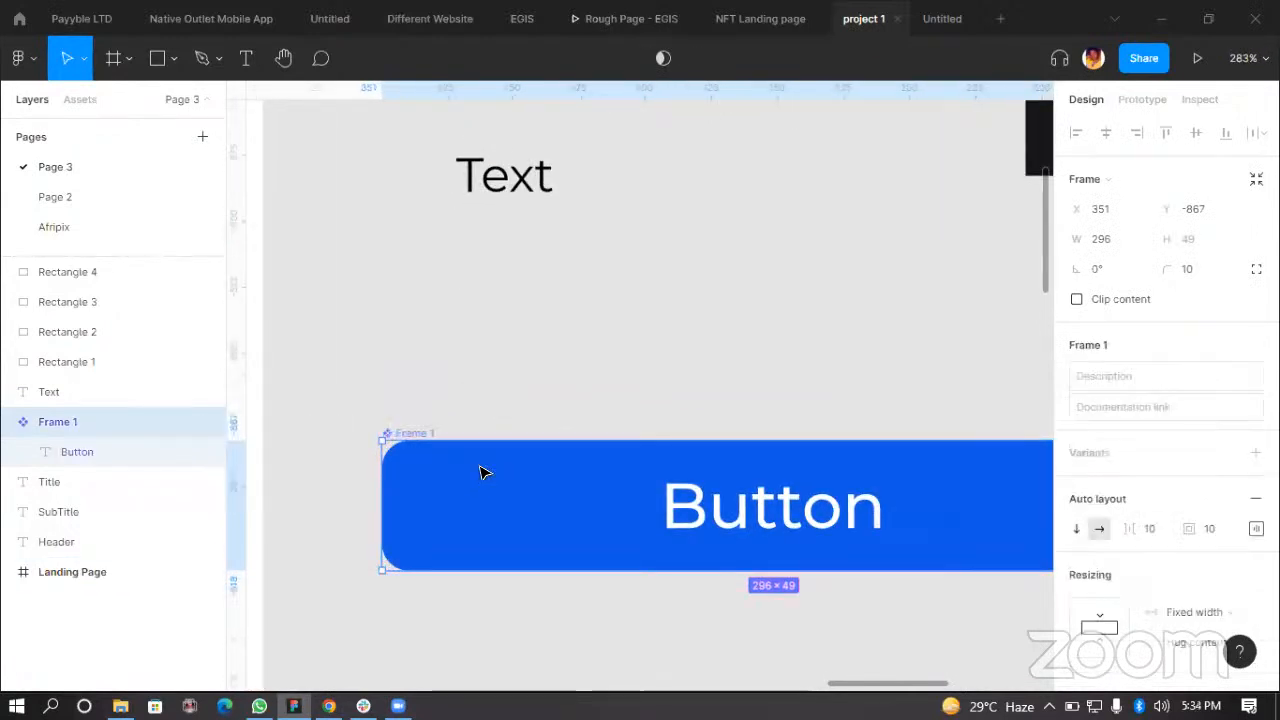
Step: Move the button component slightly up and to the left on the canvas
left_click_drag(698, 505, 601, 373)
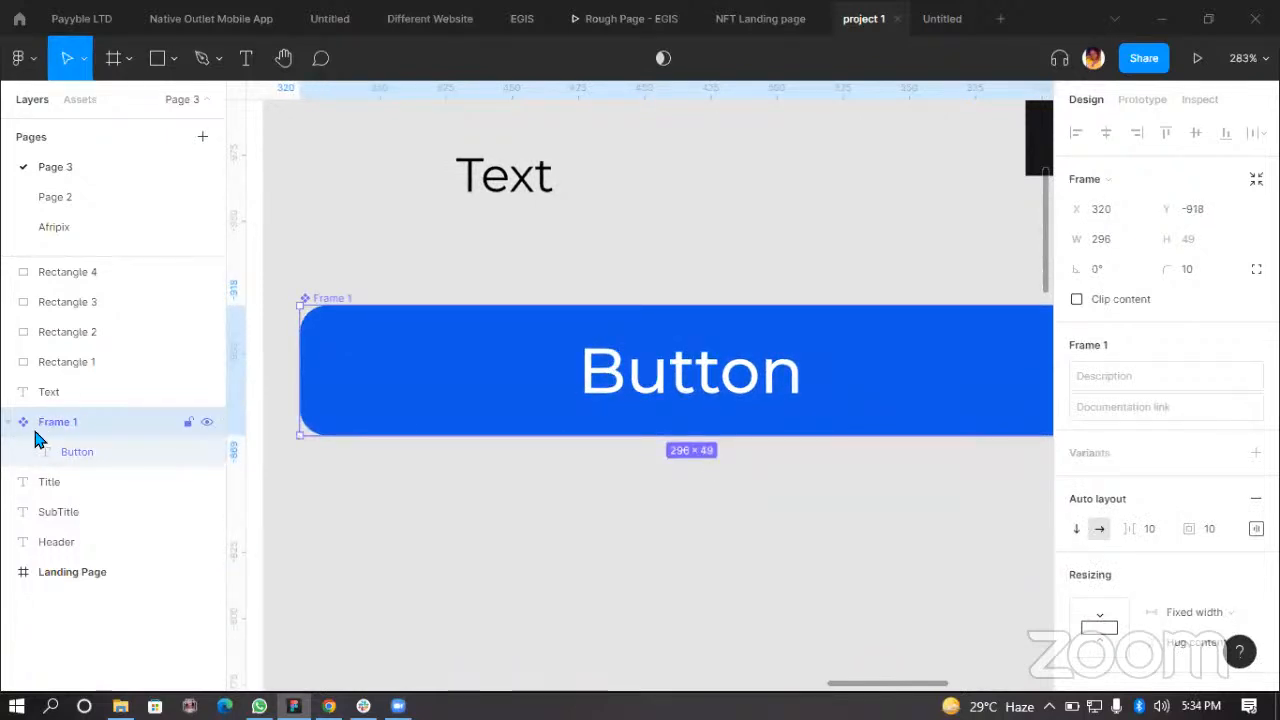
left_click(488, 487)
left_click(335, 297)
scroll(640, 477, "down", 3)
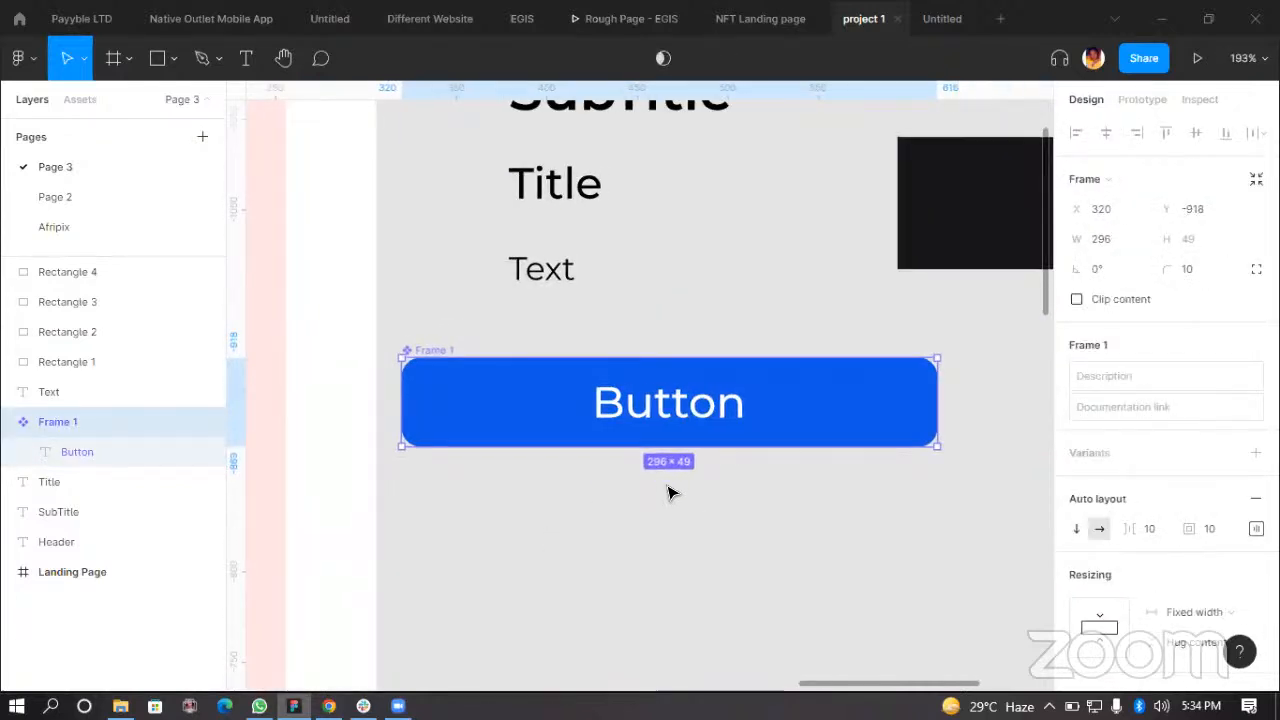
scroll(600, 450, "right", 2)
left_click_drag(687, 403, 687, 403)
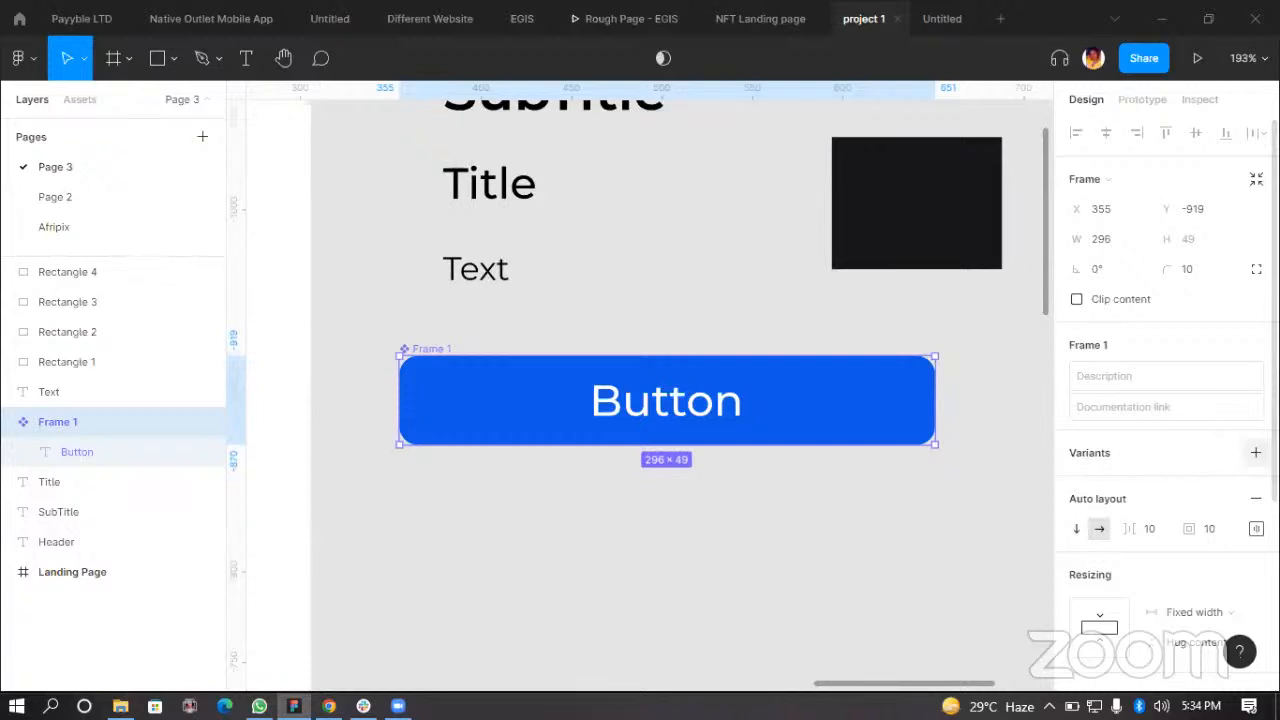
Step: Add a second variant to the button component and name its property value Secondary button
left_click(1255, 453)
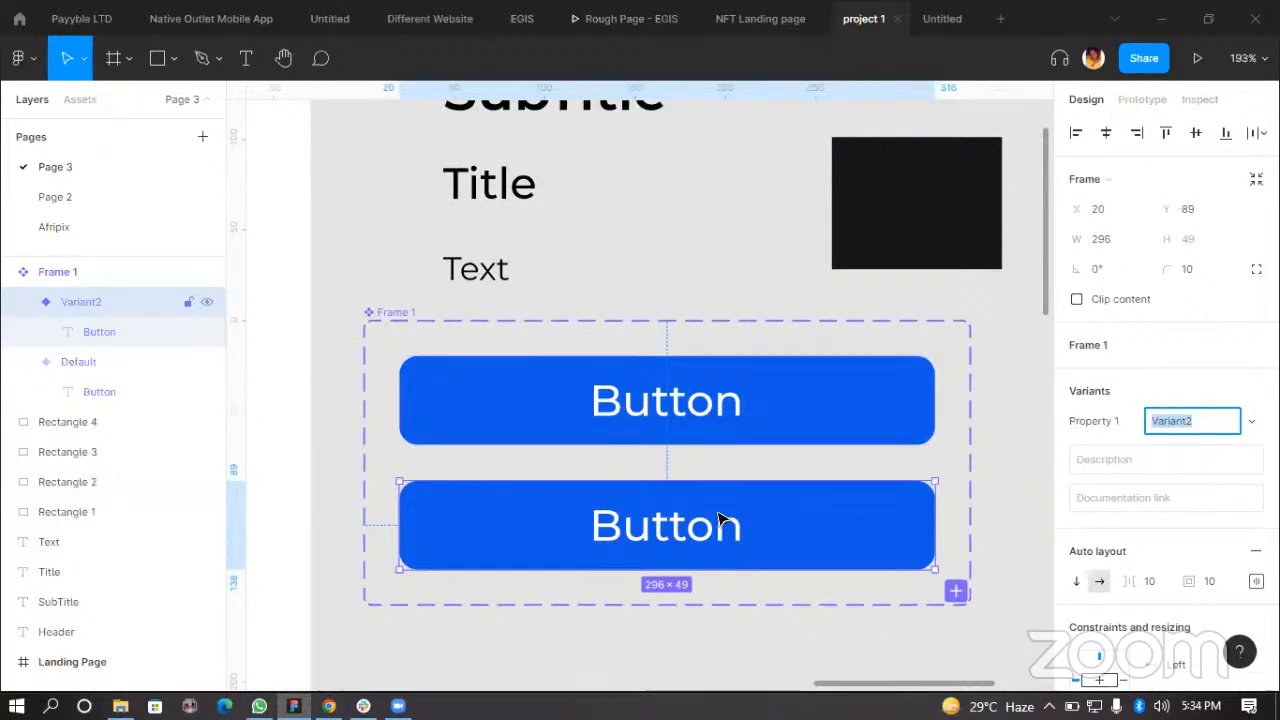
left_click(566, 620)
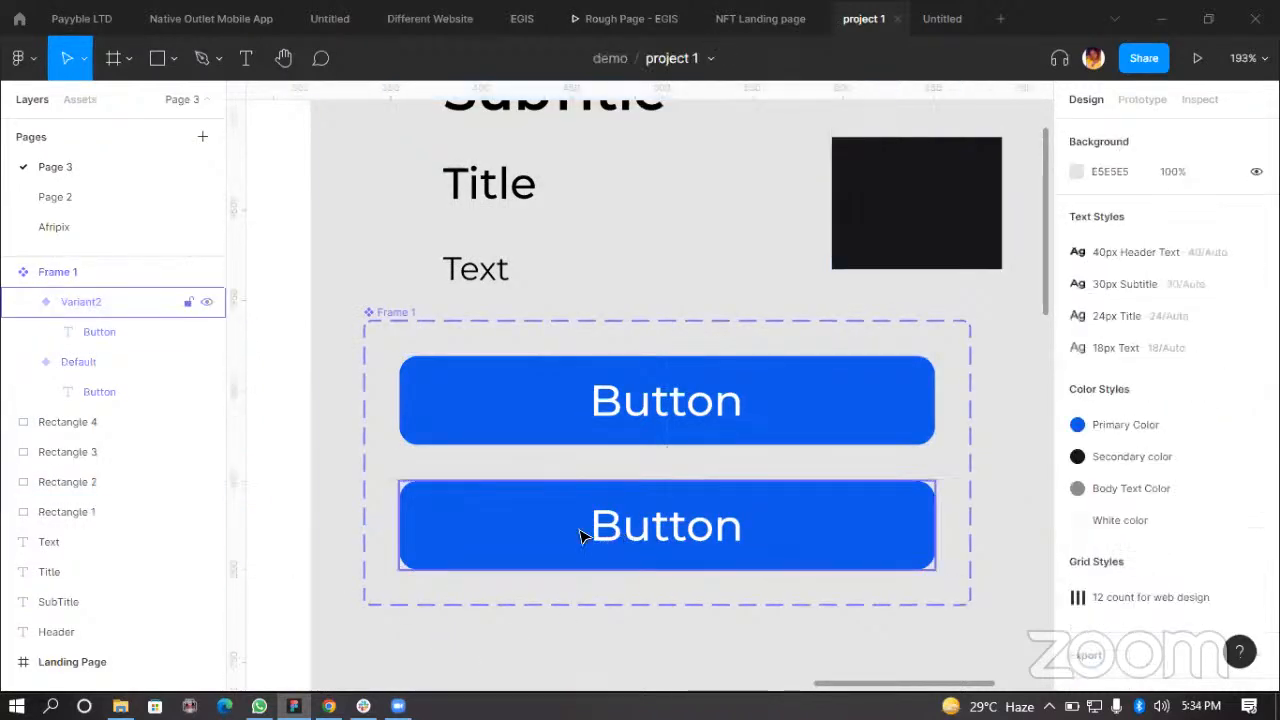
left_click(750, 507)
left_click(886, 428)
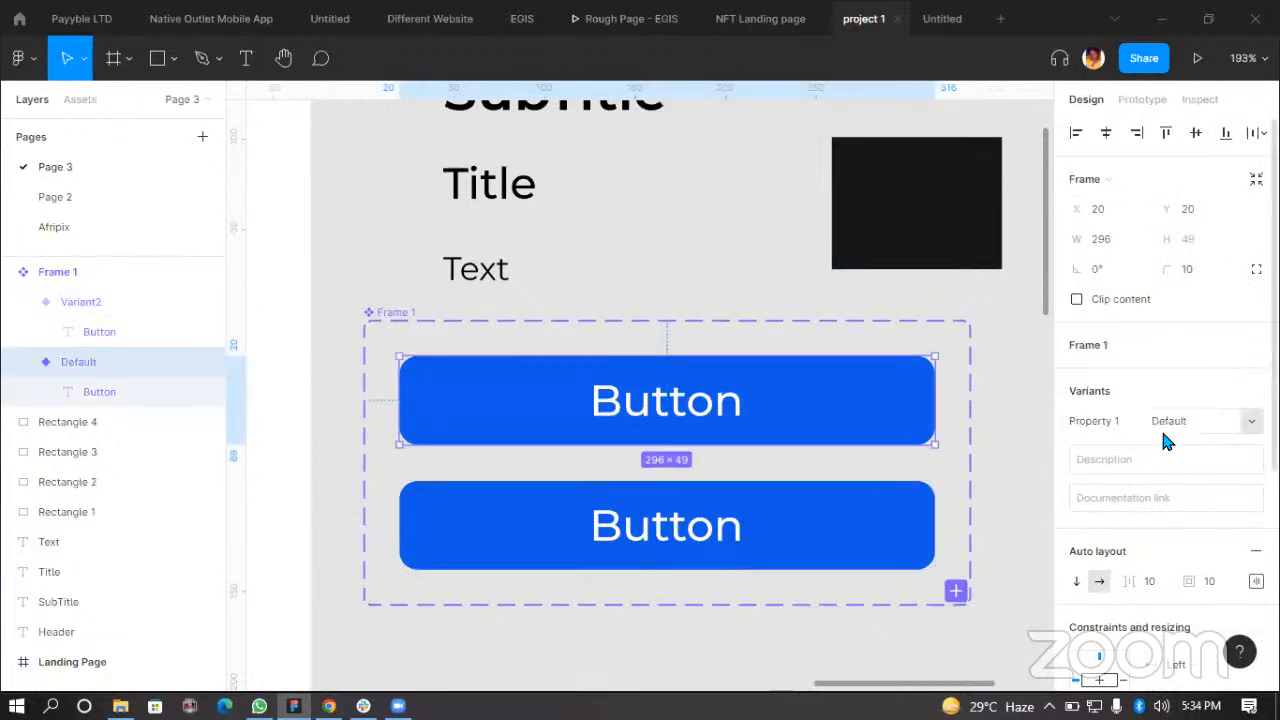
left_click(803, 551)
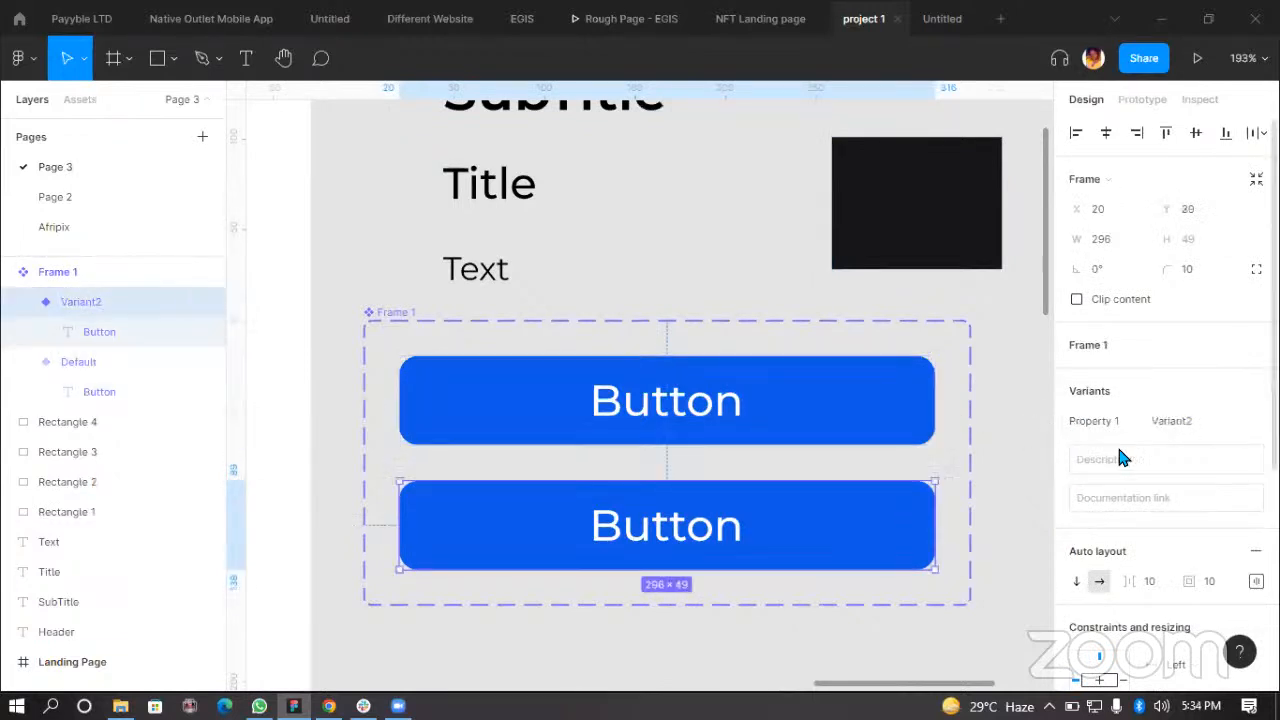
left_click(1173, 425)
type("Secondary b")
type("utton")
key("Return")
Step: Restyle the Secondary button variant as an outline with no fill and a 2 px Primary Color stroke
left_click(670, 630)
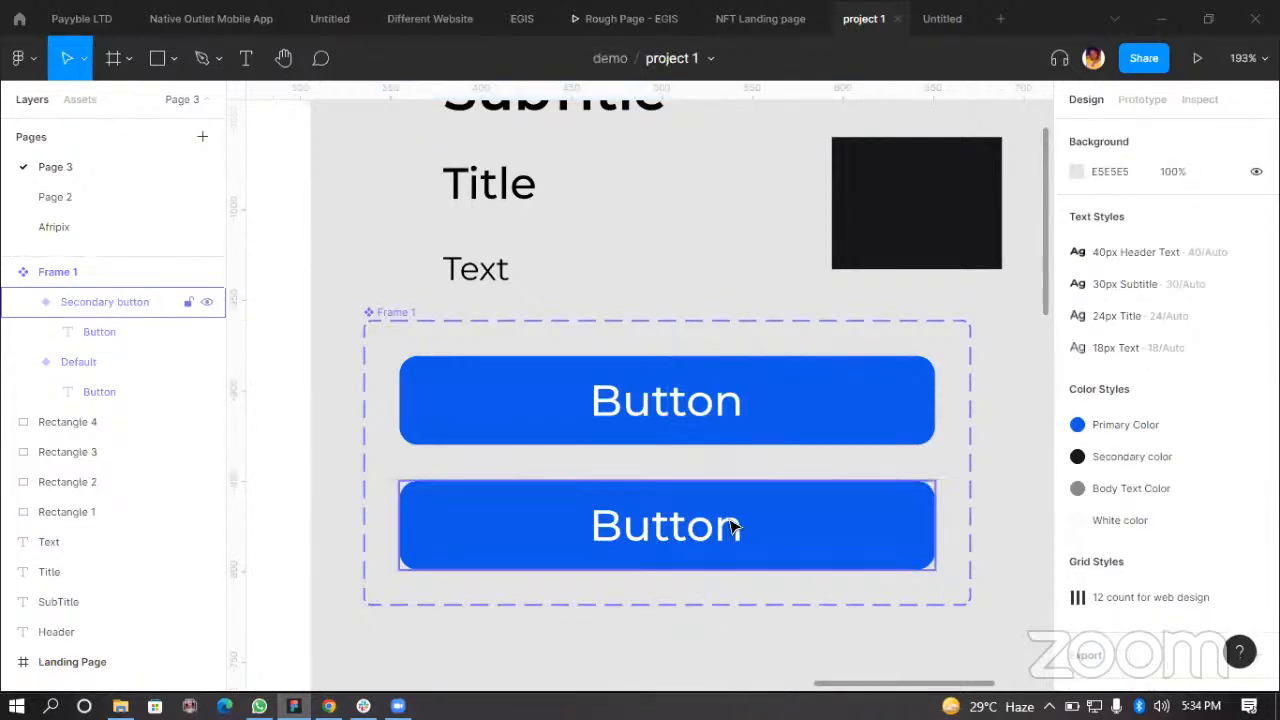
left_click(783, 527)
scroll(1166, 540, "down", 5)
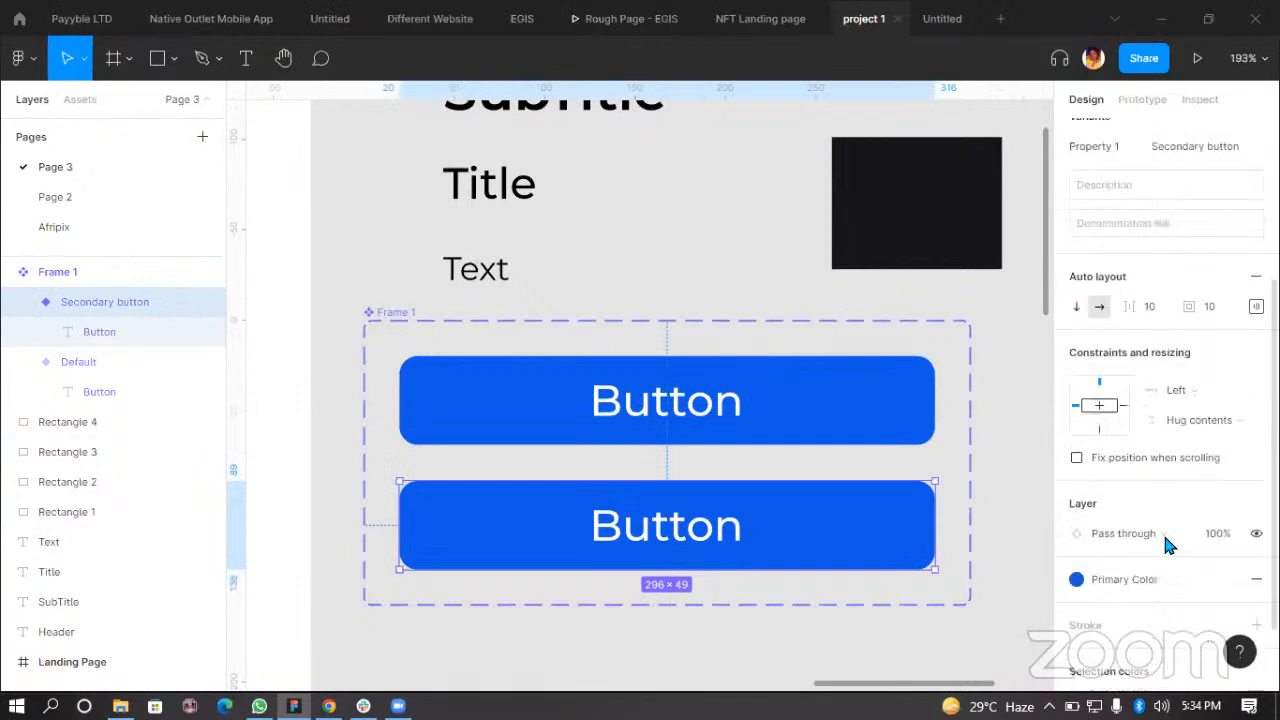
scroll(1183, 571, "down", 3)
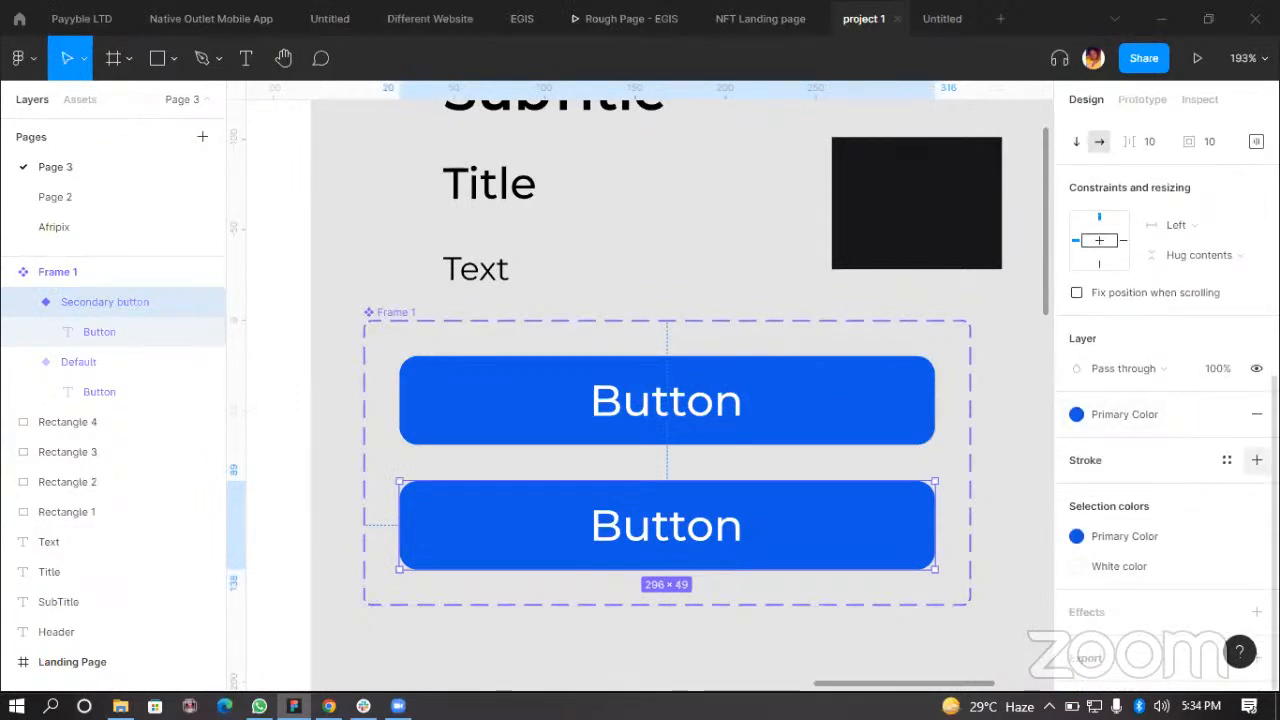
left_click(1257, 460)
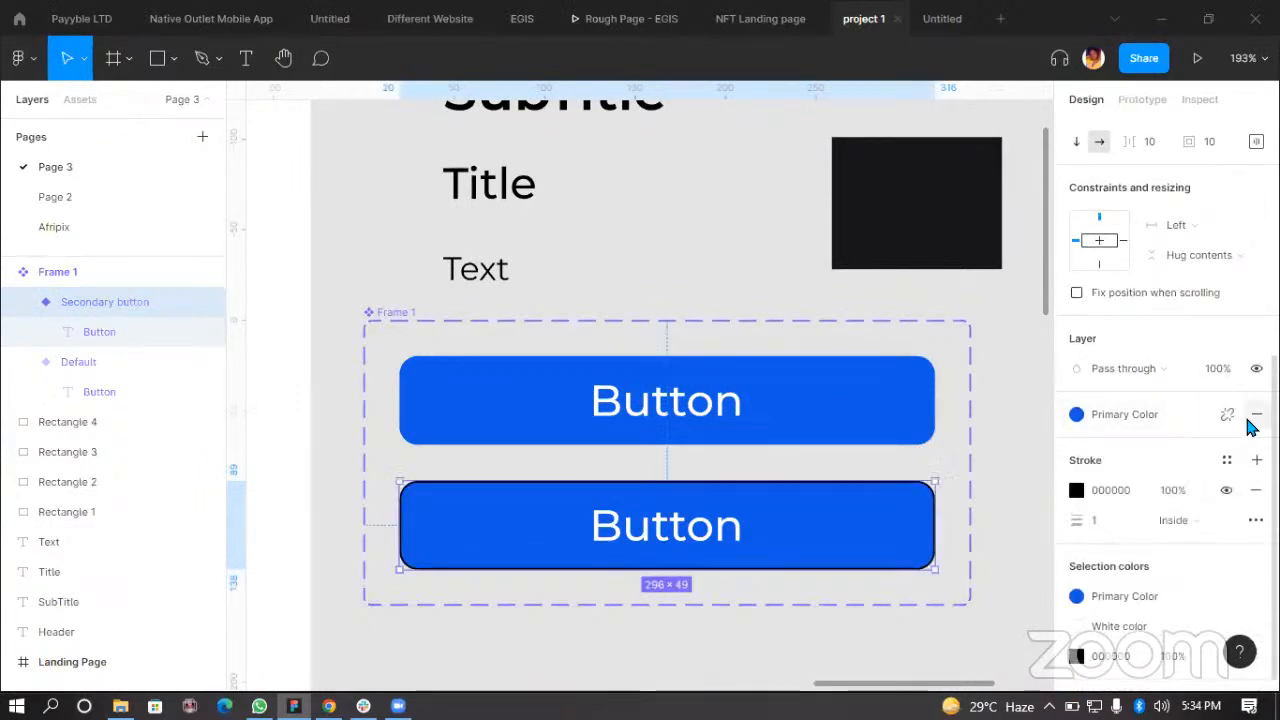
left_click(1256, 415)
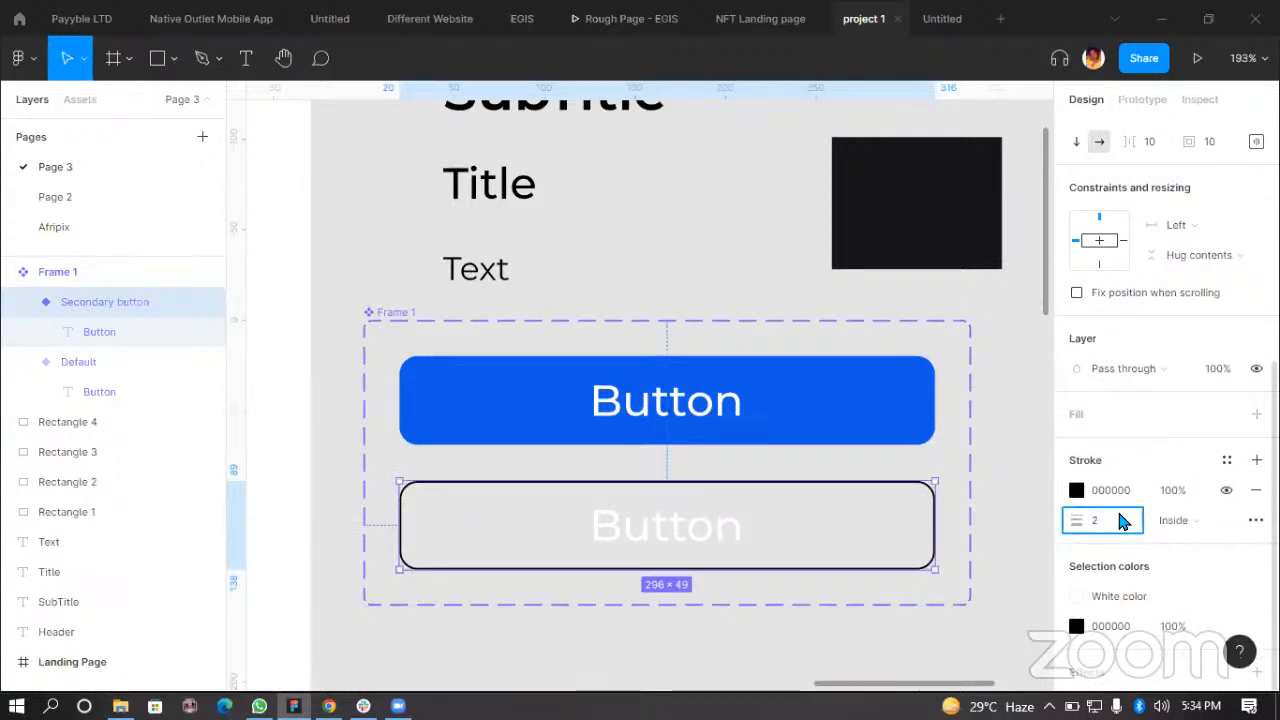
key("Return")
left_click(1077, 490)
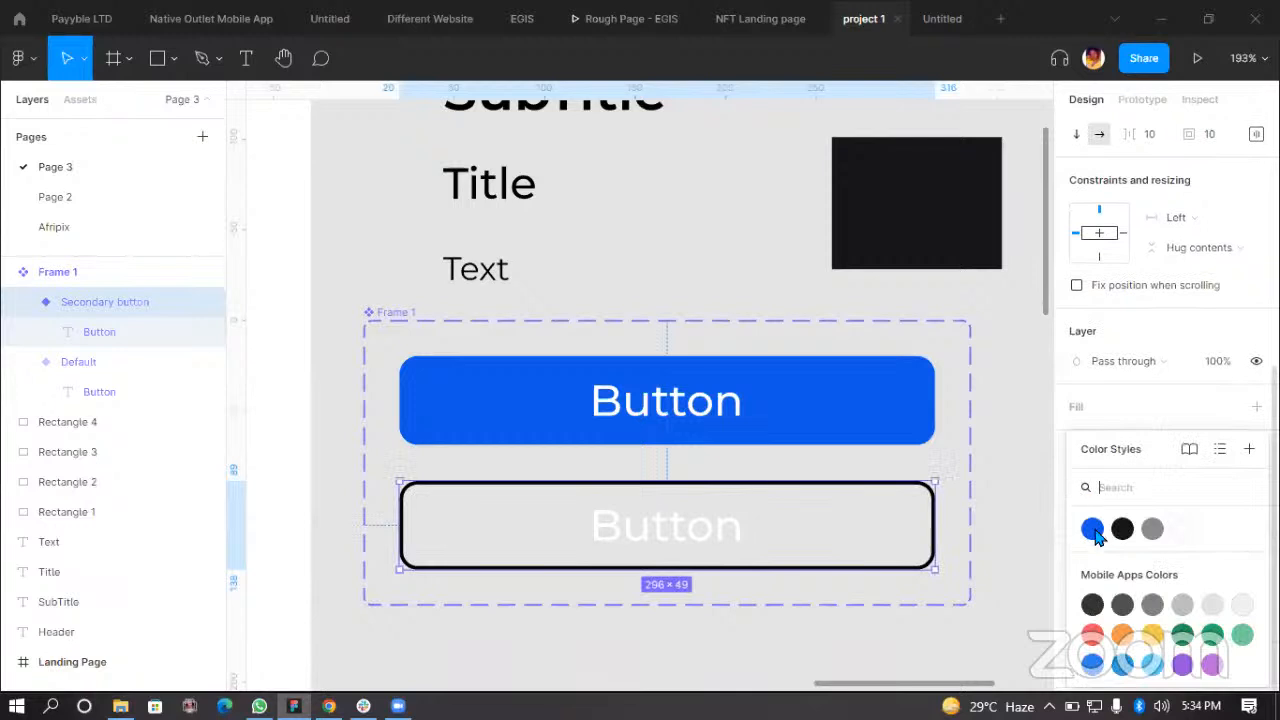
left_click(1092, 529)
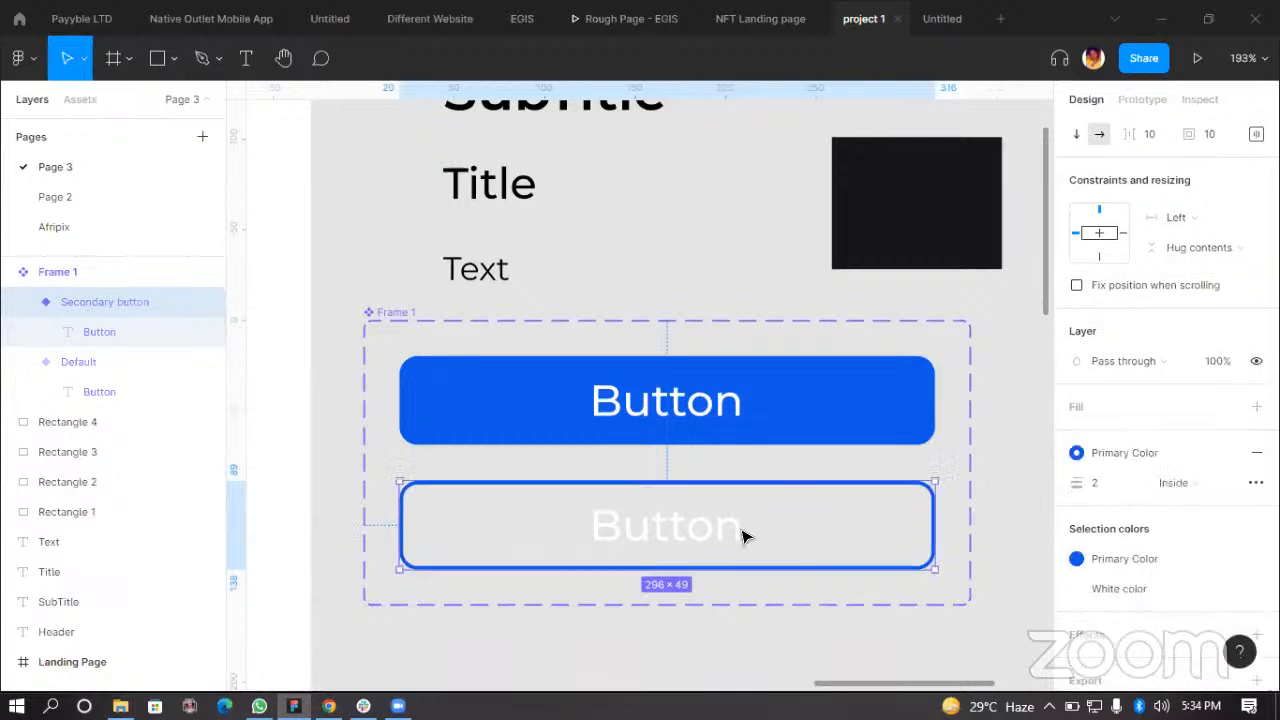
Step: Set the Secondary button variant's text color to the Primary Color style
double_click(686, 537)
left_click(1145, 520)
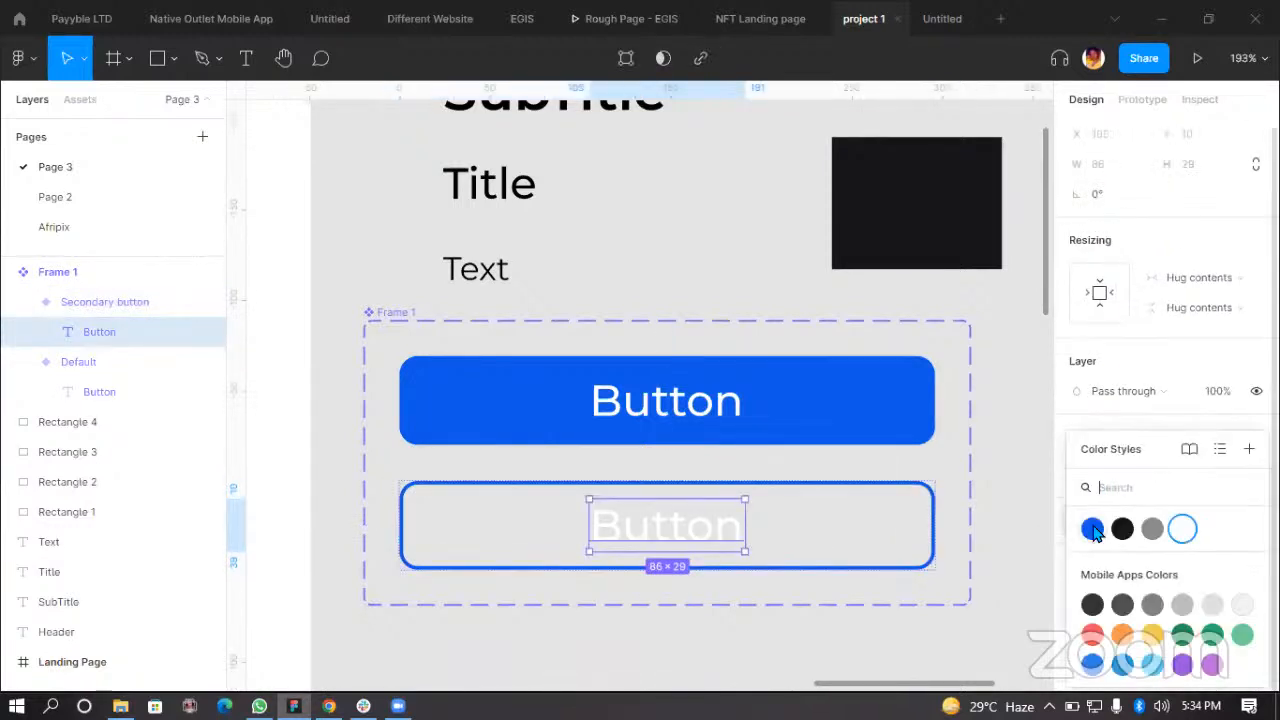
left_click(1092, 529)
left_click(766, 634)
Step: Move the button component set to sit just below the text and color style samples
scroll(790, 600, "down", 5)
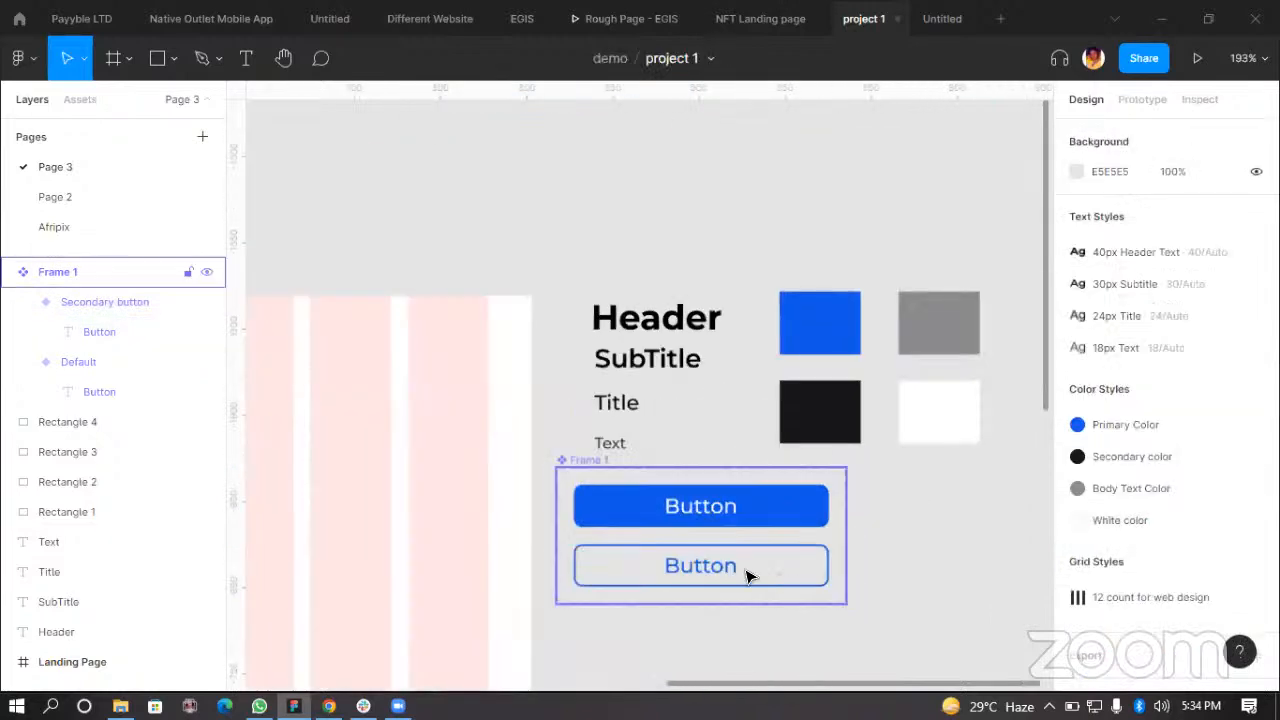
left_click_drag(737, 560, 777, 563)
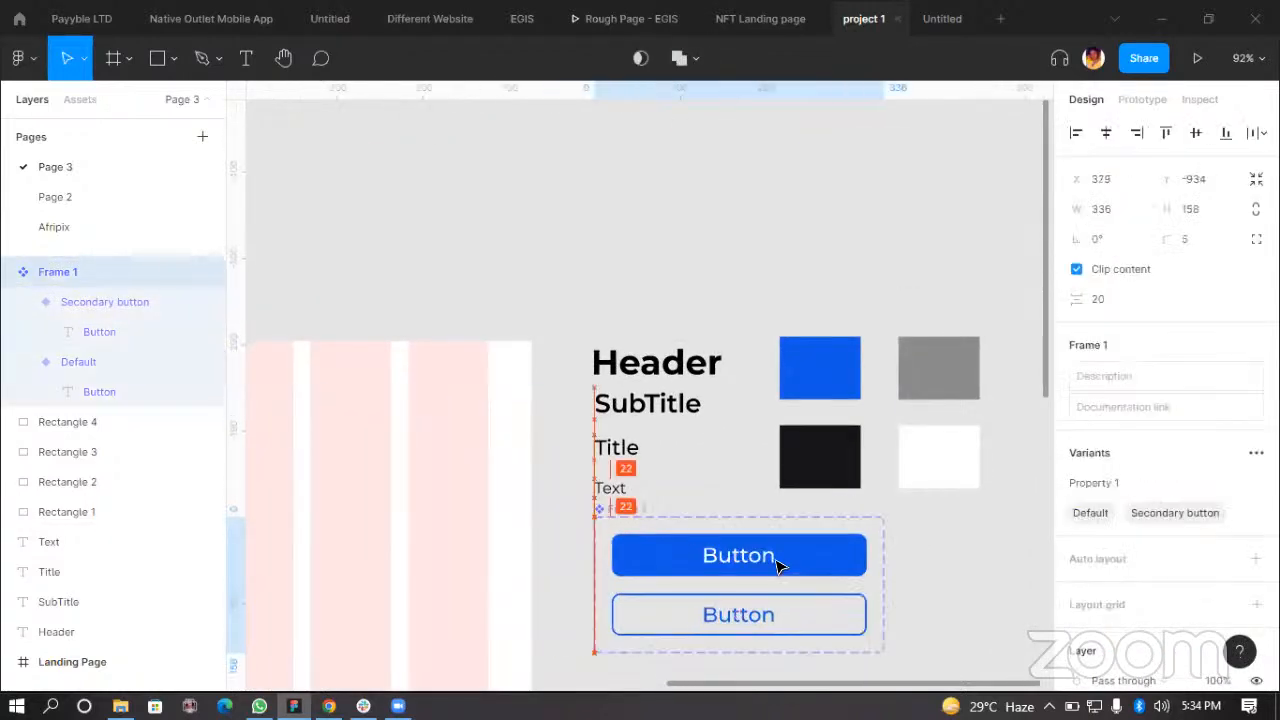
scroll(980, 573, "down", 2)
left_click_drag(846, 514, 952, 517)
left_click(952, 517)
Step: Shift the Landing Page frame slightly to the left
scroll(766, 529, "down", 3)
scroll(769, 520, "down", 3)
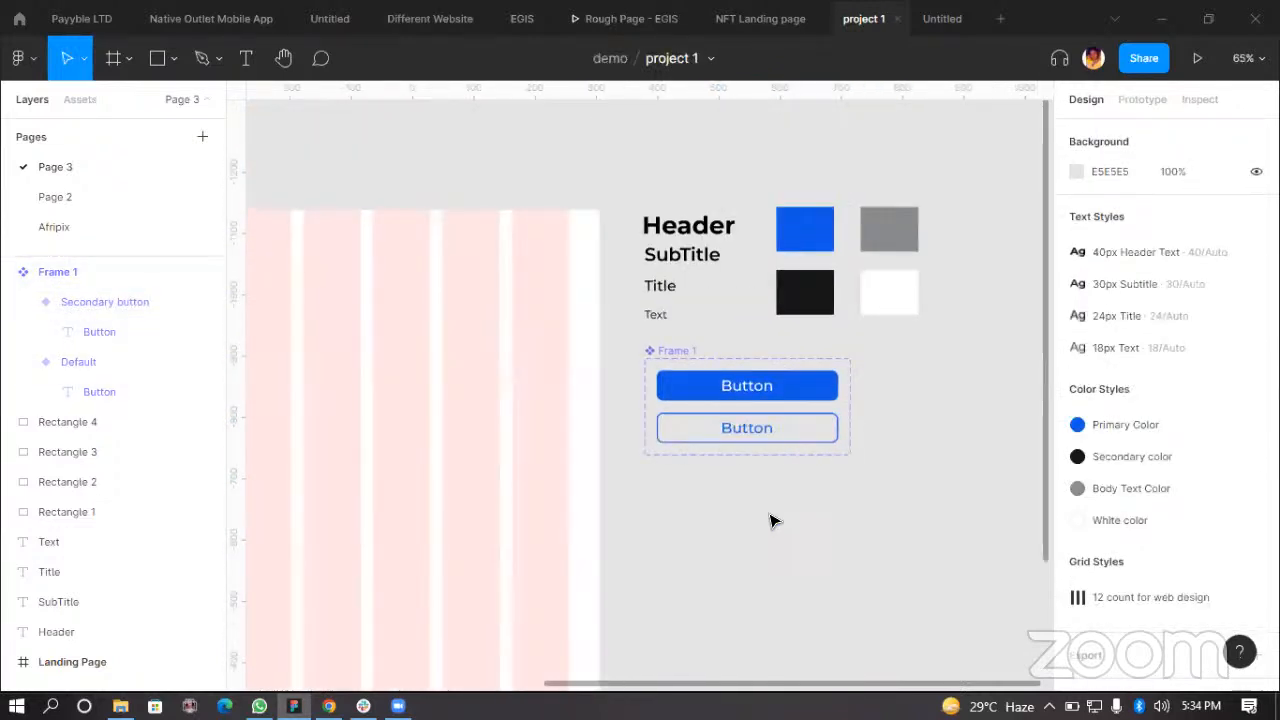
scroll(747, 540, "down", 2)
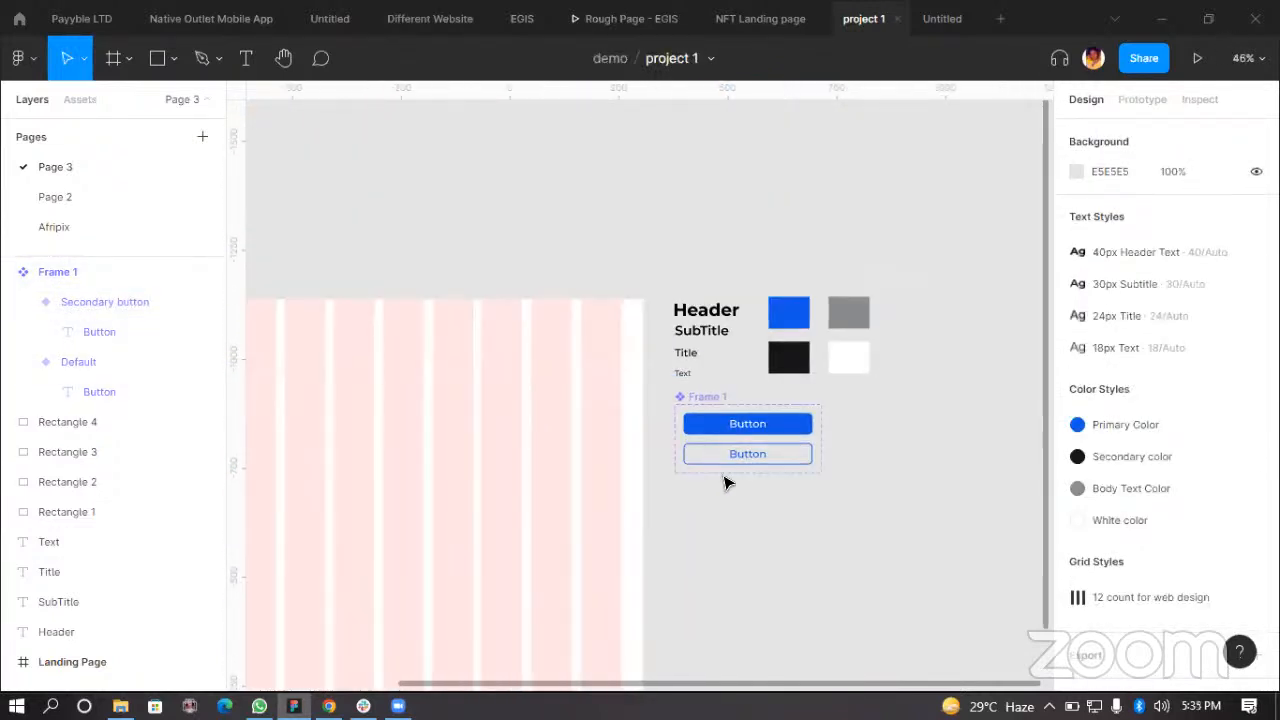
scroll(797, 526, "left", 5)
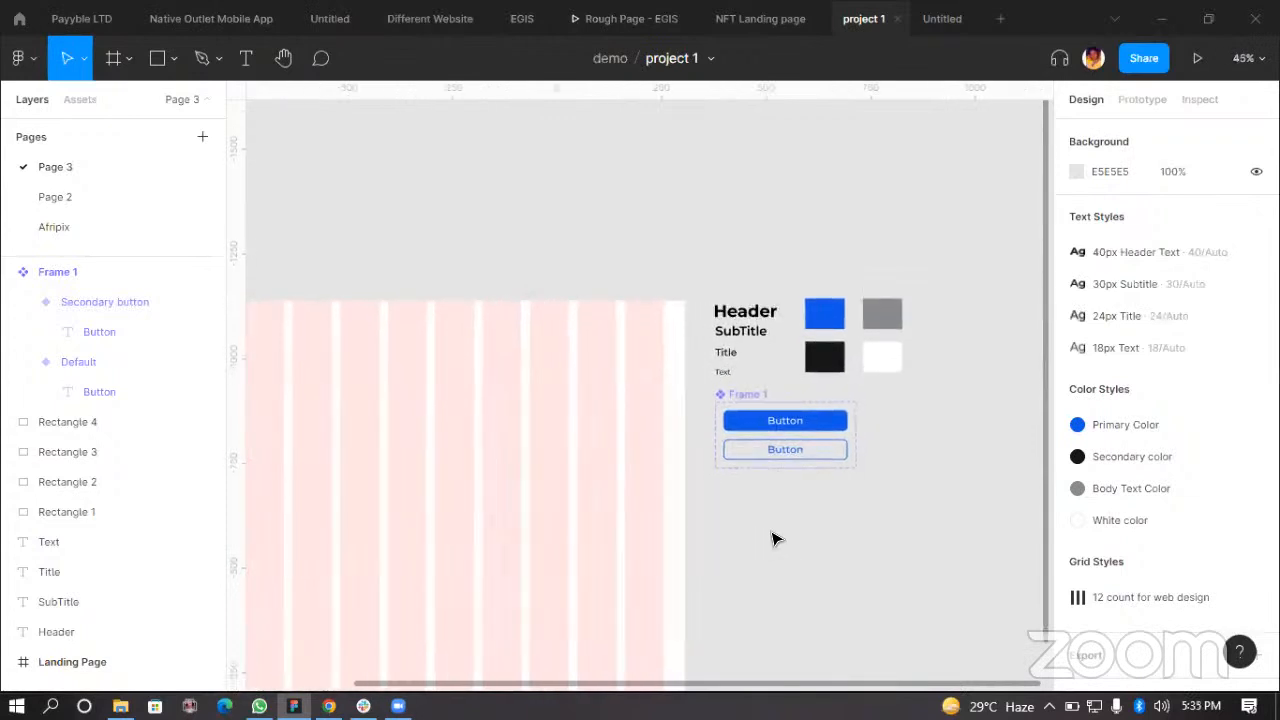
left_click(694, 449)
scroll(694, 449, "down", 3)
scroll(694, 449, "right", 2)
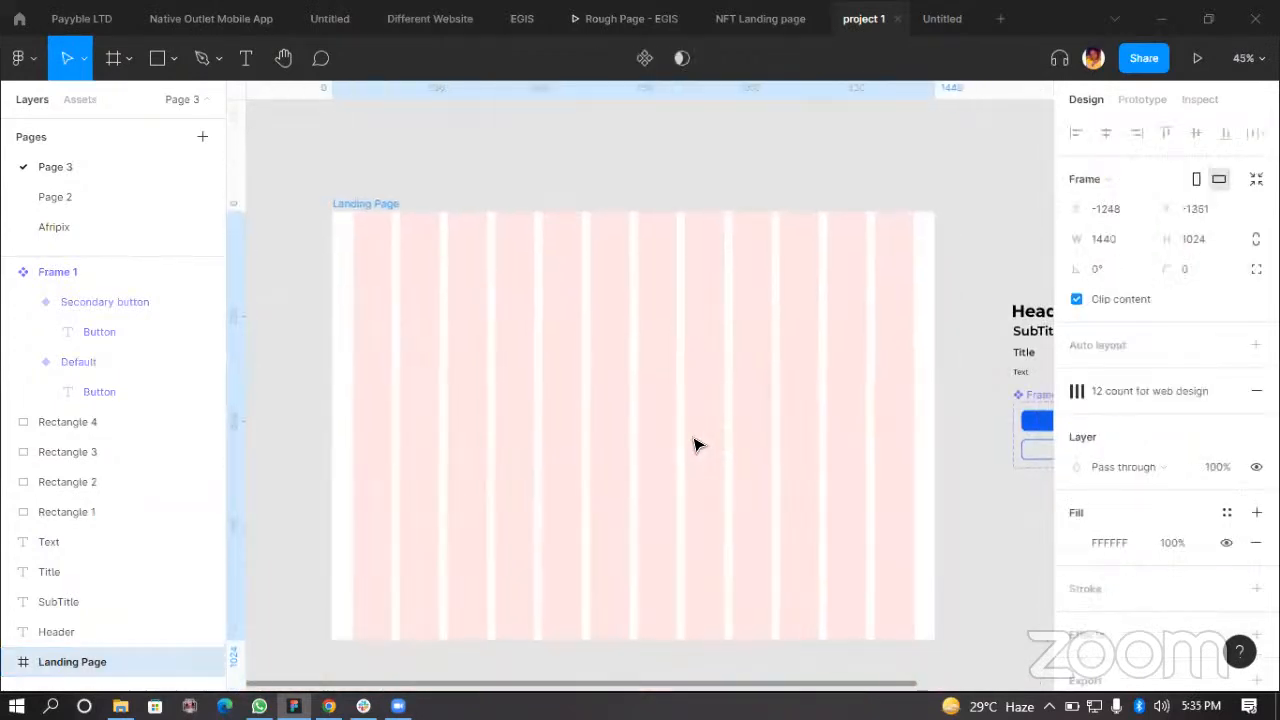
key("Escape")
left_click(640, 434)
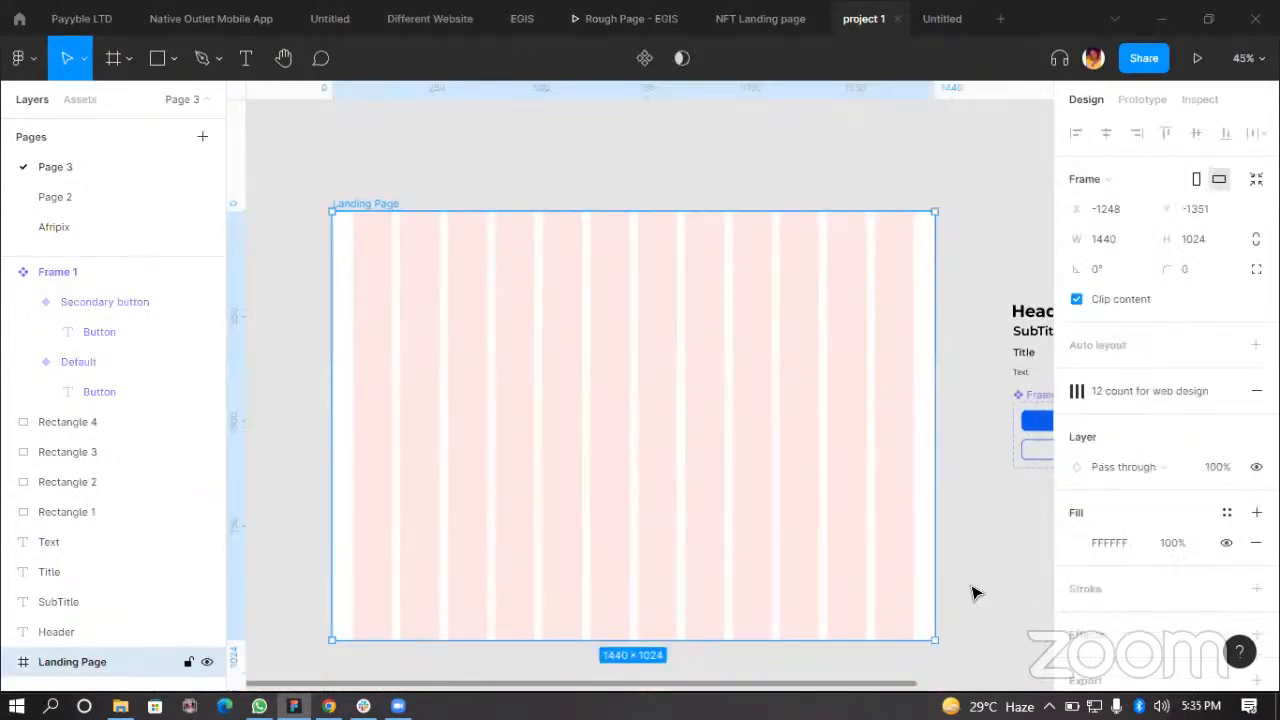
left_click(976, 593)
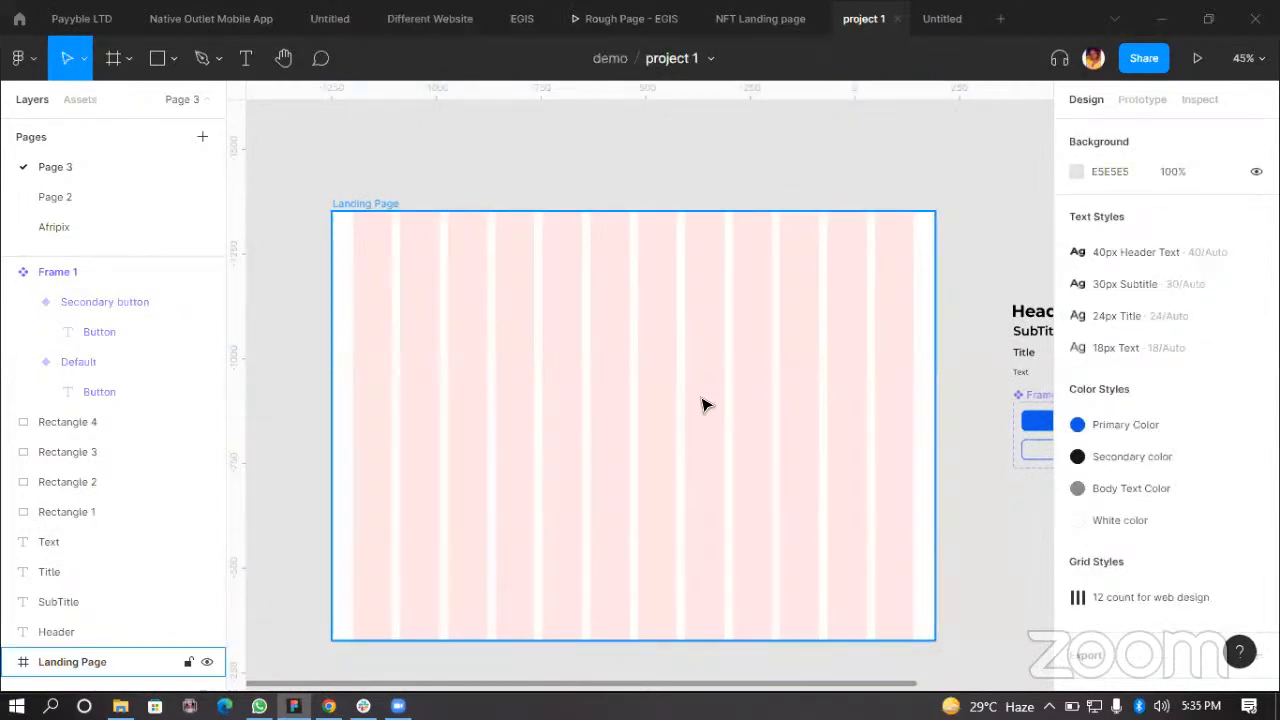
left_click_drag(530, 367, 524, 367)
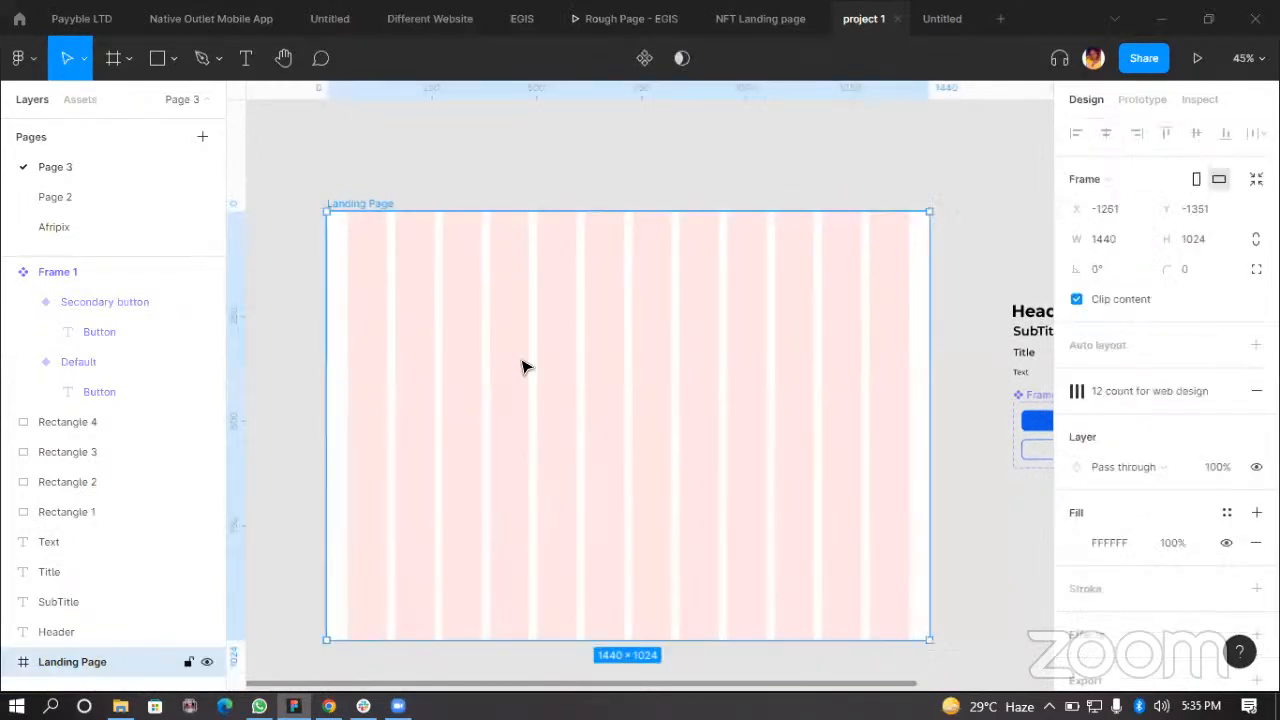
Step: Draw a rectangle across the top edge of the Landing Page frame, about 1440 × 55
left_click(173, 57)
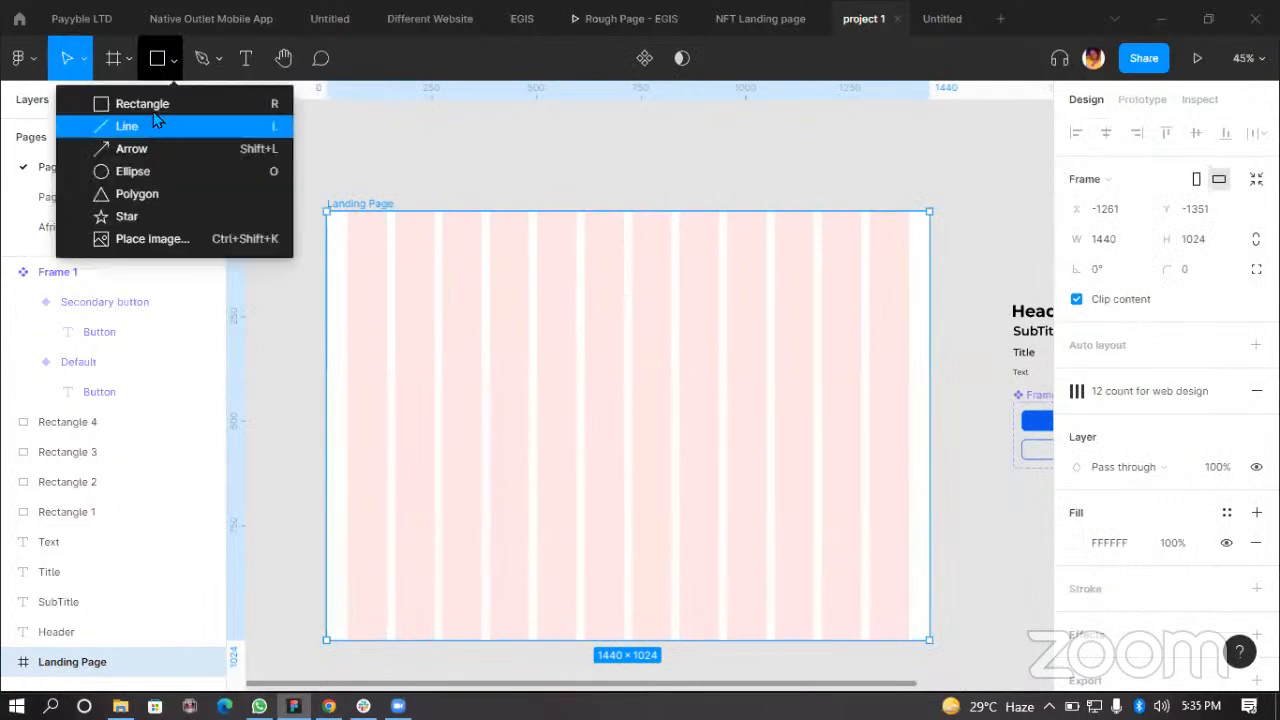
left_click(197, 106)
scroll(322, 220, "up", 5)
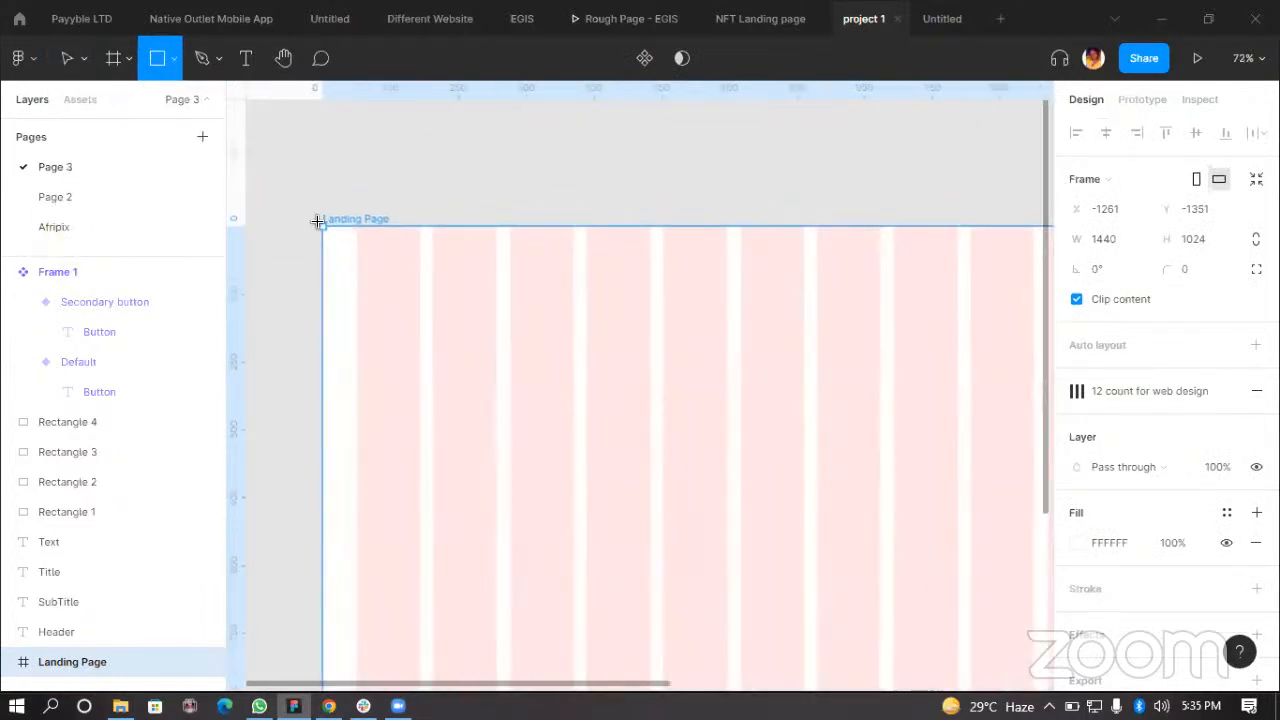
scroll(318, 221, "up", 3)
mouse_move(326, 224)
left_mouse_down()
mouse_move(600, 294)
mouse_move(1173, 311)
mouse_move(840, 313)
mouse_move(849, 304)
left_mouse_up()
left_click(967, 348)
scroll(966, 346, "down", 1)
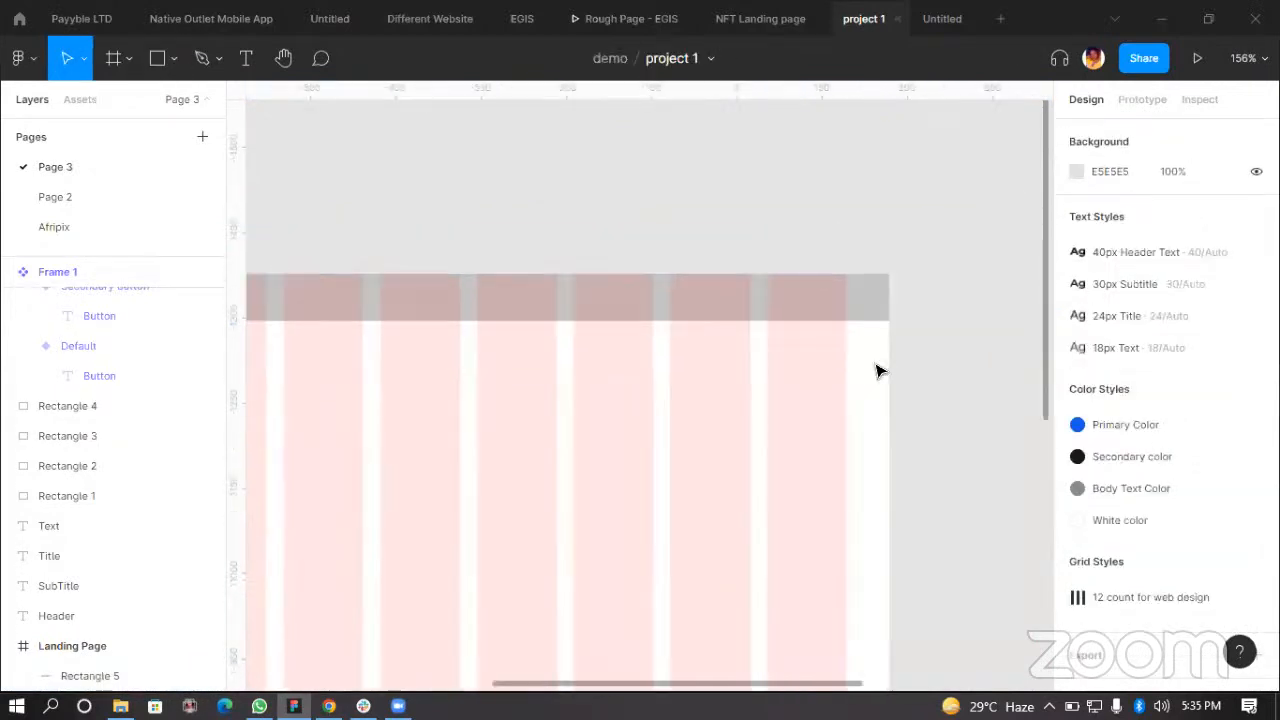
Step: Set the top bar rectangle's height to 75
left_click(736, 297)
scroll(823, 381, "down", 3)
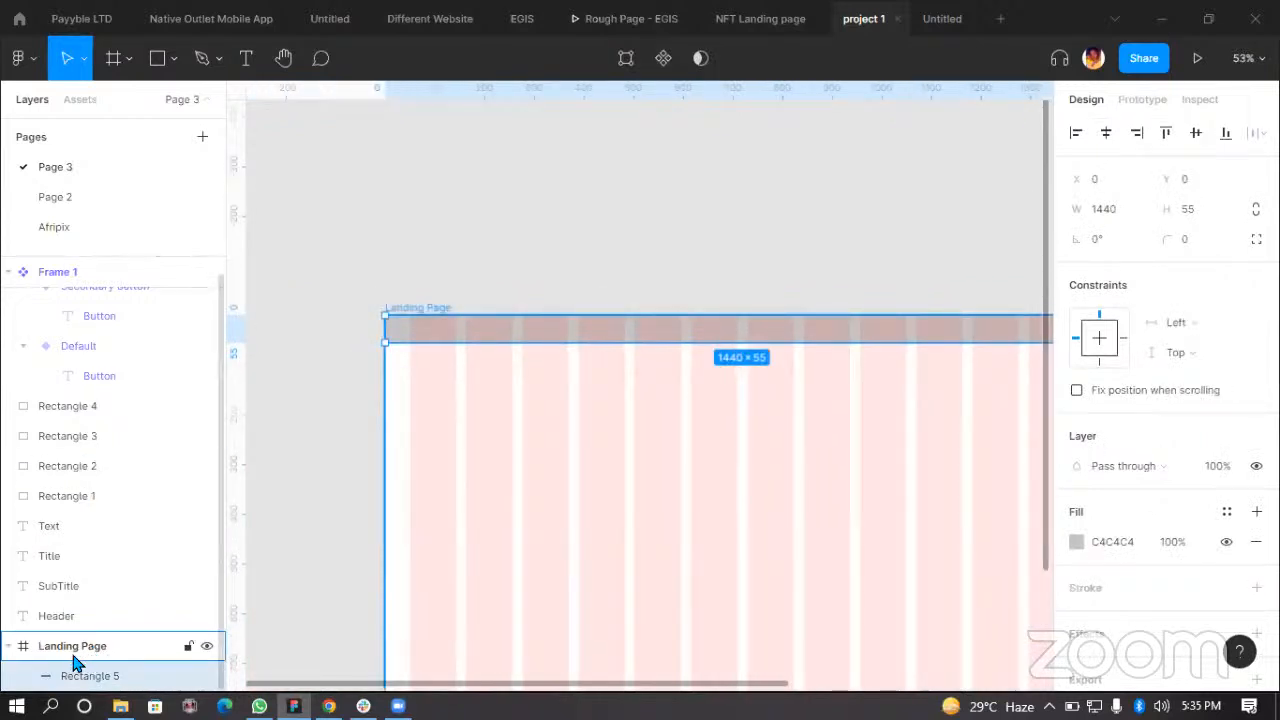
left_click(78, 650)
left_click(955, 322)
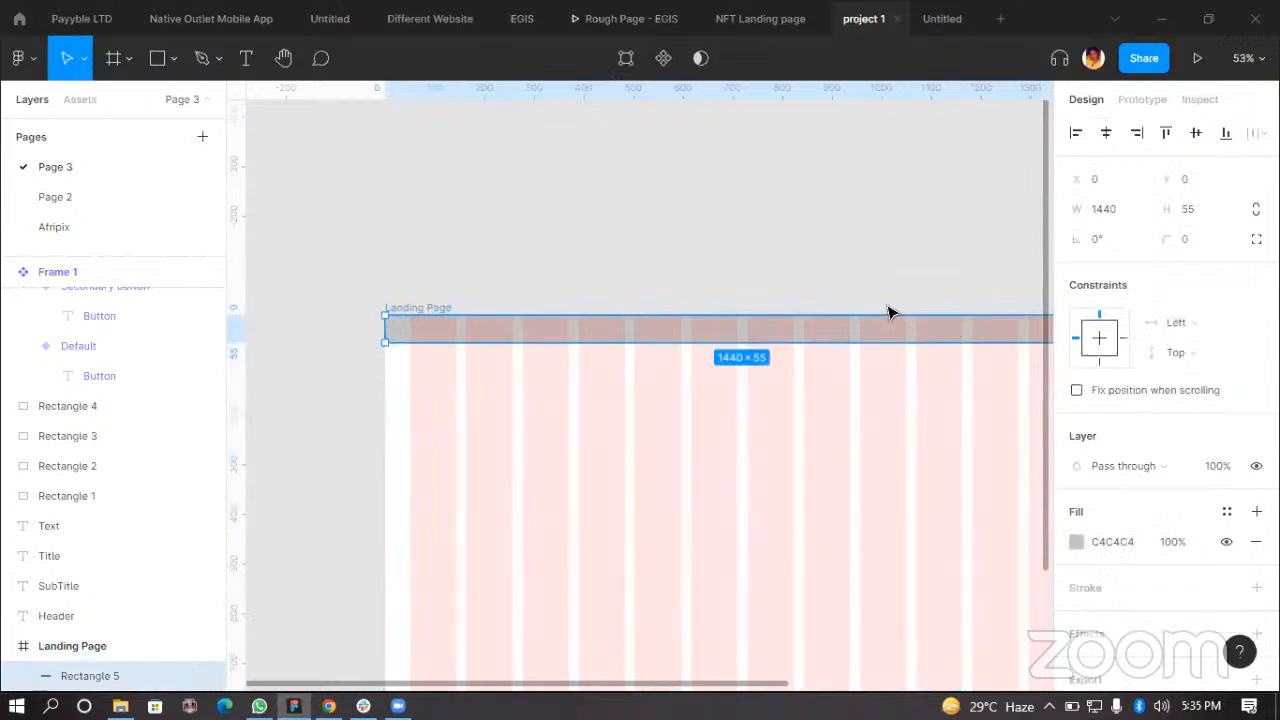
scroll(893, 313, "up", 1)
left_click(1207, 208)
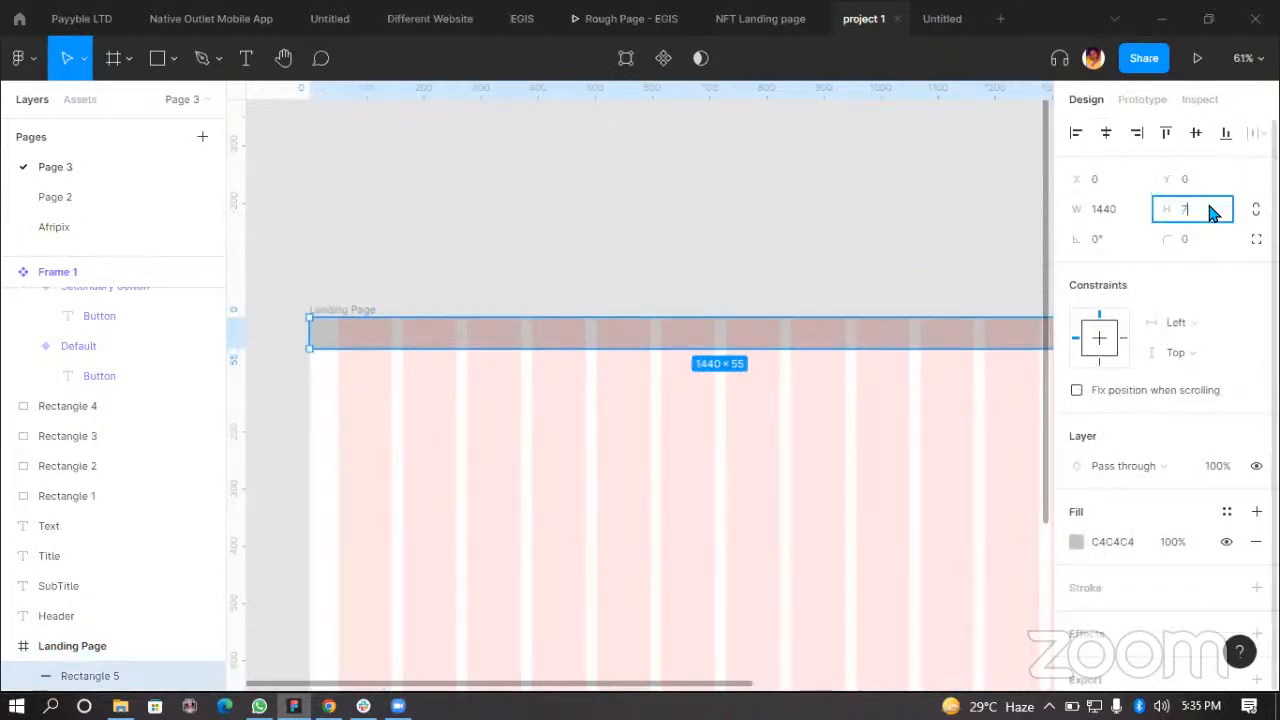
type("75")
key("Return")
Step: Fill the top bar rectangle with the White color style
left_click_drag(887, 457, 797, 380)
left_click(368, 338)
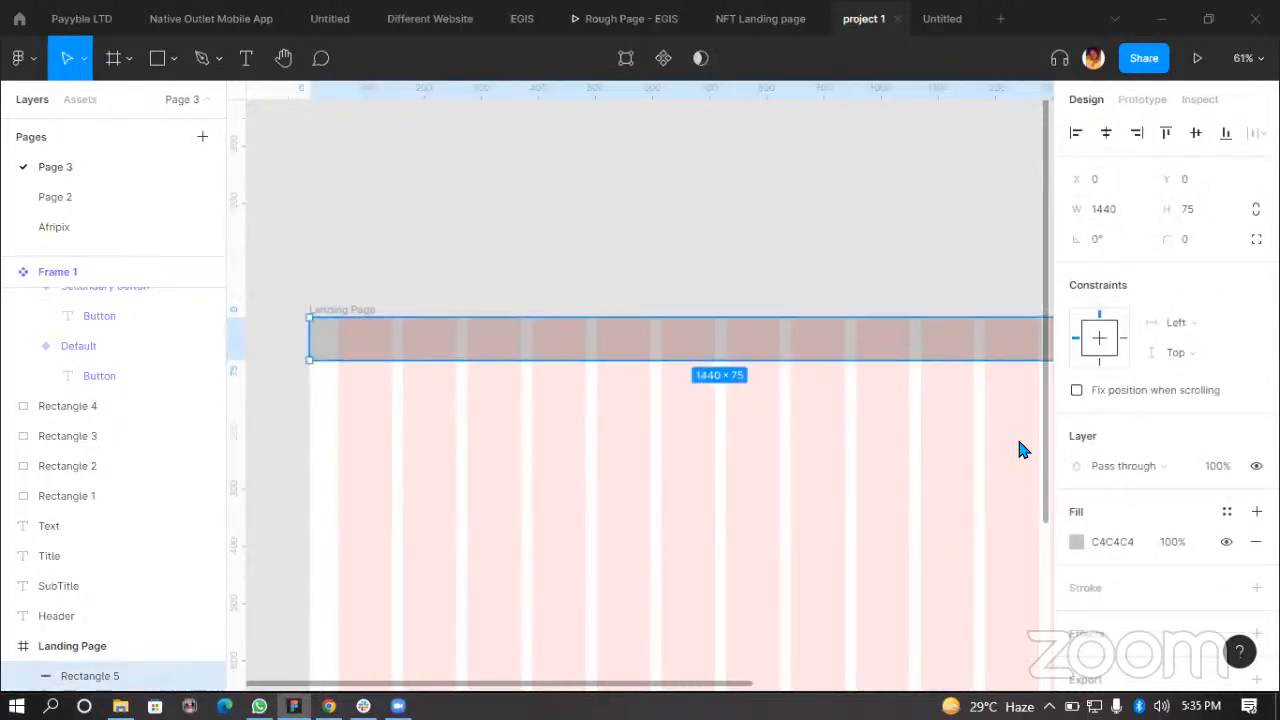
scroll(1165, 510, "down", 1)
left_click(1224, 491)
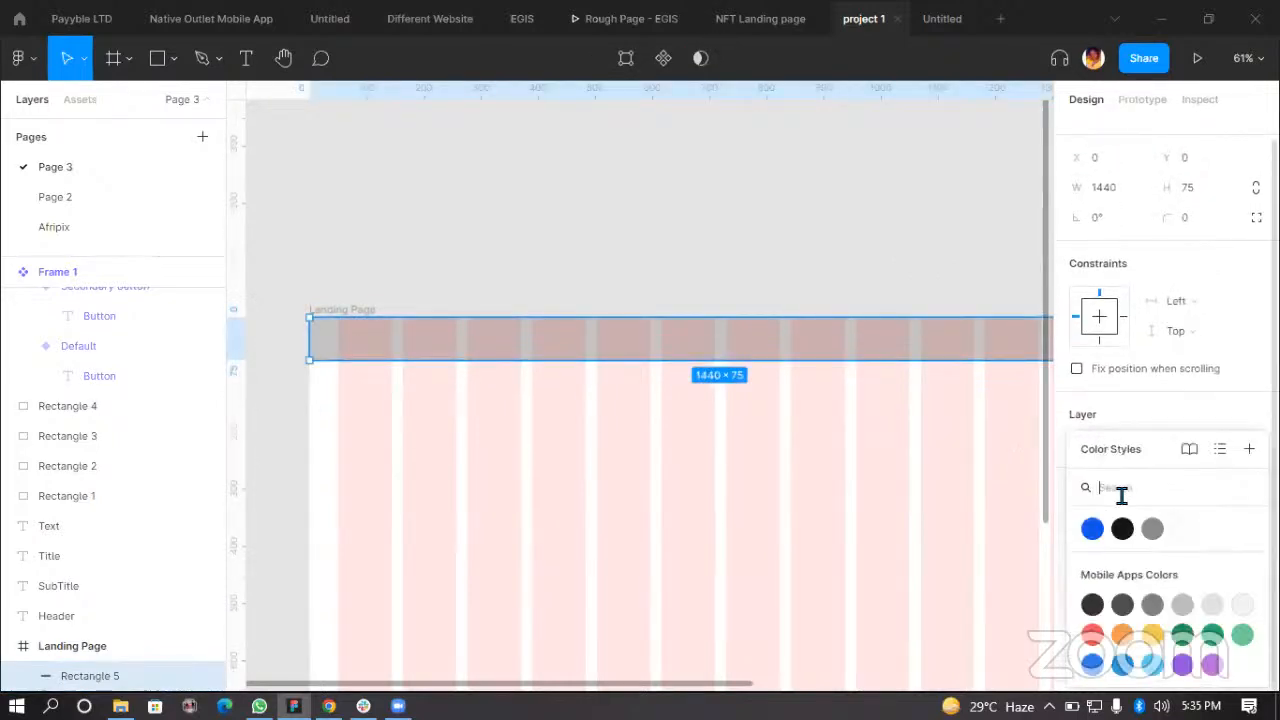
left_click(1183, 529)
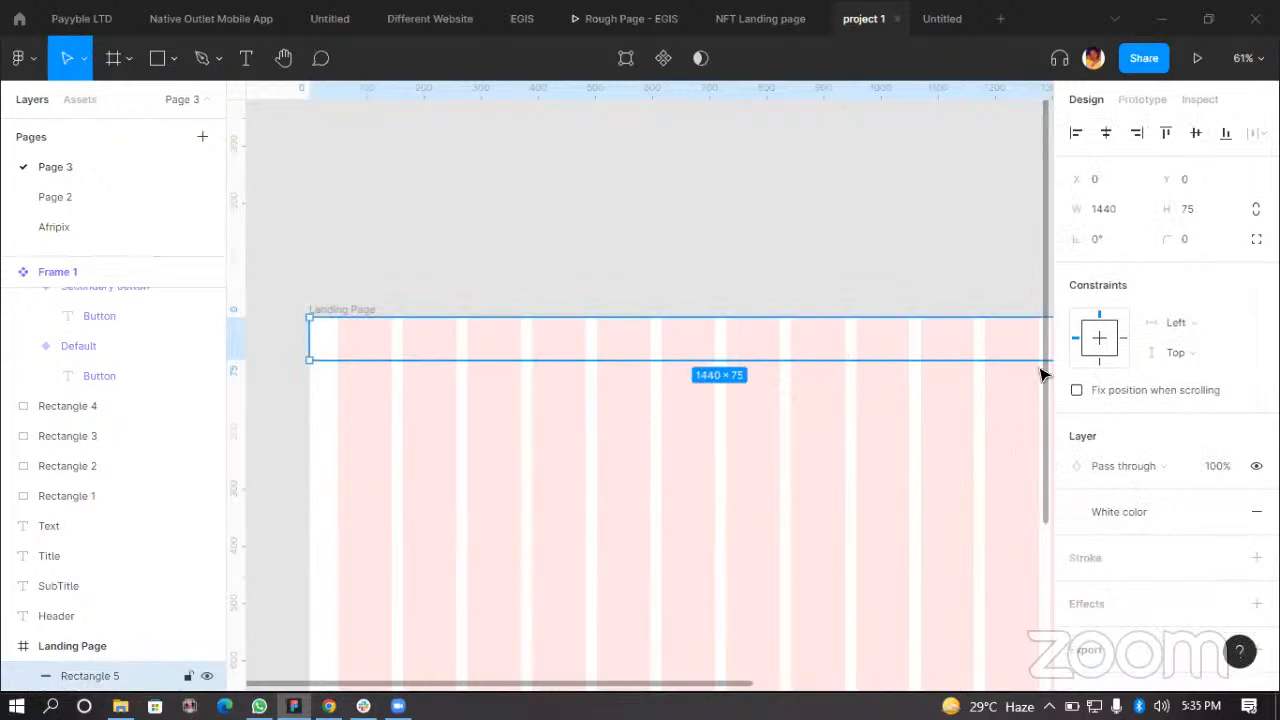
Step: Add a drop shadow effect to the top bar rectangle
scroll(634, 426, "down", 4)
left_click(651, 206)
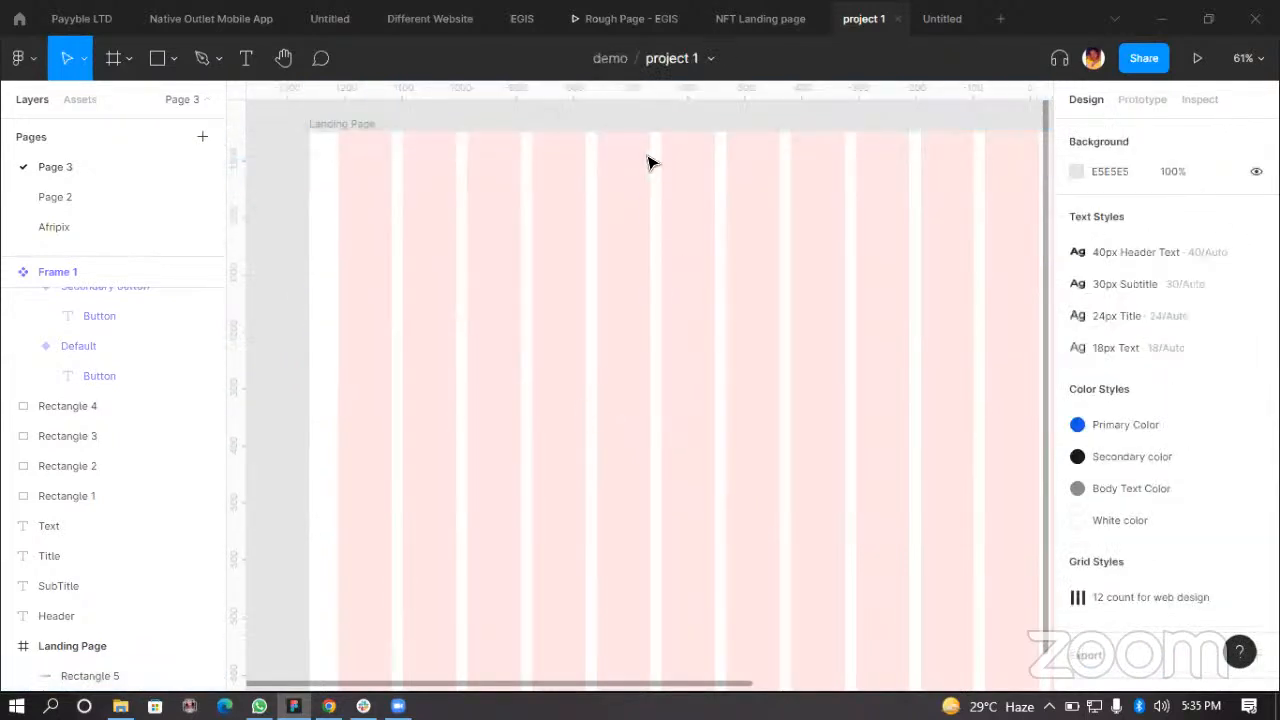
left_click(523, 164)
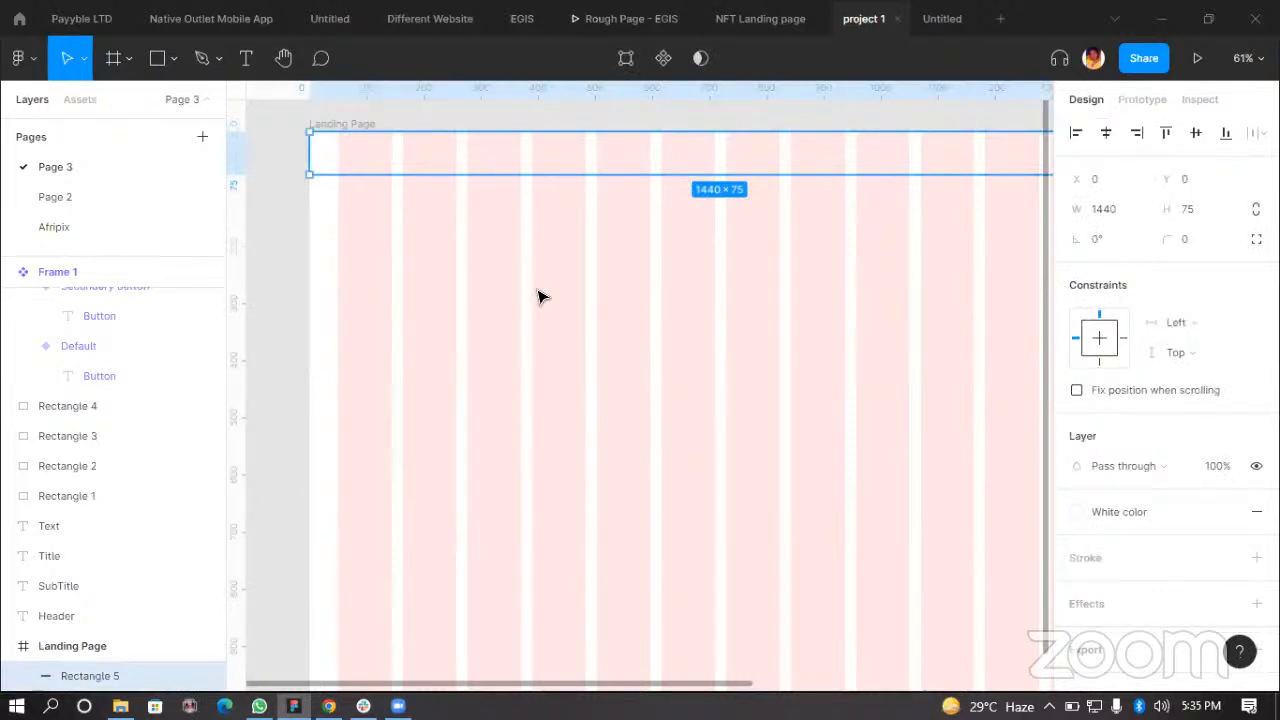
scroll(556, 300, "down", 2)
scroll(800, 302, "up", 2)
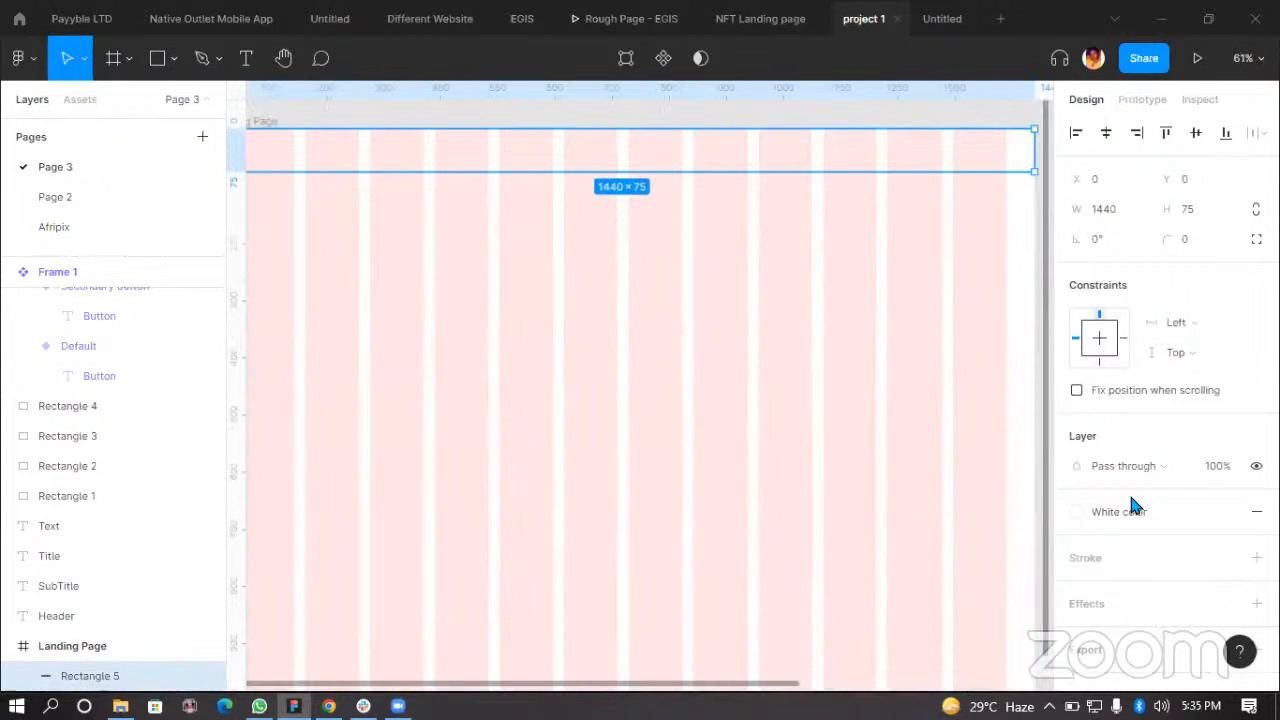
left_click(1256, 603)
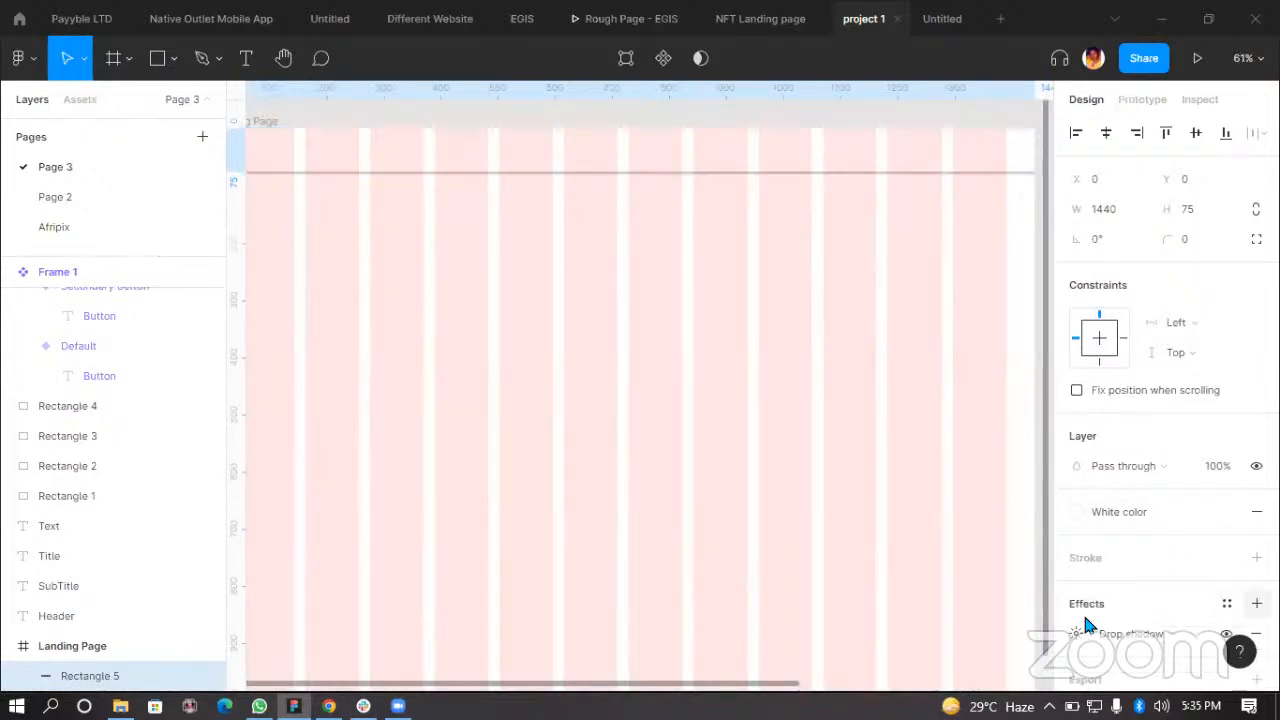
Step: Adjust the top bar's drop shadow to blur 10, opacity 10% and Y offset 6
scroll(1092, 603, "down", 1)
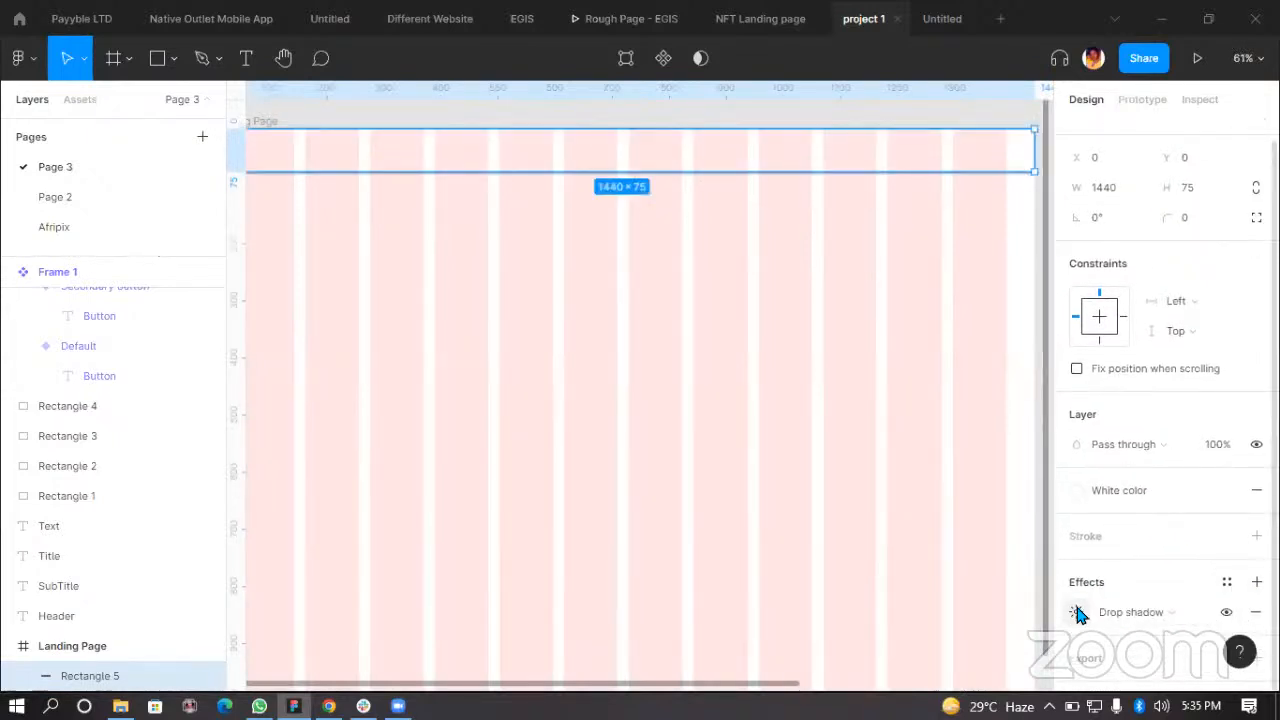
left_click(675, 470)
scroll(766, 427, "down", 3)
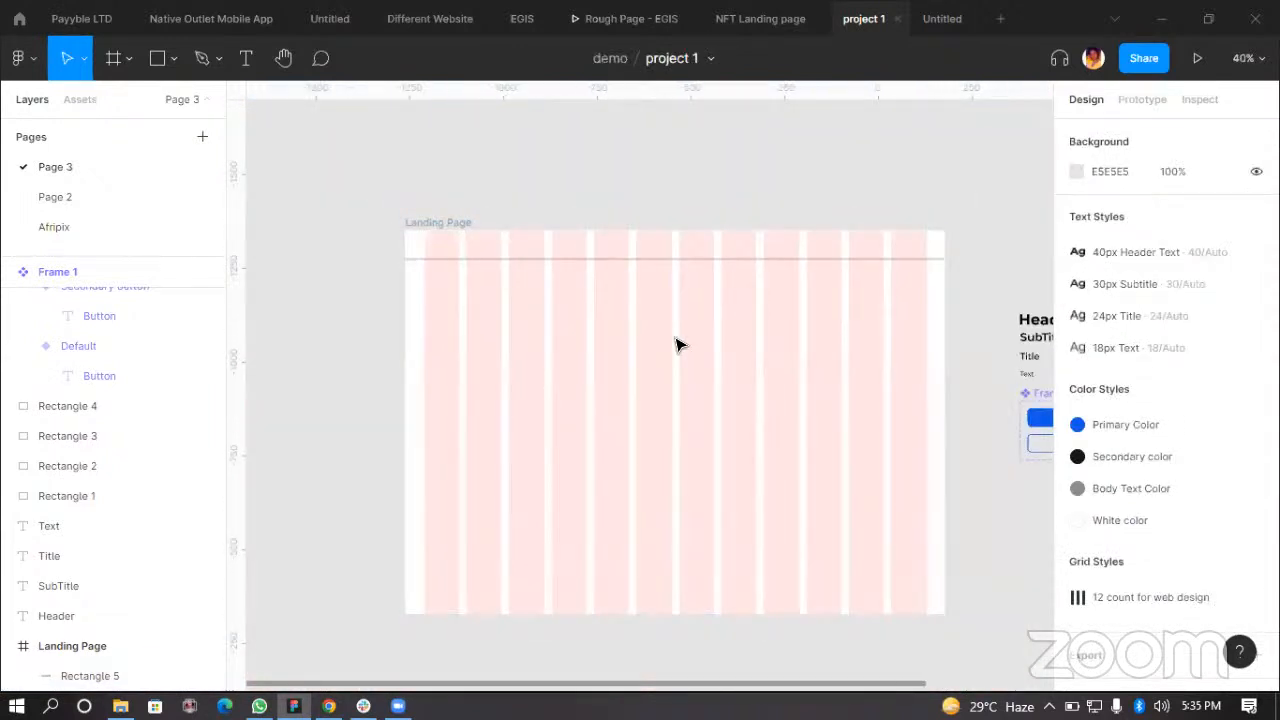
scroll(746, 300, "up", 3)
scroll(862, 492, "up", 3)
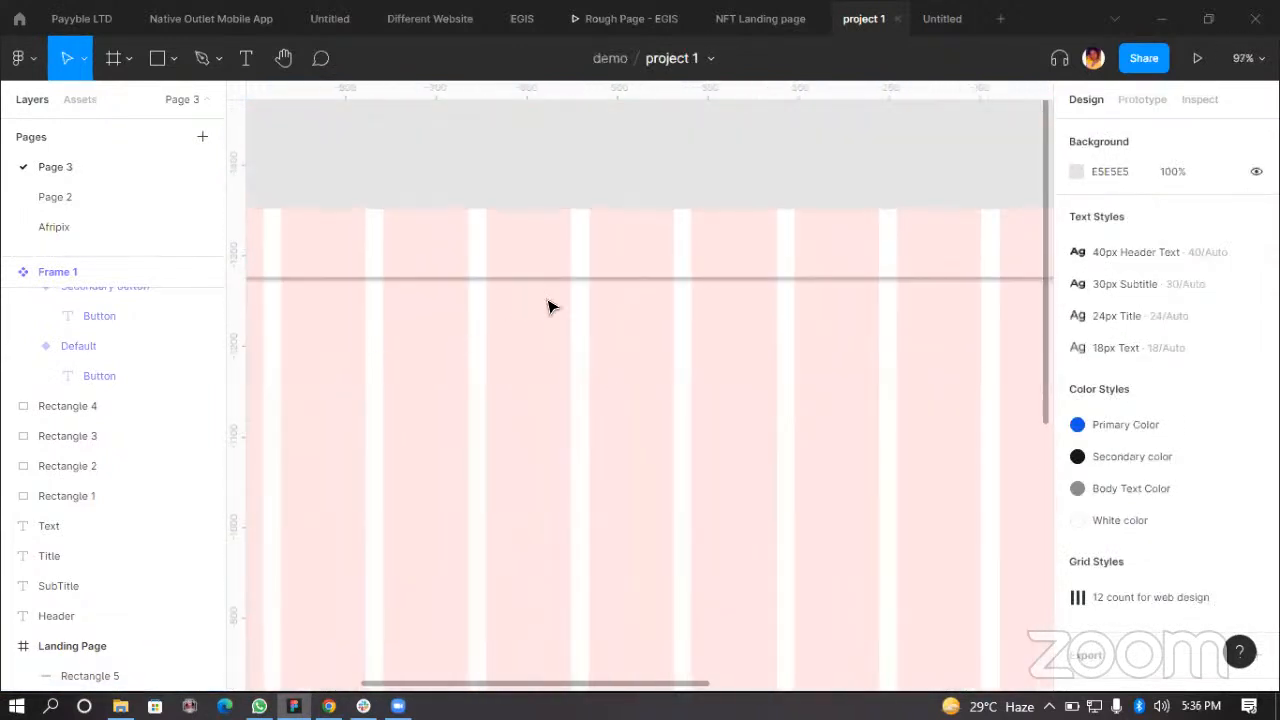
scroll(700, 337, "down", 2)
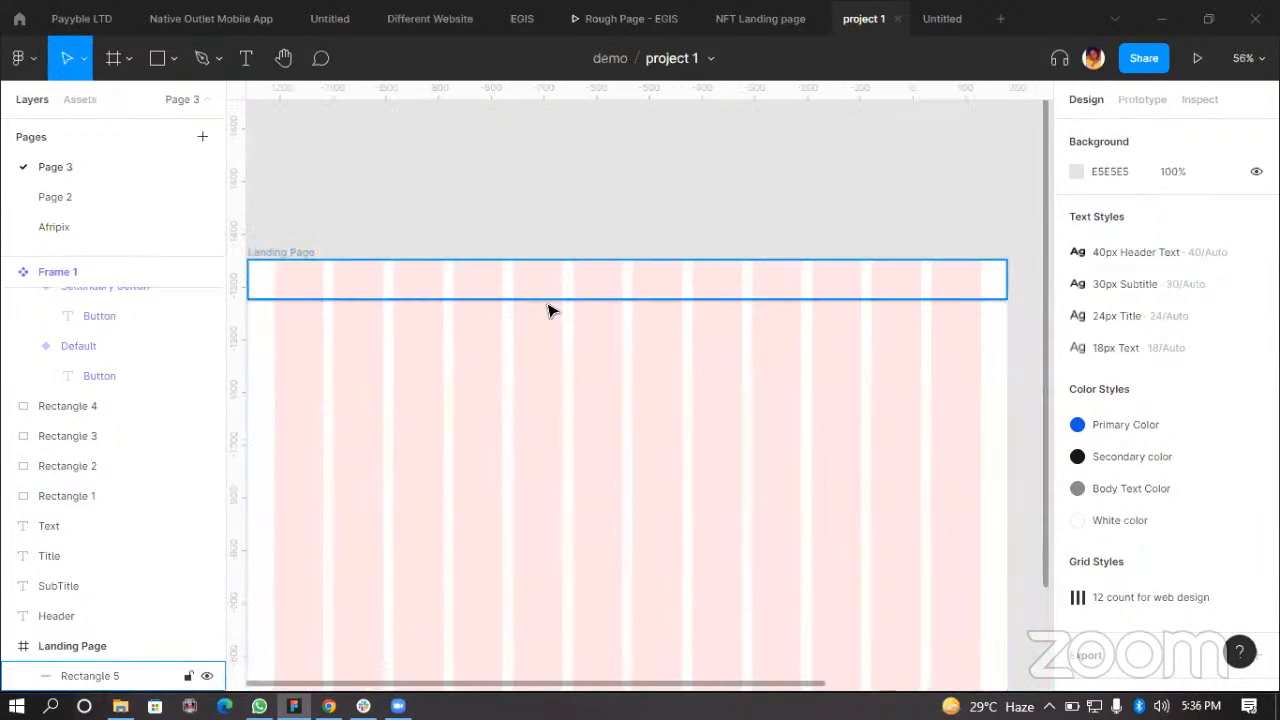
scroll(608, 311, "down", 2)
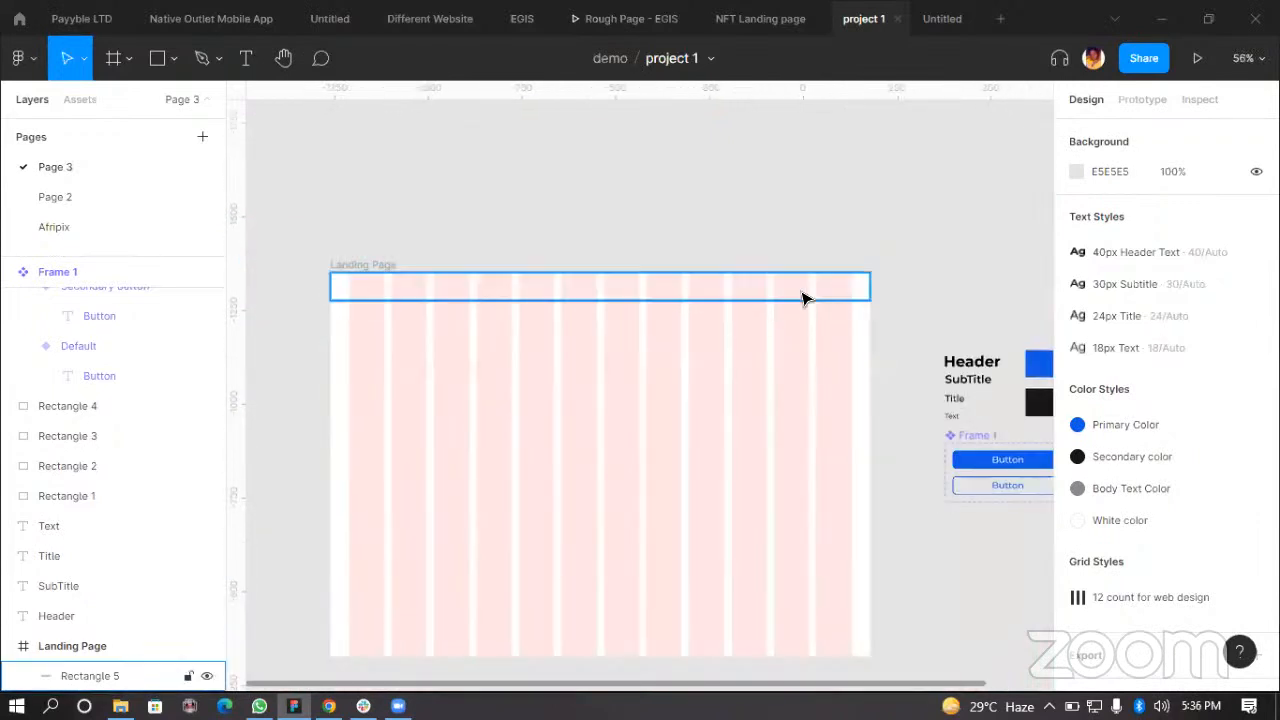
left_click(735, 295)
scroll(1173, 570, "down", 1)
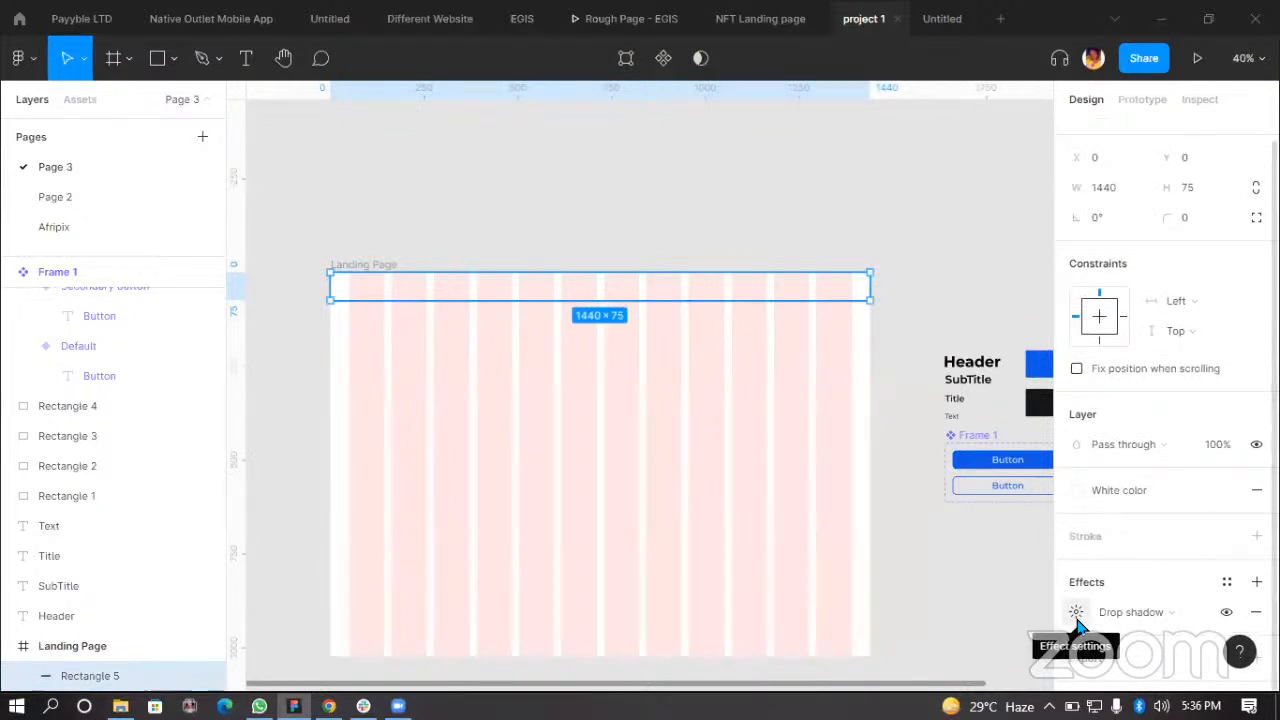
left_click(1077, 613)
left_click_drag(1000, 567, 945, 219)
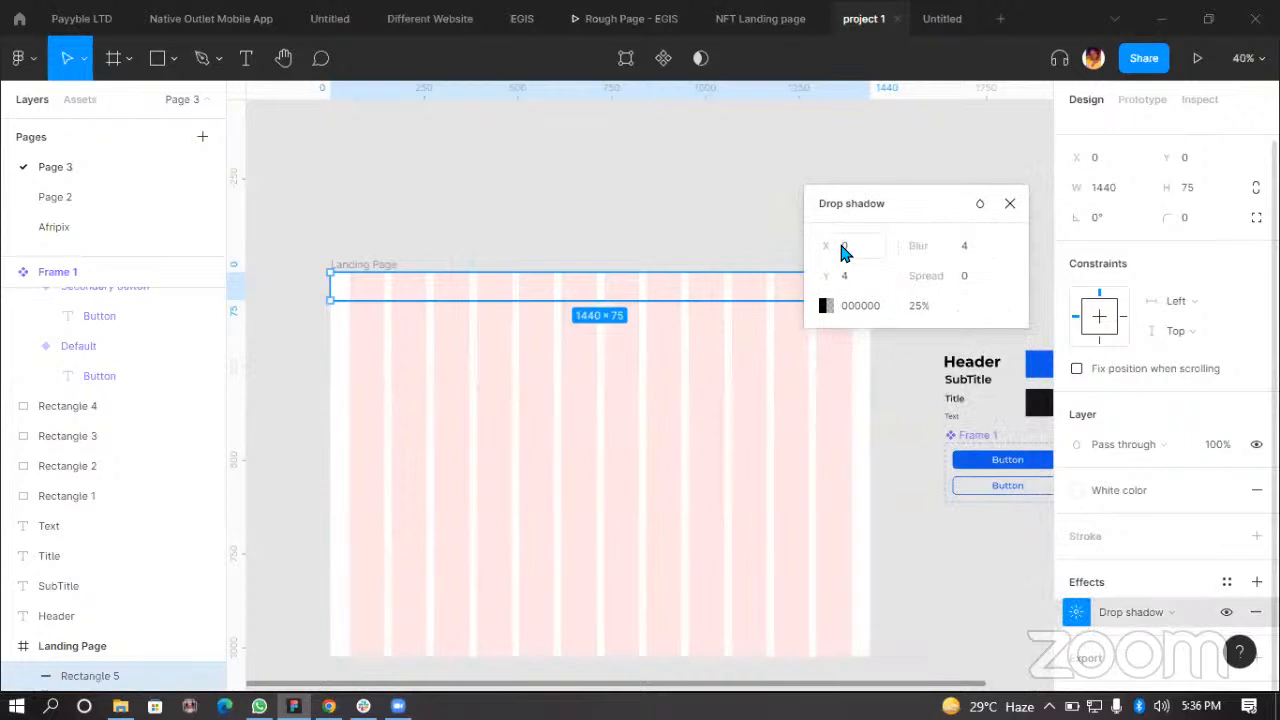
scroll(771, 371, "up", 2)
scroll(794, 371, "up", 4)
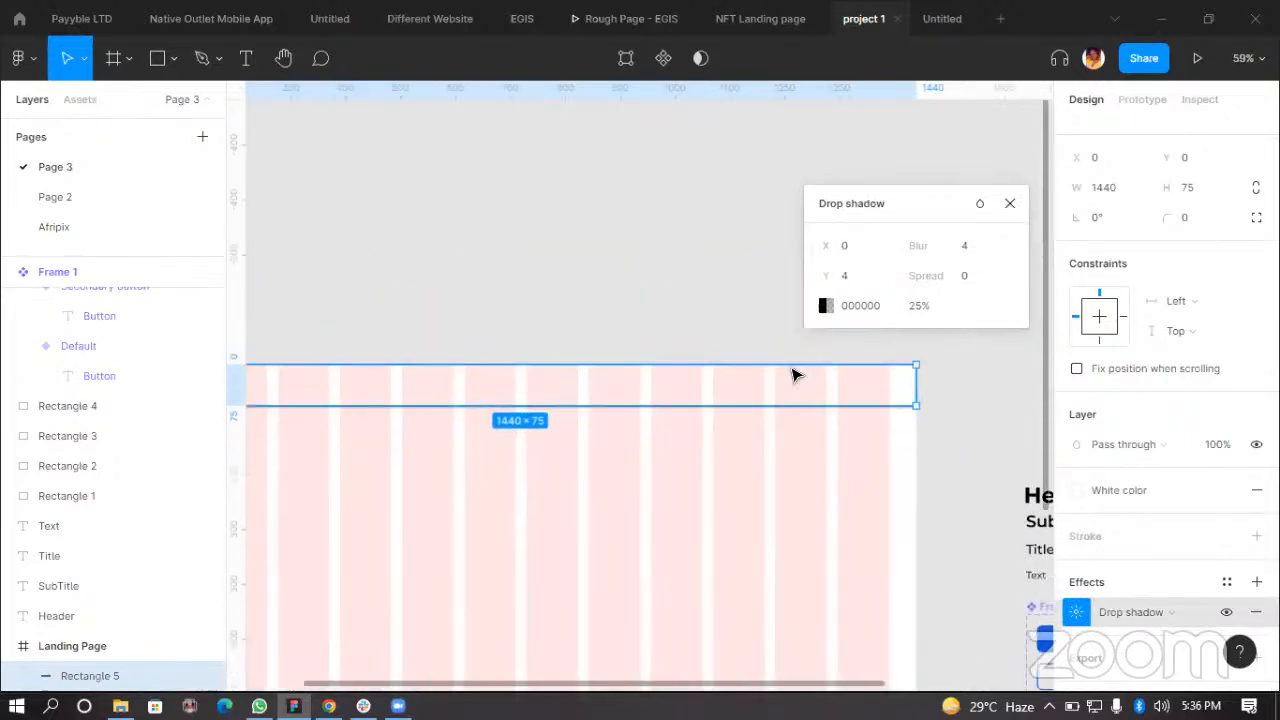
scroll(790, 330, "up", 5)
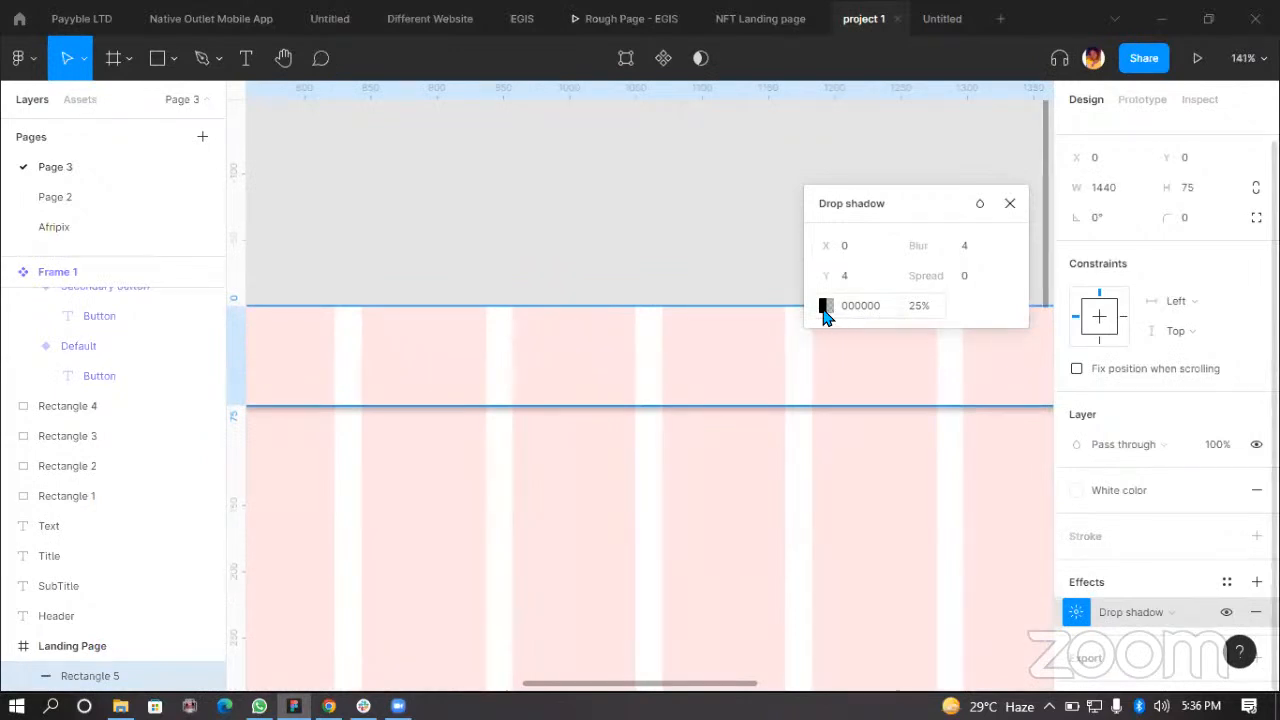
left_click(919, 310)
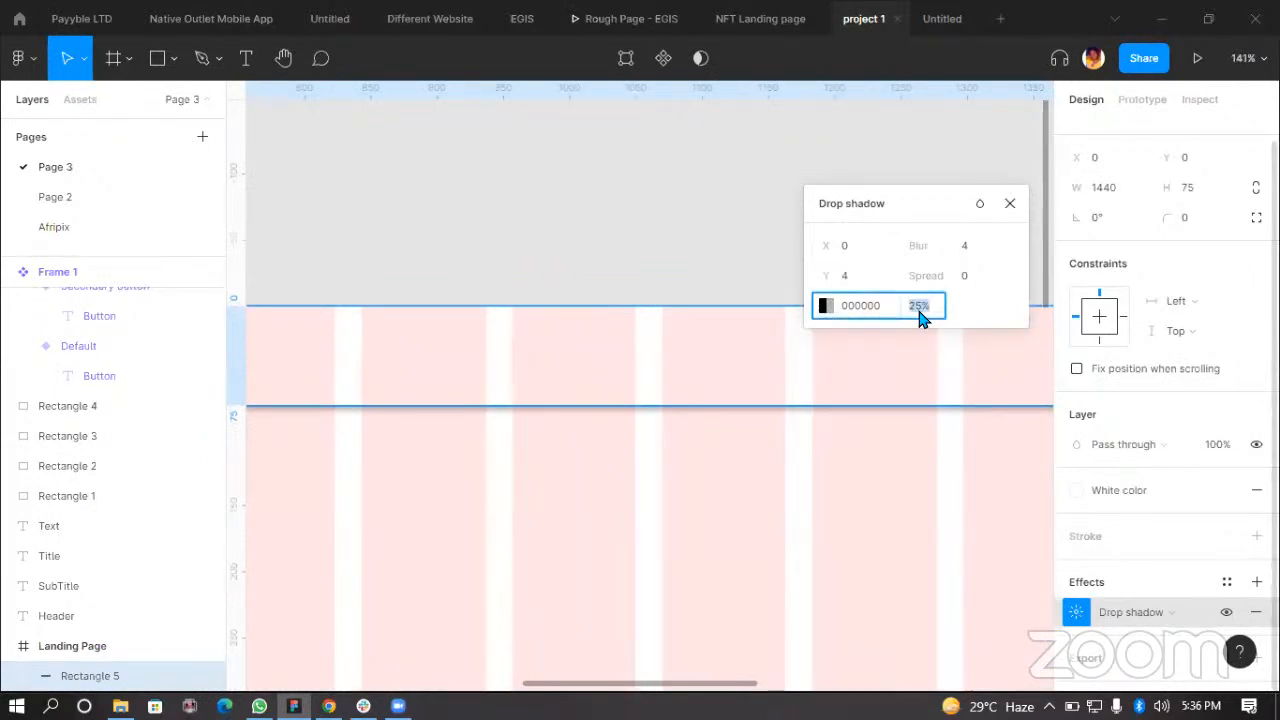
key("Return")
left_click_drag(889, 214, 731, 214)
left_click(812, 248)
type("10")
key("Return")
left_click(715, 285)
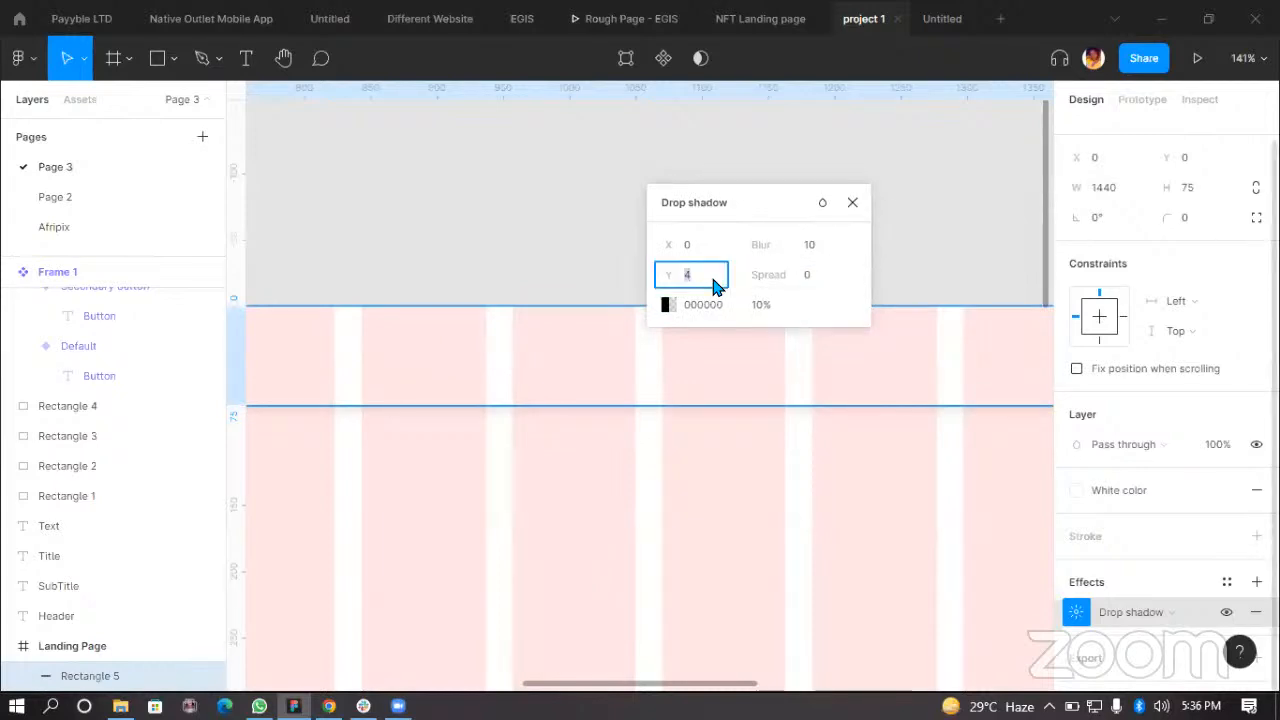
key("Return")
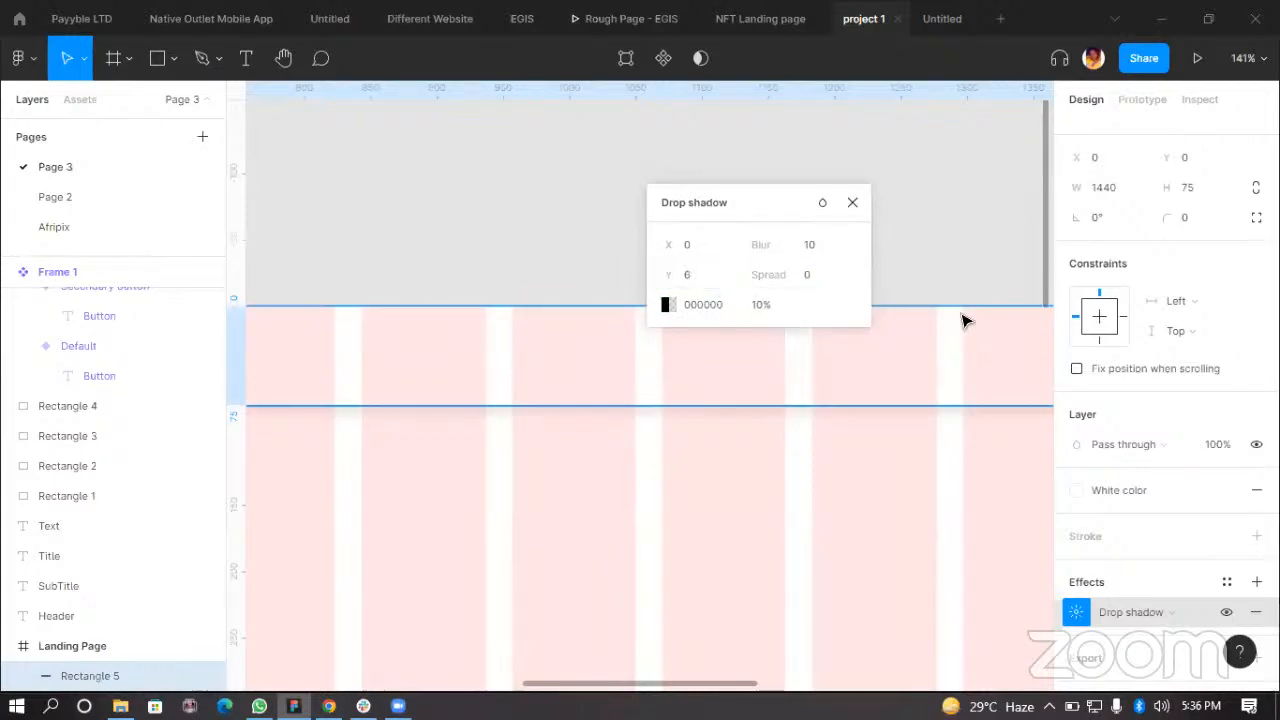
Step: Set the top bar's drop shadow opacity to 6%
left_click(954, 283)
scroll(715, 352, "down", 4)
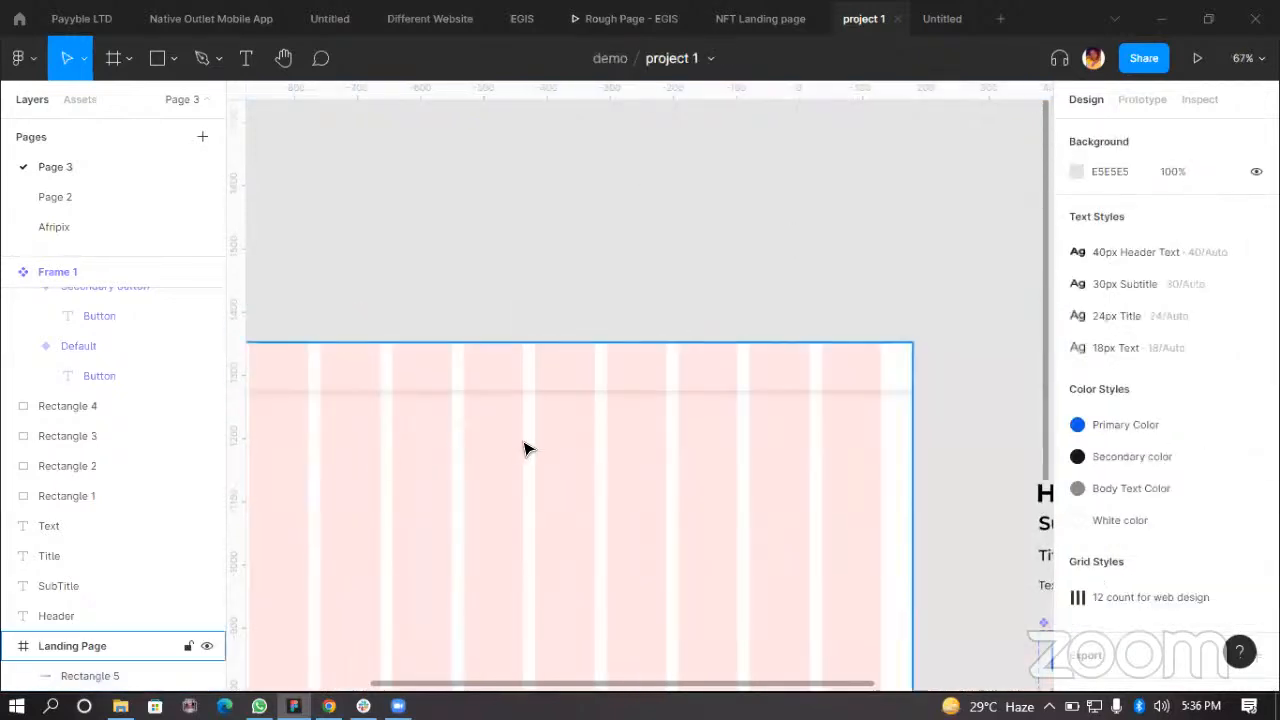
scroll(523, 463, "up", 3)
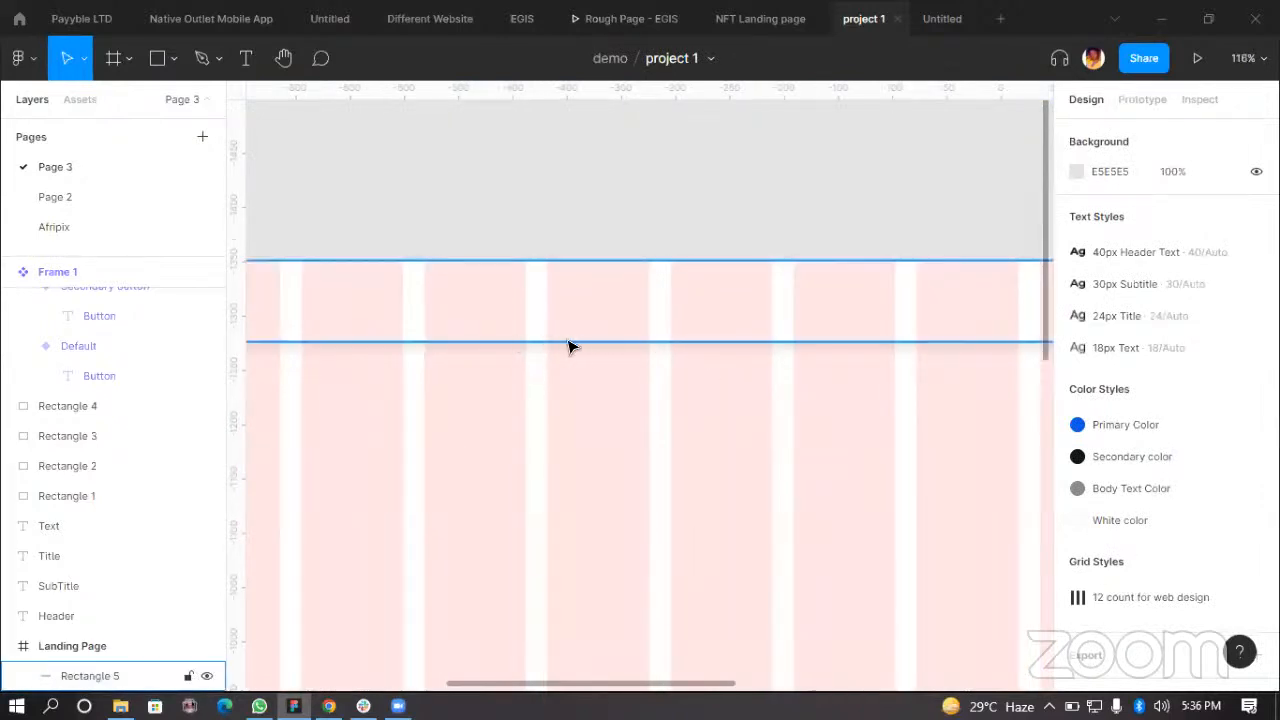
left_click(678, 304)
scroll(1085, 615, "down", 1)
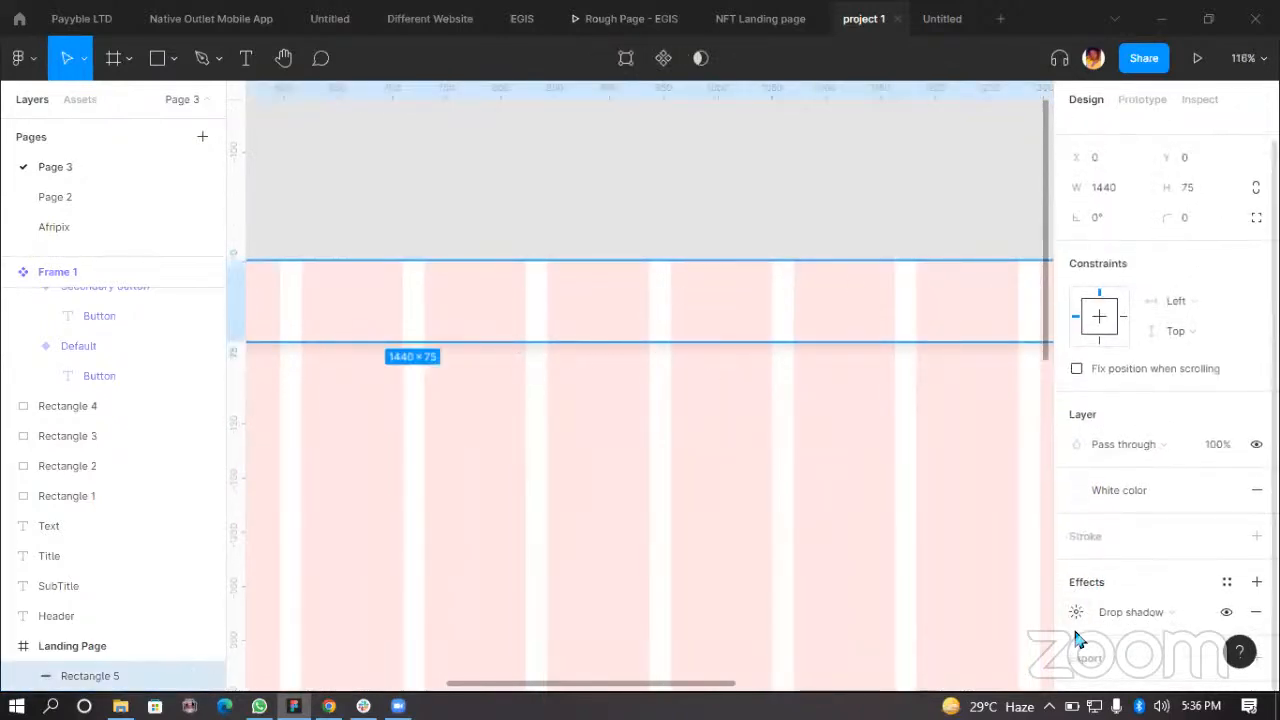
left_click(1076, 612)
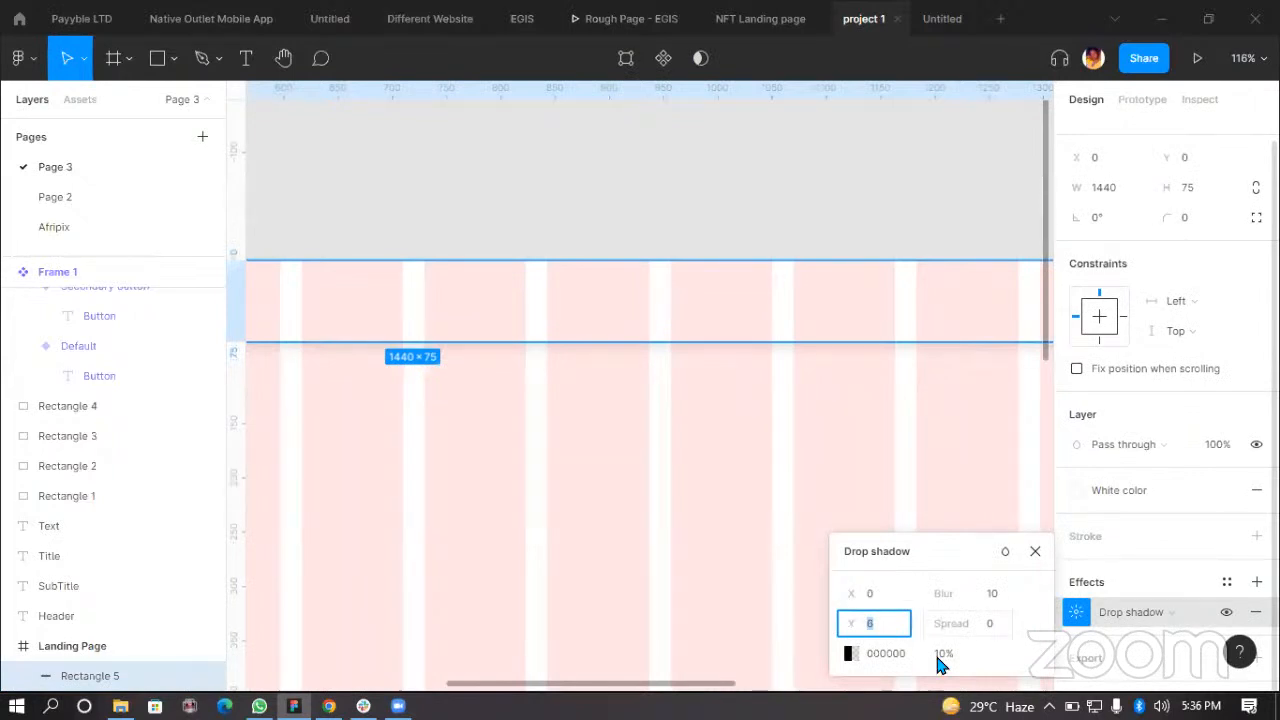
type("6")
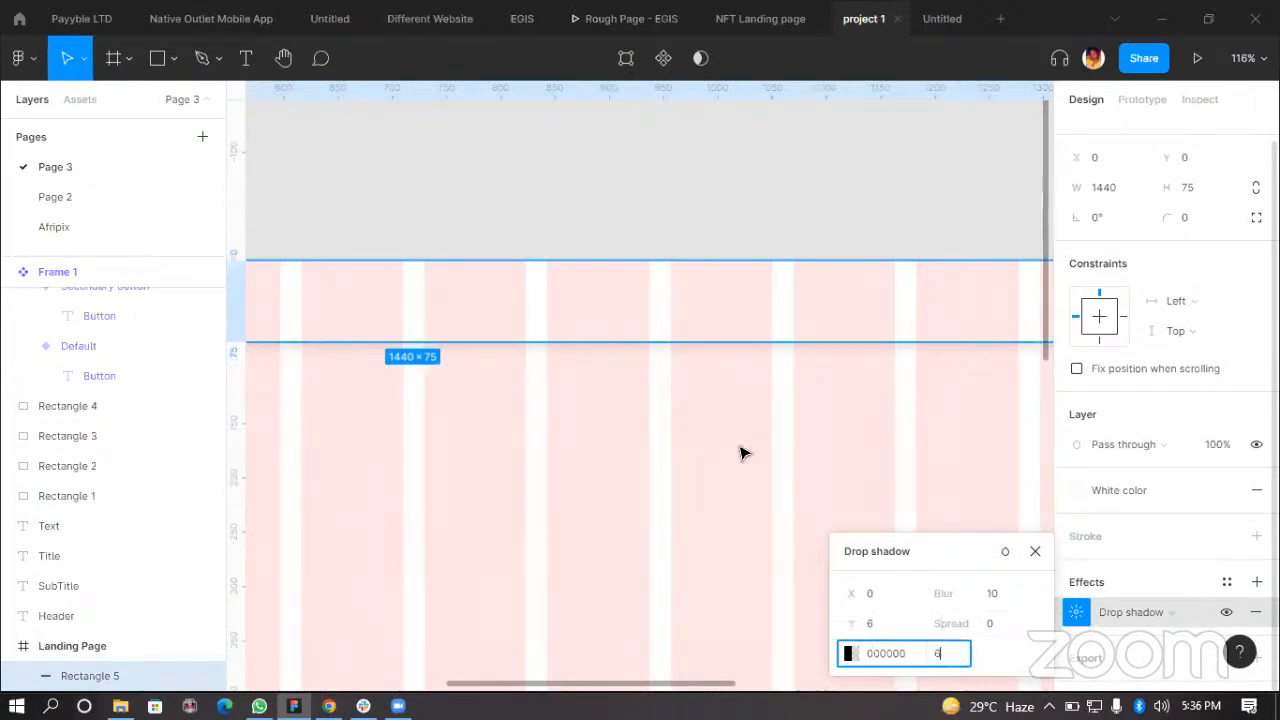
left_click(765, 240)
Step: Hide the layout grids on the Landing Page frame
scroll(765, 290, "down", 3)
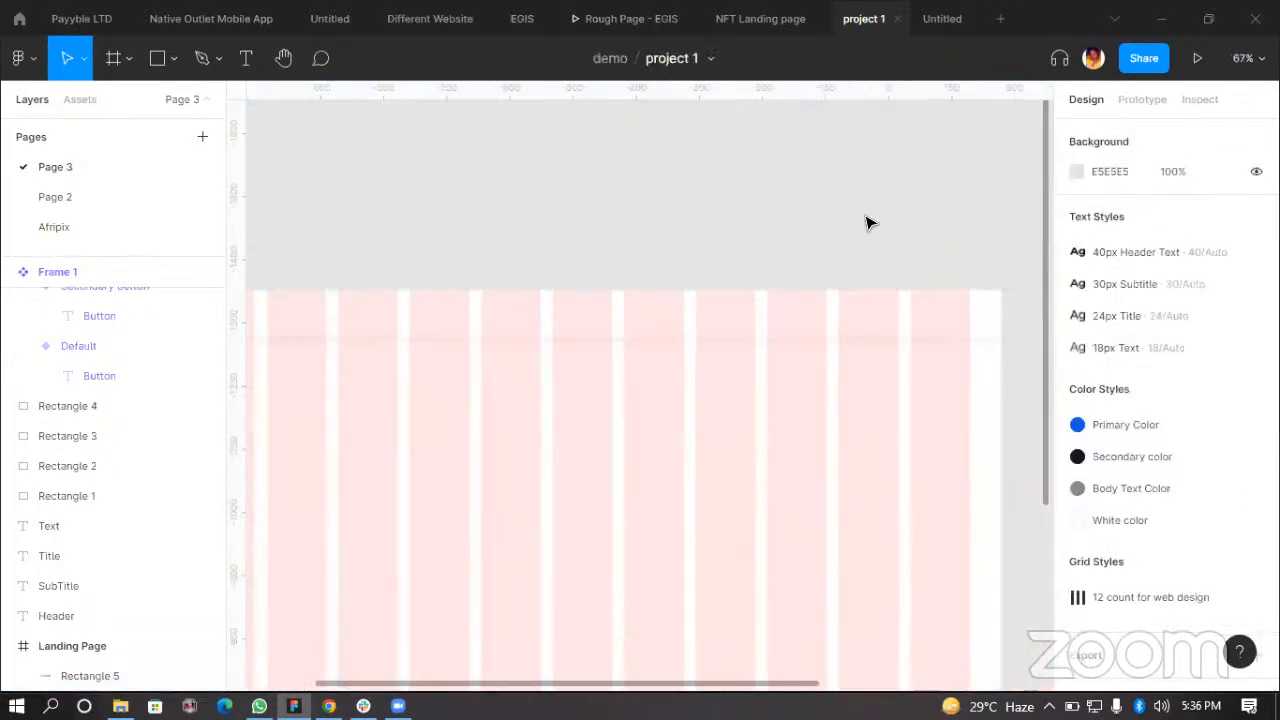
scroll(809, 223, "down", 4)
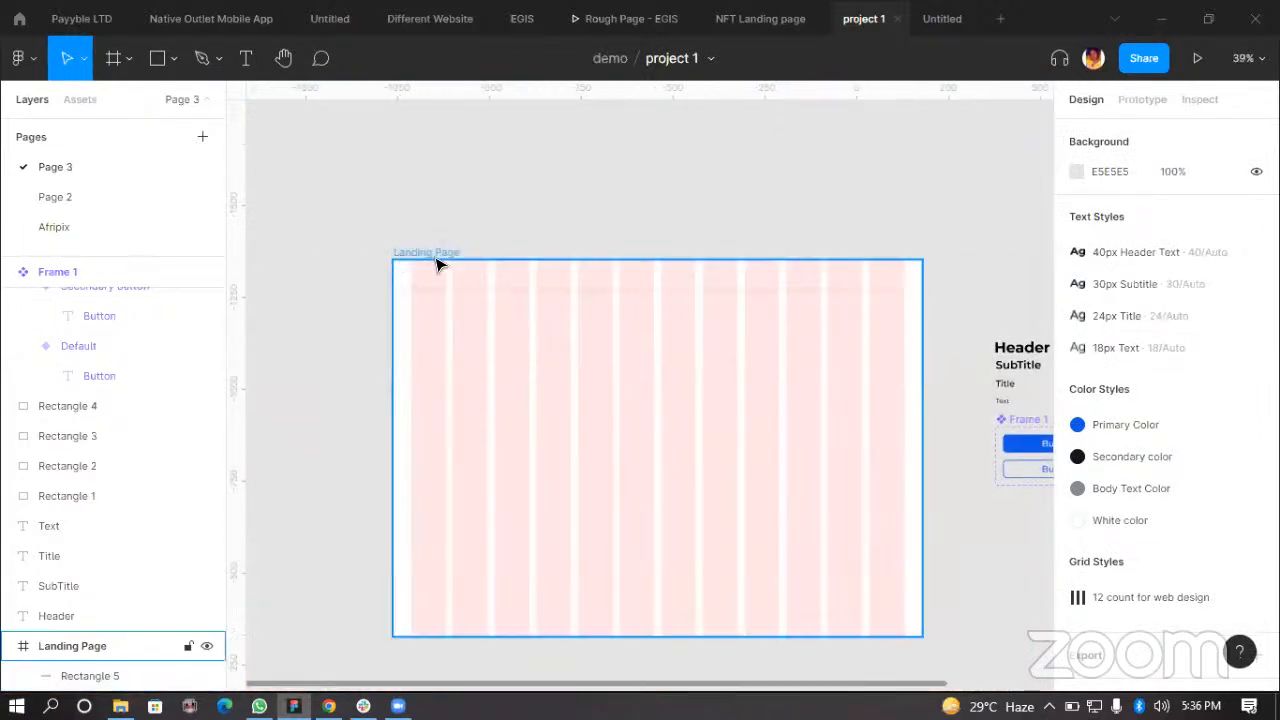
left_click(951, 209)
key("ctrl+shift+4")
scroll(682, 379, "up", 1)
Step: Move the Landing Page frame up and to the left
left_click_drag(768, 413, 458, 198)
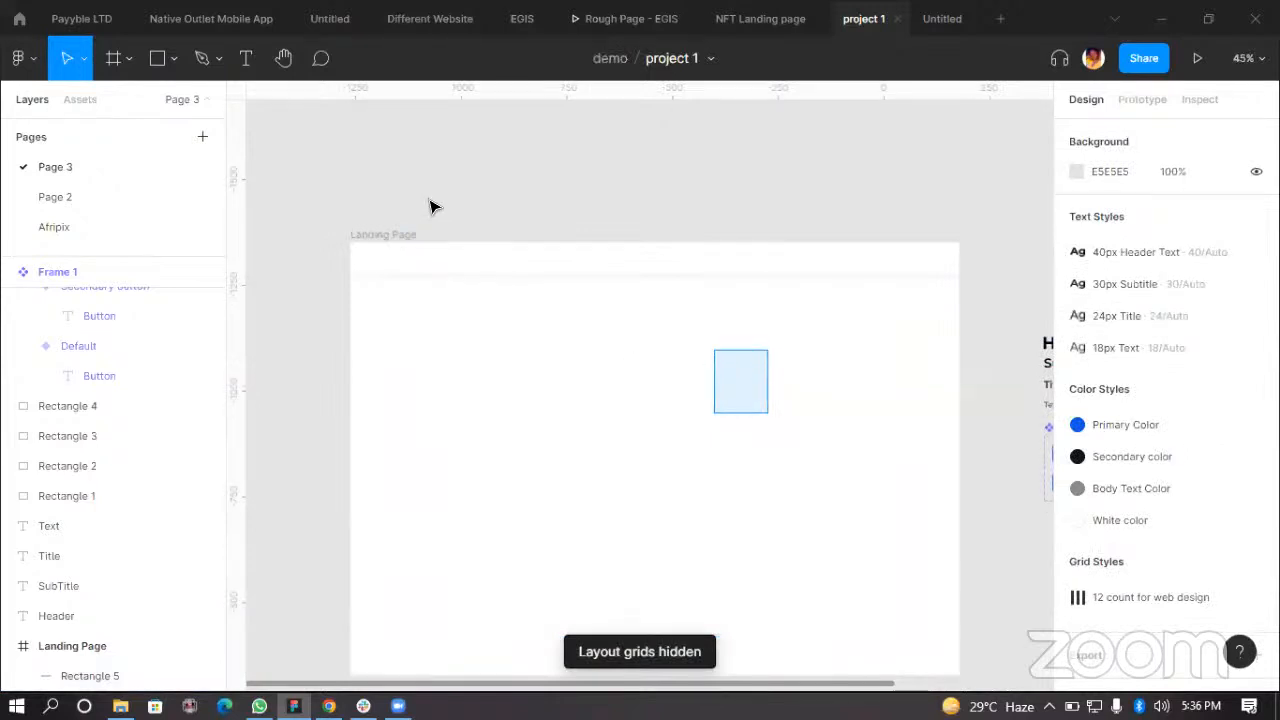
left_click(428, 257)
left_click(490, 200)
scroll(652, 283, "up", 2)
left_click(363, 230)
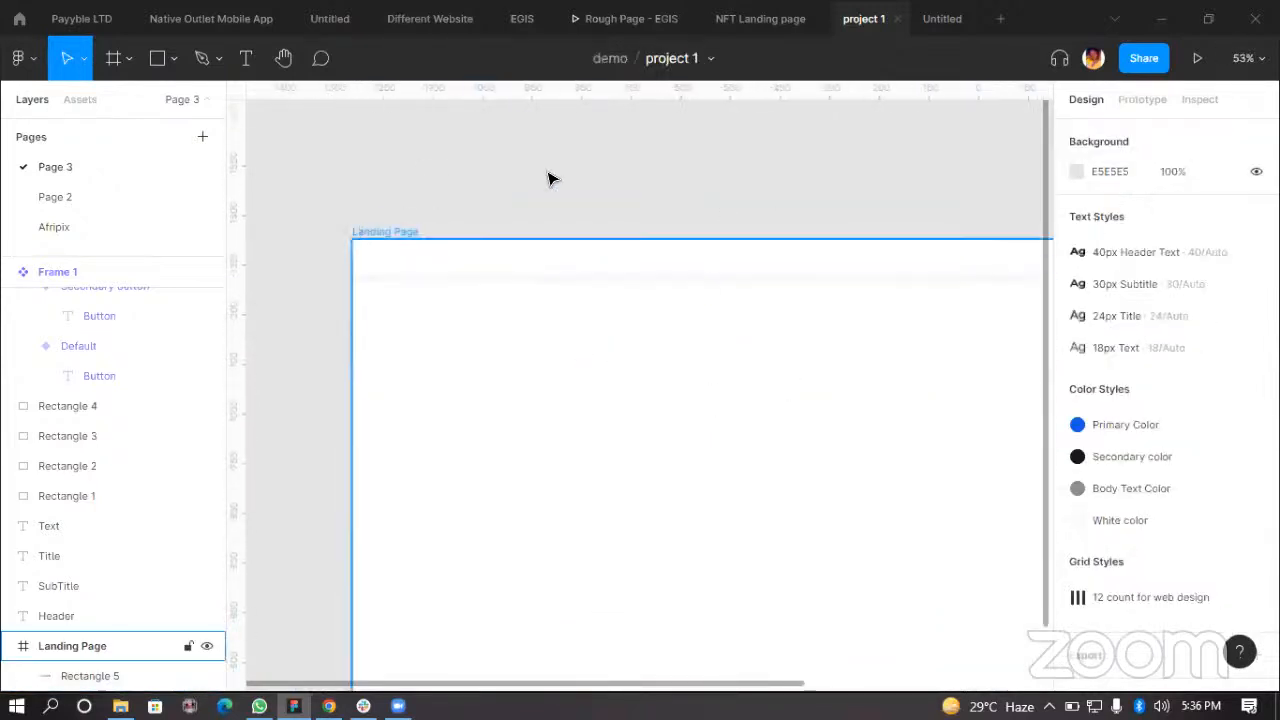
left_click_drag(804, 450, 774, 368)
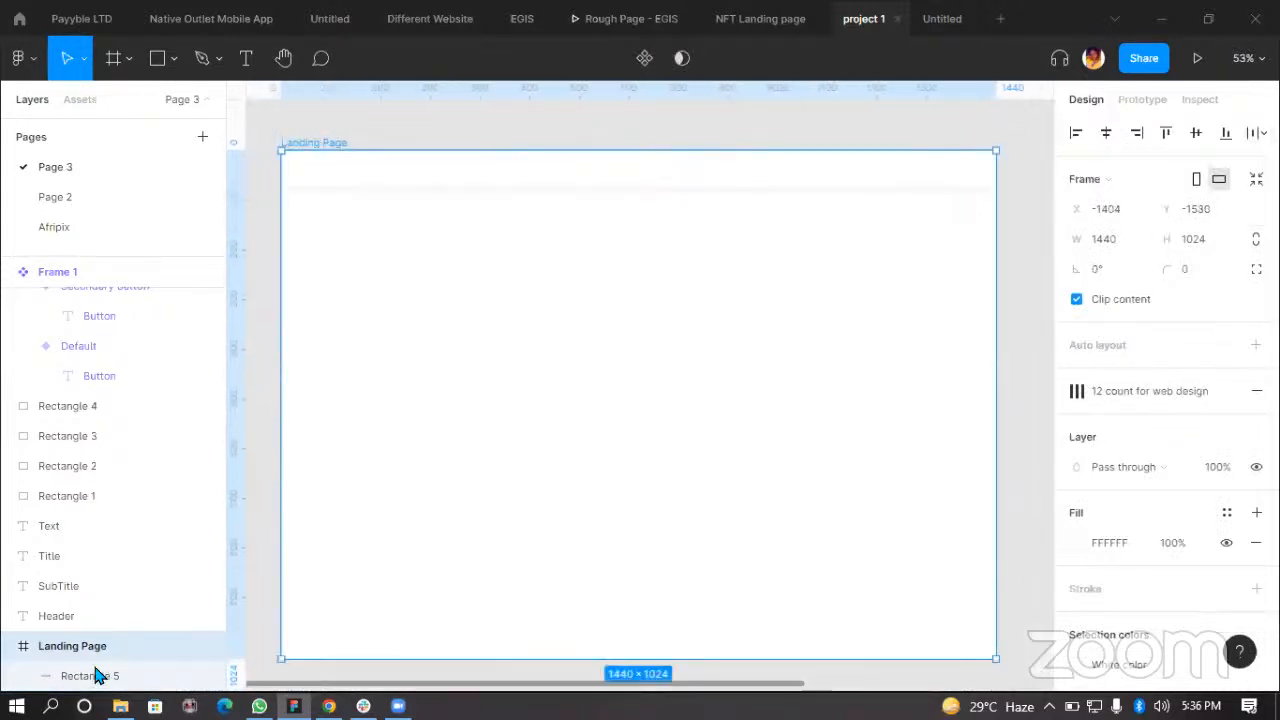
Step: Show the layout grids on the Landing Page frame again
left_click(1224, 391)
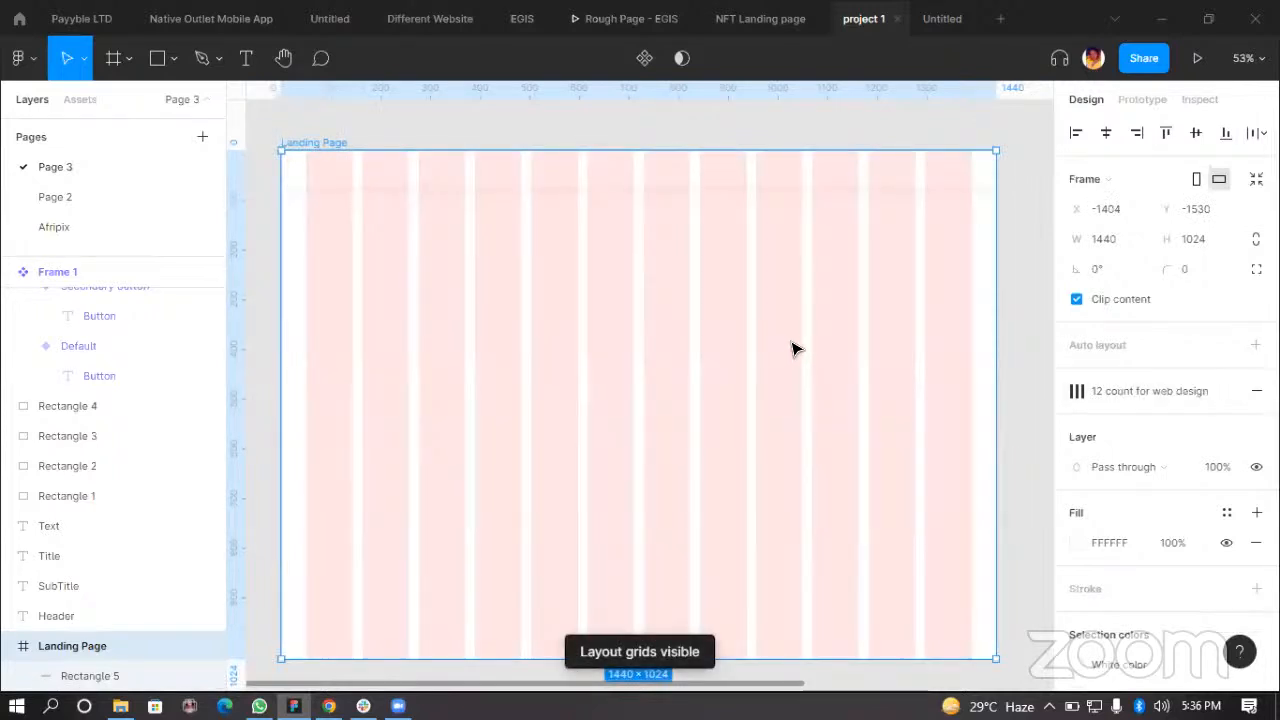
scroll(659, 431, "down", 3)
scroll(857, 394, "up", 5)
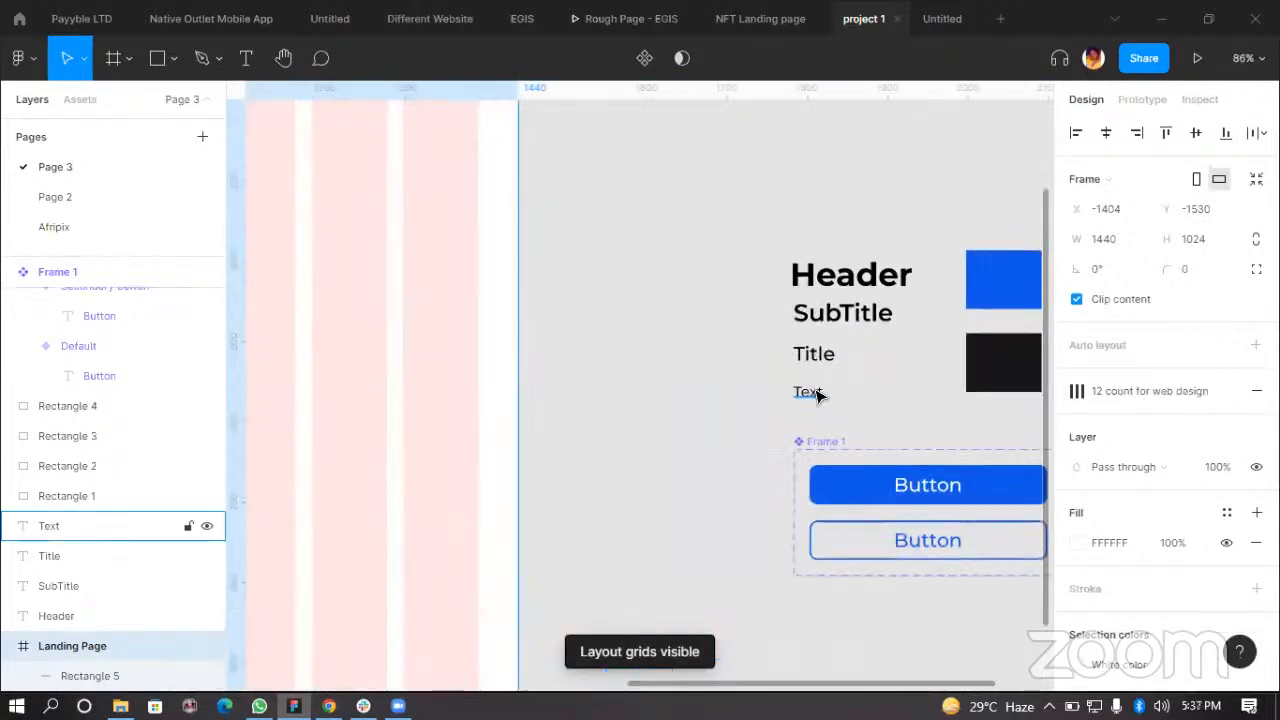
Step: Duplicate the Text style sample into the top bar of the Landing Page frame
left_click(792, 390)
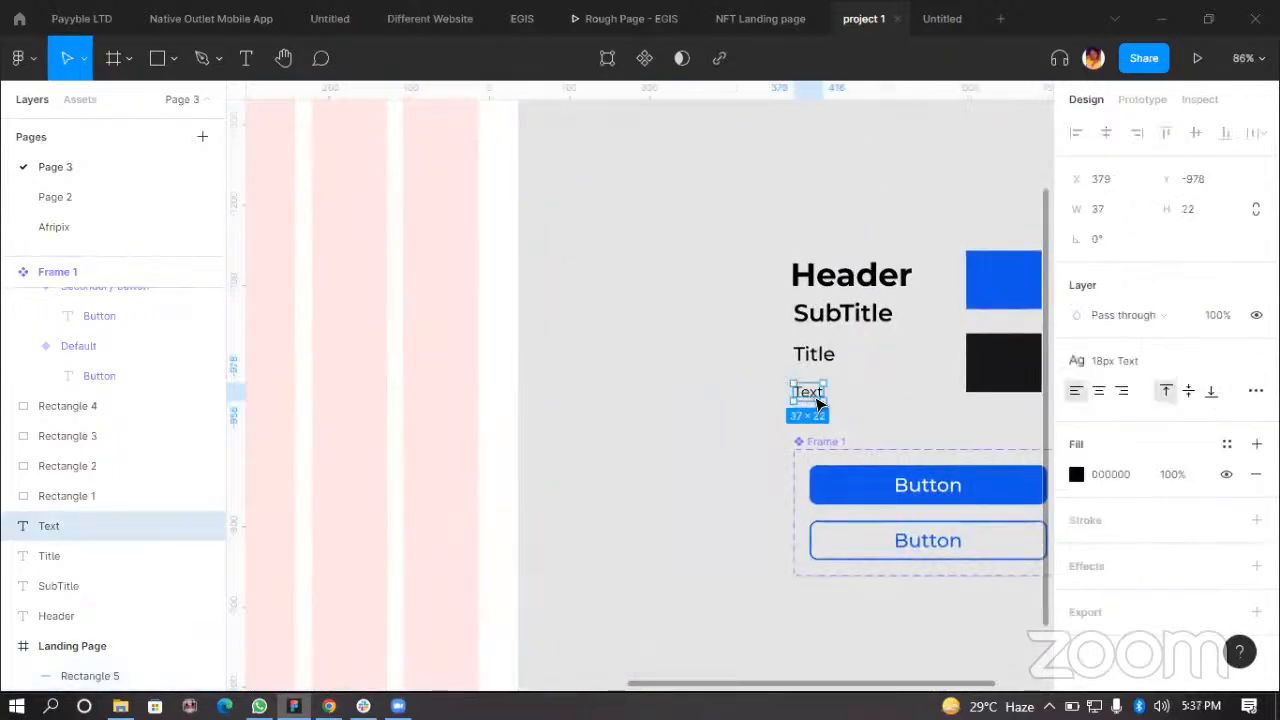
left_click_drag(818, 399, 640, 333)
scroll(651, 337, "down", 5)
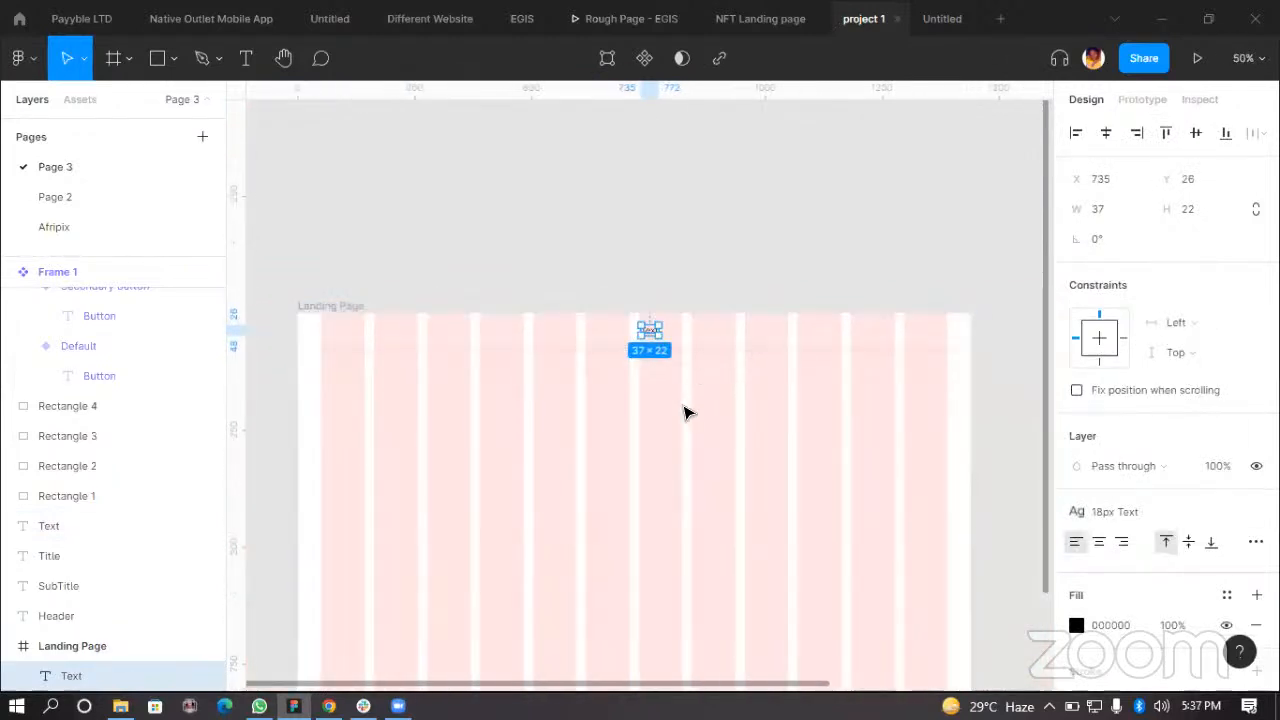
Step: Duplicate the SubTitle style sample onto the canvas and retype its text as DesignCook
scroll(803, 397, "down", 4)
scroll(914, 403, "right", 1)
scroll(960, 460, "up", 7)
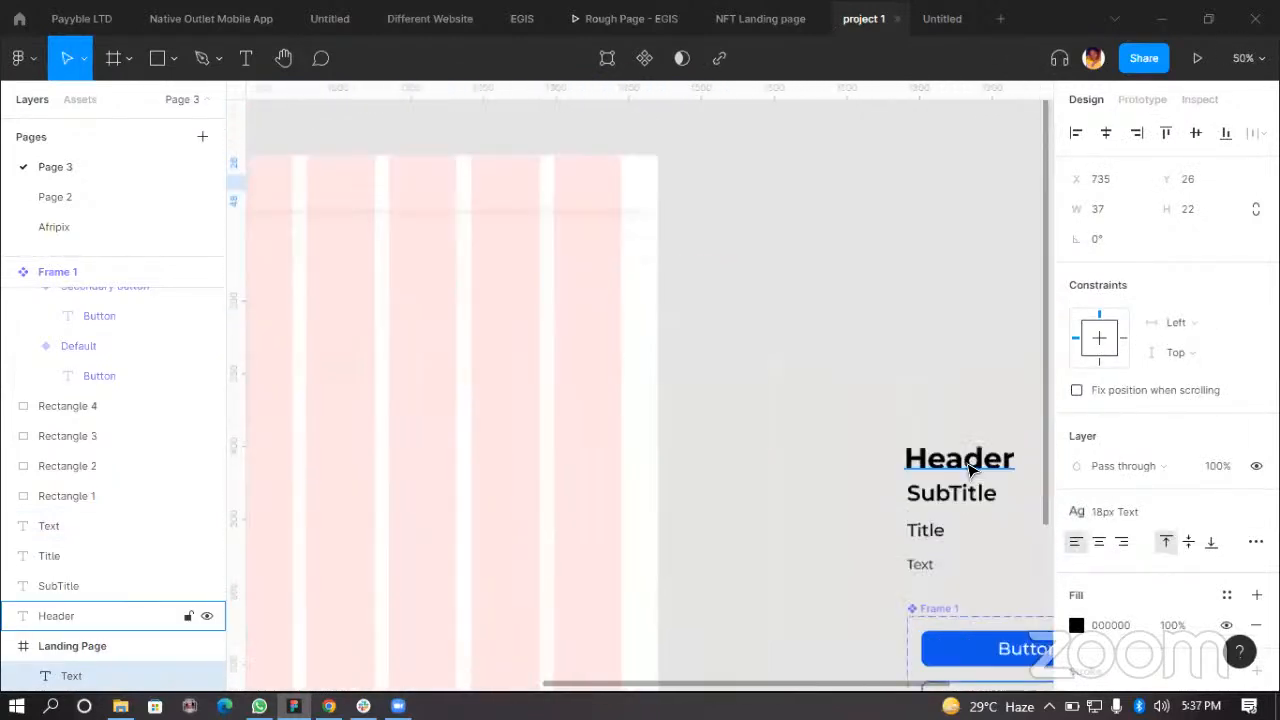
left_click(968, 470)
left_click(972, 494)
left_click_drag(972, 494, 828, 296)
double_click(828, 296)
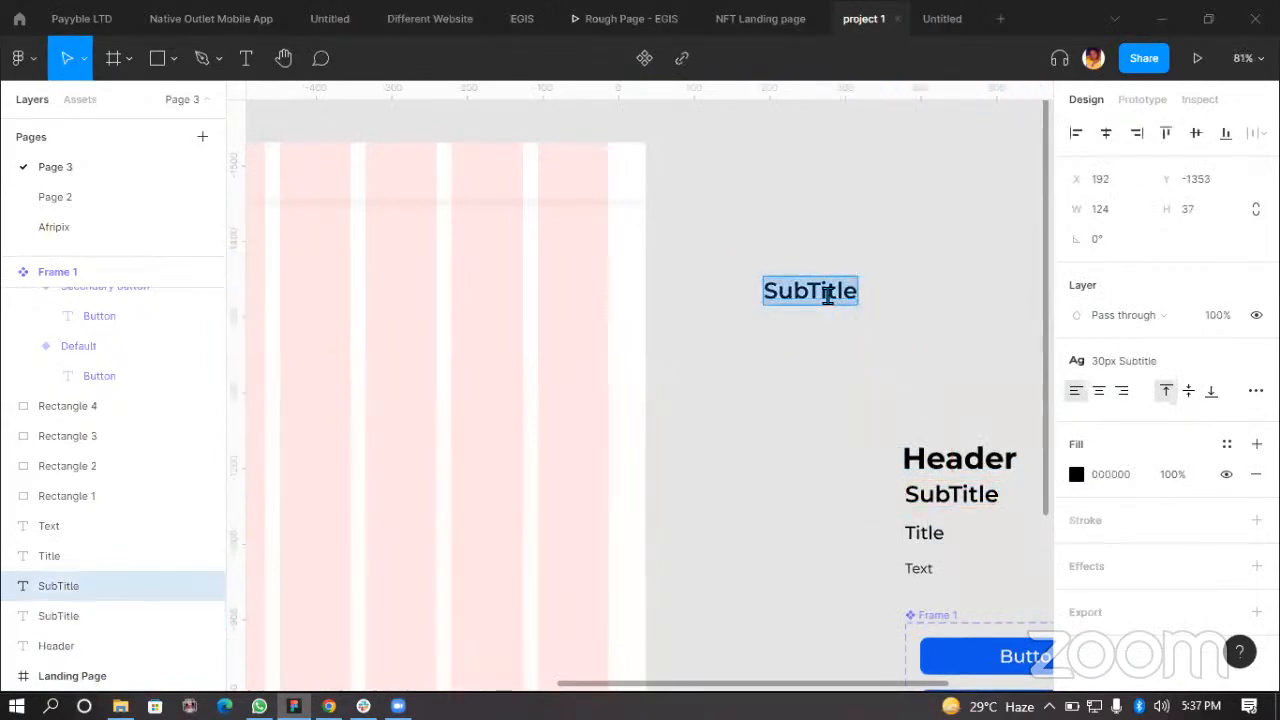
type("DesignCook")
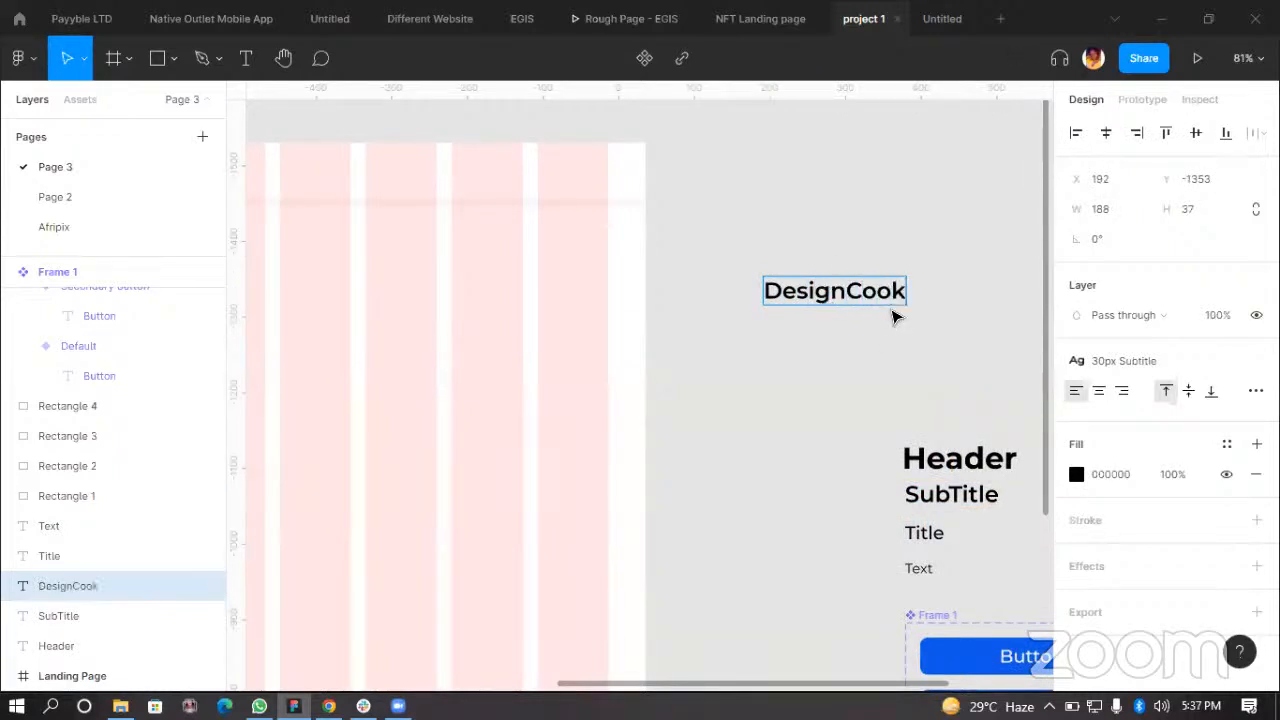
Step: Append " shop" to the logo text so it reads DesignCook shop
key("Escape")
double_click(845, 292)
key("Right")
type("shop")
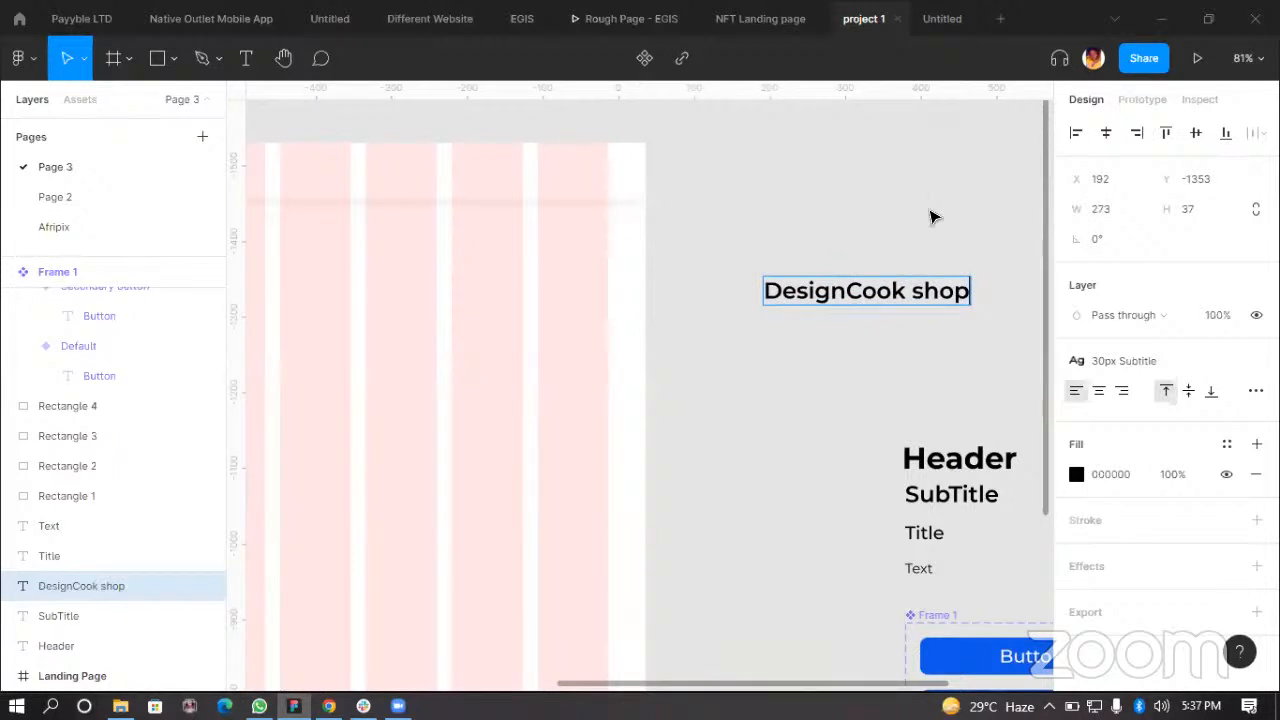
key("Escape")
Step: Narrow the DesignCook shop text box to about 192 px wide so it wraps onto two lines
scroll(940, 300, "up", 3)
double_click(888, 289)
left_click(893, 289)
key("Escape")
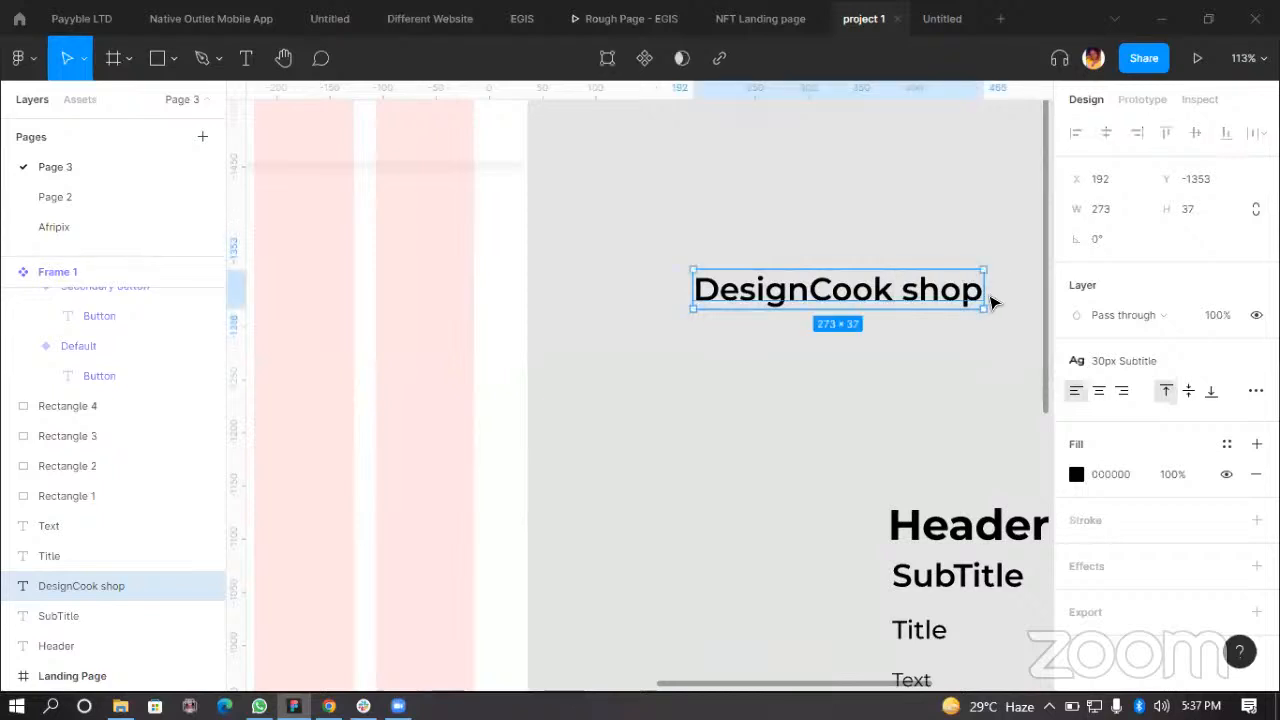
left_click_drag(982, 297, 897, 325)
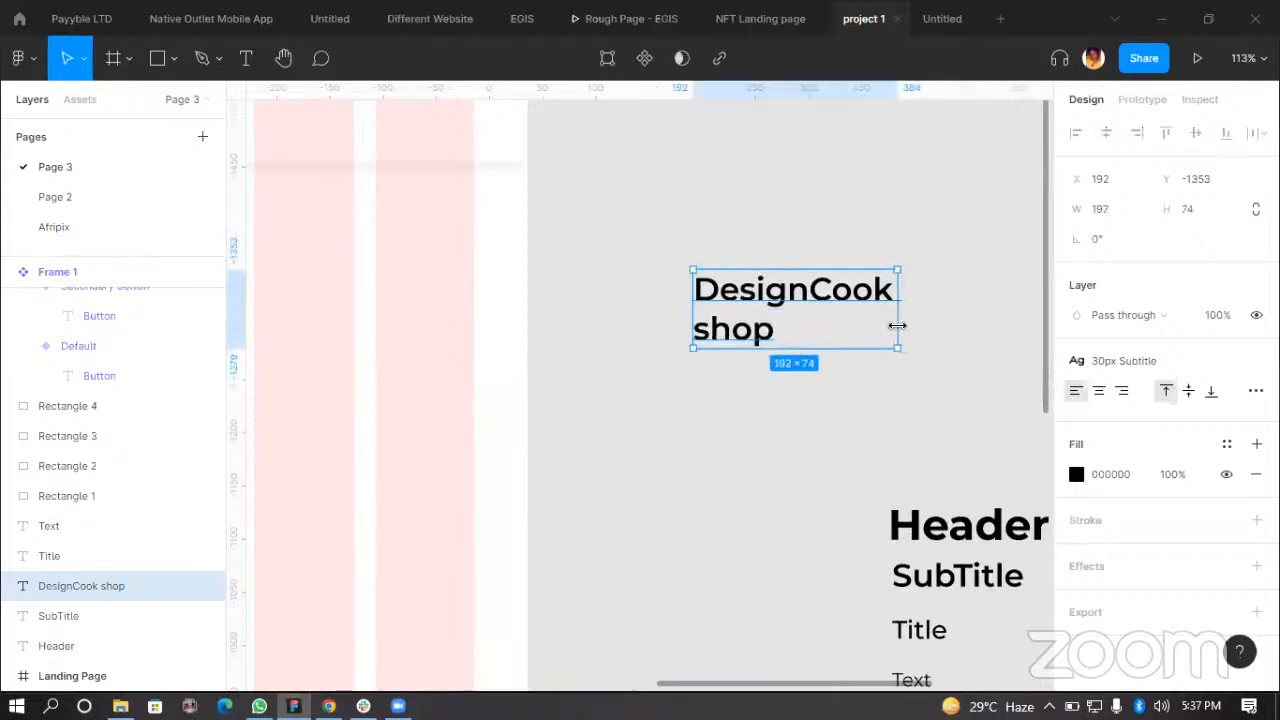
Step: Apply the Primary Color style as the fill of the DesignCook shop text
double_click(800, 285)
key("Escape")
left_click(1000, 326)
left_click(855, 318)
left_click(1226, 444)
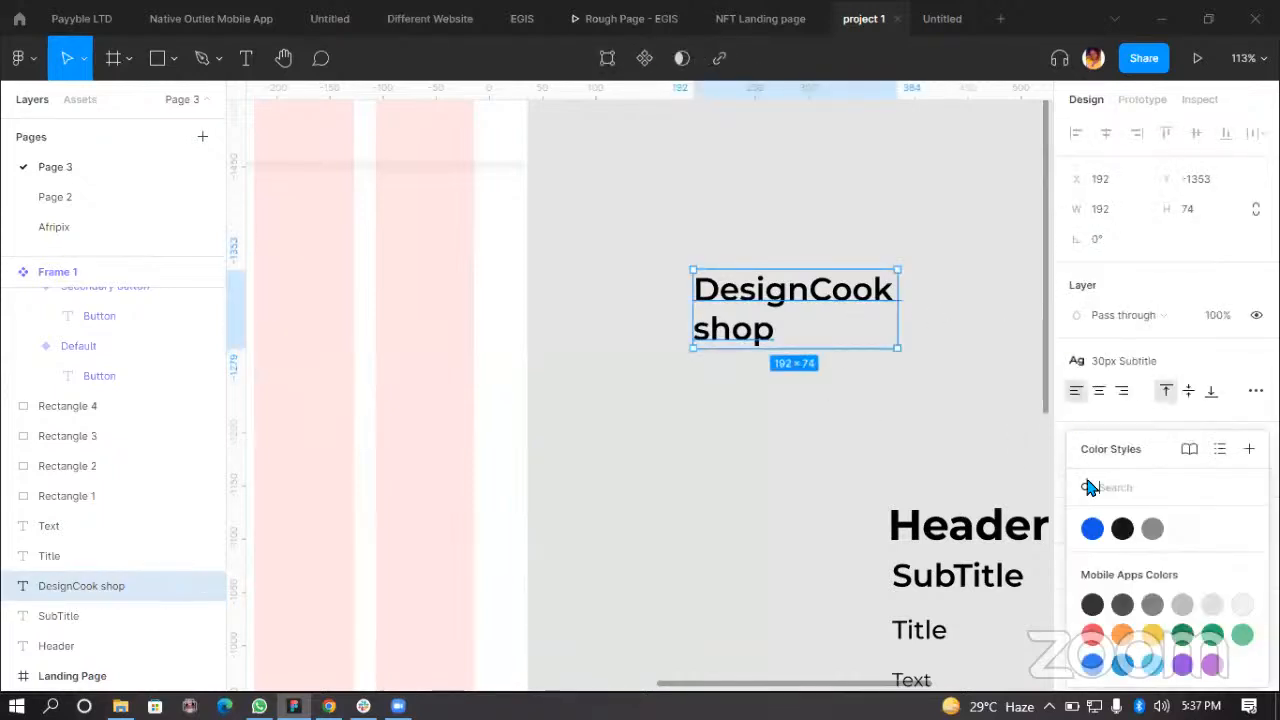
left_click(1095, 530)
Step: Apply the 18px Text style to the logo and place it in the frame's top-left at X 50, Y 15
scroll(836, 403, "down", 3)
left_click_drag(770, 342, 500, 173)
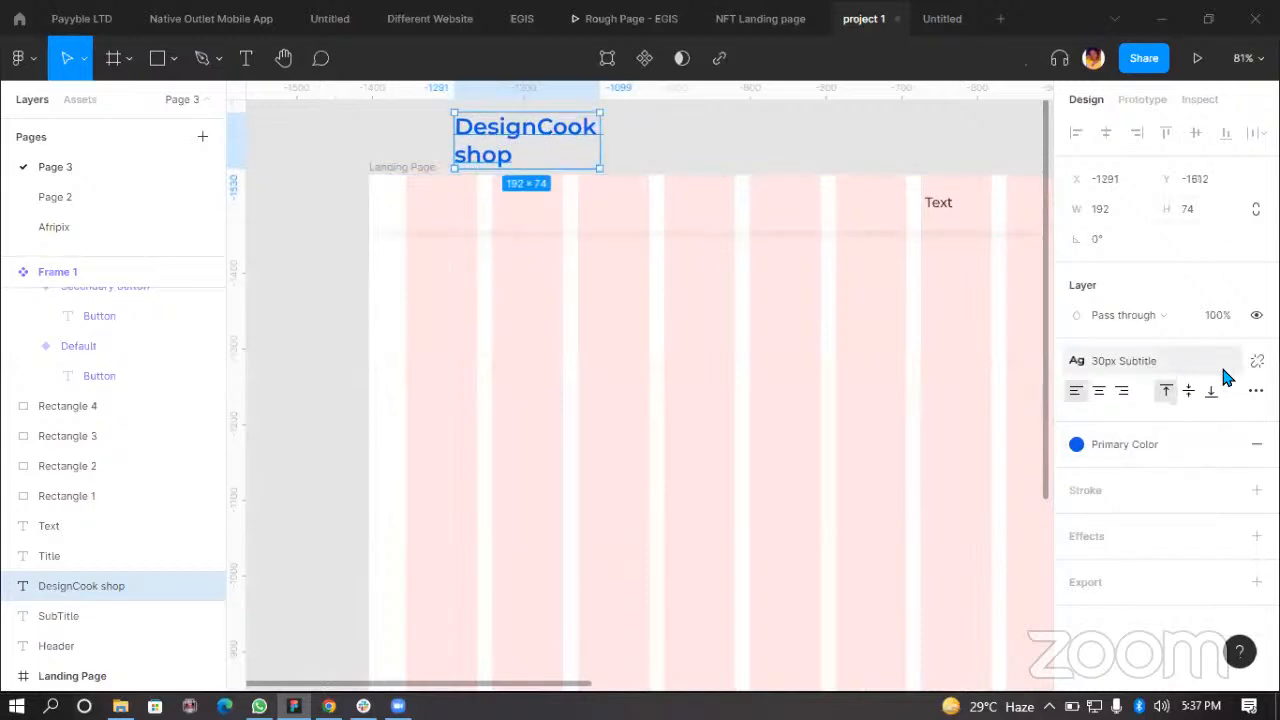
left_click(1157, 360)
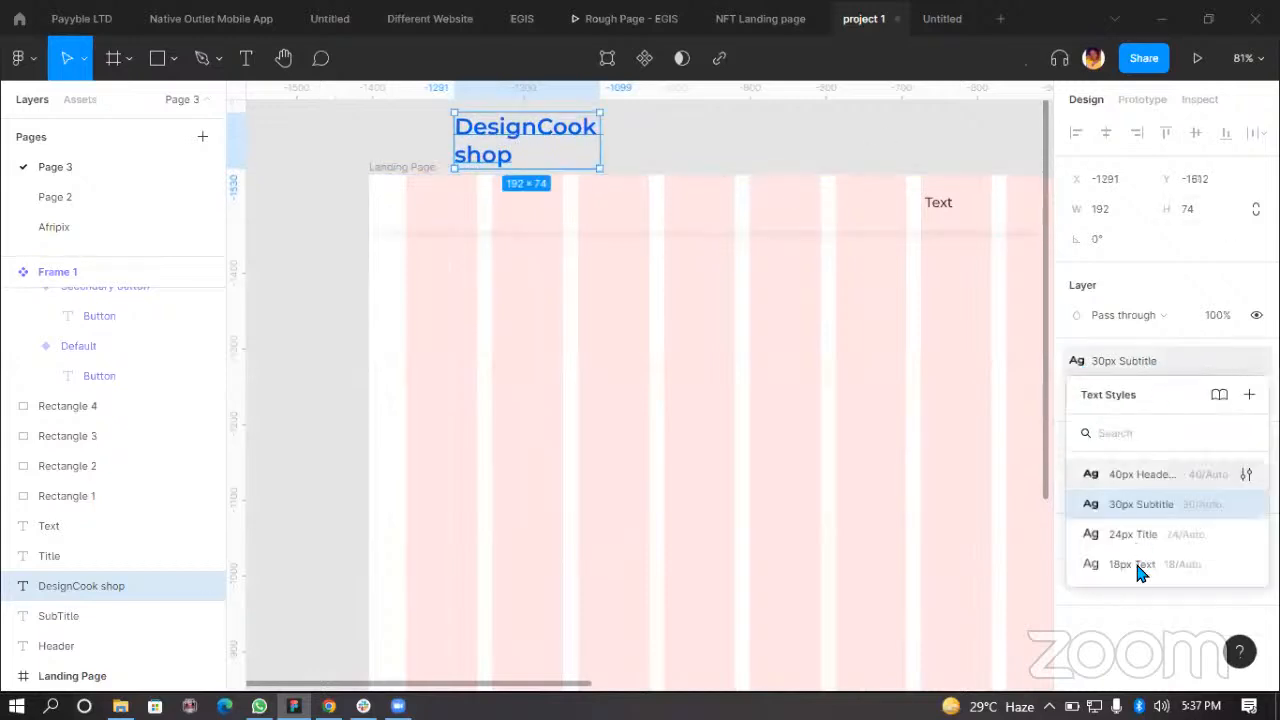
left_click(1106, 563)
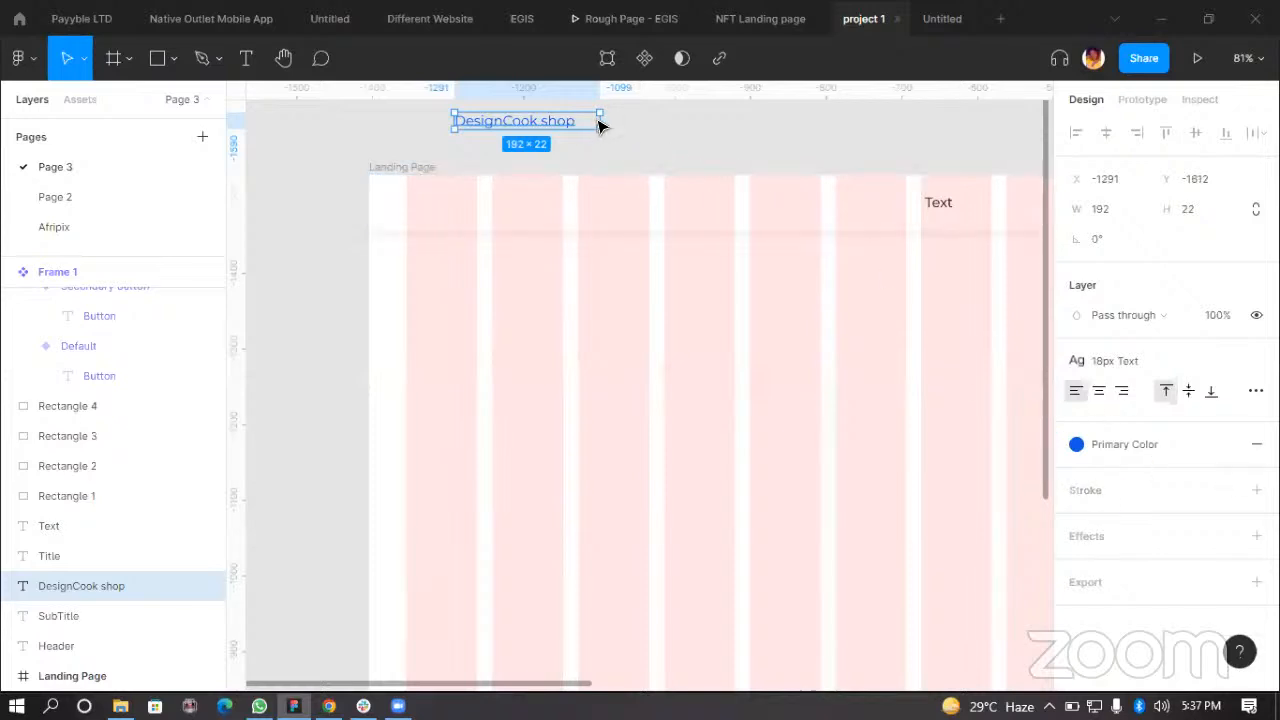
left_click_drag(603, 120, 454, 208)
scroll(732, 348, "down", 2)
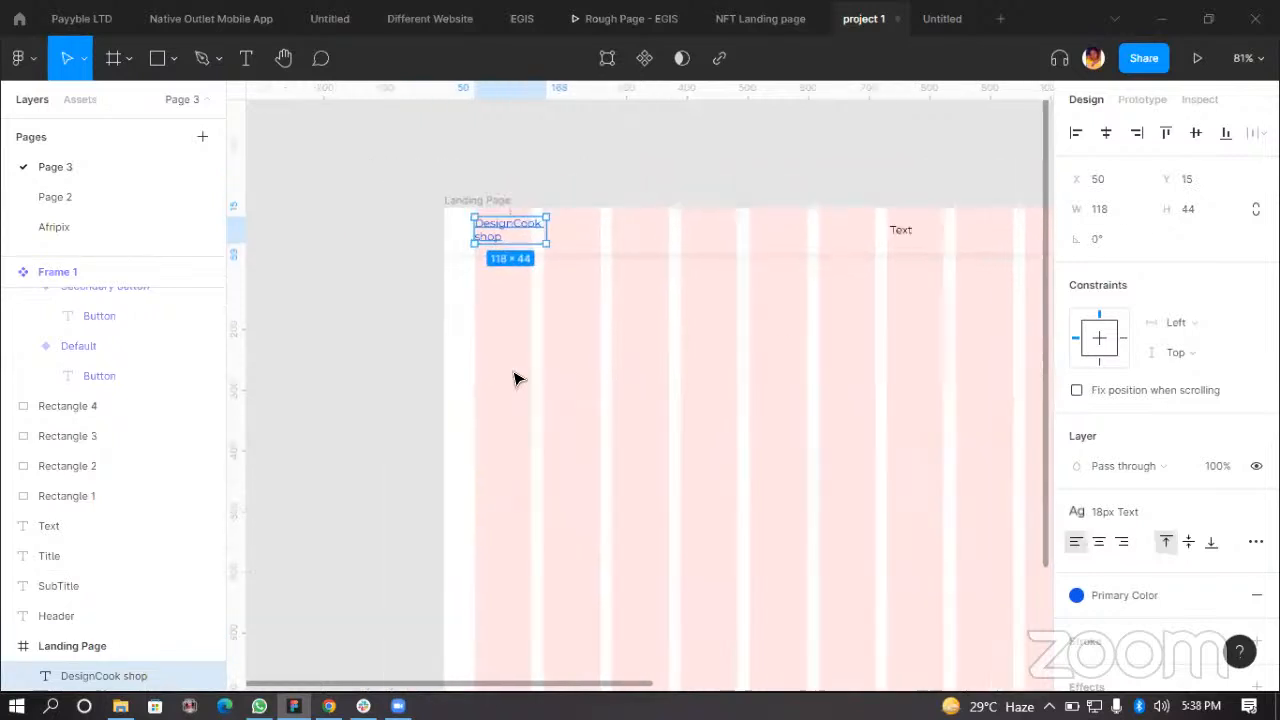
Step: Change the duplicated Text label in the top bar to Home
scroll(877, 303, "right", 2)
scroll(760, 323, "down", 4)
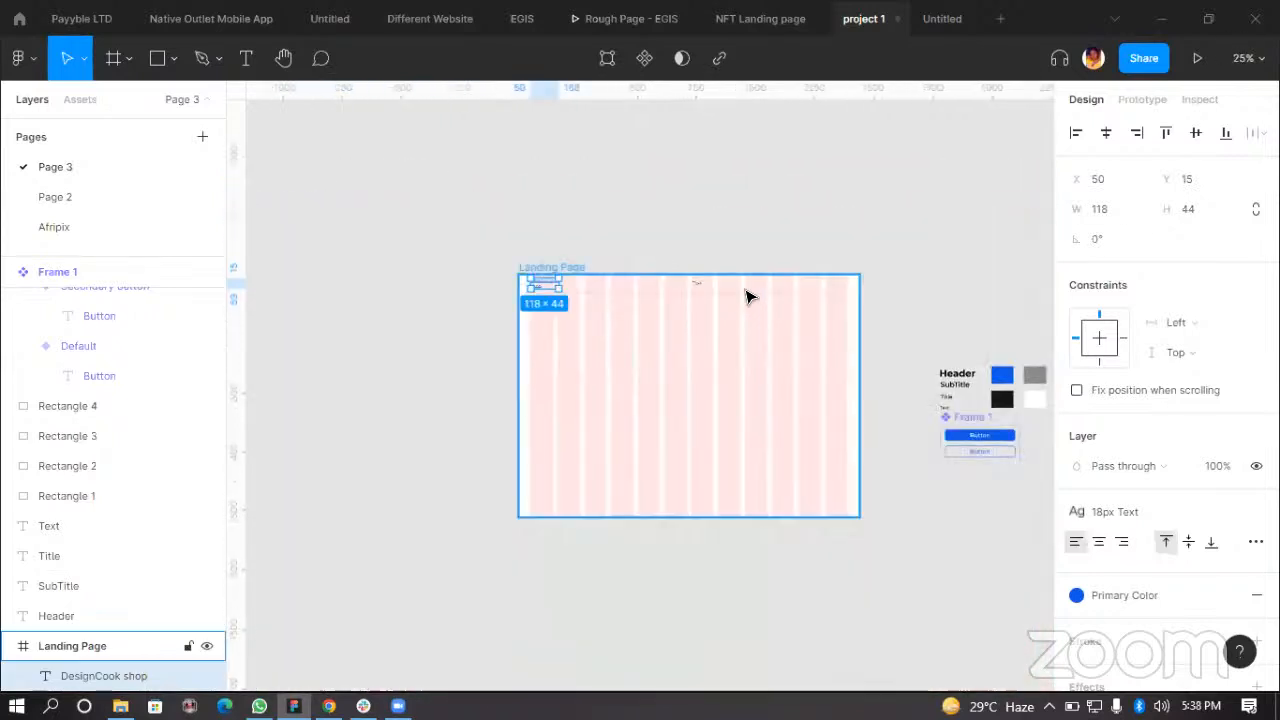
scroll(749, 294, "up", 5)
left_click(695, 288)
double_click(700, 287)
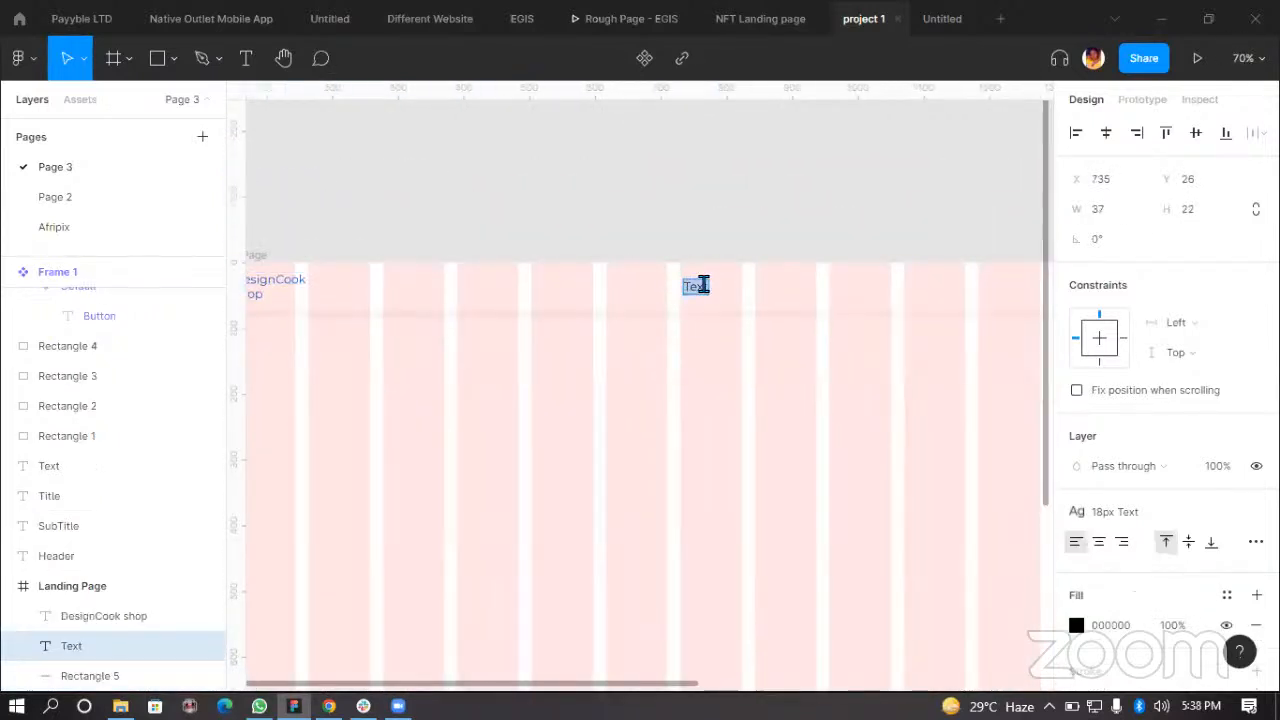
type("Home")
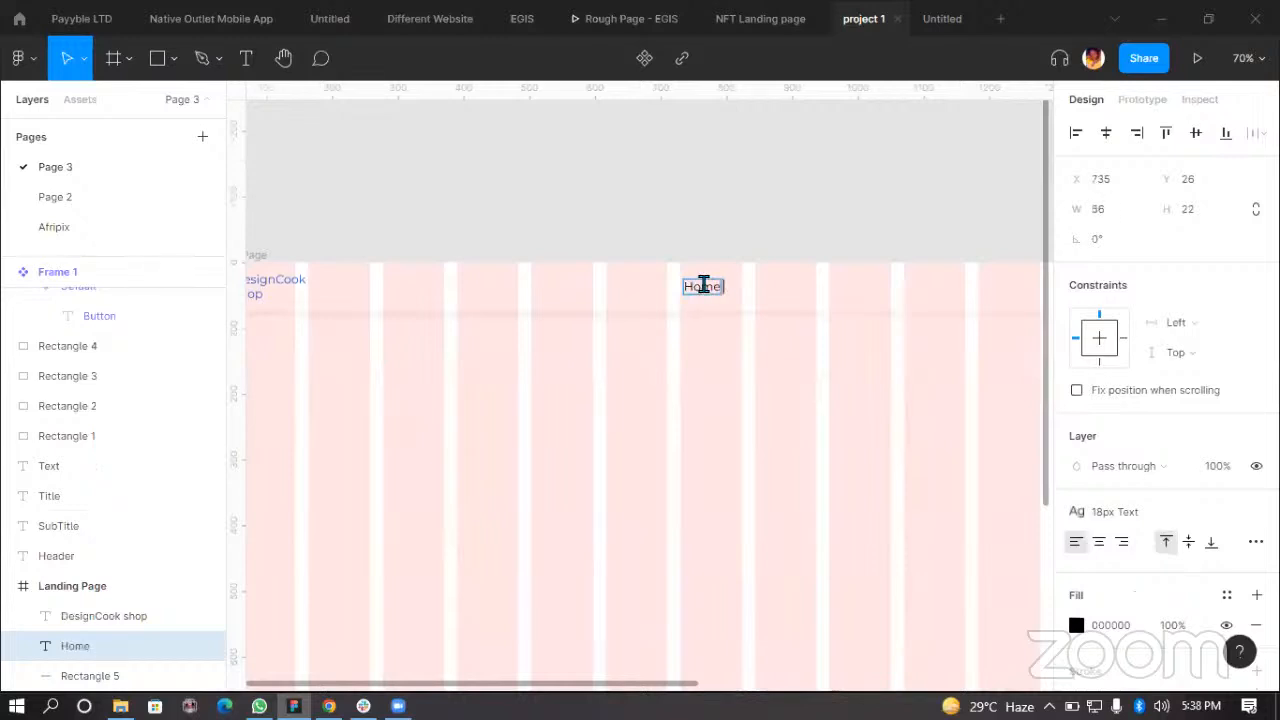
key("Escape")
Step: Duplicate the Home label to its right and rename the copy About Us
scroll(737, 290, "up", 1)
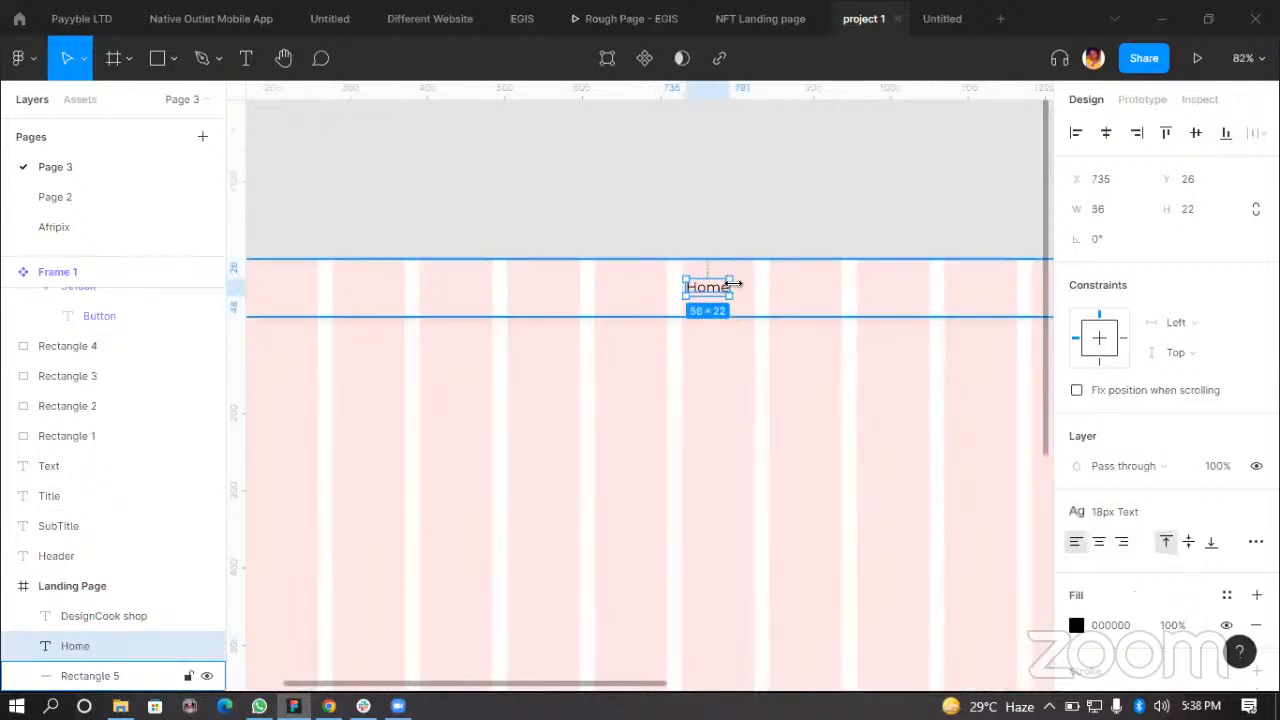
left_click_drag(713, 289, 820, 288)
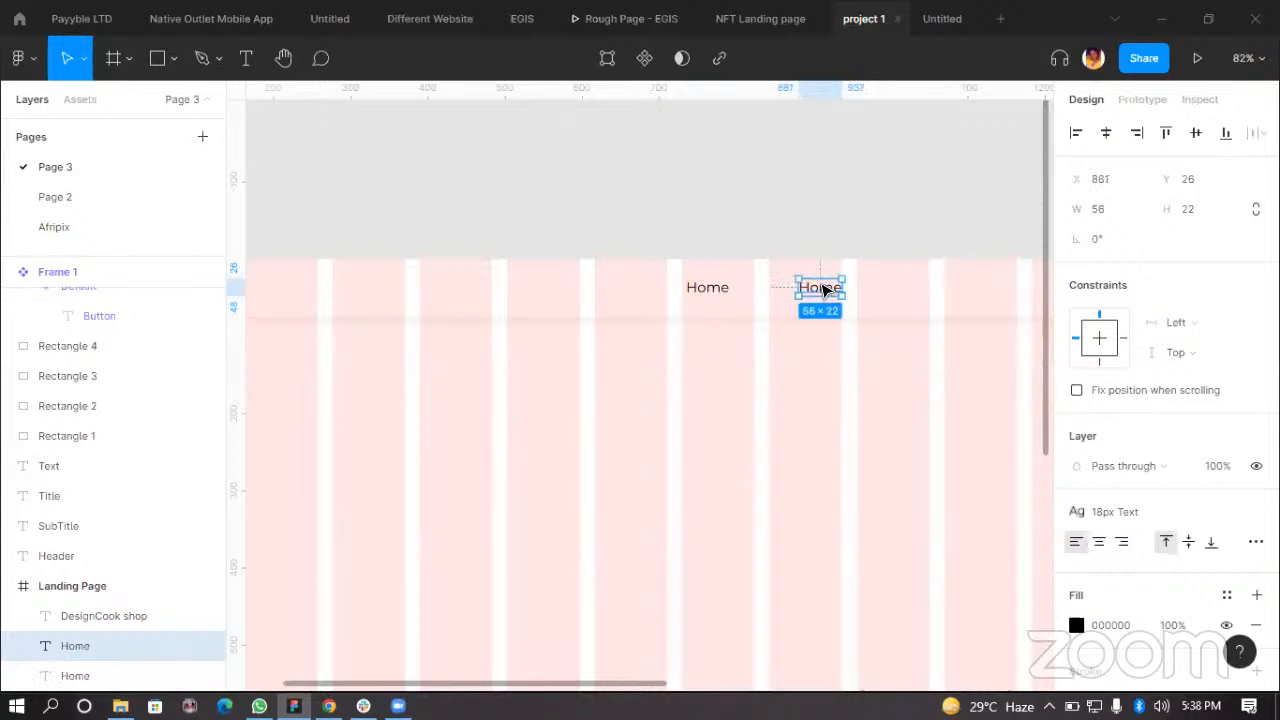
double_click(817, 285)
type("About Us")
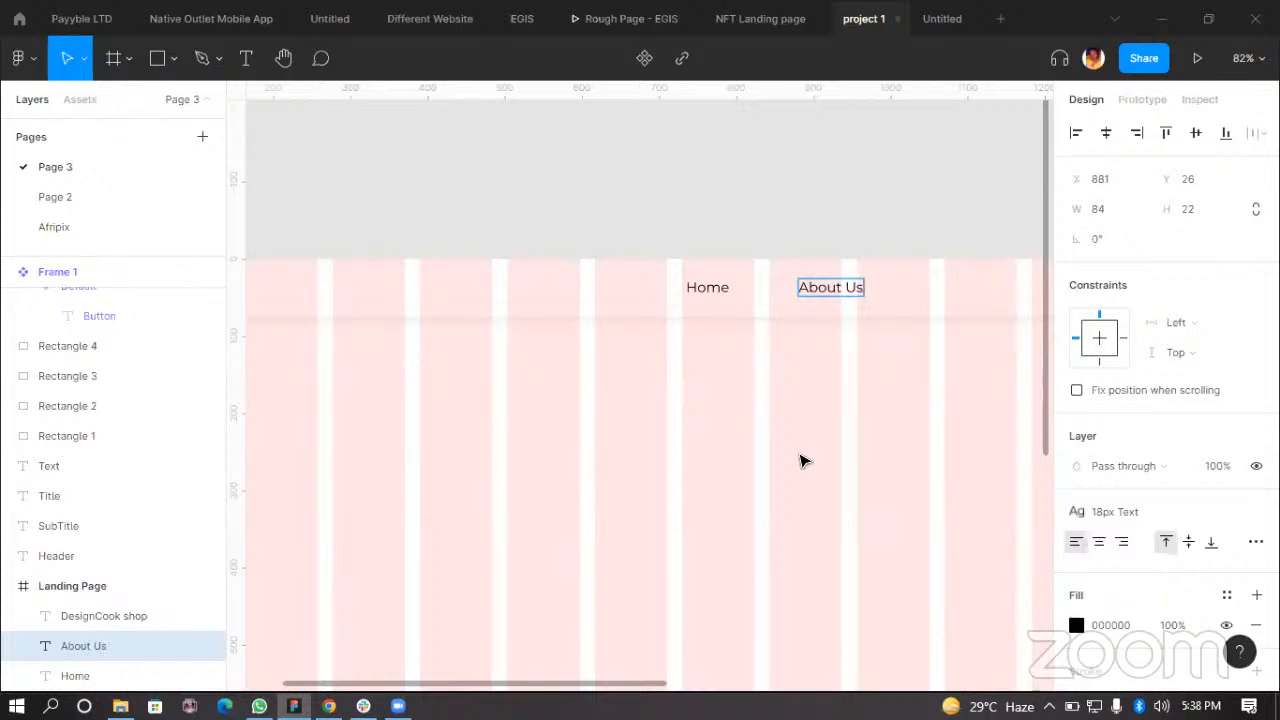
key("Escape")
Step: Duplicate the About Us label to its right and rename the copy Blog
scroll(880, 429, "right", 3)
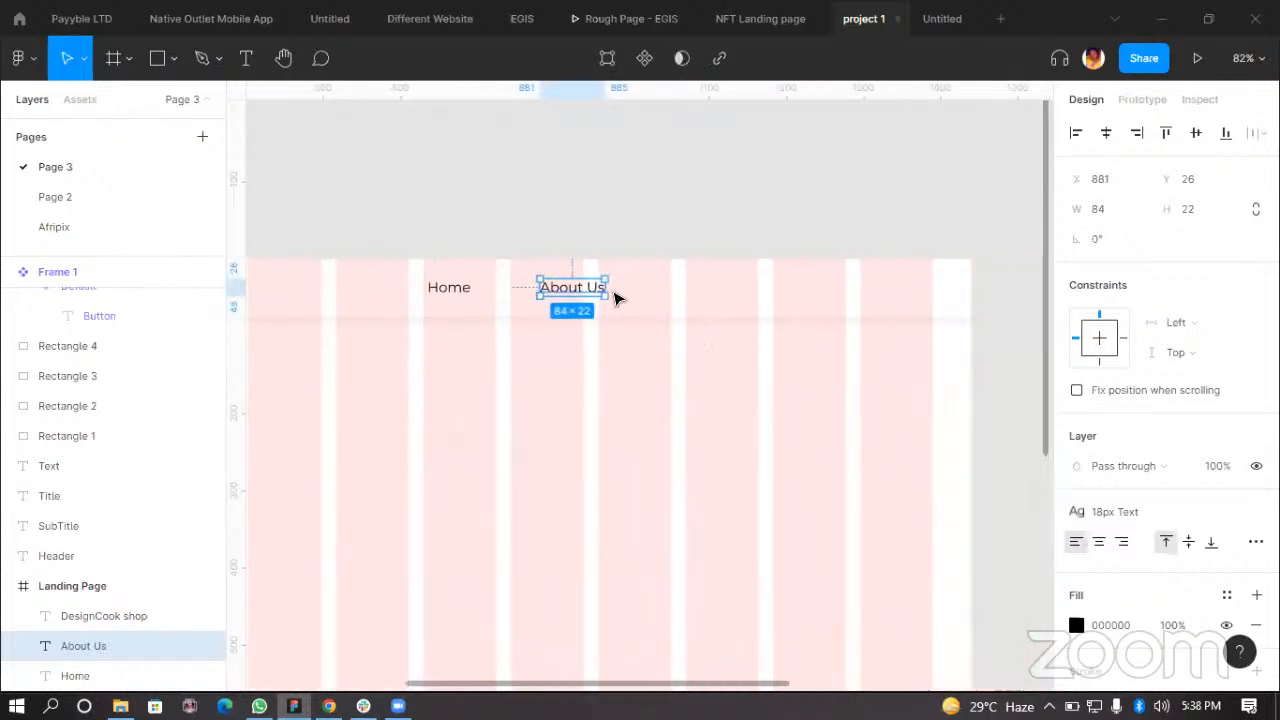
left_click_drag(617, 289, 654, 289)
double_click(640, 287)
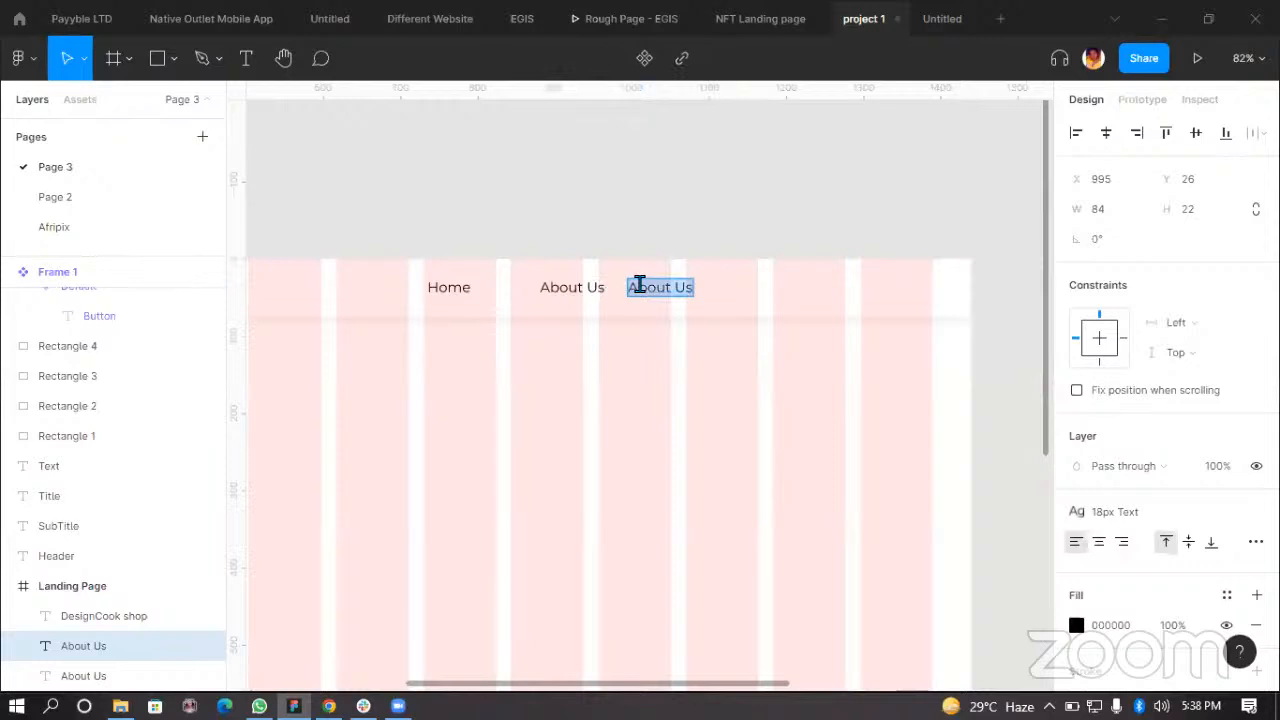
type("Blog")
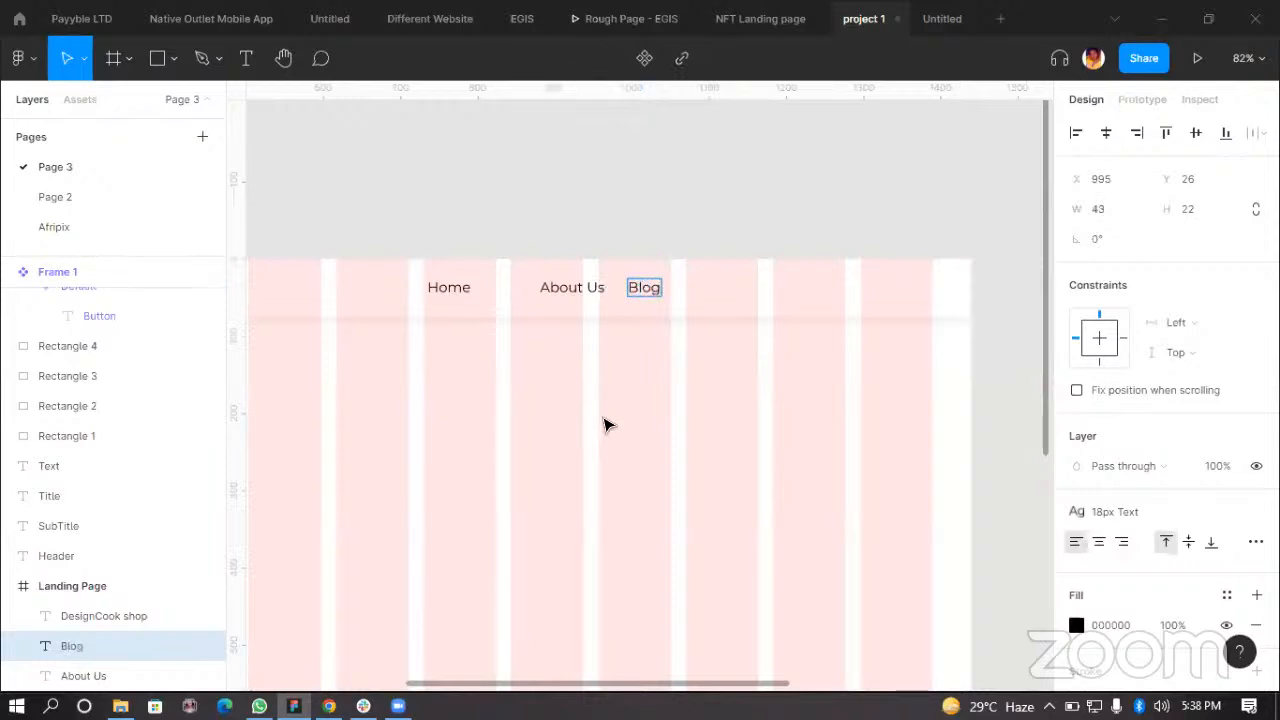
key("Escape")
Step: Duplicate the Blog label to its right and rename the copy Contact Us
left_click_drag(642, 295, 724, 287)
double_click(724, 287)
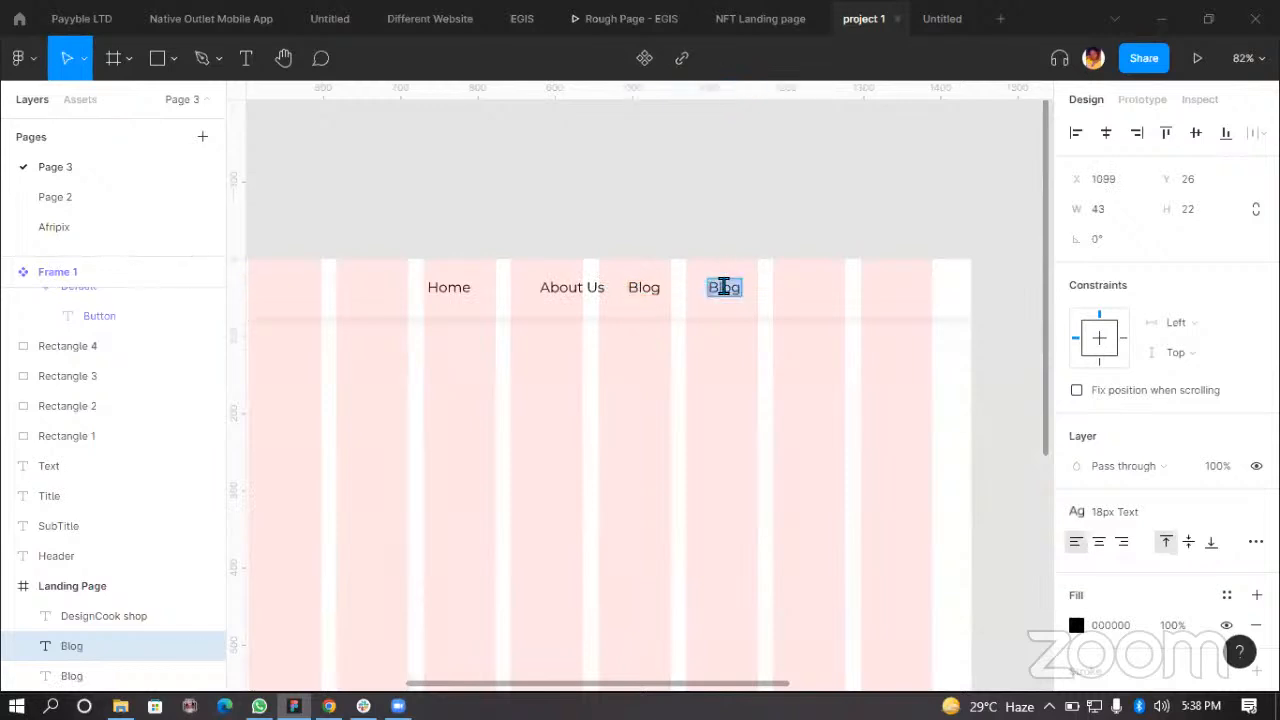
type("ct")
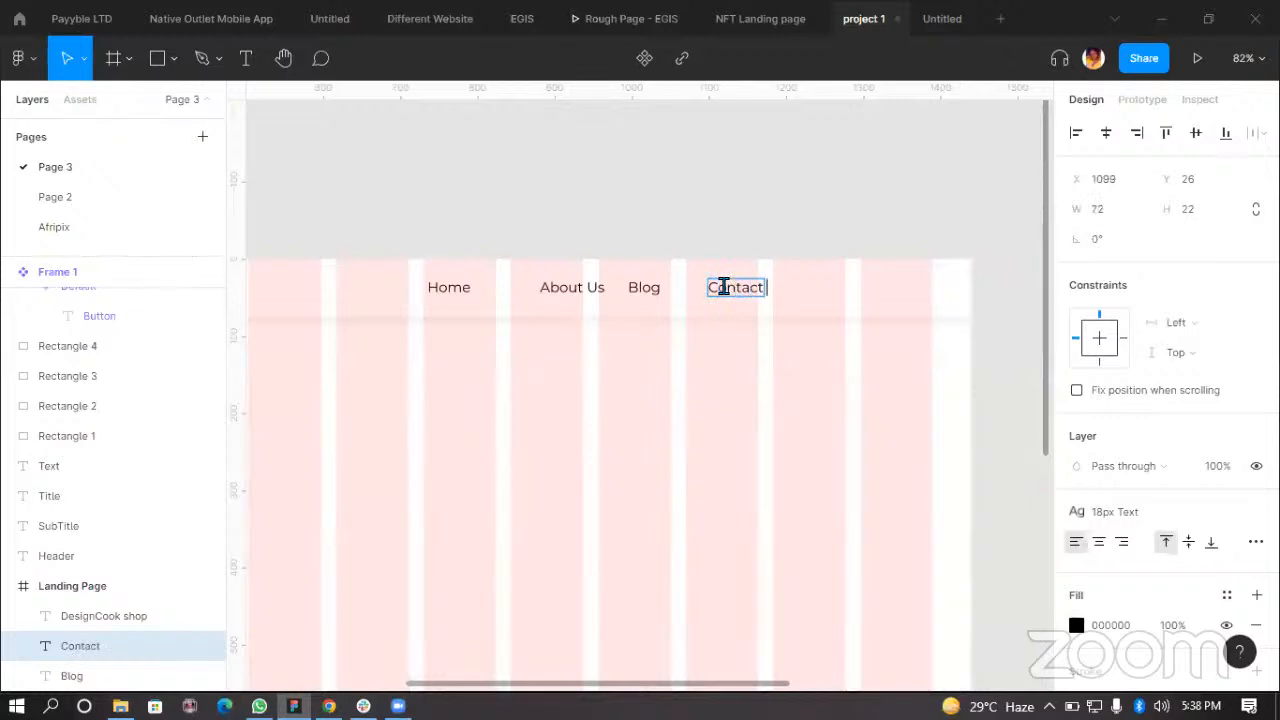
key("Escape")
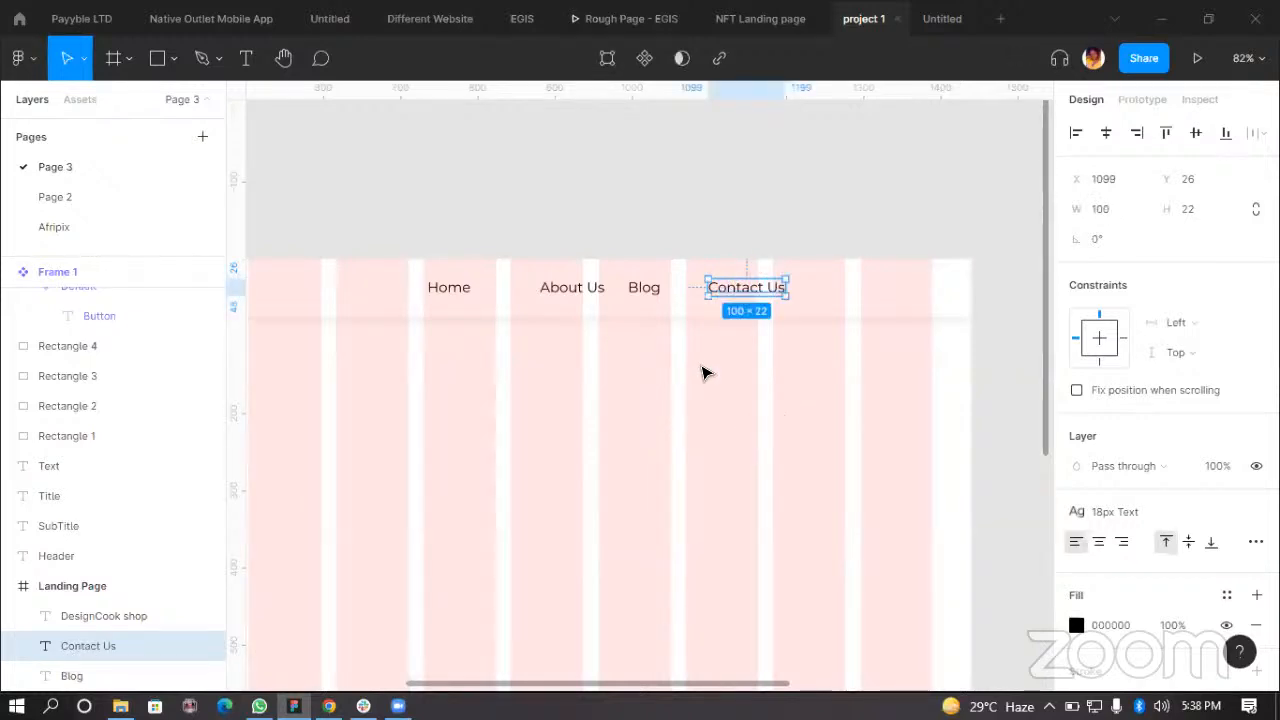
Step: Duplicate Contact Us further right to X 1245 and rename the earlier copy Services
scroll(700, 368, "up", 3, "ctrl")
scroll(768, 270, "down", 3, "ctrl")
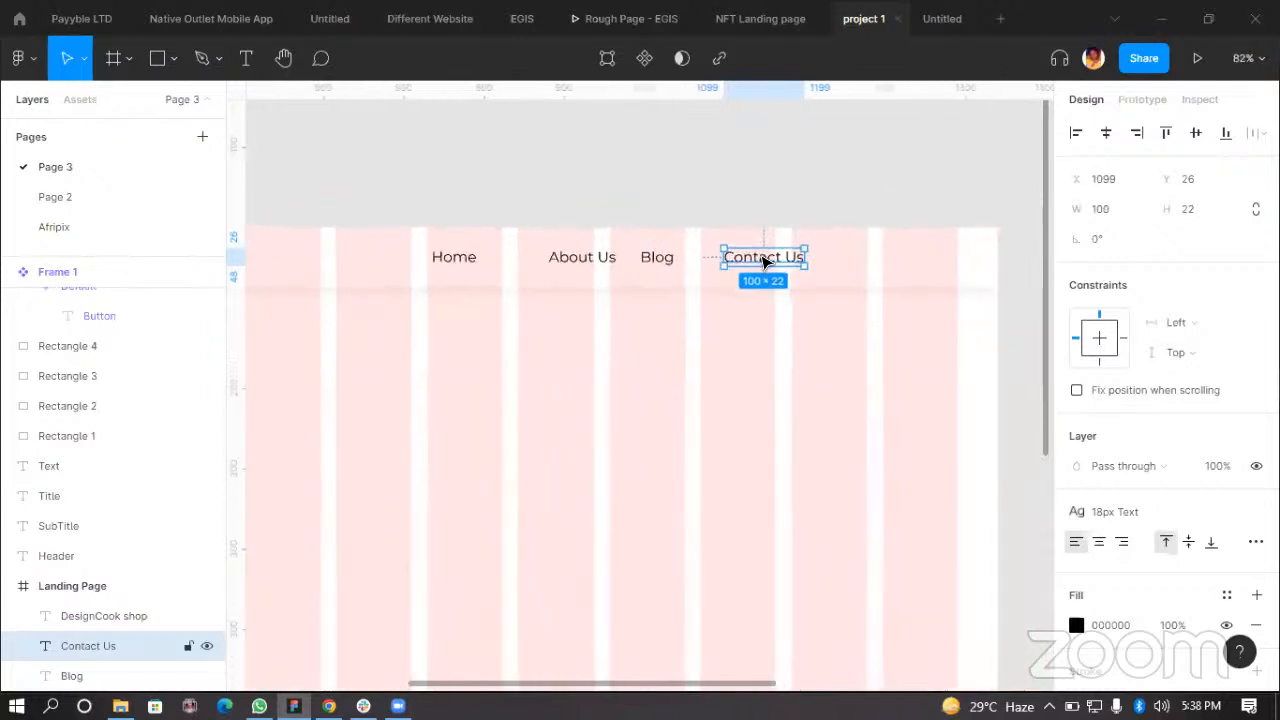
scroll(767, 262, "up", 1, "ctrl")
left_click_drag(784, 260, 895, 261, "alt")
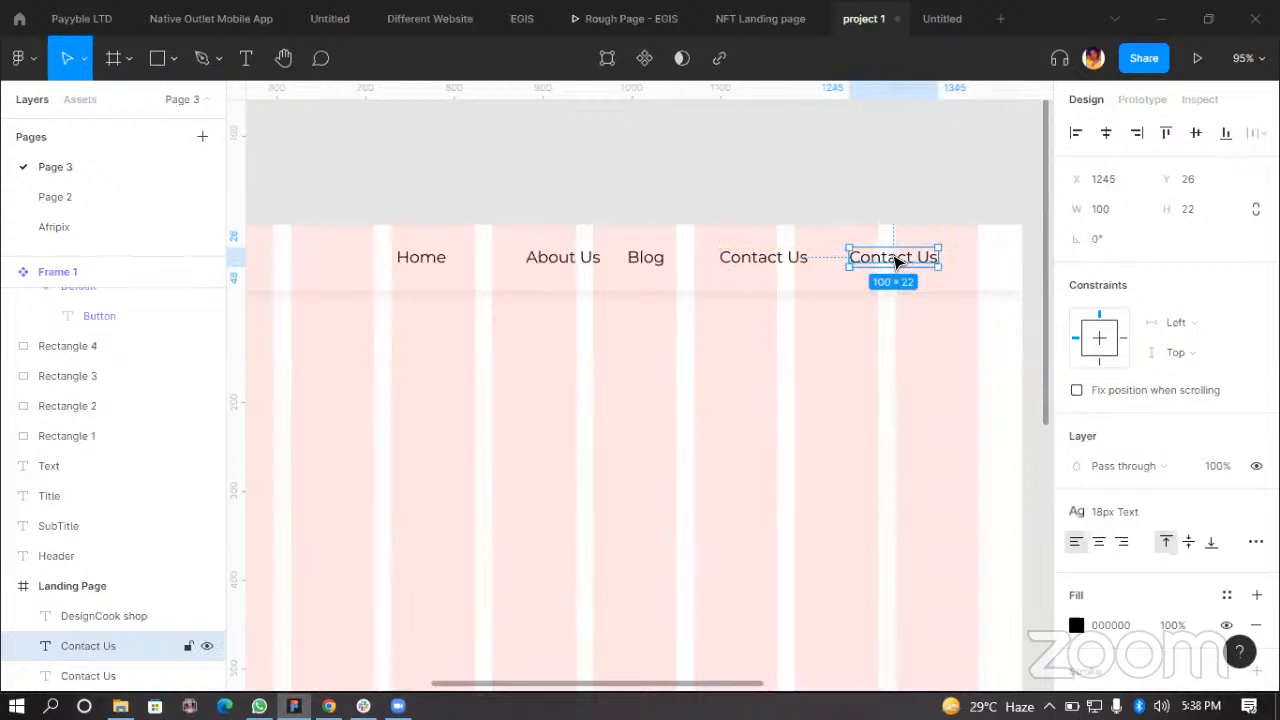
double_click(780, 262)
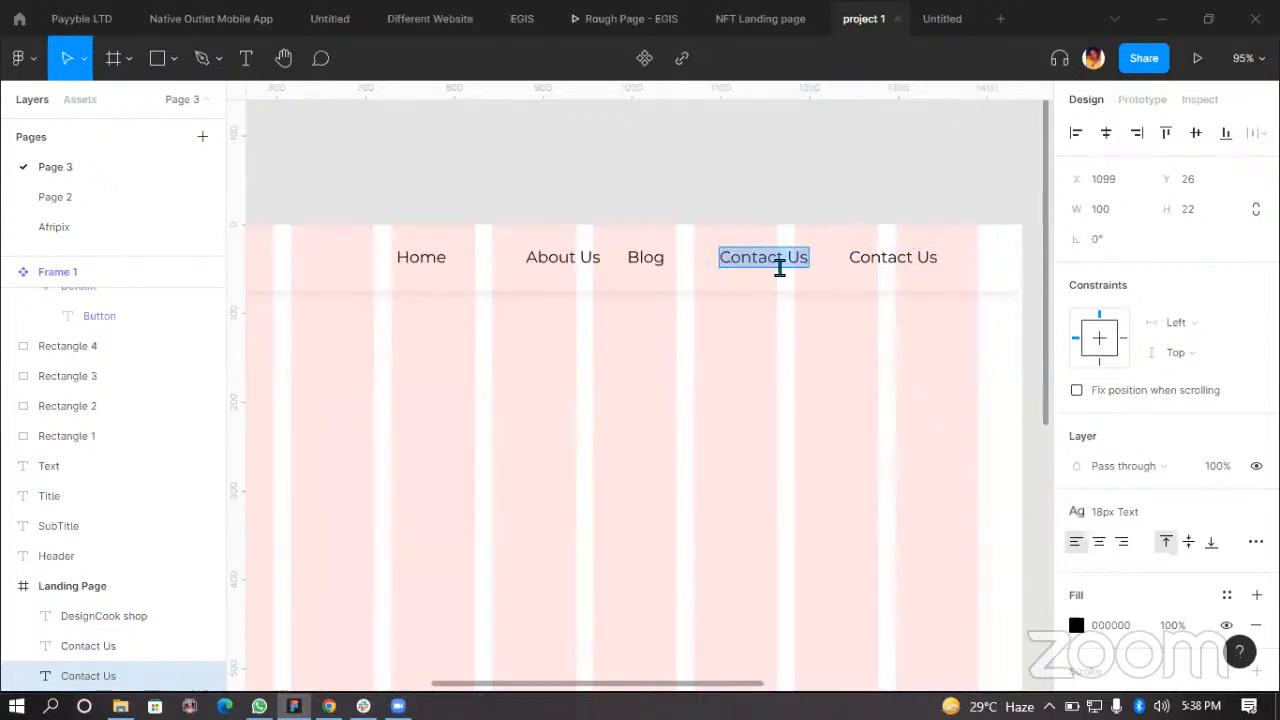
type("Ser")
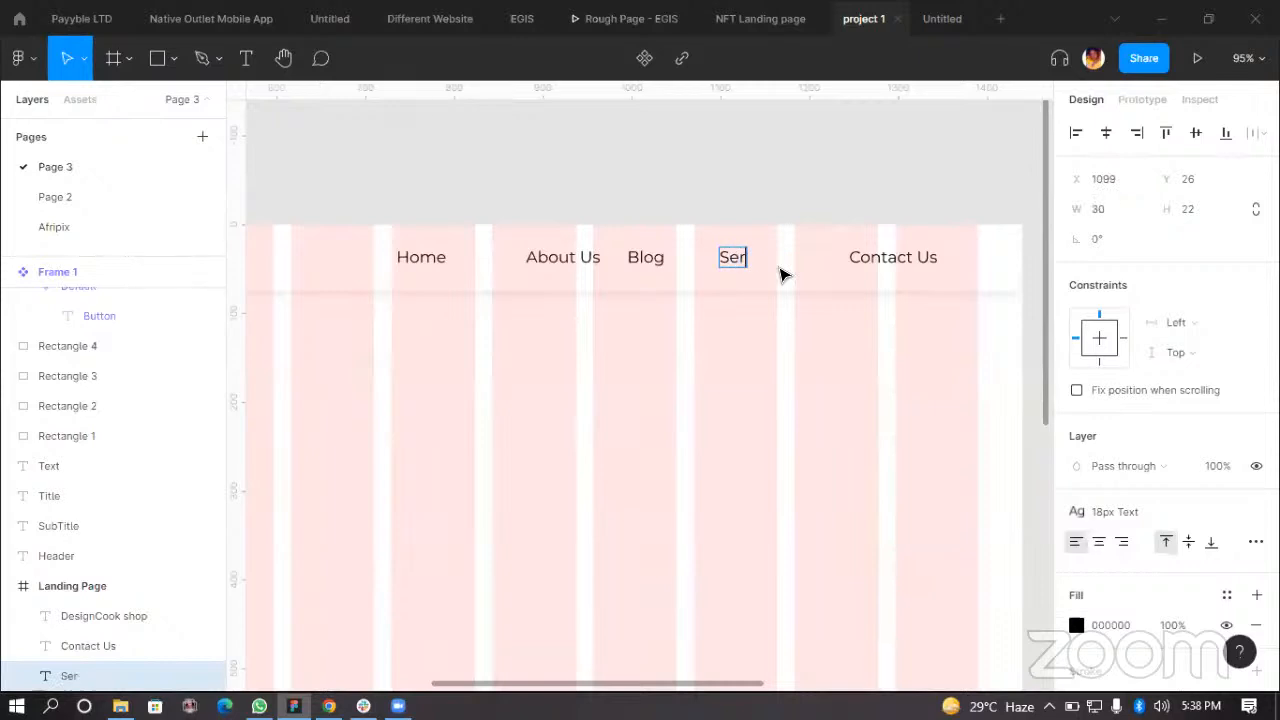
key("Escape")
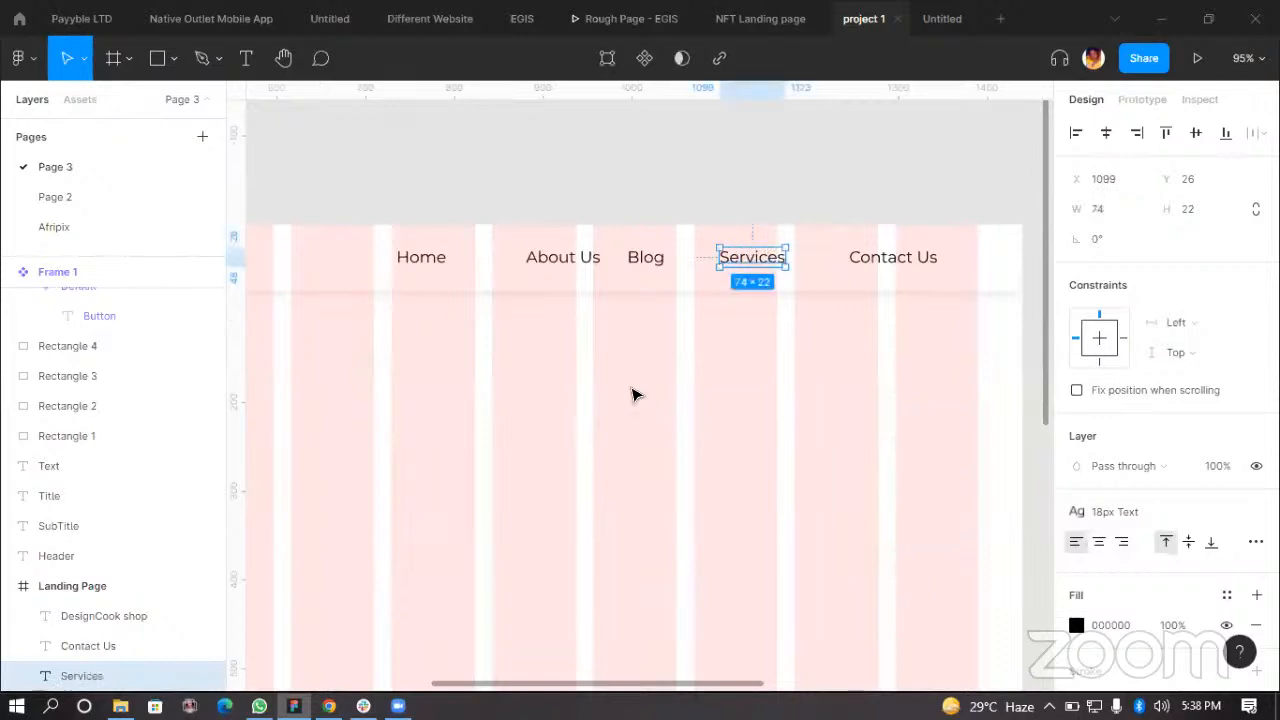
Step: Review the navigation labels and the logo across the top bar
scroll(574, 371, "down", 2)
scroll(865, 280, "up", 1)
left_click(865, 274)
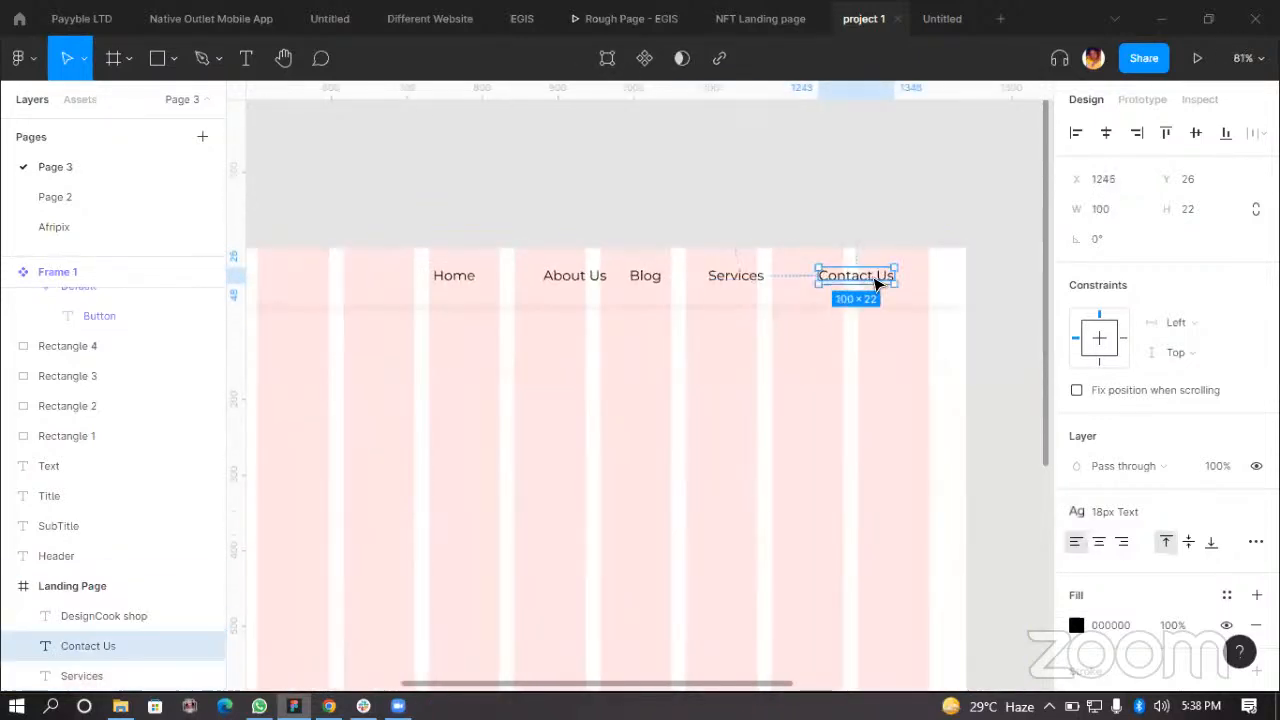
scroll(870, 300, "up", 5)
scroll(838, 350, "down", 5)
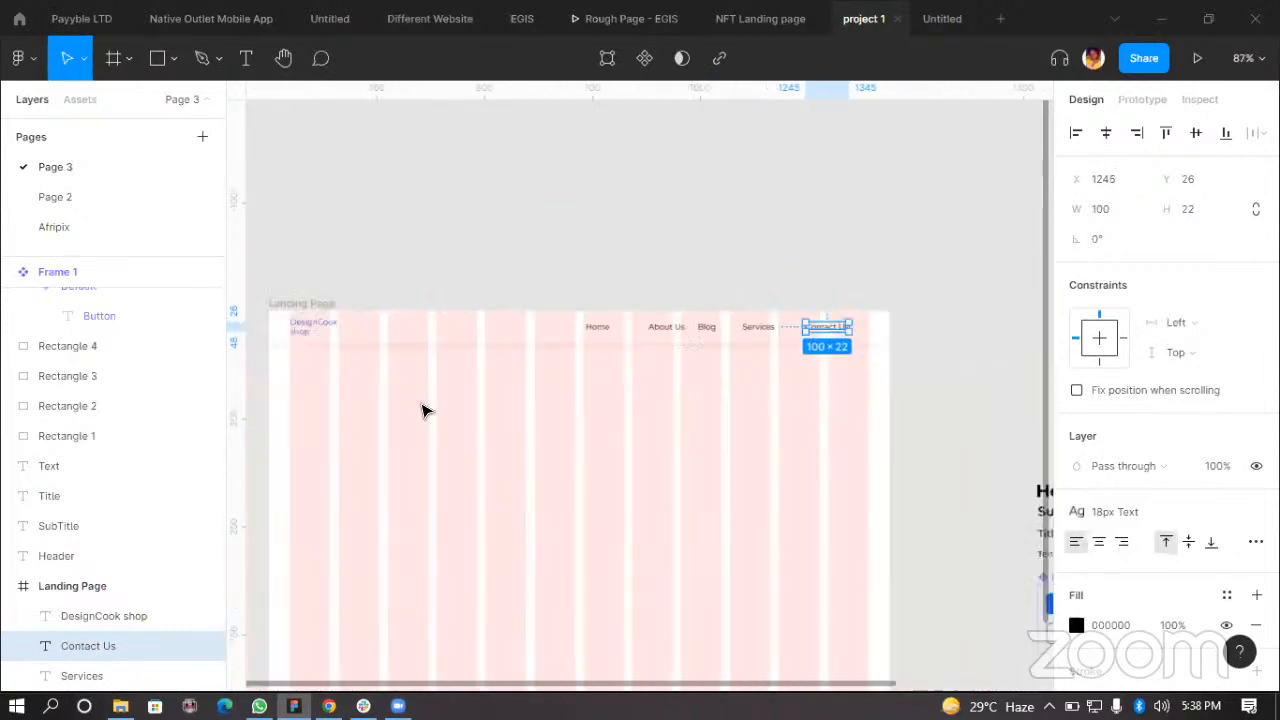
scroll(403, 333, "up", 2)
scroll(400, 340, "up", 5)
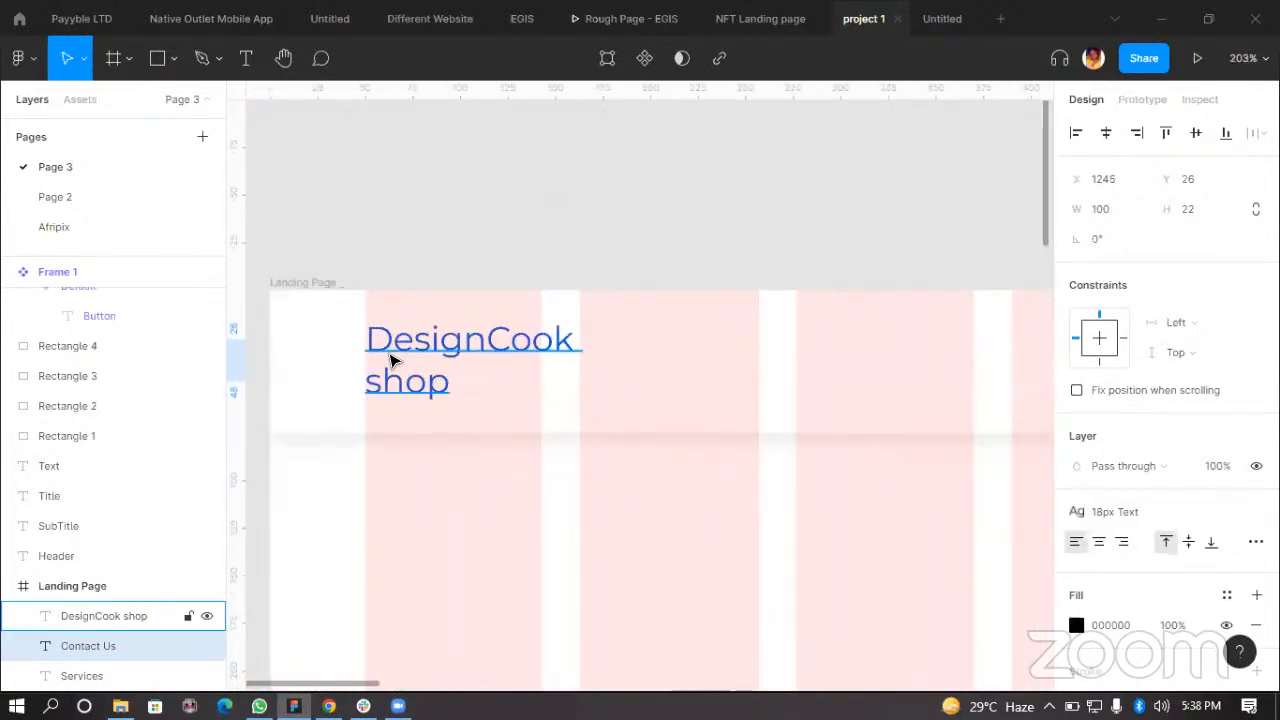
Step: Inspect the DesignCook shop logo's distances from the frame edges
left_click(392, 341)
scroll(400, 340, "up", 2)
left_click_drag(404, 331, 404, 331)
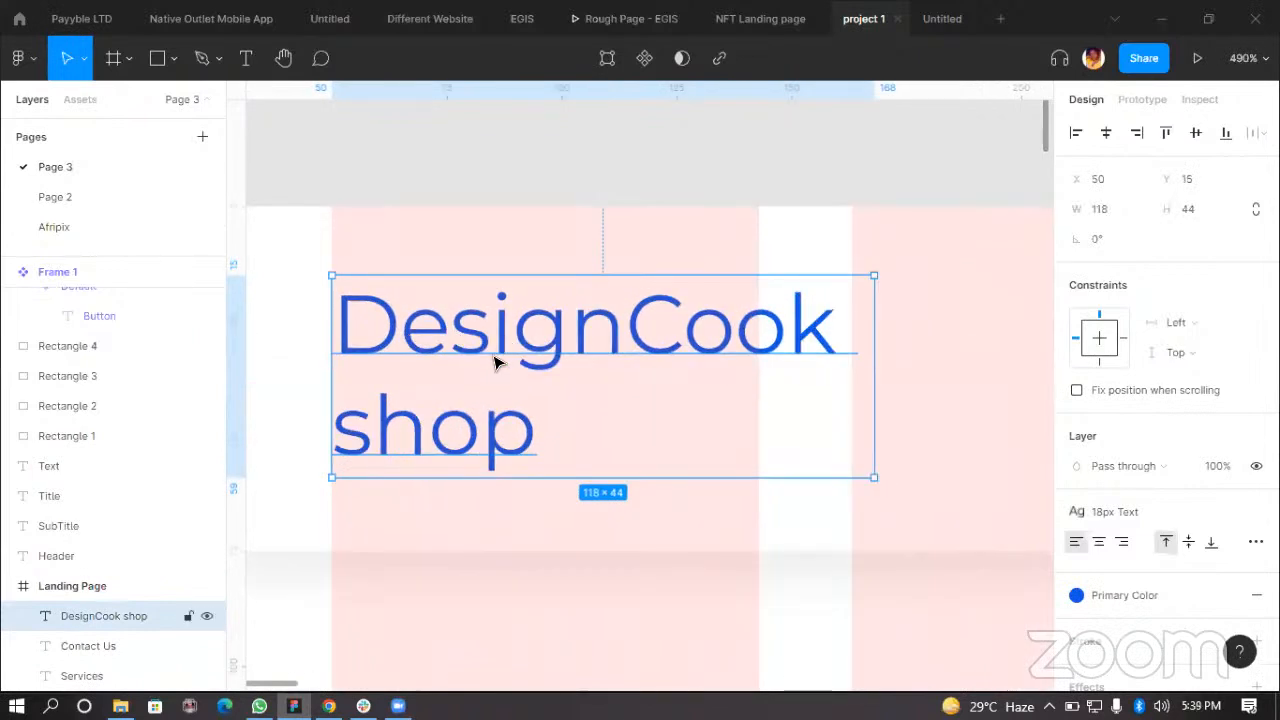
scroll(497, 360, "down", 5)
scroll(643, 357, "up", 1)
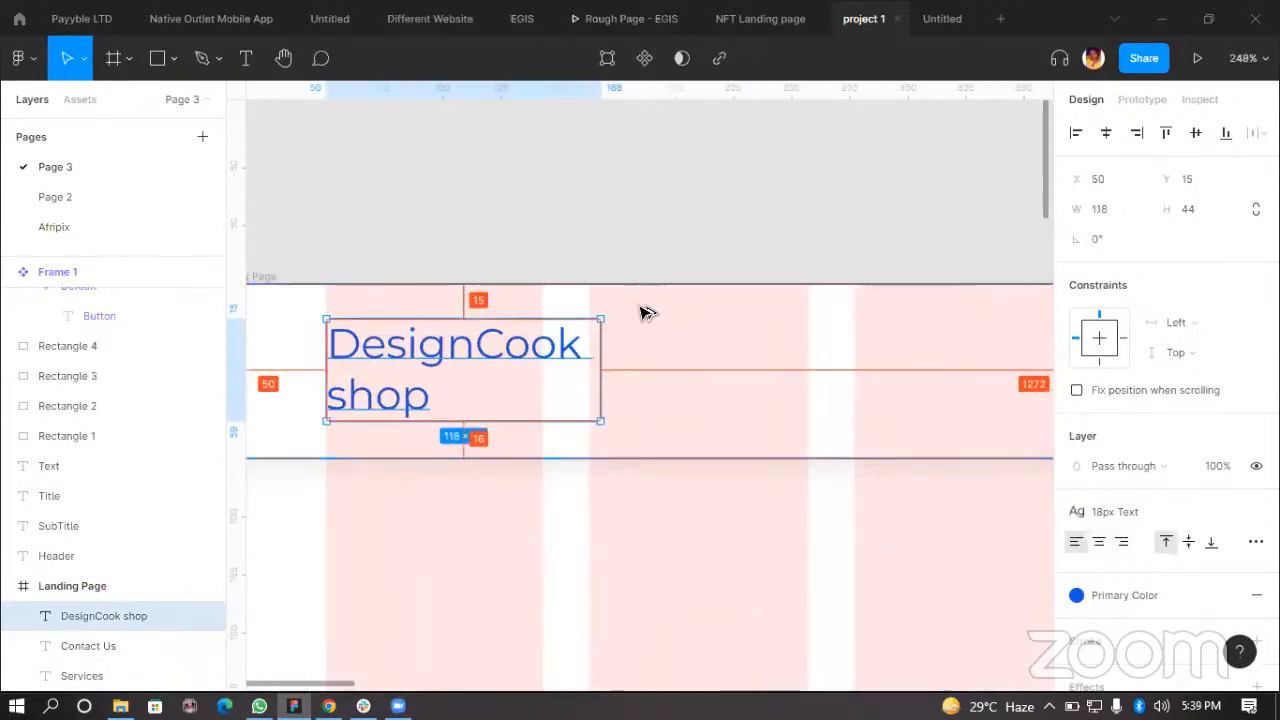
key("alt")
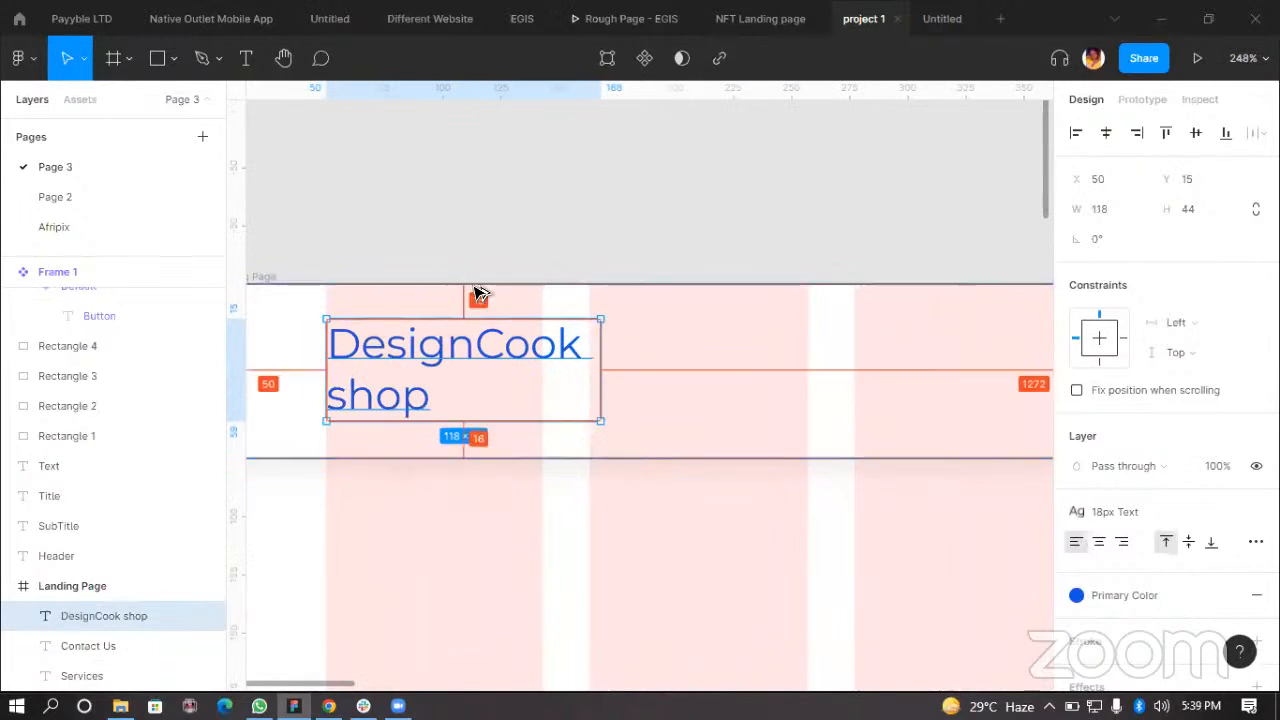
scroll(449, 346, "down", 3)
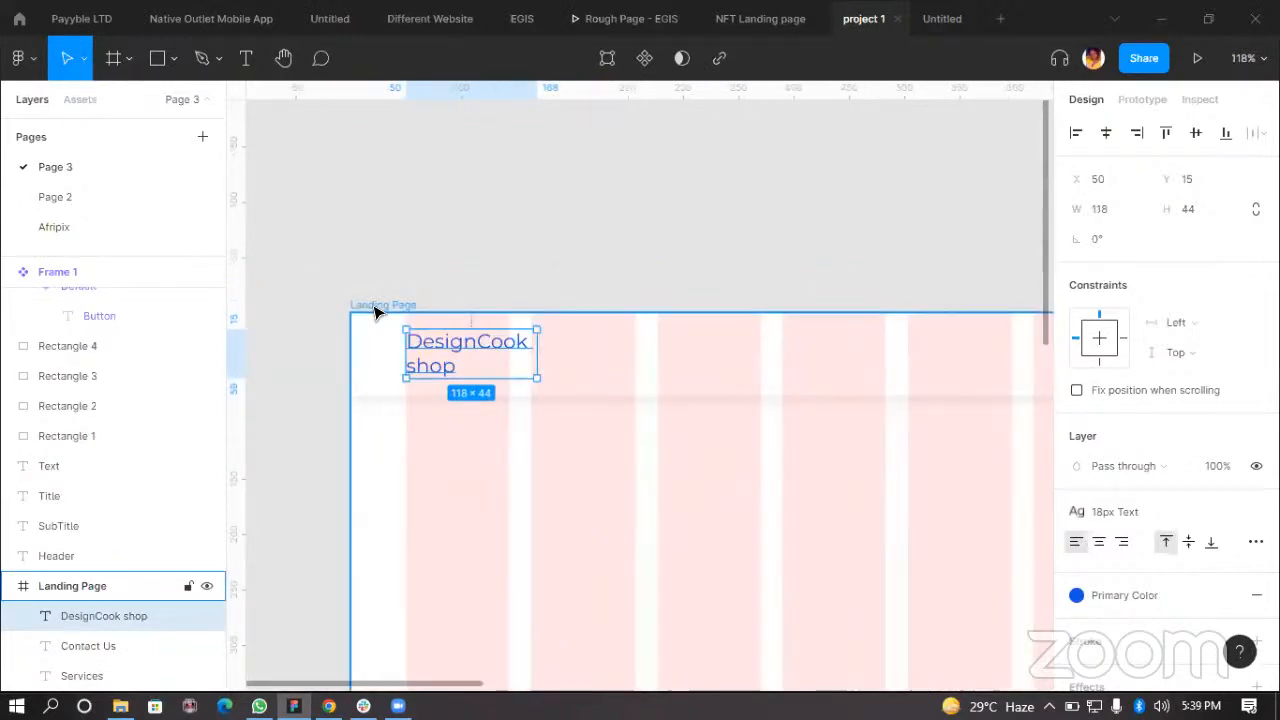
Step: Select the Landing Page frame and review its 12 count for web design grid style and navigation layout
key("shift+Return")
left_click(1077, 391)
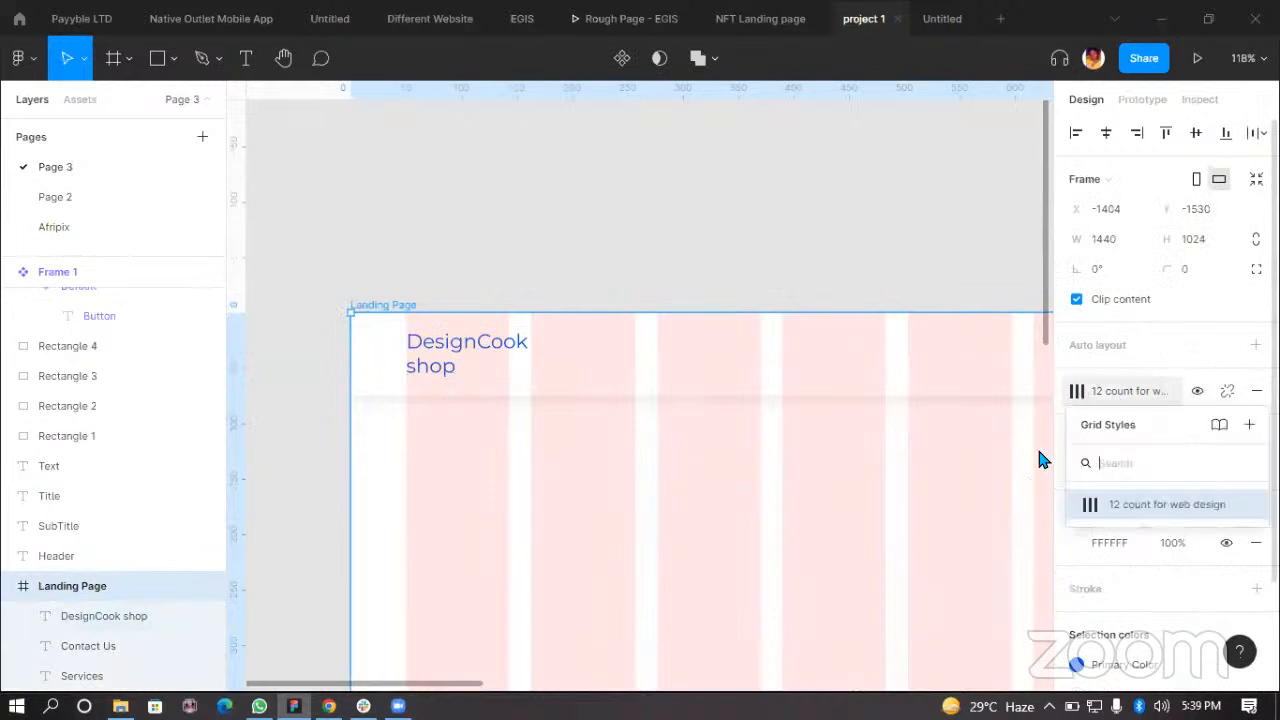
left_click(1143, 503)
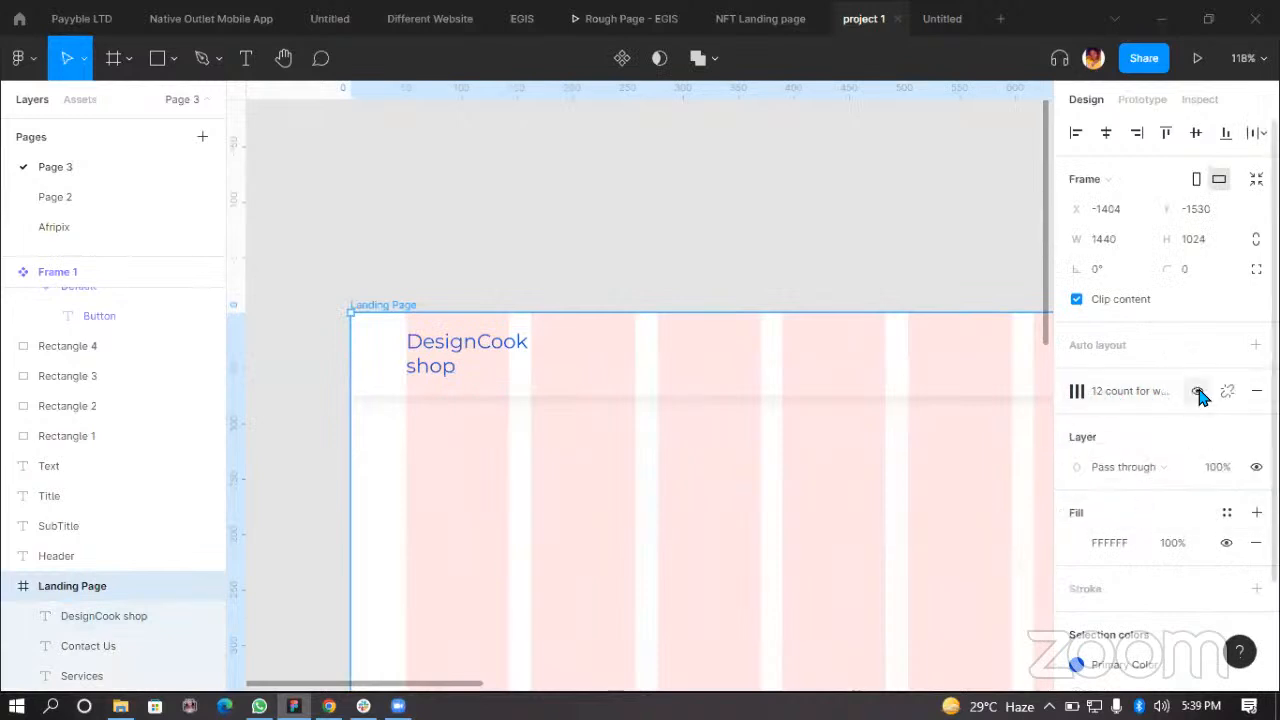
scroll(523, 329, "down", 4)
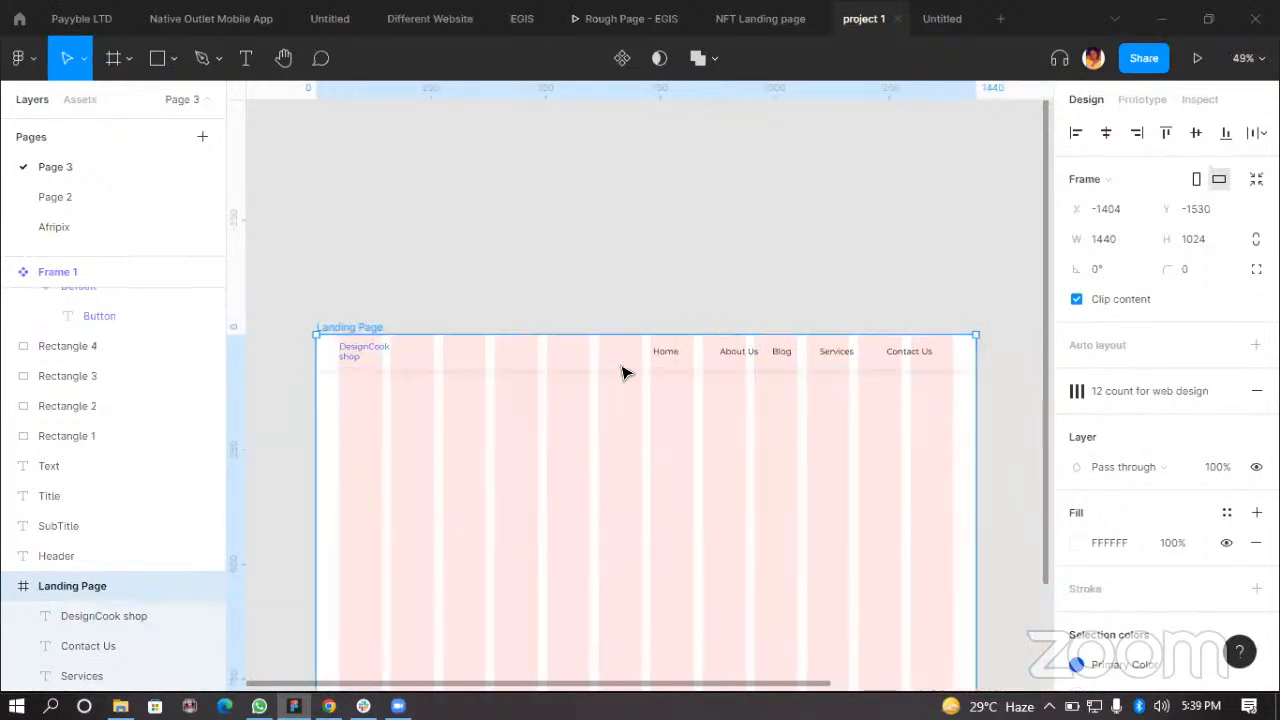
scroll(730, 362, "up", 2)
scroll(635, 370, "down", 2)
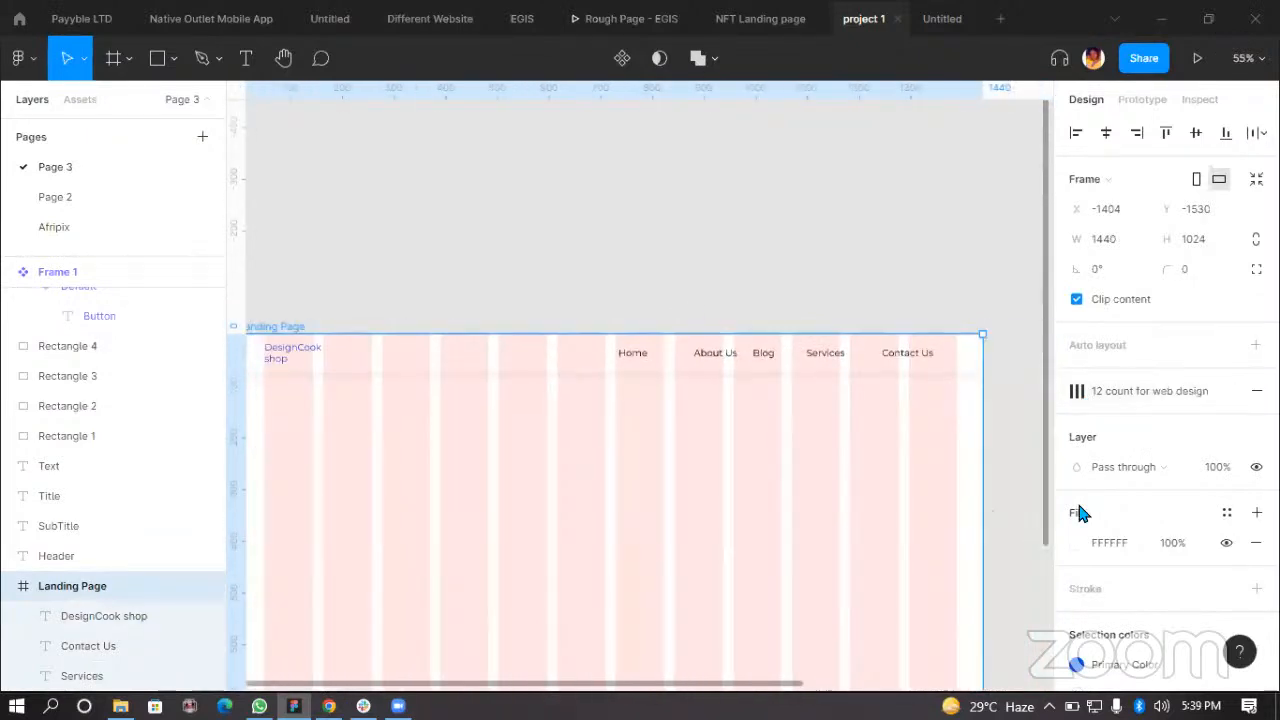
scroll(360, 397, "up", 2)
scroll(350, 355, "left", 2)
scroll(600, 355, "right", 5)
scroll(765, 350, "up", 1)
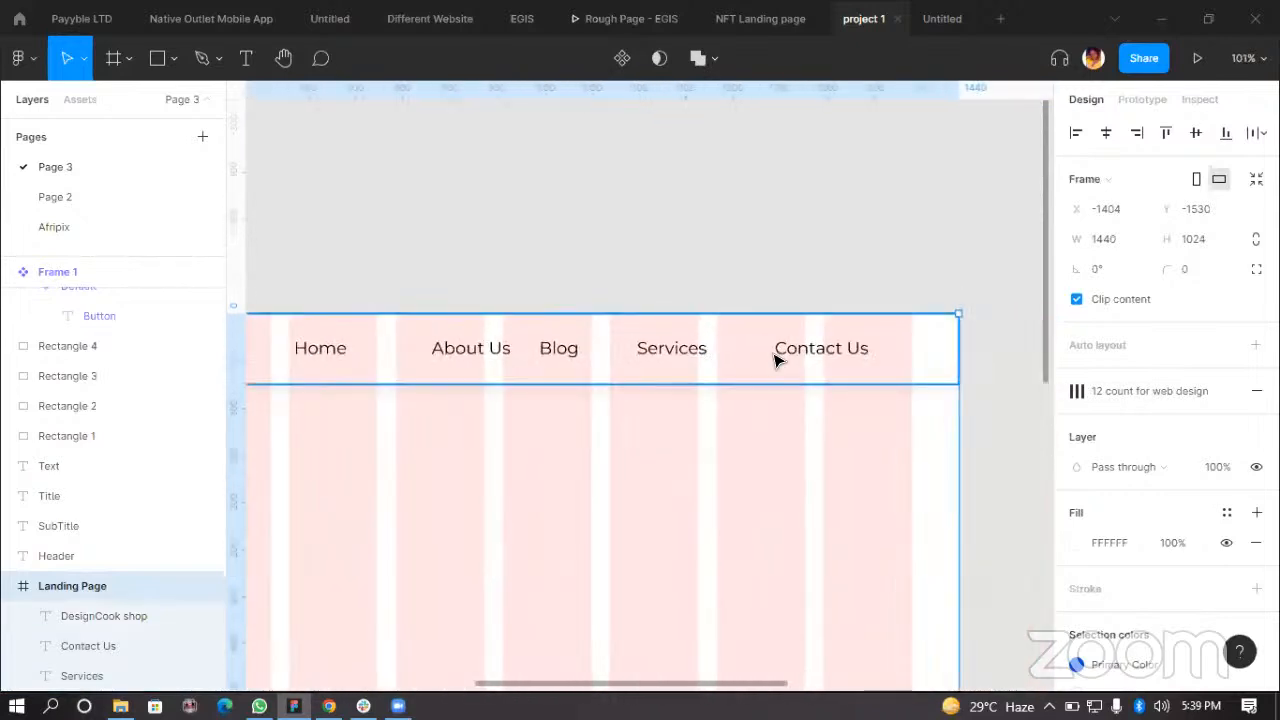
Step: Move the Contact Us label right to X 1291
left_click(833, 355)
scroll(830, 352, "up", 2)
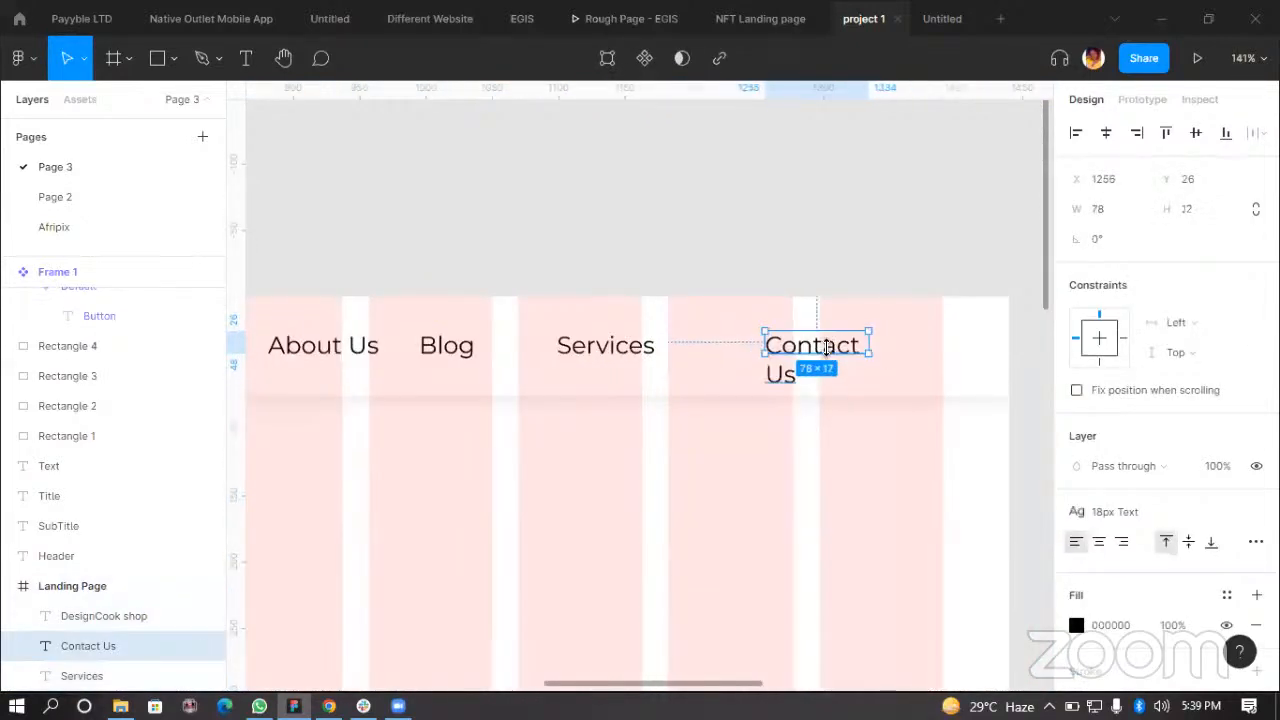
left_click_drag(829, 343, 896, 348)
scroll(799, 350, "down", 3)
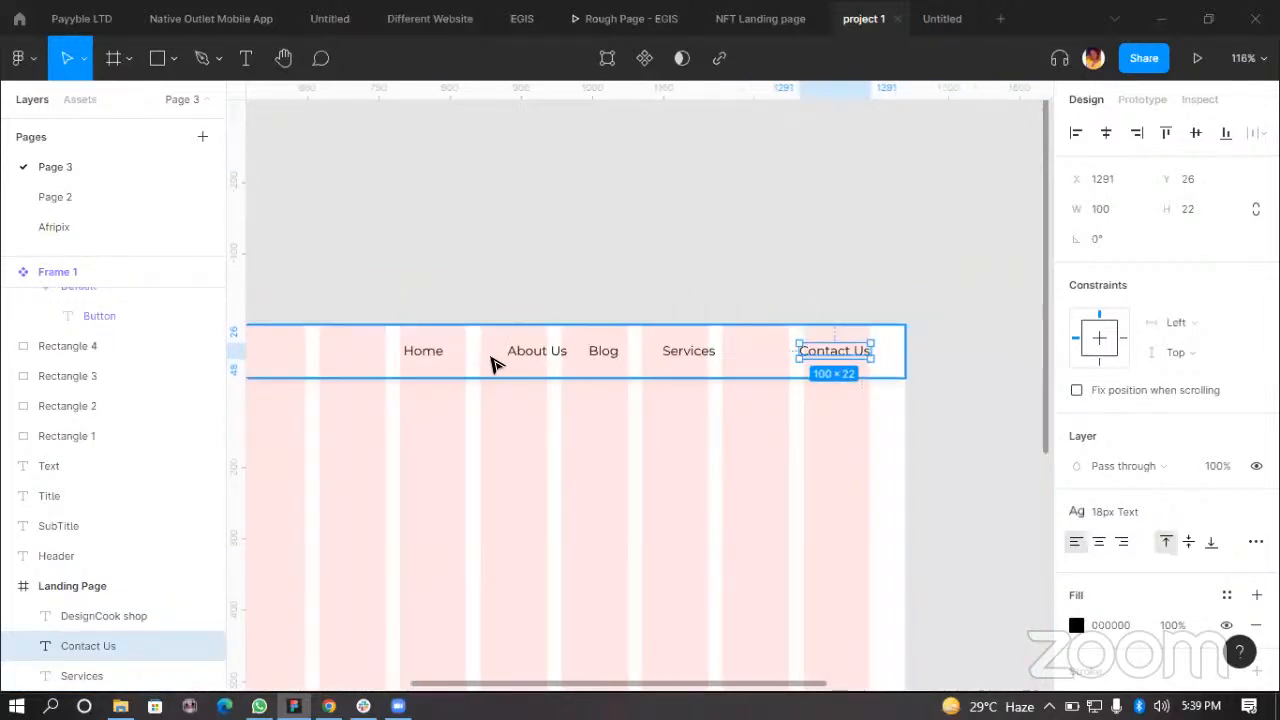
Step: Select the Home, About Us, Blog, Services and Contact Us labels and distribute their horizontal spacing evenly
scroll(474, 366, "down", 4)
scroll(580, 350, "up", 2)
scroll(745, 374, "down", 1)
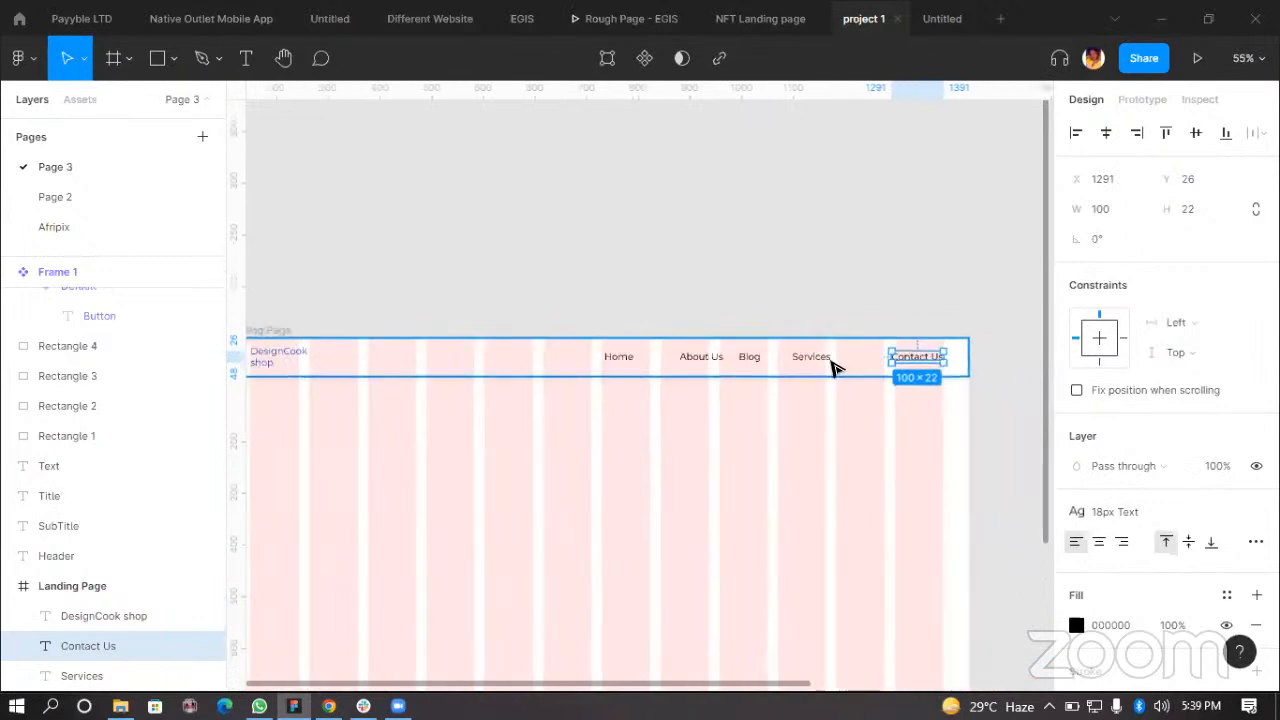
scroll(877, 363, "up", 4)
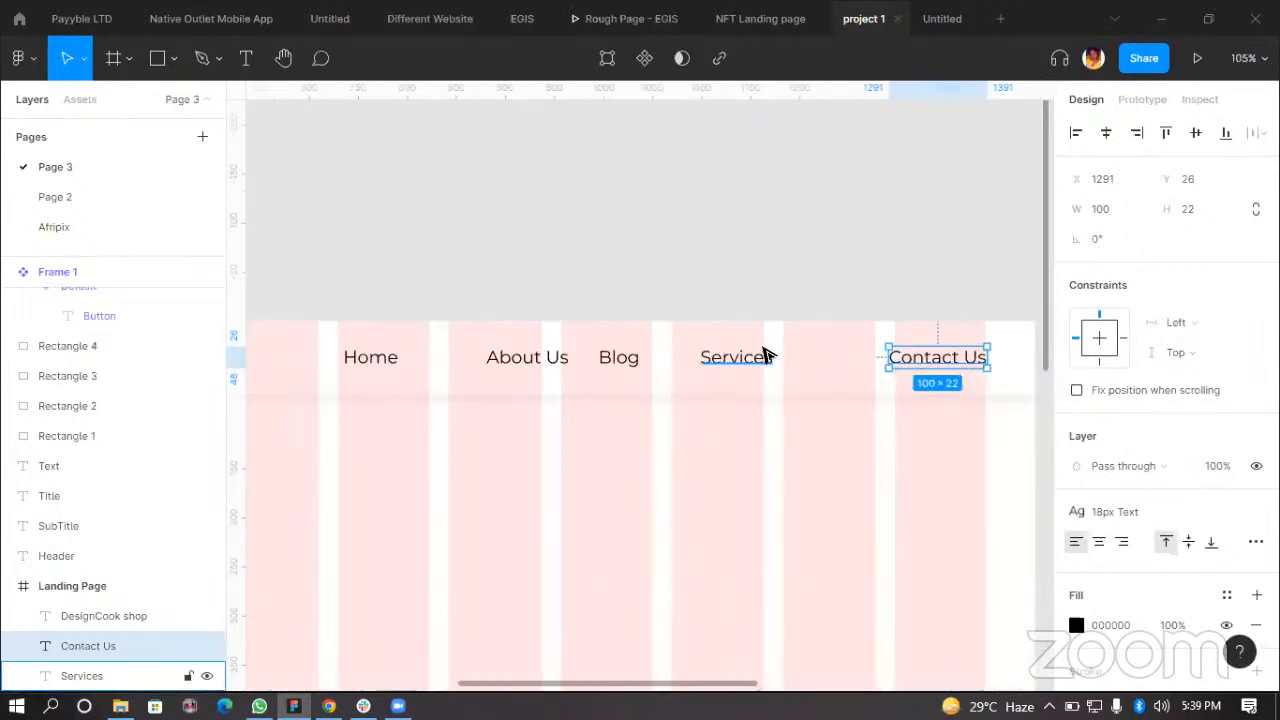
scroll(314, 366, "up", 3)
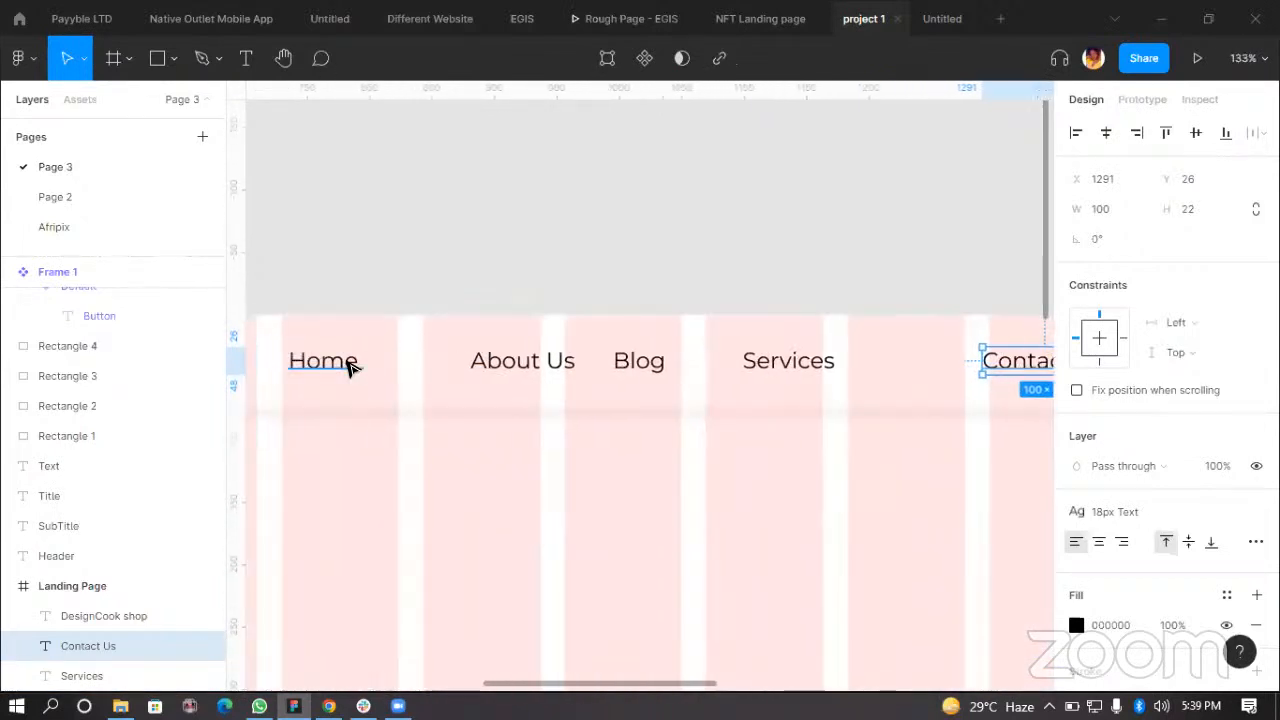
left_click(350, 364, "shift")
left_click(556, 363, "shift")
left_click(643, 365, "shift")
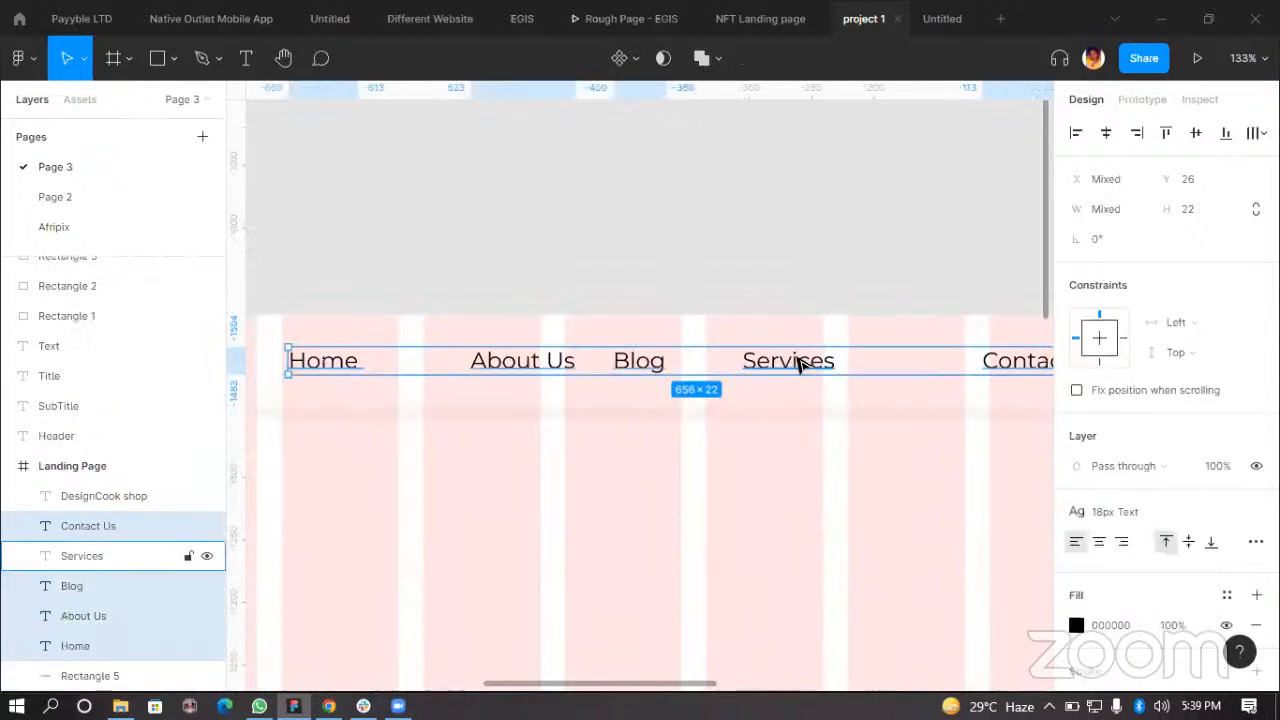
left_click(790, 363, "shift")
scroll(750, 400, "down", 2)
scroll(750, 400, "down", 2)
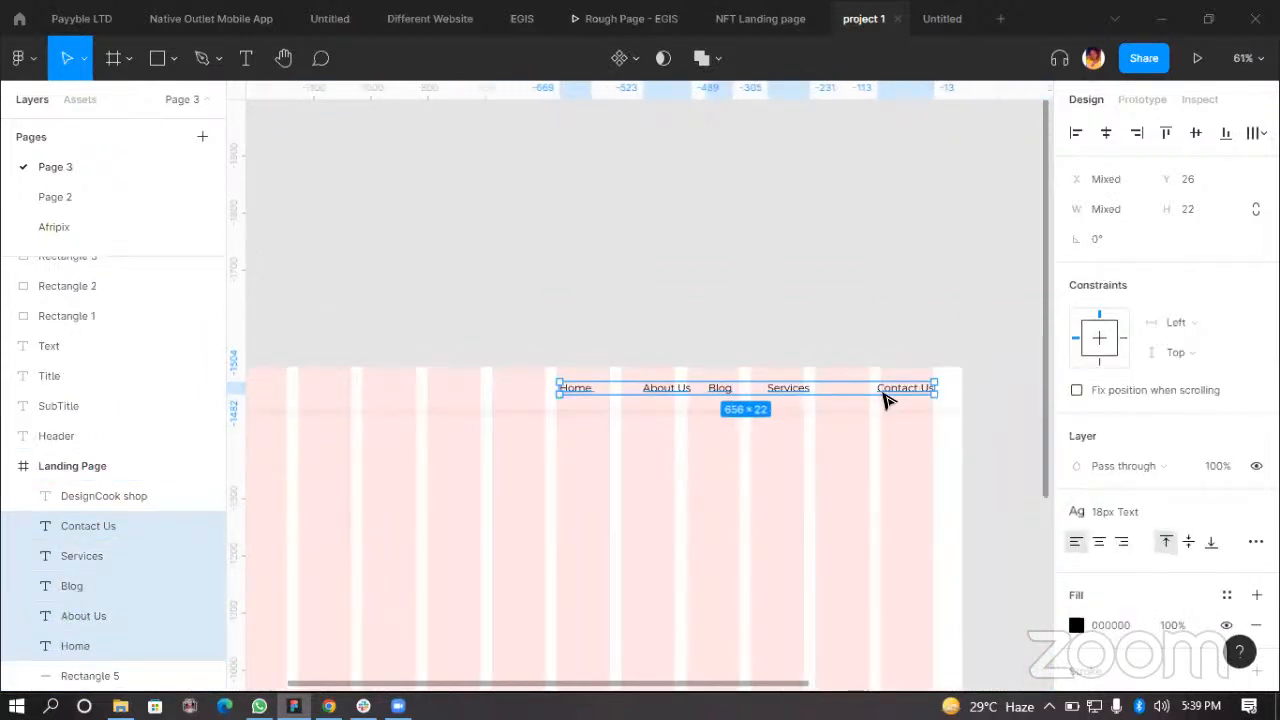
scroll(885, 400, "up", 2)
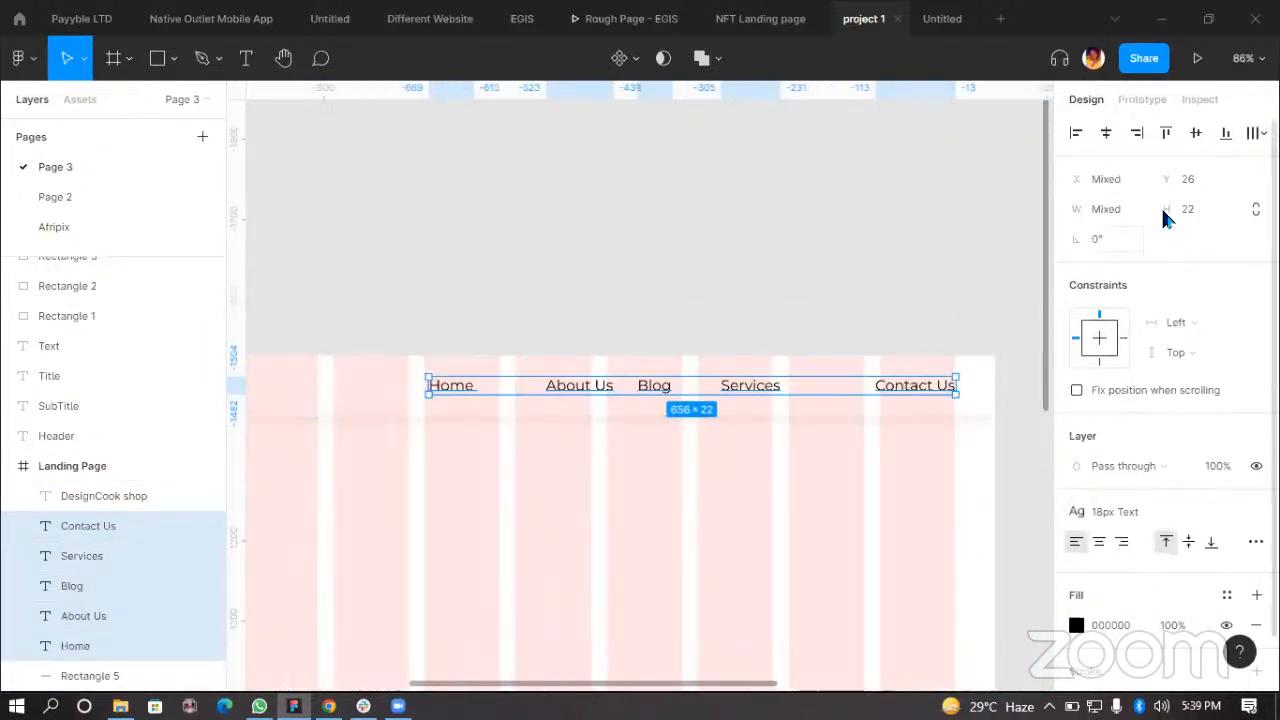
left_click(1254, 134)
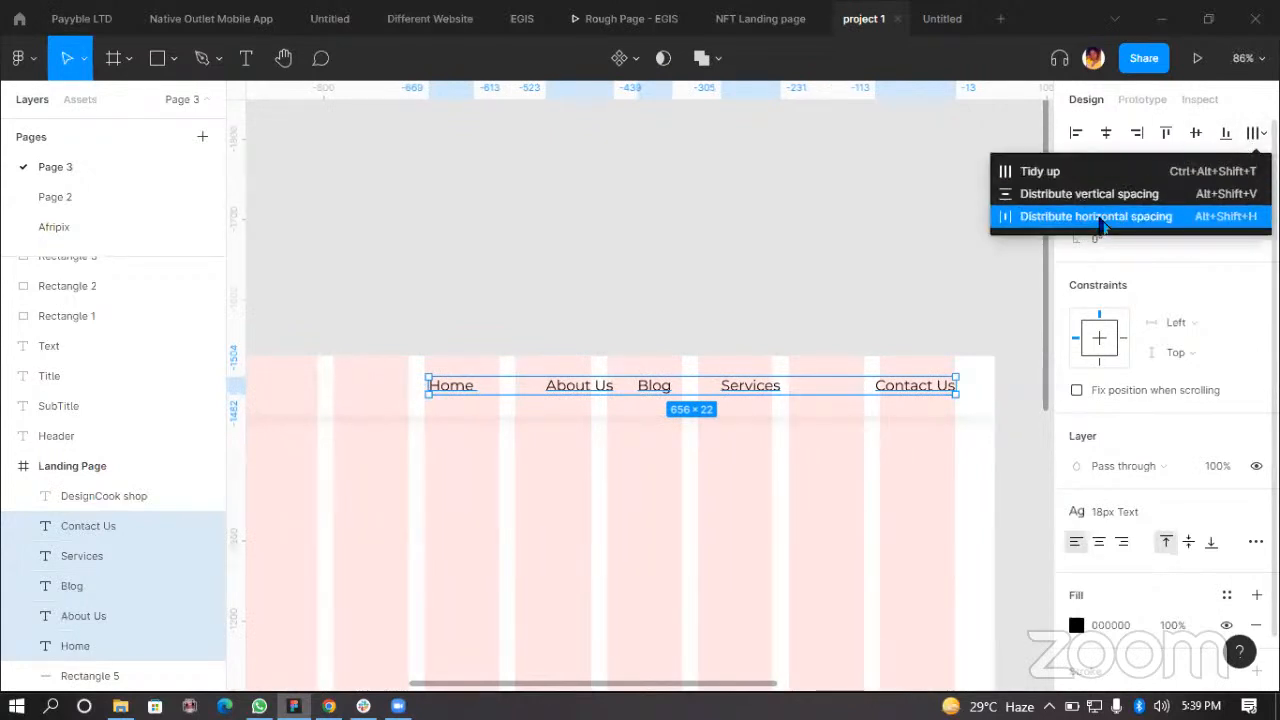
left_click(1100, 217)
Step: Check the spacing between the About Us, Blog and Contact Us labels
left_click(585, 386)
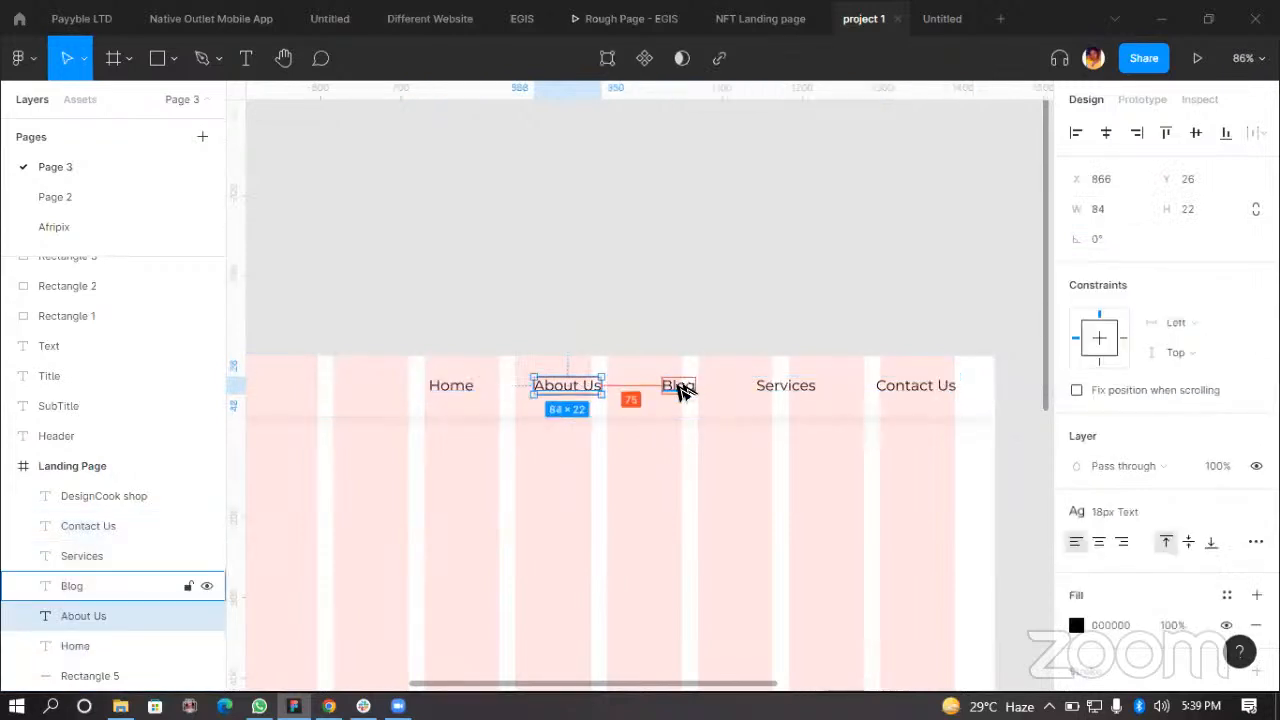
left_click(677, 391)
key("alt")
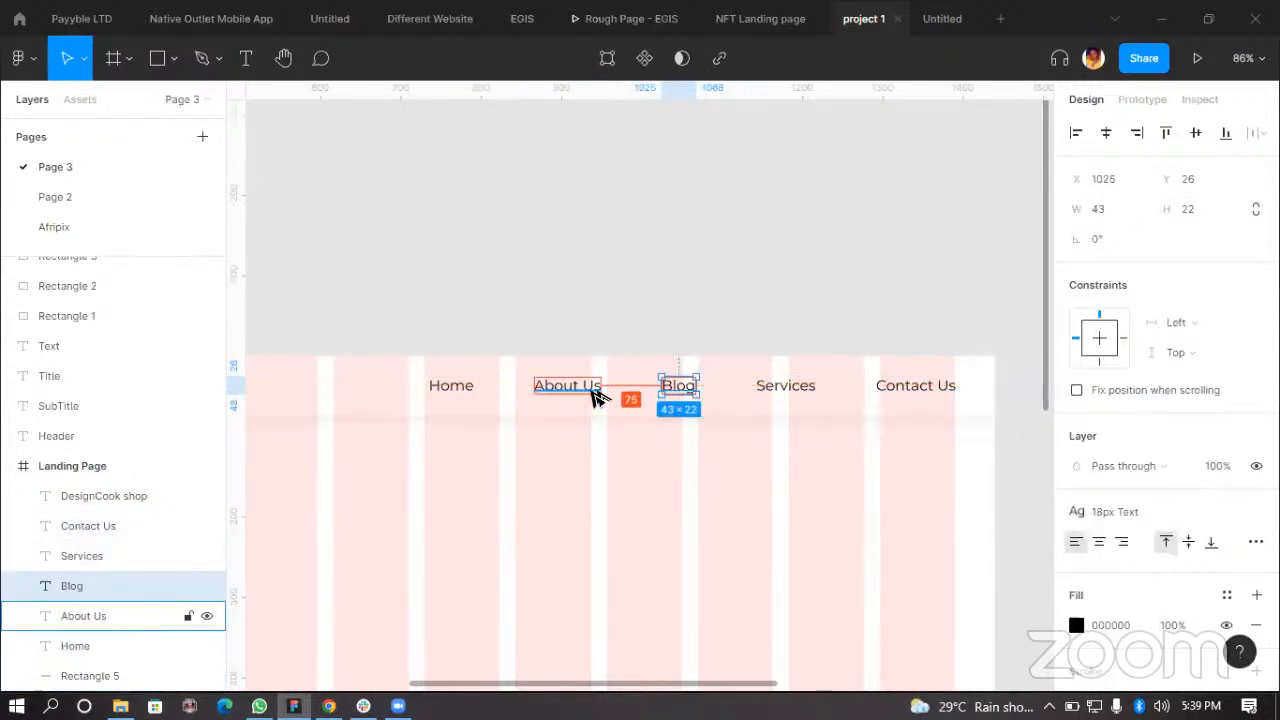
left_click(877, 391)
left_click(817, 292)
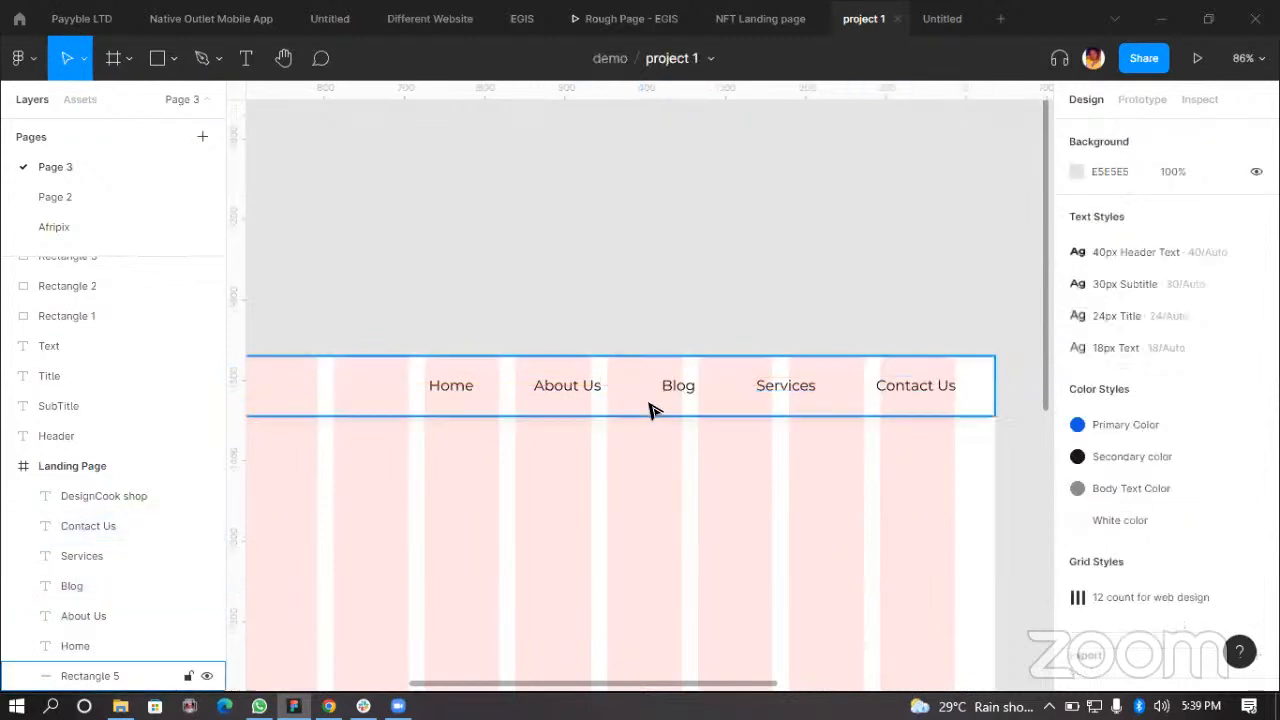
Step: Select the logo, navigation labels and divider line and wrap them in a new 1440 × 75 frame
scroll(446, 451, "down", 5, "ctrl")
left_click(351, 405)
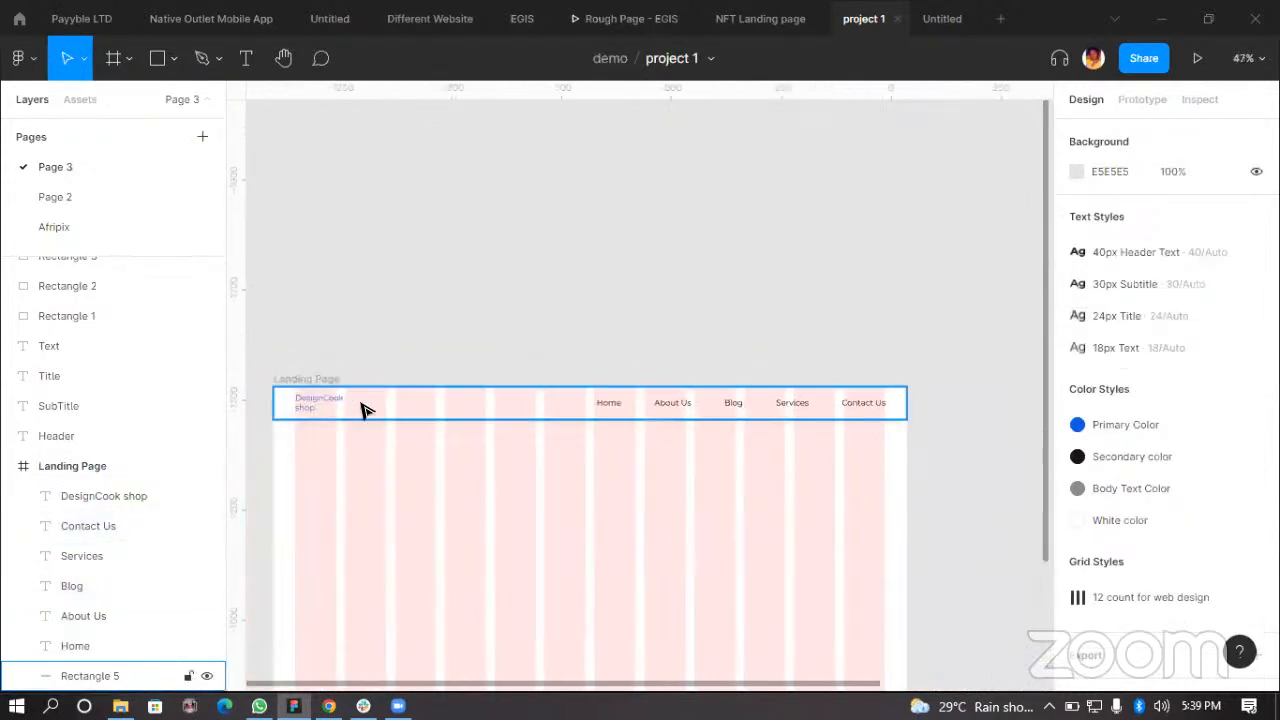
scroll(410, 410, "up", 1)
left_click(409, 434)
scroll(560, 325, "left", 2)
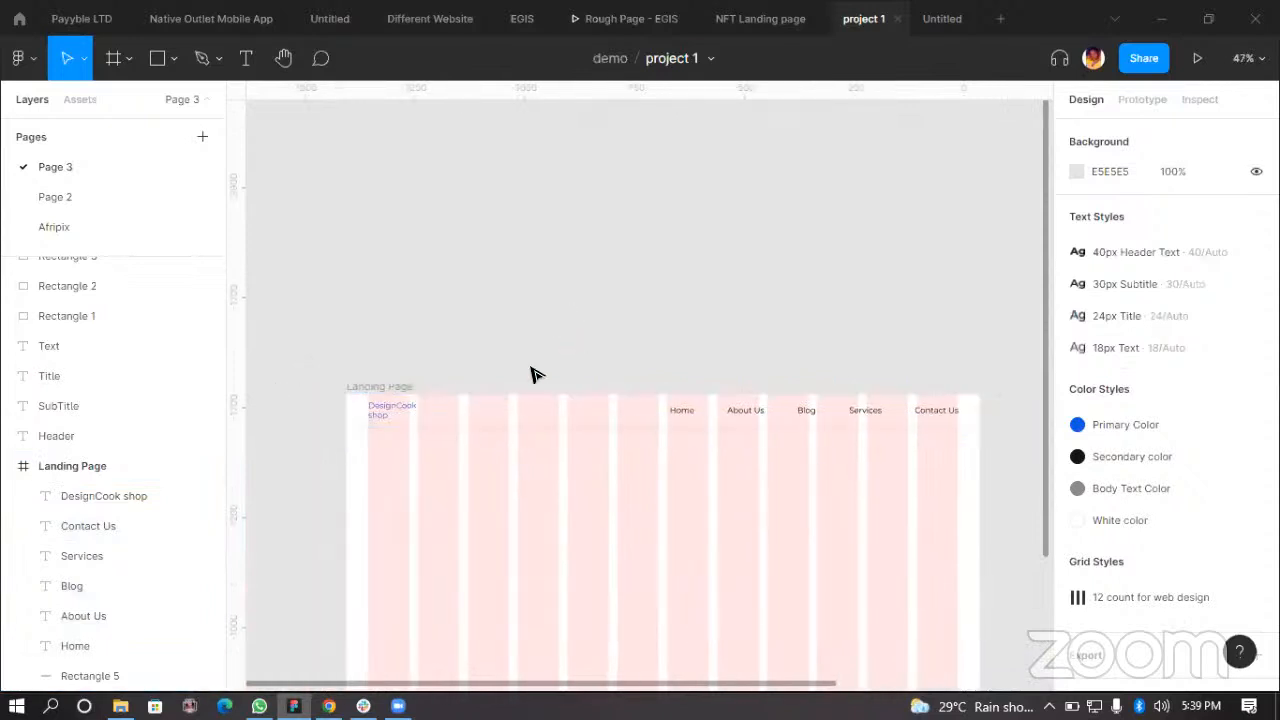
left_click(585, 423)
left_click(571, 268)
scroll(520, 357, "up", 3, "ctrl")
scroll(330, 390, "down", 2, "ctrl")
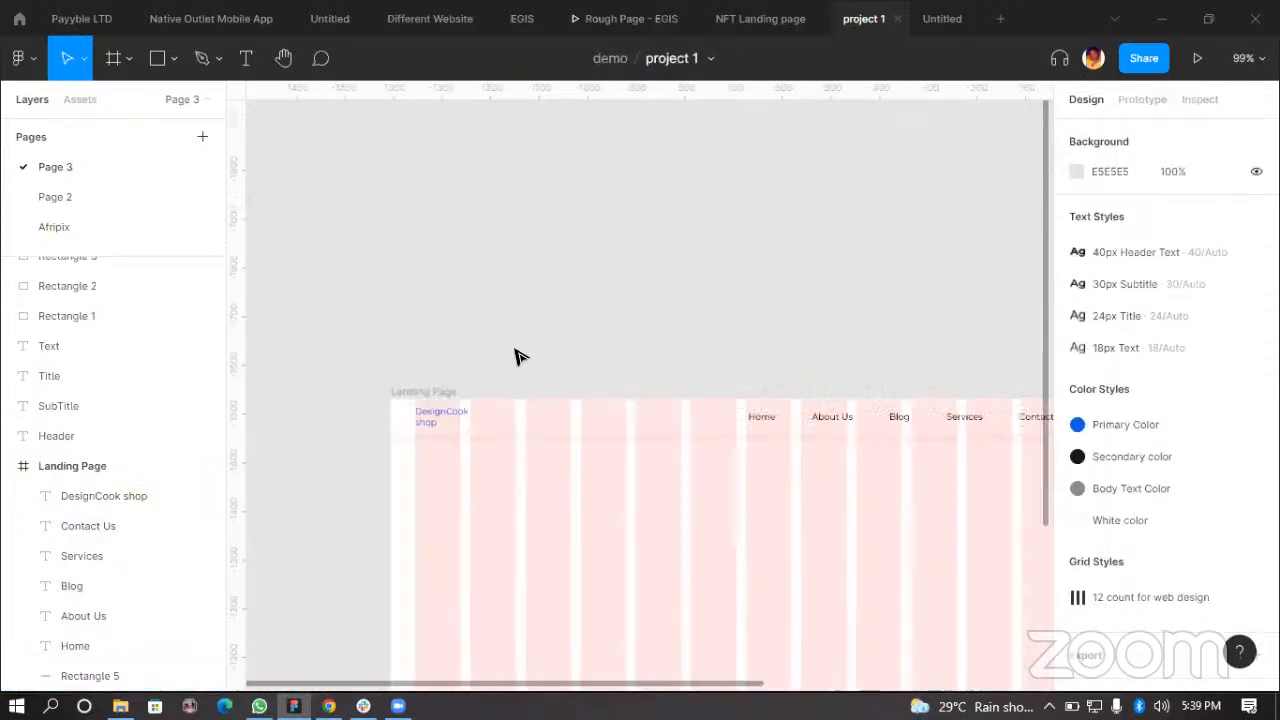
left_click_drag(343, 373, 838, 455)
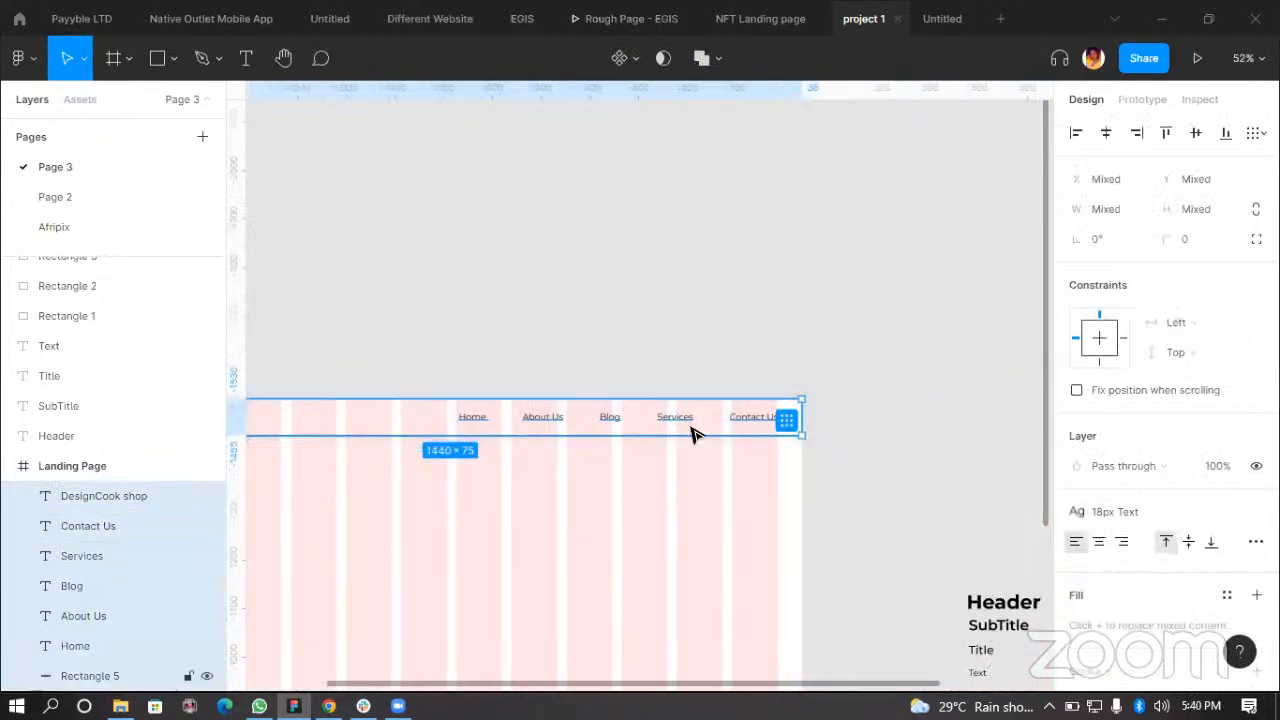
right_click(497, 428)
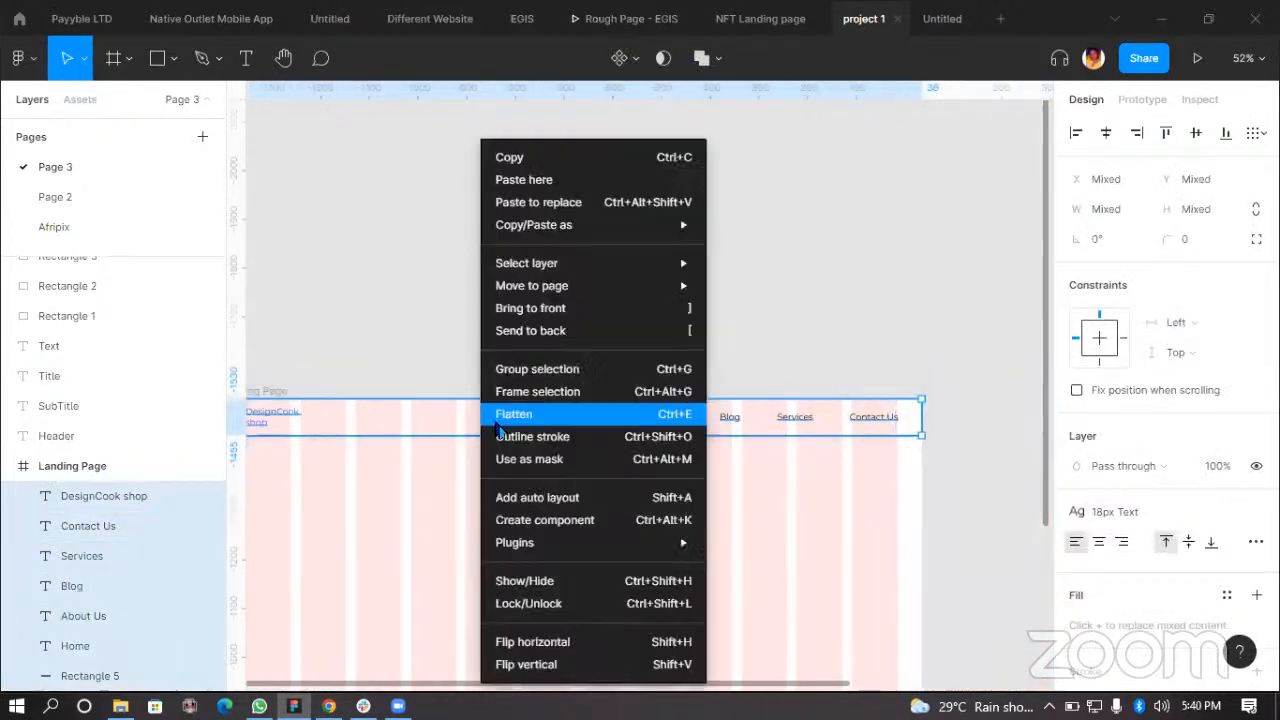
left_click(565, 395)
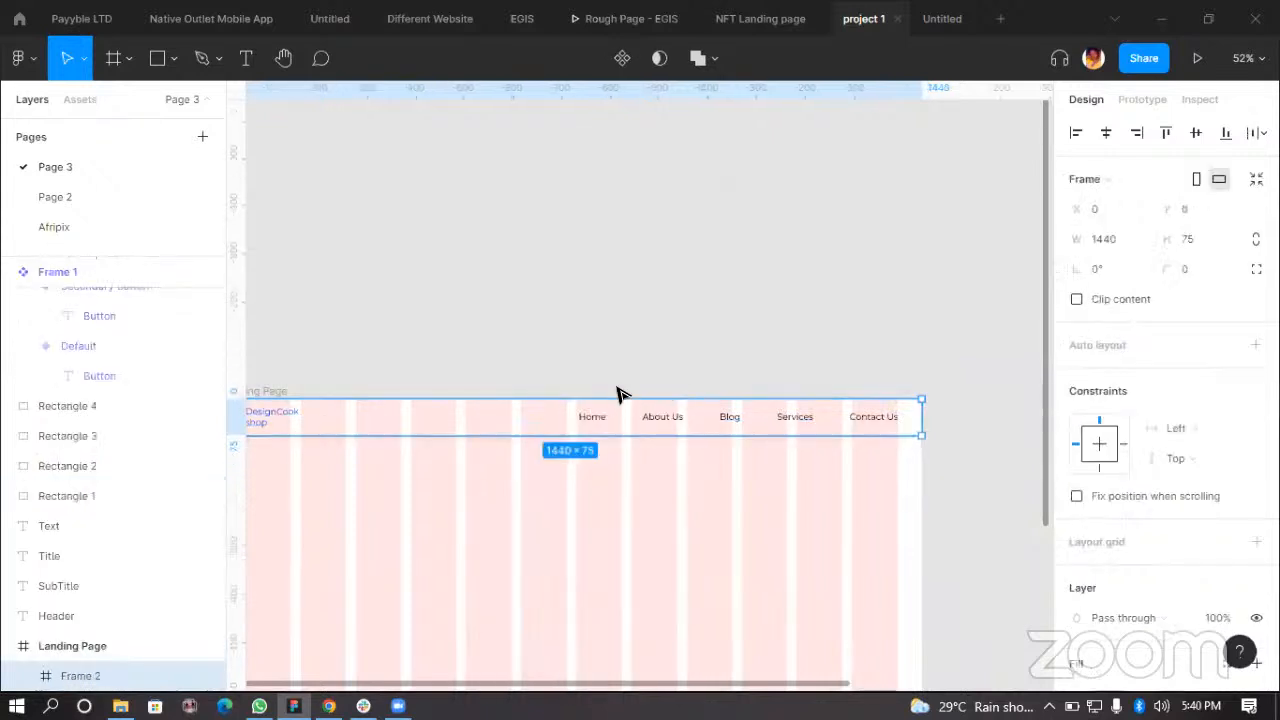
Step: Hide and then show the Landing Page layout grid to preview the navigation bar
left_click(531, 311)
scroll(645, 338, "down", 3)
left_click(463, 362)
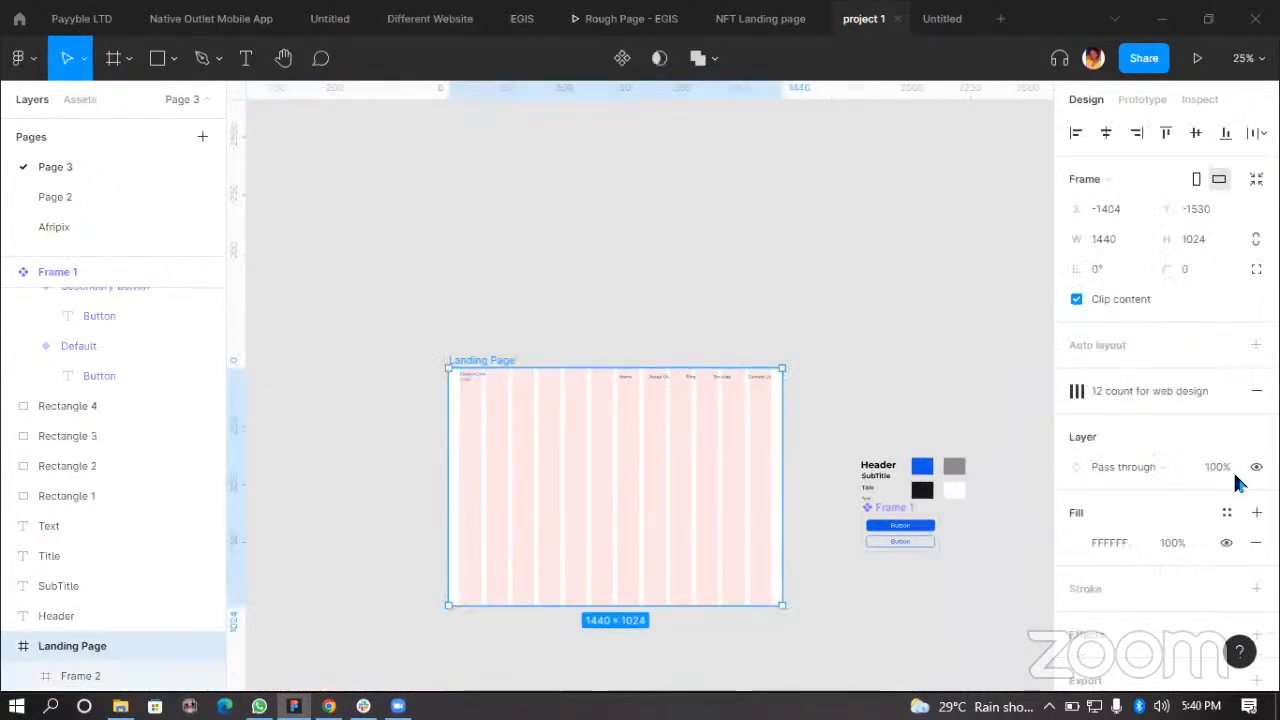
left_click(1197, 391)
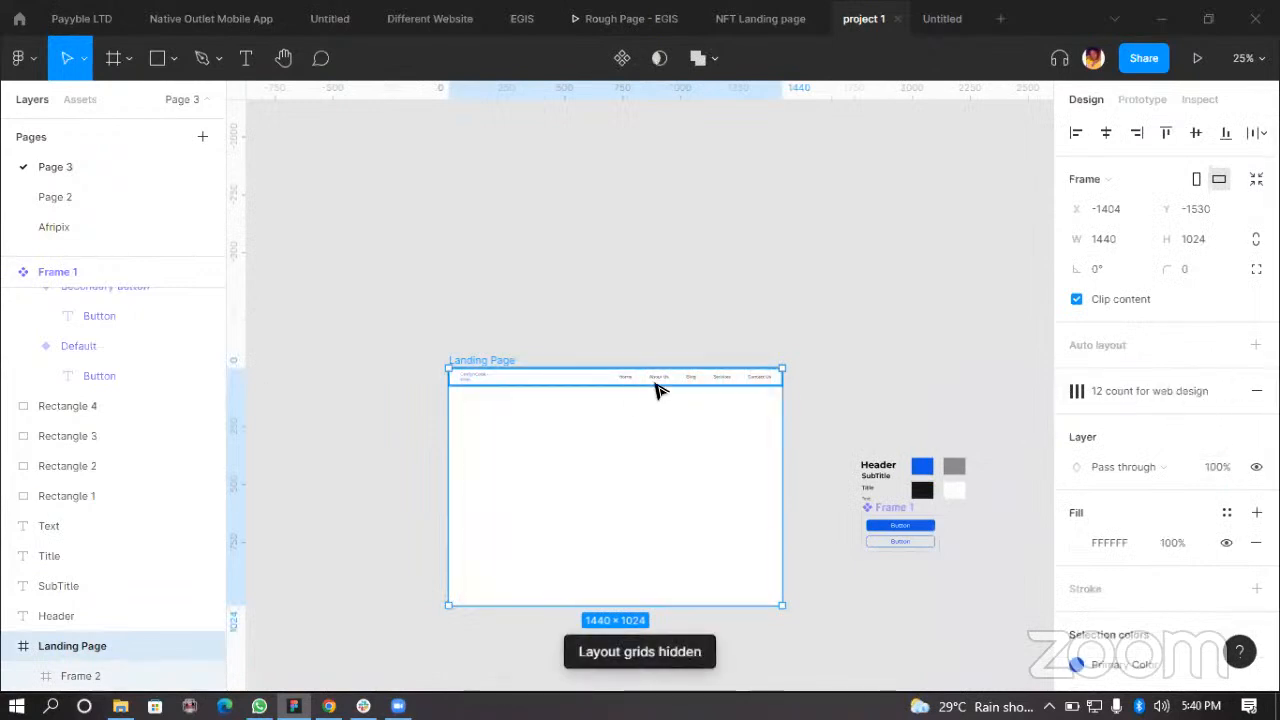
scroll(655, 390, "up", 5)
scroll(650, 395, "down", 2)
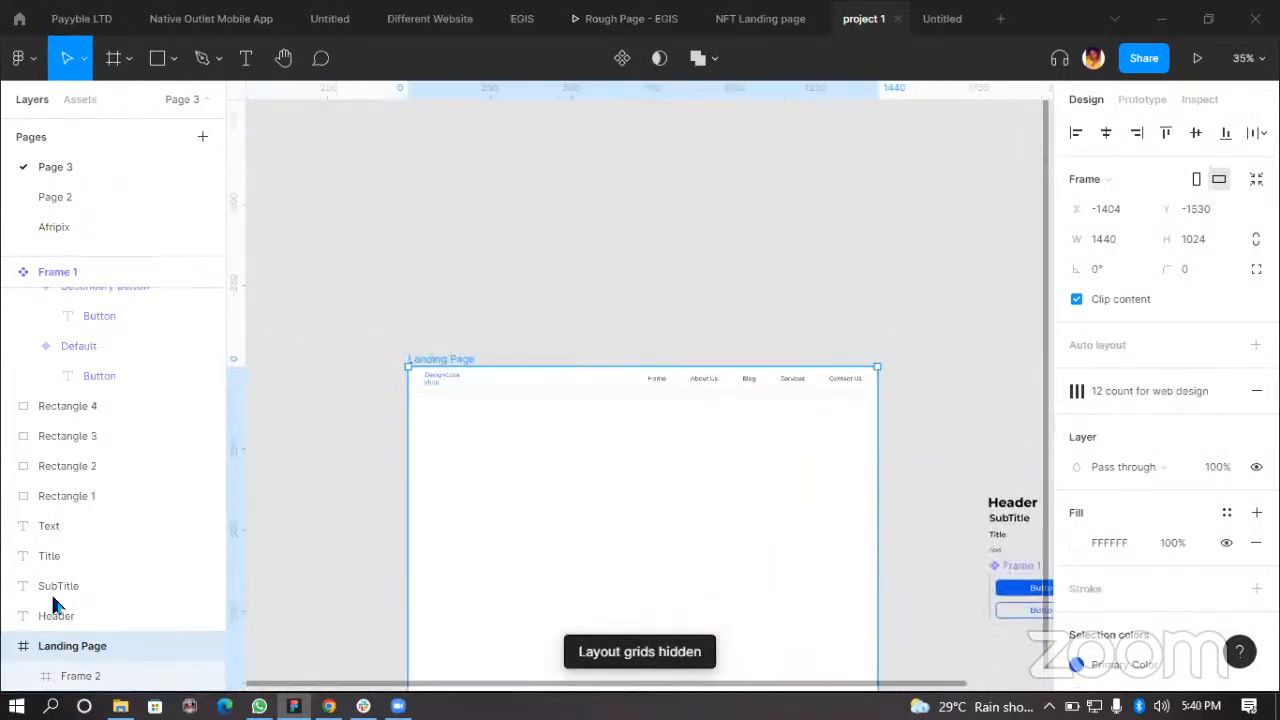
left_click(1197, 391)
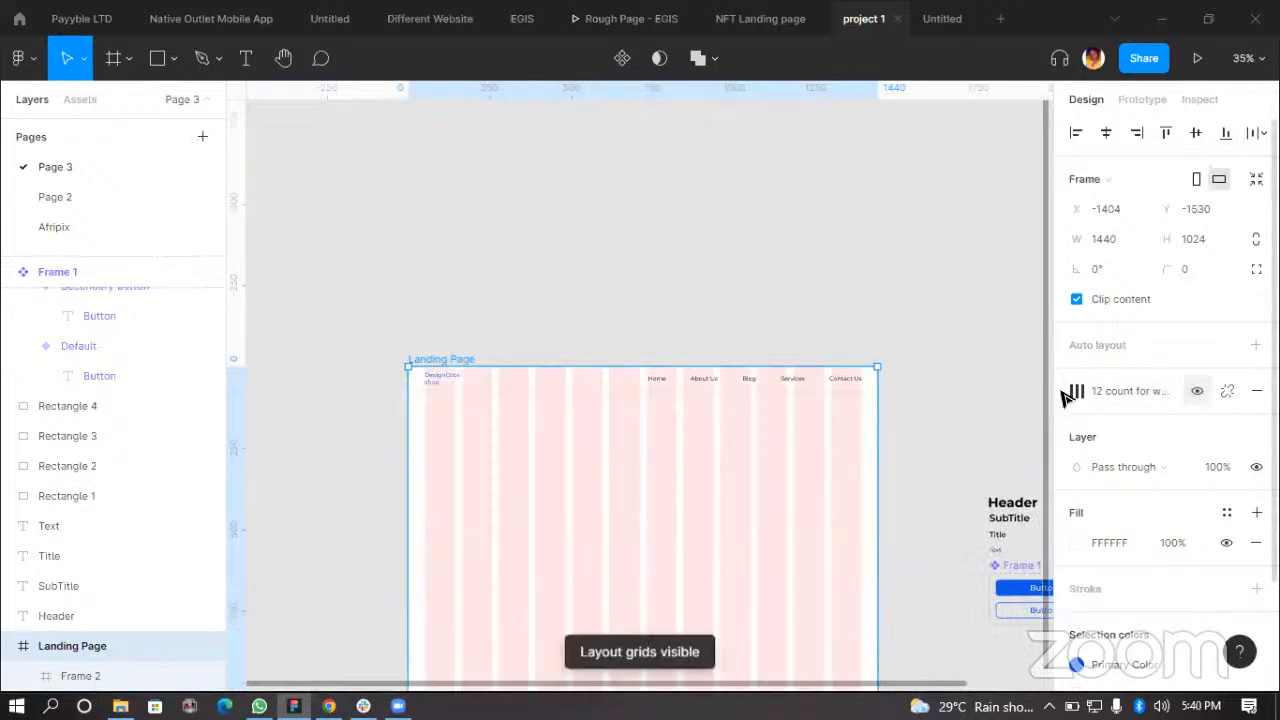
left_click(651, 291)
Step: Draw a full-width rectangle about 1440 × 363 just below the navigation bar inside the Landing Page frame
scroll(795, 380, "down", 2)
scroll(466, 300, "up", 4)
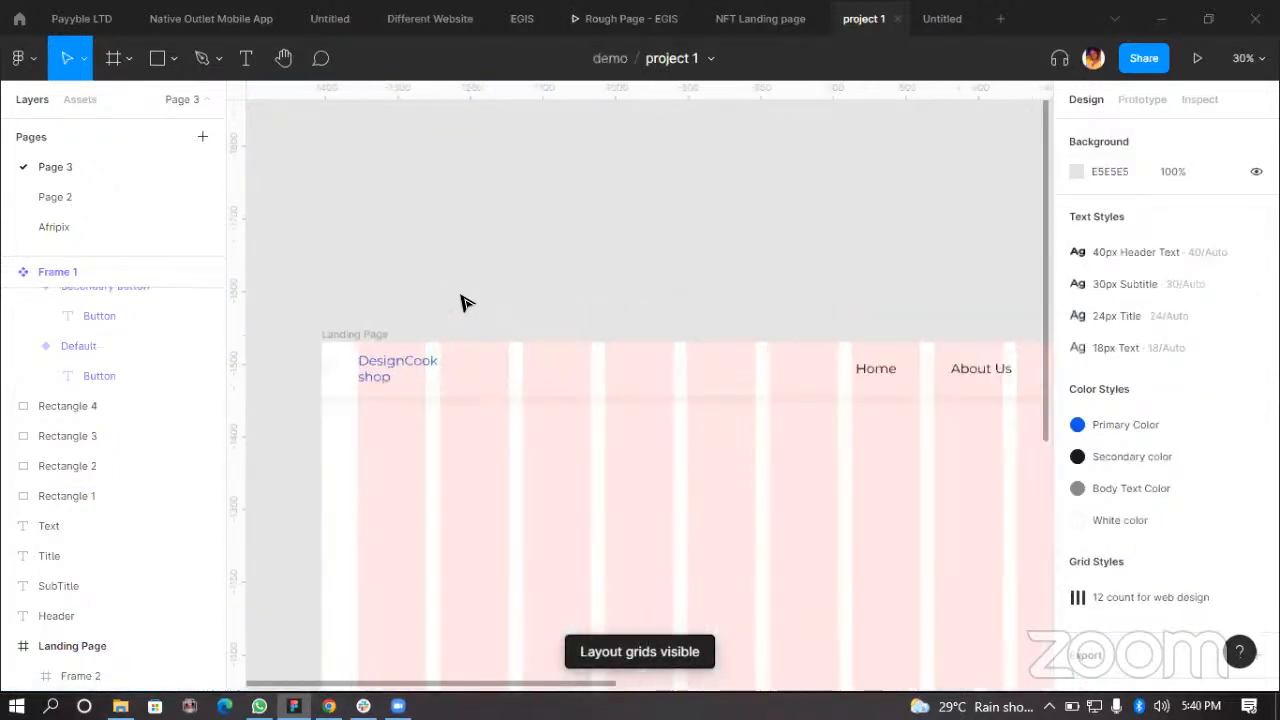
scroll(558, 274, "up", 2)
scroll(558, 274, "down", 2)
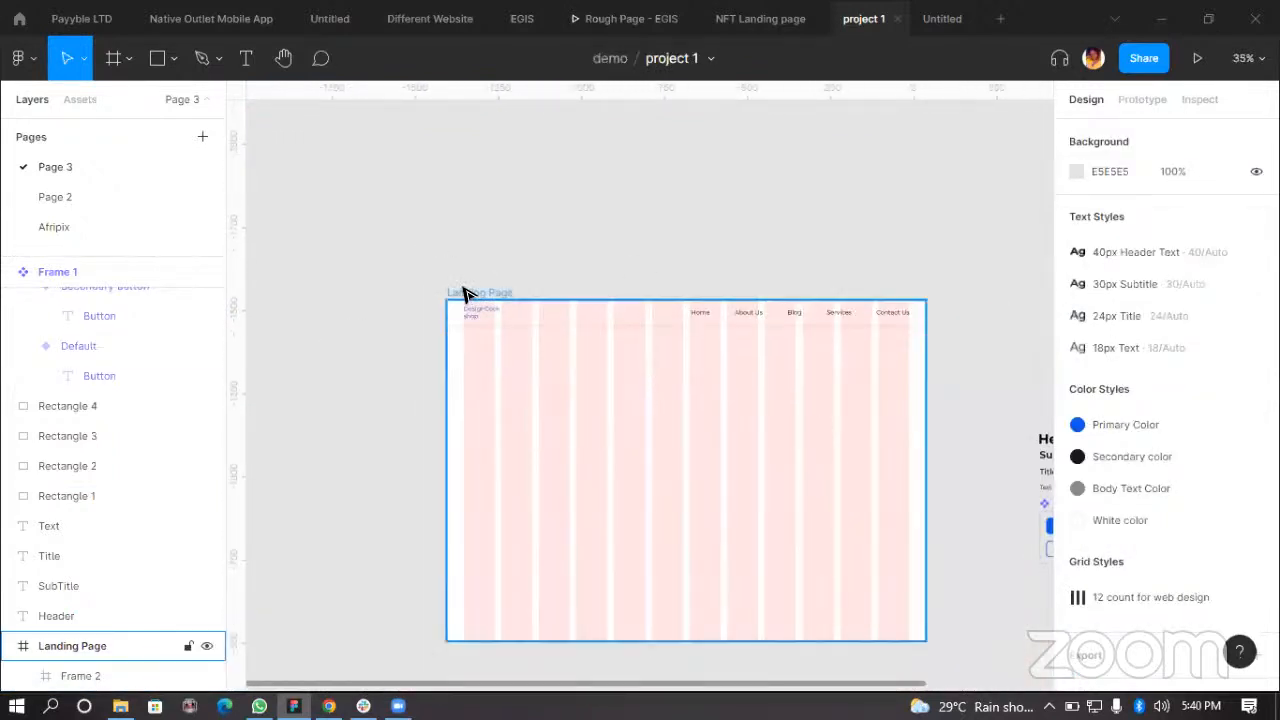
left_click(465, 295)
left_click_drag(716, 437, 640, 352)
left_click(950, 336)
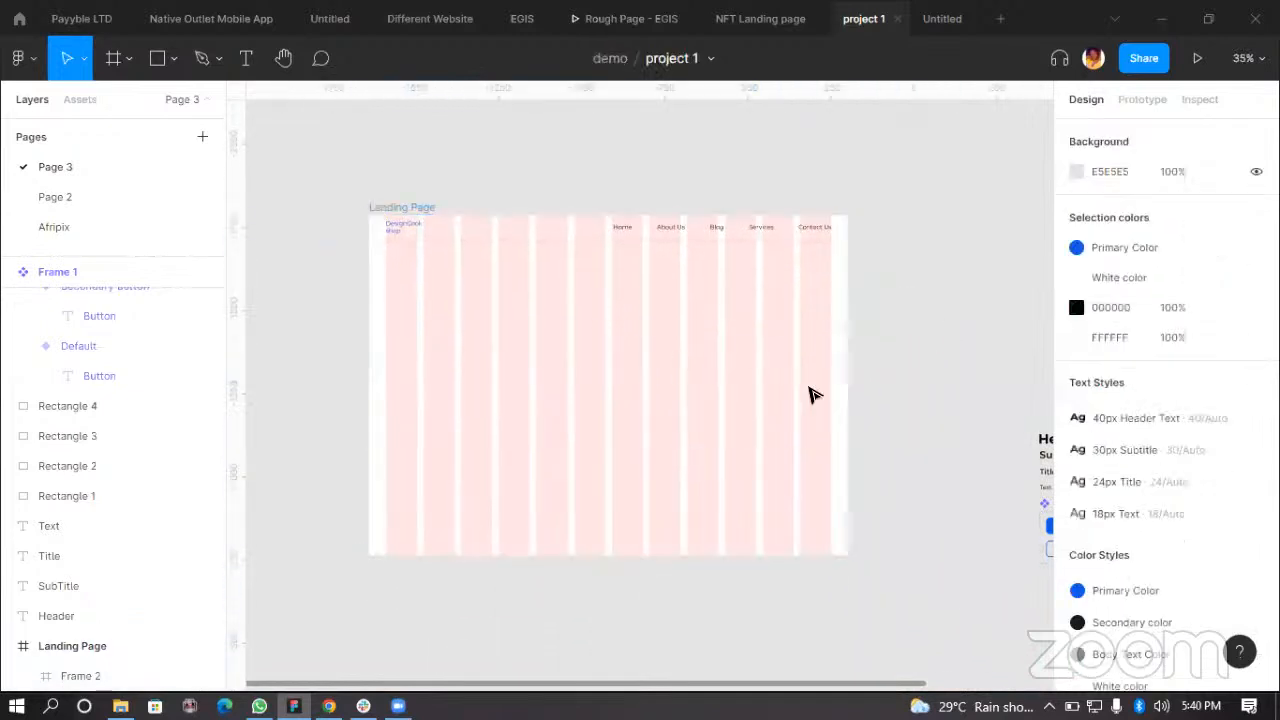
key("r")
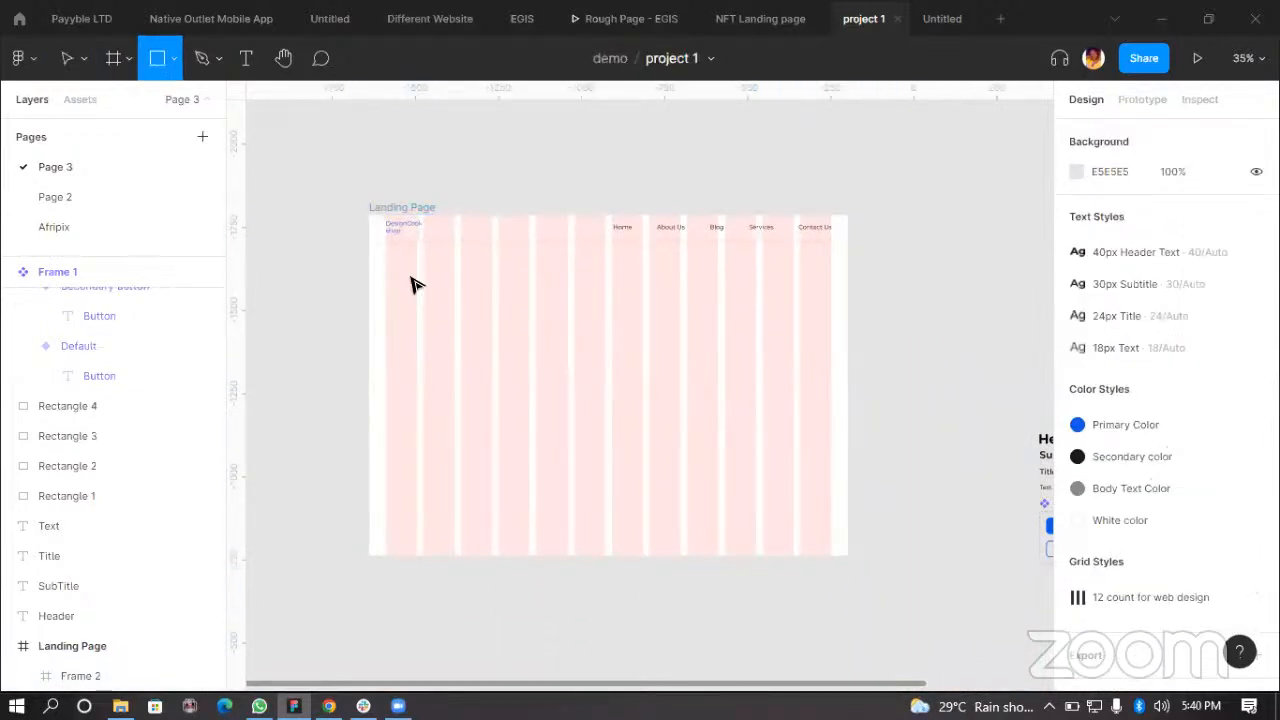
scroll(383, 268, "up", 5)
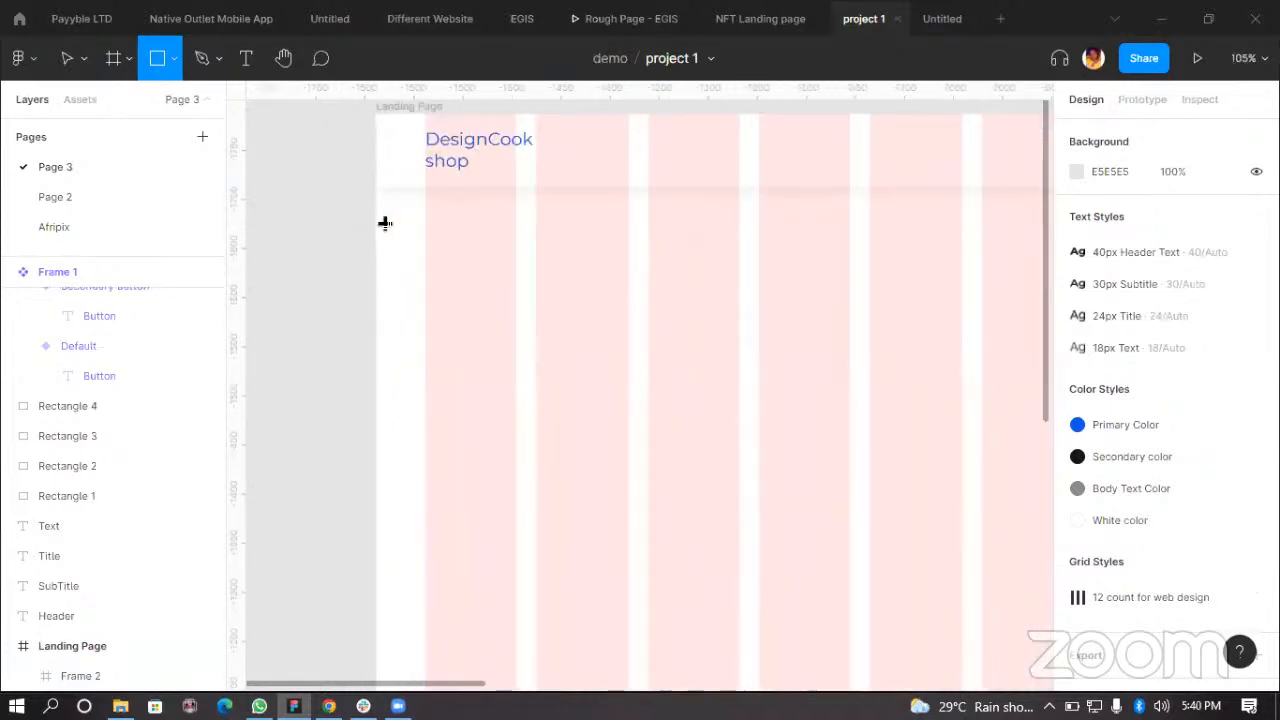
mouse_move(376, 196)
left_mouse_down()
mouse_move(809, 426)
mouse_move(834, 400)
mouse_move(864, 403)
left_mouse_up()
left_click_drag(955, 452, 832, 552)
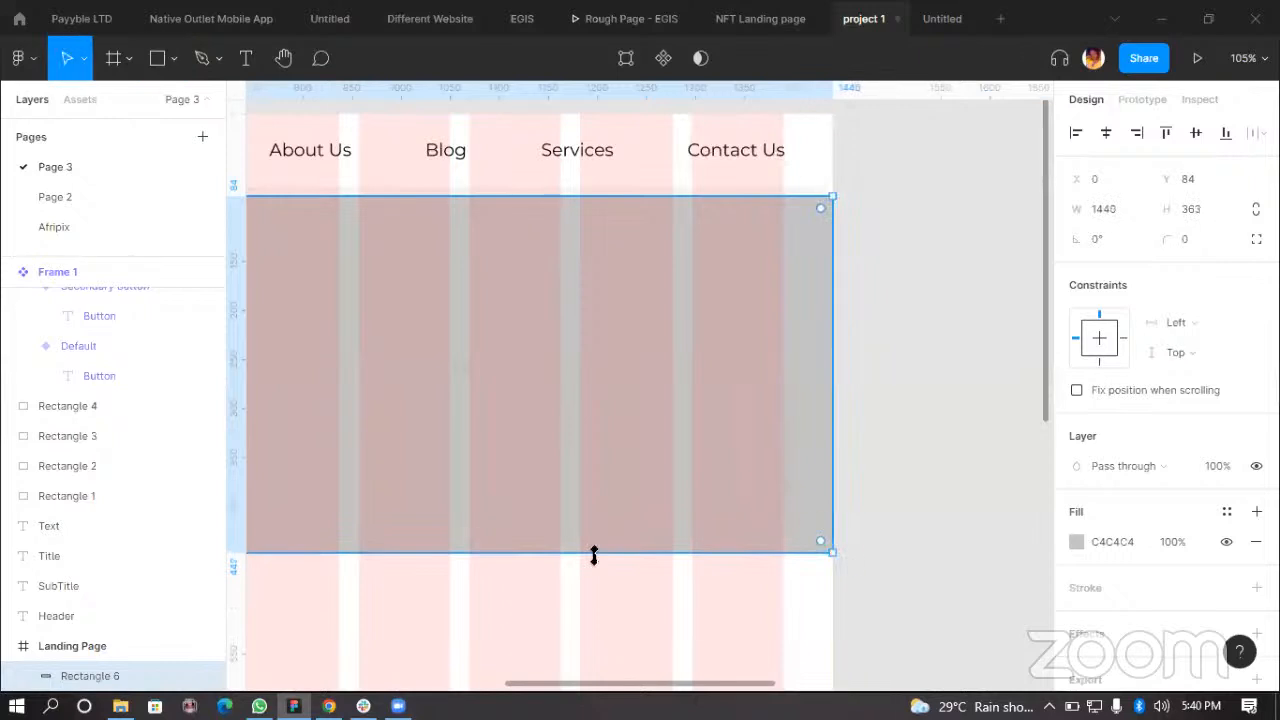
Step: Extend the rectangle's height to about 448
scroll(636, 500, "left", 5)
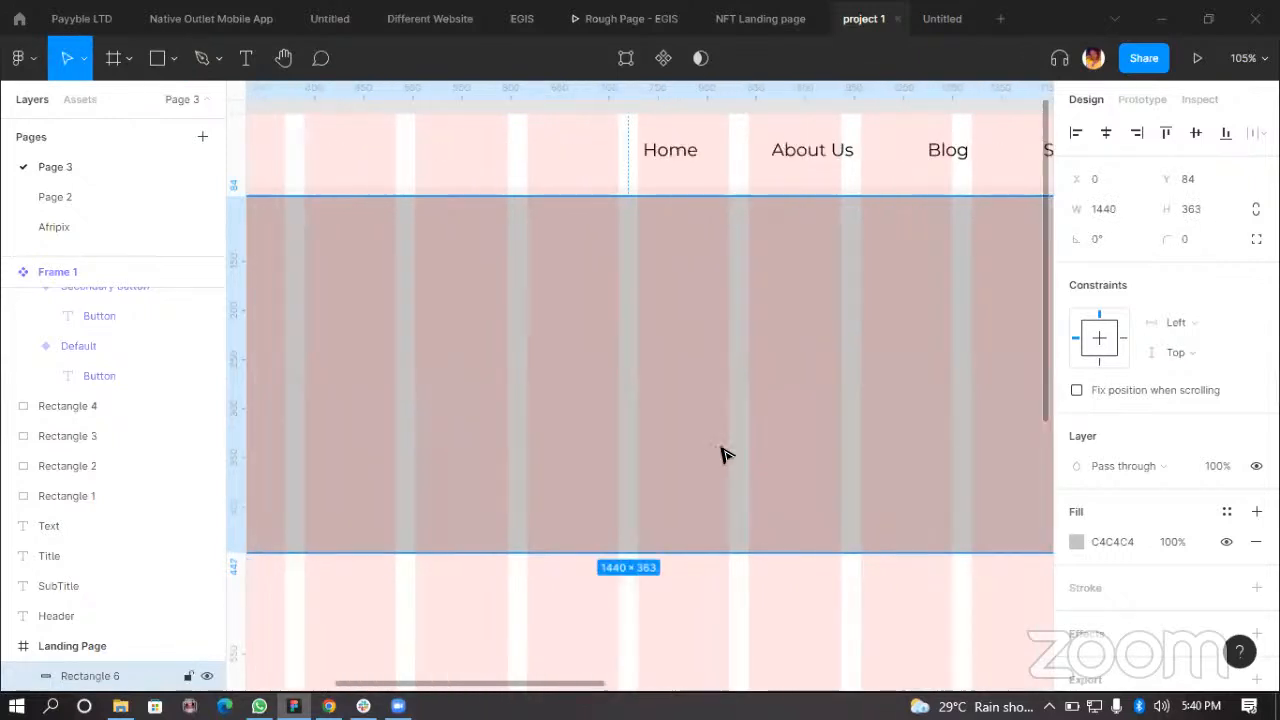
scroll(692, 452, "up", 1)
scroll(722, 462, "down", 3)
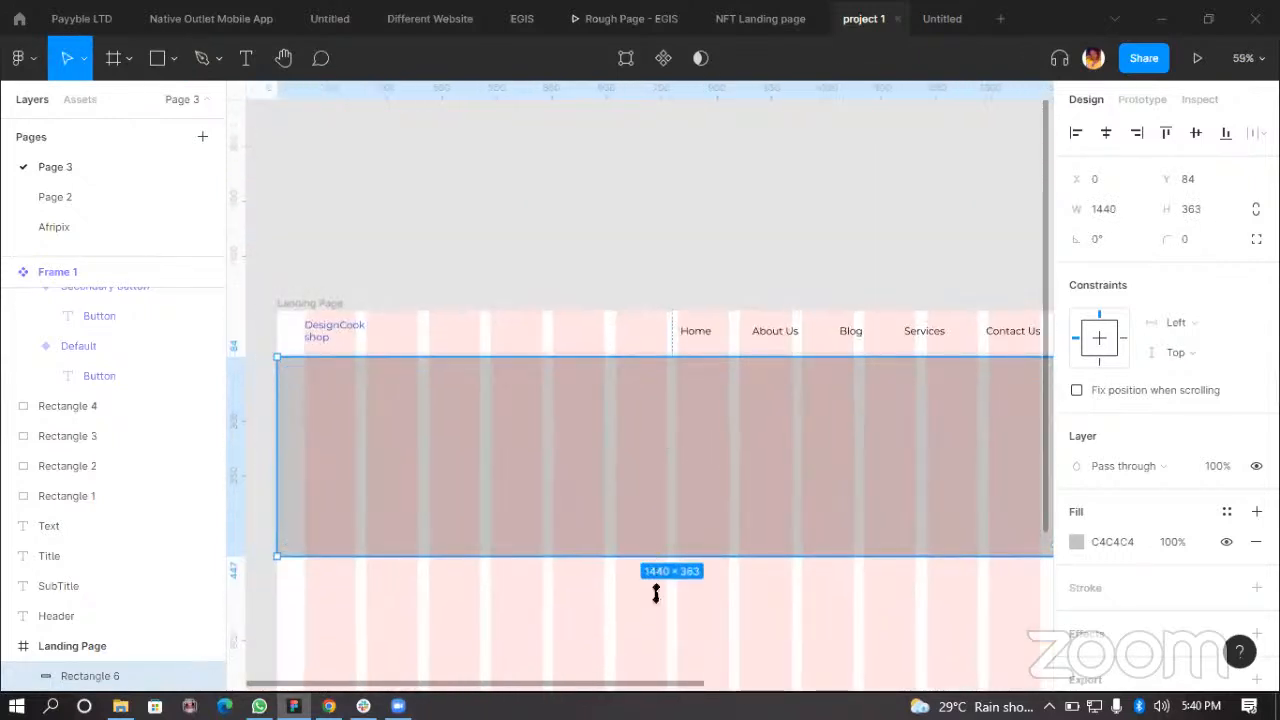
left_click_drag(656, 593, 662, 601)
scroll(650, 440, "up", 2)
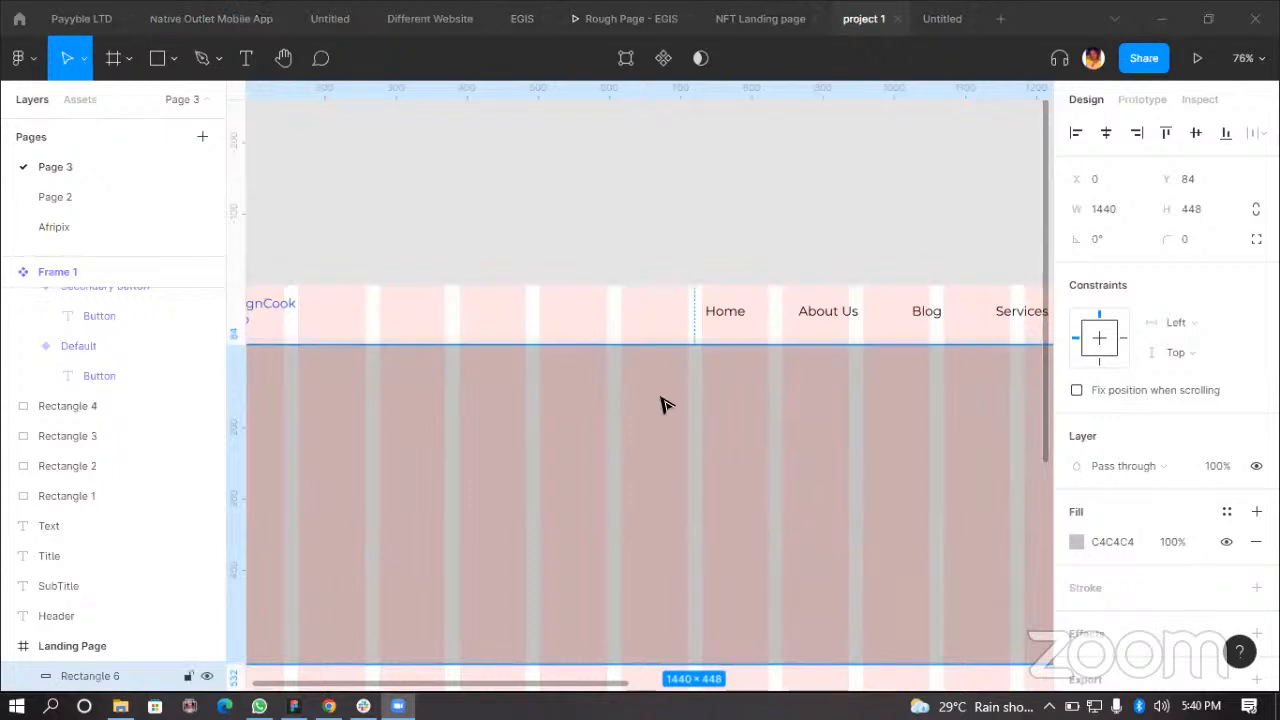
scroll(698, 434, "down", 1)
scroll(698, 434, "down", 2)
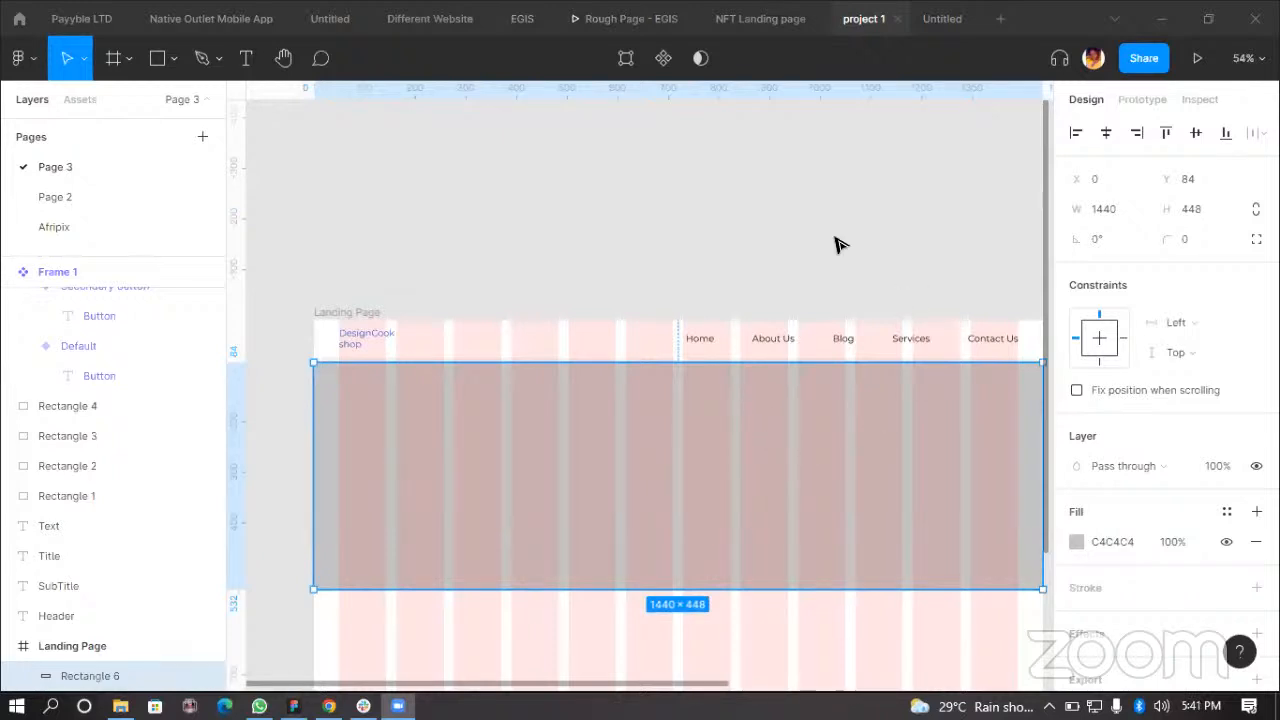
key("Escape")
left_click(705, 343)
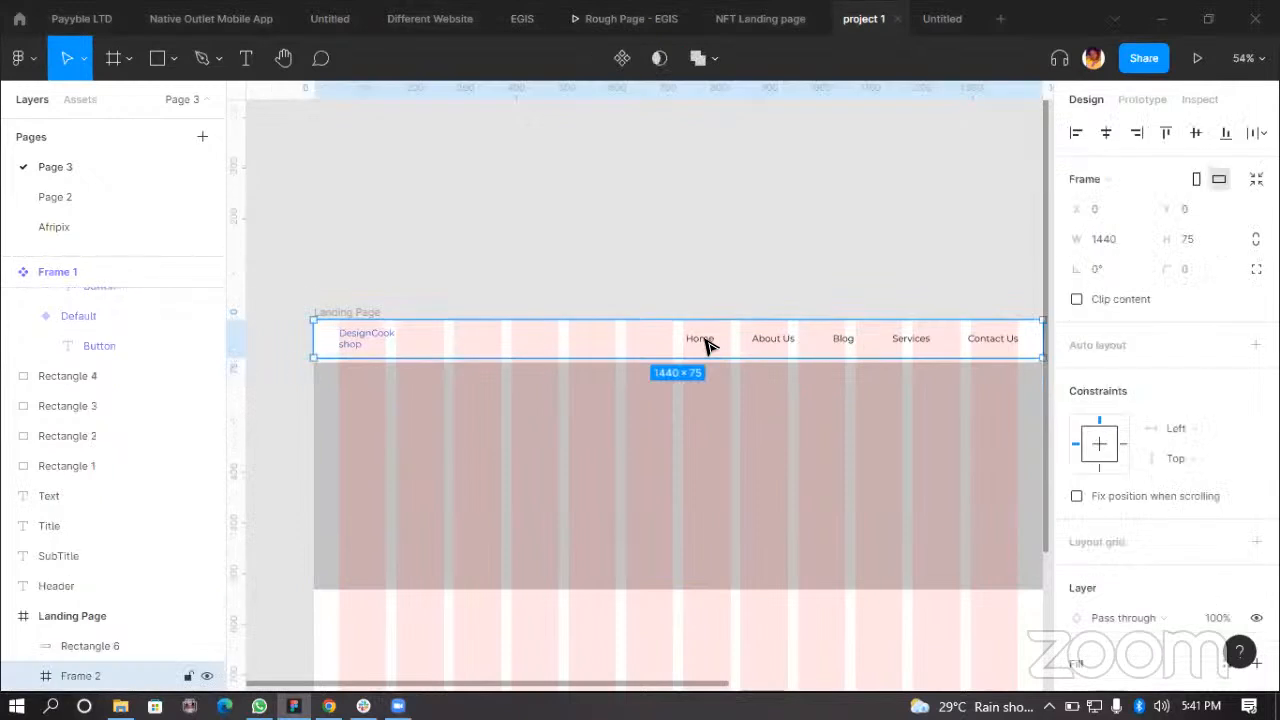
double_click(708, 346)
left_click(793, 340, "shift")
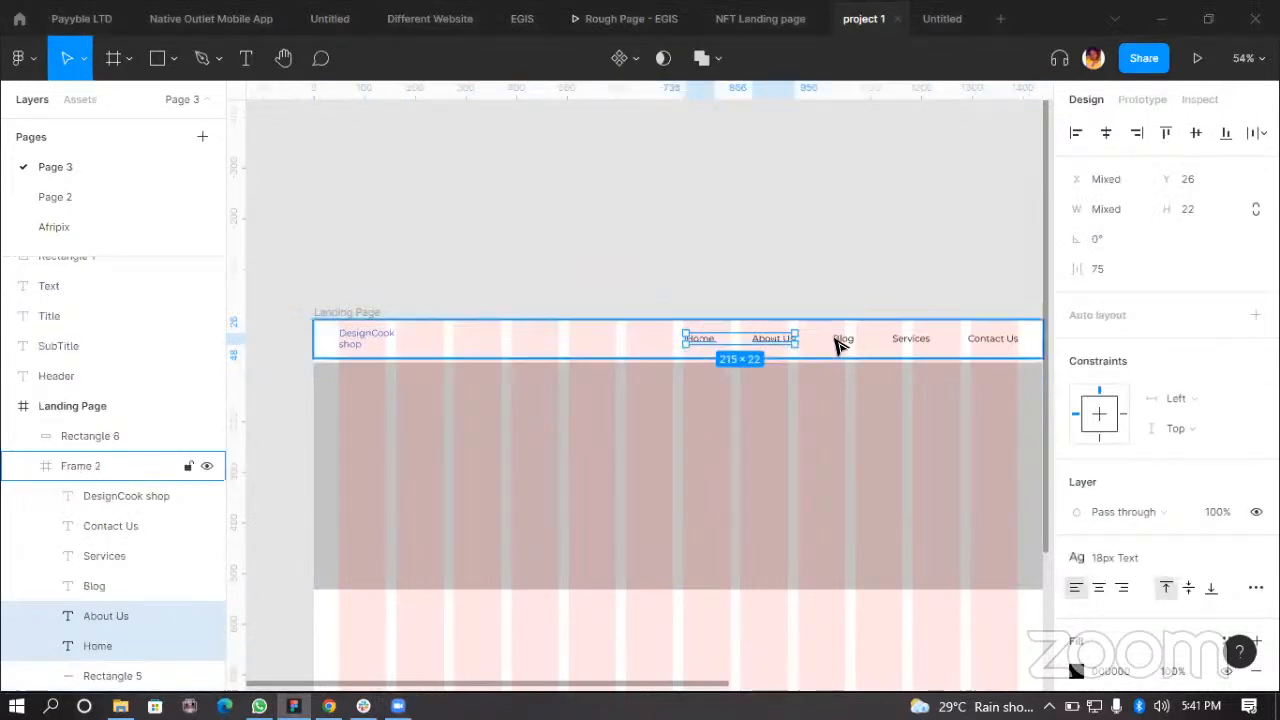
left_click(843, 340, "shift")
left_click(911, 340, "shift")
left_click(993, 340, "shift")
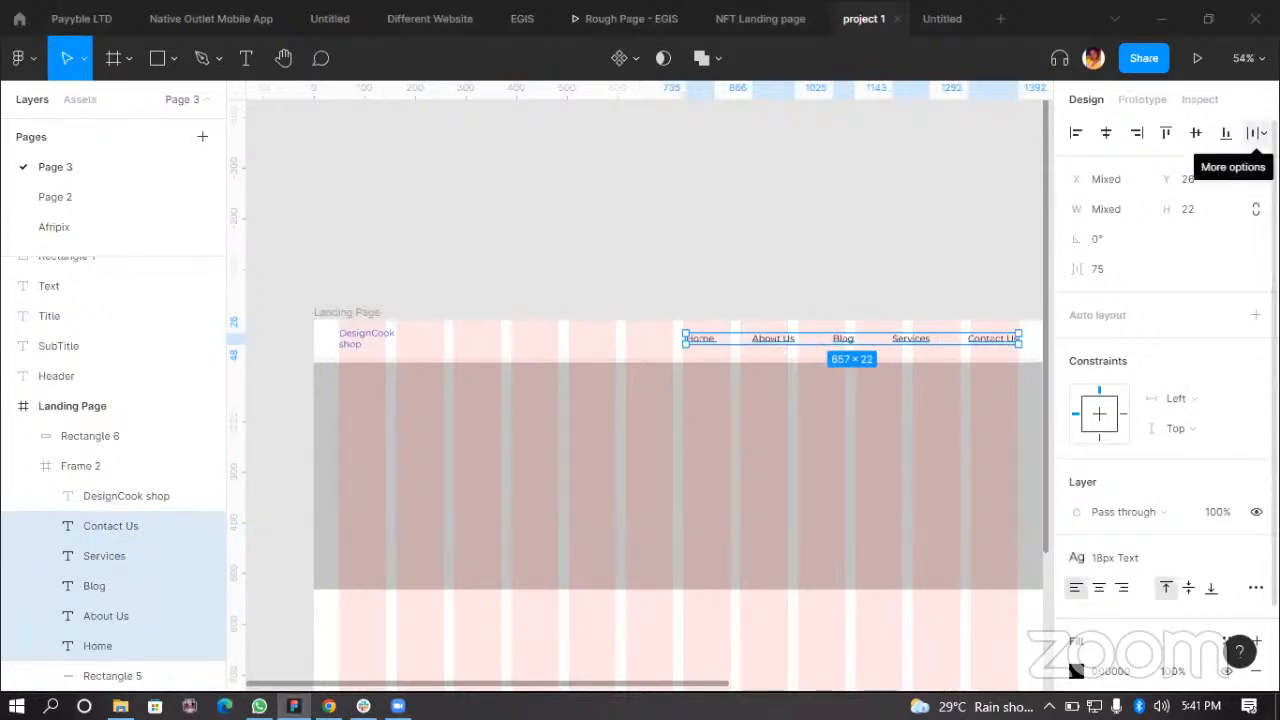
left_click(1262, 133)
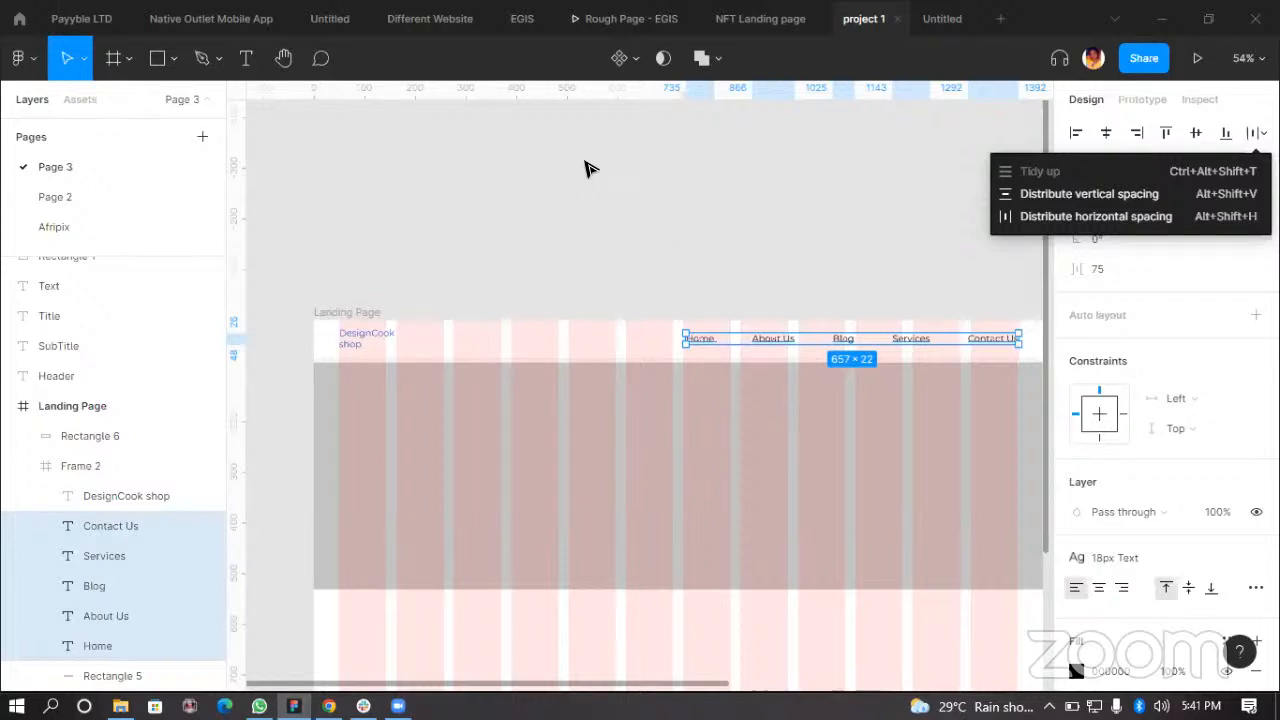
left_click(660, 232)
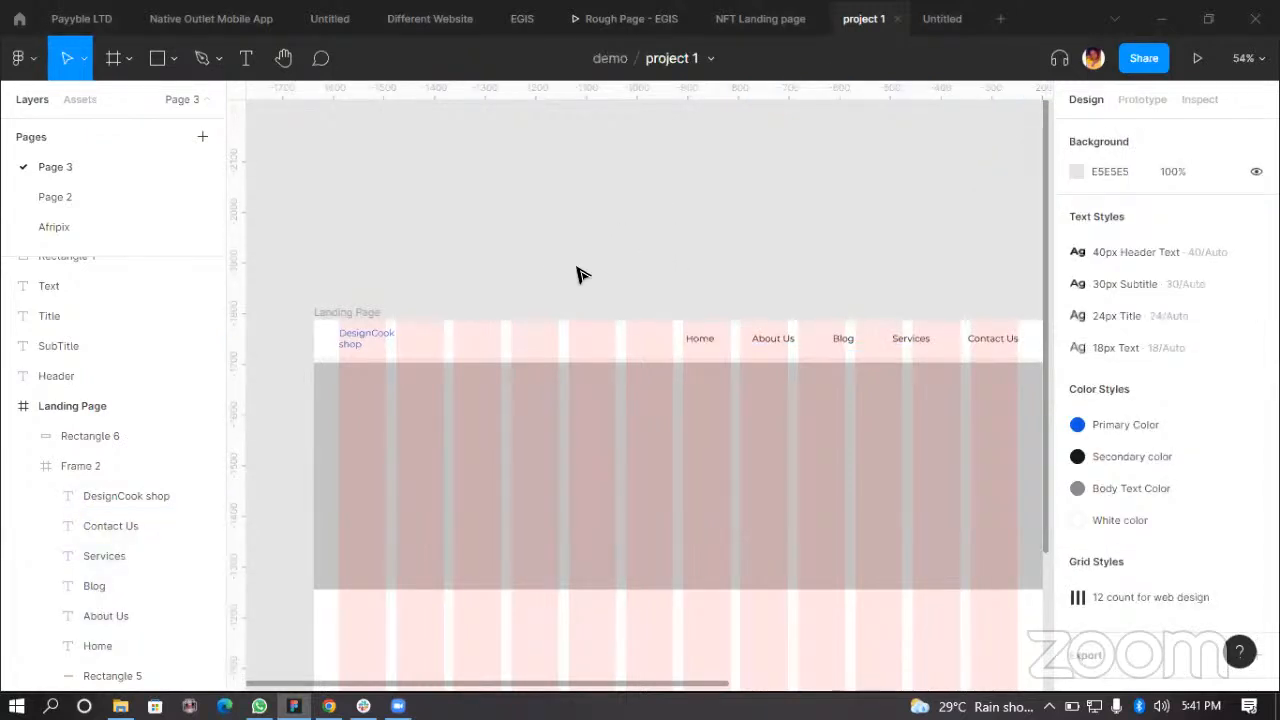
Step: Resize the rectangle so it starts at the navigation bar's bottom edge and measures about 1440 × 543
scroll(626, 406, "down", 3)
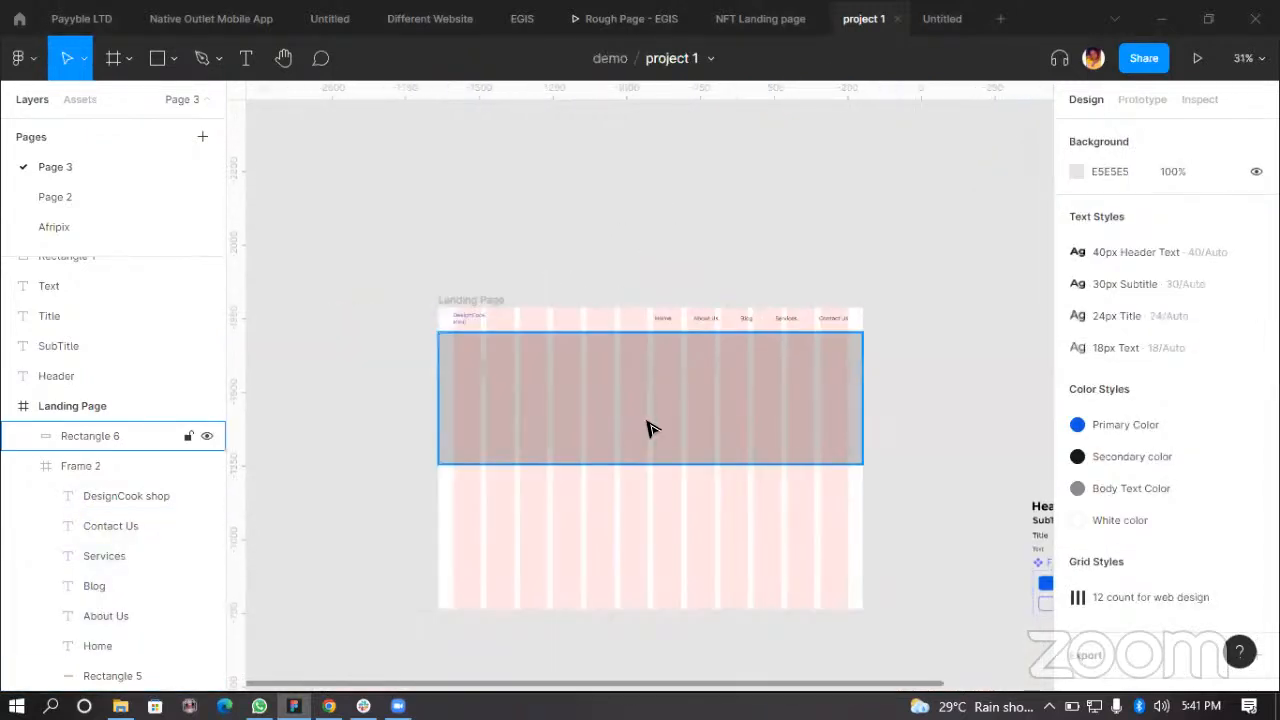
scroll(700, 457, "up", 3)
left_click(651, 443)
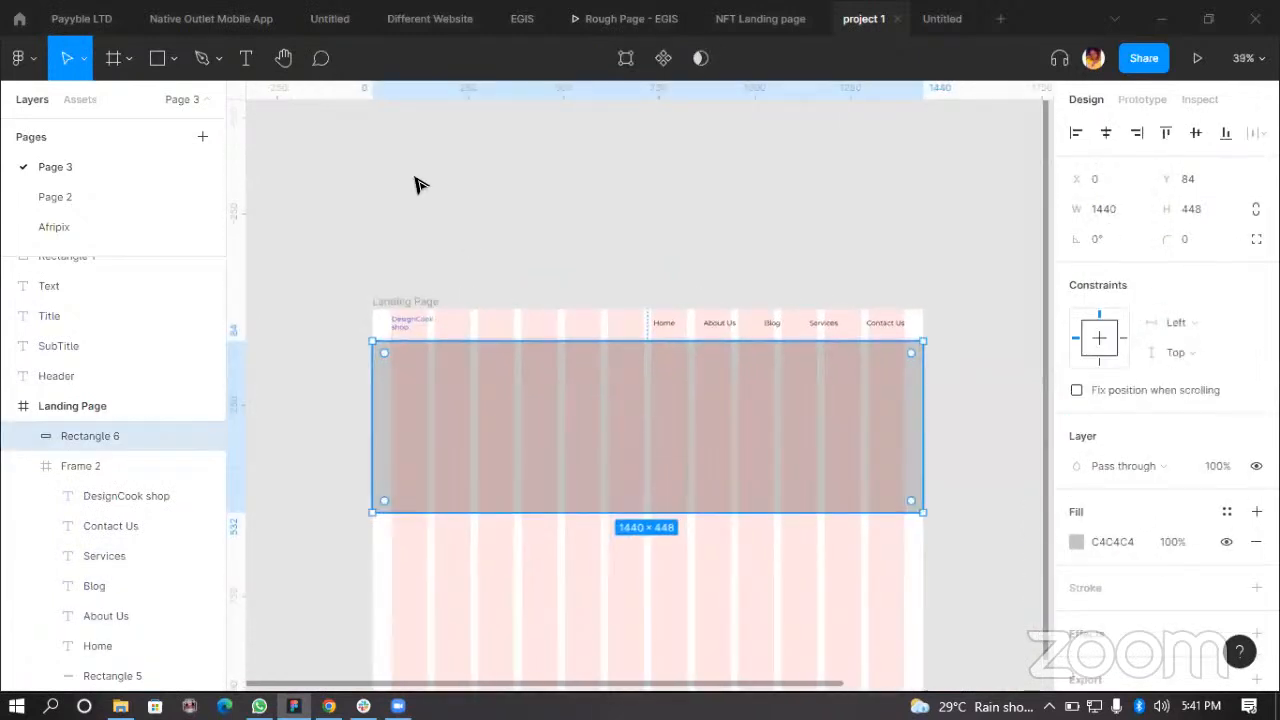
key("shift+2")
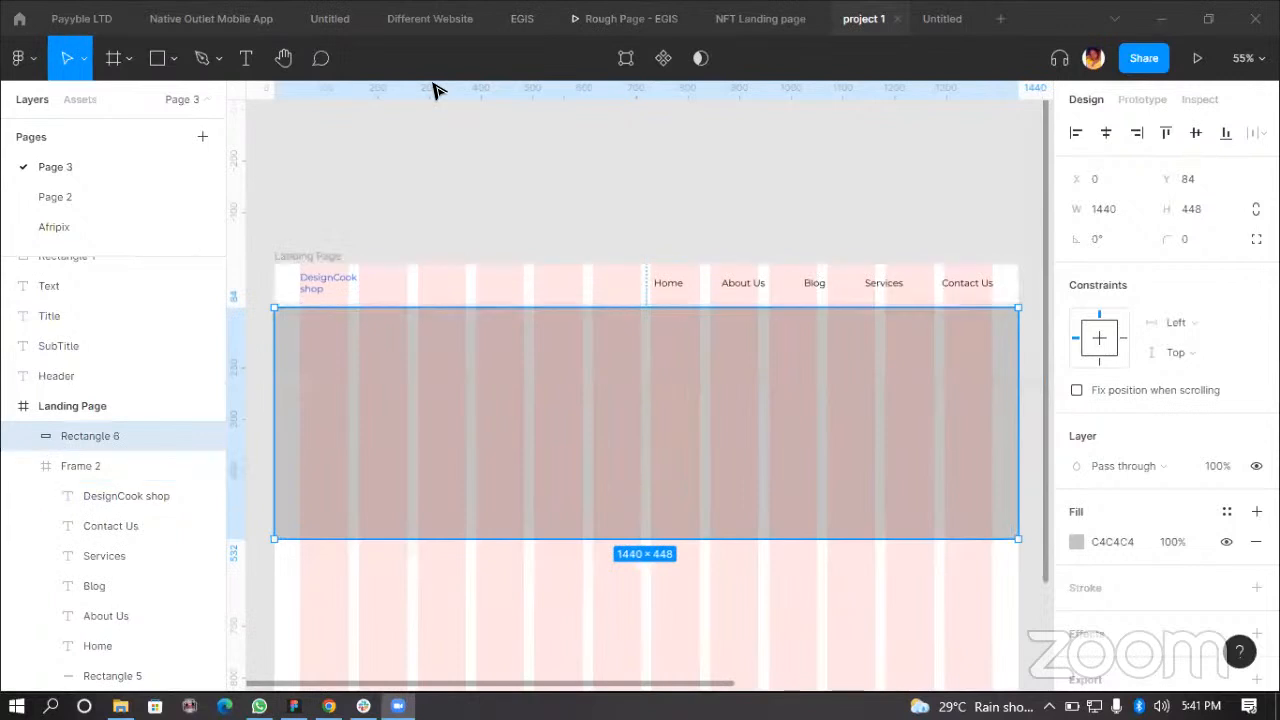
scroll(650, 437, "up", 2)
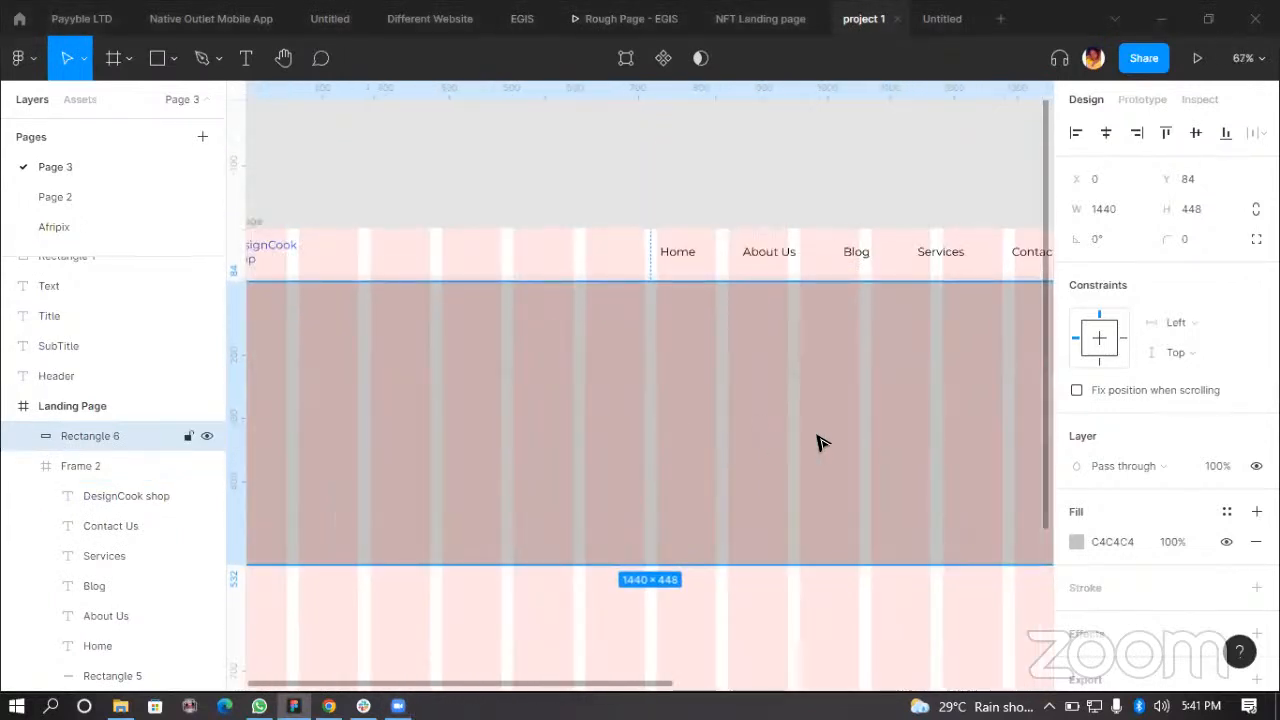
scroll(670, 437, "up", 5)
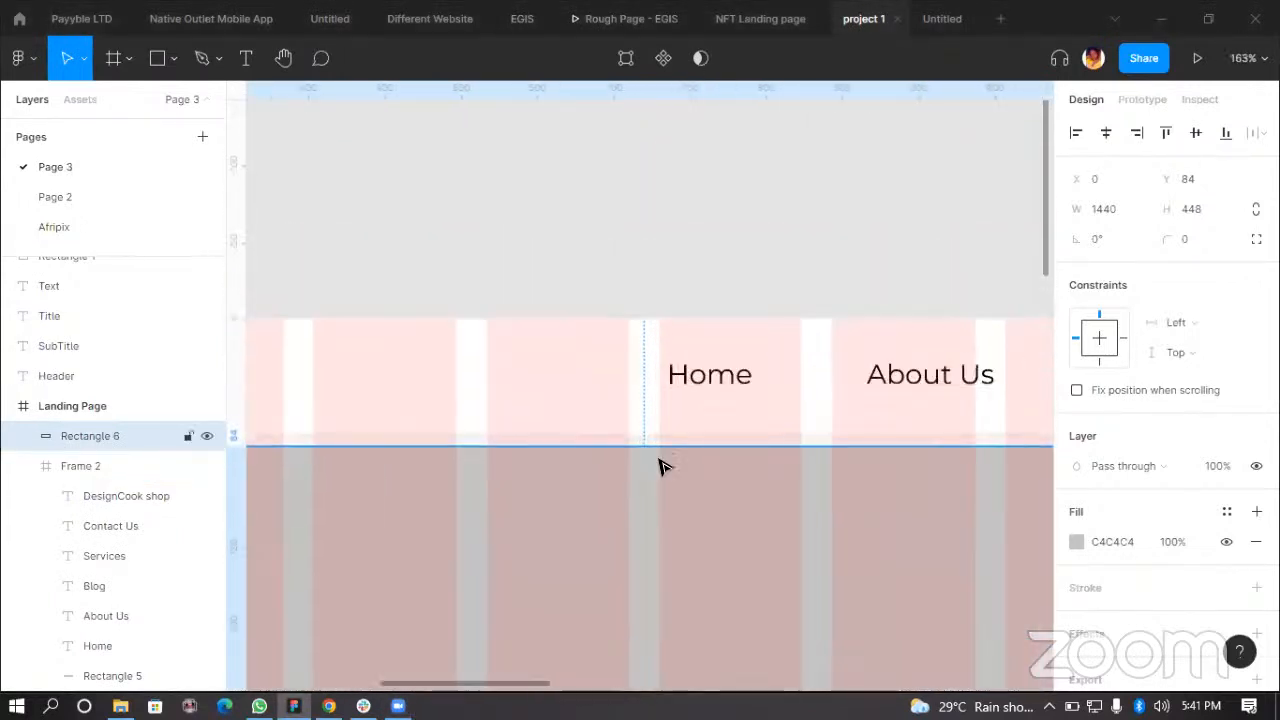
scroll(665, 465, "up", 3)
left_click_drag(679, 440, 678, 420)
scroll(787, 456, "down", 3)
scroll(748, 451, "down", 5)
scroll(440, 455, "down", 3)
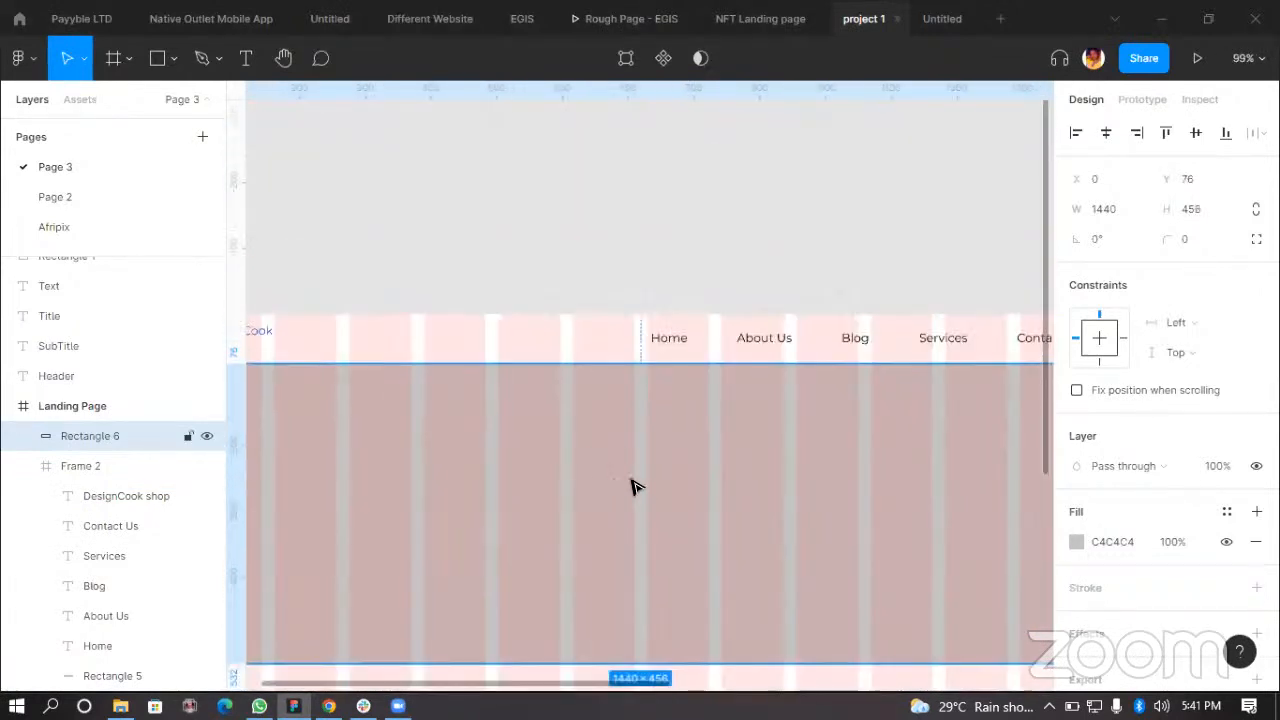
scroll(629, 486, "down", 1)
scroll(634, 523, "down", 3)
left_click_drag(698, 555, 697, 600)
left_click(590, 217)
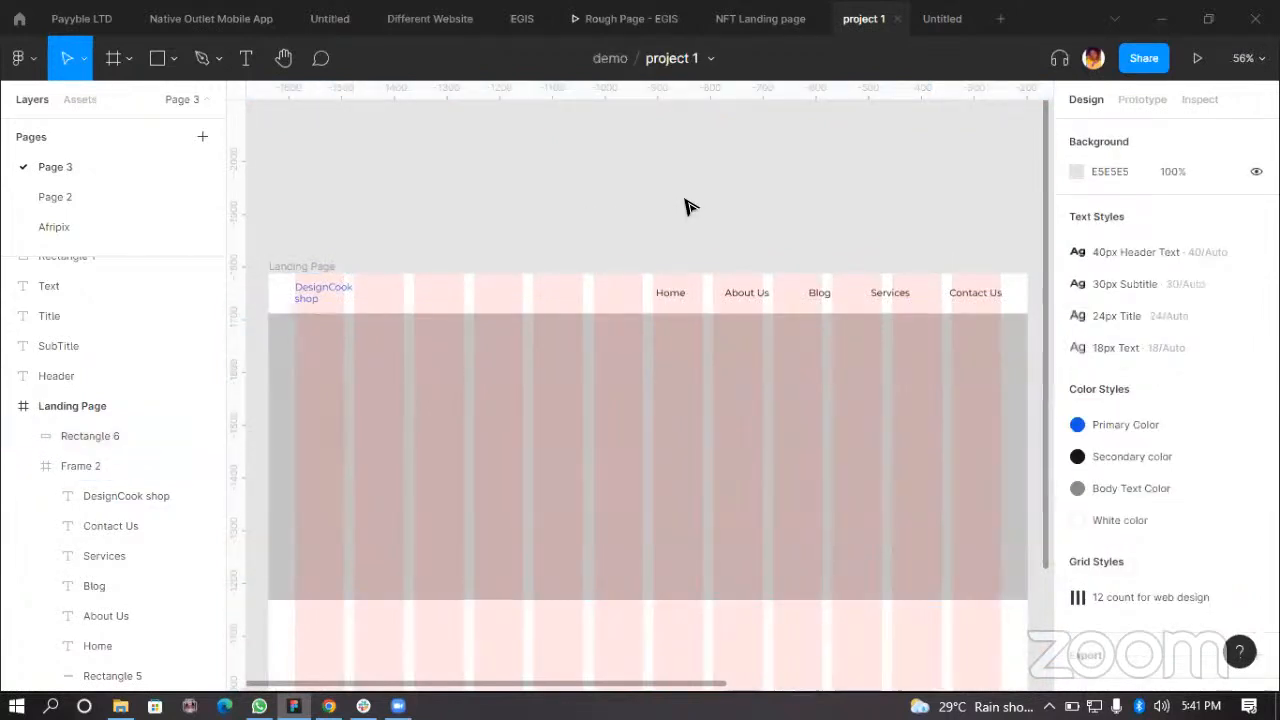
scroll(623, 200, "down", 4)
scroll(606, 236, "up", 2)
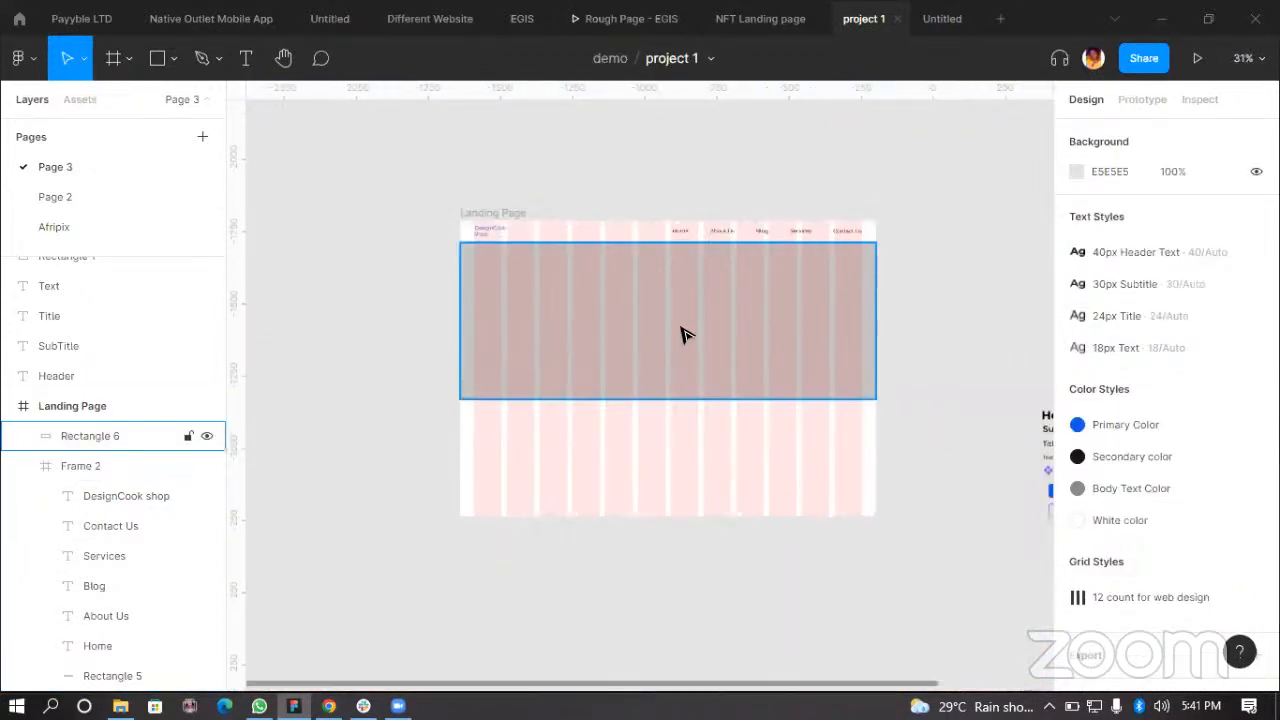
left_click(708, 336)
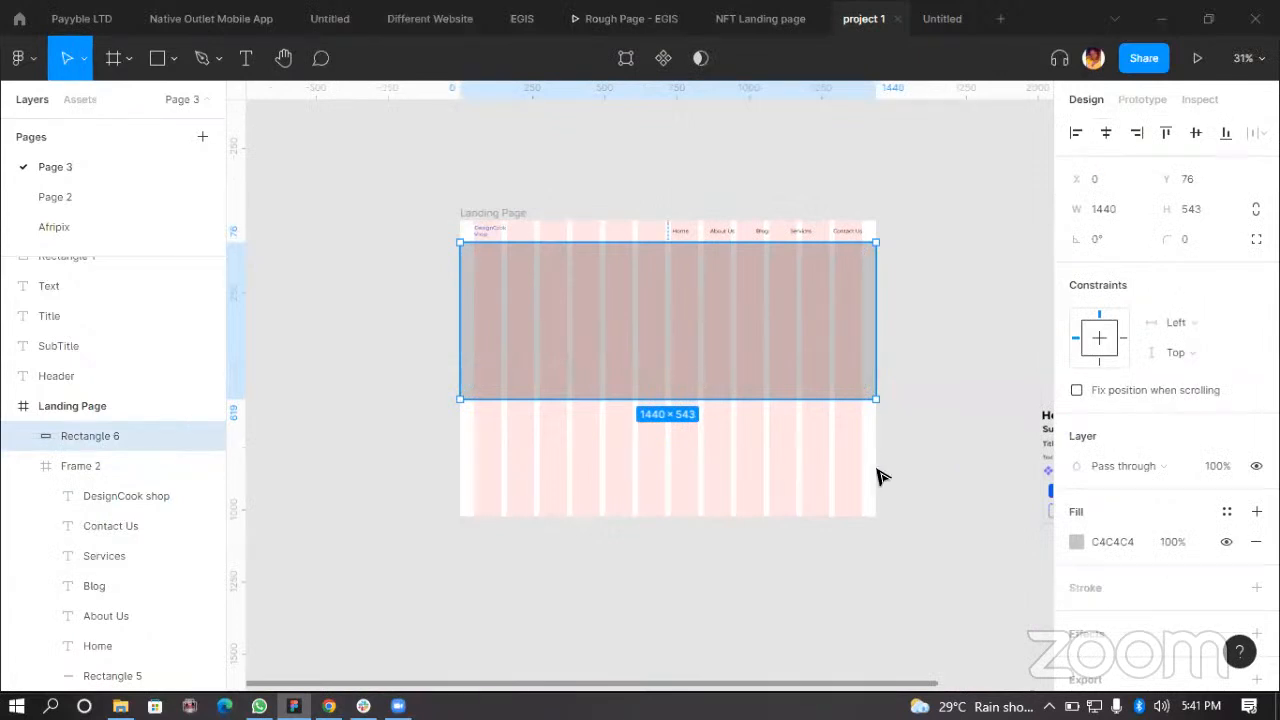
left_click(908, 540)
scroll(900, 530, "down", 1)
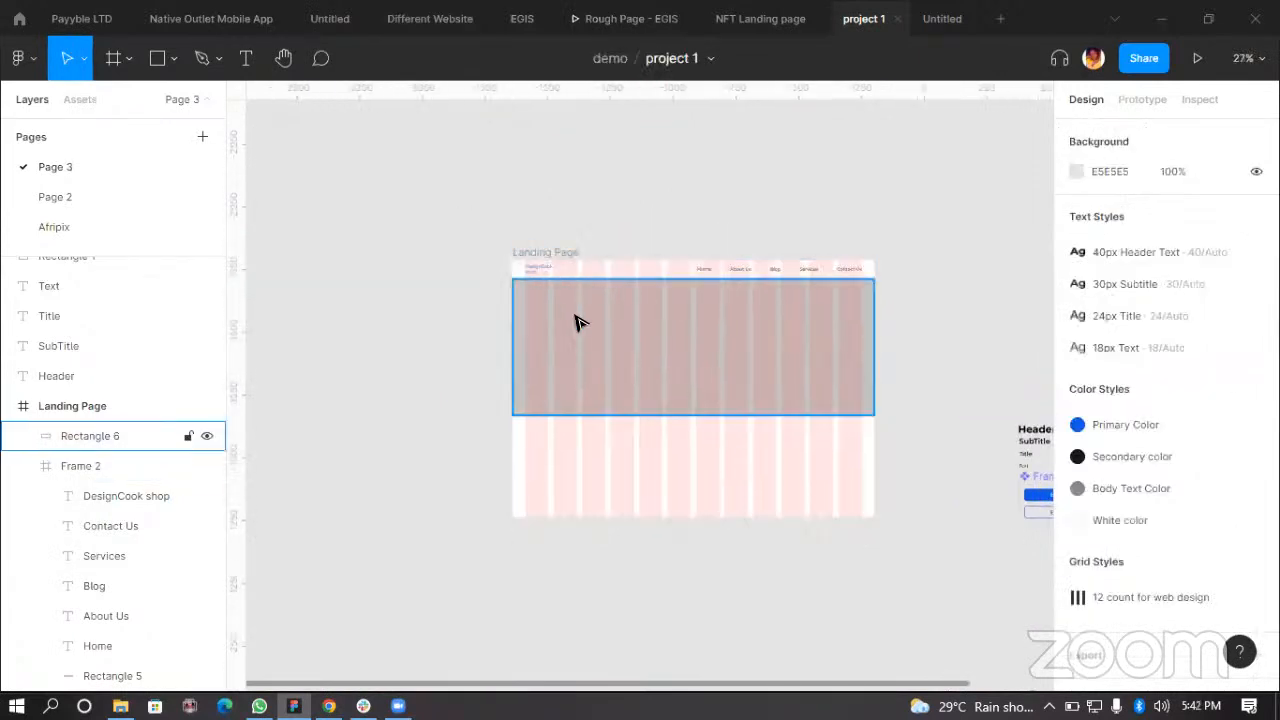
left_click(711, 358)
scroll(713, 364, "up", 2)
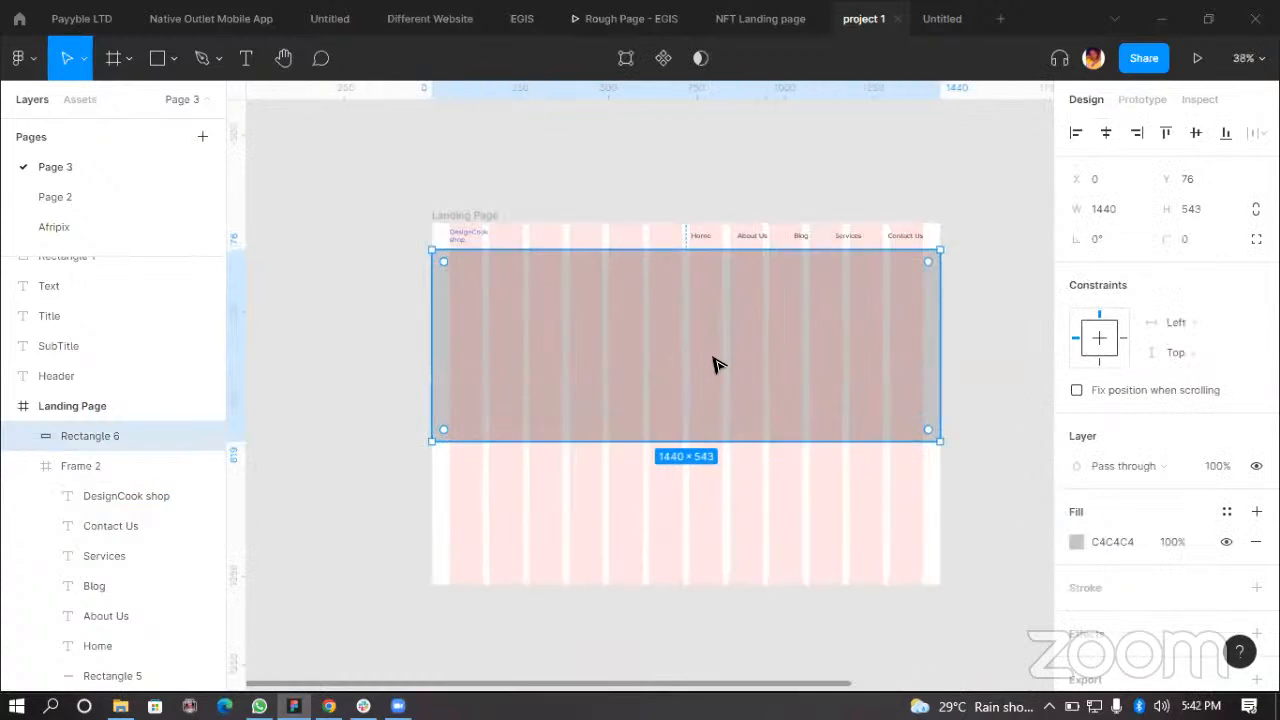
left_click(437, 216)
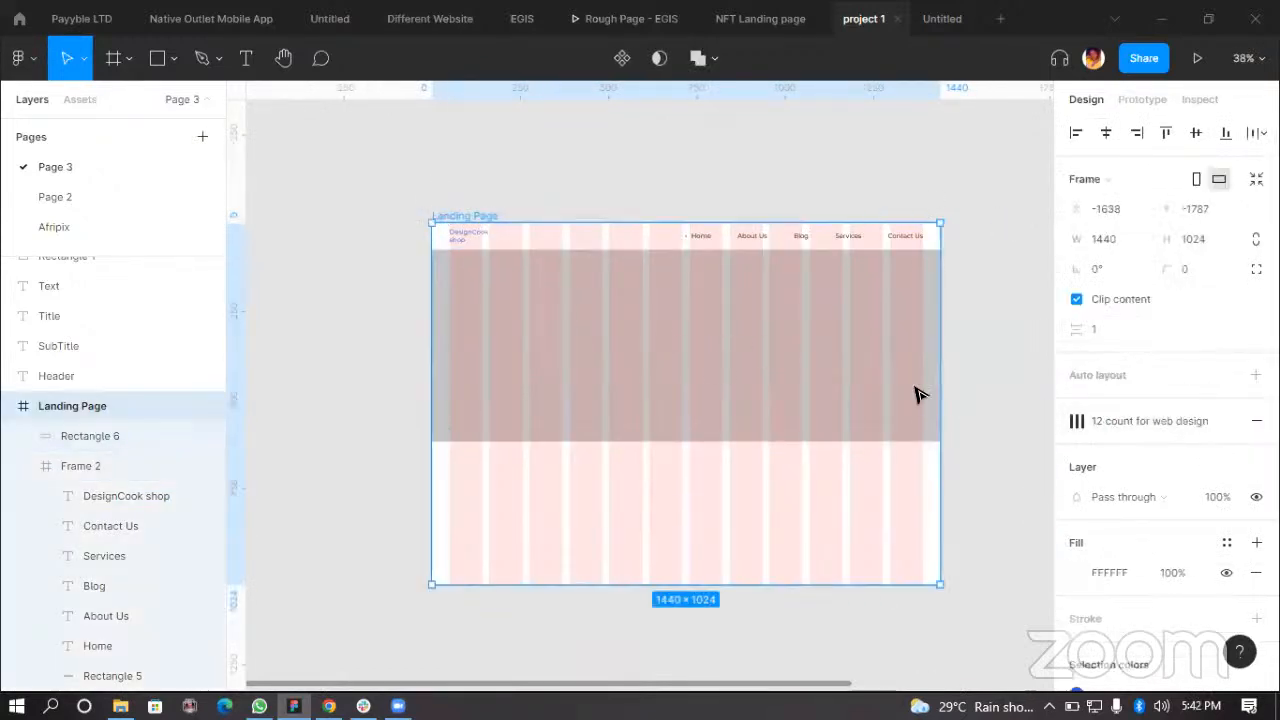
left_click(578, 324)
scroll(575, 320, "down", 2)
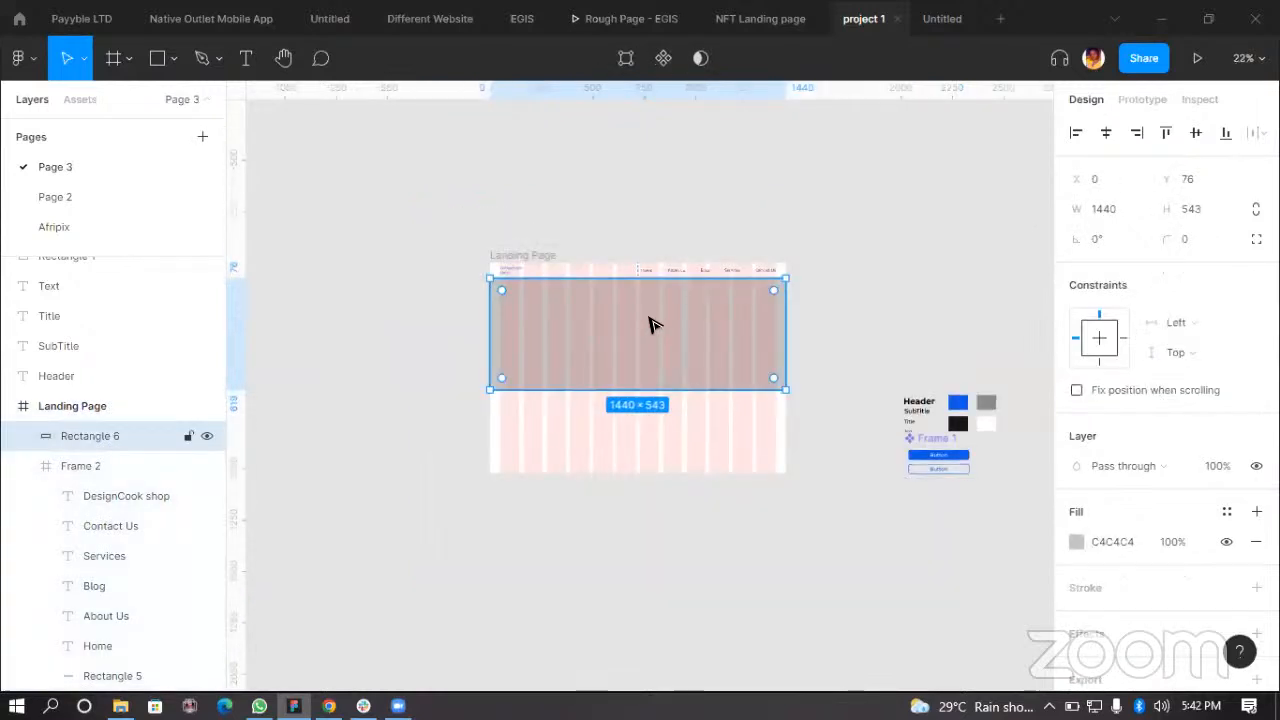
scroll(650, 290, "up", 2)
scroll(710, 350, "down", 2)
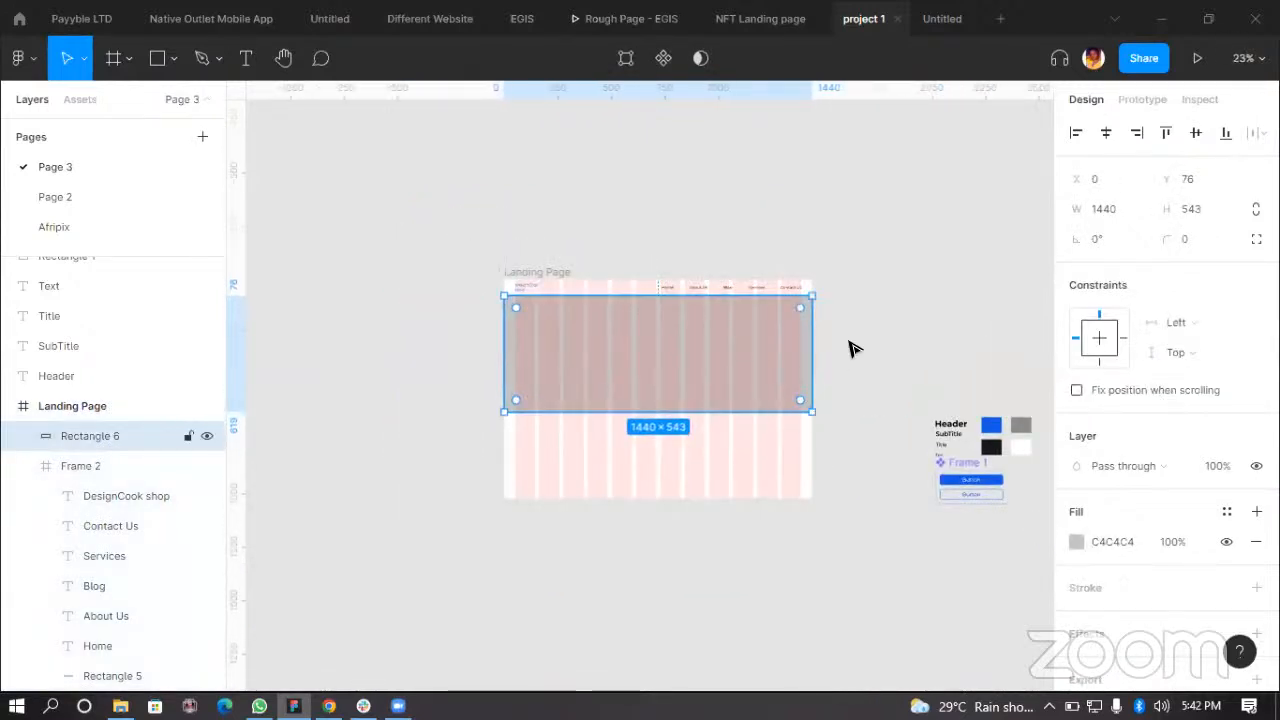
left_click_drag(757, 366, 737, 363)
scroll(737, 363, "up", 2)
scroll(583, 309, "up", 3)
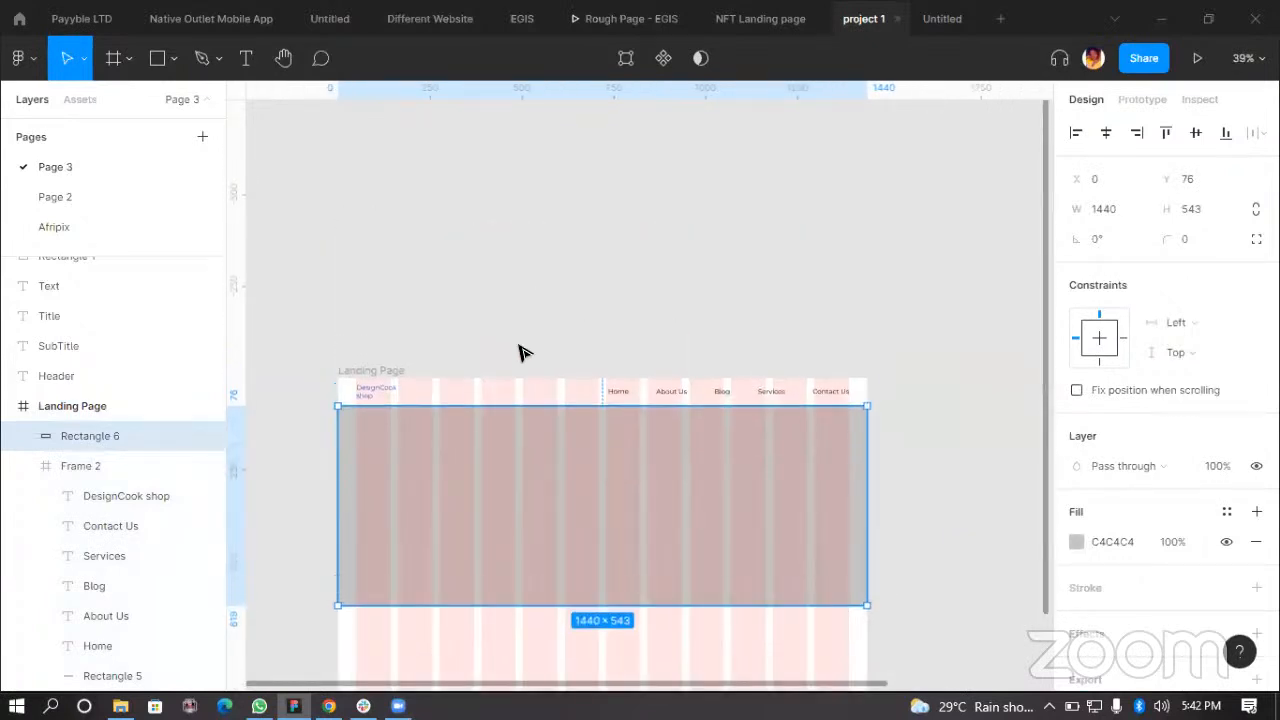
left_click(349, 361)
left_click_drag(404, 371, 405, 358)
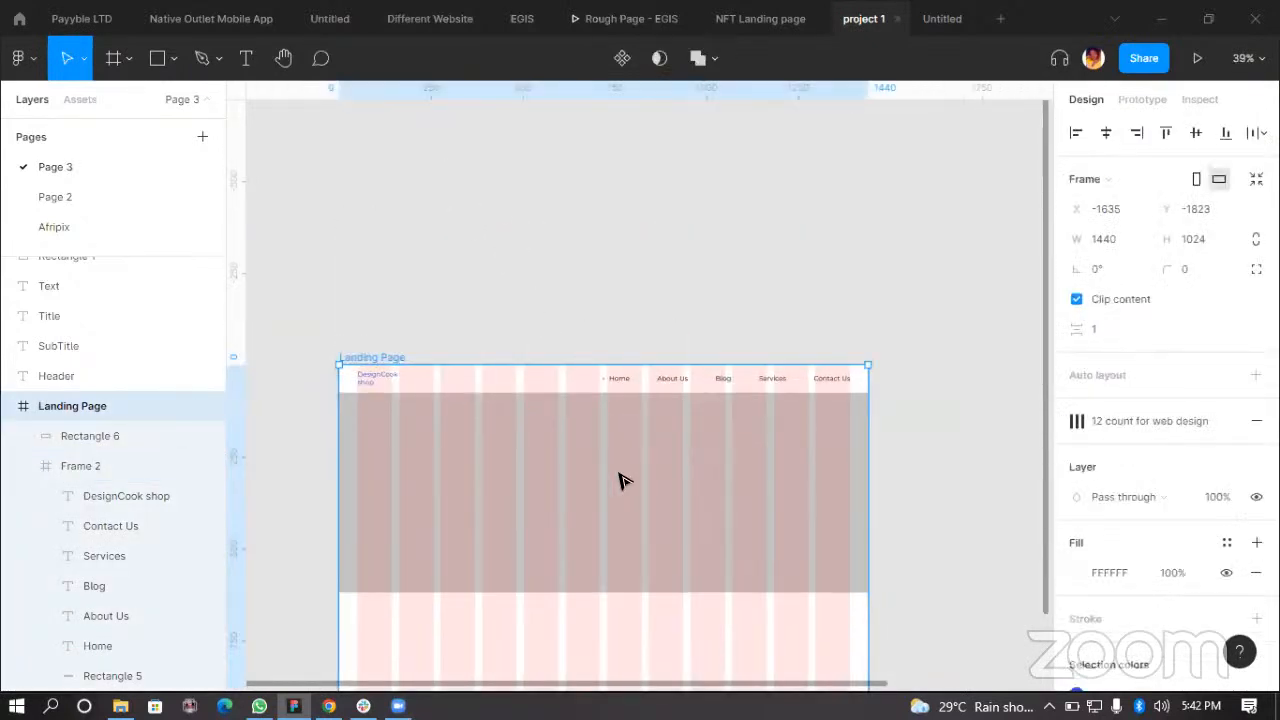
Step: Fill the hero rectangle with the Primary Color style
left_click(688, 478)
scroll(740, 450, "down", 3)
scroll(560, 432, "down", 2)
scroll(560, 432, "down", 3)
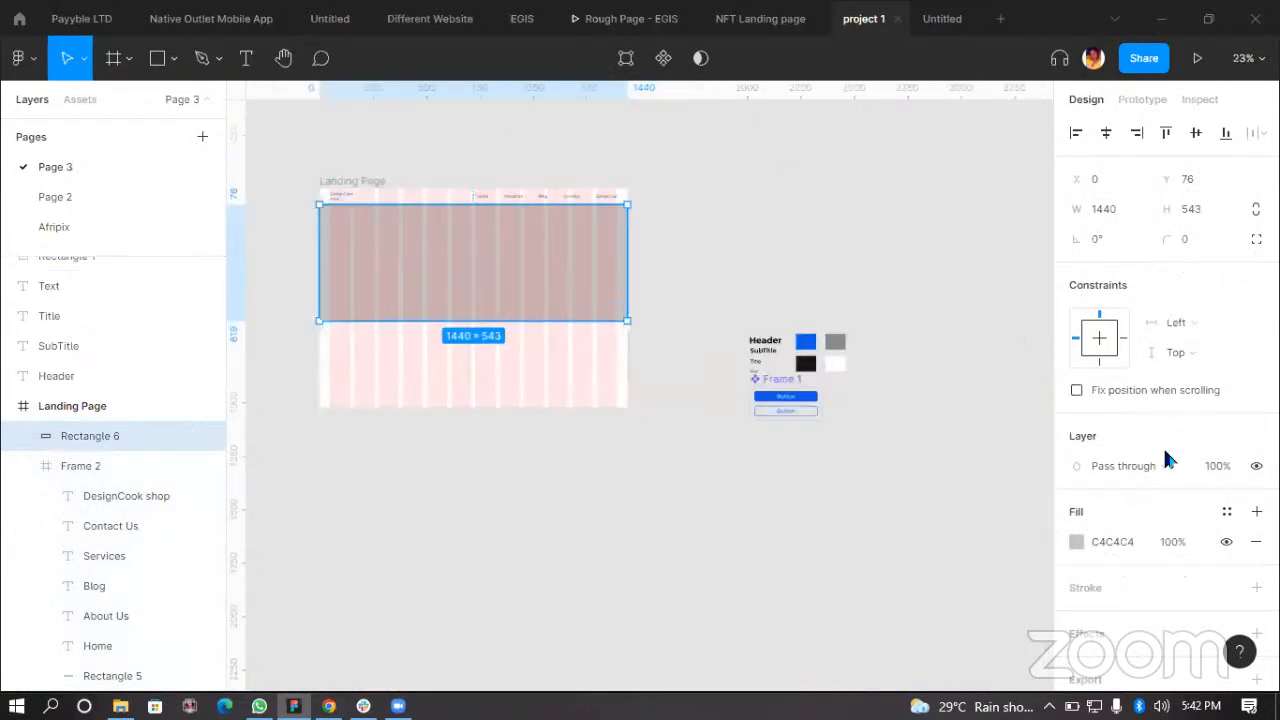
left_click(1225, 512)
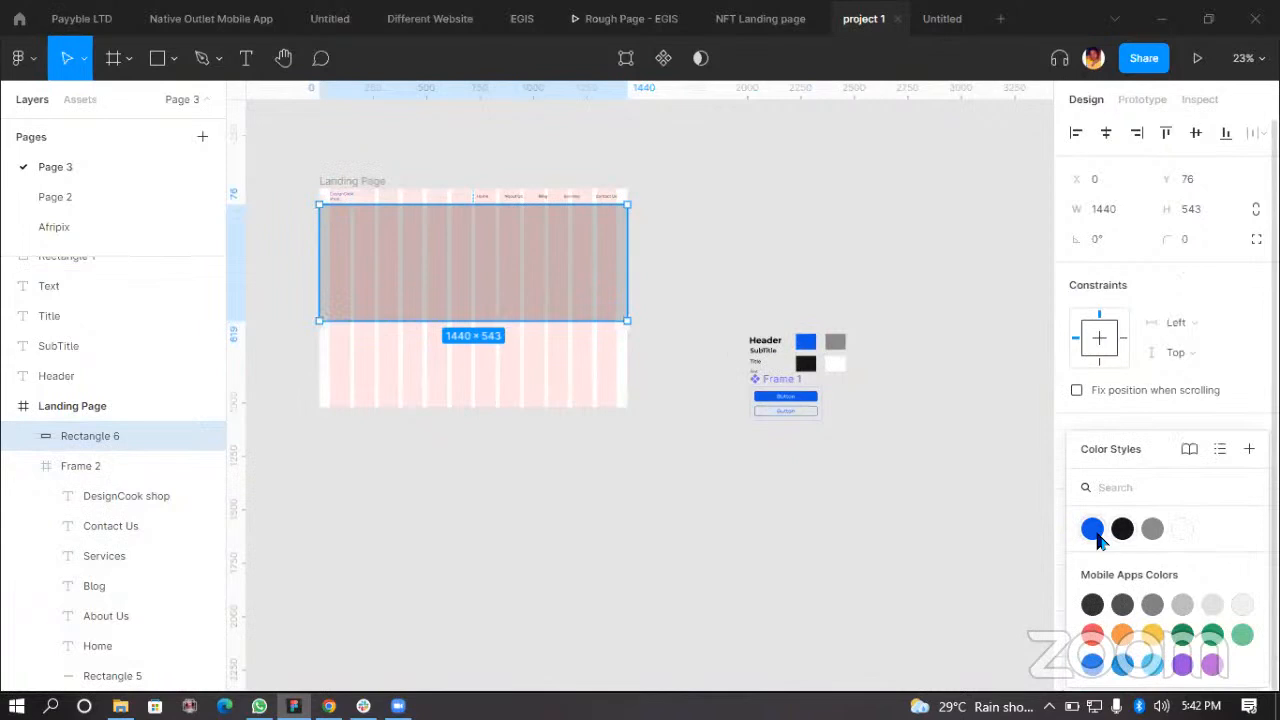
left_click(1092, 529)
scroll(456, 296, "up", 1)
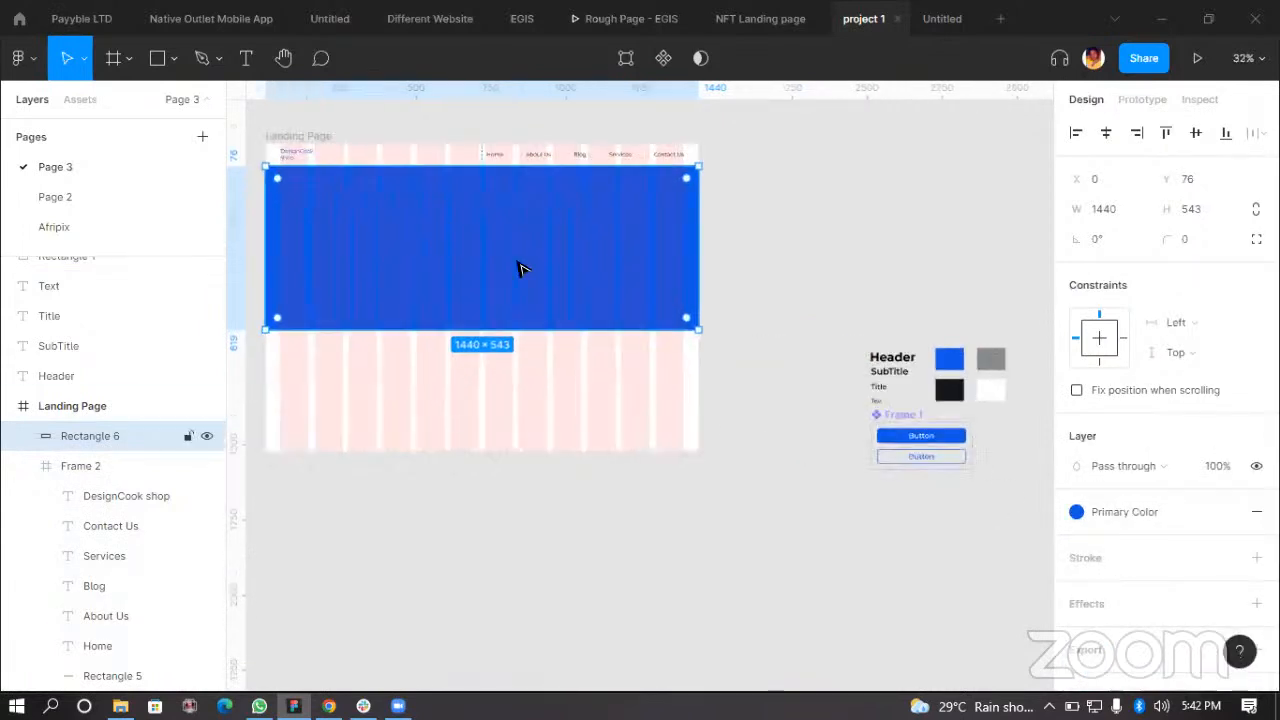
scroll(527, 277, "down", 1)
scroll(335, 236, "up", 1)
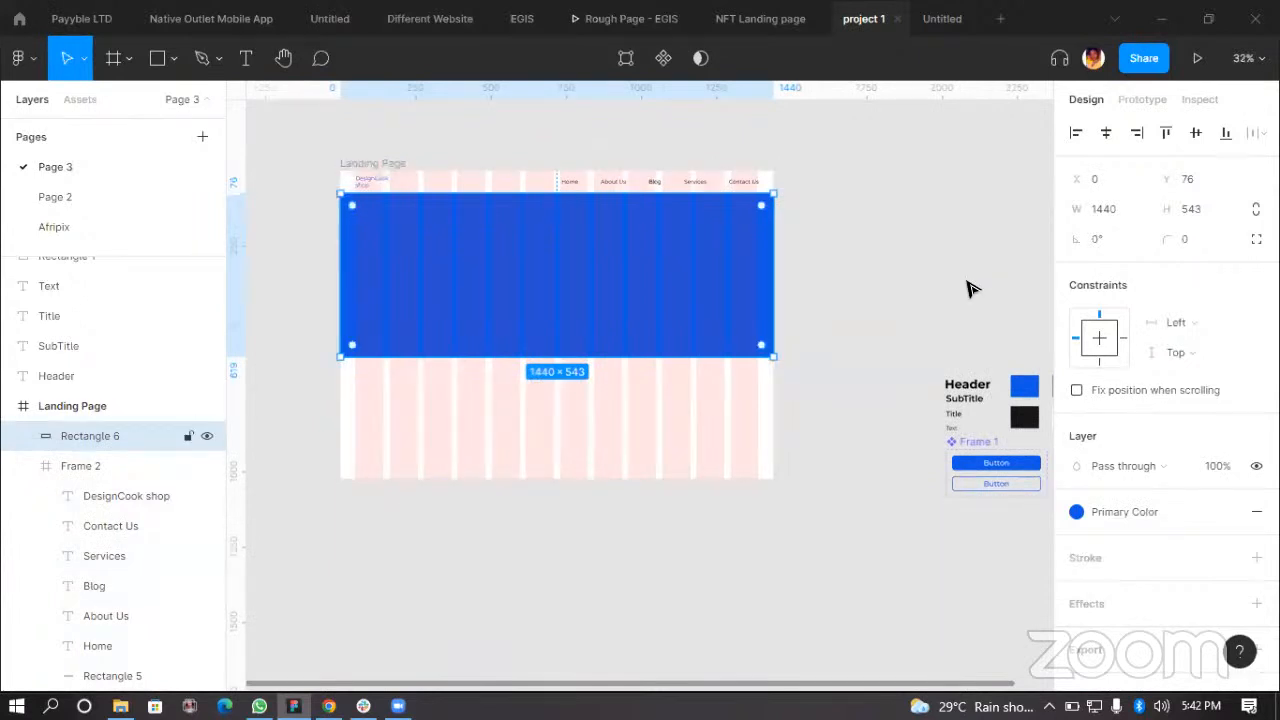
Step: Detach the hero rectangle's fill from the Primary Color style and set its opacity to 10%
mouse_move(1196, 509)
left_click(1224, 511)
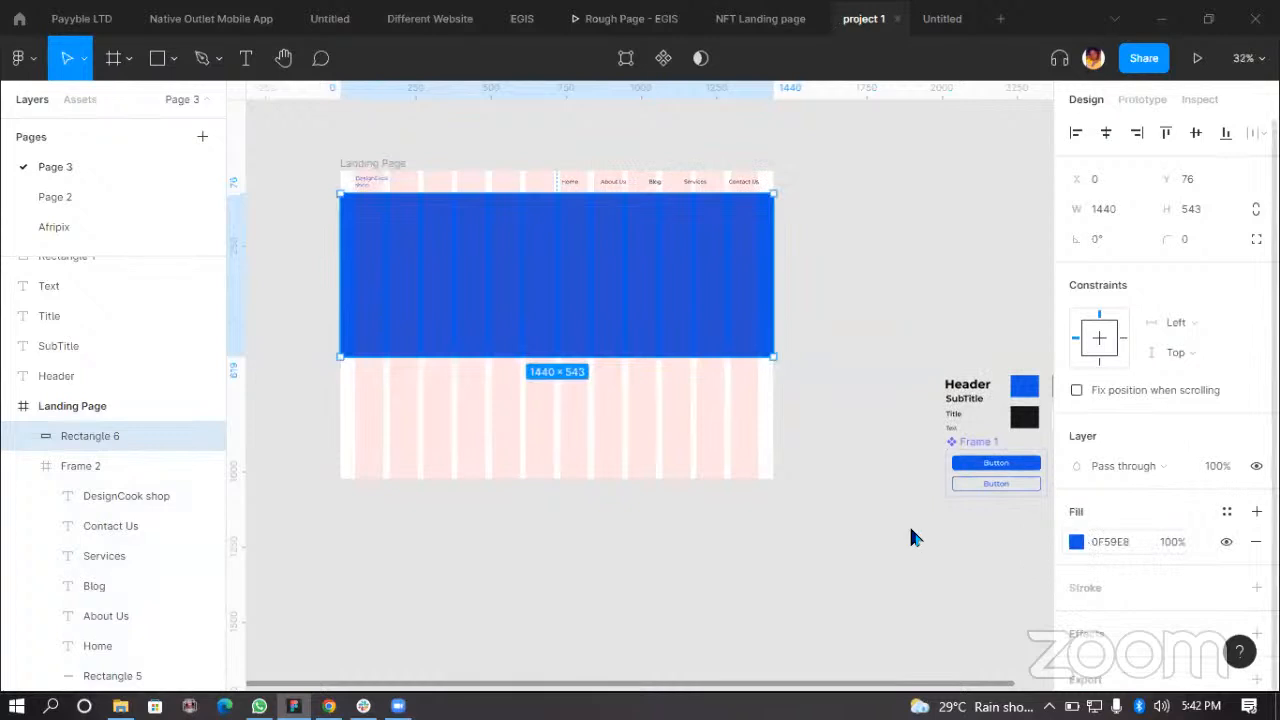
left_click(1076, 542)
left_click_drag(1034, 500, 902, 516)
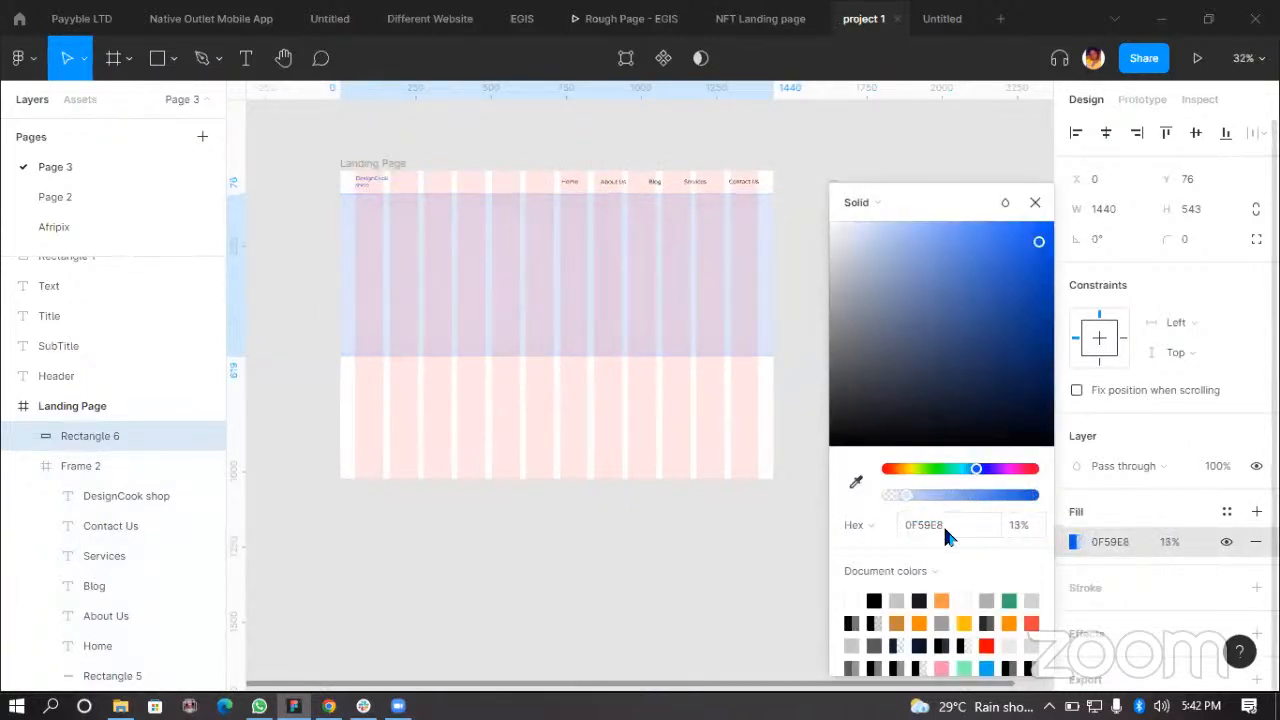
left_click(1012, 526)
type("10")
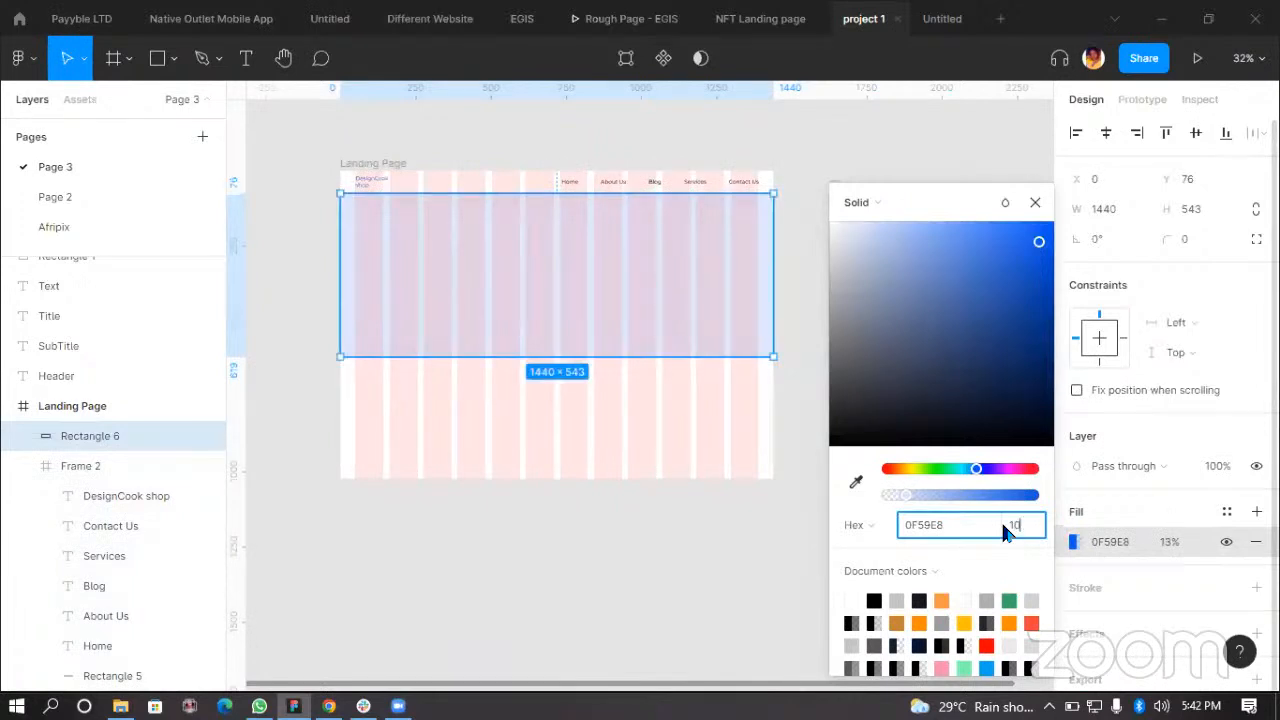
key("Return")
Step: Hide the layout grids on the Landing Page frame
left_click(718, 537)
left_click(349, 163)
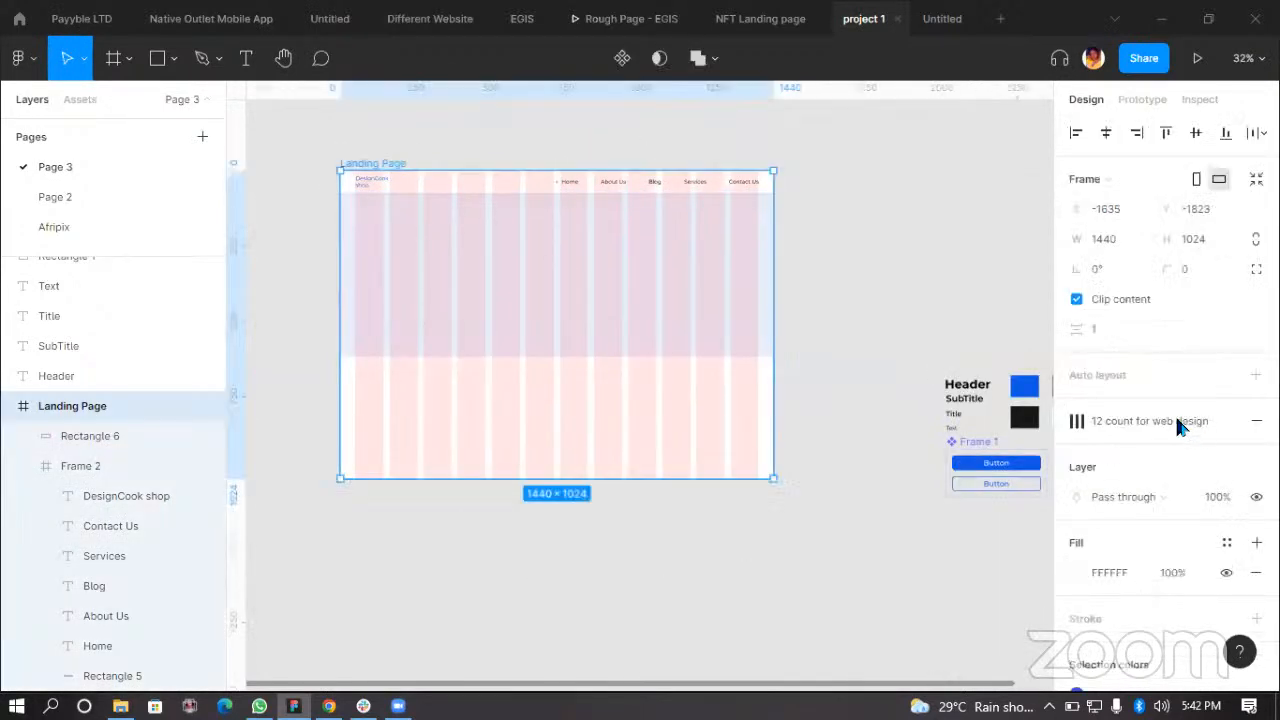
key("ctrl+shift+4")
left_click(357, 486)
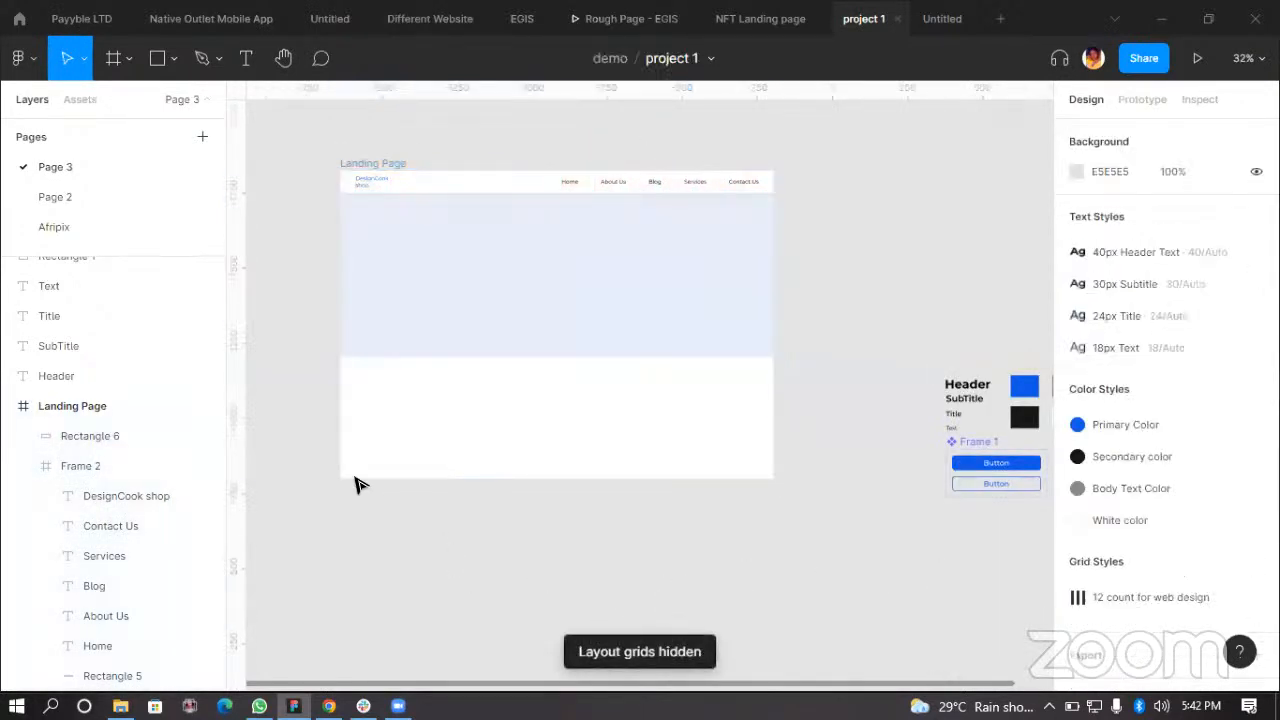
Step: Inspect the navigation bar, logo text and hero rectangle on the Landing Page frame
scroll(535, 475, "up", 2)
scroll(877, 465, "up", 1)
scroll(877, 449, "down", 3)
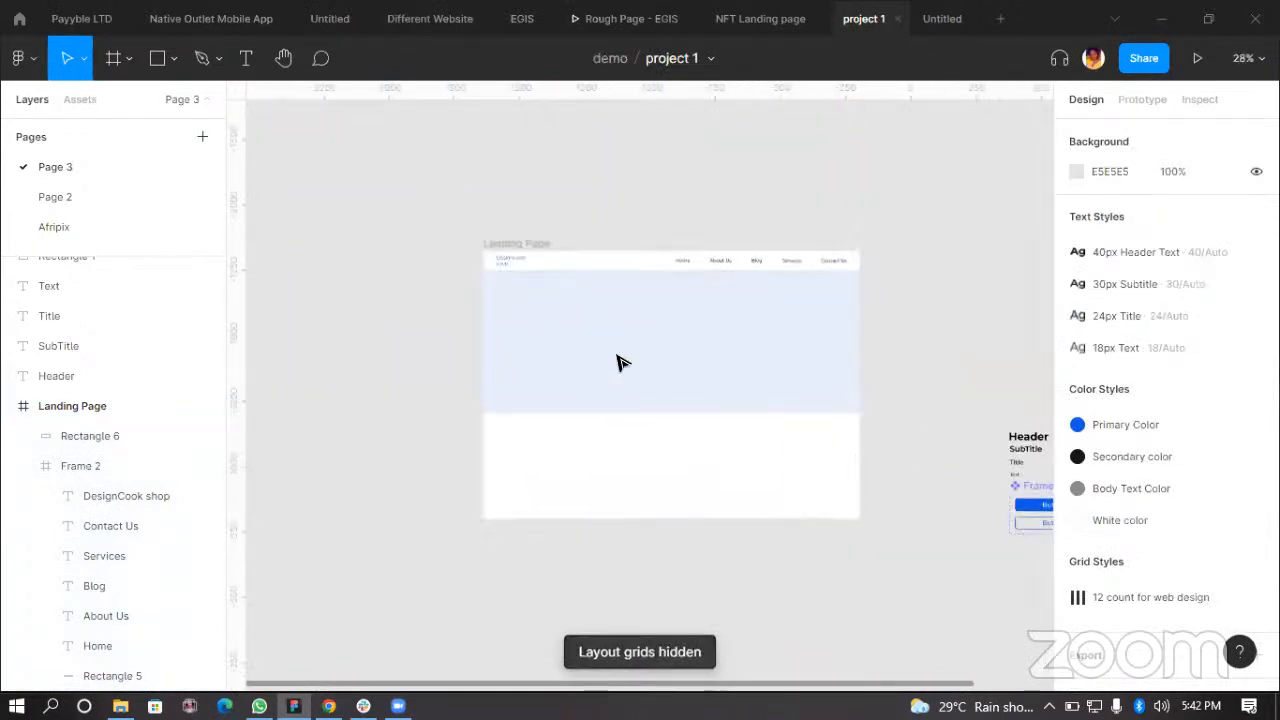
scroll(481, 260, "up", 2)
left_click(510, 250)
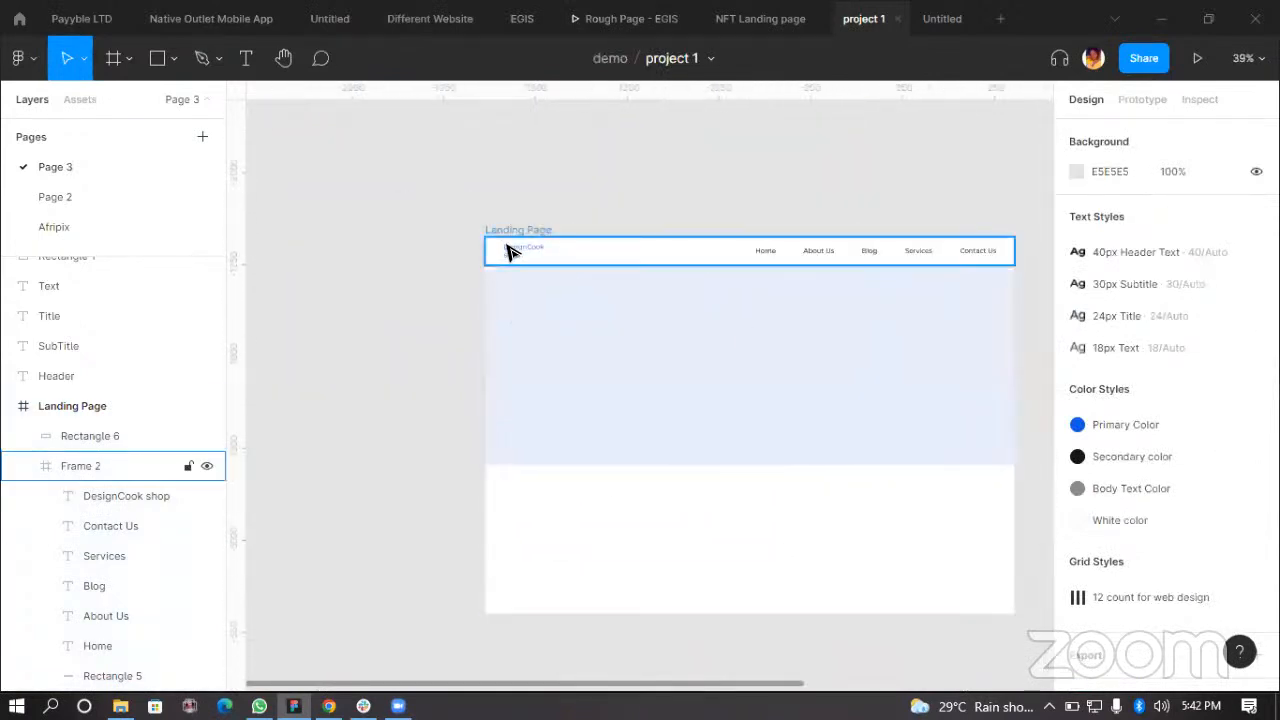
scroll(563, 272, "up", 5)
left_click(574, 314)
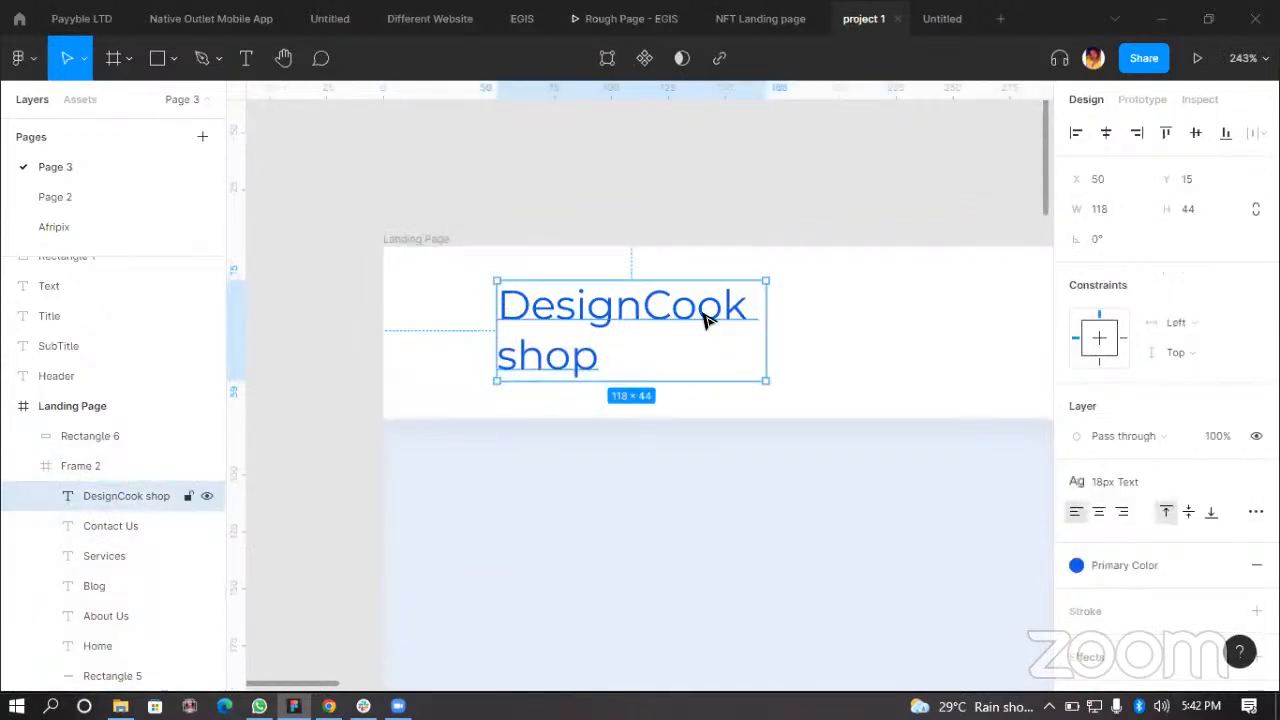
left_click(655, 209)
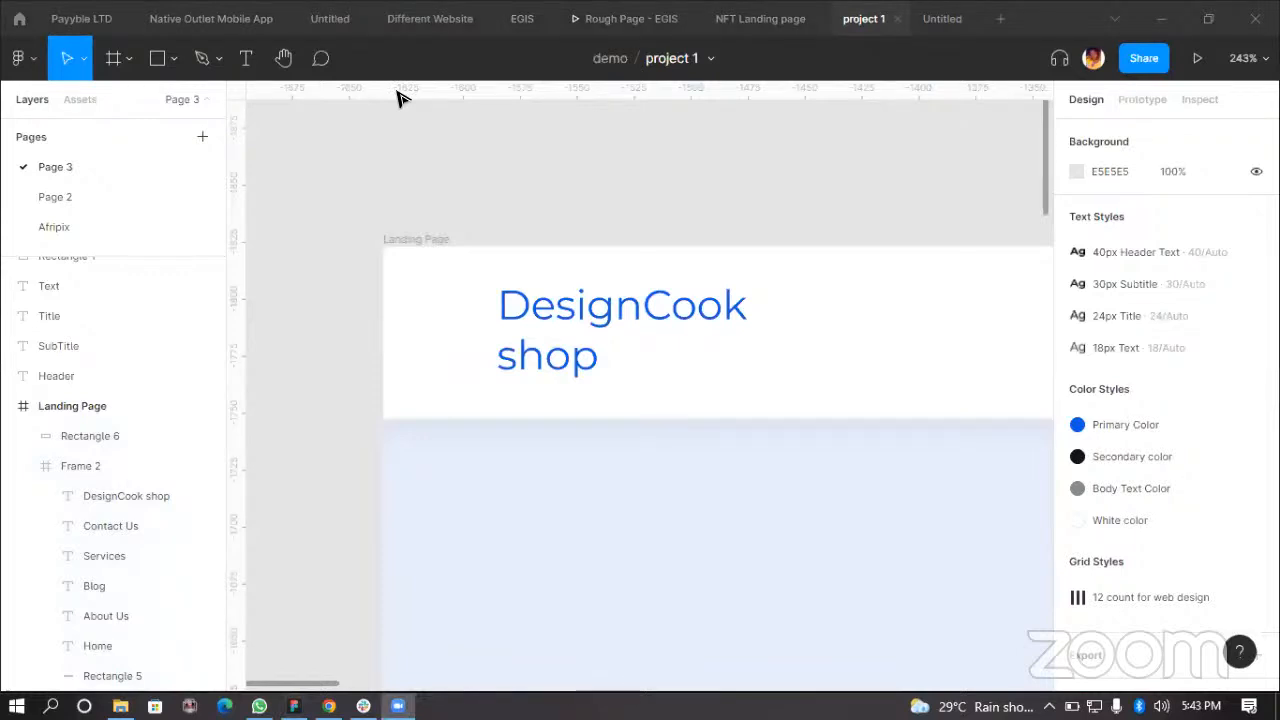
scroll(709, 223, "down", 3)
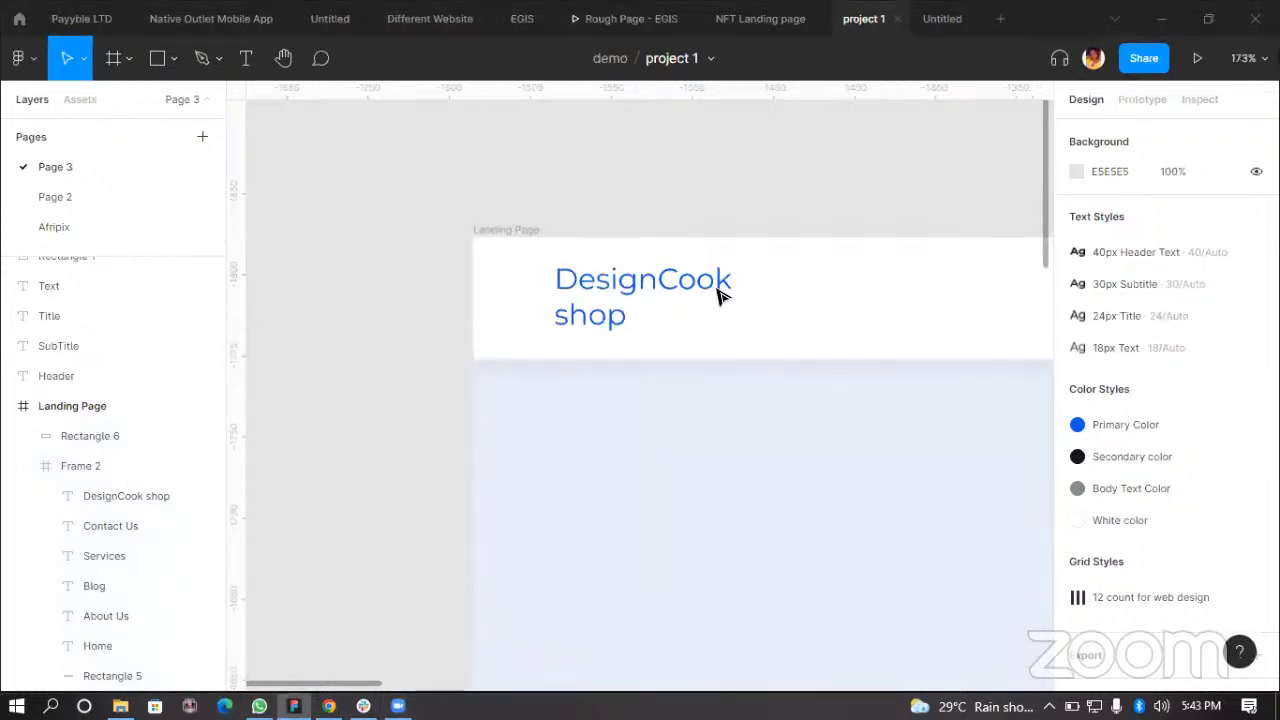
scroll(750, 400, "down", 5)
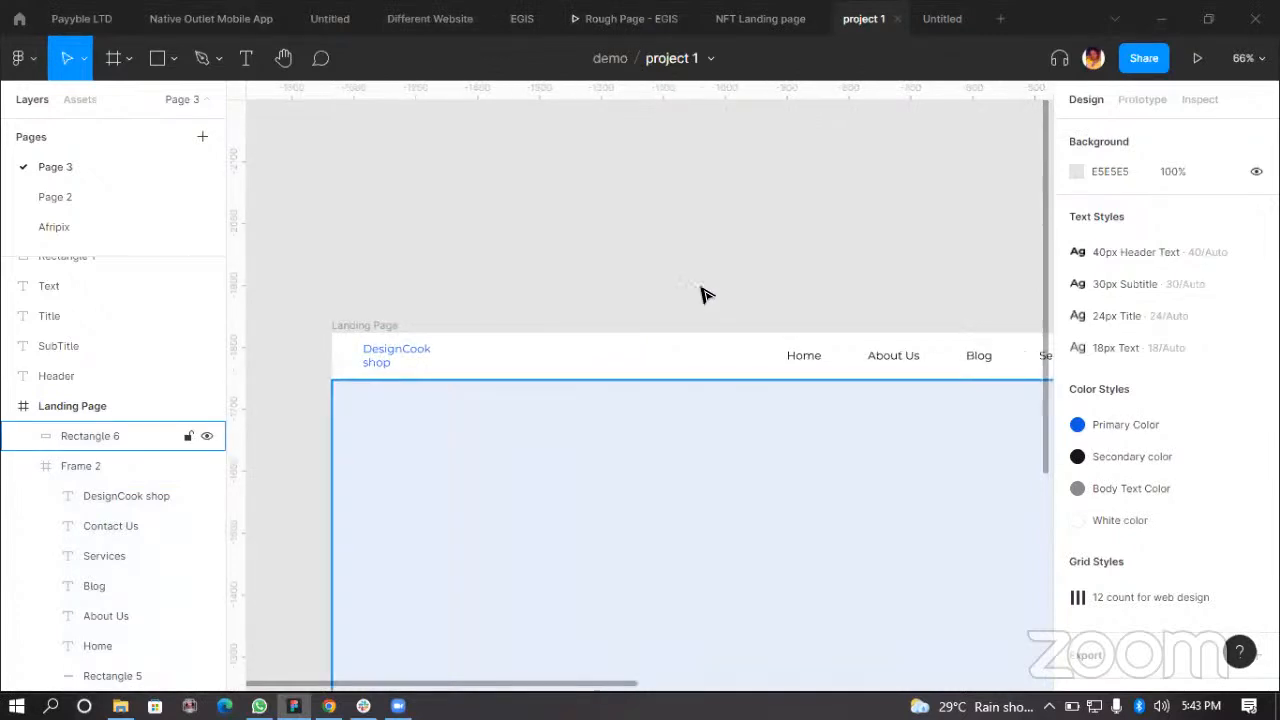
scroll(690, 420, "down", 4)
scroll(890, 430, "up", 2)
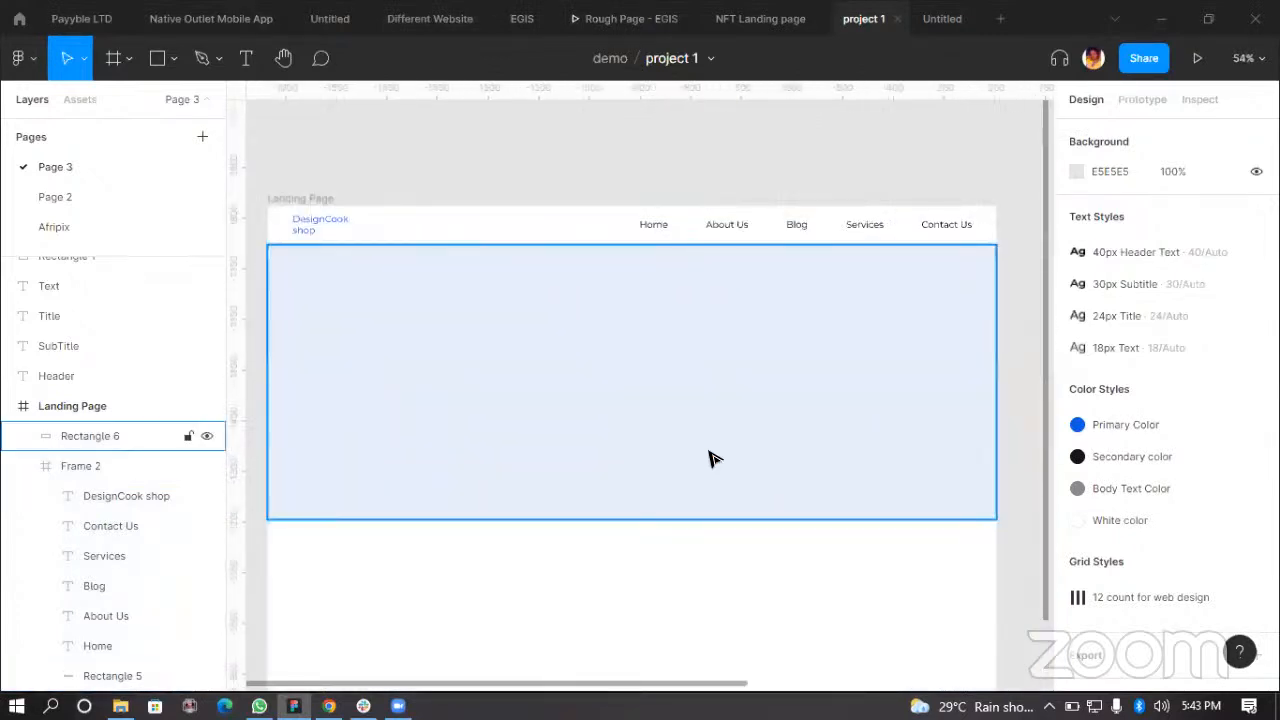
left_click(823, 423)
scroll(823, 423, "down", 1)
left_click(333, 275)
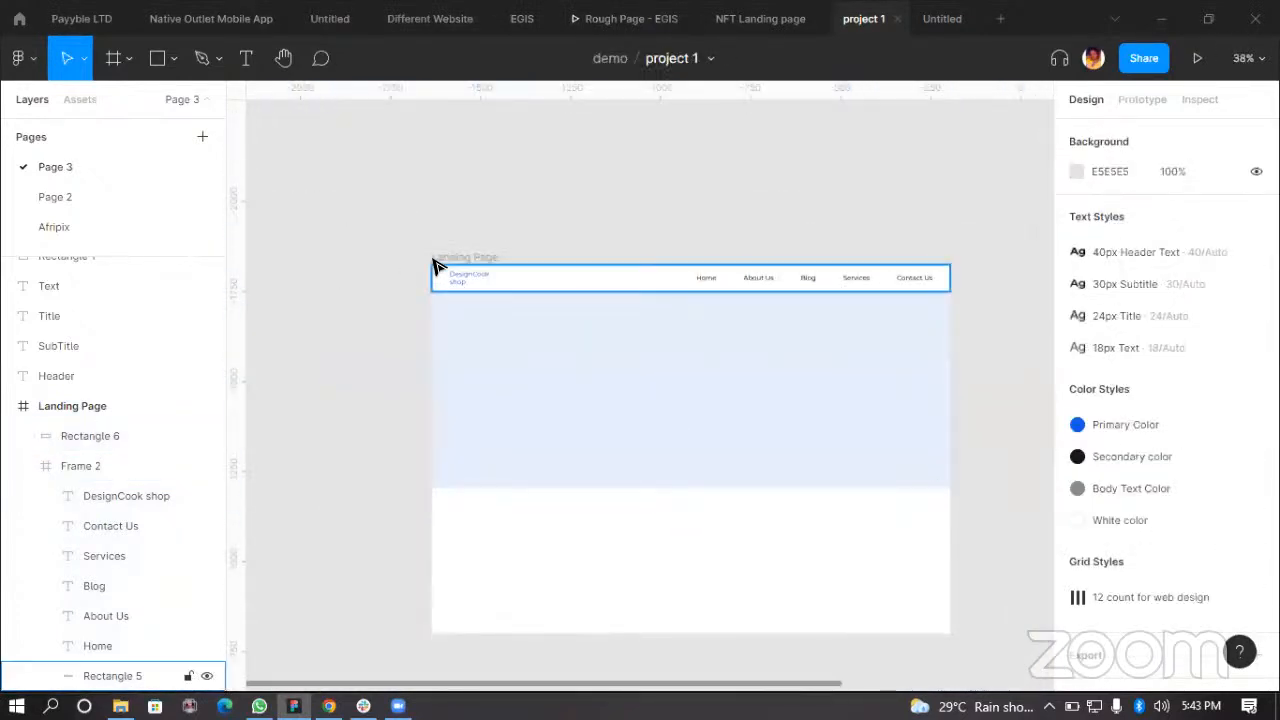
scroll(434, 266, "up", 1)
scroll(606, 277, "down", 2)
scroll(363, 446, "down", 3)
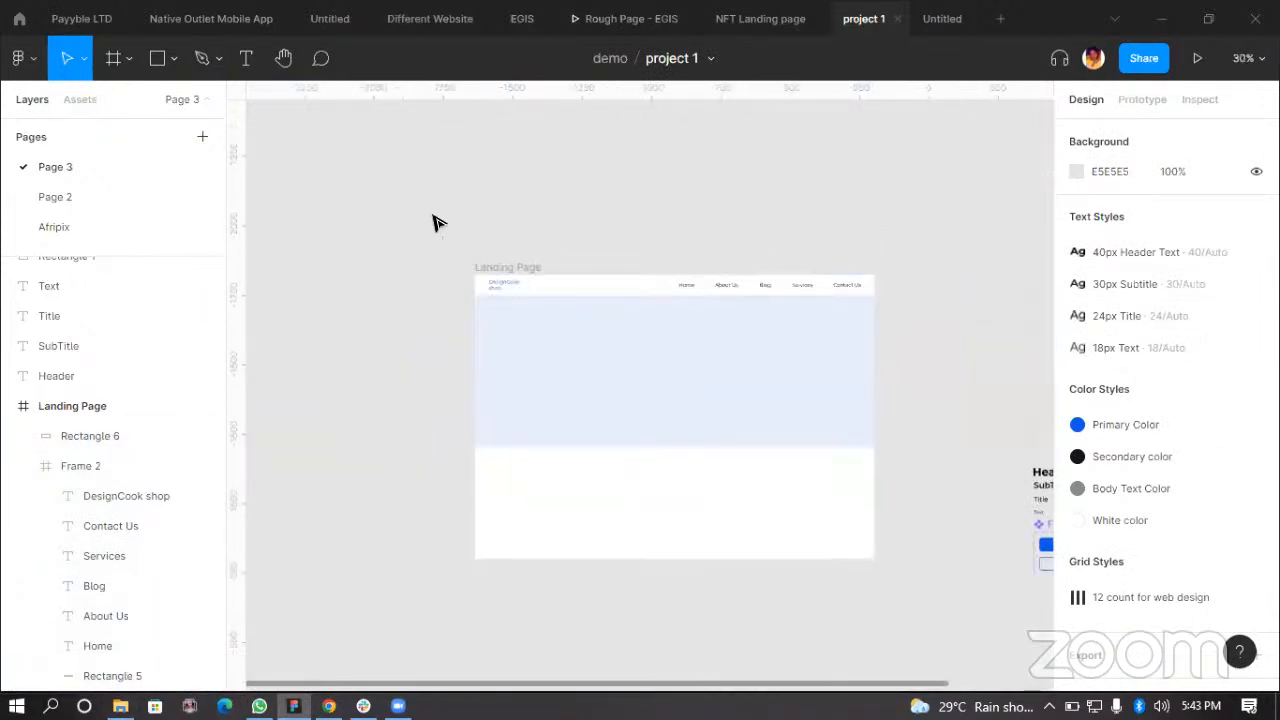
right_click(431, 183)
mouse_move(517, 354)
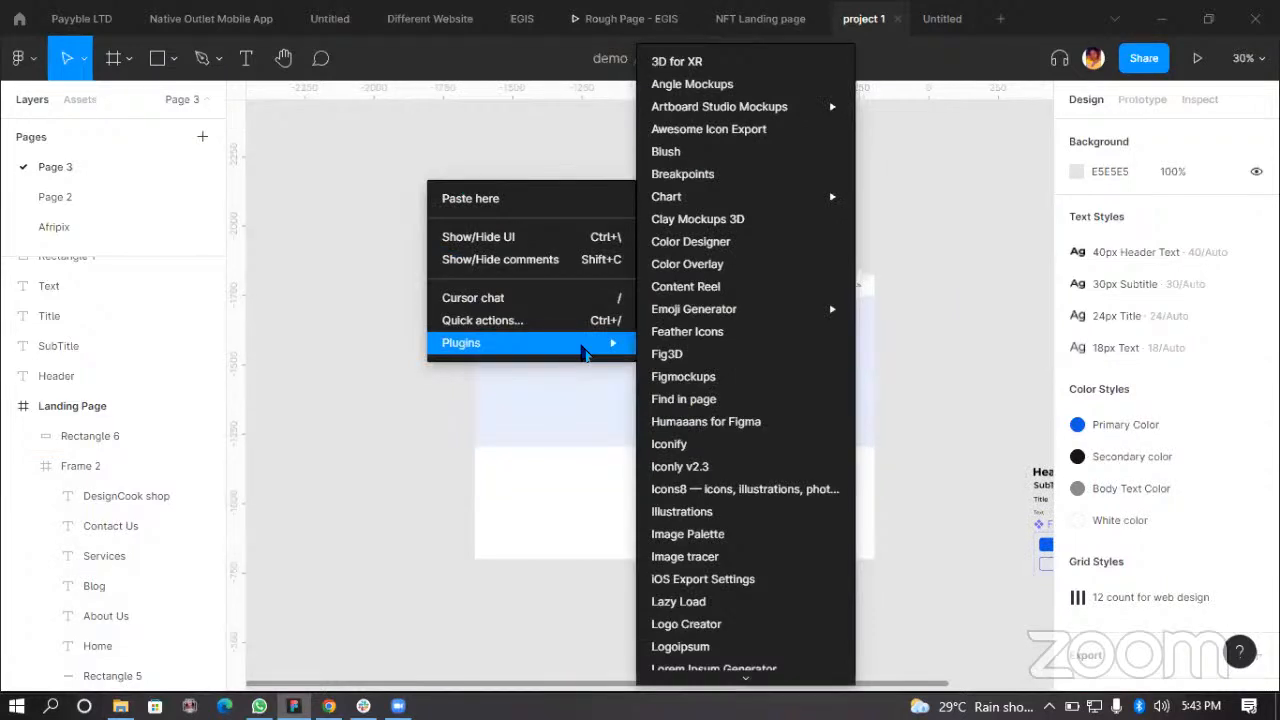
left_click(369, 505)
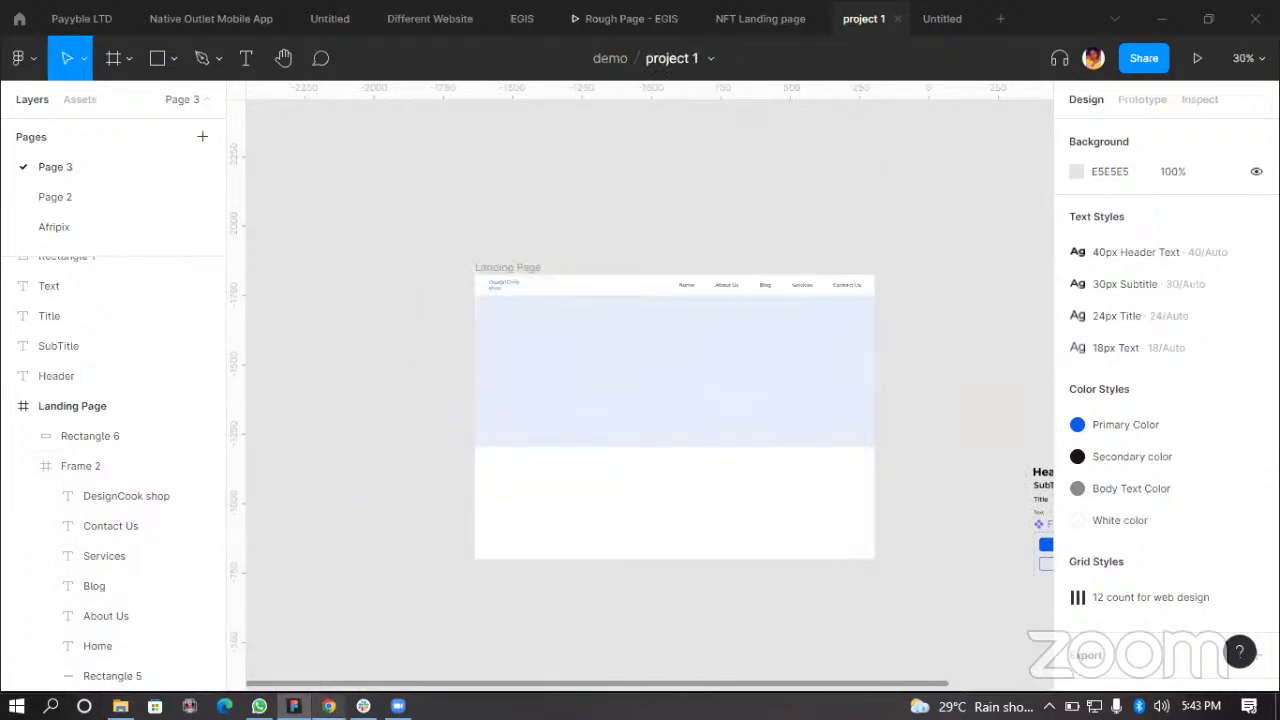
mouse_move(329, 706)
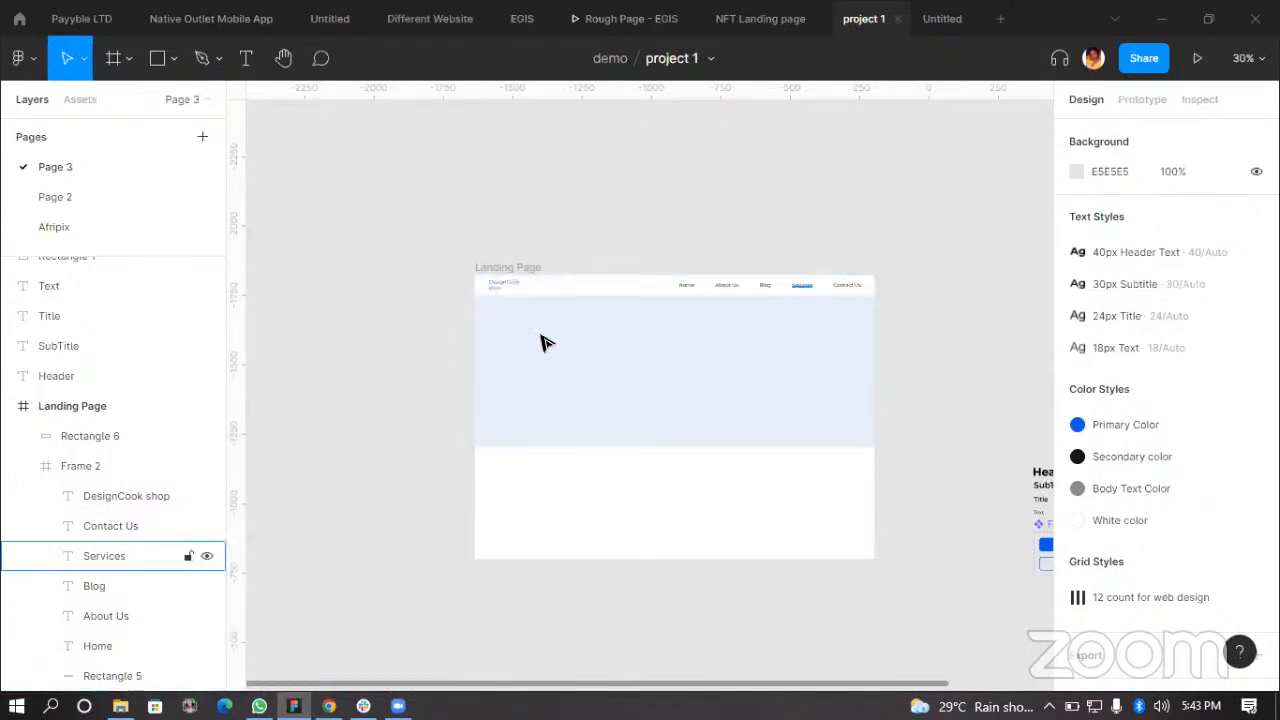
Step: Browse the Downloads folder and preview the pair-trainers-removebg-preview image
left_click(120, 706)
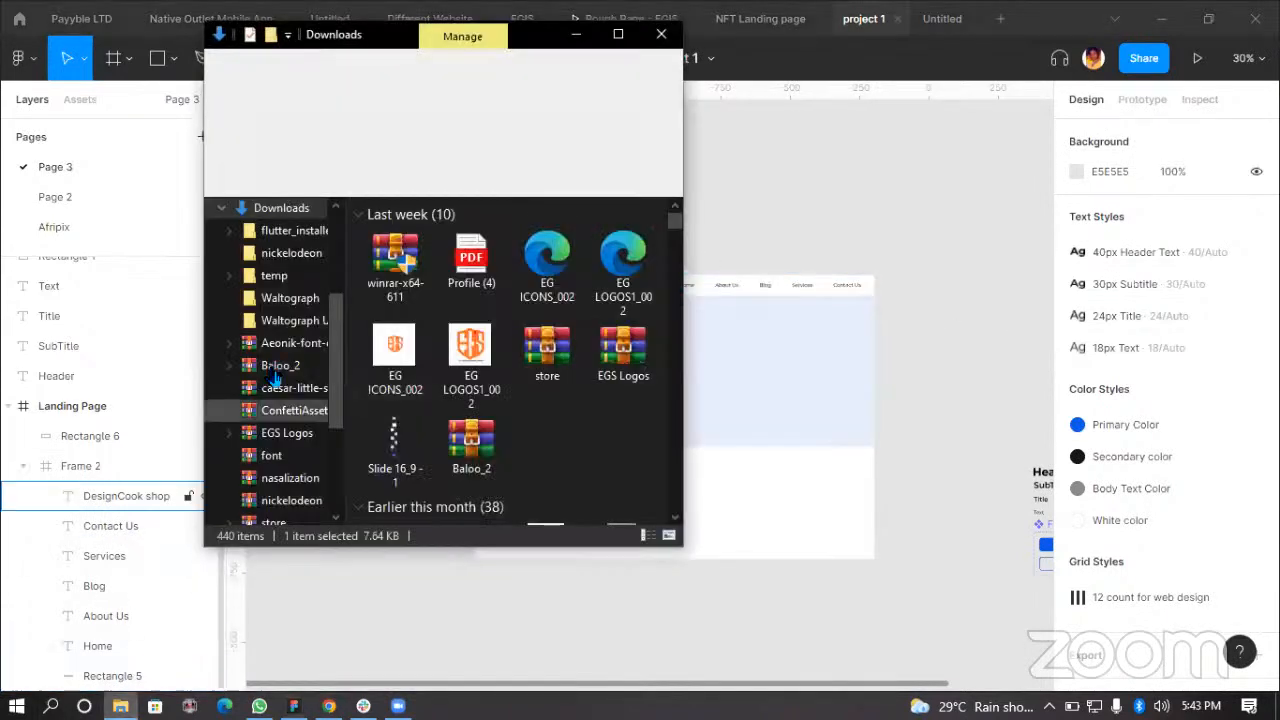
scroll(250, 308, "up", 1)
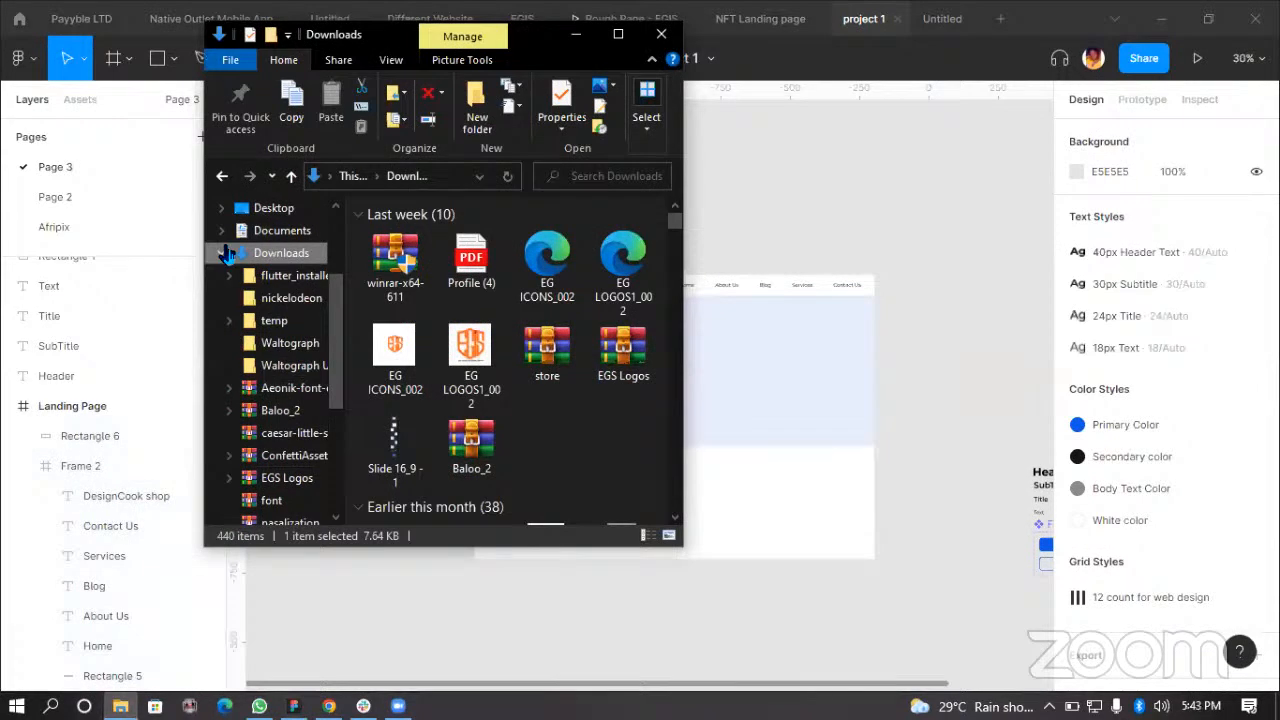
scroll(527, 371, "down", 15)
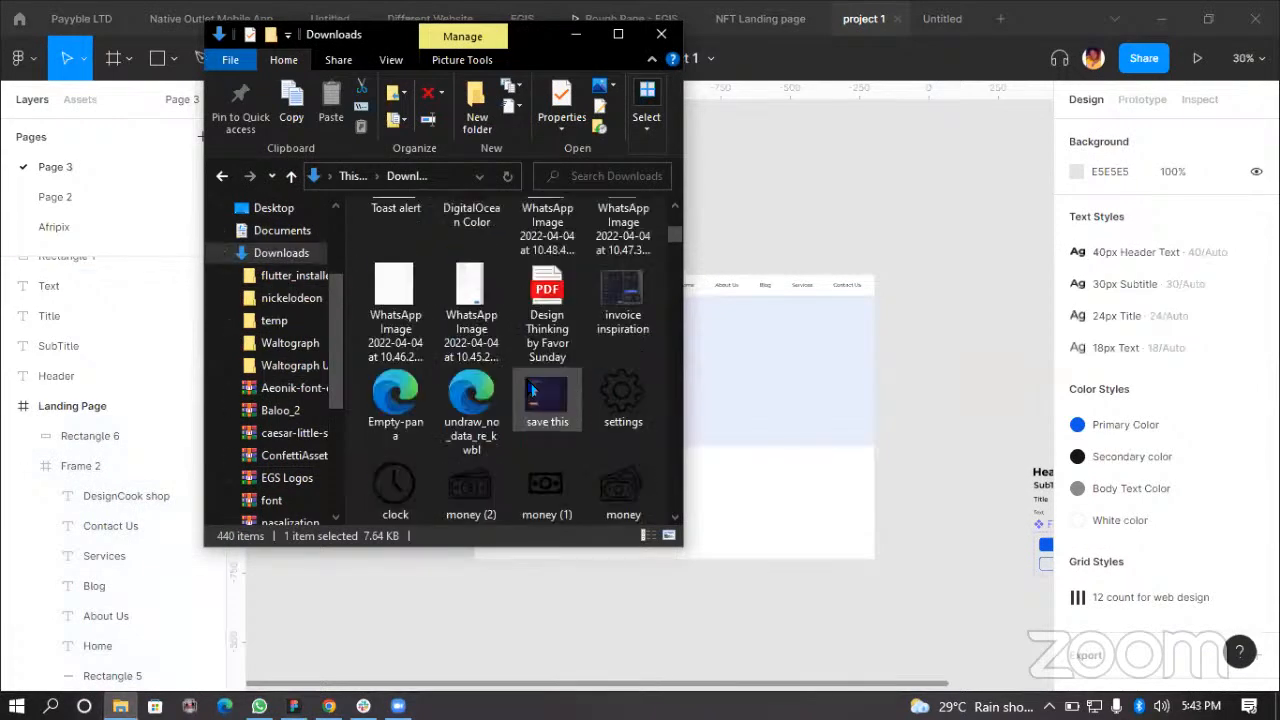
scroll(520, 435, "down", 15)
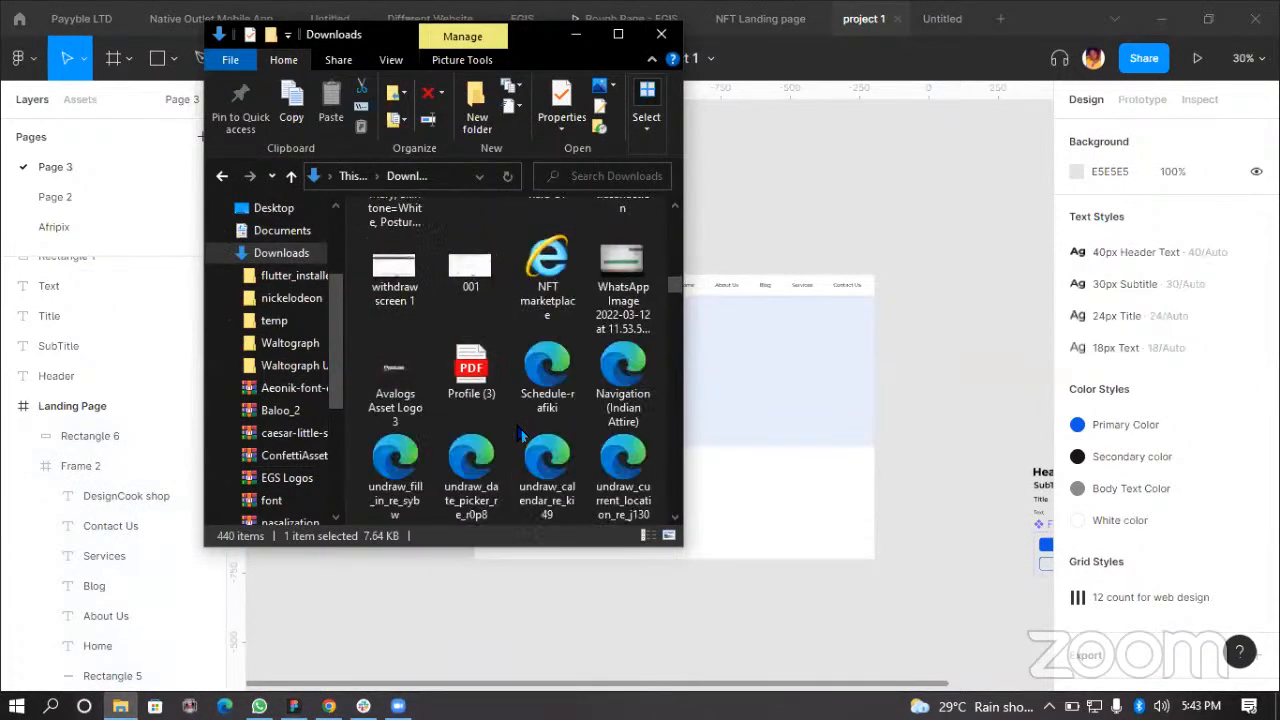
scroll(505, 443, "down", 10)
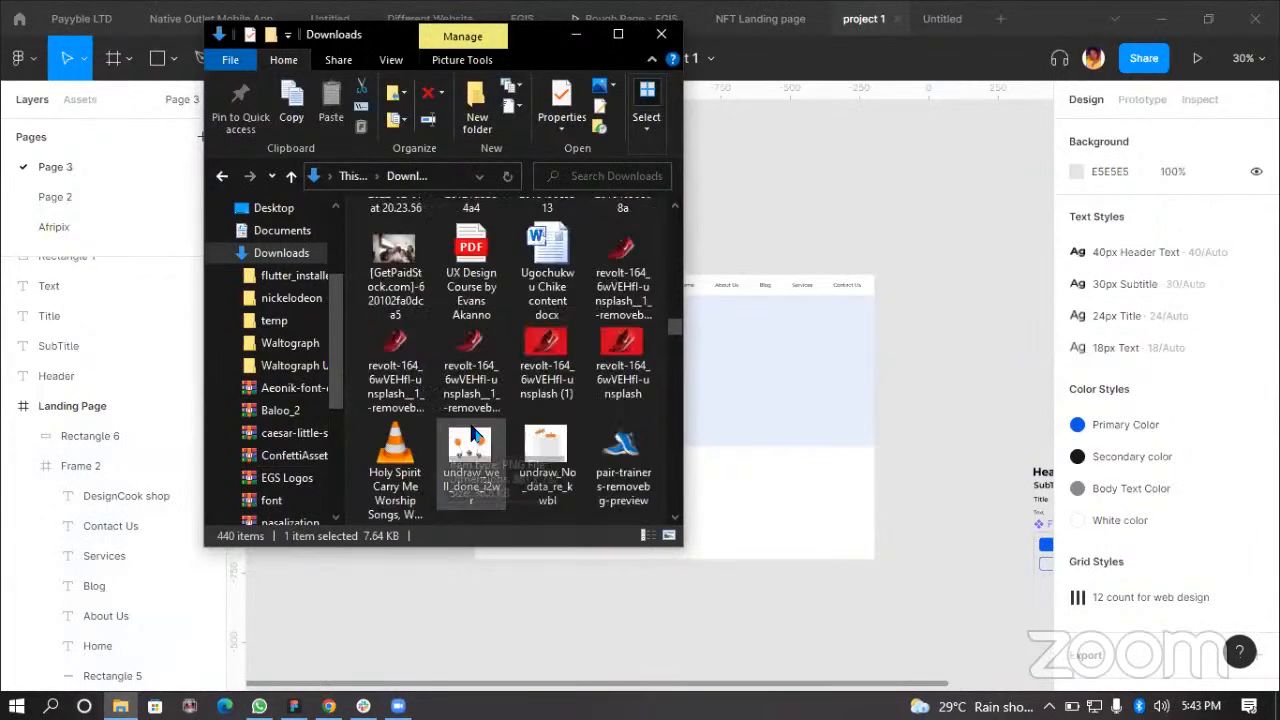
left_click(388, 370)
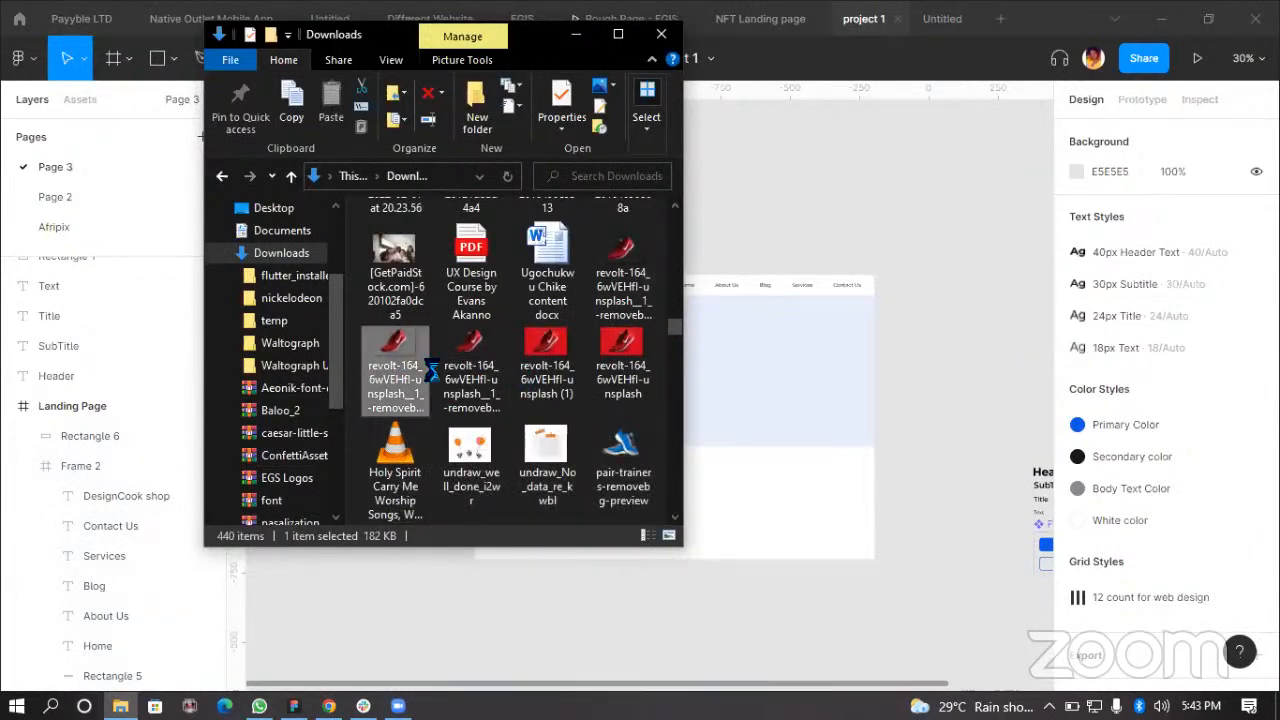
mouse_move(617, 452)
left_mouse_down()
mouse_move(886, 391)
mouse_move(903, 257)
mouse_move(944, 297)
mouse_move(724, 447)
mouse_move(611, 481)
mouse_move(615, 468)
left_mouse_up()
double_click(615, 468)
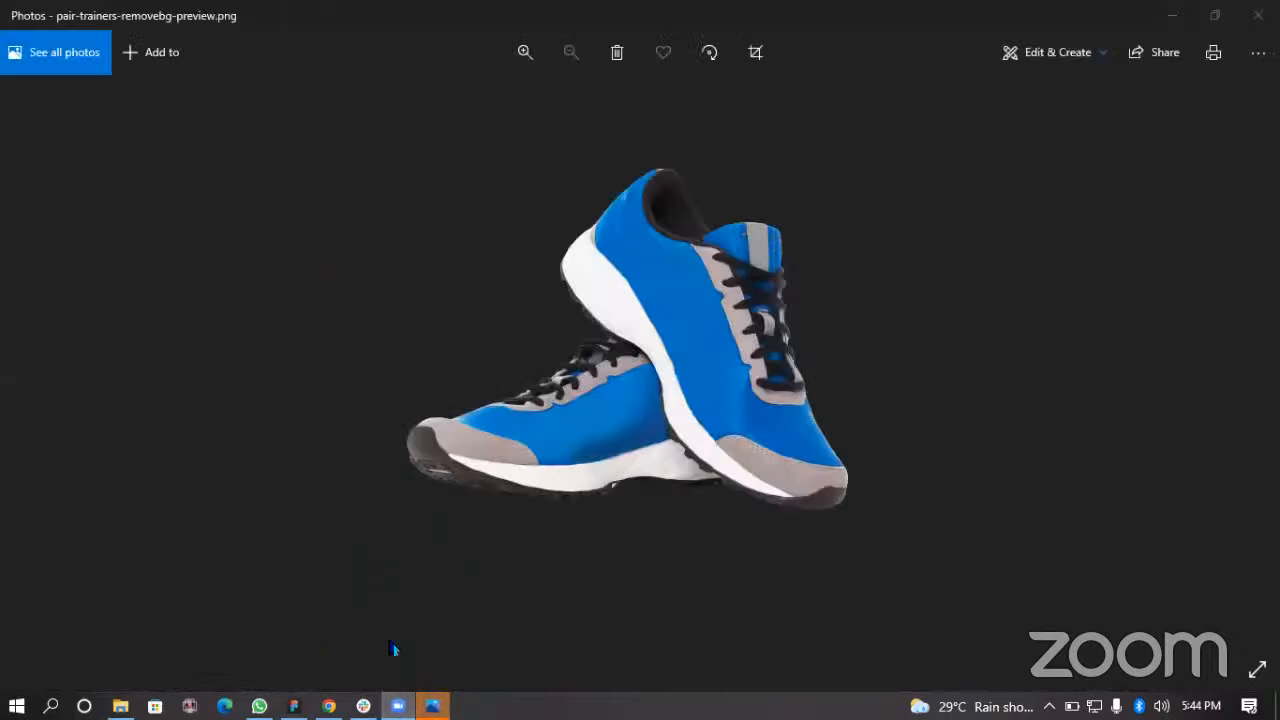
Step: Import the pair-trainers-removebg-preview image from Downloads onto the canvas beside the landing page
left_click(398, 706)
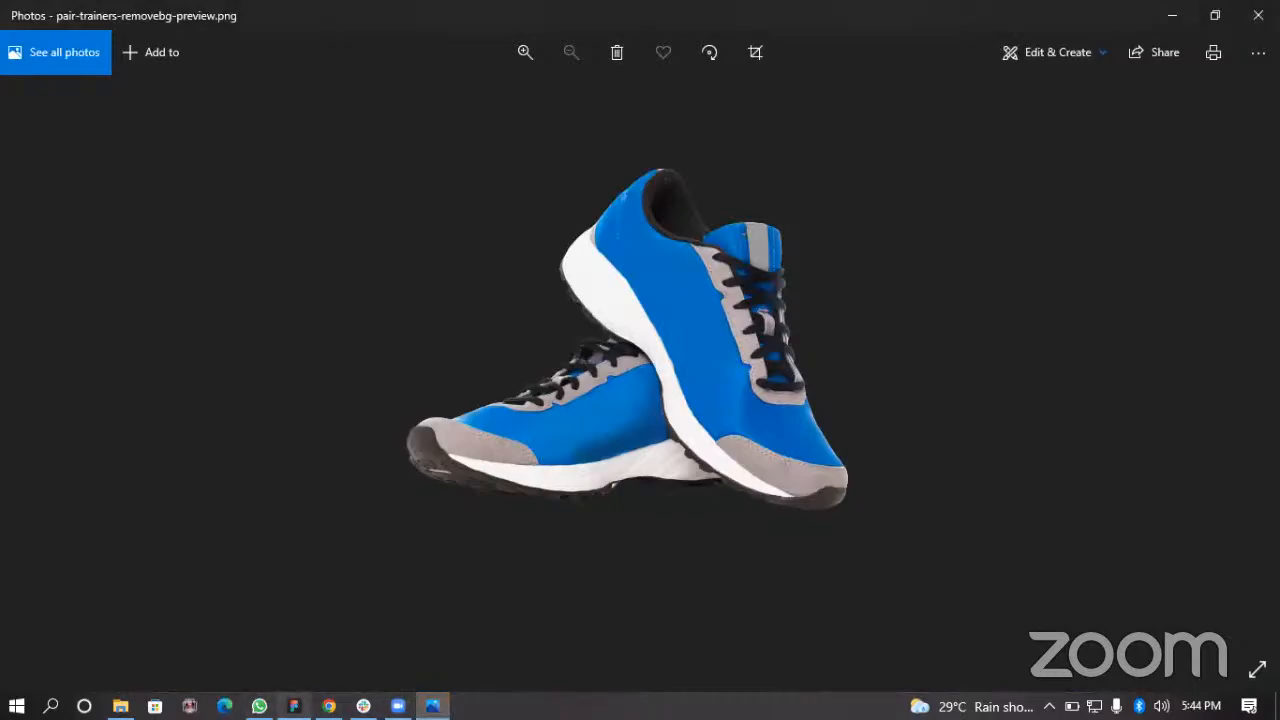
left_click(294, 706)
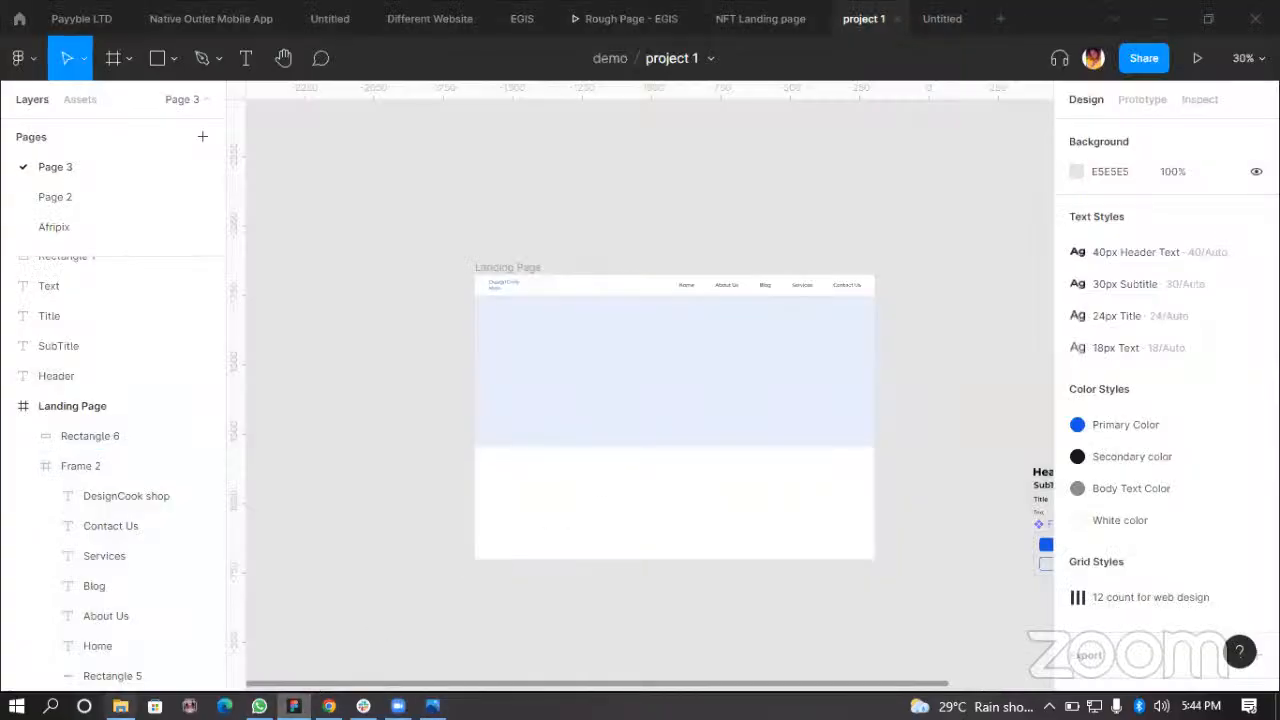
left_click(120, 706)
left_click_drag(967, 413, 966, 418)
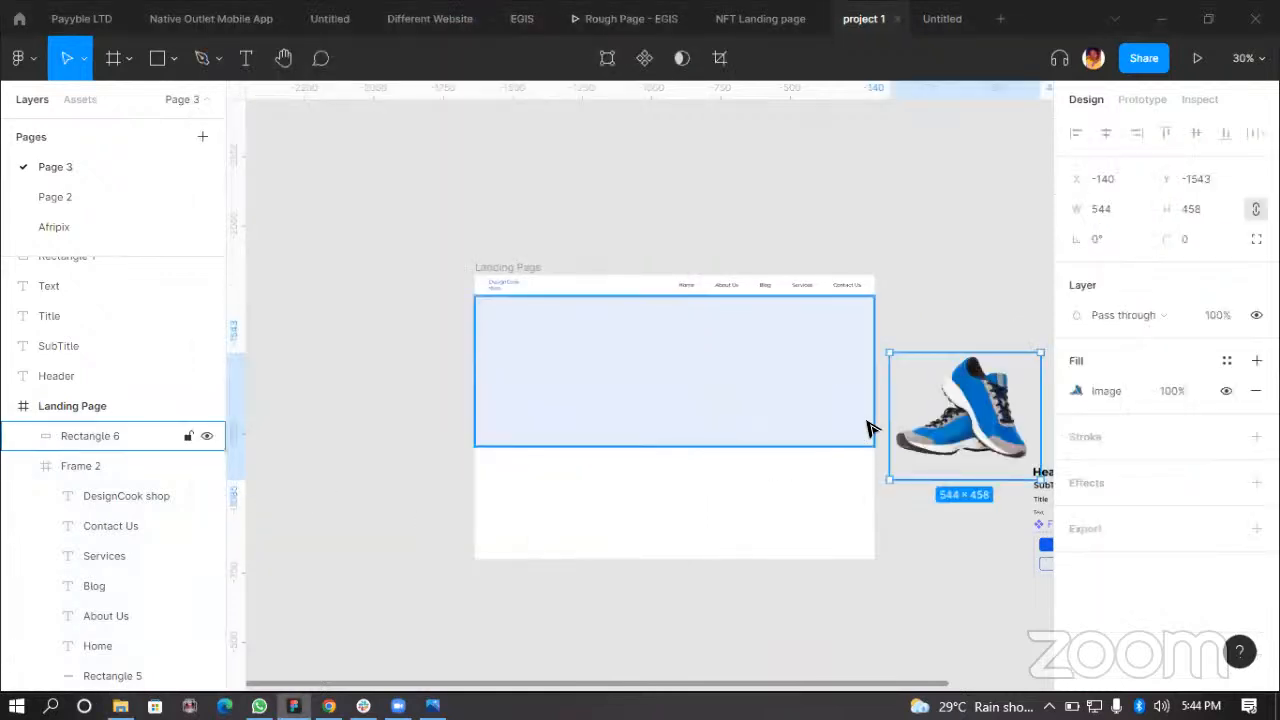
Step: Move the trainers image into the right half of the hero section
left_click_drag(934, 400, 958, 367)
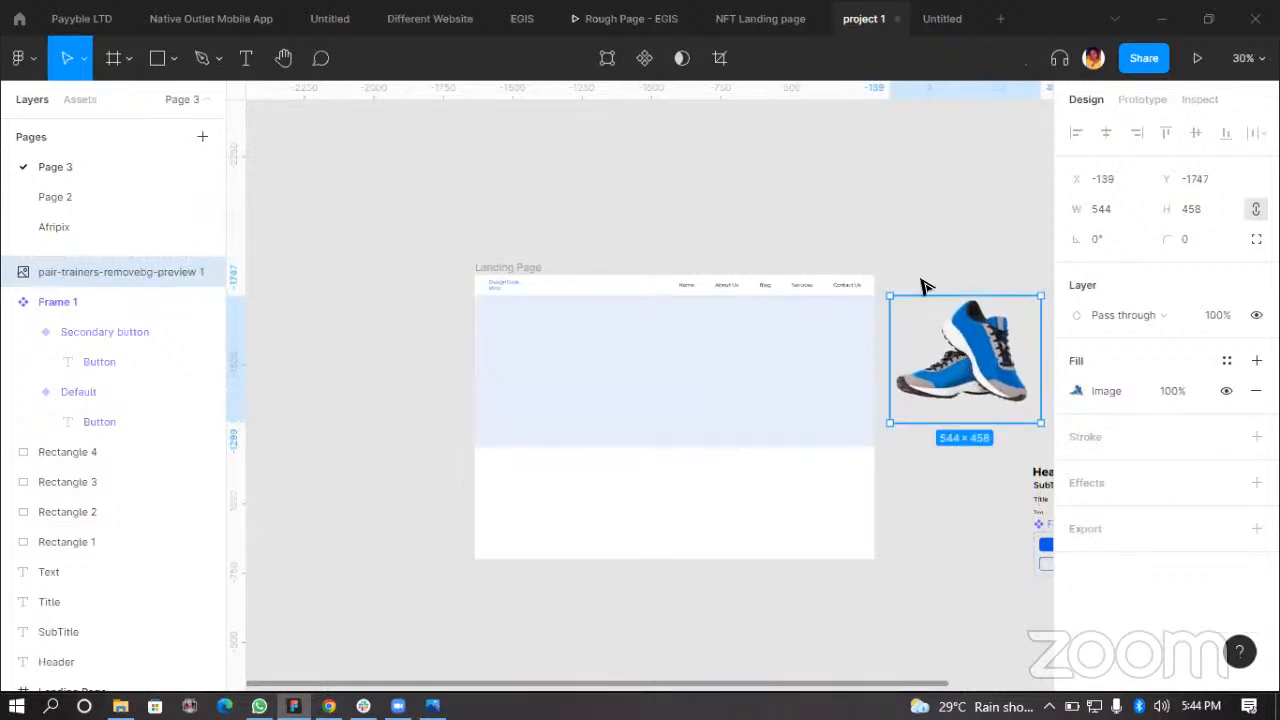
left_click_drag(983, 386, 776, 408)
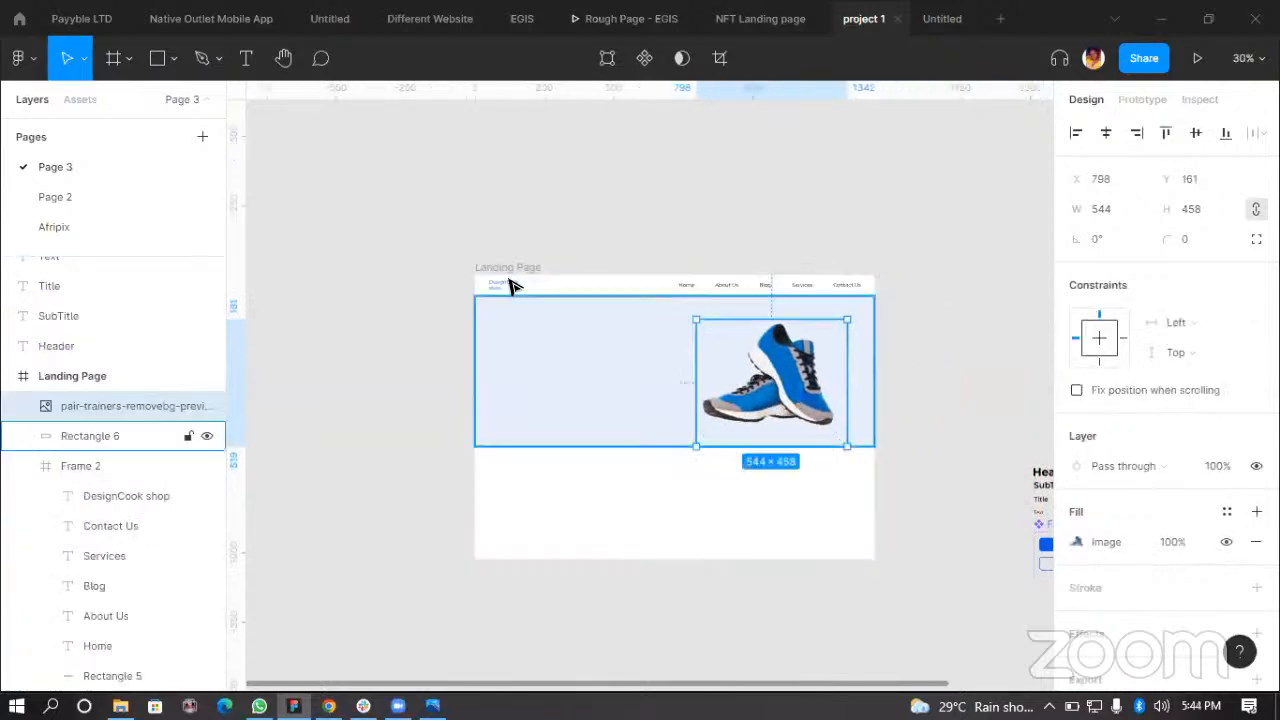
Step: Show the layout grids on the Landing Page frame again
left_click(745, 261)
left_click(1201, 391)
left_click(775, 390)
scroll(780, 392, "up", 5)
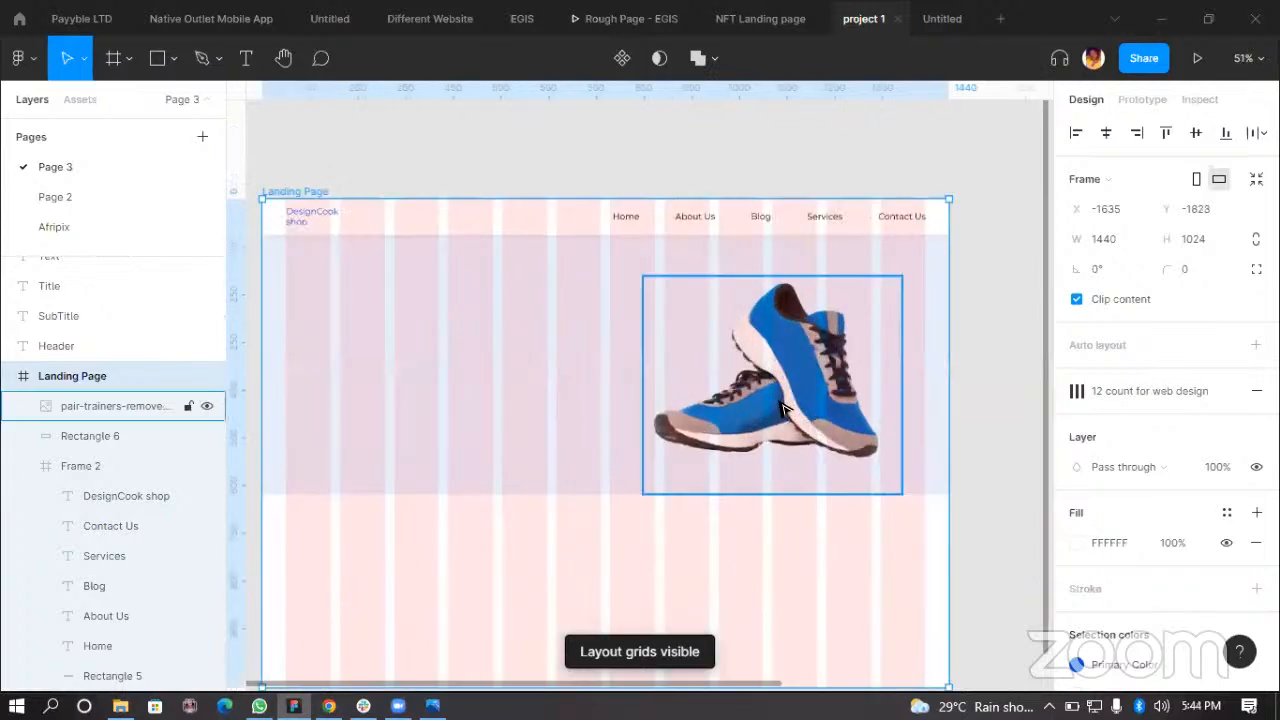
Step: Resize the trainers image to about 510 × 429 and place it at about X 767, Y 133 in the hero
left_click_drag(790, 397, 789, 385)
scroll(762, 410, "down", 1)
scroll(762, 410, "up", 2)
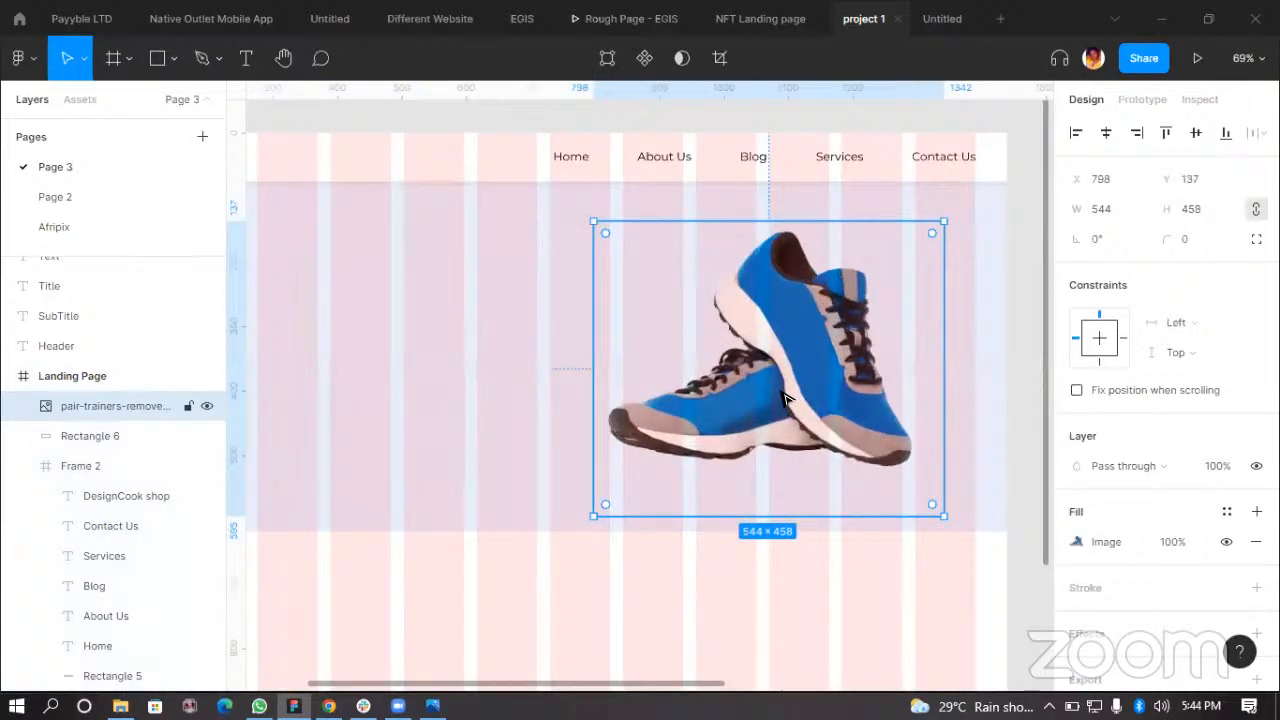
left_click_drag(931, 246, 915, 272)
left_click_drag(796, 412, 772, 385)
scroll(803, 404, "down", 3)
scroll(776, 420, "up", 2)
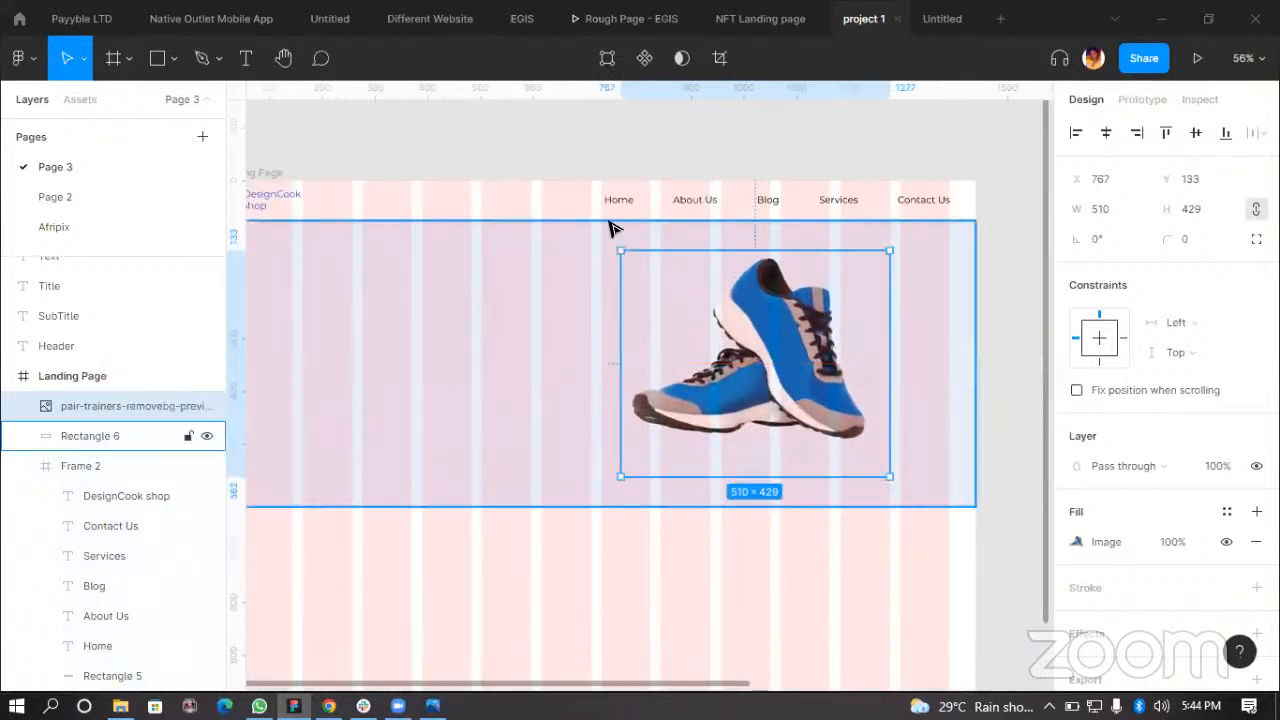
Step: Examine the hero section with the placed trainers image
scroll(620, 254, "up", 2)
scroll(652, 306, "down", 1)
scroll(655, 313, "down", 1)
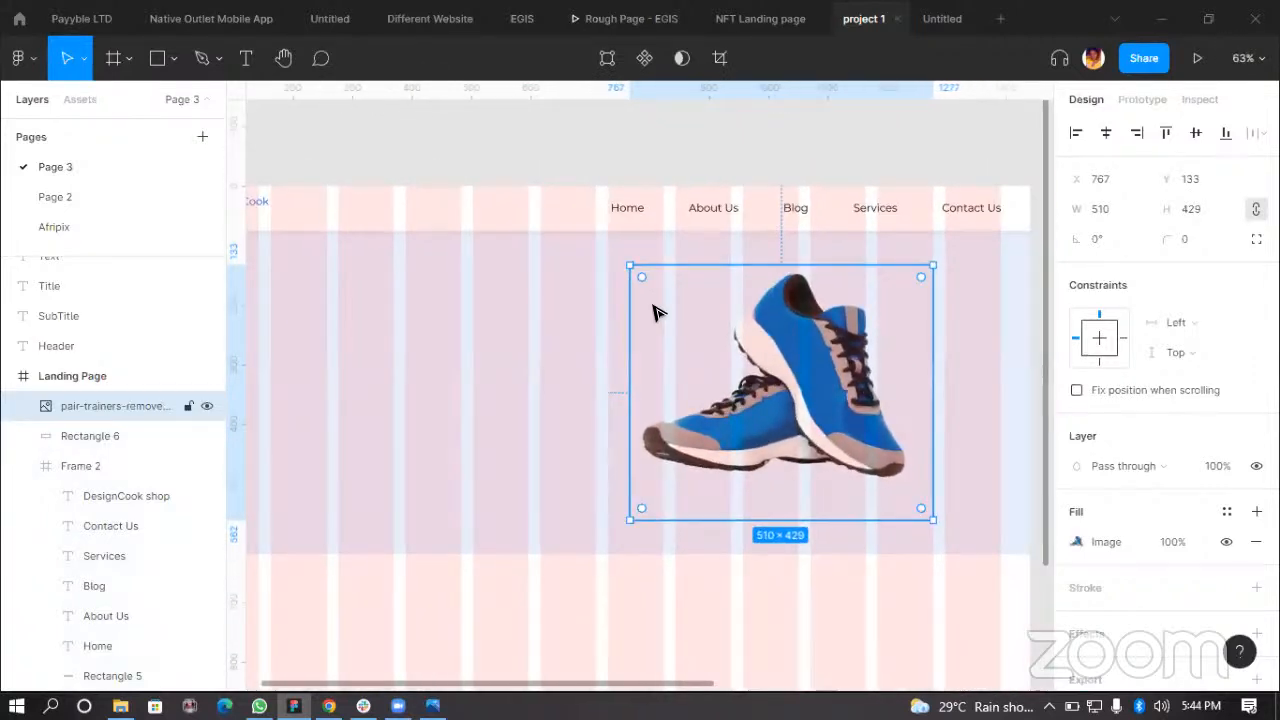
scroll(890, 315, "down", 2)
left_click(583, 558)
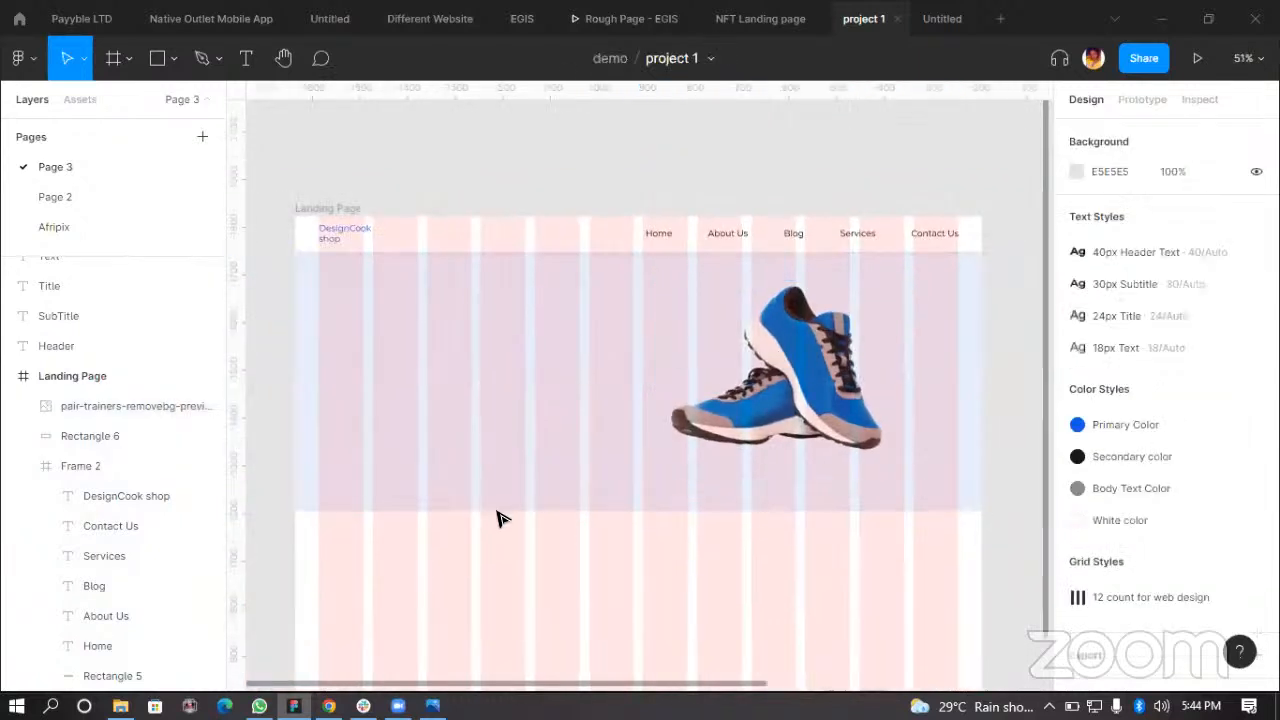
scroll(826, 497, "down", 3)
scroll(894, 566, "right", 3)
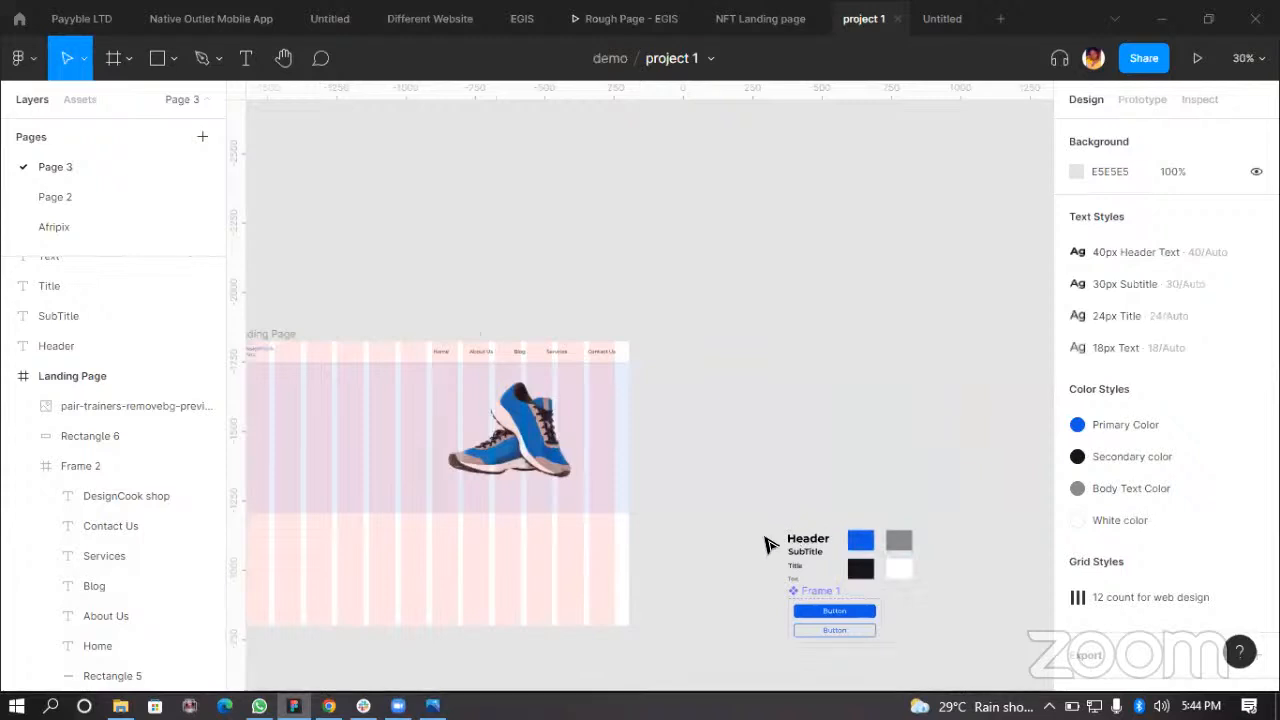
Step: Duplicate the Header text style sample into the hero section at about X 125, Y 222
scroll(860, 545, "left", 2)
left_click(880, 541)
left_click_drag(880, 545, 370, 418)
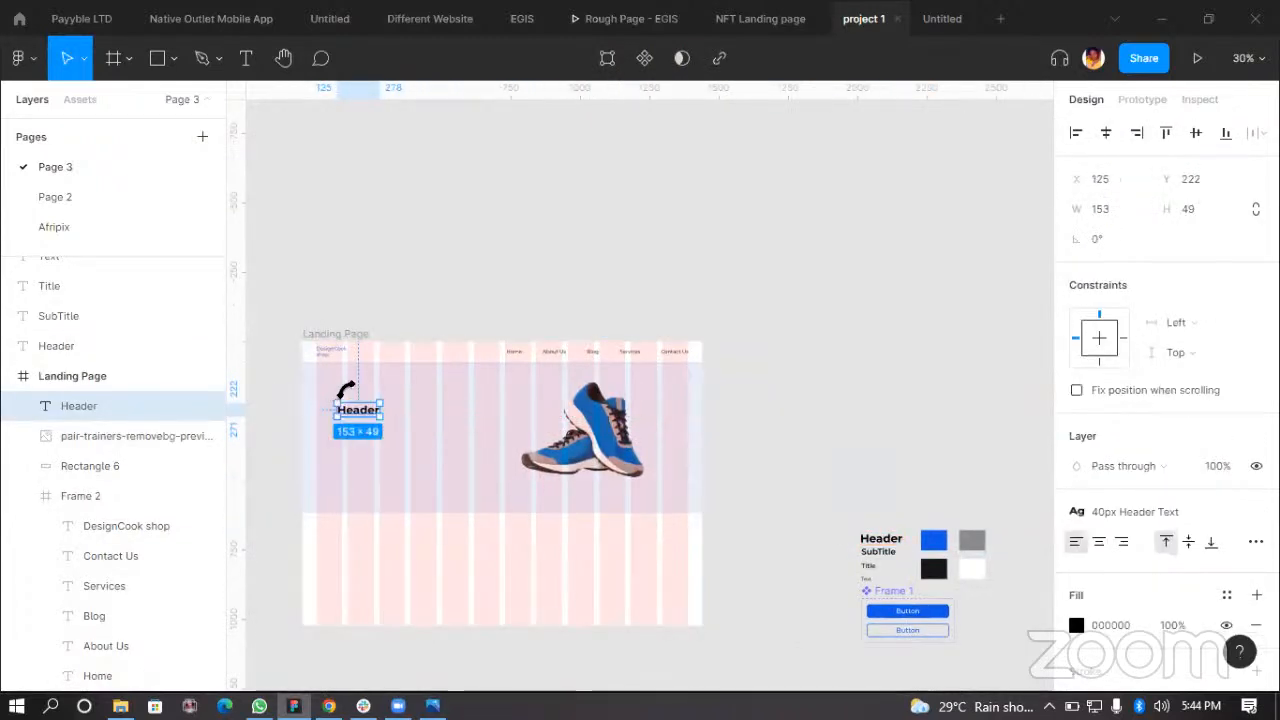
Step: Change the copied heading's text to "Shop with an amazing price discount"
scroll(370, 418, "up", 5)
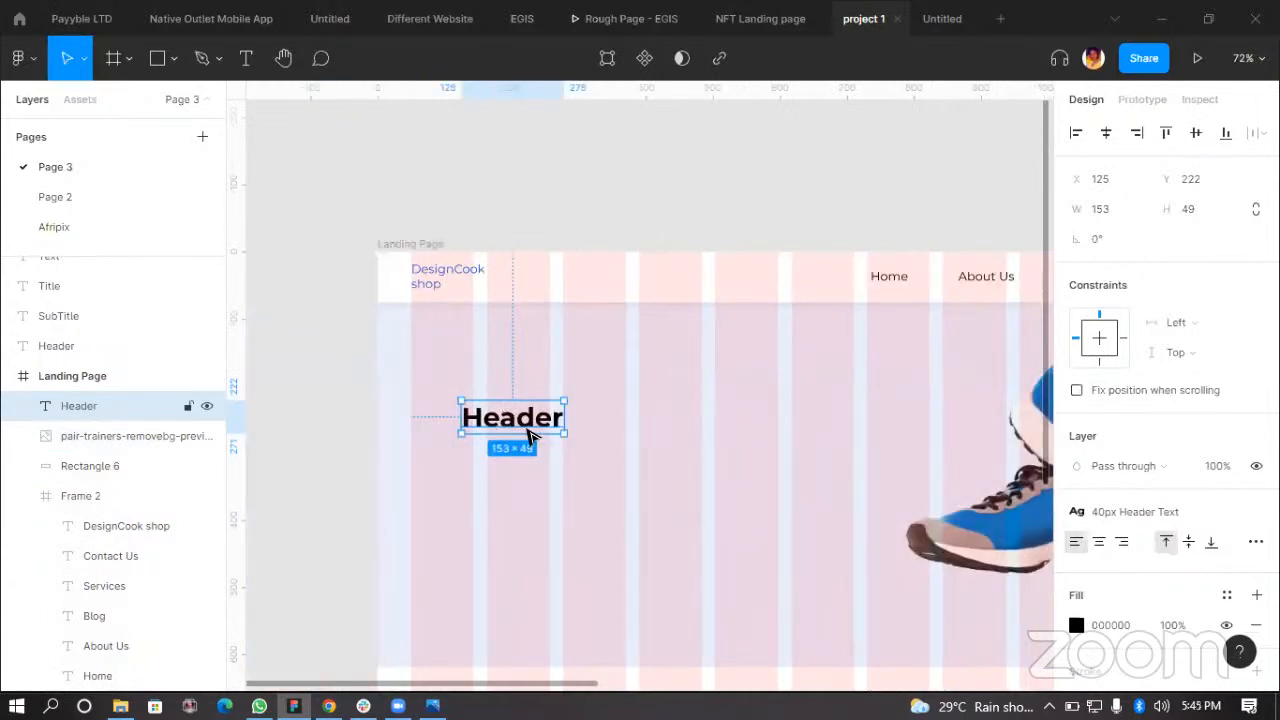
double_click(537, 419)
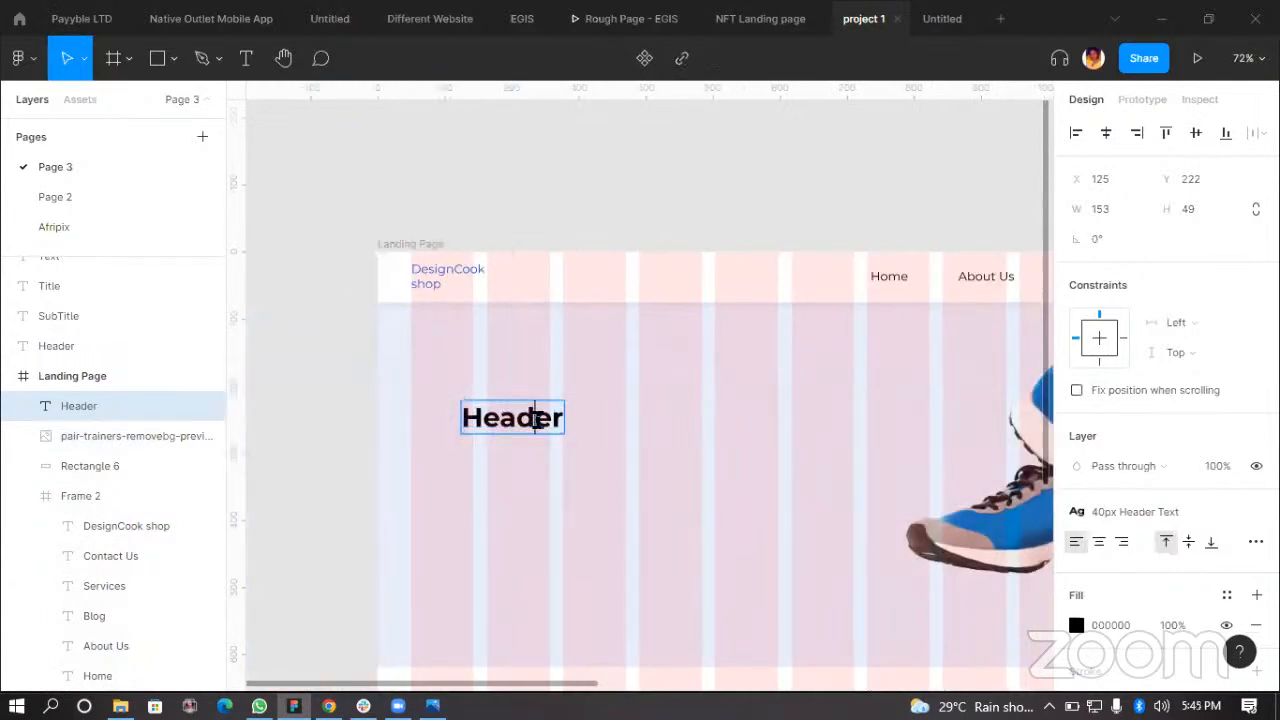
type("Sj")
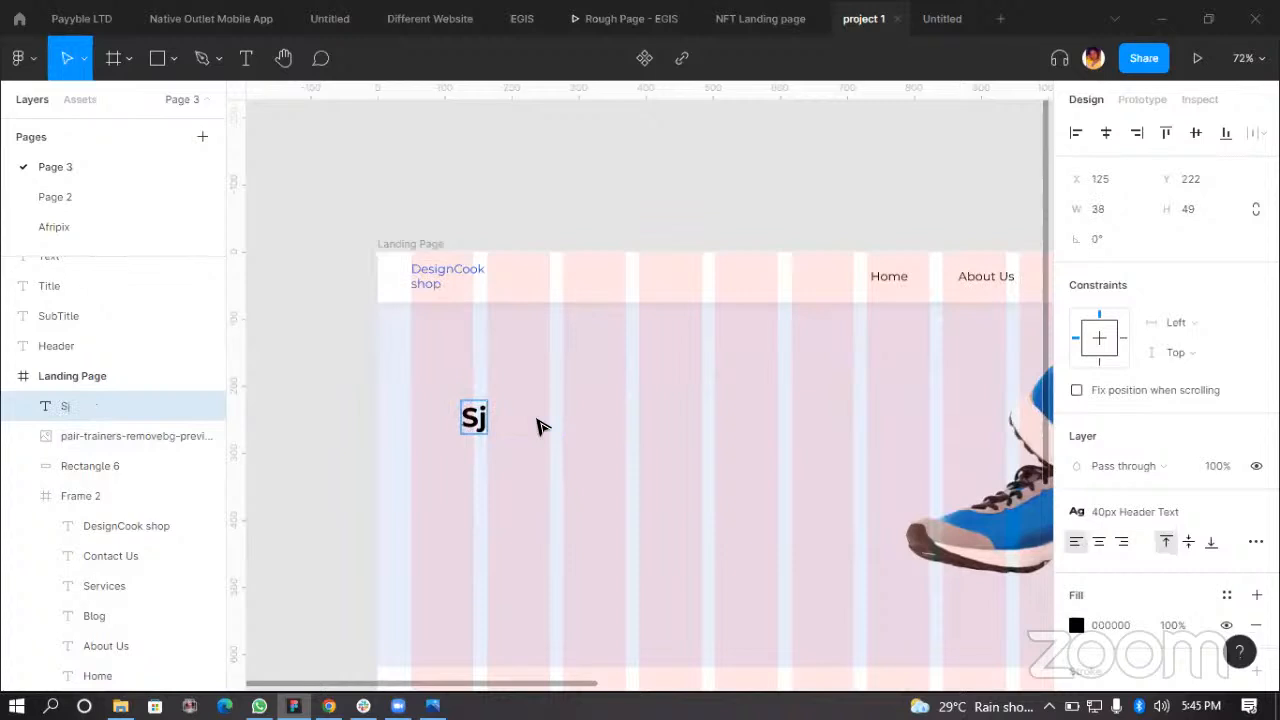
key("BackSpace")
type("hop")
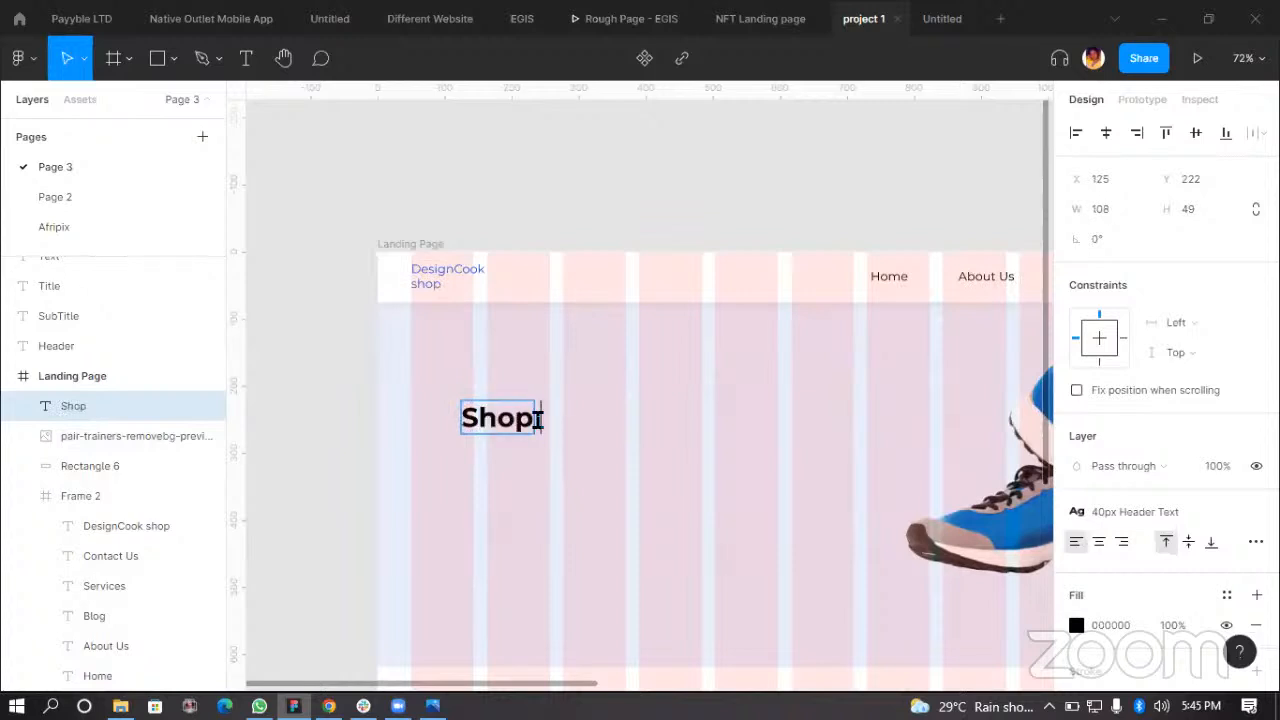
type(" with a")
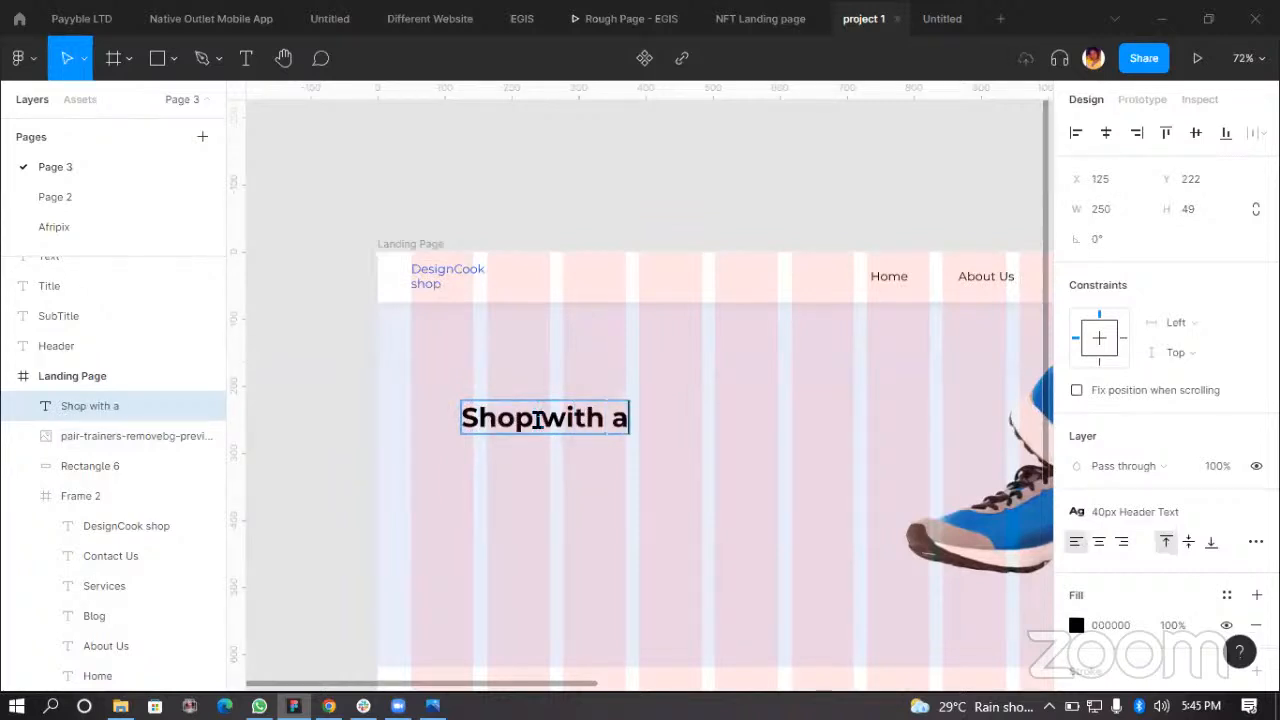
type("n amazing ")
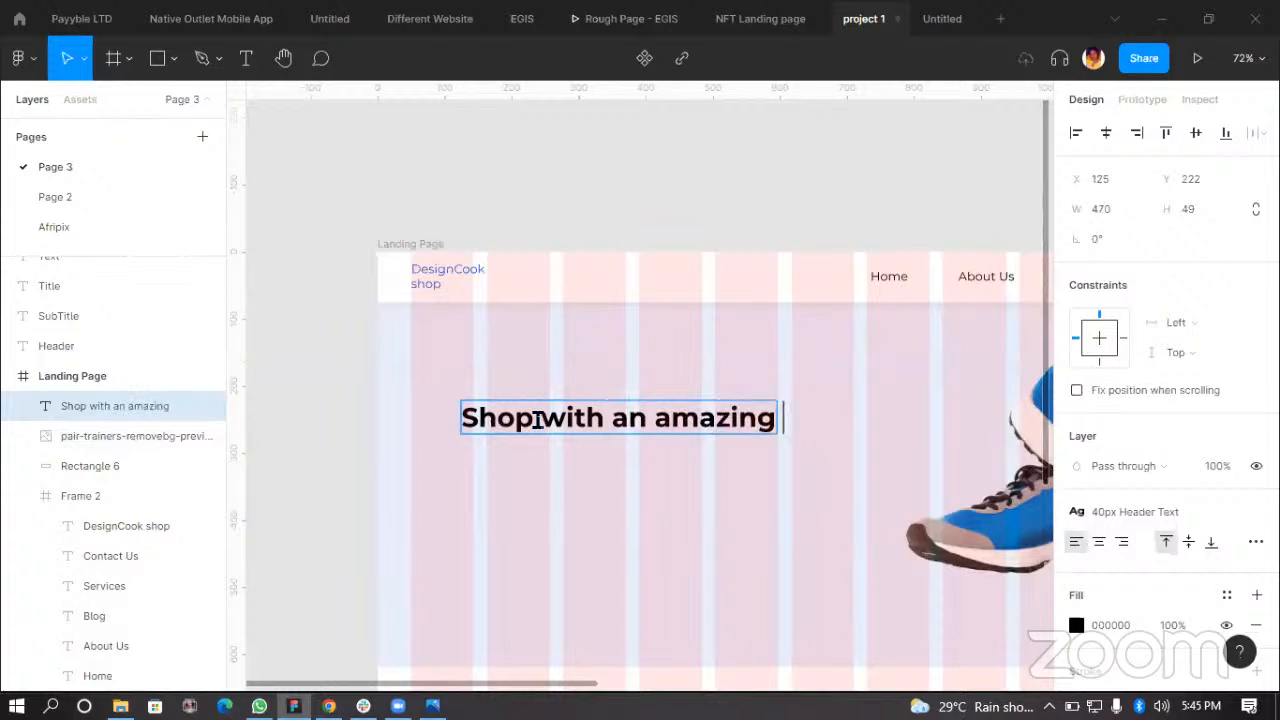
type("price discount")
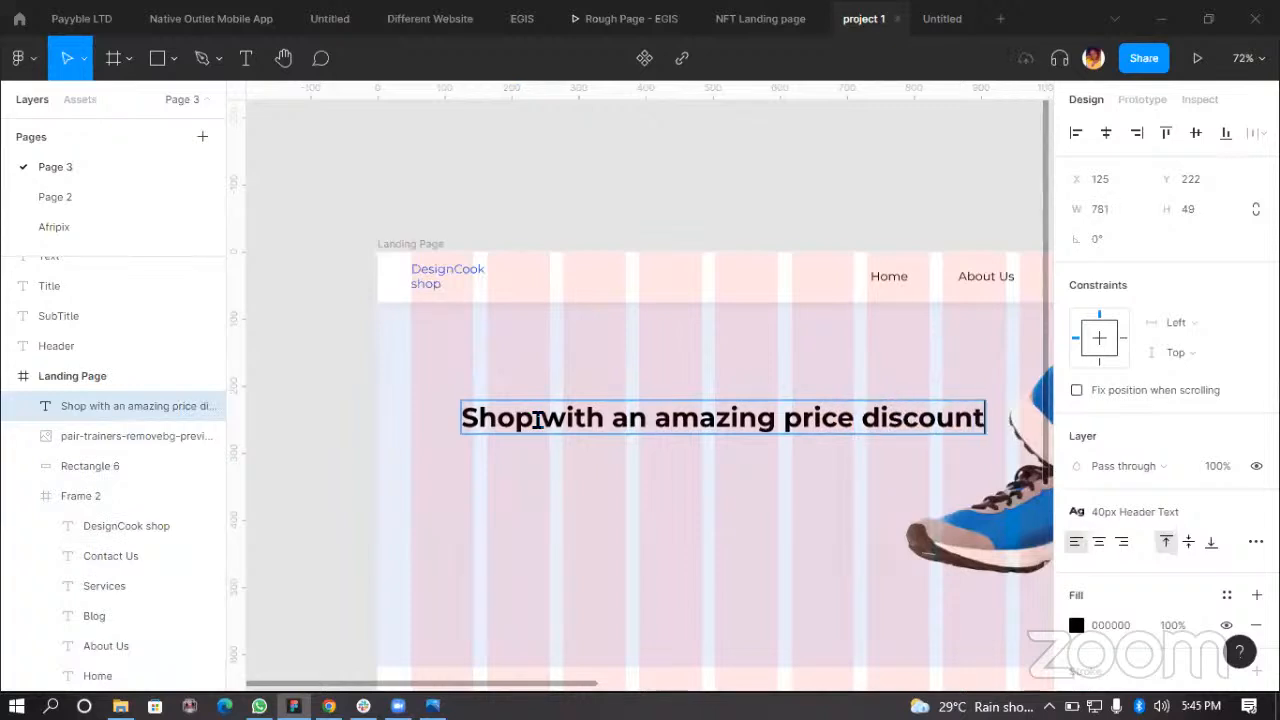
key("Escape")
Step: Narrow the heading to about 499 px wide so it wraps onto two lines and place it at about X 50, Y 192
left_click_drag(697, 430, 646, 432)
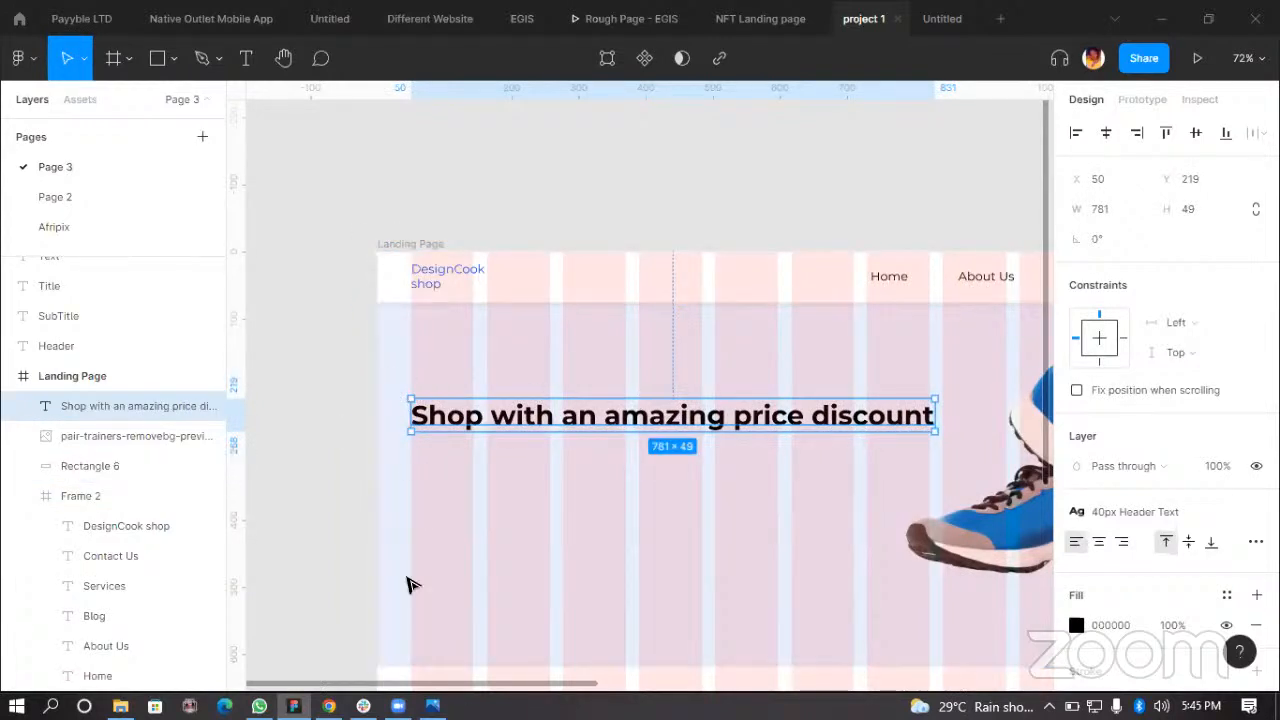
left_click_drag(934, 418, 743, 447)
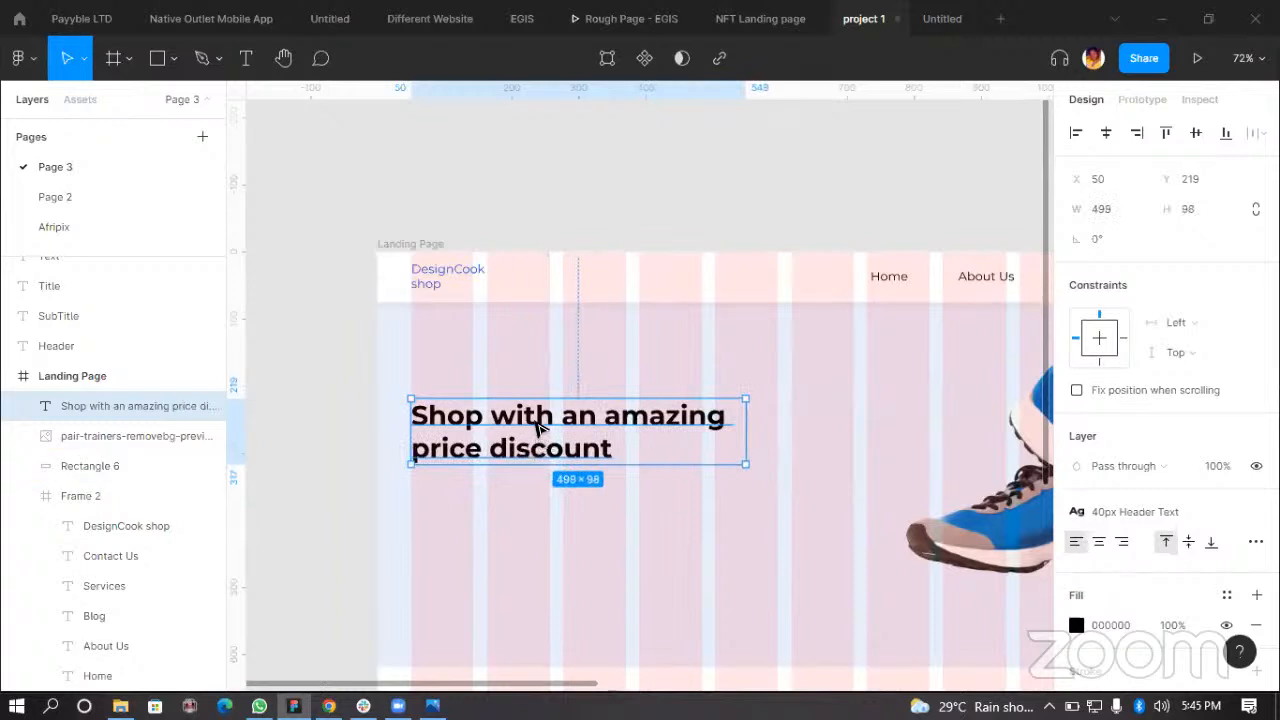
left_click_drag(538, 427, 538, 410)
left_click(754, 222)
Step: Lock the hero background rectangle so it can no longer be selected on the canvas
scroll(670, 542, "down", 3)
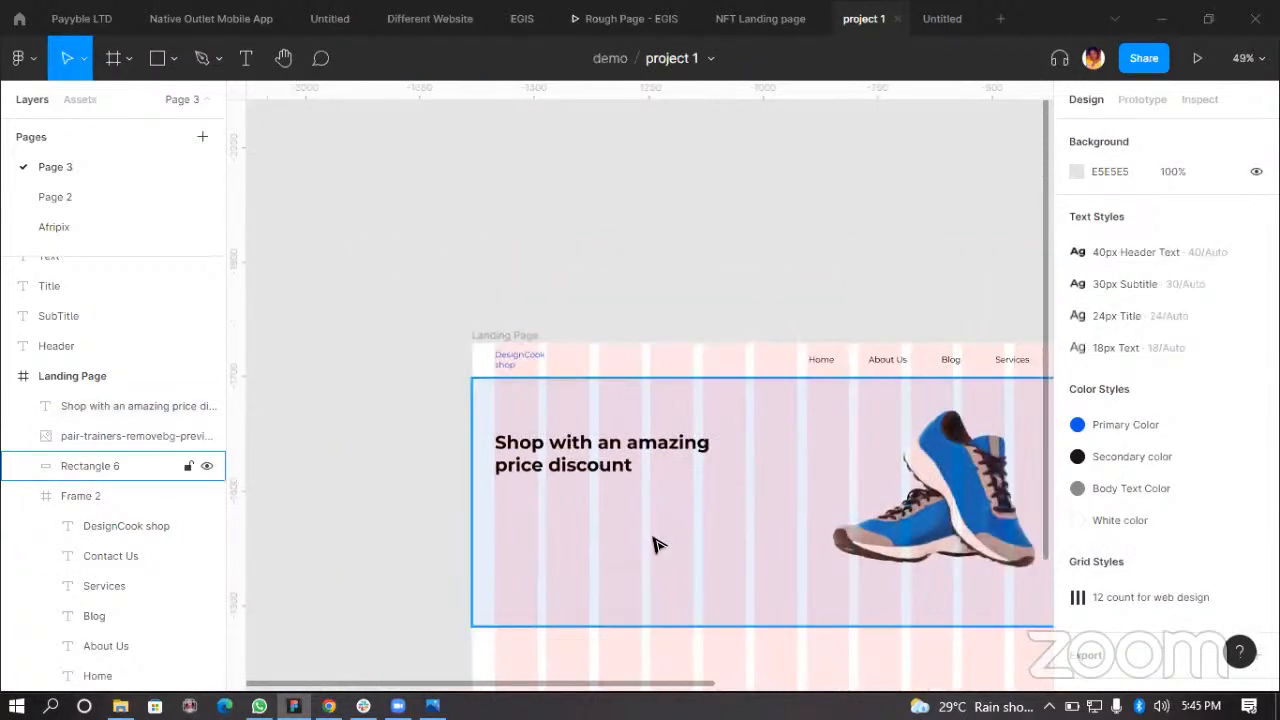
scroll(657, 521, "down", 3)
left_click(591, 538)
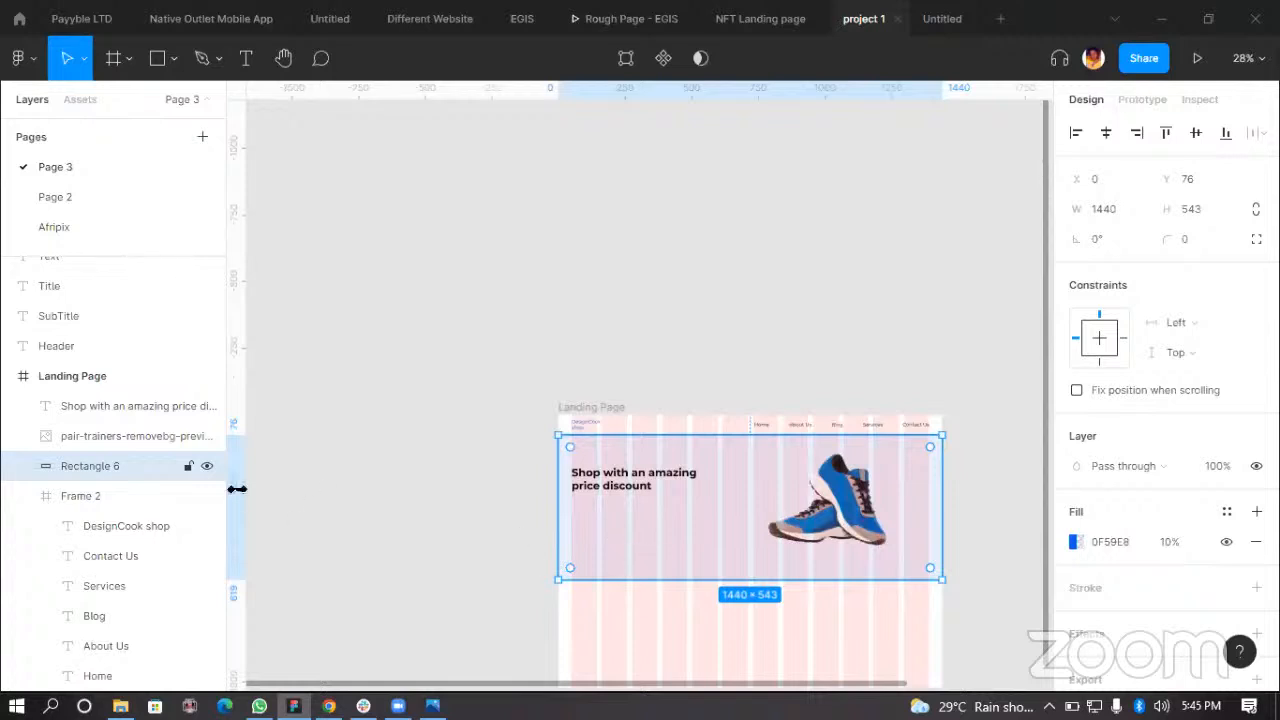
mouse_move(649, 550)
left_mouse_down()
mouse_move(671, 563)
mouse_move(650, 538)
left_mouse_up()
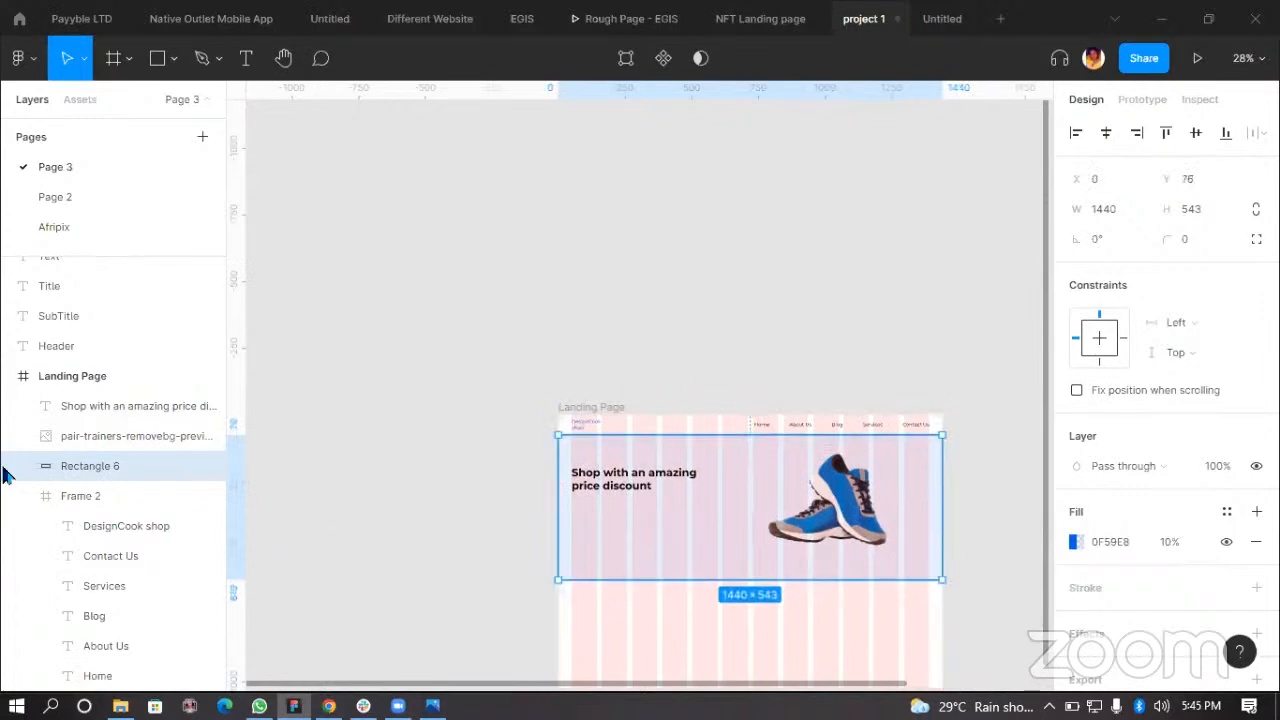
key("Escape")
left_click(636, 546)
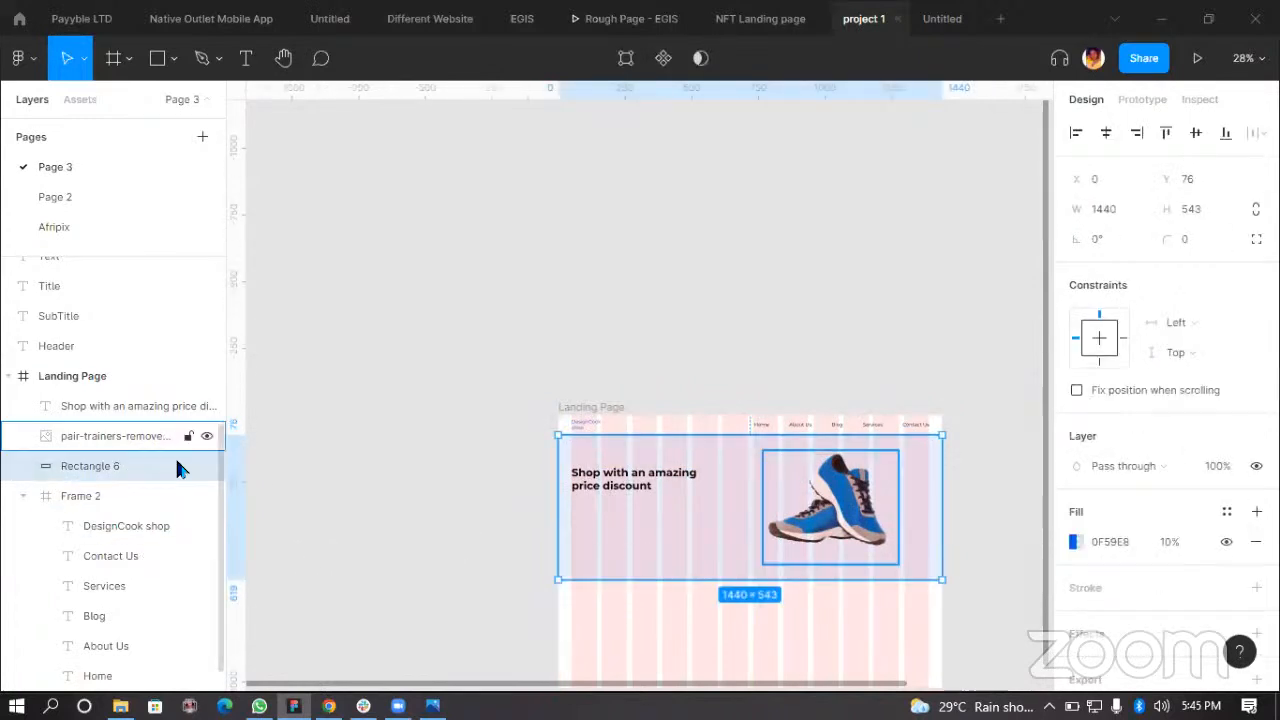
key("ctrl+shift+l")
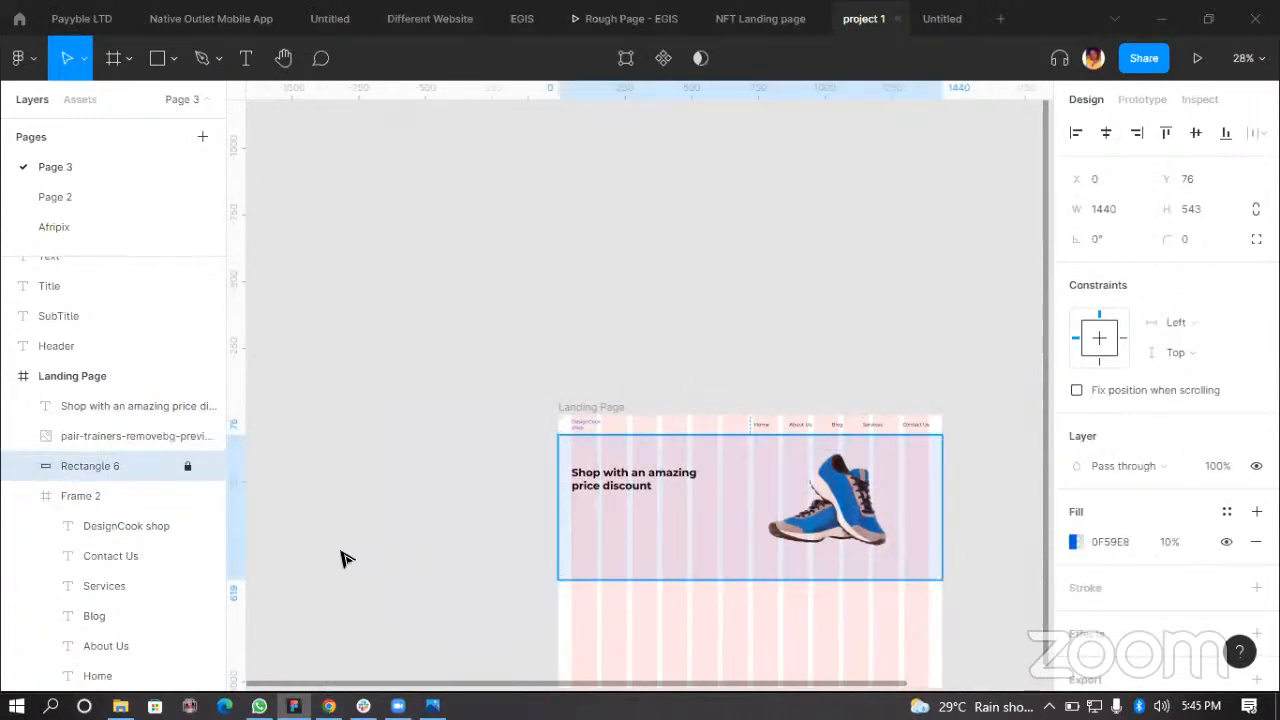
left_click(632, 533)
left_click(653, 482)
left_click_drag(830, 483, 821, 483)
left_click(703, 530)
key("ctrl+z")
key("ctrl+z")
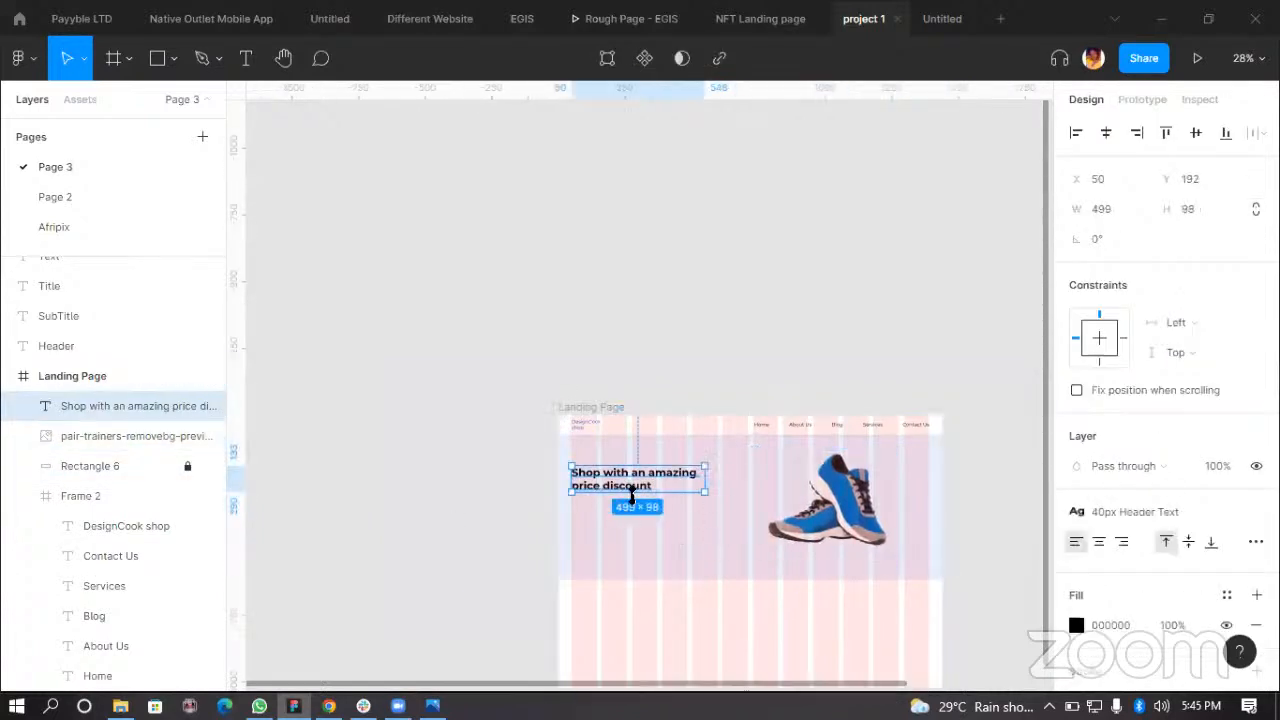
Step: Preview the landing page as a prototype presentation and adjust its display scaling option
scroll(632, 490, "up", 5)
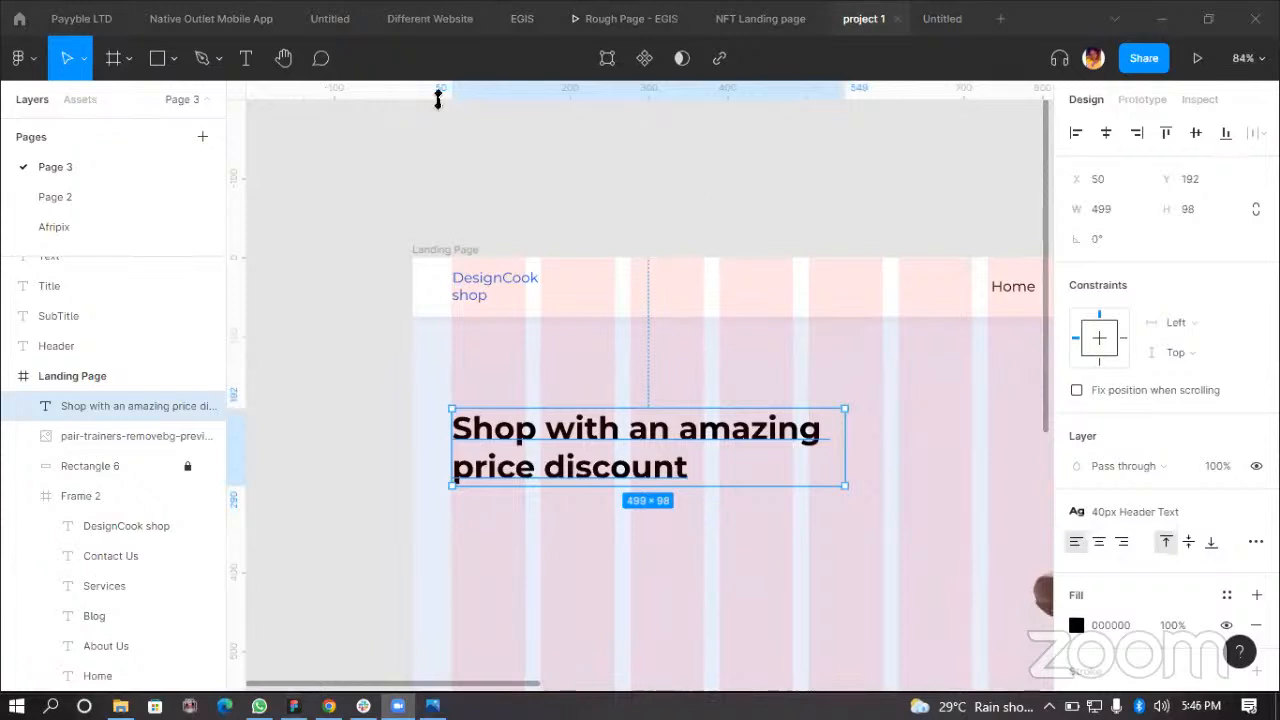
scroll(683, 432, "down", 2, "ctrl")
left_click(787, 171)
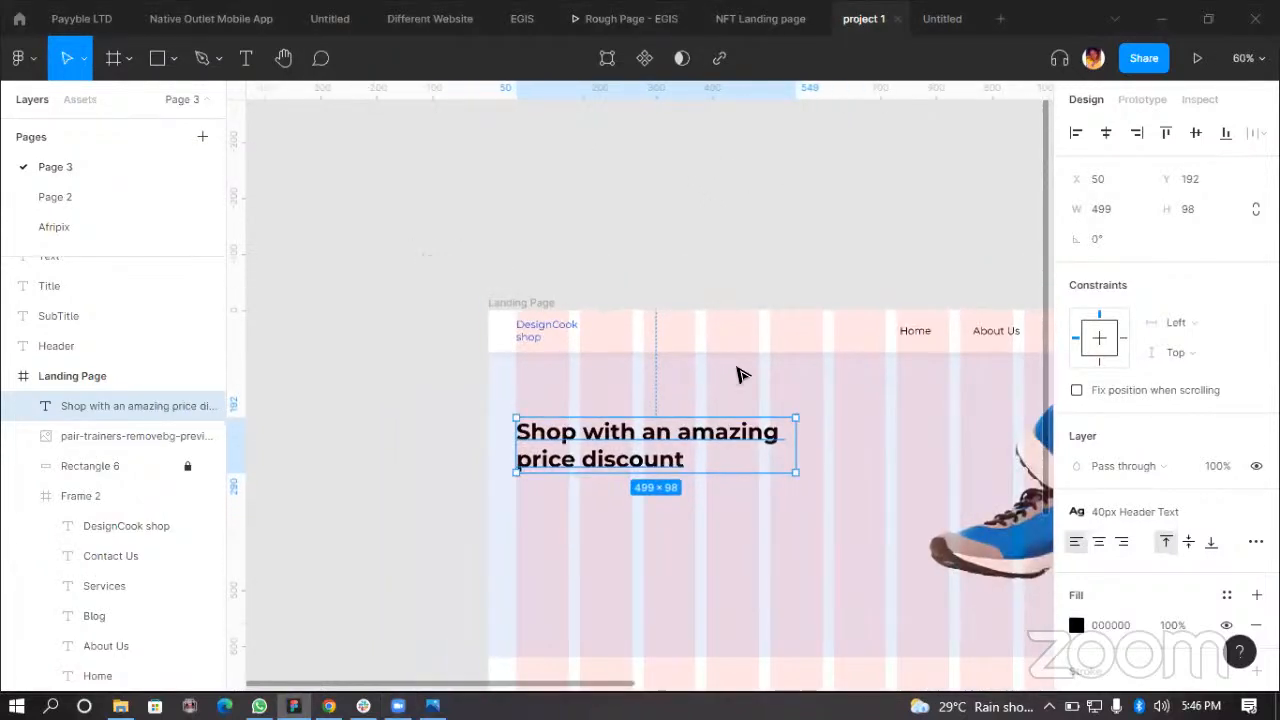
scroll(737, 372, "down", 3, "ctrl")
scroll(640, 445, "right", 2)
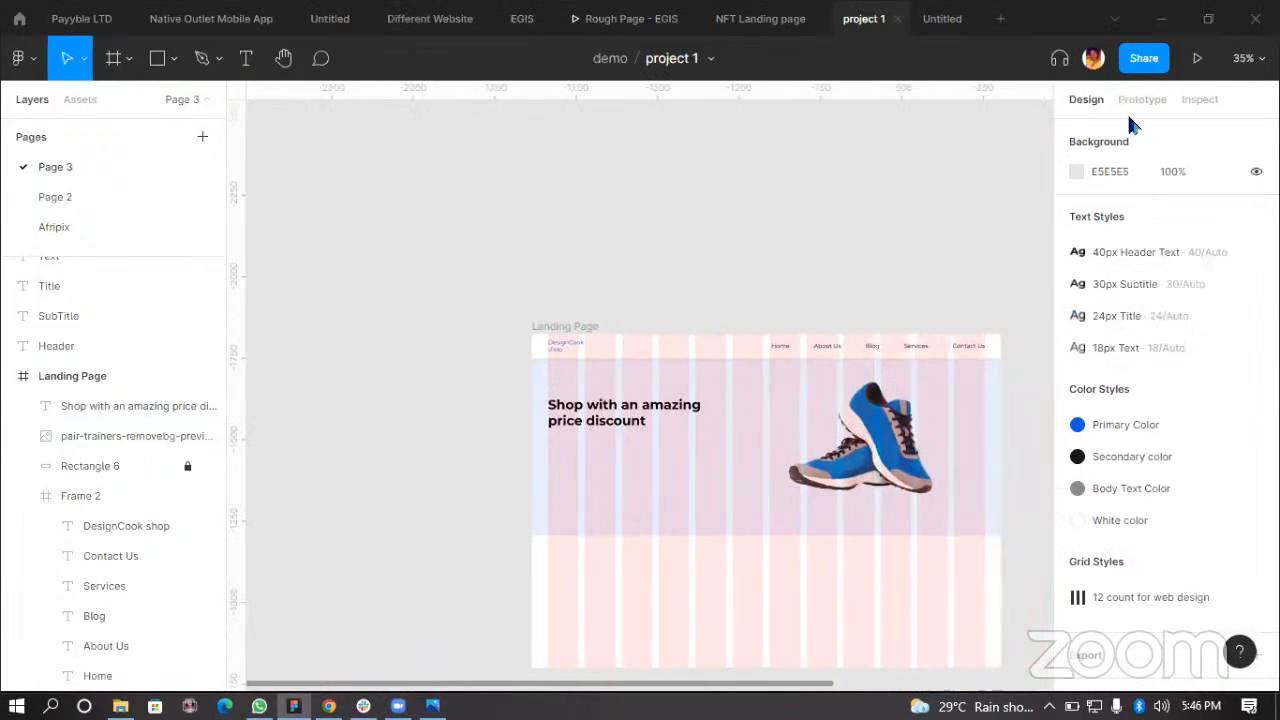
left_click(1197, 60)
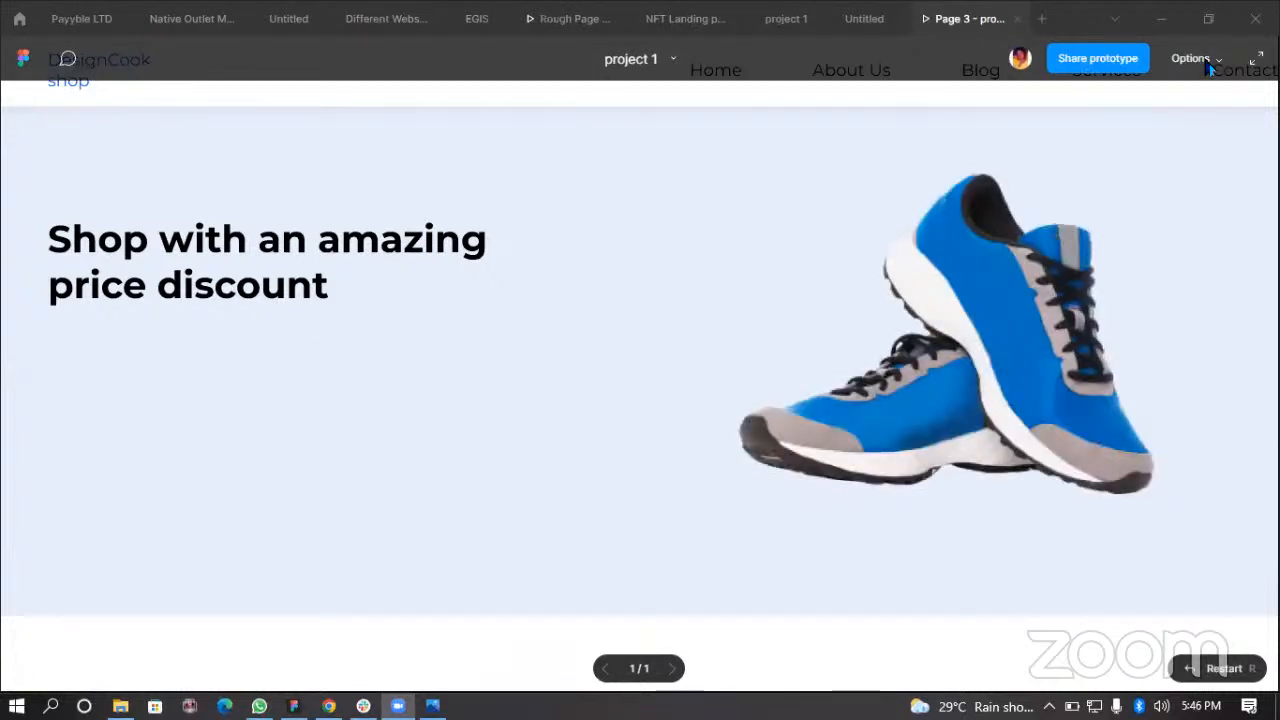
left_click(1208, 64)
left_click(1125, 162)
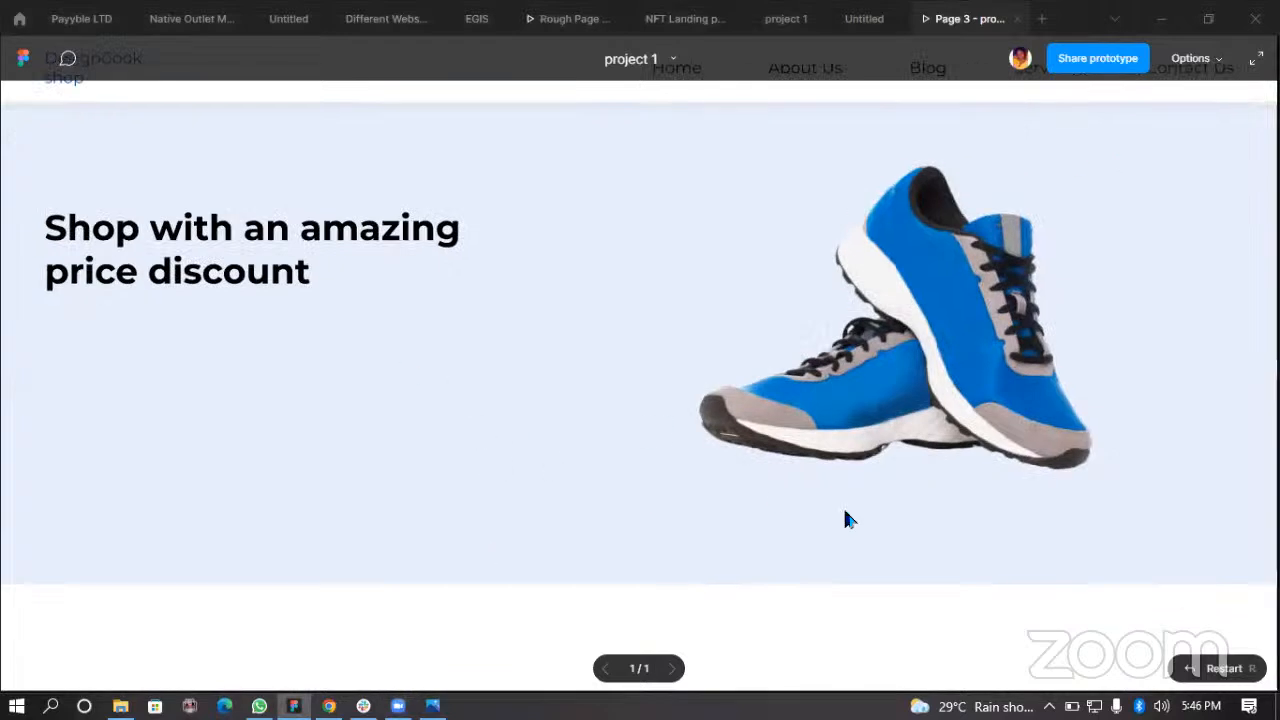
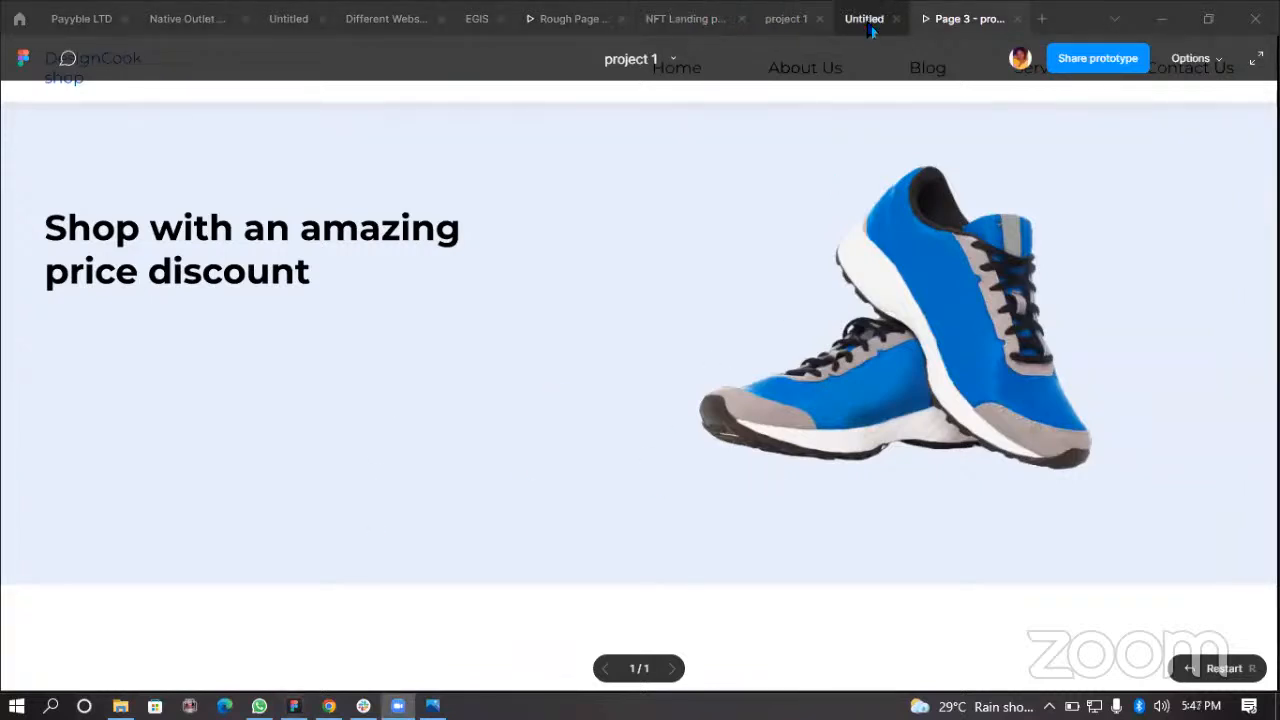
Step: Return to the editor and apply the 24px Title text style to the logo text in the navigation bar
left_click(787, 42)
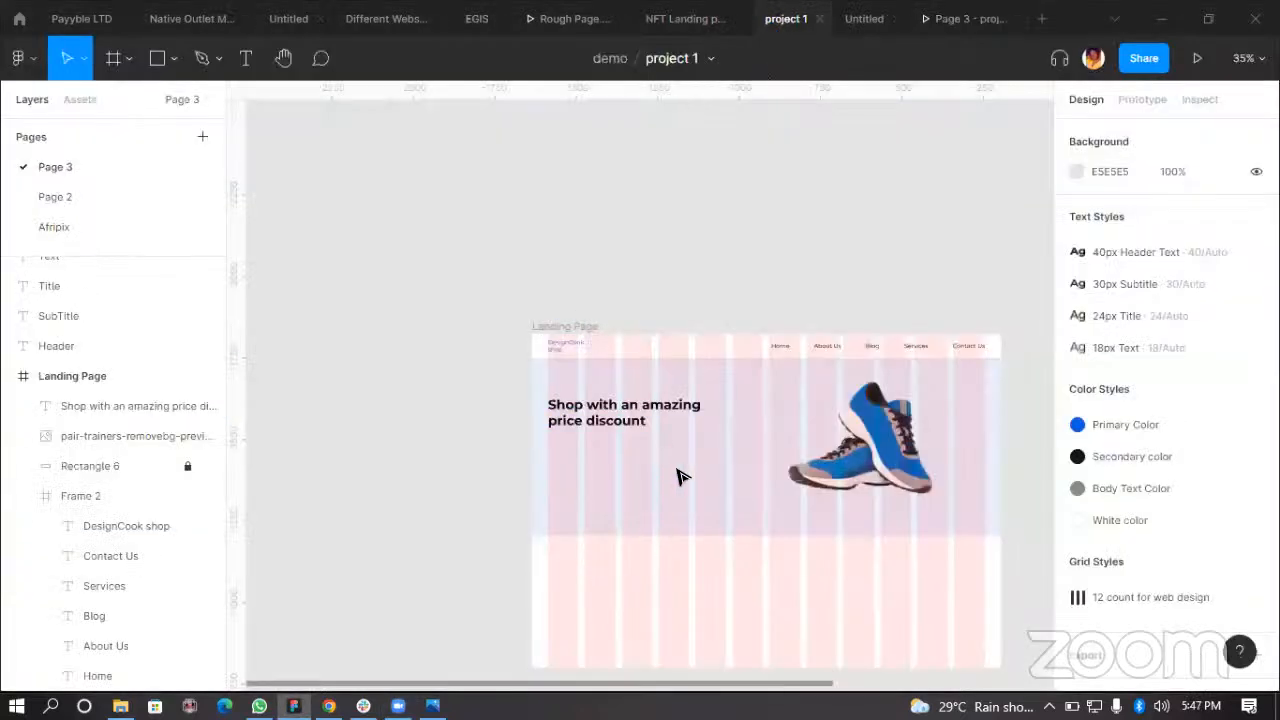
scroll(660, 480, "down", 2)
scroll(620, 280, "up", 3)
scroll(660, 405, "down", 2)
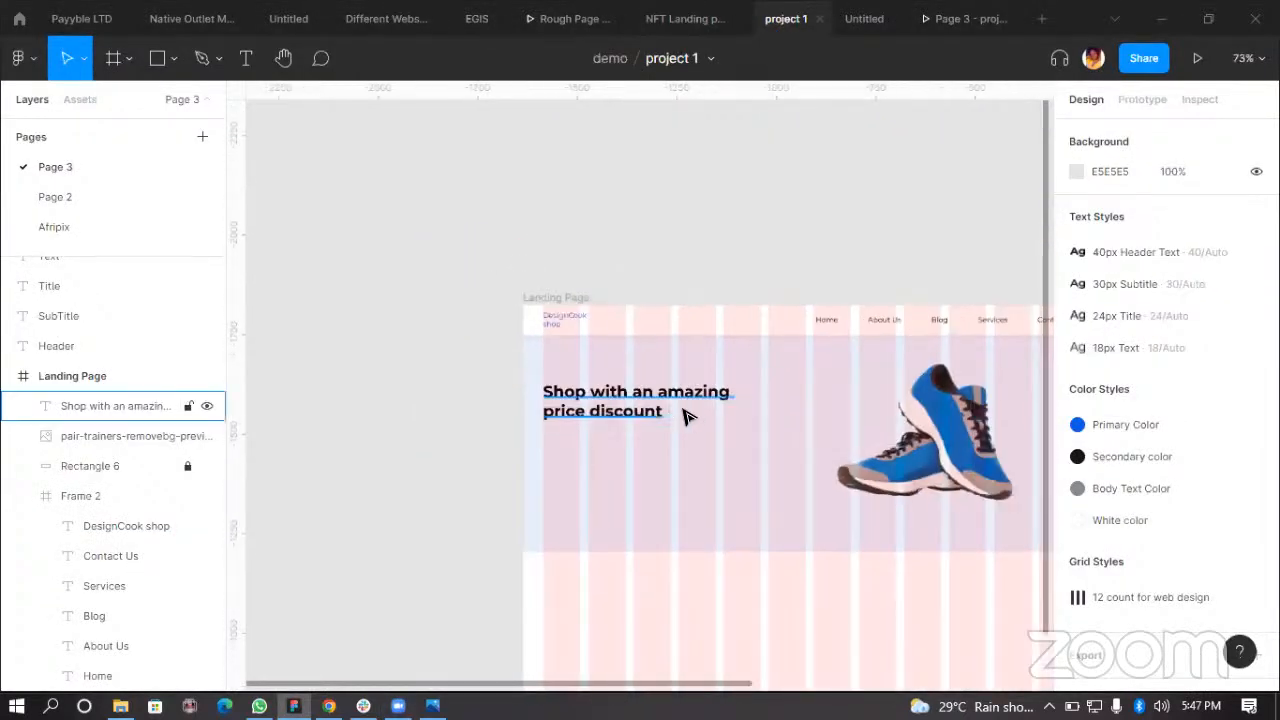
double_click(563, 317)
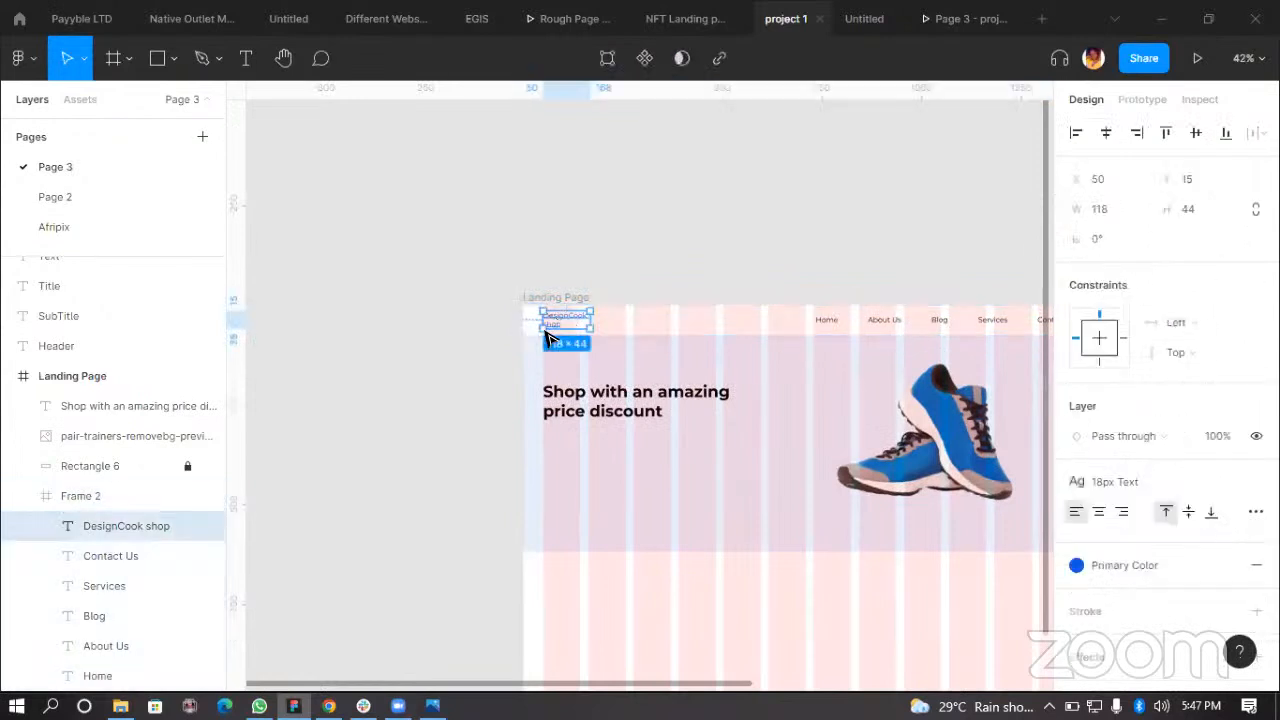
scroll(866, 345, "up", 3)
left_click(1152, 480)
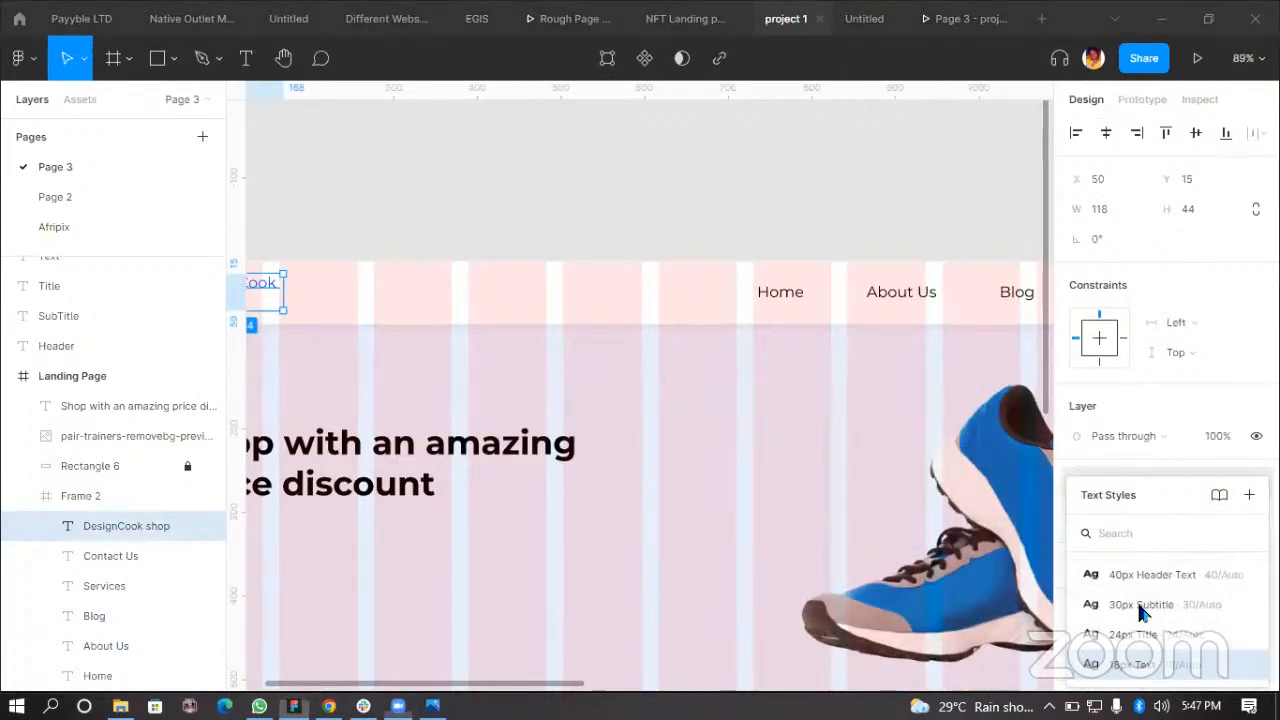
left_click(1135, 634)
Step: Widen the logo text box to about 160 px and delete "shop" so it reads "DesignCook"
scroll(307, 370, "left", 5)
scroll(651, 311, "up", 4, "ctrl")
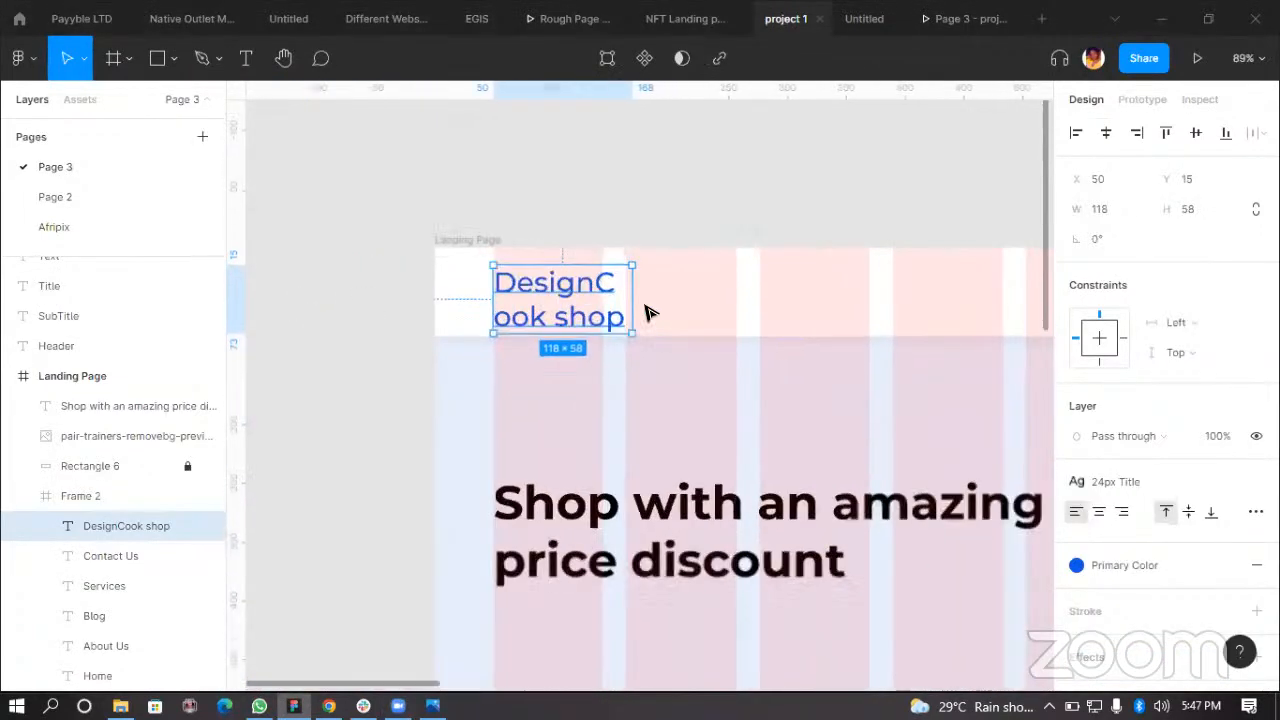
left_click_drag(623, 303, 680, 289)
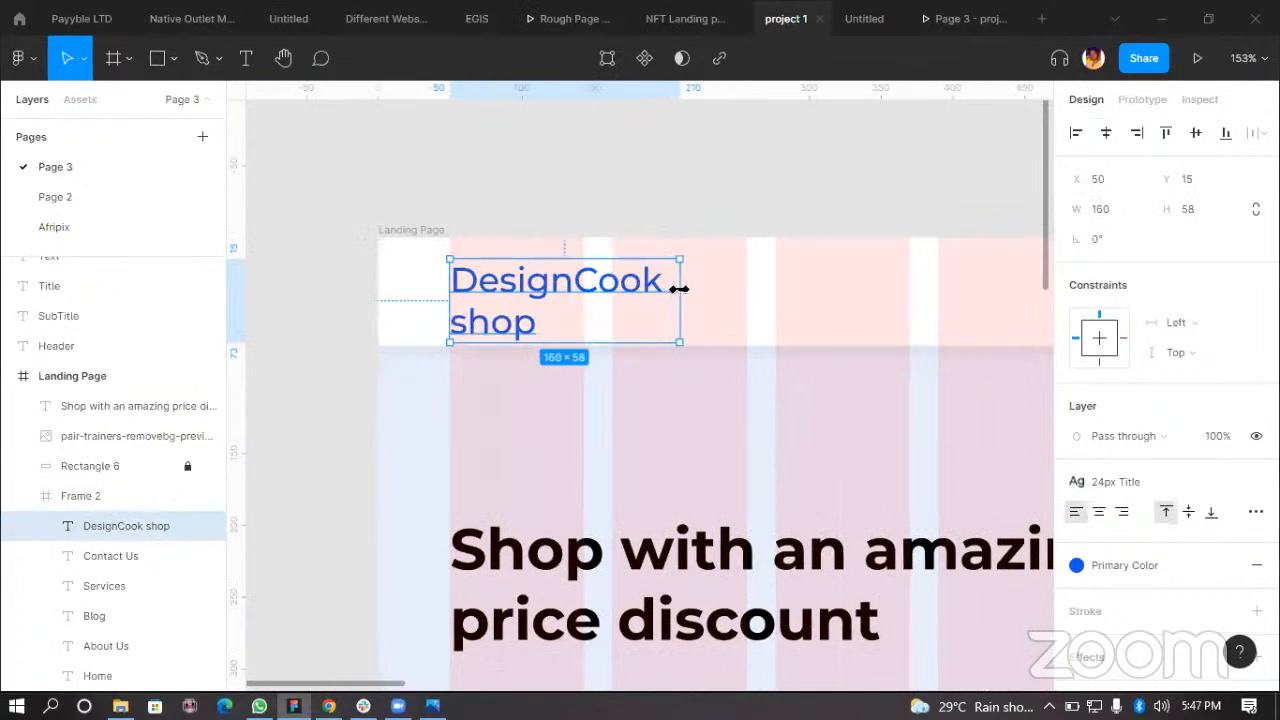
left_click(634, 323)
double_click(503, 326)
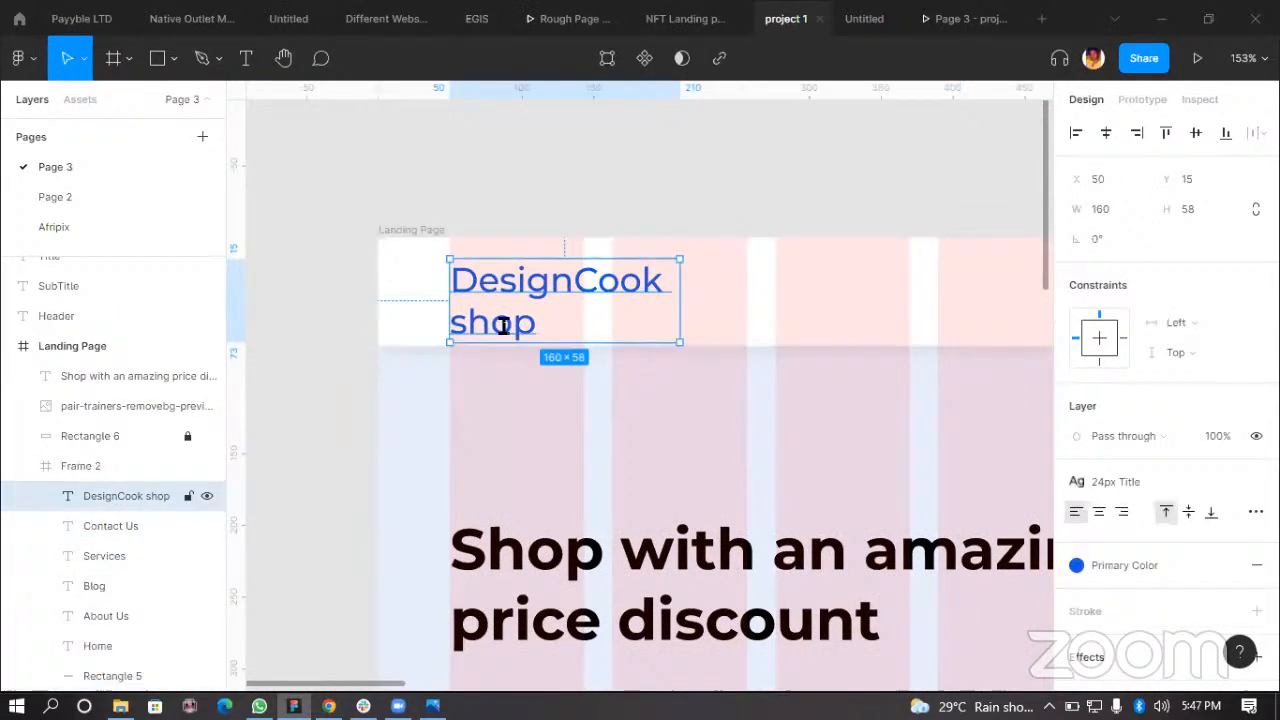
double_click(505, 326)
left_click_drag(541, 326, 443, 329)
key("BackSpace")
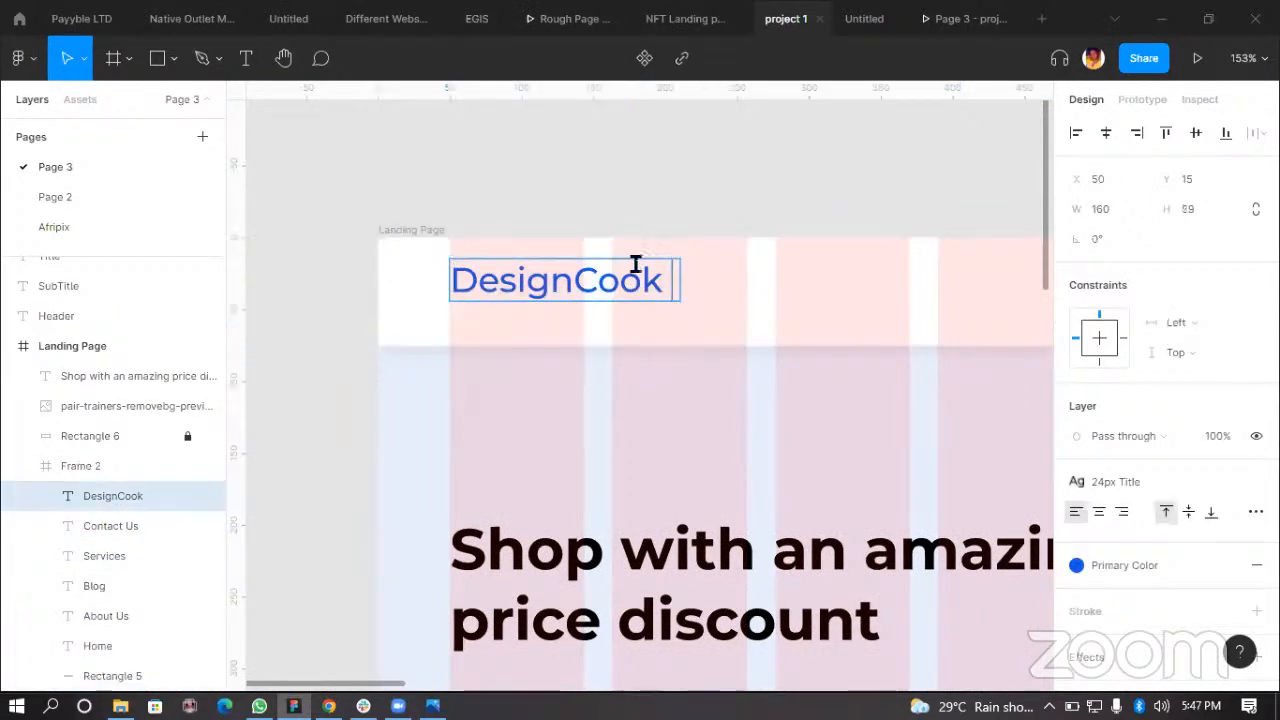
key("Escape")
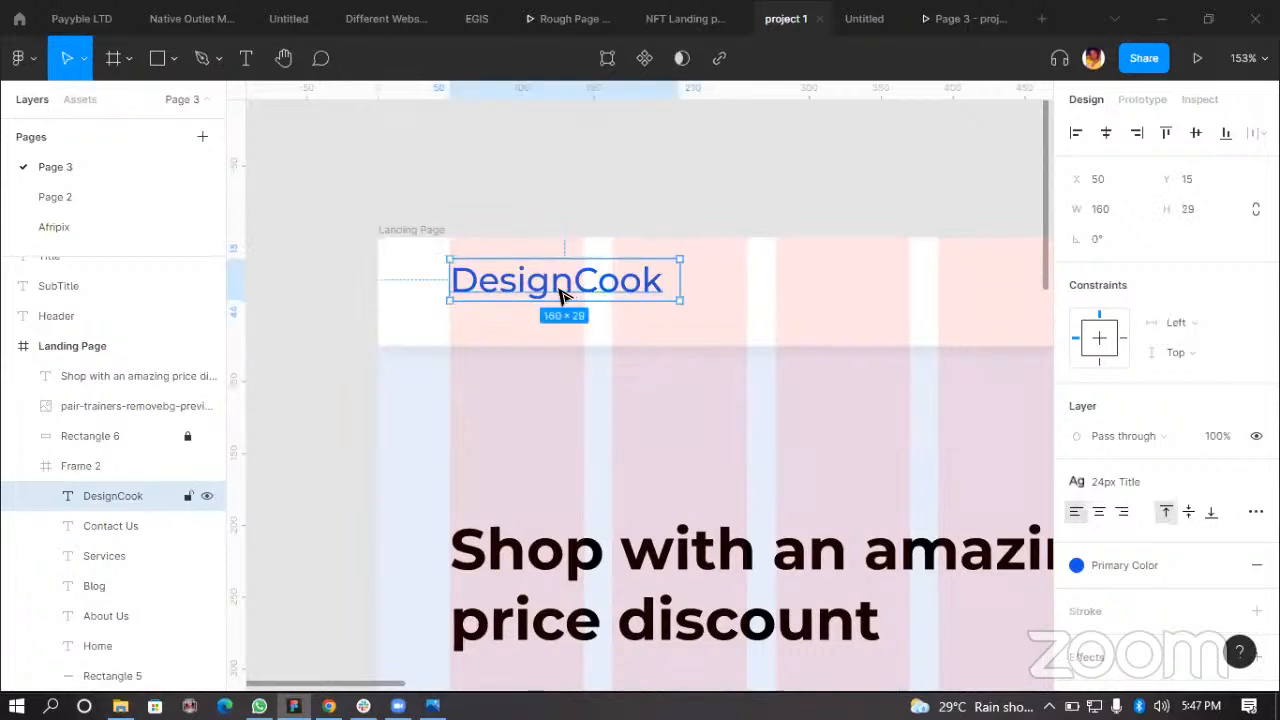
Step: Nudge the DesignCook logo text down to about Y 23
scroll(563, 295, "up", 2)
left_click_drag(563, 296, 563, 299)
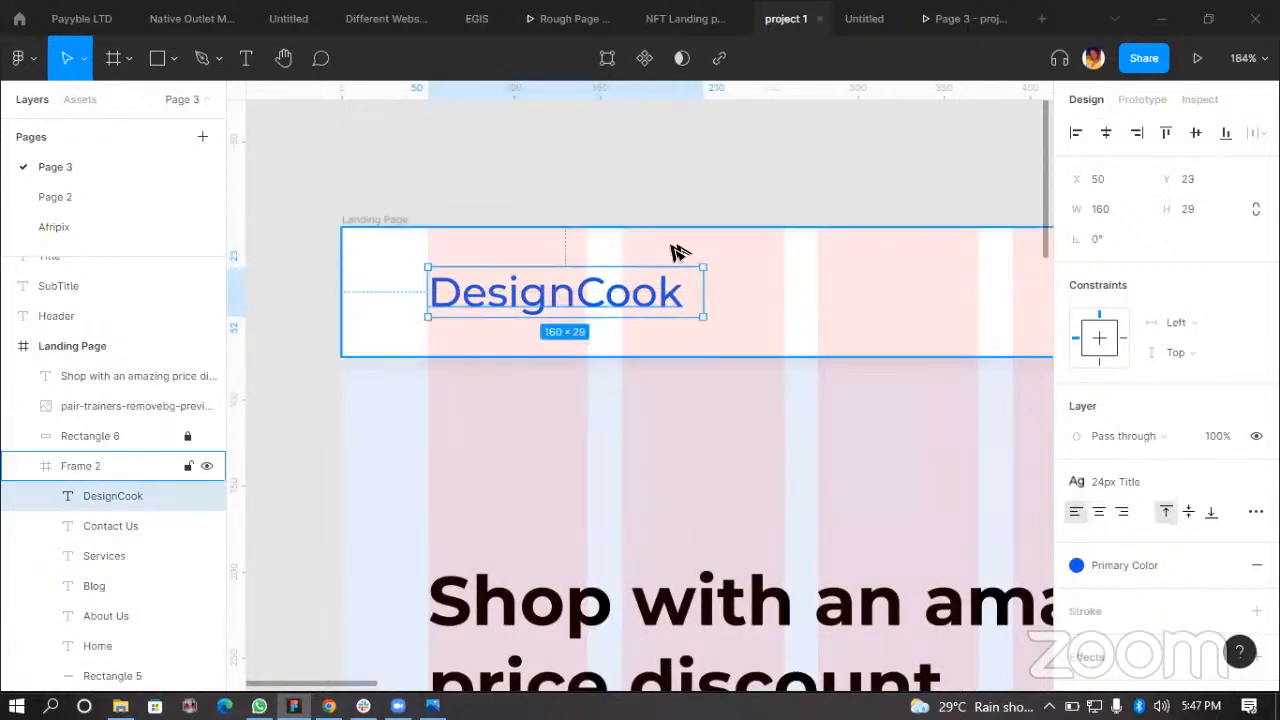
Step: Move the hero heading down to about Y 223
scroll(751, 423, "down", 5)
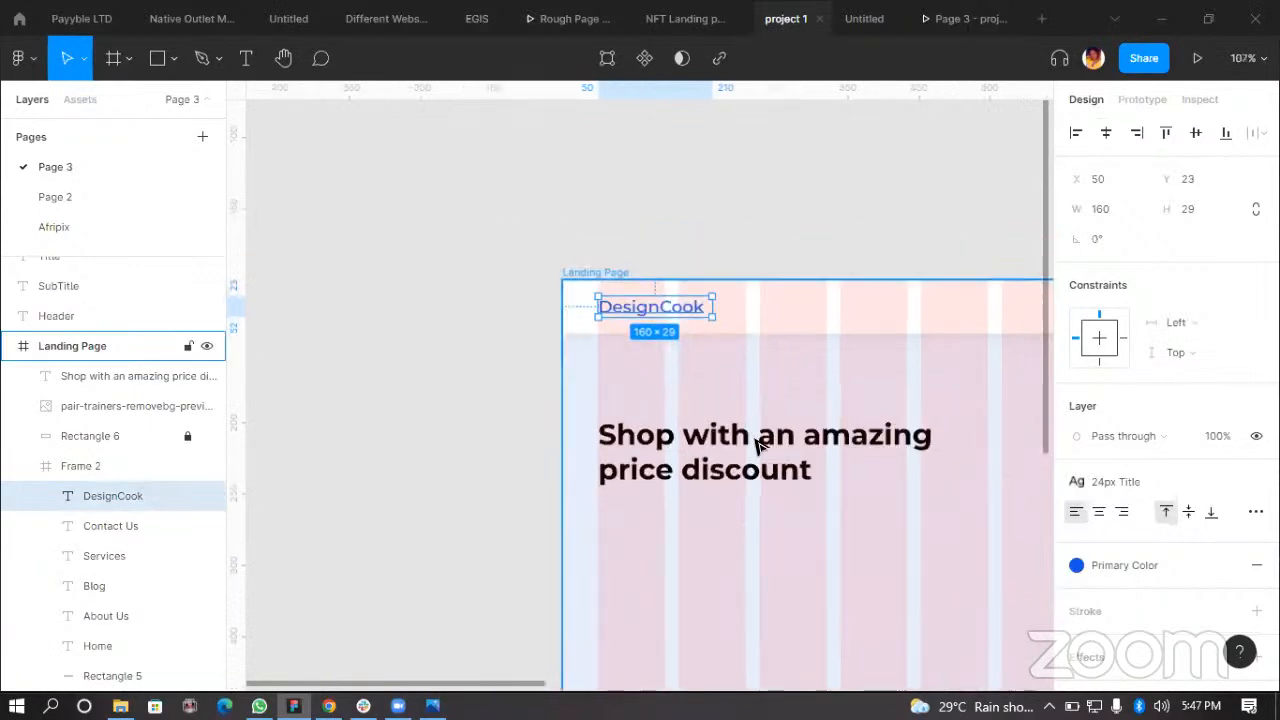
left_click(730, 450)
scroll(730, 450, "down", 2)
left_click_drag(734, 374, 737, 391)
Step: Preview the updated landing page in the prototype presentation and return to the editor
left_click(960, 28)
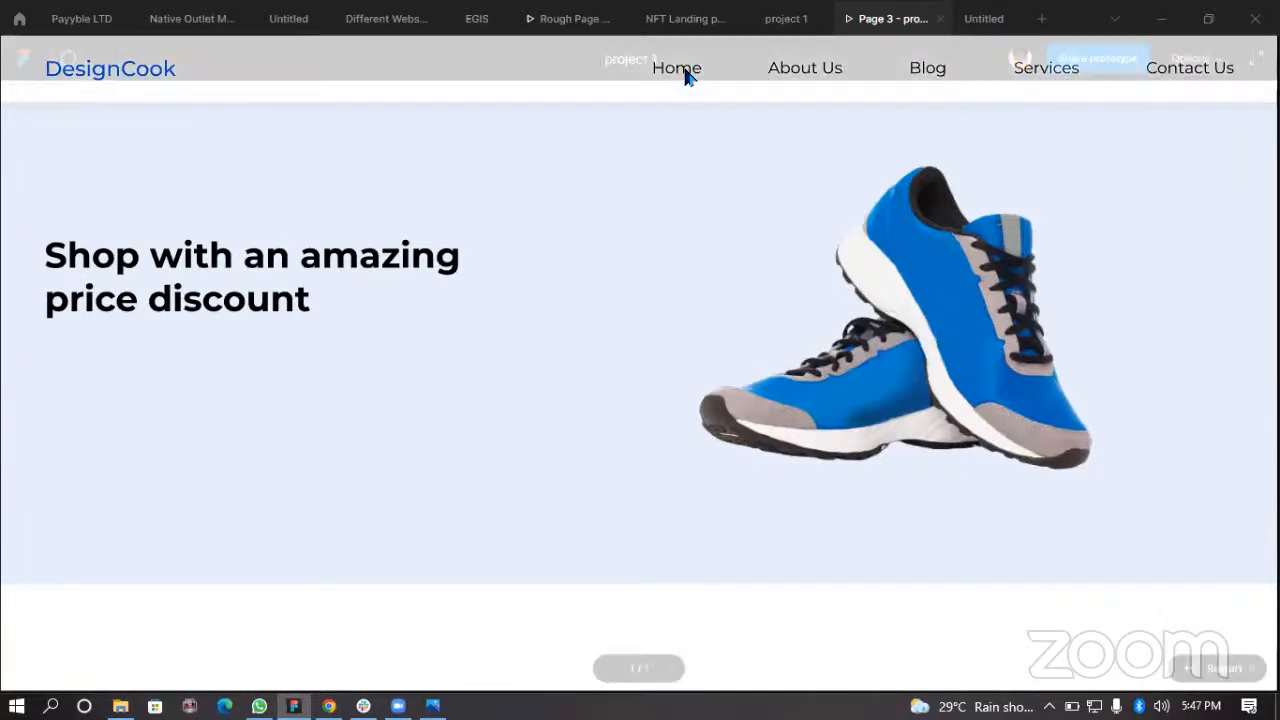
left_click(786, 18)
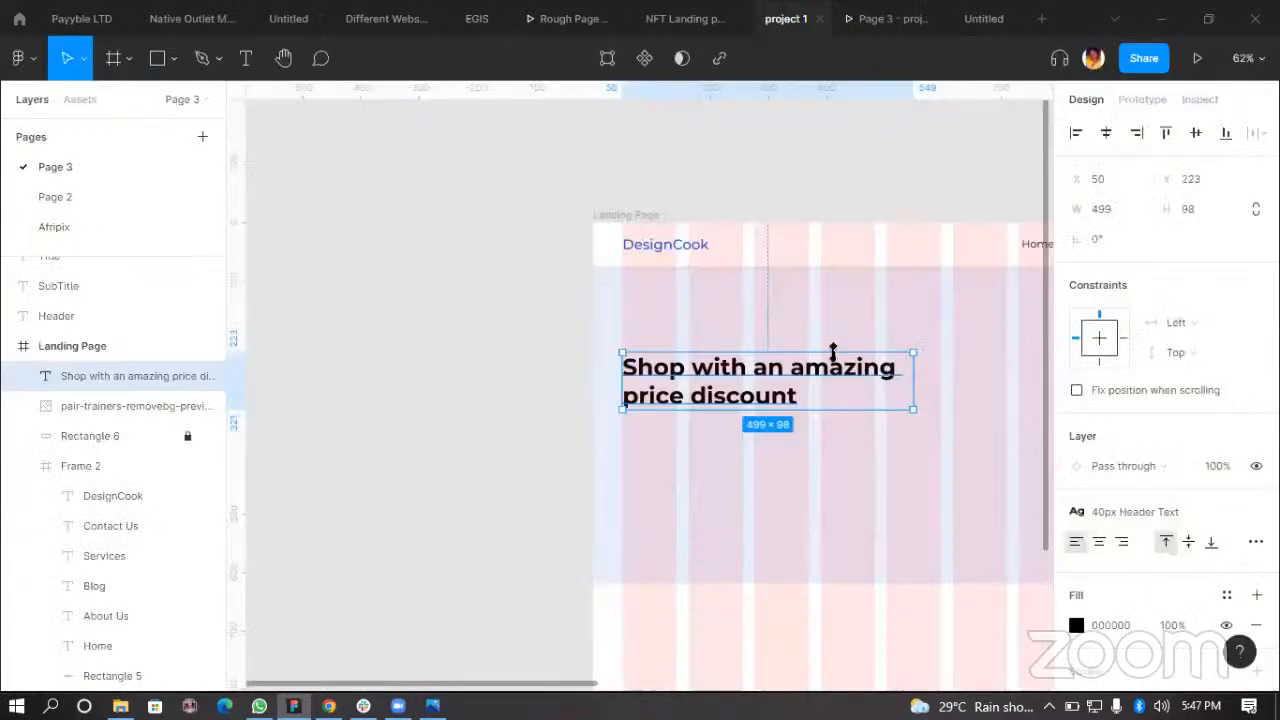
Step: Detach the Home link's text style, set its weight to Medium and apply the Primary Color style
scroll(851, 274, "up", 5)
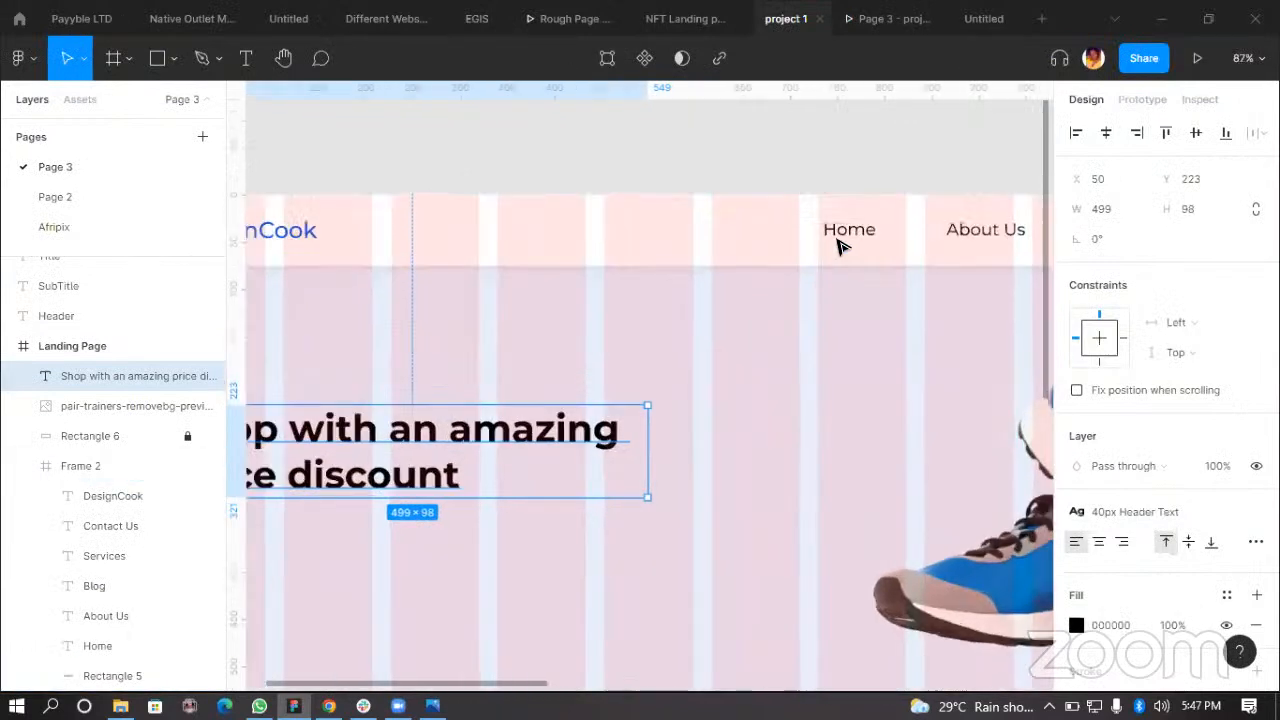
scroll(840, 248, "up", 5)
left_click(854, 226)
left_click(854, 226)
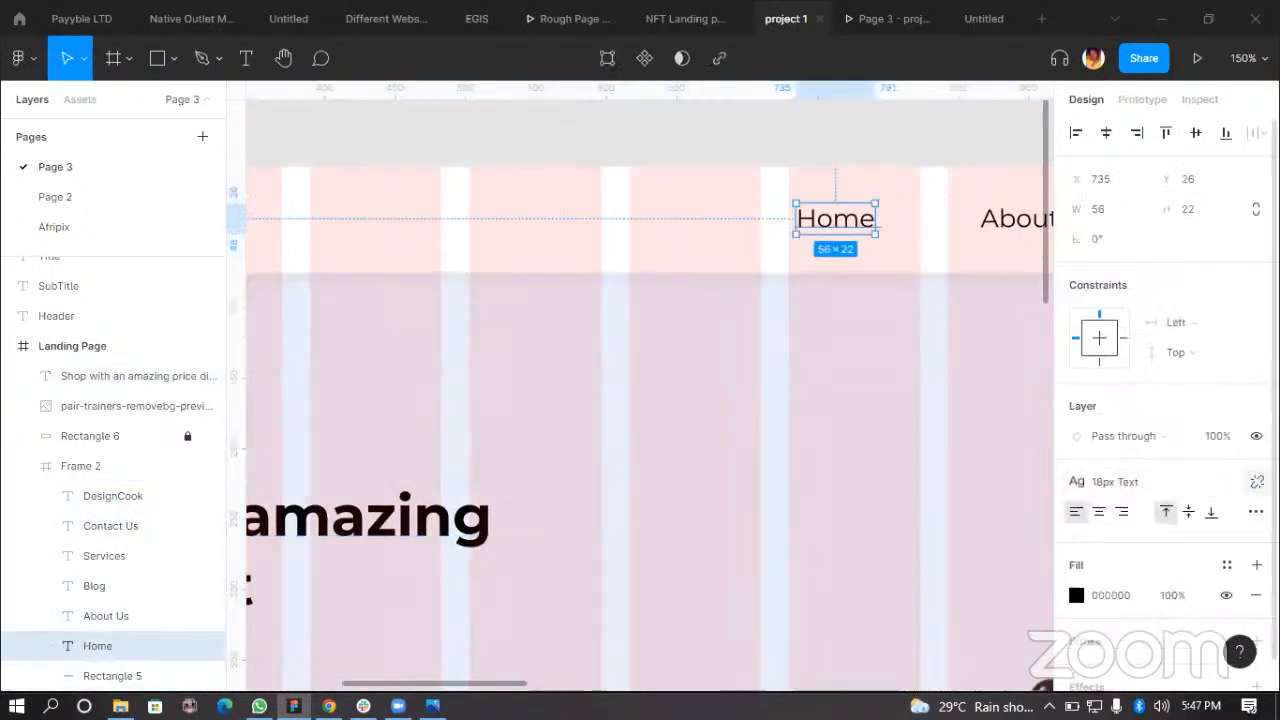
left_click(1257, 481)
left_click(1125, 540)
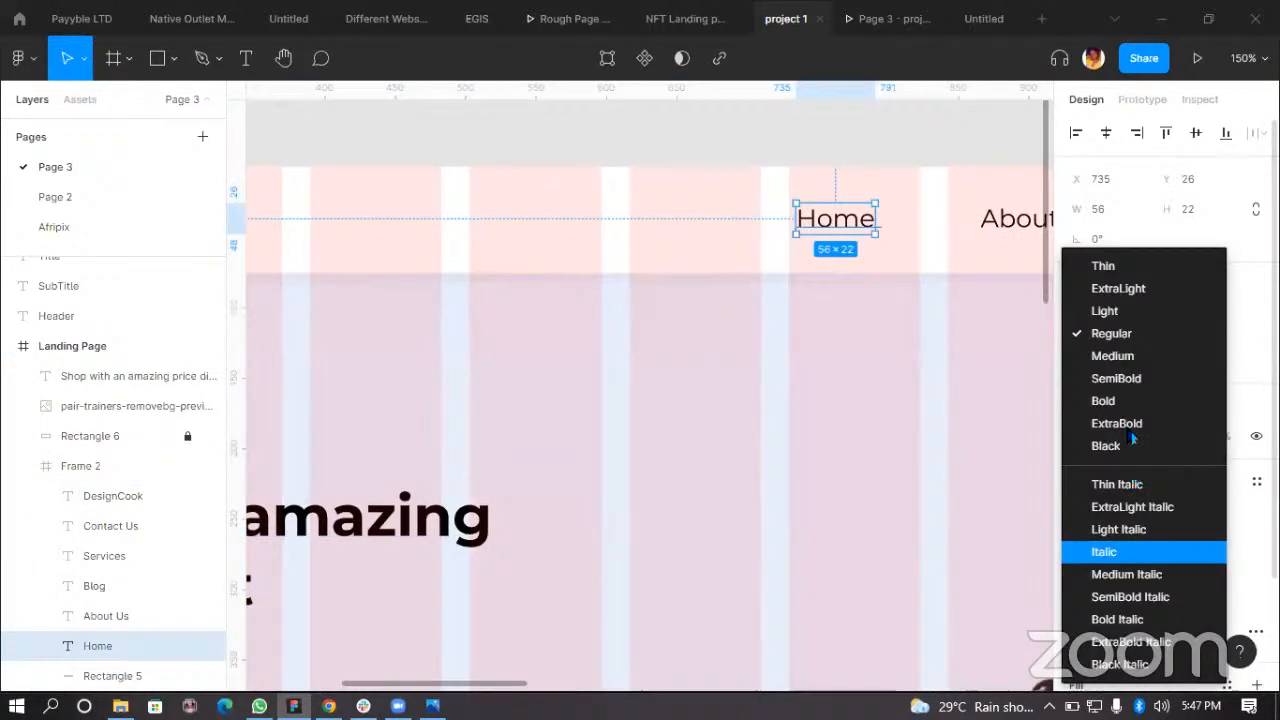
left_click(1137, 357)
scroll(871, 357, "right", 5)
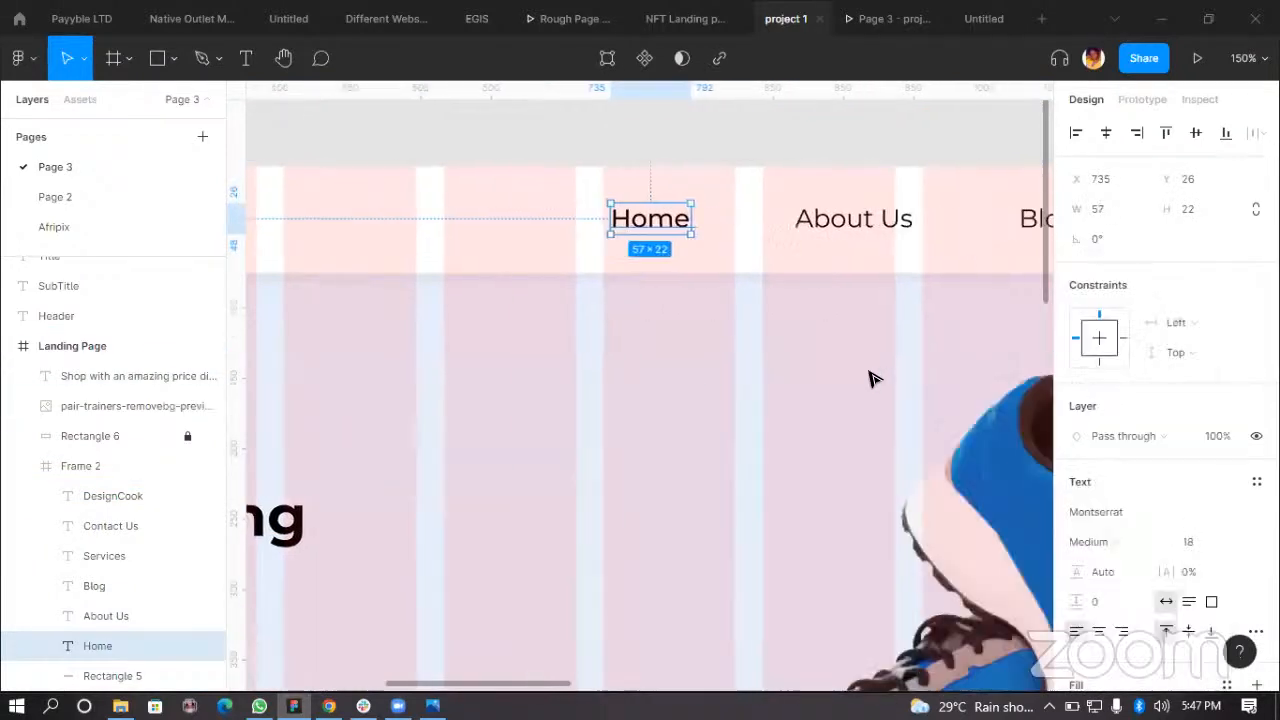
scroll(1140, 530, "down", 2)
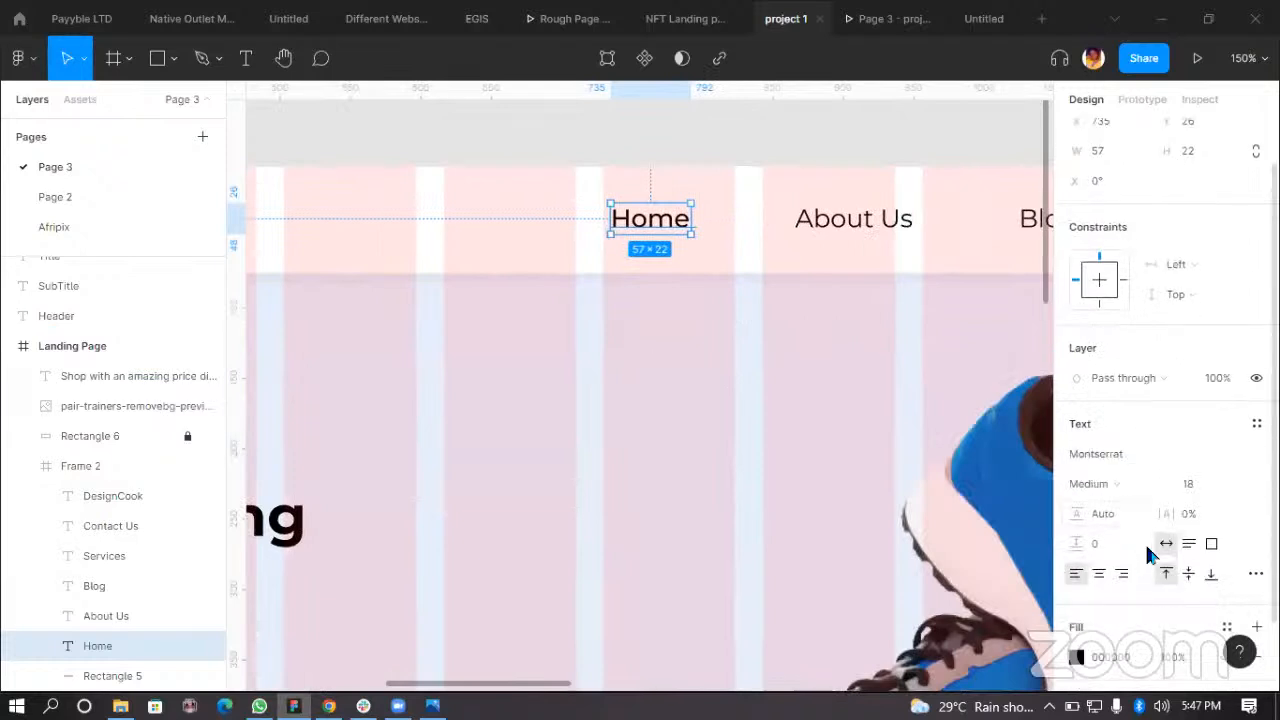
left_click(1227, 492)
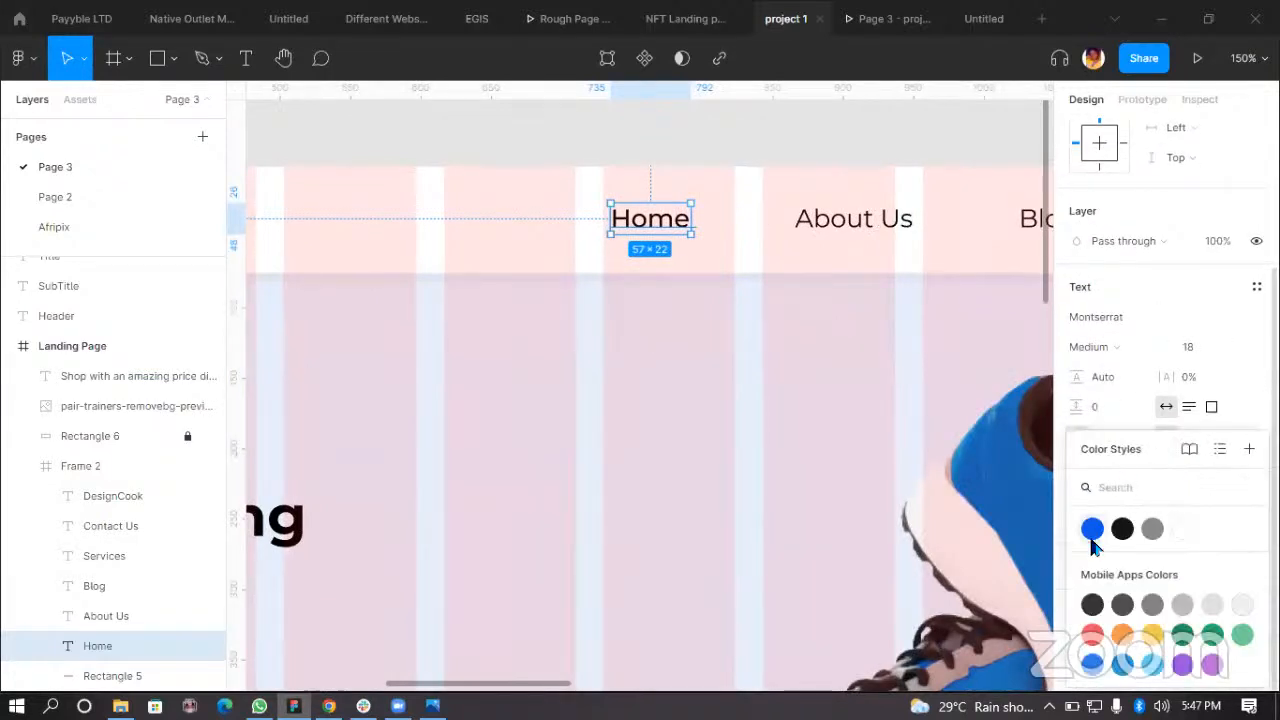
left_click(1092, 528)
left_click(771, 149)
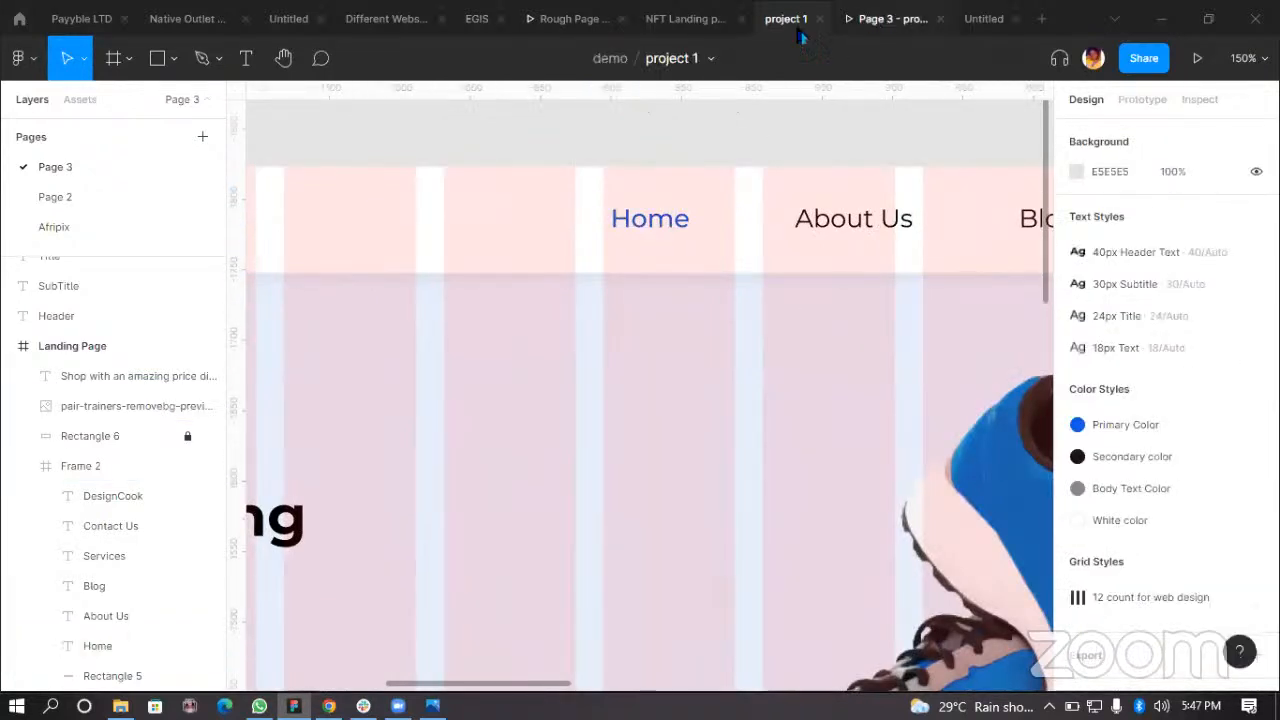
Step: Check the navigation changes again in the prototype presentation
left_click(874, 20)
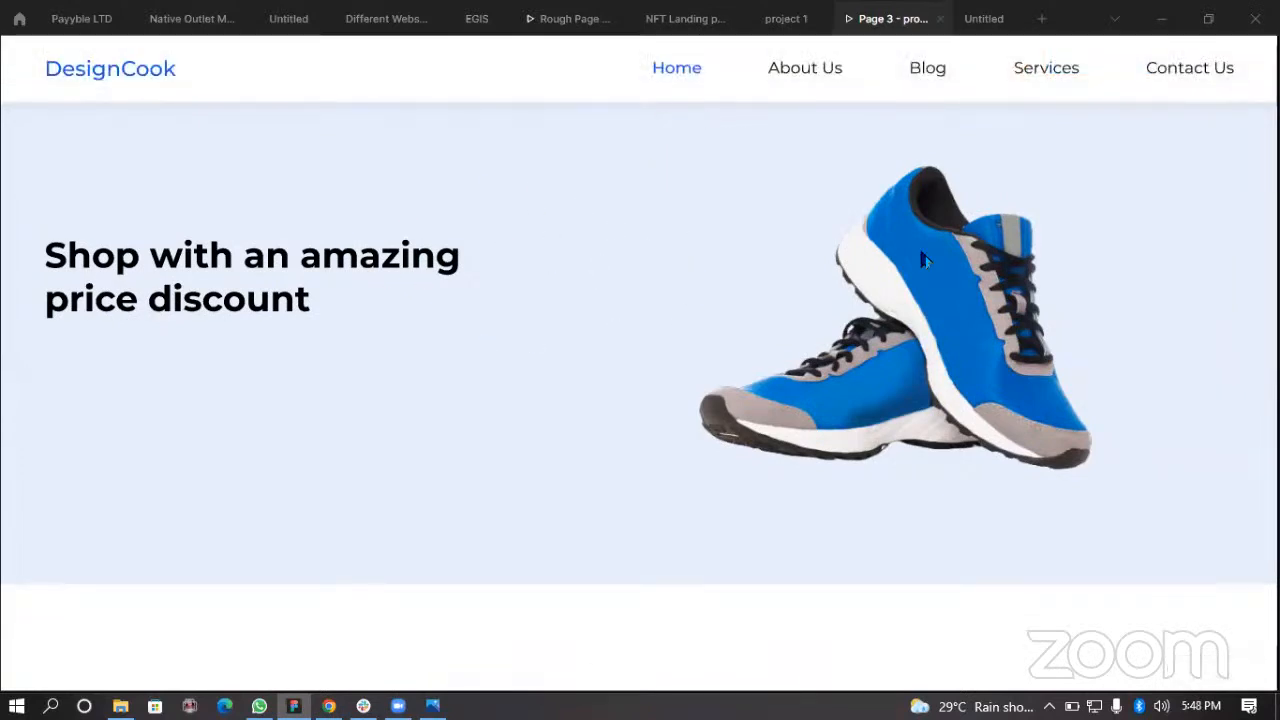
scroll(763, 386, "down", 2)
scroll(745, 377, "up", 2)
left_click(779, 25)
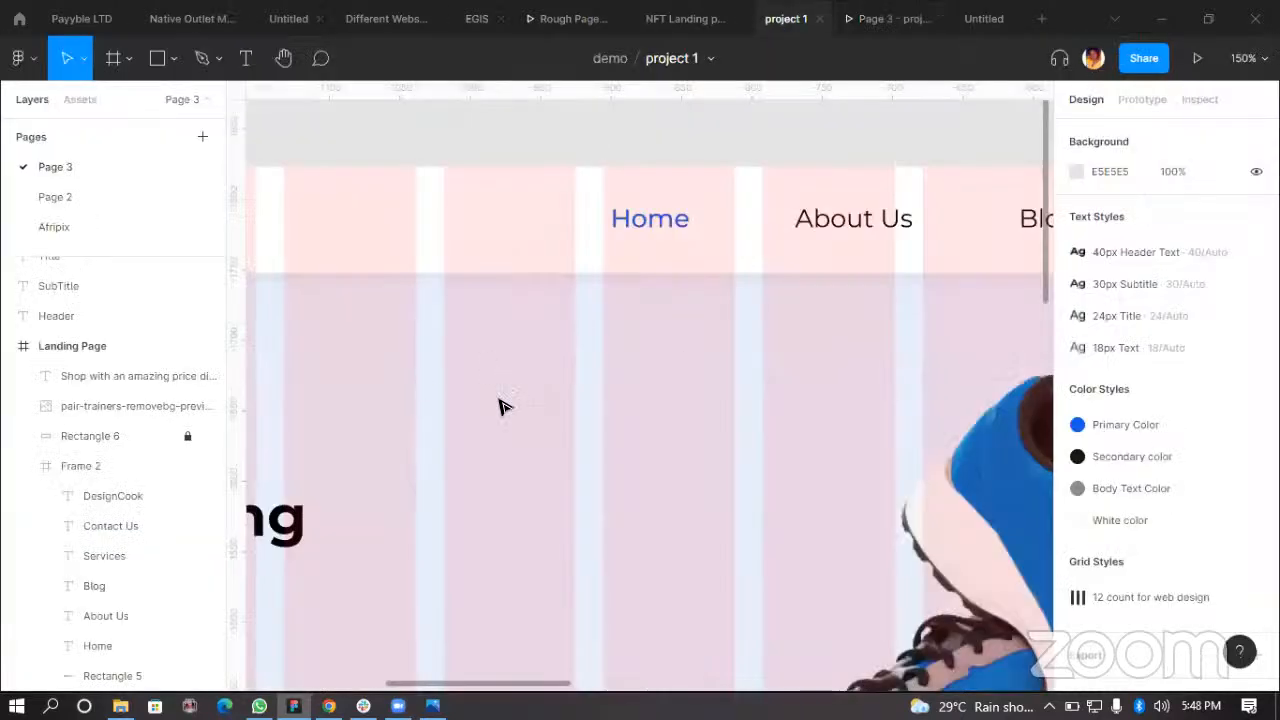
Step: Launch the Content Reel plugin and try to apply its Lorem Ipsum (short) text
scroll(500, 408, "down", 5)
scroll(385, 418, "down", 3)
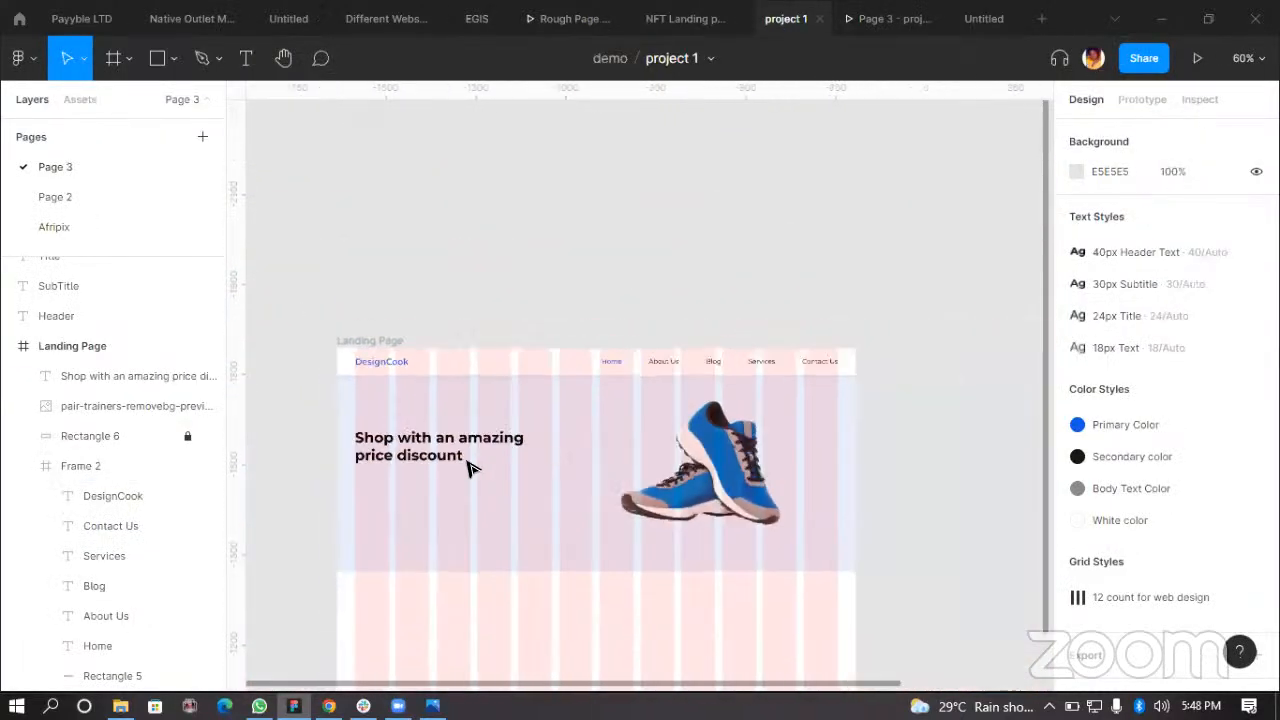
scroll(400, 340, "left", 2)
right_click(449, 240)
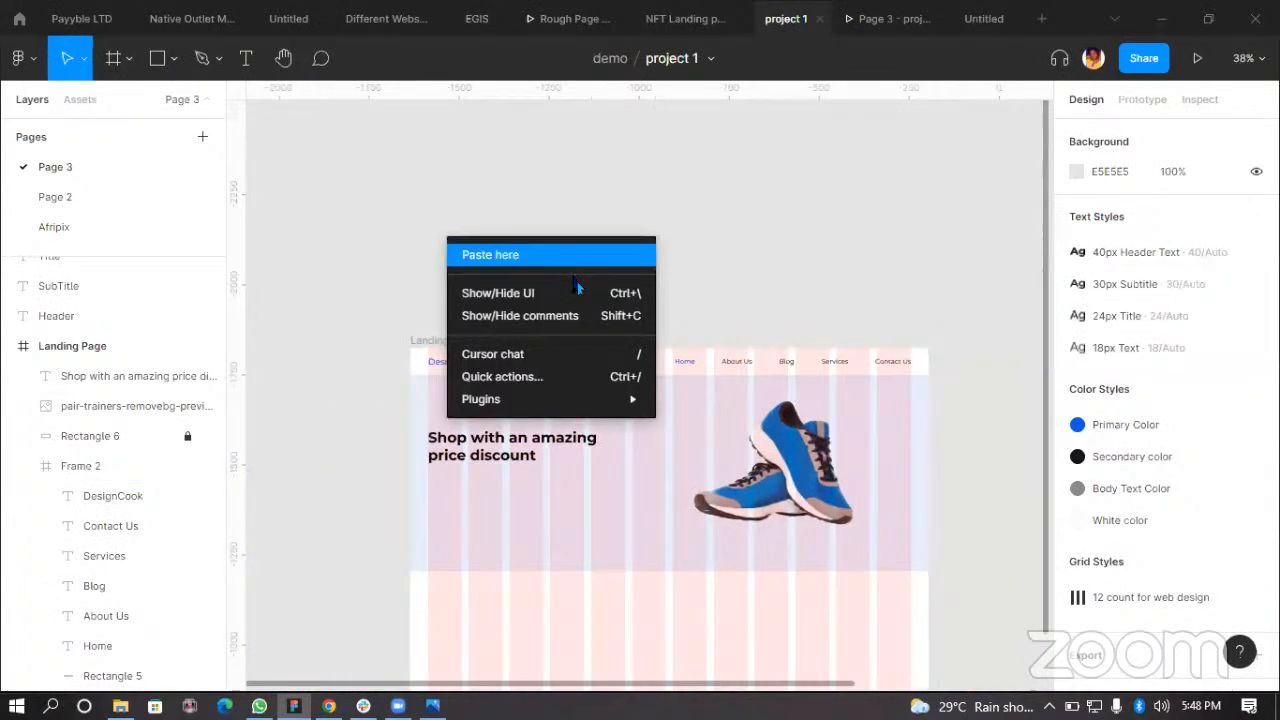
mouse_move(614, 396)
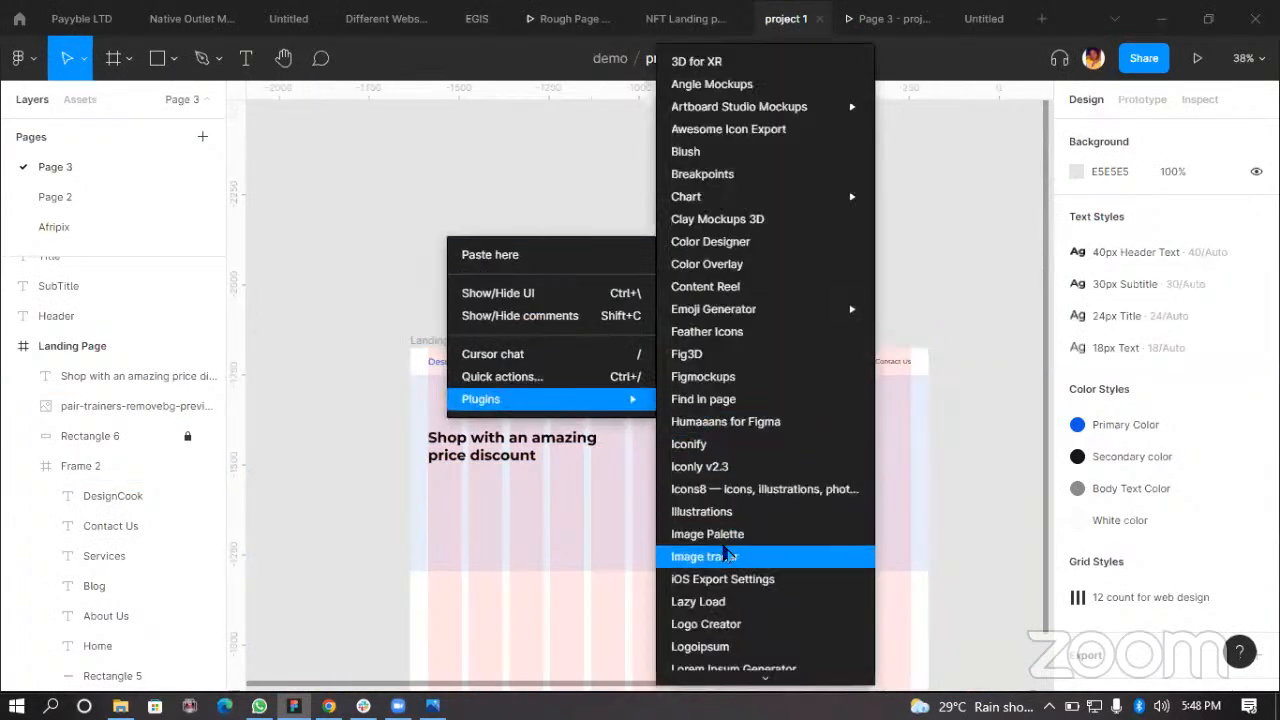
scroll(725, 540, "down", 3)
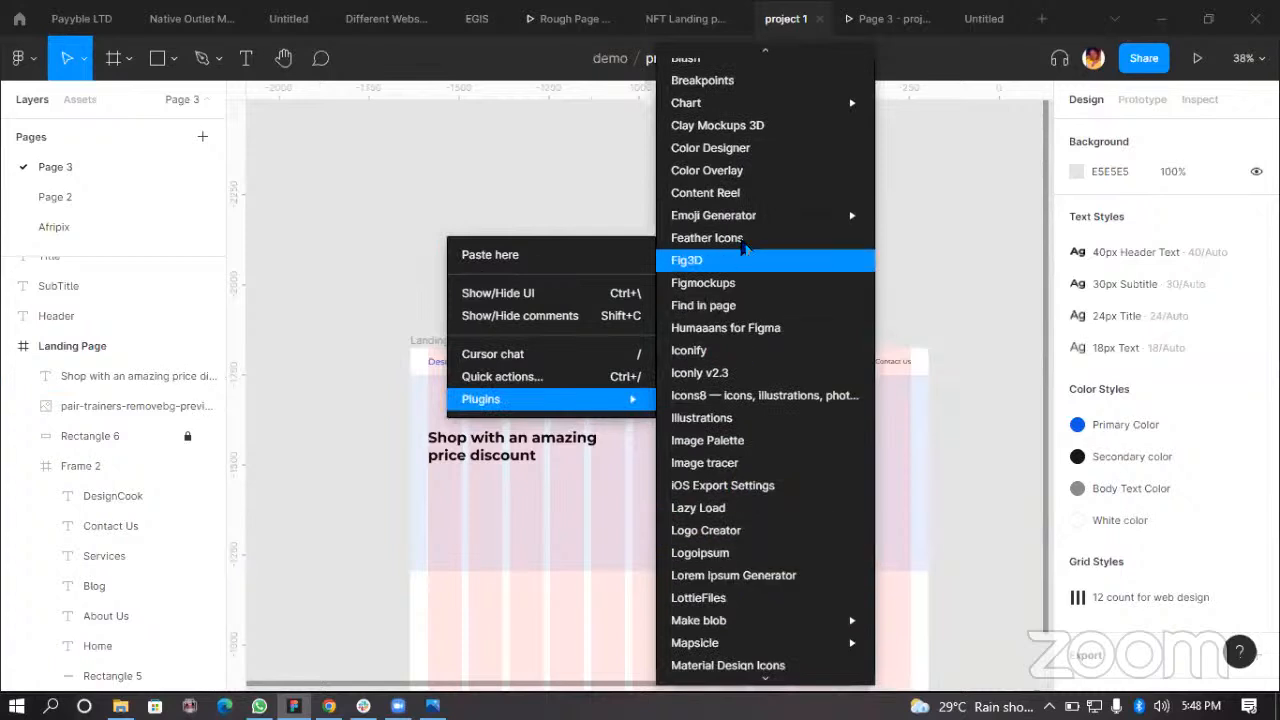
left_click(783, 206)
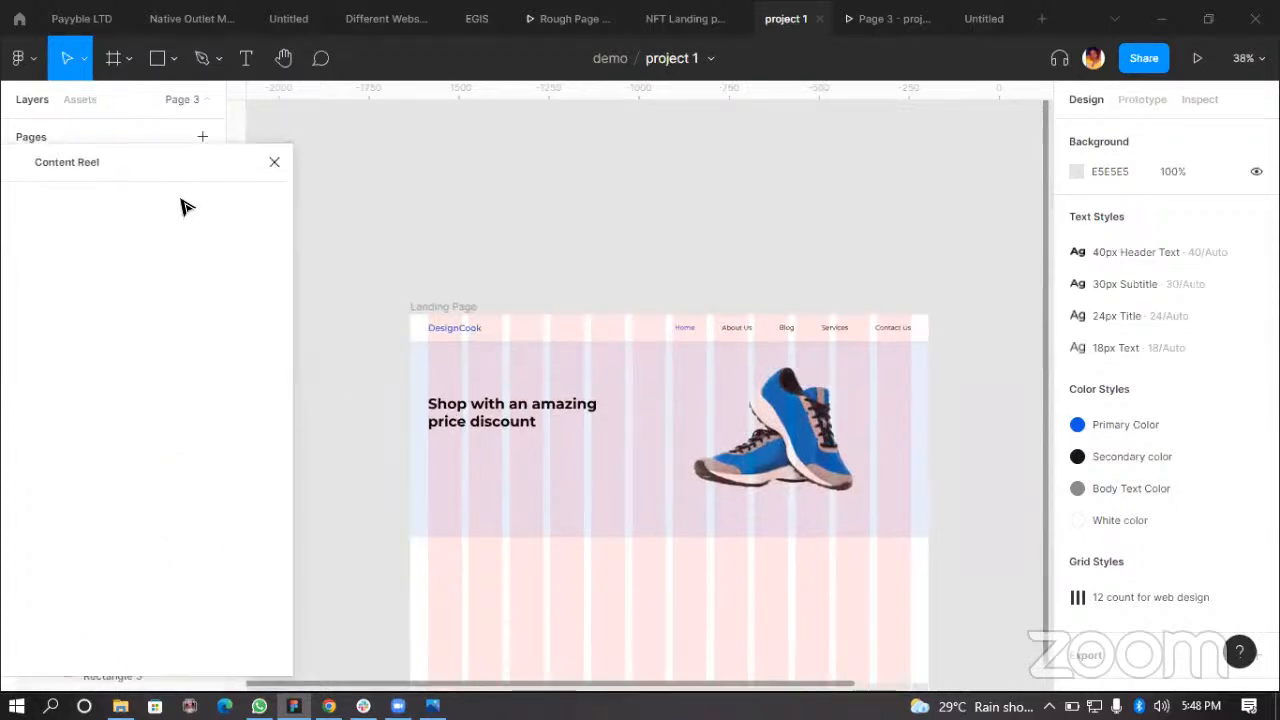
left_click_drag(173, 162, 297, 148)
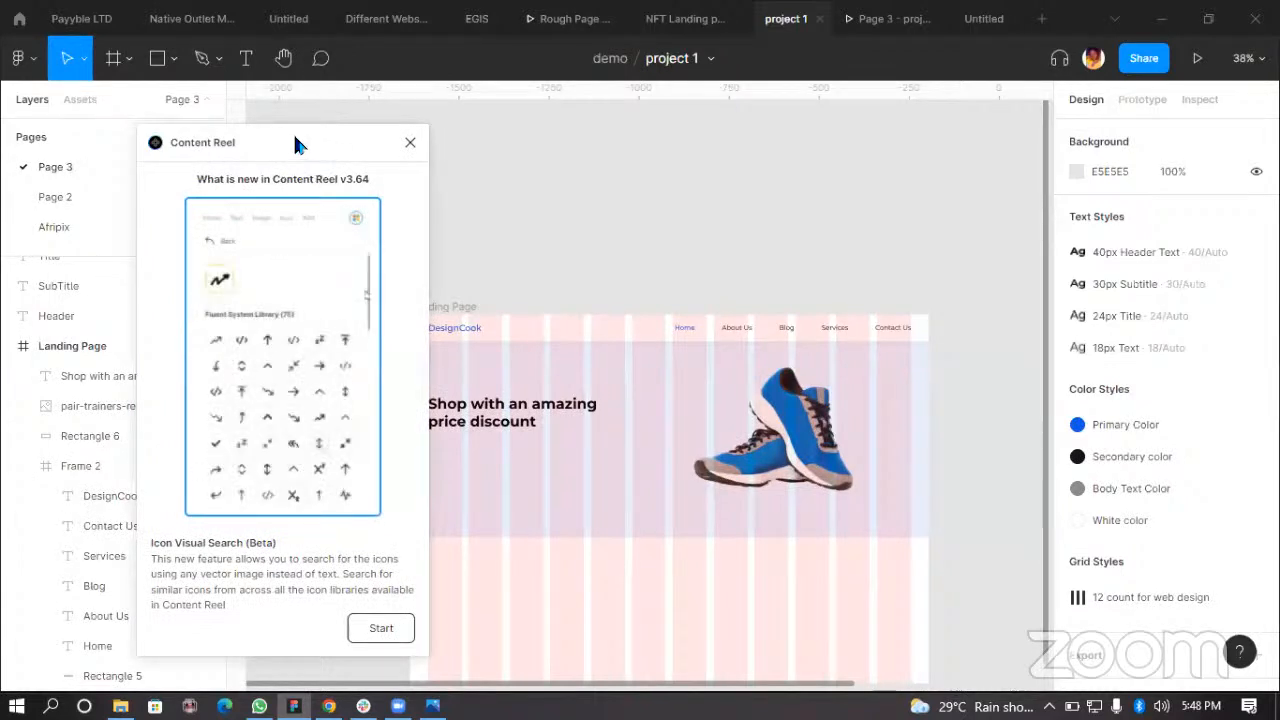
left_click_drag(310, 146, 256, 103)
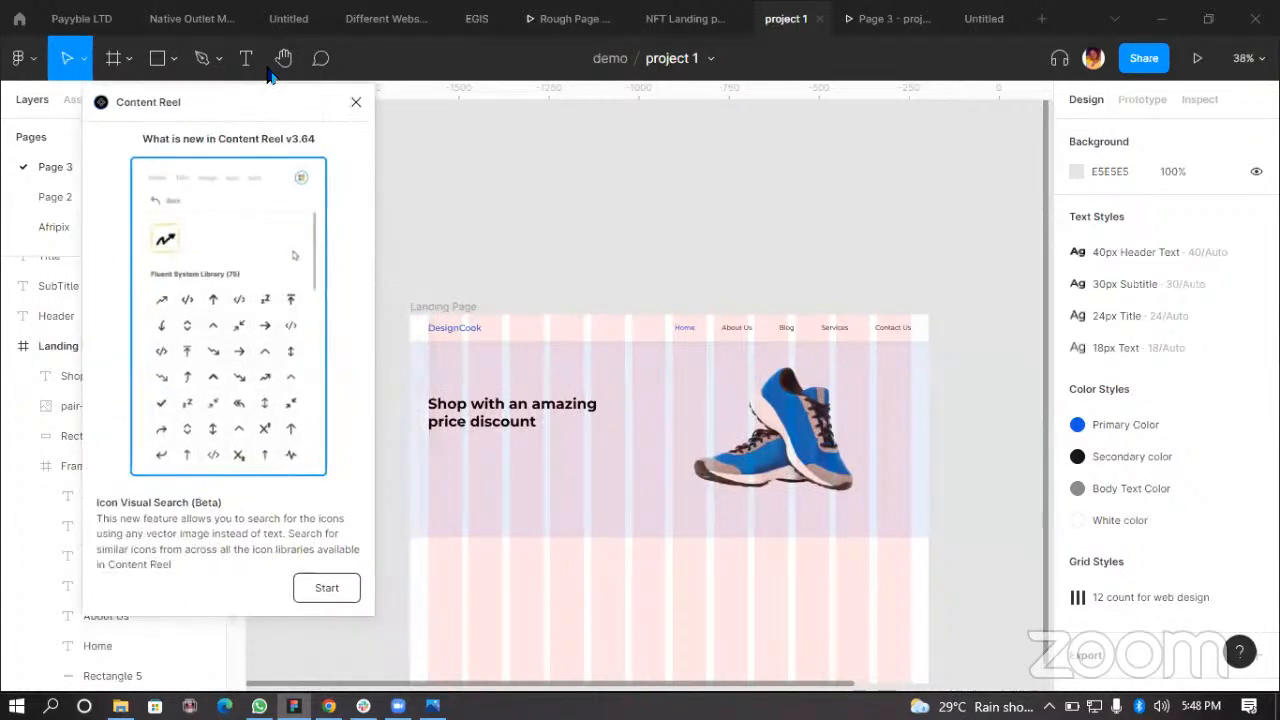
left_click(328, 586)
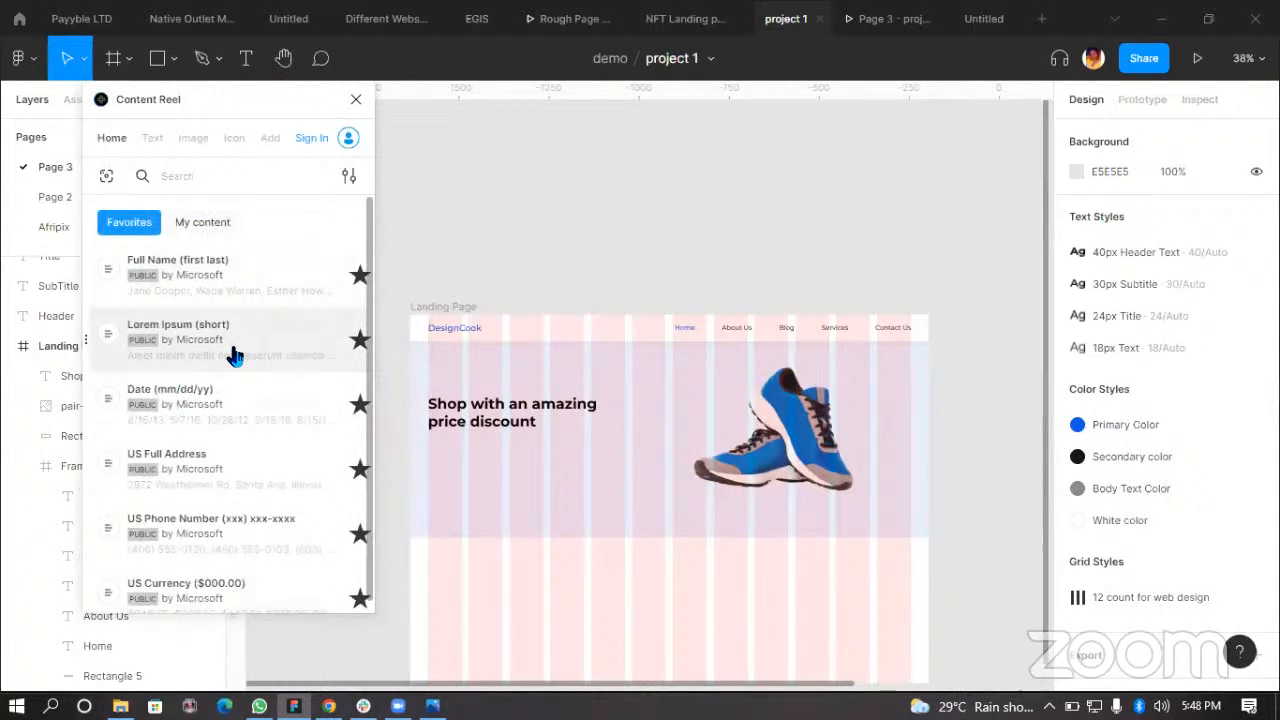
left_click(240, 355)
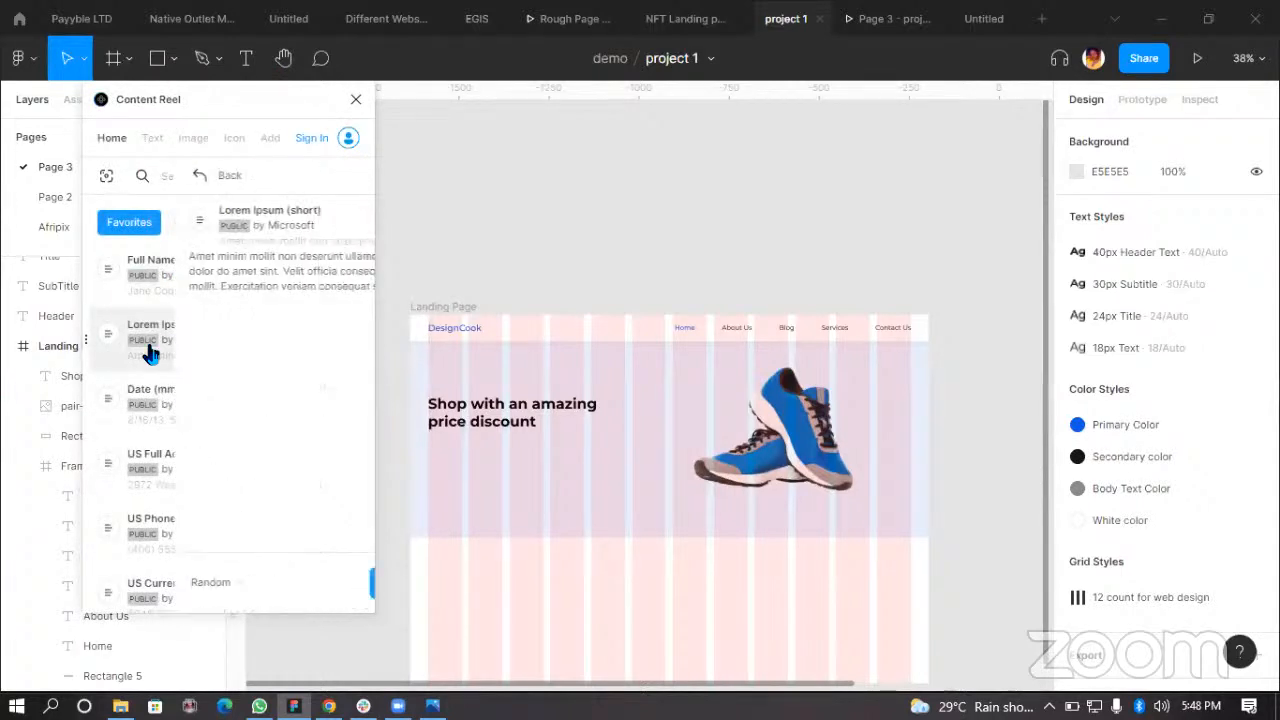
left_click(197, 272)
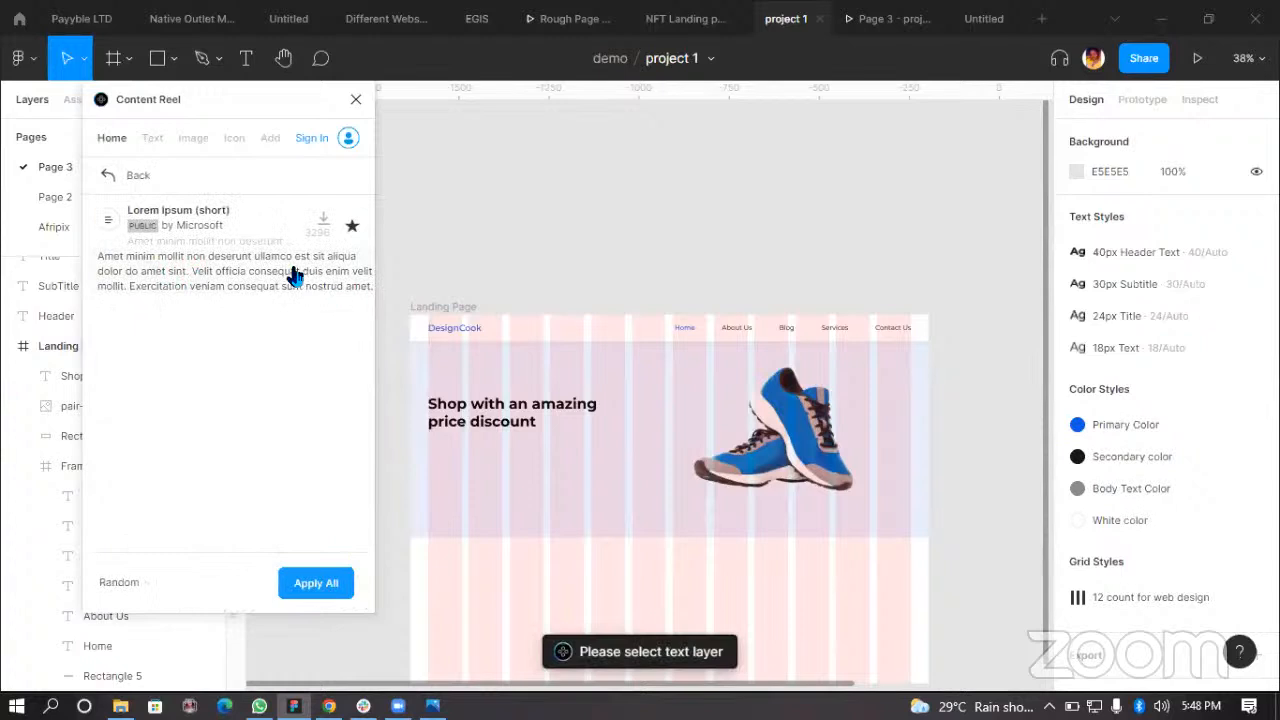
Step: Duplicate the hero heading above the landing page frame and apply the 24px Title text style to the copy
left_click(512, 410)
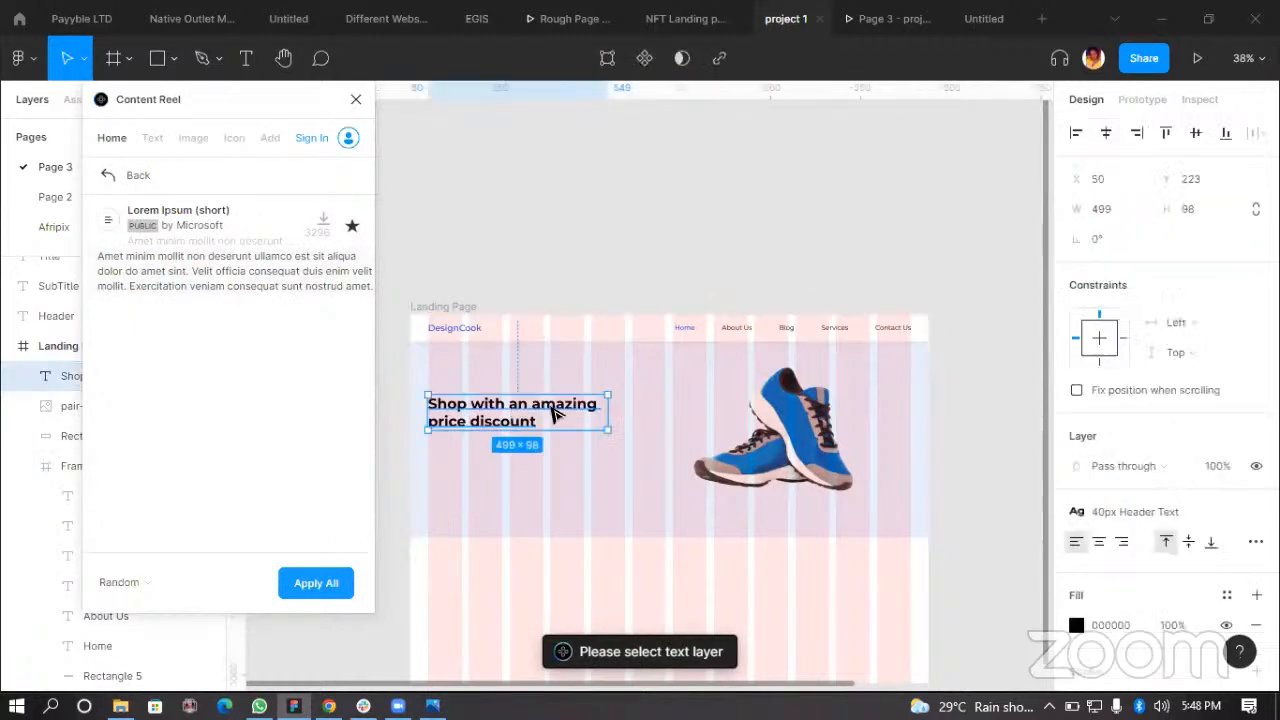
left_click_drag(520, 412, 543, 244, "alt")
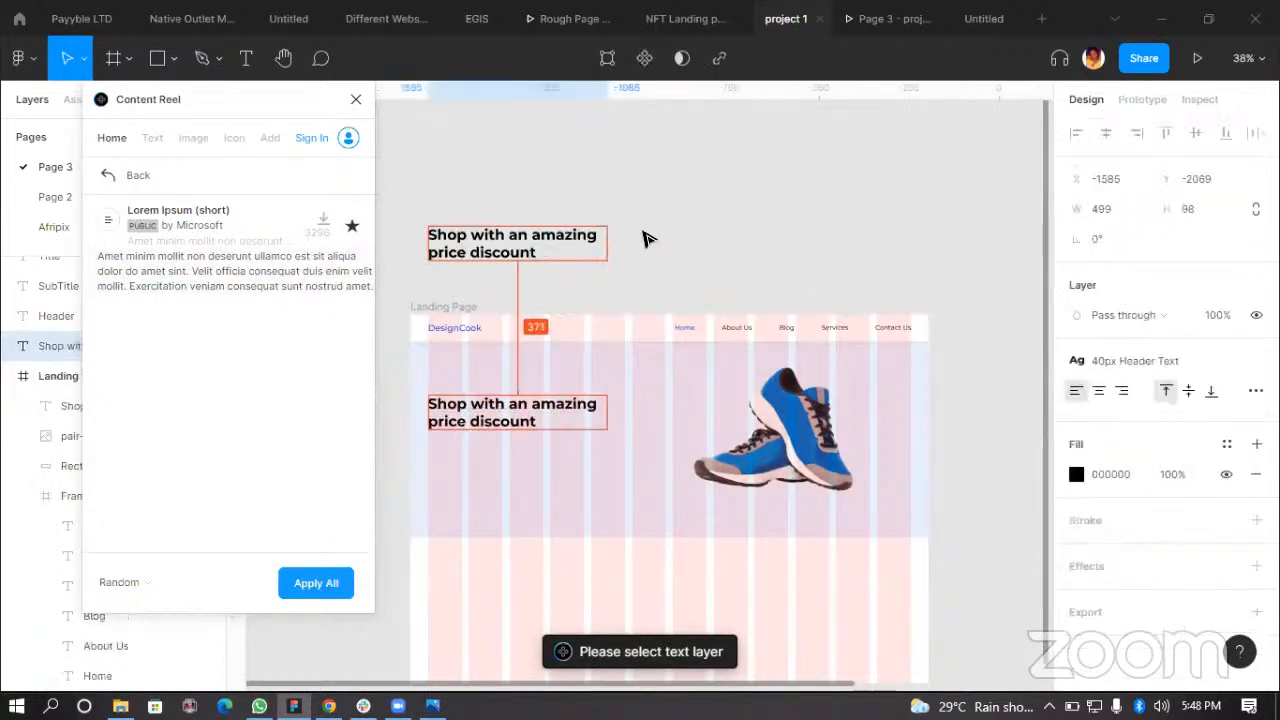
left_click(1179, 360)
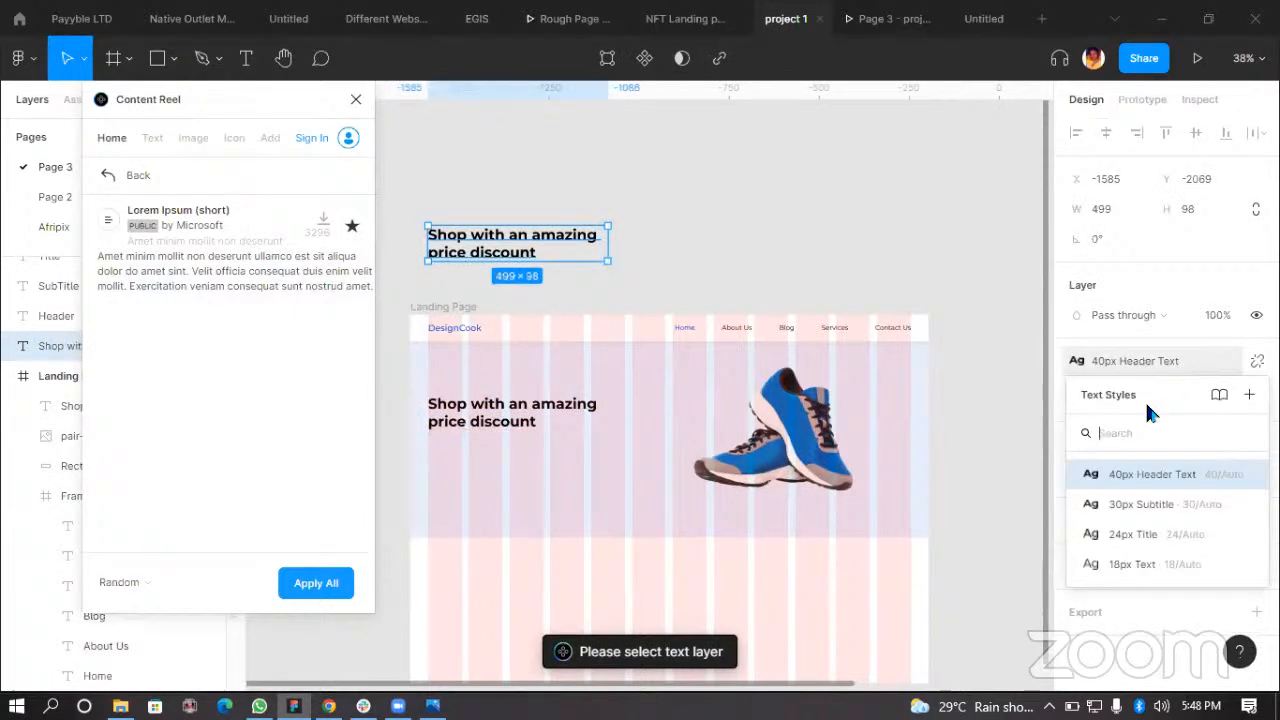
left_click(1165, 530)
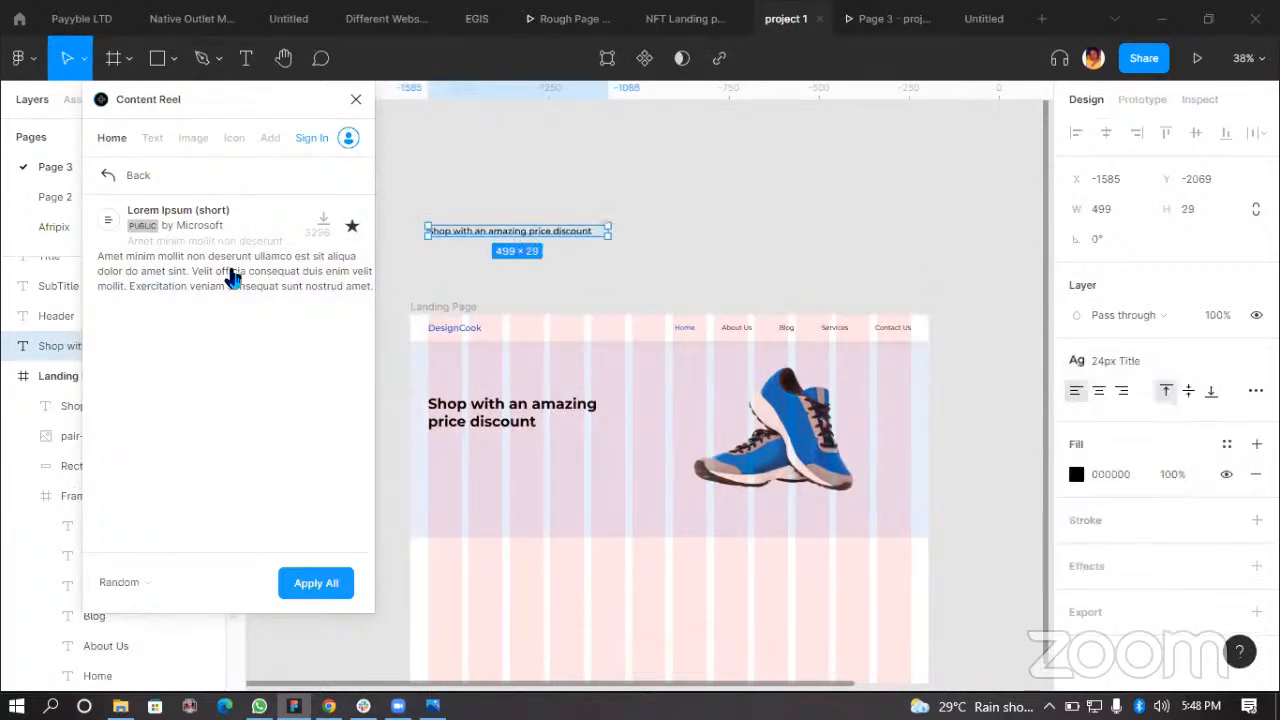
Step: Fill the duplicated text with Content Reel's Lorem Ipsum (short) text and close the plugin
left_click(300, 270)
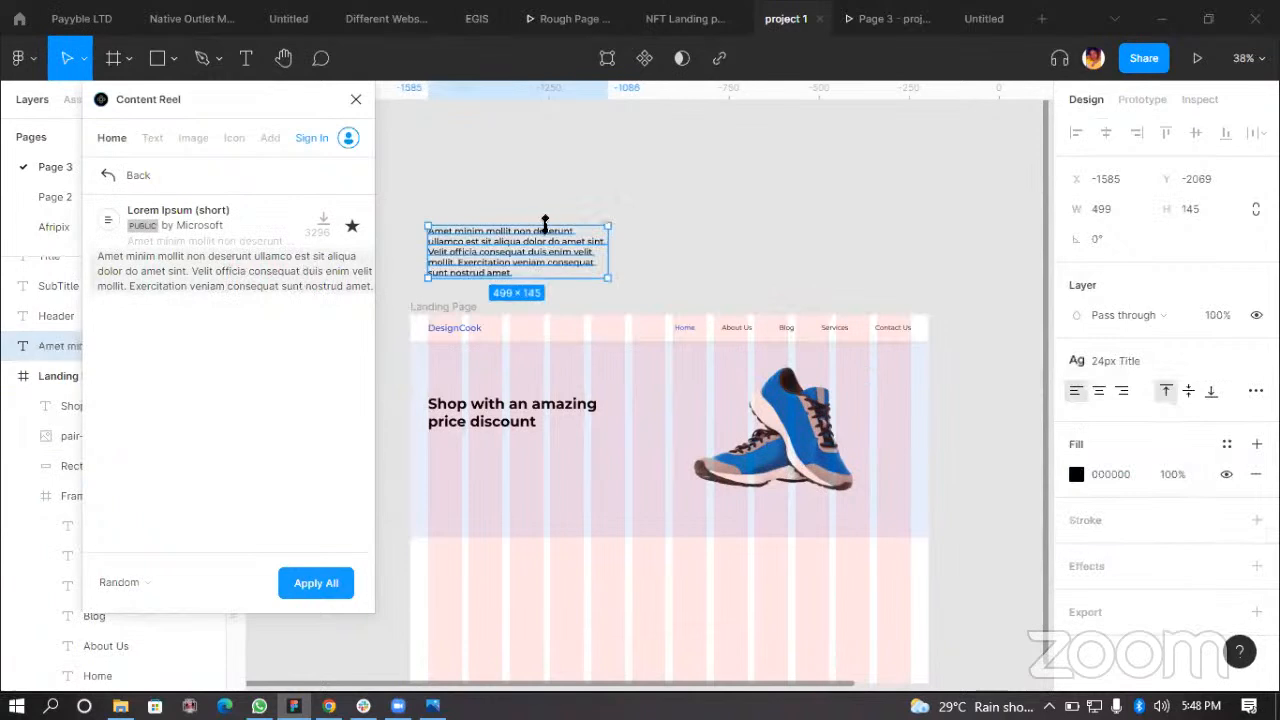
left_click(354, 98)
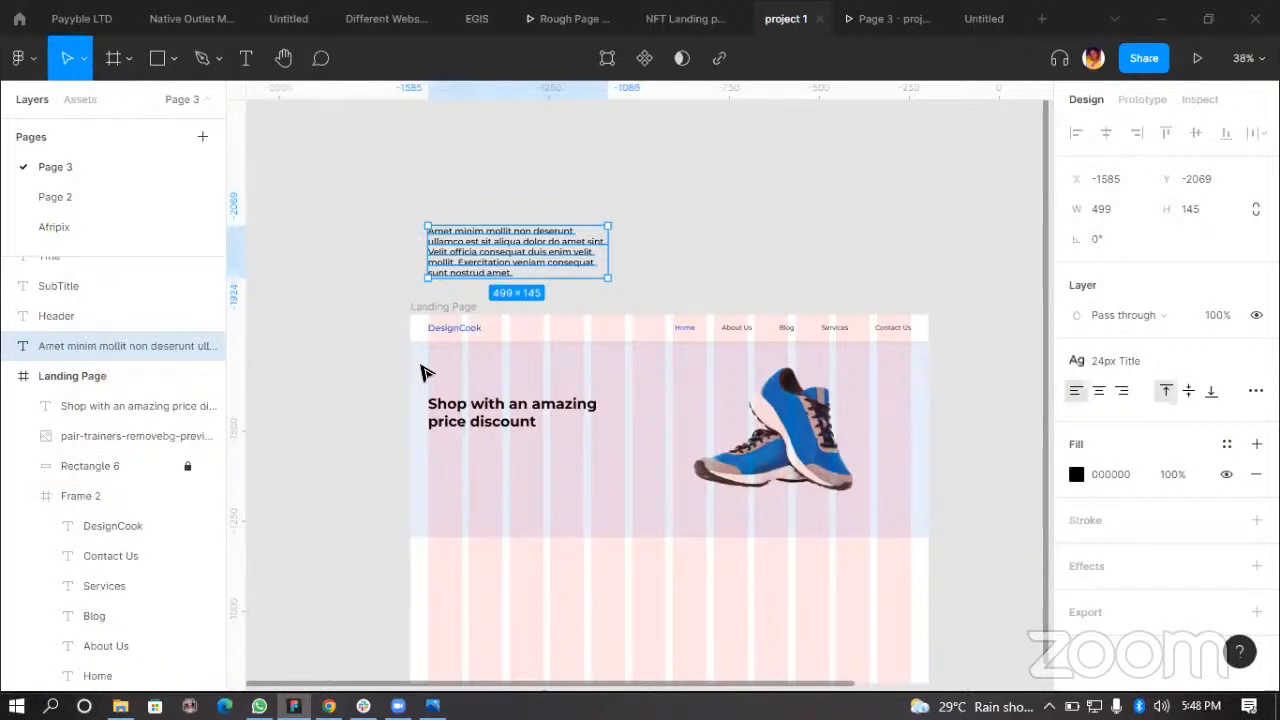
Step: Widen the lorem ipsum text box to about 757 px and keep its 24px Title style
scroll(500, 293, "up", 1)
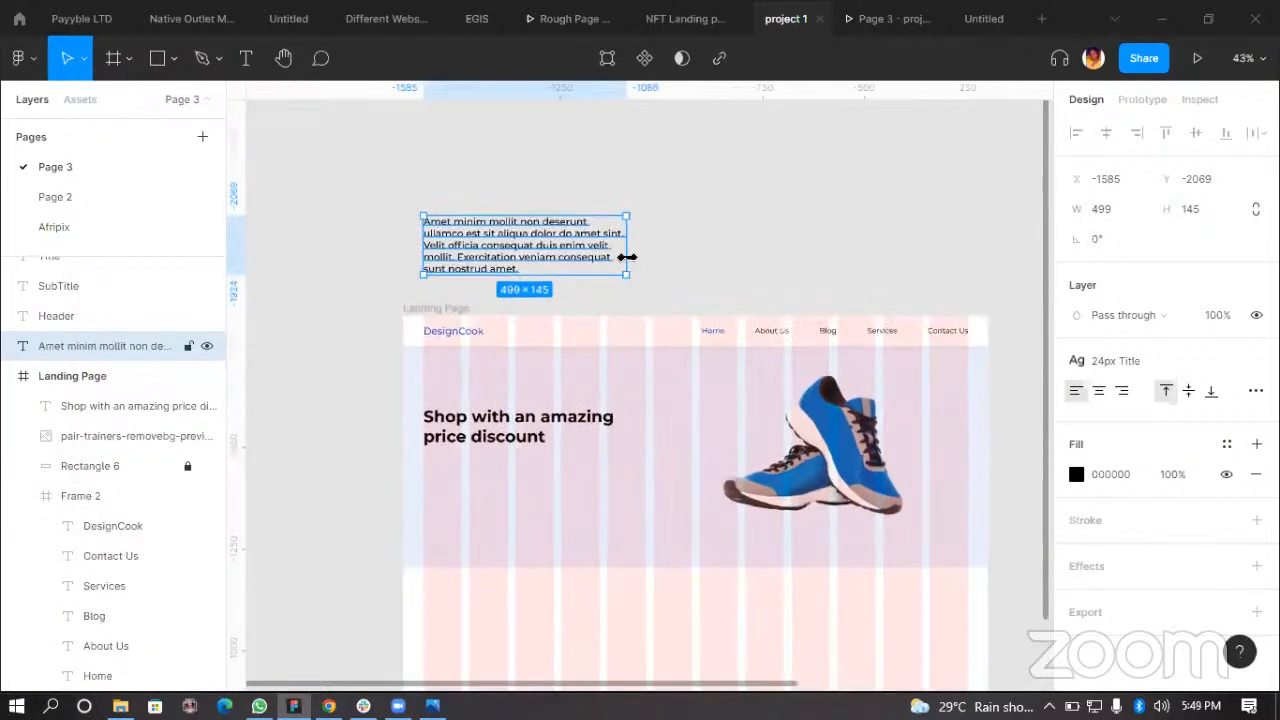
left_click_drag(635, 253, 733, 252)
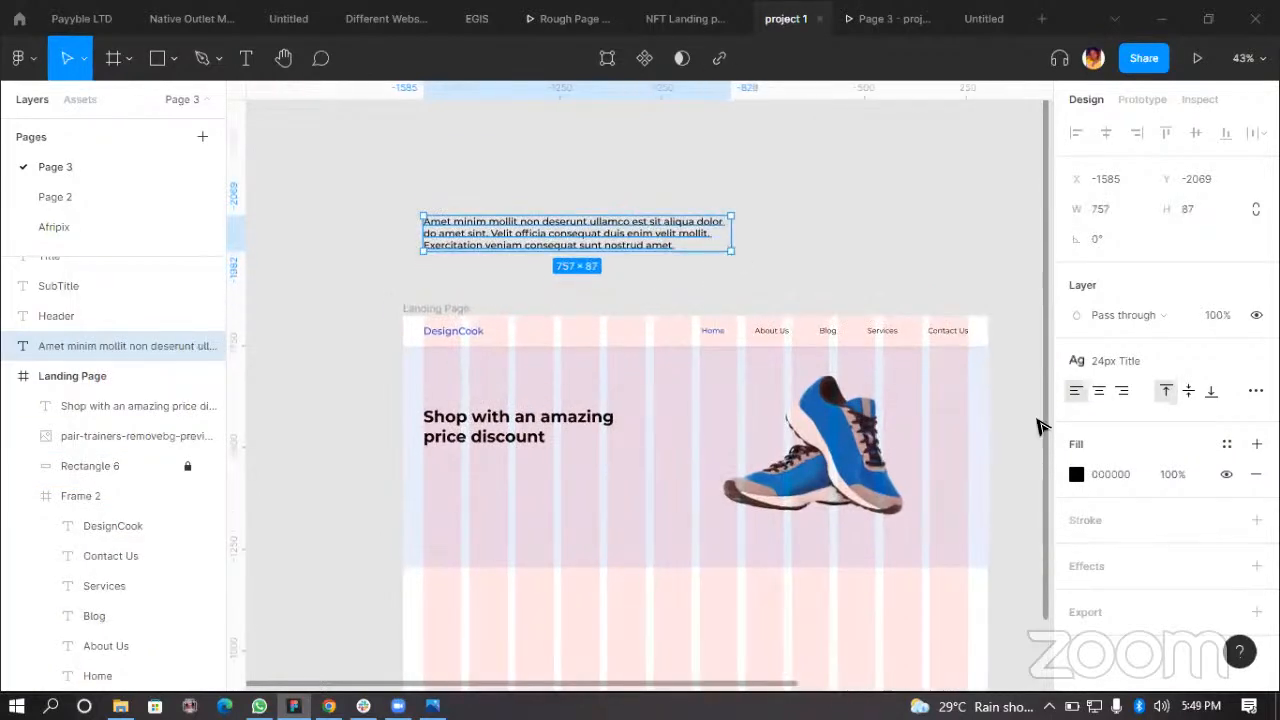
left_click(1157, 360)
left_click(1130, 534)
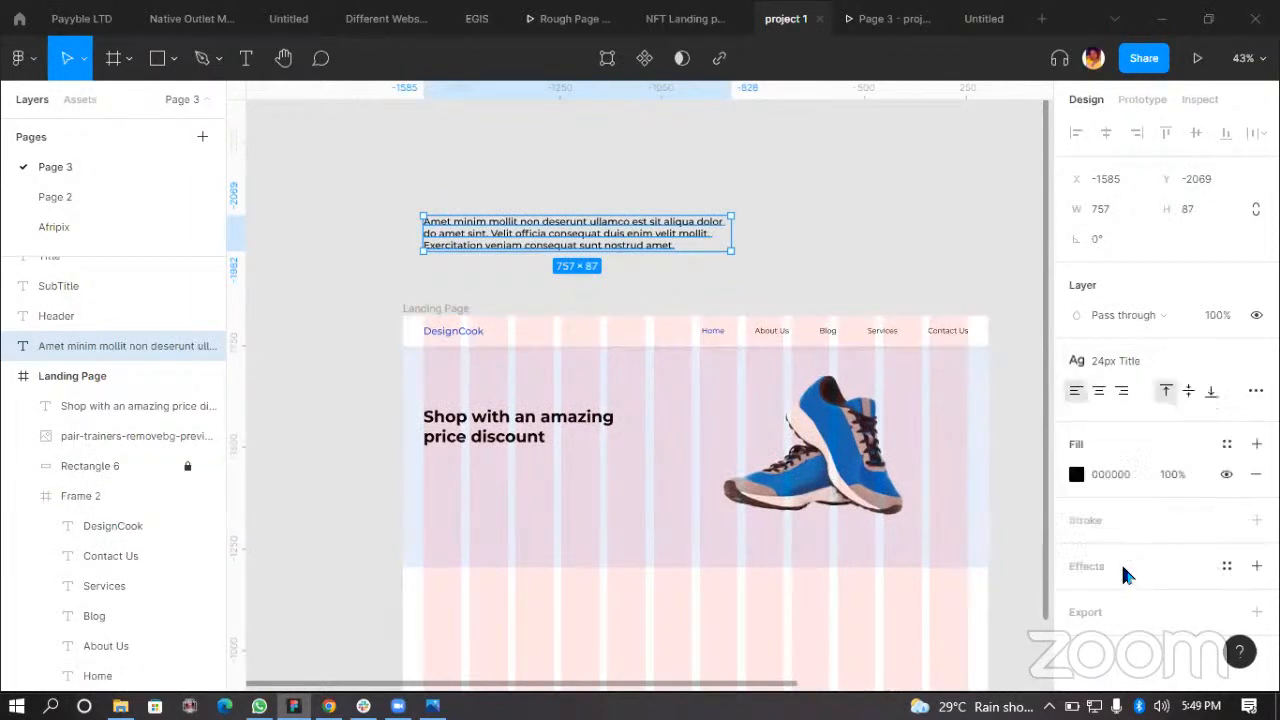
left_click(780, 263)
right_click(335, 330)
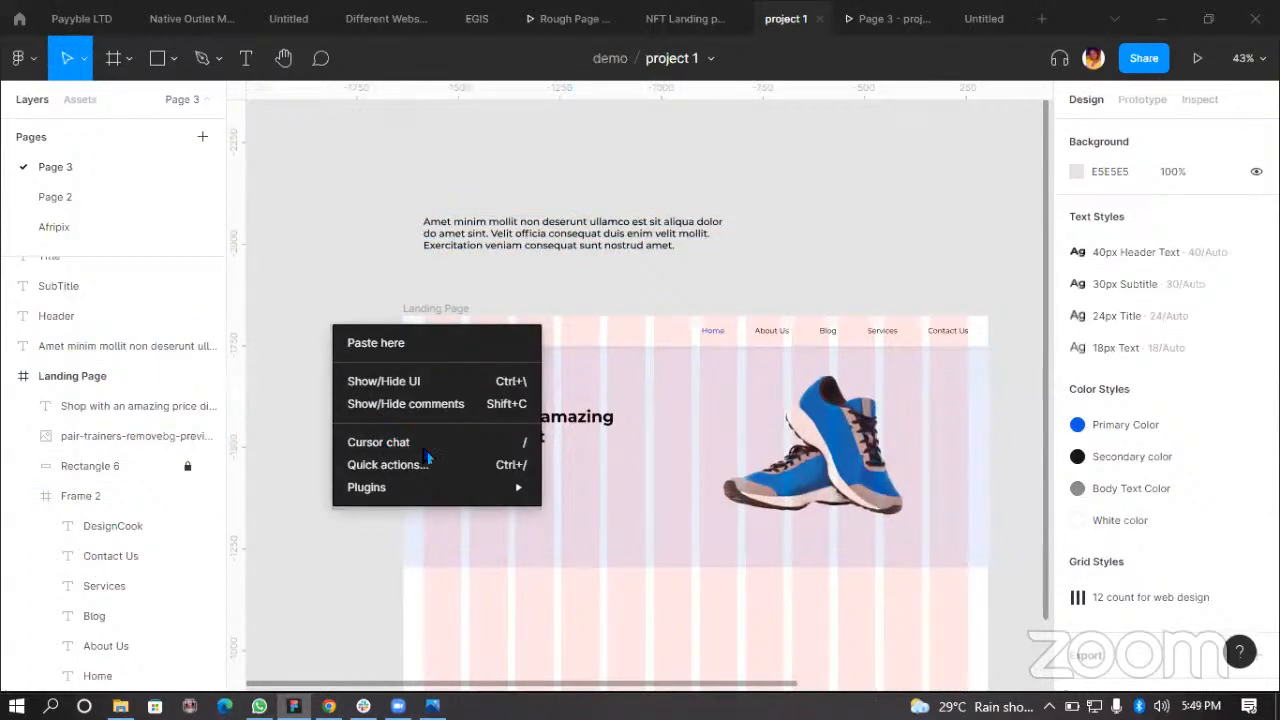
mouse_move(430, 487)
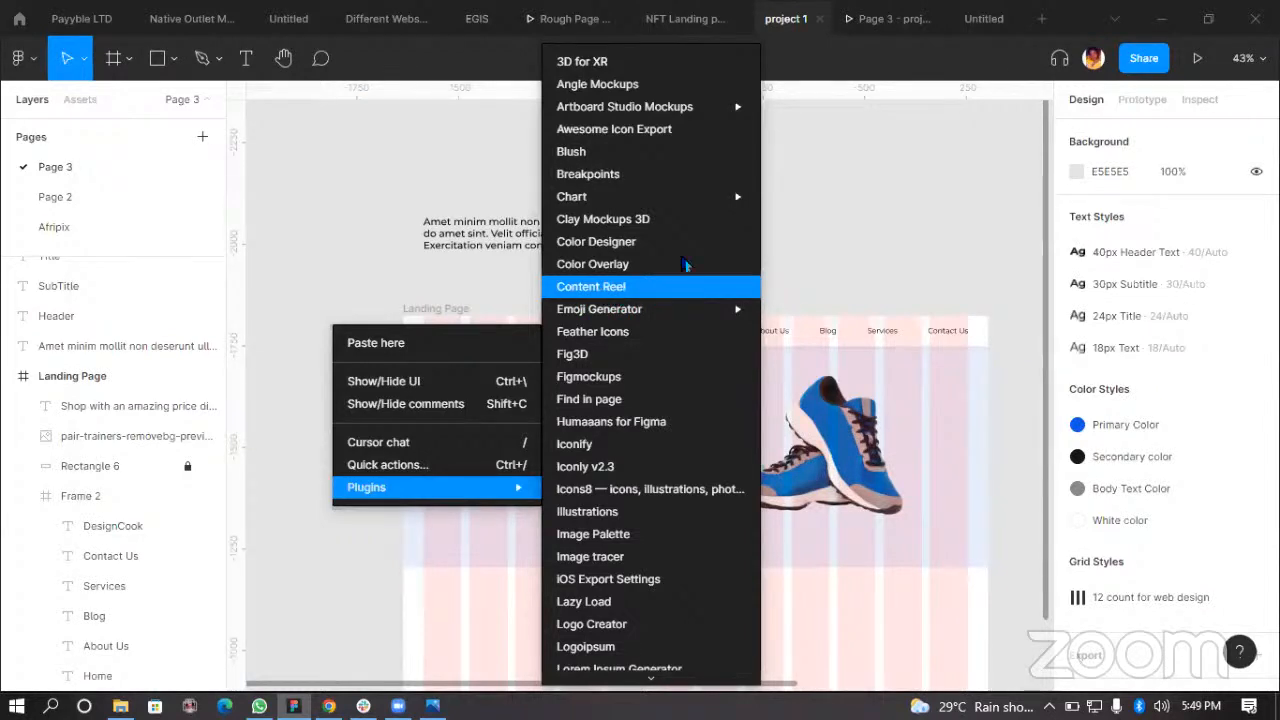
left_click(827, 253)
Step: Move the lorem ipsum text into the landing page frame below the hero heading
left_click(566, 248)
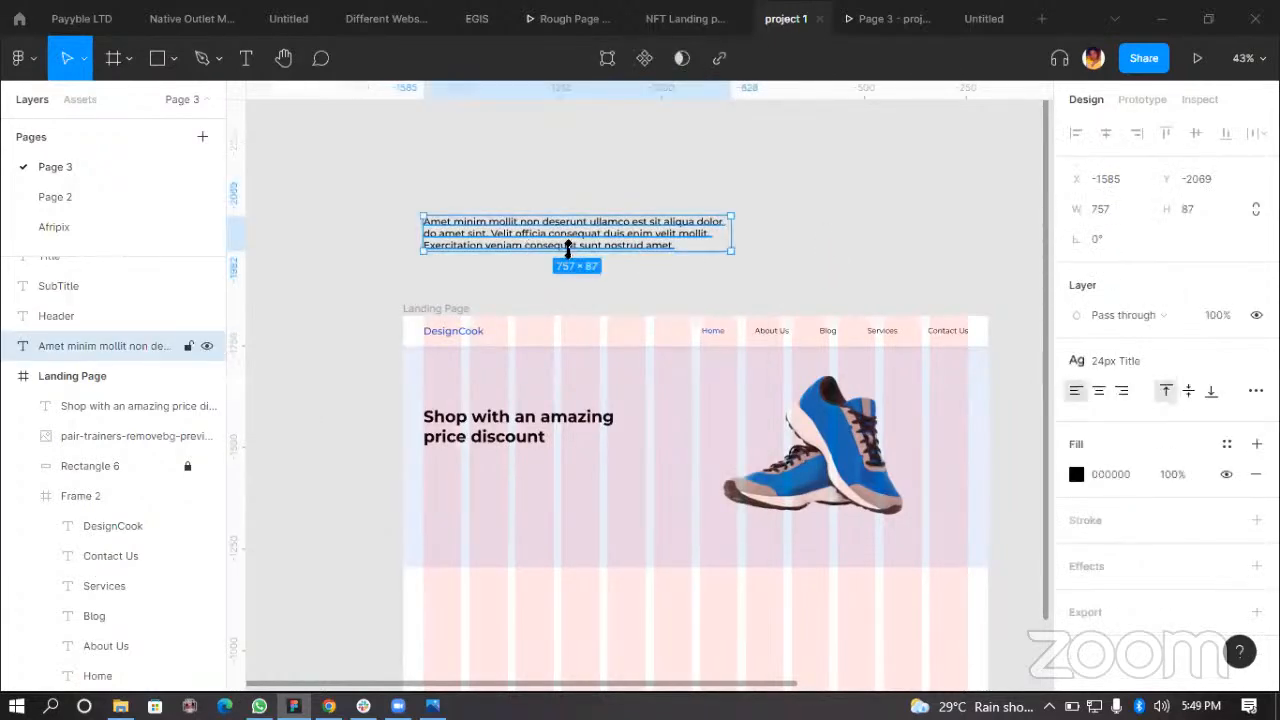
scroll(566, 248, "up", 3)
left_click_drag(830, 237, 938, 240)
left_click_drag(1107, 265, 899, 503)
scroll(1000, 309, "down", 1)
scroll(540, 312, "down", 3)
scroll(723, 263, "left", 2)
scroll(713, 455, "up", 3)
Step: Delete the last sentence, "Exercitation veniam consequat sunt nostrud amet.", from the body text
double_click(747, 453)
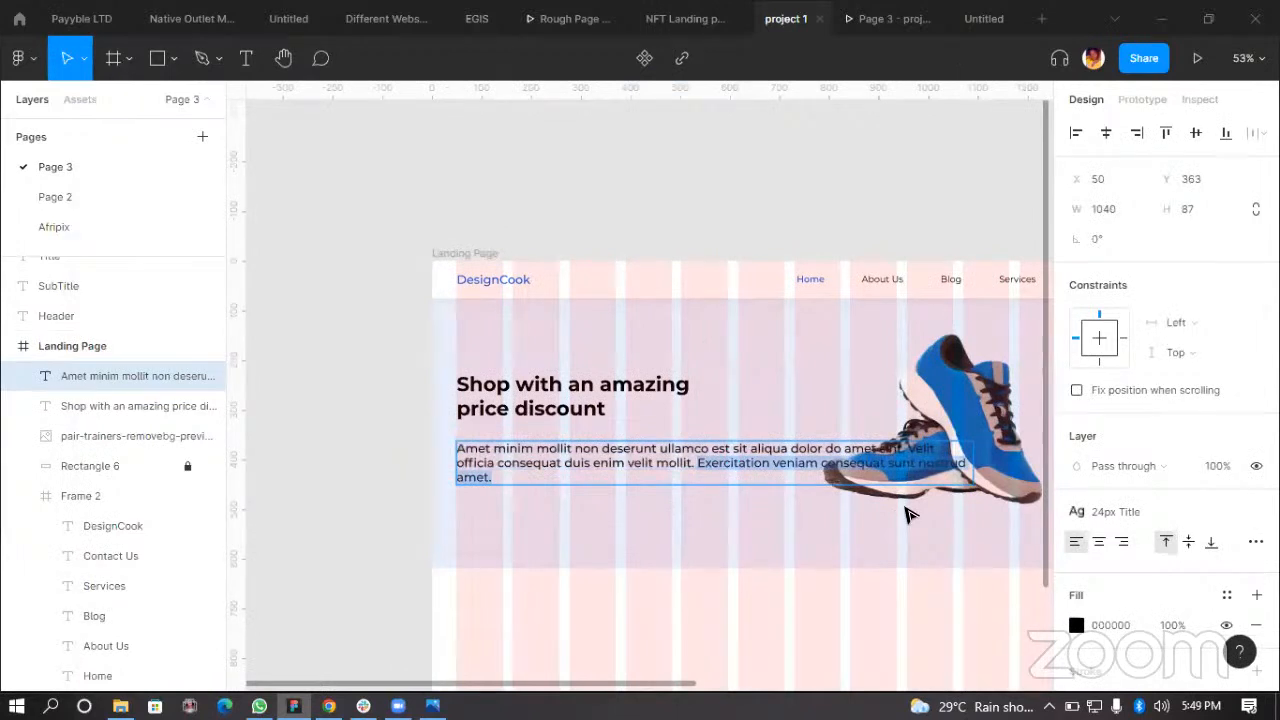
key("BackSpace")
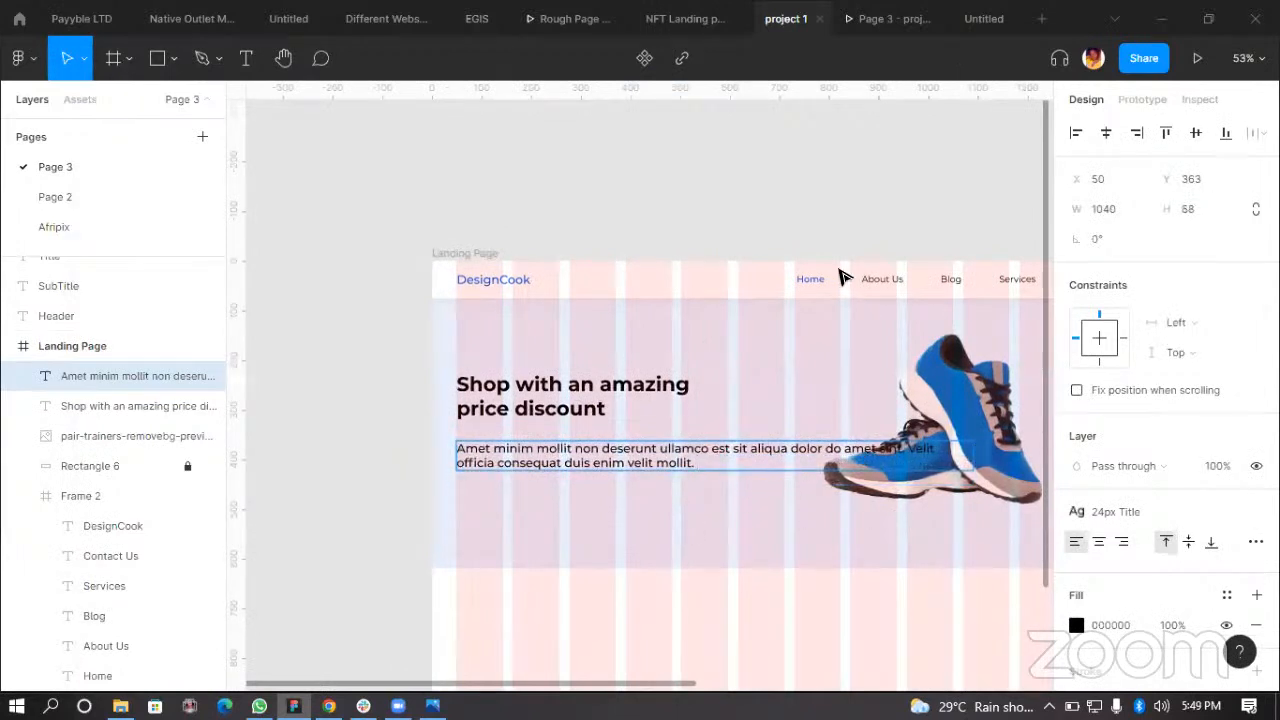
key("Escape")
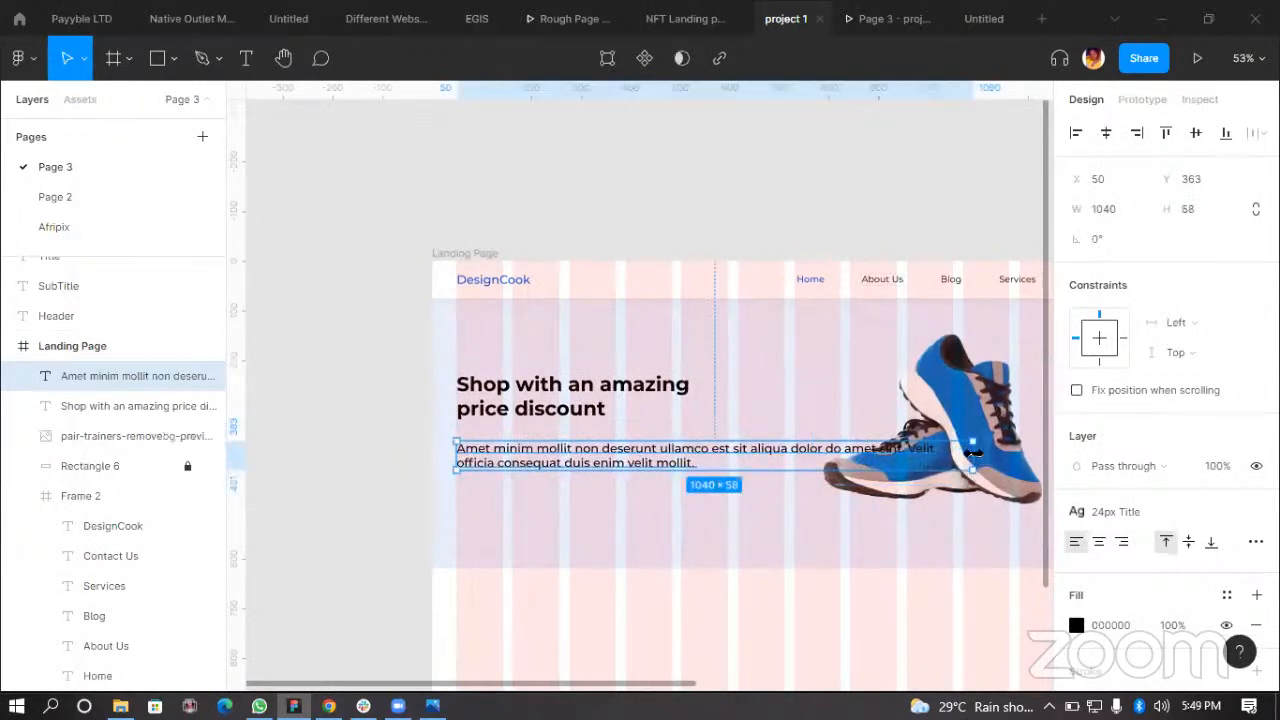
Step: Narrow the body text box to about 717 px wide and move it up closer to the heading
left_click_drag(934, 452, 812, 453)
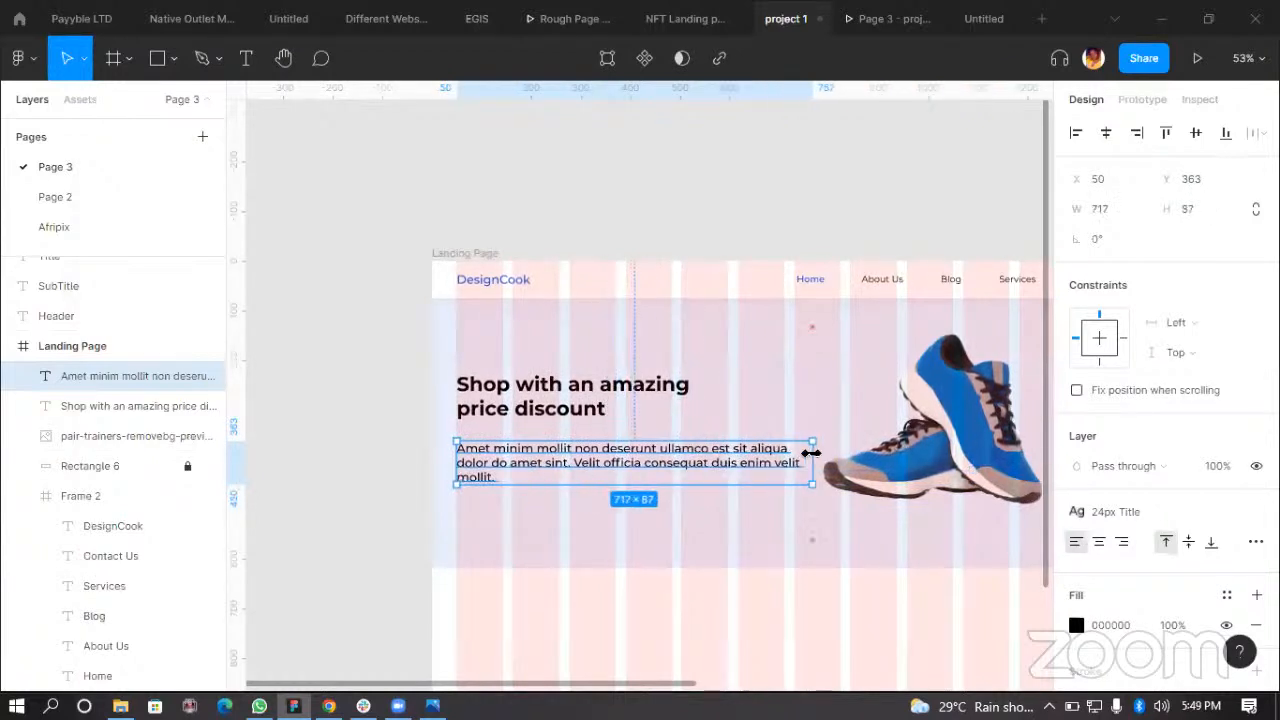
scroll(487, 447, "up", 2)
left_click_drag(514, 449, 517, 443)
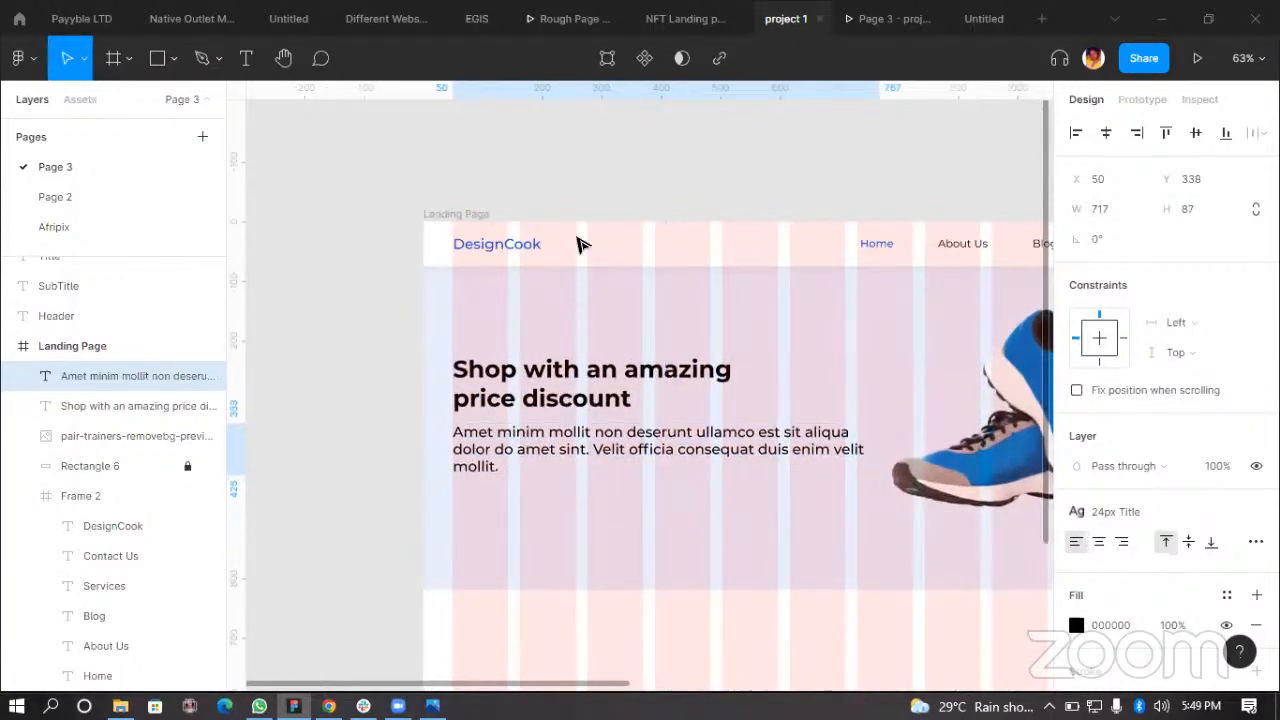
Step: Place an instance of the Button component in the hero section below the body text
left_click(660, 194)
scroll(689, 380, "down", 5)
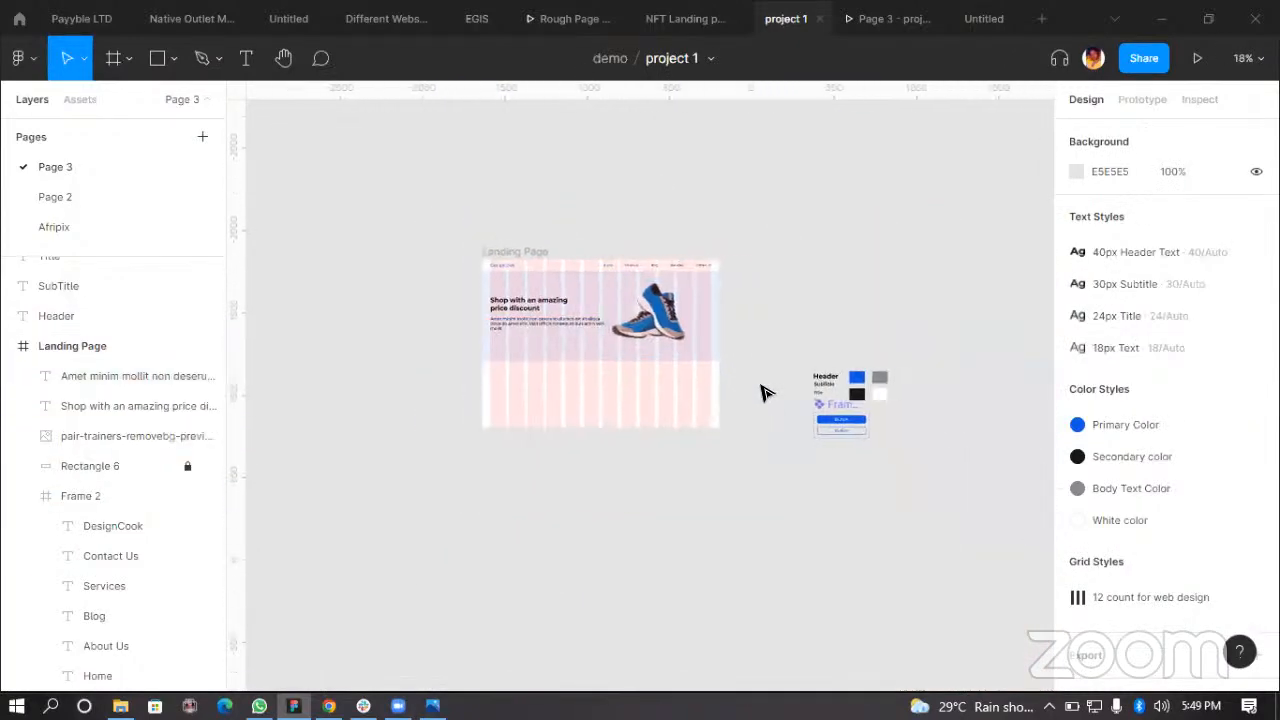
scroll(827, 408, "up", 3)
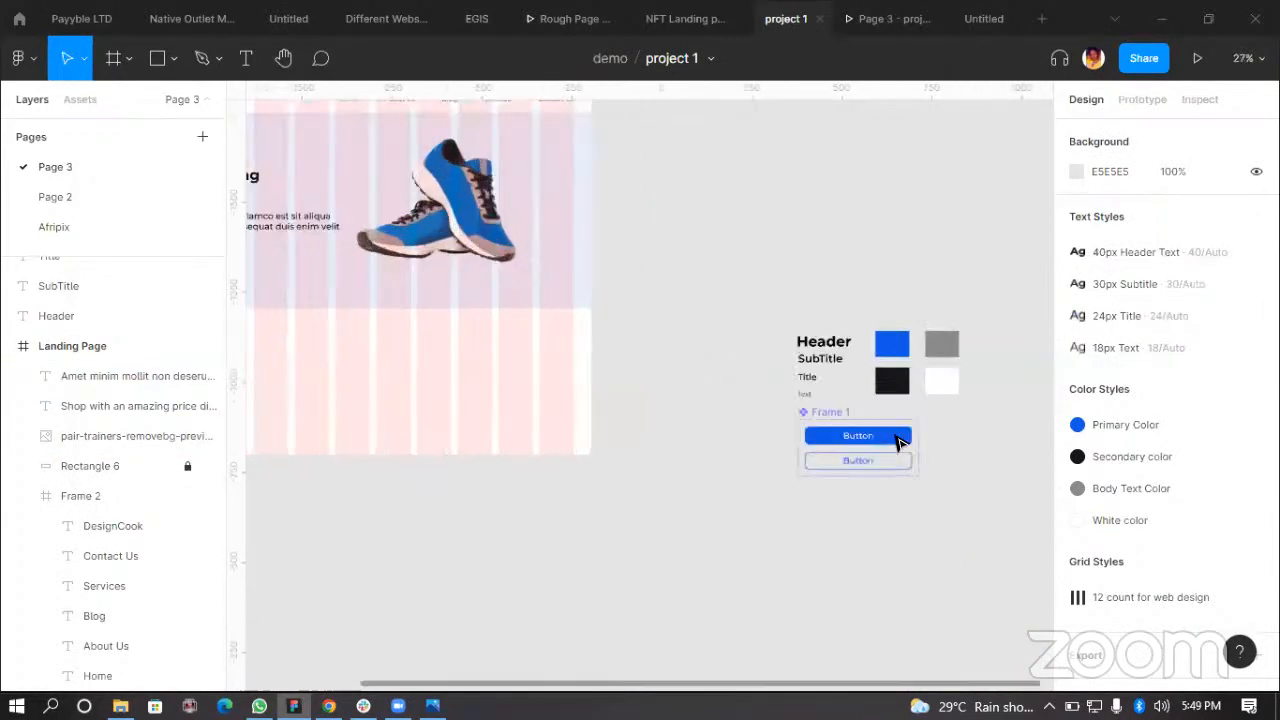
left_click(899, 441)
left_click_drag(890, 441, 628, 270)
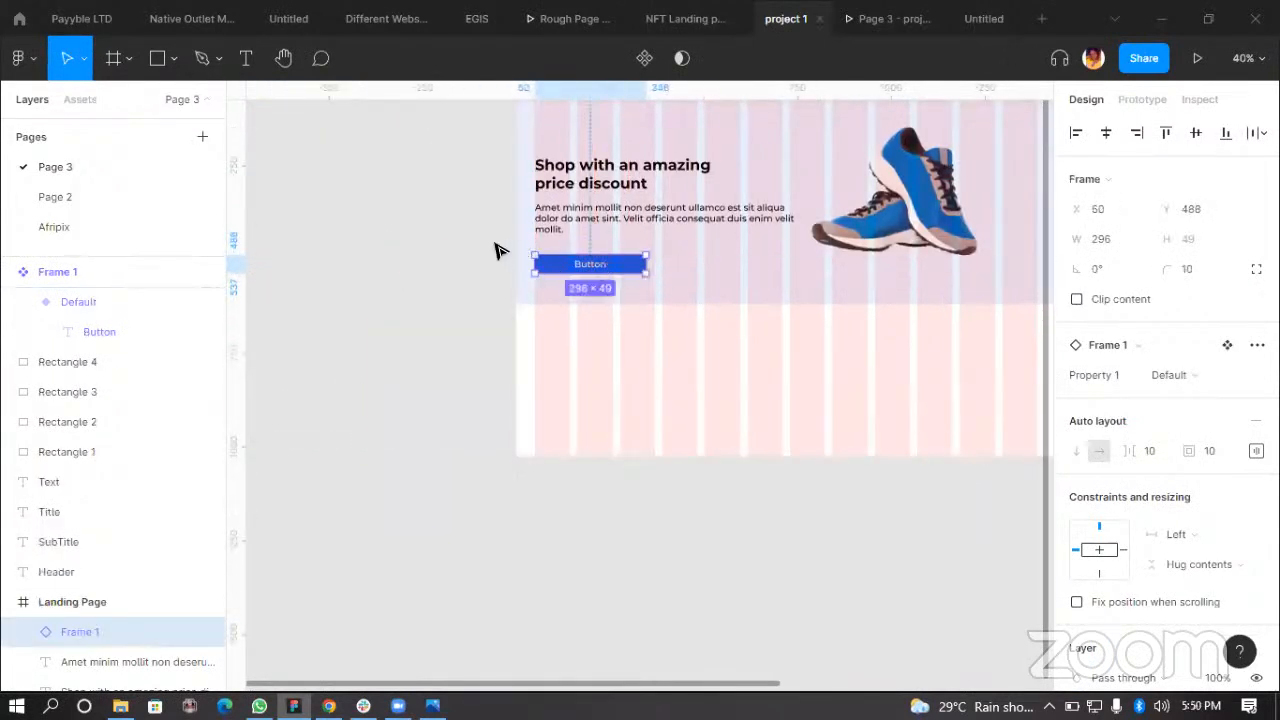
Step: Change the button's label to "Shop Now"
scroll(600, 250, "up", 5)
scroll(566, 303, "up", 2)
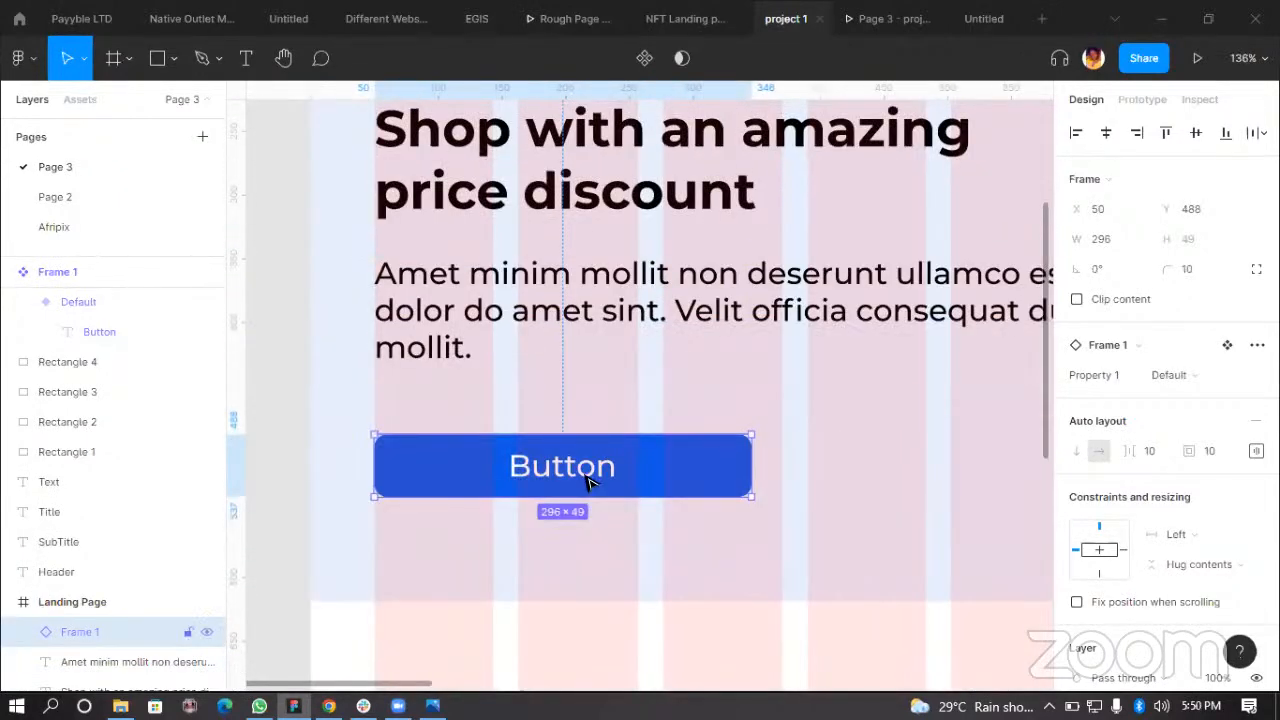
double_click(590, 485)
double_click(606, 474)
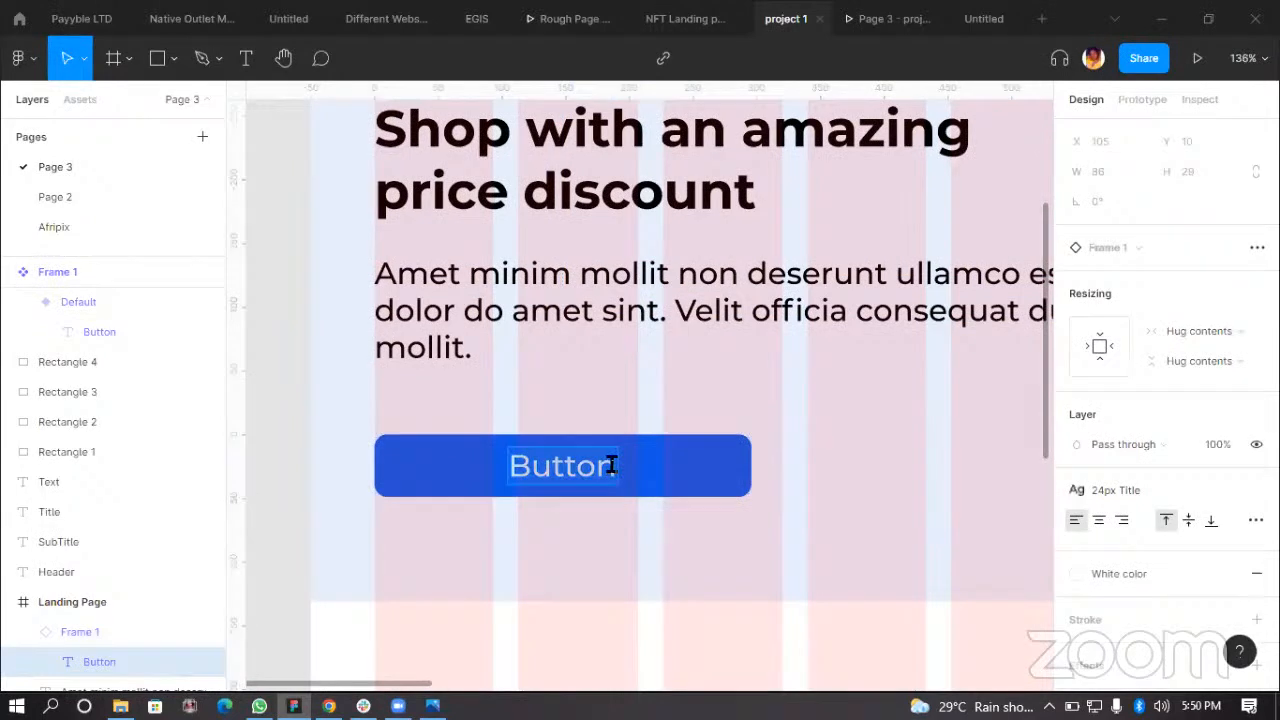
type("Sh")
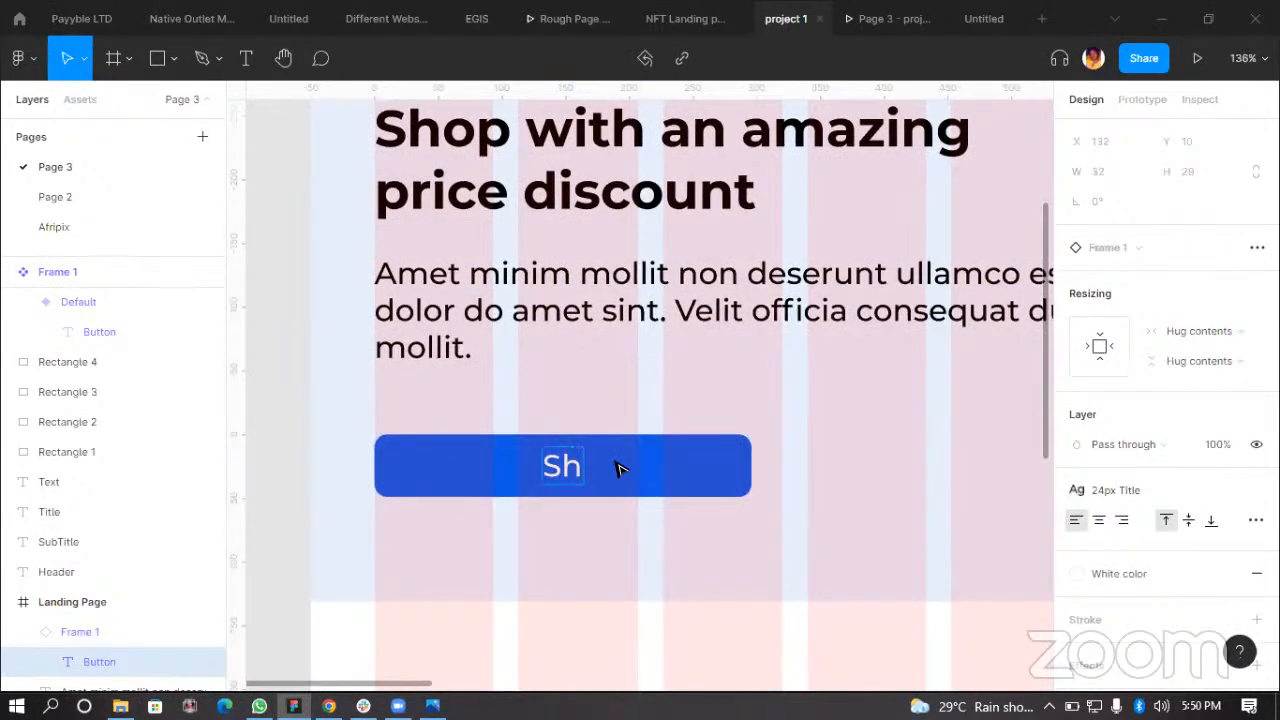
type("op Now")
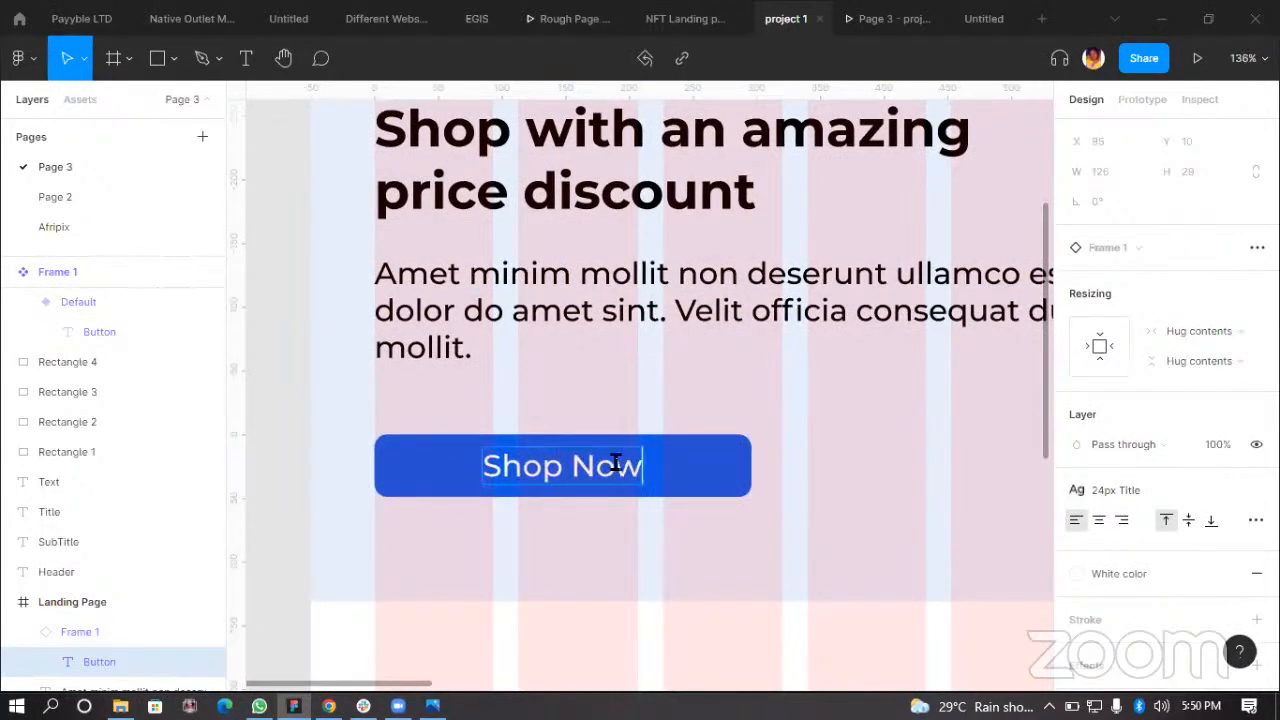
key("Escape")
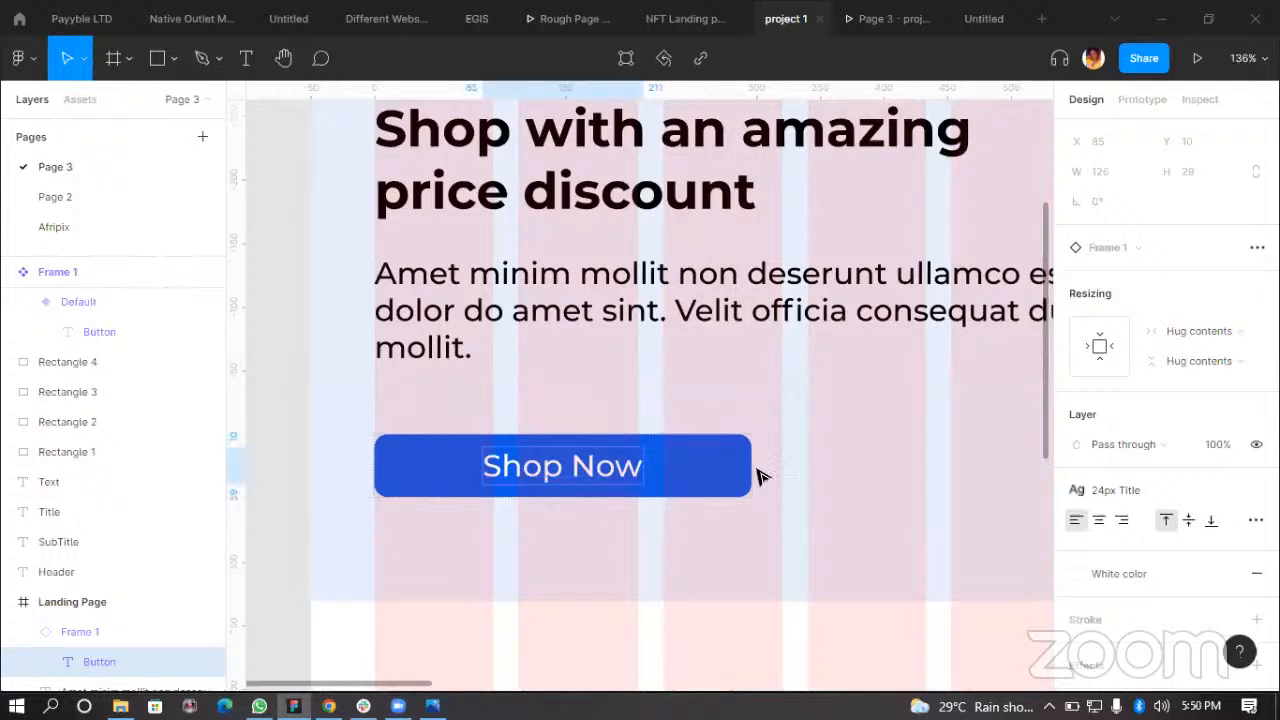
Step: Reposition the Shop Now button slightly higher beneath the body text
left_click(594, 501)
left_click(641, 467)
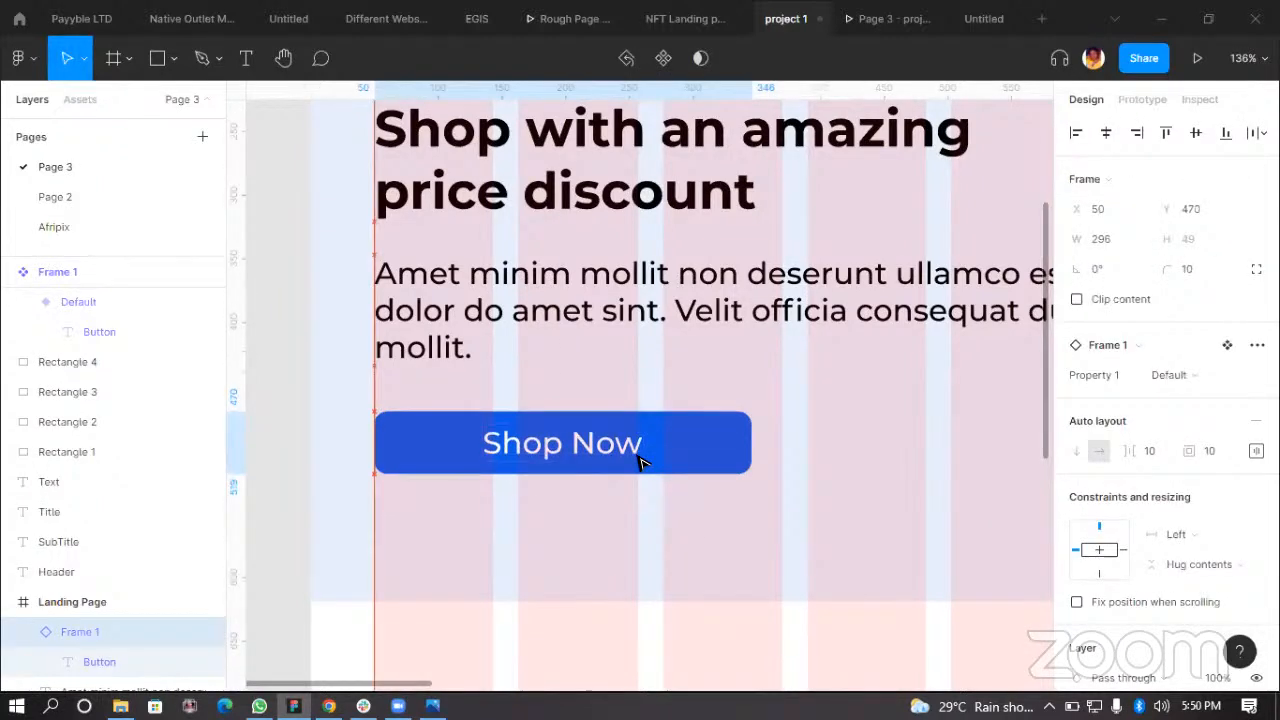
scroll(749, 463, "down", 3)
scroll(618, 474, "down", 3)
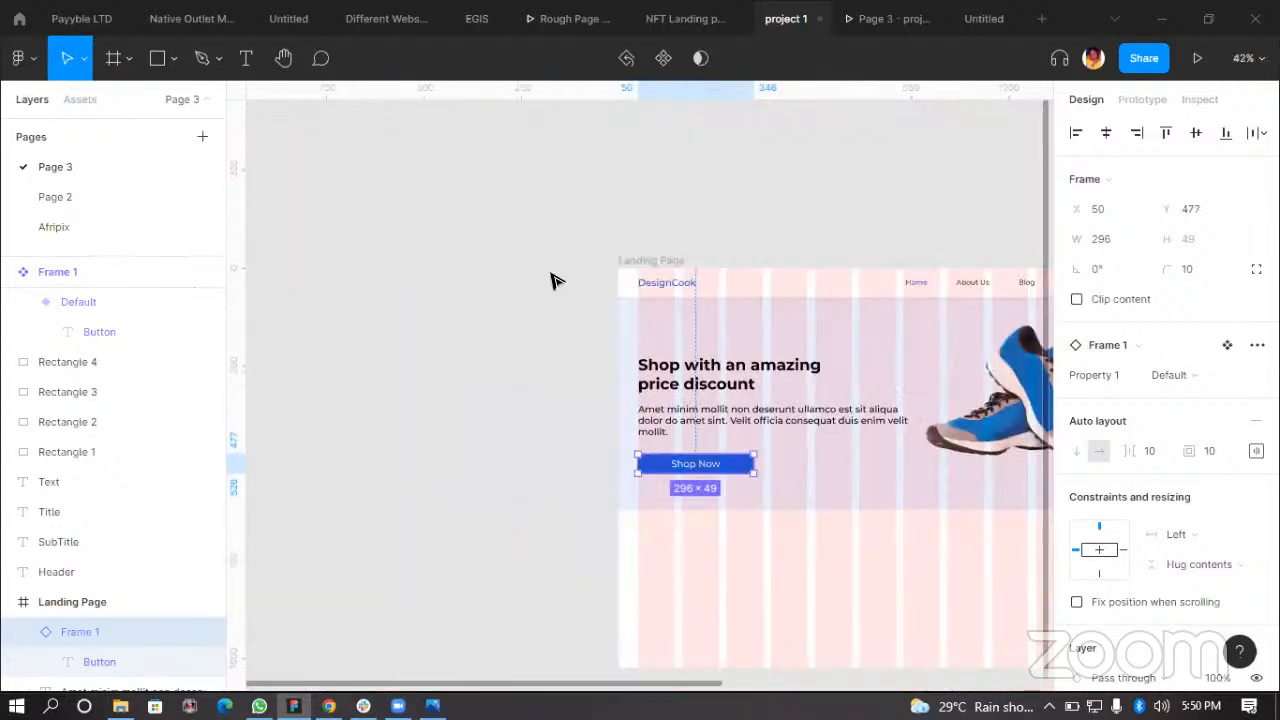
left_click(428, 433)
Step: Preview the hero section in the prototype presentation and return to the editor
left_click(893, 25)
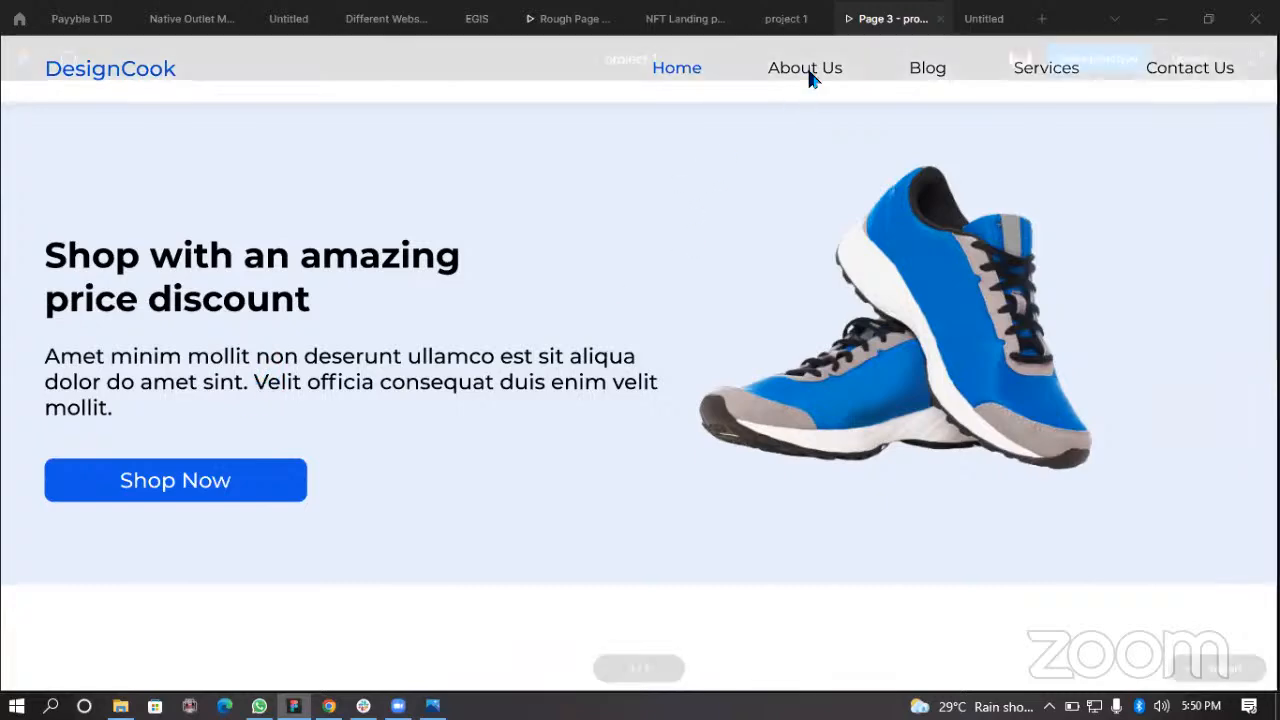
left_click(786, 18)
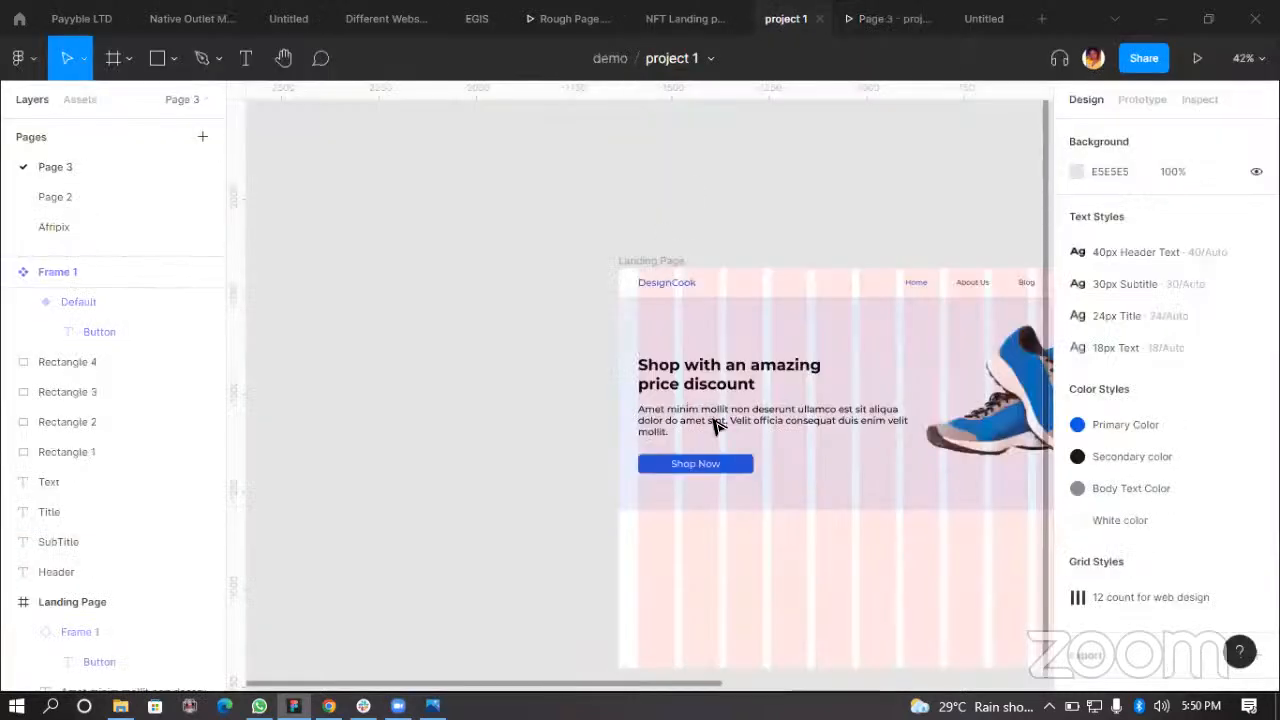
Step: Apply the 18px Text style to the hero body text
left_click(966, 290)
left_click(968, 288)
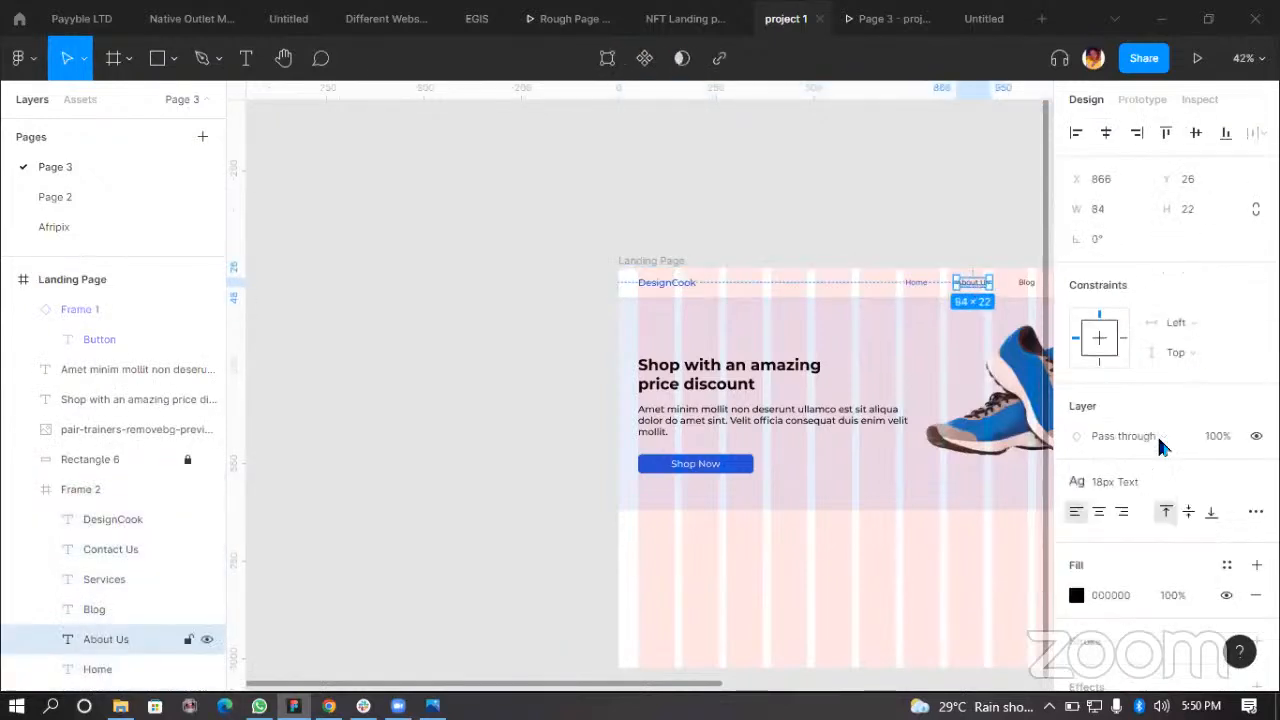
left_click(812, 420)
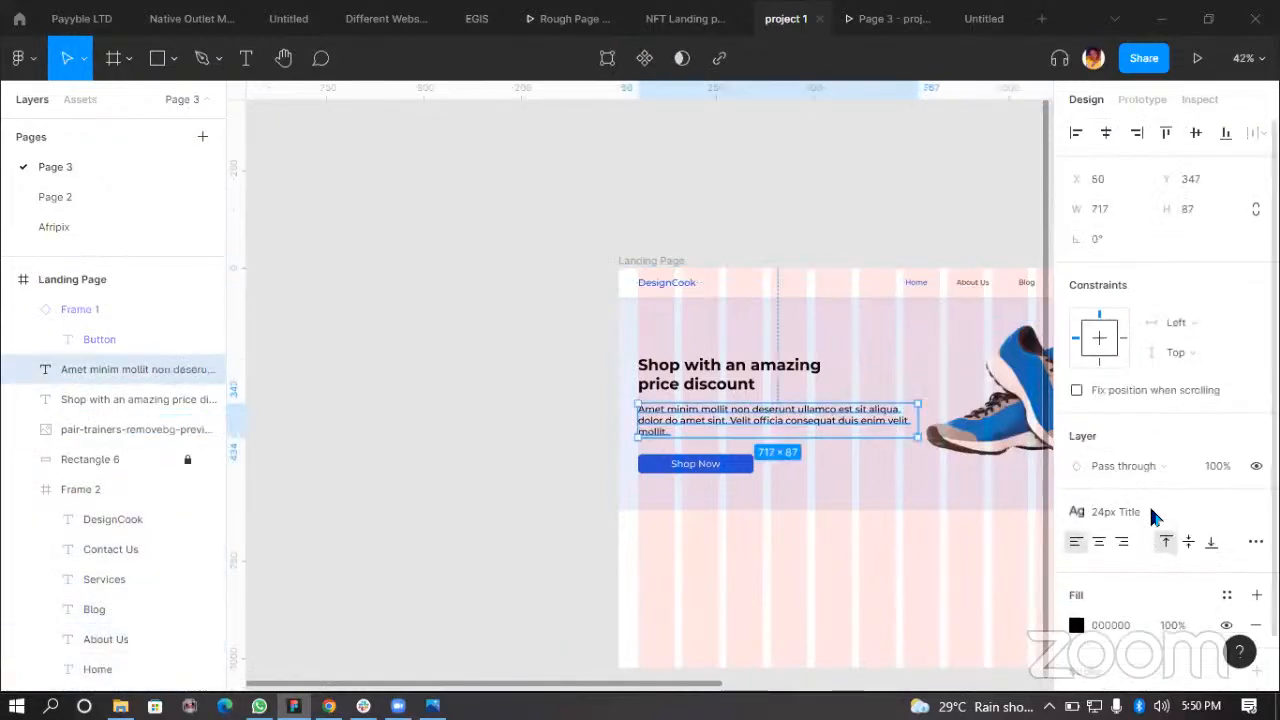
left_click(1149, 506)
scroll(1150, 620, "down", 1)
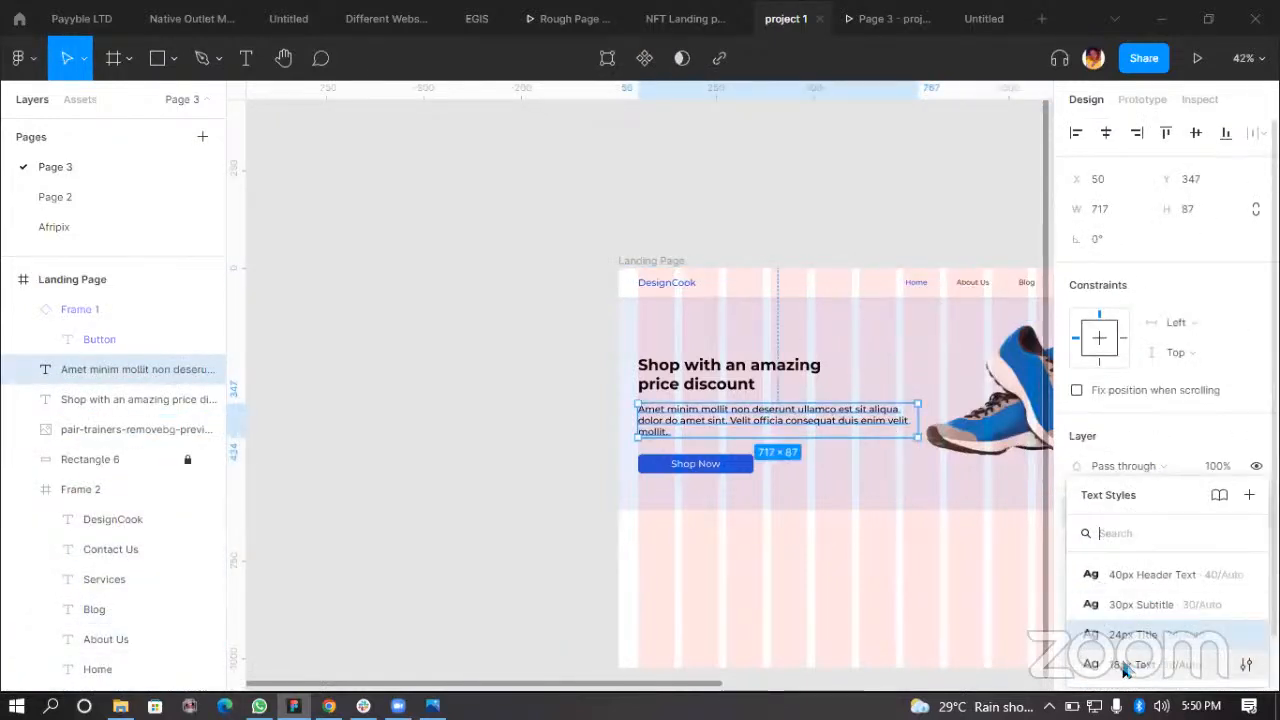
left_click(1134, 663)
Step: Check the restyled body text in the prototype presentation and return to the editor
left_click(888, 18)
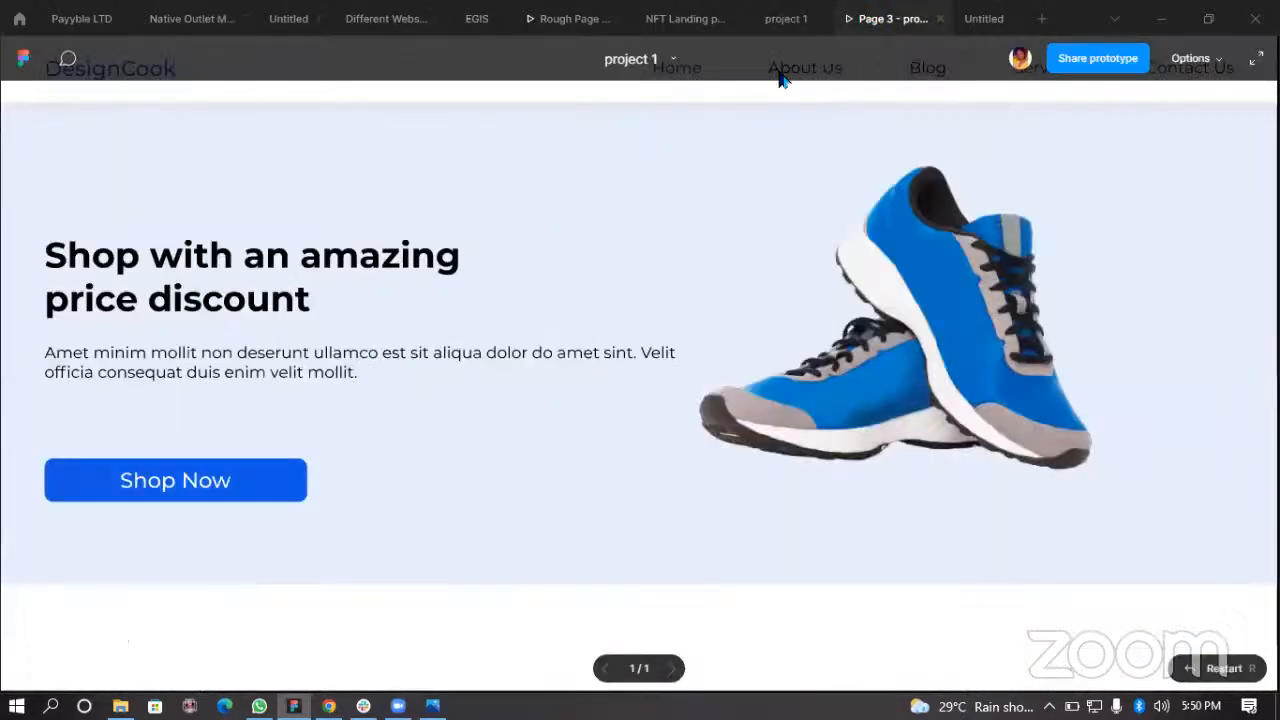
left_click(785, 22)
Step: Narrow the body text box and shift the body text and heading slightly downward
scroll(891, 394, "up", 3)
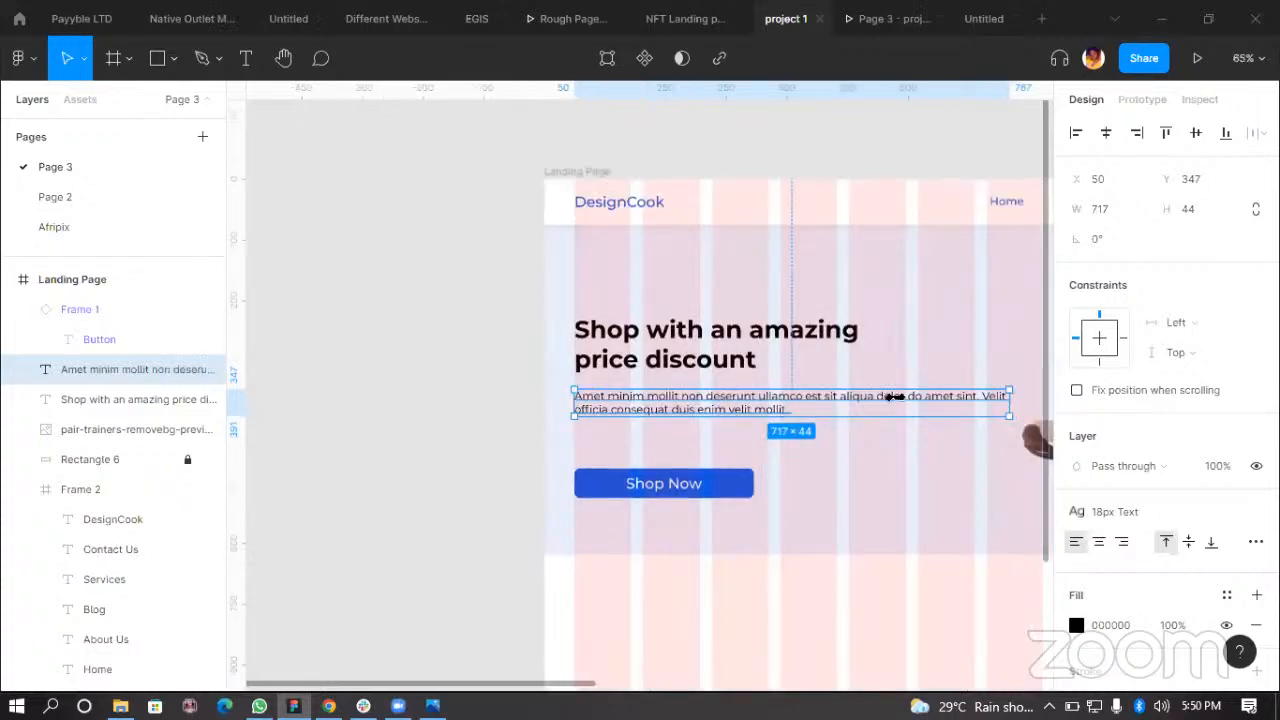
left_click_drag(877, 407, 787, 413)
left_click_drag(510, 398, 512, 412)
left_click_drag(530, 289, 530, 307)
Step: Review the adjusted hero layout in the prototype presentation and return to the editor
left_click(856, 22)
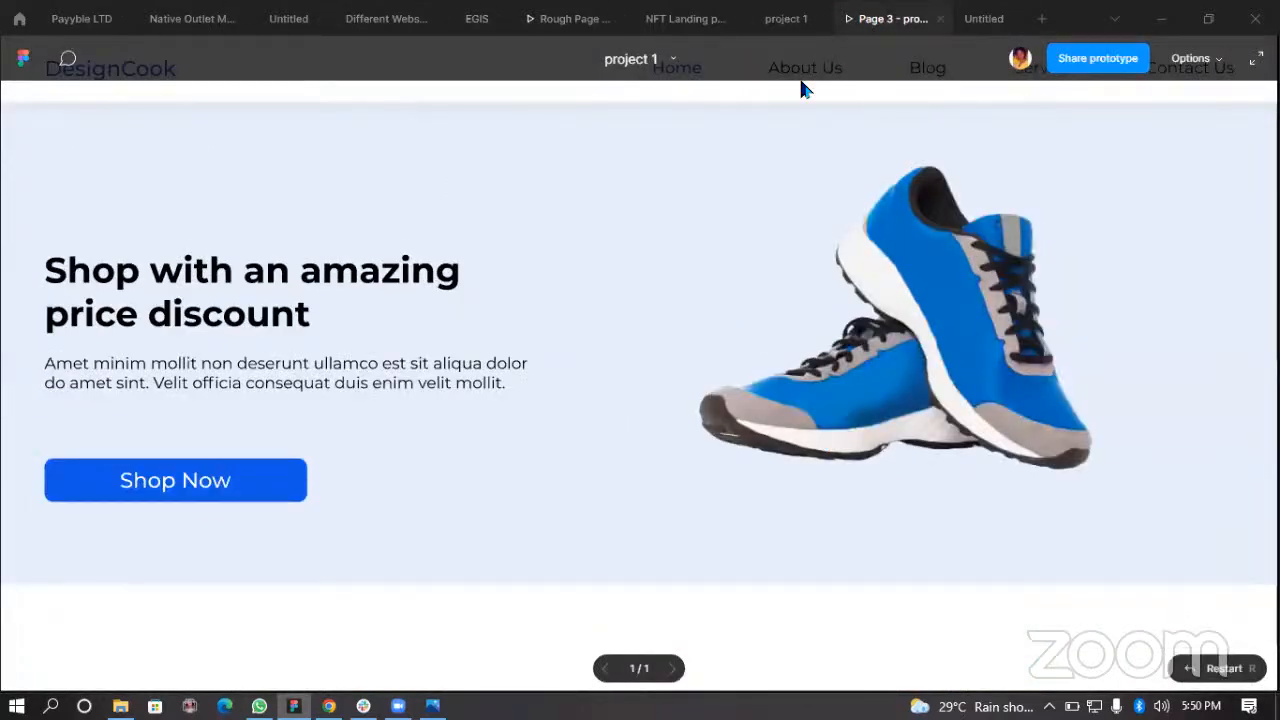
left_click(786, 19)
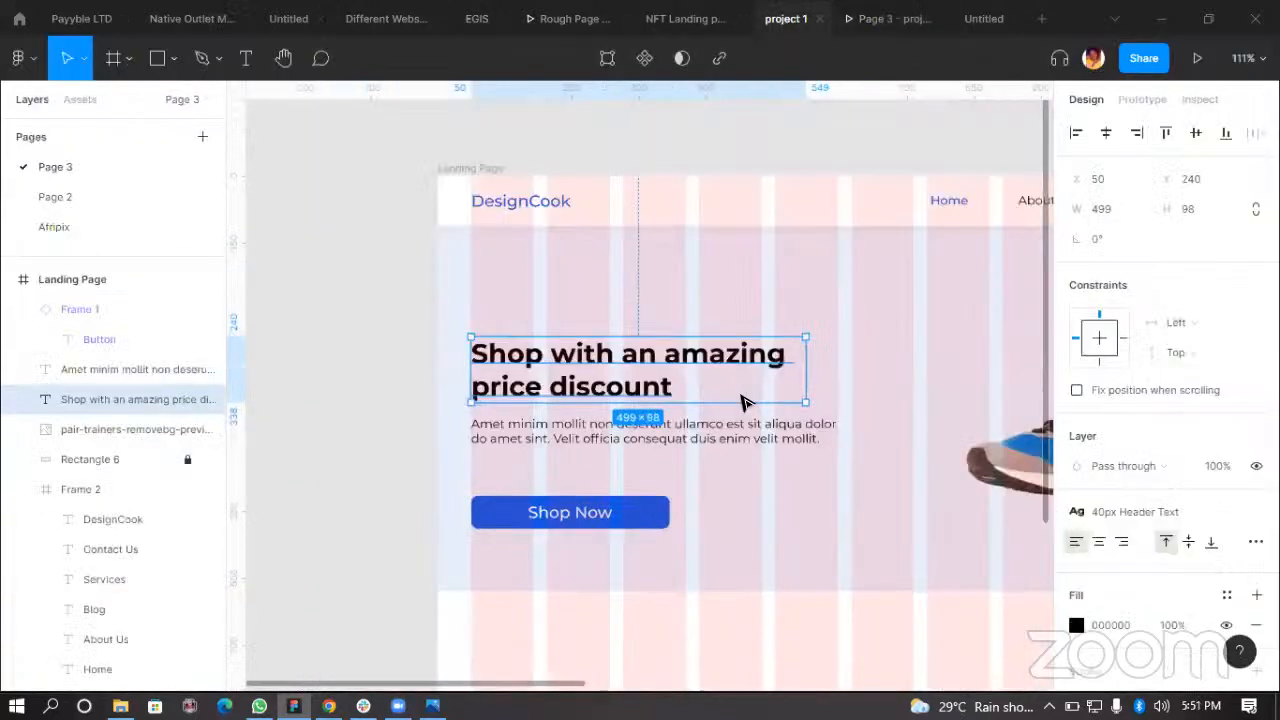
Step: Run the Iconify plugin, search for "left" icons and import the circle-chevron-left-fill icon onto the canvas
scroll(743, 402, "down", 4)
left_click(497, 468)
scroll(570, 512, "right", 2)
scroll(583, 430, "down", 1)
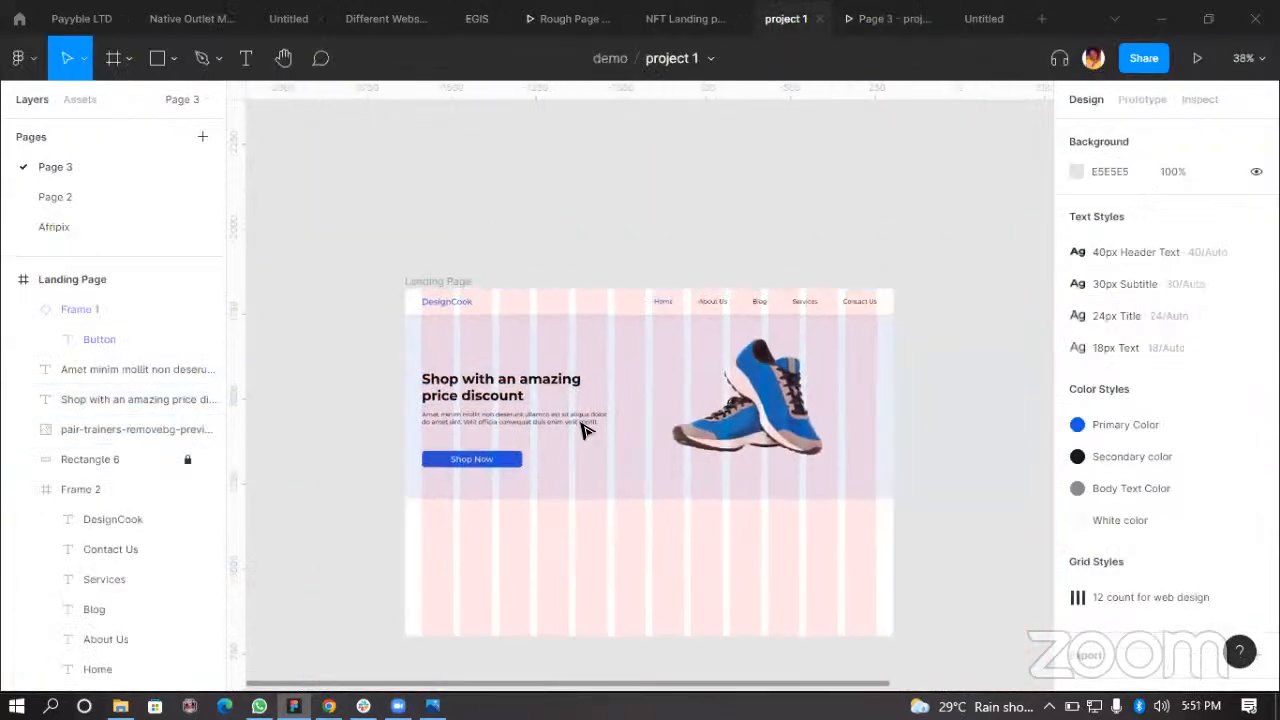
scroll(583, 430, "down", 2)
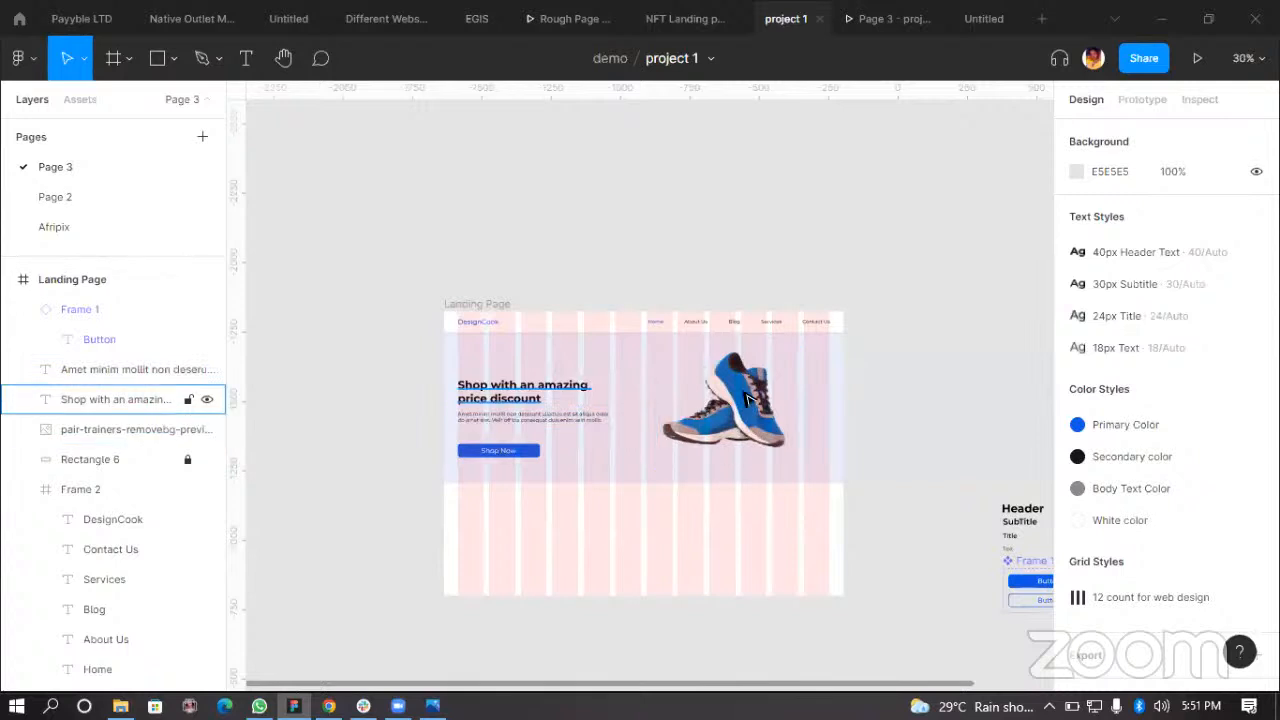
scroll(586, 471, "up", 2)
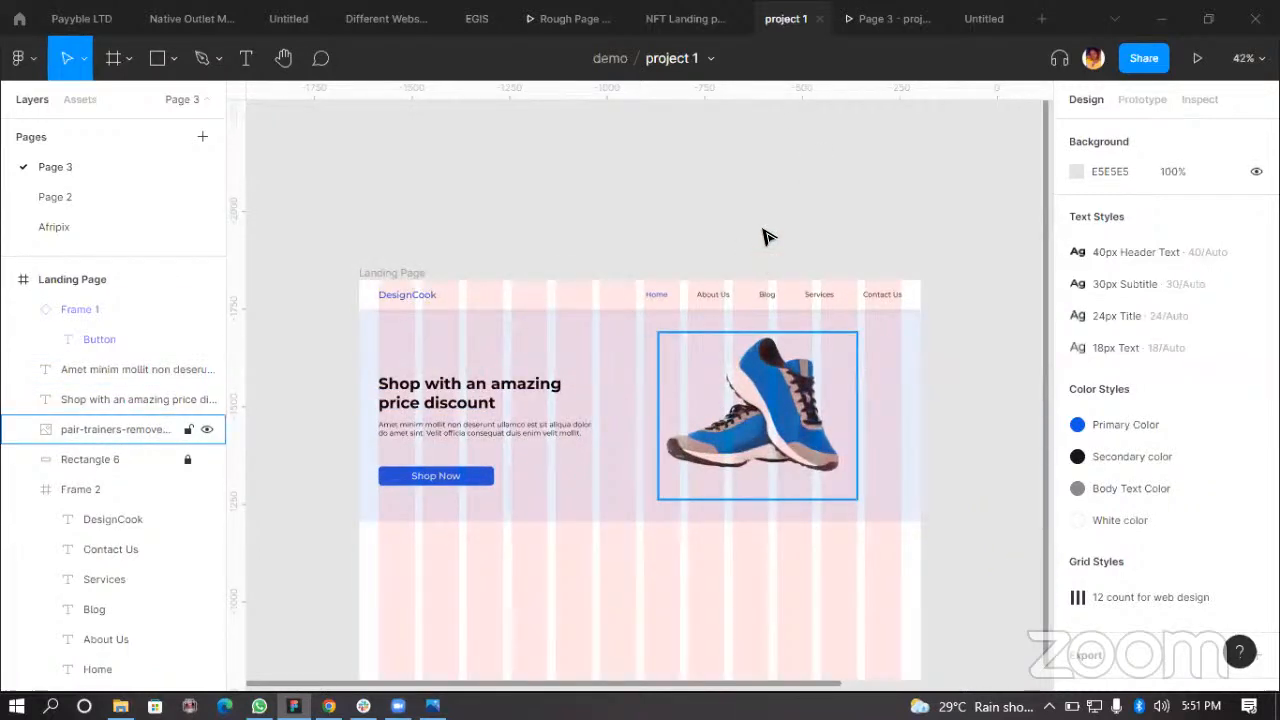
right_click(609, 178)
mouse_move(790, 336)
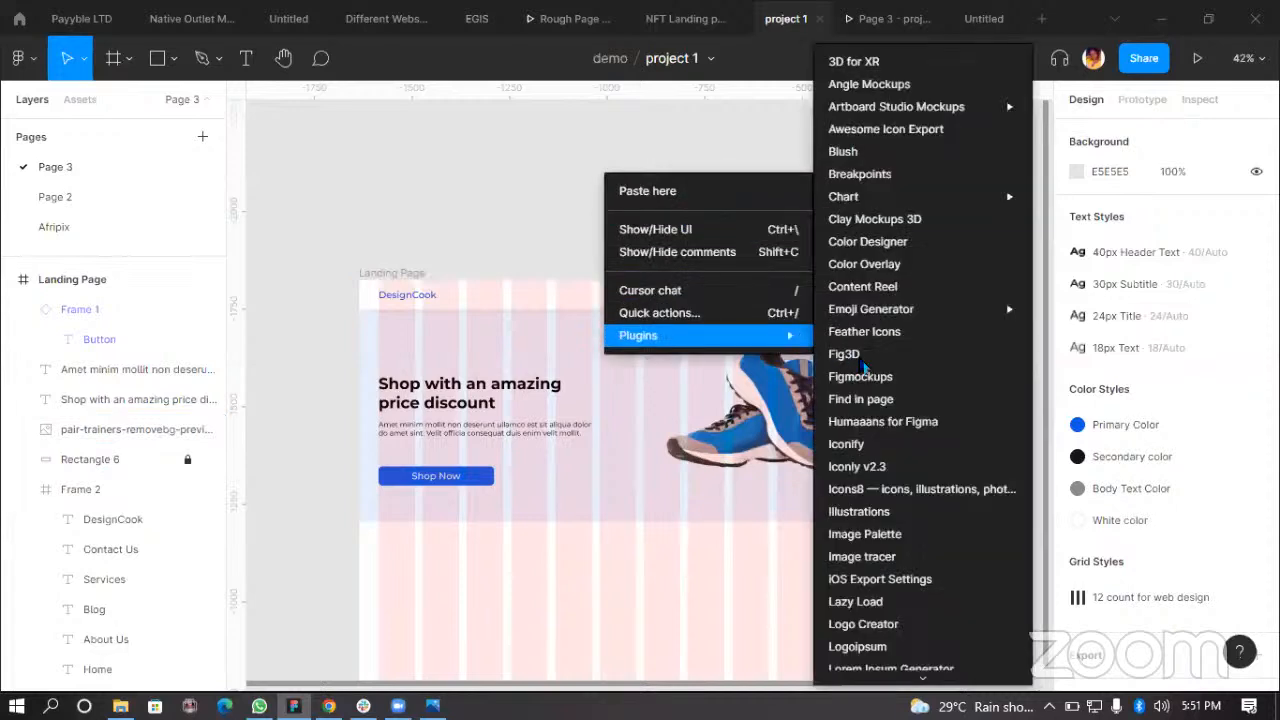
left_click(834, 443)
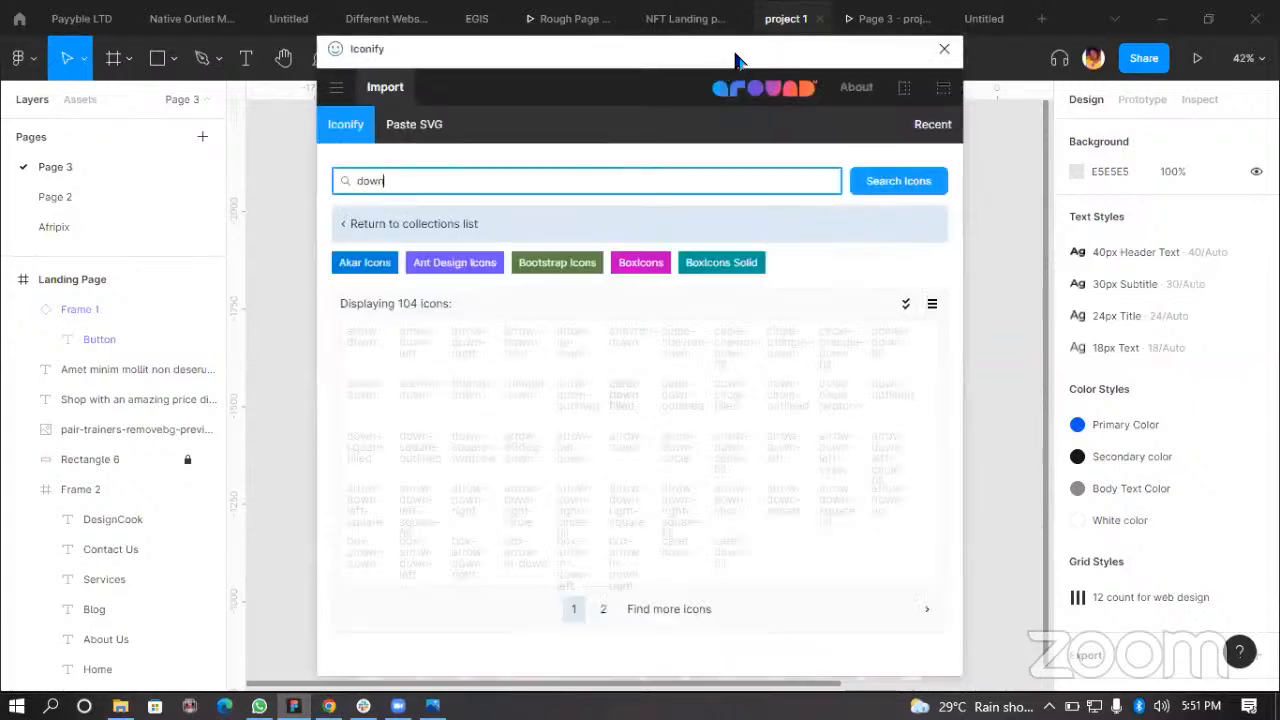
left_click_drag(714, 56, 683, 56)
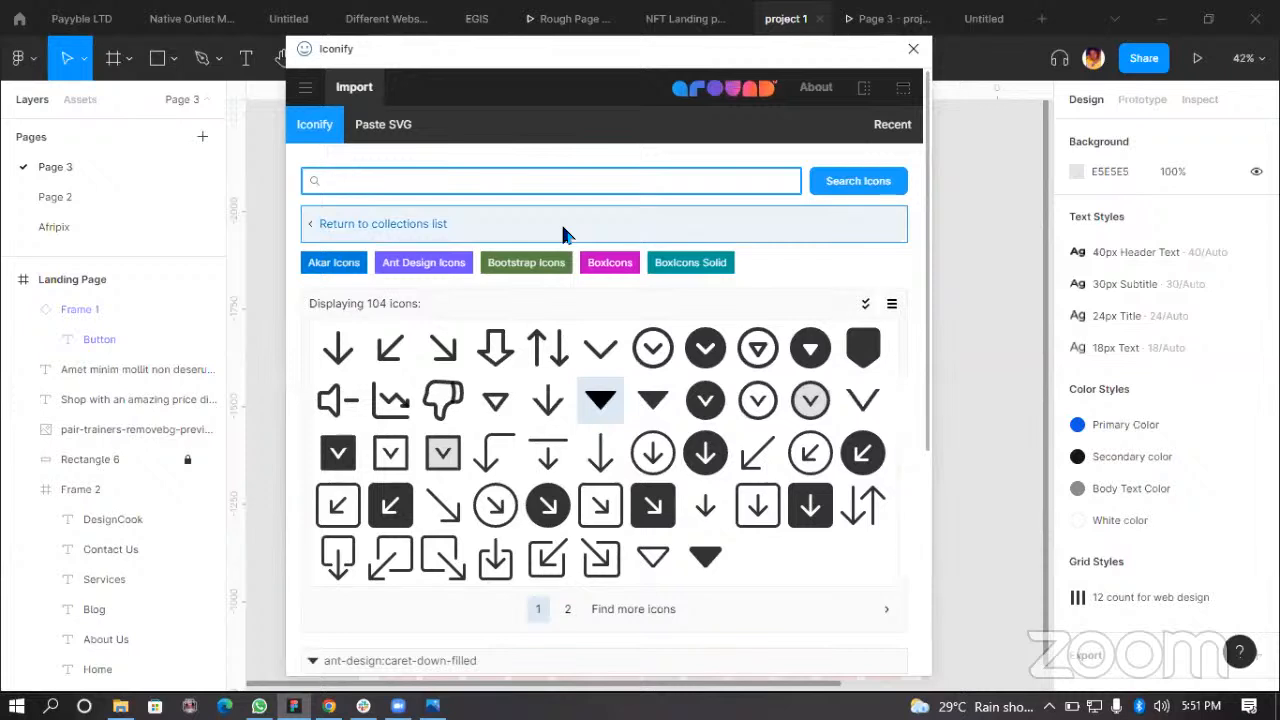
type("left")
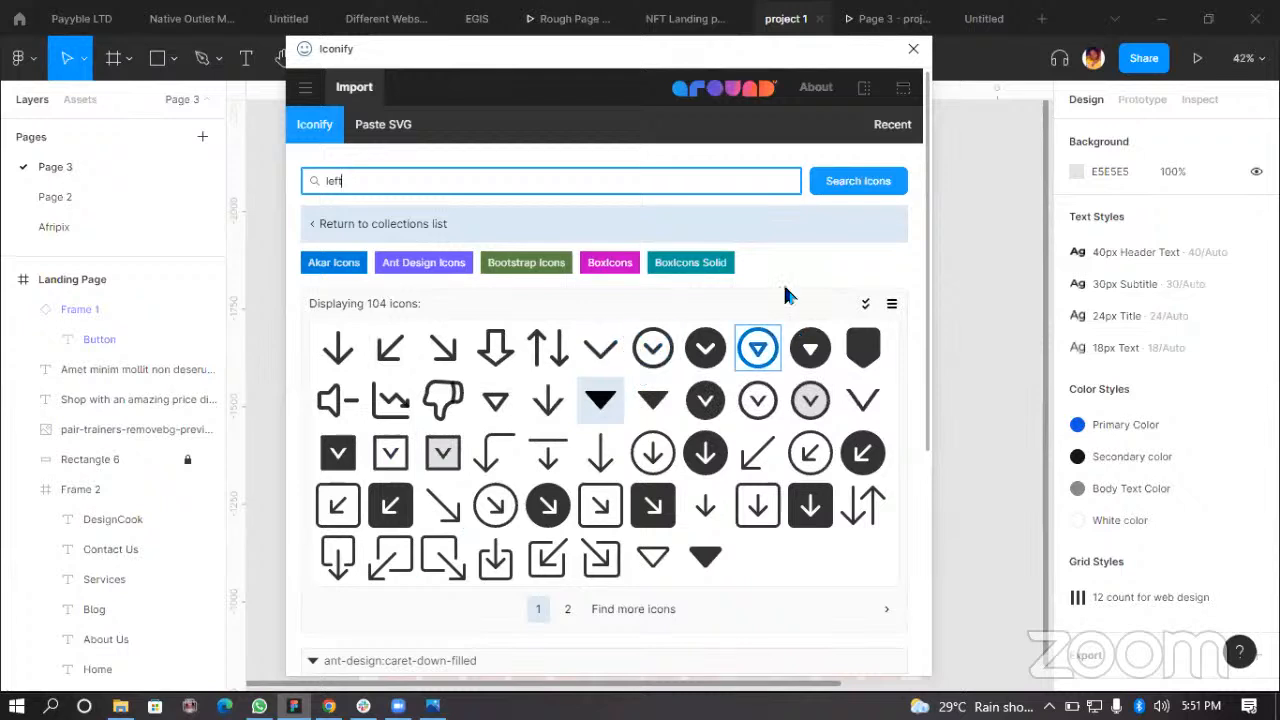
left_click(822, 181)
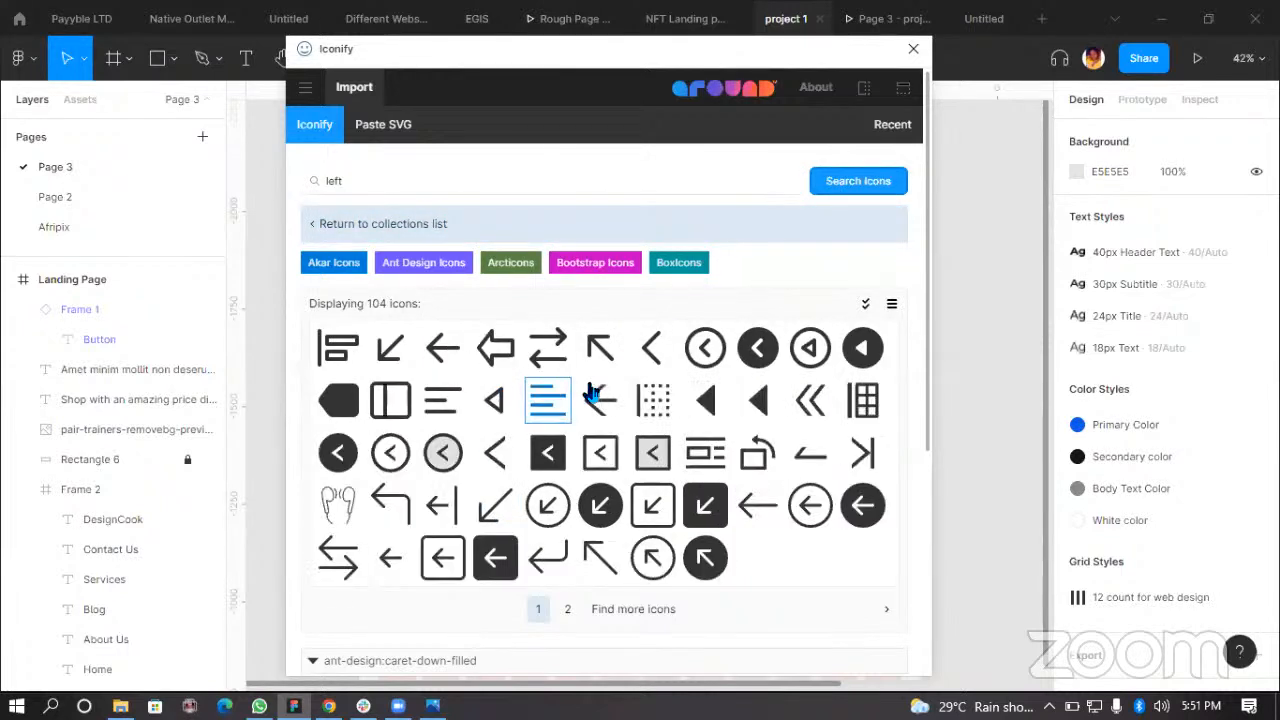
left_click(759, 349)
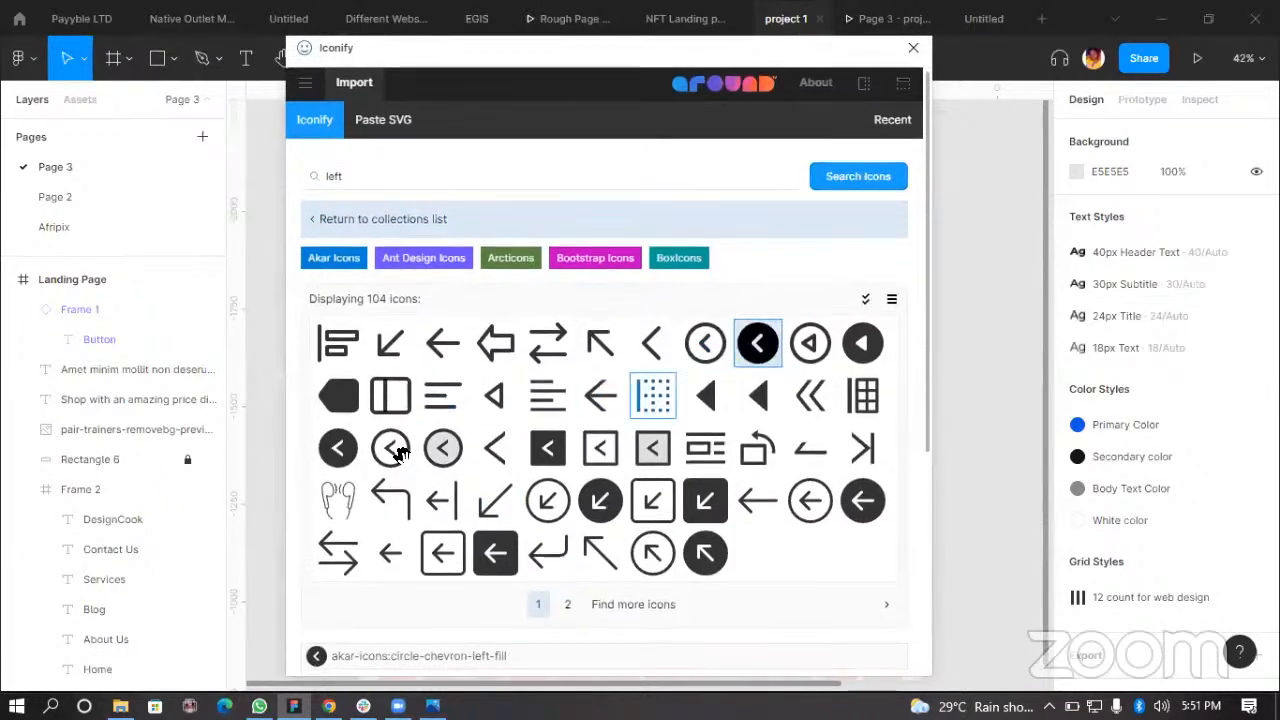
left_click_drag(391, 449, 933, 470)
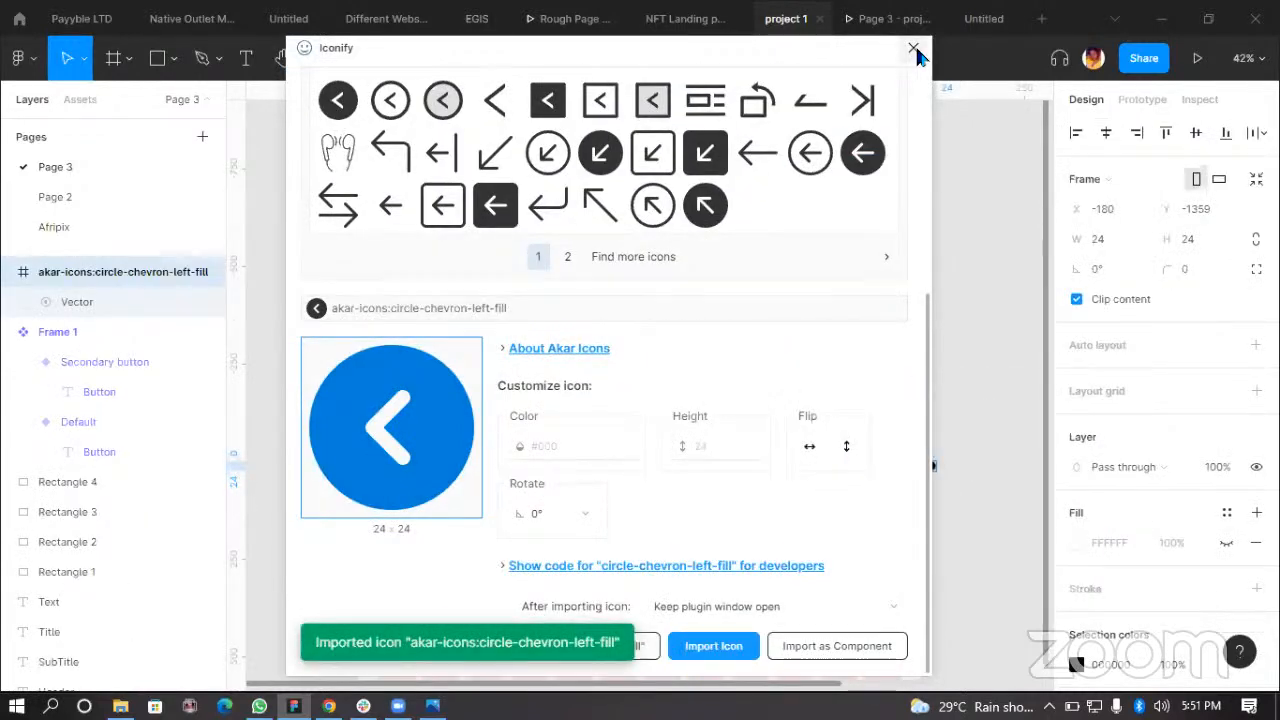
left_click(913, 47)
Step: Move the chevron icon into the landing page's hero area and group it
scroll(940, 478, "up", 3)
scroll(940, 478, "up", 4)
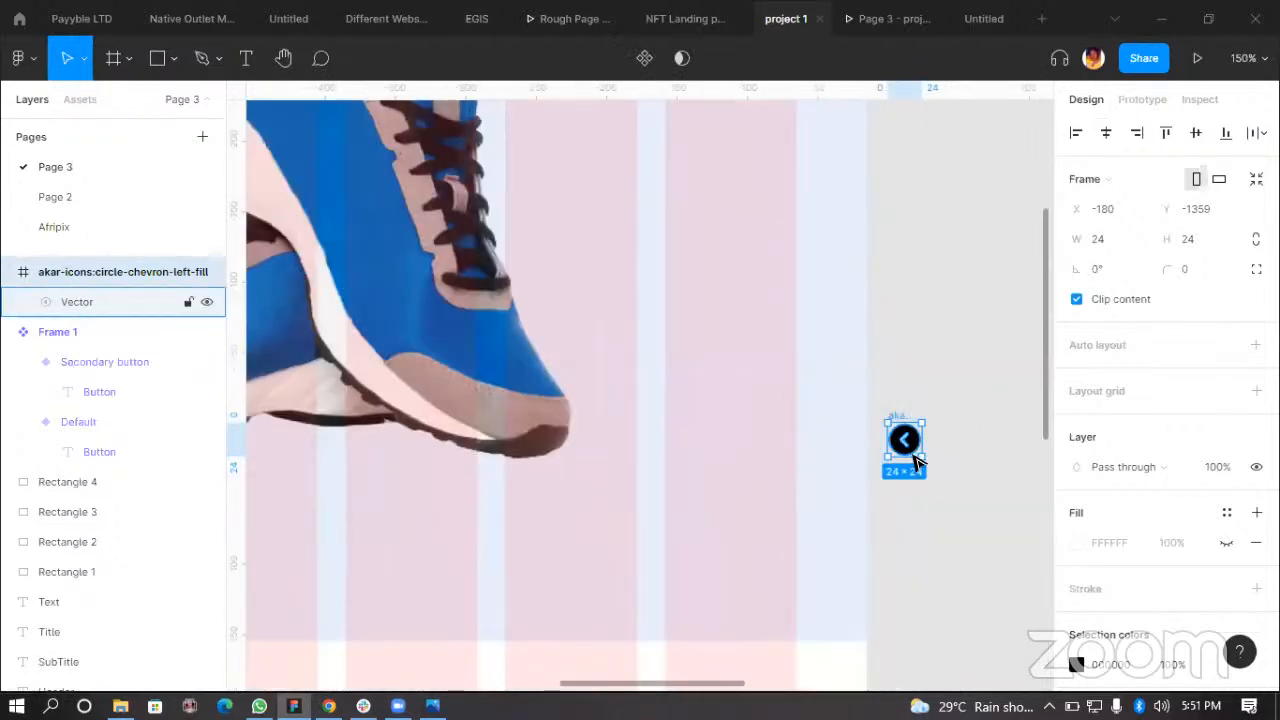
scroll(905, 443, "down", 3)
left_click_drag(907, 447, 813, 384)
scroll(813, 383, "up", 2)
scroll(813, 384, "up", 3)
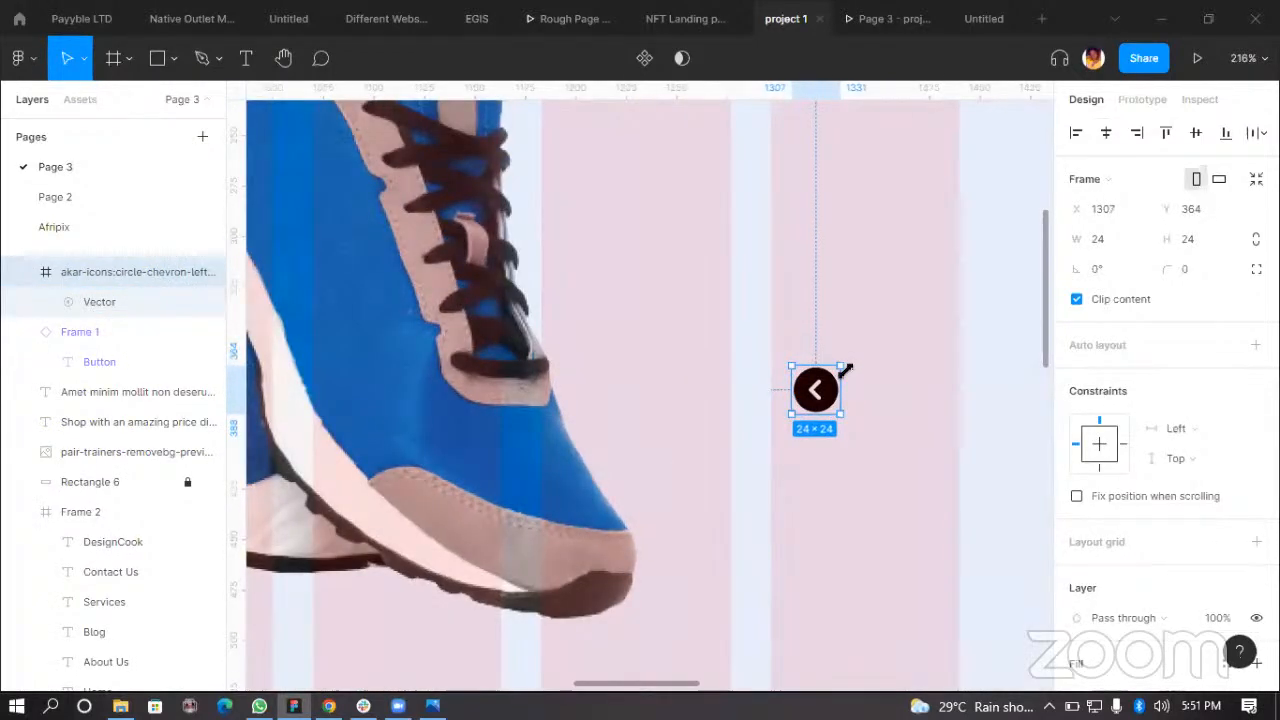
key("ctrl+g")
Step: Resize the chevron icon group to 30 × 30 with proportions locked and duplicate it
scroll(843, 366, "up", 2)
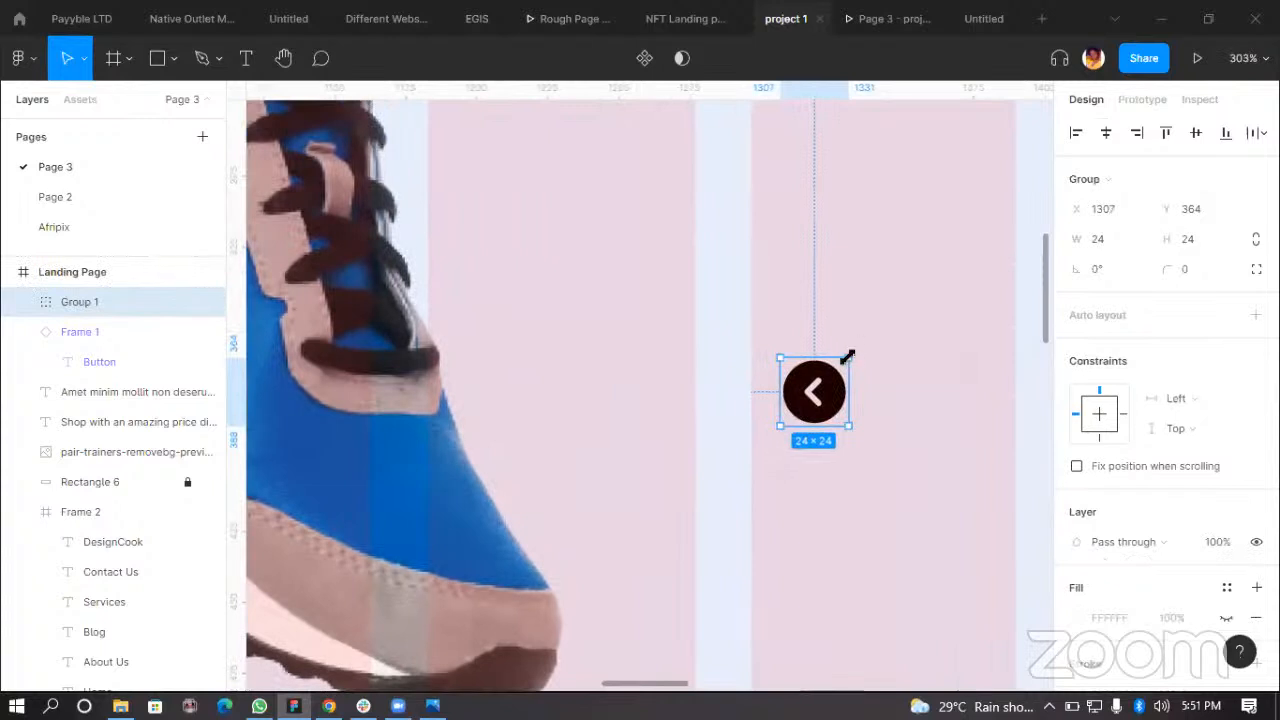
left_click_drag(850, 352, 862, 343)
left_click(1118, 238)
left_click(1256, 239)
scroll(884, 388, "down", 1)
left_click_drag(857, 394, 860, 342)
left_click(862, 401)
scroll(865, 385, "up", 1)
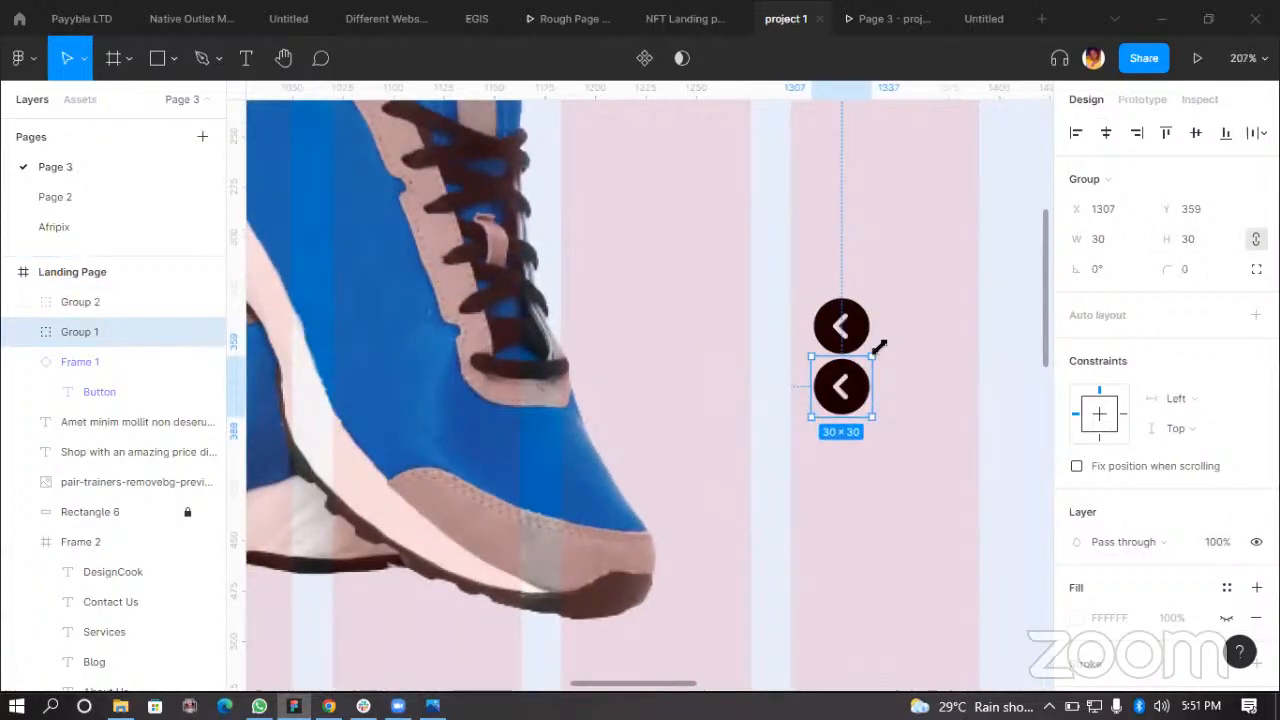
Step: Rotate one chevron group 180° so it points right
scroll(878, 344, "up", 2)
left_click_drag(909, 383, 773, 428)
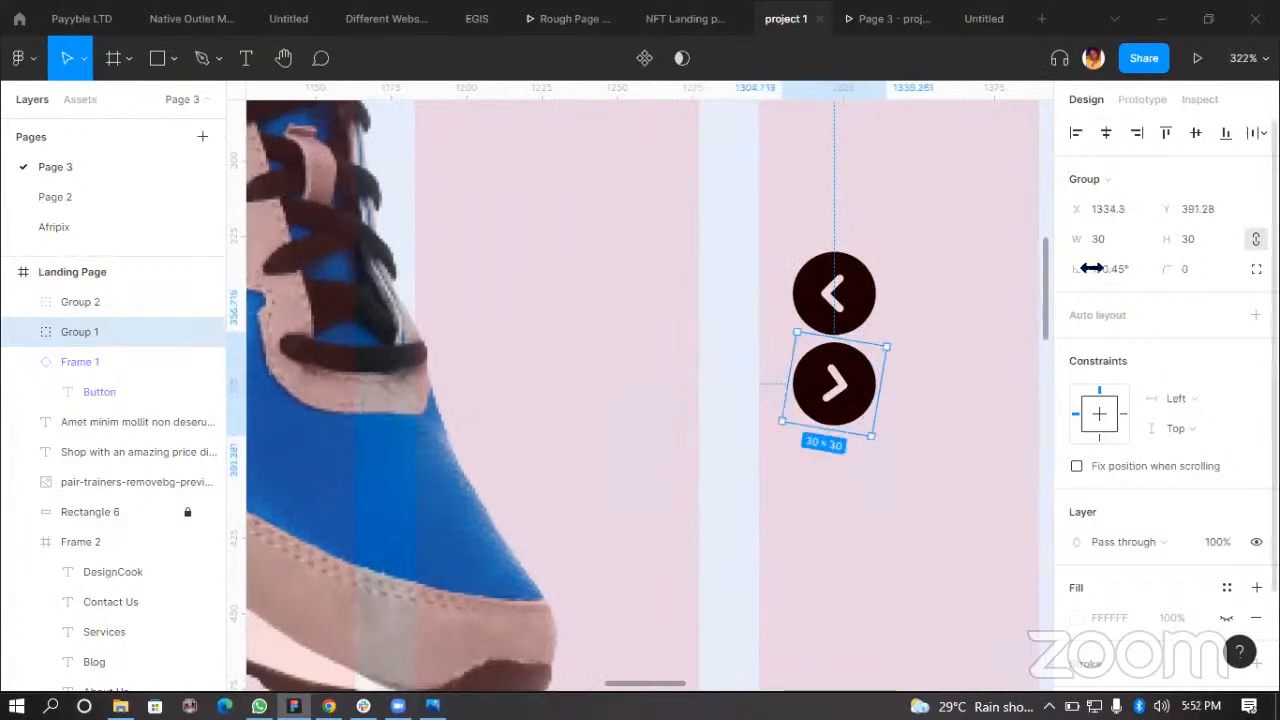
left_click(1133, 275)
type("180")
key("Return")
Step: Place the right-pointing chevron at the hero's right edge and the left chevron near the left edge at X 20
scroll(868, 455, "down", 2)
left_click_drag(868, 455, 916, 447)
scroll(840, 450, "down", 5)
left_click(882, 419)
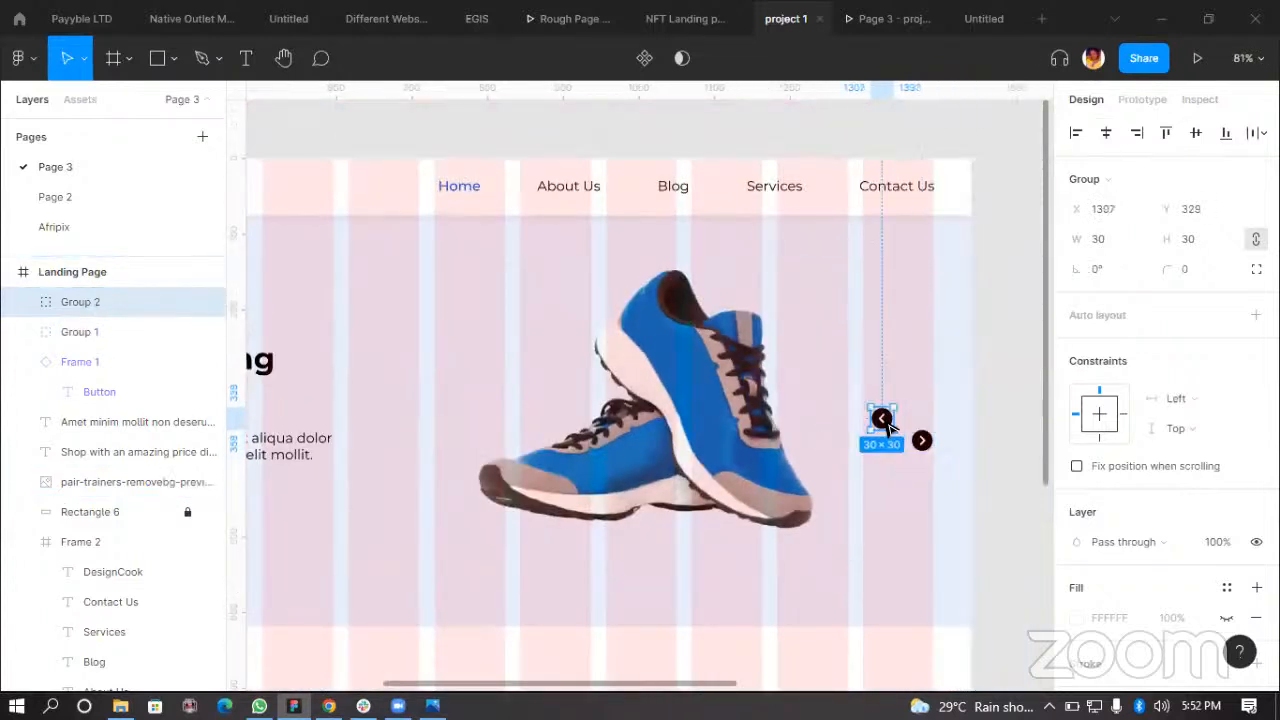
left_click_drag(882, 419, 589, 449)
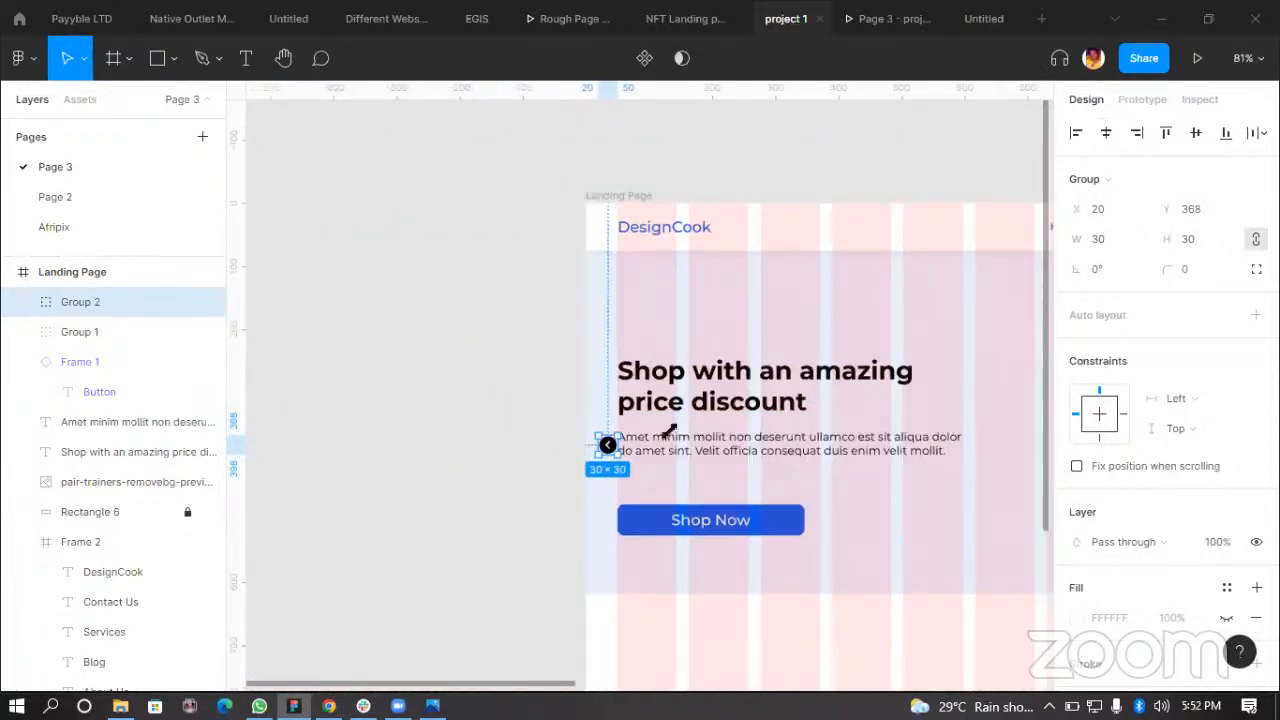
Step: Shift the hero heading, body text and Shop Now button together about 50 px to the right
scroll(734, 468, "down", 2)
scroll(774, 403, "up", 2)
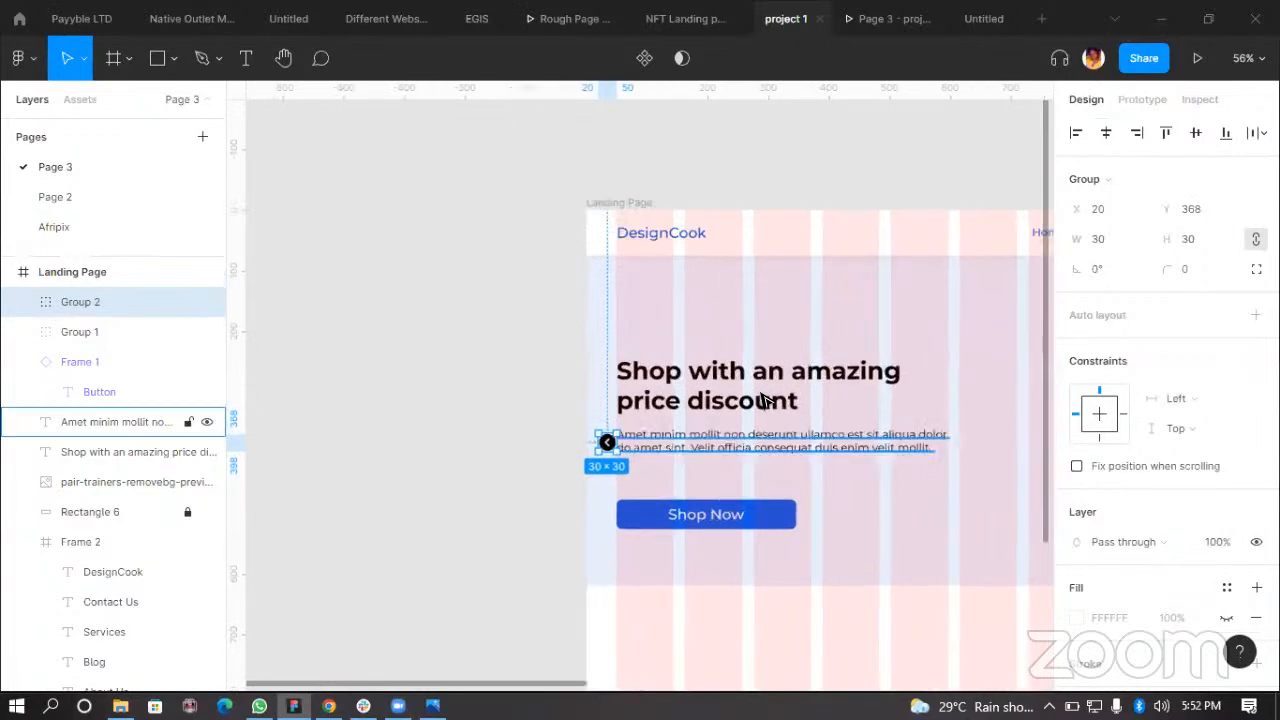
scroll(740, 400, "up", 4)
scroll(686, 395, "right", 2)
left_click(672, 398)
left_click(603, 470, "shift")
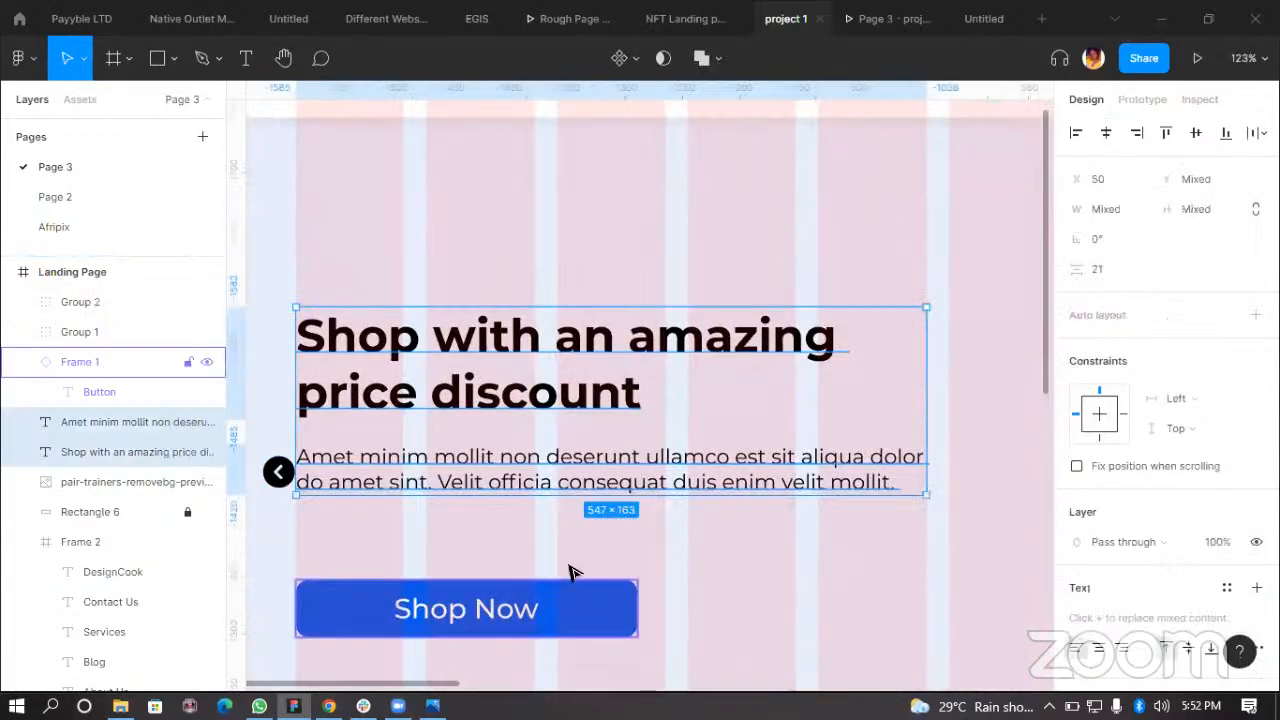
left_click(570, 597, "shift")
scroll(577, 420, "down", 3)
left_click_drag(609, 403, 686, 405)
Step: Move the left chevron group to X 50
left_click(278, 354)
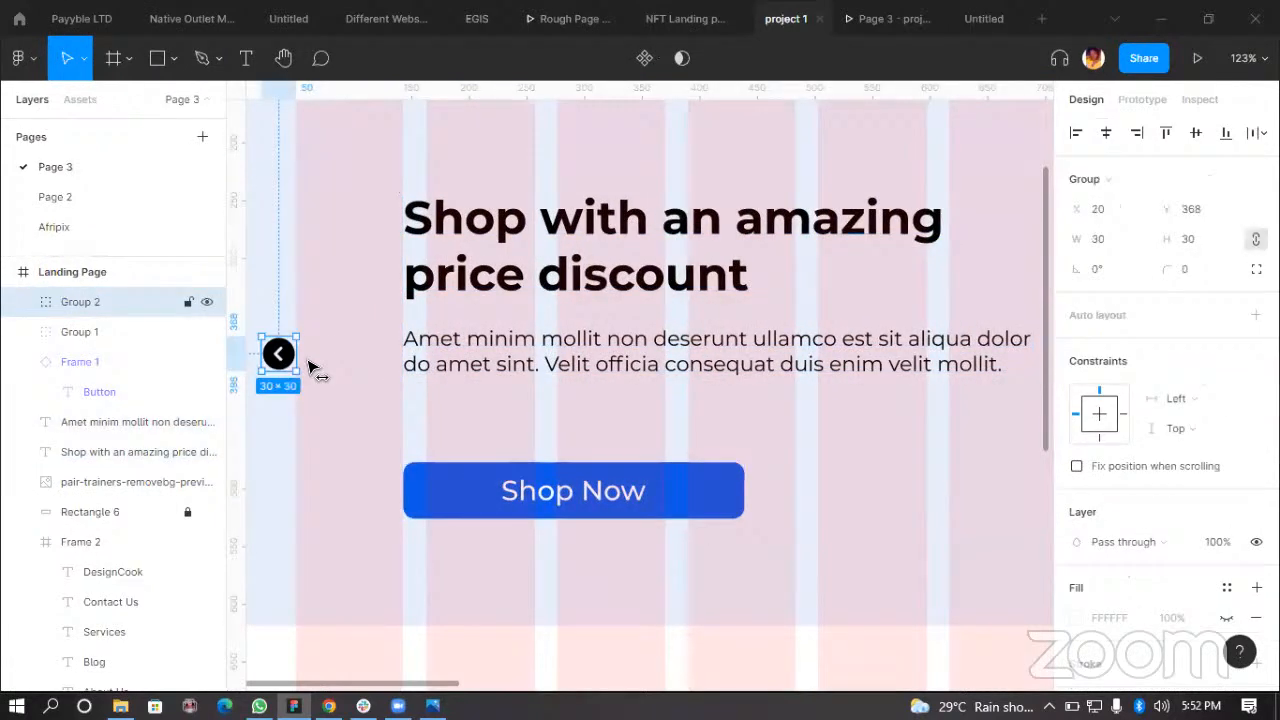
left_click_drag(278, 360, 311, 367)
scroll(346, 324, "down", 3)
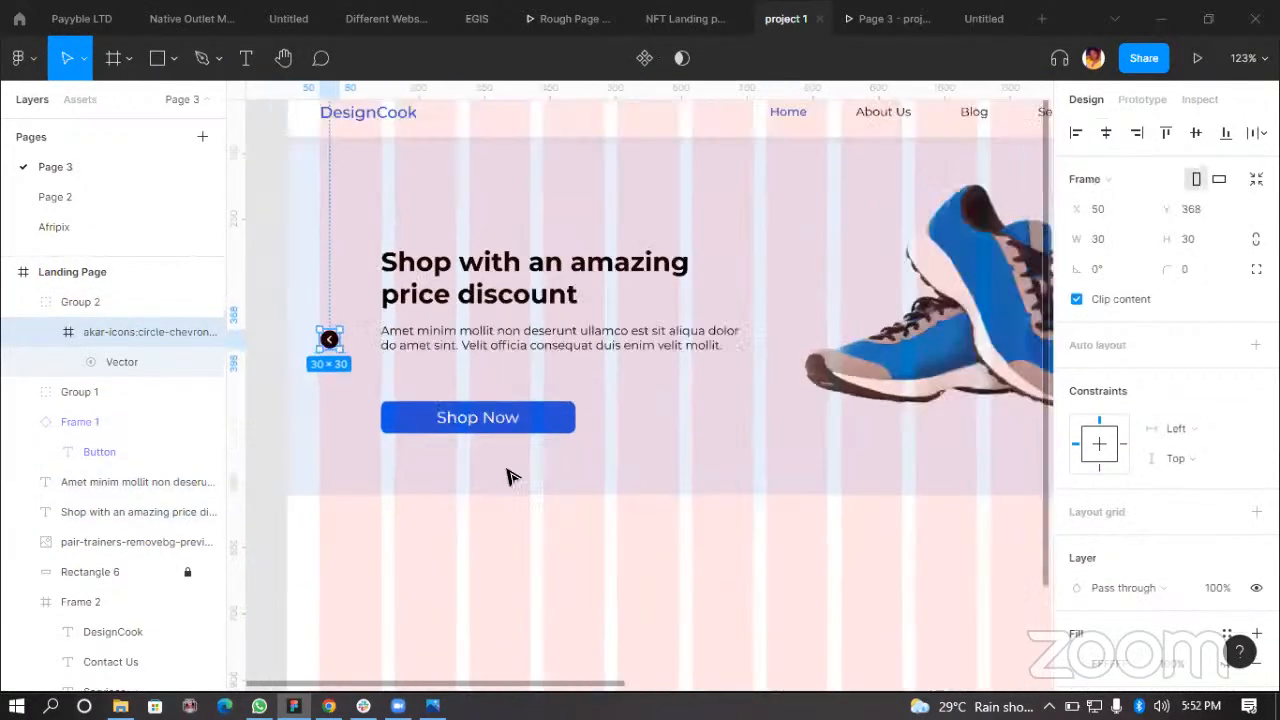
Step: Select both chevron groups and align their vertical centres
left_click(541, 522)
scroll(447, 474, "down", 2)
left_click(366, 384)
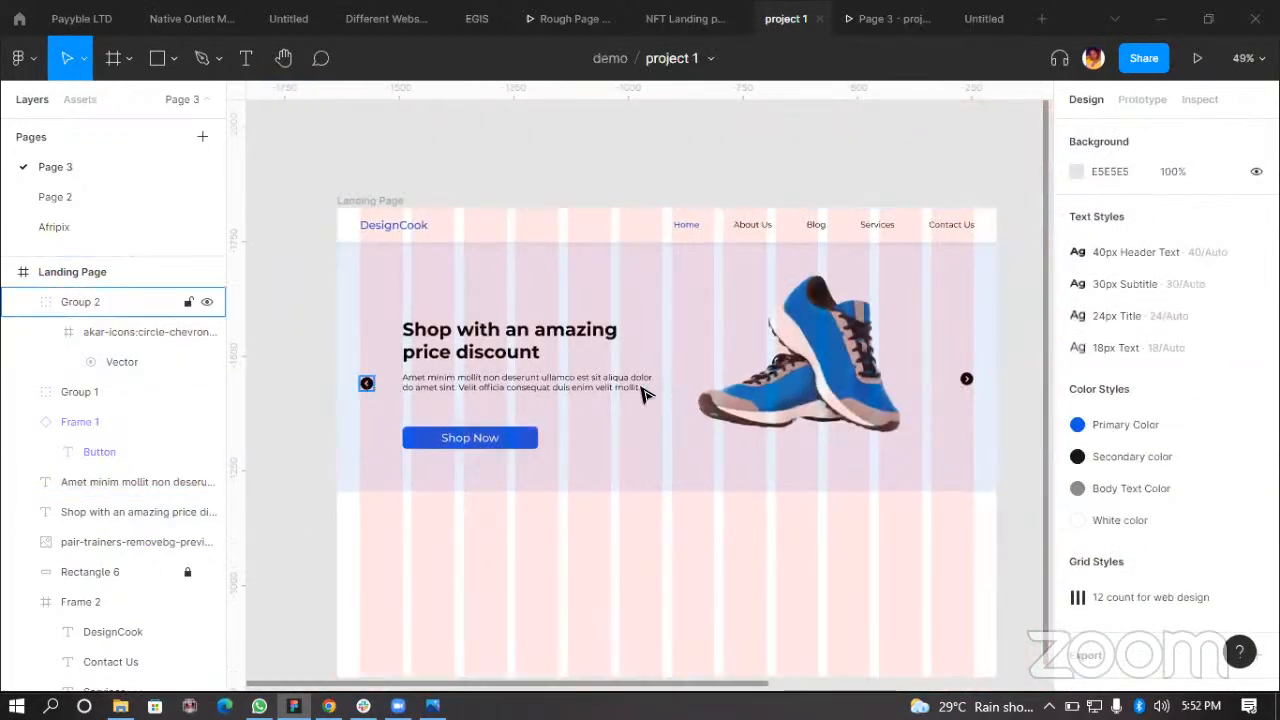
left_click(966, 381, "shift")
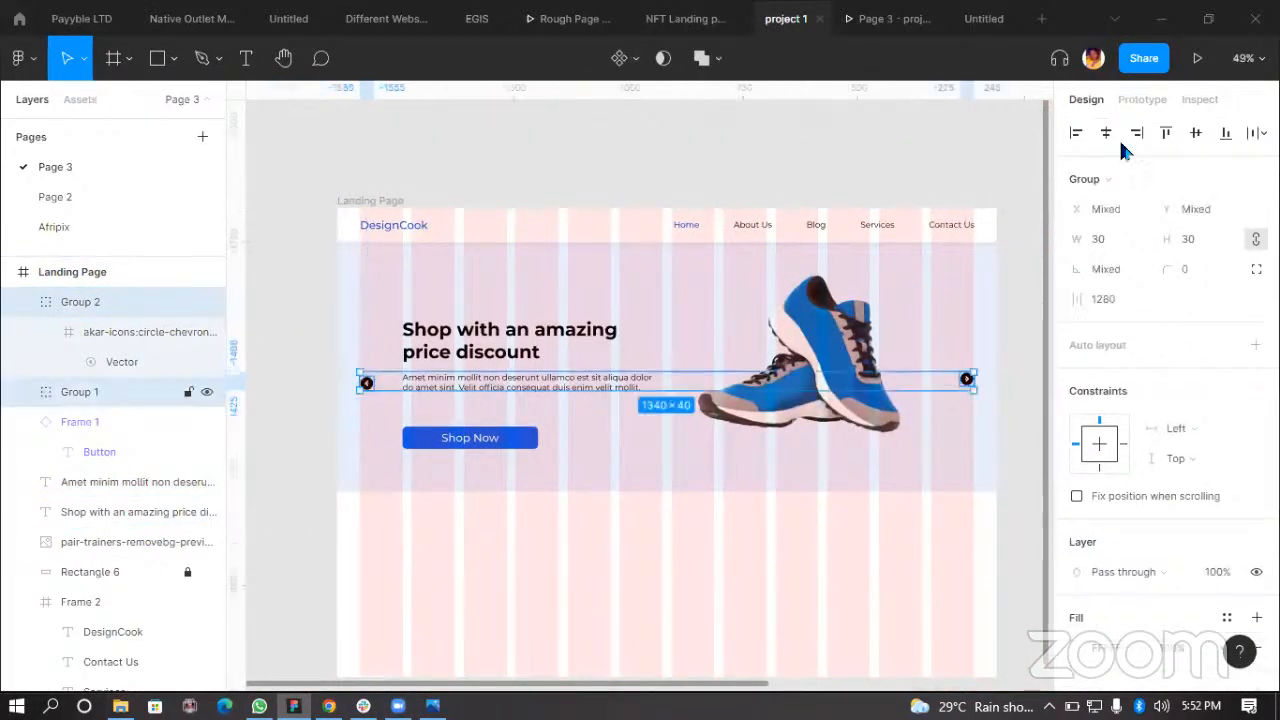
left_click(1195, 134)
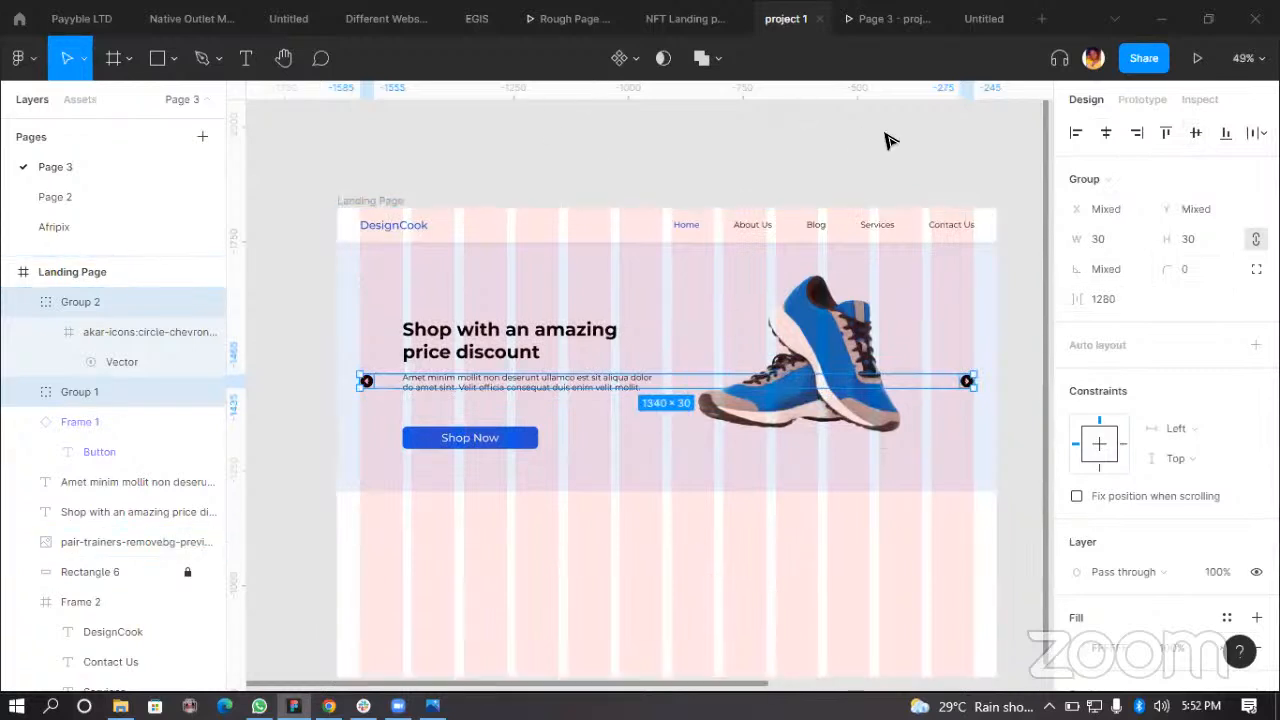
Step: Check the chevron placement in the prototype presentation and return to the editor
left_click(885, 18)
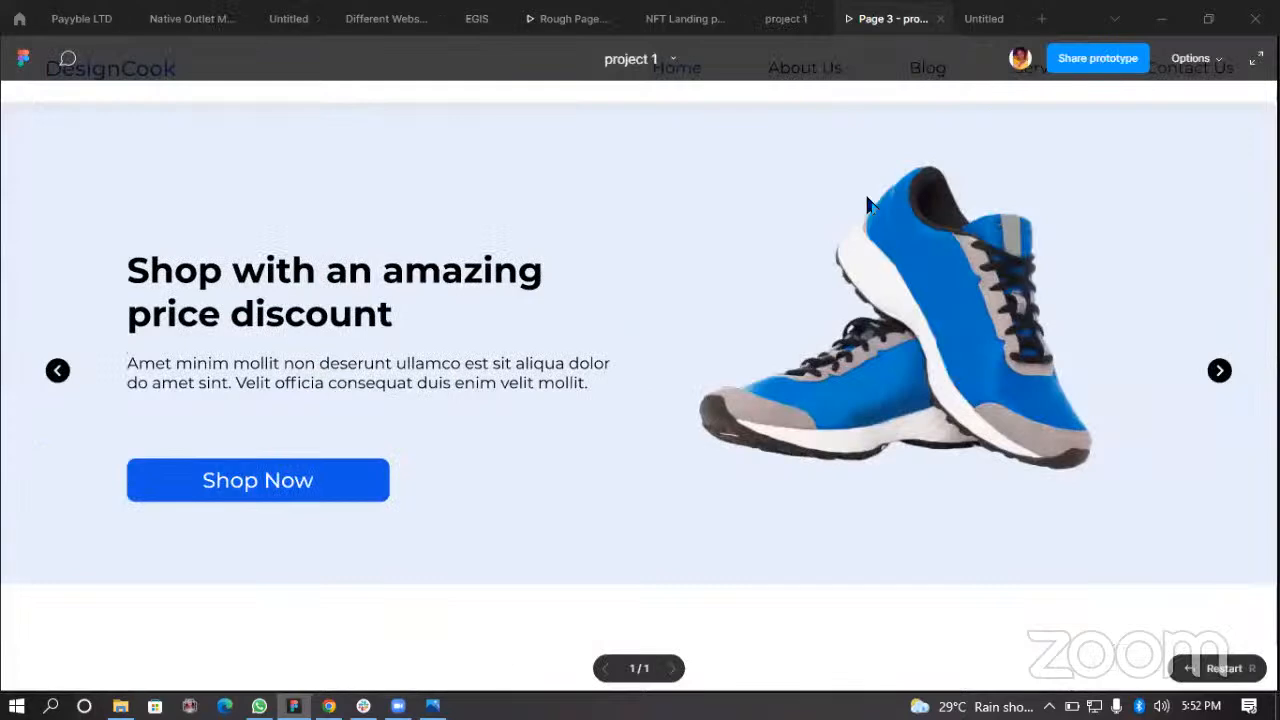
left_click(786, 18)
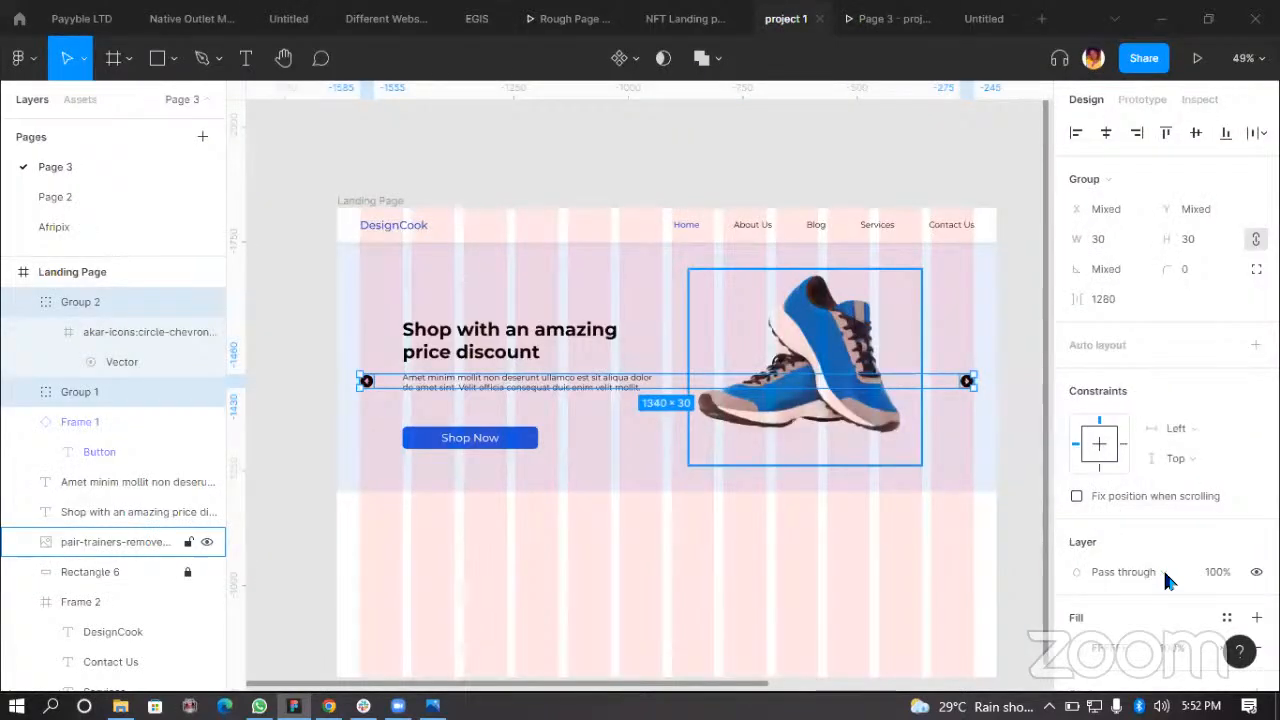
Step: Apply the Body Text Color style to the chevron icons and preview it in the prototype
scroll(1190, 500, "down", 3)
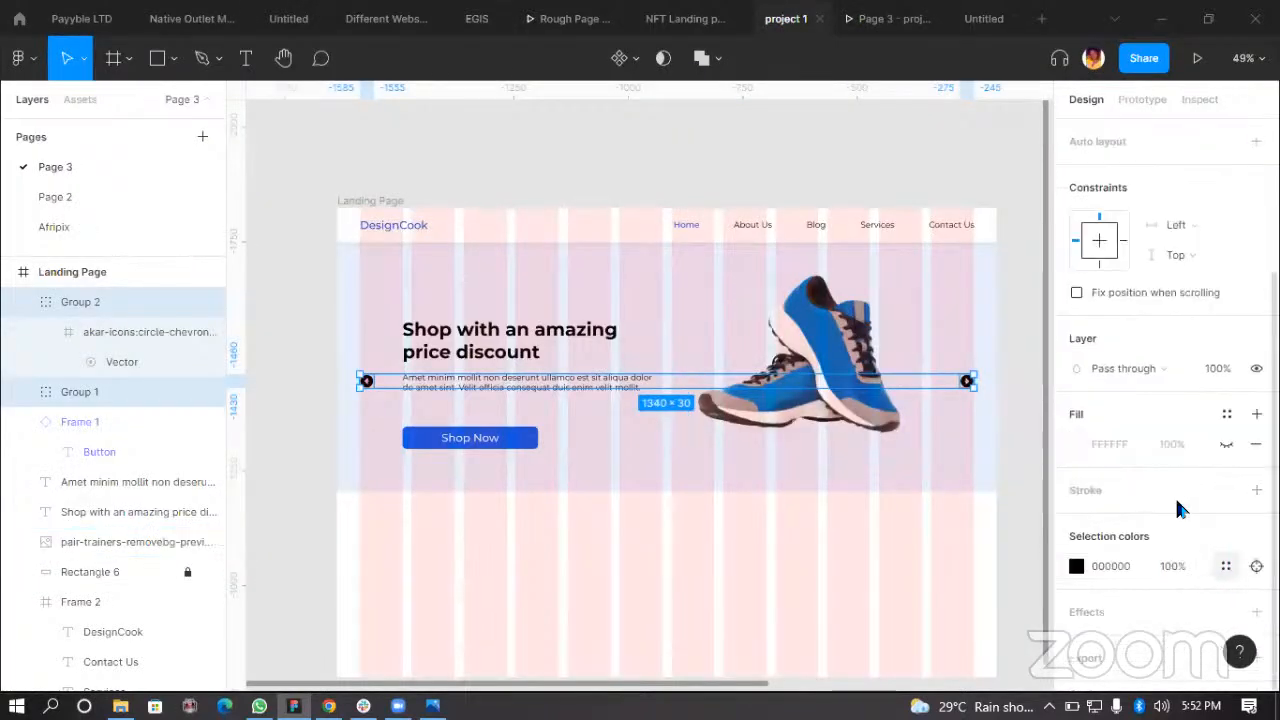
left_click(1226, 566)
left_click(937, 518)
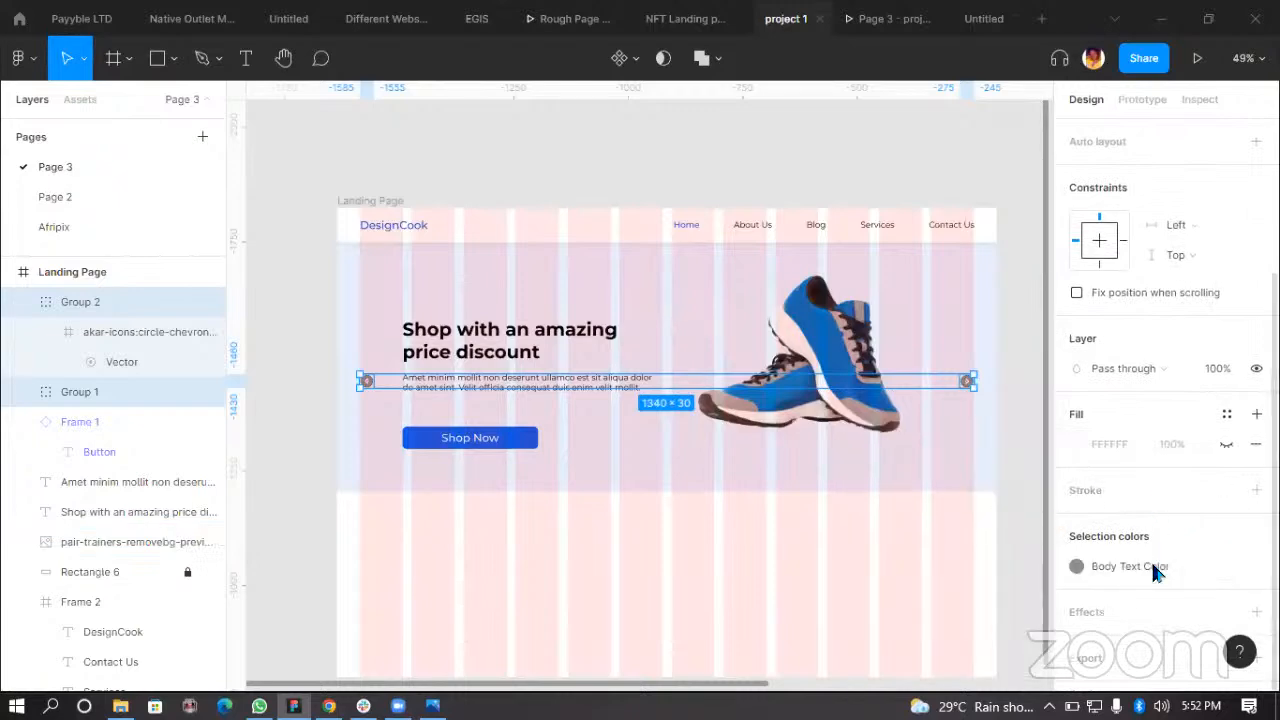
left_click(905, 19)
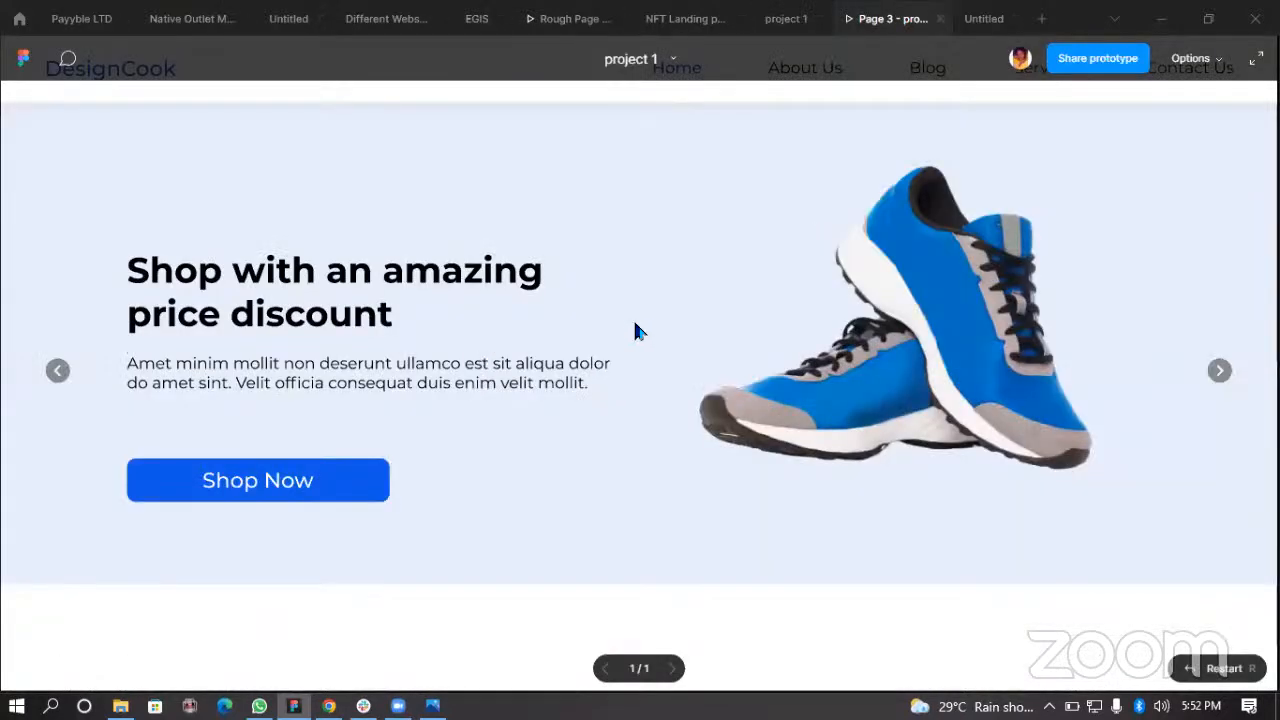
left_click(786, 18)
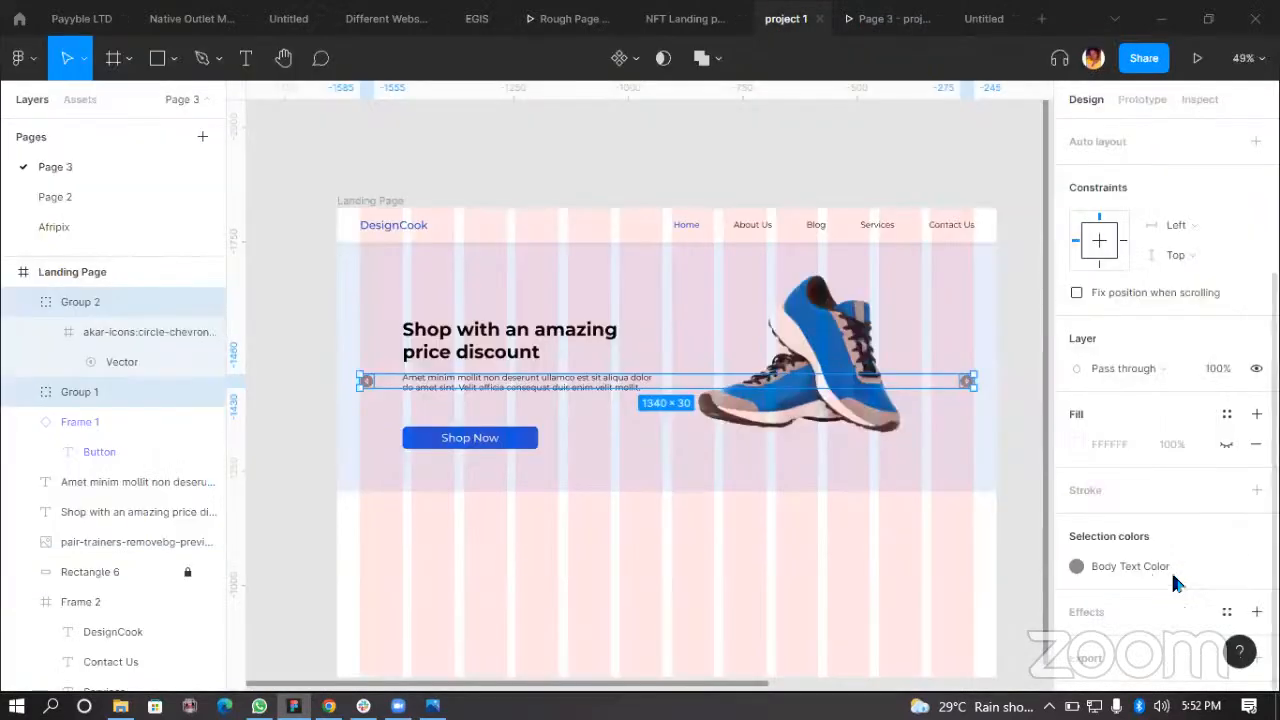
Step: Switch the chevrons' color style to Secondary color and preview it in the prototype
left_click(1076, 566)
left_click(907, 517)
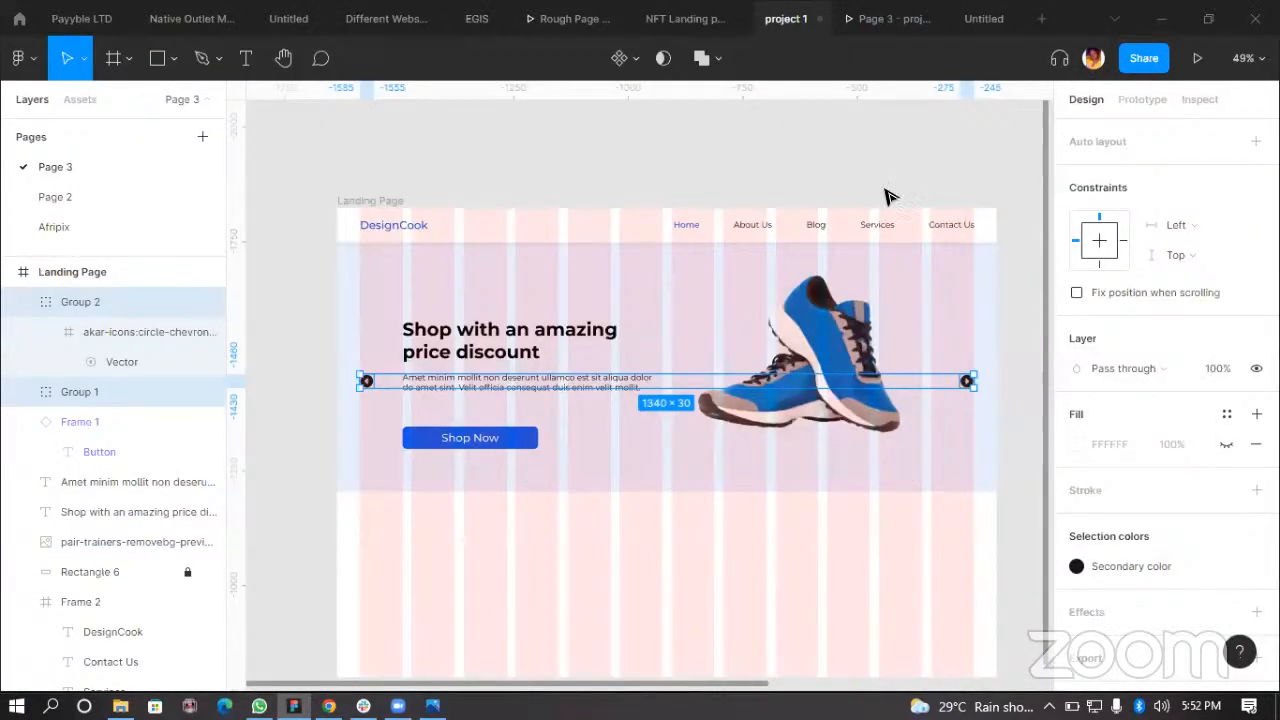
left_click(893, 18)
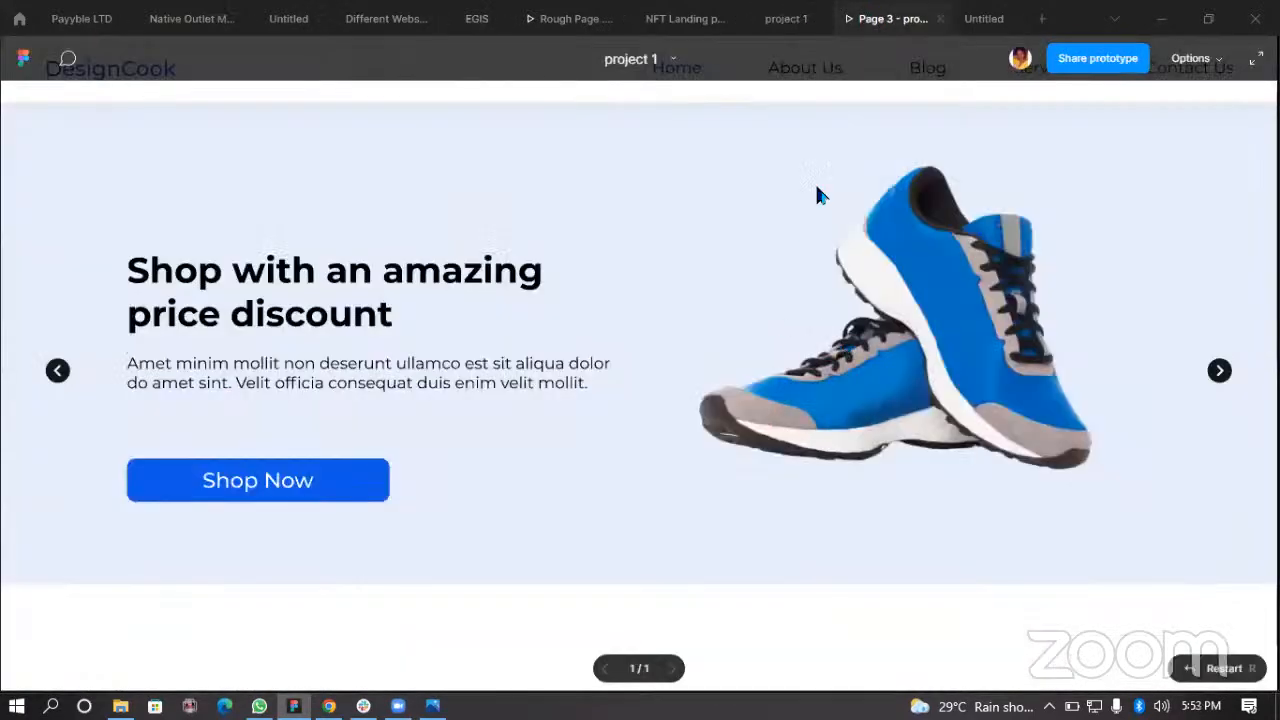
left_click(786, 18)
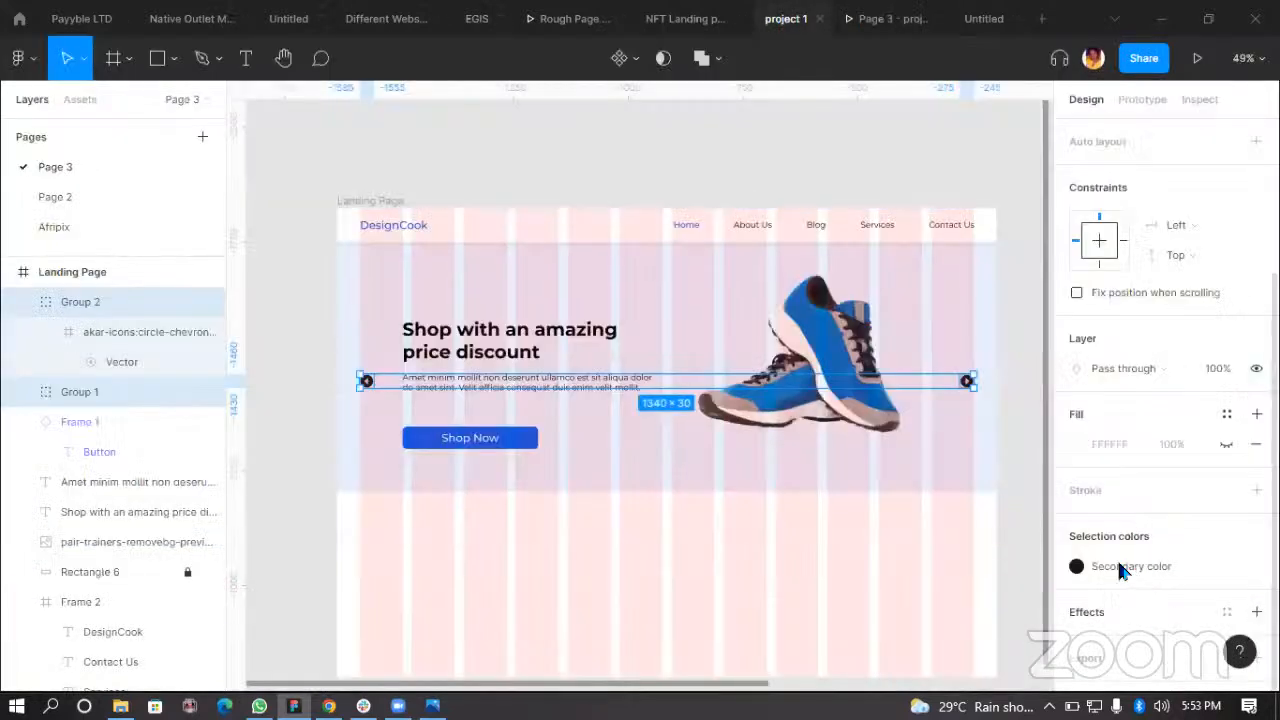
Step: Apply the Primary Color style to the chevron icons and view them in the prototype
left_click(1130, 570)
left_click(877, 515)
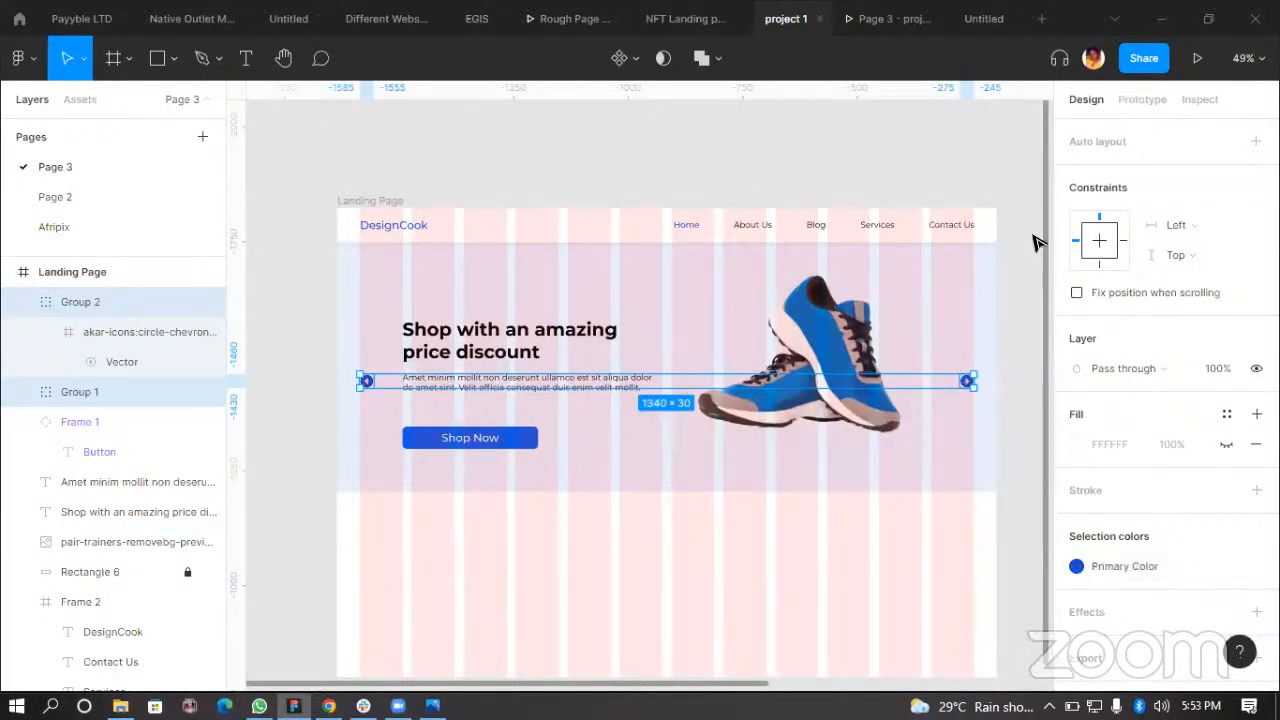
left_click(887, 19)
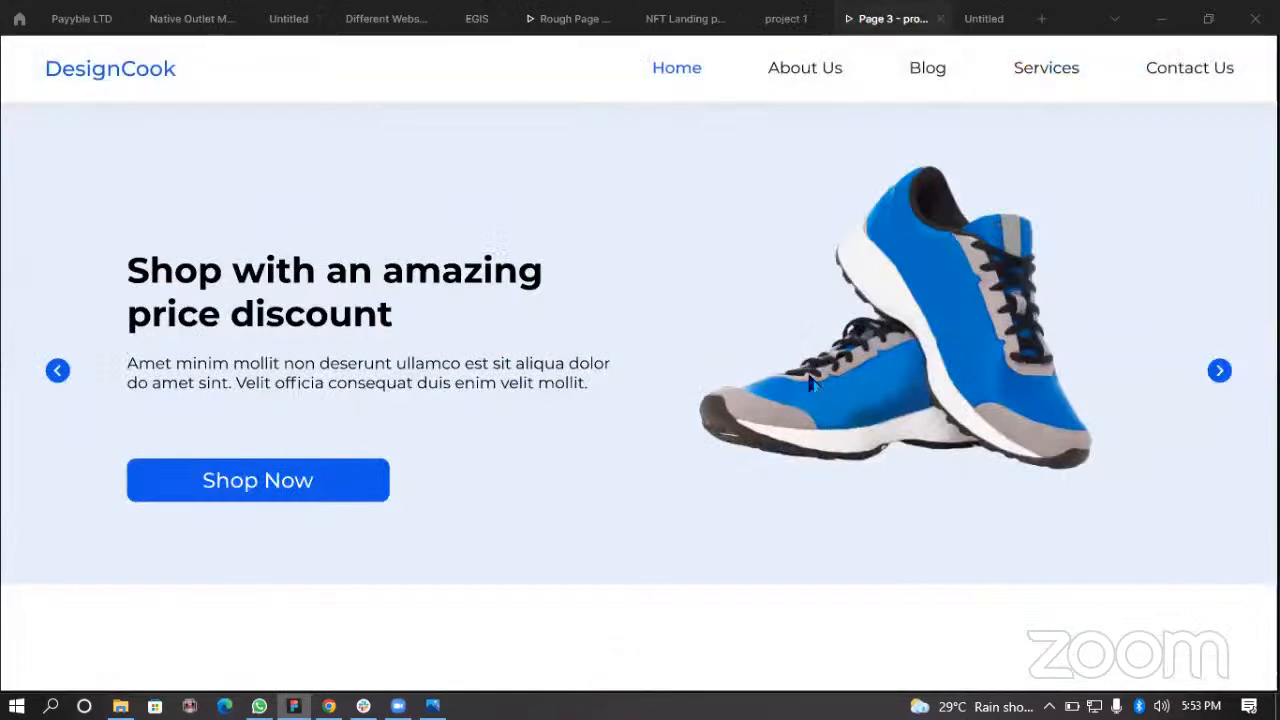
Step: Return to the editor and draw a 100 × 100 circle, moving it below the hero text area
left_click(786, 19)
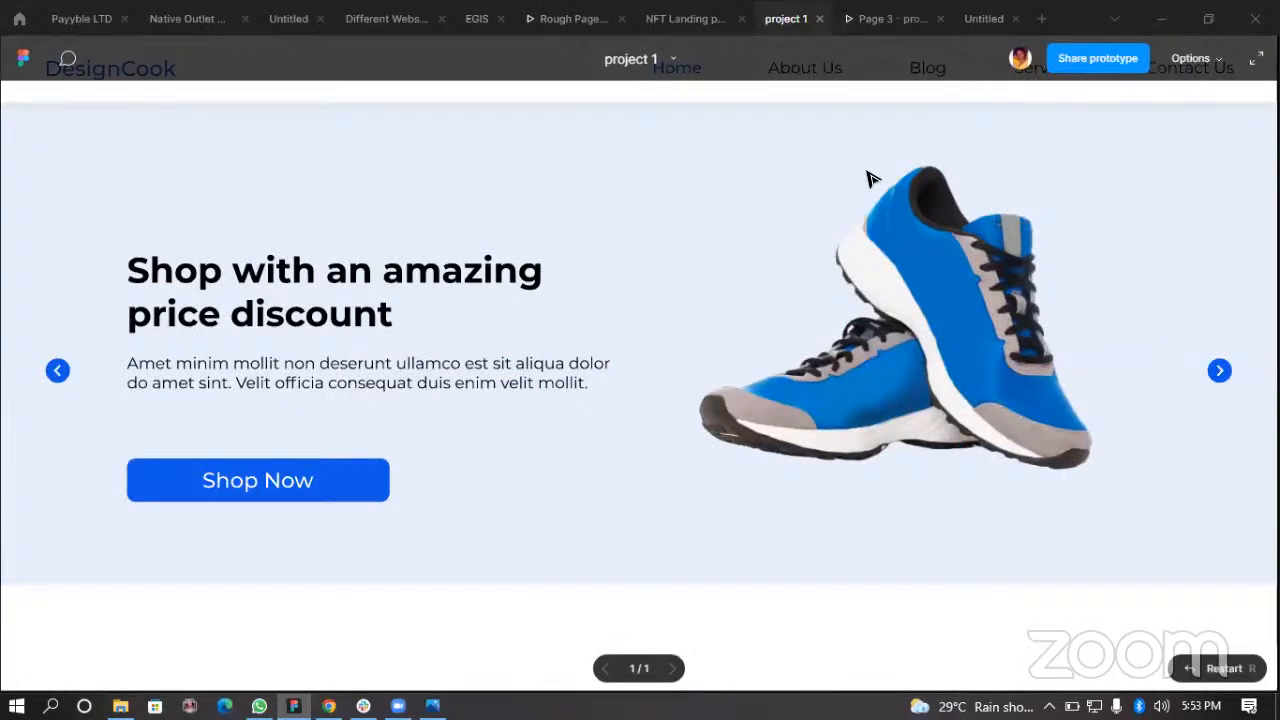
left_click(571, 163)
scroll(714, 366, "up", 2)
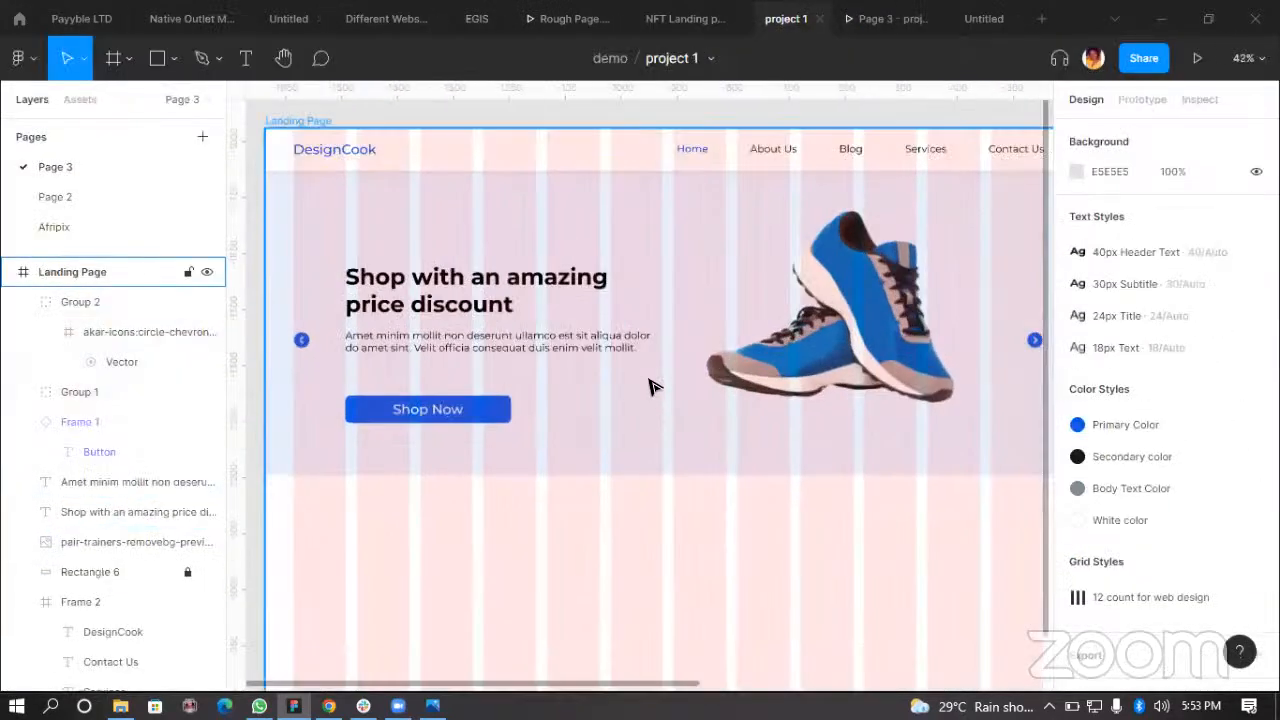
scroll(745, 458, "down", 1)
key("o")
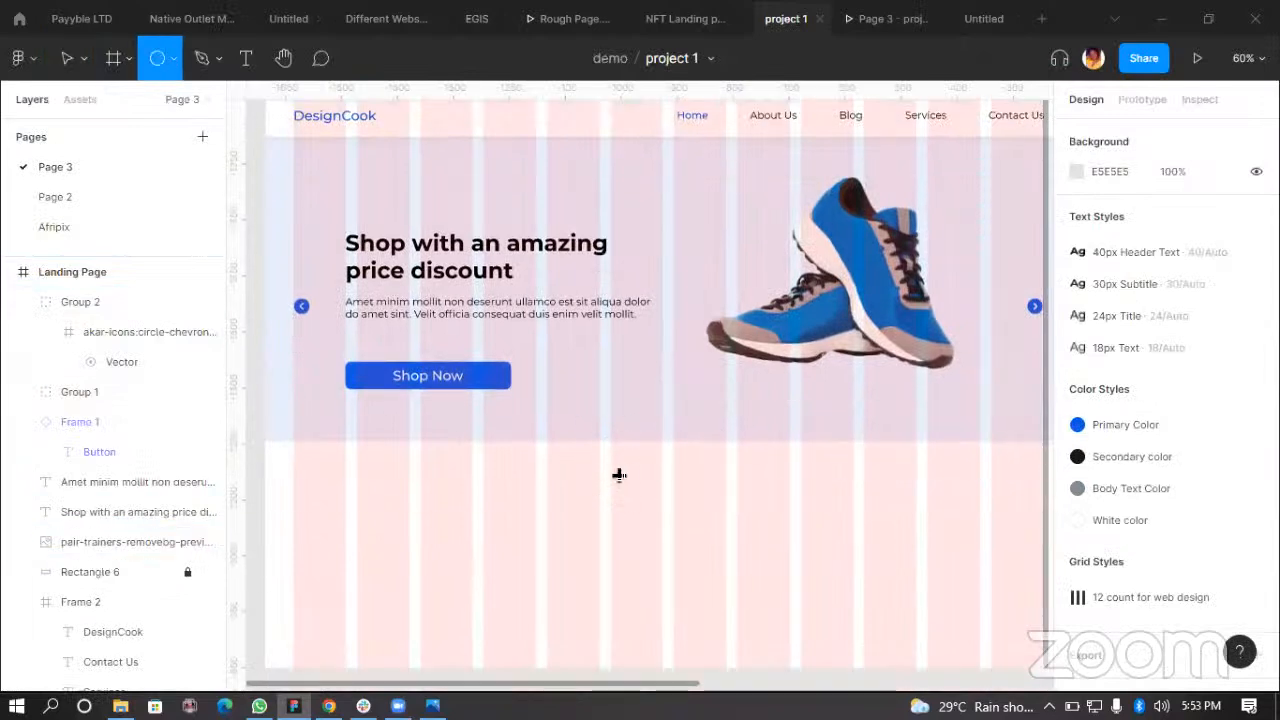
left_click(589, 418)
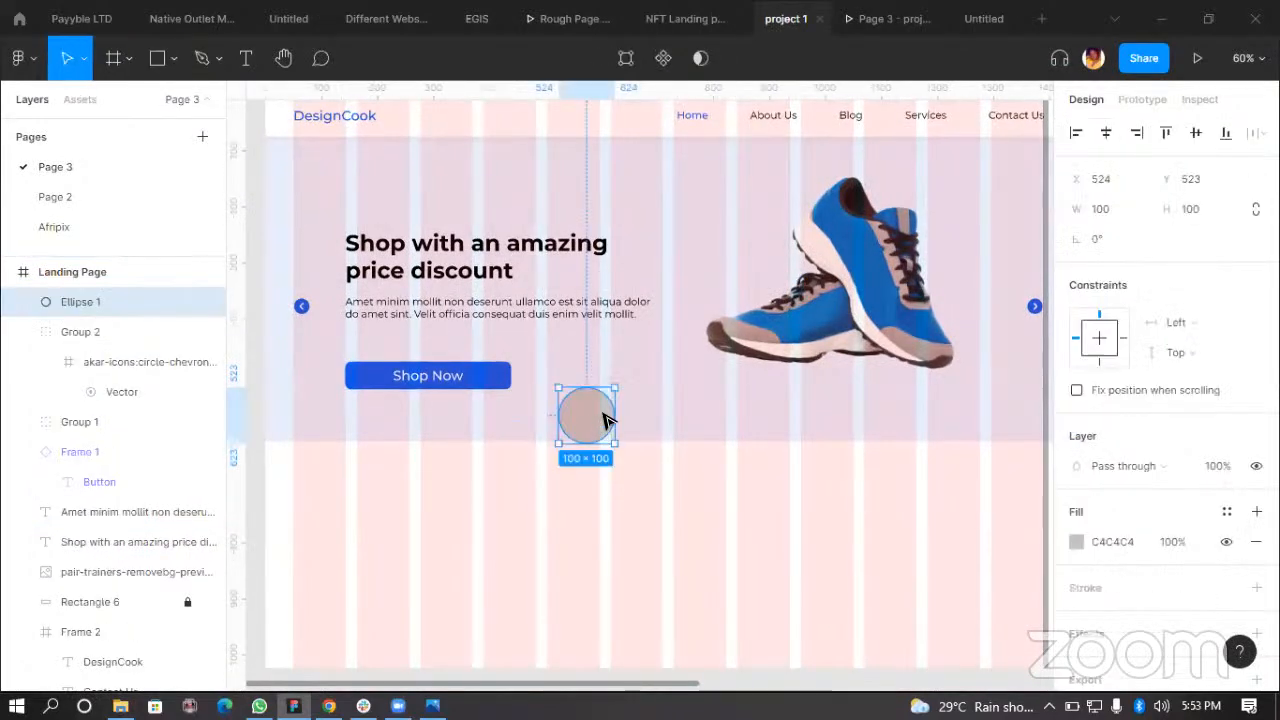
scroll(598, 431, "up", 1)
left_click_drag(580, 430, 540, 462)
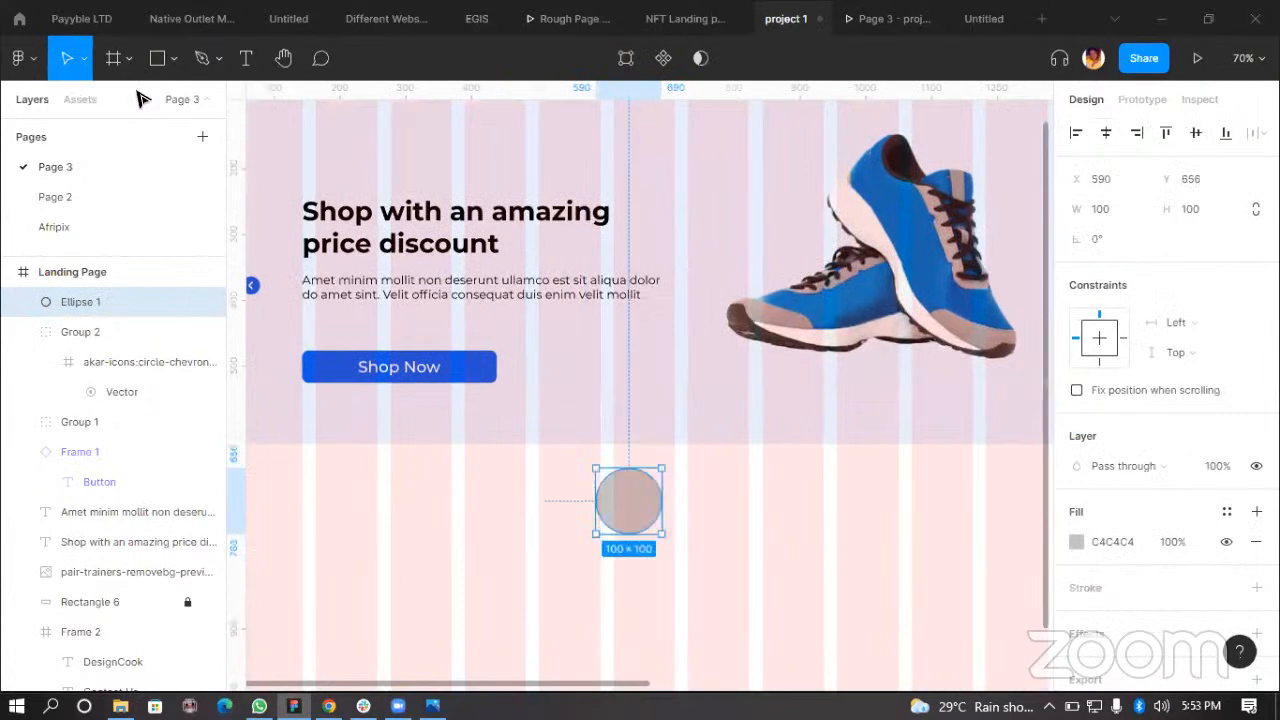
Step: Resize the circle to a width and height of 20
scroll(625, 500, "up", 2)
scroll(654, 505, "up", 3)
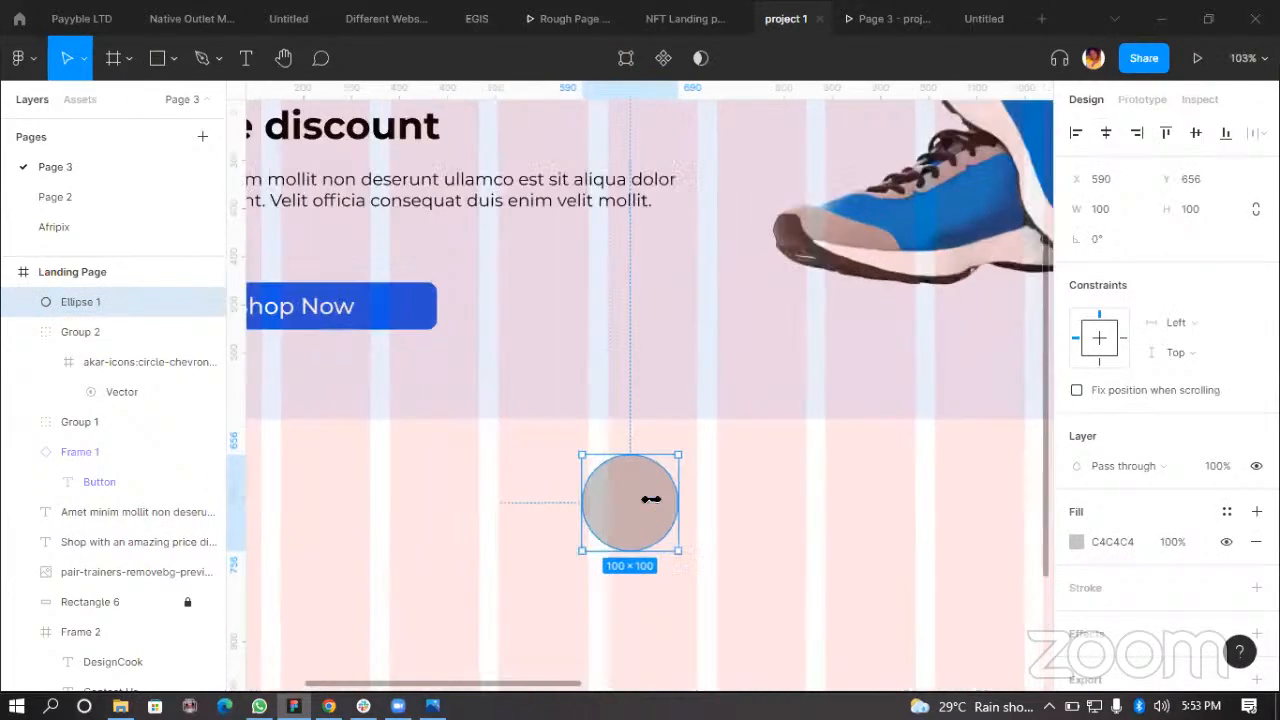
left_click(1114, 207)
type("10020")
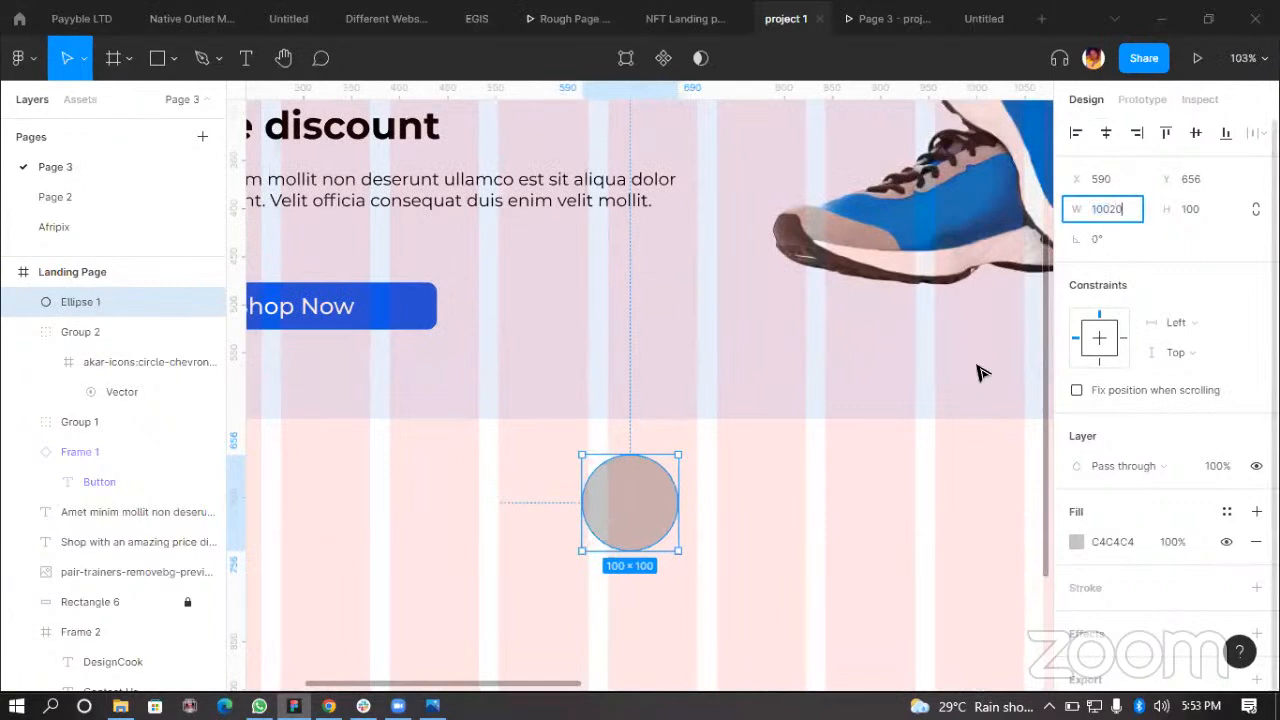
key("Return")
left_click(1119, 208)
type("20")
key("Return")
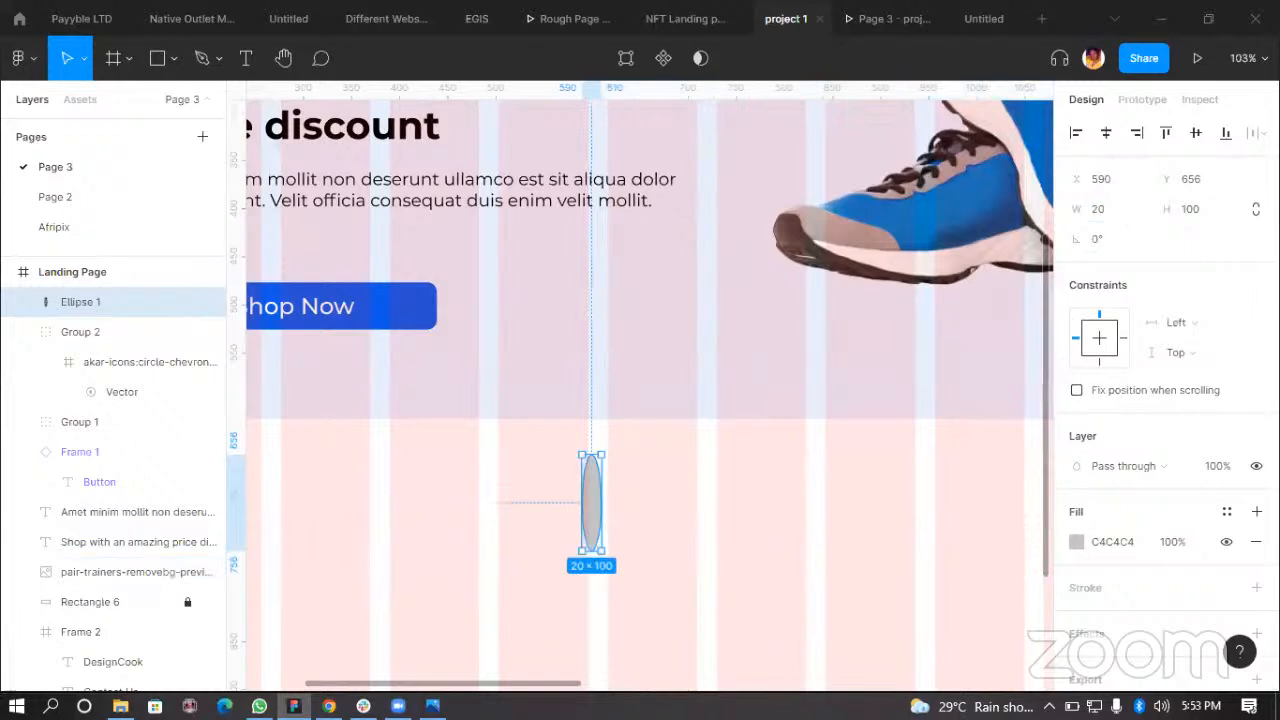
left_click(1201, 210)
type("20")
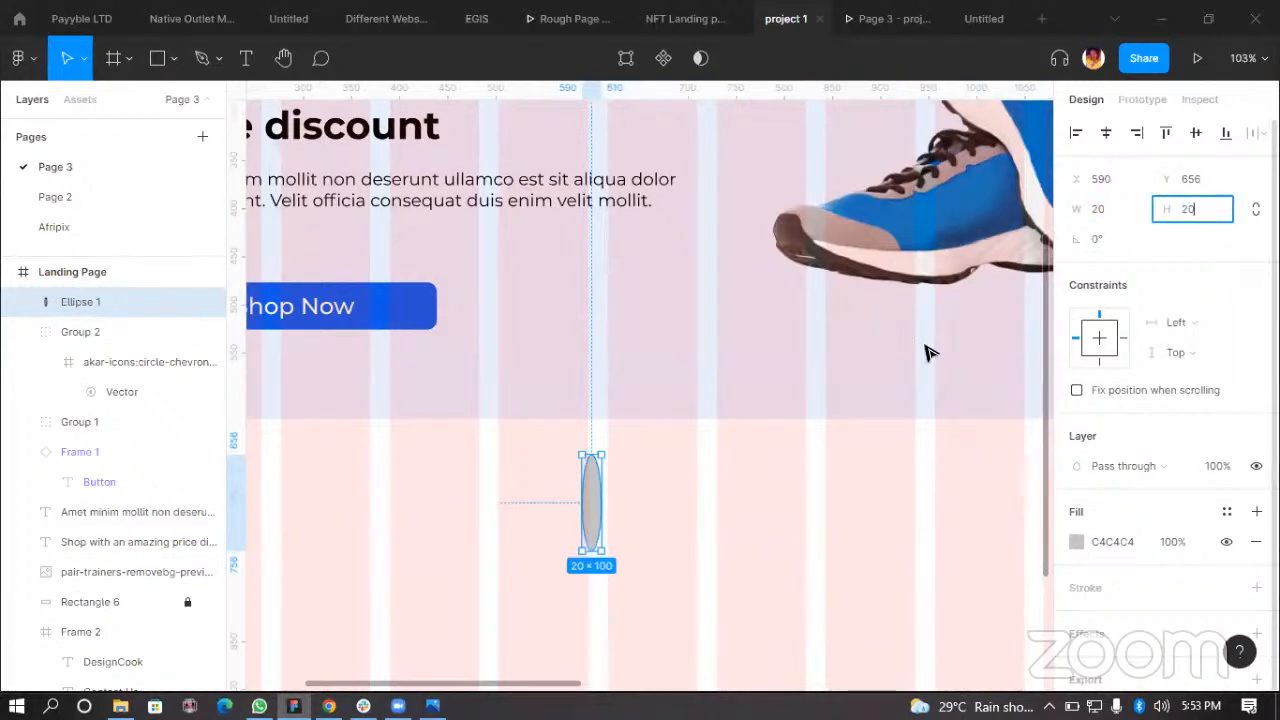
key("Return")
Step: Move the small circle into the hero section and duplicate it to form a row of four dots
scroll(571, 458, "up", 2)
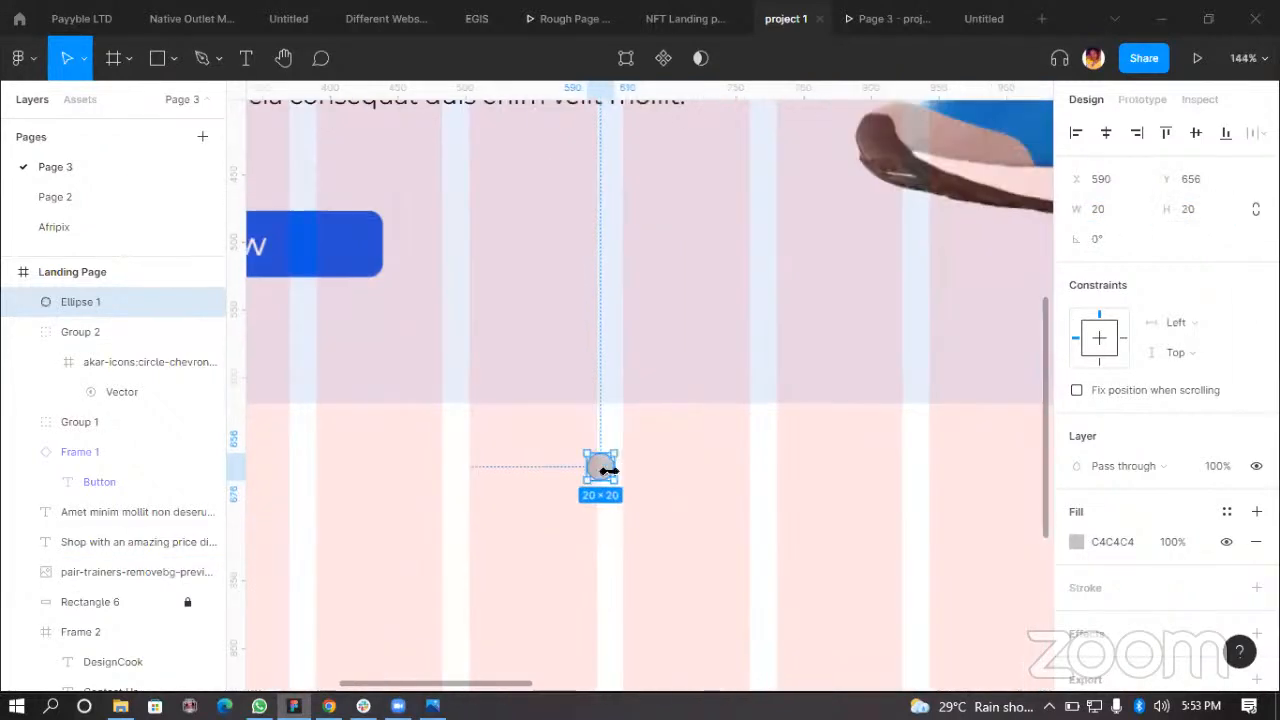
left_click_drag(603, 468, 754, 369)
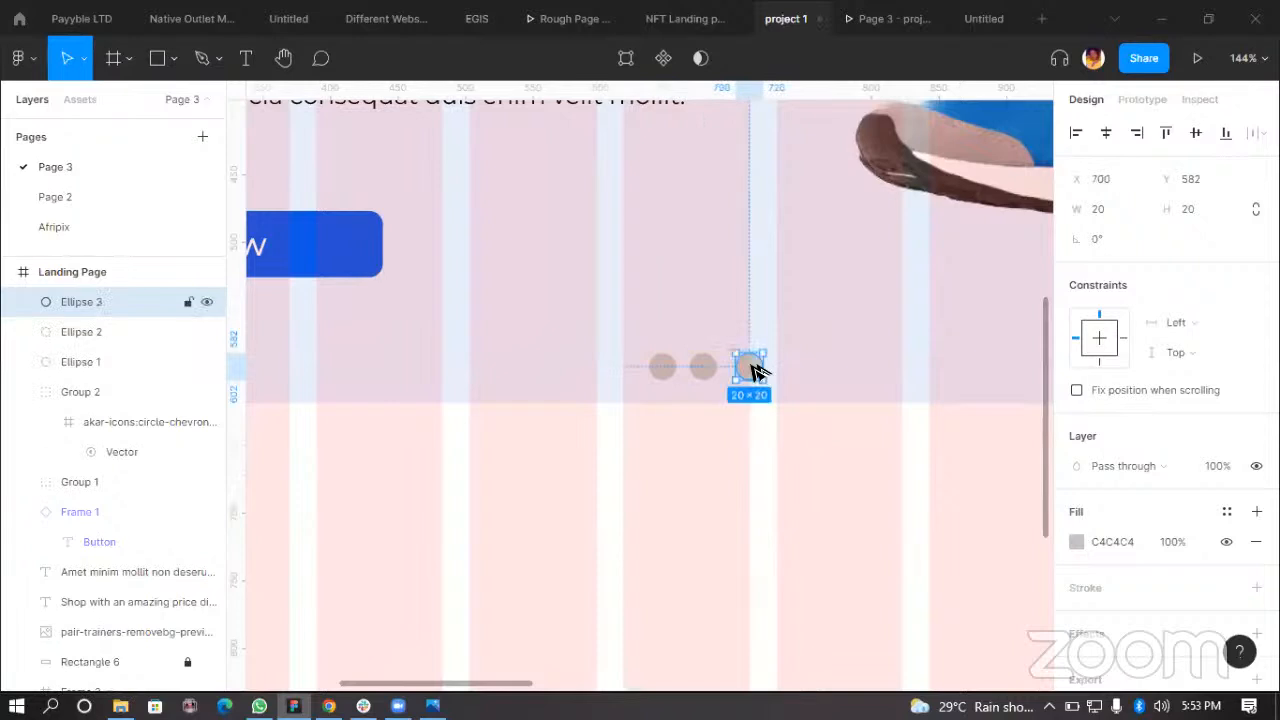
key("ctrl+d")
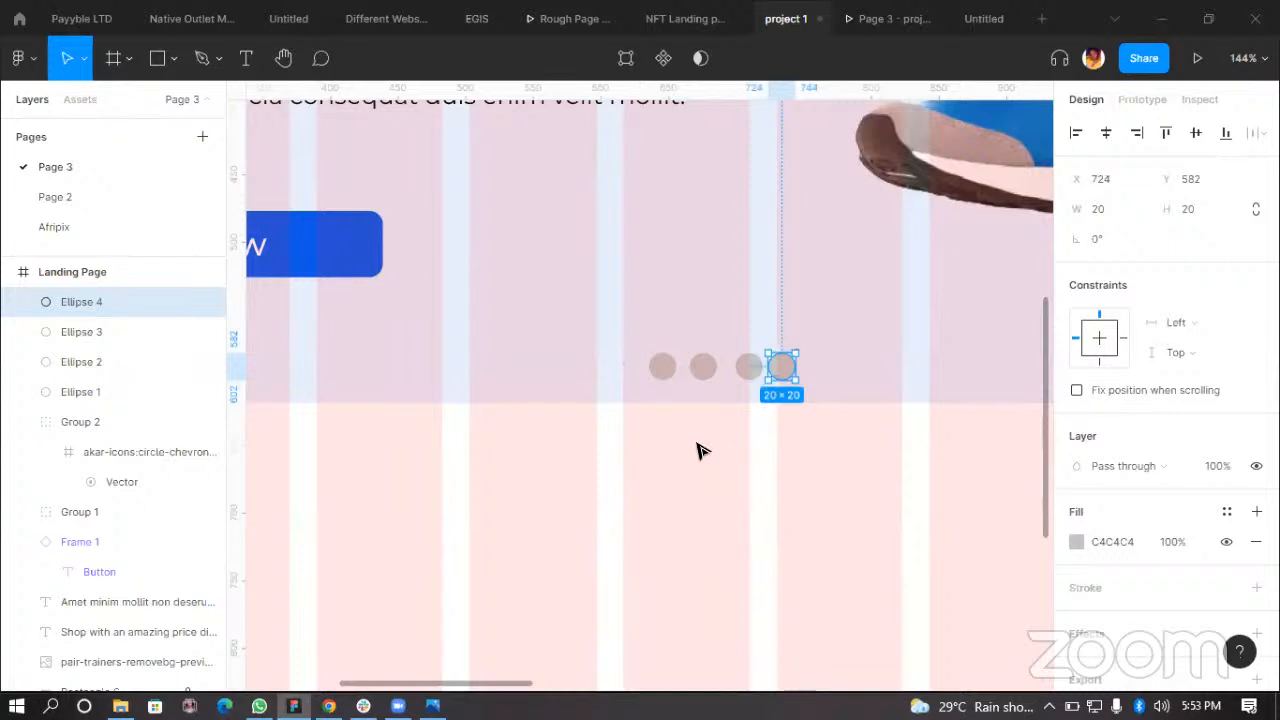
left_click(724, 490)
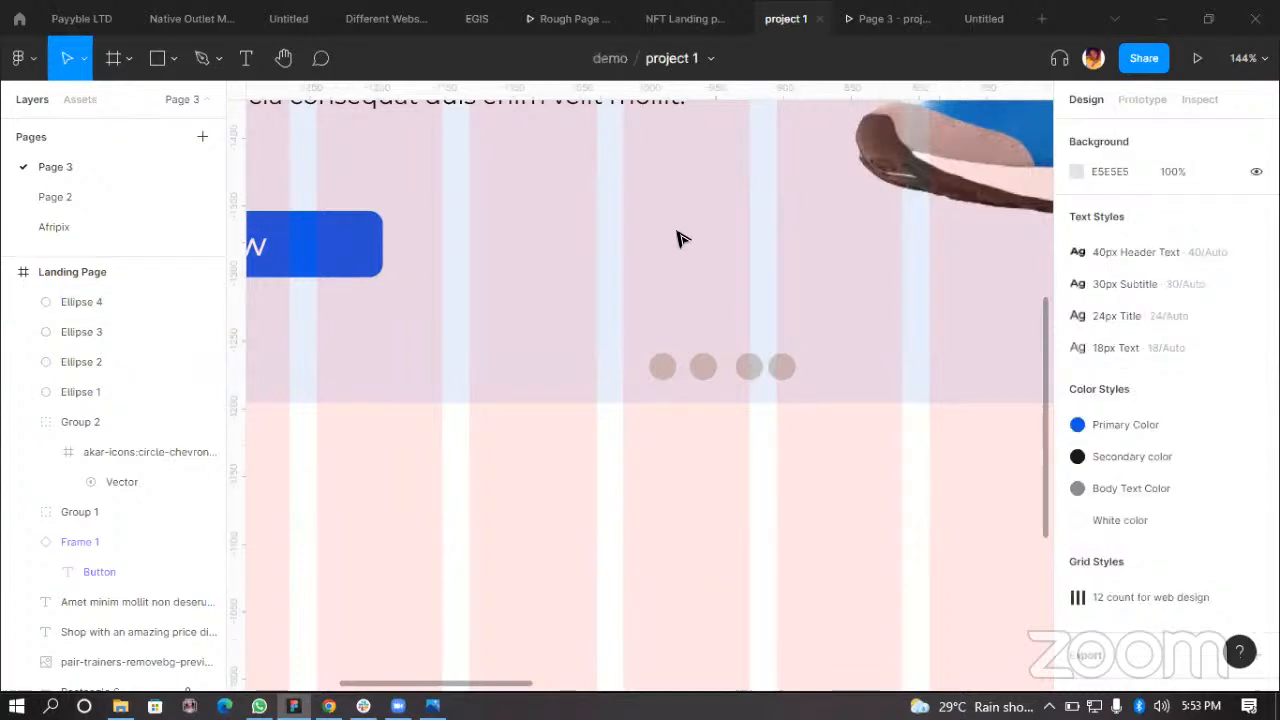
Step: Preview the row of dots in the prototype and switch back to the editor
left_click(880, 18)
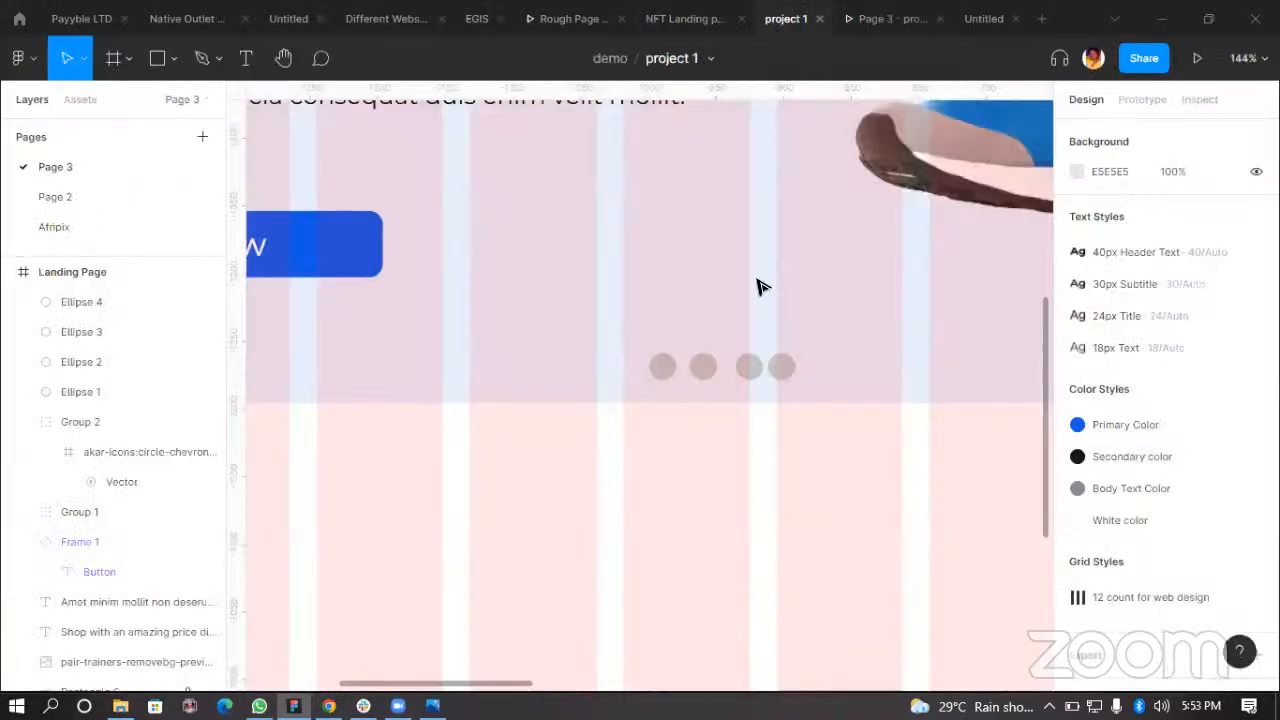
left_click(778, 22)
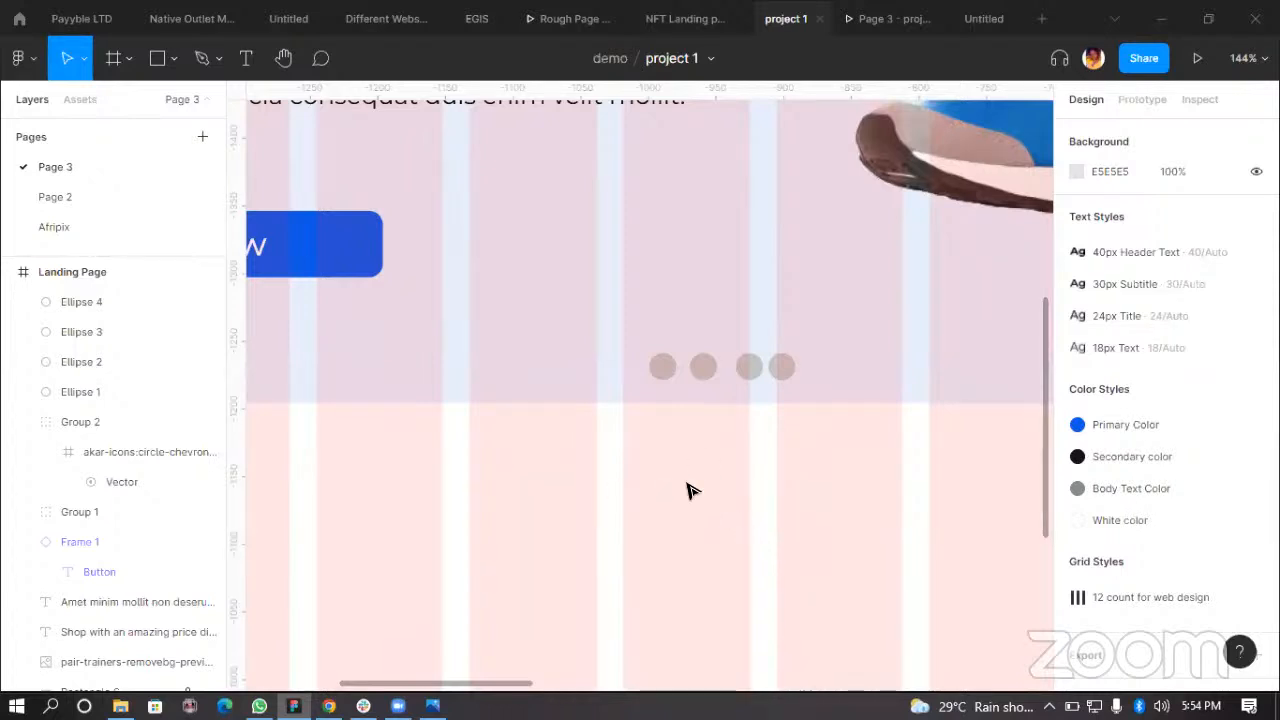
scroll(720, 484, "down", 3)
scroll(703, 372, "up", 2)
left_click(890, 18)
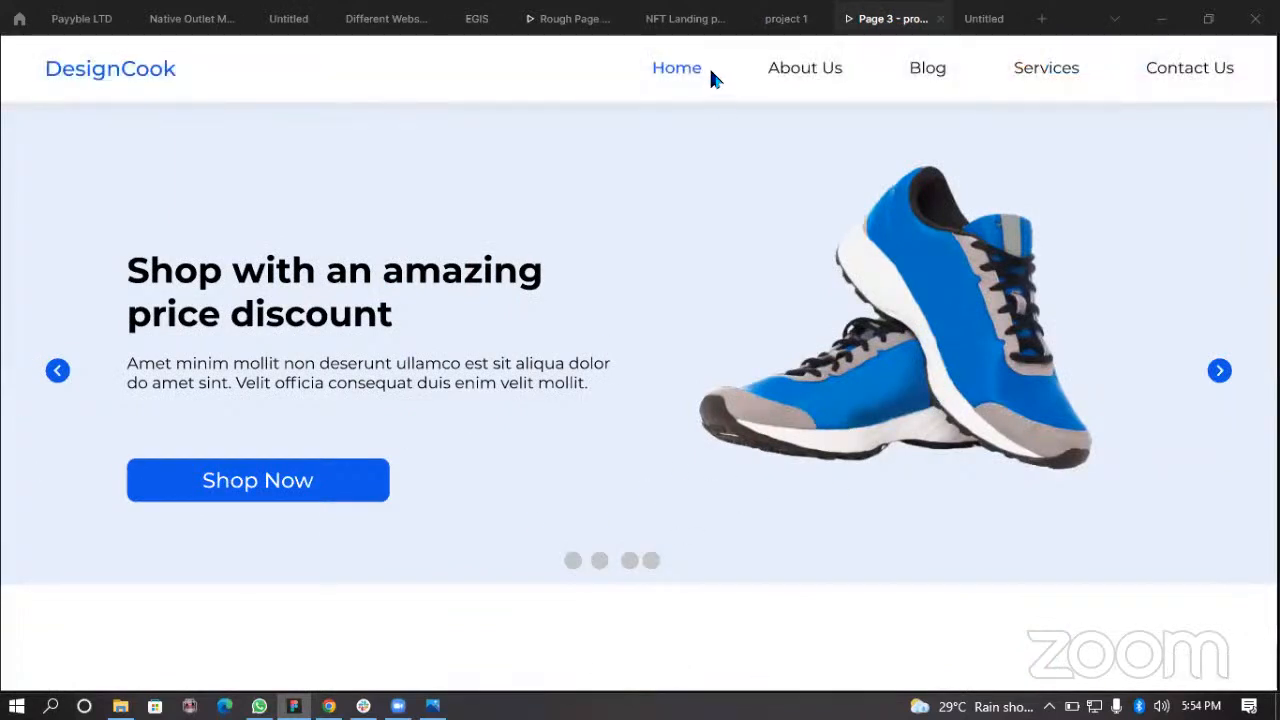
left_click(785, 18)
Step: Select all four dots, distribute them evenly with horizontal spacing, and group them
scroll(623, 377, "up", 5)
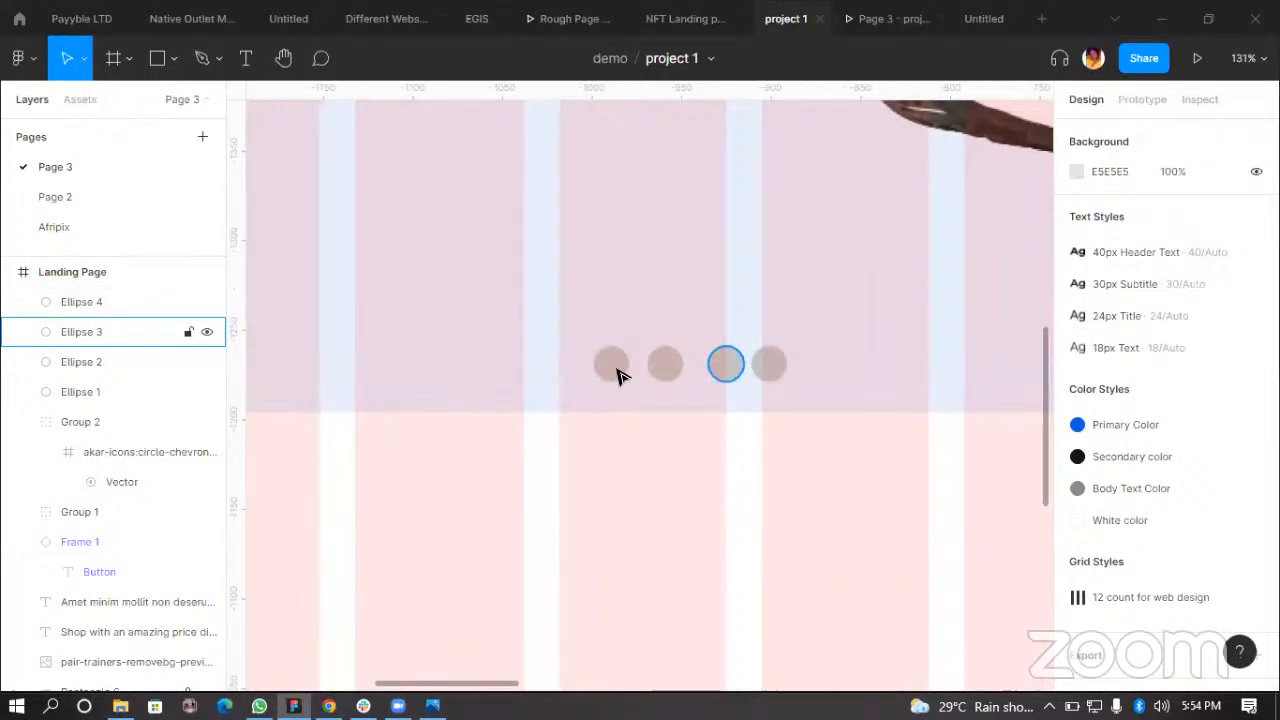
left_click(636, 366)
left_click(667, 363, "shift")
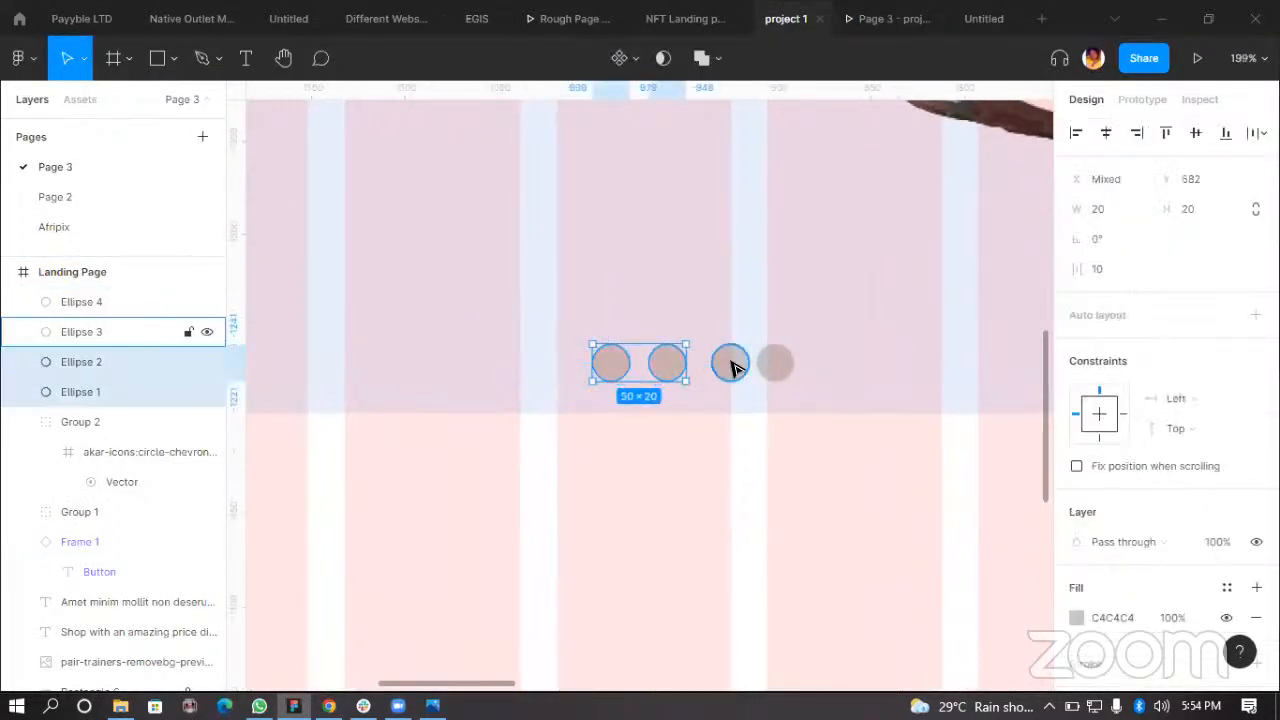
left_click(731, 363, "shift")
left_click(776, 364, "shift")
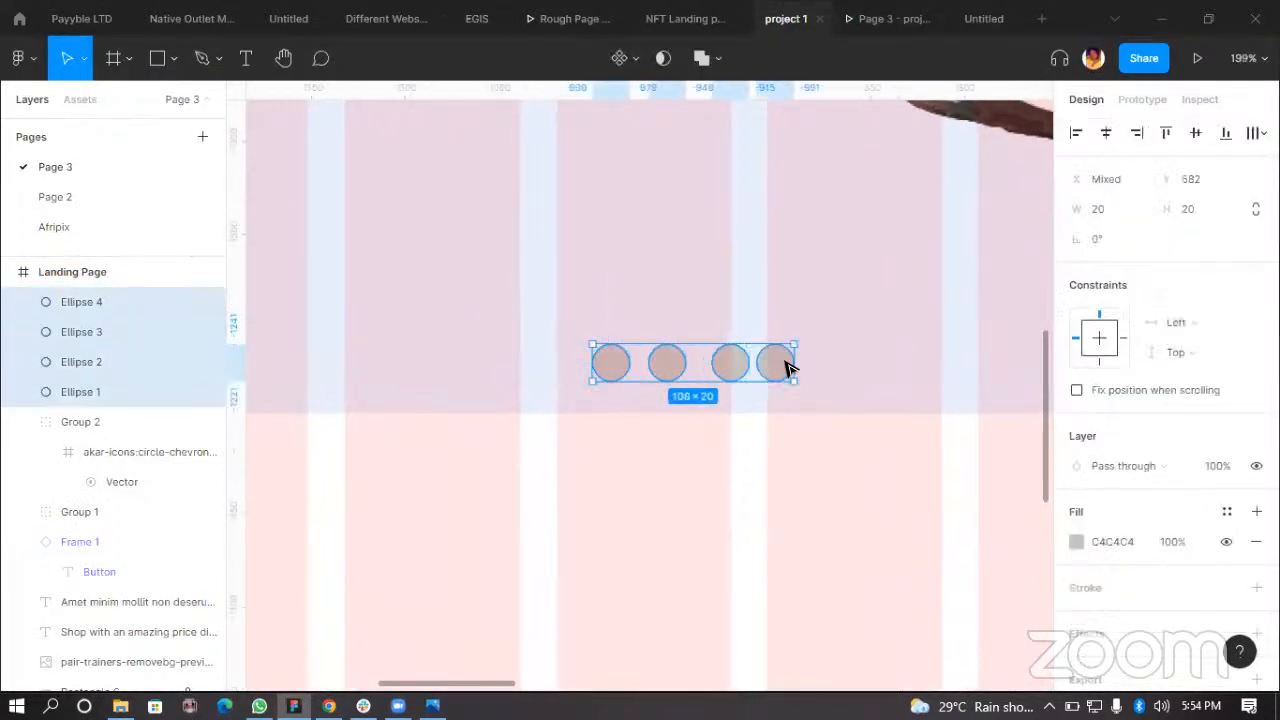
left_click(1256, 133)
left_click(1165, 217)
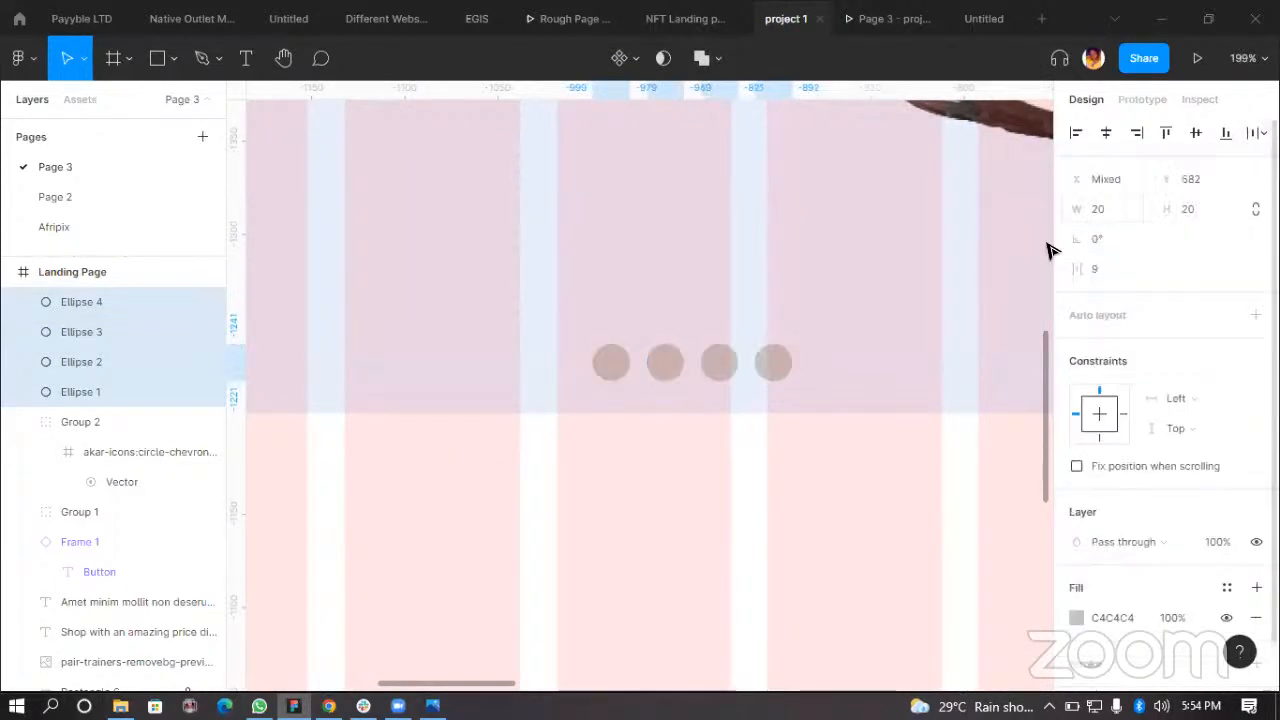
scroll(614, 378, "up", 2)
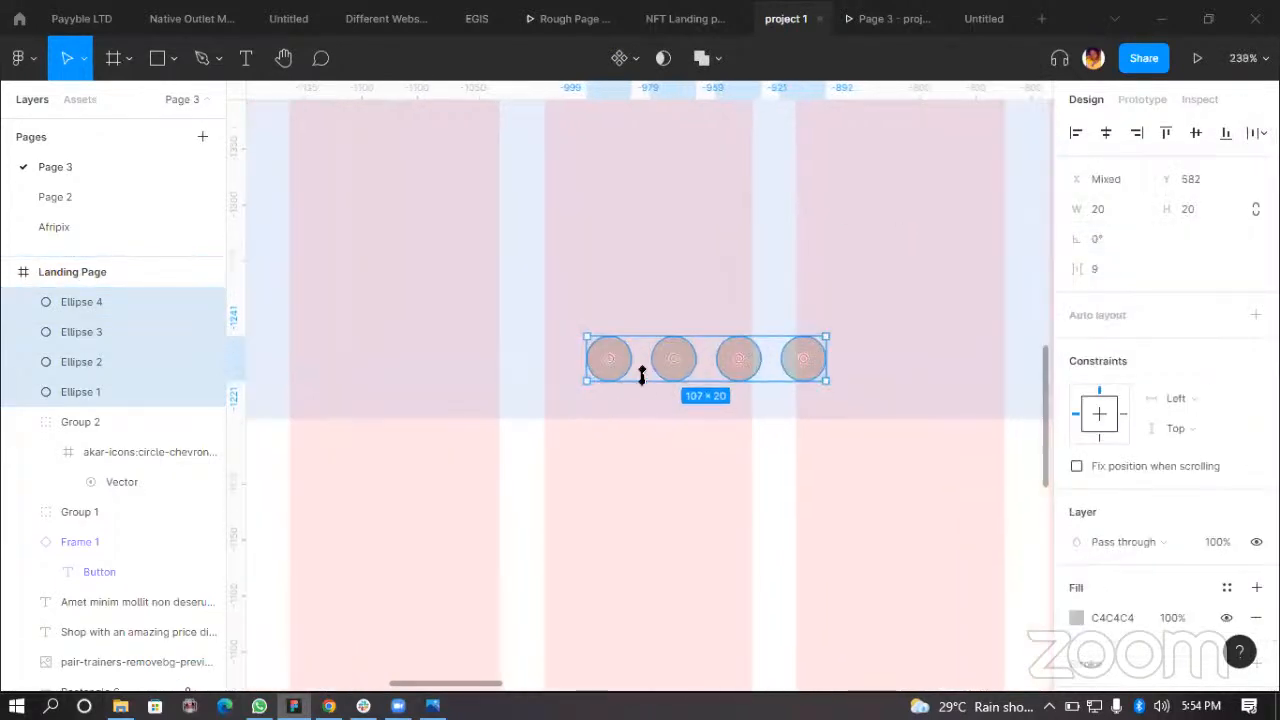
key("ctrl+g")
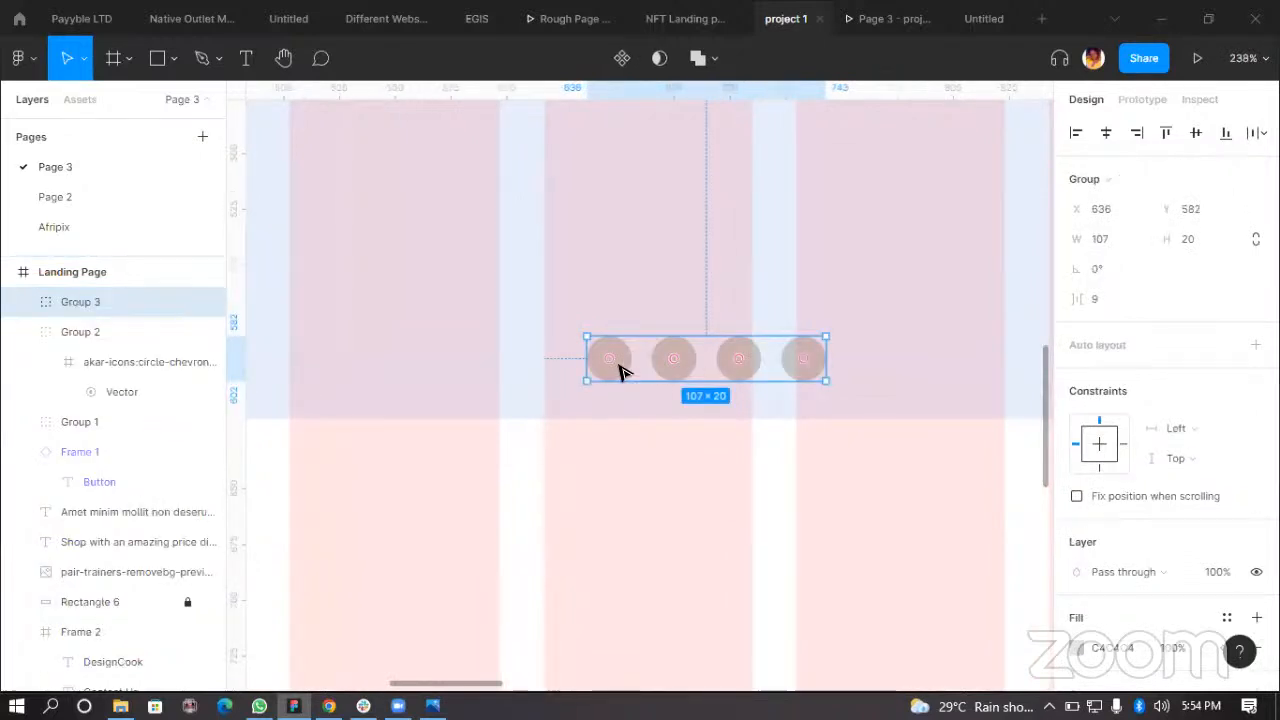
Step: Fill the first dot with the Primary Color style and preview it in the prototype
scroll(619, 373, "up", 1)
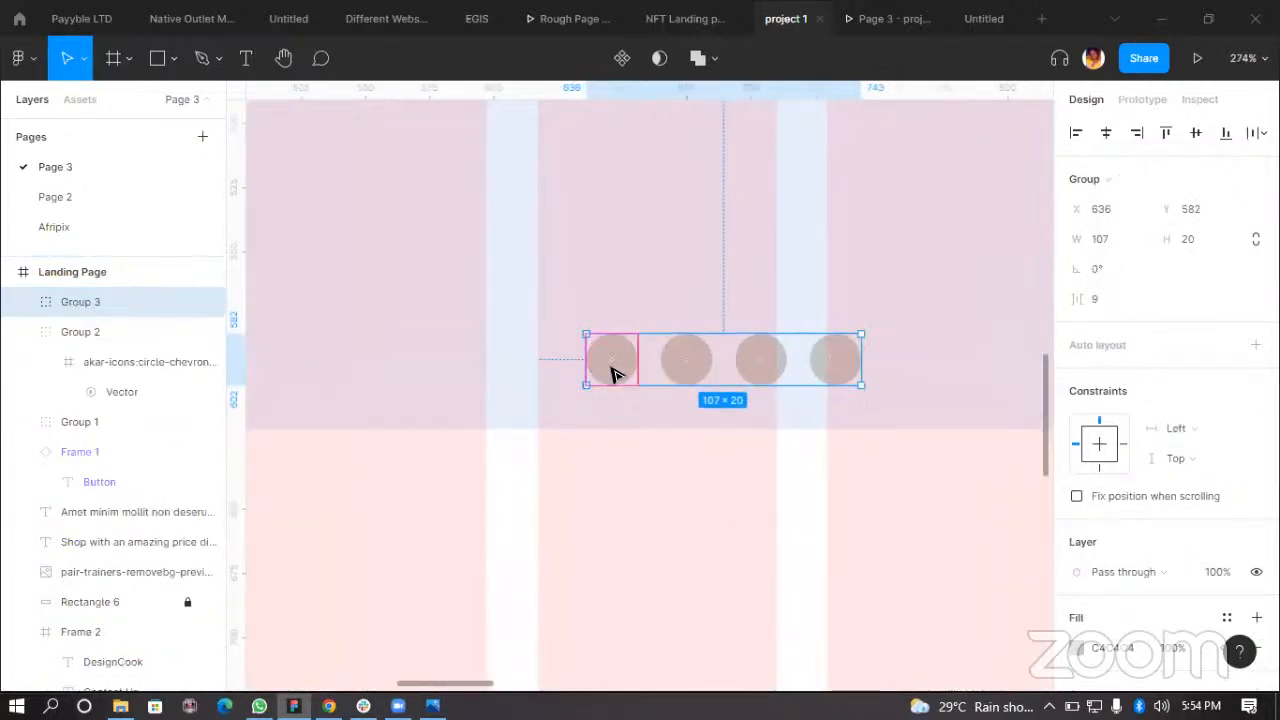
double_click(622, 372)
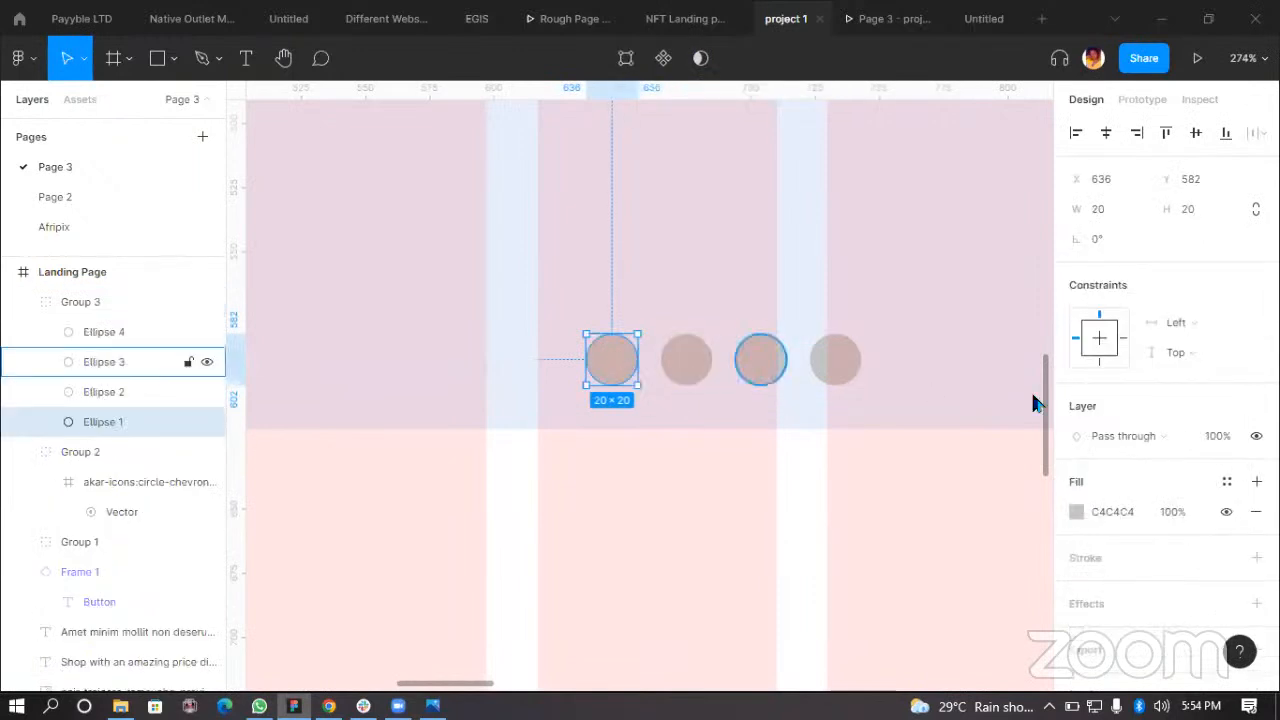
left_click(1224, 484)
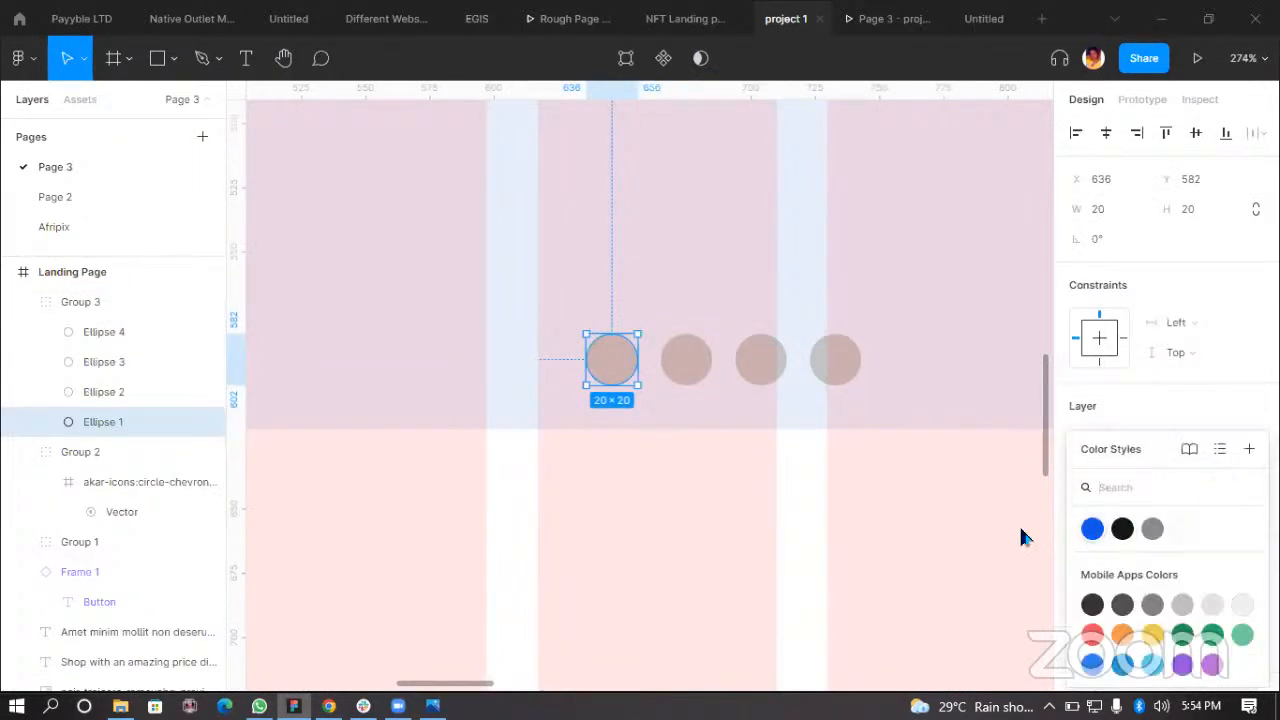
left_click(1092, 528)
left_click(757, 155)
left_click(855, 20)
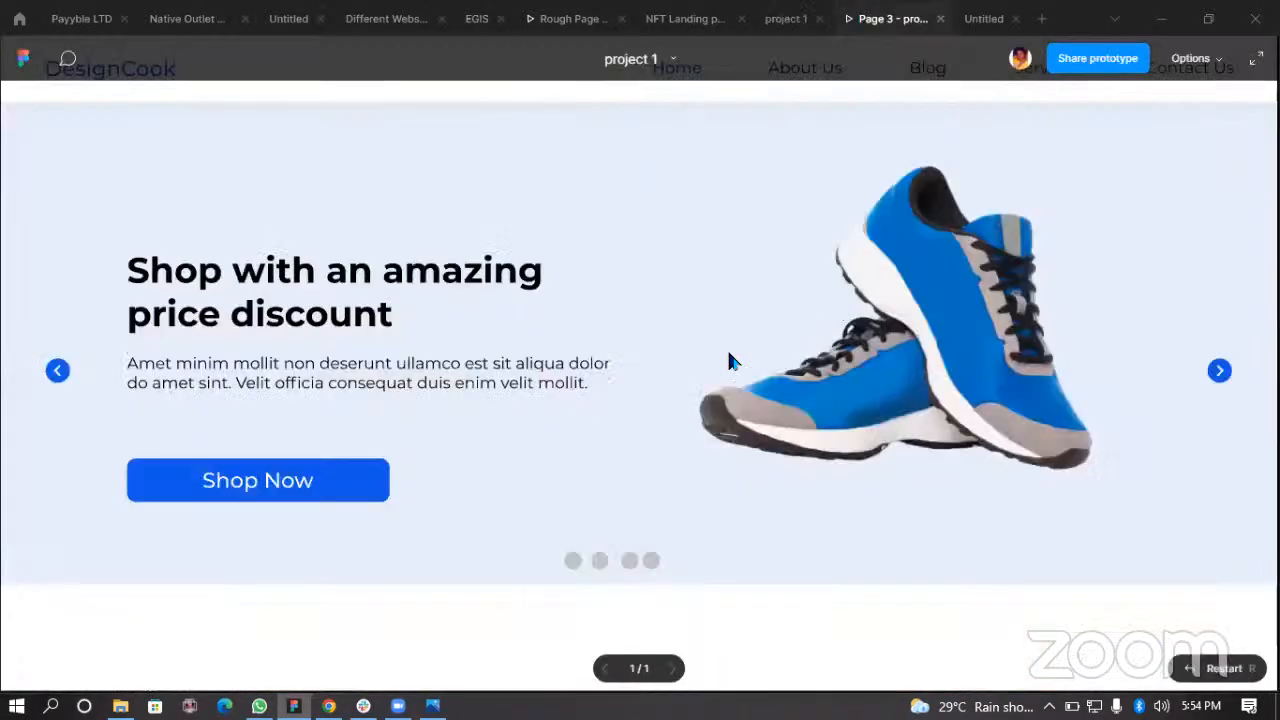
scroll(775, 340, "down", 3)
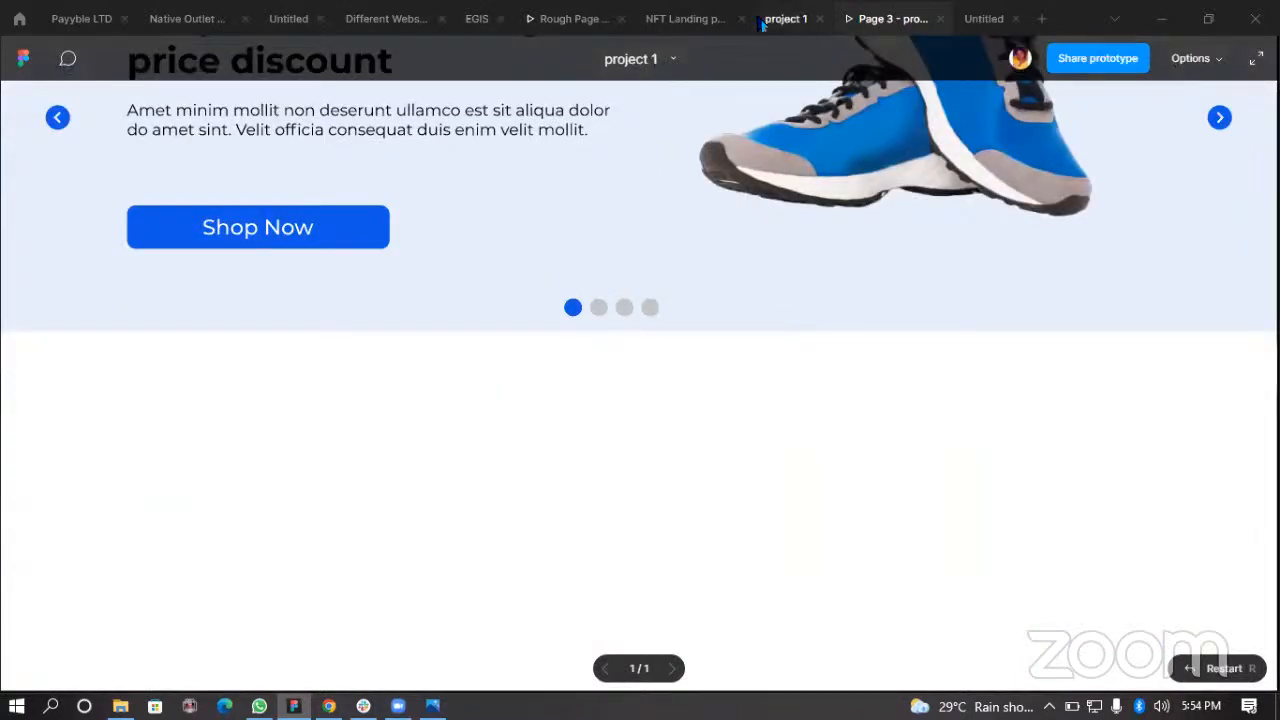
Step: Resize all four dots to 17 × 17 and preview them in the prototype
scroll(611, 372, "up", 1)
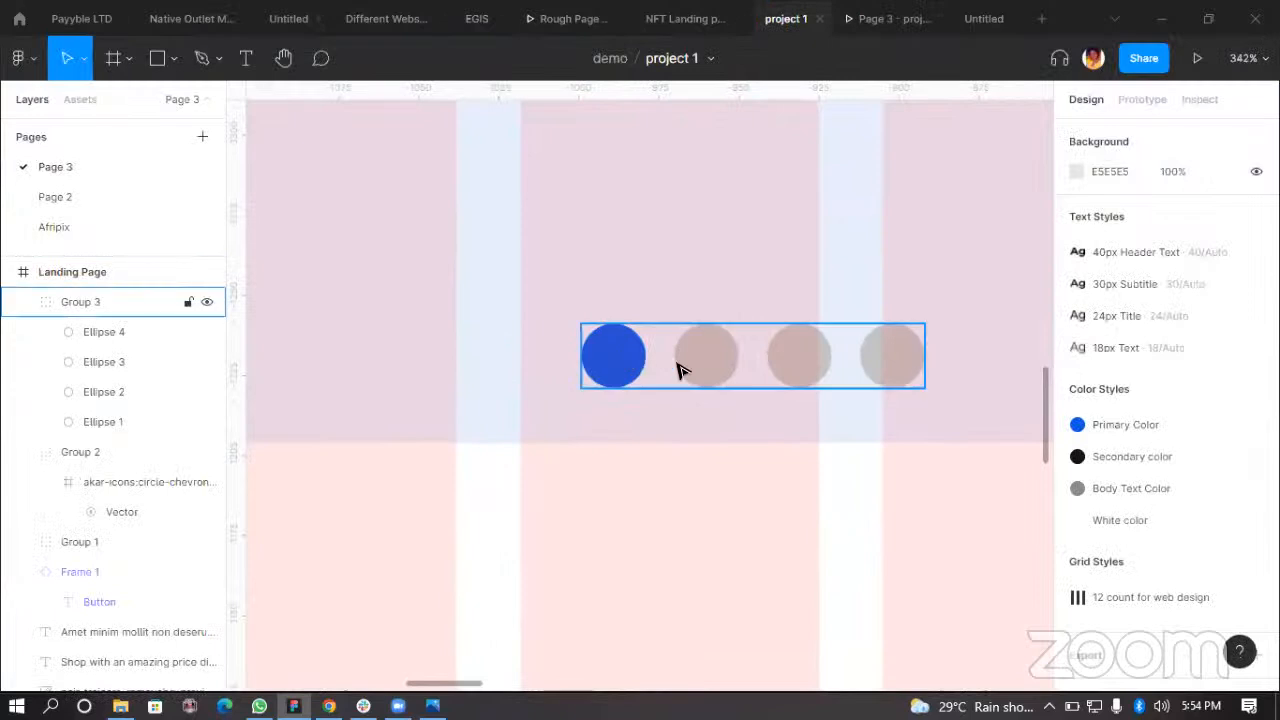
left_click(712, 367)
double_click(620, 362)
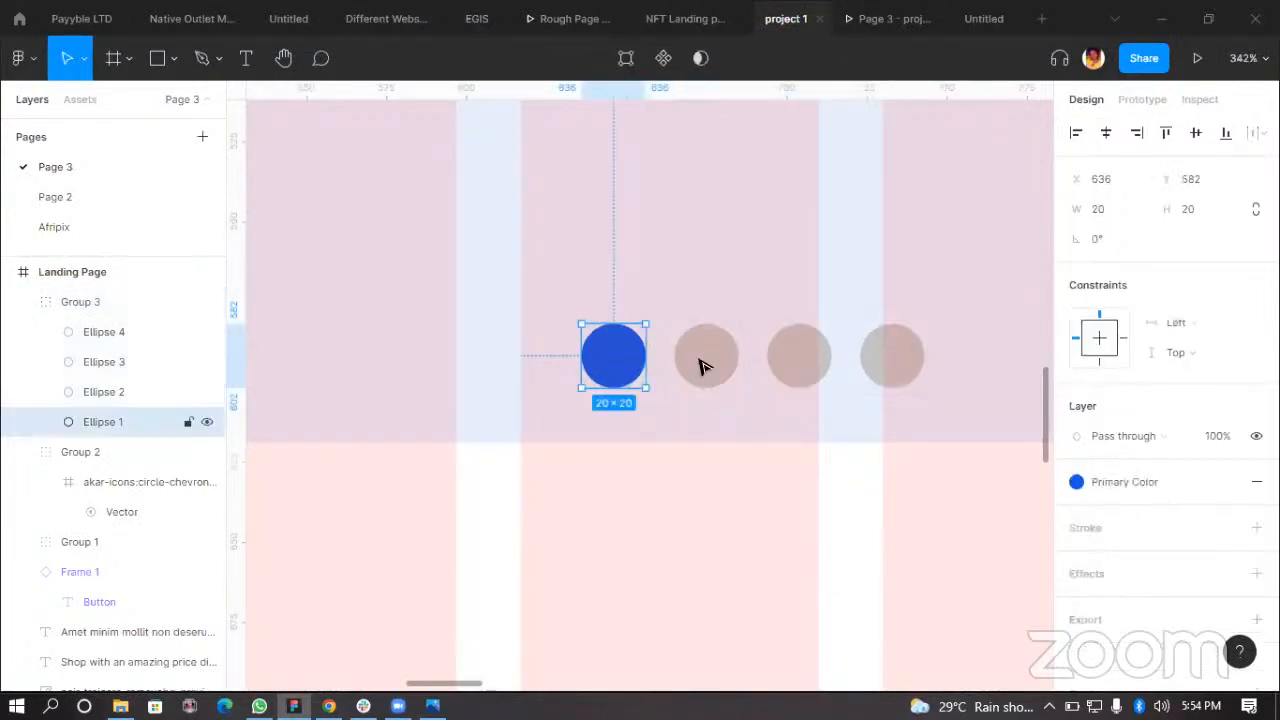
left_click(703, 366, "shift")
left_click(803, 350, "shift")
left_click(890, 356, "shift")
left_click(1115, 209)
type("1")
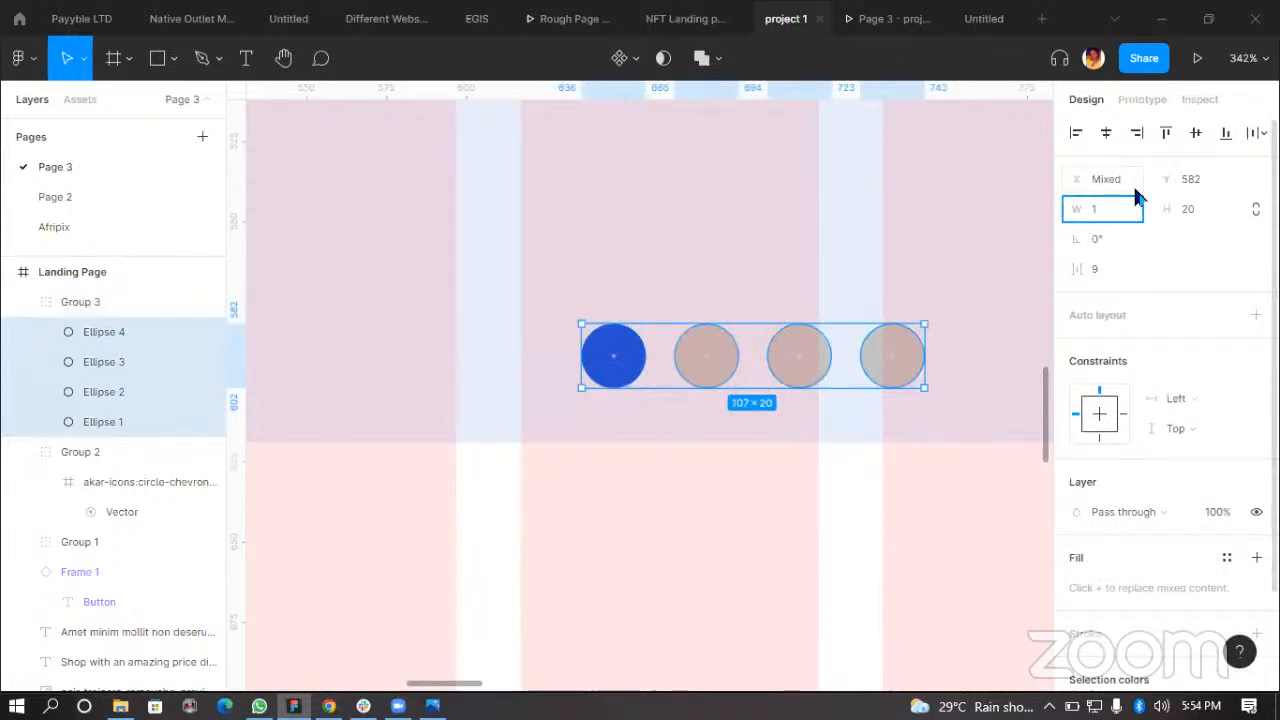
type("7")
left_click(884, 22)
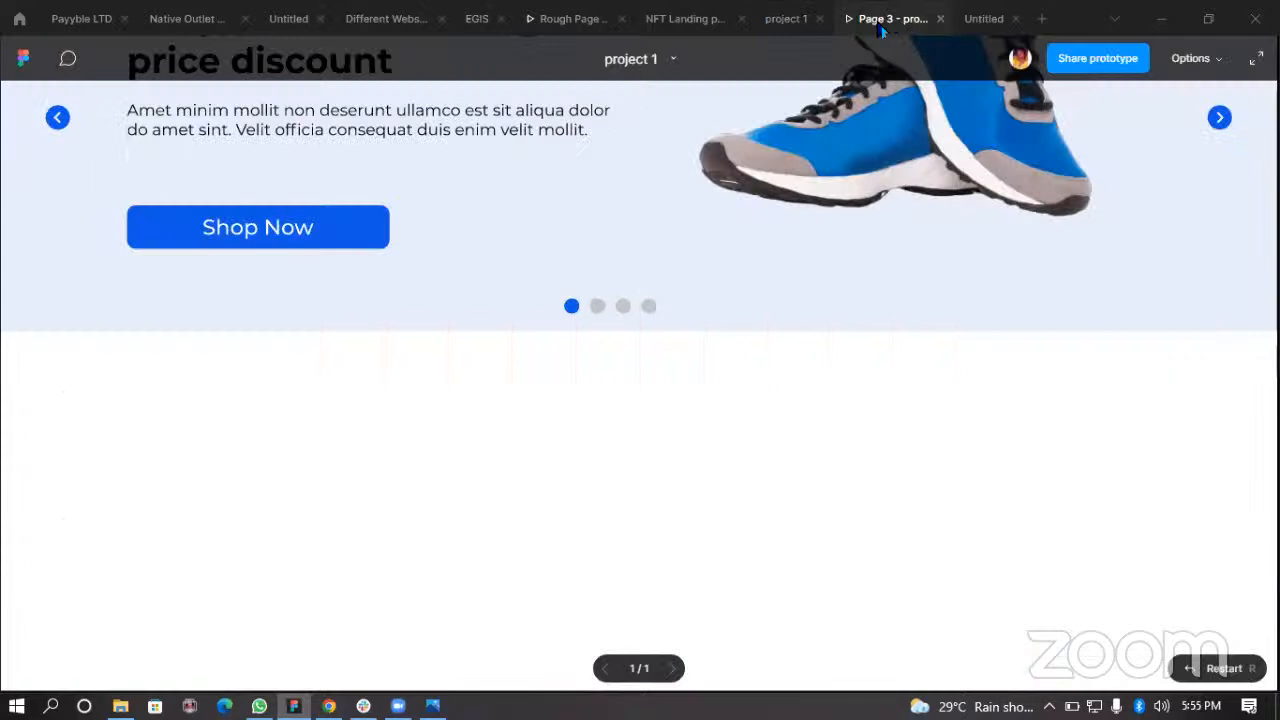
left_click(785, 20)
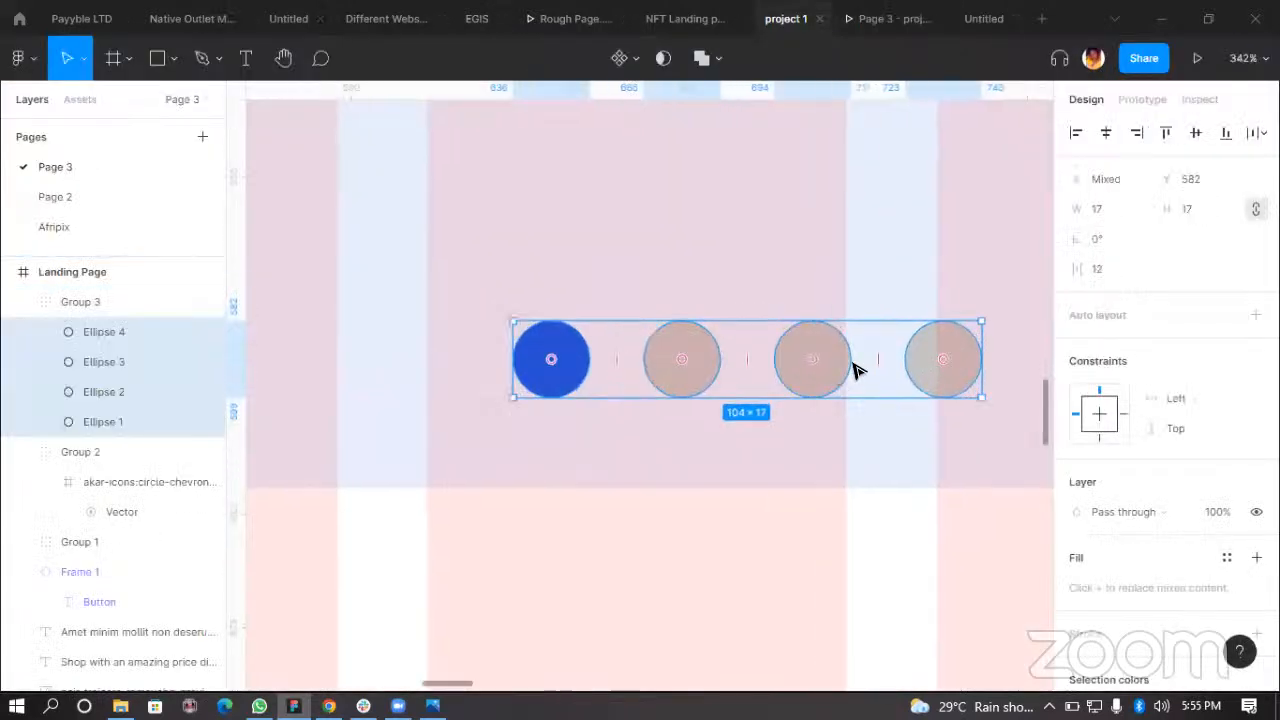
Step: Drag the last dot closer and redistribute all four dots evenly with tighter spacing
left_click(912, 365)
left_click_drag(920, 362, 768, 372)
left_click(808, 366, "shift")
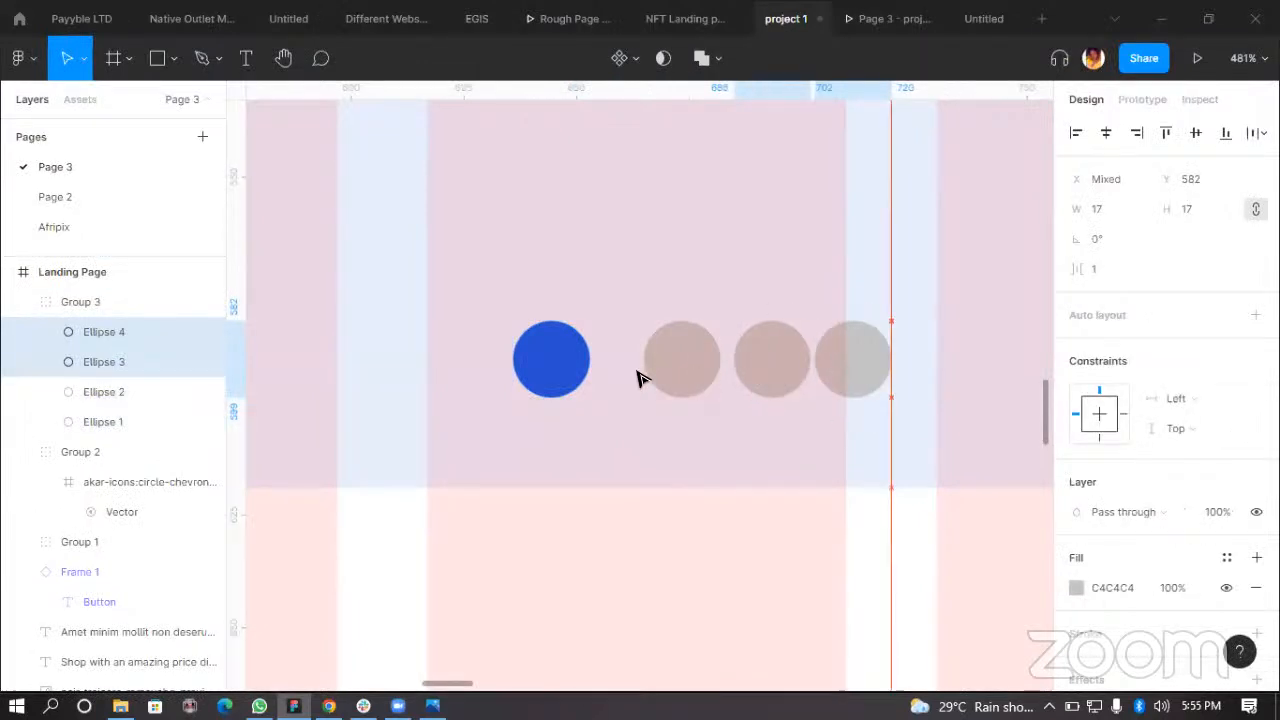
left_click(587, 383, "shift")
left_click(648, 380, "shift")
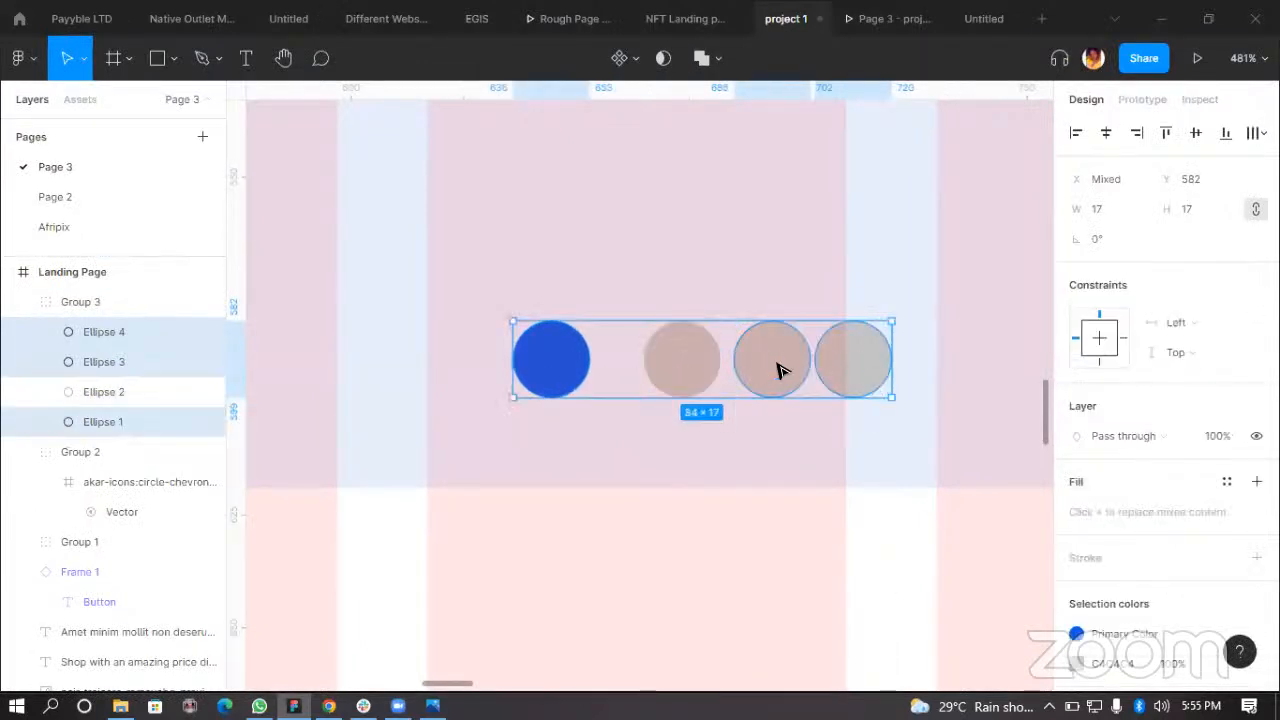
left_click(1250, 131)
left_click(1110, 212)
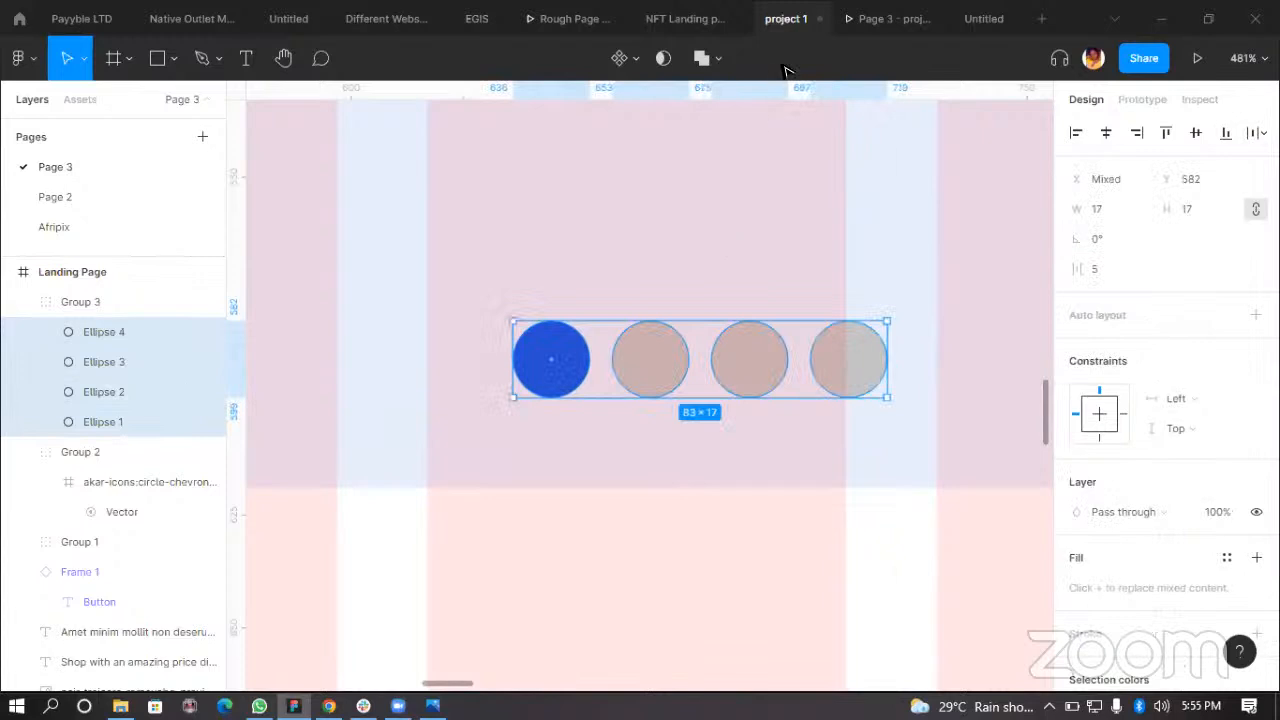
Step: Center the pagination dot group horizontally on the landing page and preview it in the prototype
left_click(57, 297)
left_click(1106, 134)
scroll(758, 246, "down", 1)
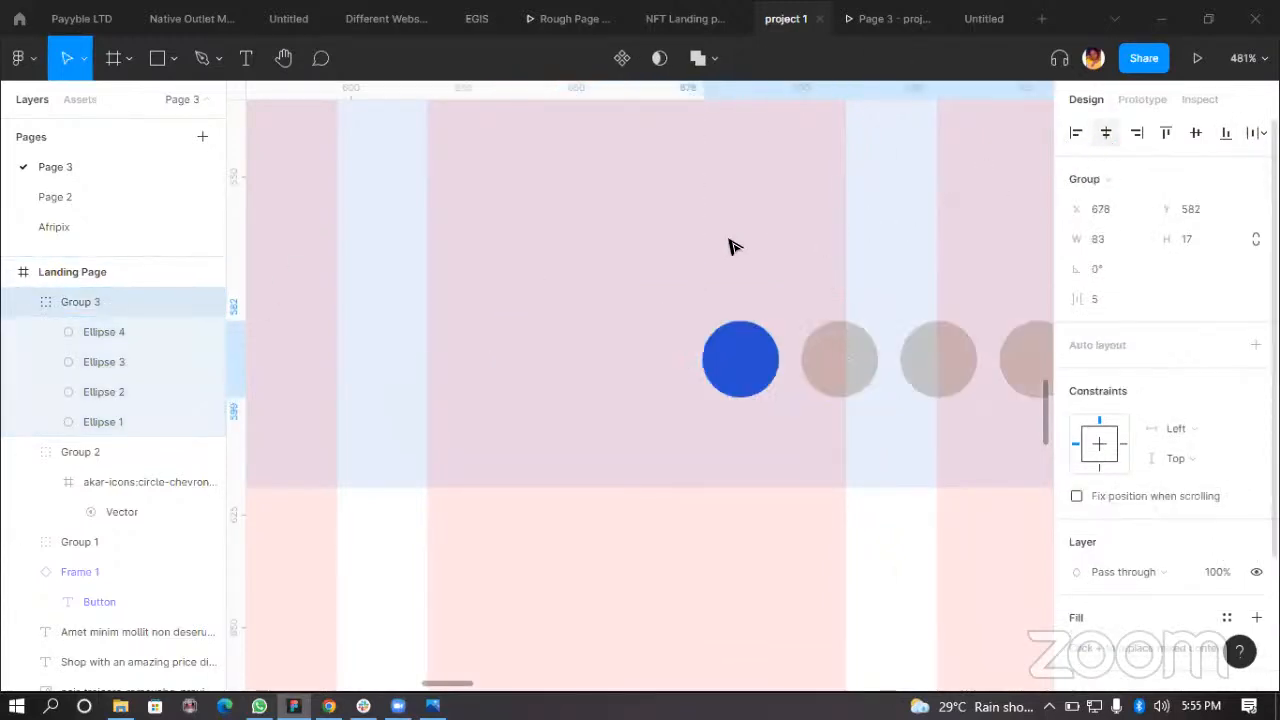
left_click(894, 20)
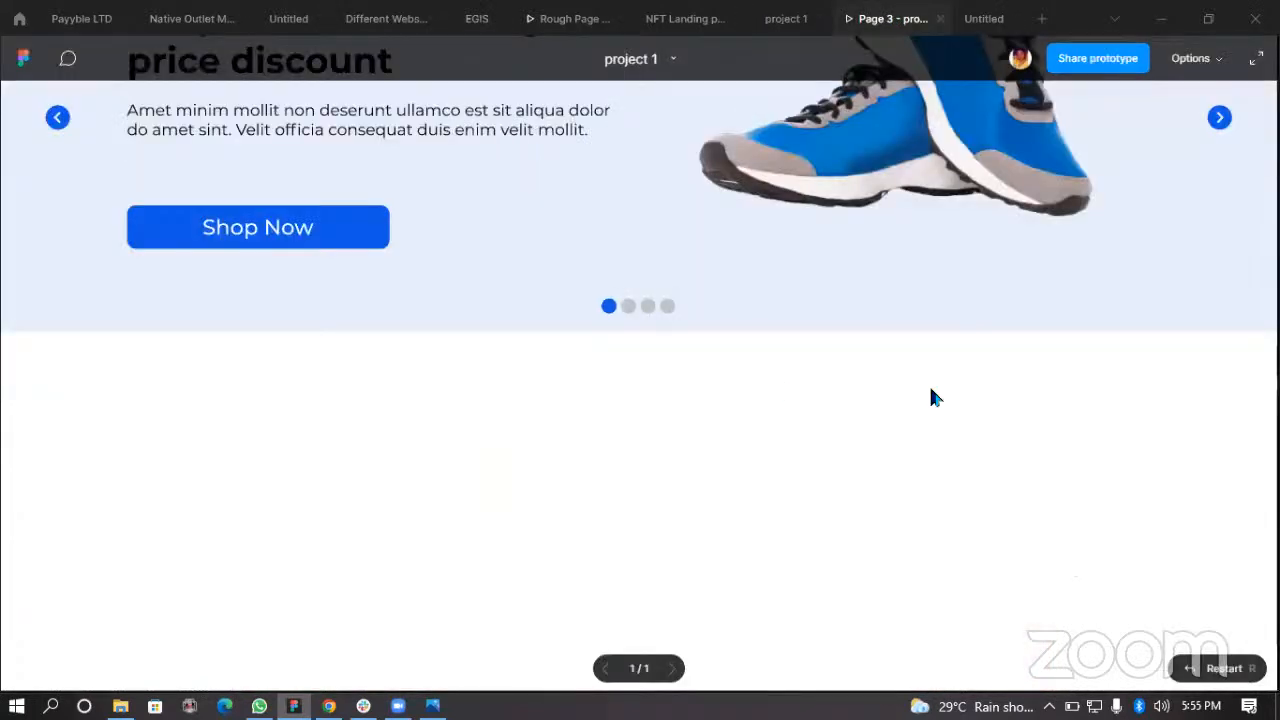
scroll(1085, 360, "up", 3)
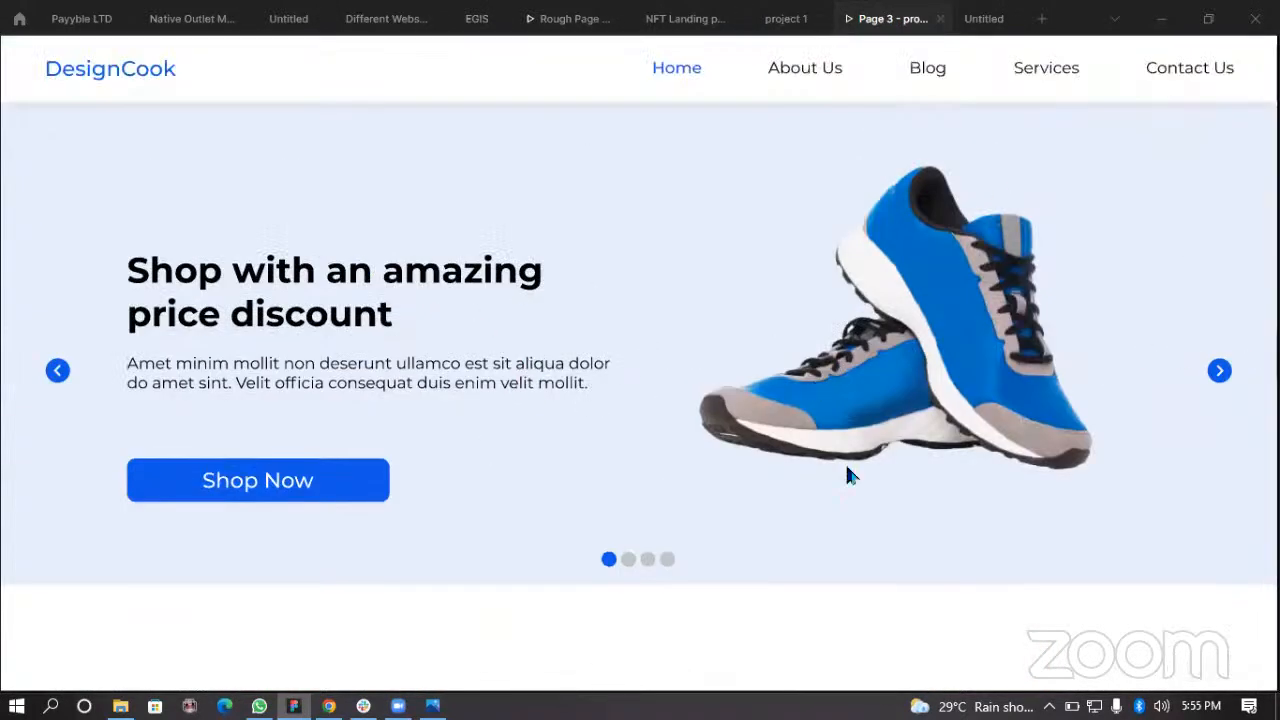
left_click(786, 19)
Step: Resize the shoe image to about 450 × 379 and shift it slightly right and down in the hero
scroll(755, 400, "down", 5)
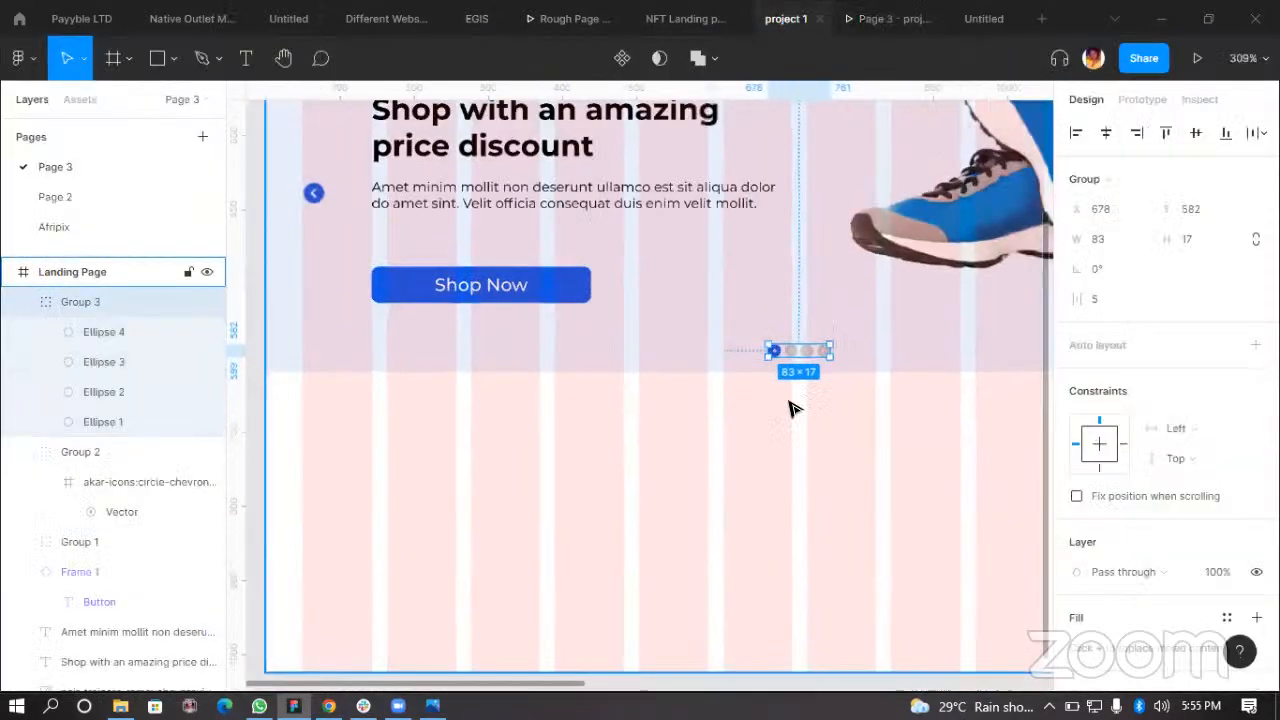
scroll(929, 434, "down", 3)
left_click(862, 300)
scroll(1020, 251, "down", 5)
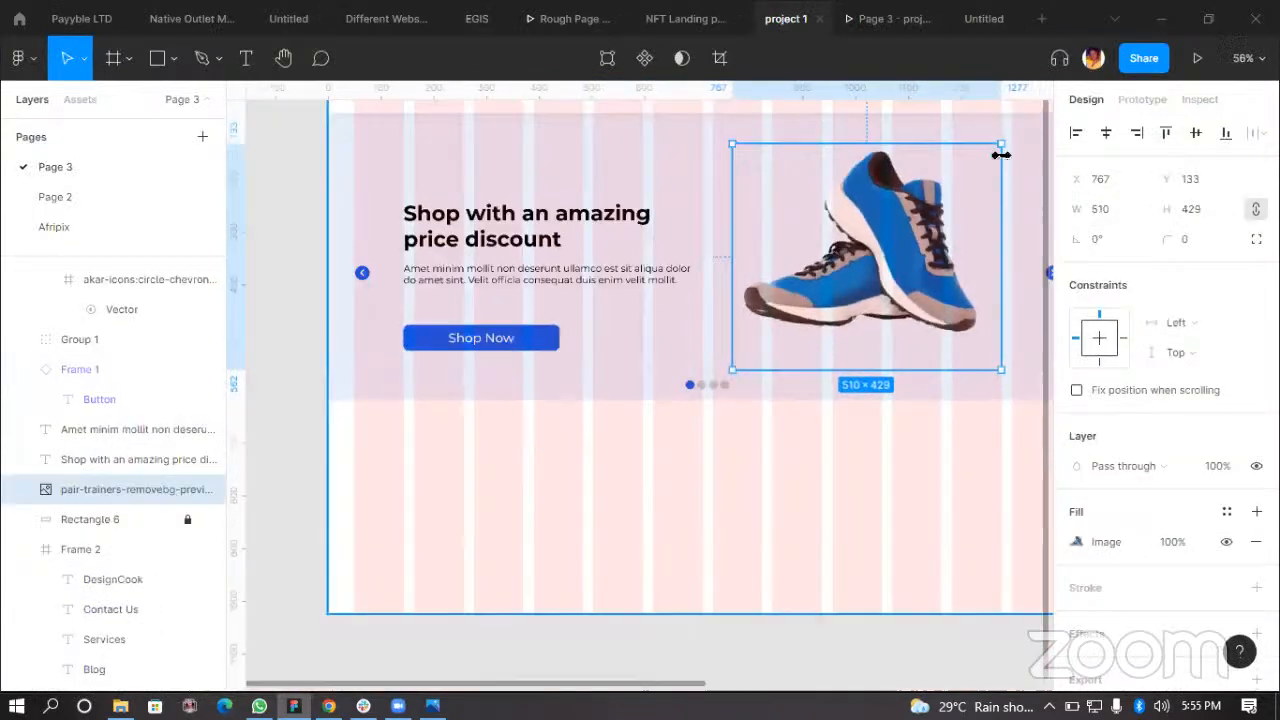
left_click_drag(1001, 146, 970, 172)
left_click_drag(885, 261, 922, 251)
scroll(878, 276, "right", 2)
left_click_drag(726, 267, 726, 283)
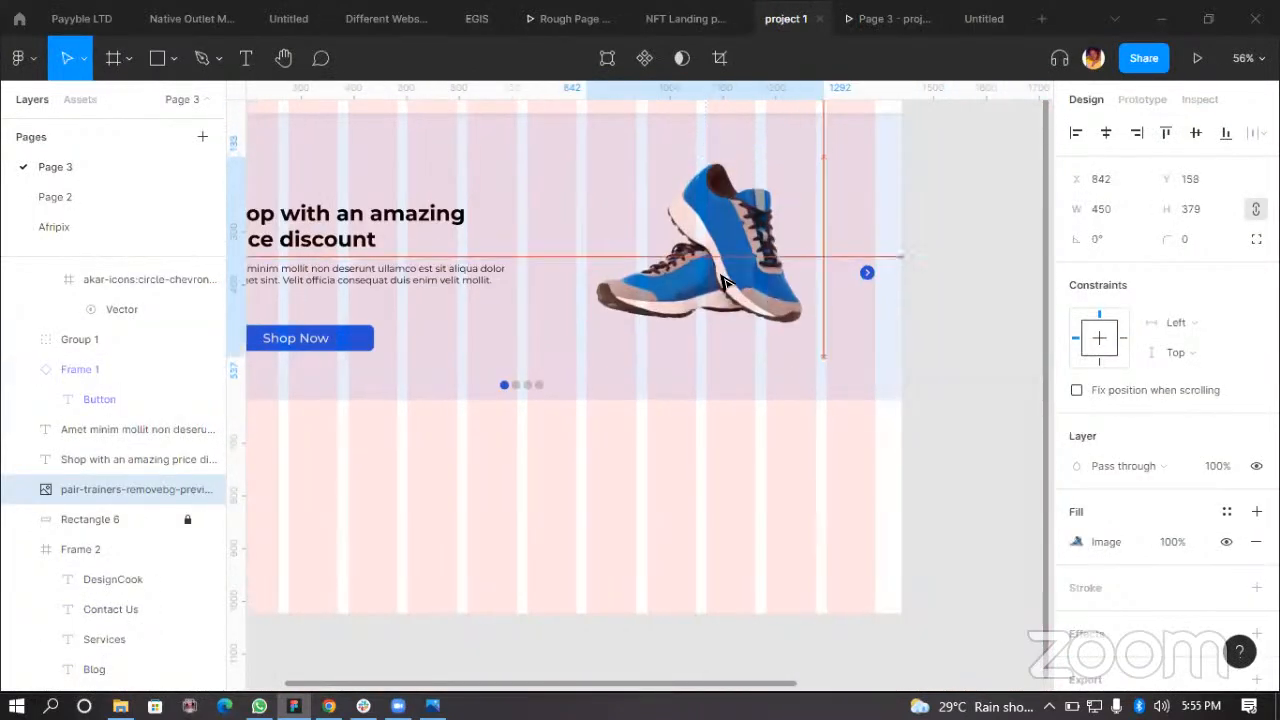
left_click(986, 460)
Step: Inspect the hero heading, paragraph text and Shop Now button on the landing page
scroll(388, 265, "down", 3)
scroll(388, 265, "left", 2)
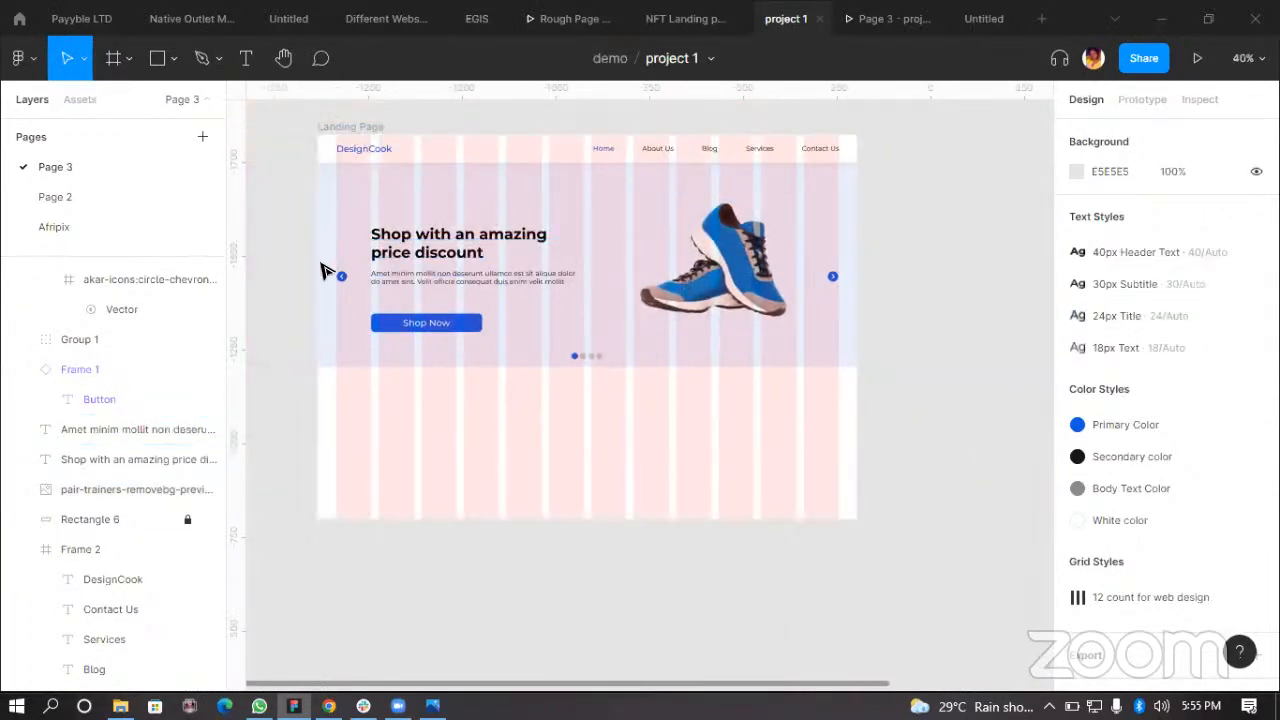
scroll(322, 270, "up", 5)
left_click(505, 215)
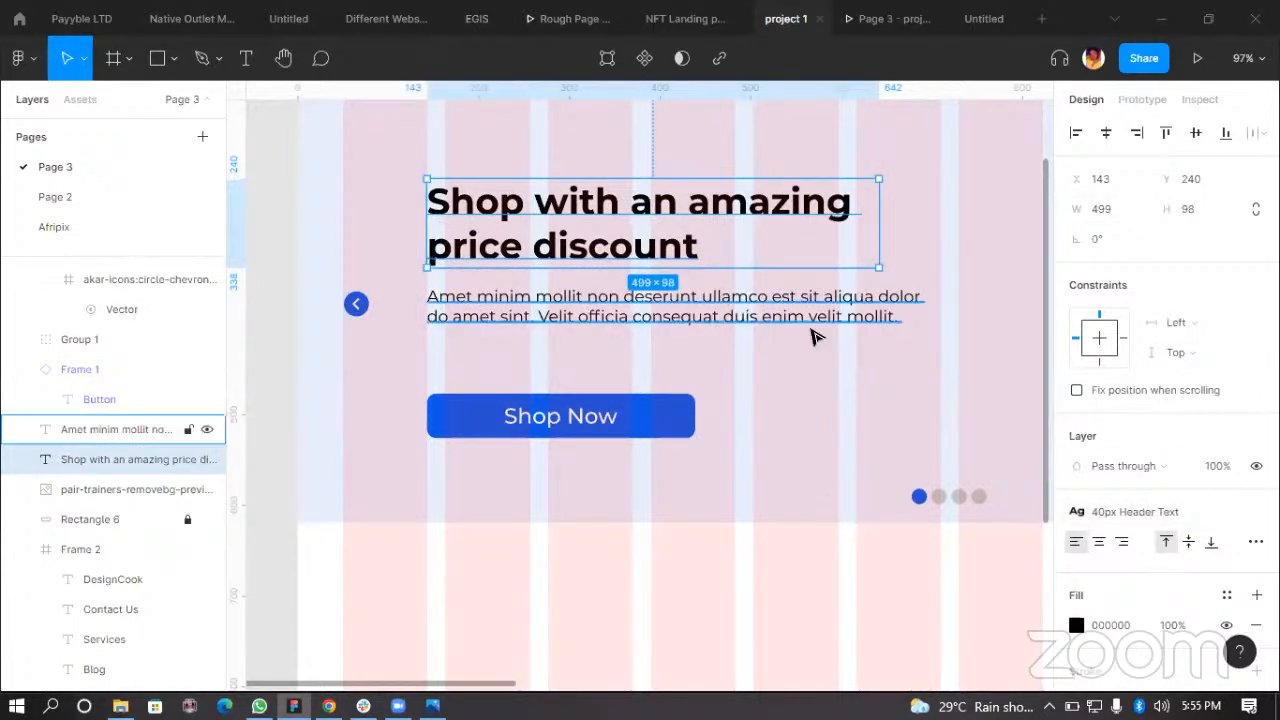
left_click(677, 292)
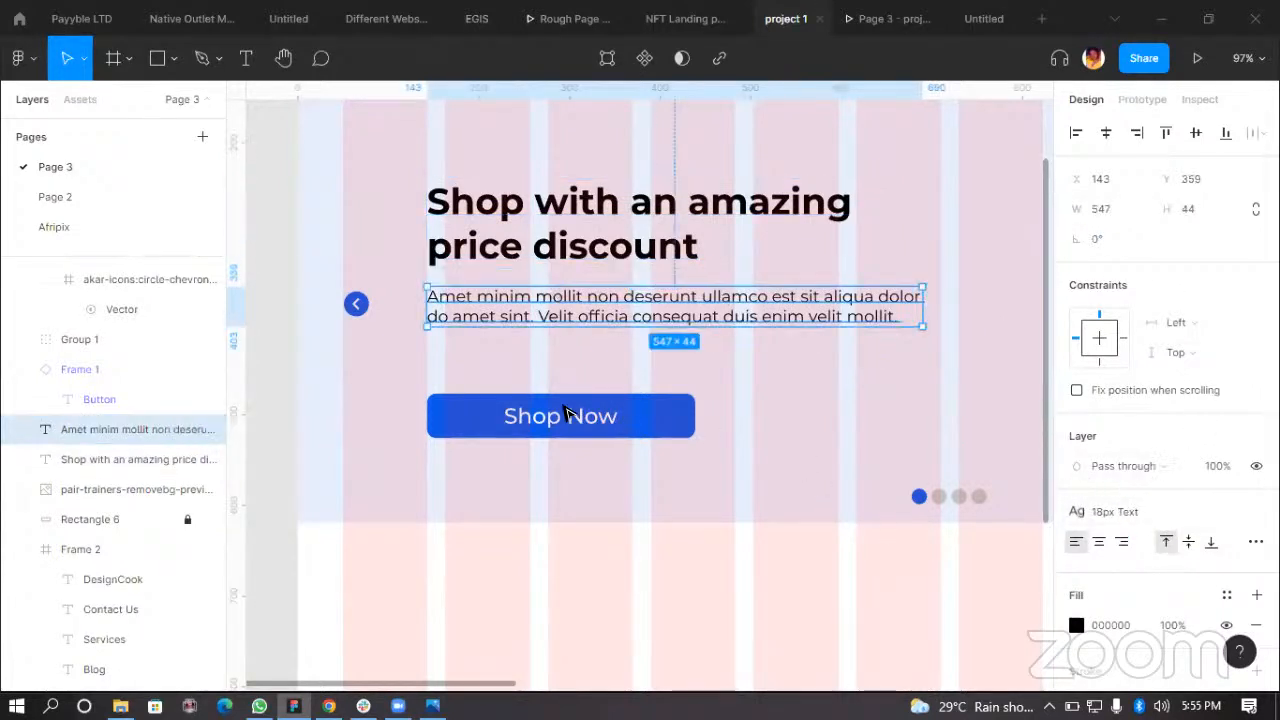
left_click(518, 420)
scroll(780, 406, "down", 3)
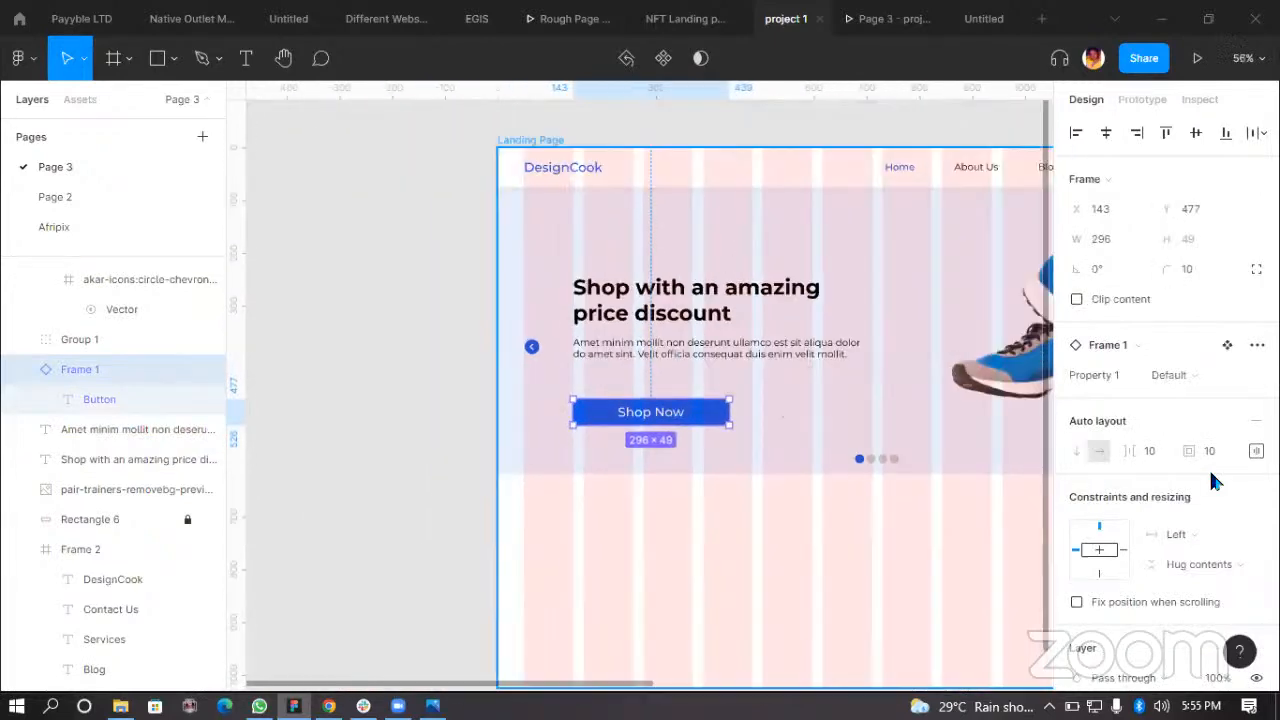
scroll(760, 383, "down", 3)
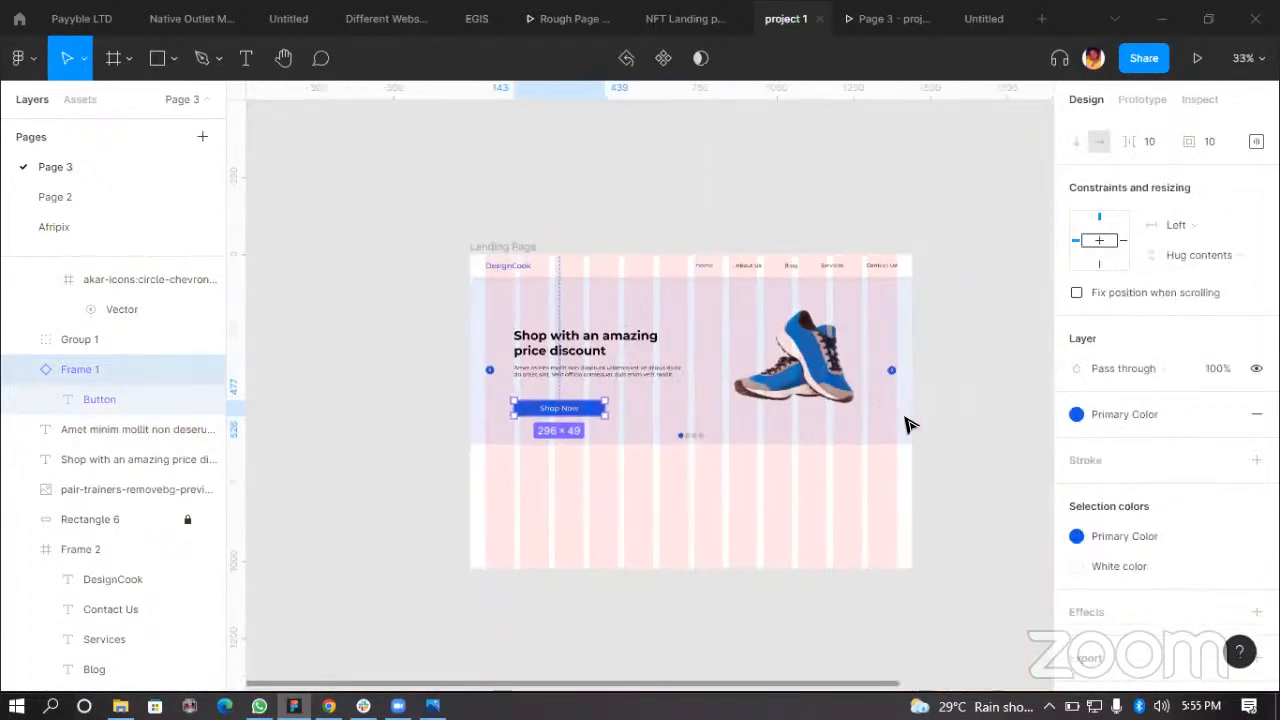
scroll(971, 551, "right", 3)
Step: Add a second variant to the button component
left_click(980, 552)
scroll(993, 543, "up", 1)
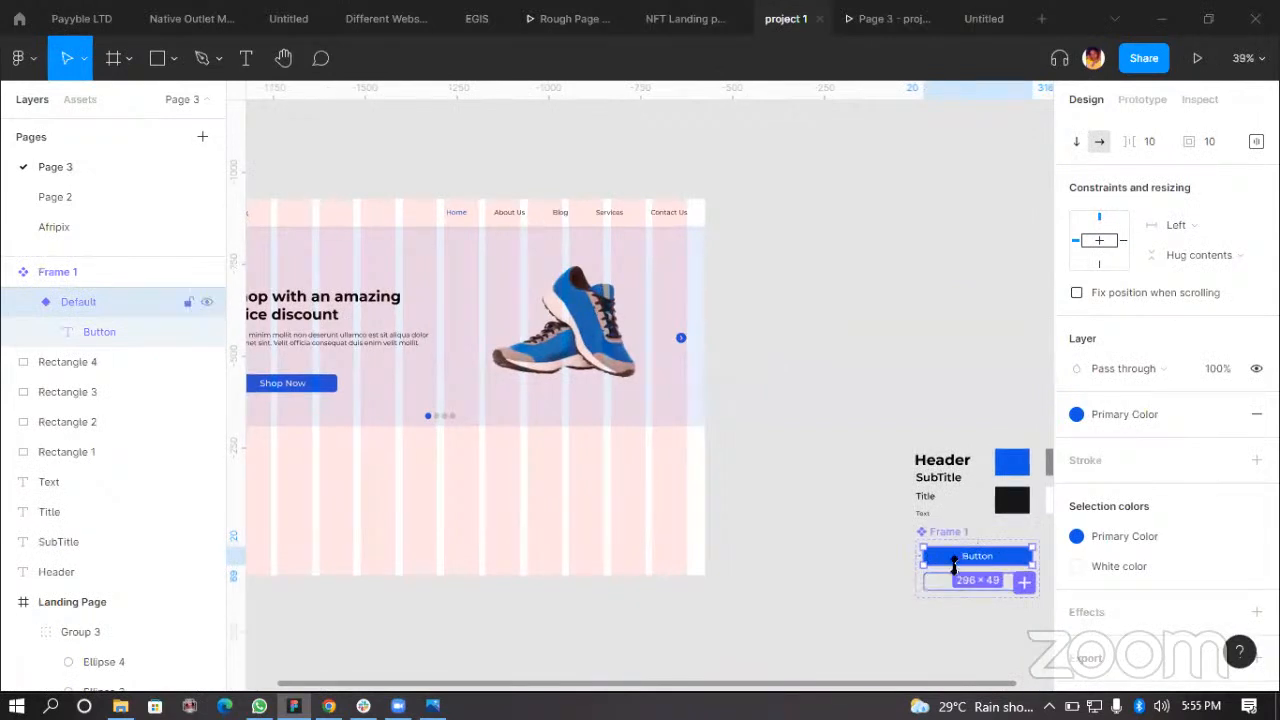
mouse_move(953, 597)
left_mouse_down()
mouse_move(953, 620)
mouse_move(953, 578)
left_mouse_up()
Step: Compare the Shop Now instance with the Default and Secondary button variants of the component
left_click(290, 384)
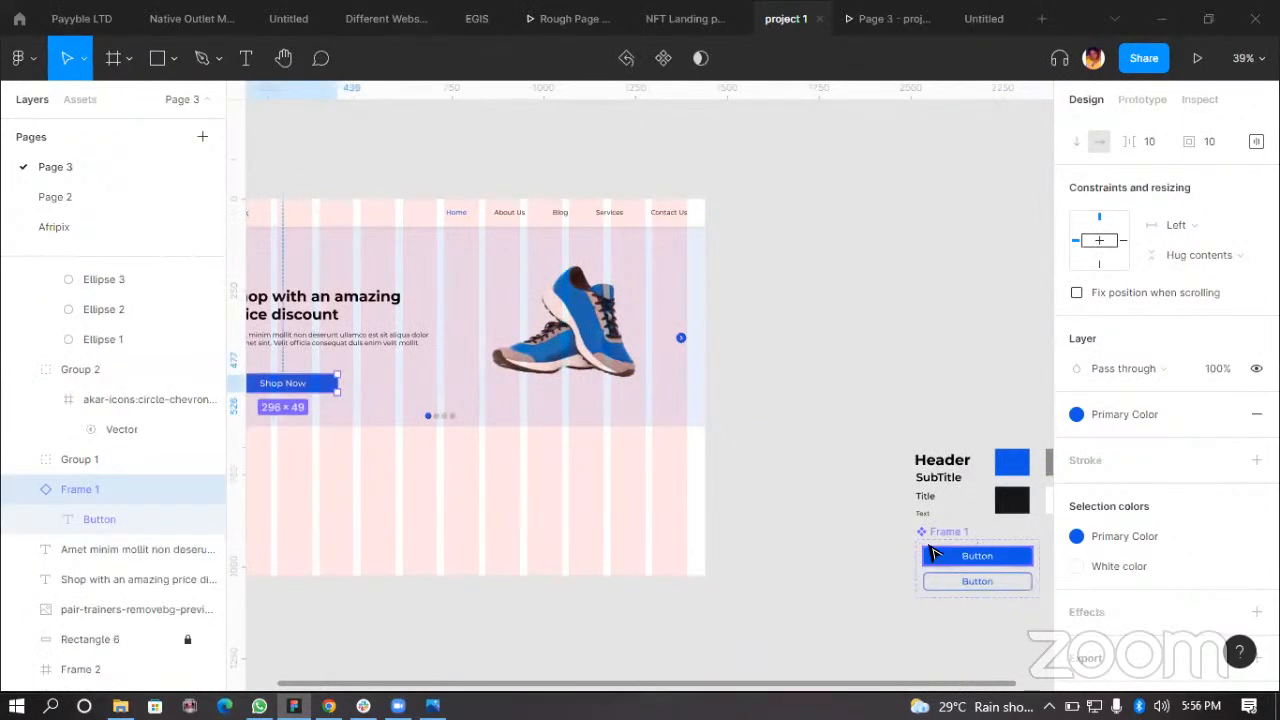
left_click(345, 339)
left_click(956, 552)
left_click_drag(435, 466, 505, 384)
scroll(505, 384, "up", 6)
left_click(594, 376)
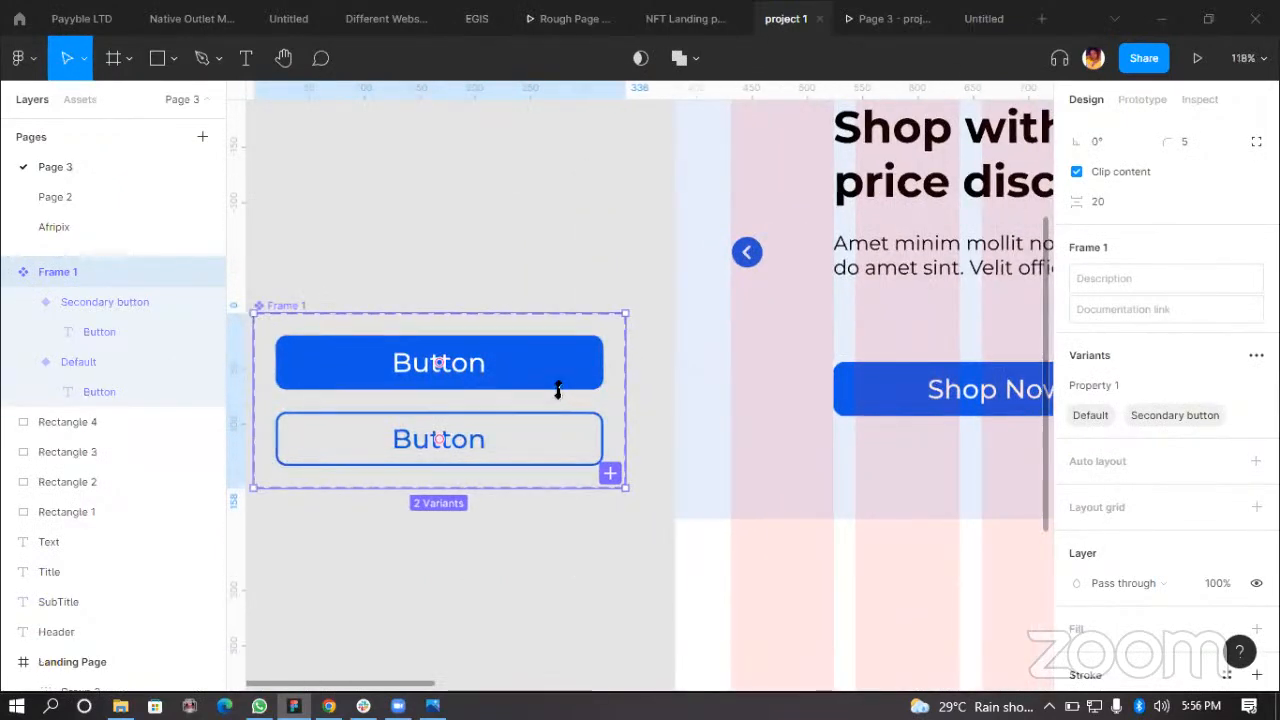
left_click_drag(554, 460, 554, 389)
left_click(446, 523)
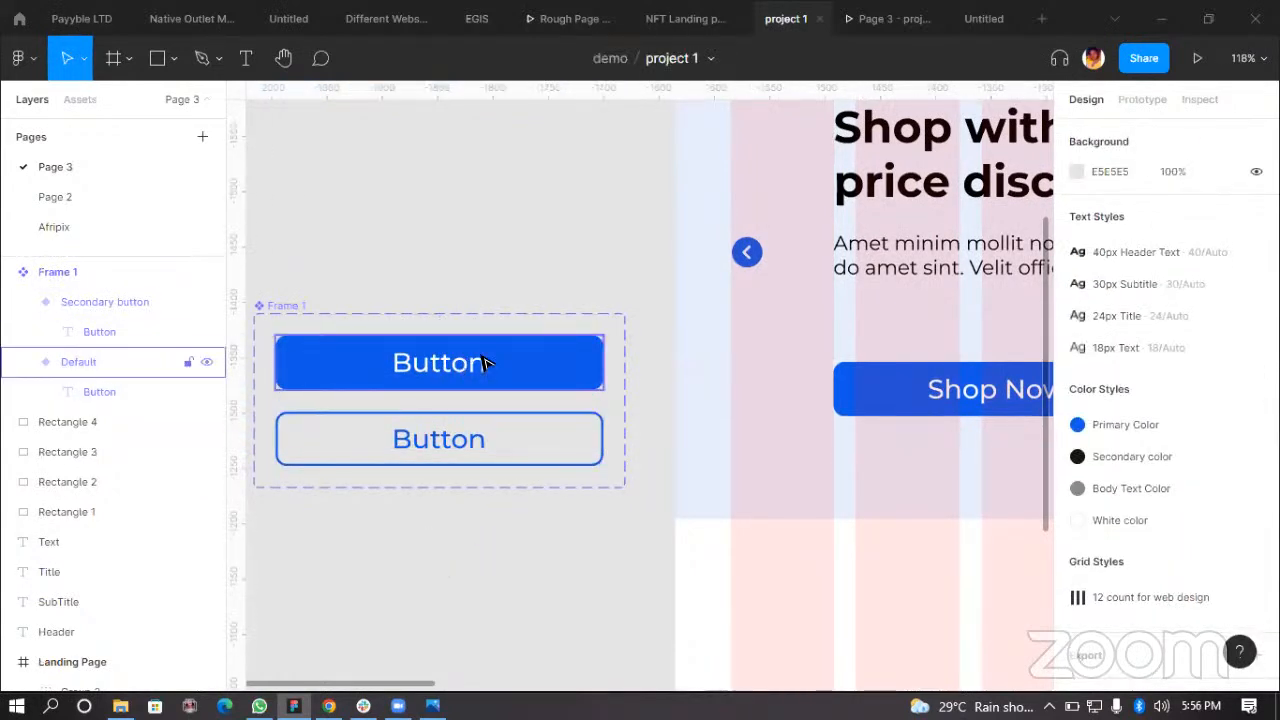
Step: Try the Secondary color fill on the Default button variant and switch it back to Primary Color
left_click(482, 362)
left_click(478, 363)
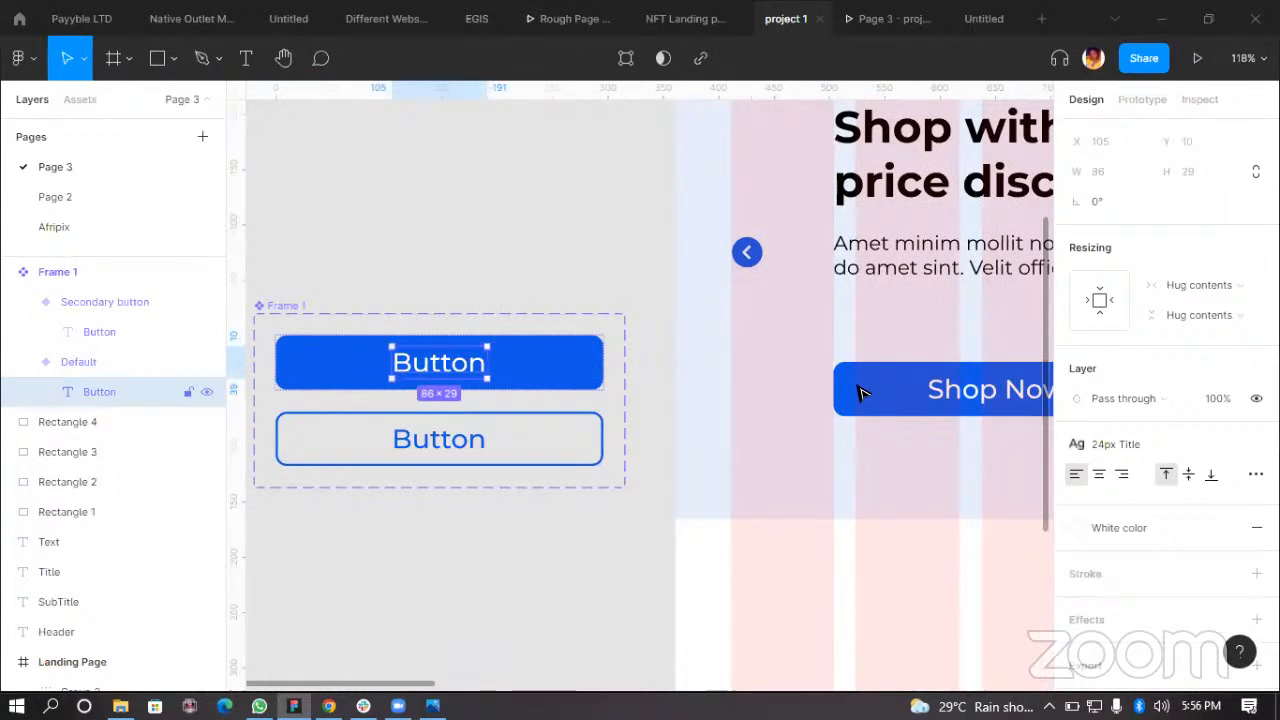
left_click(585, 365)
scroll(1193, 550, "down", 4)
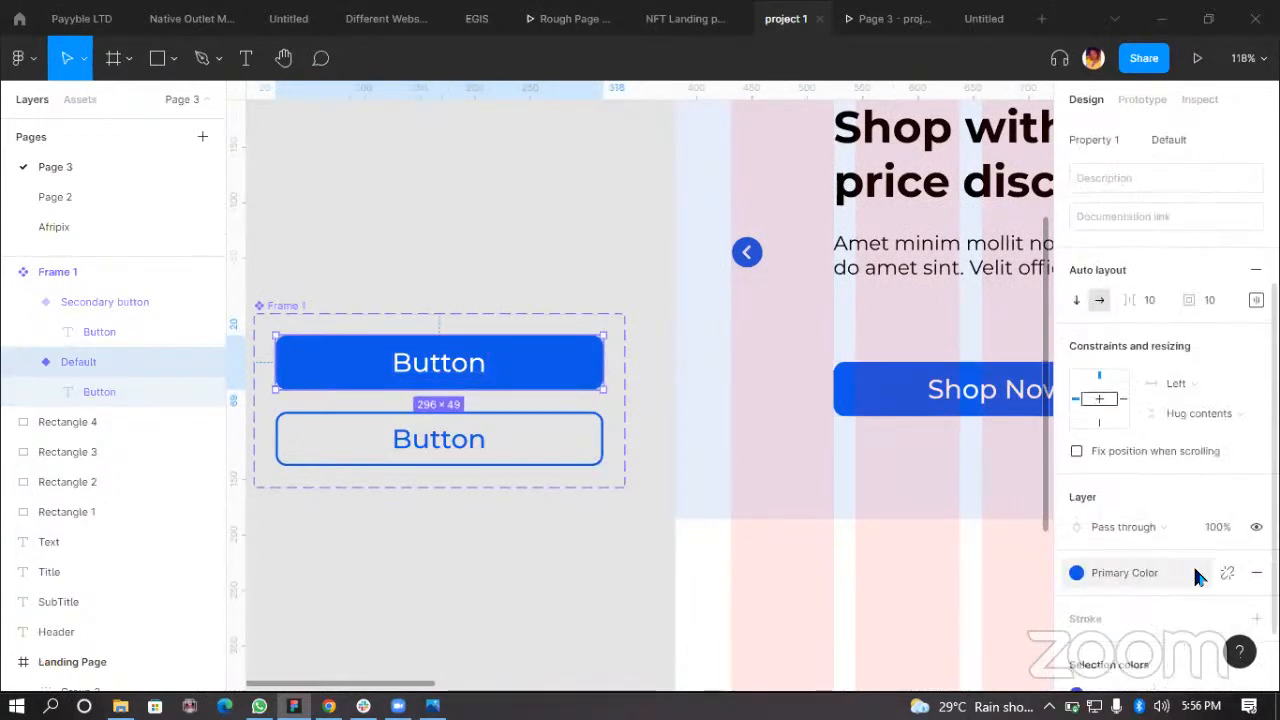
left_click(1195, 568)
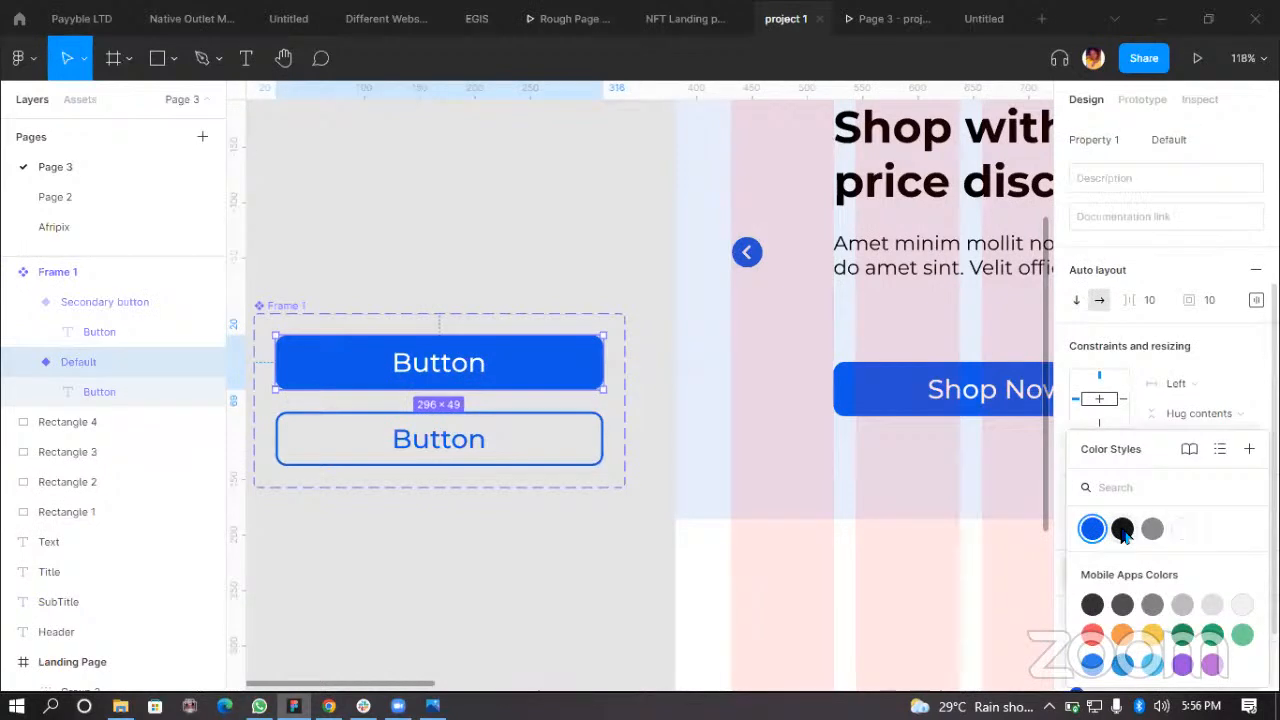
left_click(1122, 530)
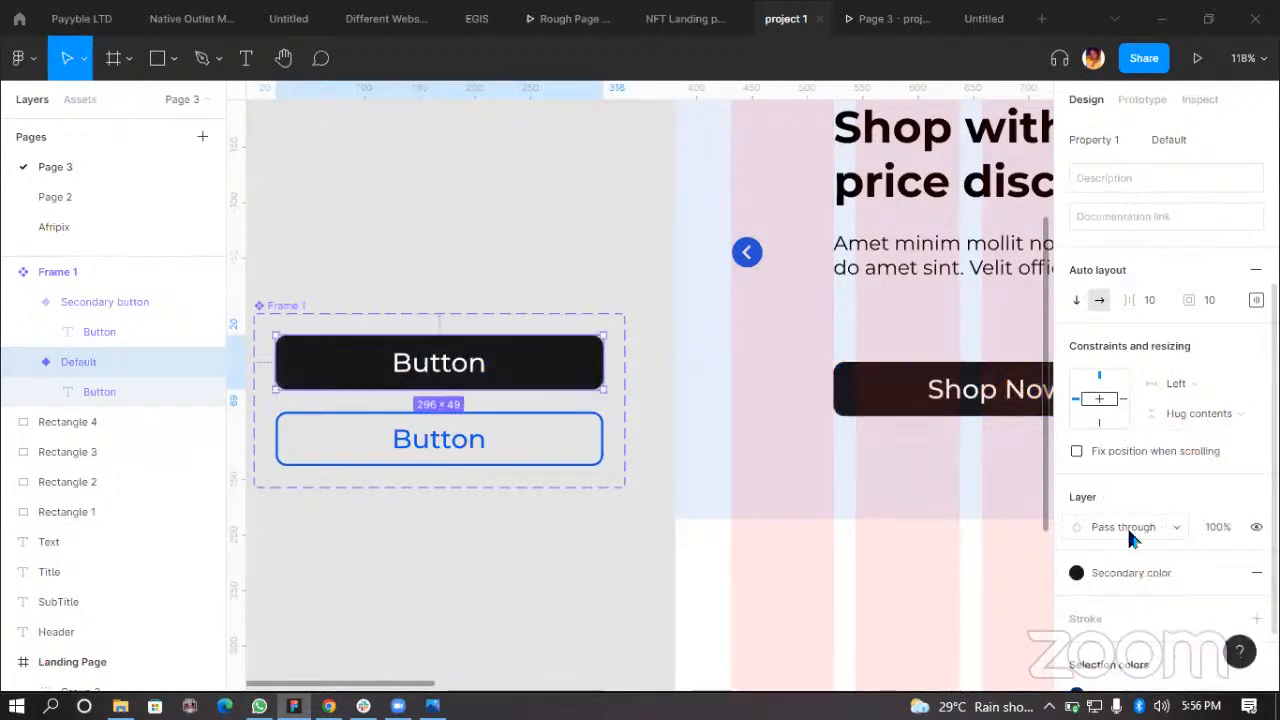
left_click(1115, 578)
left_click(1089, 529)
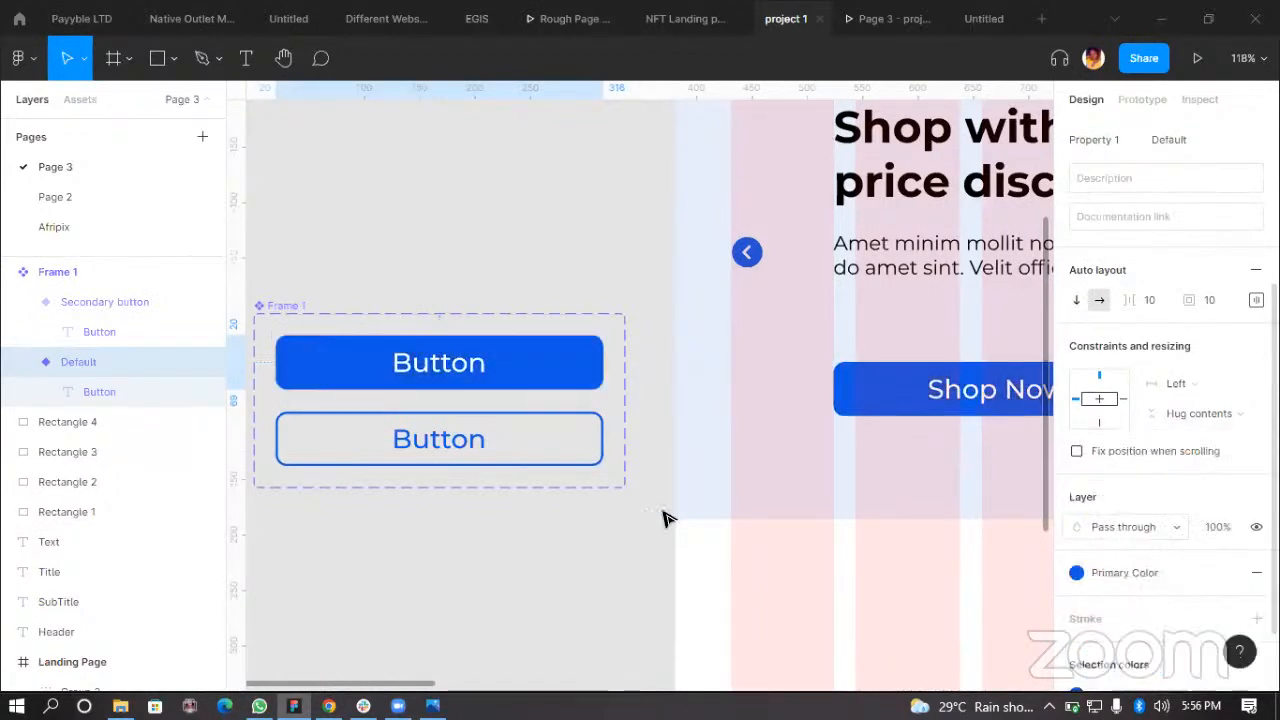
left_click(583, 507)
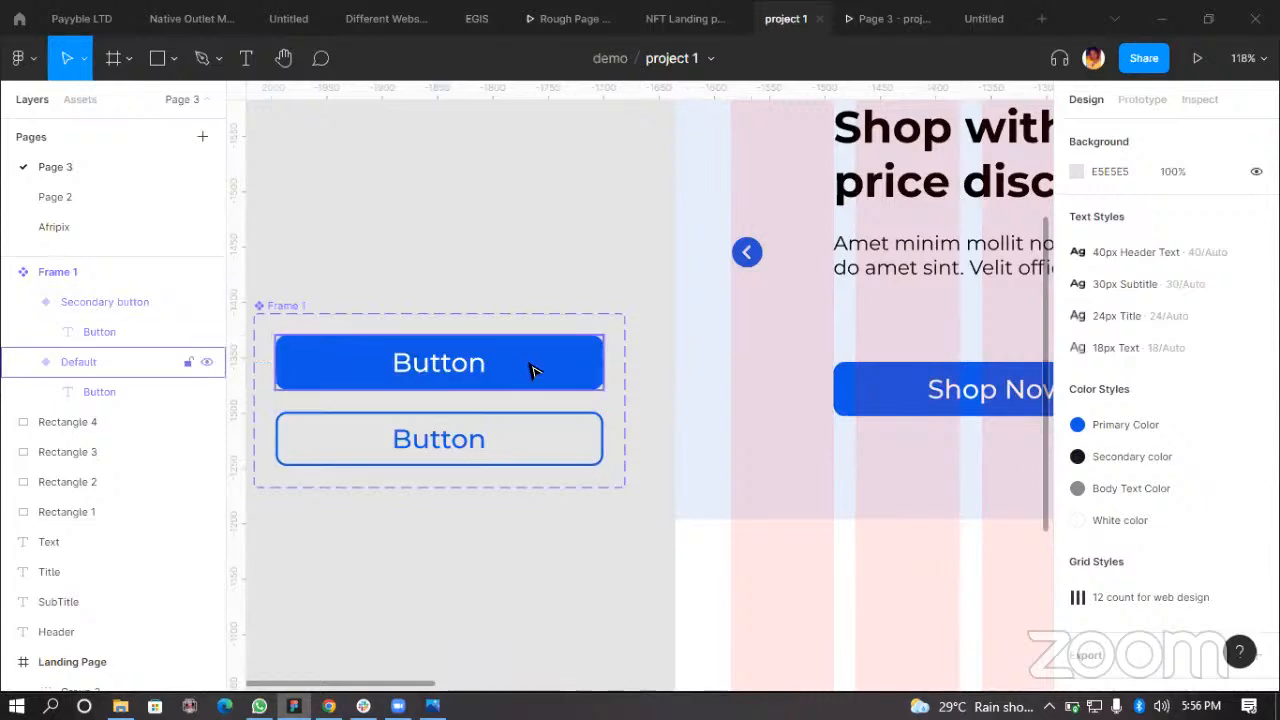
Step: Try Body Text Color on the Default button variant and restore Primary Color
scroll(1151, 541, "down", 4)
left_click(1121, 600)
left_click(935, 527)
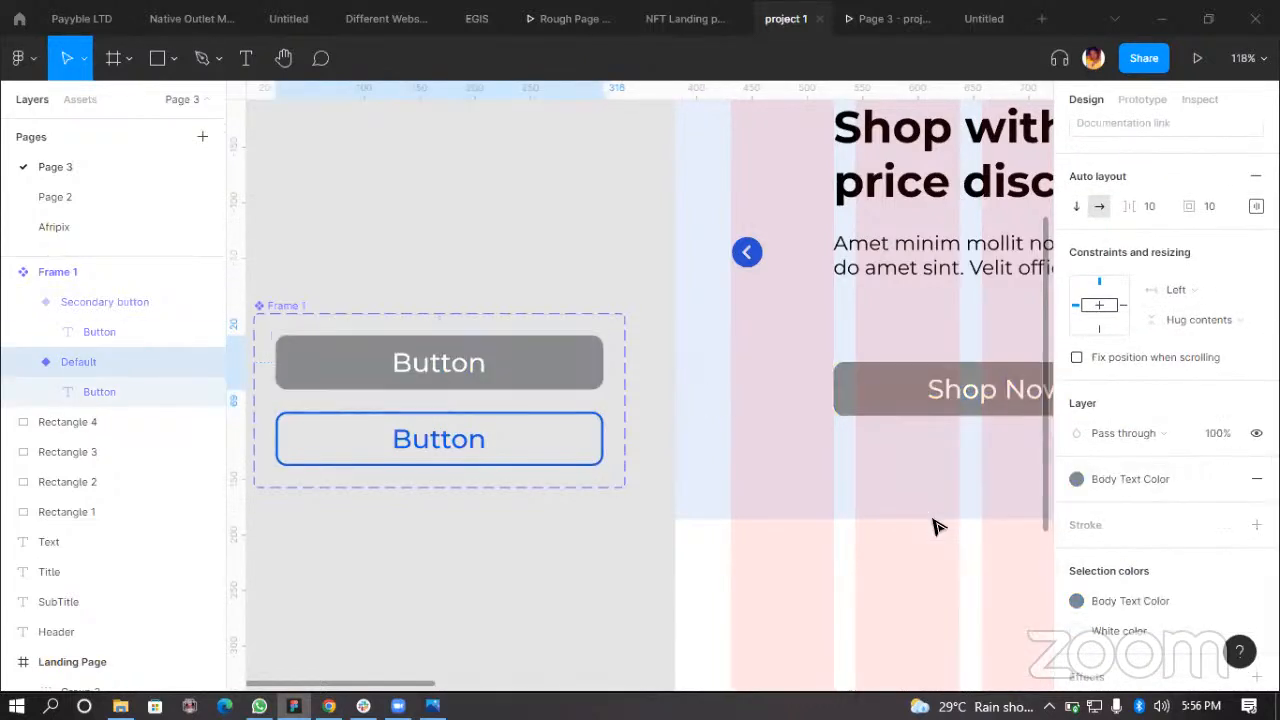
left_click(1111, 600)
left_click(876, 518)
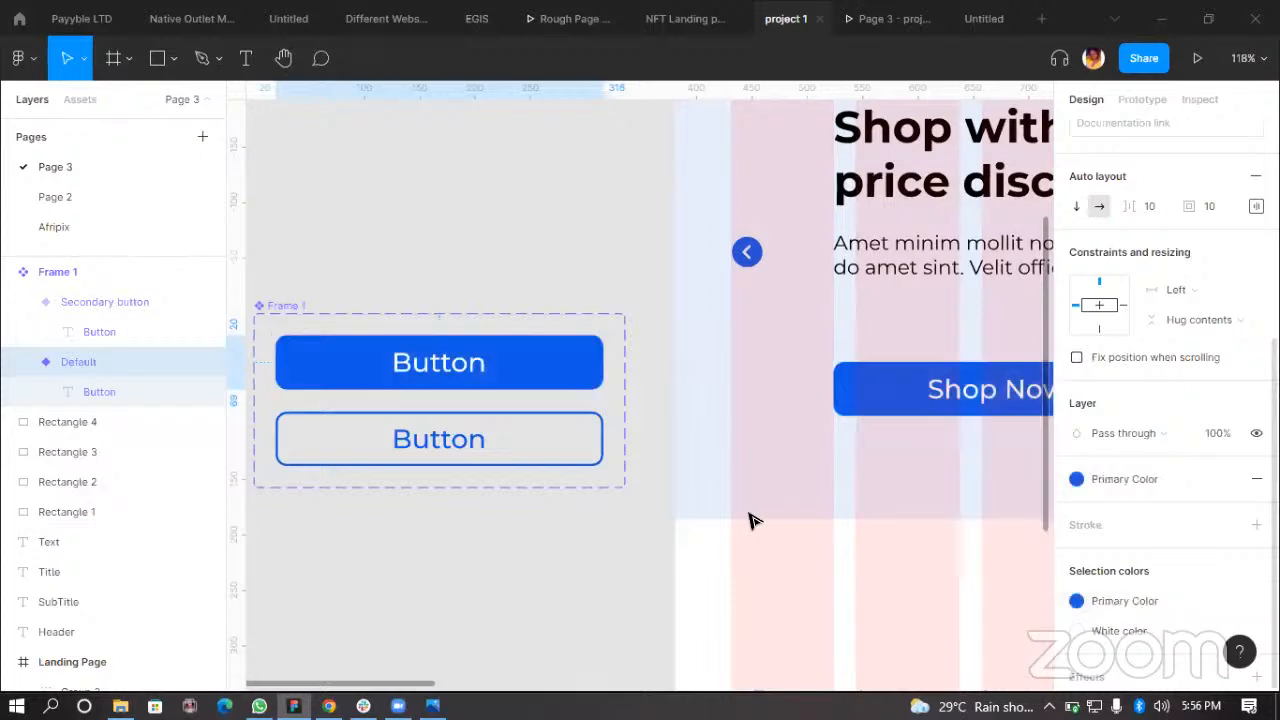
left_click(506, 509)
Step: Move the button component set slightly up and left beside the landing page
left_click(280, 305)
left_click_drag(523, 354, 540, 334)
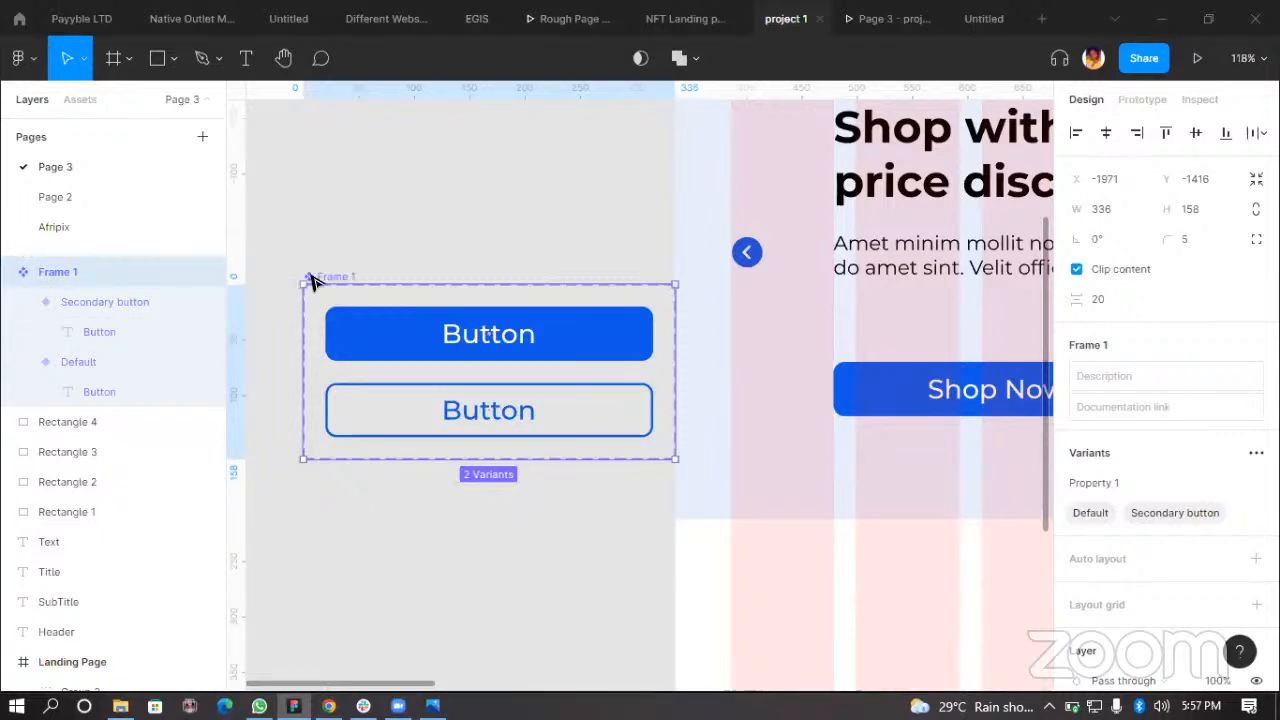
left_click_drag(389, 297, 346, 291)
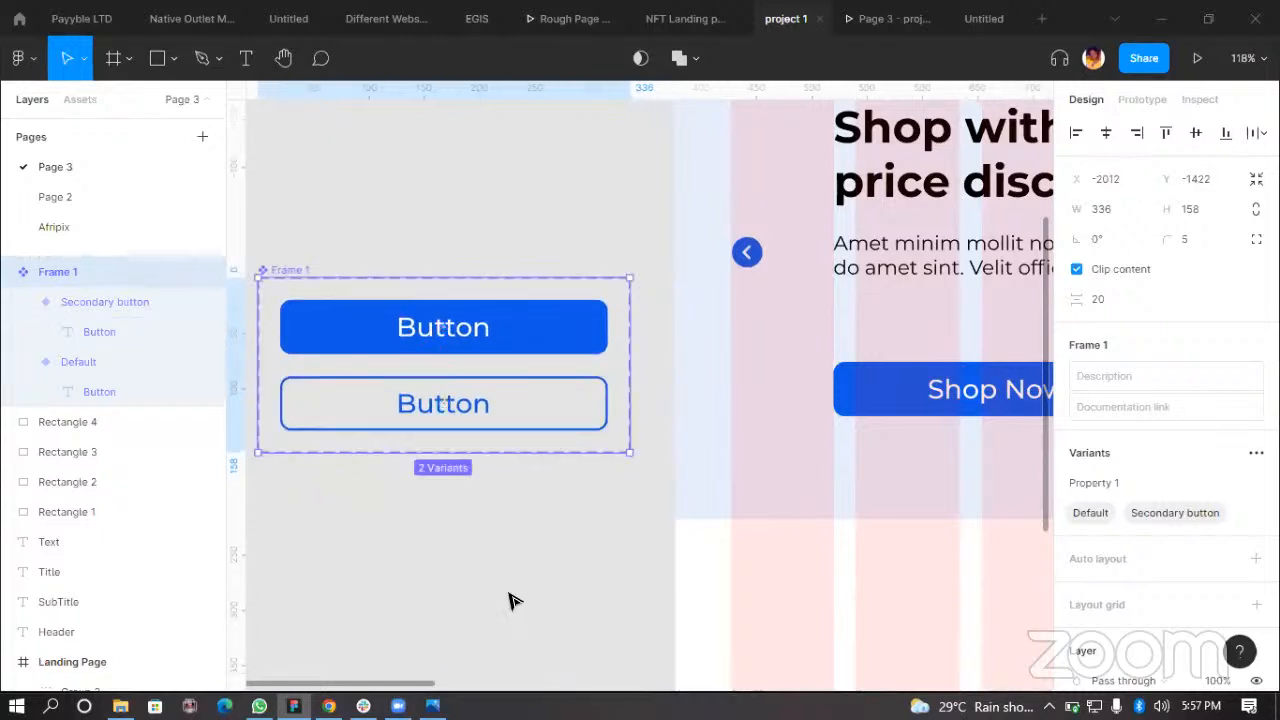
left_click(615, 595)
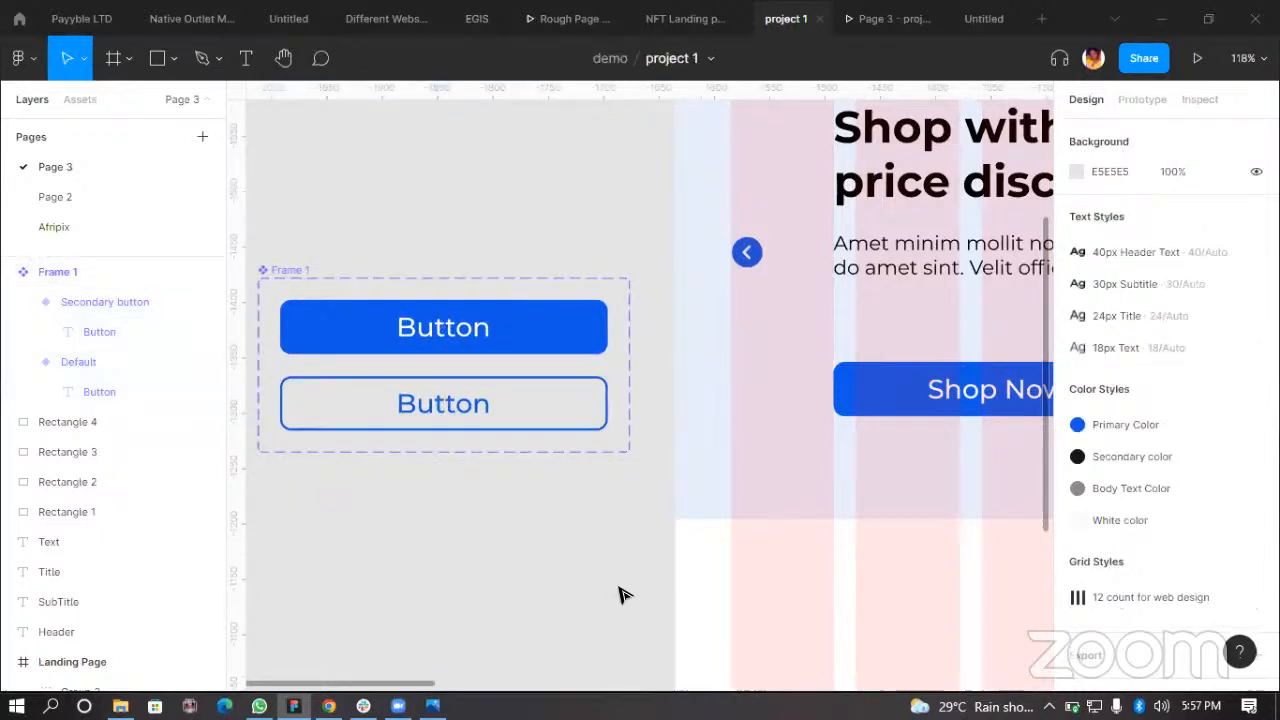
Step: Try recoloring the Shop Now instance with Secondary color, then restore its Primary Color
left_click(900, 376)
scroll(1203, 598, "down", 3)
left_click(1145, 558)
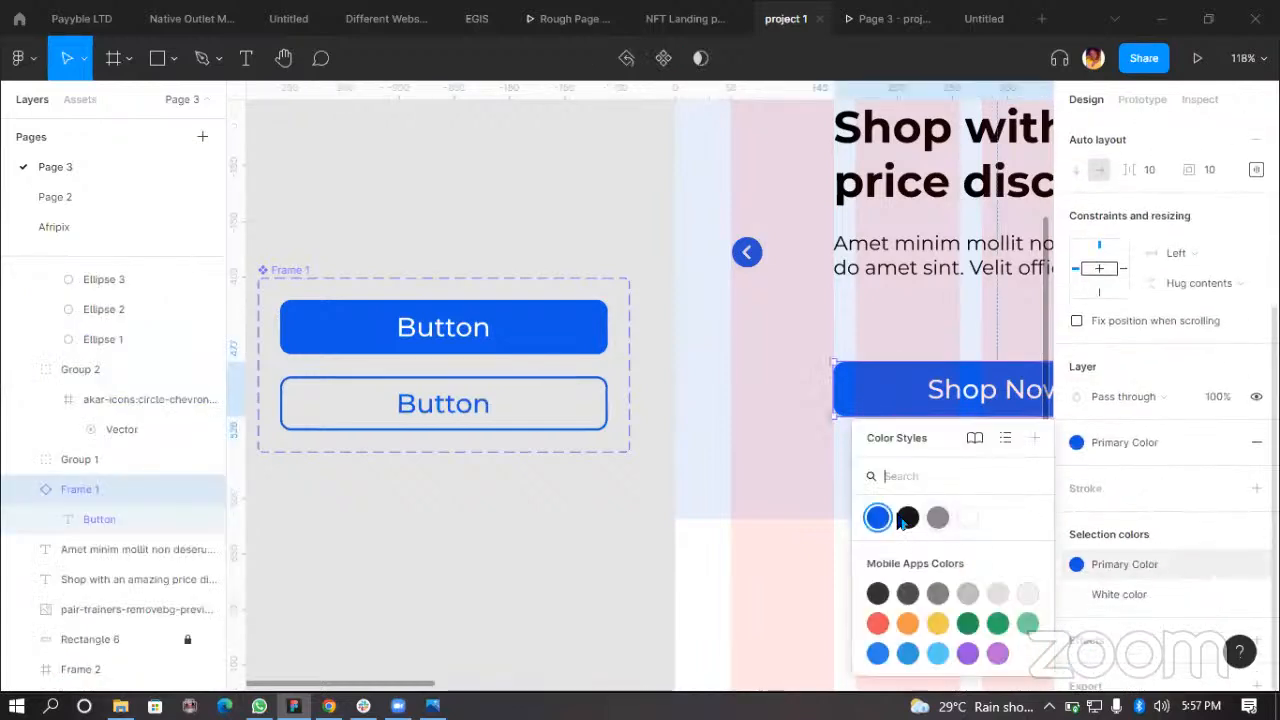
left_click(906, 520)
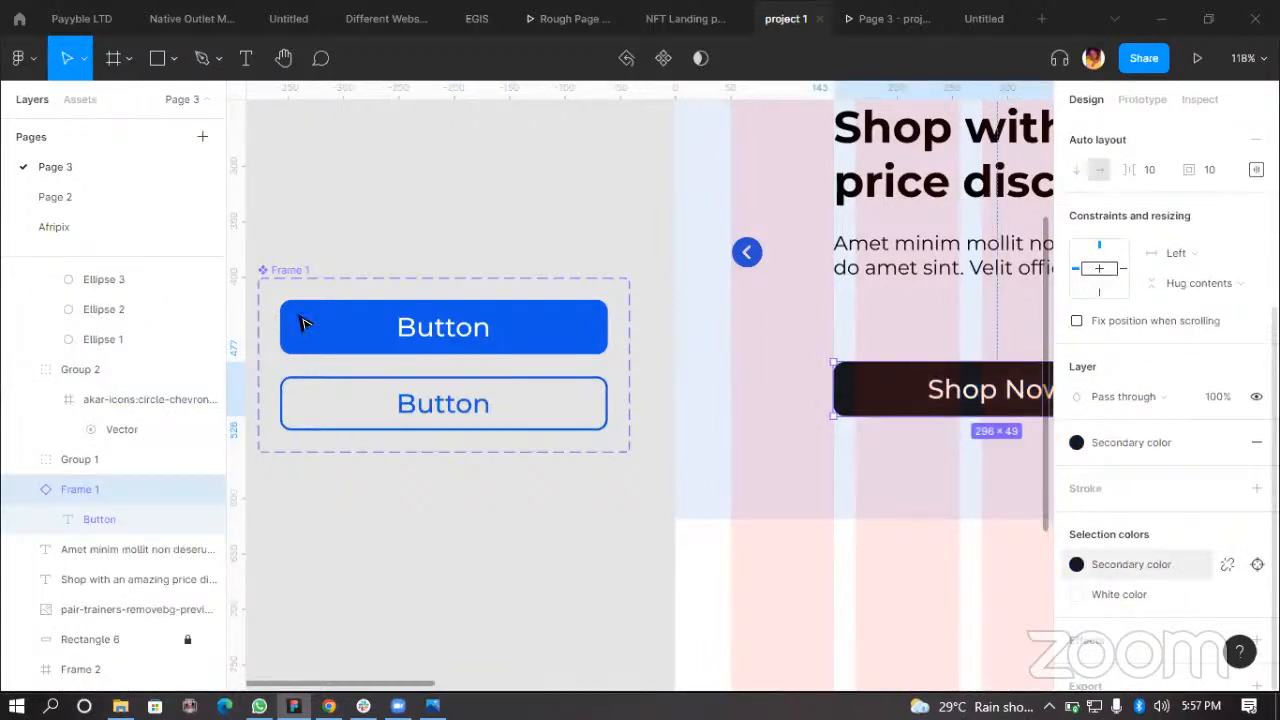
left_click(335, 325)
mouse_move(360, 374)
left_mouse_down()
mouse_move(357, 346)
mouse_move(357, 400)
mouse_move(357, 358)
mouse_move(360, 380)
left_mouse_up()
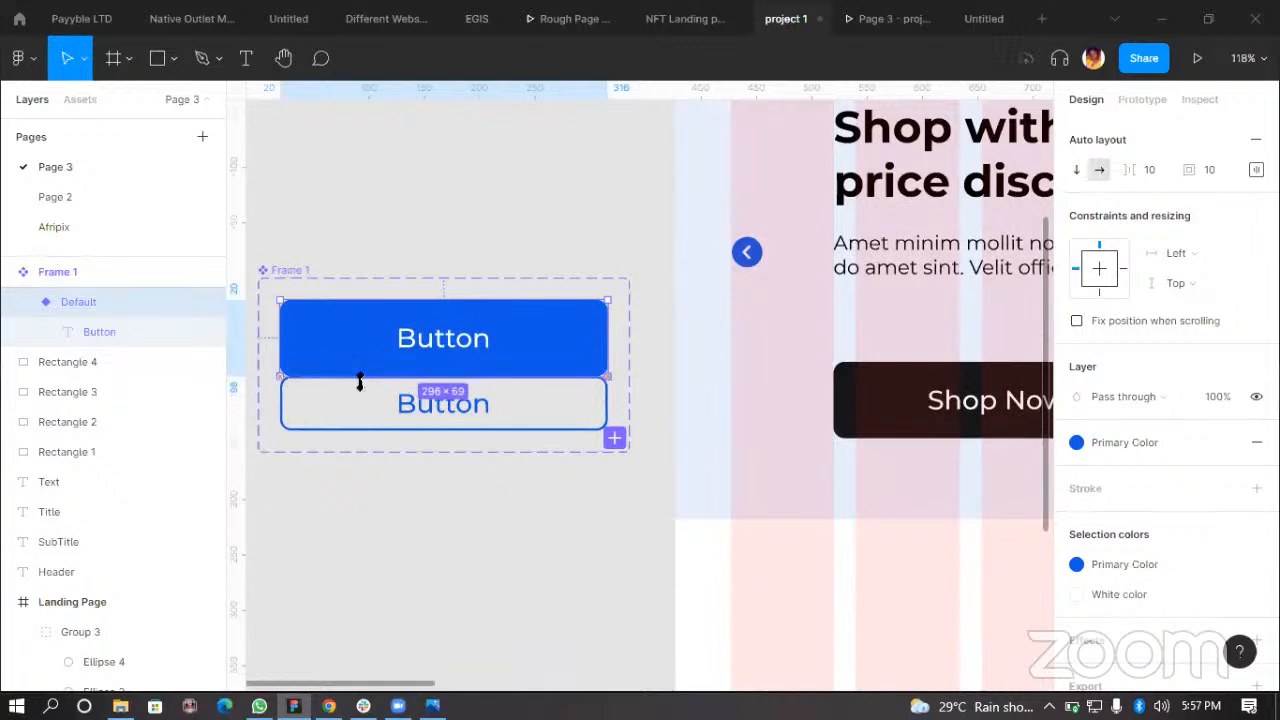
double_click(361, 381)
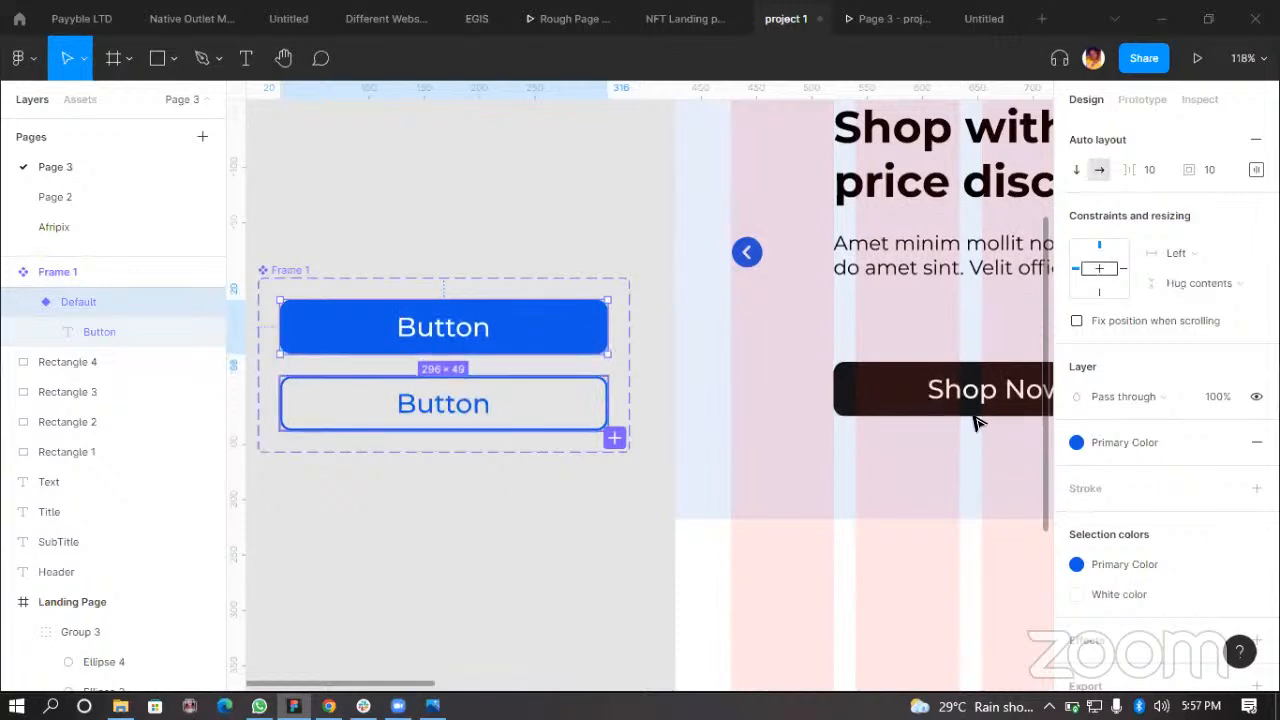
left_click(915, 399)
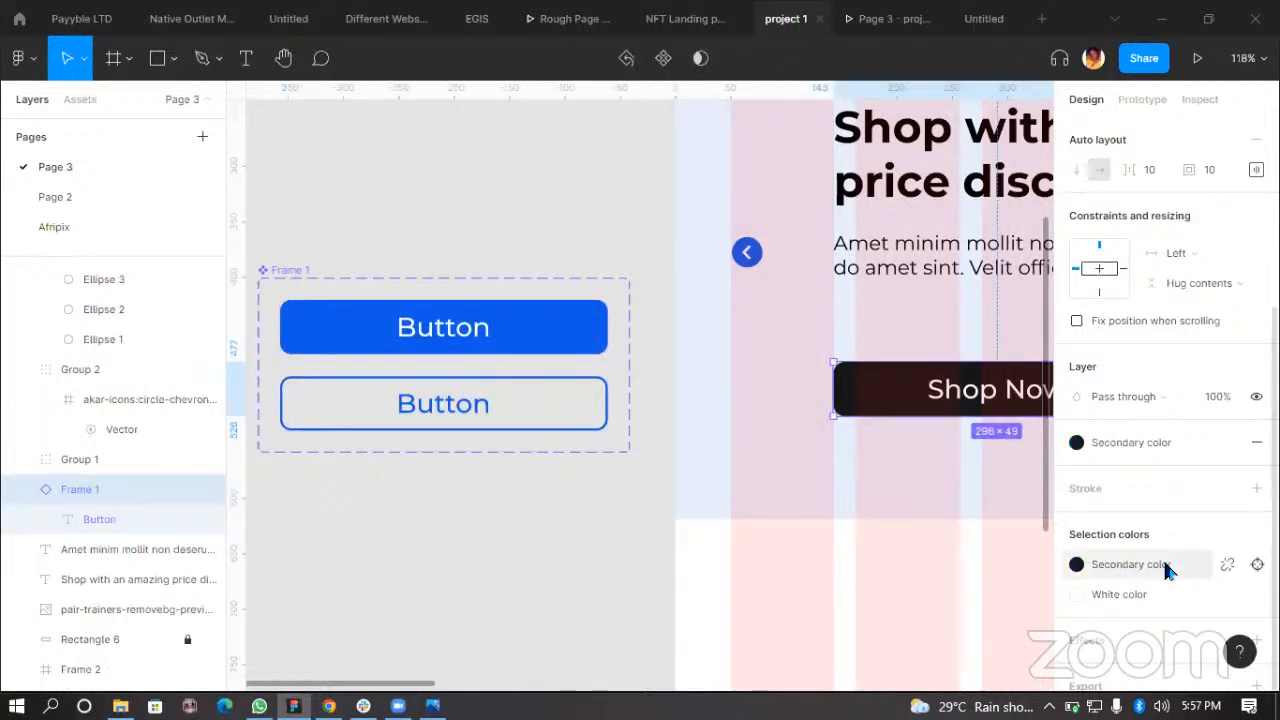
left_click(1130, 564)
left_click(878, 517)
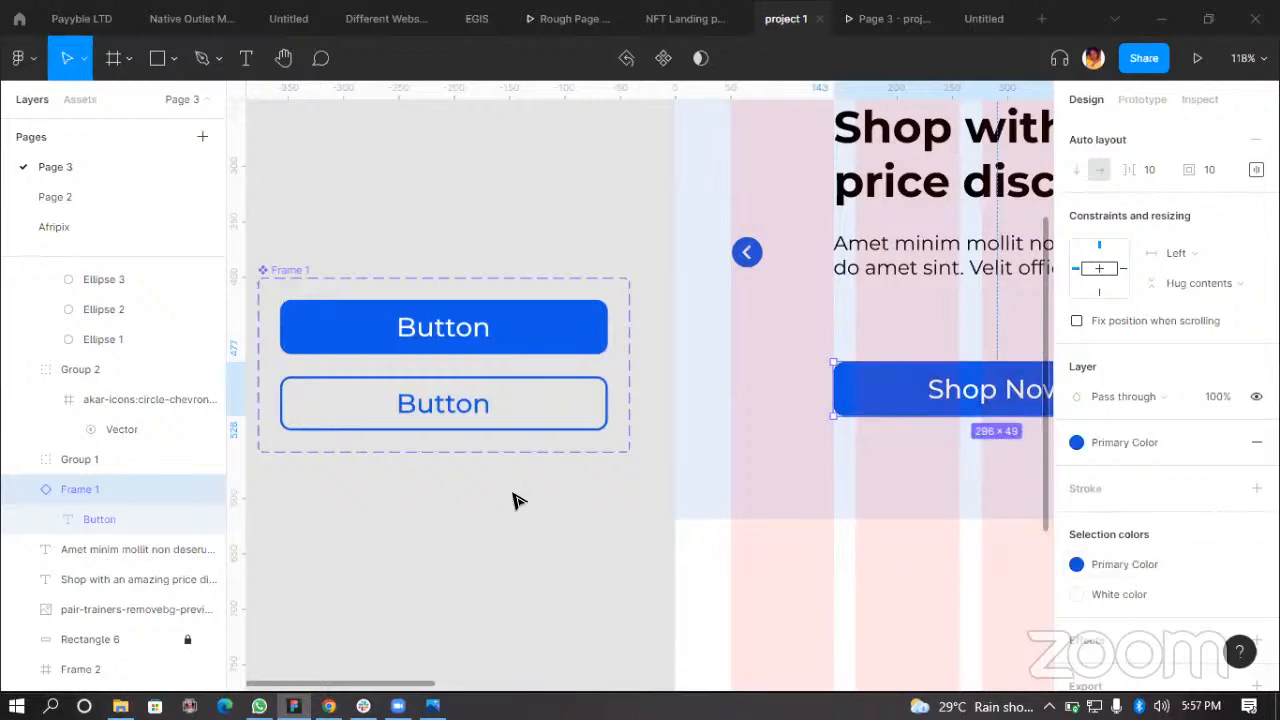
left_click(560, 520)
Step: Hide the 12 count for web design layout grid on the Landing Page frame
scroll(610, 528, "down", 5)
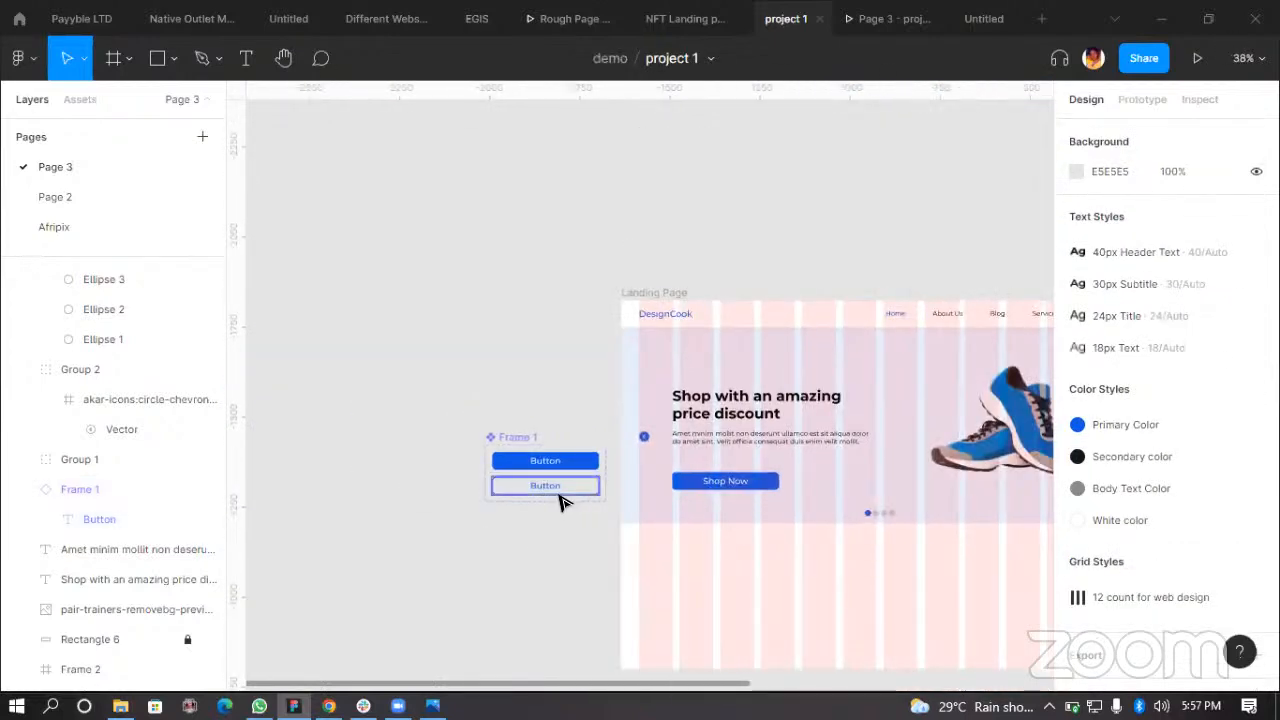
scroll(675, 511, "right", 3)
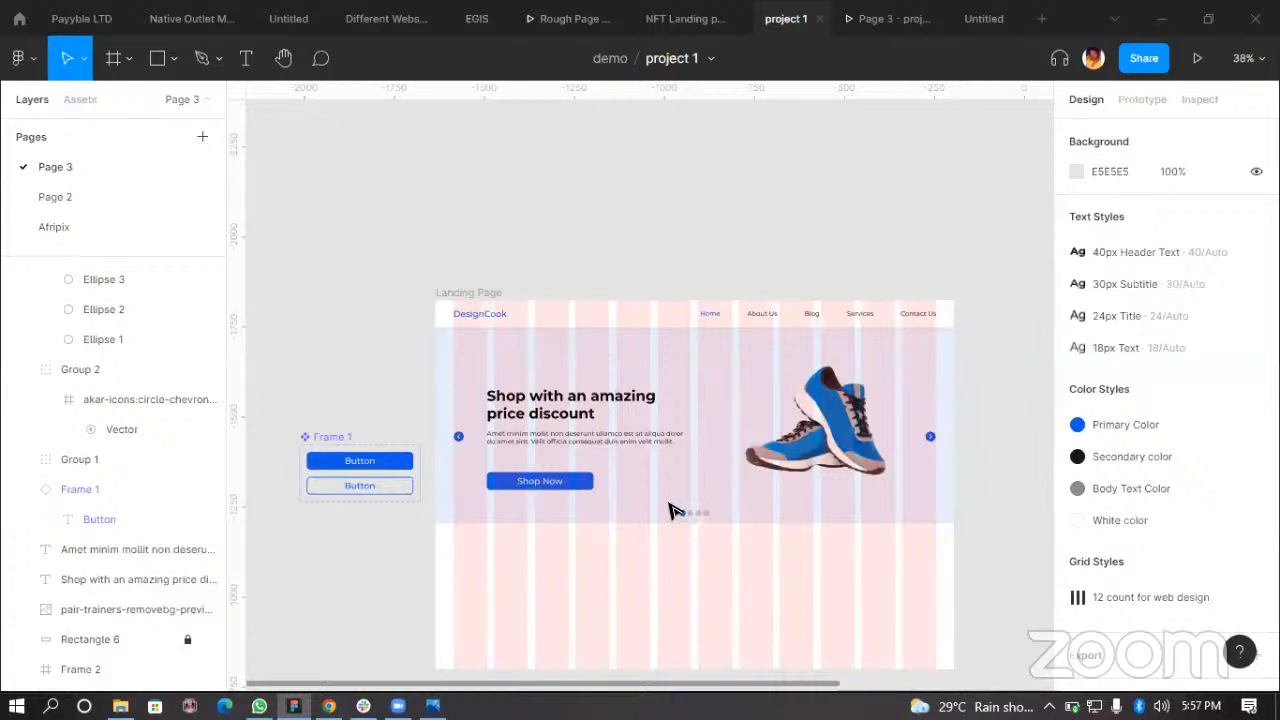
left_click(440, 292)
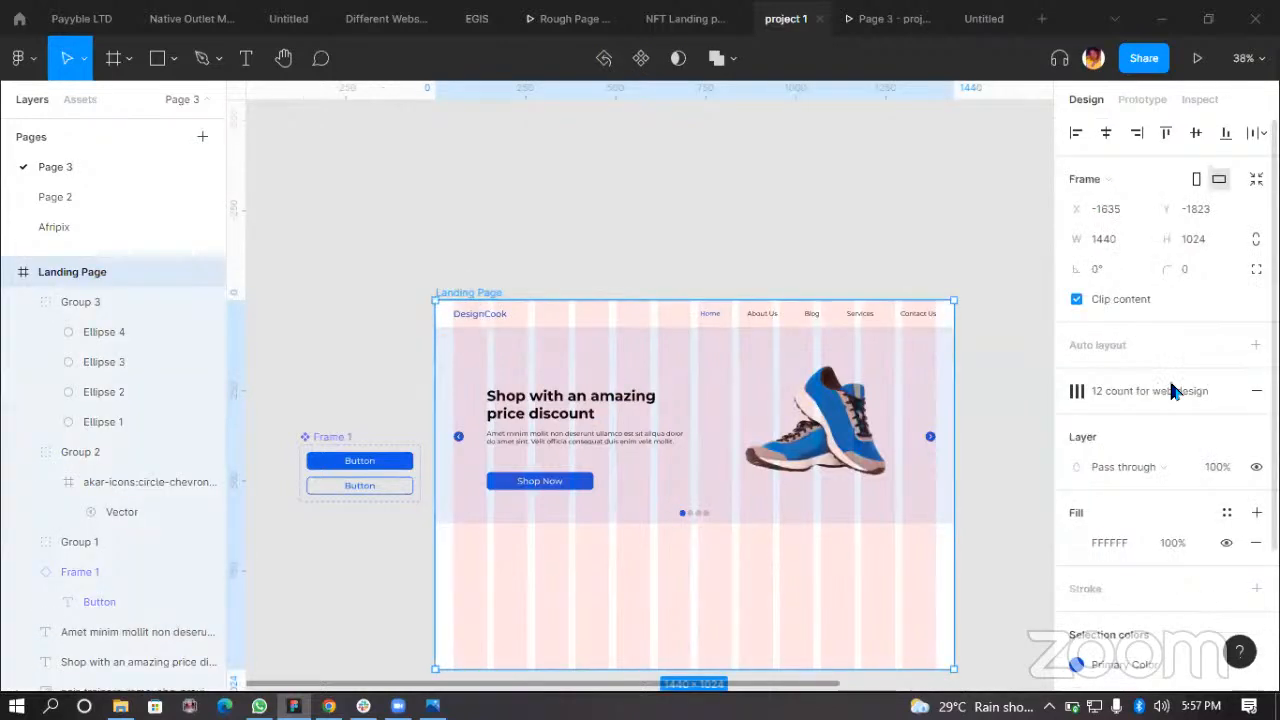
left_click(1198, 392)
left_click(1005, 503)
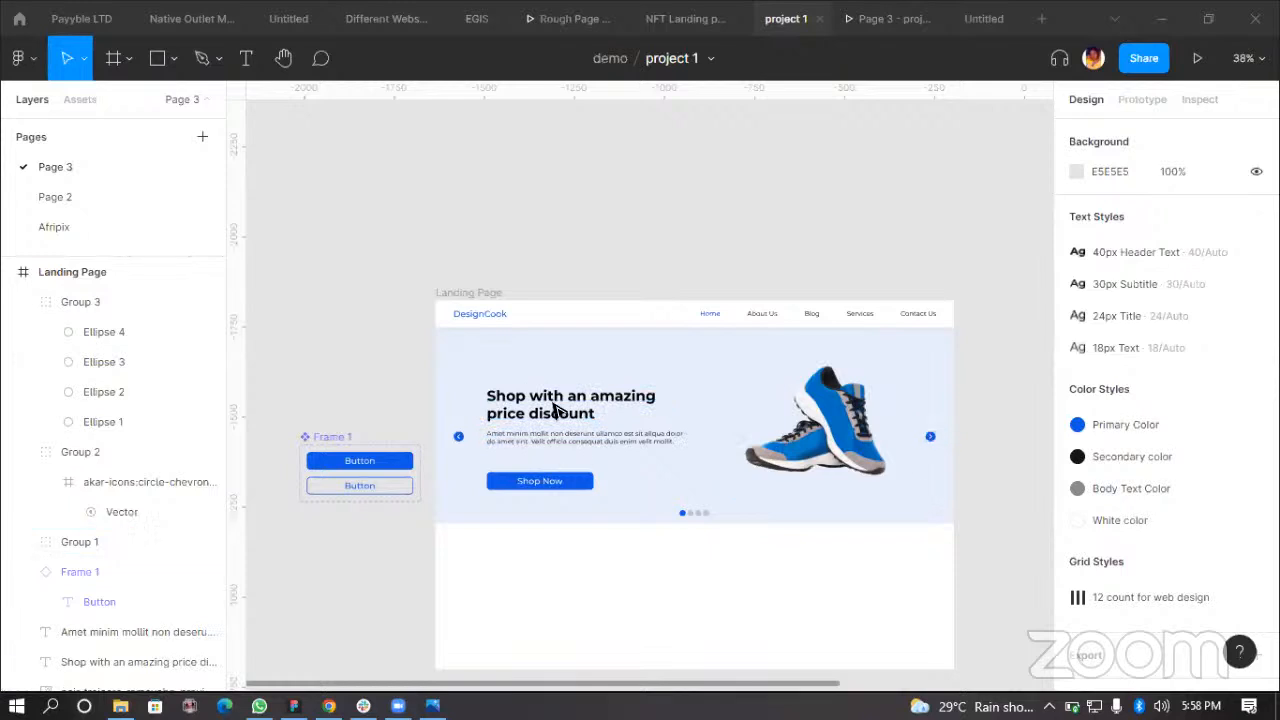
Step: Move the navigation bar frame up out of the Landing Page, above it
scroll(665, 585, "down", 1)
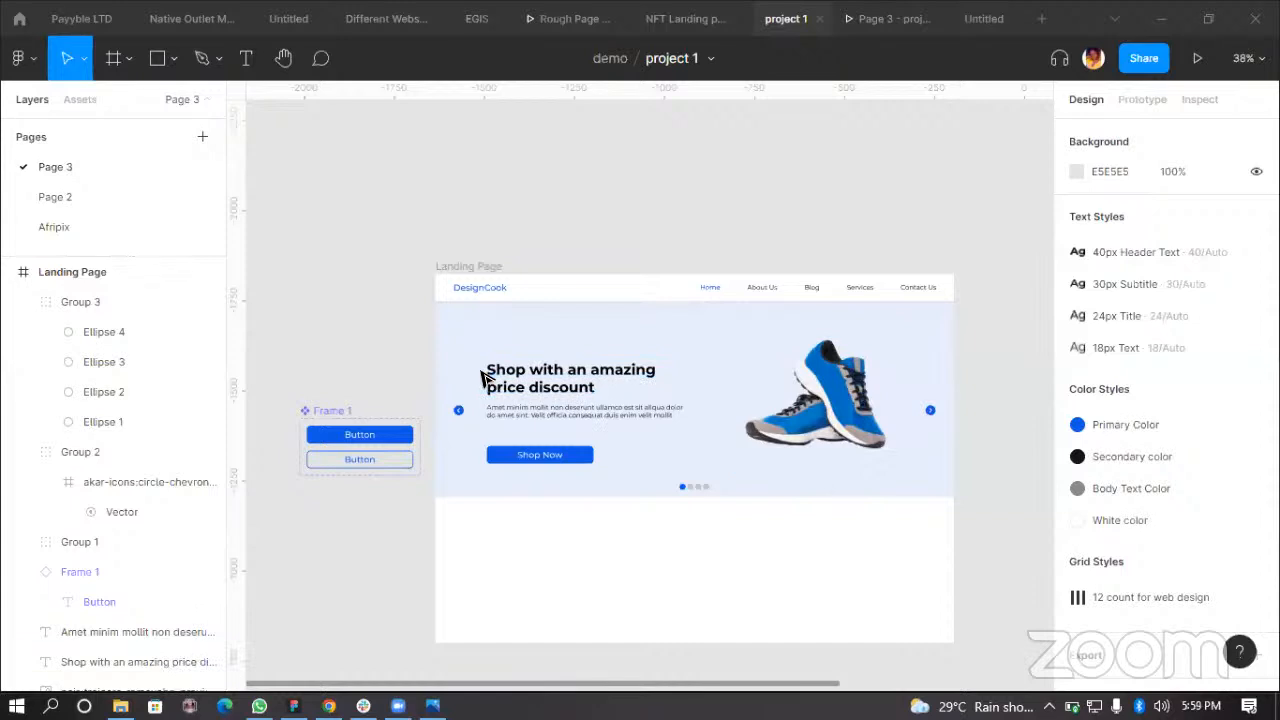
scroll(481, 376, "up", 5)
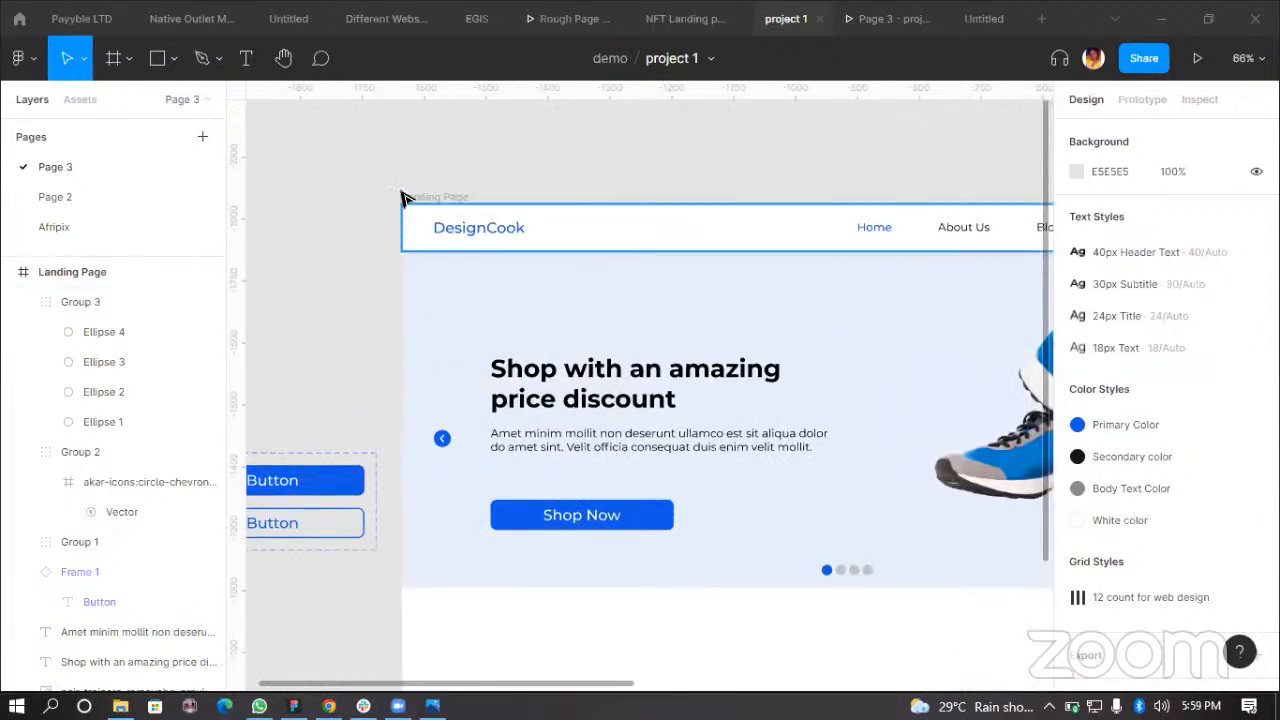
scroll(676, 577, "down", 5)
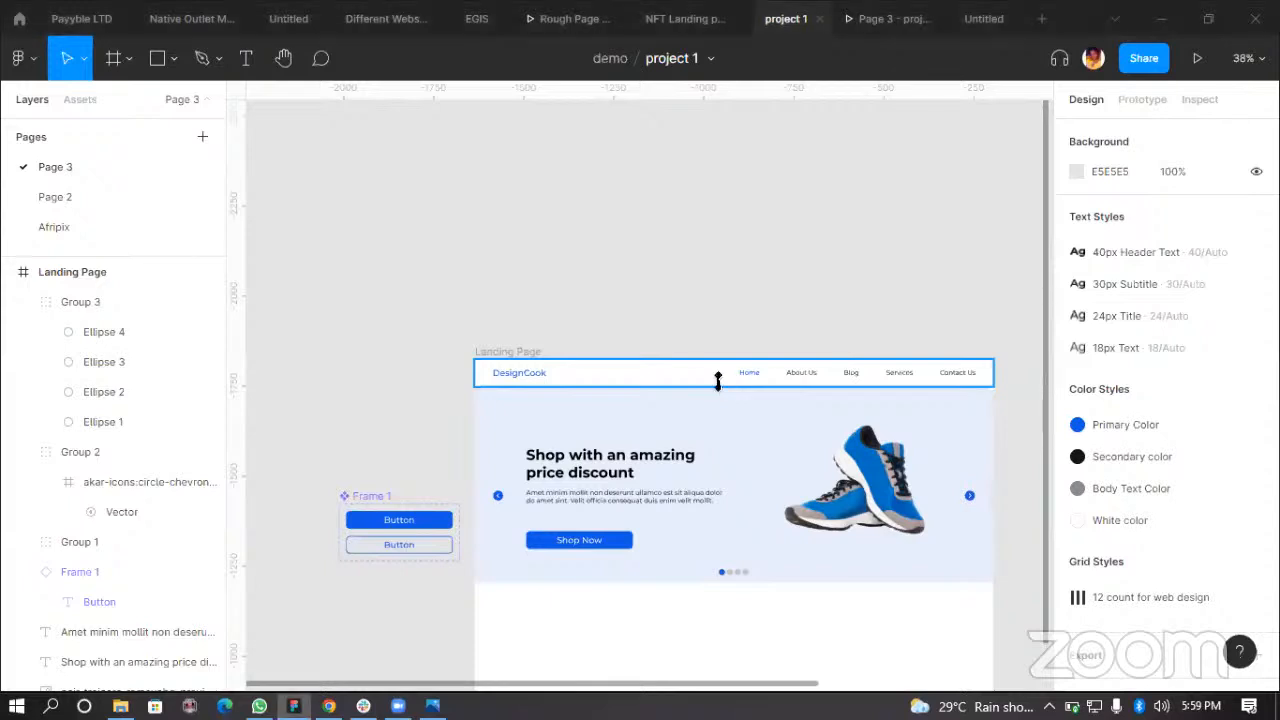
left_click(705, 378)
left_click_drag(700, 380, 703, 246, "alt")
scroll(690, 258, "up", 2)
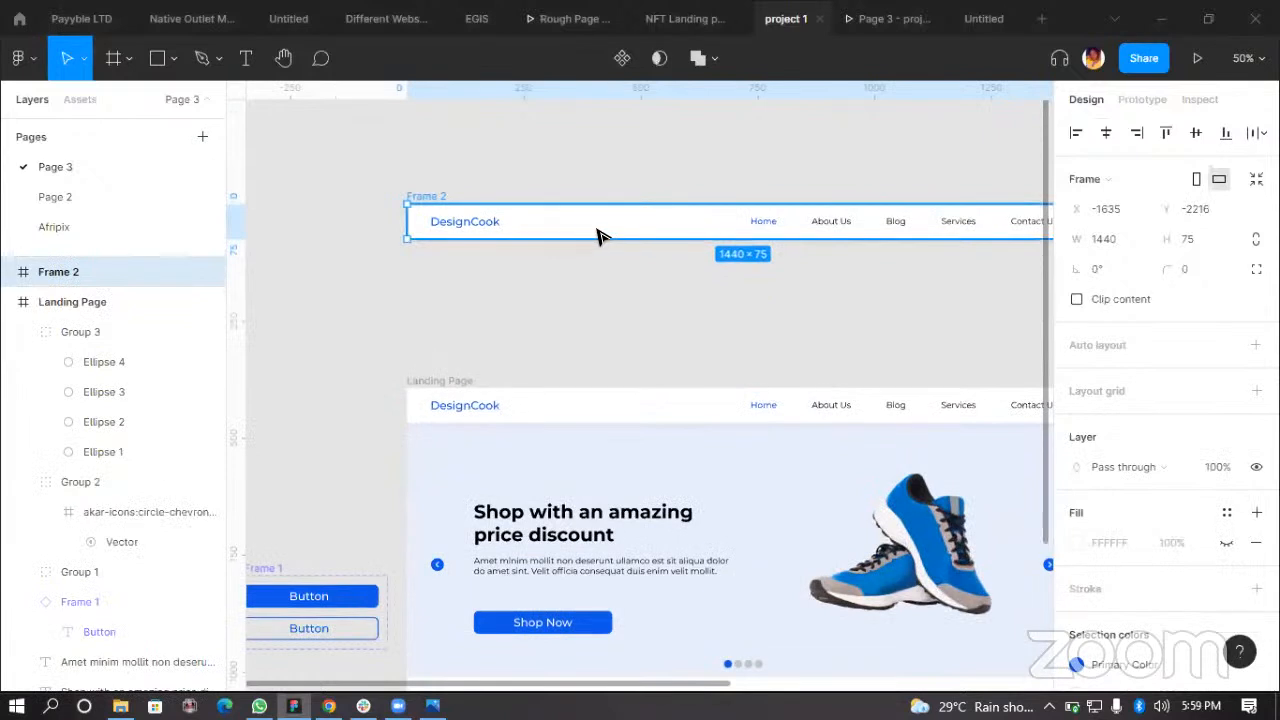
Step: Pull the navigation bar's white background rectangle out of its frame, placing it just below
double_click(664, 237)
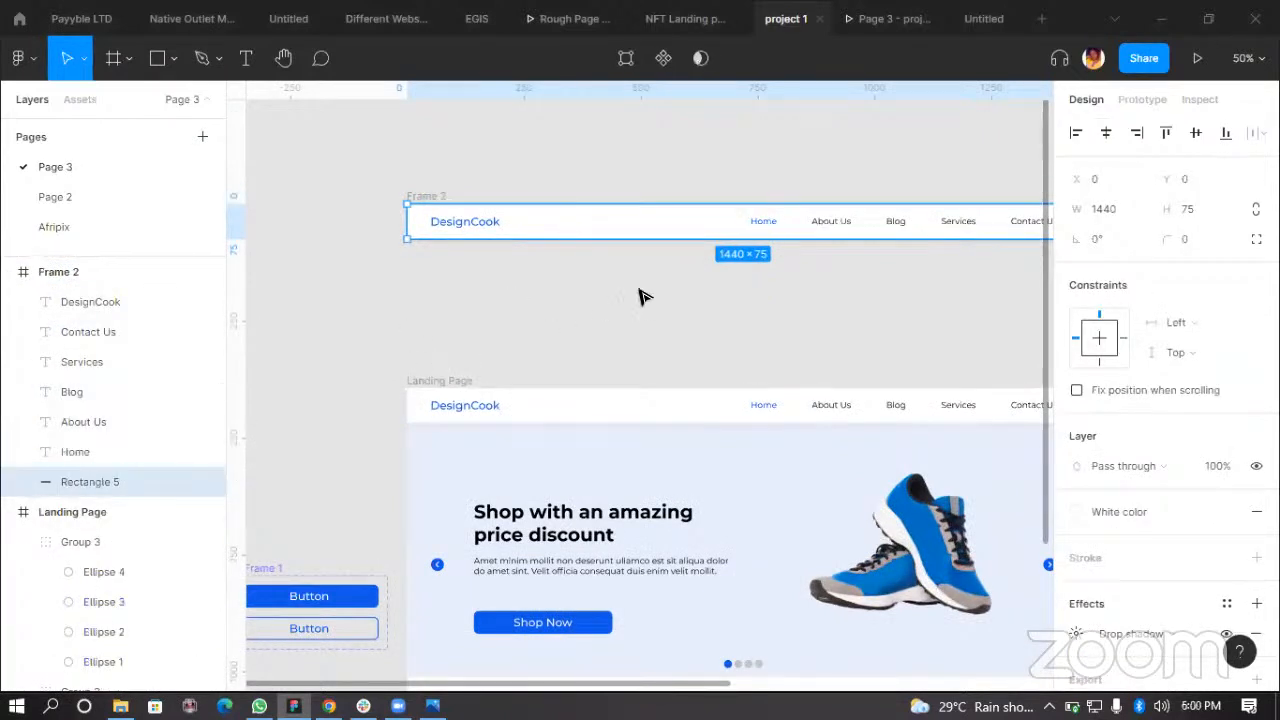
left_click_drag(674, 237, 674, 274)
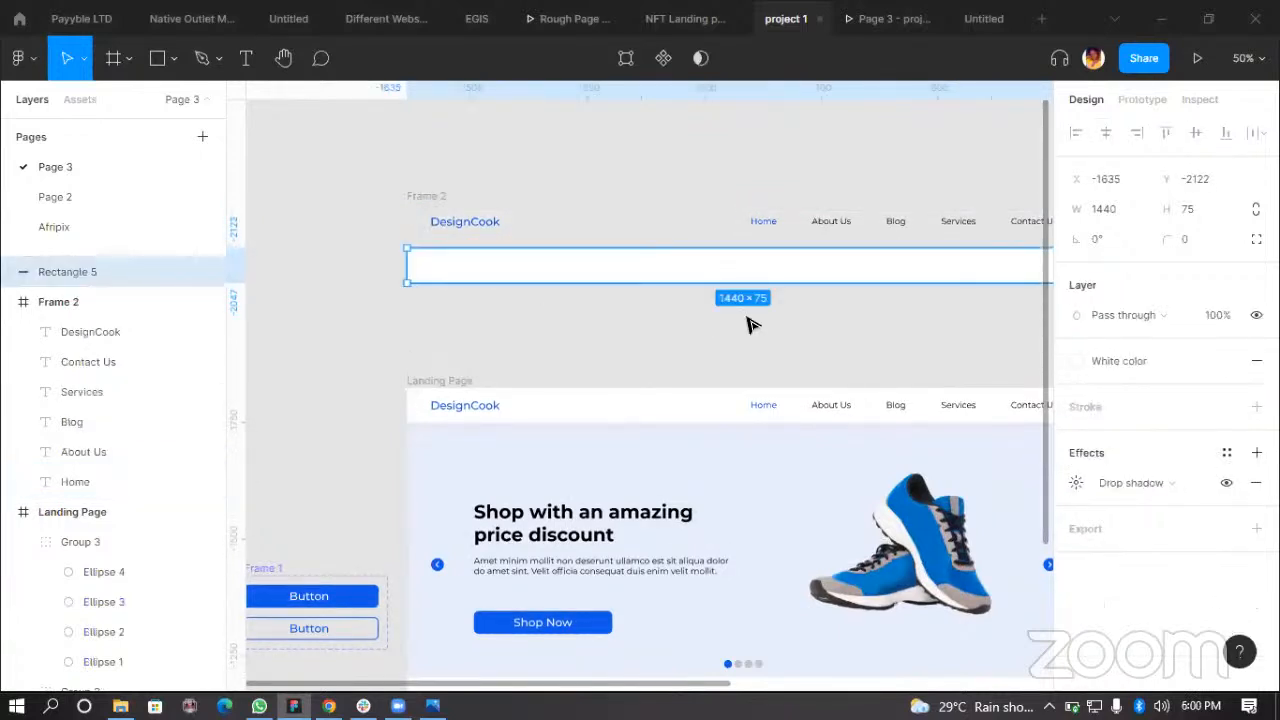
scroll(742, 323, "down", 1)
scroll(952, 325, "up", 1)
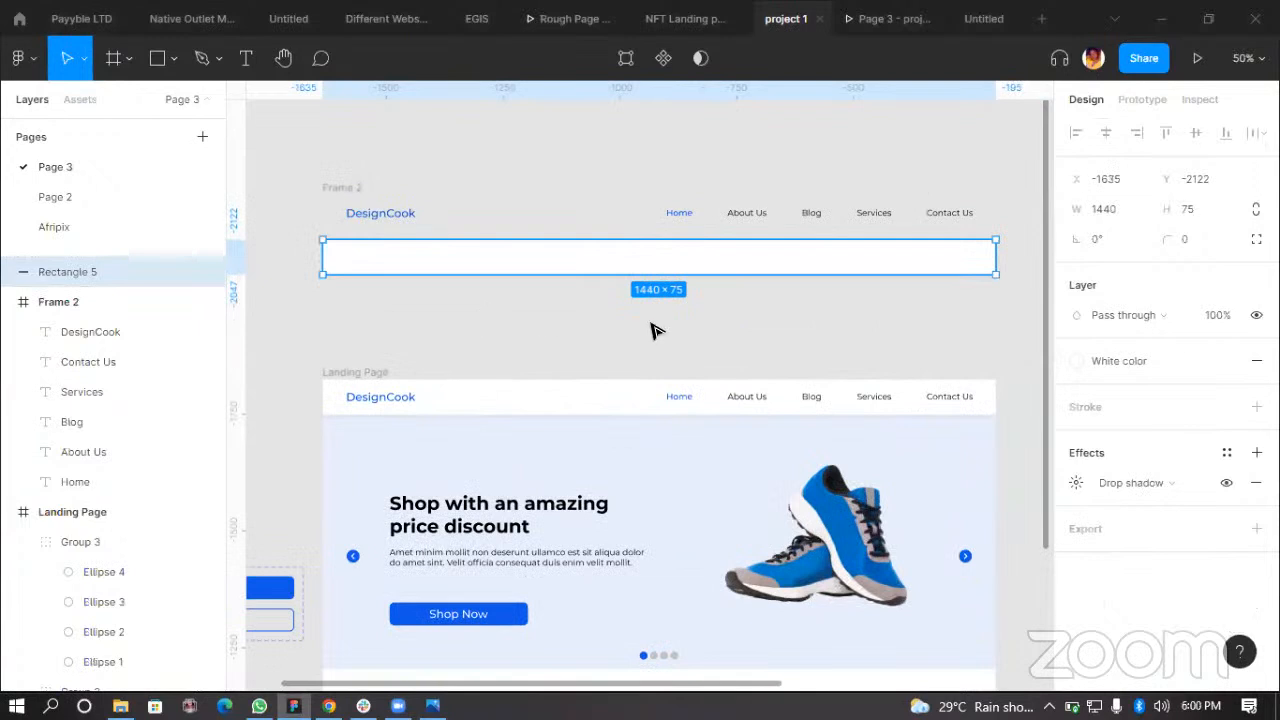
Step: Toggle the rectangle's drop shadow off and on and open its shadow settings
left_click(1226, 483)
left_click_drag(843, 269, 862, 271)
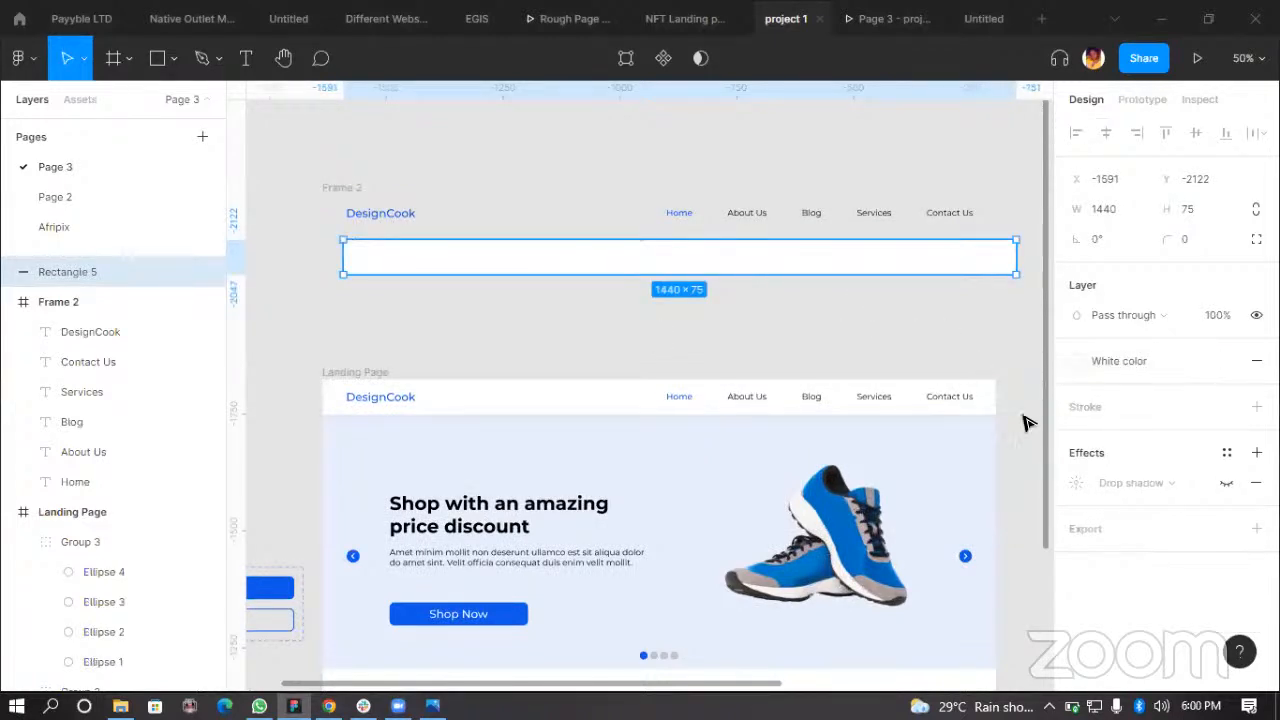
left_click(1228, 484)
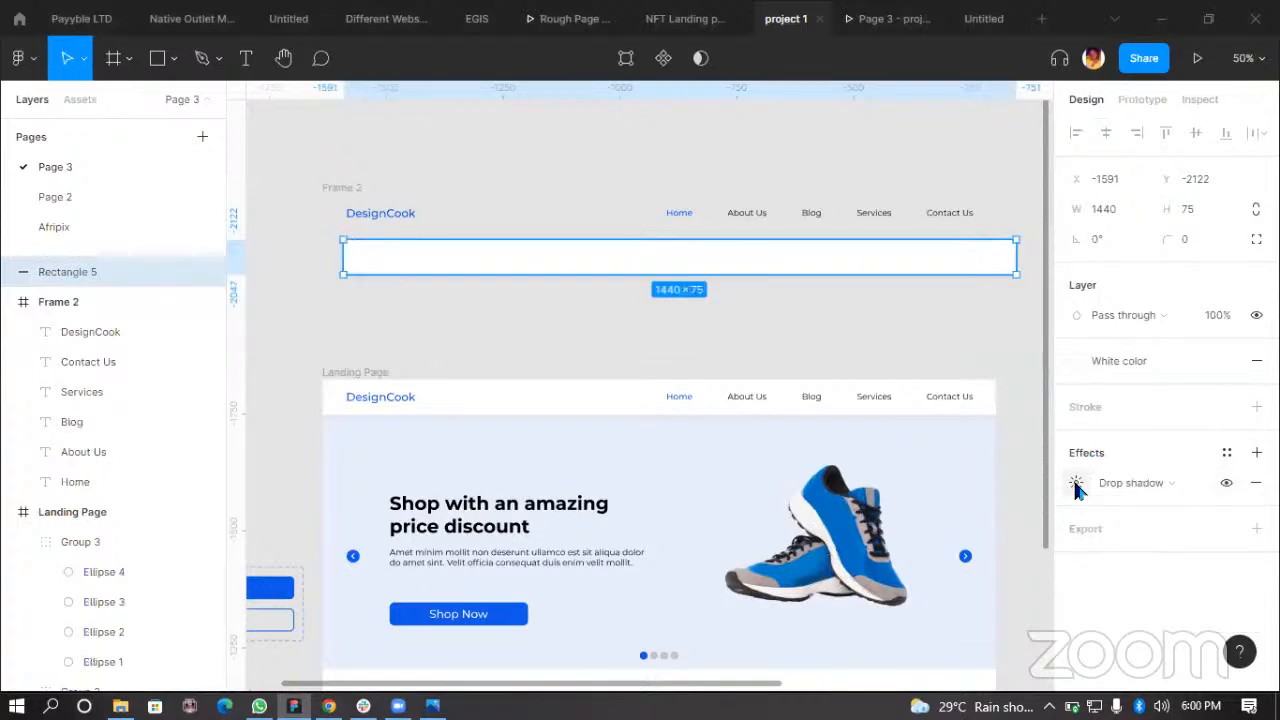
left_click(1076, 484)
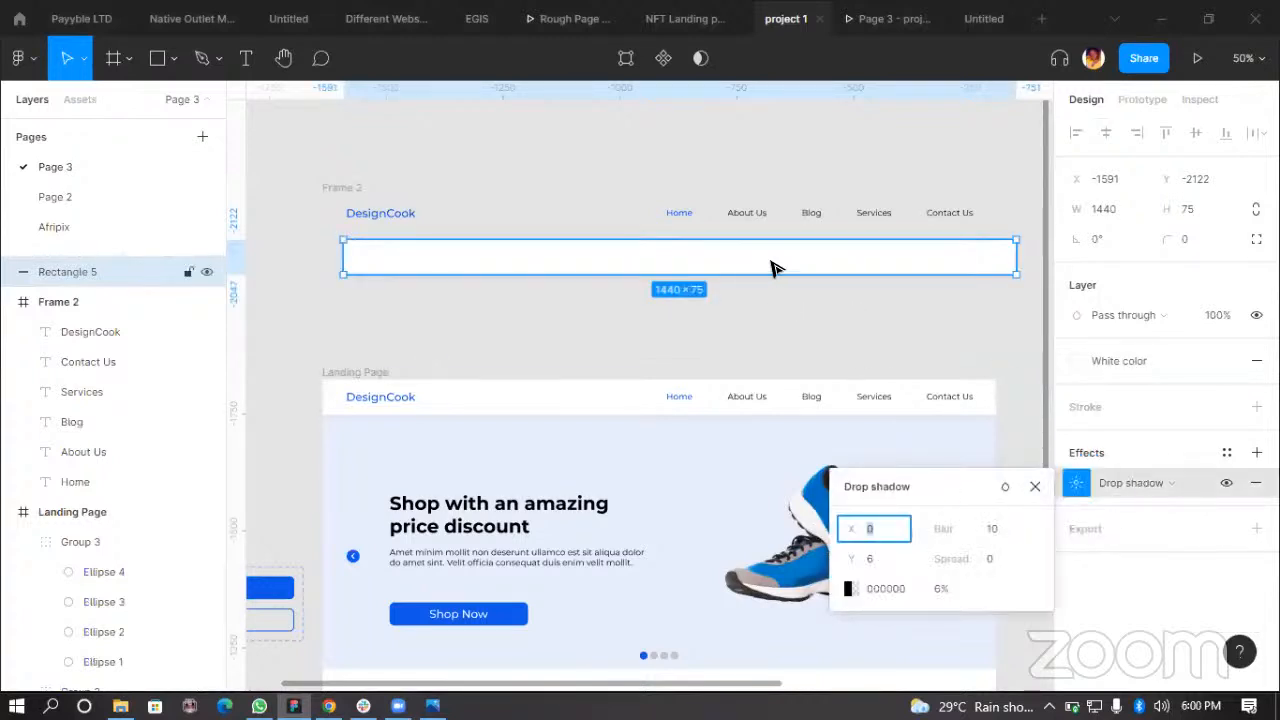
left_click_drag(771, 267, 800, 270)
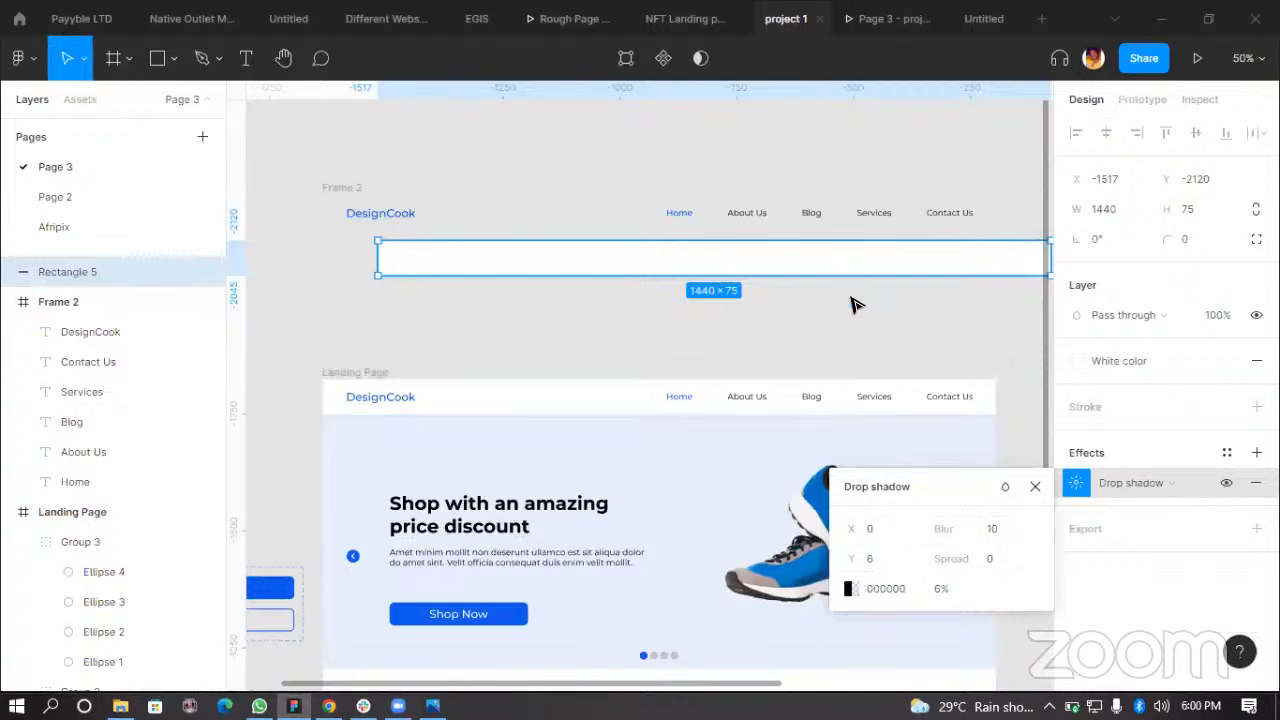
key("Escape")
Step: Reposition the white rectangle between the navigation frame and the Landing Page, then higher above the navigation frame
left_click(838, 268)
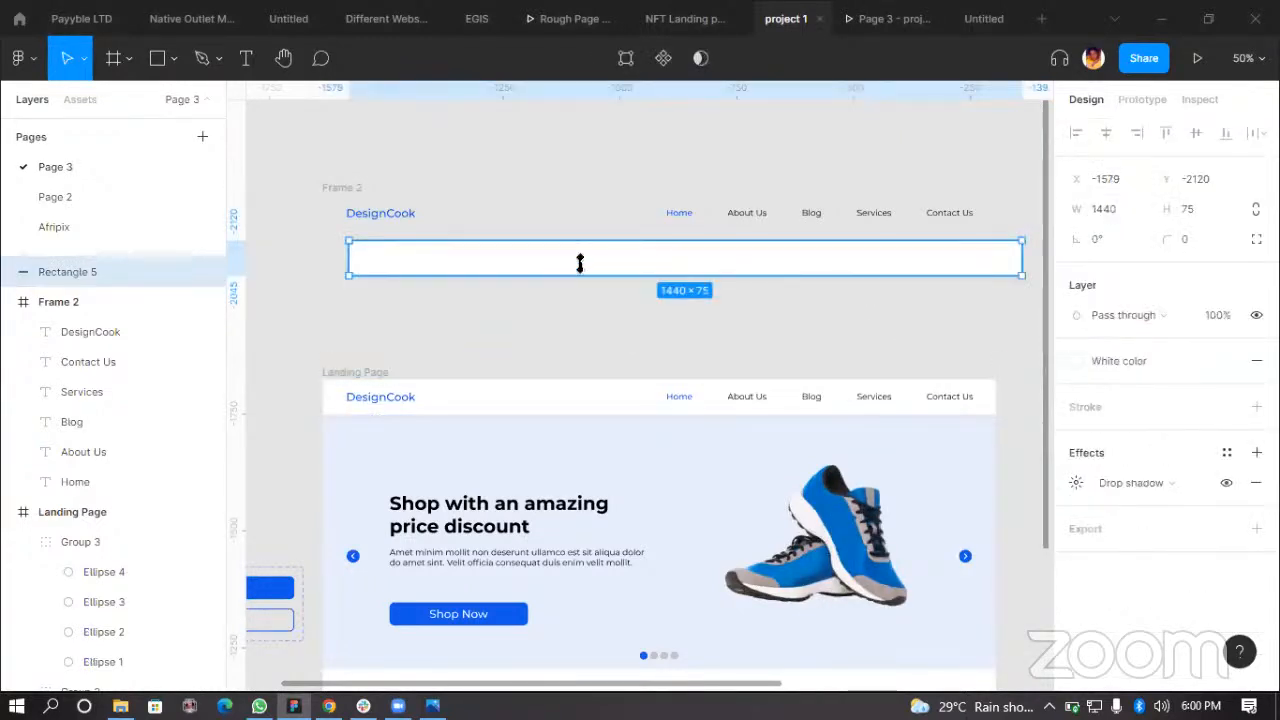
left_click_drag(620, 269, 605, 357)
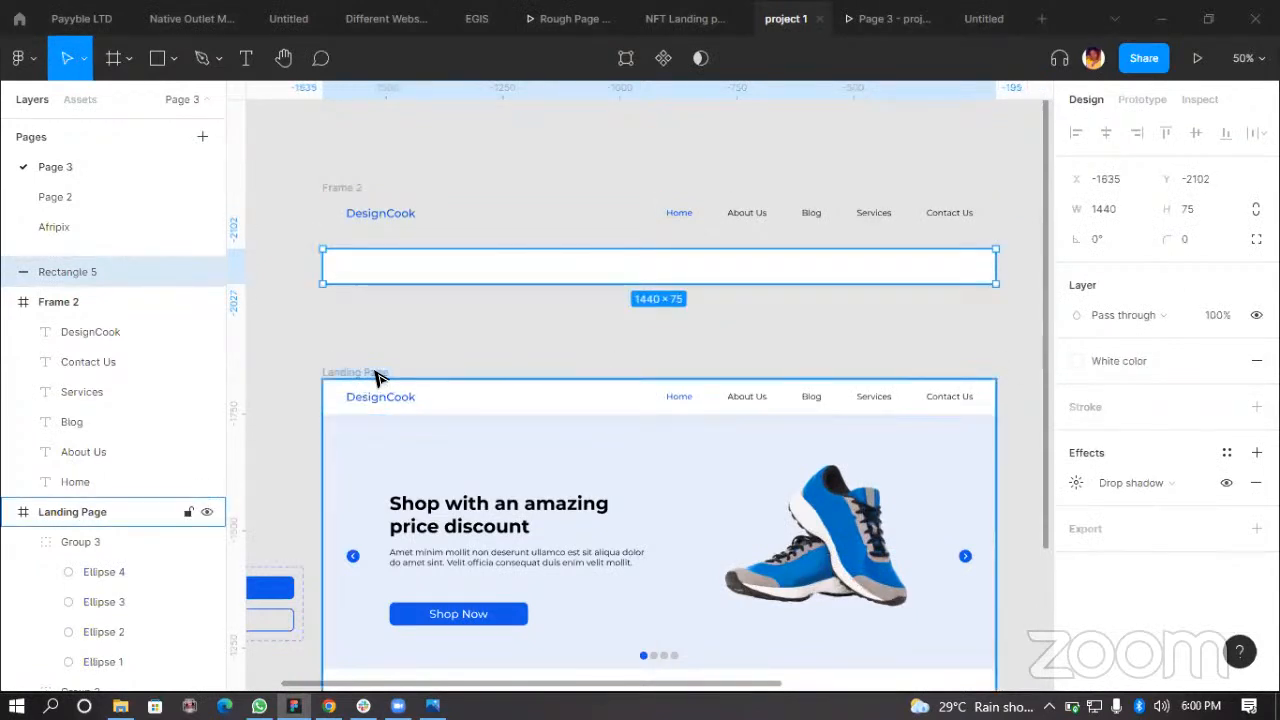
left_click_drag(529, 266, 531, 305)
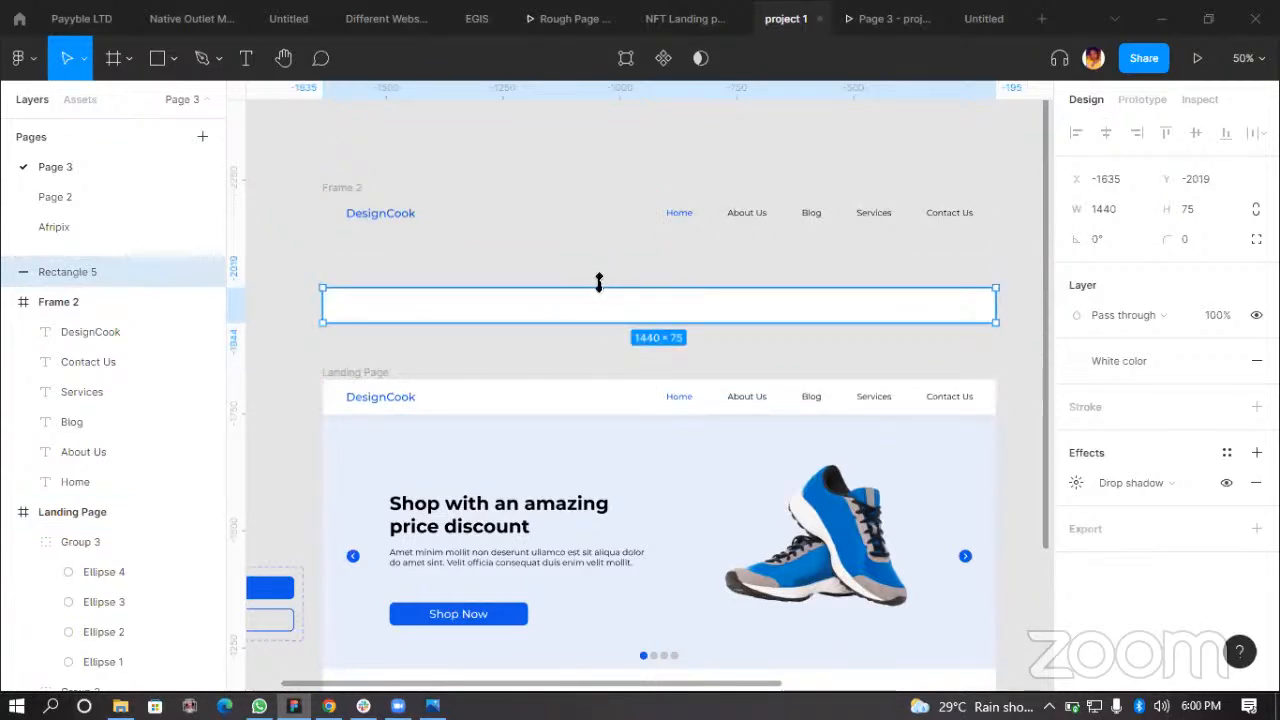
left_click_drag(660, 311, 651, 345)
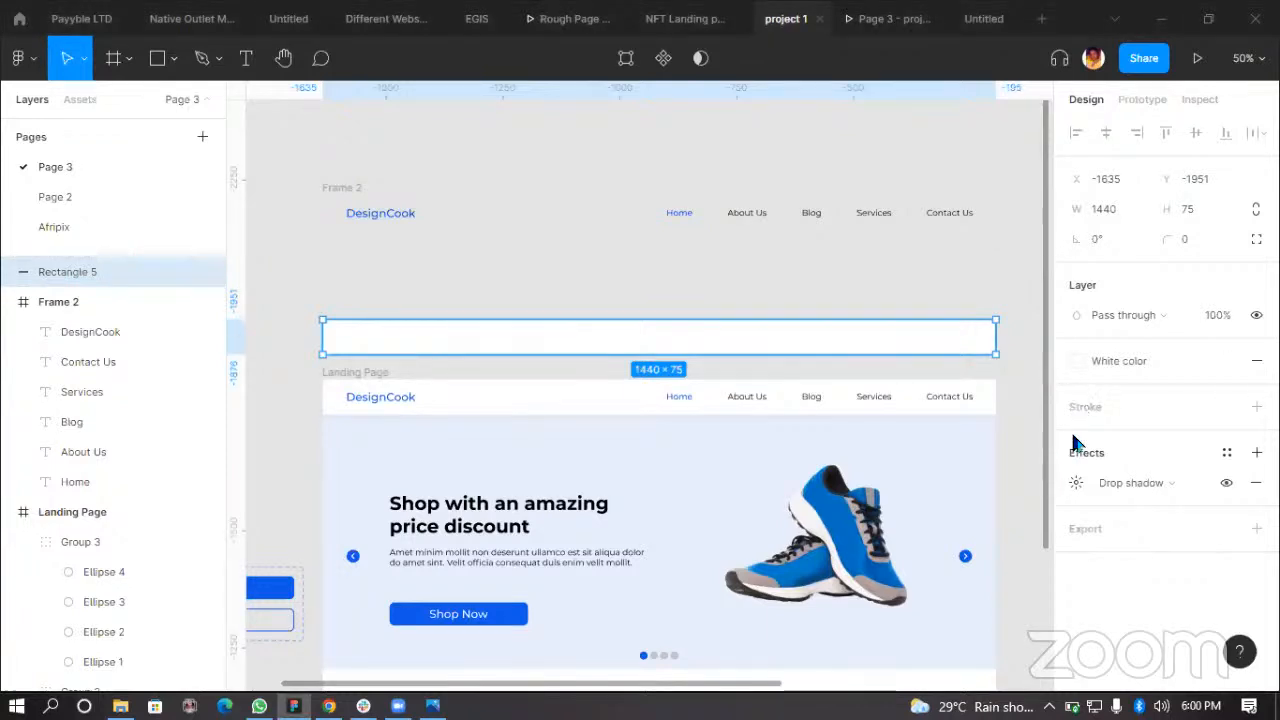
scroll(808, 320, "up", 3)
left_click(815, 296)
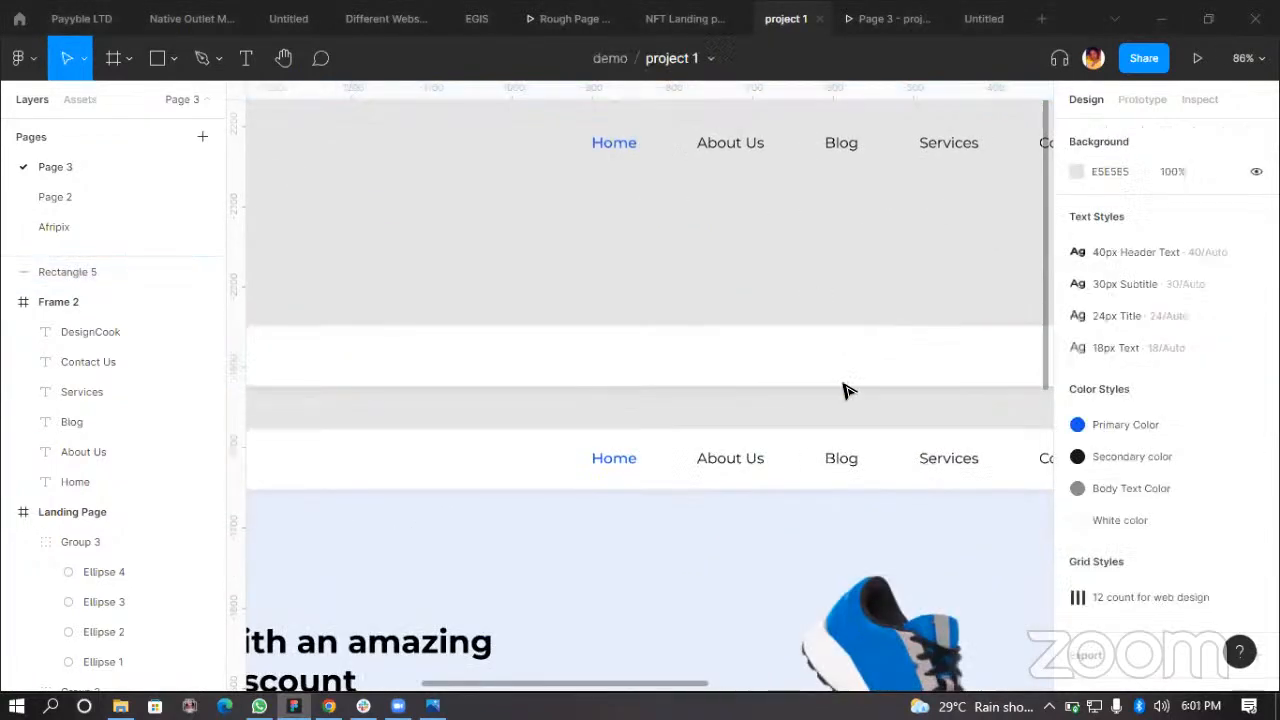
left_click(986, 380)
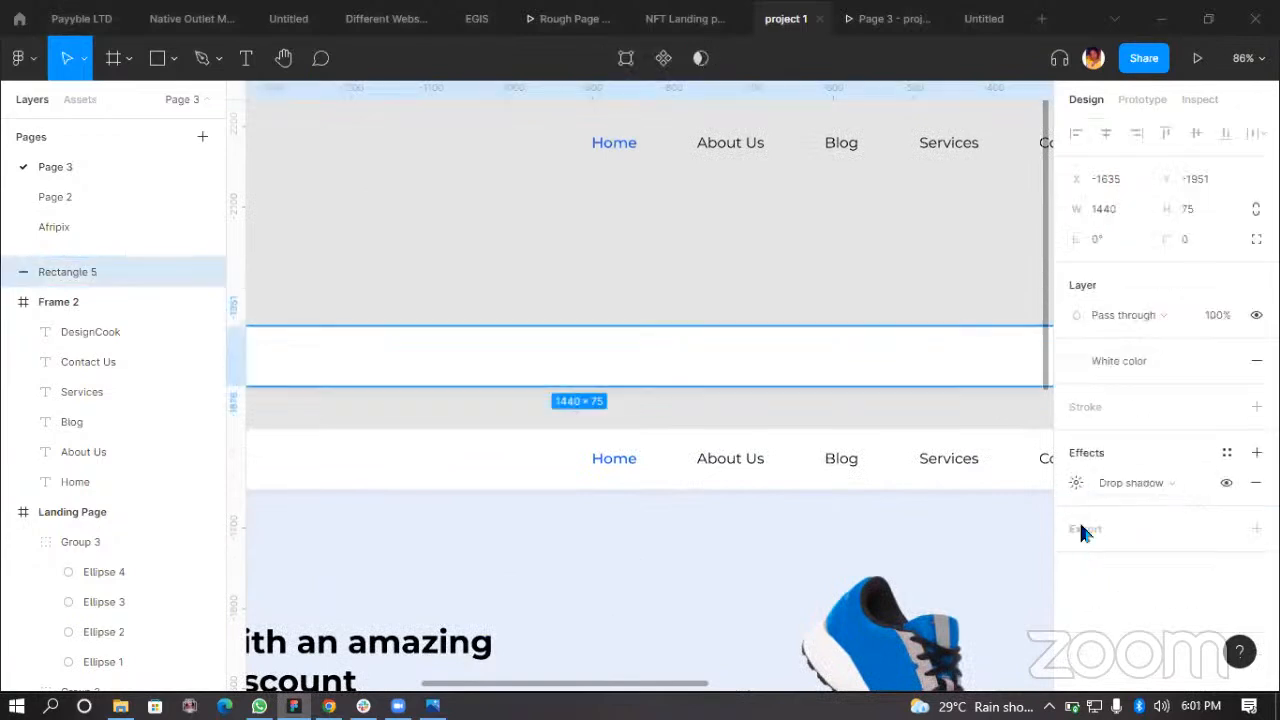
left_click(1076, 484)
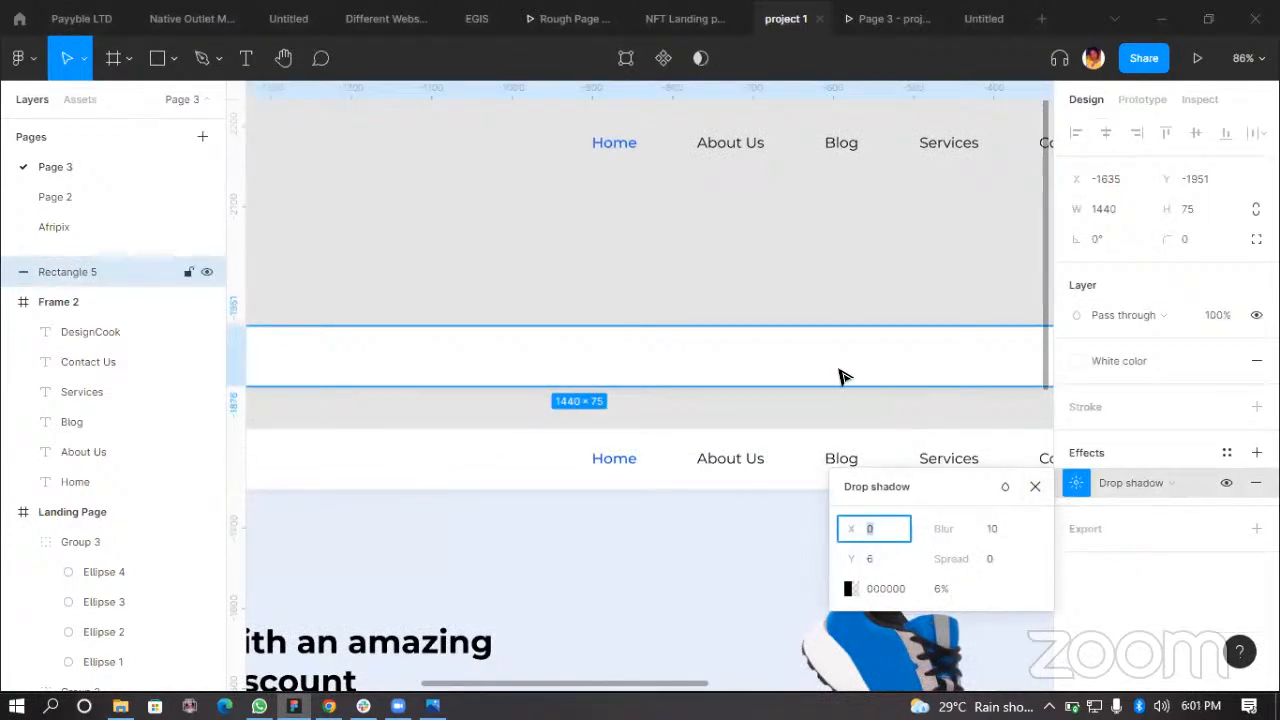
scroll(840, 372, "down", 1)
left_click_drag(845, 374, 837, 134)
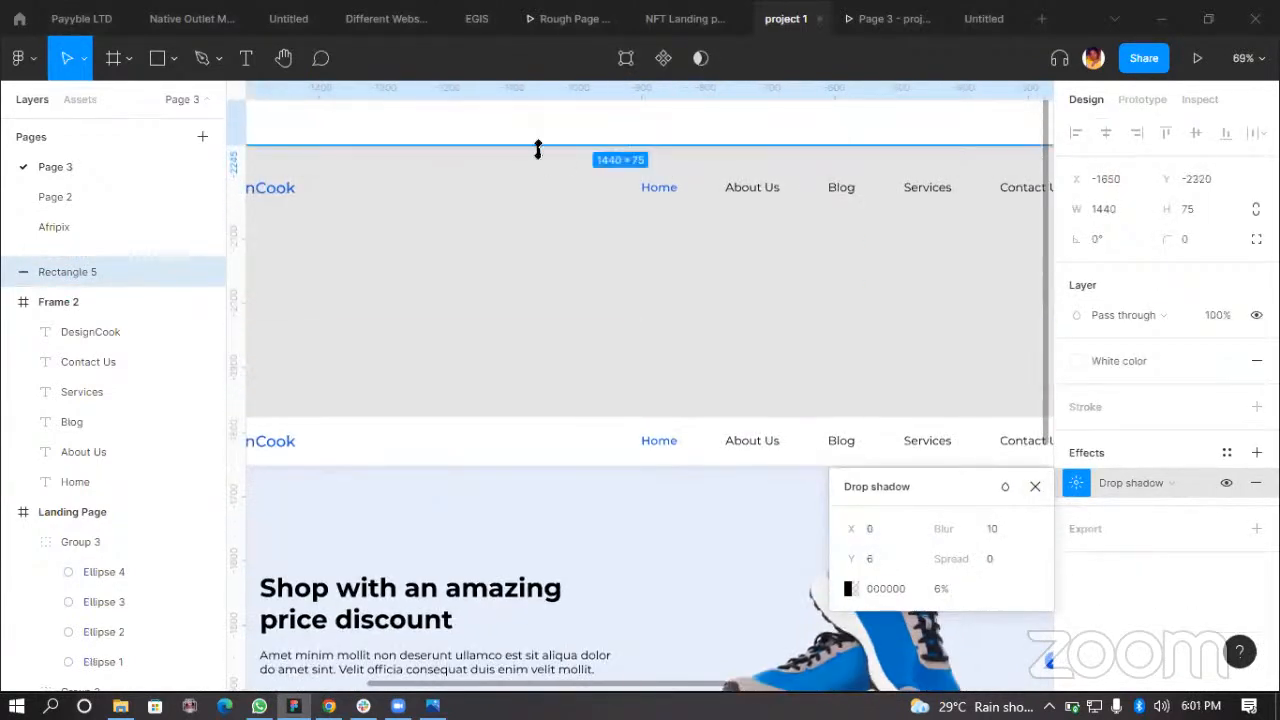
scroll(428, 151, "up", 3)
left_click(851, 254)
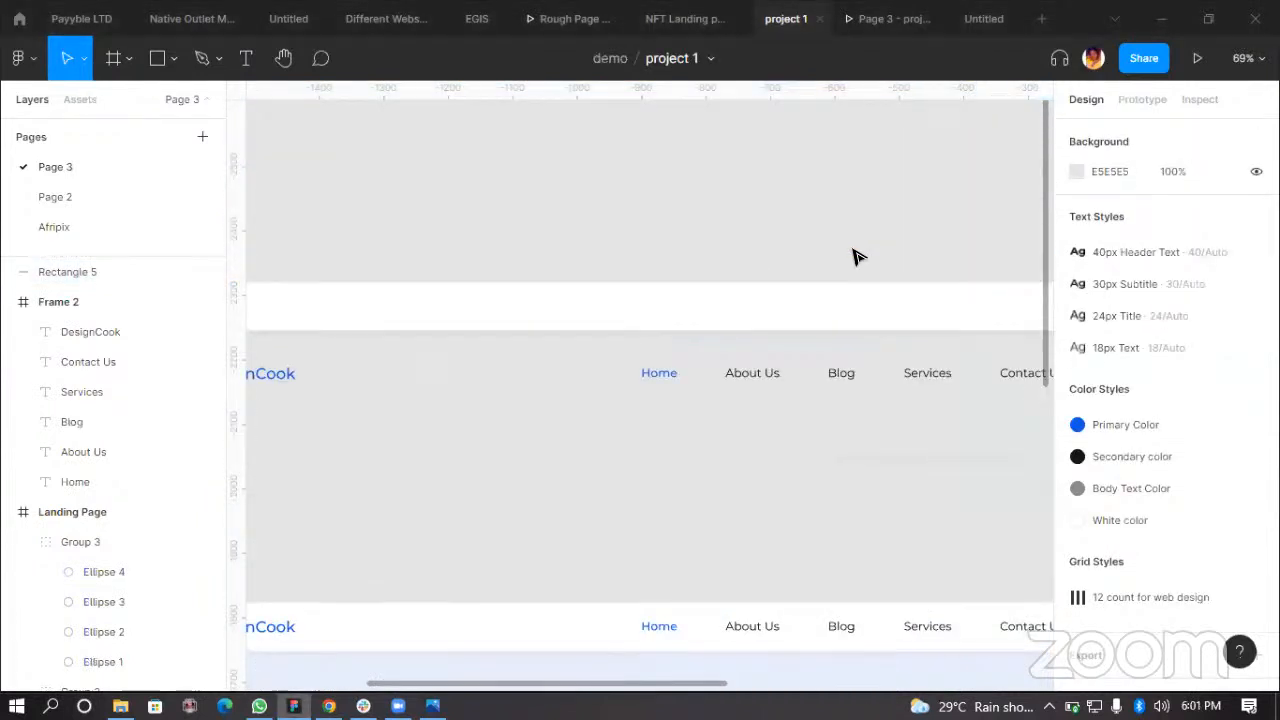
left_click_drag(815, 315, 814, 274)
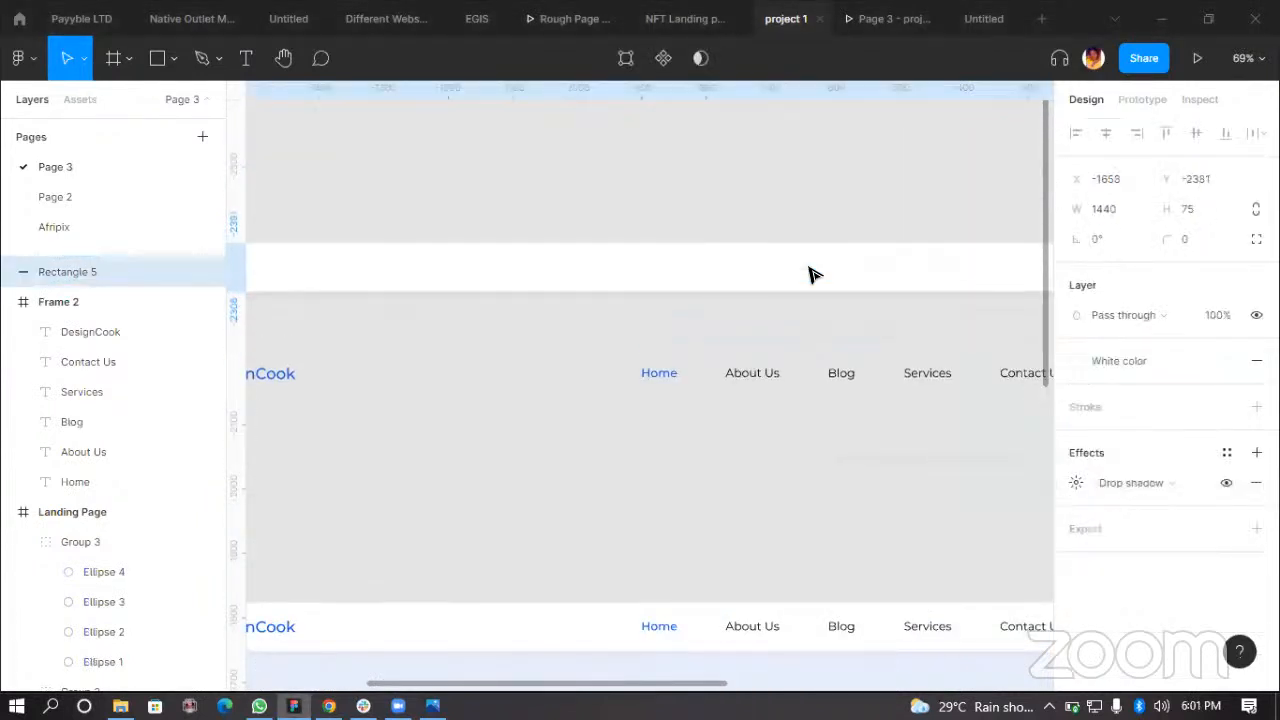
Step: Set the rectangle's drop shadow opacity to 100%
left_click(1077, 483)
left_click(950, 588)
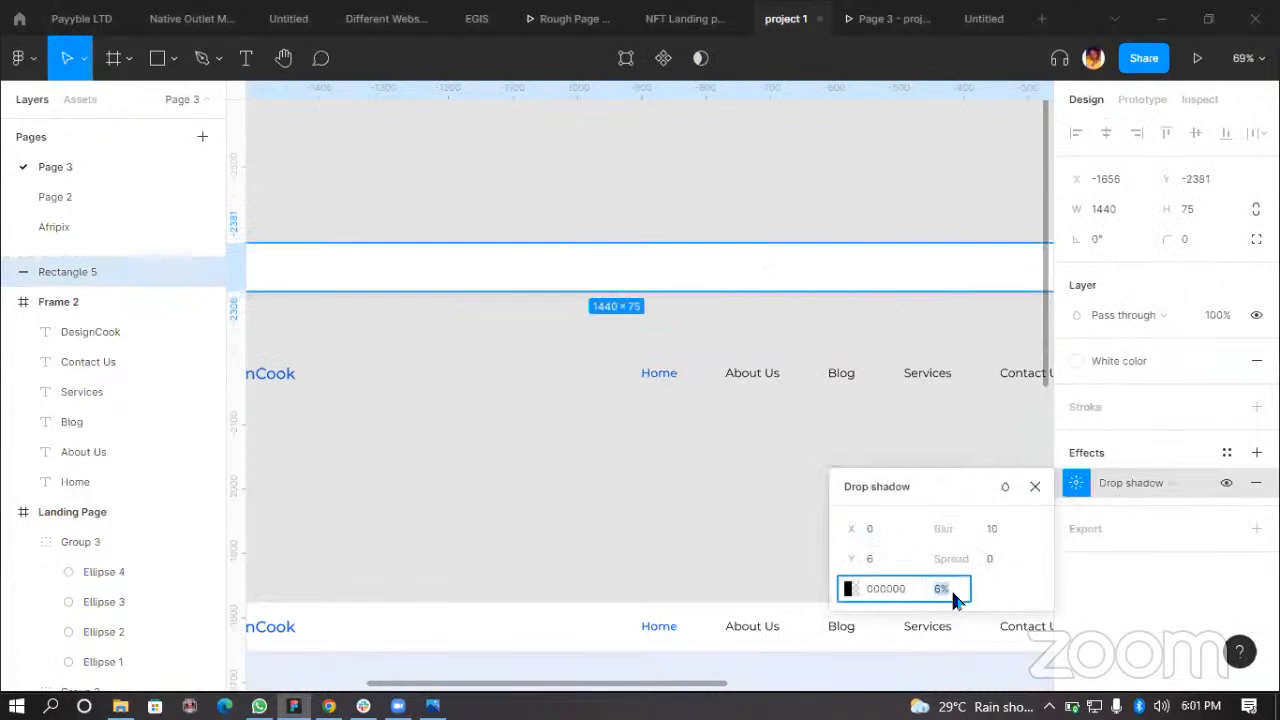
type("100")
key("Return")
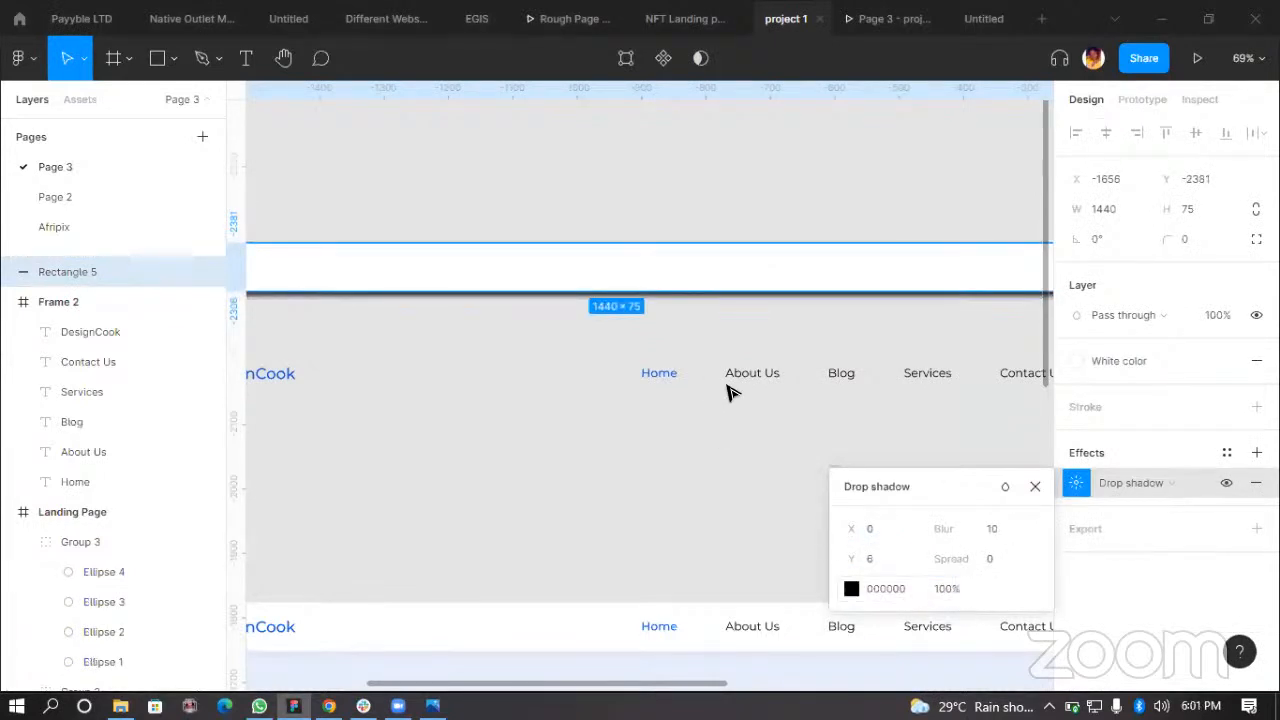
Step: Set the rectangle's drop shadow Y offset to 90
left_click(604, 491)
left_click(760, 292)
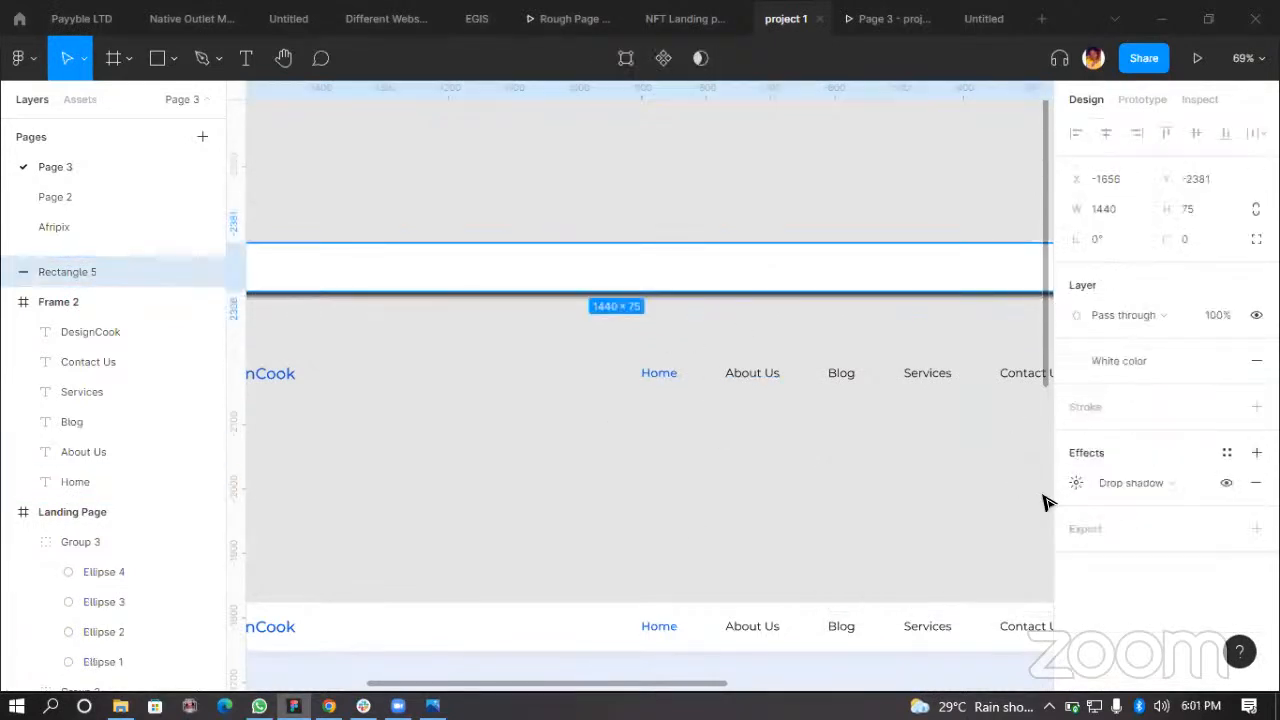
left_click(1075, 483)
left_click(896, 560)
type("90")
key("Return")
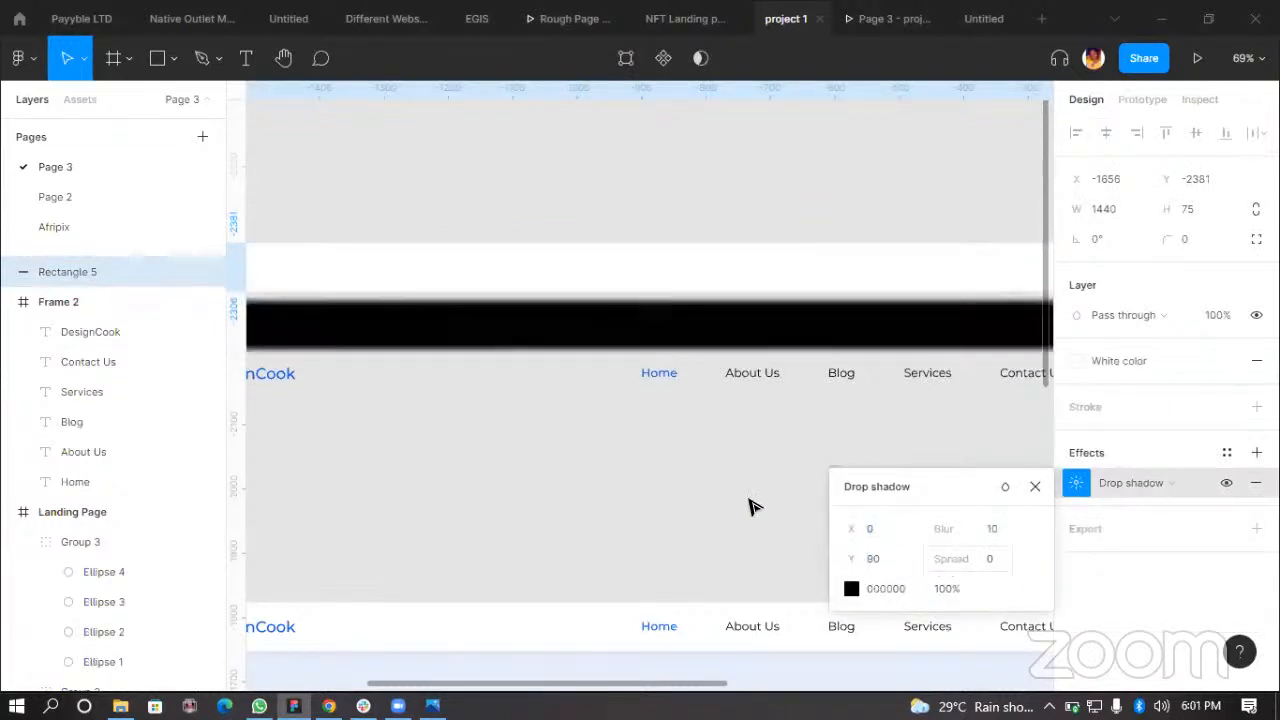
Step: Move the white rectangle further up, away from the navigation bar frame
left_click(626, 477)
scroll(626, 477, "down", 3)
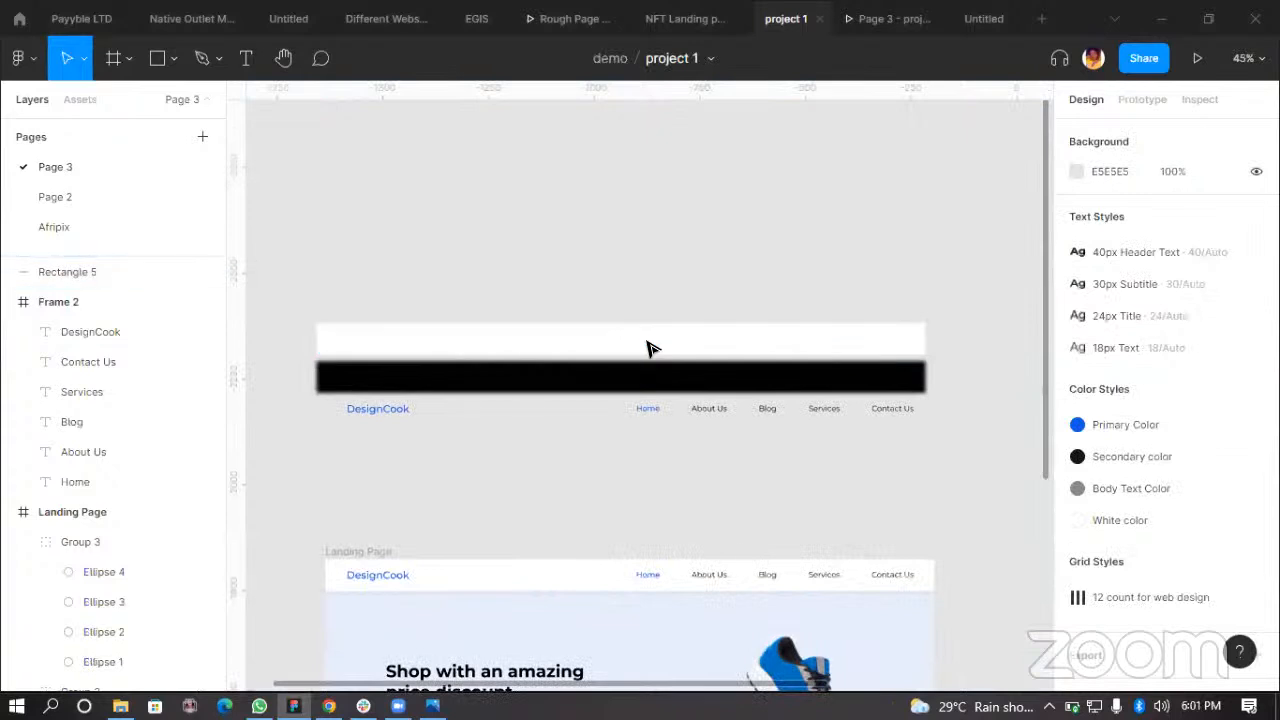
left_click_drag(660, 306, 644, 270)
Step: Set the rectangle's drop shadow blur to 100
left_click(1077, 483)
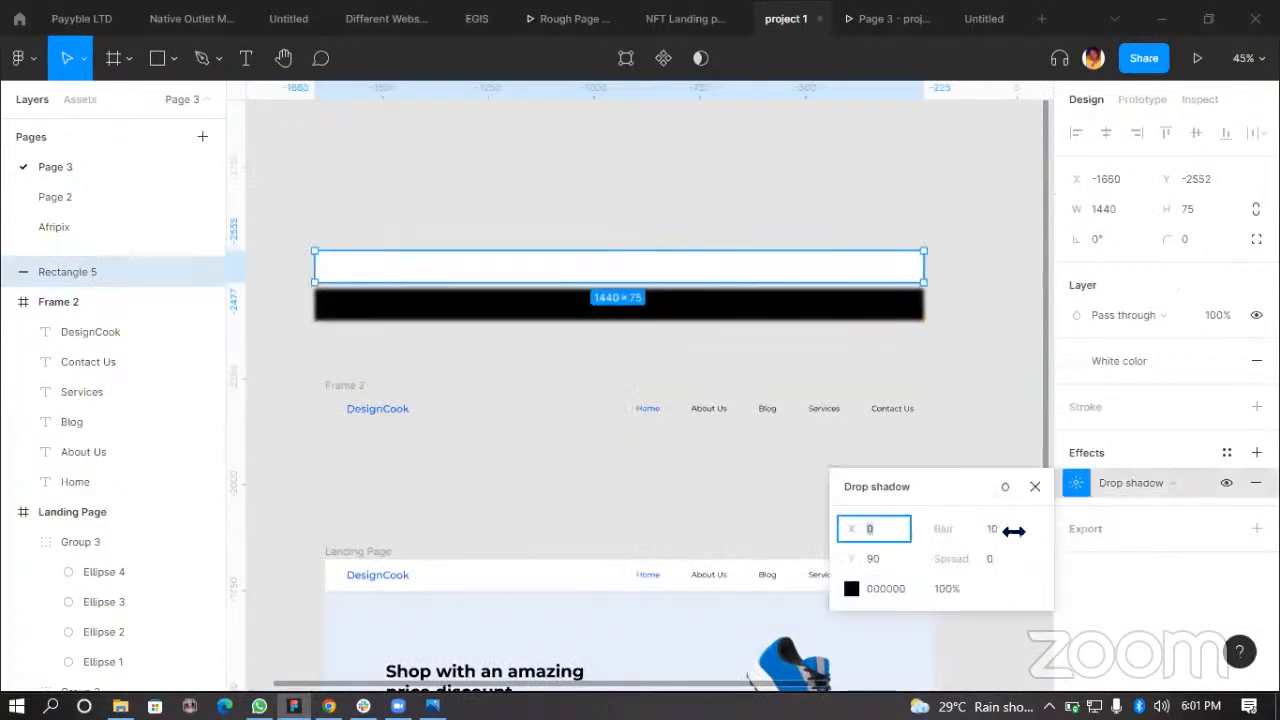
left_click(1007, 528)
type("100")
key("Return")
left_click(624, 188)
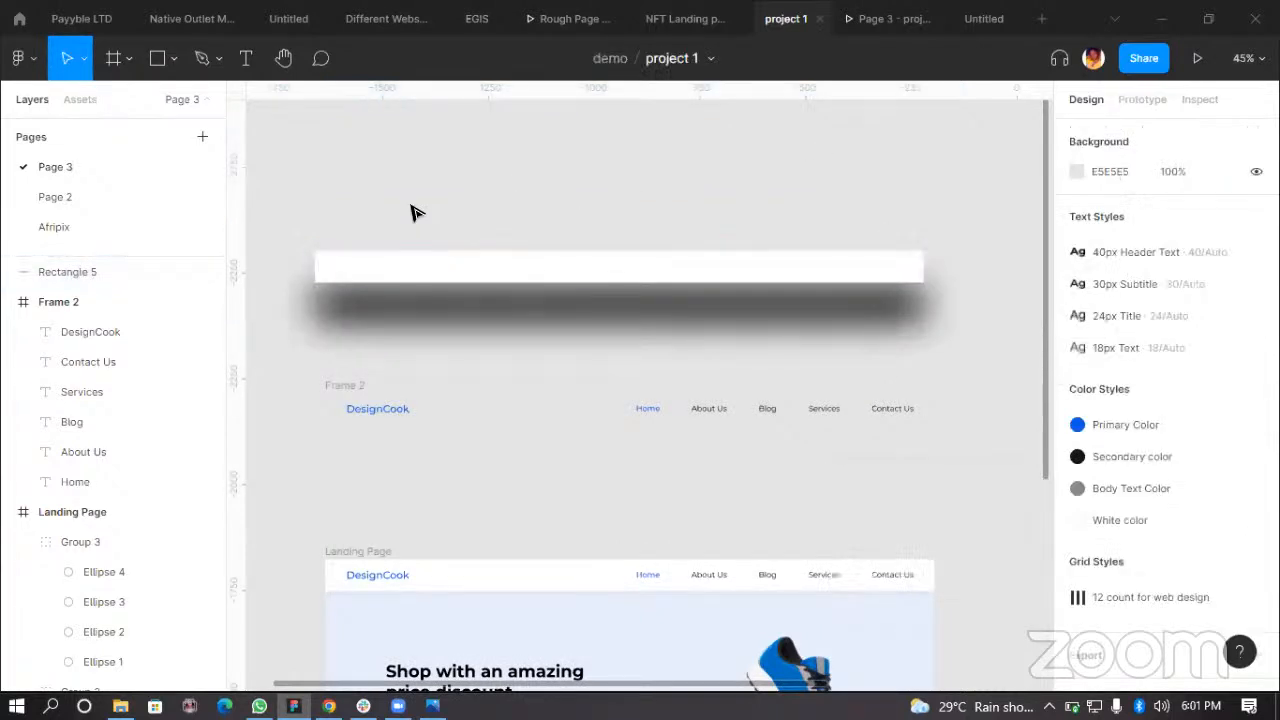
left_click(612, 276)
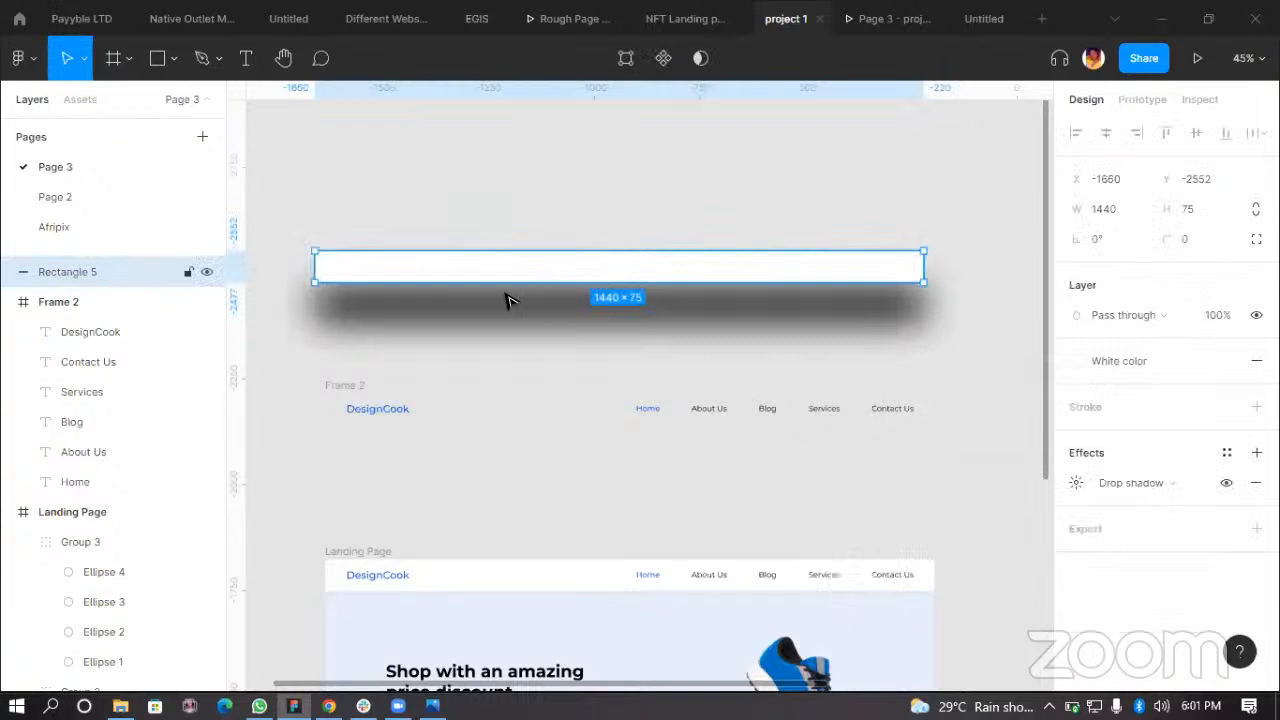
scroll(510, 285, "up", 1)
scroll(922, 313, "up", 1)
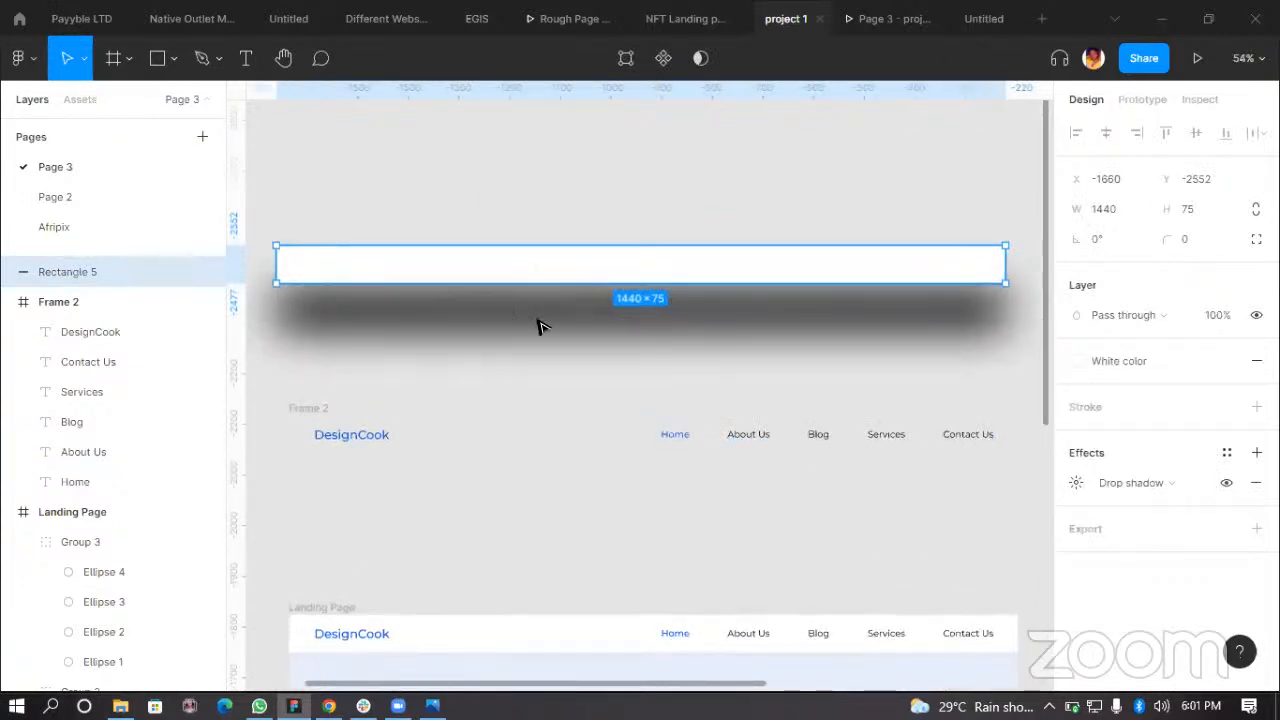
scroll(668, 362, "down", 1)
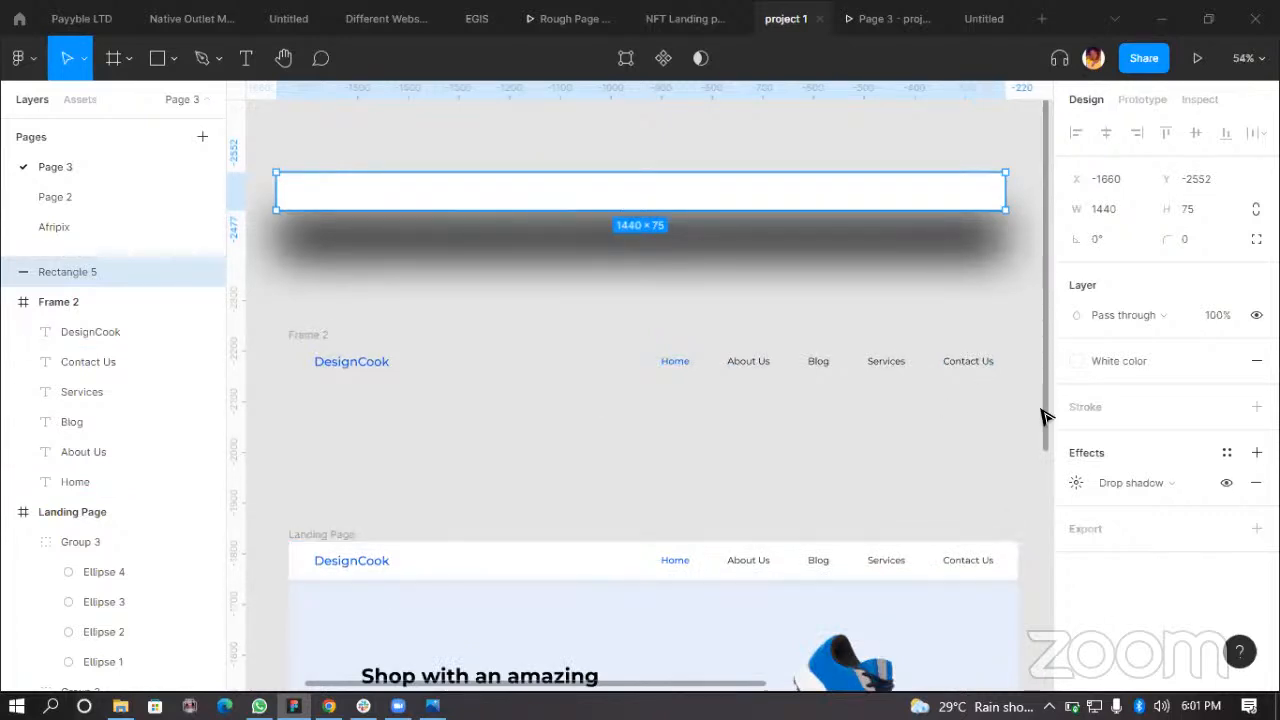
Step: Set the rectangle's drop shadow opacity to 20%
left_click(1076, 482)
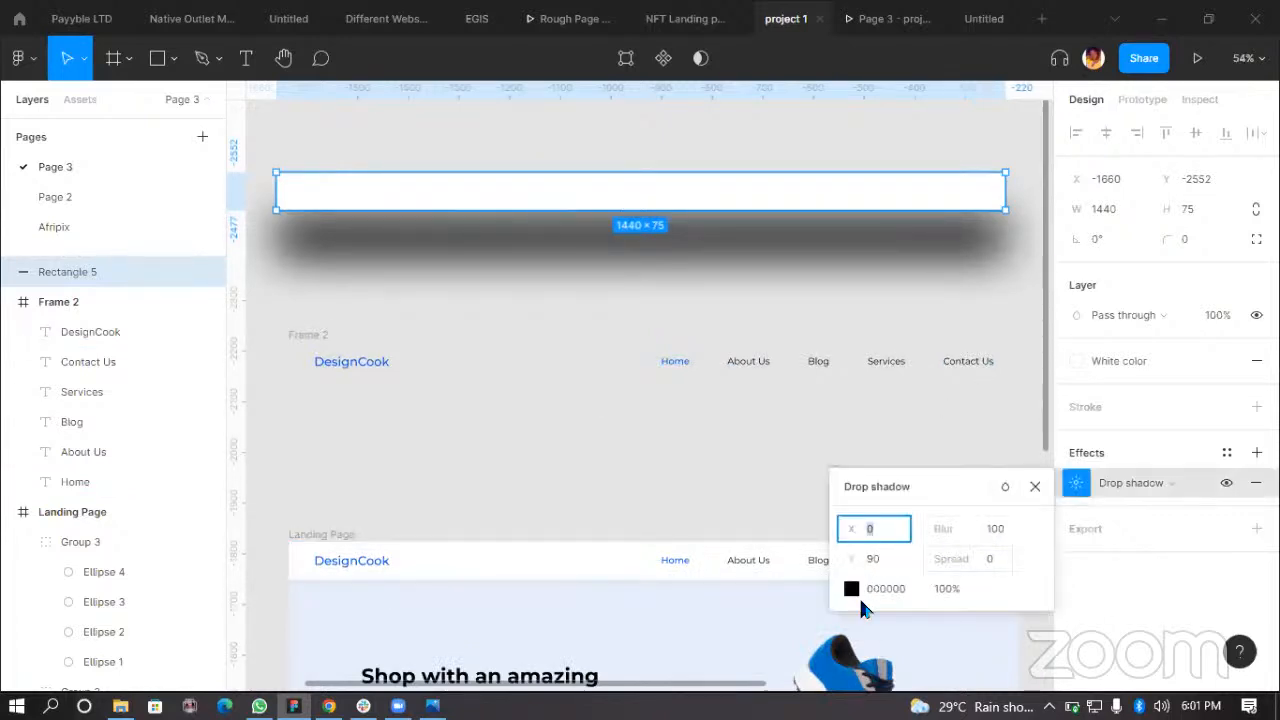
left_click(945, 590)
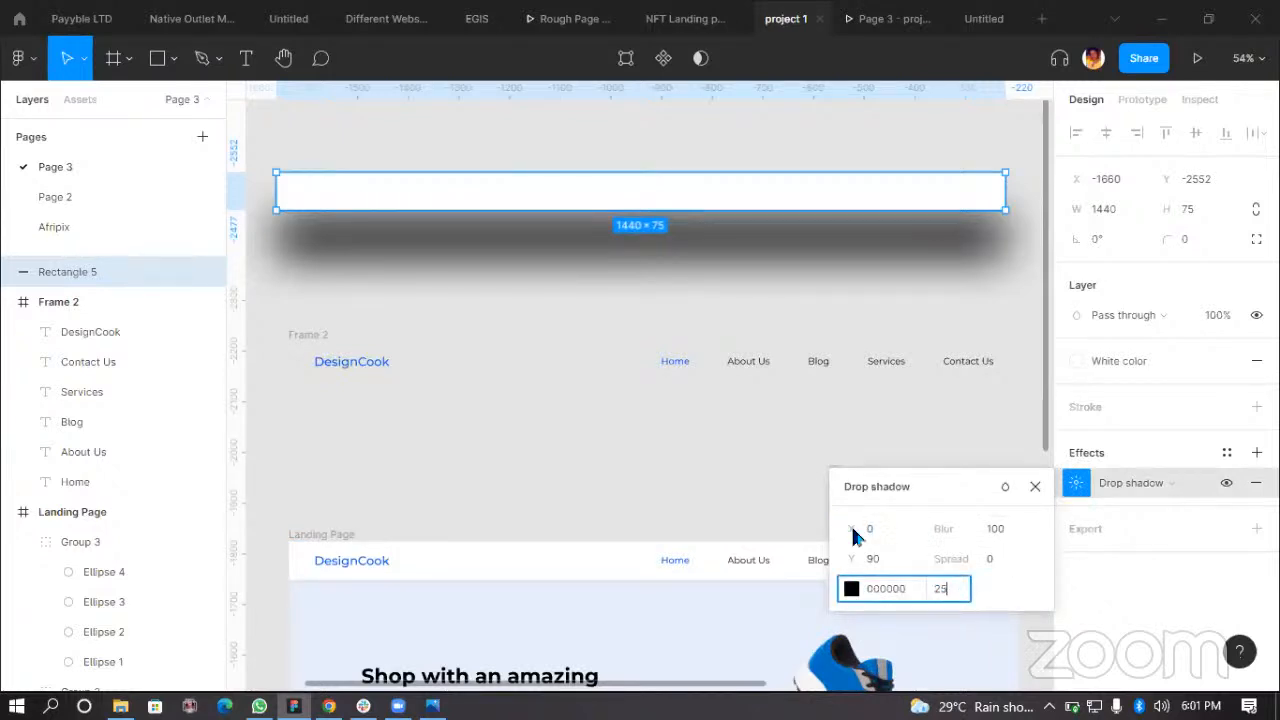
type("20")
key("Return")
left_click(832, 214)
left_click(824, 208)
left_click(337, 243)
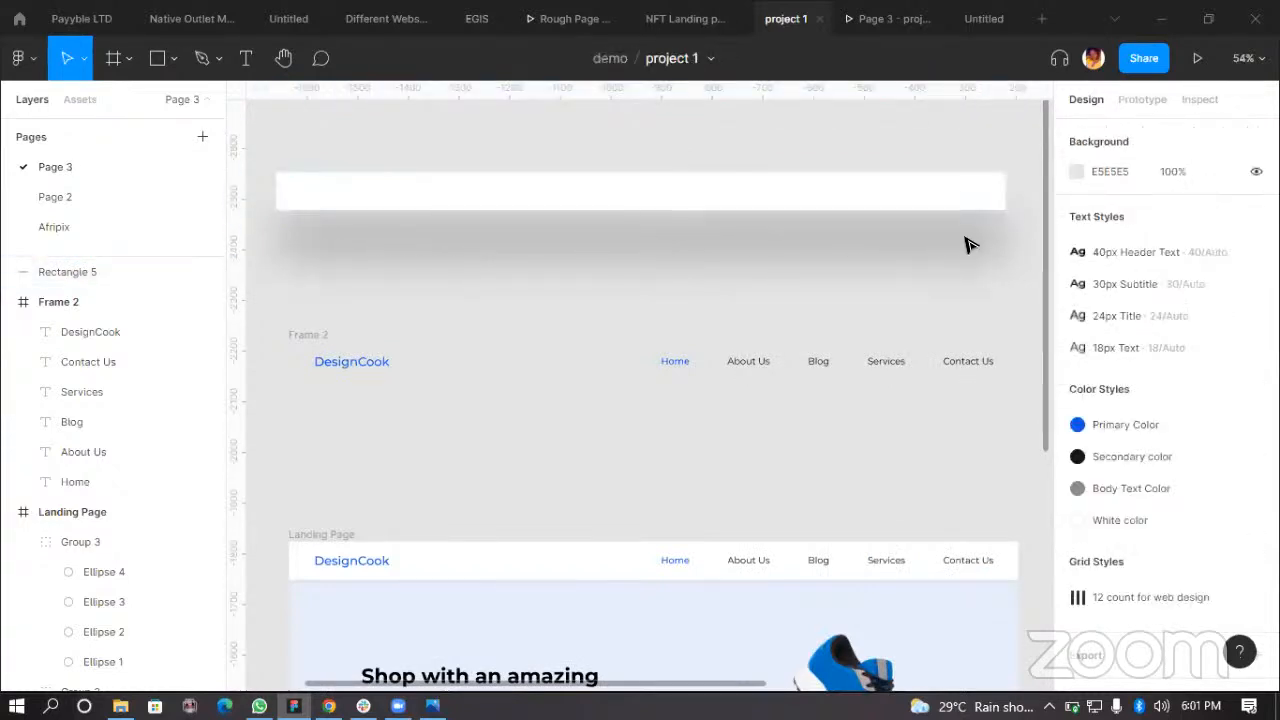
Step: Set the rectangle's drop shadow opacity to 15%
left_click(644, 210)
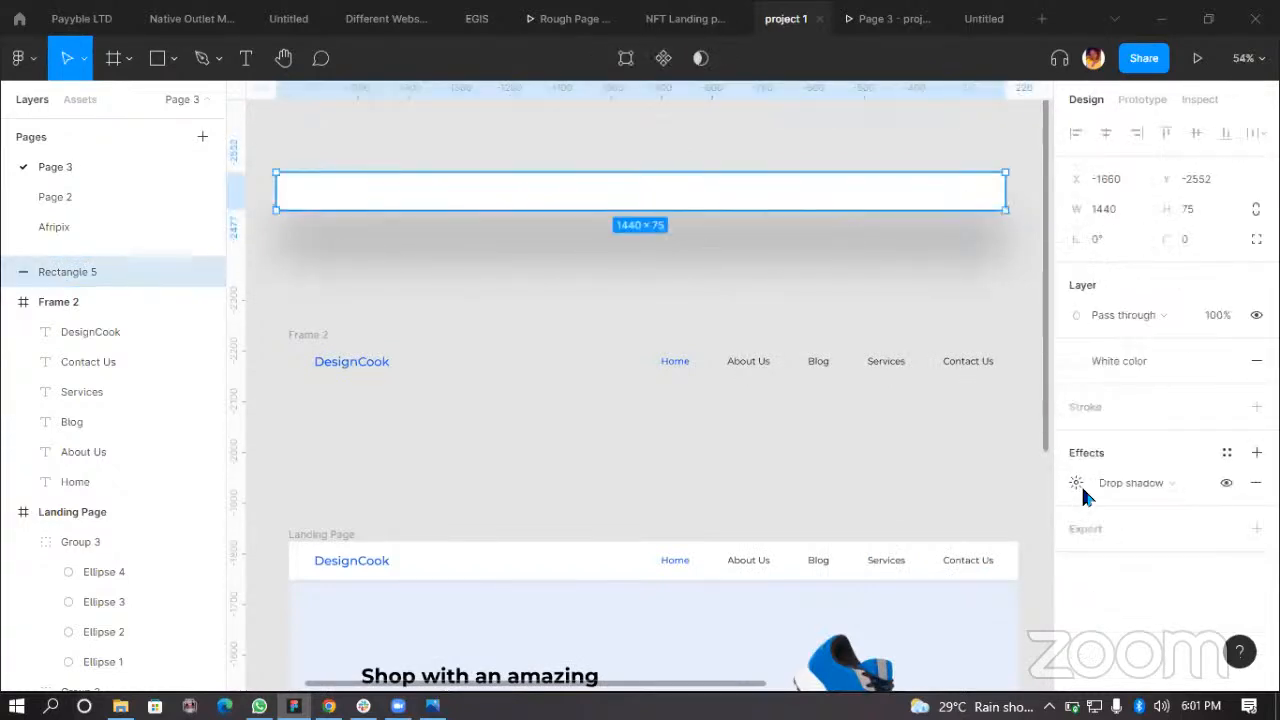
left_click(1078, 485)
left_click(940, 588)
type("15")
key("Return")
left_click(628, 142)
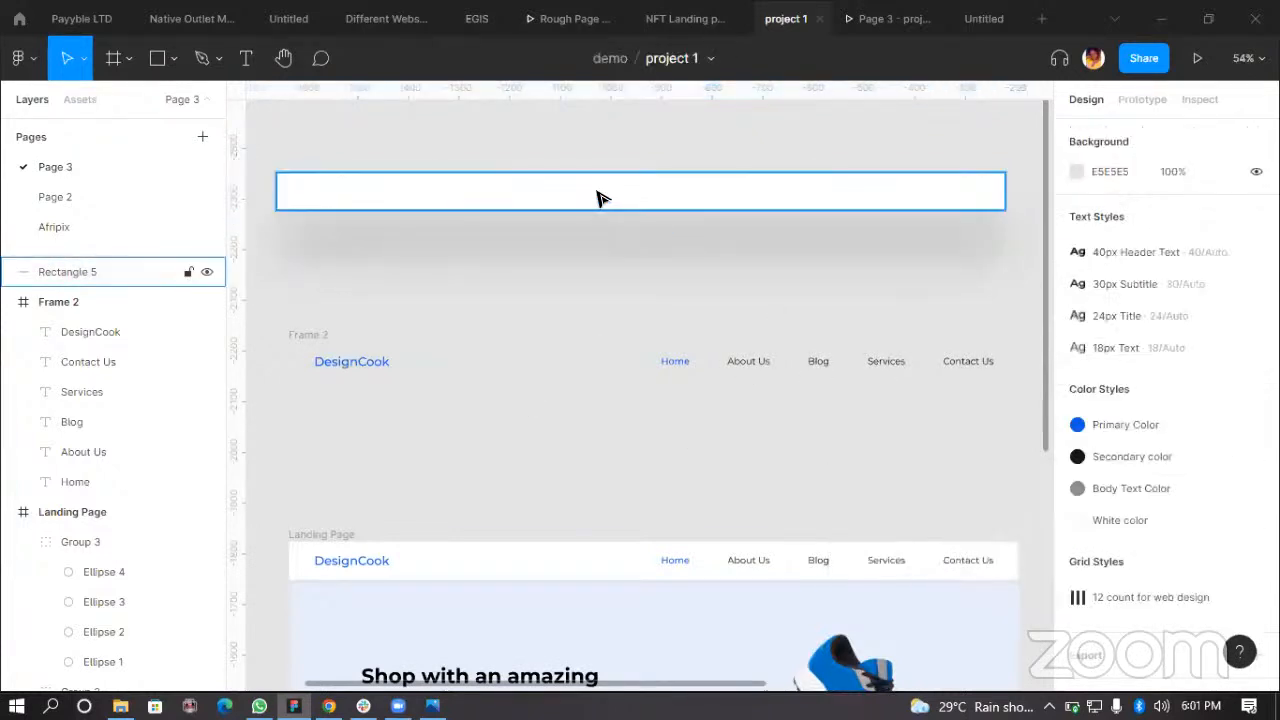
Step: Set the rectangle's drop shadow blur to 30
left_click(792, 204)
left_click(1075, 483)
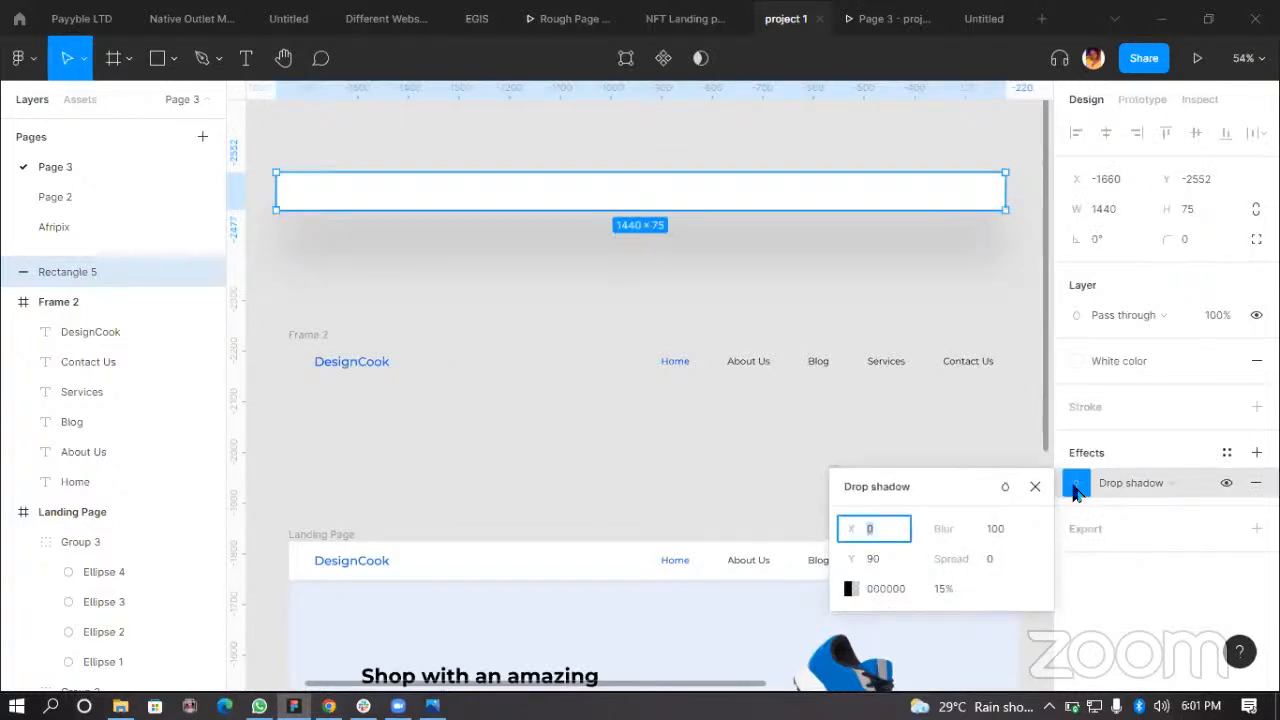
left_click(1000, 529)
type("30")
key("Return")
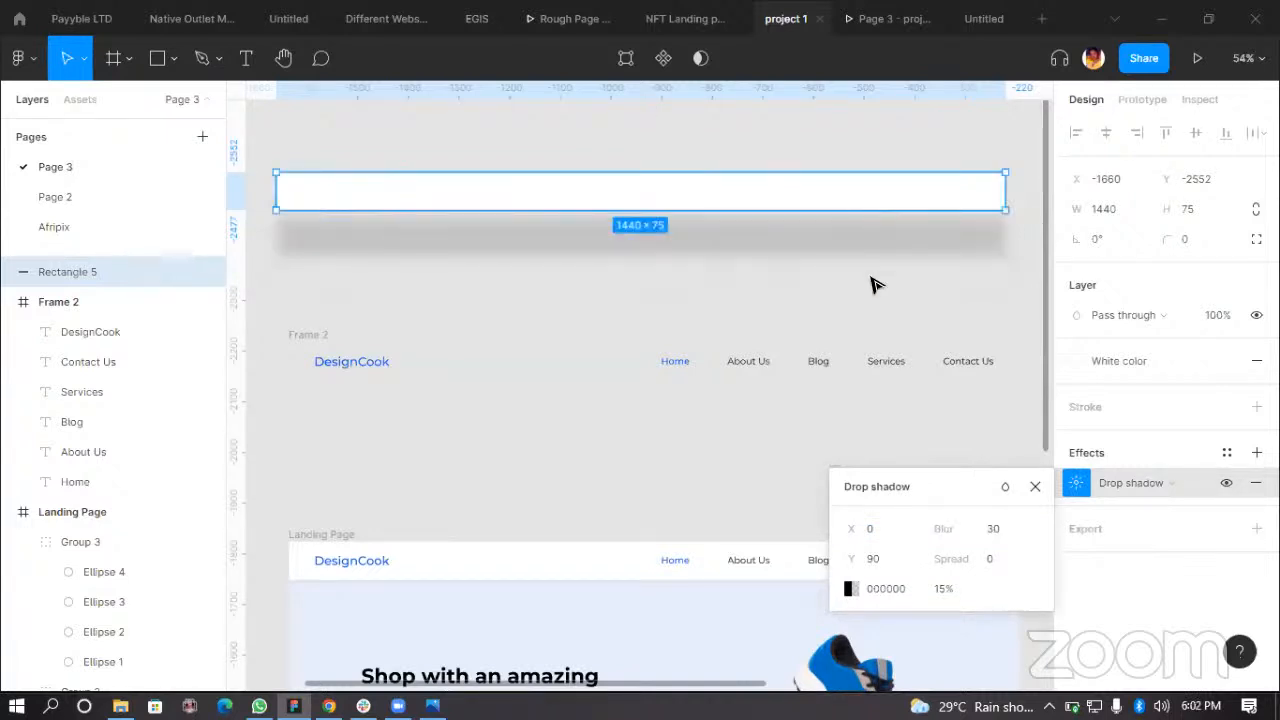
Step: Set the rectangle's drop shadow Y offset to 10
left_click(891, 556)
type("10")
key("Return")
left_click(735, 285)
scroll(535, 246, "up", 2)
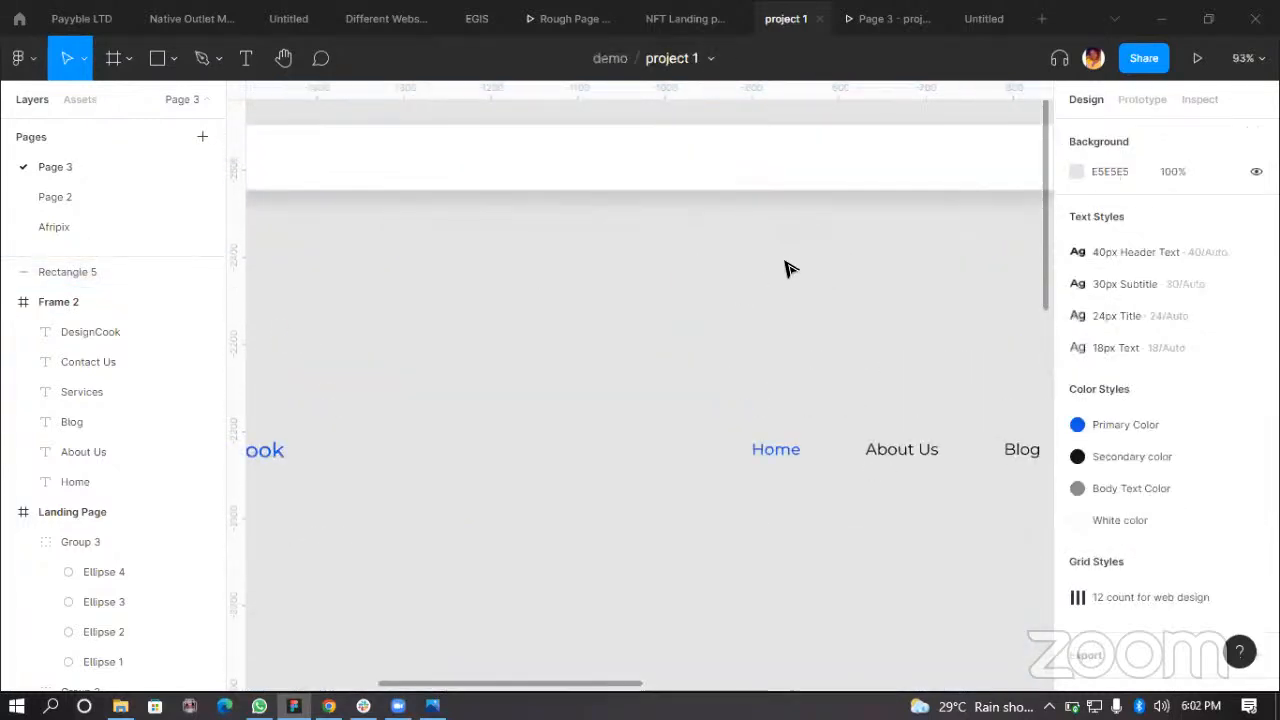
scroll(770, 215, "down", 3)
Step: Shift the rectangle slightly left and set its drop shadow Y offset to 6
left_click_drag(774, 209, 714, 214)
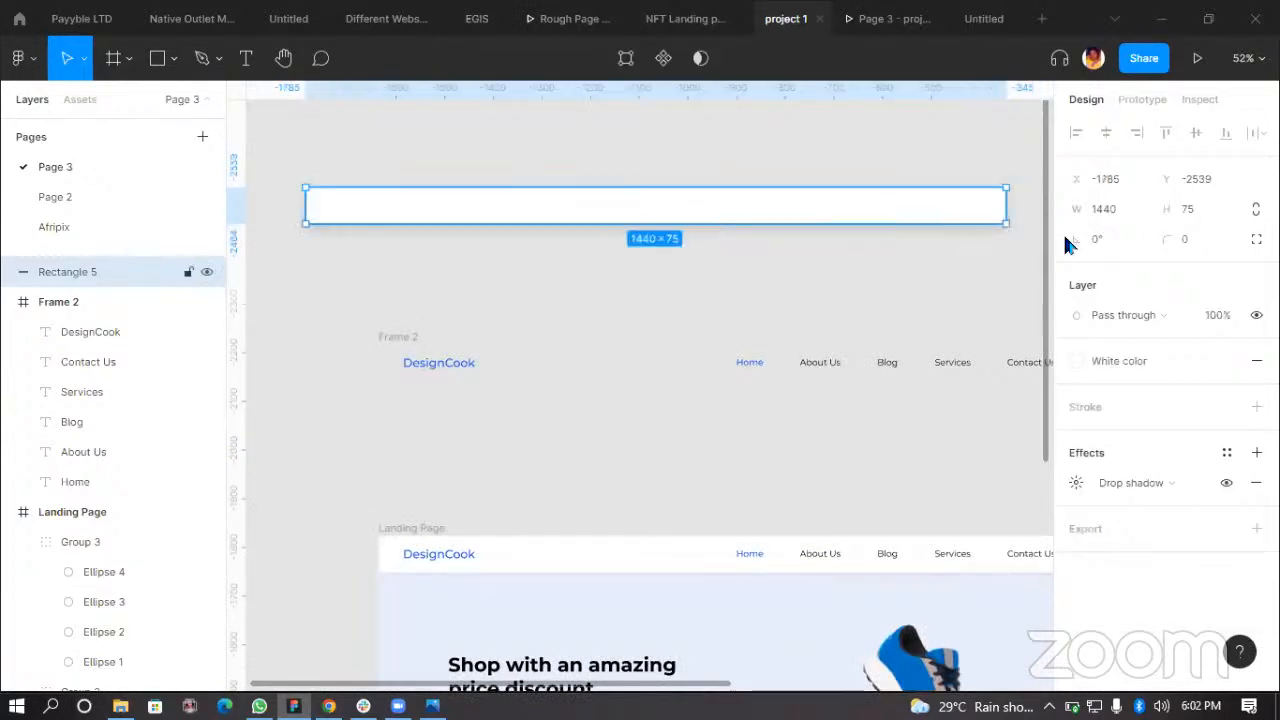
left_click(1075, 484)
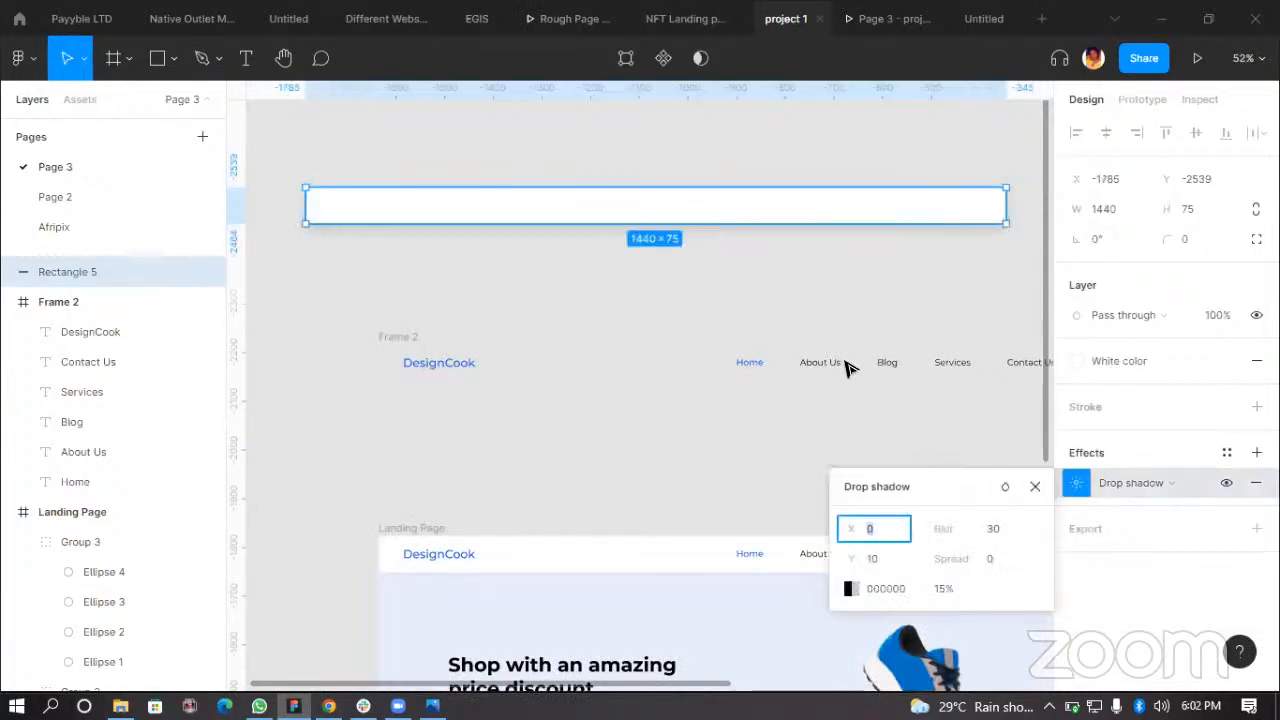
left_click(881, 554)
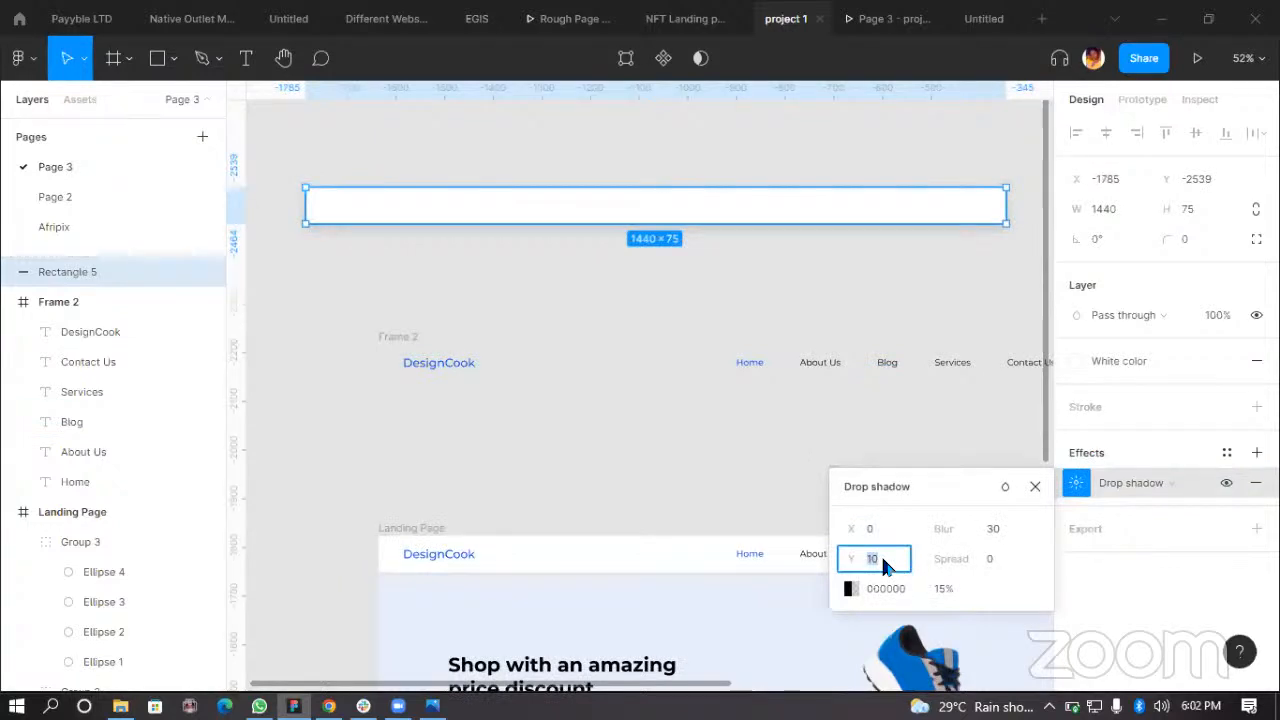
type("6")
left_click(588, 292)
Step: Set the rectangle's drop shadow blur to 10
scroll(650, 235, "up", 2)
scroll(708, 278, "up", 5)
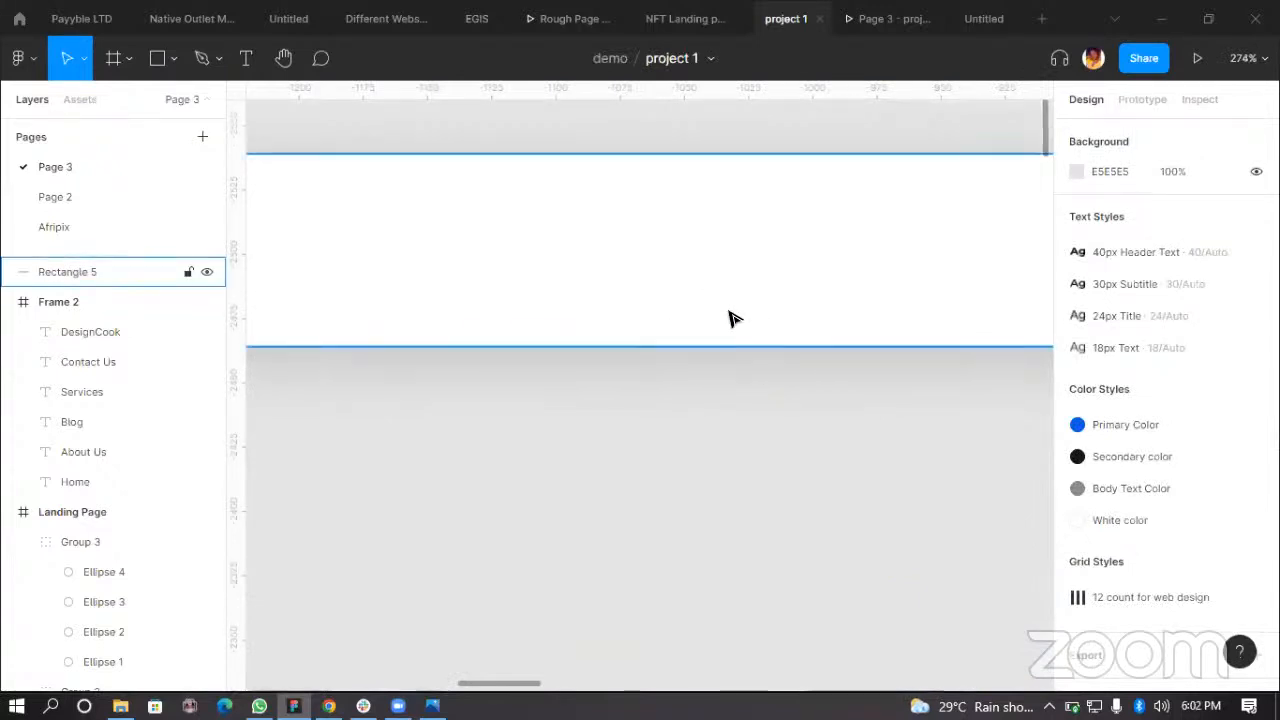
left_click(730, 318)
scroll(820, 340, "down", 3)
left_click(1074, 482)
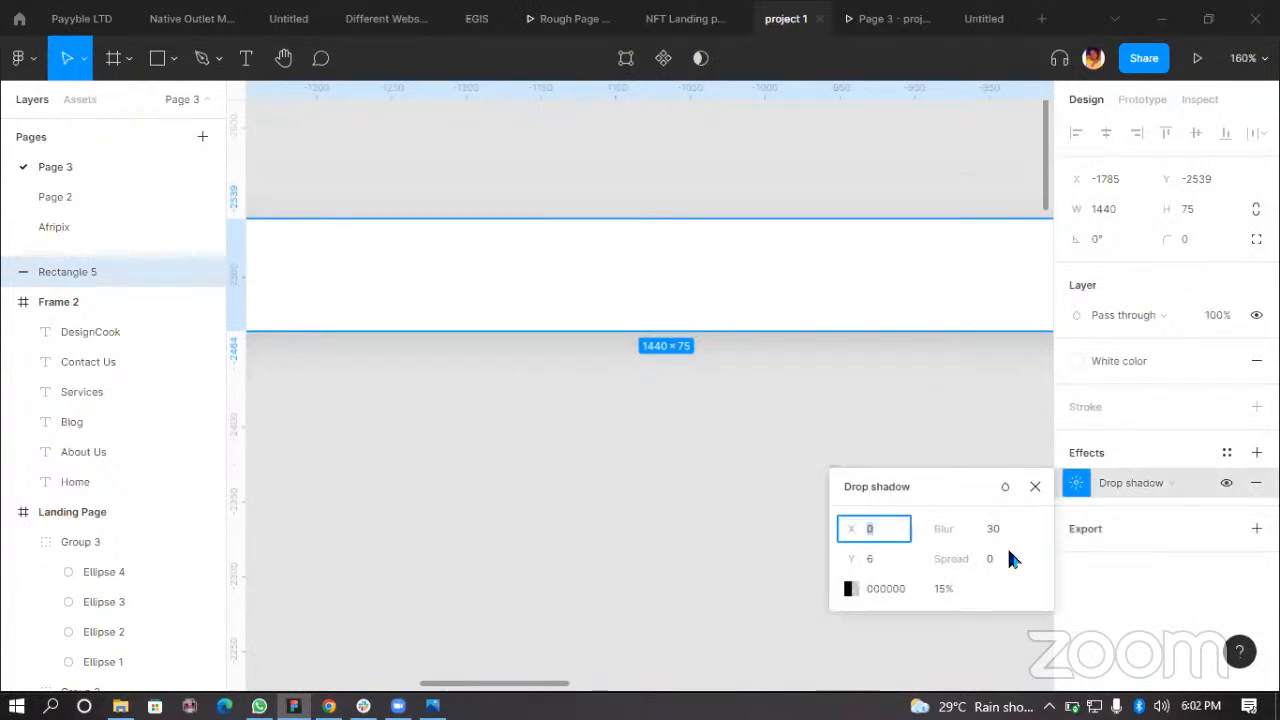
left_click(997, 530)
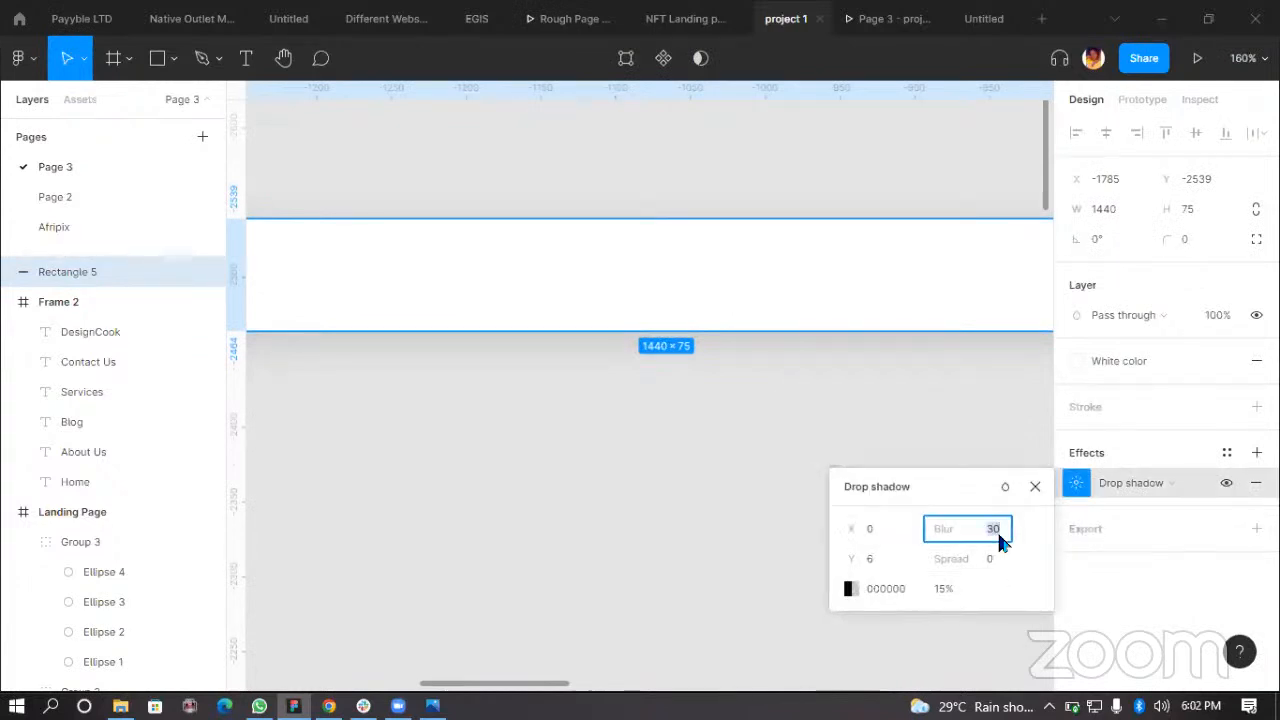
type("10")
key("Return")
Step: Set the rectangle's drop shadow opacity to 6%
left_click(646, 494)
scroll(682, 374, "down", 3)
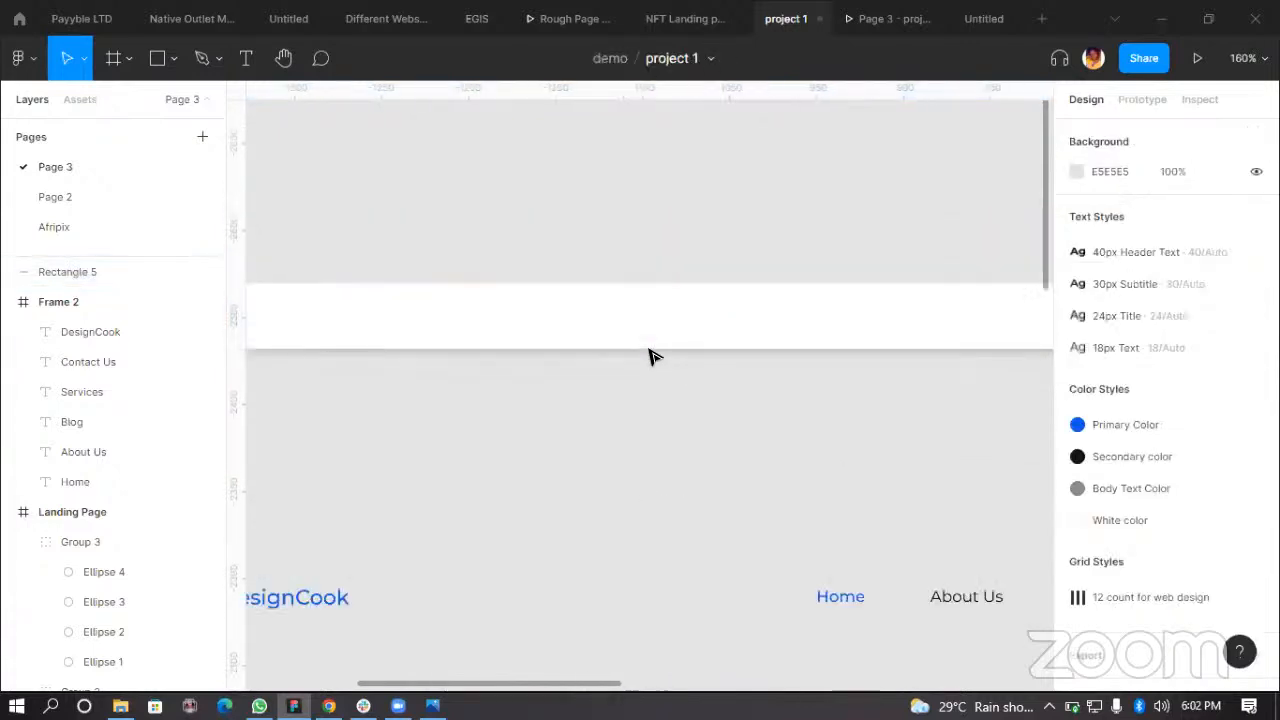
scroll(650, 357, "down", 3)
scroll(623, 351, "up", 4)
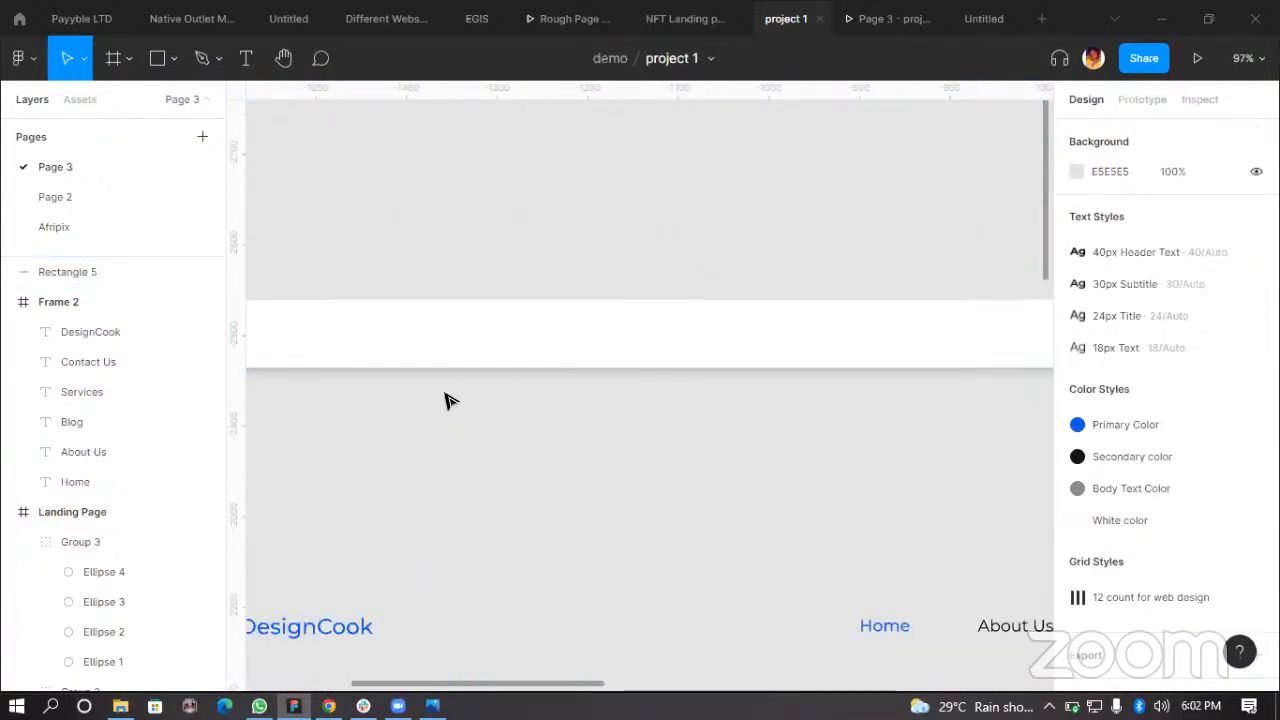
left_click(774, 360)
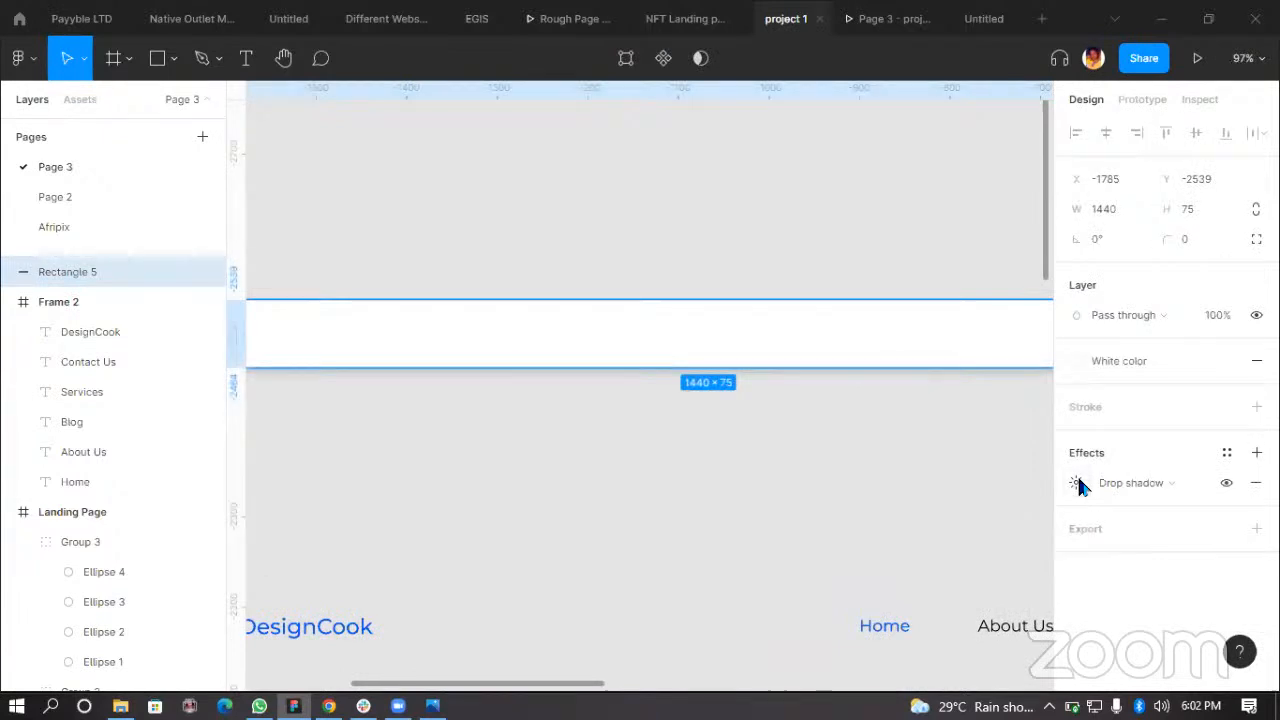
left_click(1076, 482)
left_click(945, 589)
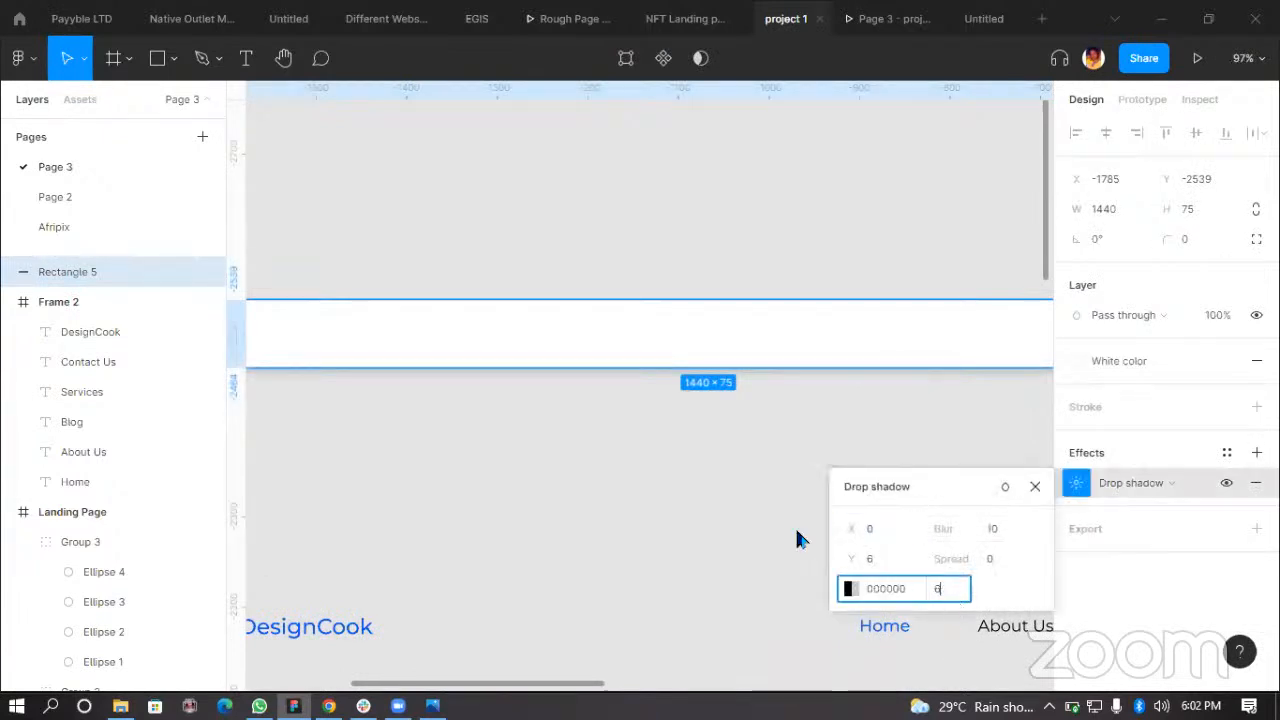
left_click(629, 449)
scroll(711, 412, "down", 5)
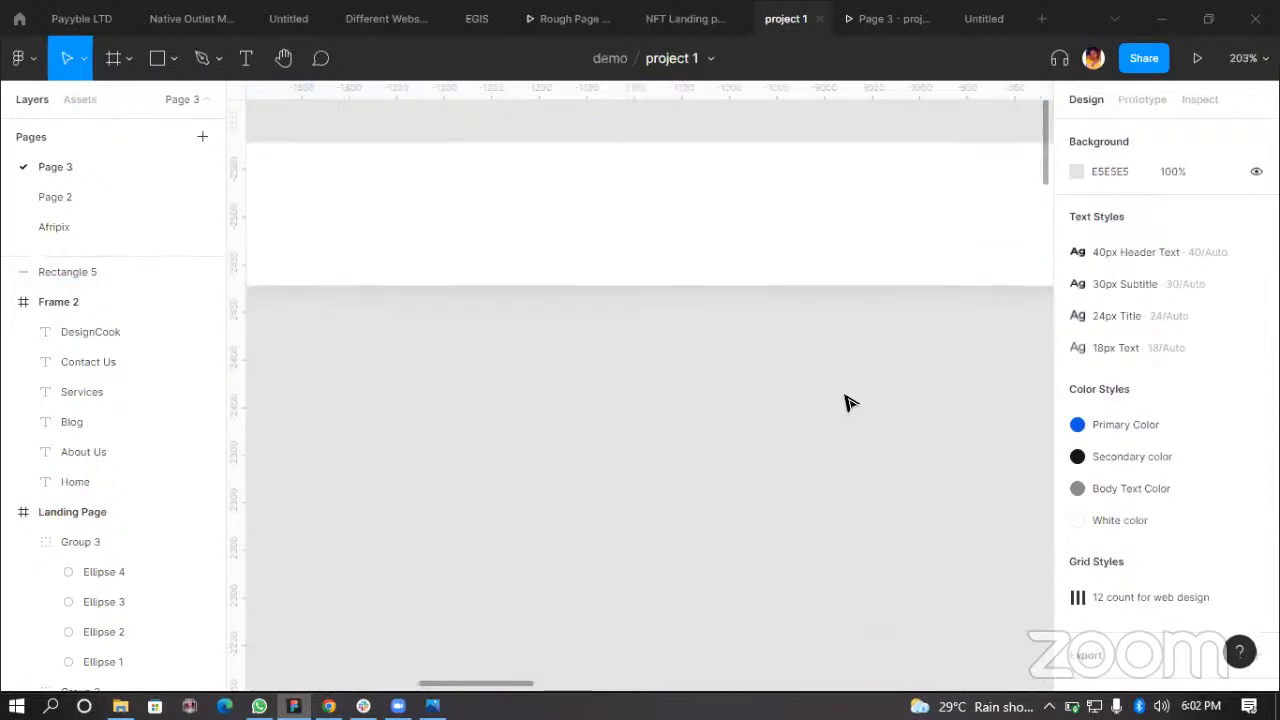
Step: Draw a rectangle about 1494 × 389 around the white bar
key("r")
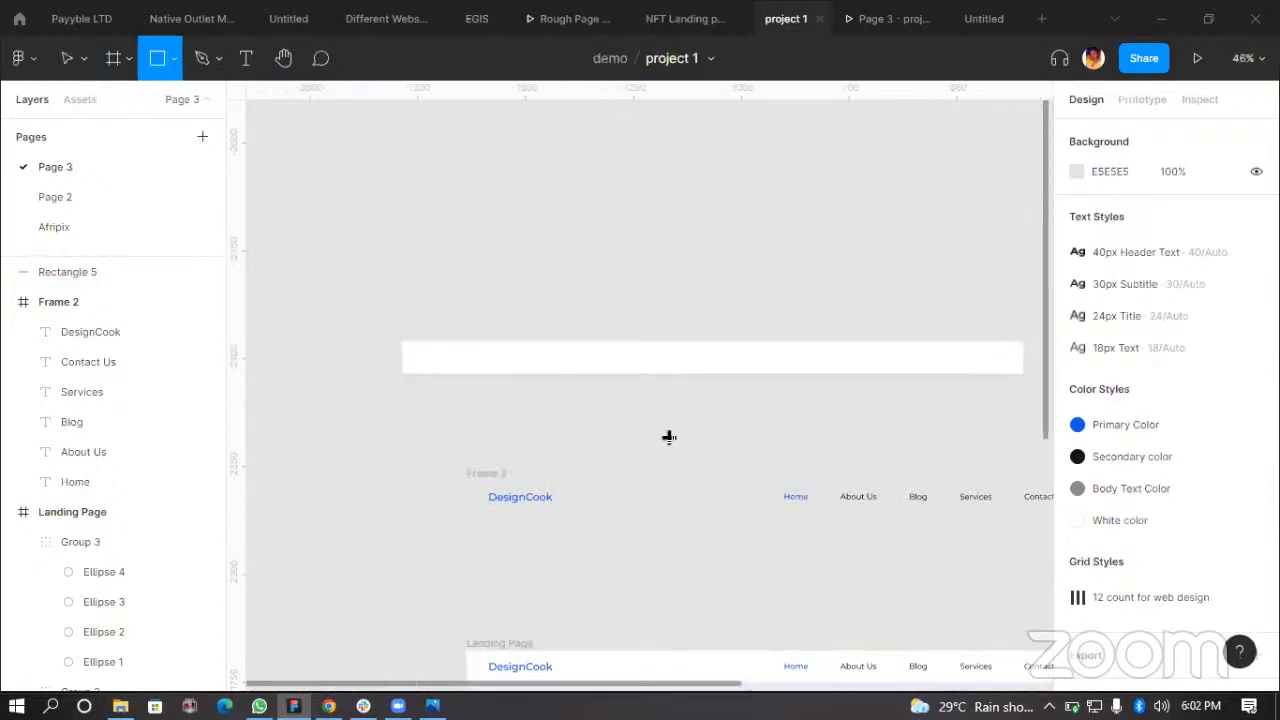
left_click_drag(275, 278, 919, 445)
Step: Move the white bar to the top edge of the new rectangle and bring it in front
mouse_move(957, 361)
left_mouse_down()
mouse_move(915, 257)
mouse_move(850, 343)
left_mouse_up()
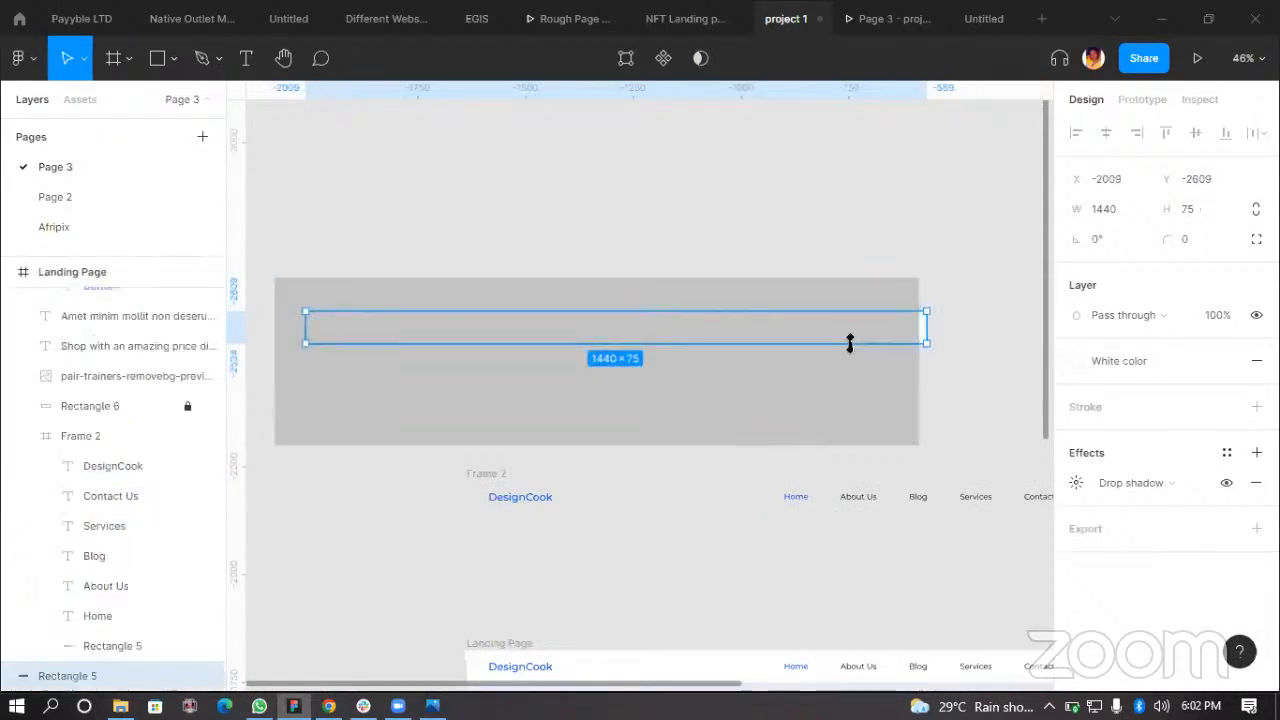
key("ctrl+bracketright")
scroll(836, 342, "up", 5)
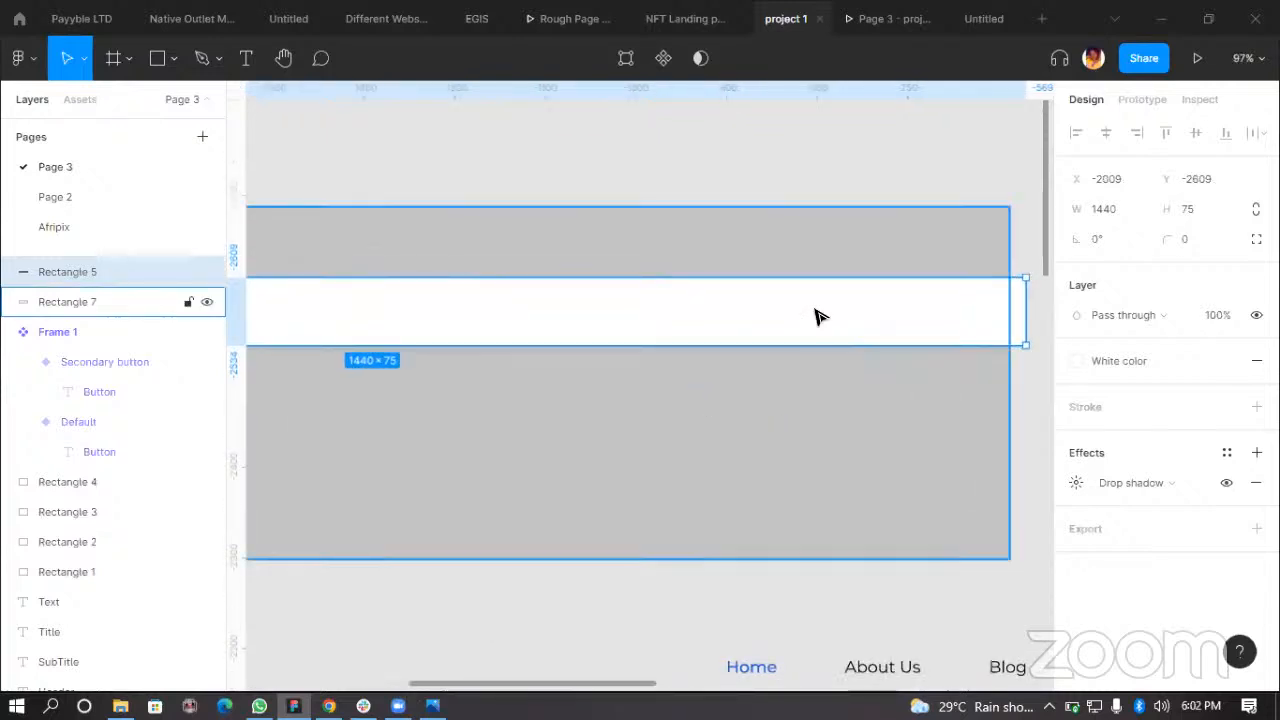
left_click(815, 311)
left_click_drag(835, 309, 797, 300)
Step: Fill the large rectangle with the White color style
left_click_drag(820, 412, 900, 425)
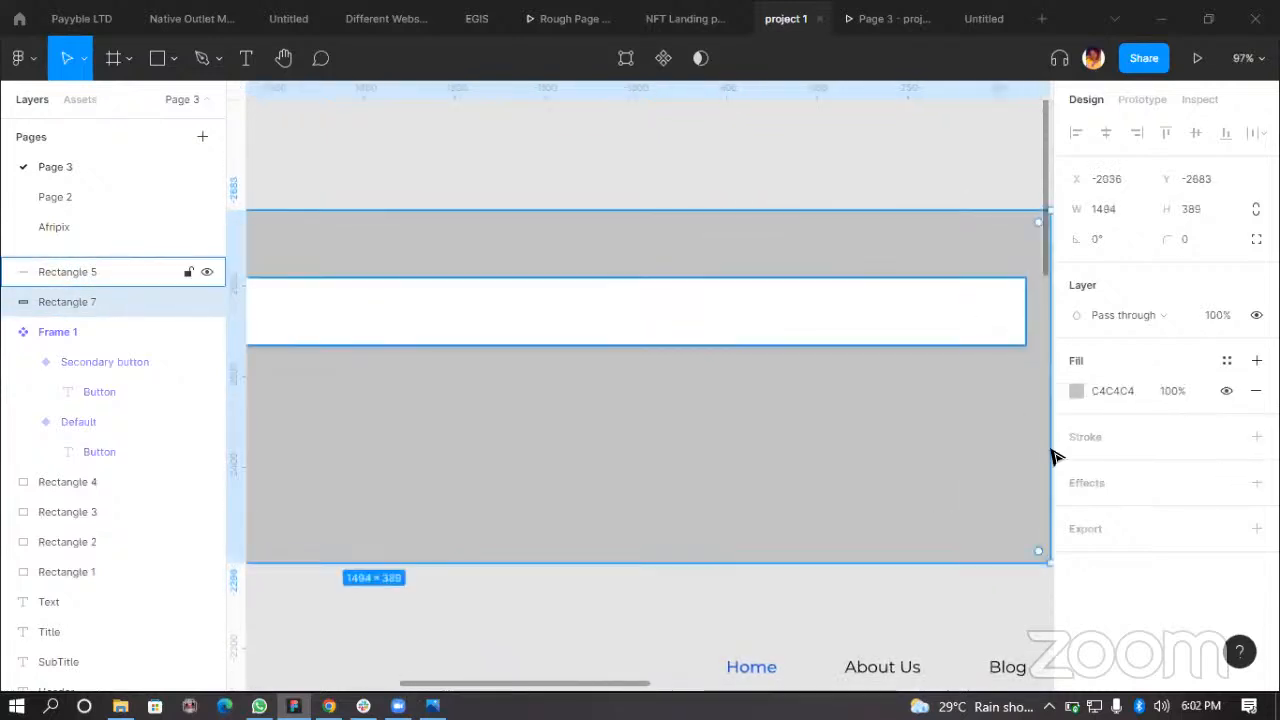
left_click(1227, 362)
left_click(1186, 472)
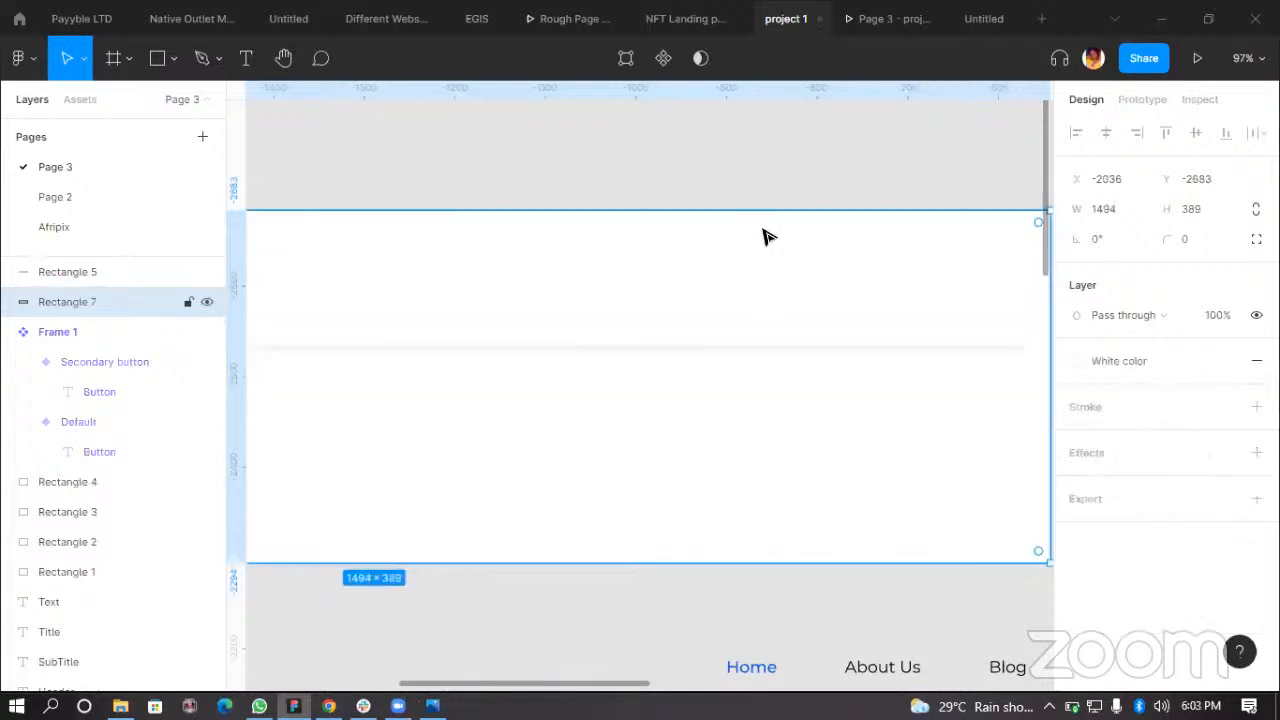
Step: Zoom in to examine the white bar's shadow against the white background
scroll(745, 340, "up", 1)
scroll(741, 334, "up", 1)
left_click_drag(741, 334, 740, 238)
left_click(757, 391)
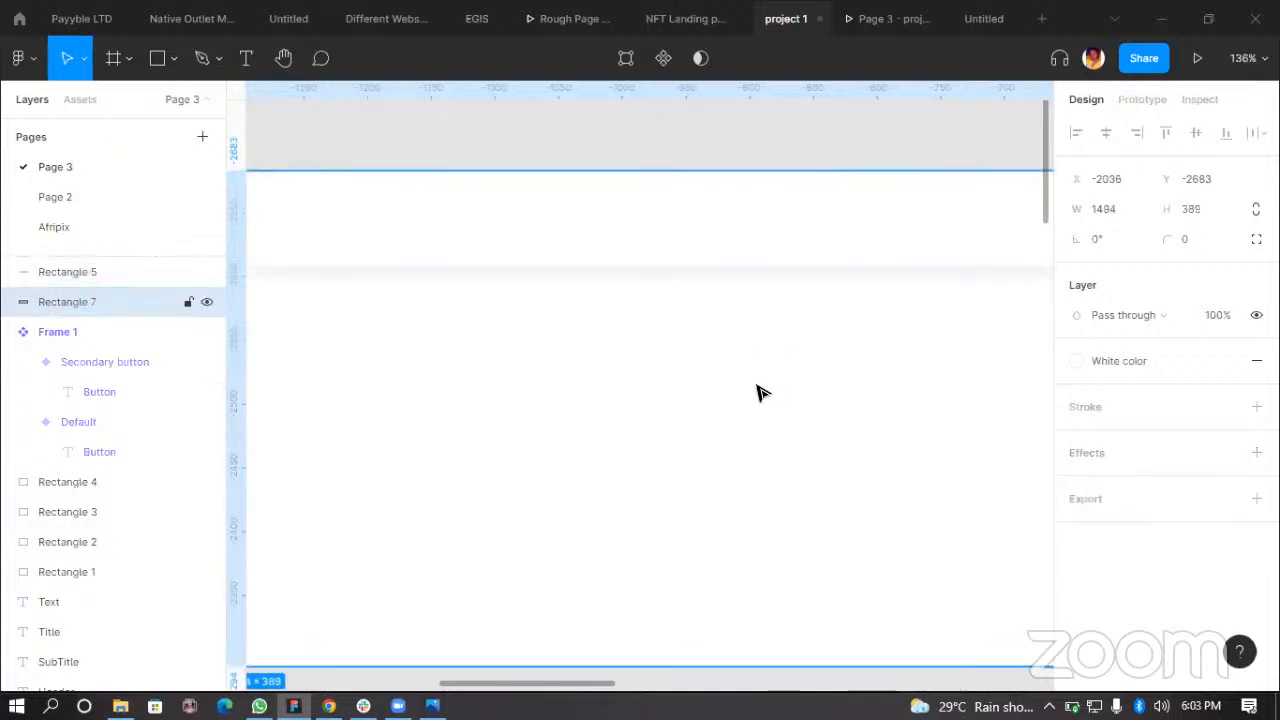
scroll(706, 417, "down", 4)
left_click(670, 245)
scroll(606, 294, "up", 1)
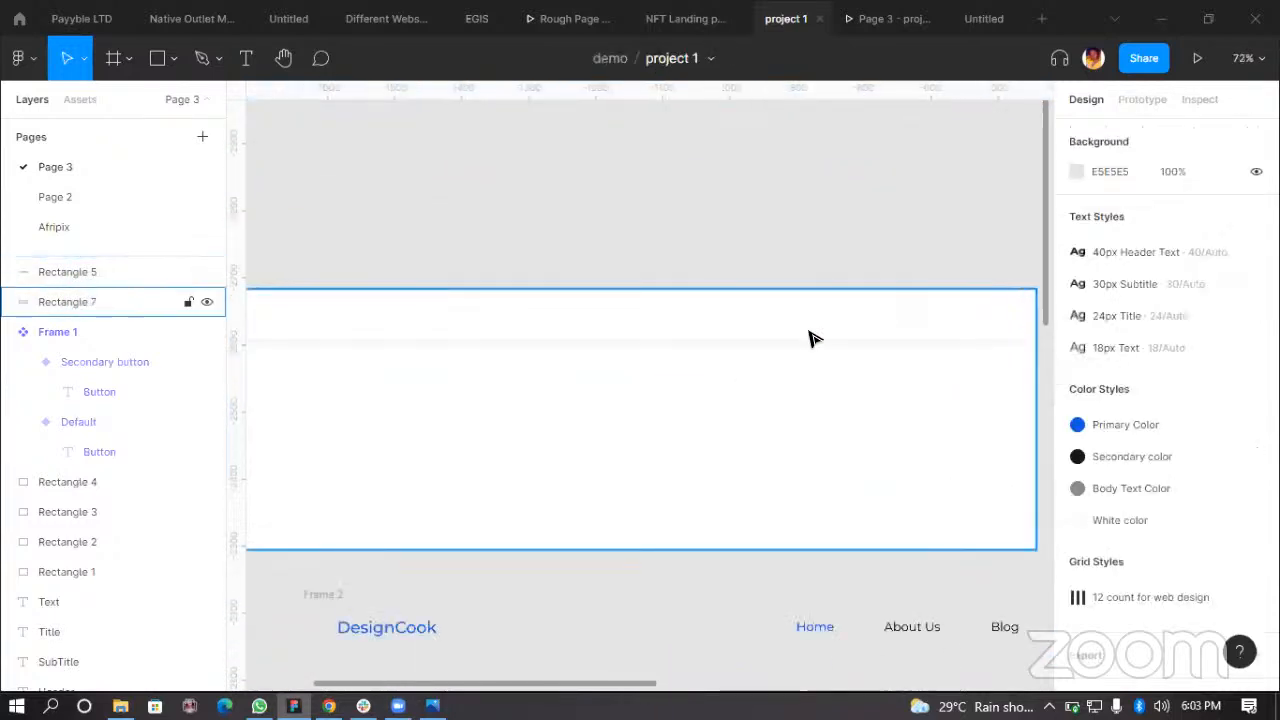
Step: Set the white bar's drop shadow opacity to 2%
left_click(985, 330)
left_click(1076, 482)
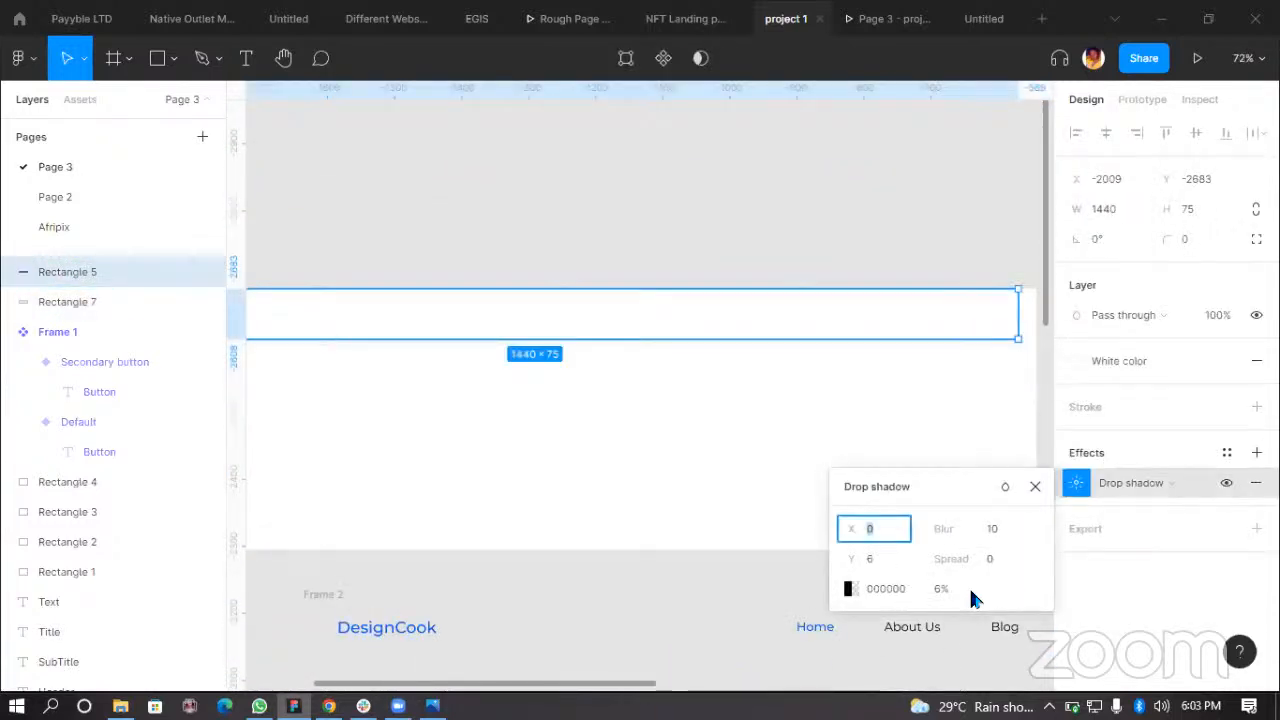
left_click(943, 589)
type("20")
left_click(766, 234)
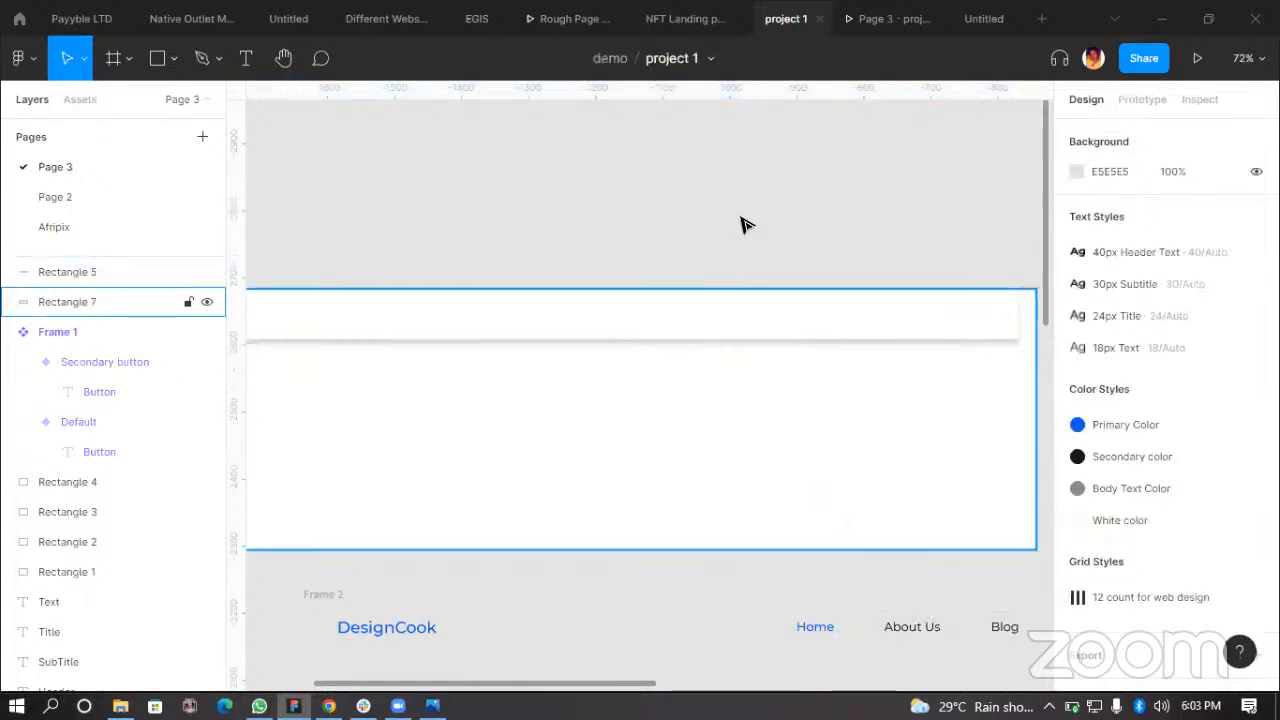
Step: Change the white bar's drop shadow opacity back to 6%
scroll(471, 326, "up", 5)
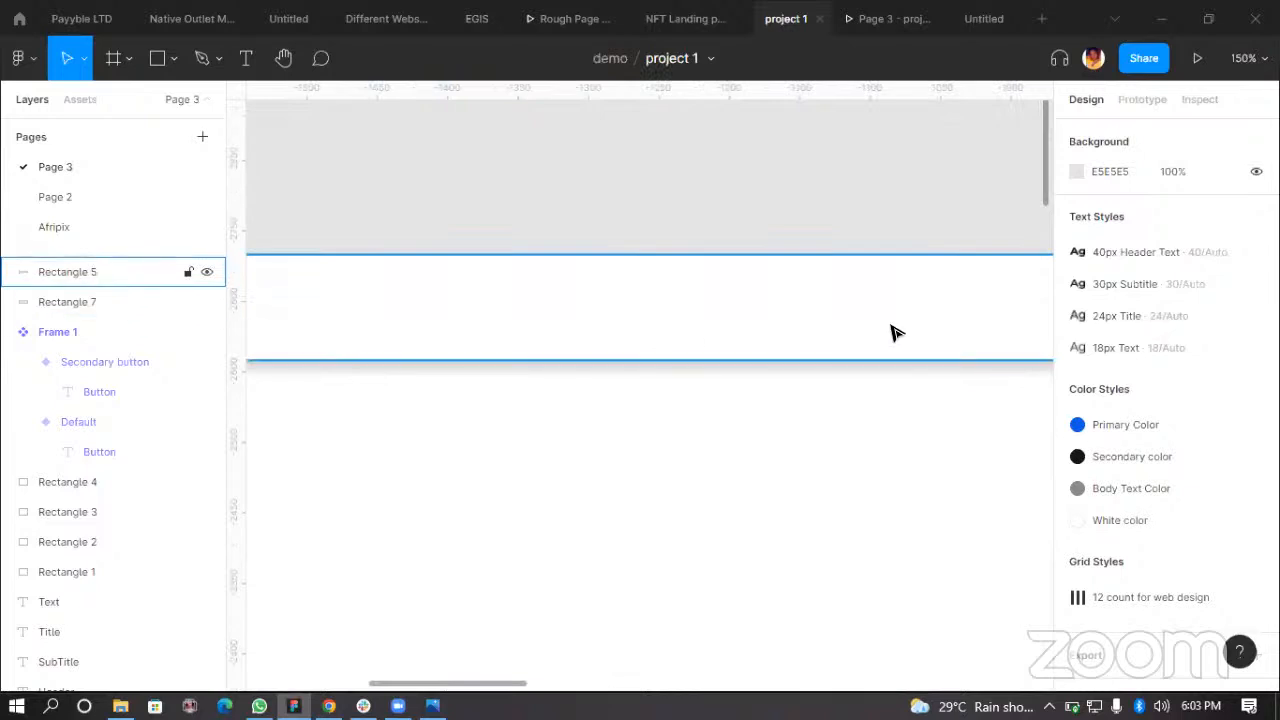
left_click(895, 333)
left_click(1073, 480)
left_click(940, 588)
type("6")
key("Return")
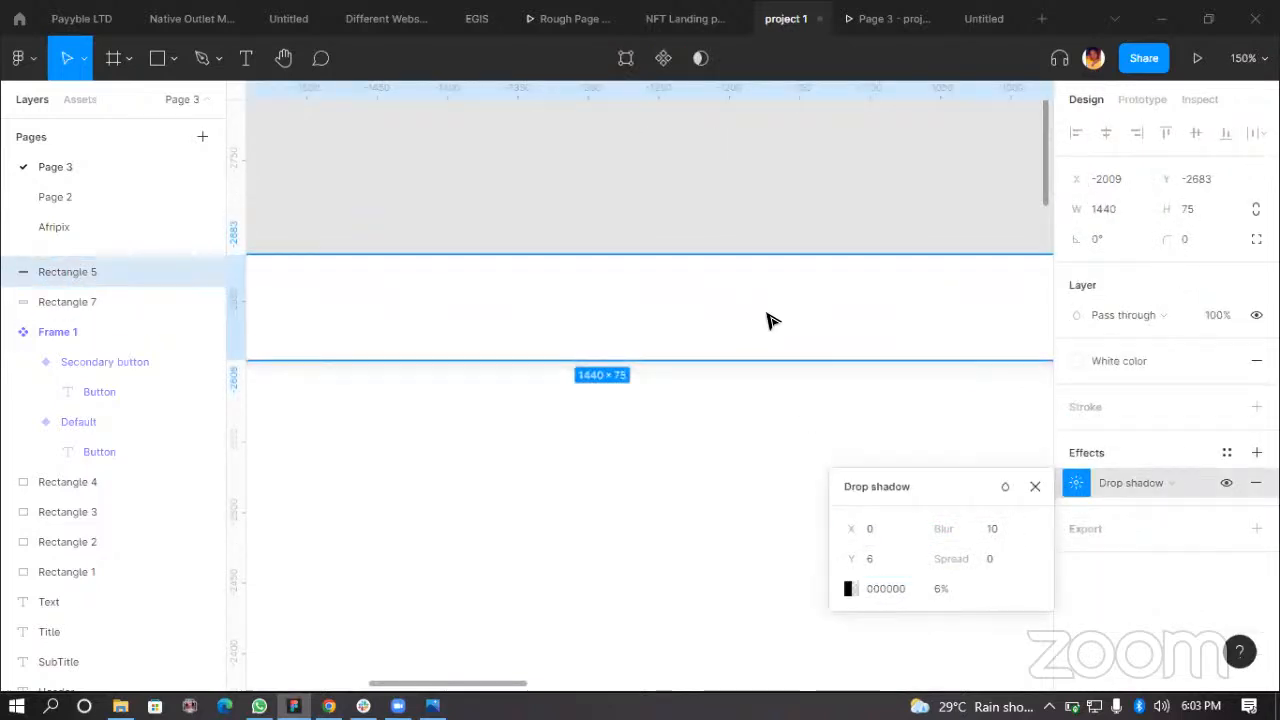
Step: Delete the large white rectangle and the white bar
left_click(700, 371)
scroll(685, 300, "down", 6)
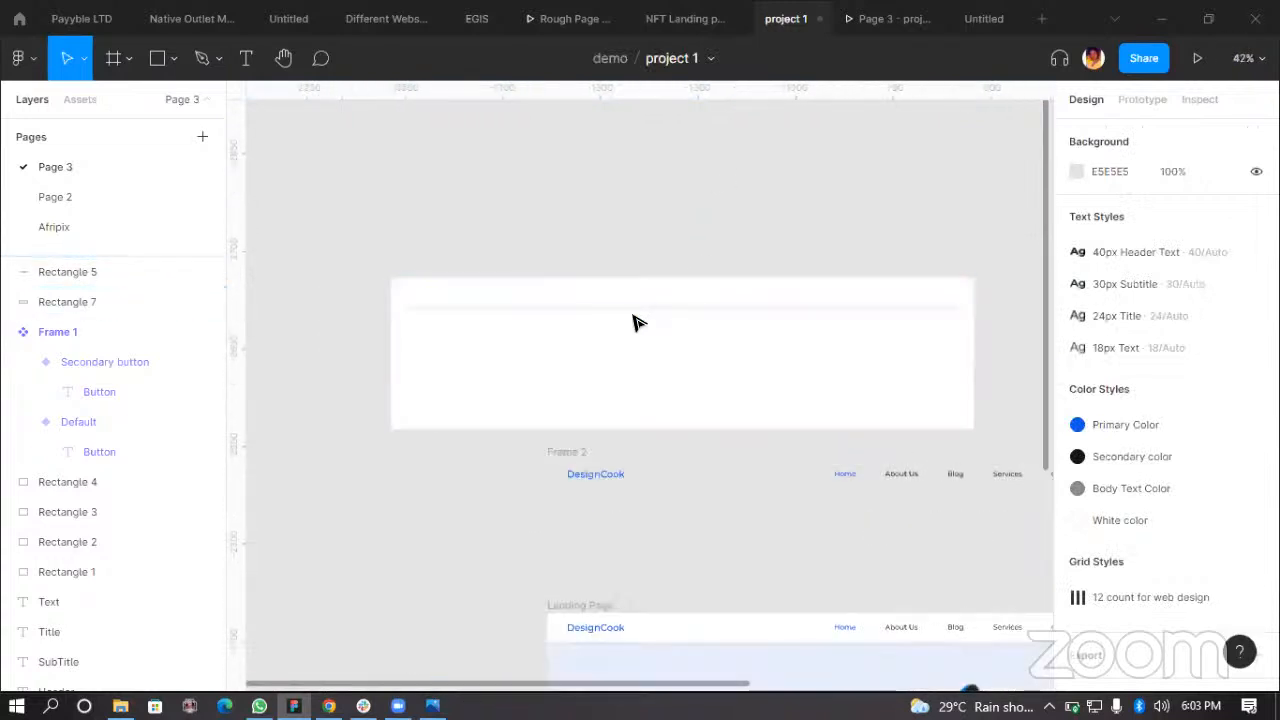
scroll(660, 340, "up", 2)
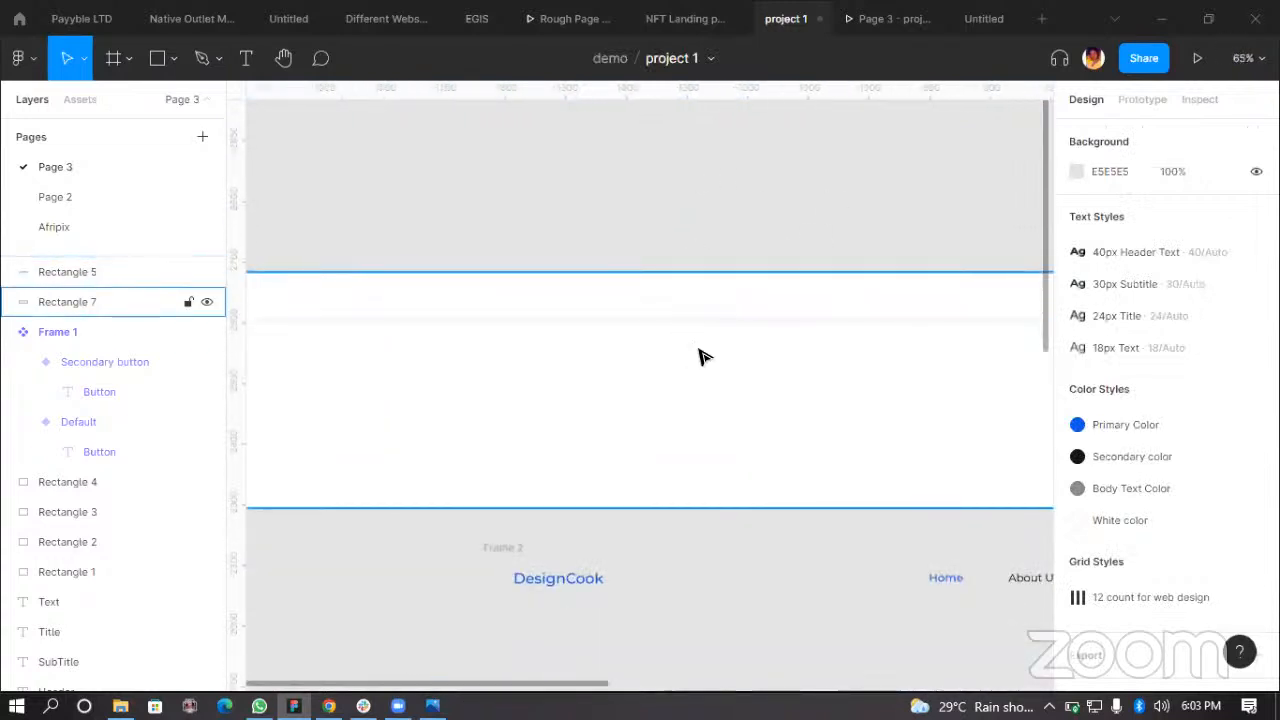
scroll(725, 360, "down", 3)
left_click(820, 331)
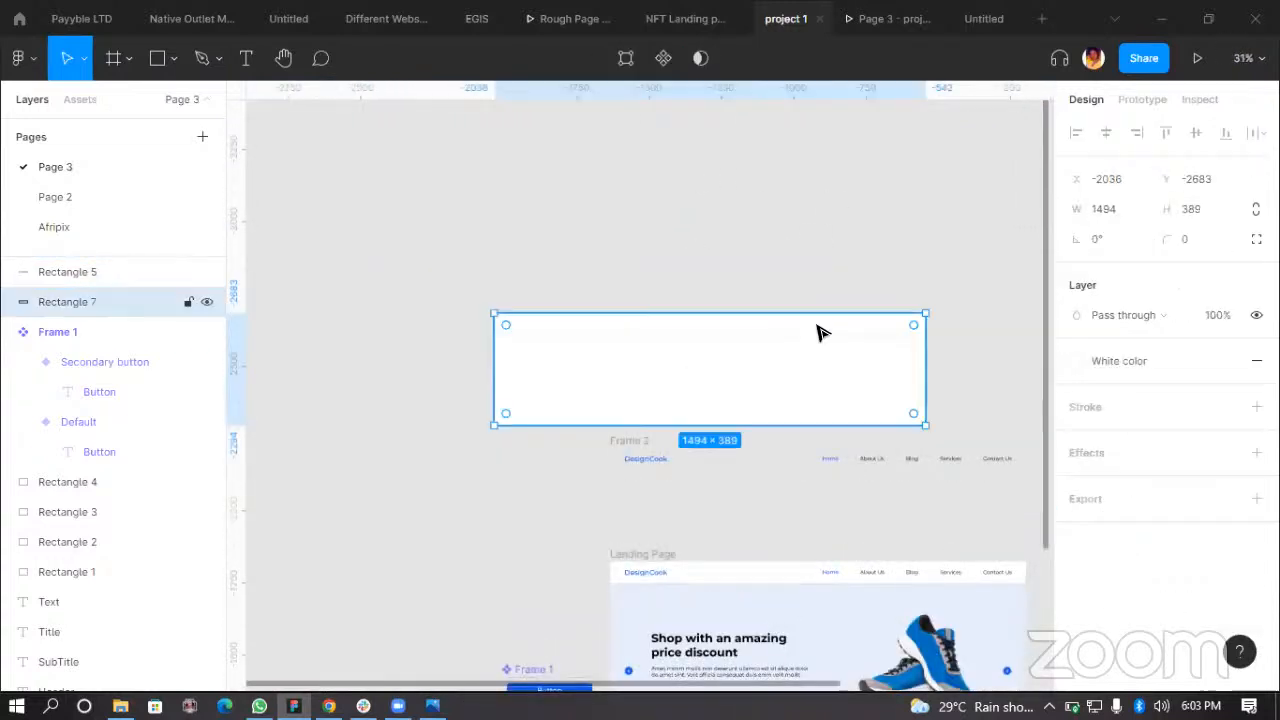
key("Delete")
left_click(757, 329)
key("Delete")
Step: Delete the leftover Frame 2 navigation bar copy above the landing page
scroll(650, 383, "down", 3)
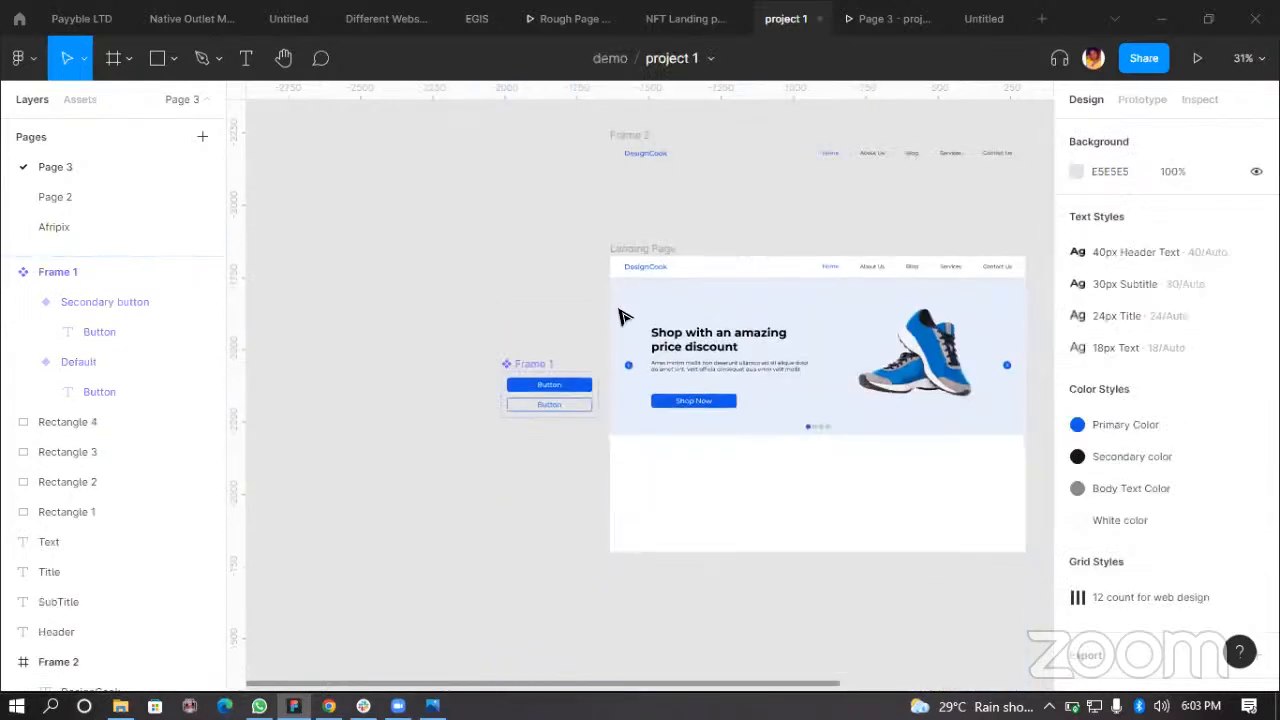
left_click_drag(592, 180, 1040, 302)
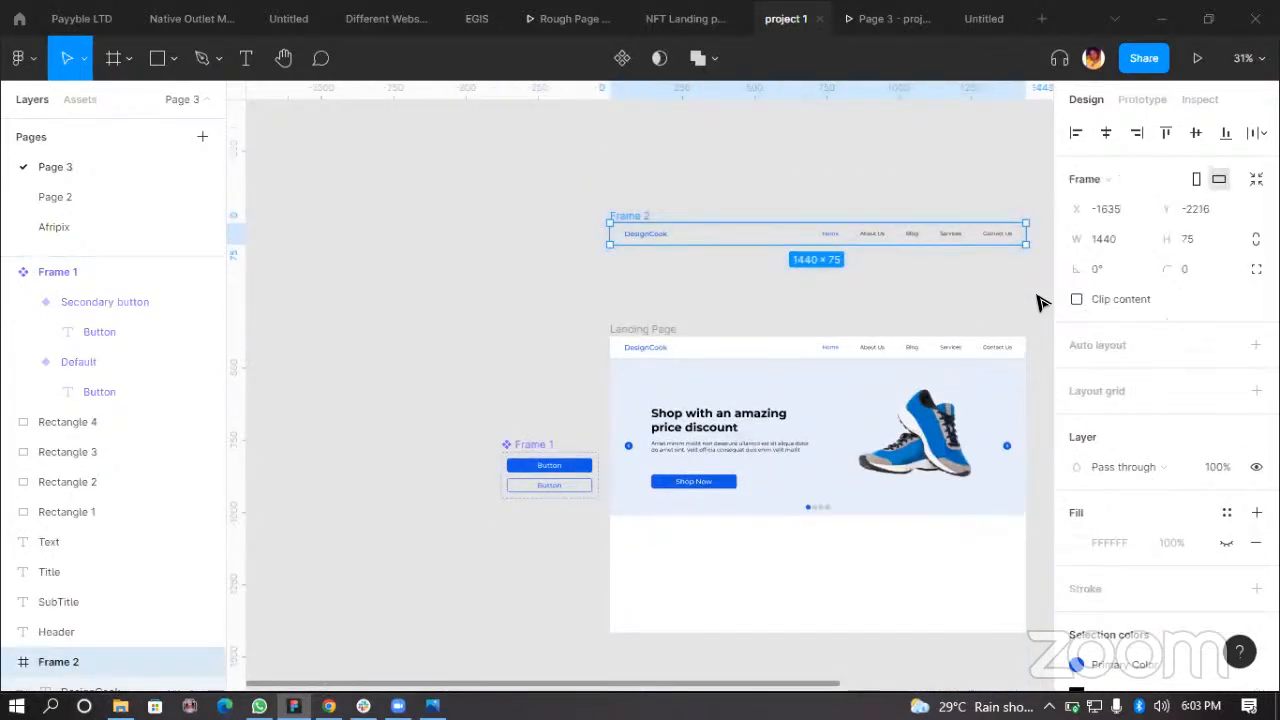
key("Delete")
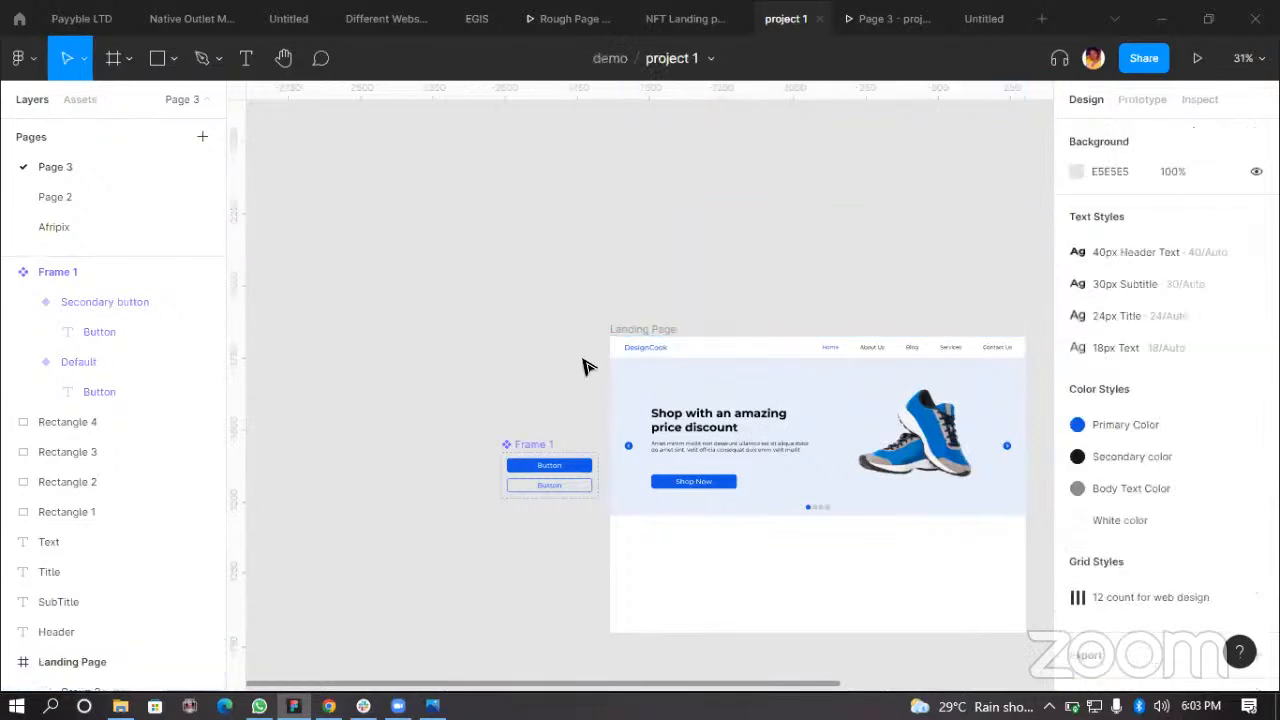
Step: Move the Shop Now button up closer to the hero paragraph text
scroll(529, 509, "right", 2)
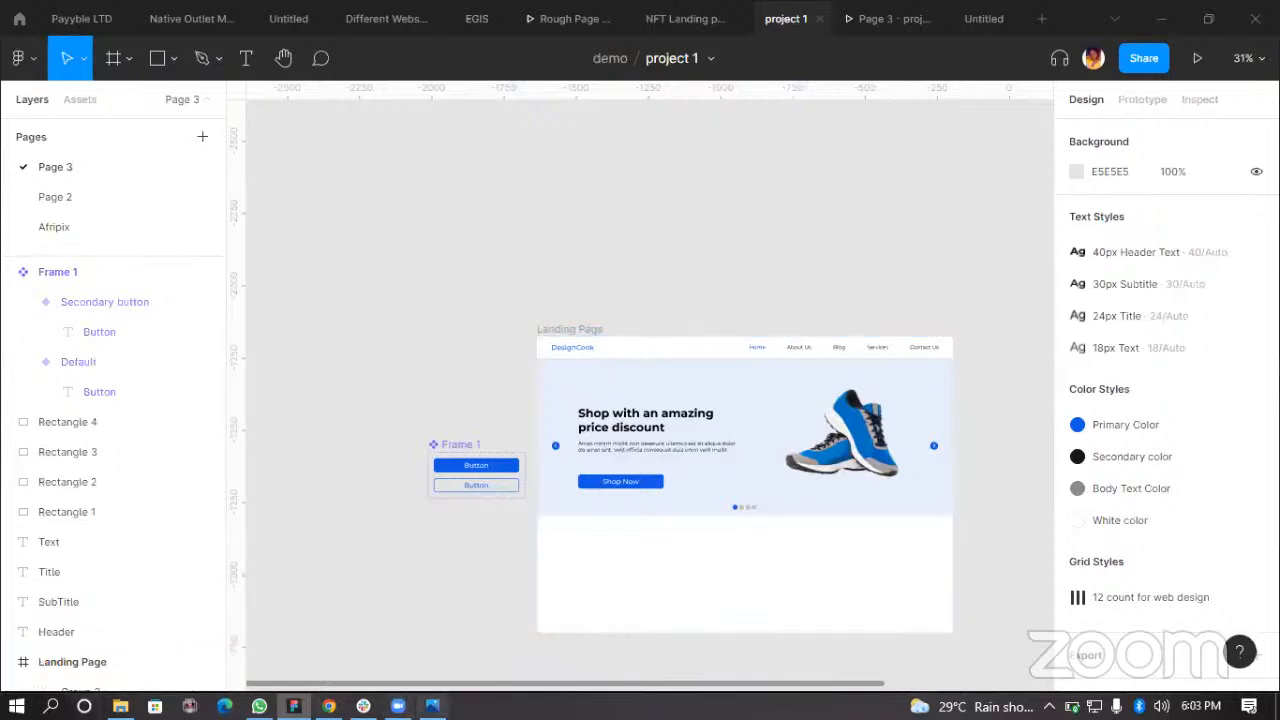
scroll(641, 474, "up", 5)
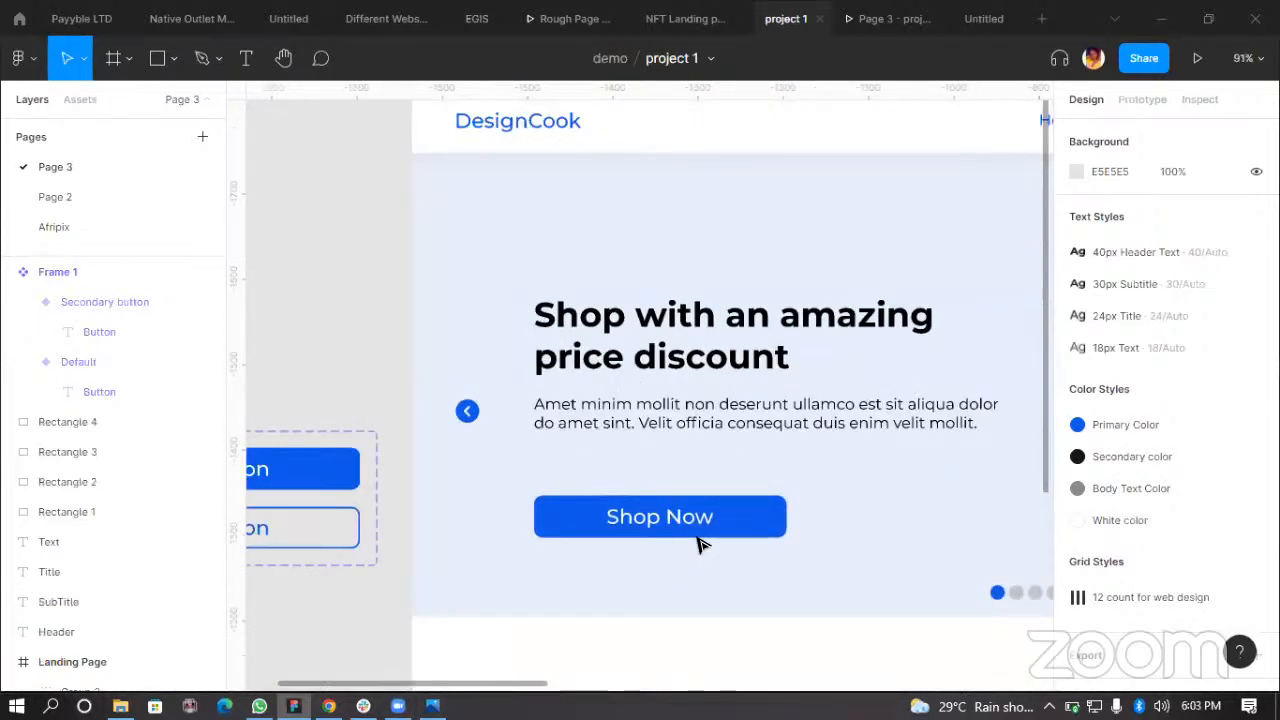
left_click(735, 520)
left_click_drag(737, 516, 734, 486)
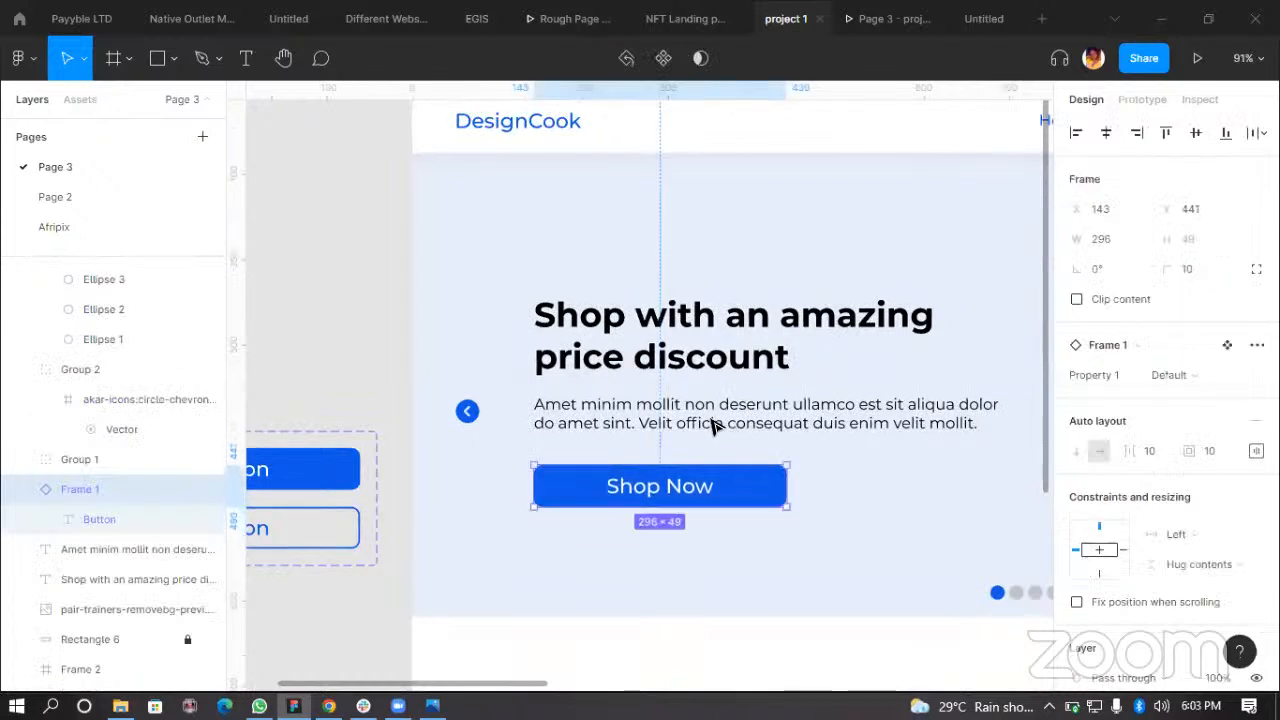
left_click(702, 399)
key("alt")
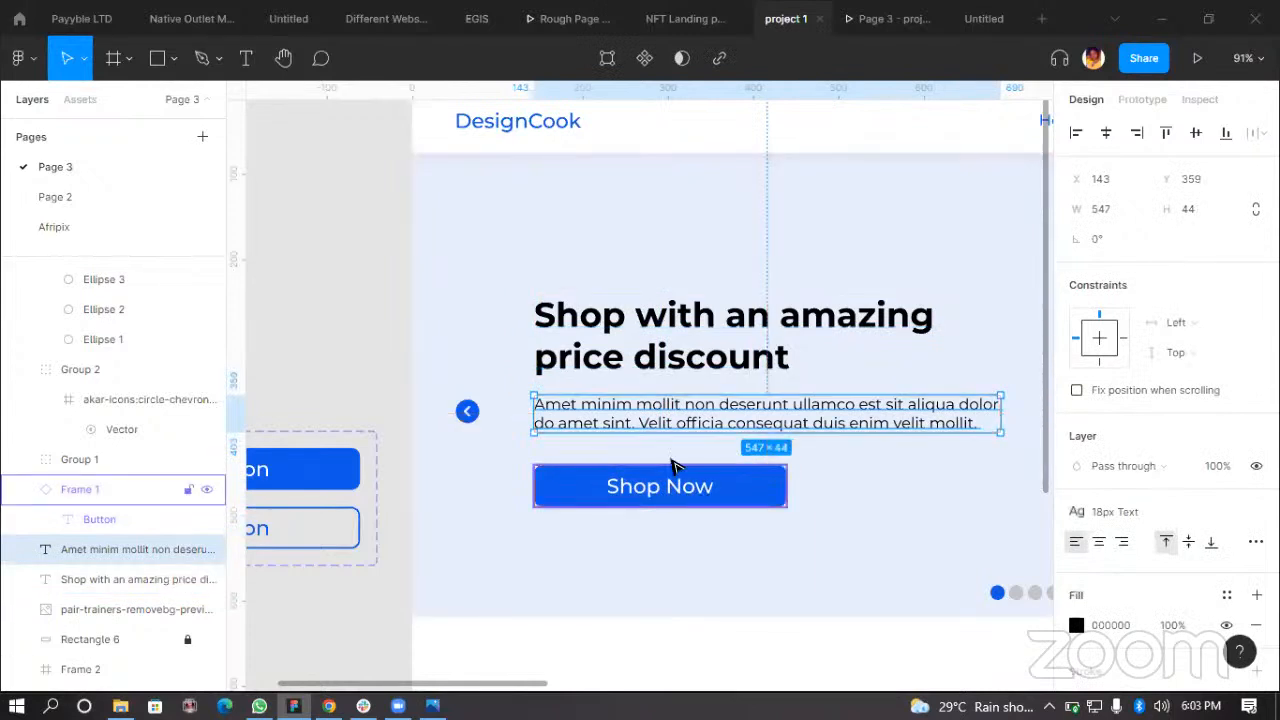
left_click(735, 492)
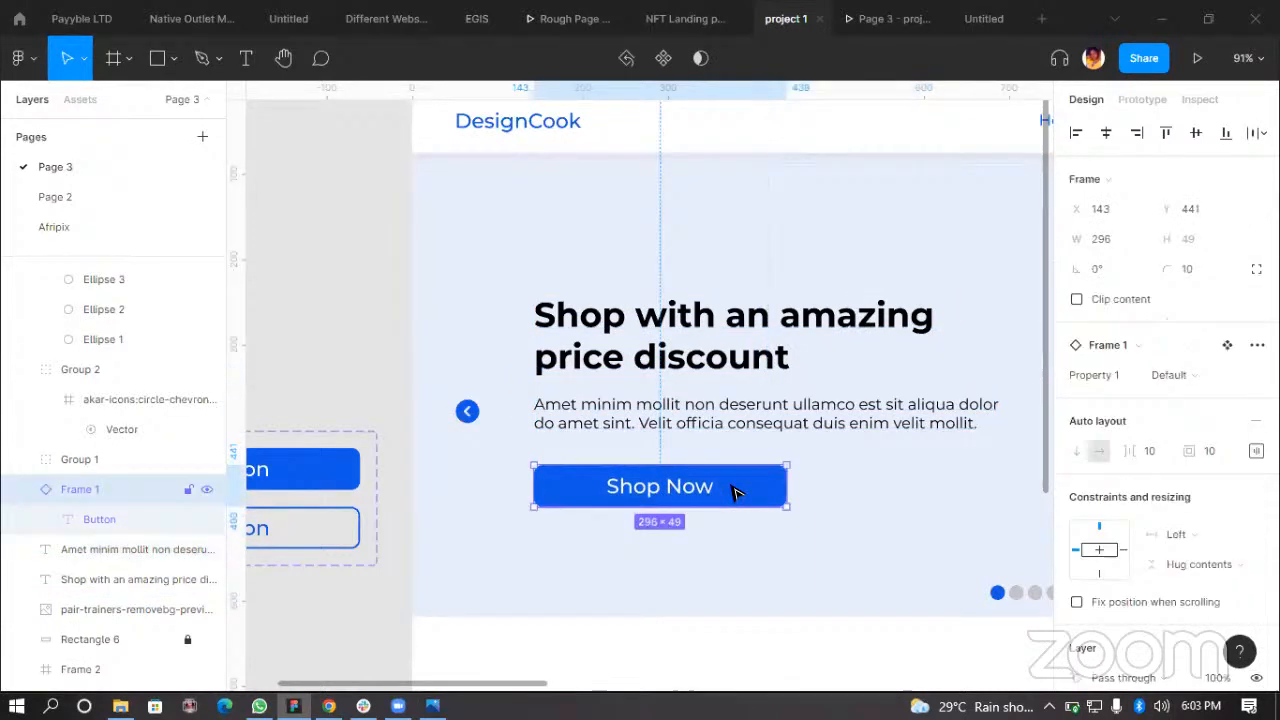
key("shift+Up")
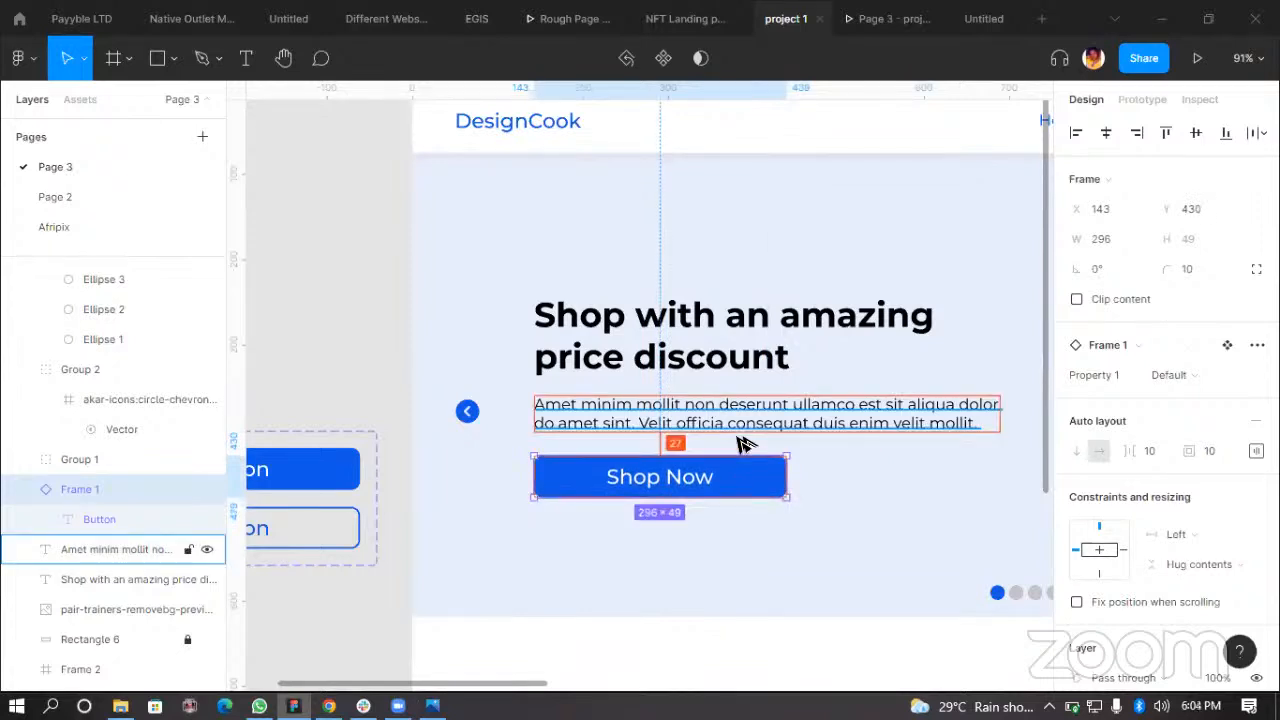
Step: Tidy up the hero heading, paragraph and Shop Now button into evenly spaced vertical positions
left_click(735, 368)
left_click(735, 413, "shift")
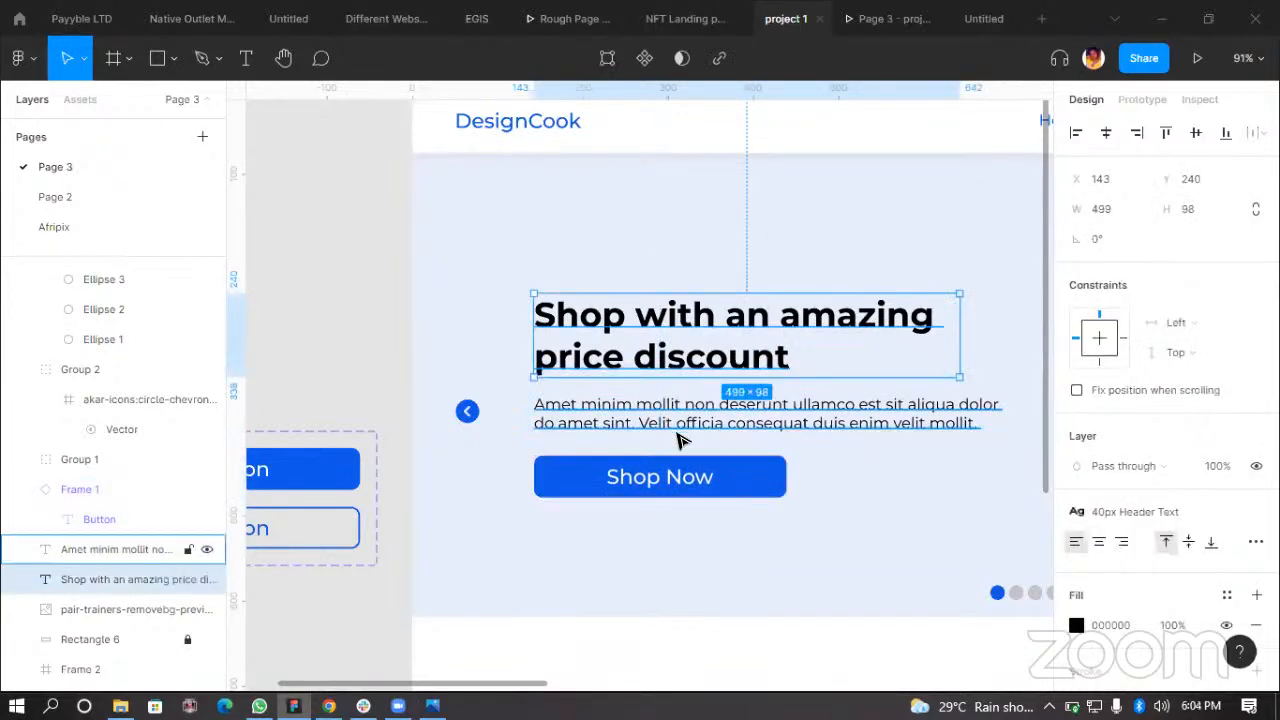
left_click(686, 477, "shift")
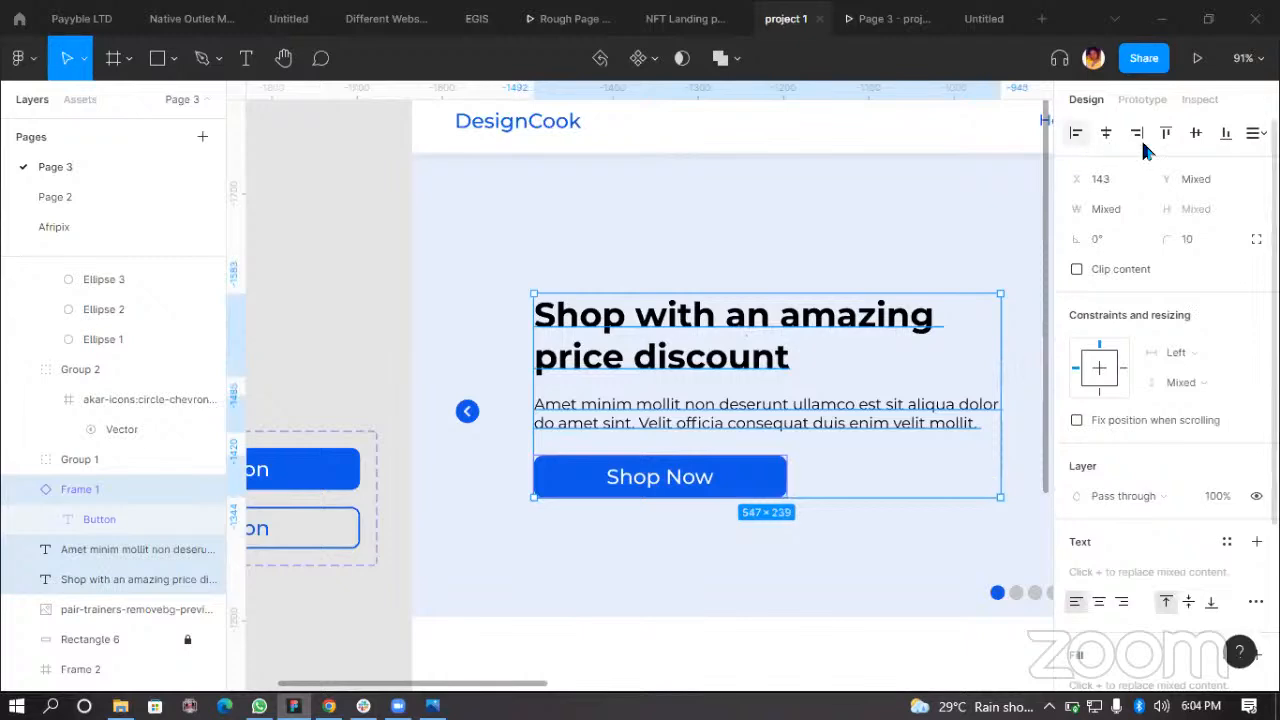
left_click(1256, 133)
left_click(1146, 195)
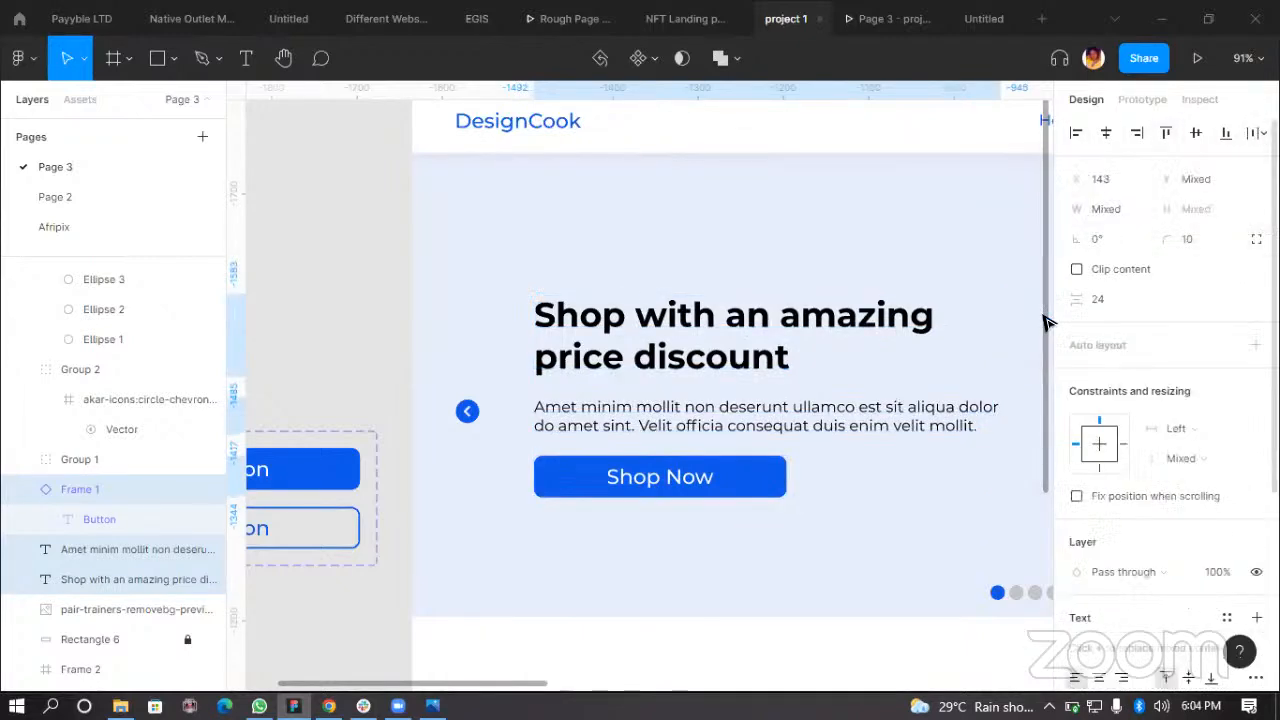
left_click(760, 420)
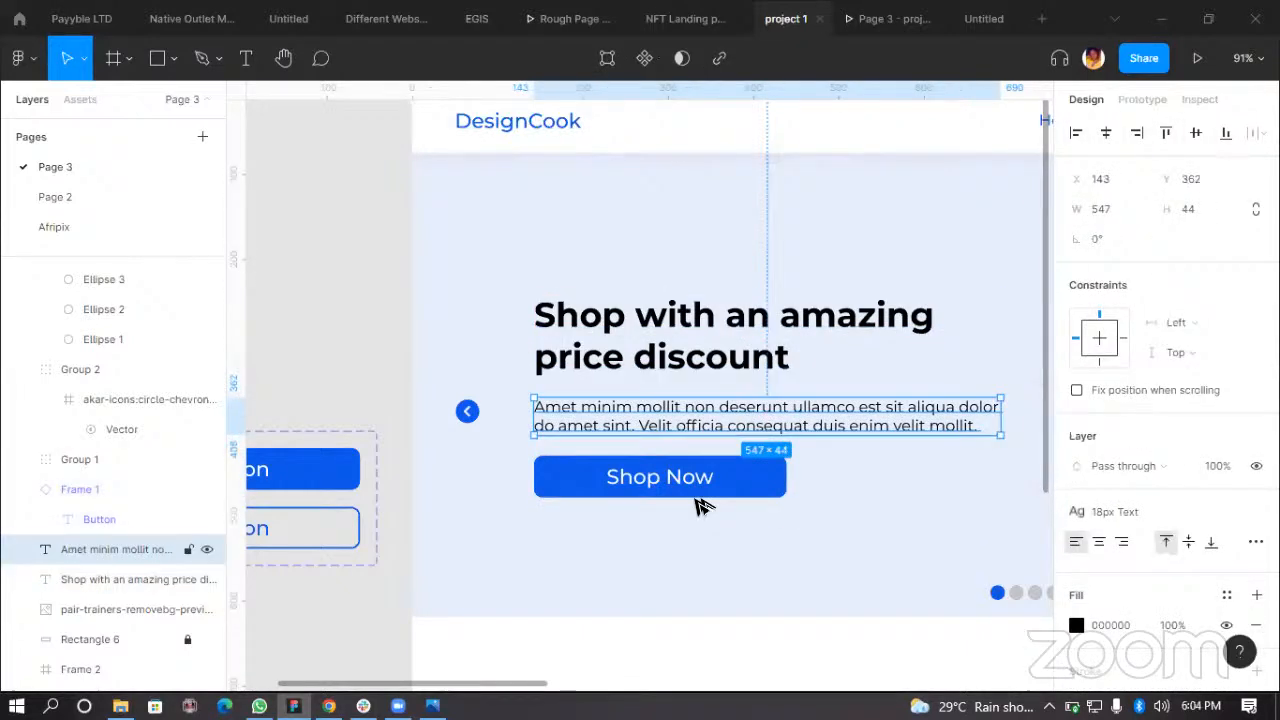
left_click(703, 596)
Step: Show the 12 count for web design layout grid on the Landing Page frame
scroll(698, 598, "down", 5)
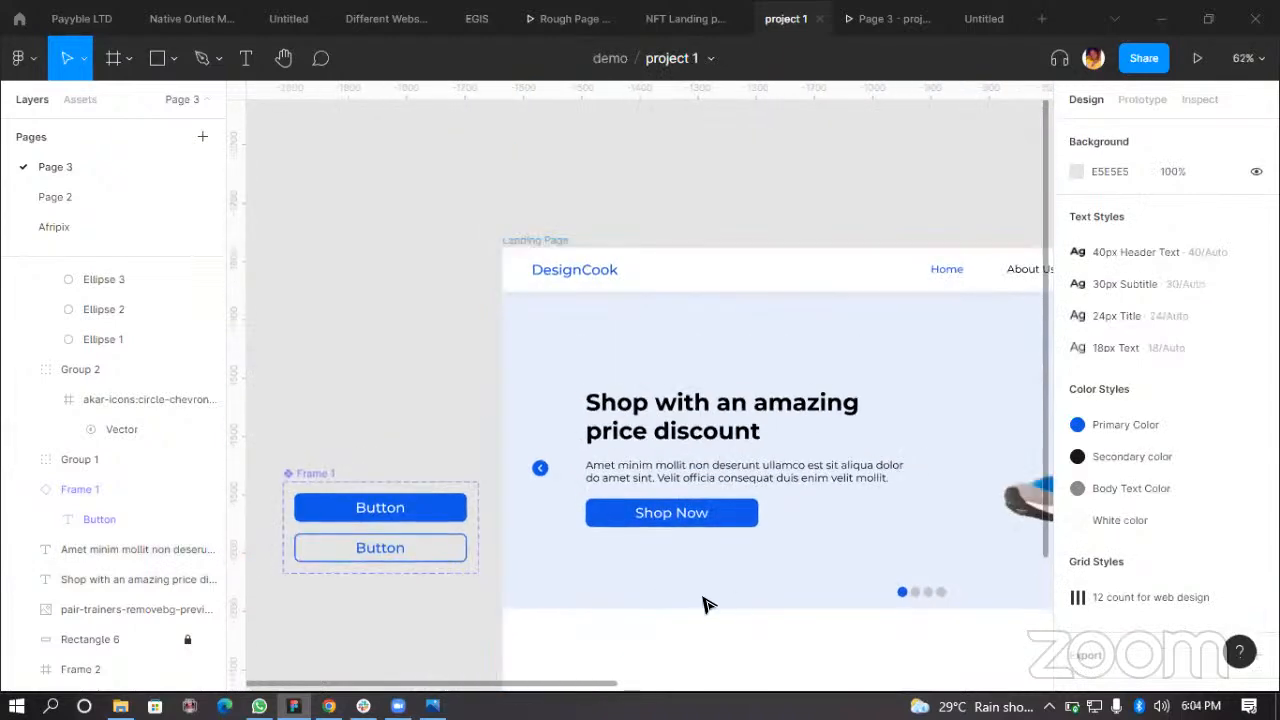
scroll(580, 370, "right", 4)
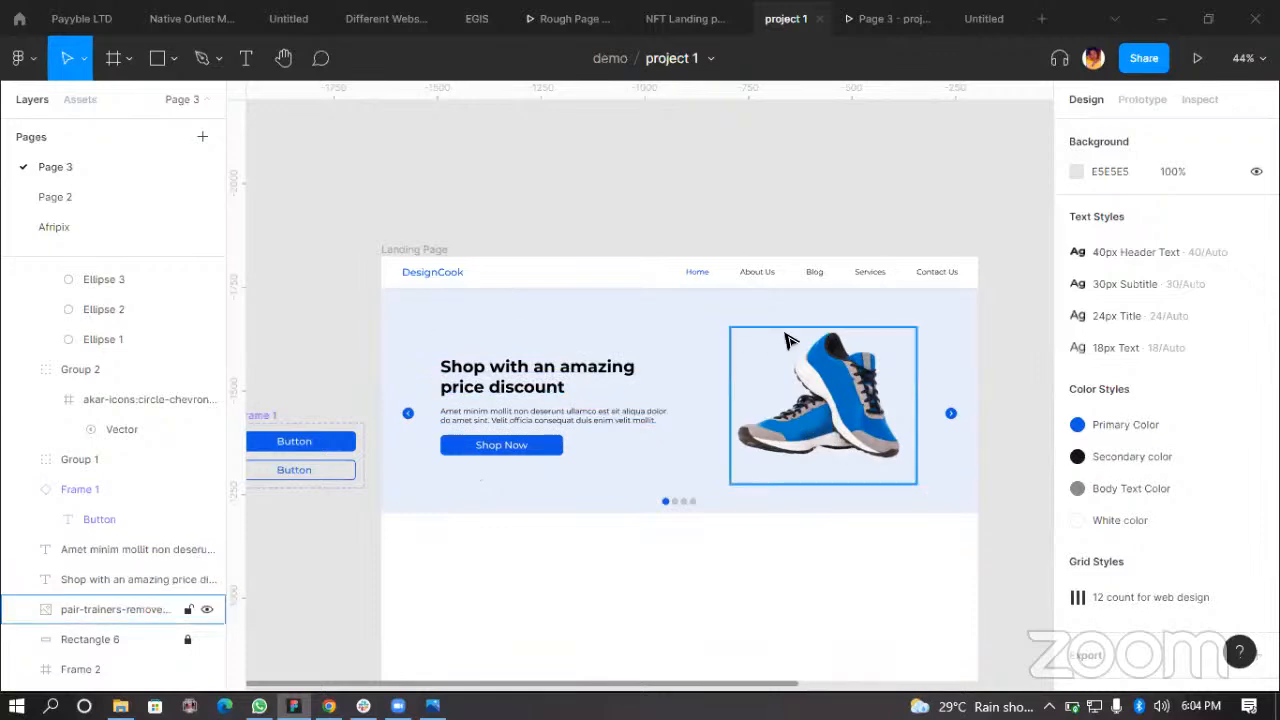
left_click(405, 249)
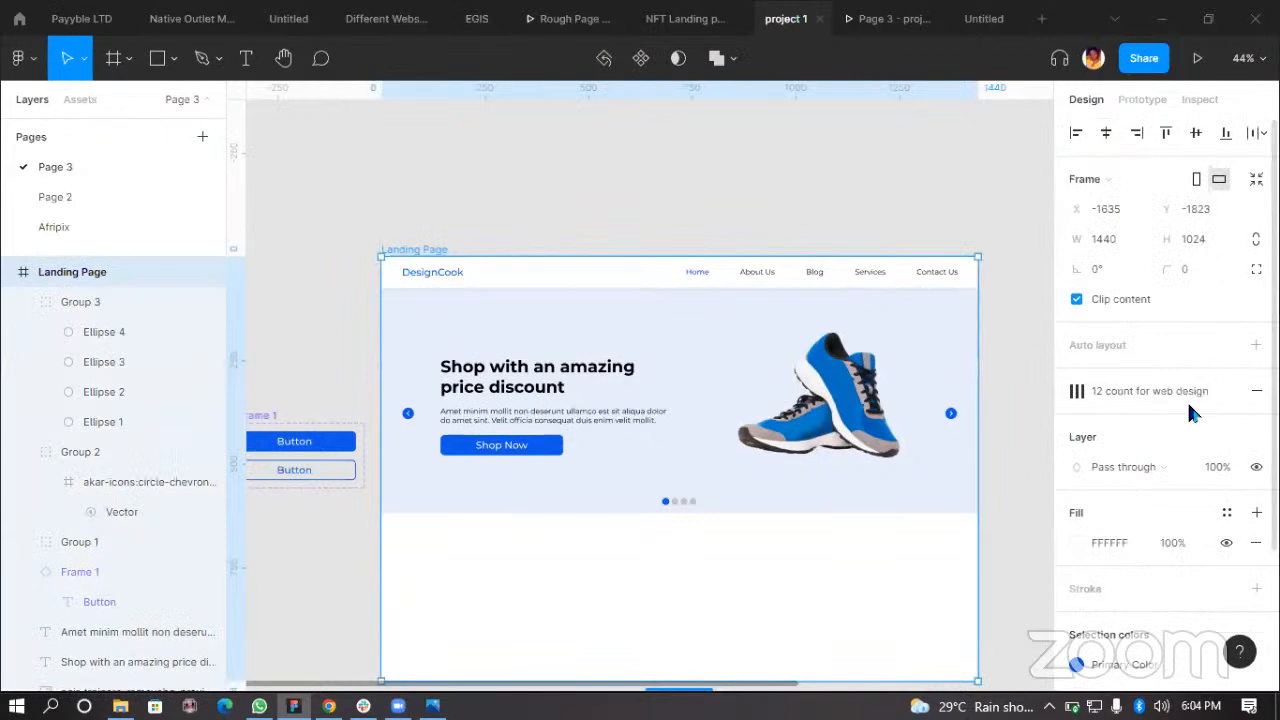
left_click(1199, 391)
left_click(994, 462)
scroll(995, 470, "down", 3)
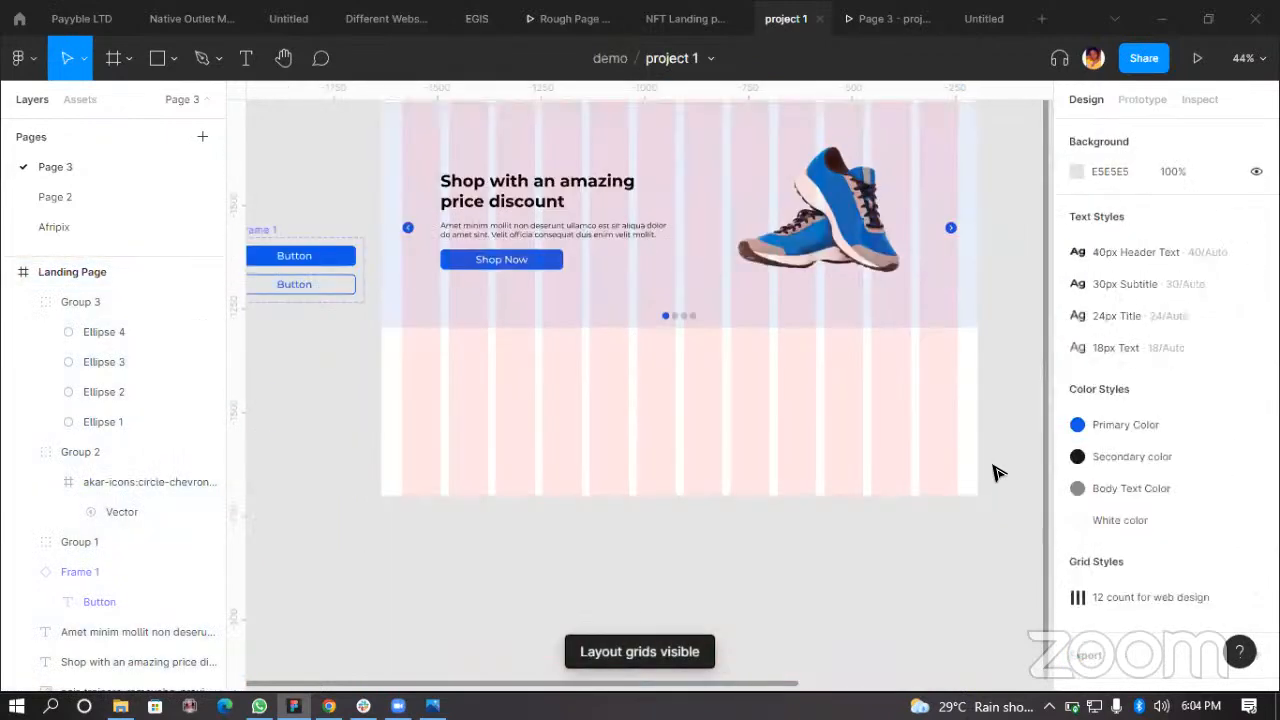
scroll(790, 538, "down", 3)
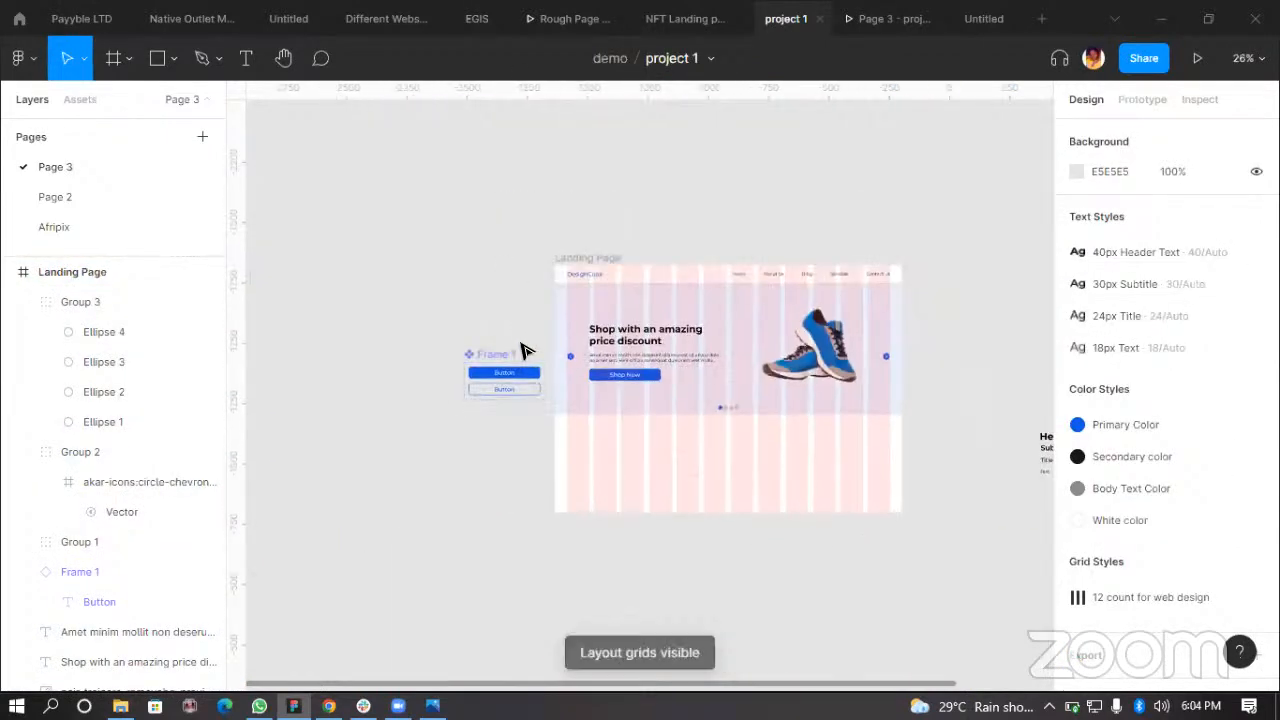
Step: Move the button component set further left, away from the landing page
left_click_drag(514, 392, 449, 391)
scroll(809, 437, "up", 3)
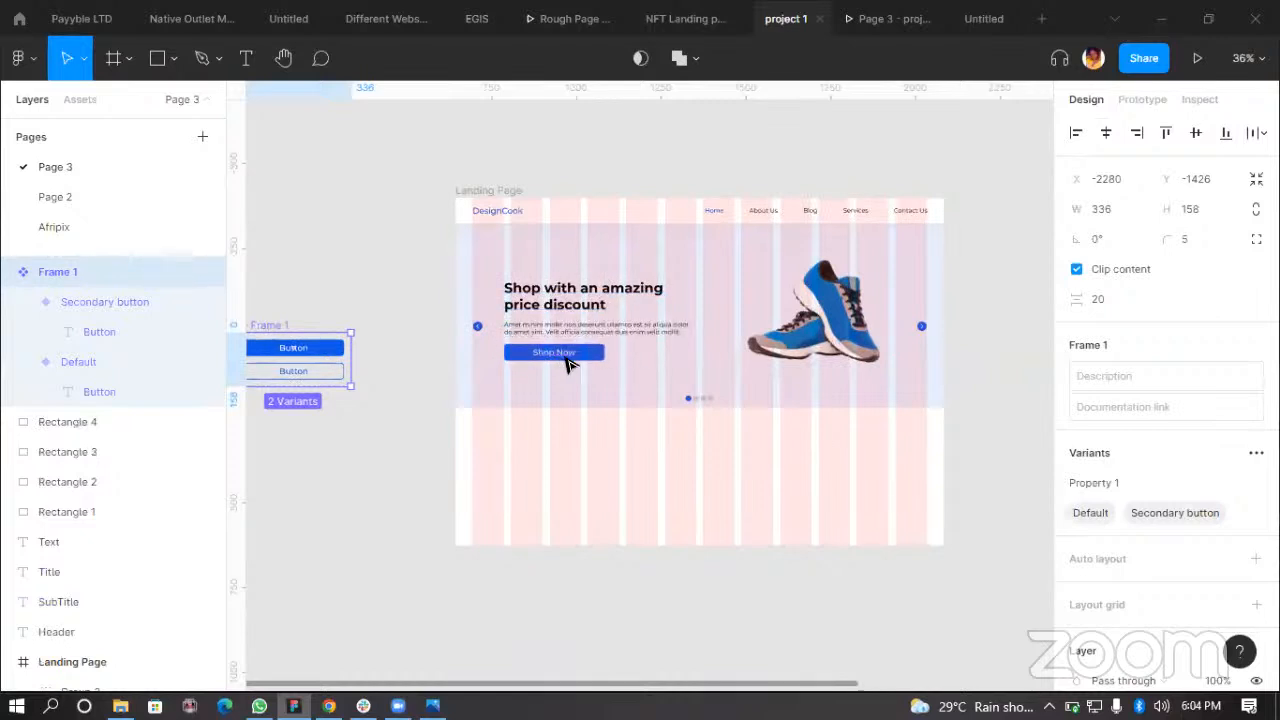
scroll(563, 357, "up", 3)
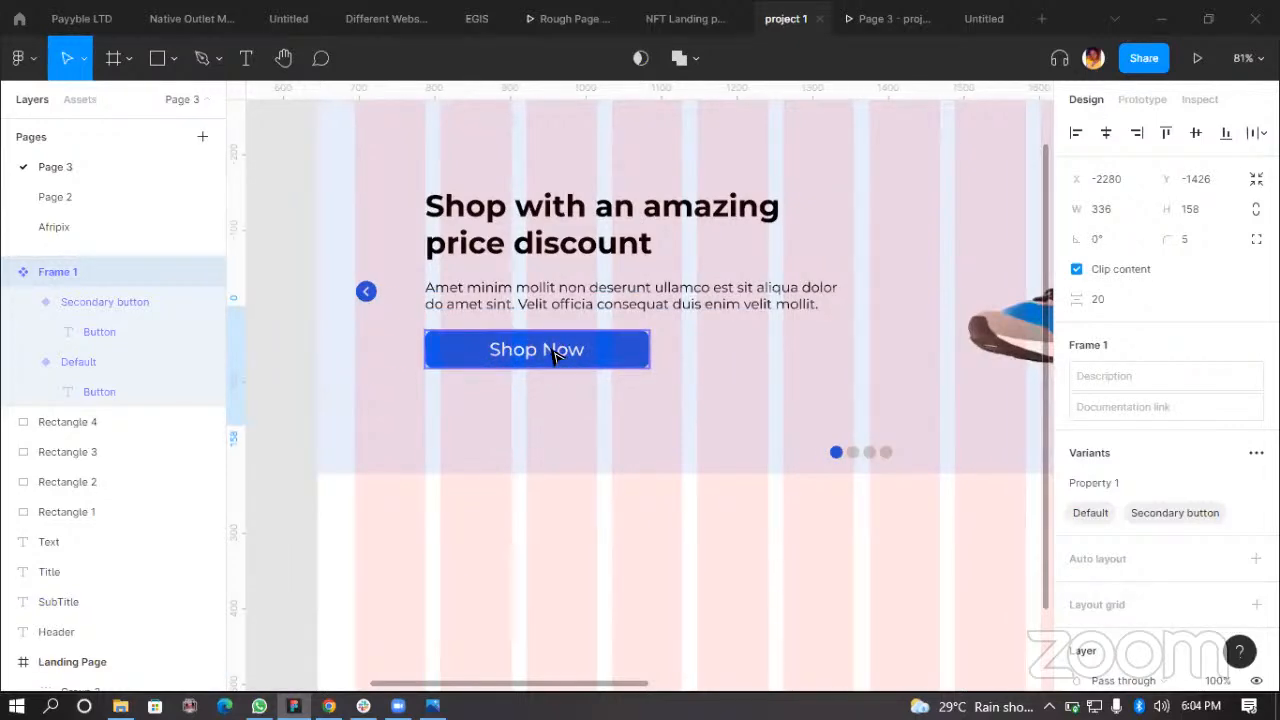
scroll(605, 368, "down", 2)
scroll(600, 400, "down", 5)
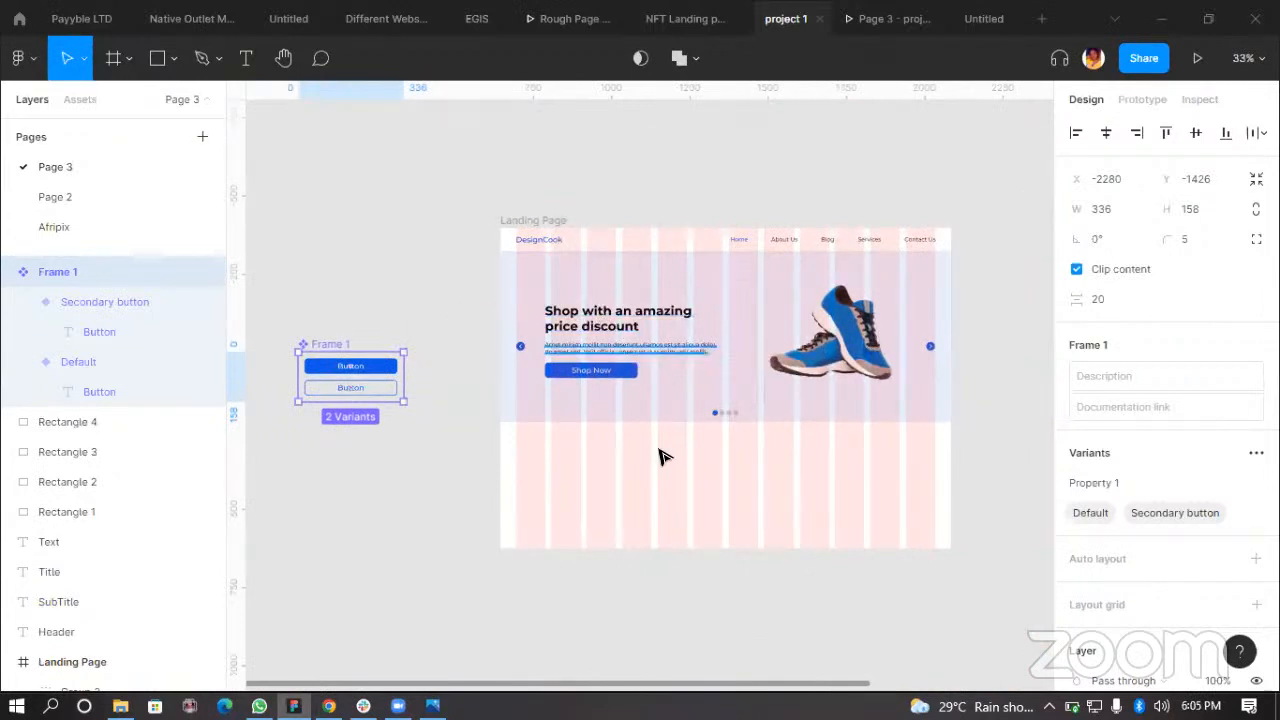
left_click(640, 603)
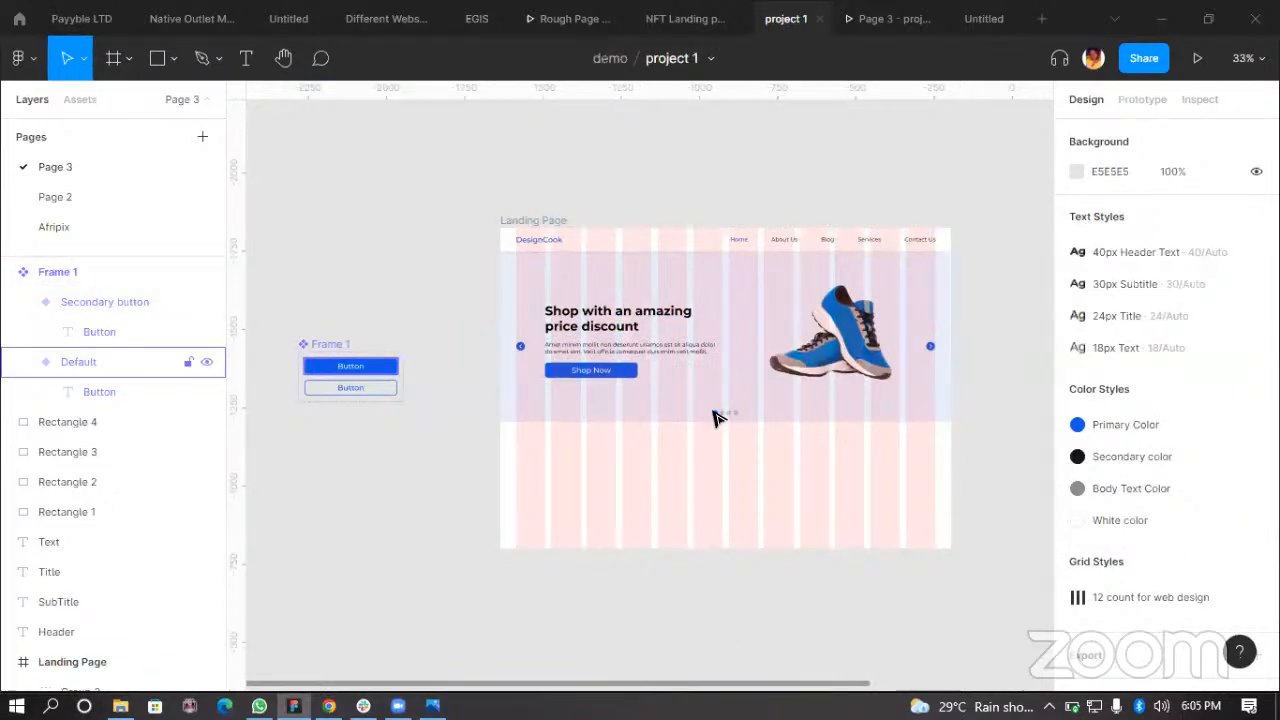
Step: Group all of the hero section's elements together
scroll(123, 560, "down", 5)
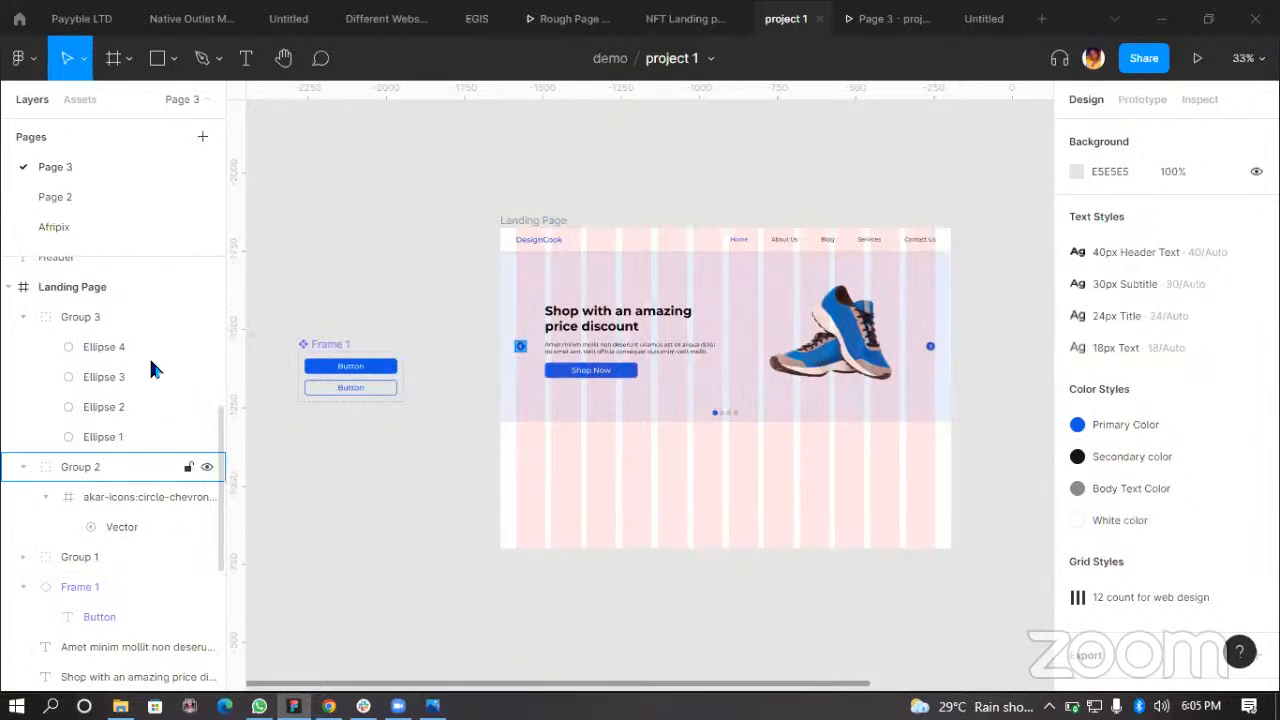
scroll(180, 594, "down", 4)
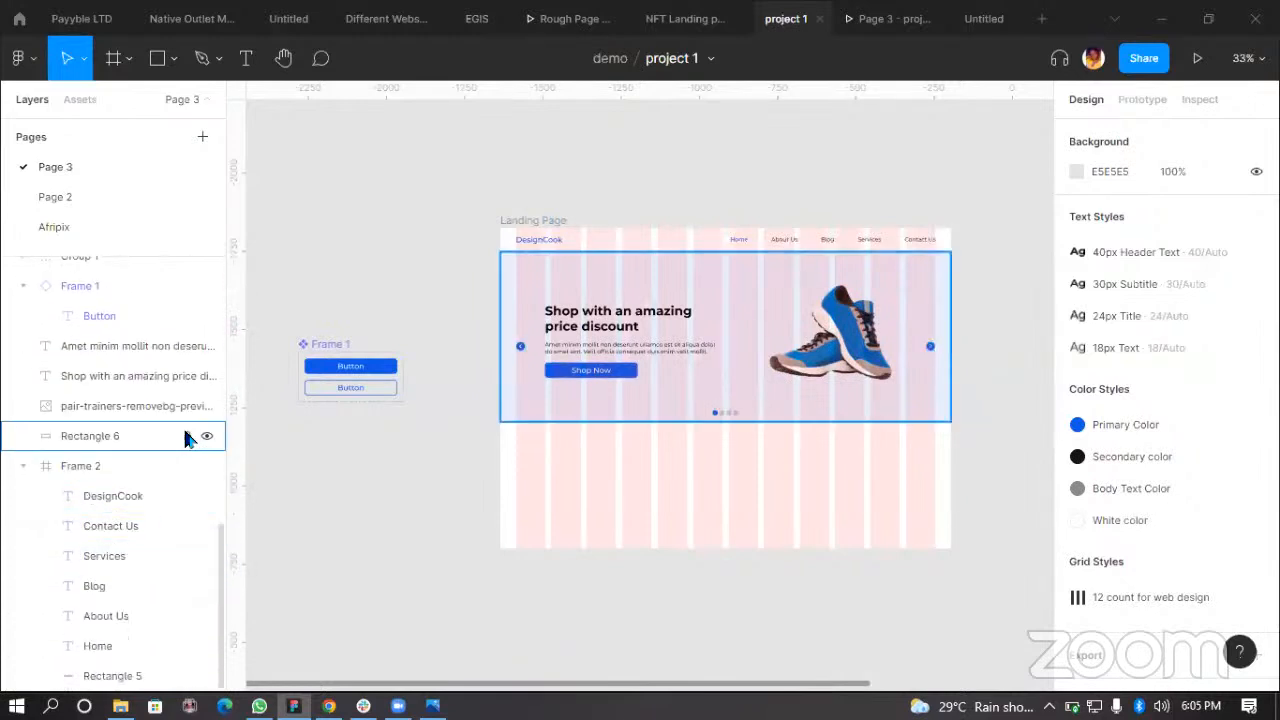
left_click_drag(472, 263, 990, 440)
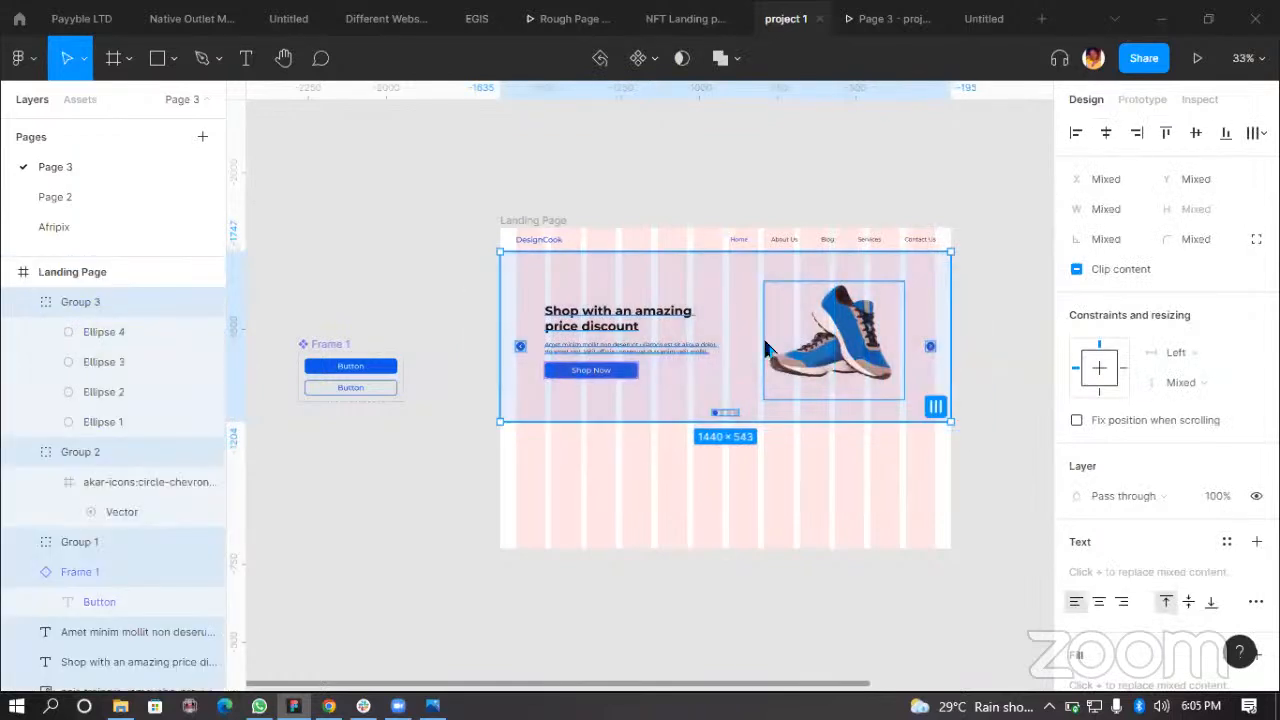
right_click(755, 347)
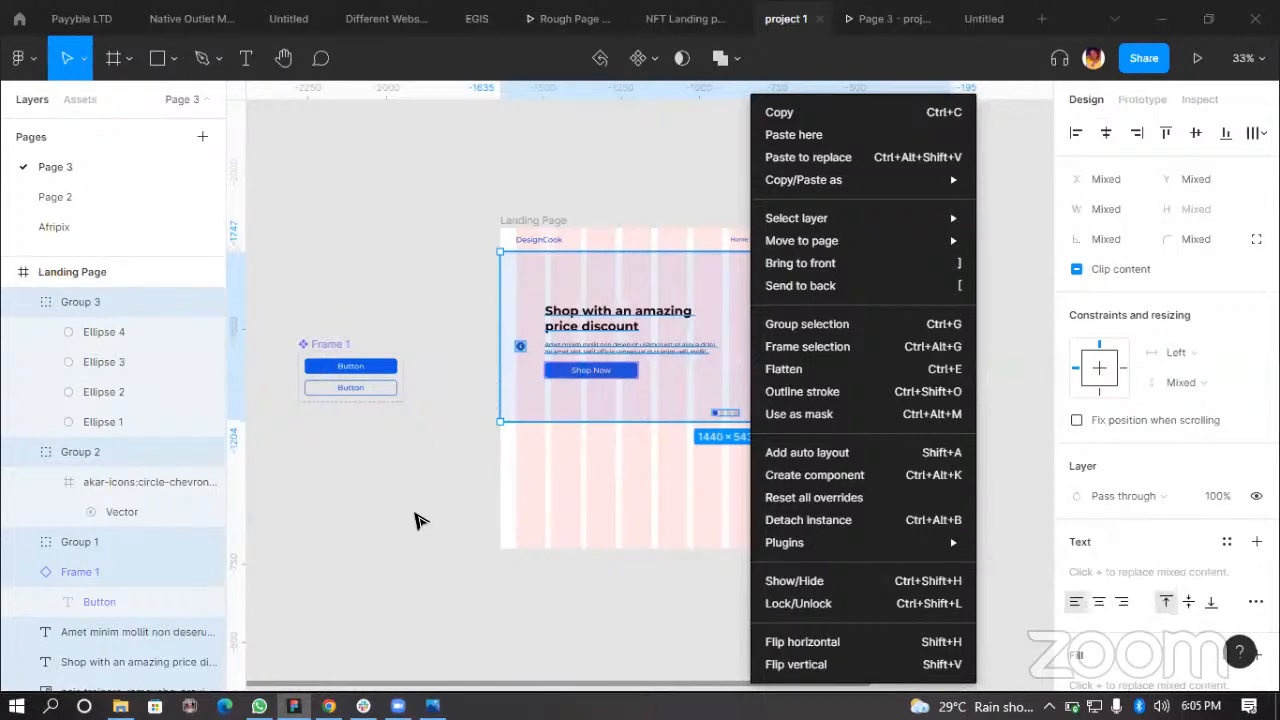
left_click(592, 373)
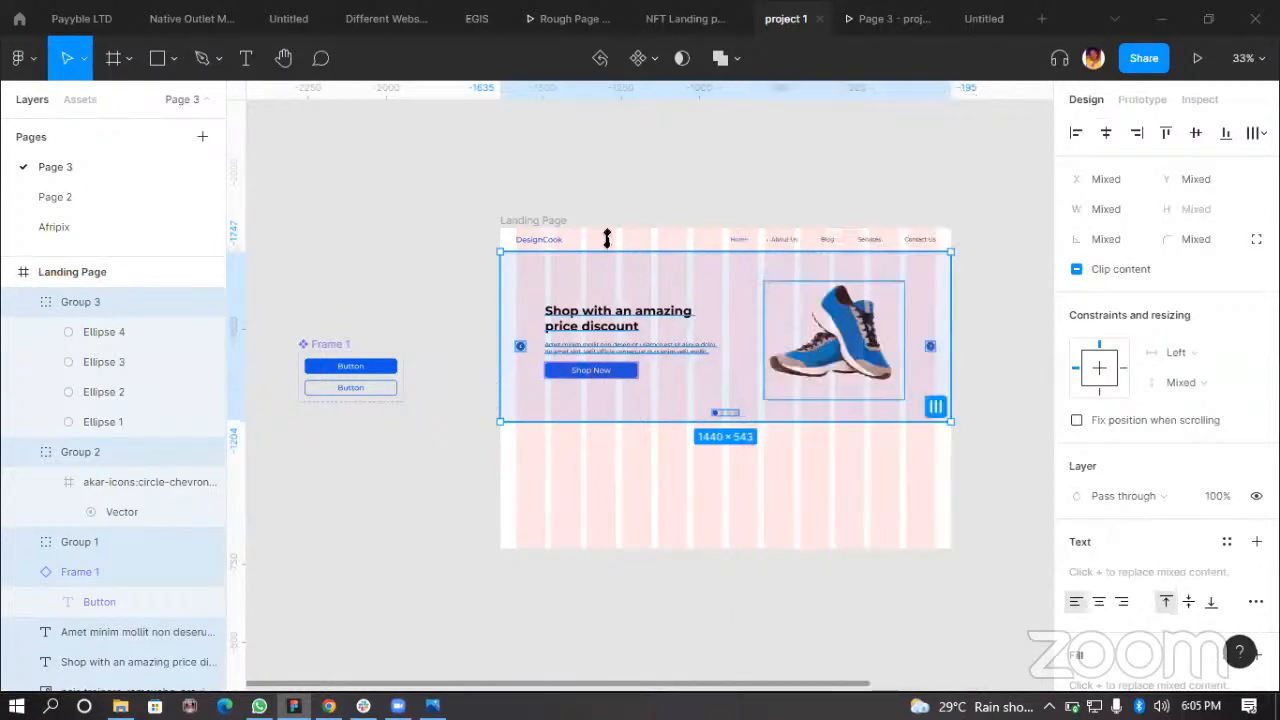
left_click(397, 541)
left_click(925, 412)
key("Return")
key("ctrl+g")
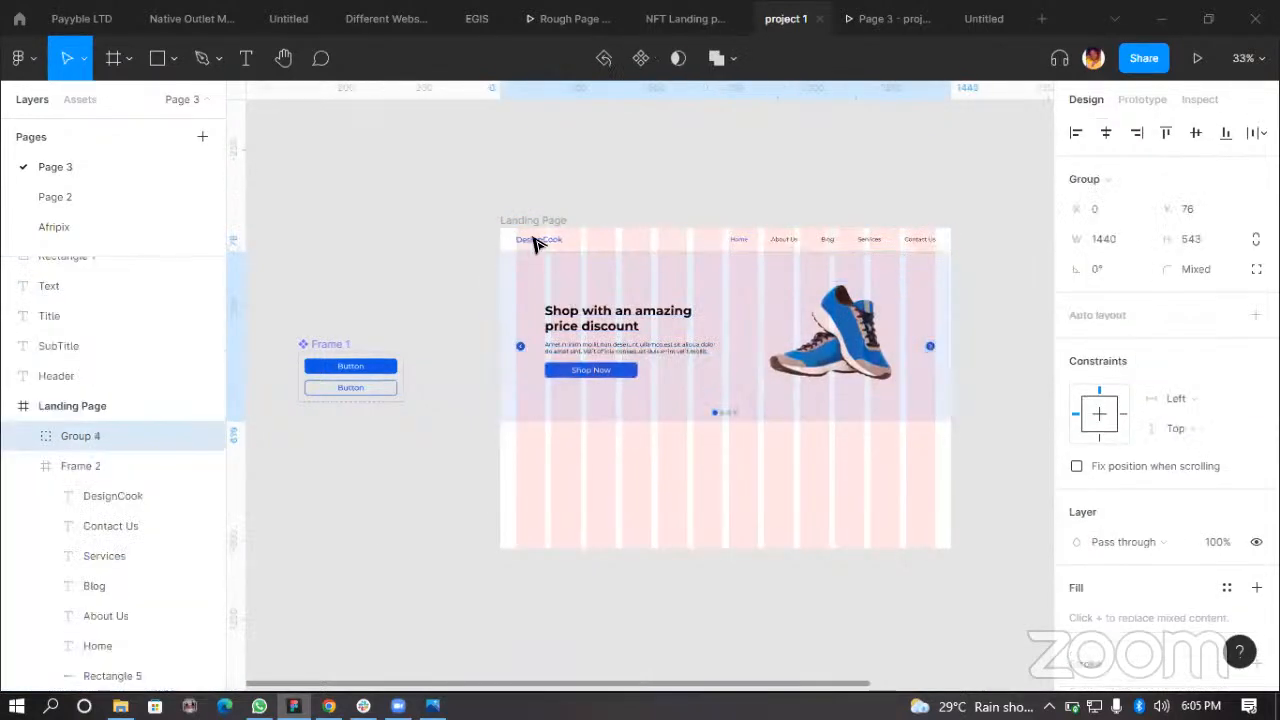
Step: Shorten the Landing Page frame to about 1003 px high
left_click(514, 220)
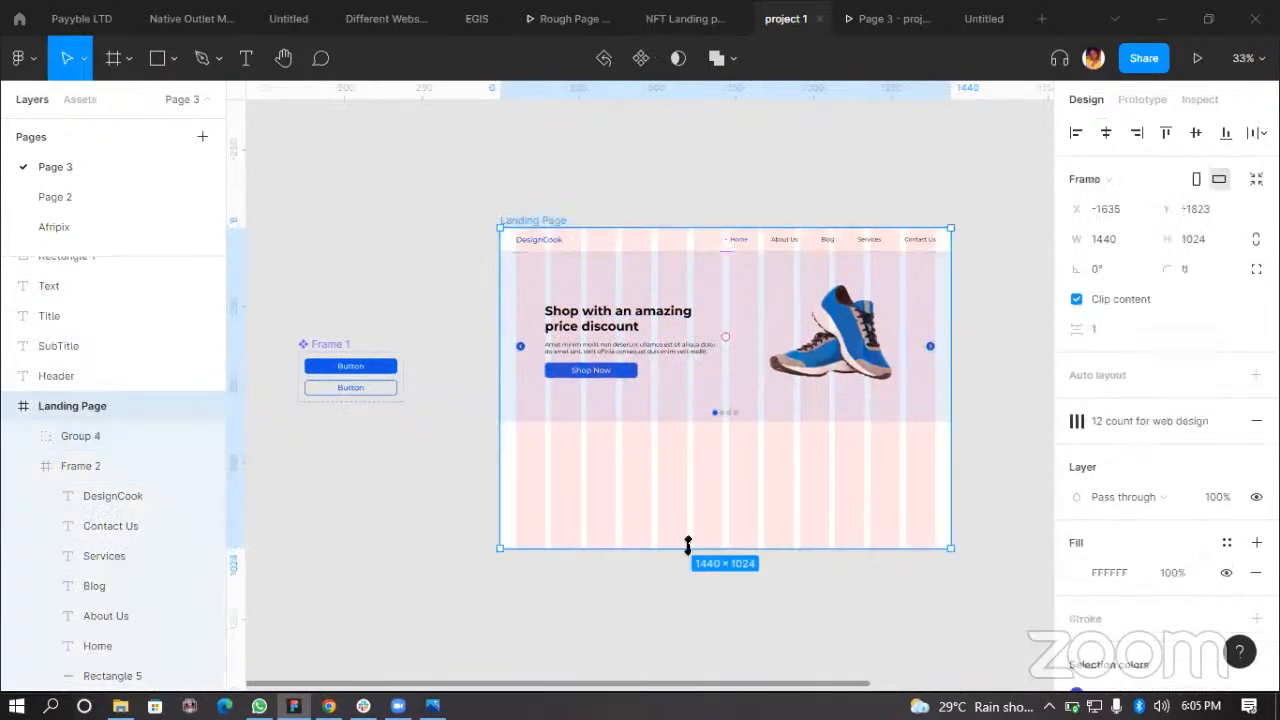
left_click_drag(687, 658, 674, 477)
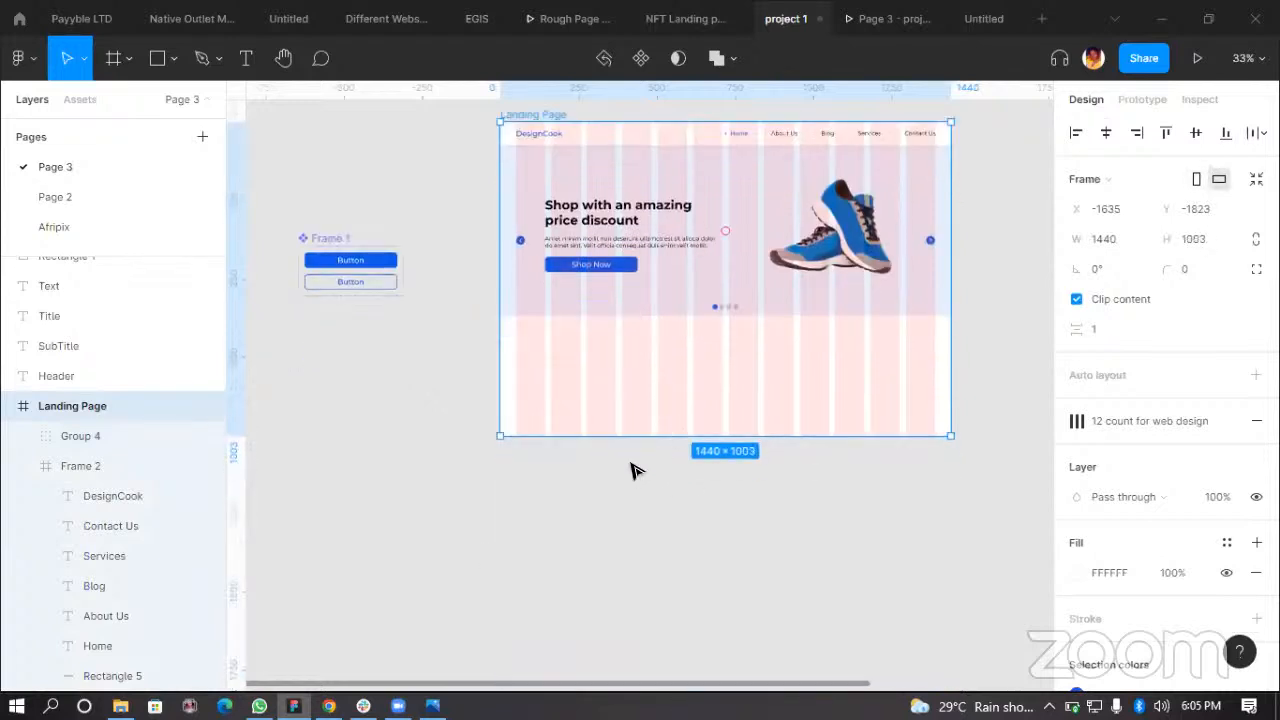
scroll(674, 400, "up", 5)
scroll(767, 426, "down", 4)
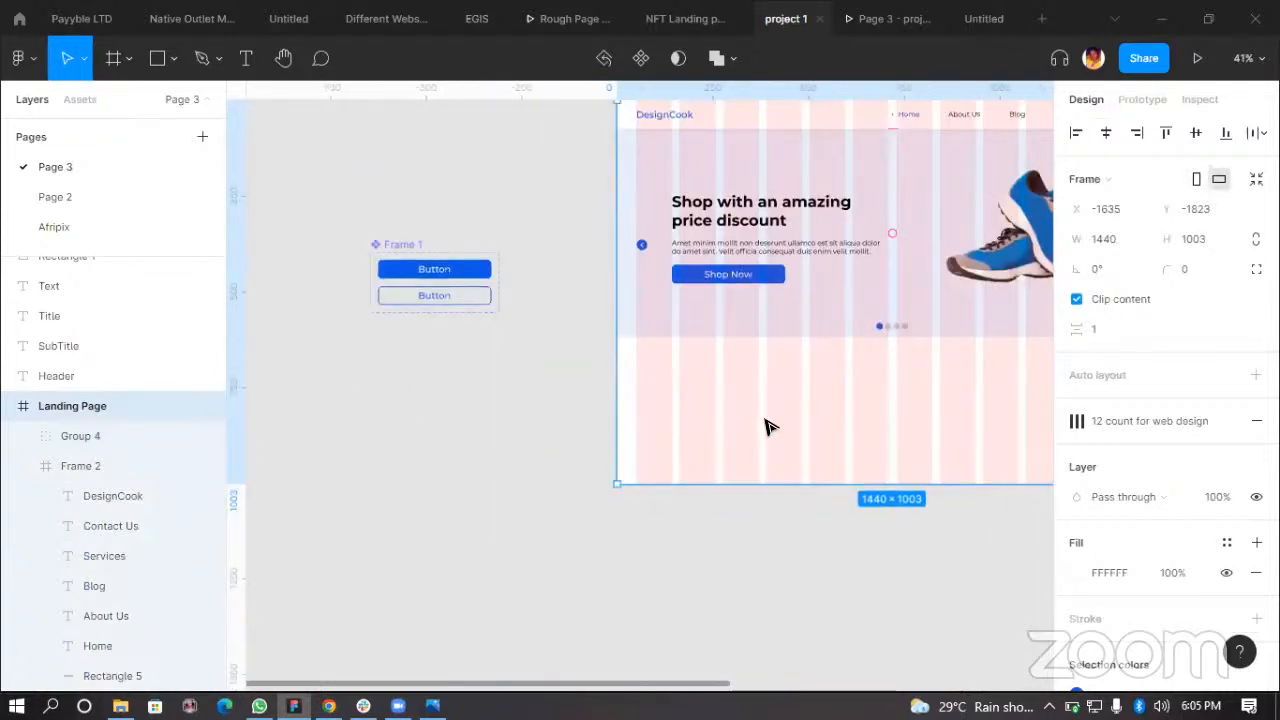
Step: Wrap the Landing Page frame in a new frame, then ungroup the inner Landing Page frame
key("ctrl+alt+g")
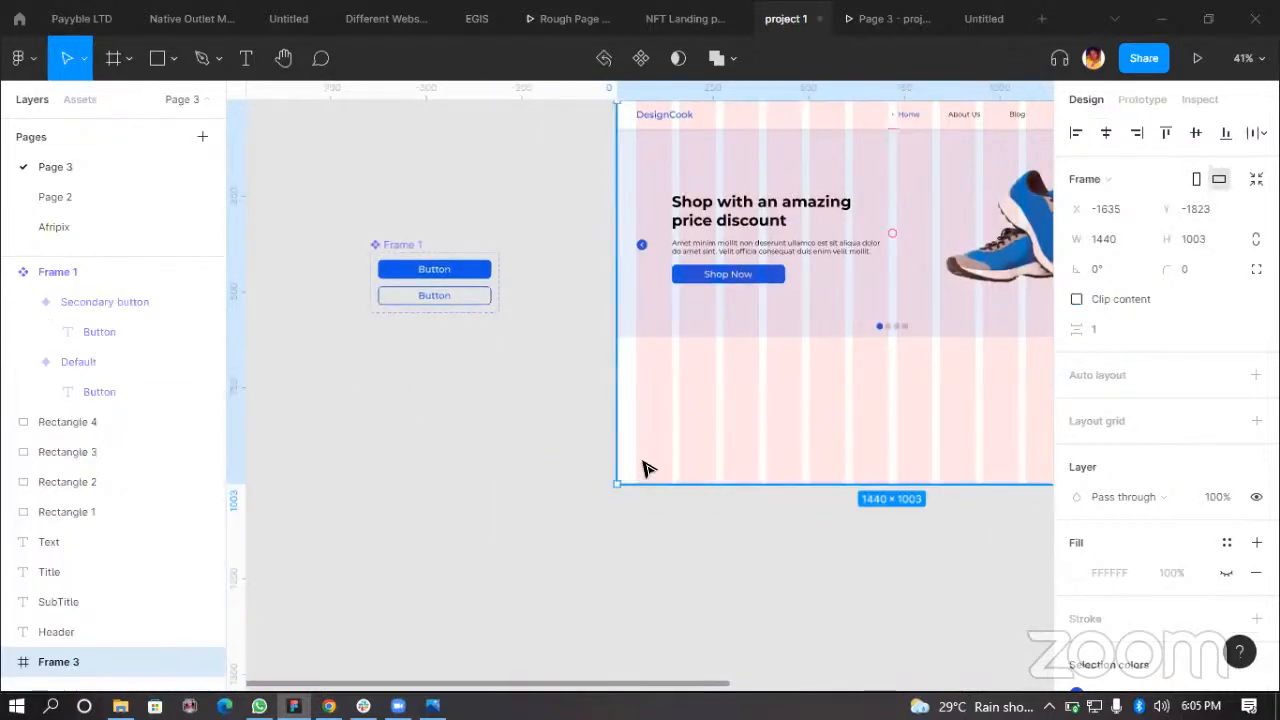
scroll(660, 468, "down", 2)
left_click_drag(610, 214, 502, 440)
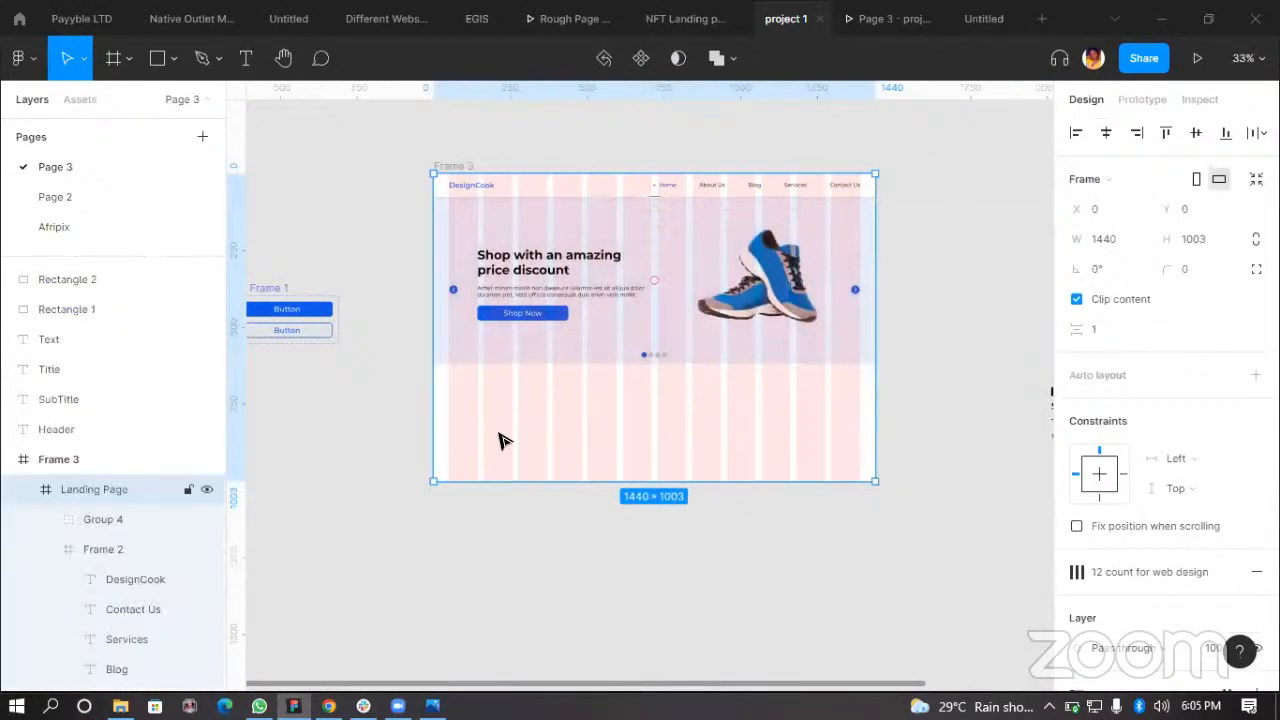
key("ctrl+shift+g")
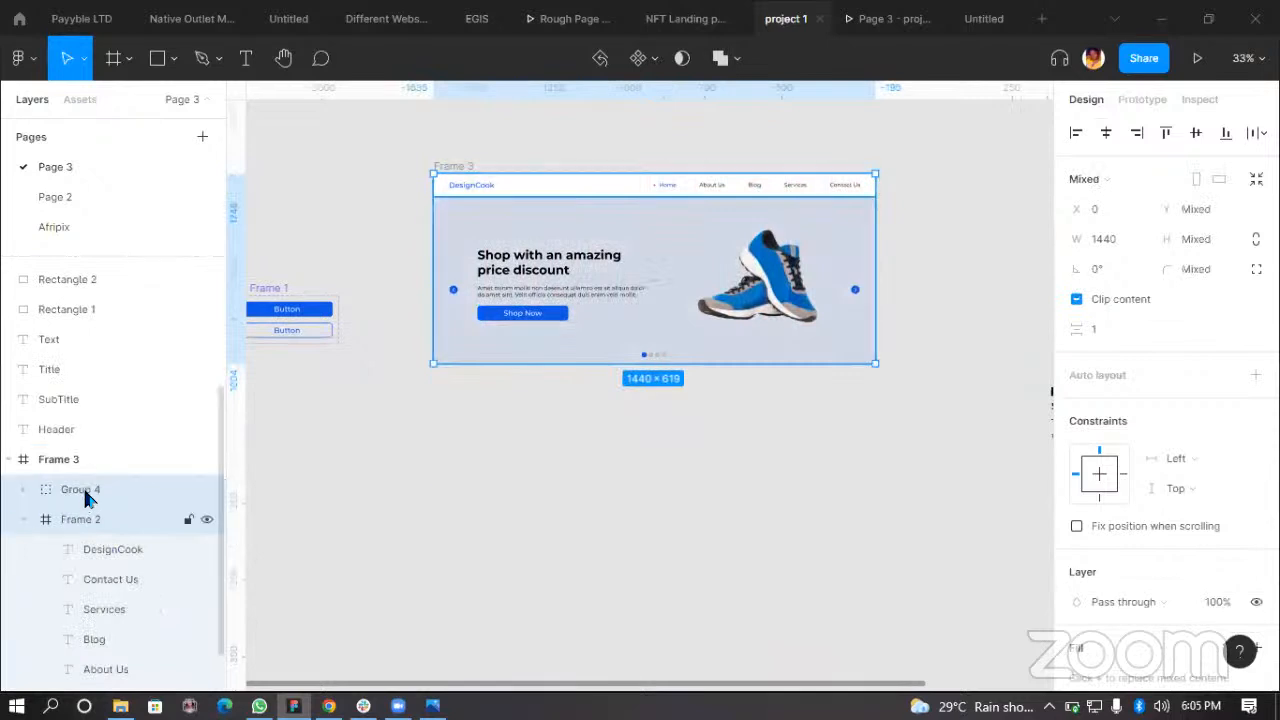
left_click(226, 488)
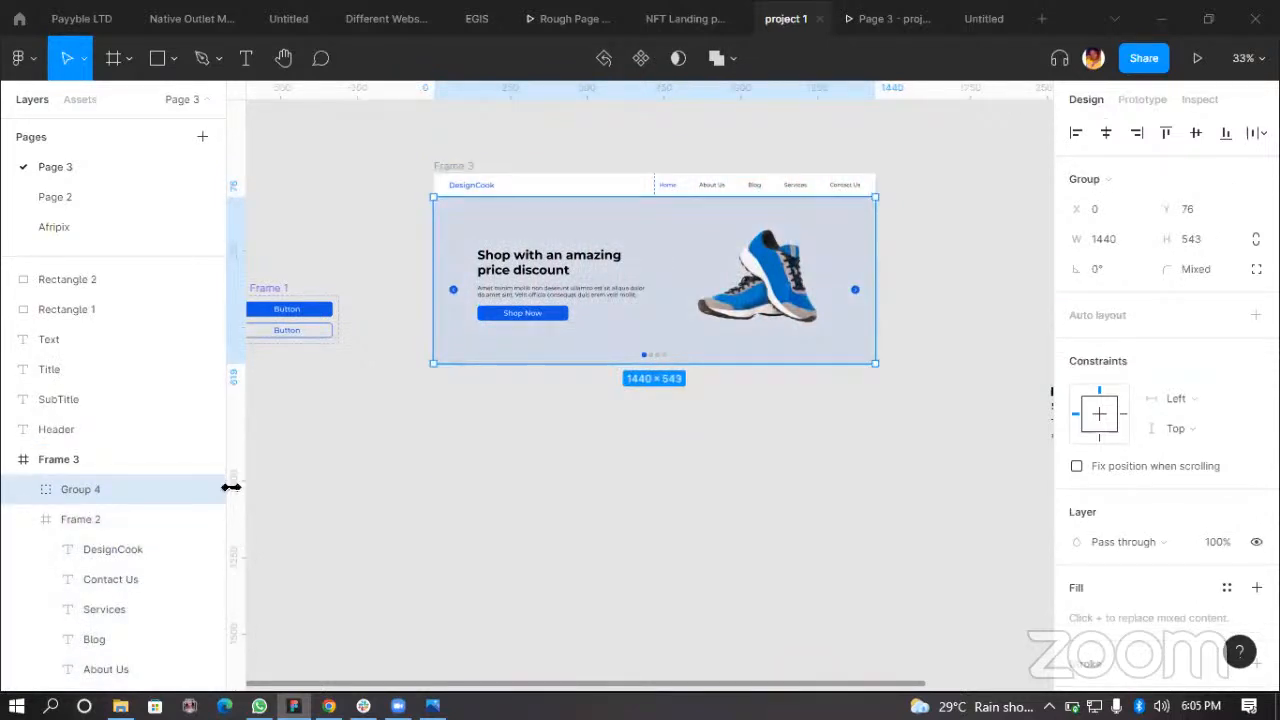
Step: Undo the wrapping frame and the grouping of the hero section's elements
key("ctrl+z")
key("ctrl+z")
key("ctrl+z")
left_click(231, 488)
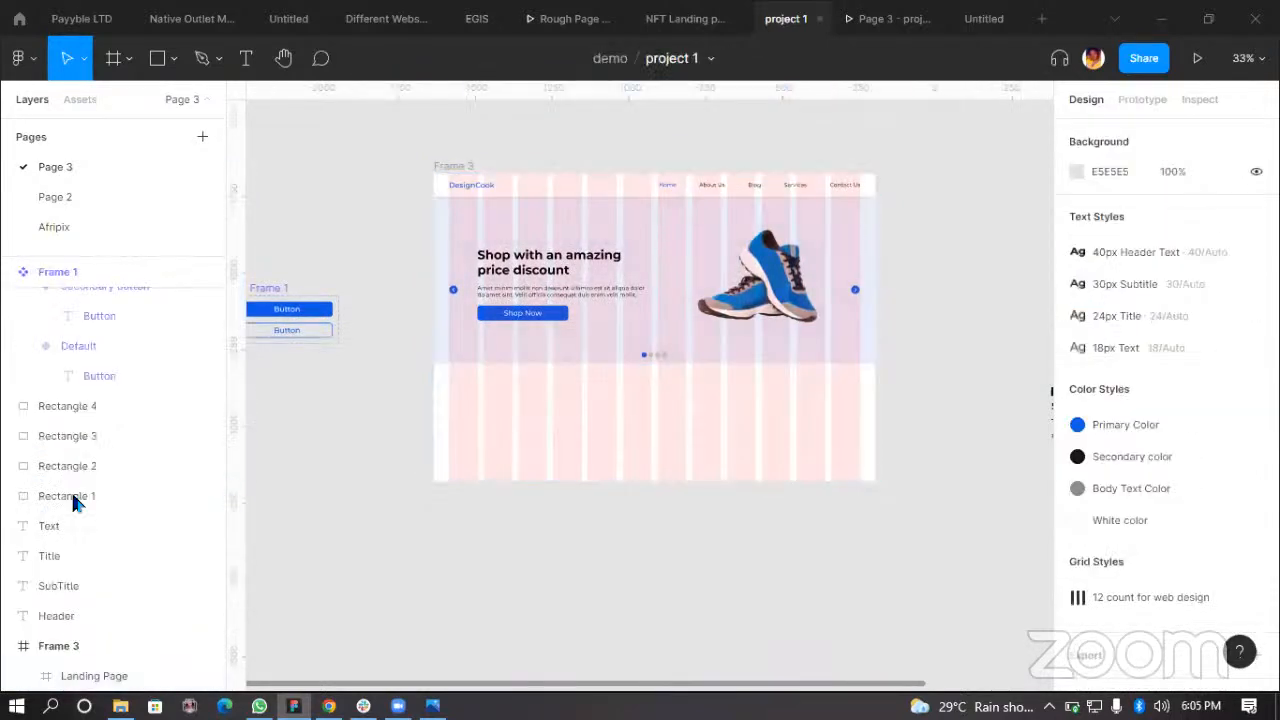
left_click(505, 330)
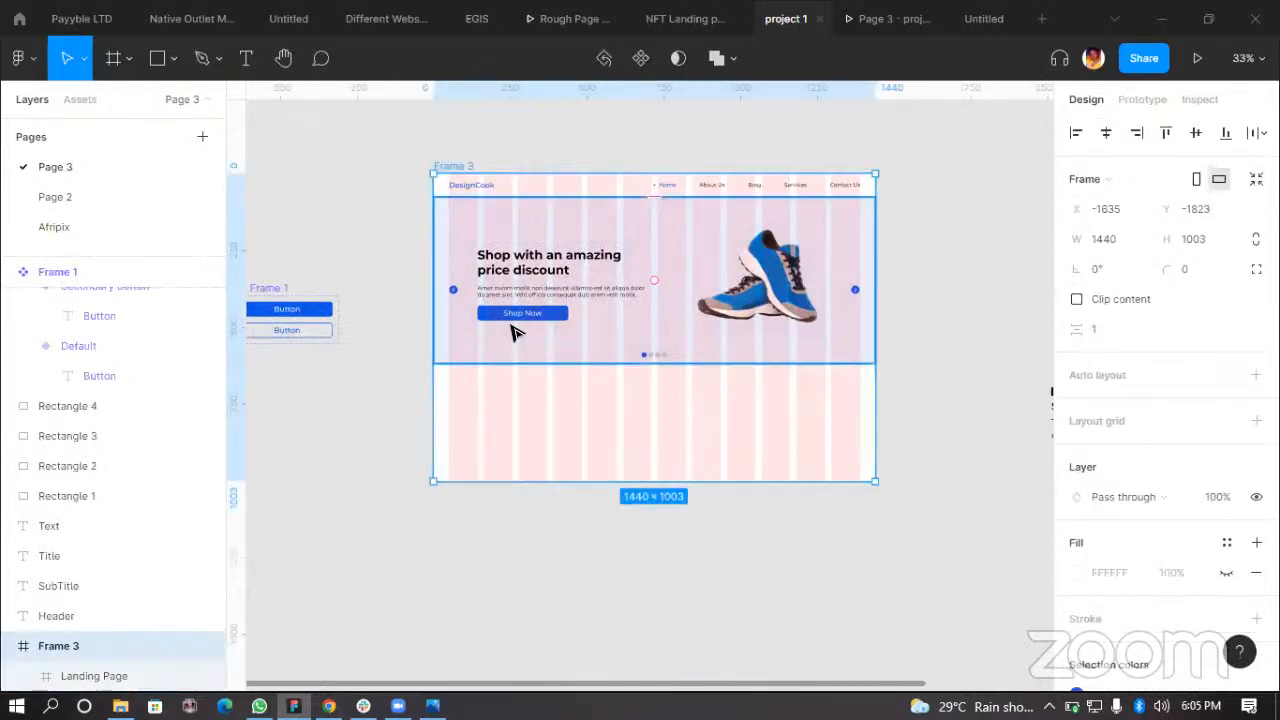
key("ctrl+z")
left_click(517, 256)
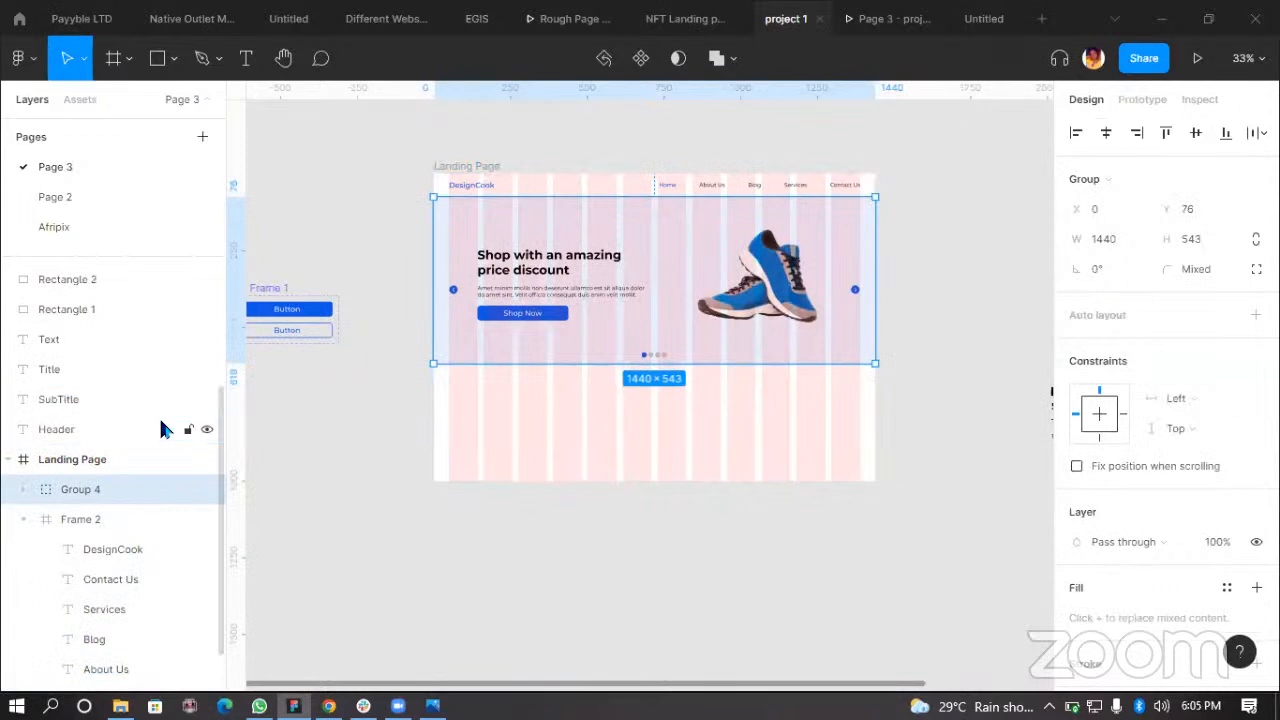
key("ctrl+z")
left_click(350, 272)
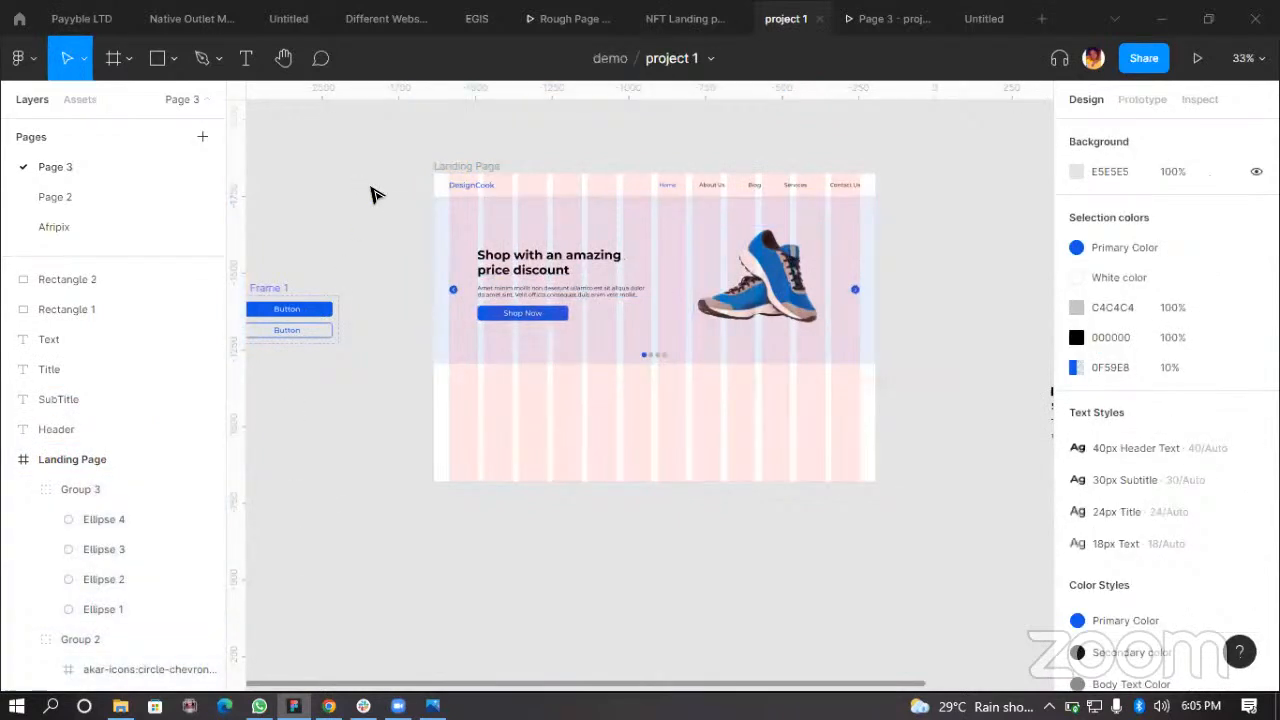
Step: Select all of the hero section's elements and wrap them in a new frame
left_click_drag(398, 212, 922, 380)
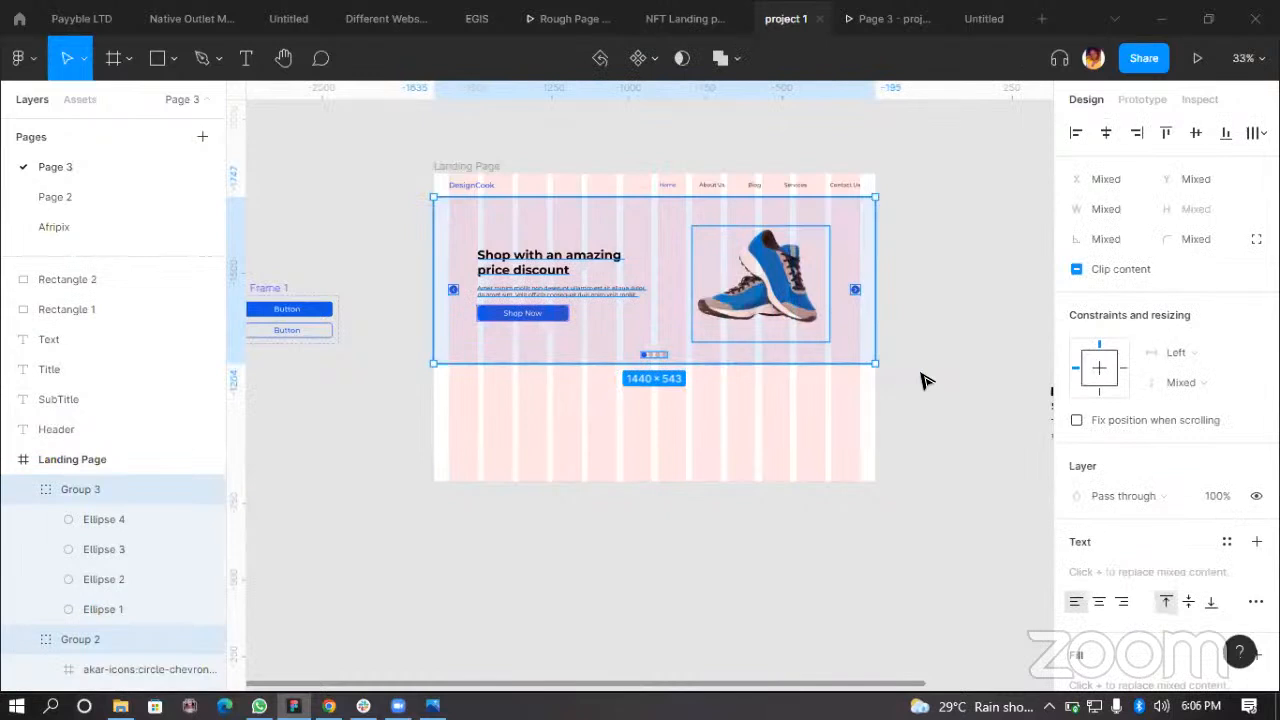
right_click(682, 290)
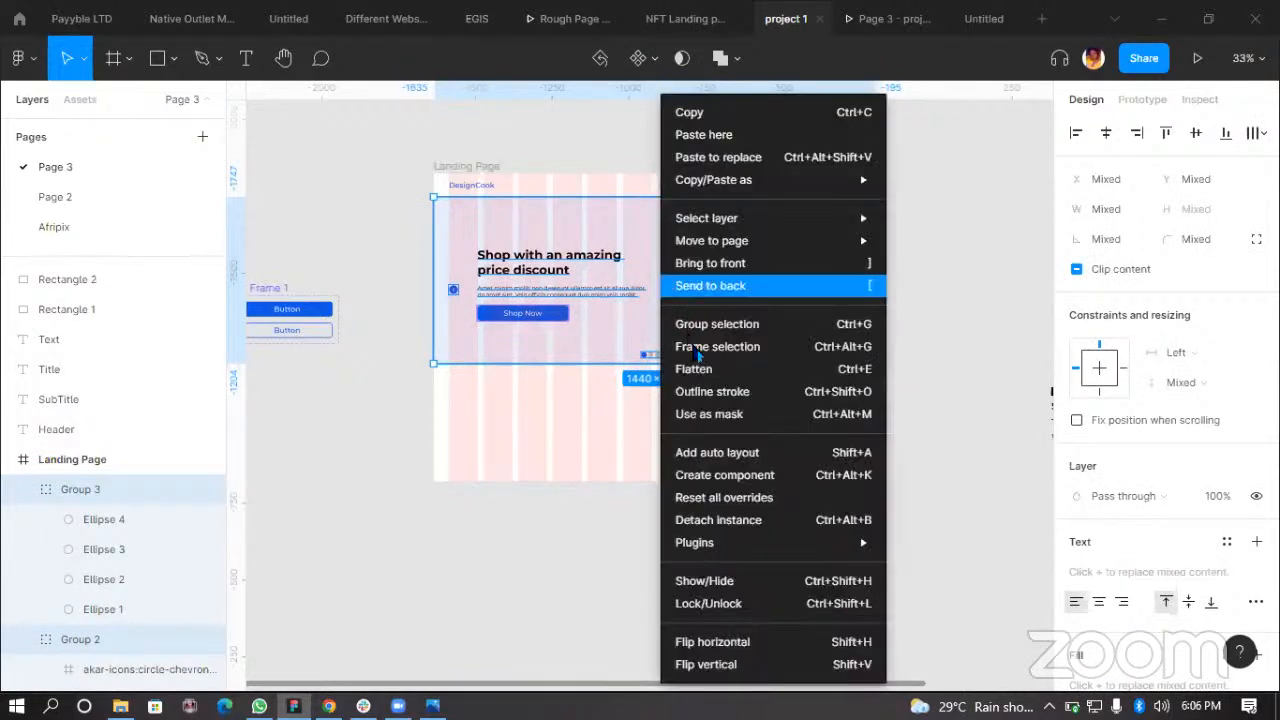
left_click(697, 347)
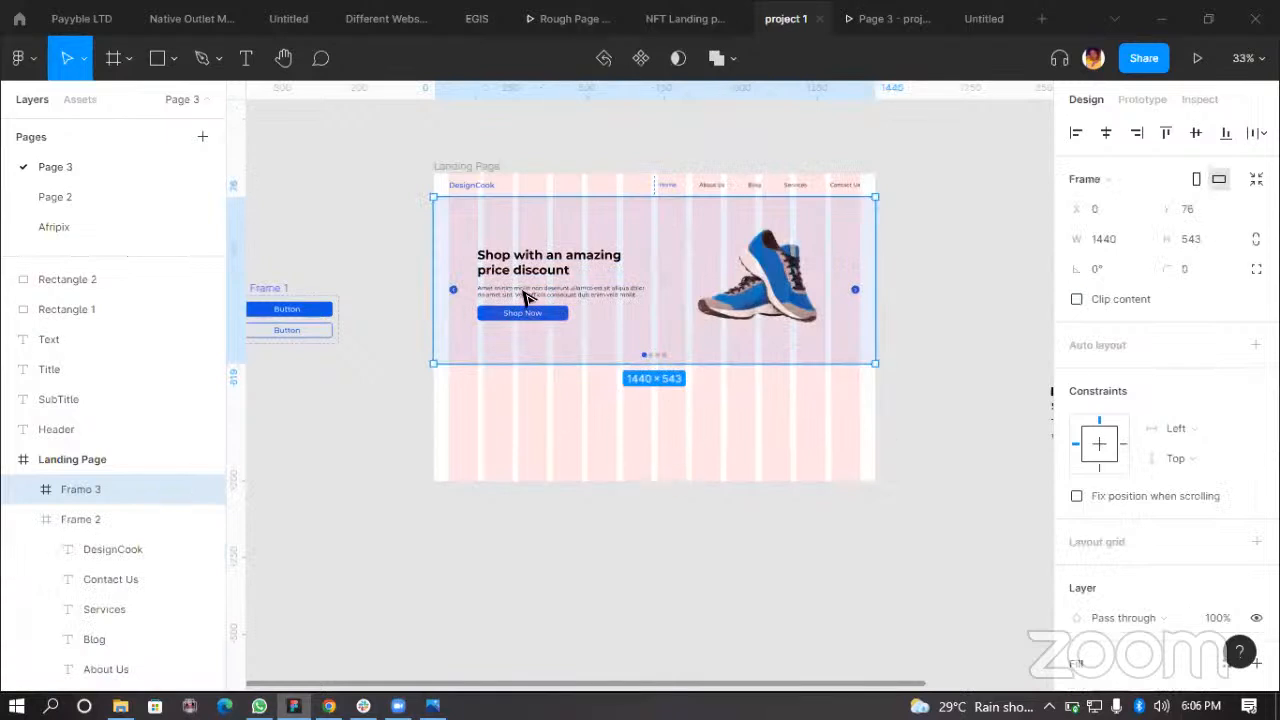
Step: Rename the navigation bar frame to header
left_click(404, 374)
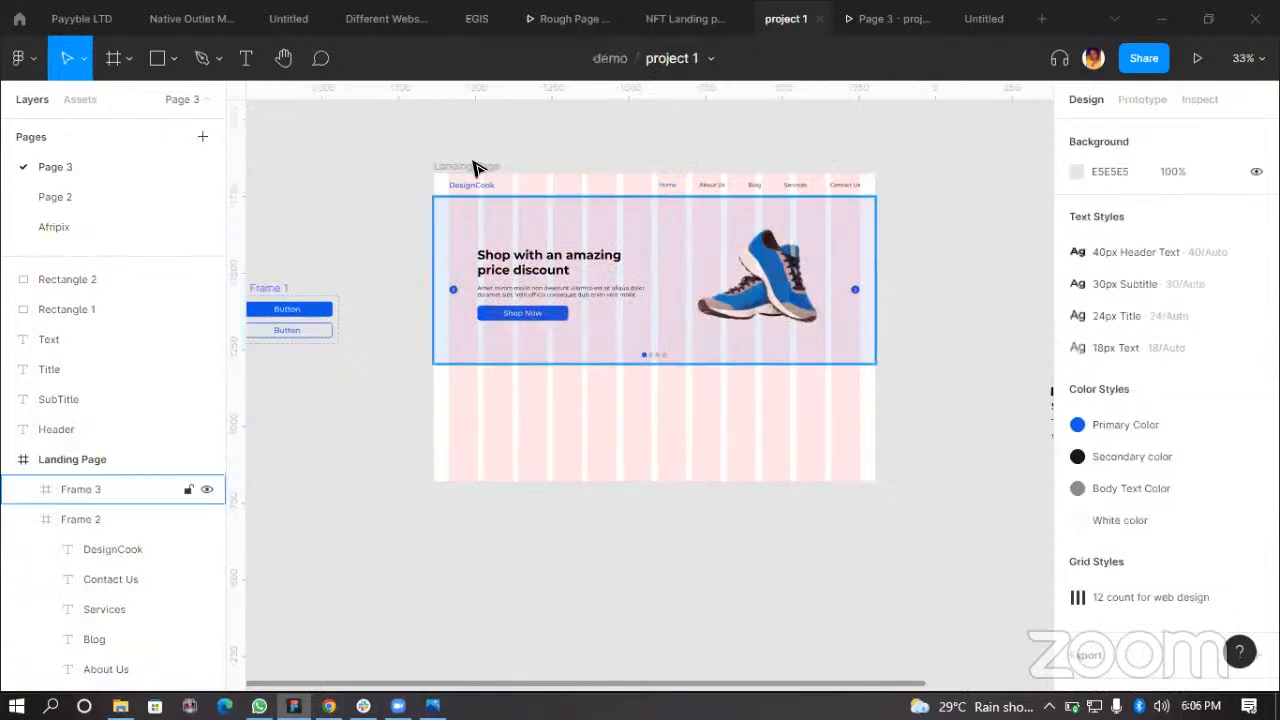
double_click(93, 519)
left_click(102, 517)
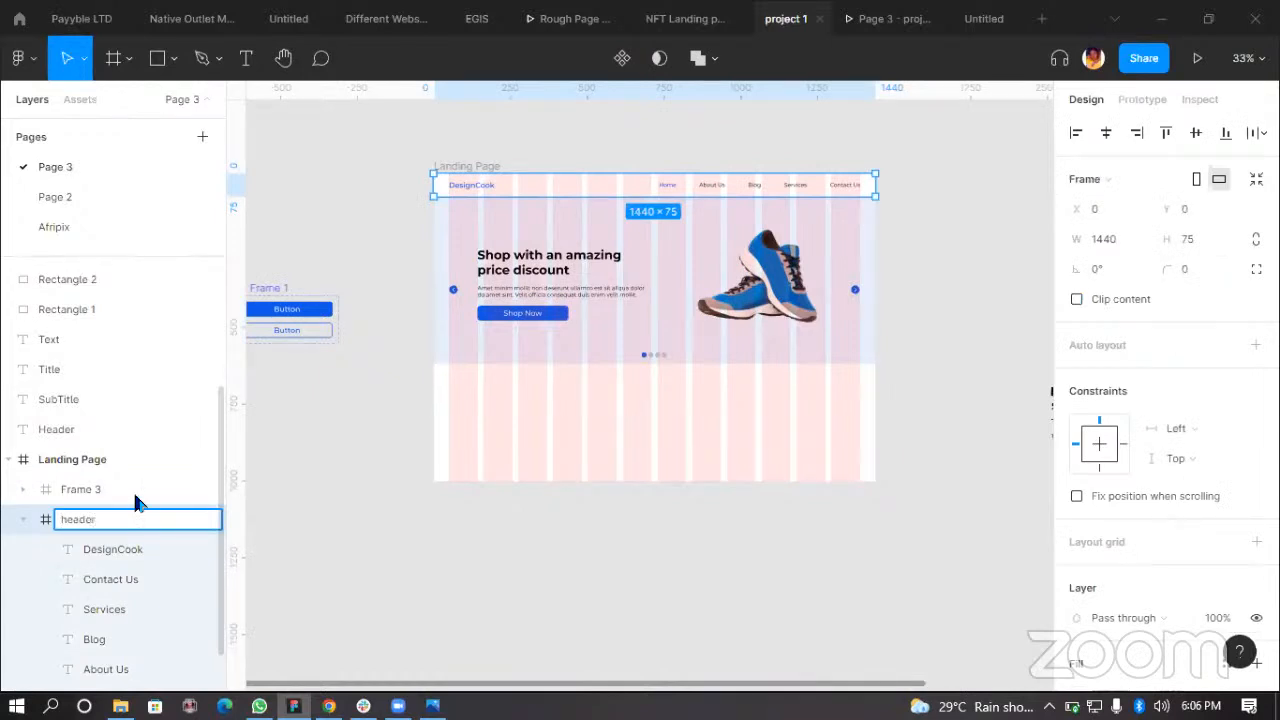
Step: Rename the new hero frame to Hero section
left_click(131, 489)
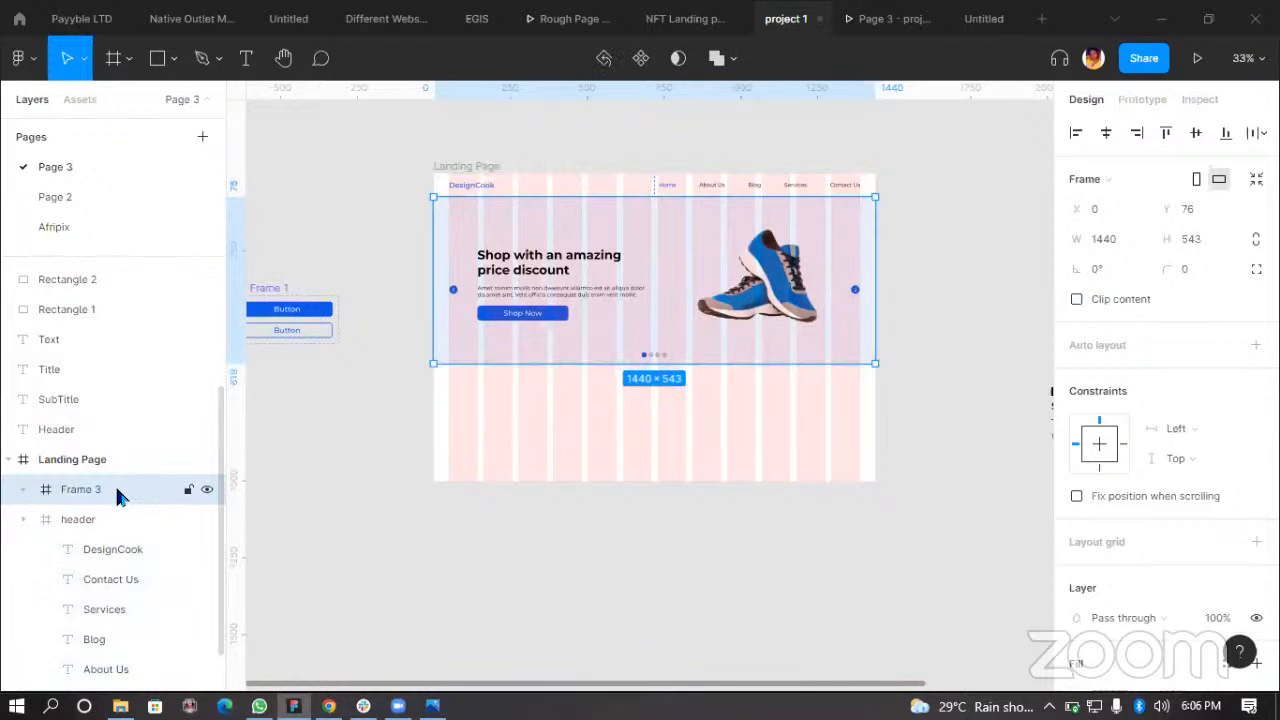
double_click(116, 489)
type("S")
key("BackSpace")
type("hE")
key("BackSpace")
key("BackSpace")
key("BackSpace")
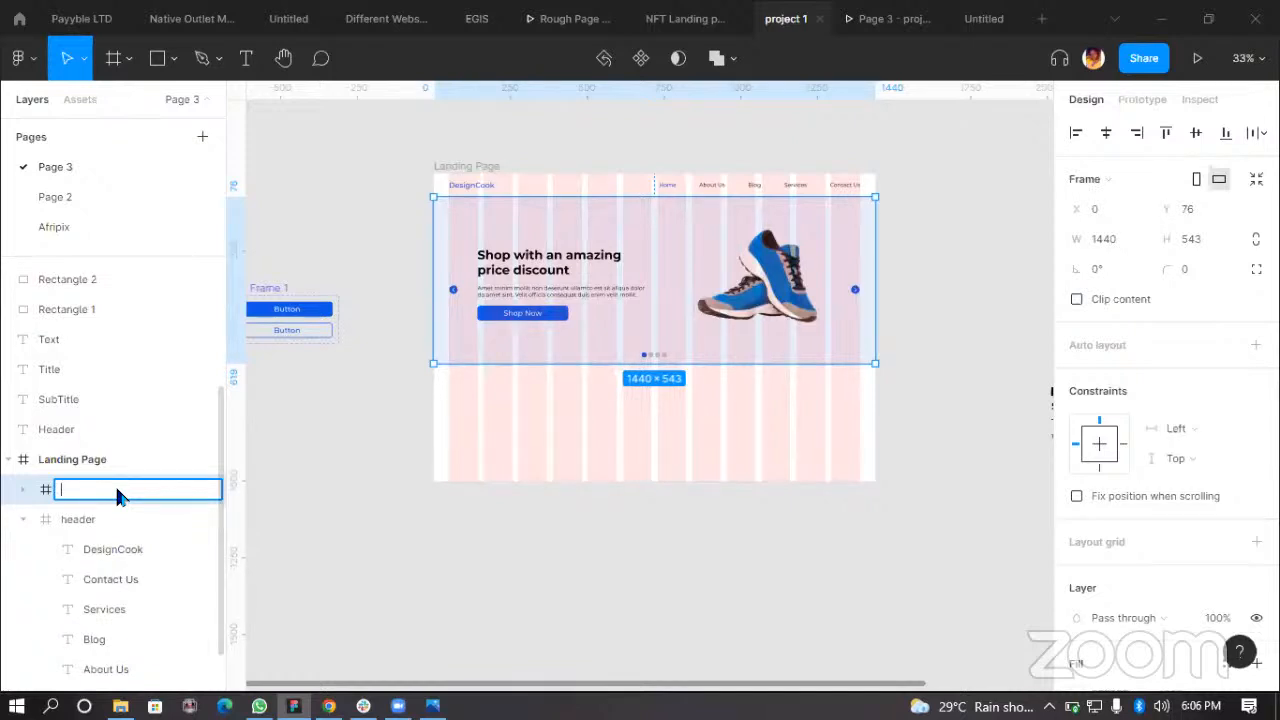
type("Hero section")
key("Return")
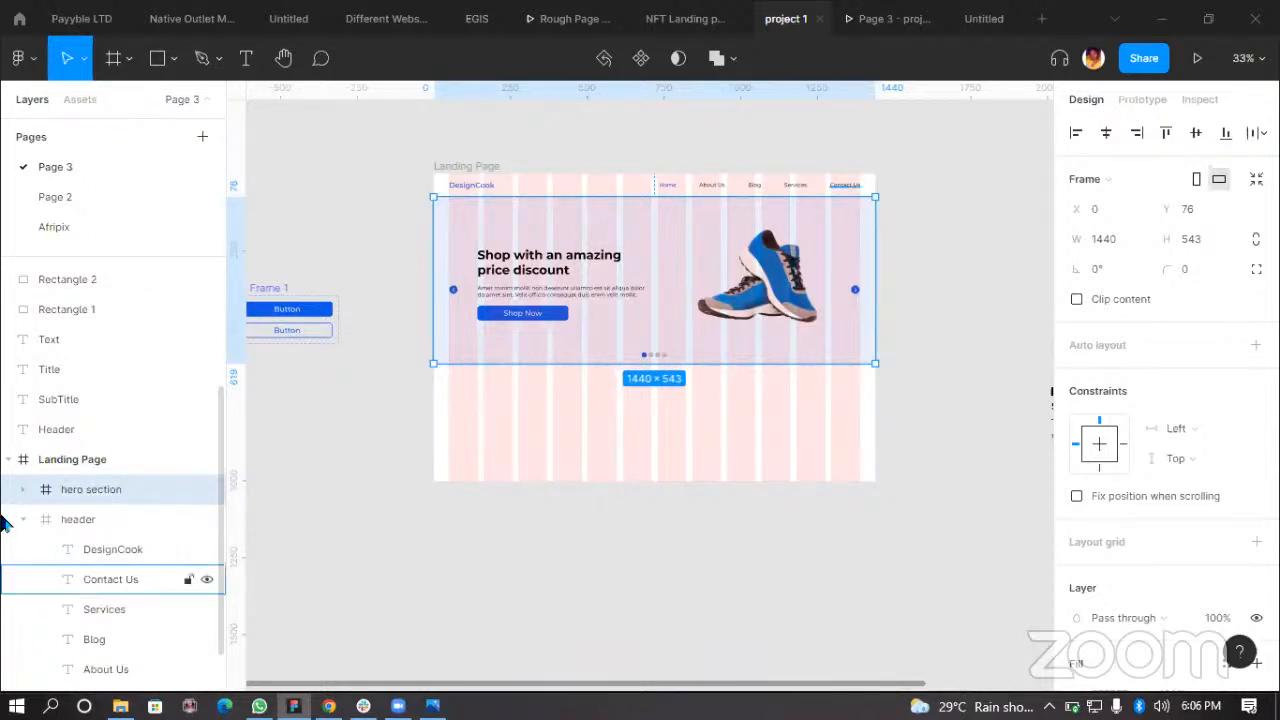
scroll(31, 510, "up", 3)
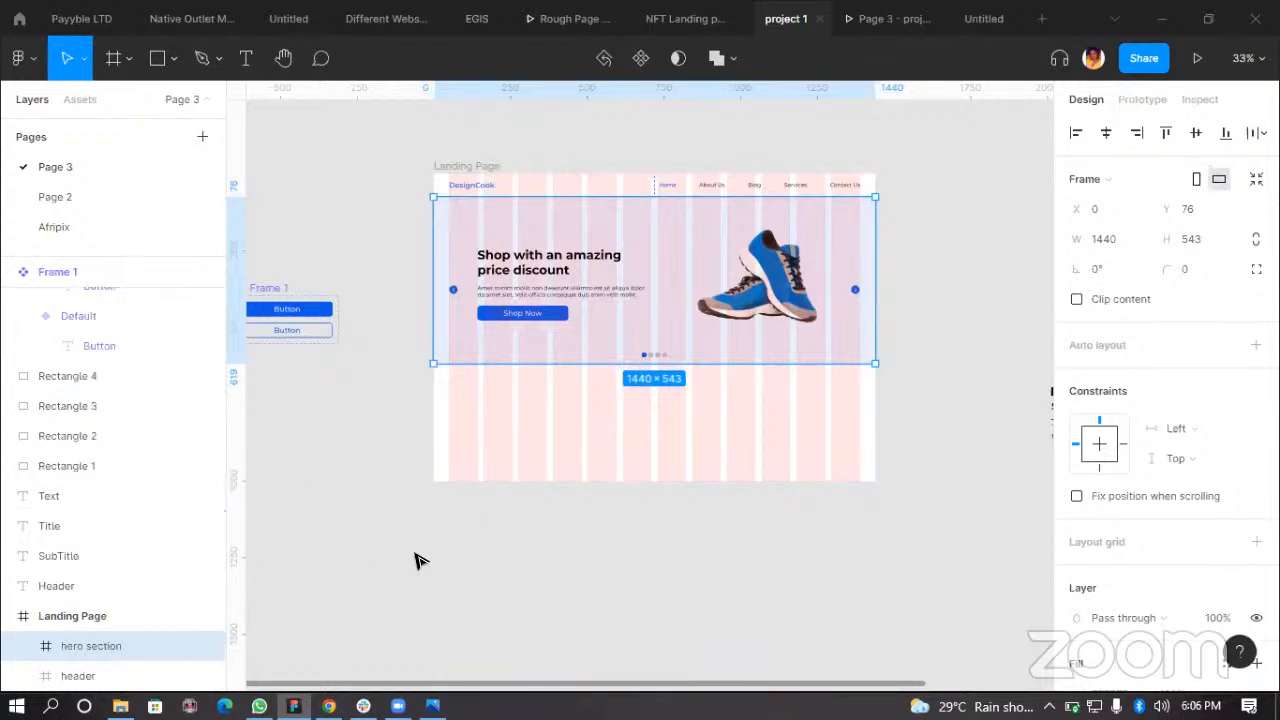
left_click(471, 611)
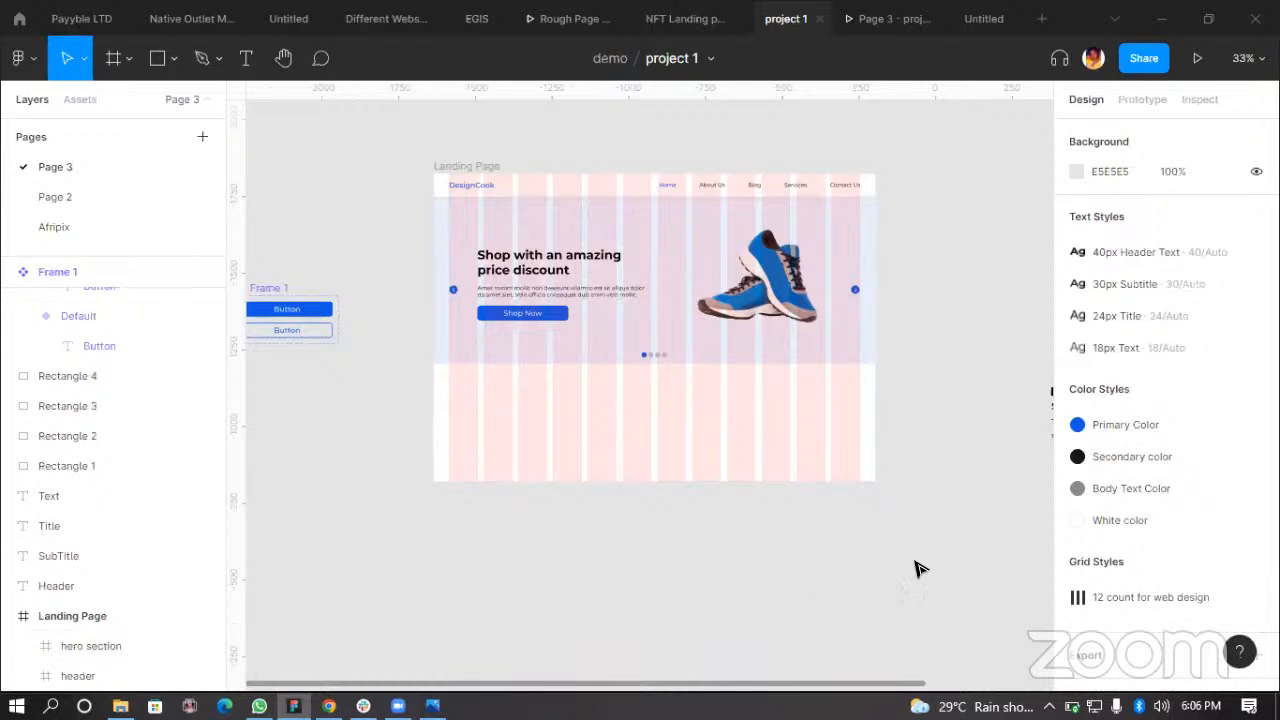
scroll(848, 570, "up", 1)
scroll(850, 575, "down", 1)
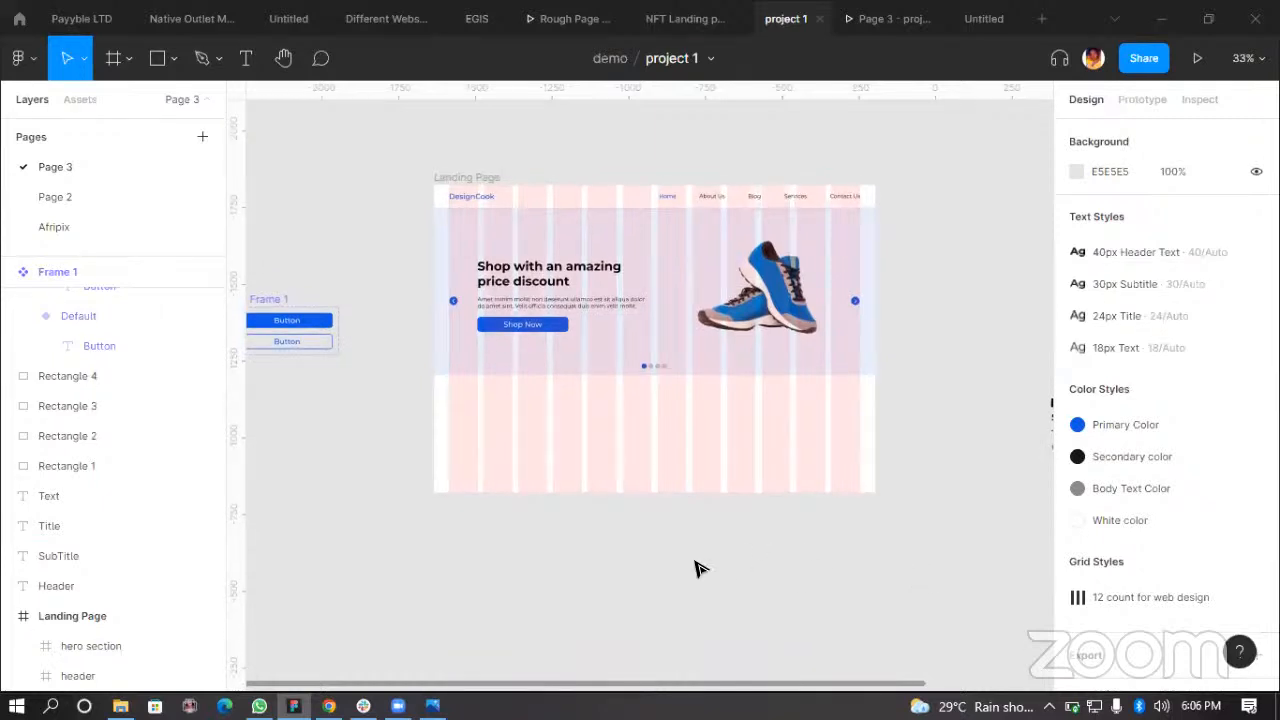
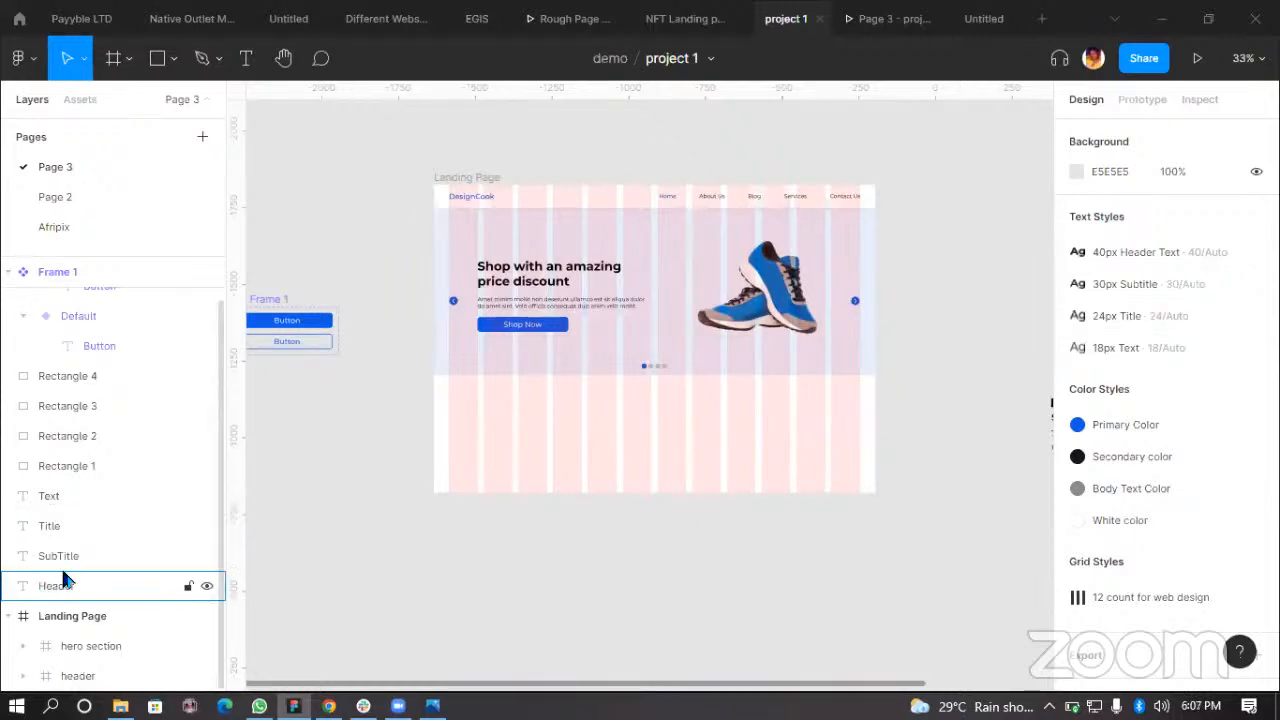
Step: Move the hero heading text layer out of the Landing Page frame to the top level of the page
left_click(8, 616)
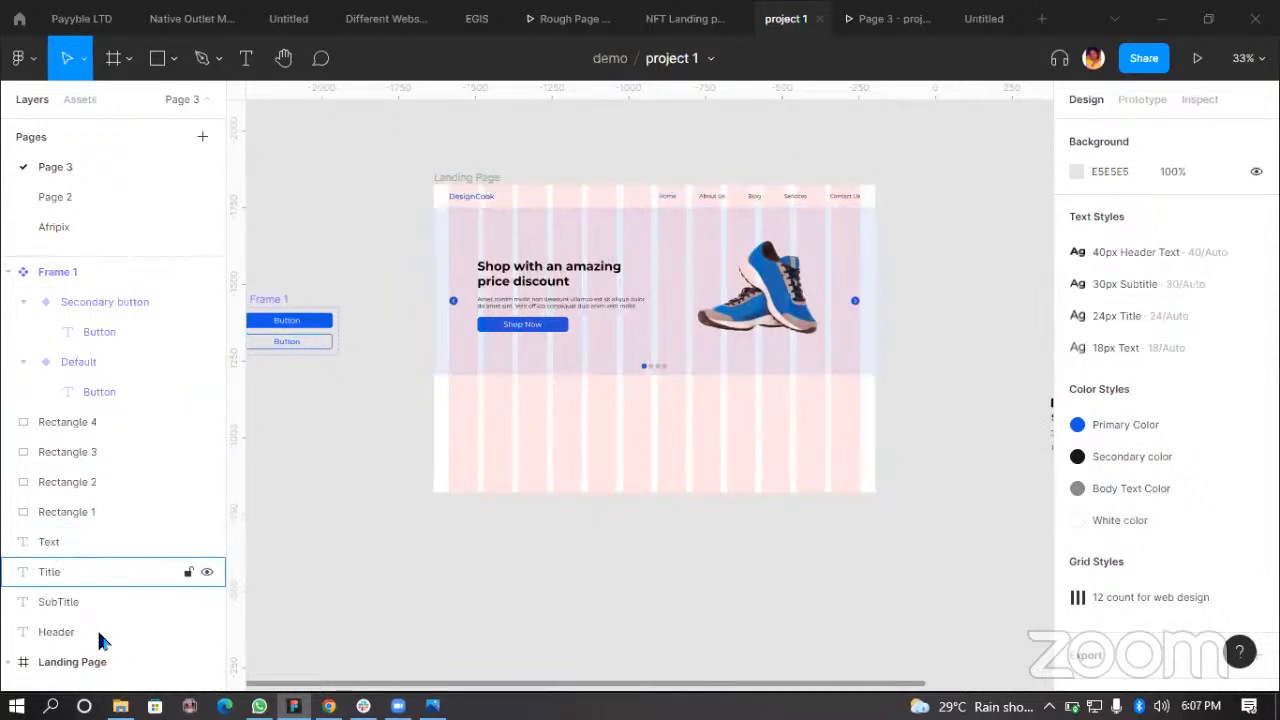
left_click(9, 662)
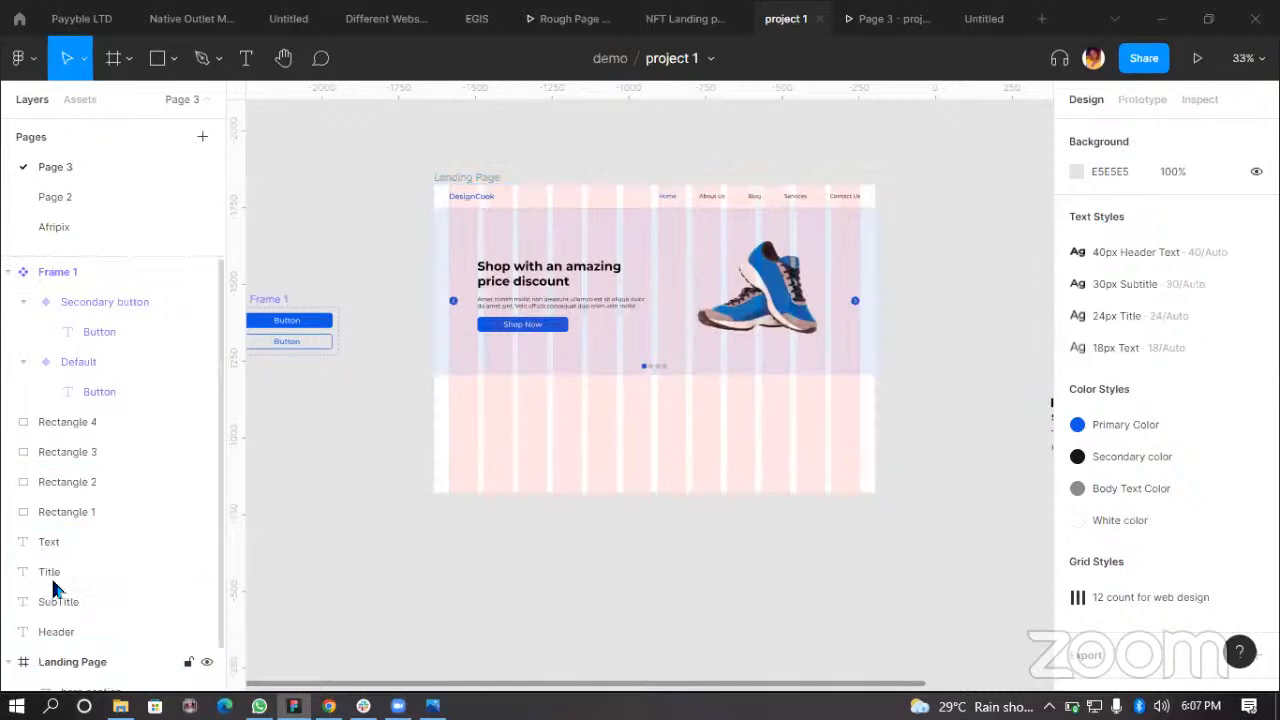
scroll(117, 562, "down", 1)
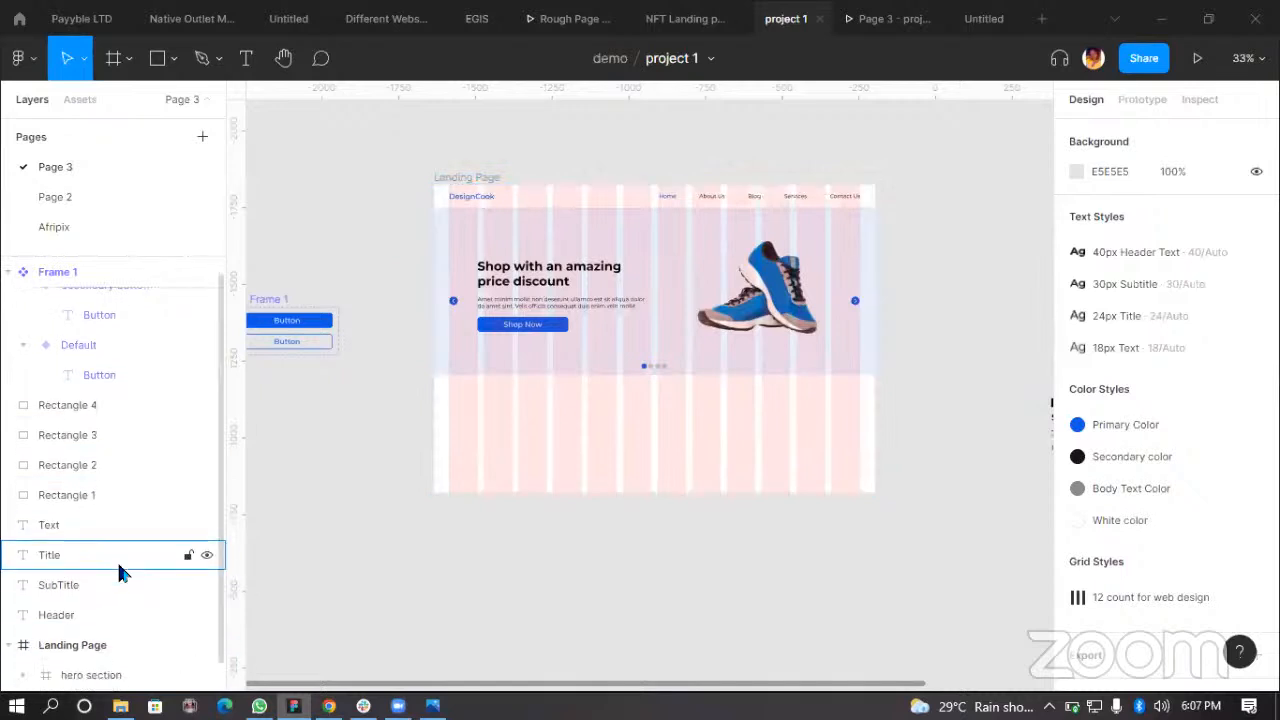
left_click(543, 274)
left_click(543, 274)
scroll(133, 434, "up", 5)
scroll(205, 530, "down", 2)
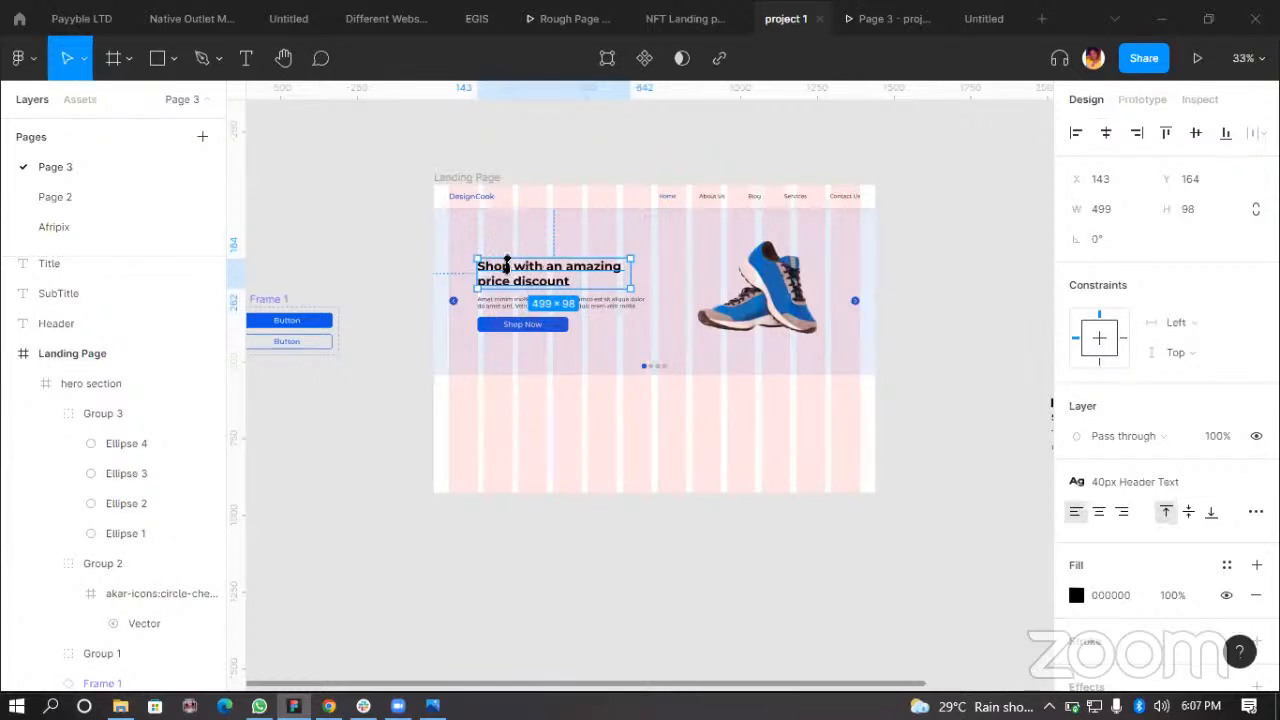
scroll(100, 550, "down", 3)
left_click_drag(111, 582, 102, 652)
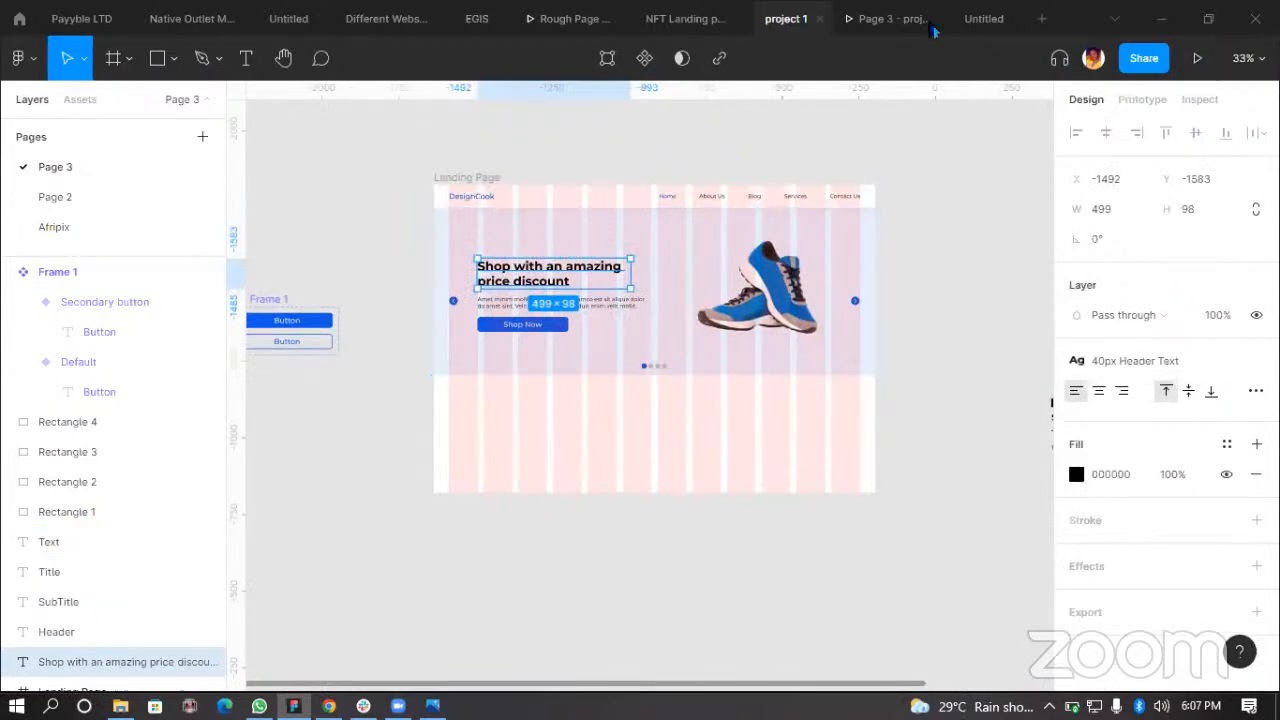
Step: Compare the prototype preview of the landing page with the design canvas
left_click(894, 18)
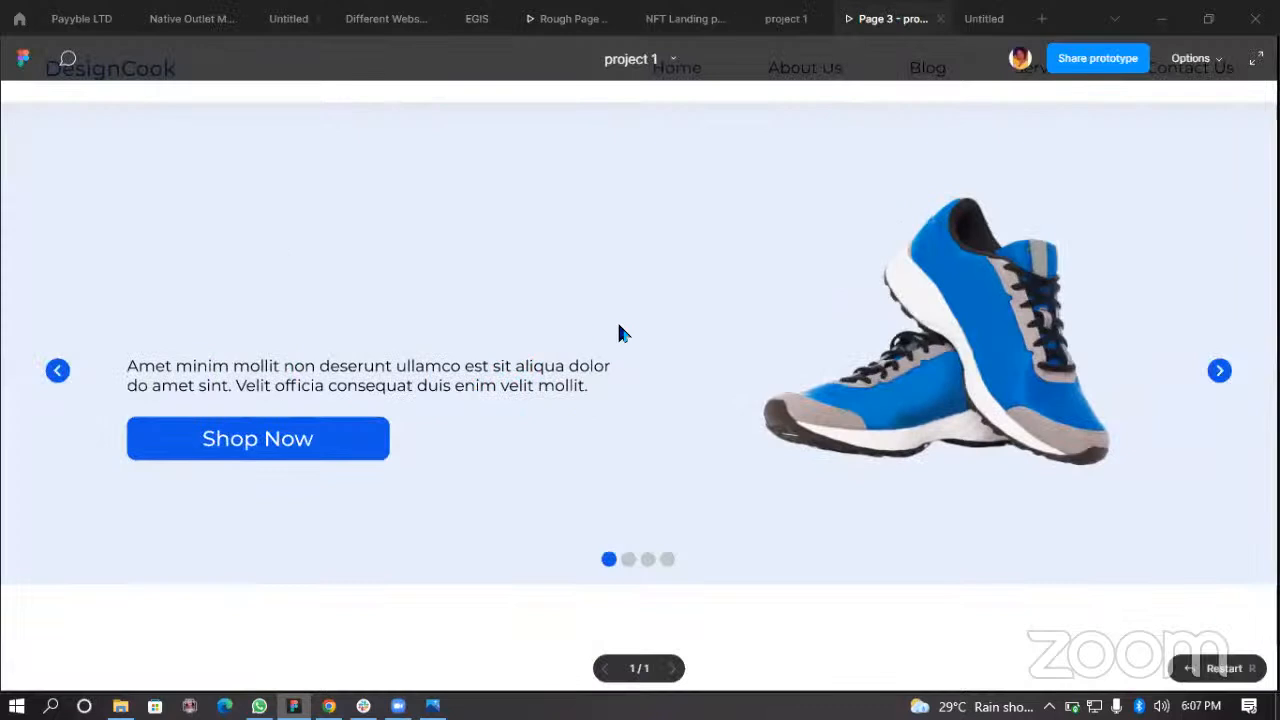
left_click(780, 18)
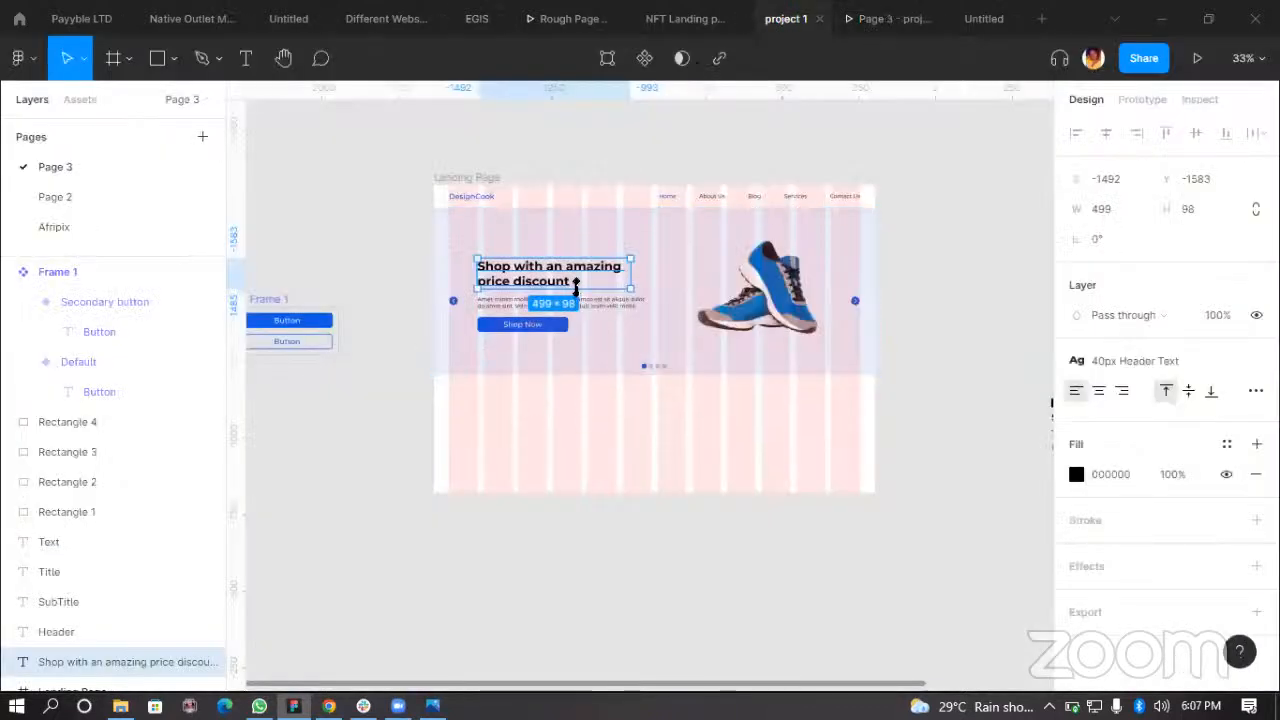
left_click(444, 177)
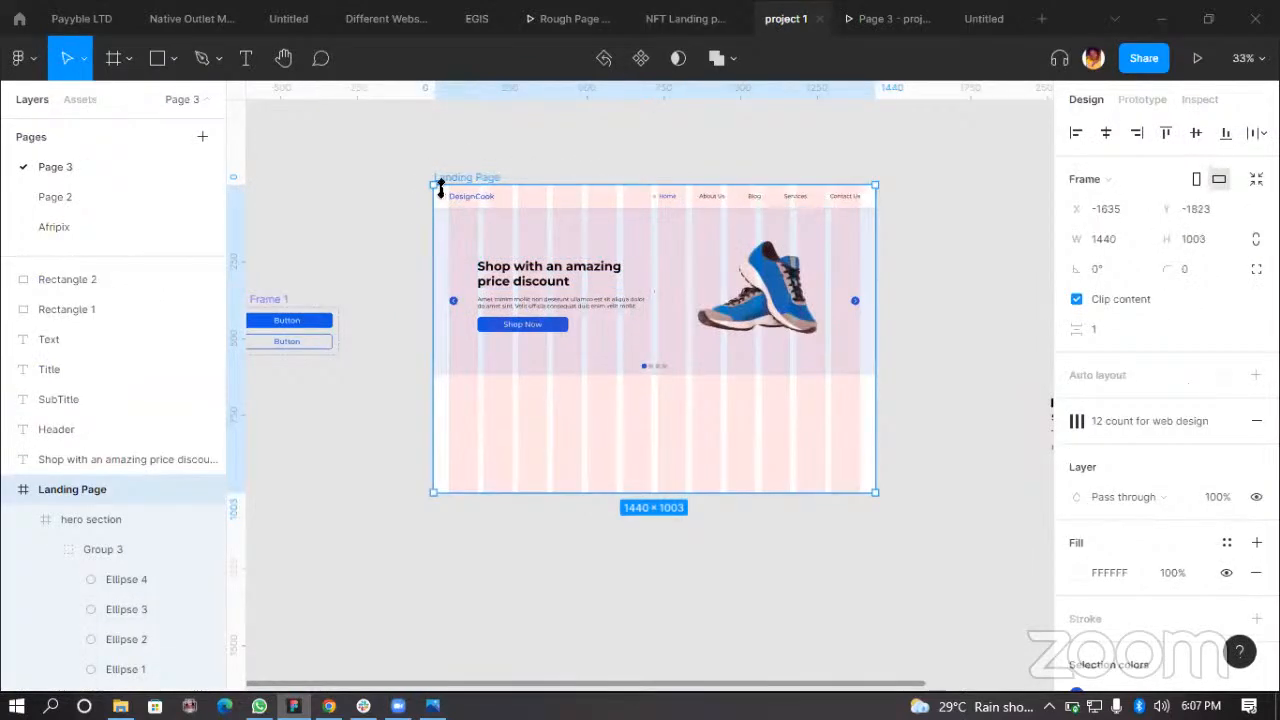
left_click(893, 22)
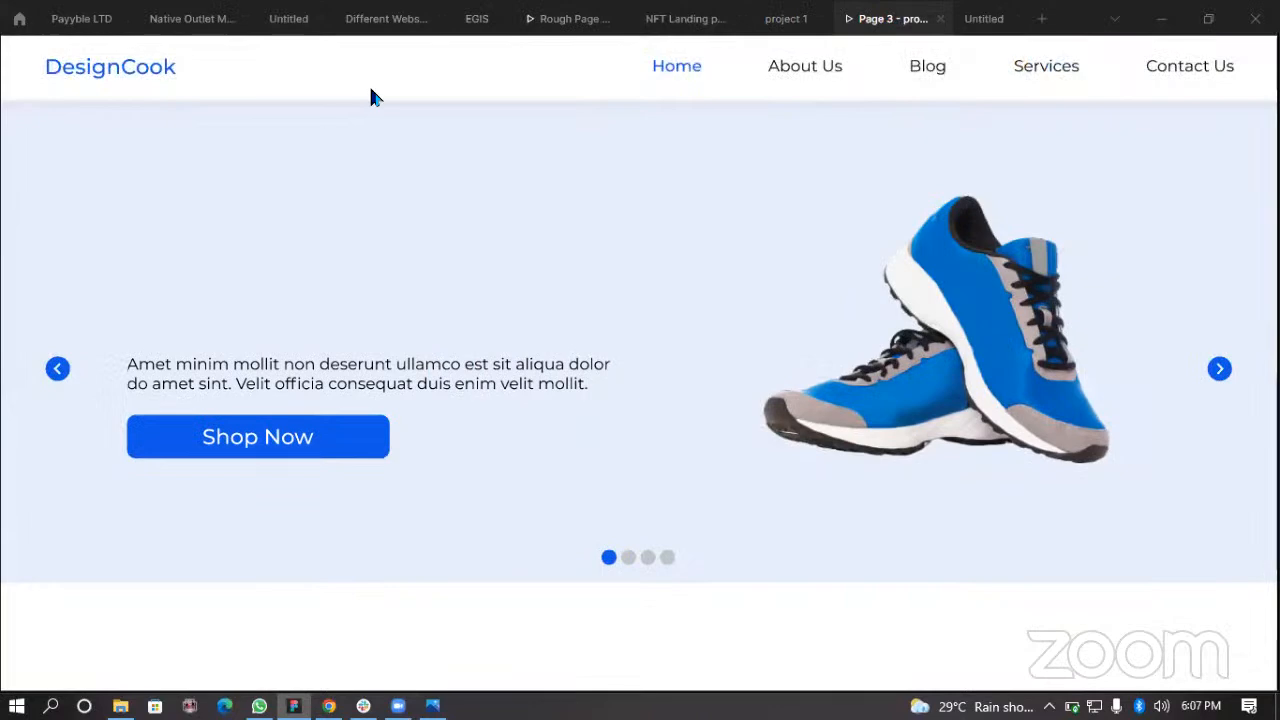
left_click(785, 20)
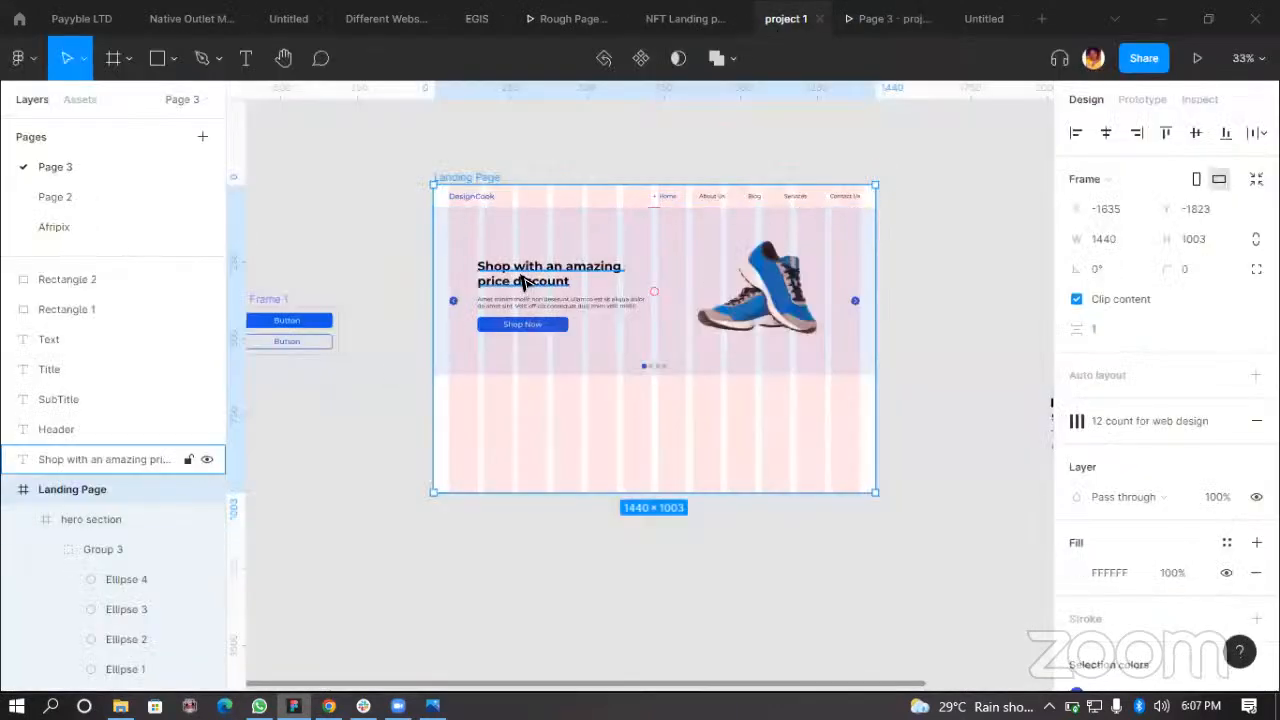
left_click(857, 28)
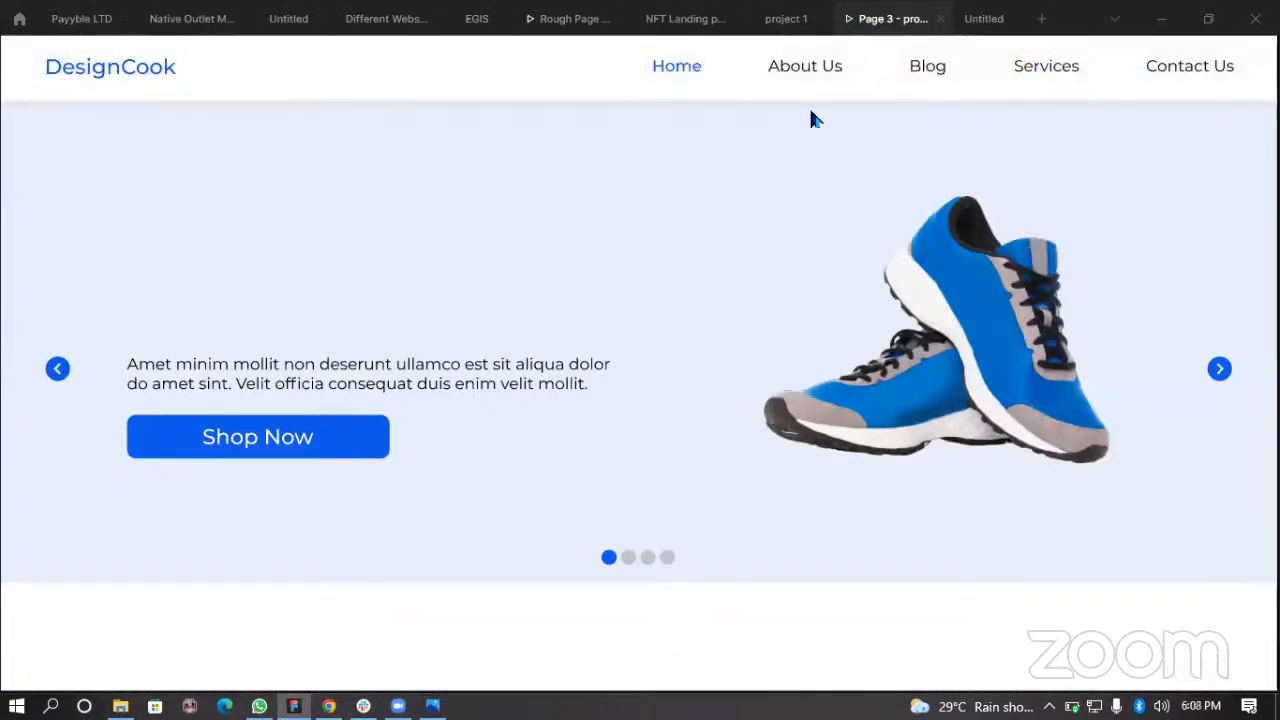
left_click(786, 19)
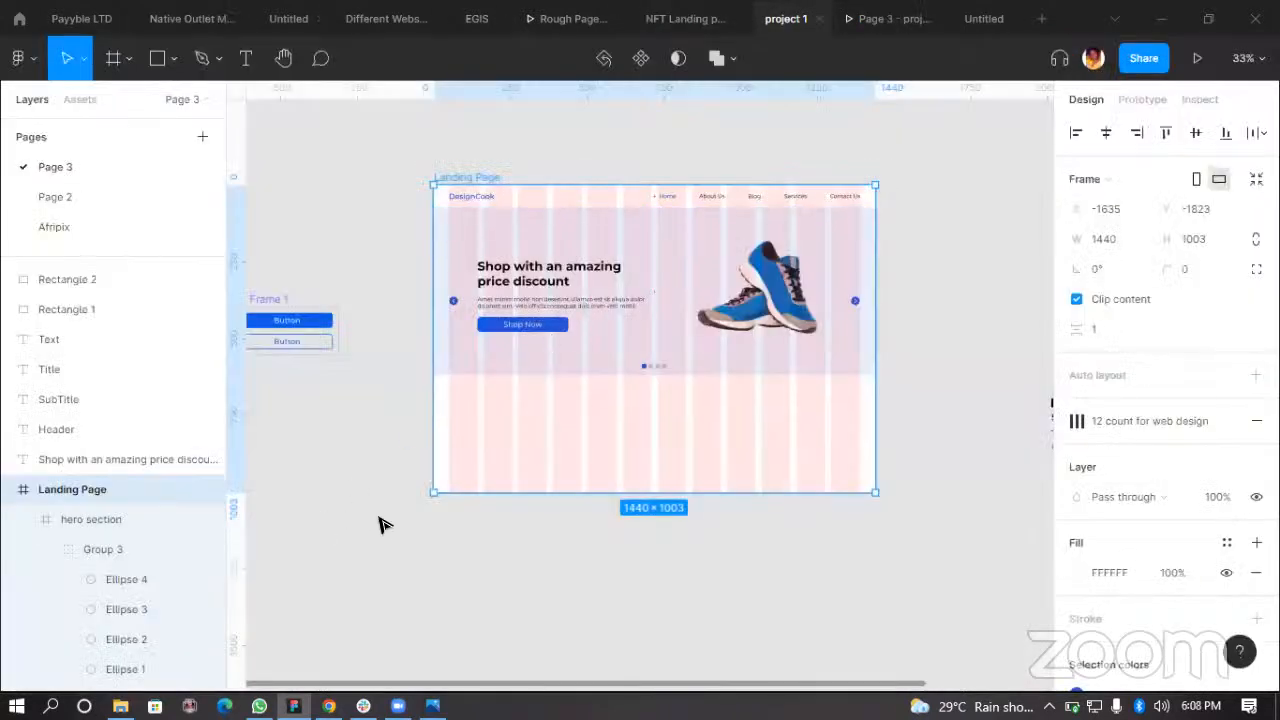
left_click(424, 182)
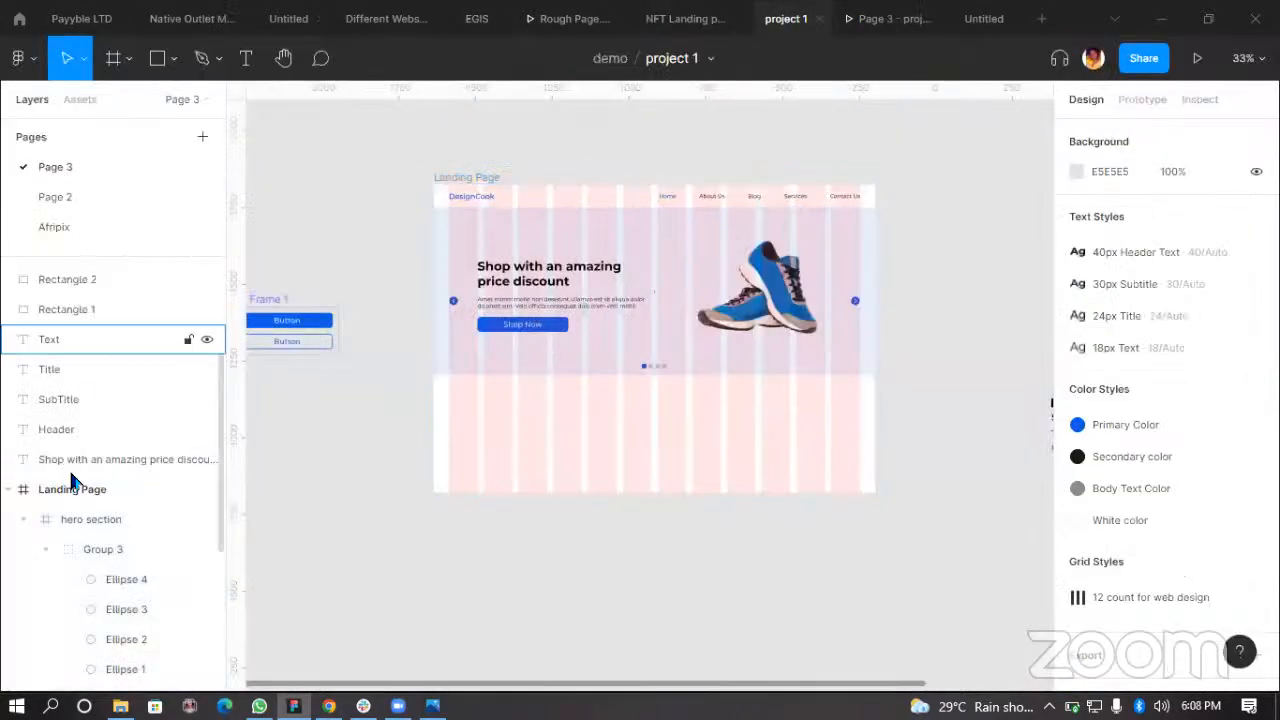
Step: Move the heading layer back into the hero section and check it in the prototype preview
left_click(101, 459)
mouse_move(101, 530)
left_mouse_down()
mouse_move(103, 571)
mouse_move(103, 535)
left_mouse_up()
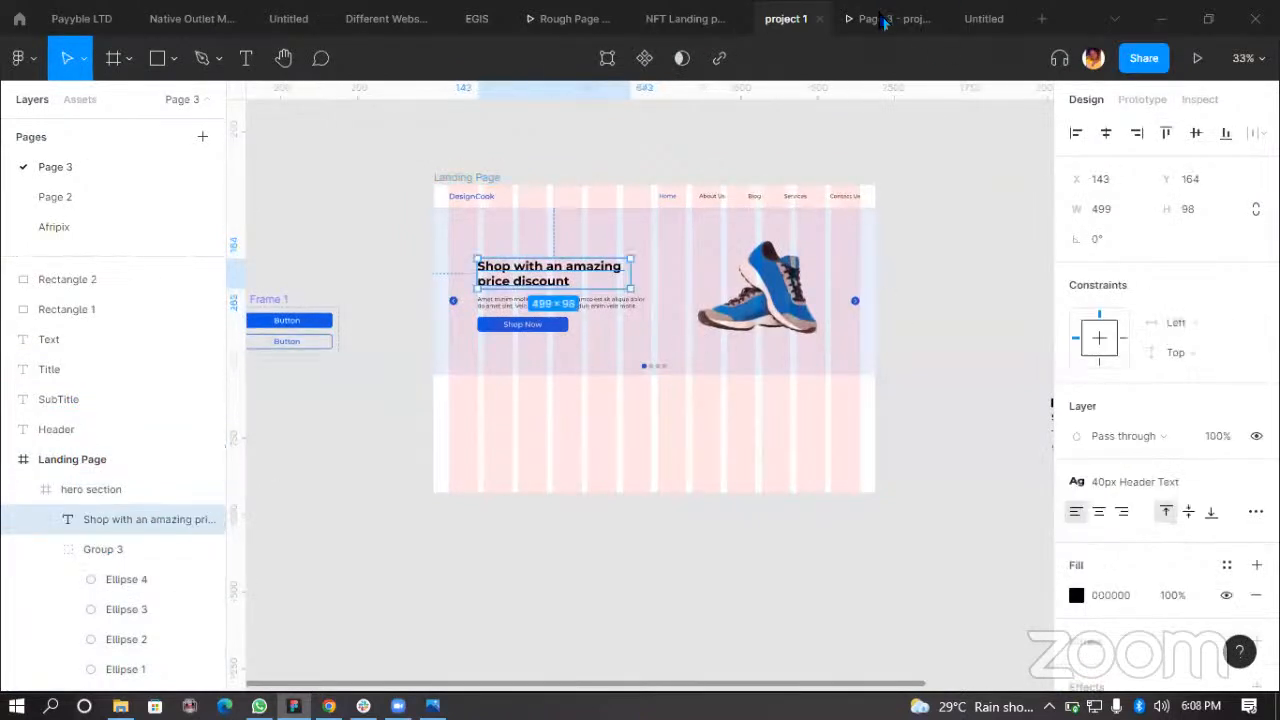
left_click(884, 19)
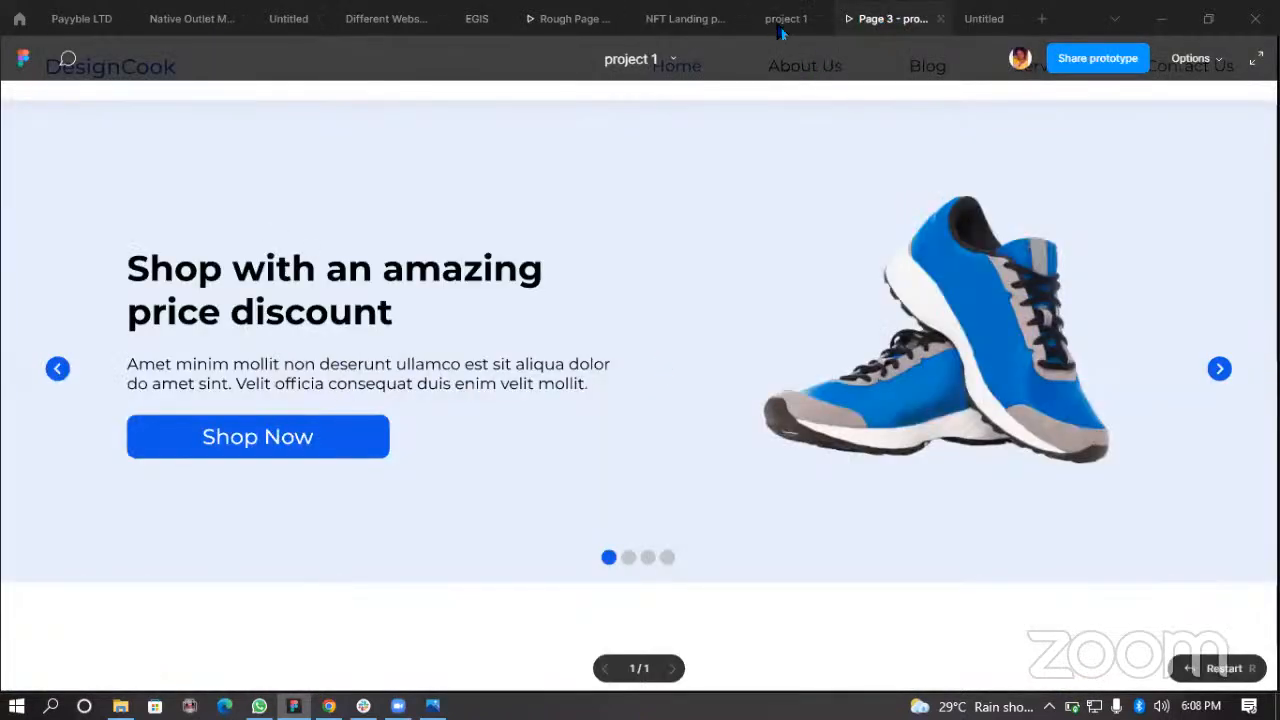
left_click(780, 22)
left_click(892, 18)
left_click(782, 20)
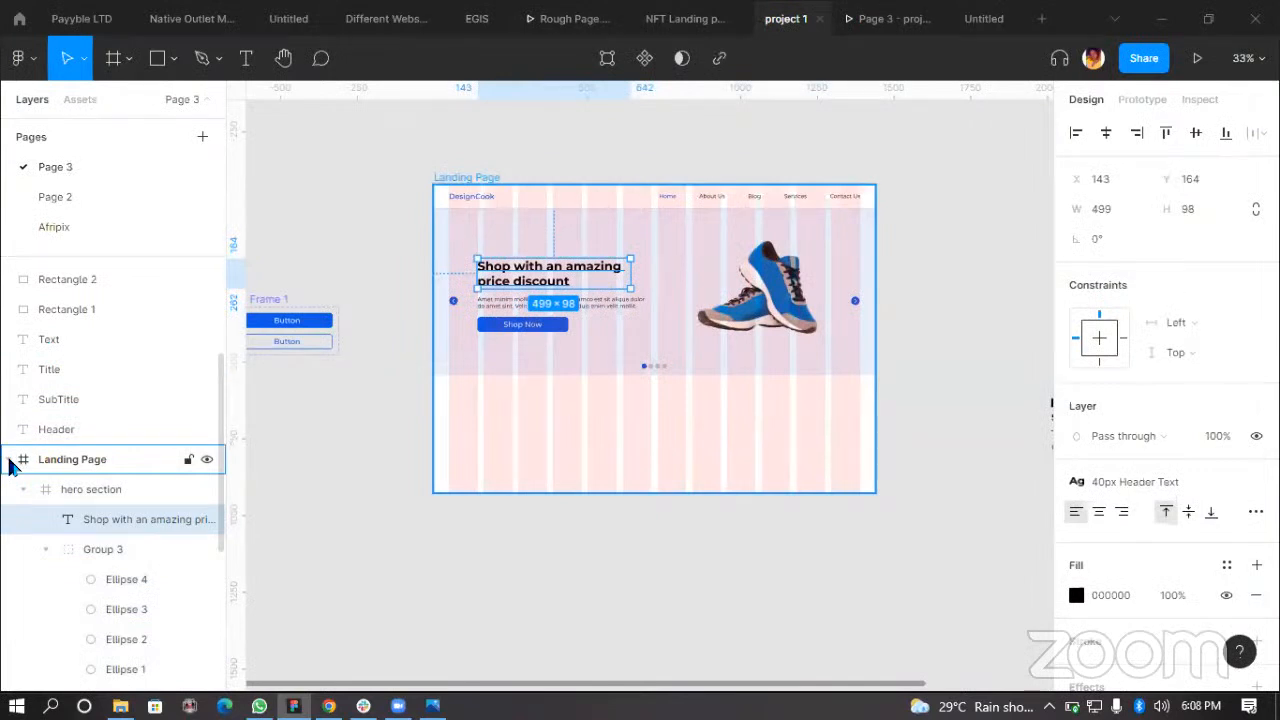
Step: Hide the Landing Page frame and then show it again
left_click(10, 461)
left_click(8, 650)
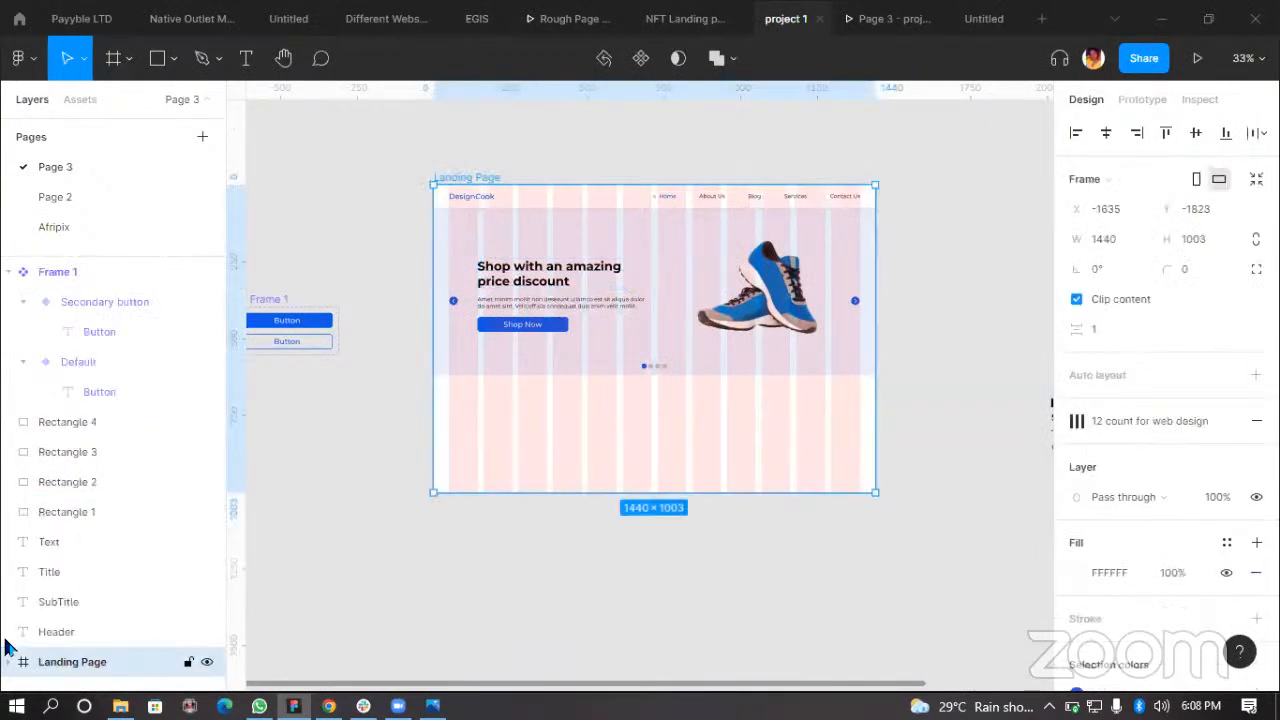
key("ctrl+shift+h")
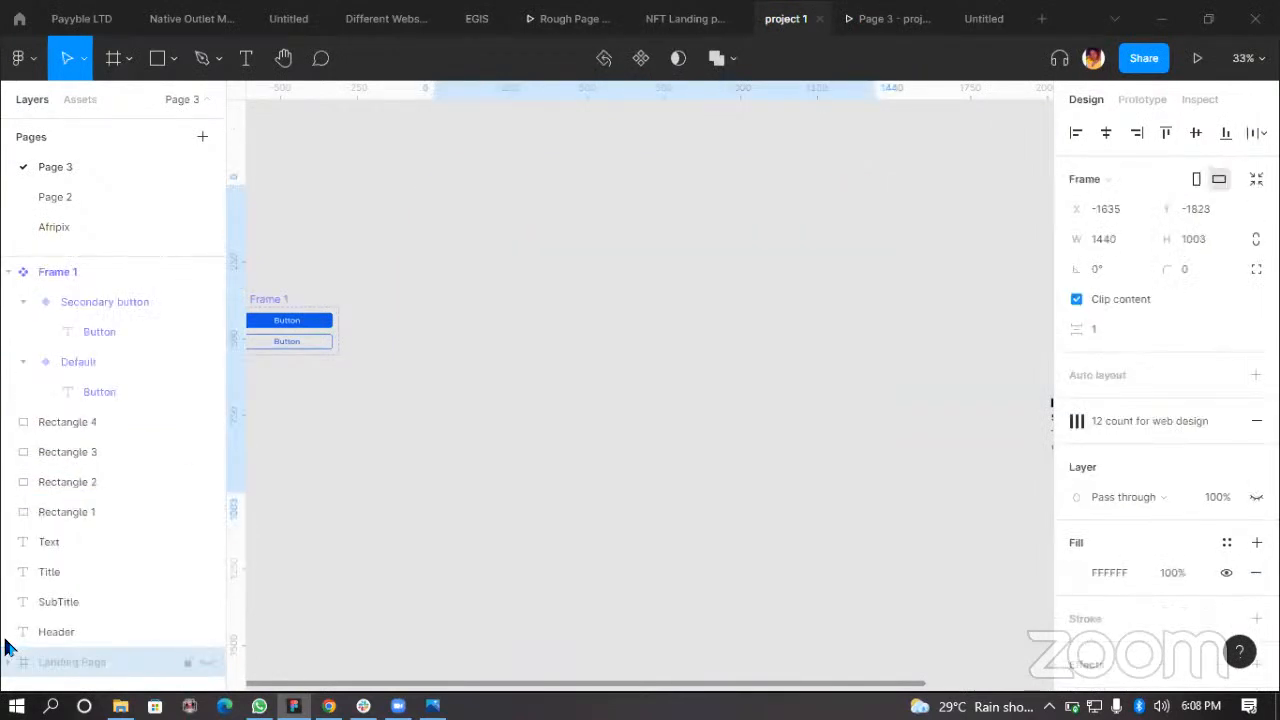
key("ctrl+shift+h")
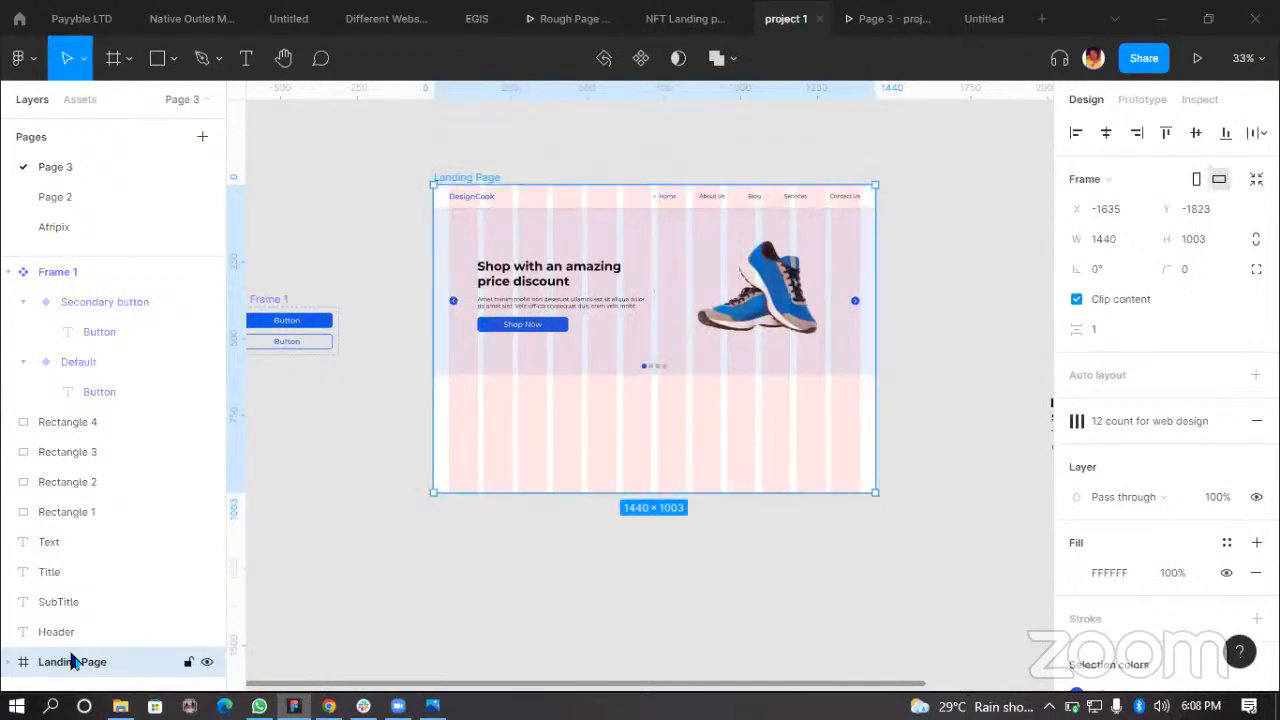
left_click(12, 662)
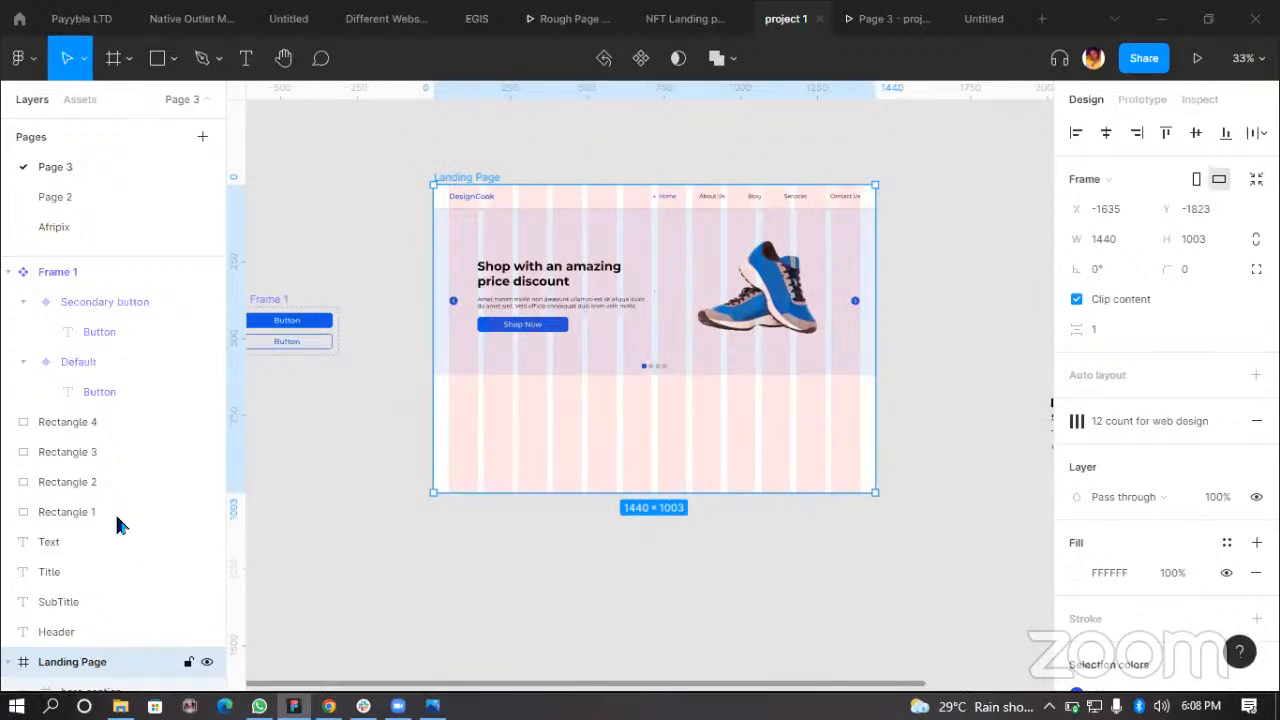
Step: Place the heading layer directly inside the Landing Page frame, above the hero section
scroll(117, 528, "down", 3)
left_click_drag(125, 530, 106, 476)
left_click(198, 503)
left_click(206, 504)
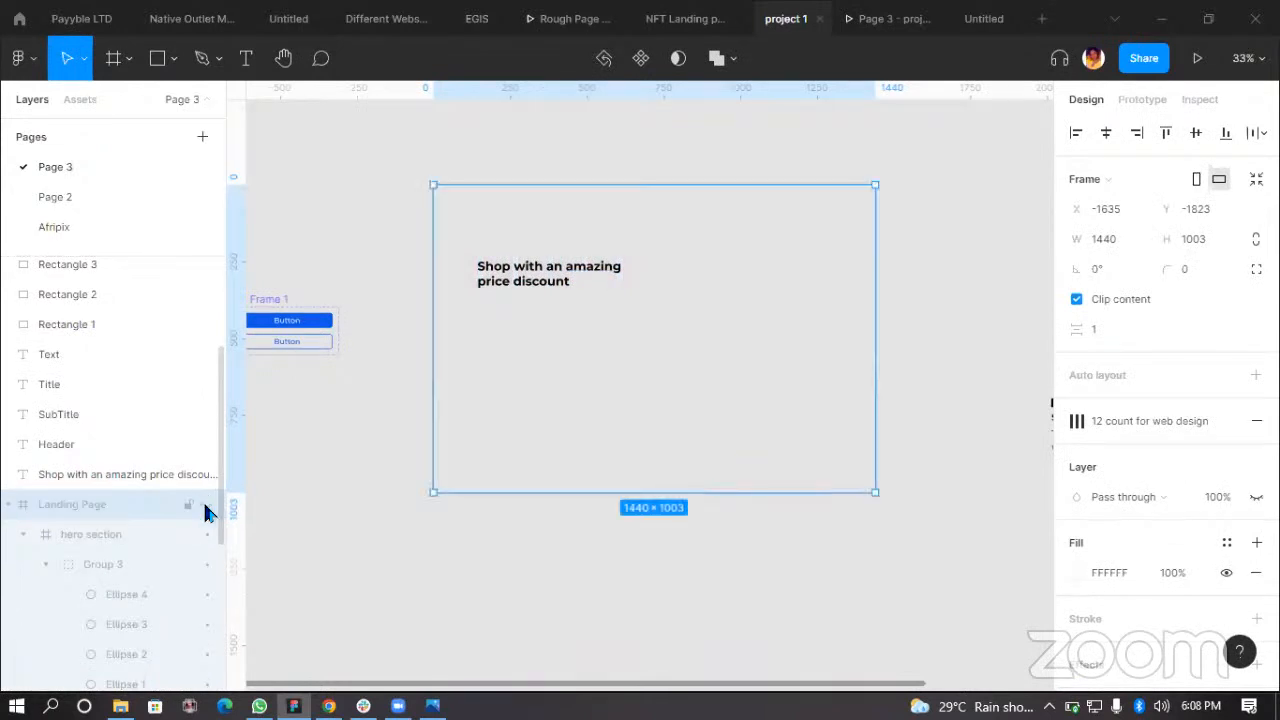
left_click(205, 504)
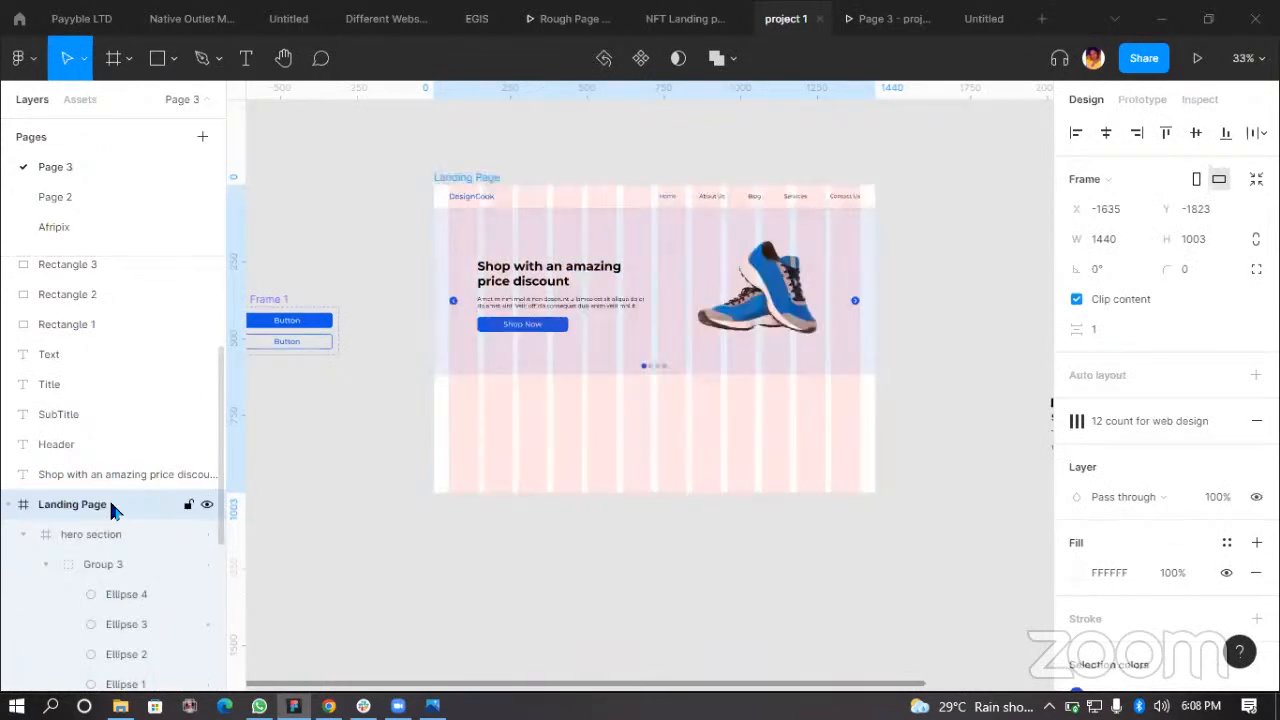
left_click(107, 470)
mouse_move(119, 518)
left_mouse_down()
mouse_move(113, 528)
mouse_move(113, 516)
left_mouse_up()
left_click(612, 606)
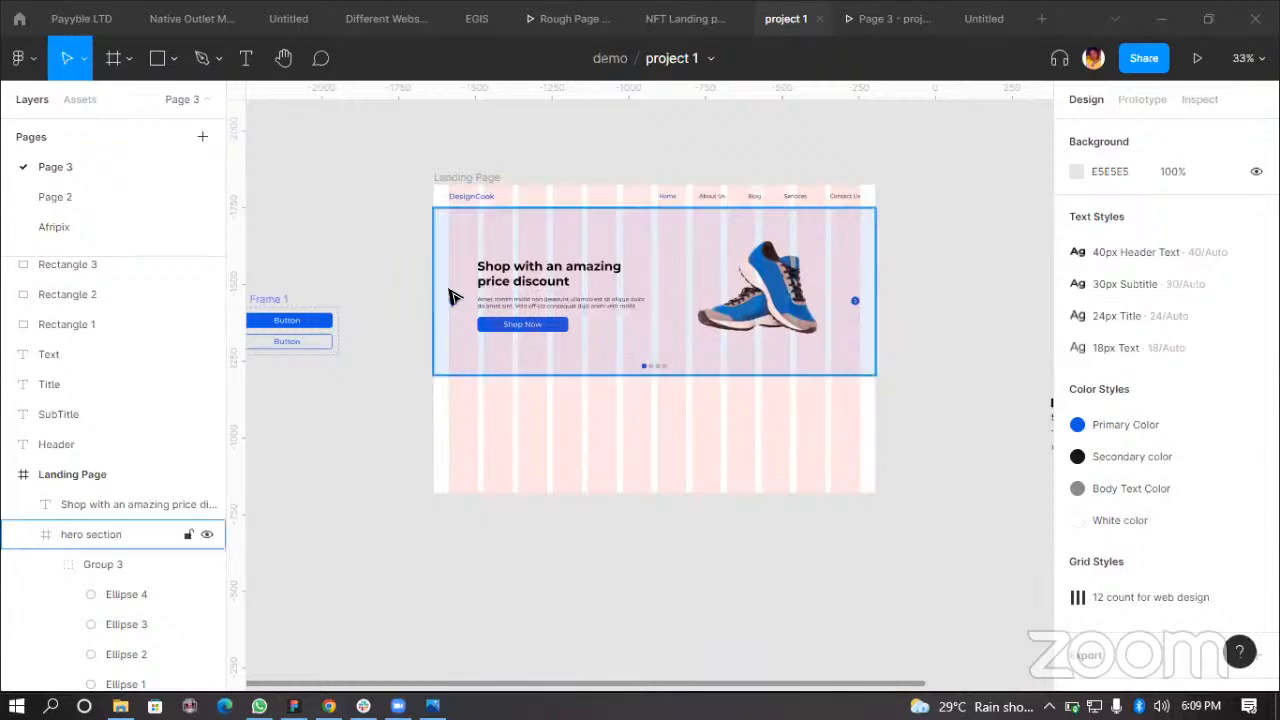
Step: Remove the hero section frame so its contents sit directly in the Landing Page frame
scroll(449, 294, "up", 3)
left_click(664, 272)
left_click(648, 228)
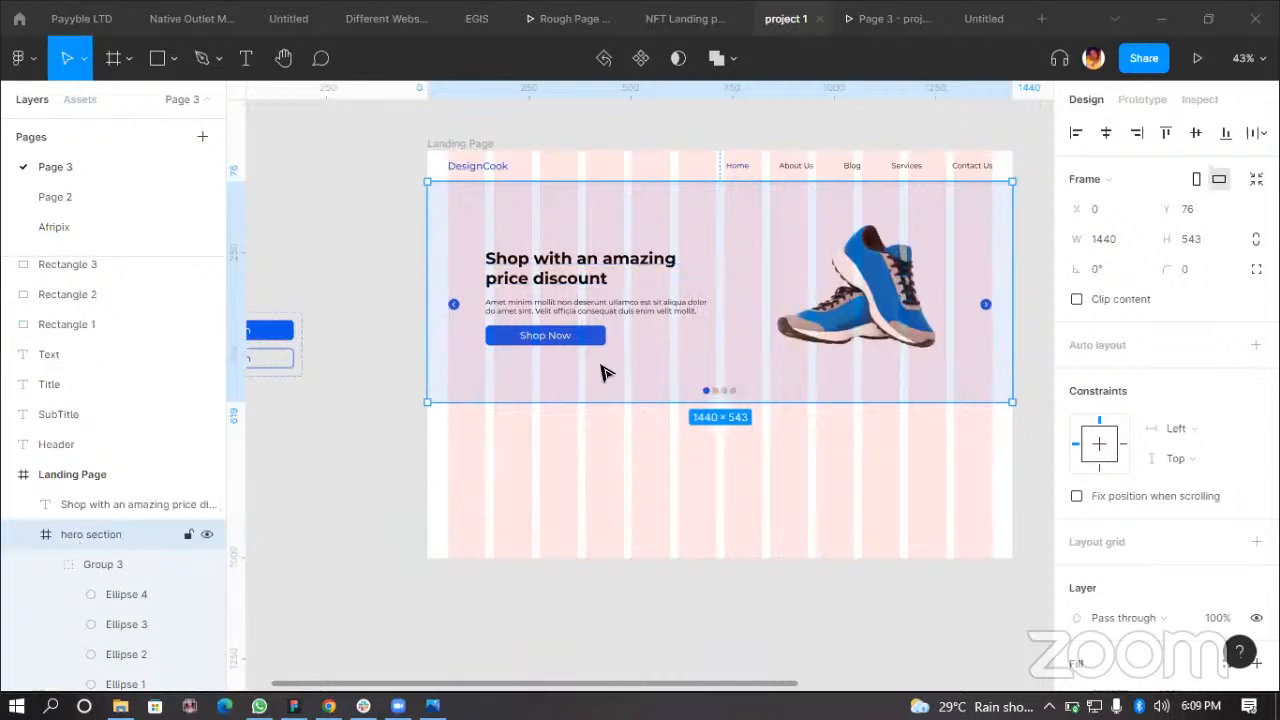
left_click(414, 523)
left_click(628, 367)
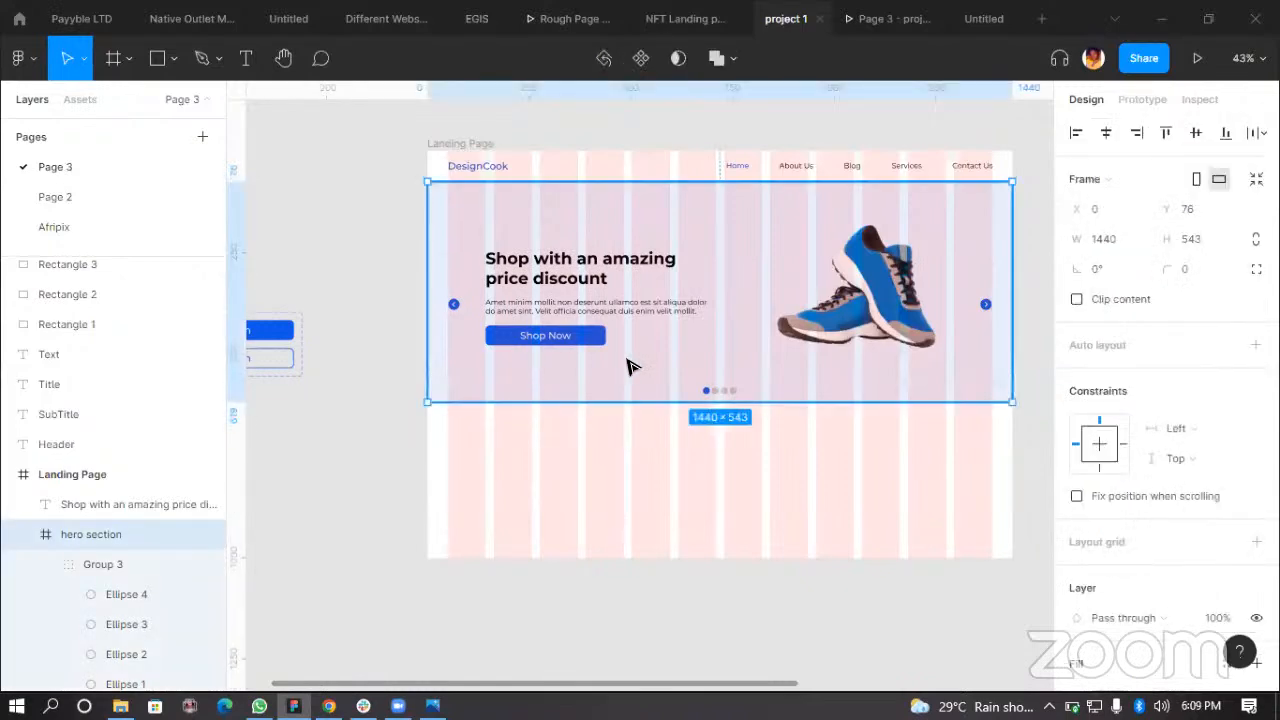
key("ctrl+shift+g")
left_click(552, 484)
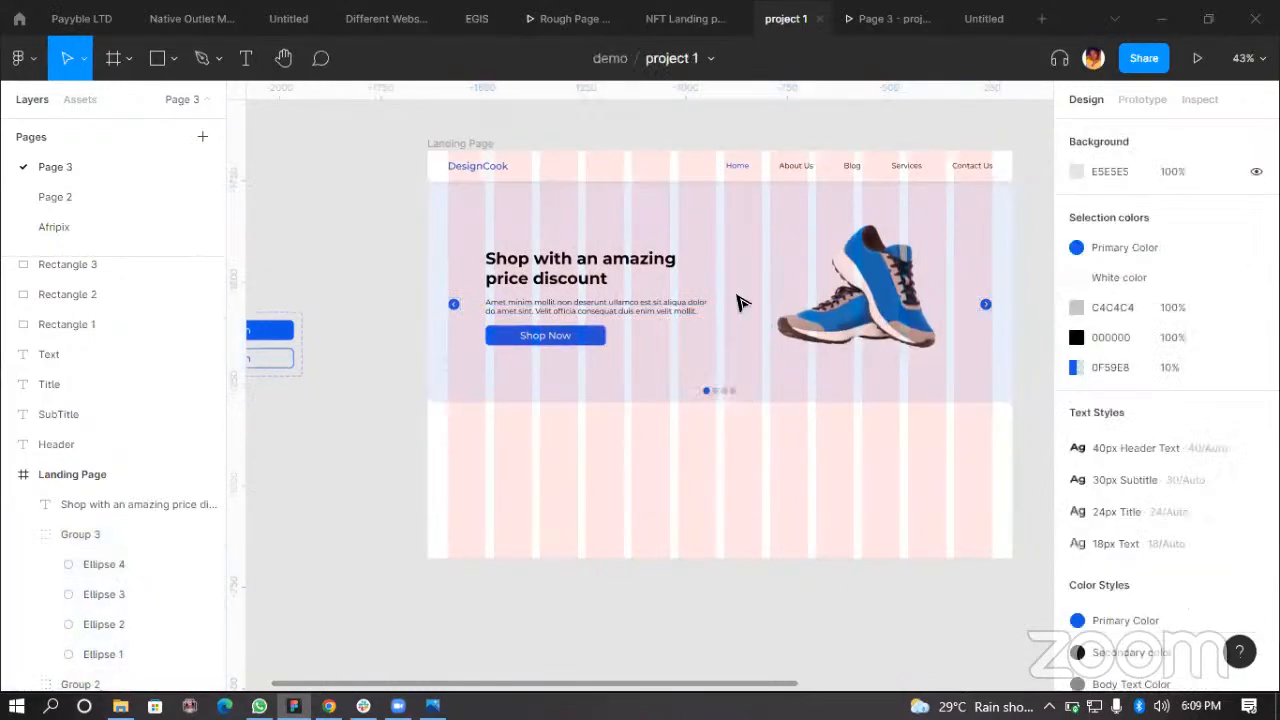
Step: Resize the Landing Page frame to a height of about 905
left_click(451, 143)
left_click_drag(668, 558, 657, 518)
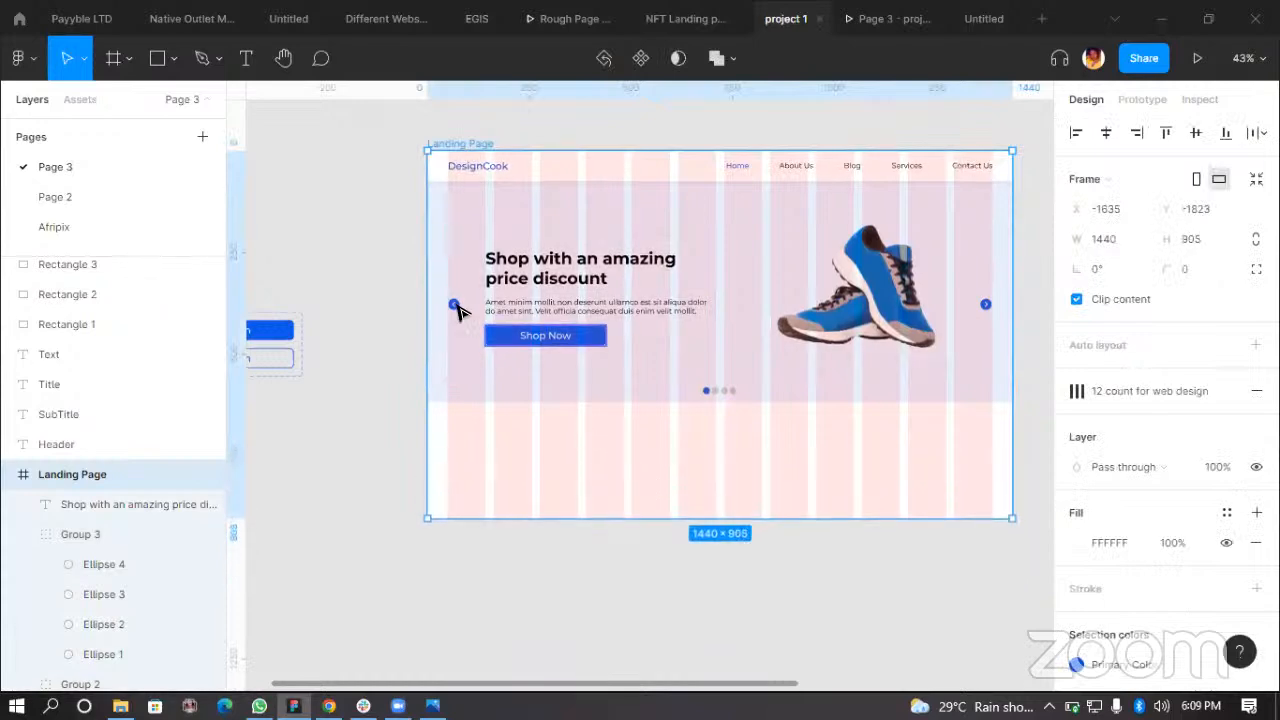
left_click(529, 303)
left_click(570, 422)
Step: Pull the left chevron vector out of its group and drag it below the hero area
scroll(575, 422, "up", 4)
left_click(374, 246)
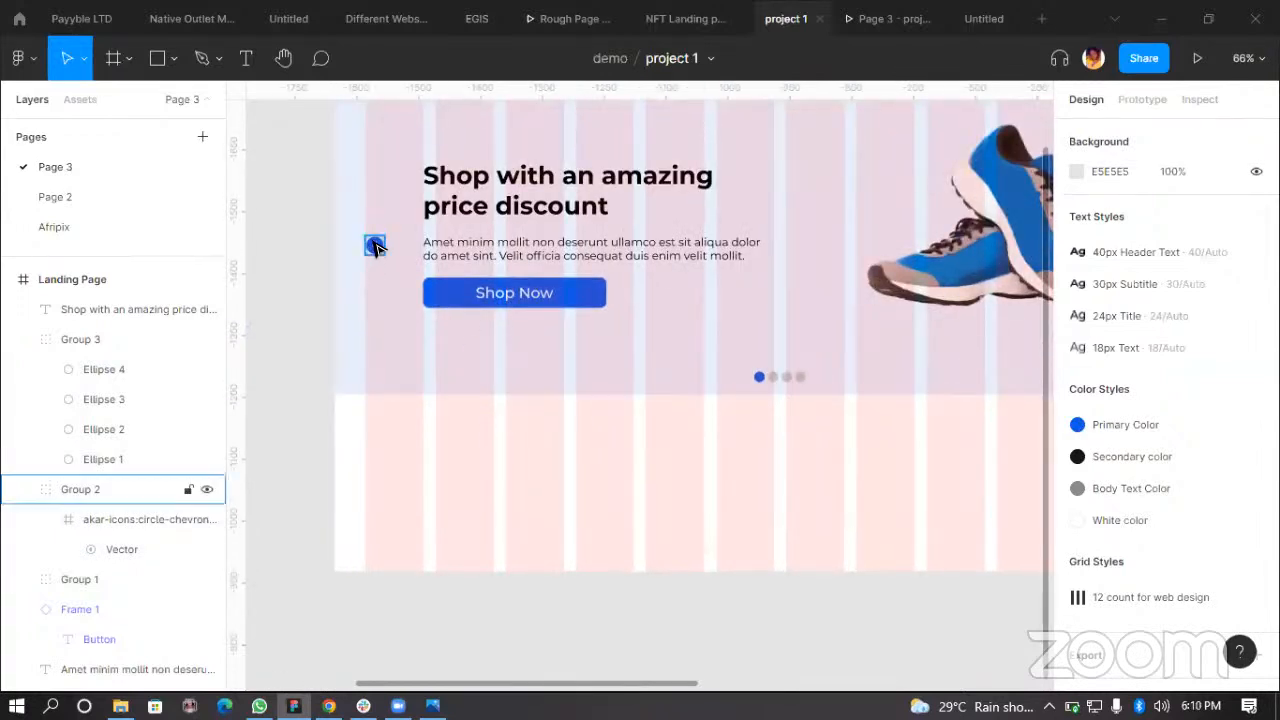
left_click(374, 246)
left_click(143, 519)
left_click(149, 549)
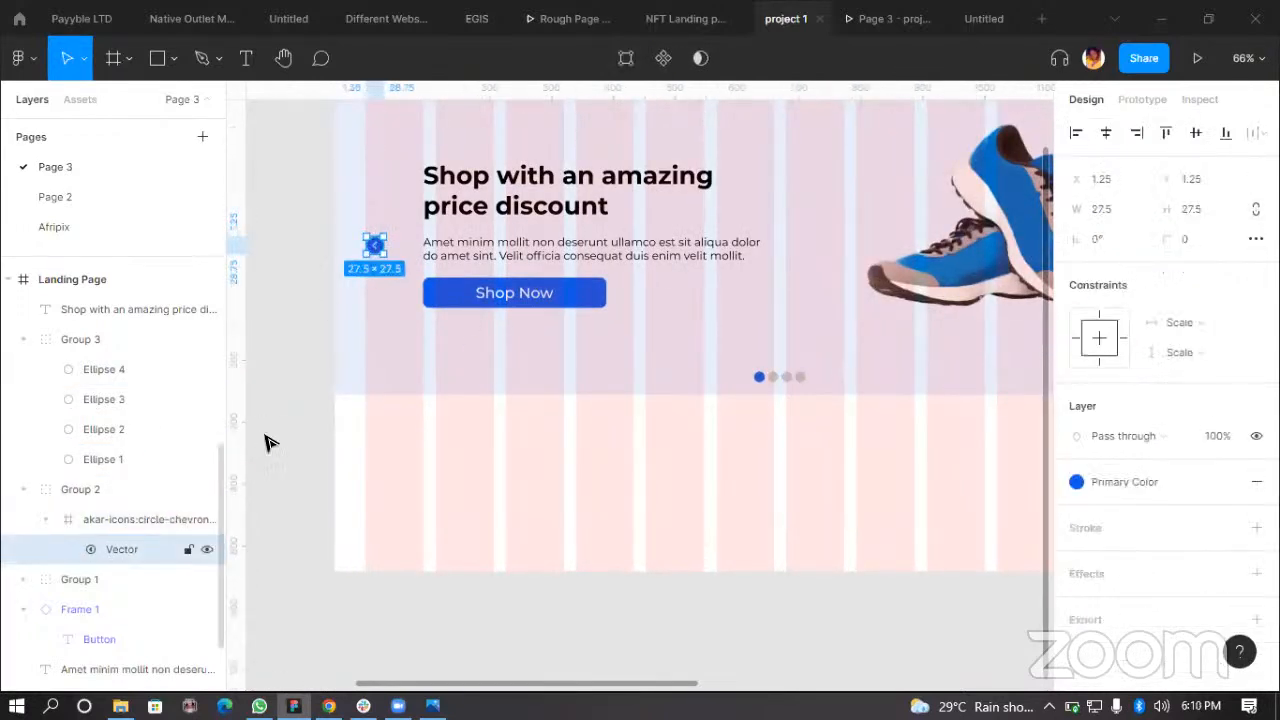
left_click_drag(379, 258, 521, 461)
Step: Resize the chevron vector proportionally to 50 × 50
scroll(521, 459, "up", 2)
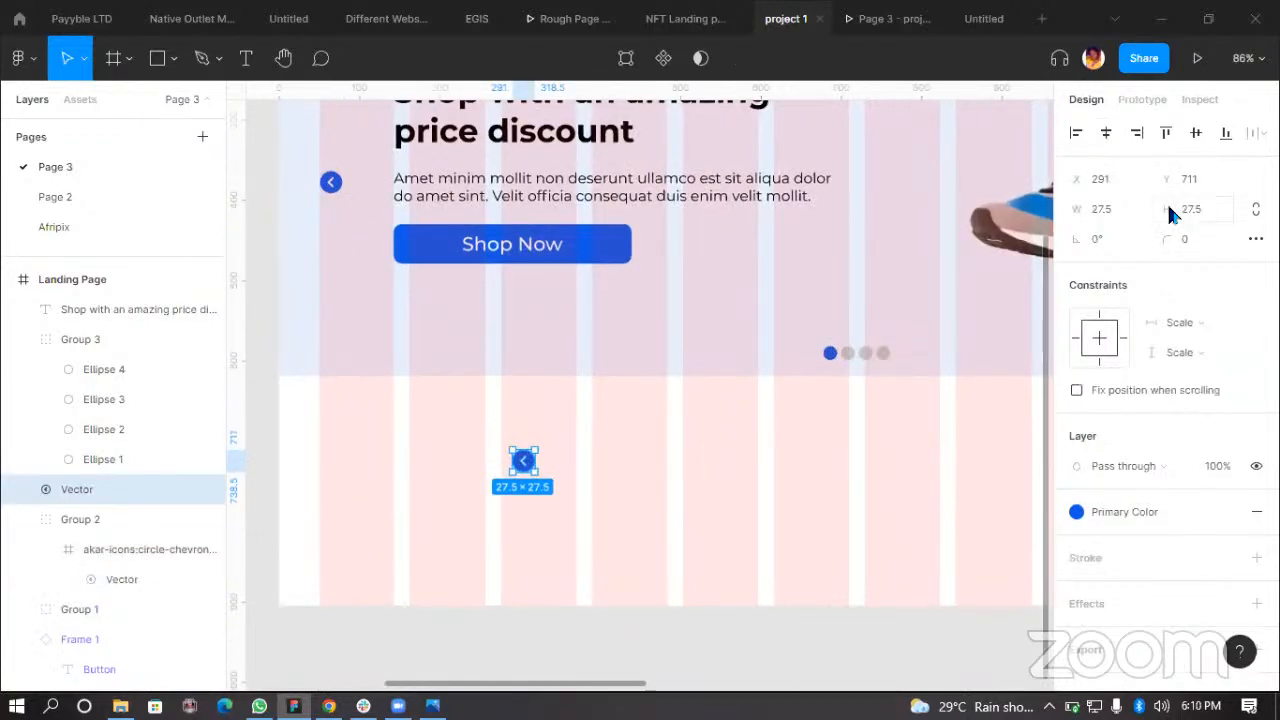
left_click(1126, 209)
left_click(1129, 208)
type("5")
key("BackSpace")
key("BackSpace")
key("BackSpace")
key("BackSpace")
key("BackSpace")
type("50")
left_click(1254, 211)
key("Return")
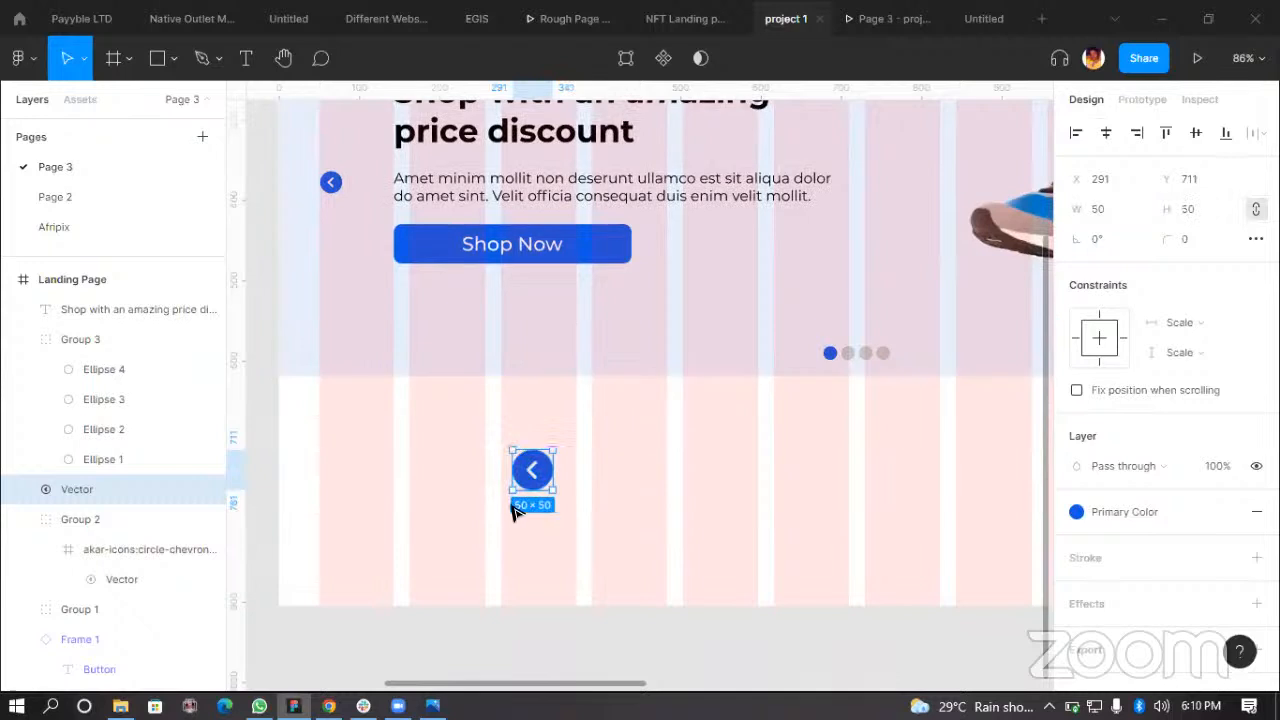
Step: Draw a rectangle about 98 × 77 over the chevron icon
scroll(480, 471, "up", 2, "ctrl")
key("r")
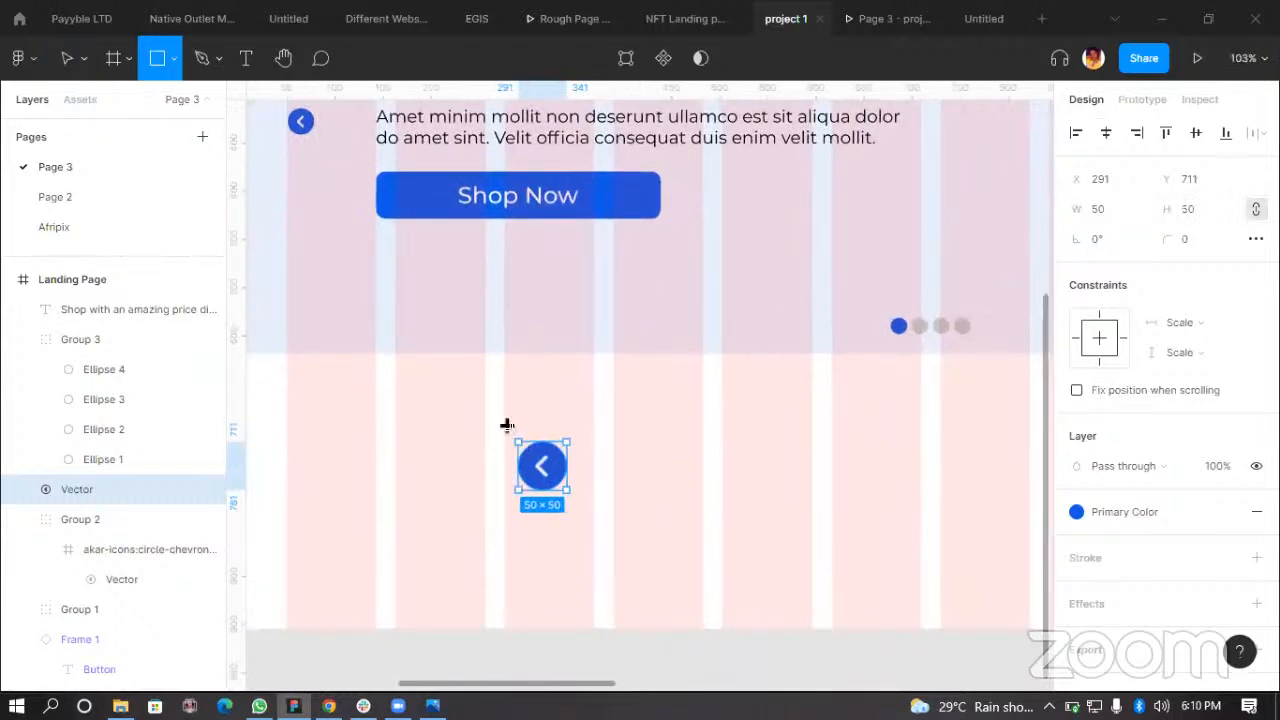
left_click_drag(505, 429, 599, 500)
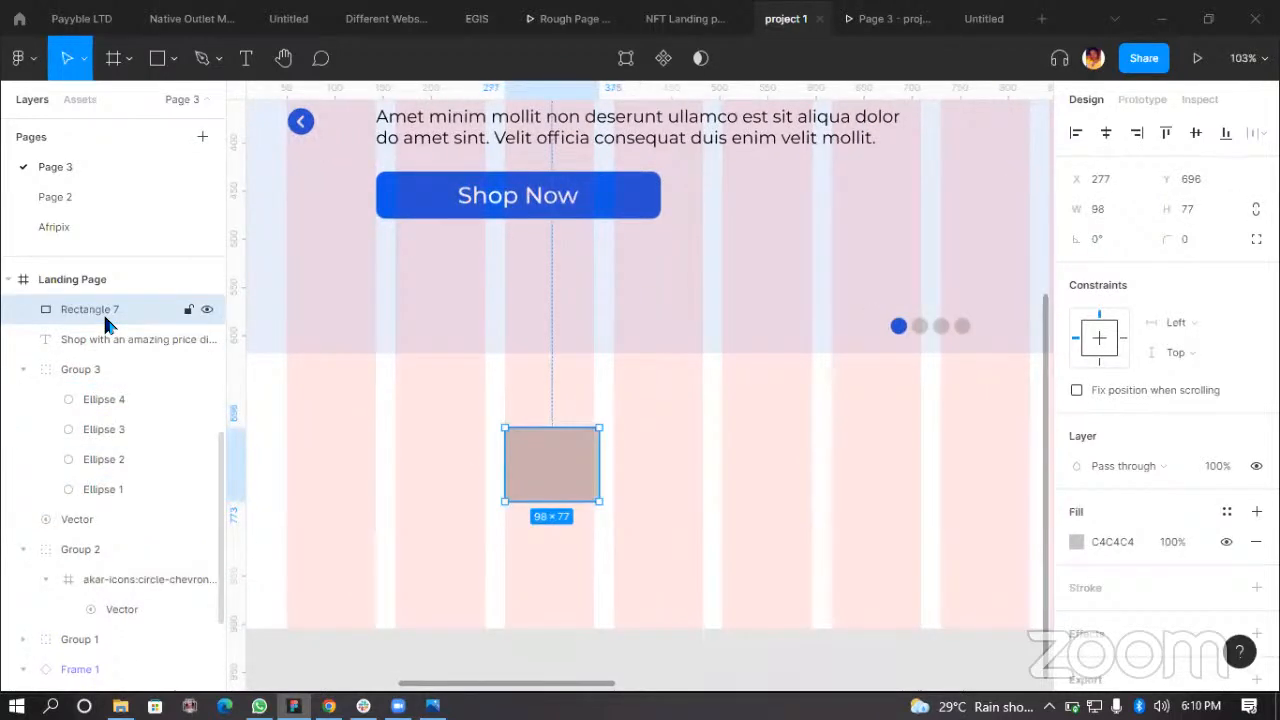
Step: Send the rectangle behind the chevron and group the two together
key("bracketleft")
left_click(556, 477, "shift")
key("ctrl+g")
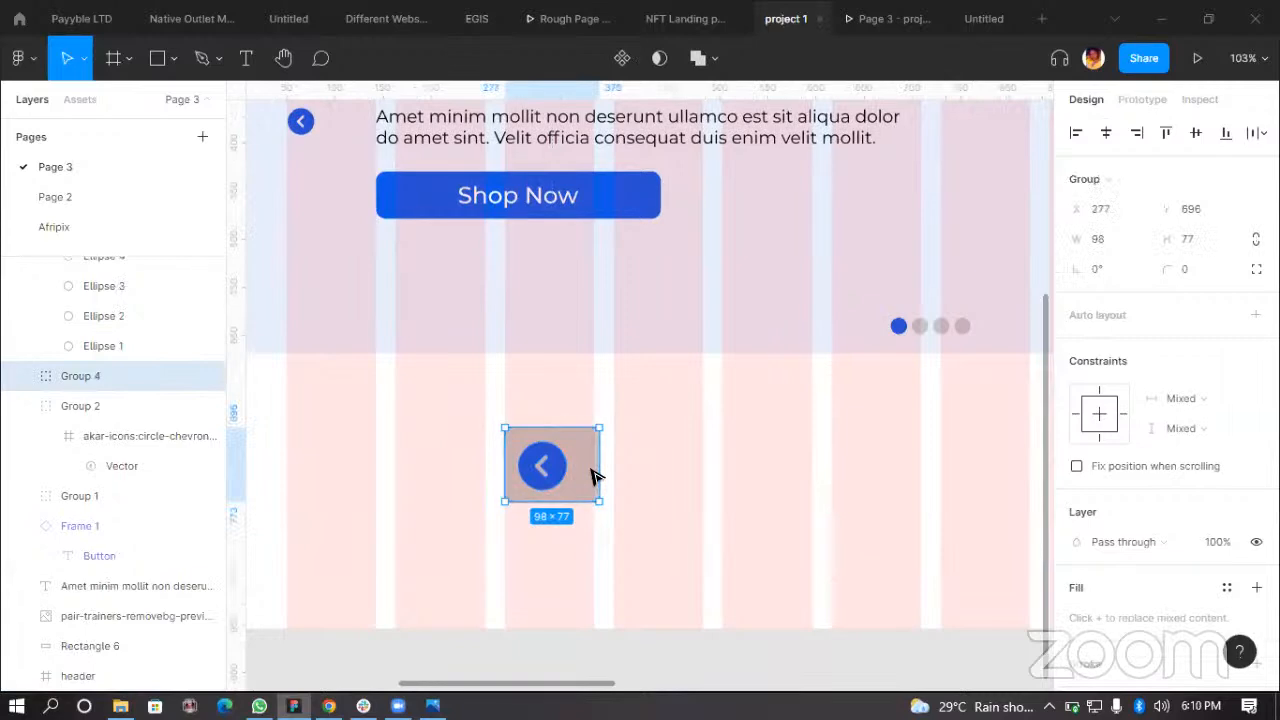
scroll(786, 446, "down", 5)
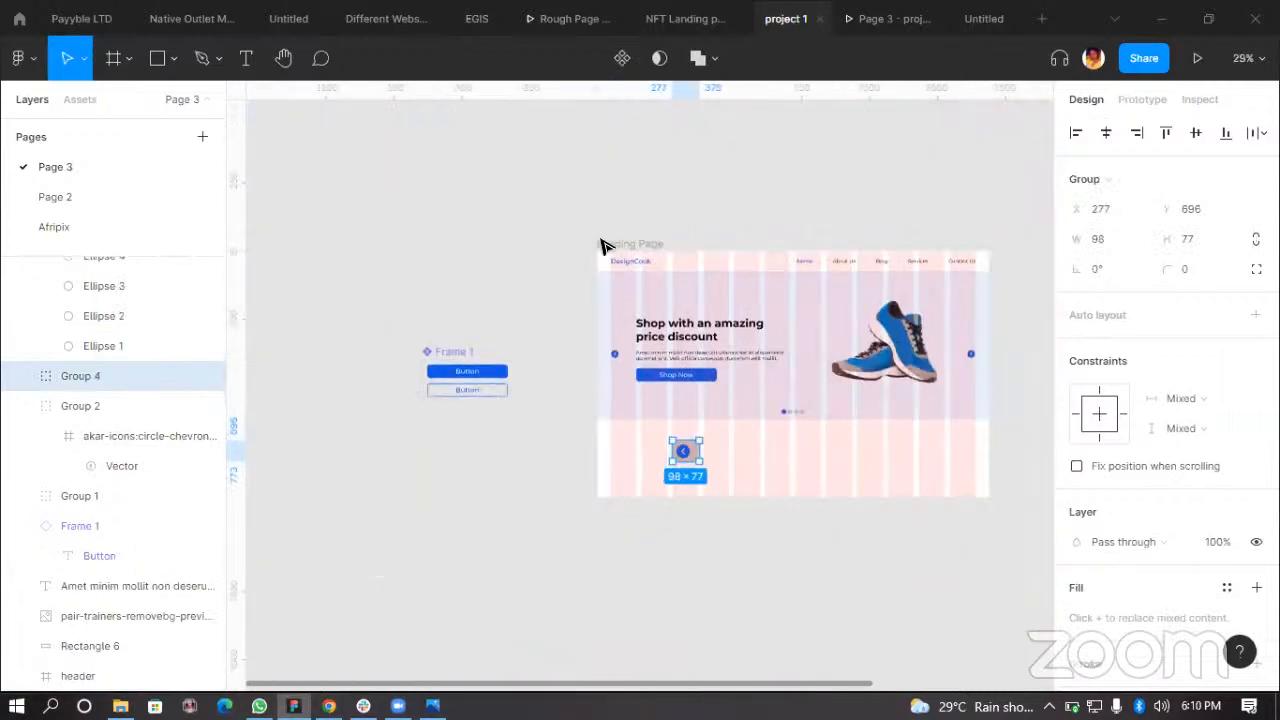
Step: Undo an accidental landing page resize together with the grouping of the rectangle and chevron
left_click(740, 410)
left_click_drag(741, 476, 700, 634)
mouse_move(702, 573)
left_mouse_down()
mouse_move(700, 551)
mouse_move(697, 634)
mouse_move(706, 503)
mouse_move(709, 612)
mouse_move(711, 518)
mouse_move(712, 582)
left_mouse_up()
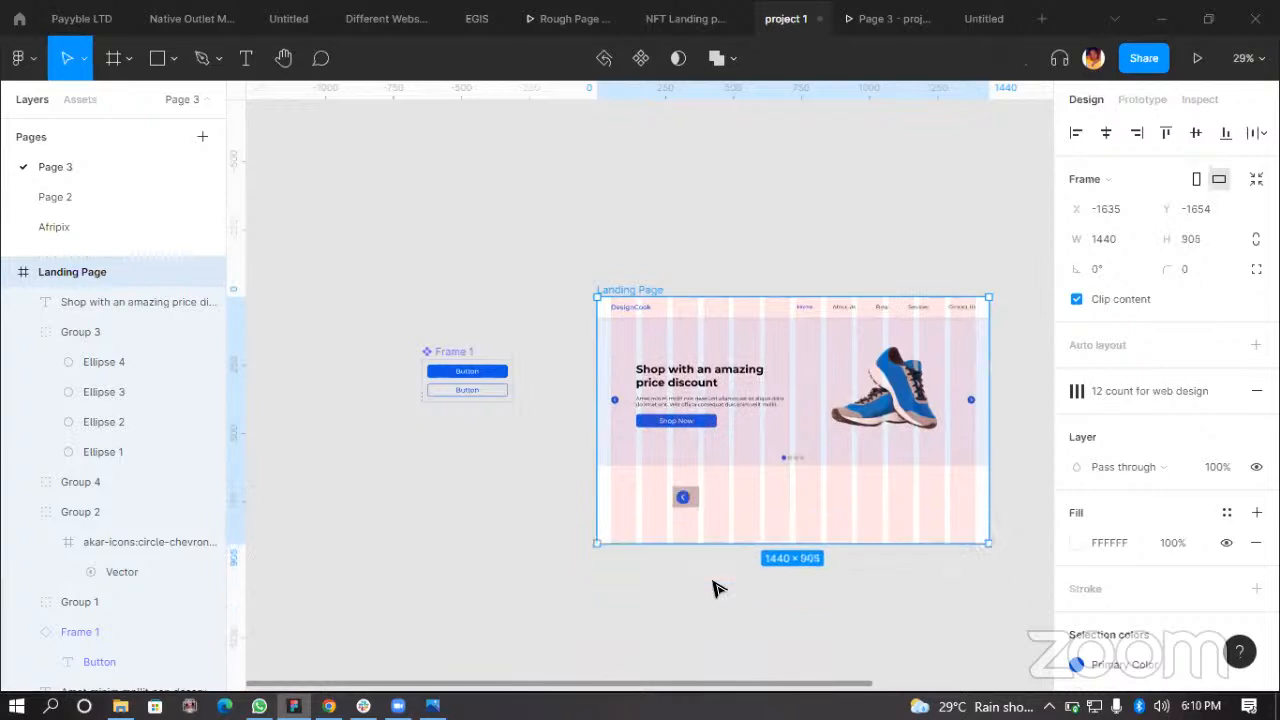
key("ctrl+z")
key("ctrl+z")
key("ctrl+z")
key("ctrl+z")
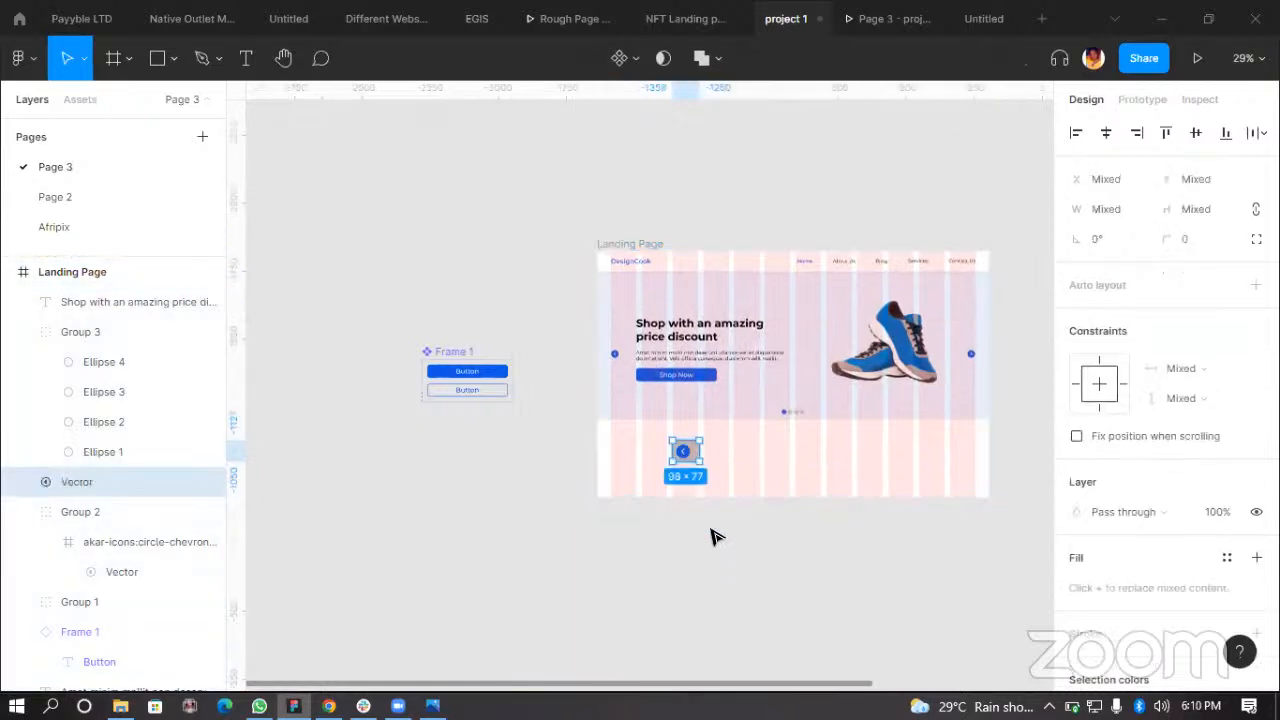
Step: Wrap the selected rectangle and chevron in a new frame
scroll(710, 468, "up", 3)
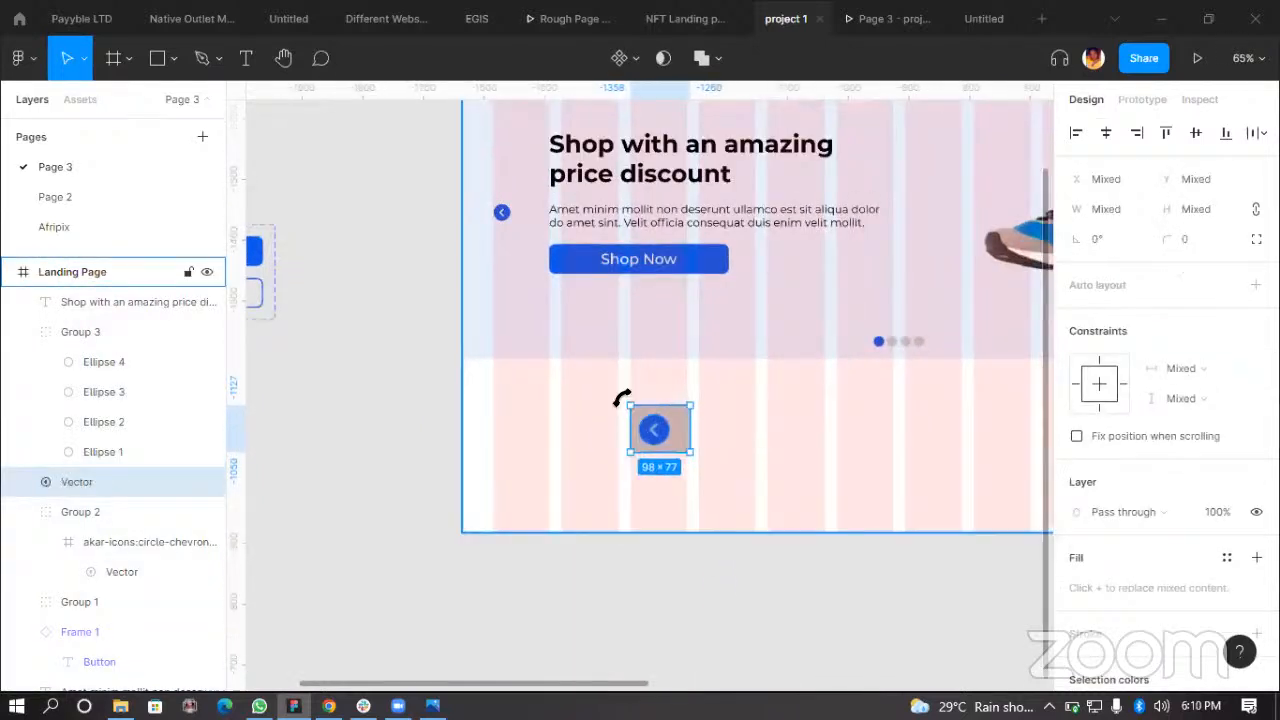
right_click(668, 433)
left_click(721, 391)
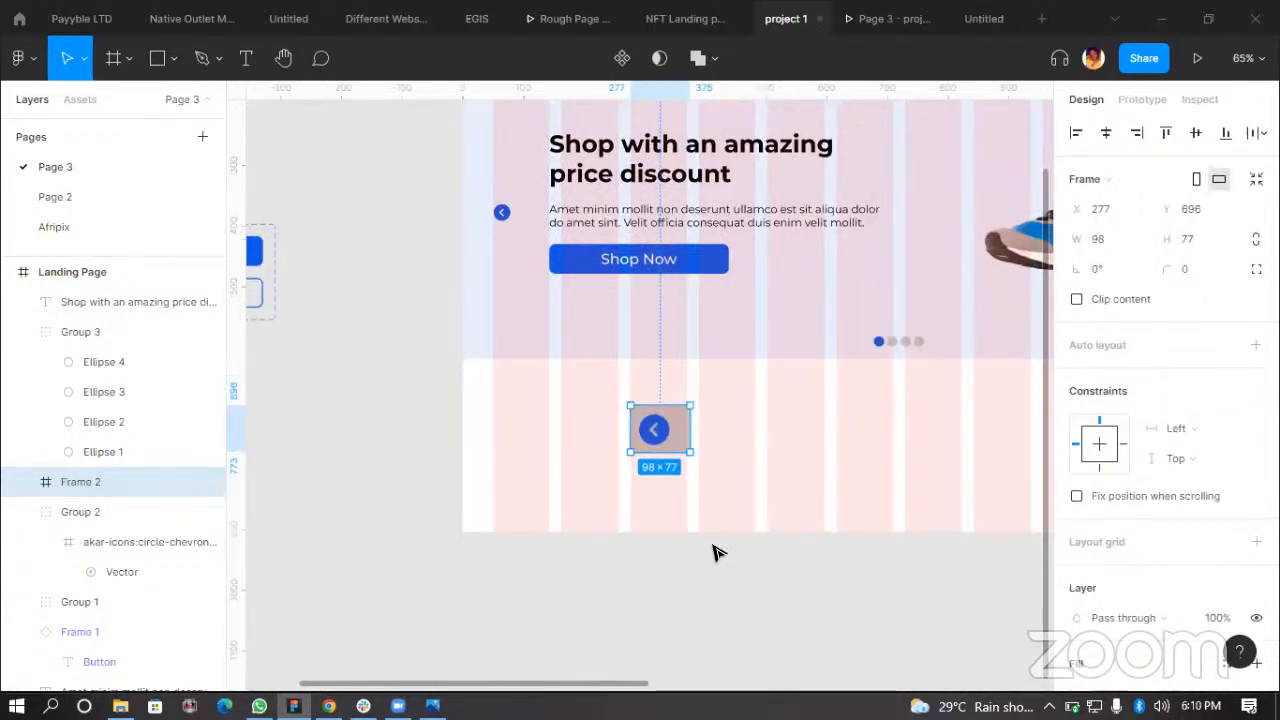
Step: Extend the Landing Page frame's bottom edge to a height of about 919
scroll(551, 294, "up", 3)
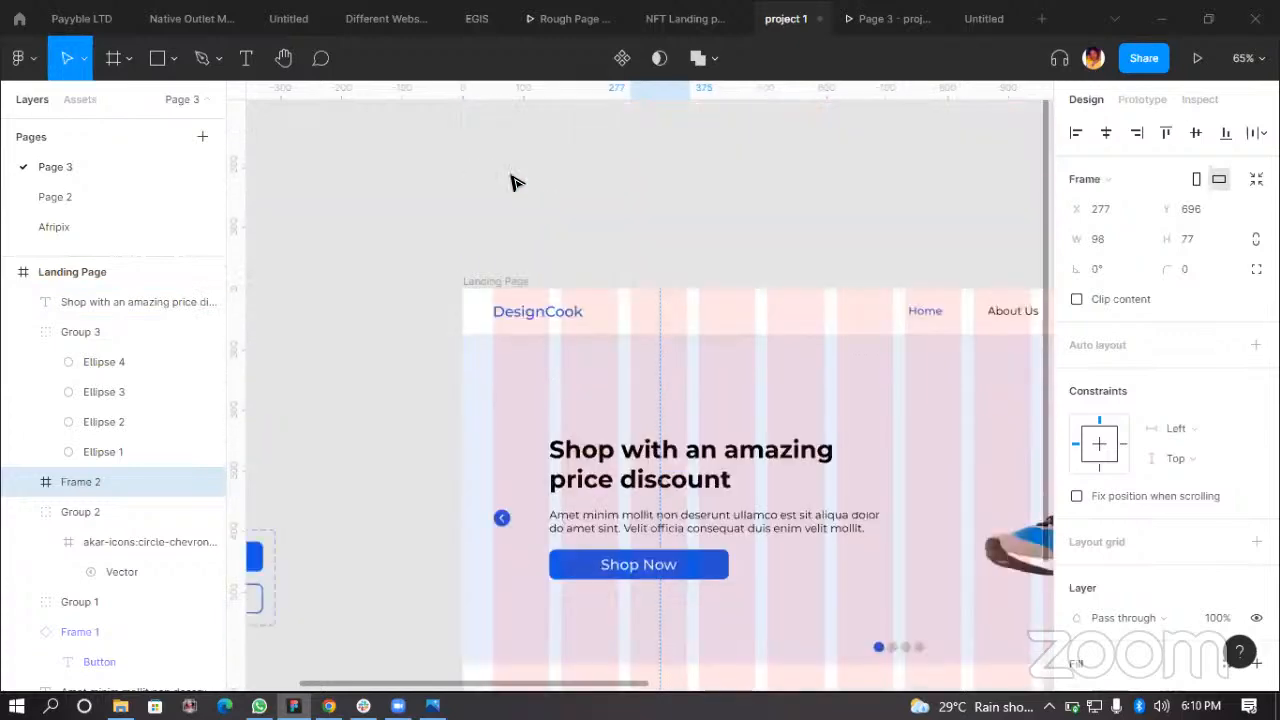
left_click(477, 281)
scroll(734, 449, "down", 5)
left_click_drag(679, 354, 690, 481)
left_click_drag(702, 651, 682, 363)
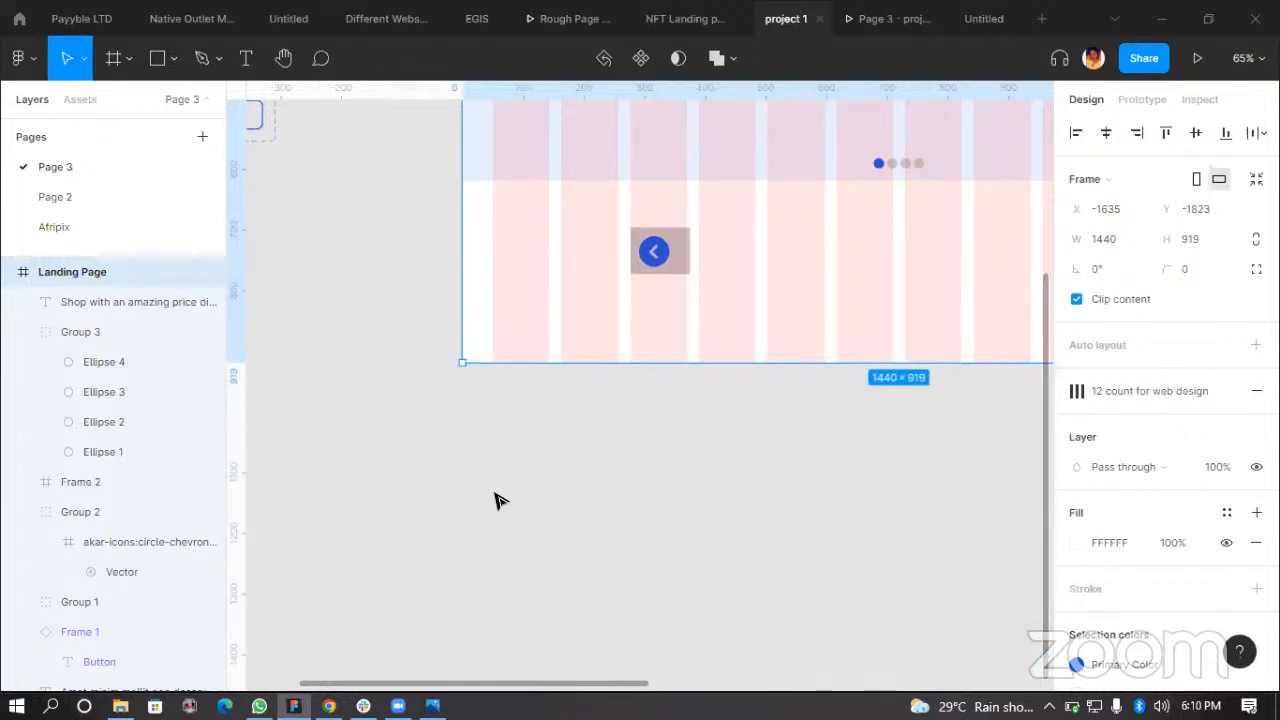
left_click(629, 509)
Step: Inspect the landing page frame and the placement of the new arrow button
scroll(629, 509, "up", 2)
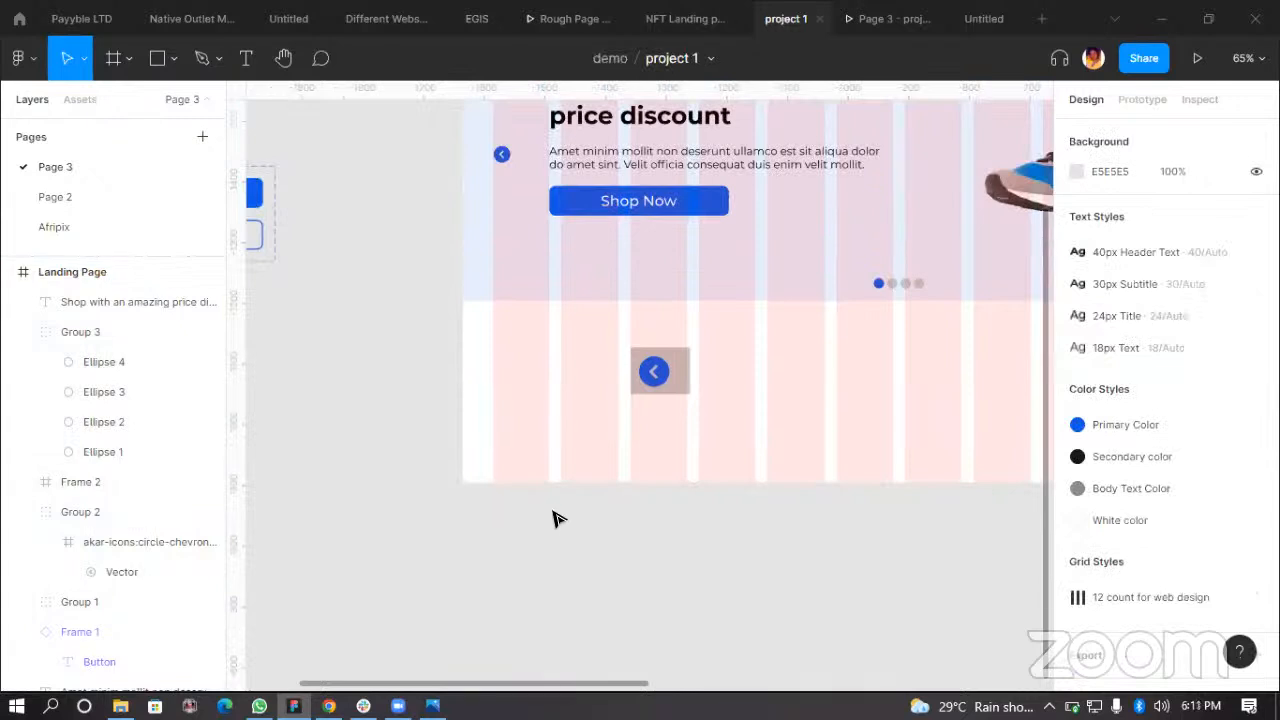
scroll(600, 525, "down", 3)
scroll(690, 560, "up", 2)
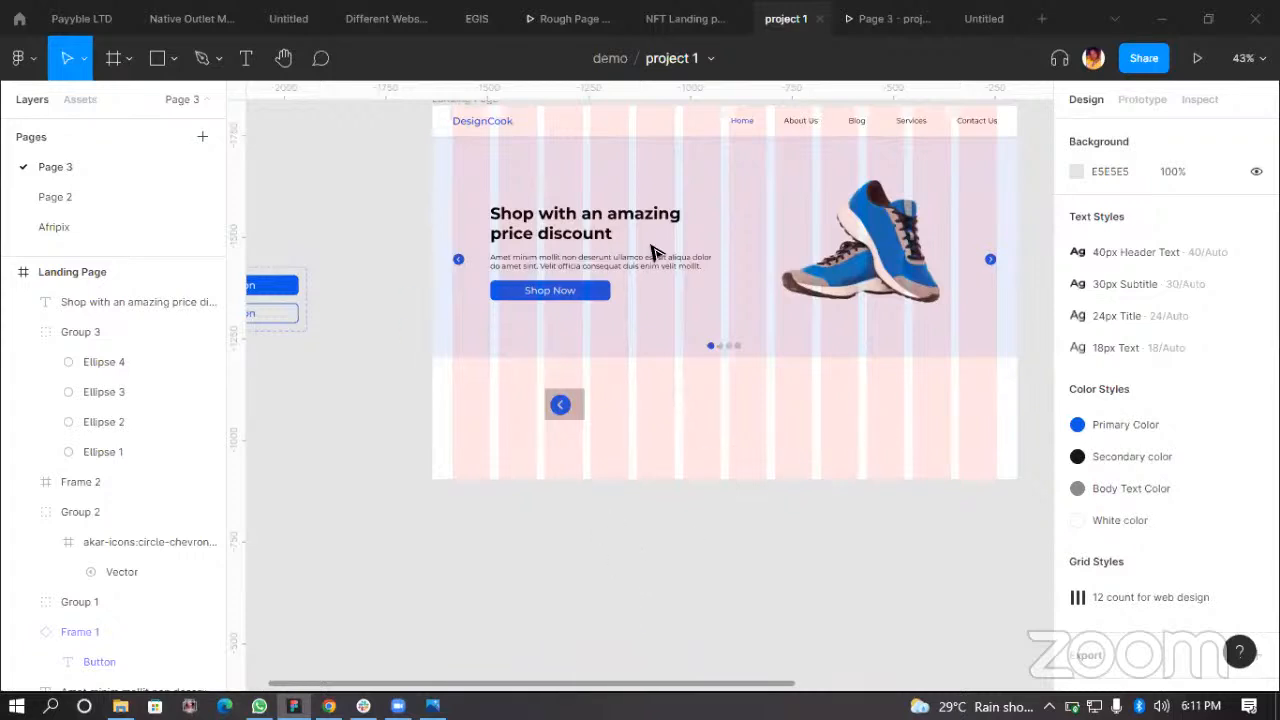
scroll(780, 635, "up", 2)
scroll(768, 643, "right", 3)
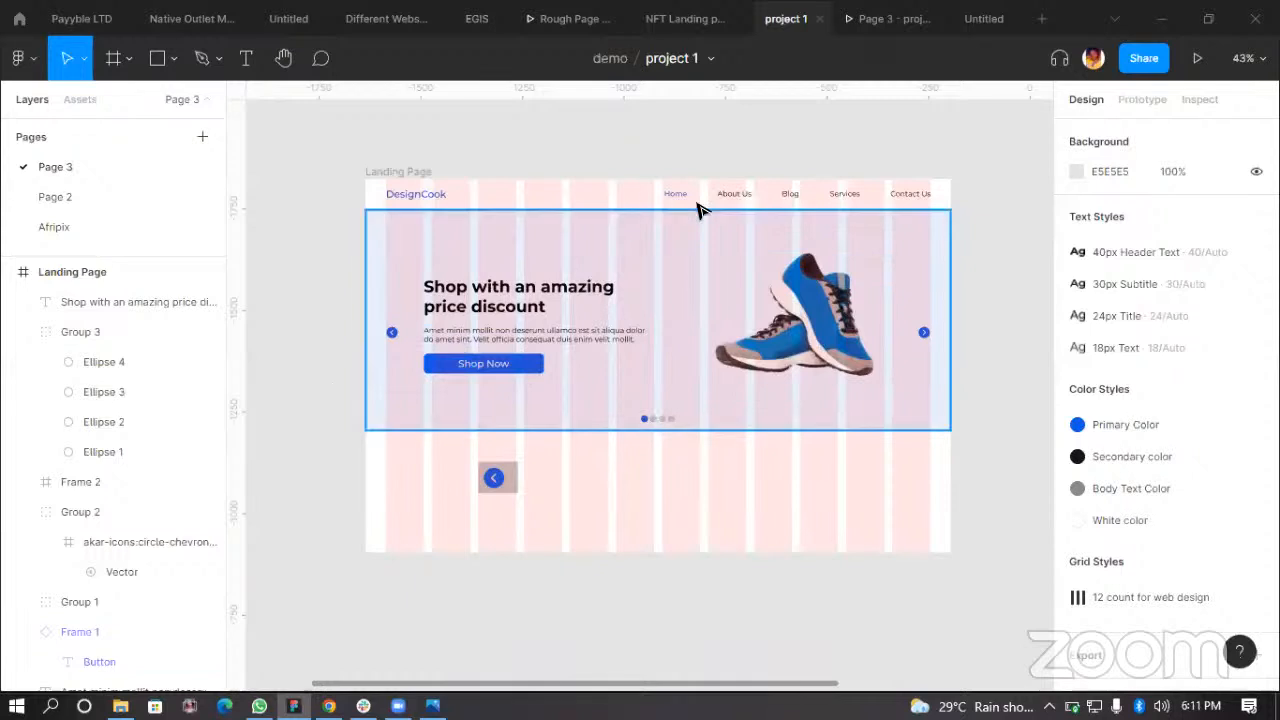
scroll(923, 506, "down", 1)
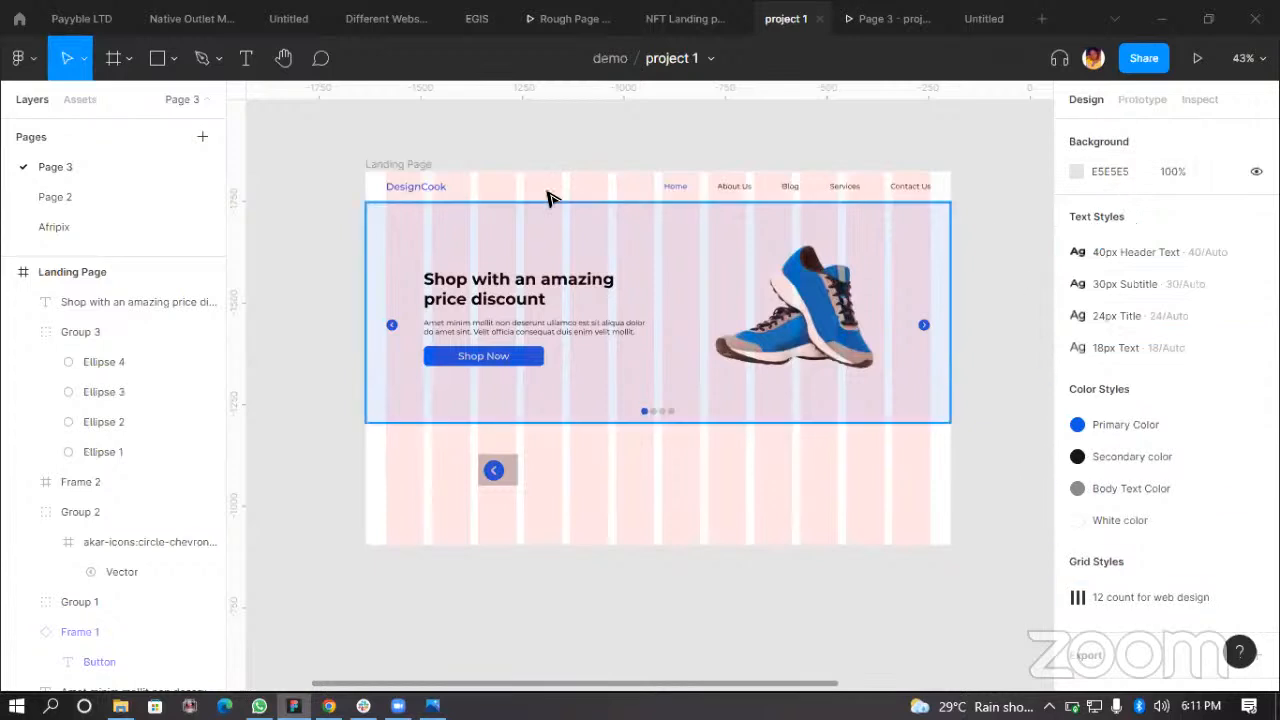
left_click(380, 164)
left_click(563, 133)
left_click(366, 166)
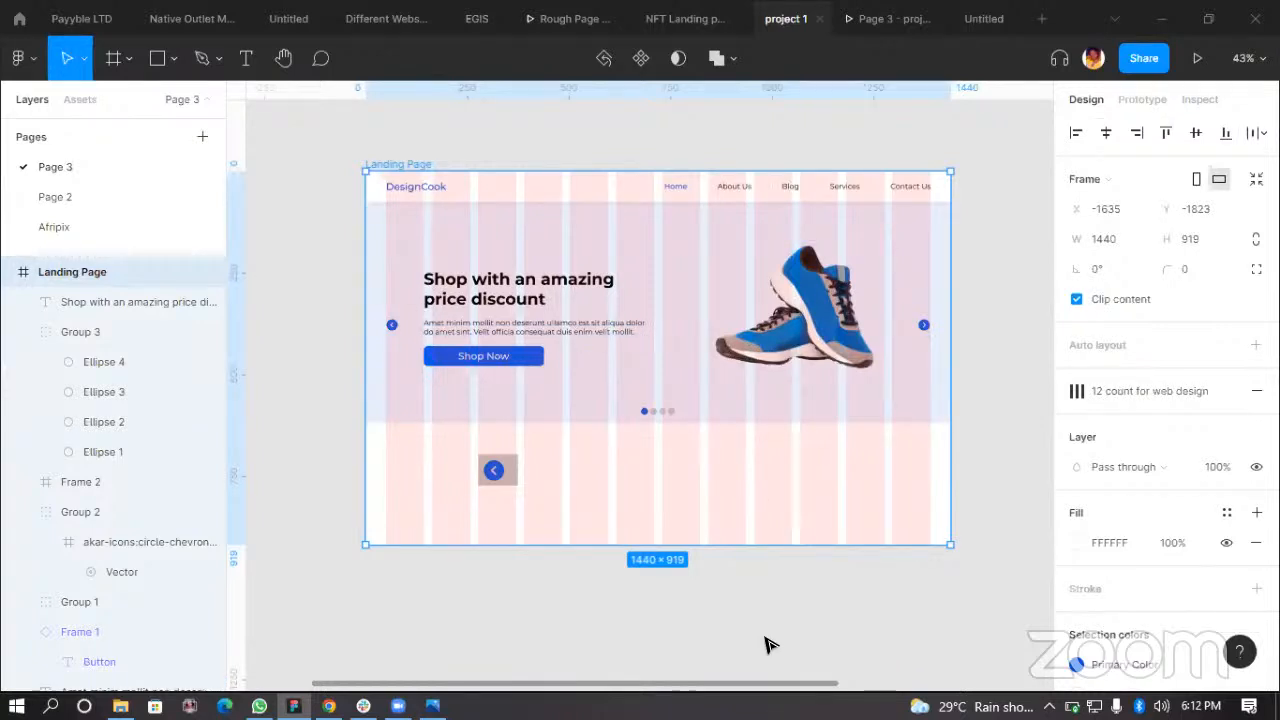
left_click(816, 596)
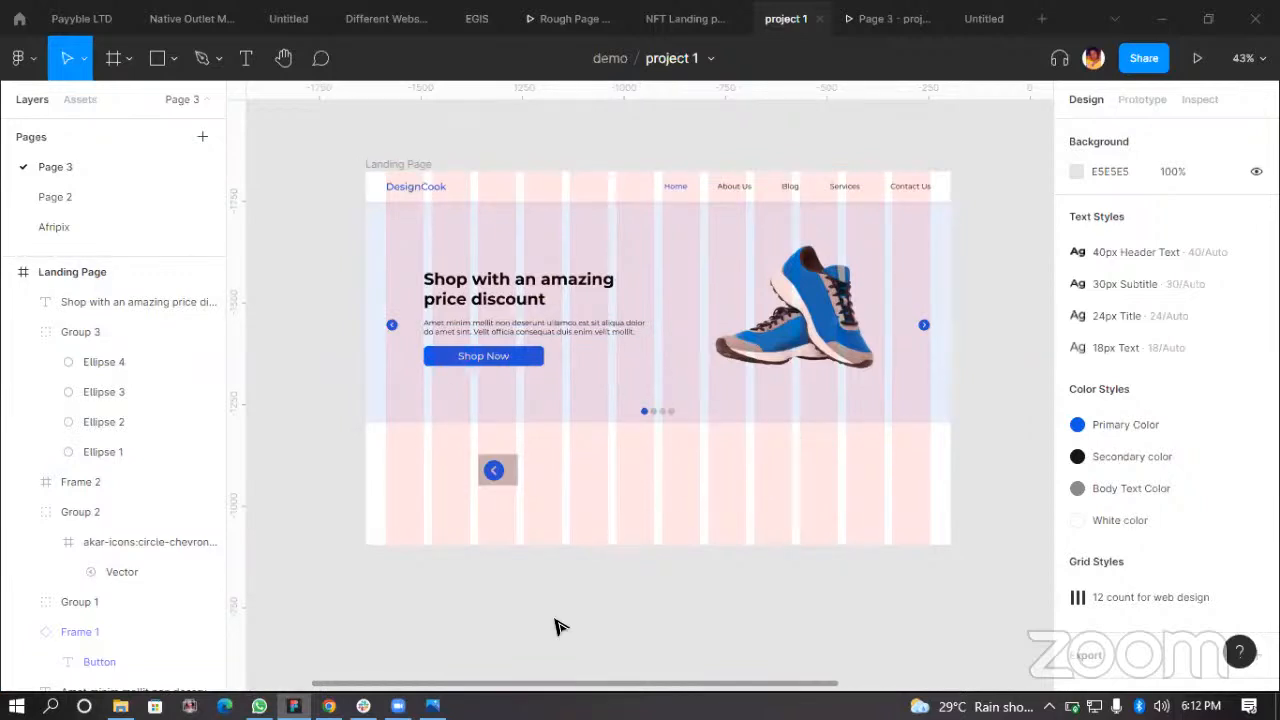
scroll(713, 667, "right", 3)
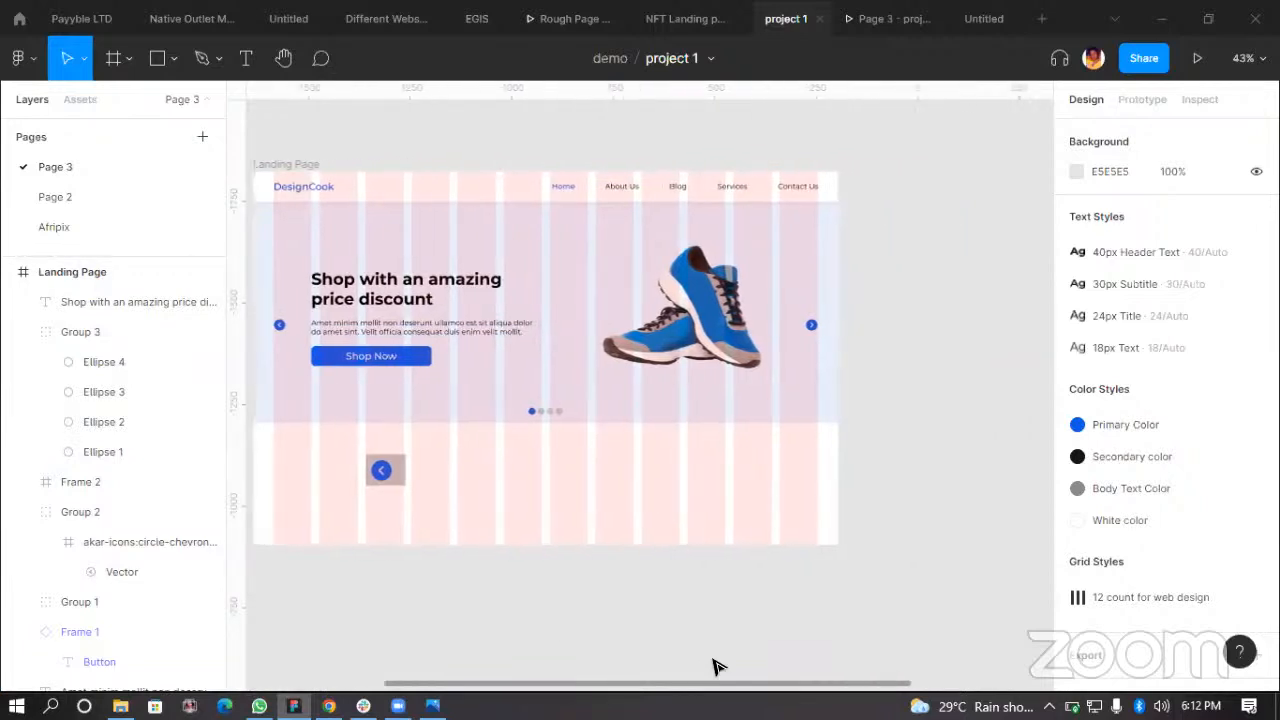
scroll(714, 663, "left", 2)
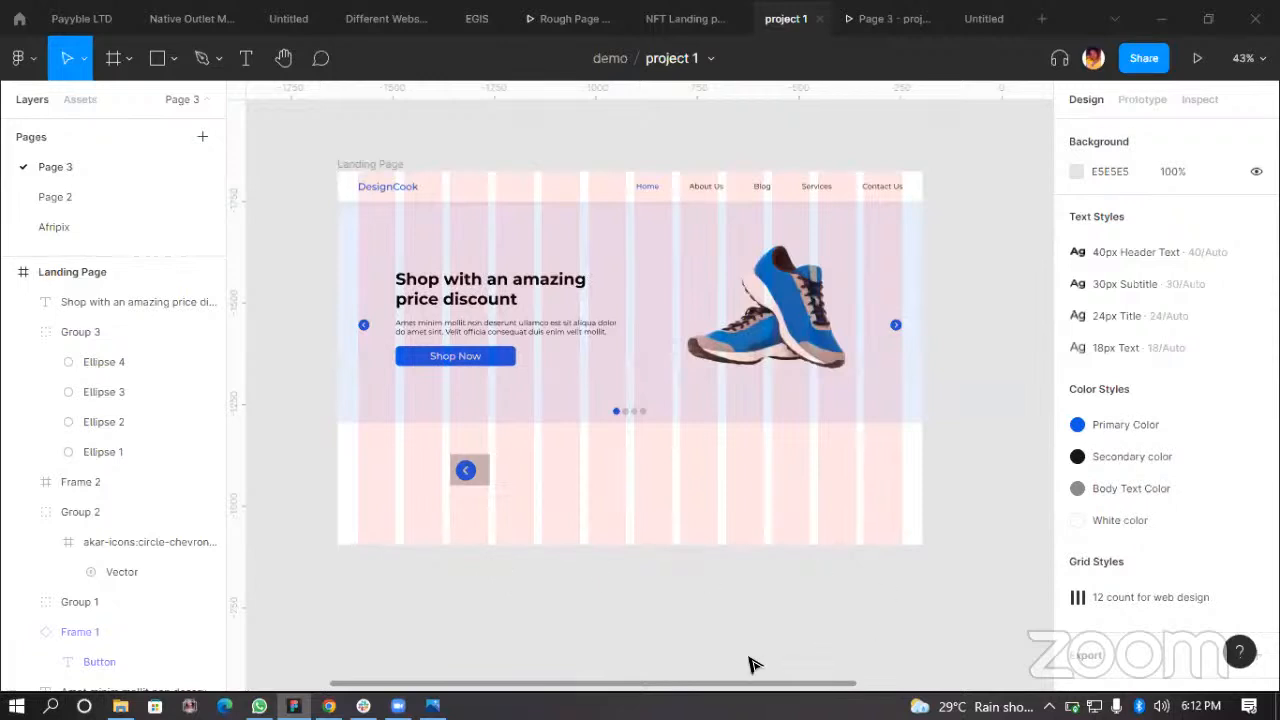
scroll(752, 664, "right", 2)
scroll(752, 664, "left", 3)
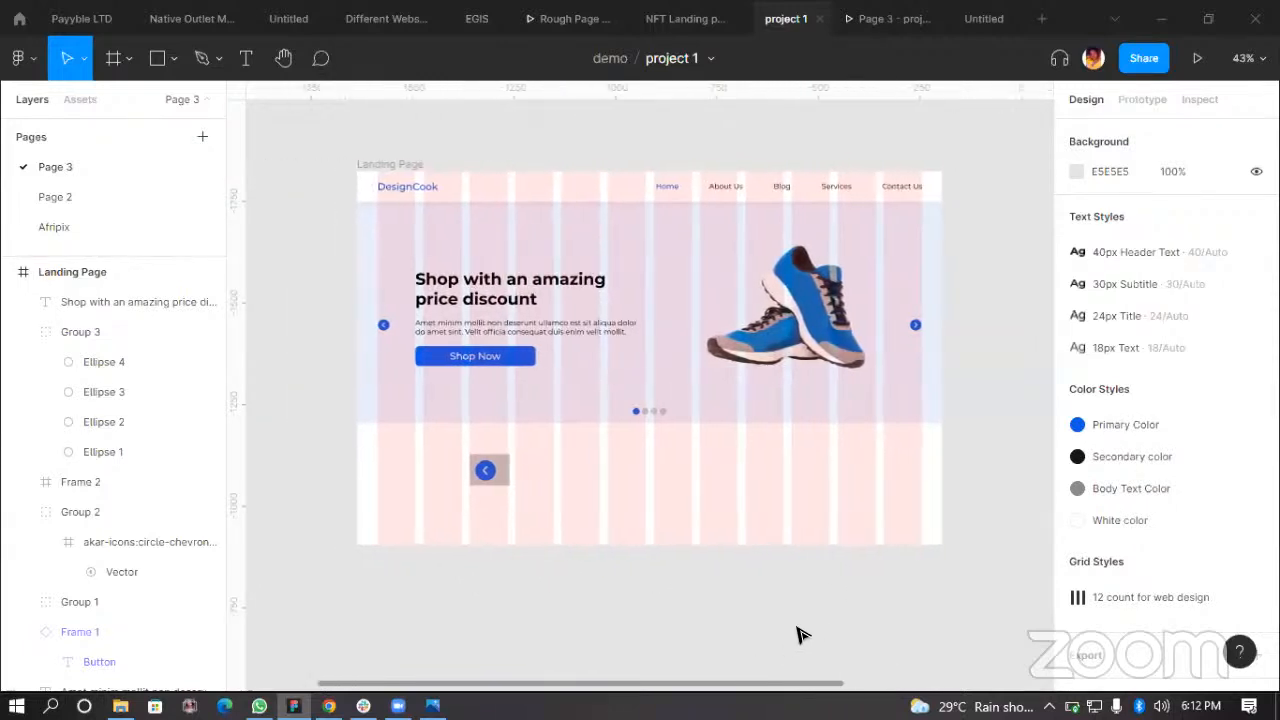